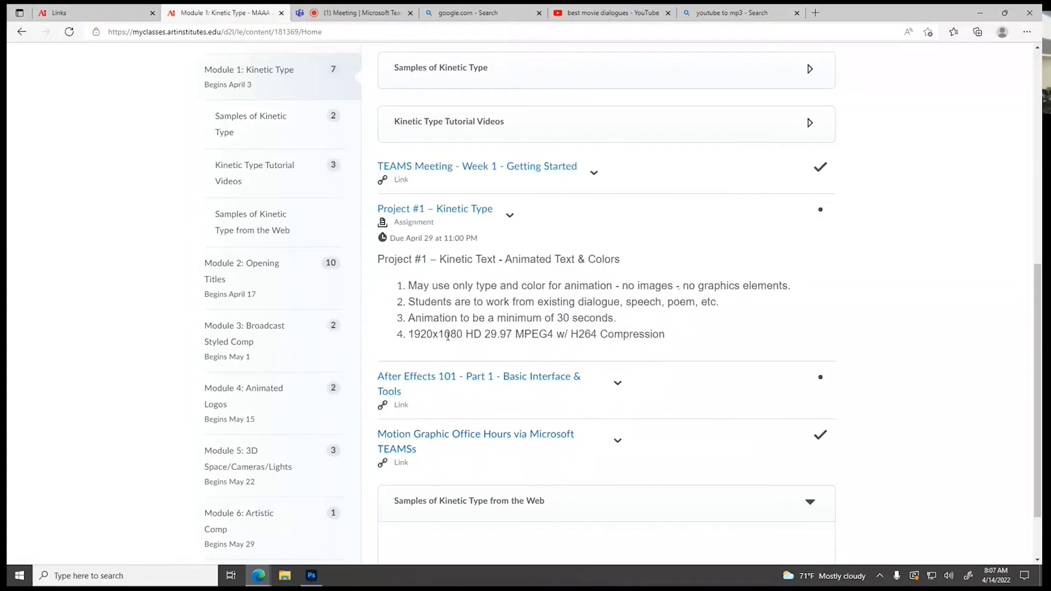
click(317, 578)
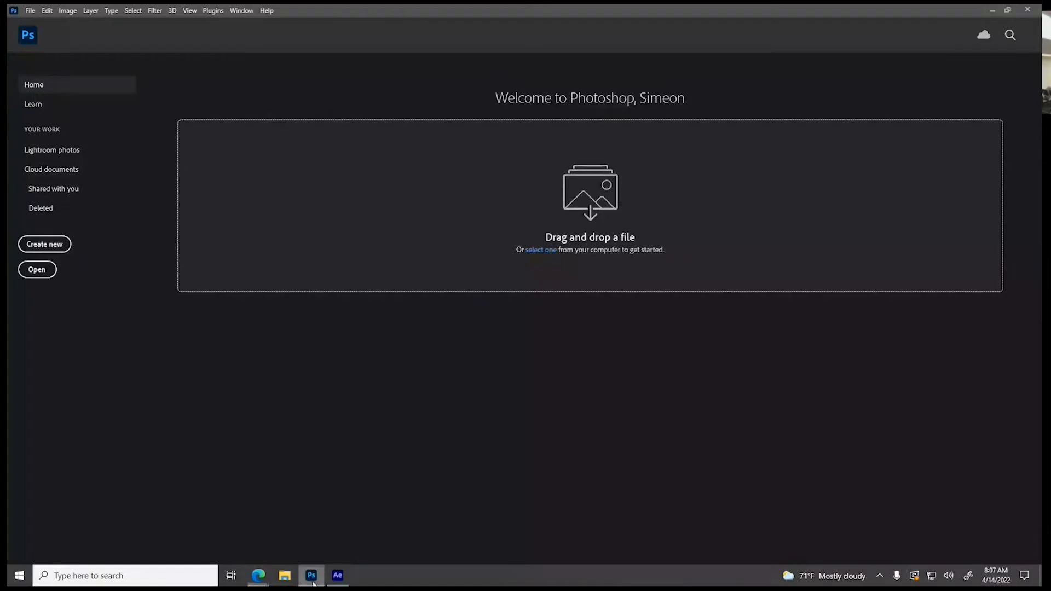
click(45, 244)
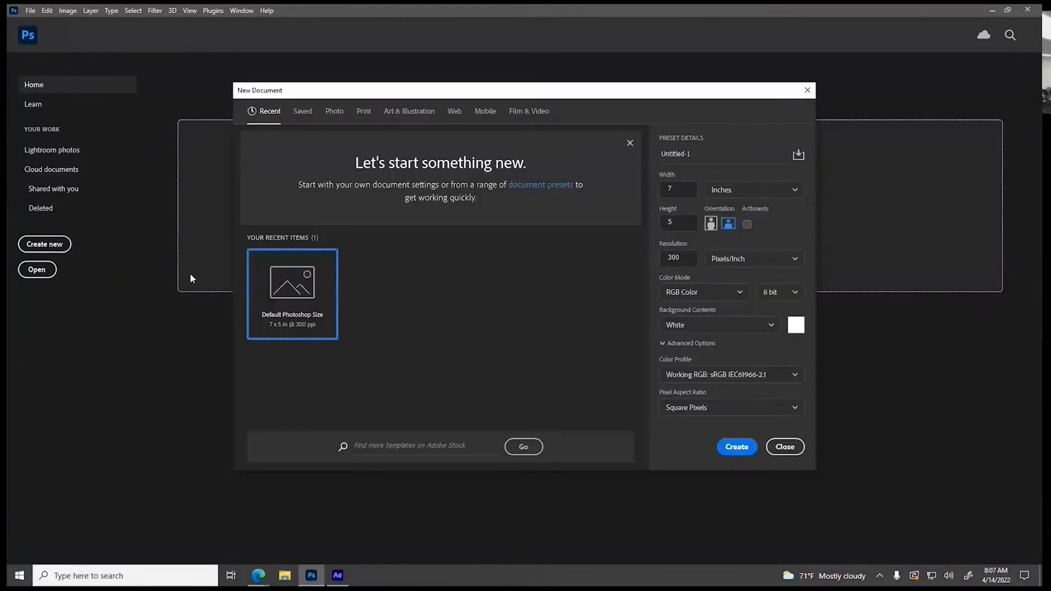
click(536, 113)
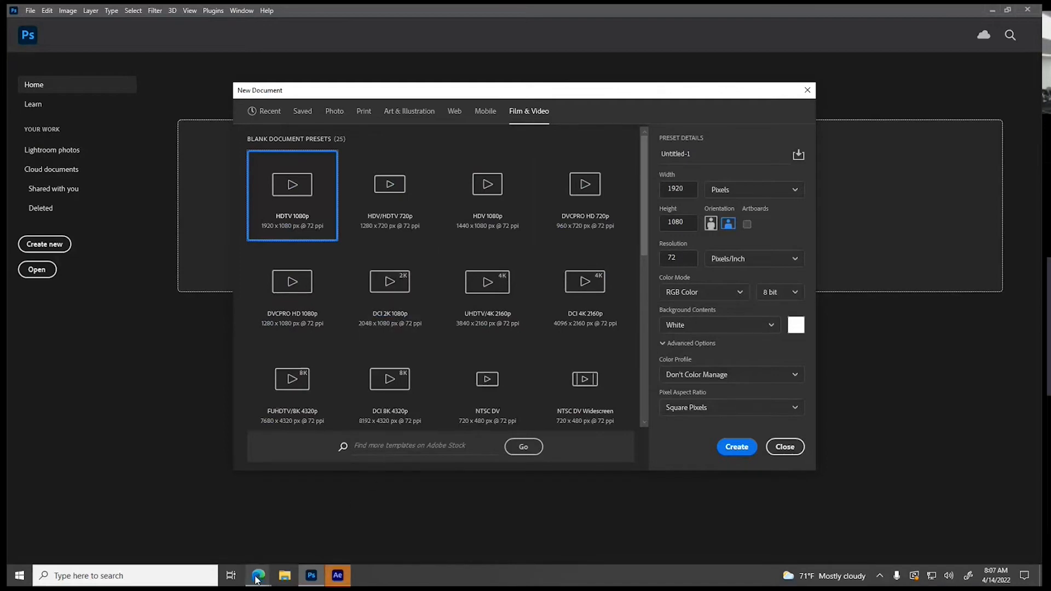
mouse_move(258, 577)
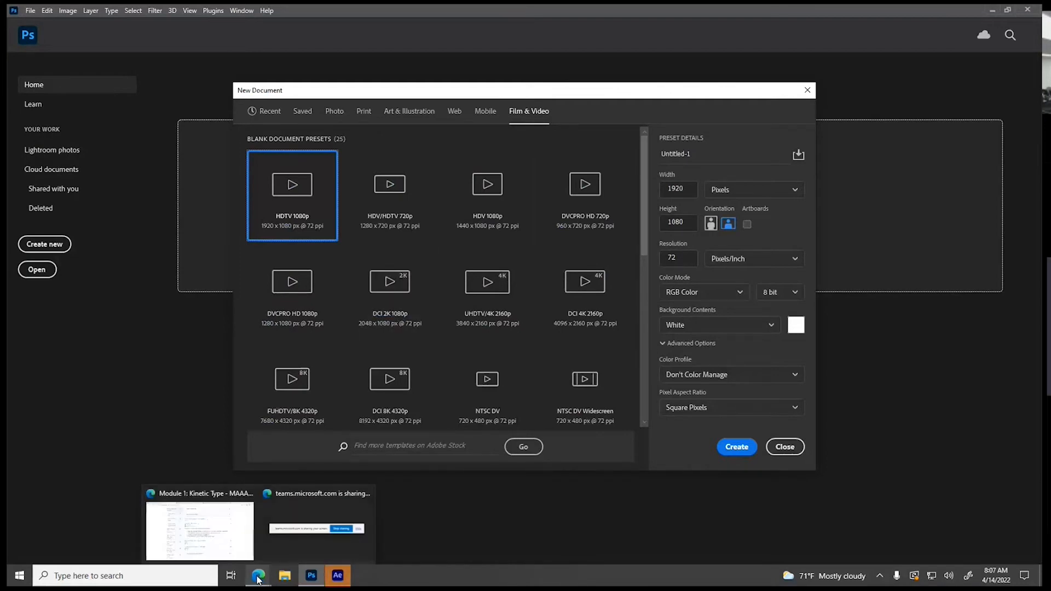
click(259, 580)
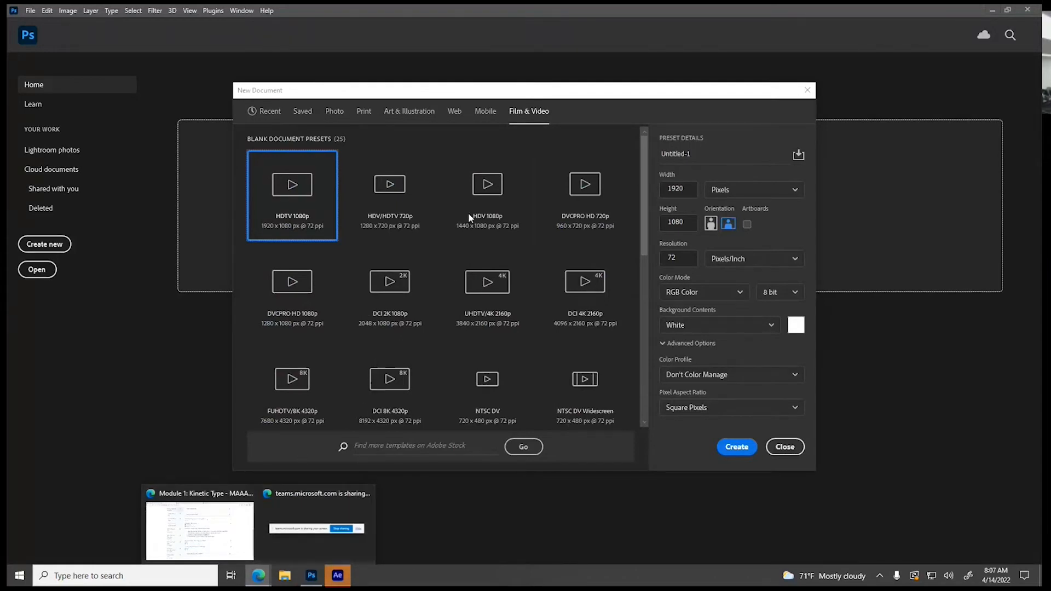
click(339, 576)
click(340, 578)
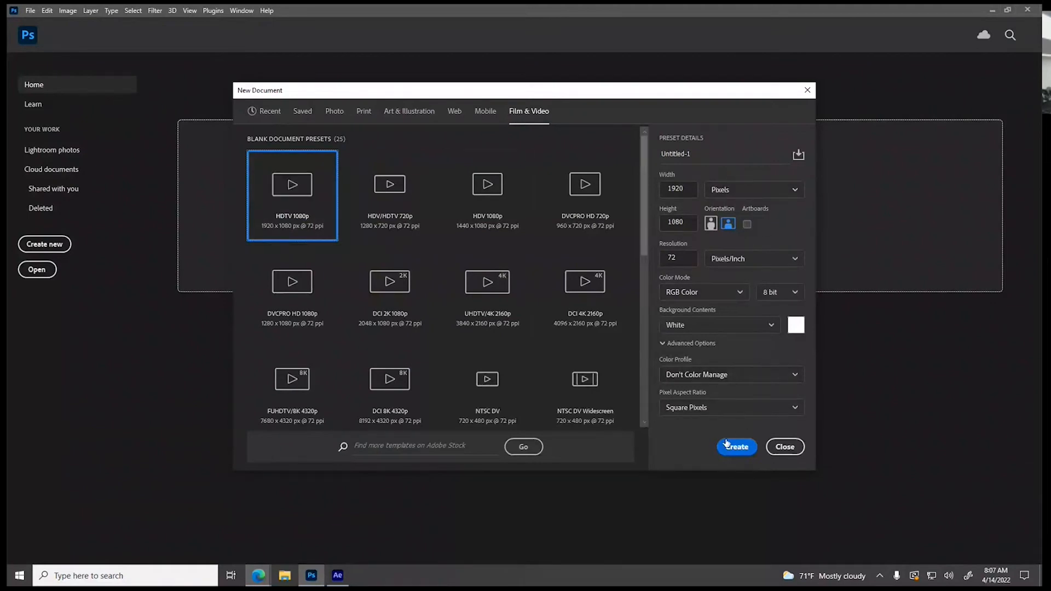
click(784, 446)
Switch to After Effects, dismiss the feature introduction and start a new project
click(338, 575)
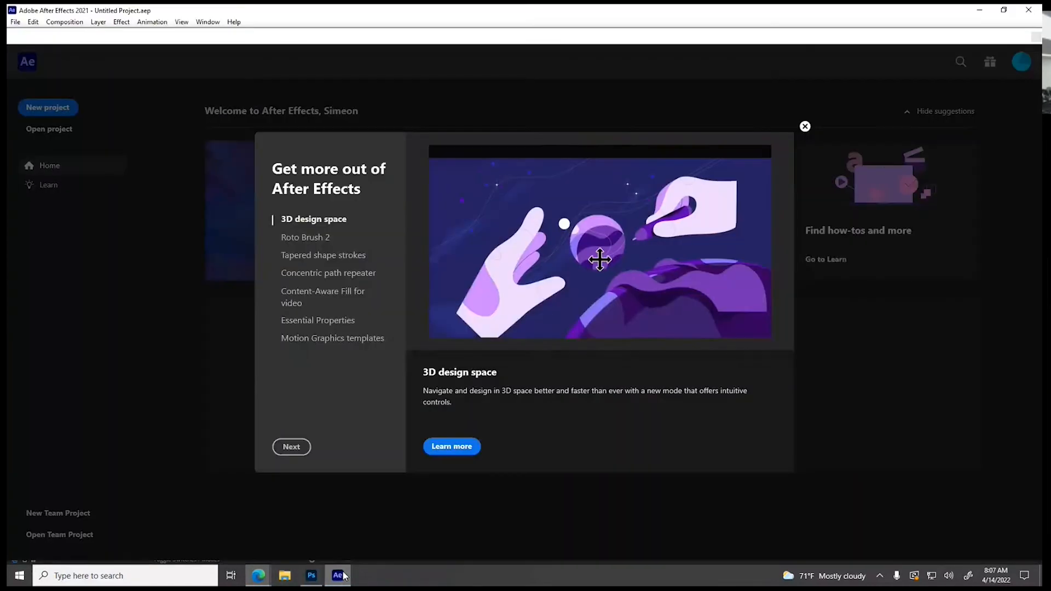
click(805, 128)
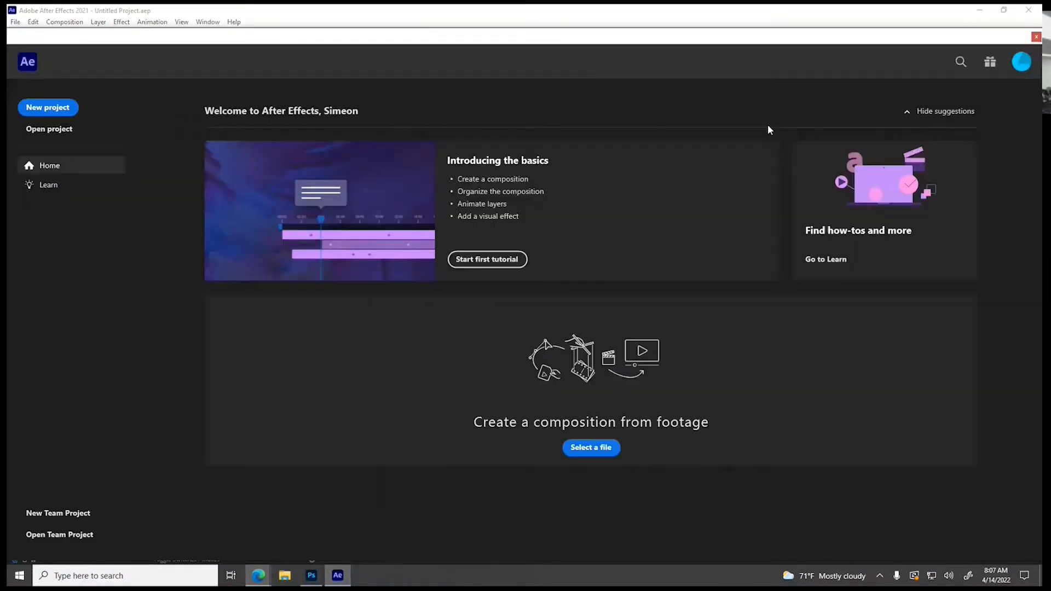
click(38, 109)
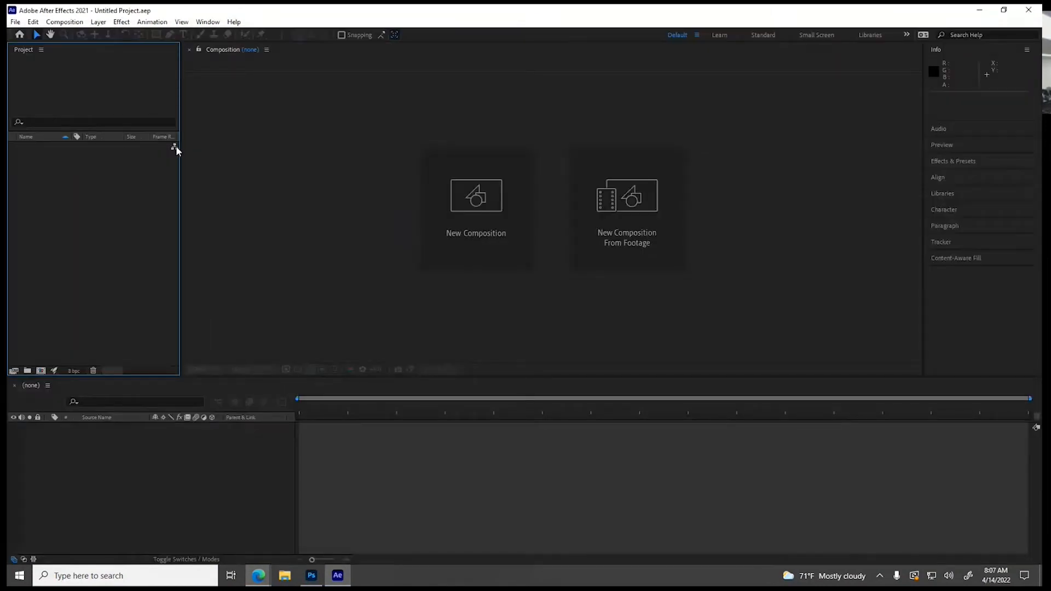
click(497, 234)
click(462, 204)
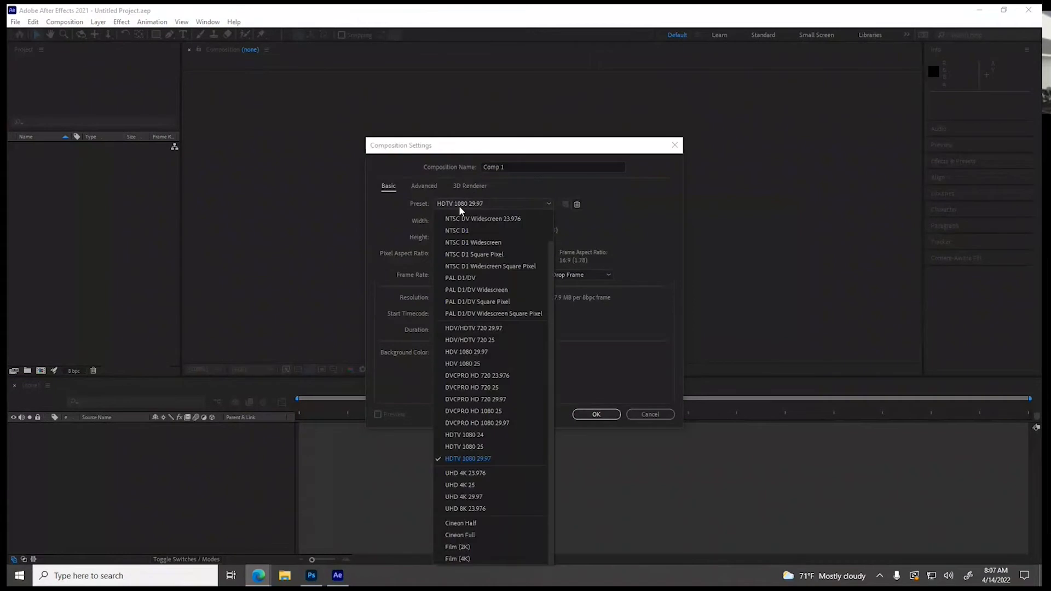
click(455, 463)
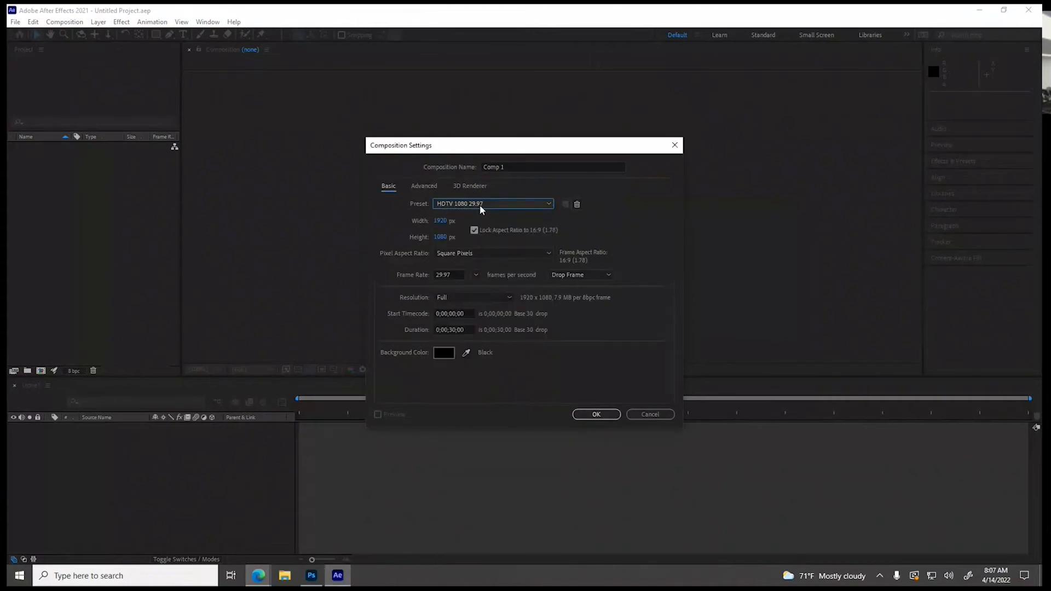
click(477, 276)
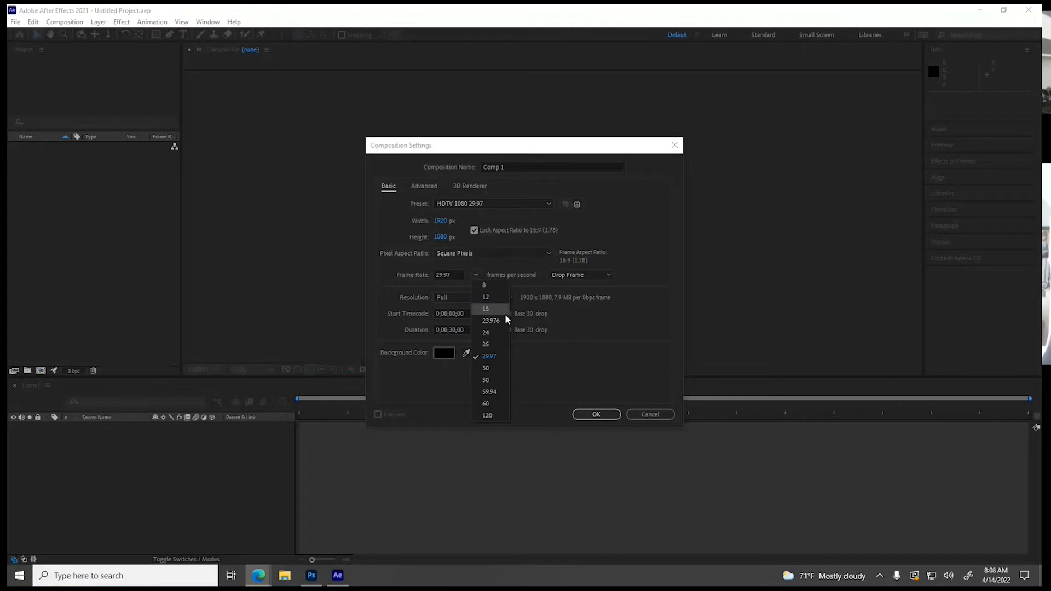
click(496, 372)
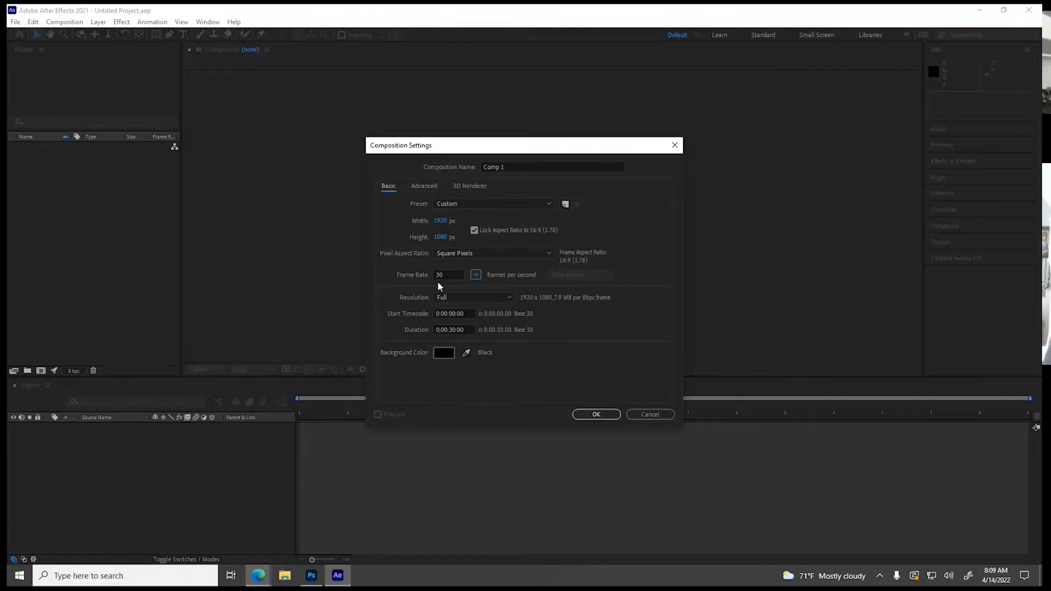
click(475, 275)
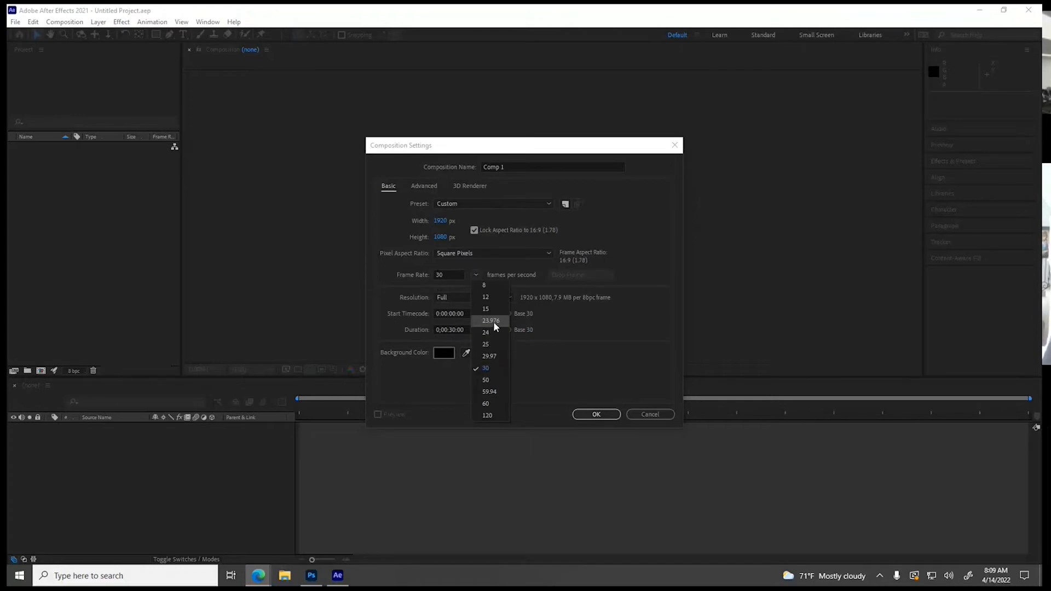
click(552, 153)
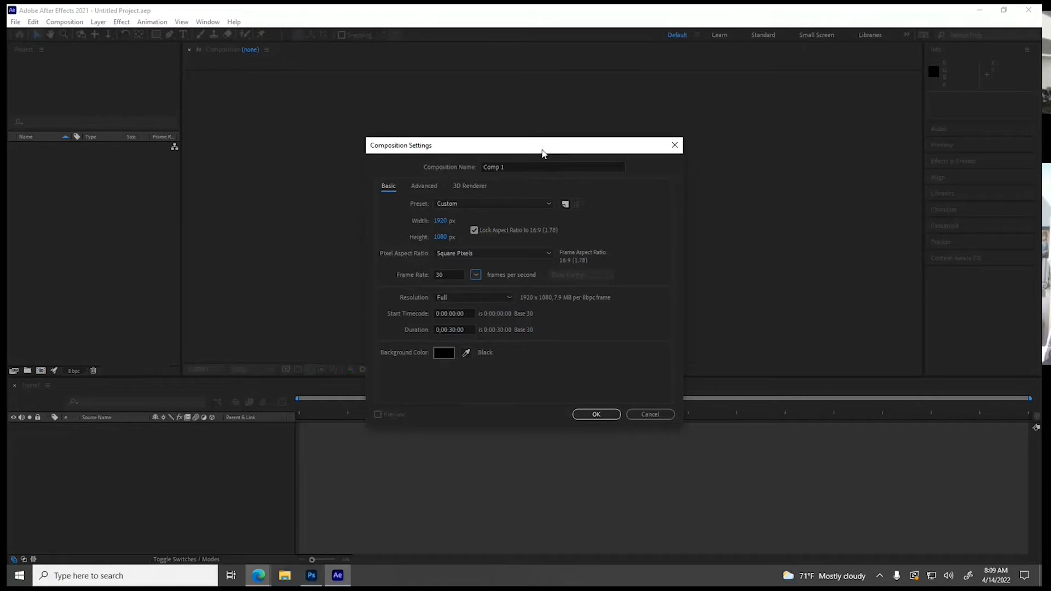
click(449, 275)
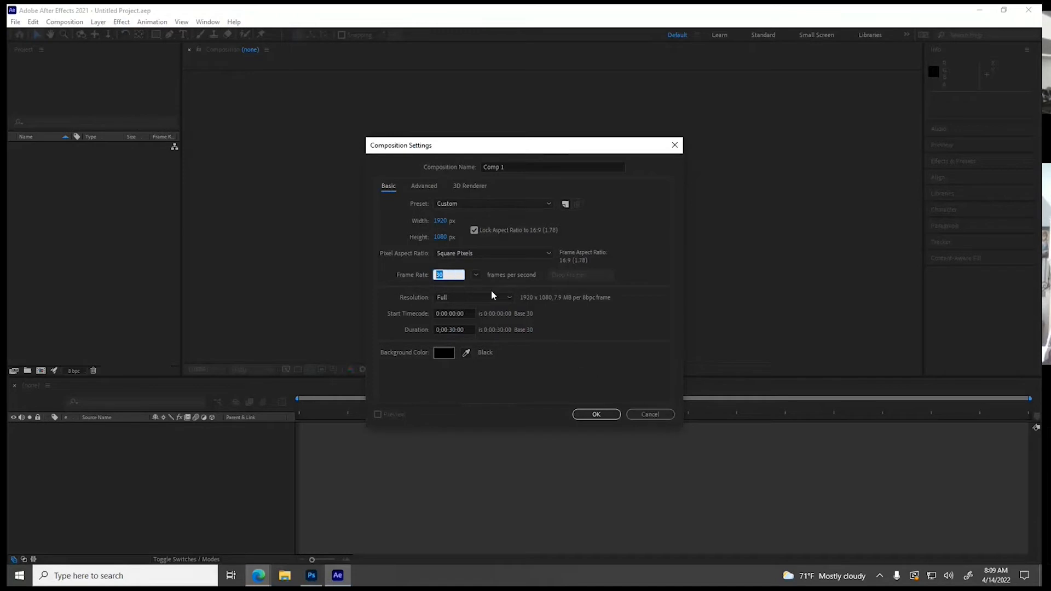
click(637, 416)
Switch to Photoshop, create a new document from the HDTV 1080p film and video preset, and dismiss the preset syncing notice
click(309, 580)
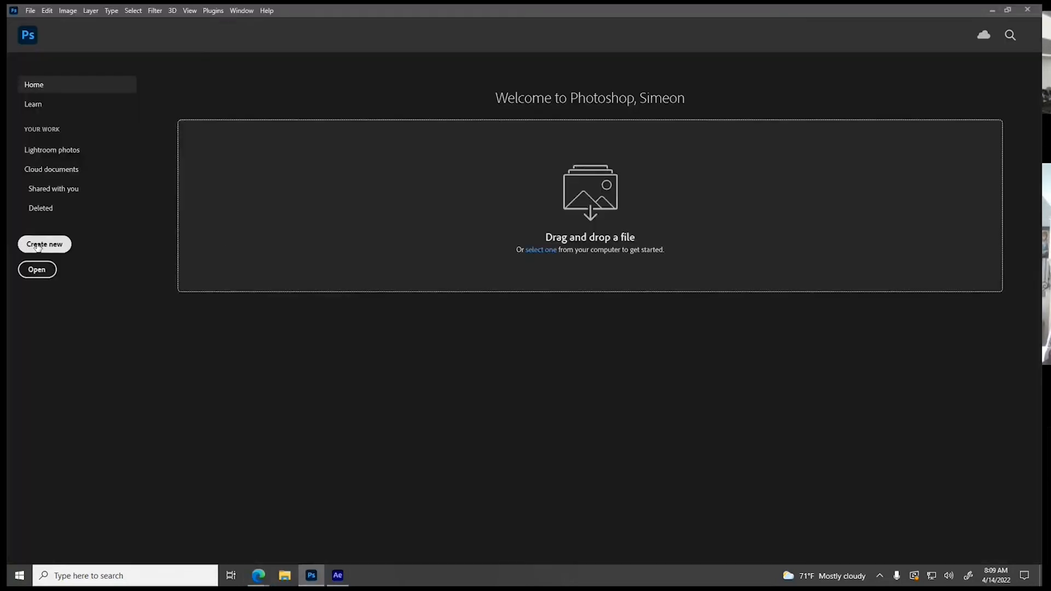
click(46, 245)
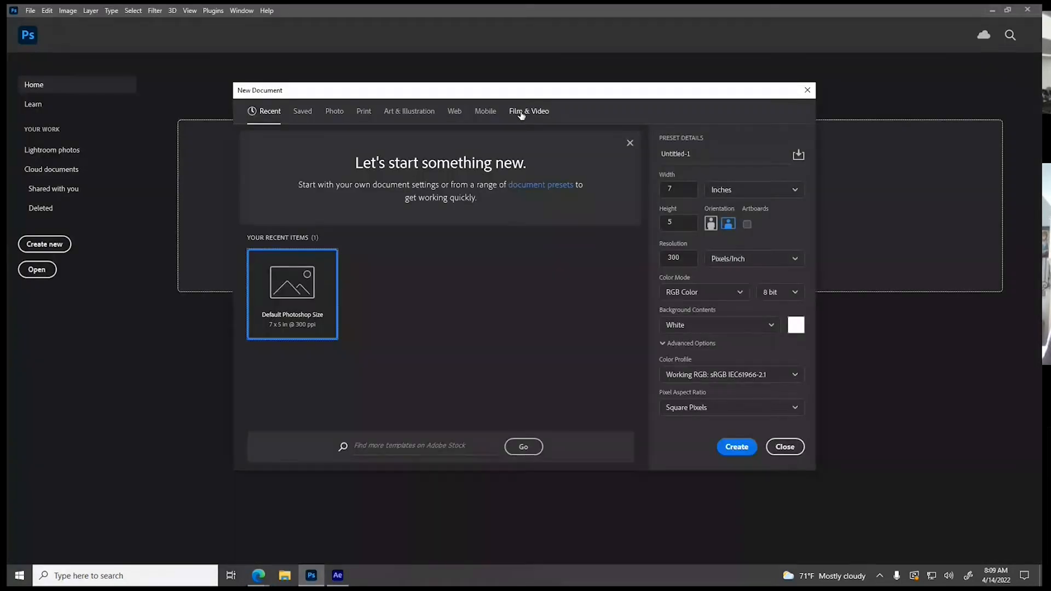
click(521, 113)
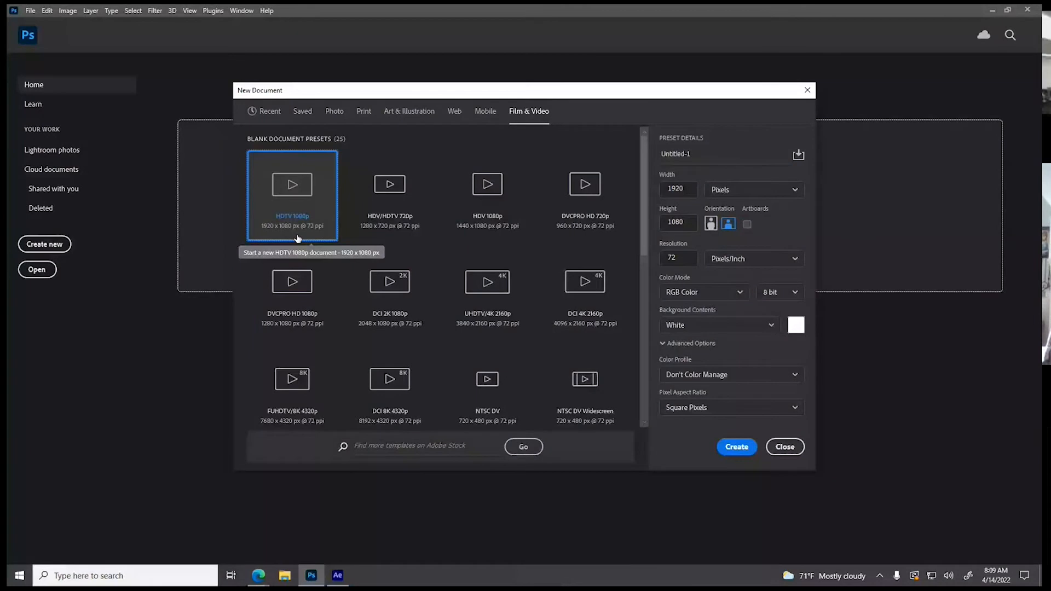
click(739, 451)
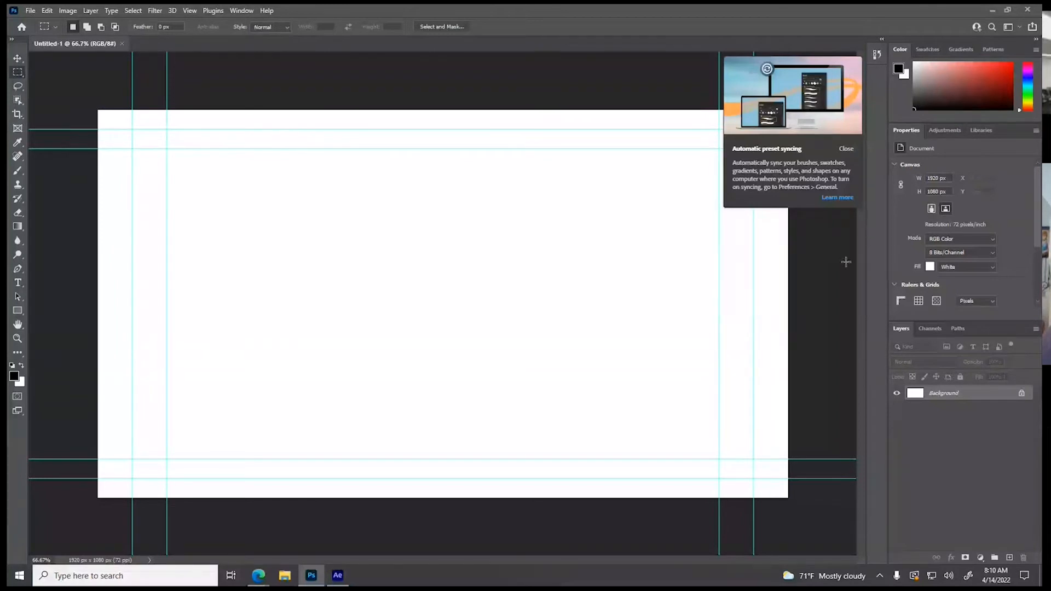
click(848, 150)
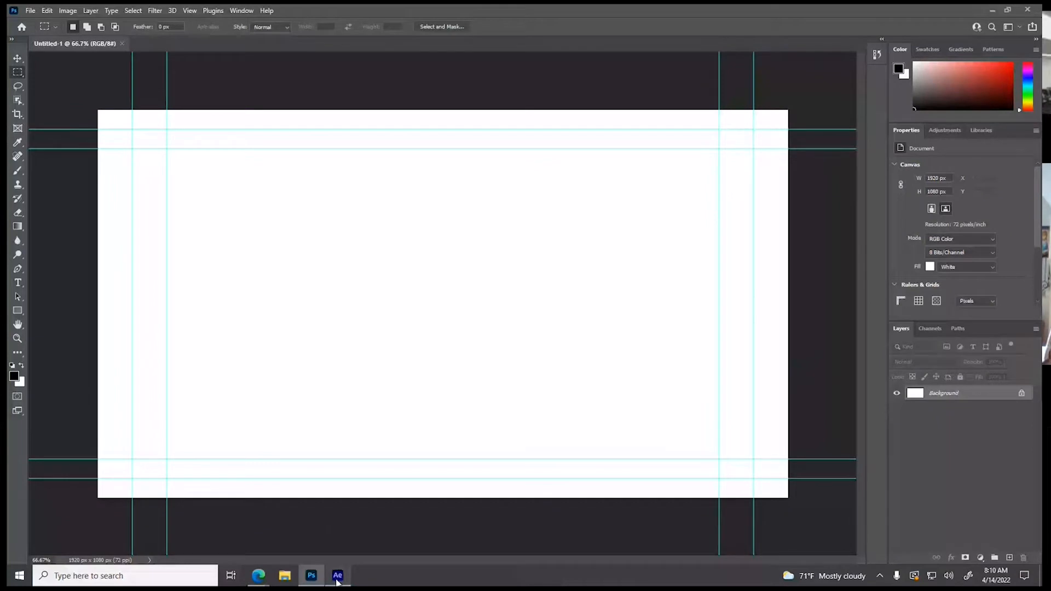
Switch to After Effects, create a 1920 x 1080, 29.97 fps, 30-second composition and show its Title/Action Safe guides
click(338, 580)
key(ctrl+n)
click(602, 415)
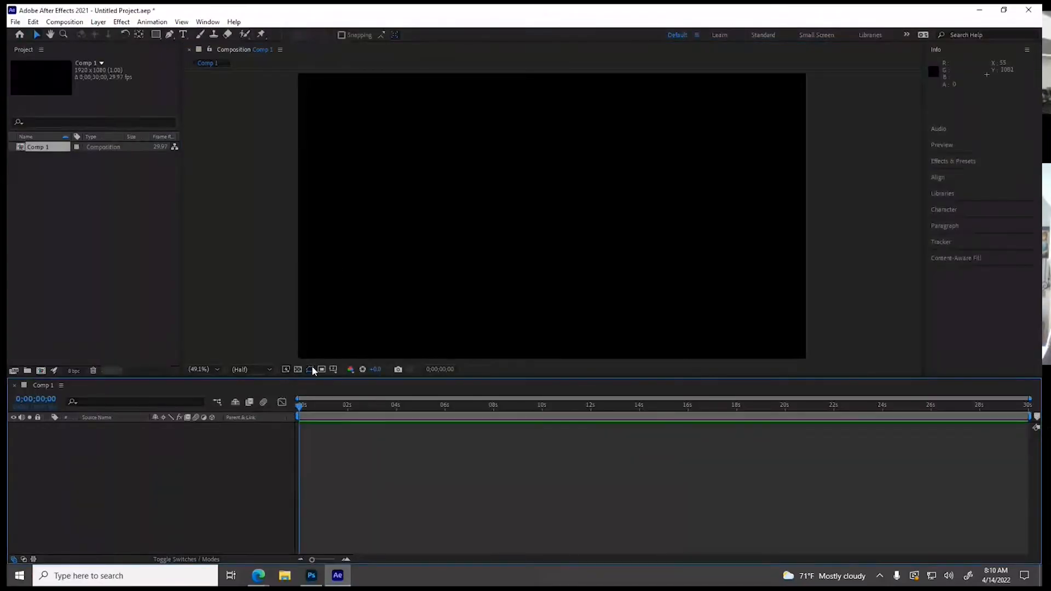
click(333, 370)
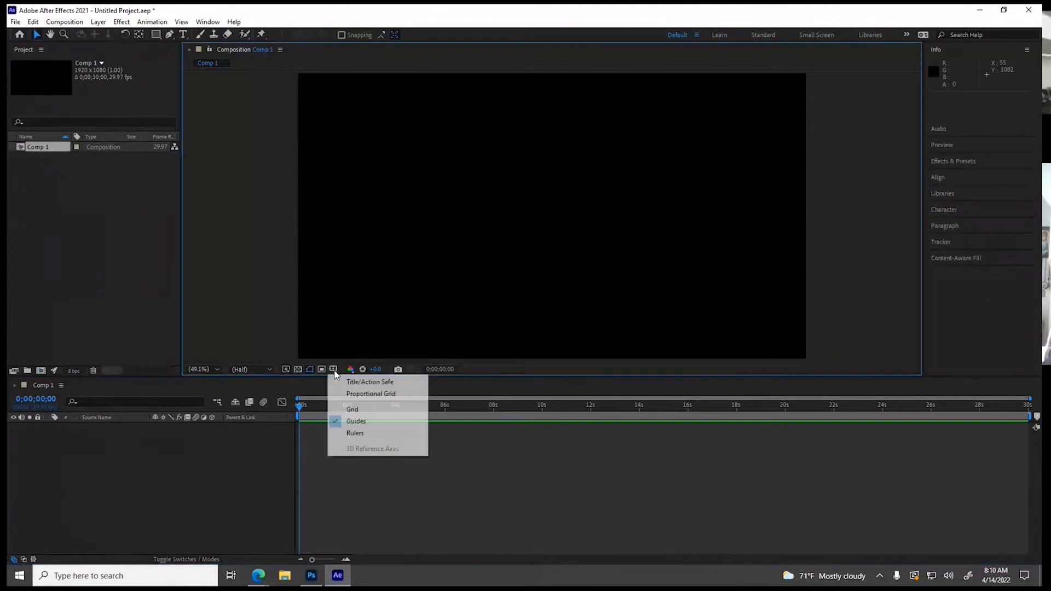
click(362, 382)
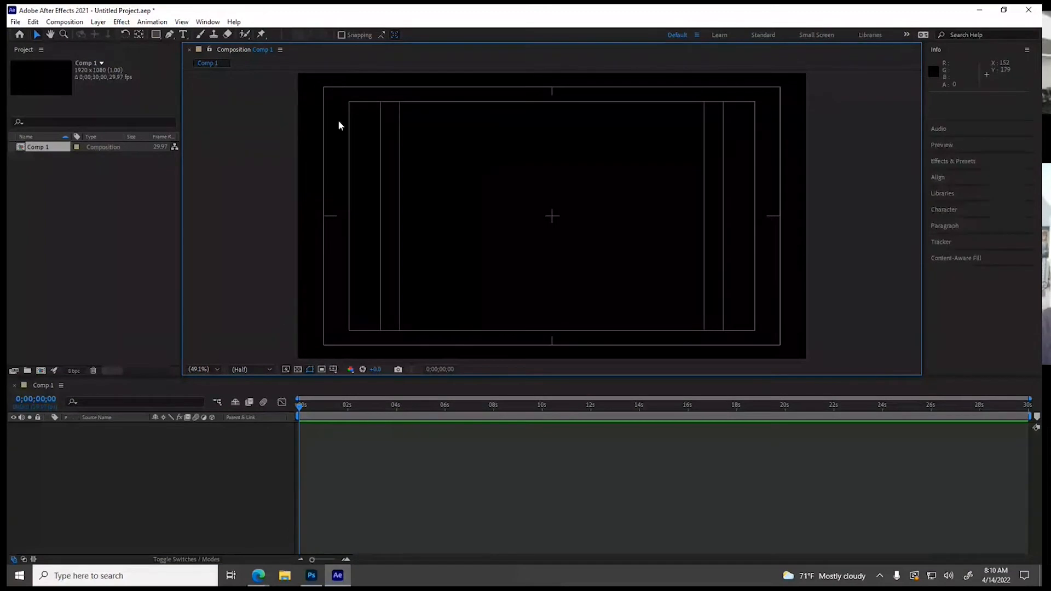
Add a text layer reading "TITLE SAGFE" in the lower middle of the composition
click(184, 34)
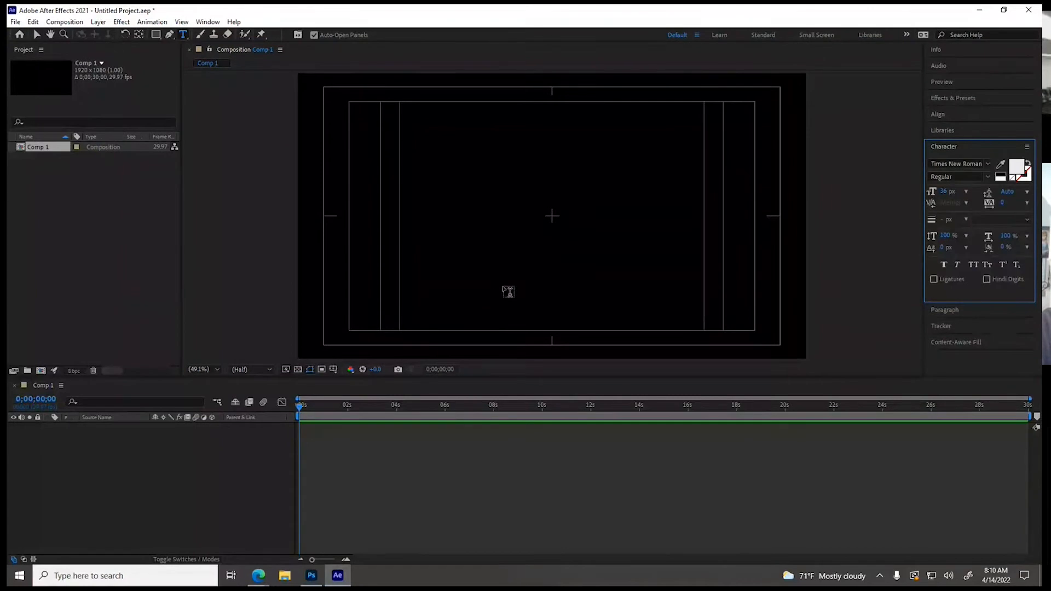
click(483, 296)
text(TITLE SAGFE)
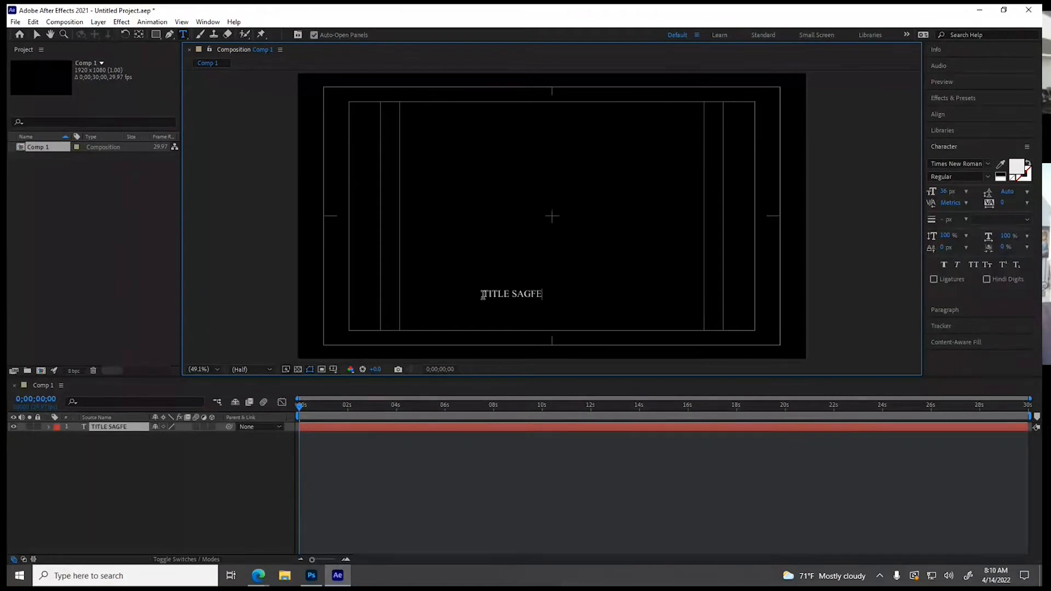
Set the whole text to a size of 119 px and the Unexplored Galaxies BRK font
drag(483, 295, 557, 293)
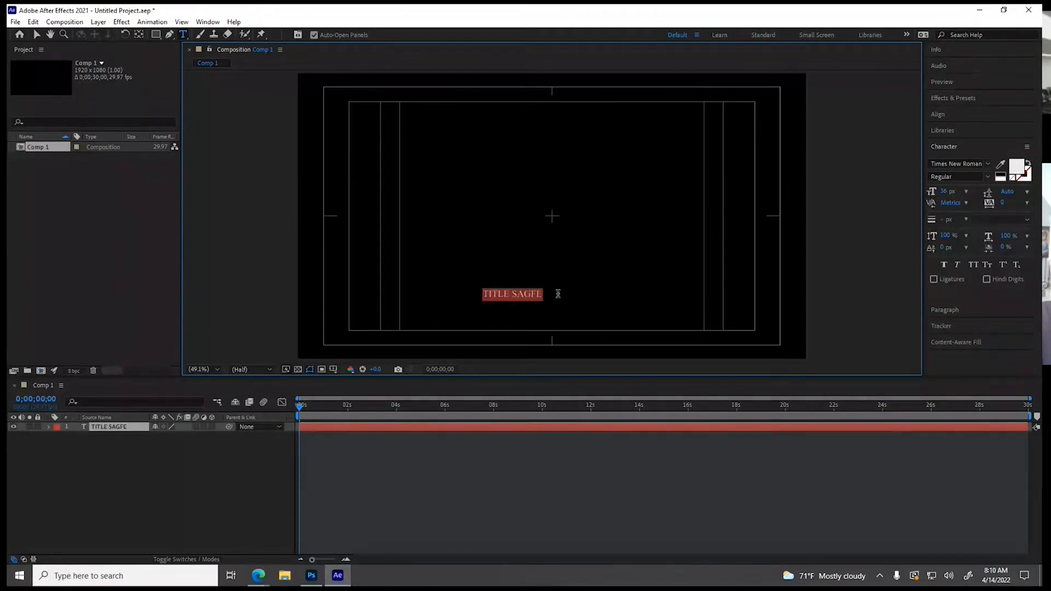
drag(943, 196, 1004, 192)
click(987, 164)
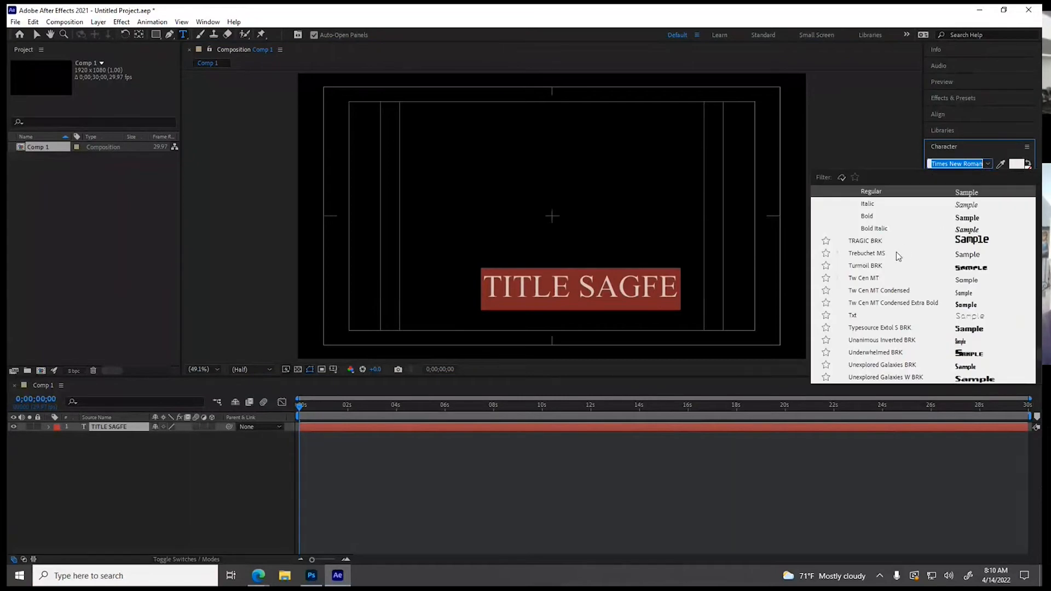
click(873, 365)
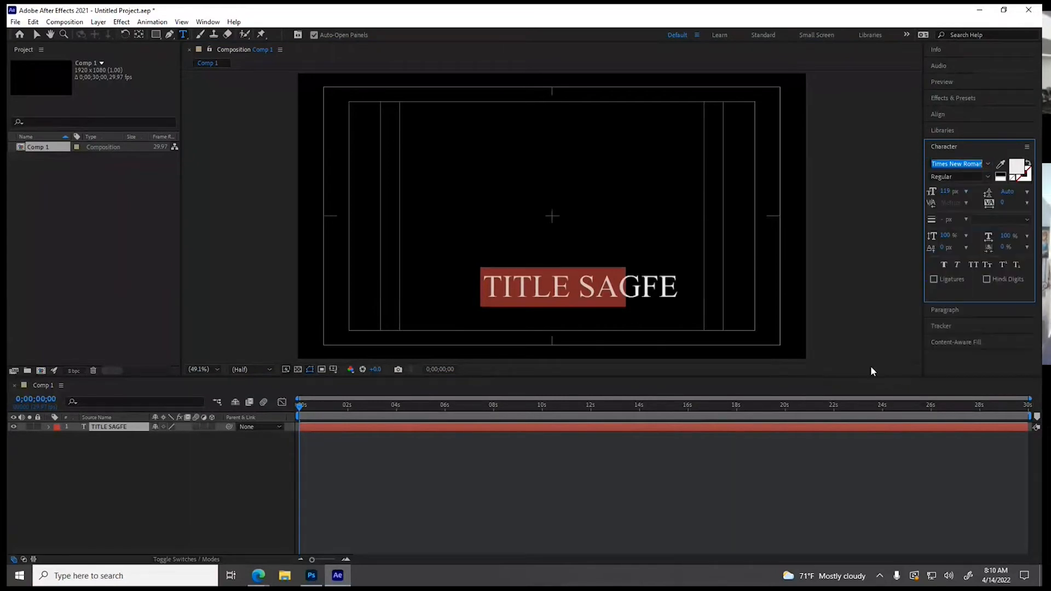
Correct the text to "TITLE SAFE" and move it to about the centre of the composition
click(602, 283)
key(BackSpace)
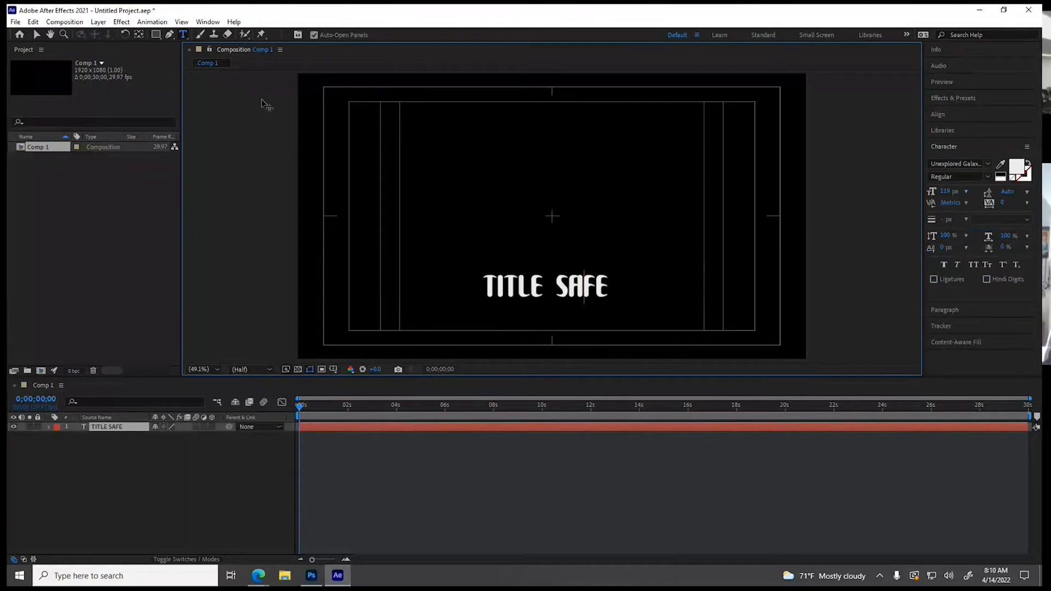
click(36, 34)
drag(510, 283, 542, 207)
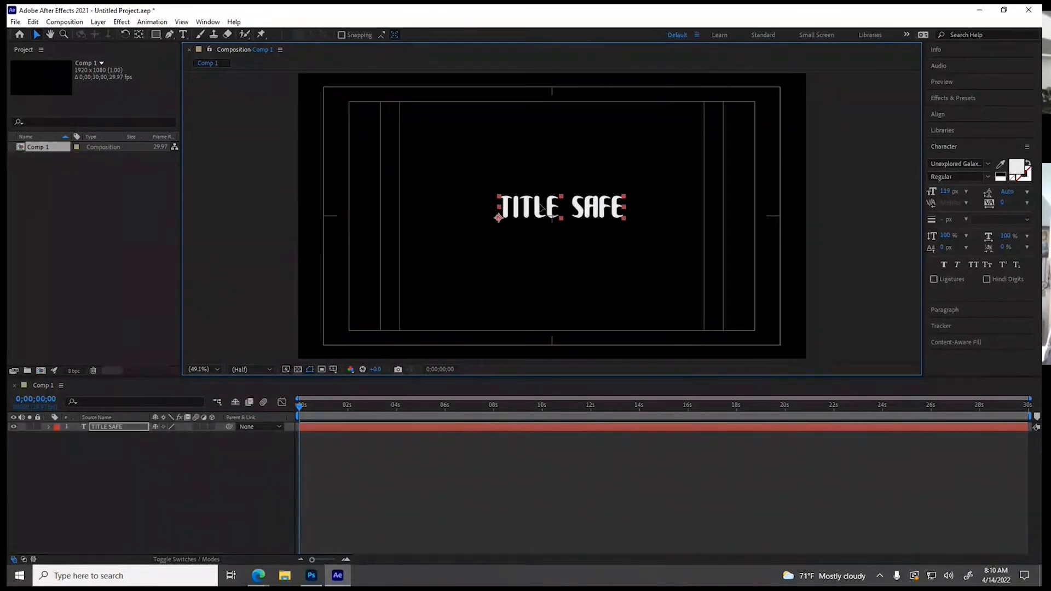
Add a dark gray solid layer to the composition and place it beneath the TITLE SAFE text layer
click(201, 34)
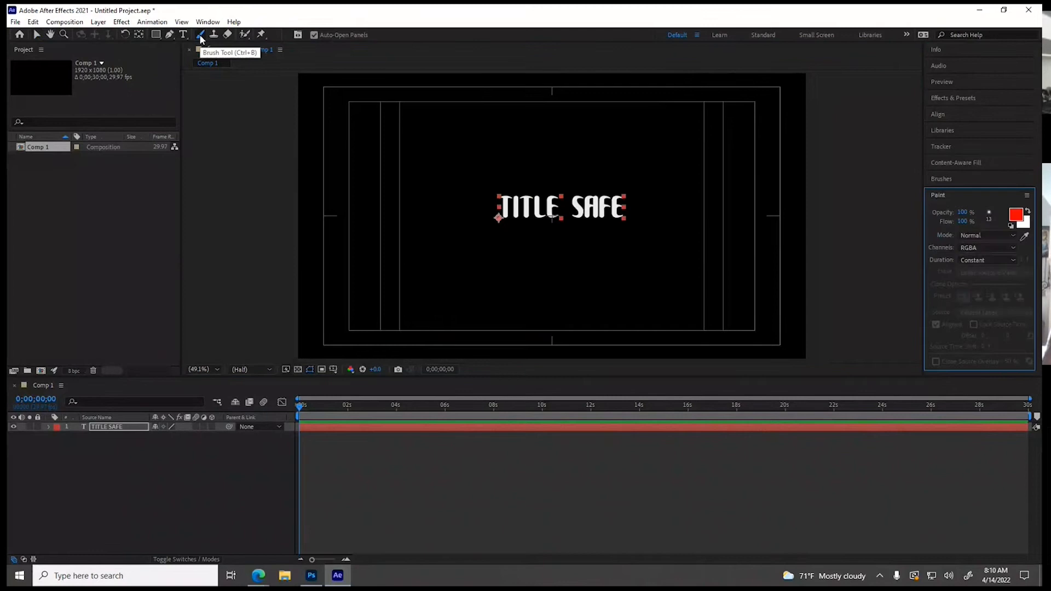
click(362, 124)
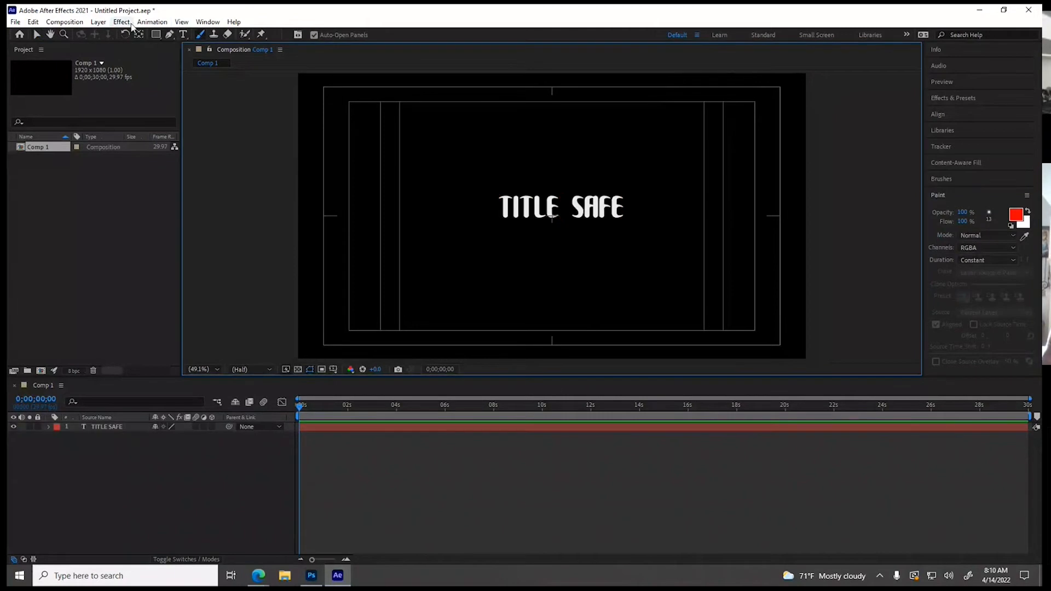
click(99, 22)
mouse_move(211, 38)
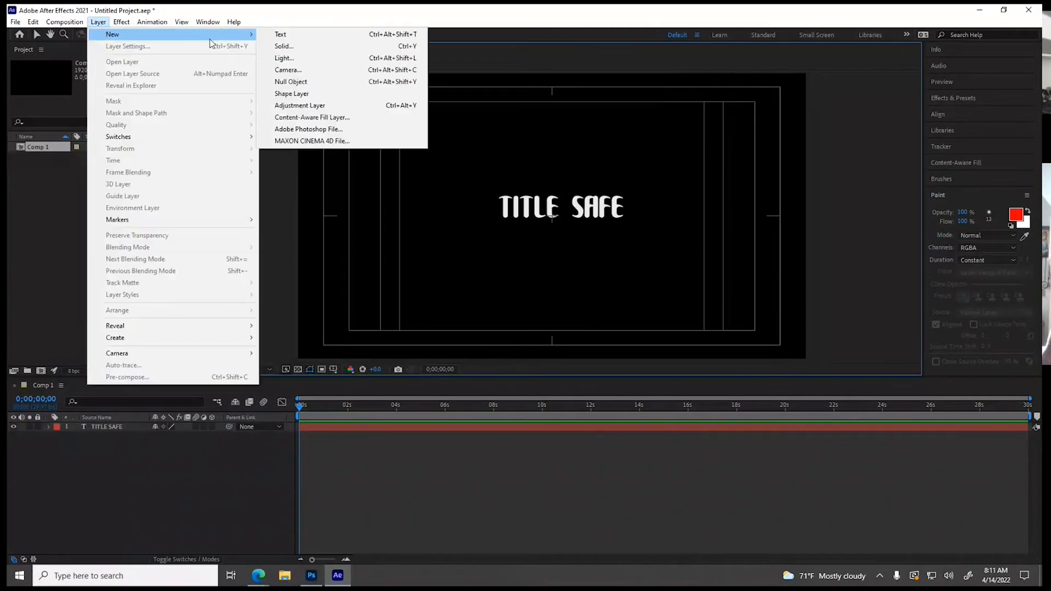
click(284, 46)
click(573, 385)
drag(408, 426, 408, 449)
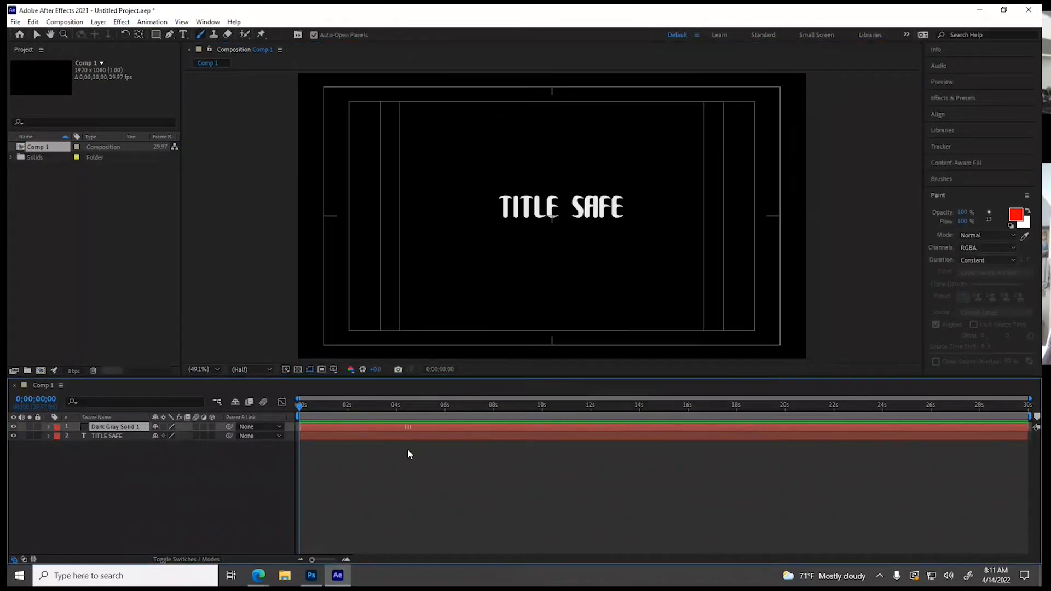
drag(115, 427, 115, 441)
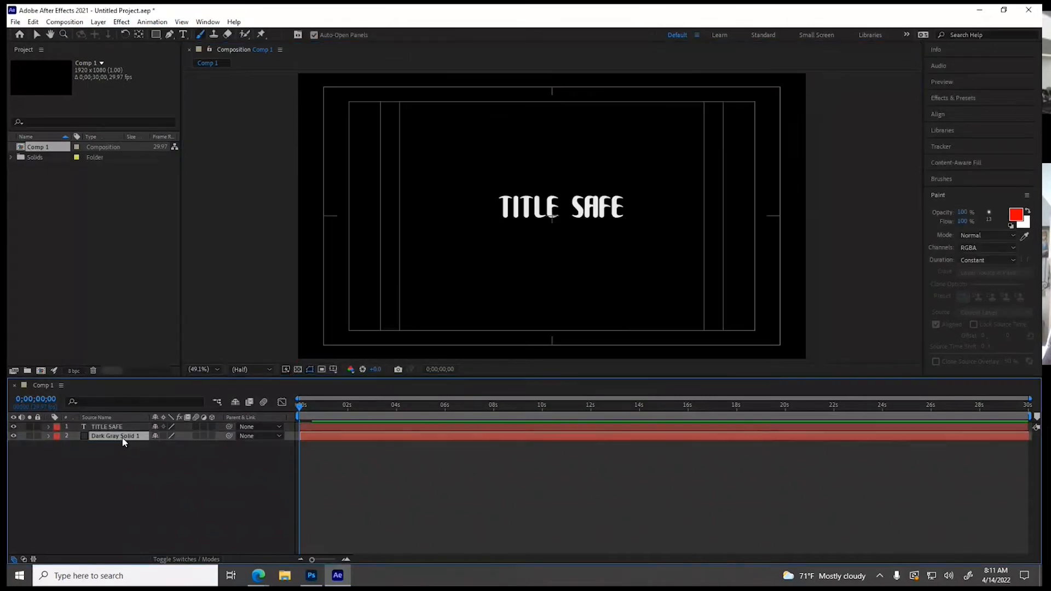
Try to paint on the solid layer and on the title text with the Brush tool
click(201, 35)
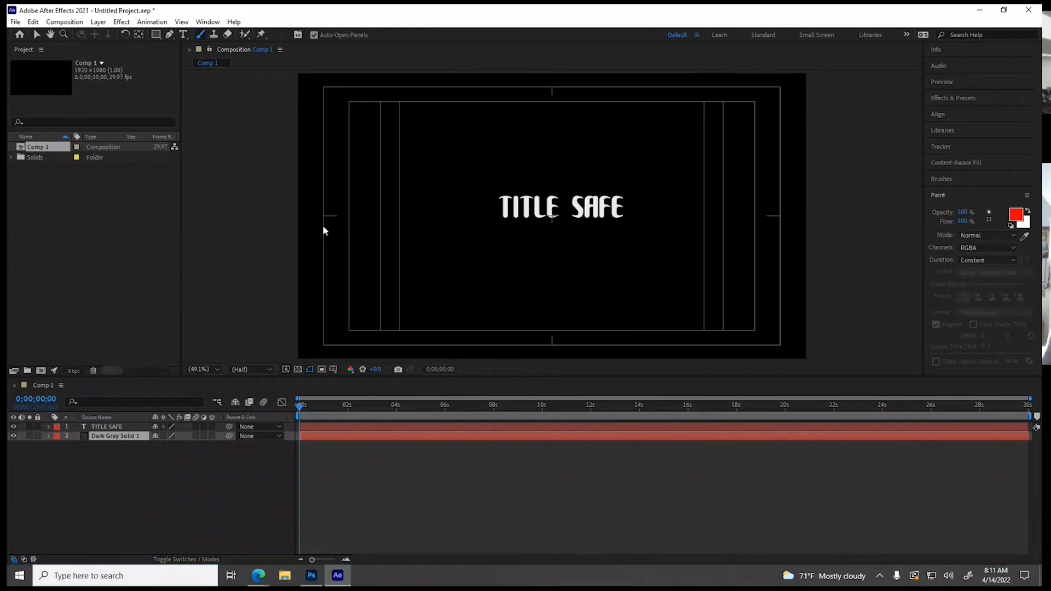
double_click(326, 437)
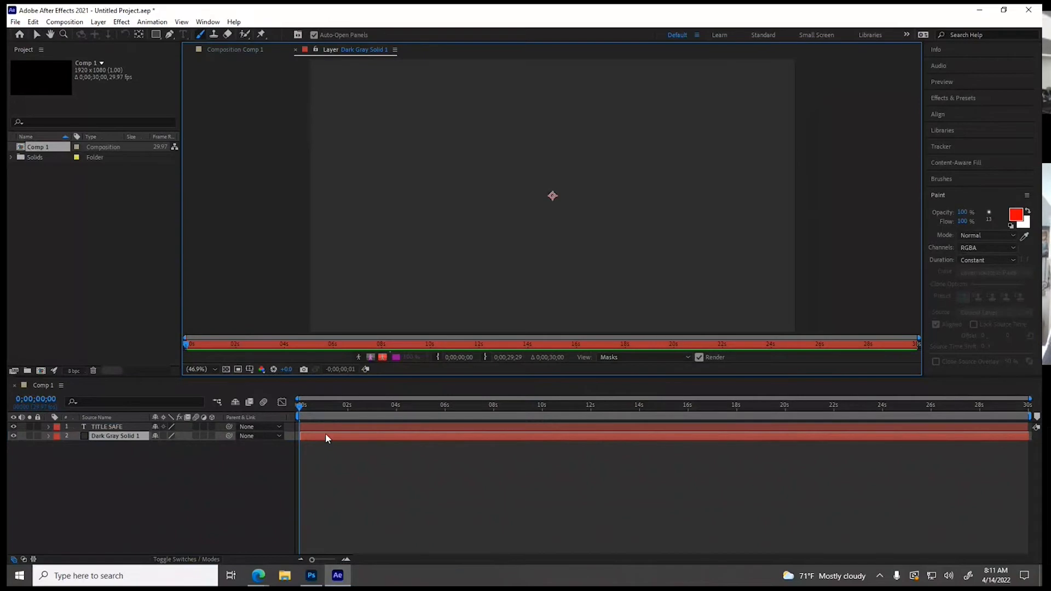
click(296, 49)
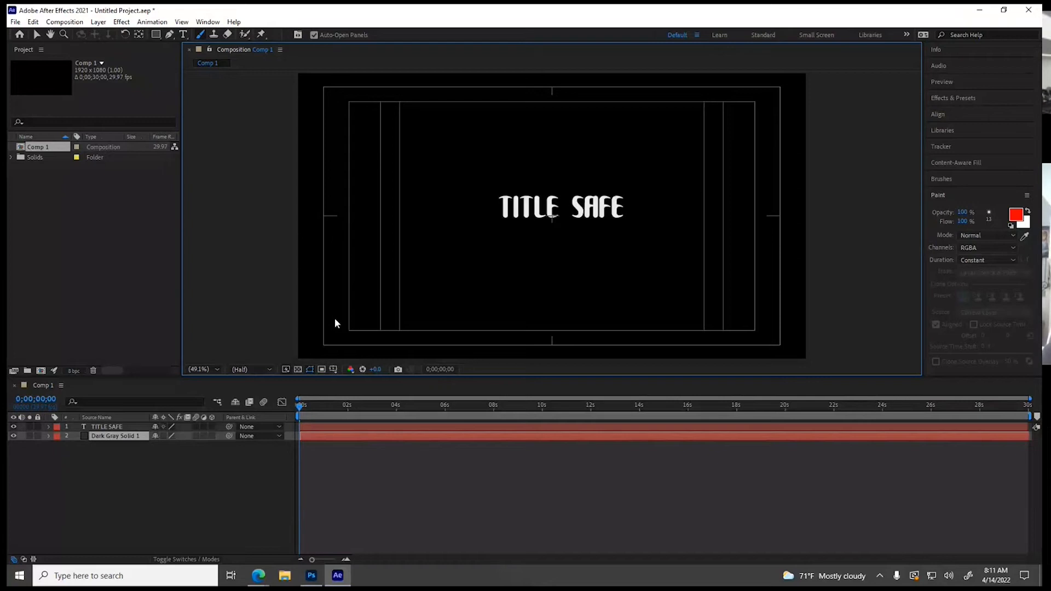
click(540, 211)
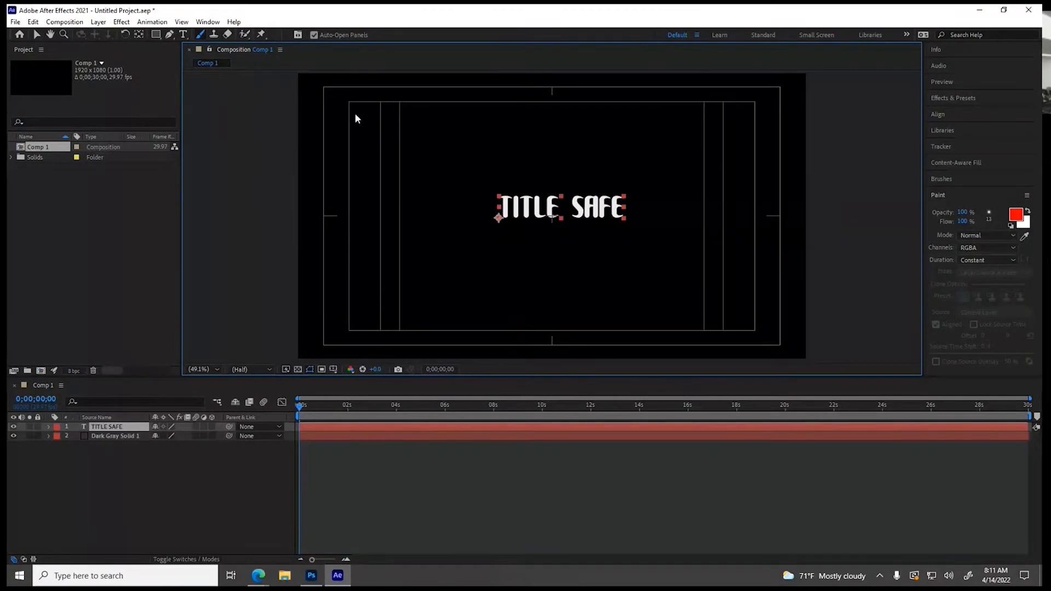
click(529, 211)
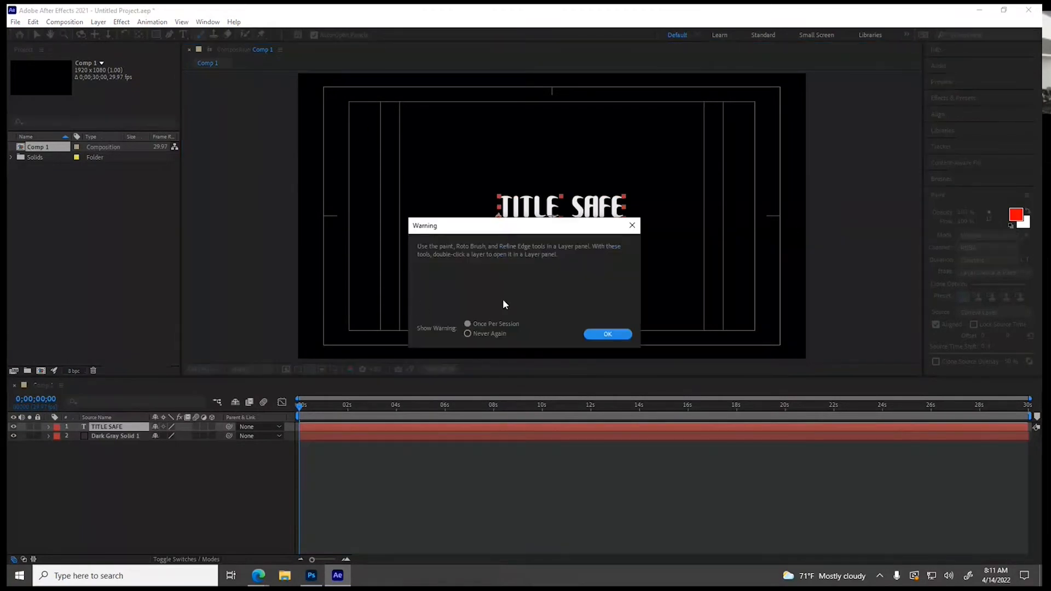
click(632, 225)
Move the TITLE SAFE text across the lower-left safe margins and place it just inside the lower-left corner of the title-safe area
click(37, 35)
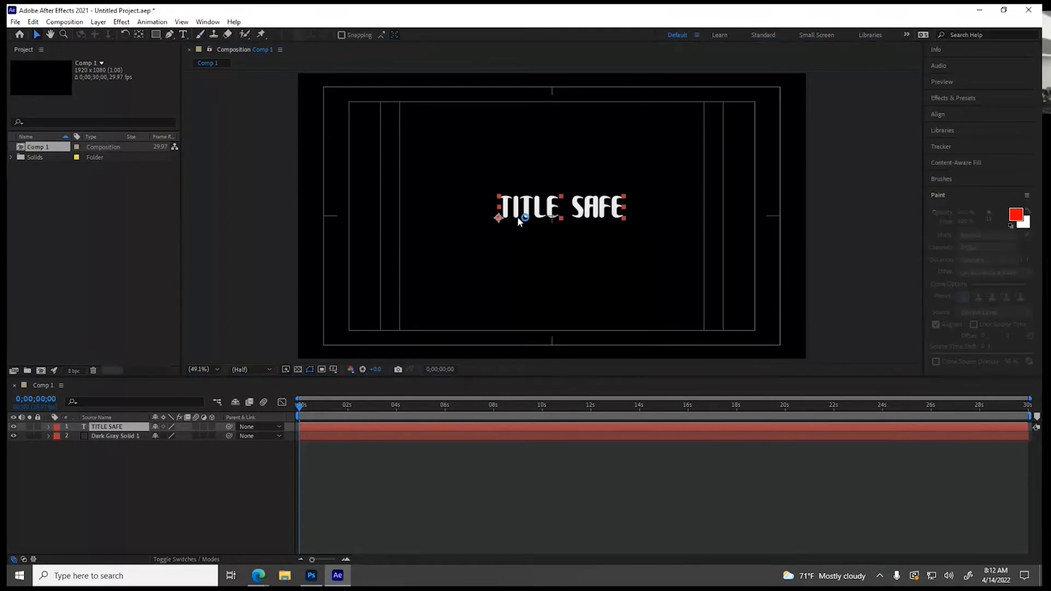
drag(518, 212, 323, 347)
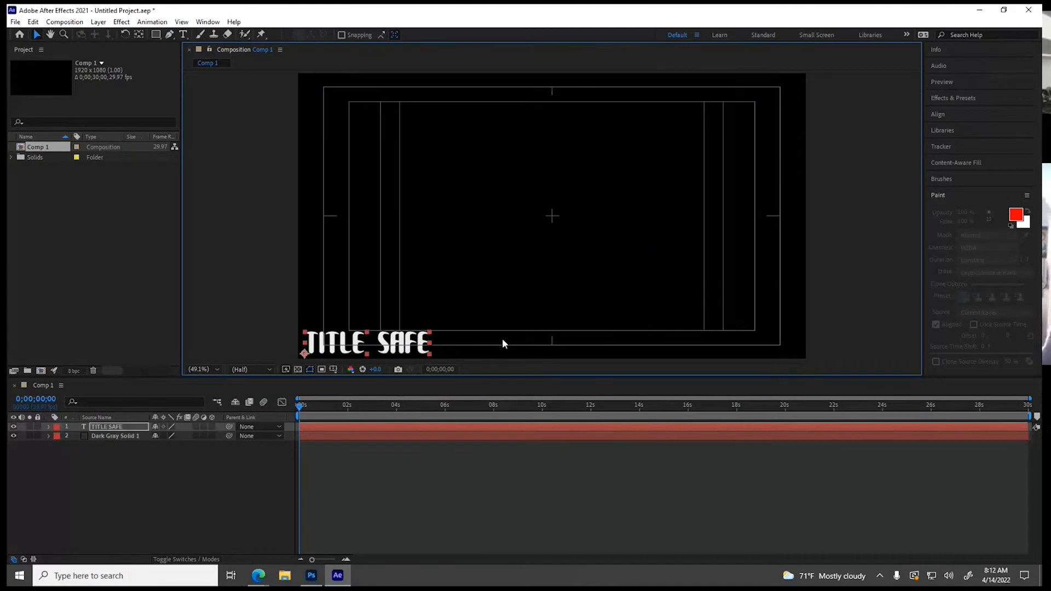
drag(333, 343, 379, 315)
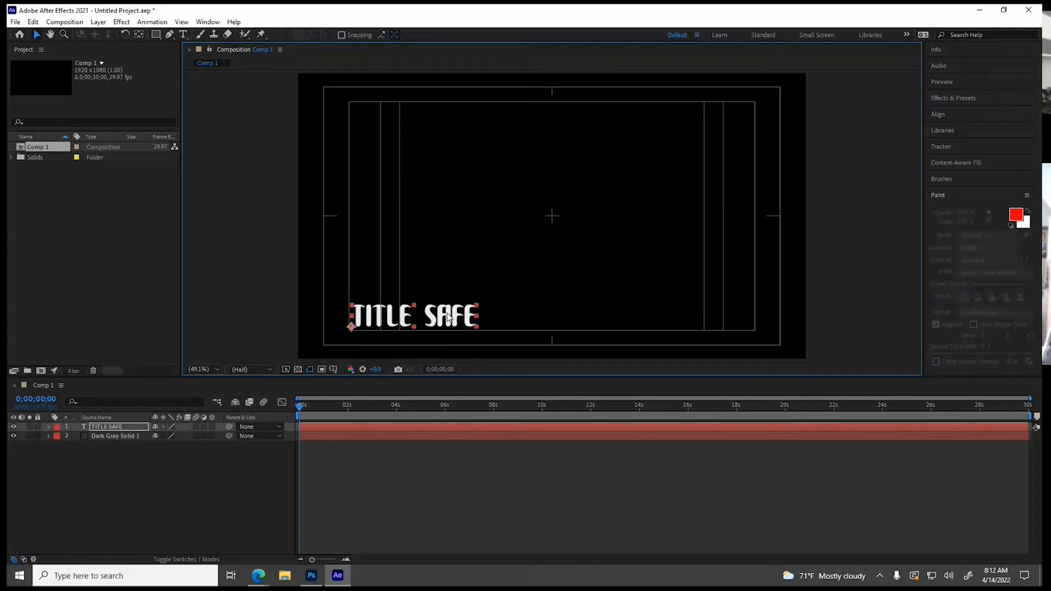
mouse_move(449, 319)
mouse_down()
mouse_move(593, 216)
mouse_move(426, 341)
mouse_move(440, 318)
mouse_up()
Duplicate the TITLE SAFE text and place copies in the other three corners of the title-safe area
key(ctrl+d)
drag(559, 209, 667, 127)
key(ctrl+d)
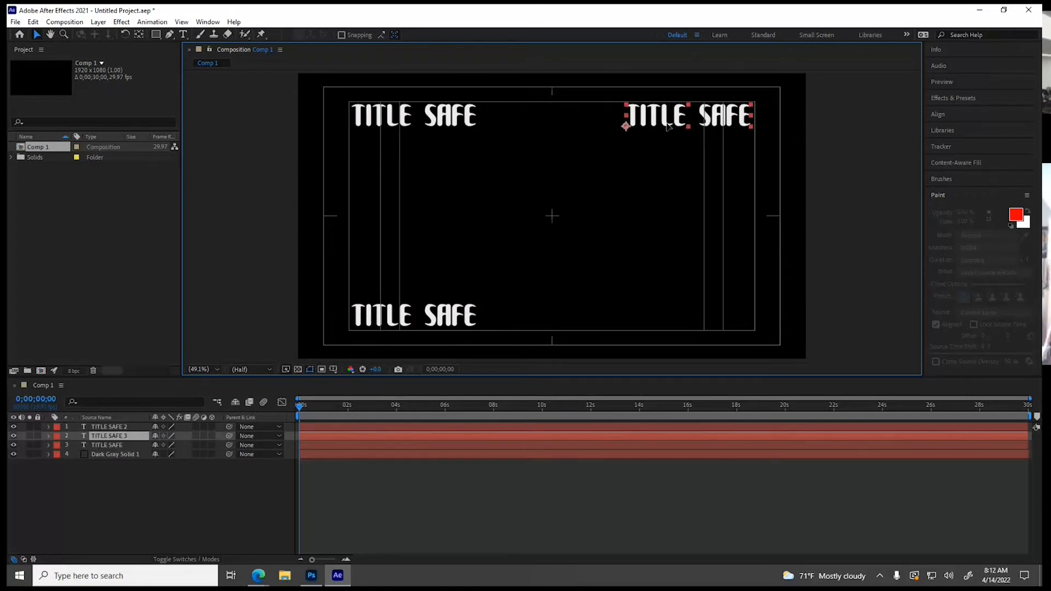
key(ctrl+d)
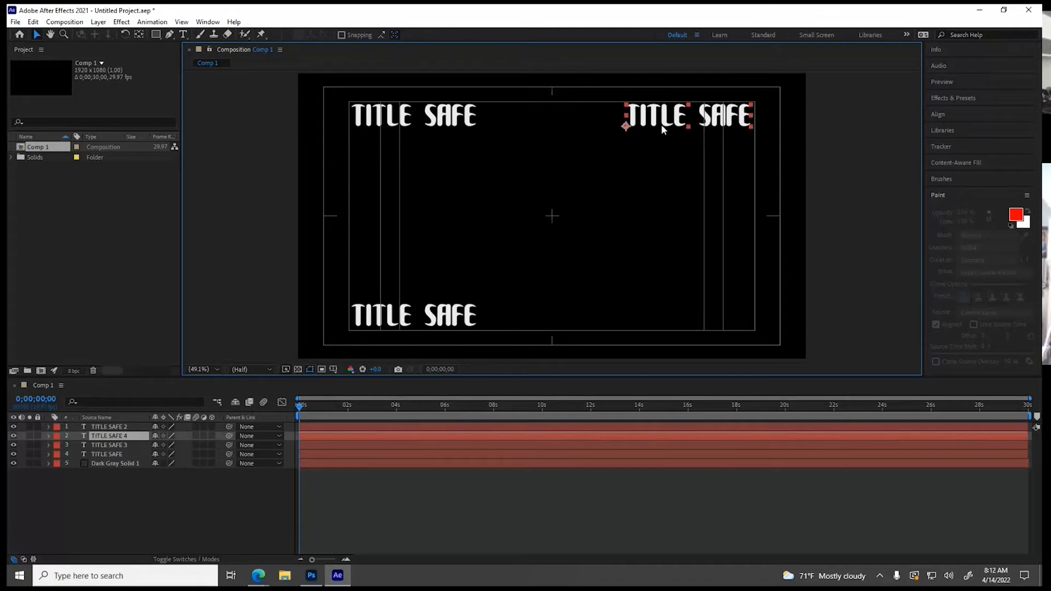
drag(660, 127, 678, 313)
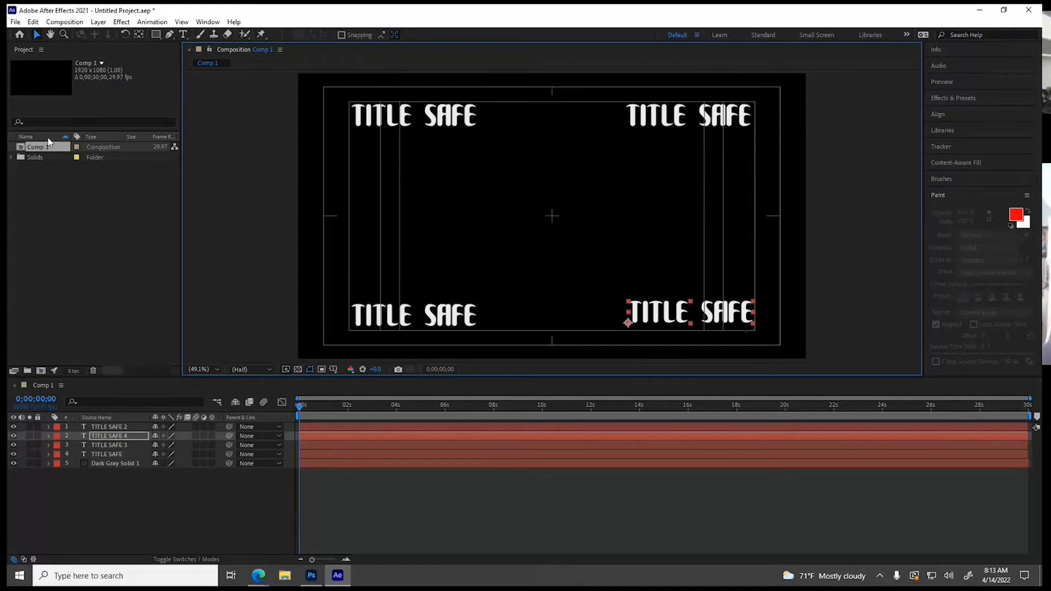
Start a new empty After Effects project without saving the current one
click(16, 22)
mouse_move(22, 35)
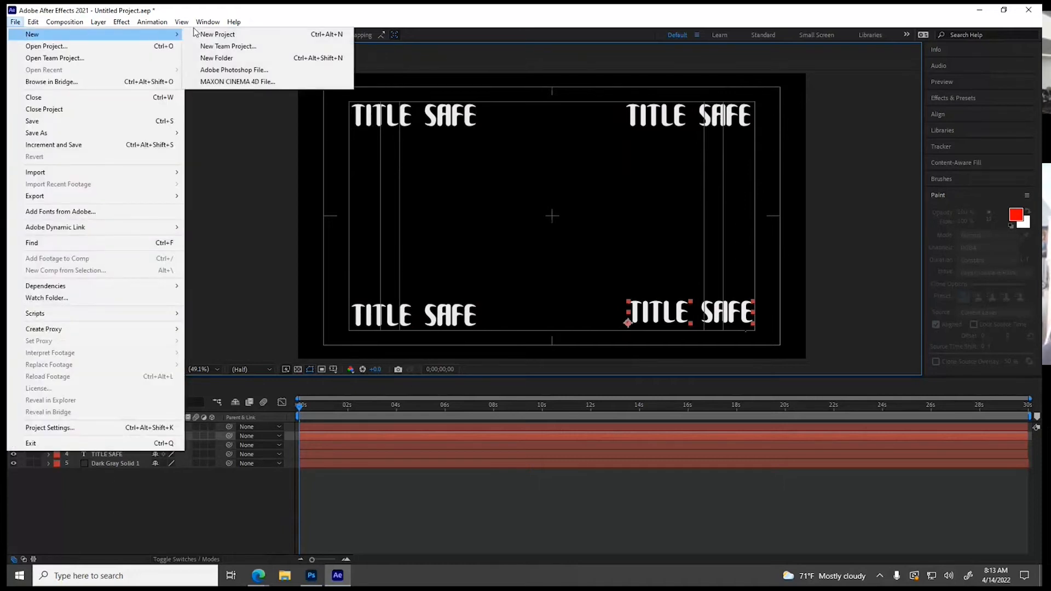
click(208, 34)
click(540, 303)
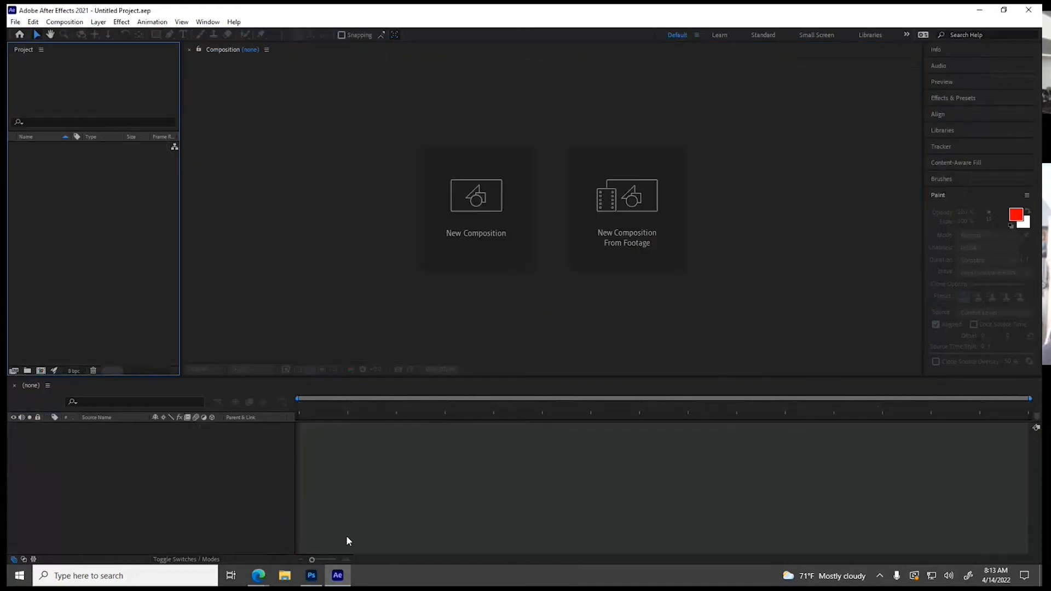
Switch to the browser's Module 1: Kinetic Type page and review the Project #1 requirements
mouse_move(259, 582)
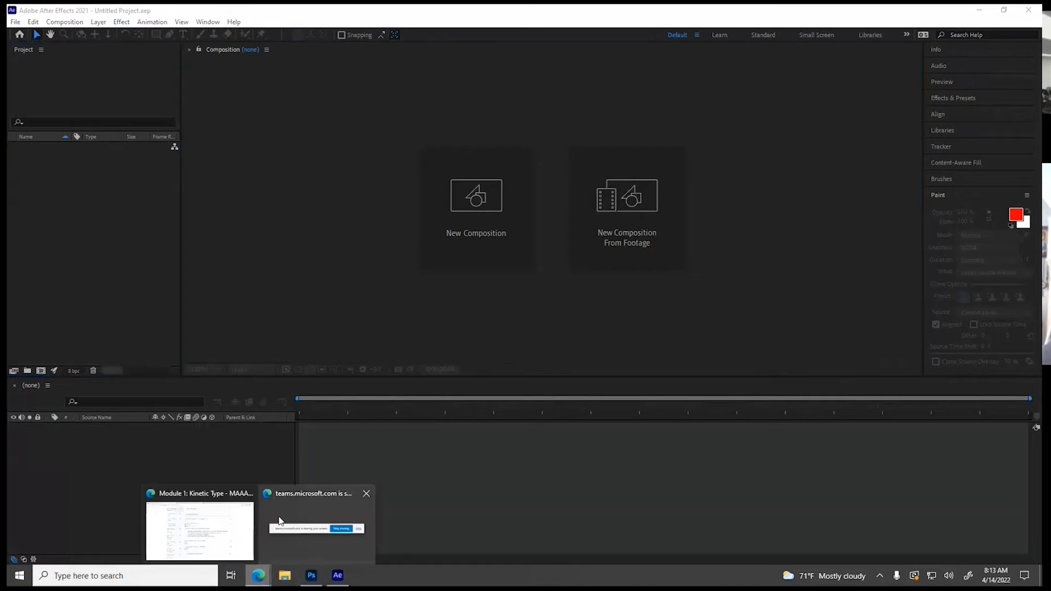
click(215, 521)
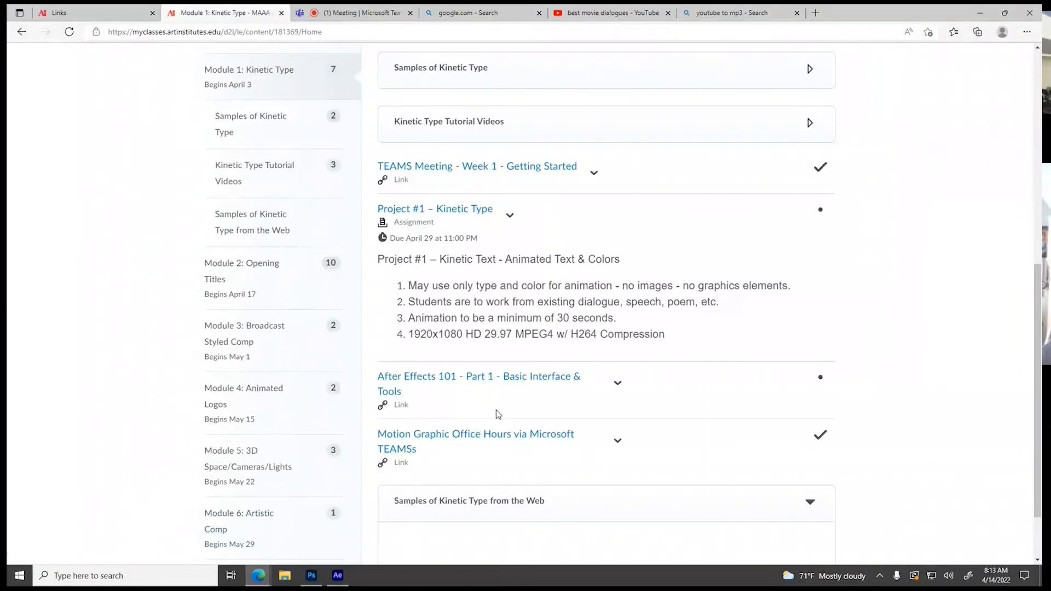
scroll(437, 310, down, 1)
scroll(449, 303, up, 1)
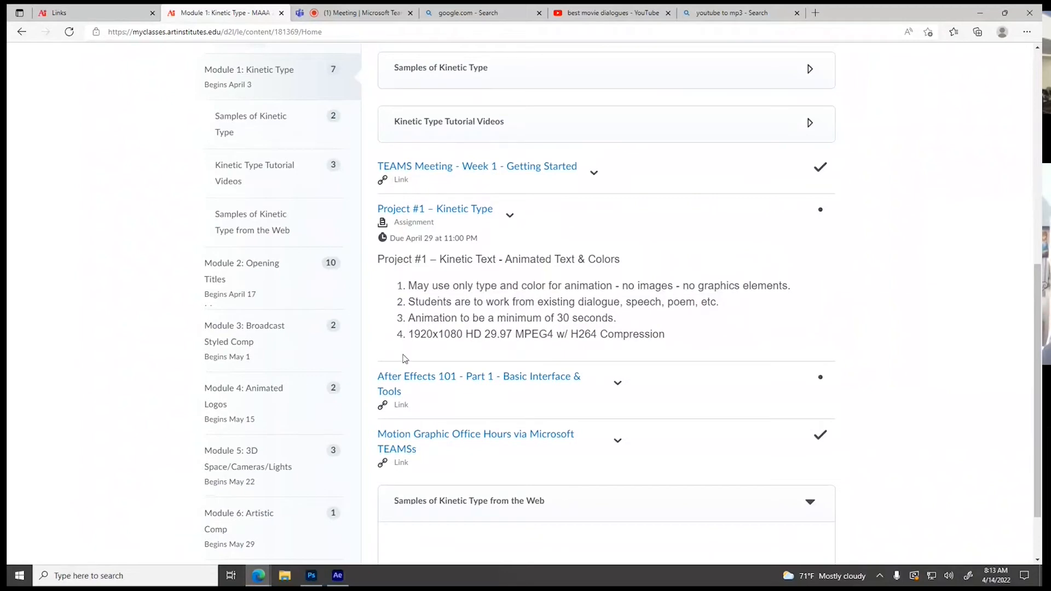
Switch to File Explorer, open the Desktop folder and remove the New folder command from the Quick Access Toolbar
click(284, 576)
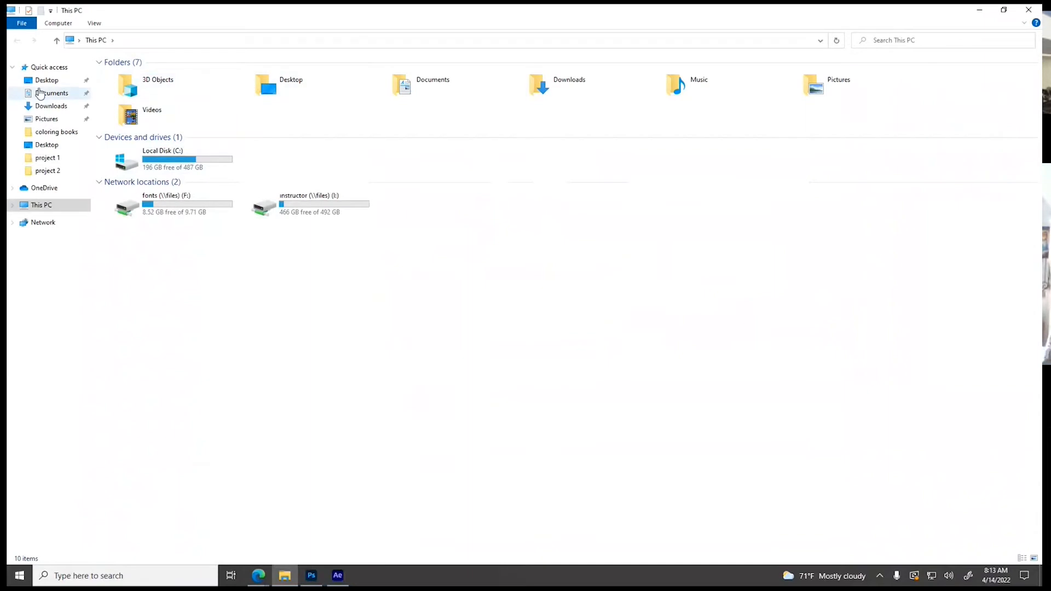
click(44, 145)
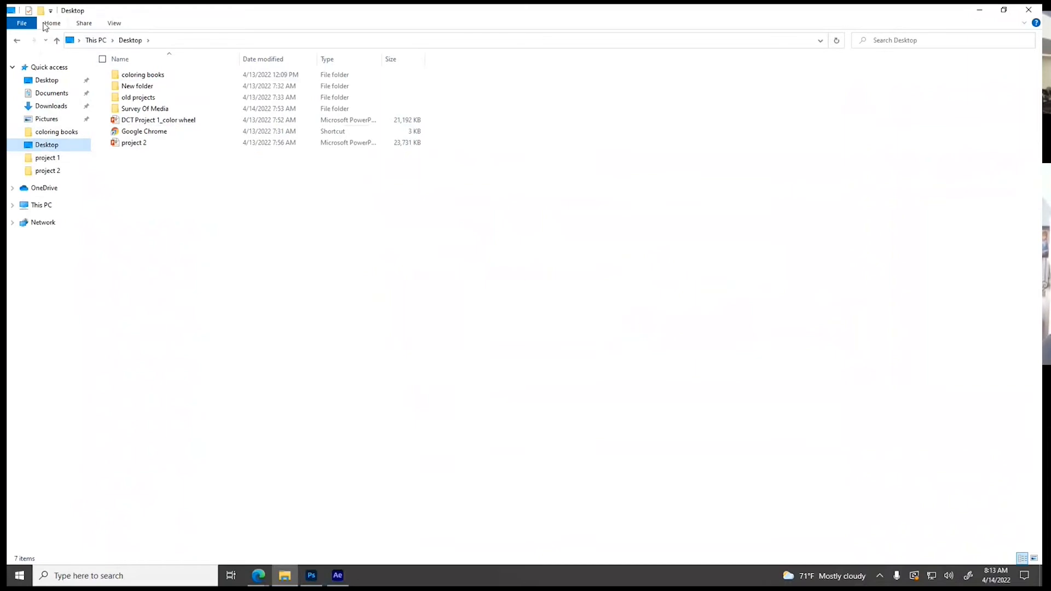
click(50, 10)
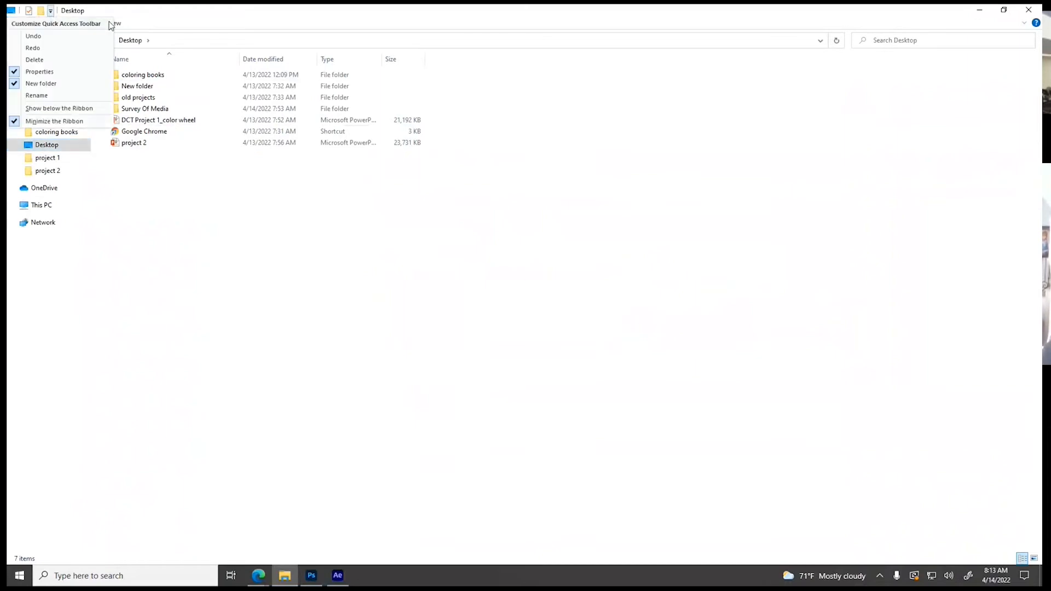
click(63, 82)
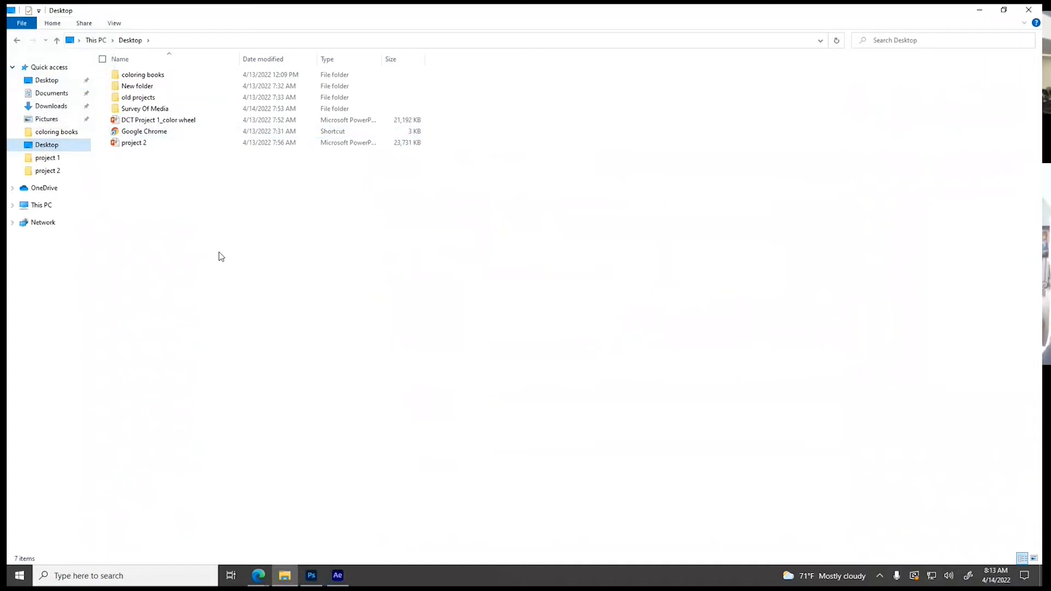
Check the contents of the Desktop's New folder, rename it as Motion Graphics and open it
double_click(140, 86)
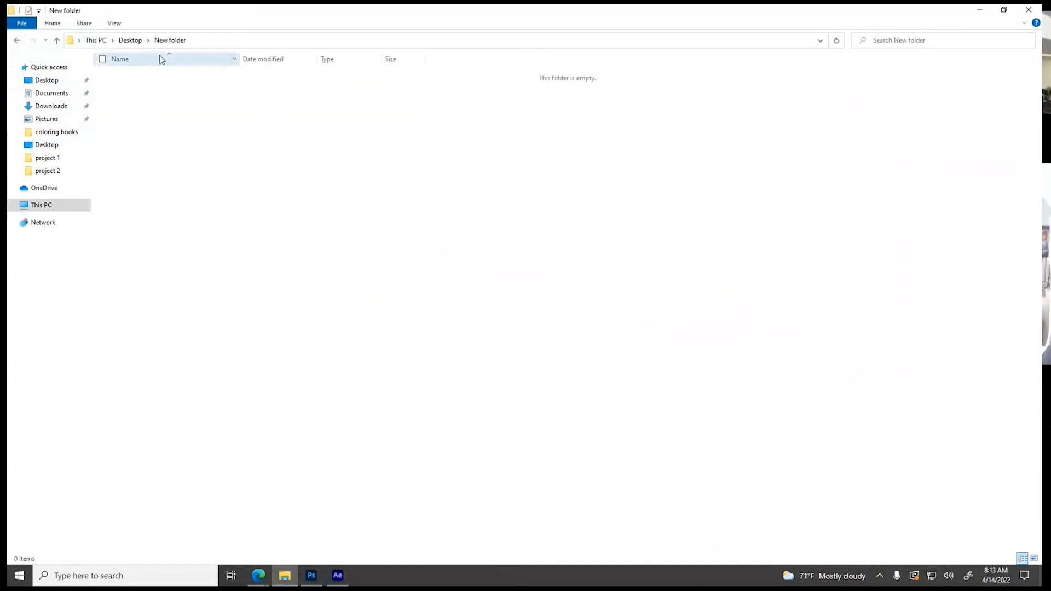
click(131, 40)
click(151, 86)
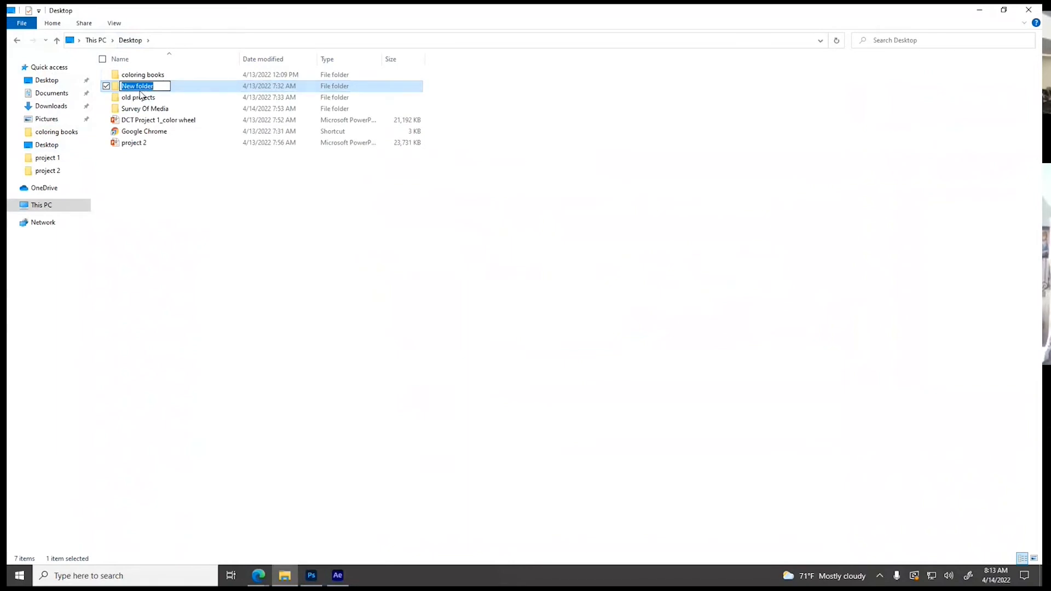
text(Moti)
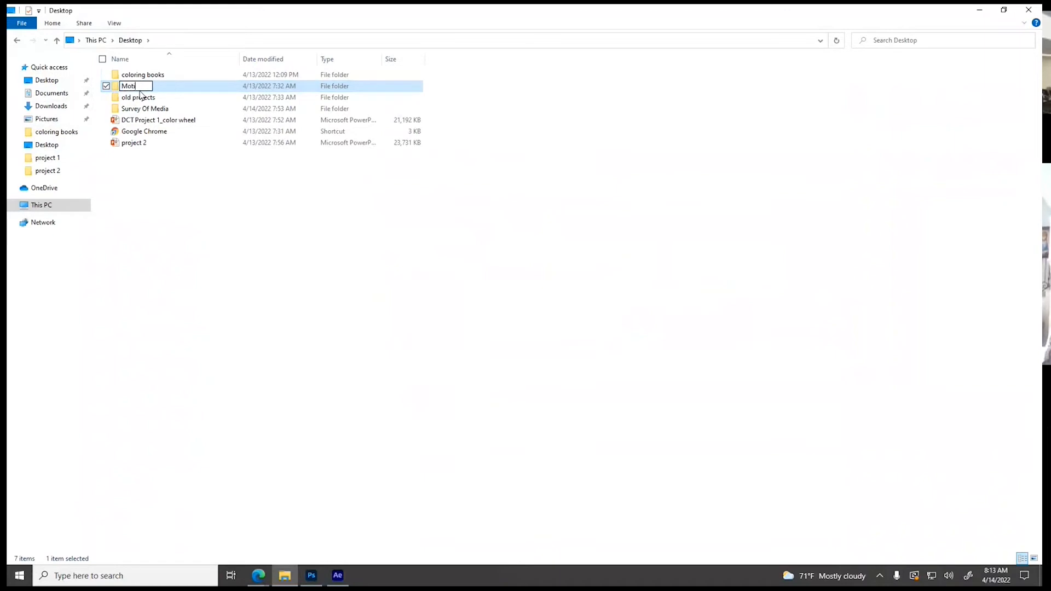
text(on Graphics)
key(Return)
key(Return)
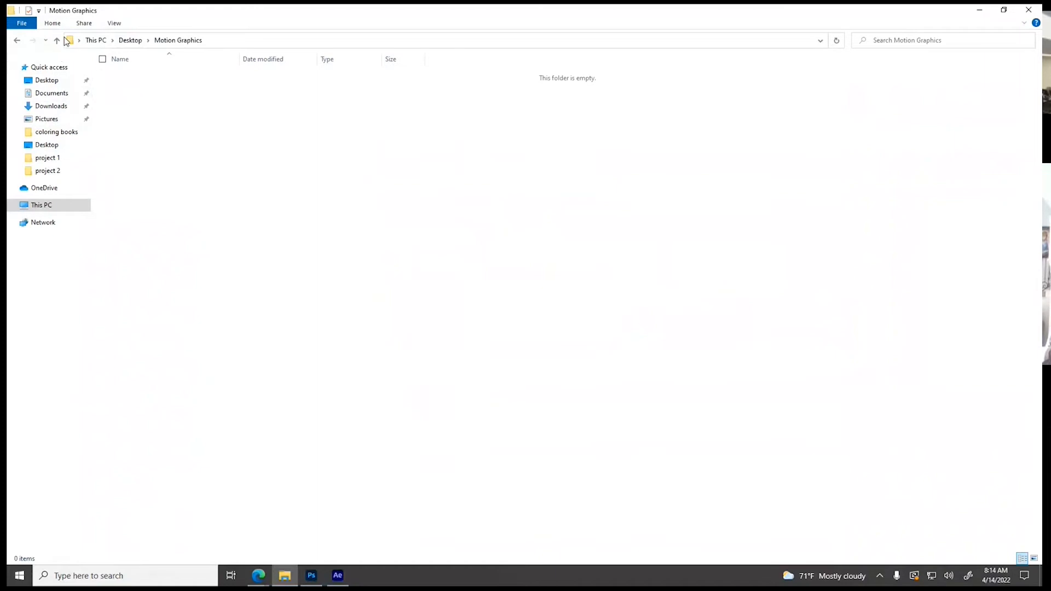
Add the New folder command back to the Quick Access Toolbar and return to the Desktop folder
click(39, 10)
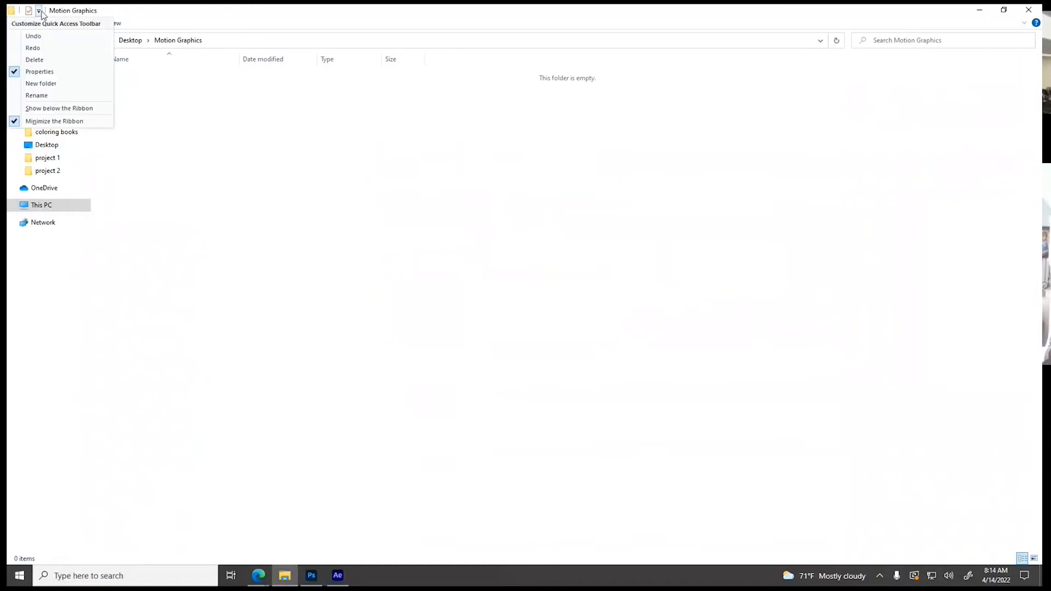
click(47, 83)
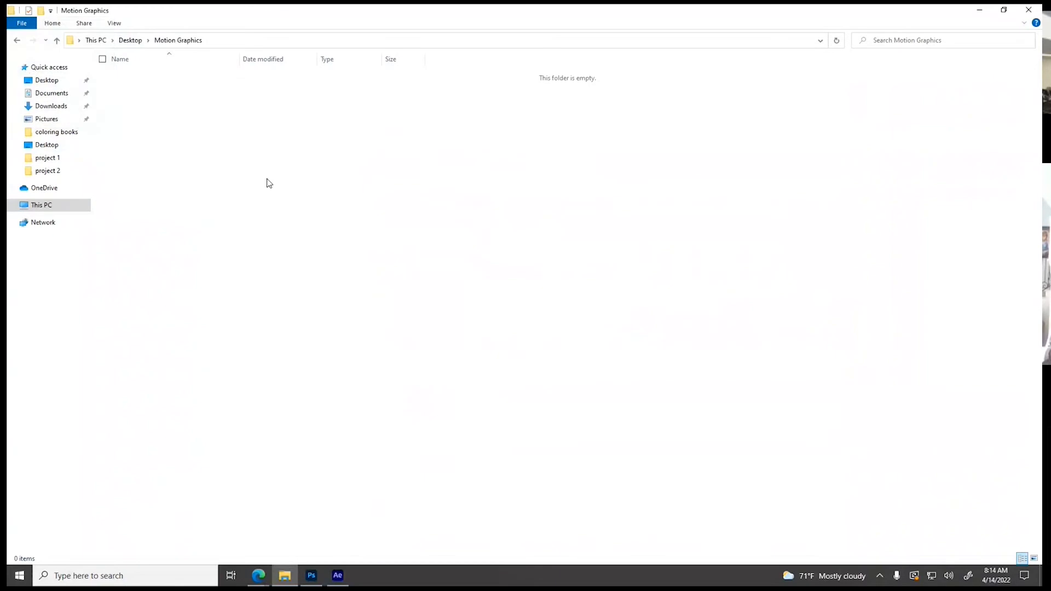
click(130, 41)
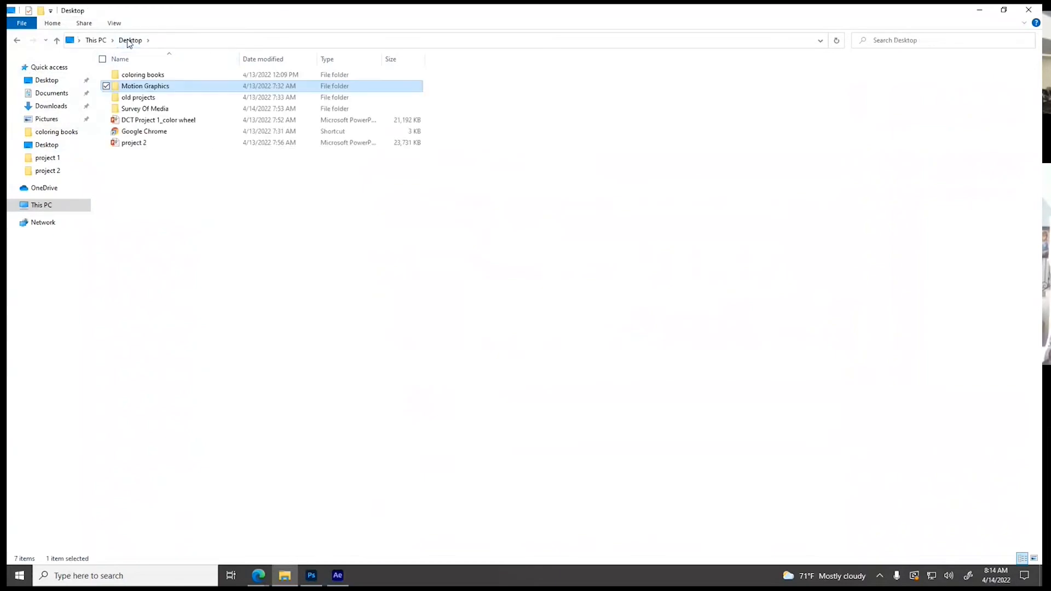
Open the Motion Graphics folder and create a subfolder named Projet 1 - Kinetic type
double_click(145, 86)
right_click(178, 141)
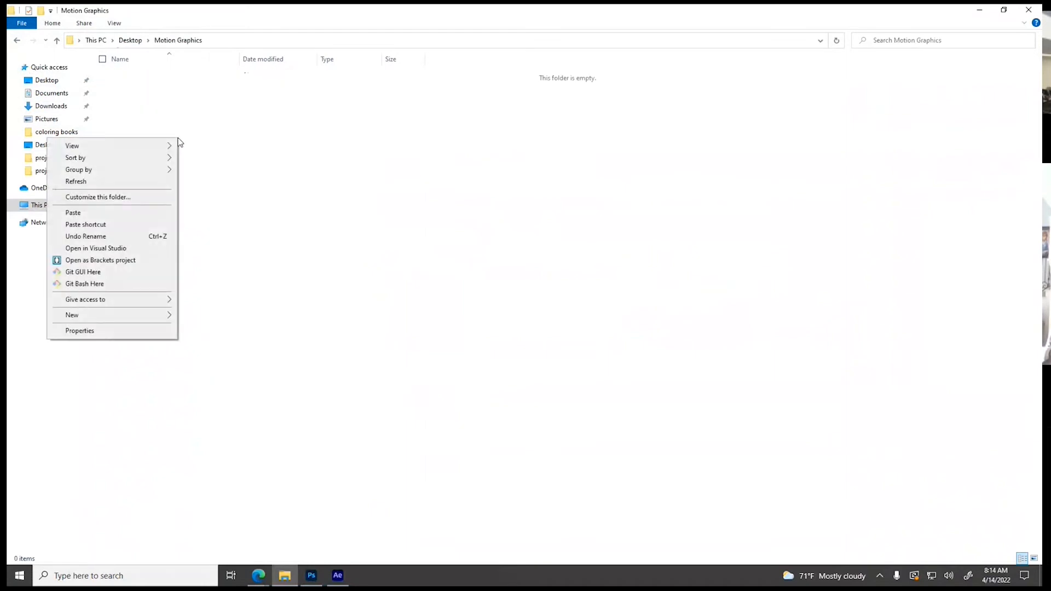
mouse_move(127, 316)
click(214, 316)
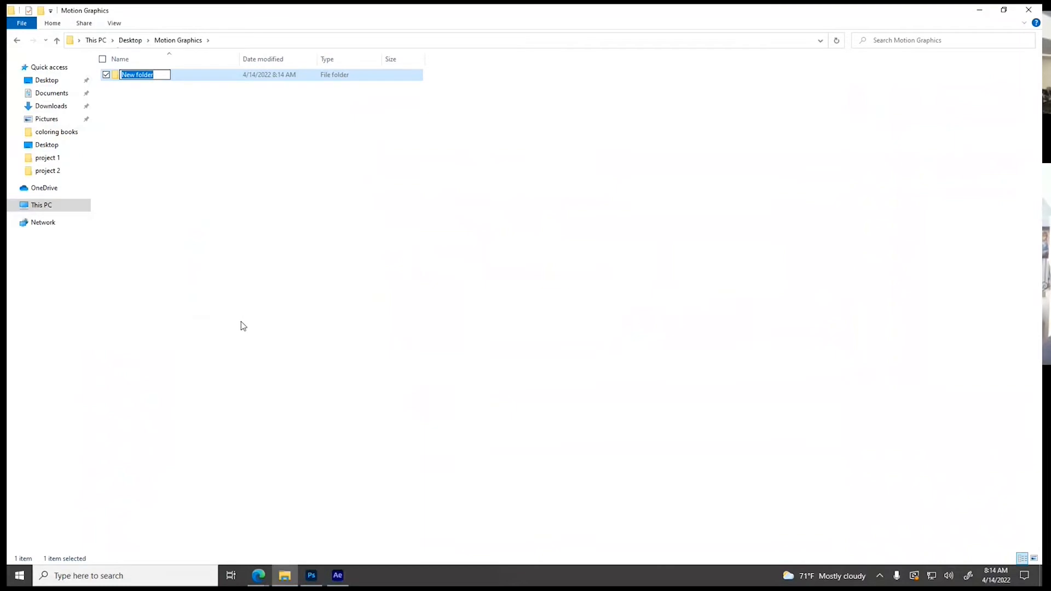
text(P)
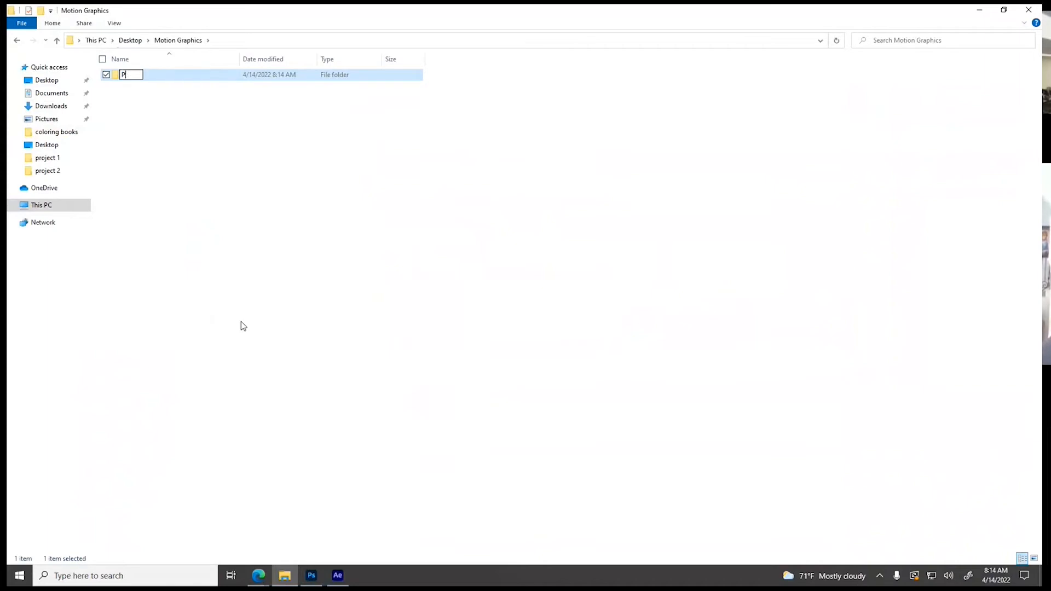
text(rojet 1 - Kinetic type)
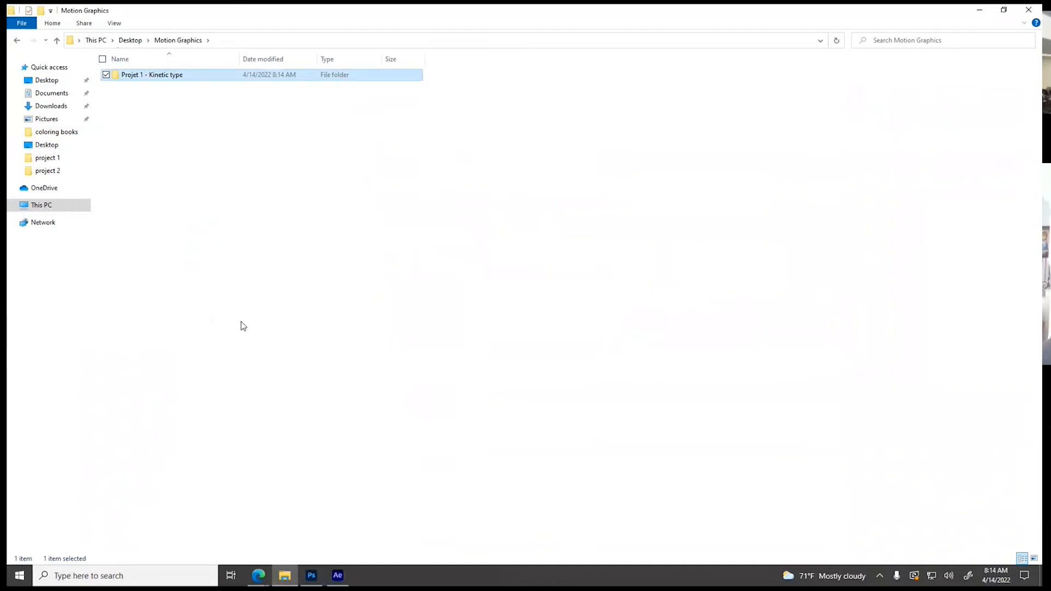
Create a second subfolder in Motion Graphics named Project 2 - Opening Title
right_click(176, 172)
mouse_move(131, 346)
click(205, 348)
text(Projec)
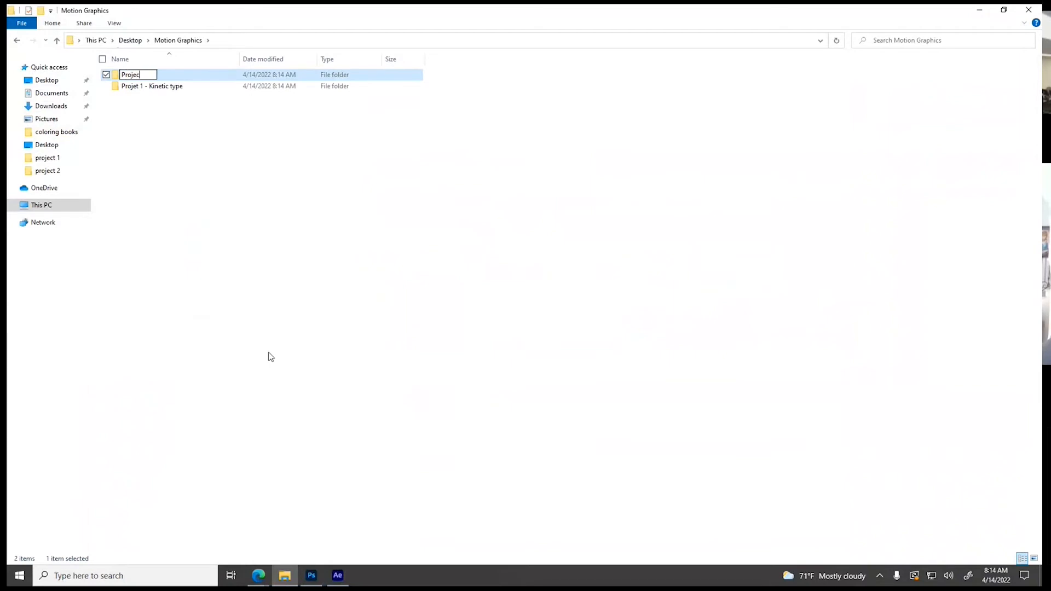
text(t 2 - Opening Title)
click(255, 274)
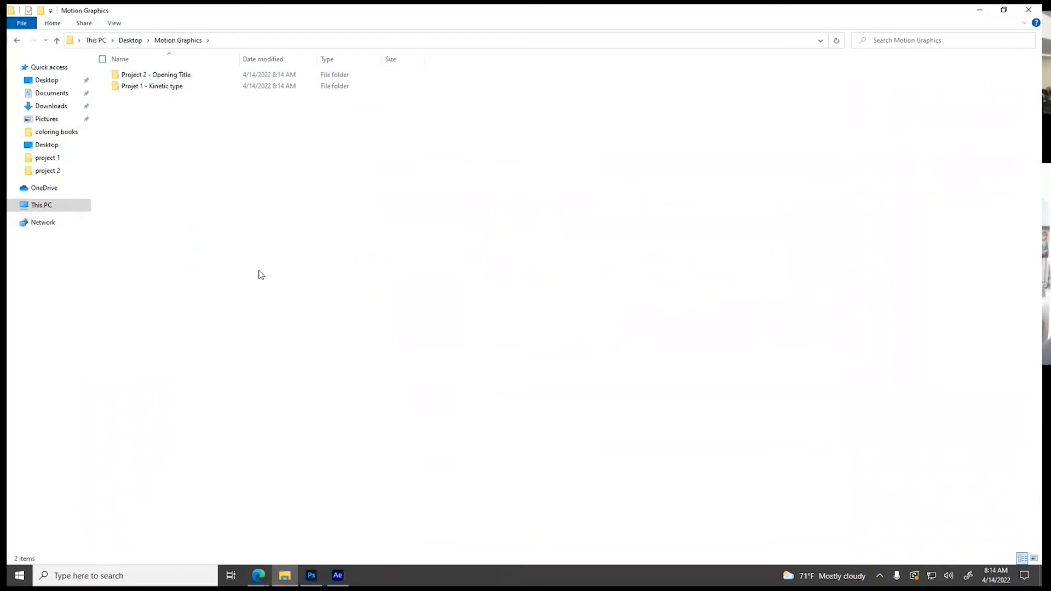
Correct the misspelled kinetic type folder name to Project 1 - Kinetic type
click(141, 89)
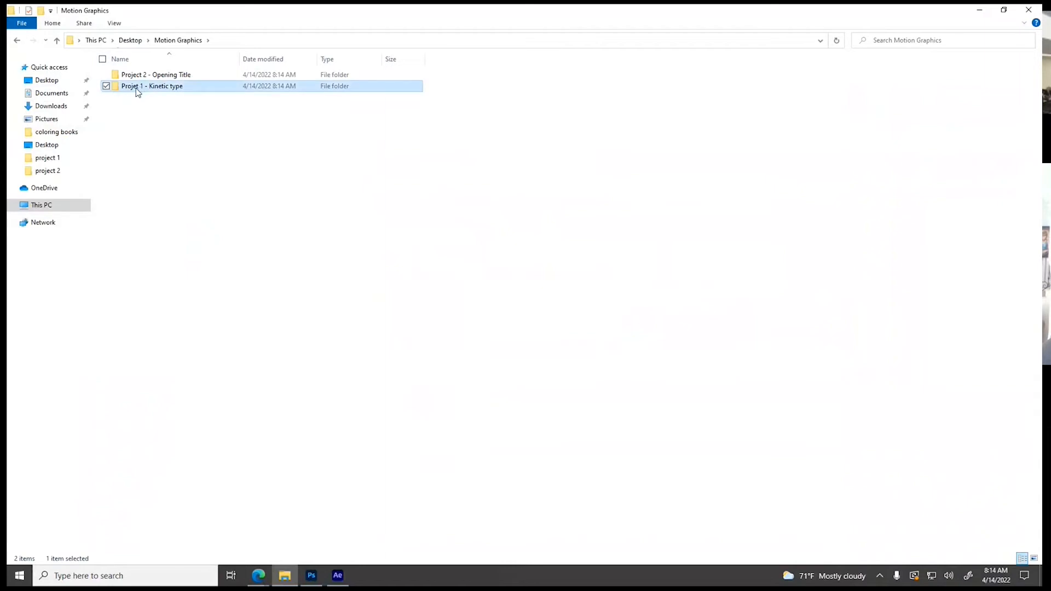
click(137, 87)
click(136, 87)
text(c)
key(Return)
click(163, 160)
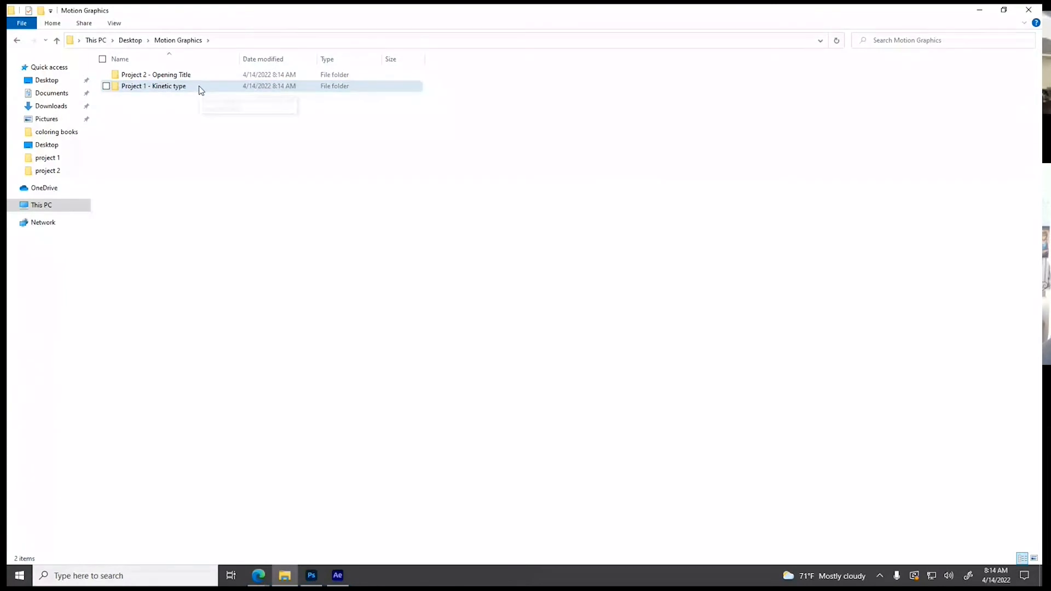
Open the Project 1 - Kinetic type folder and create a subfolder named Audio Files
double_click(155, 87)
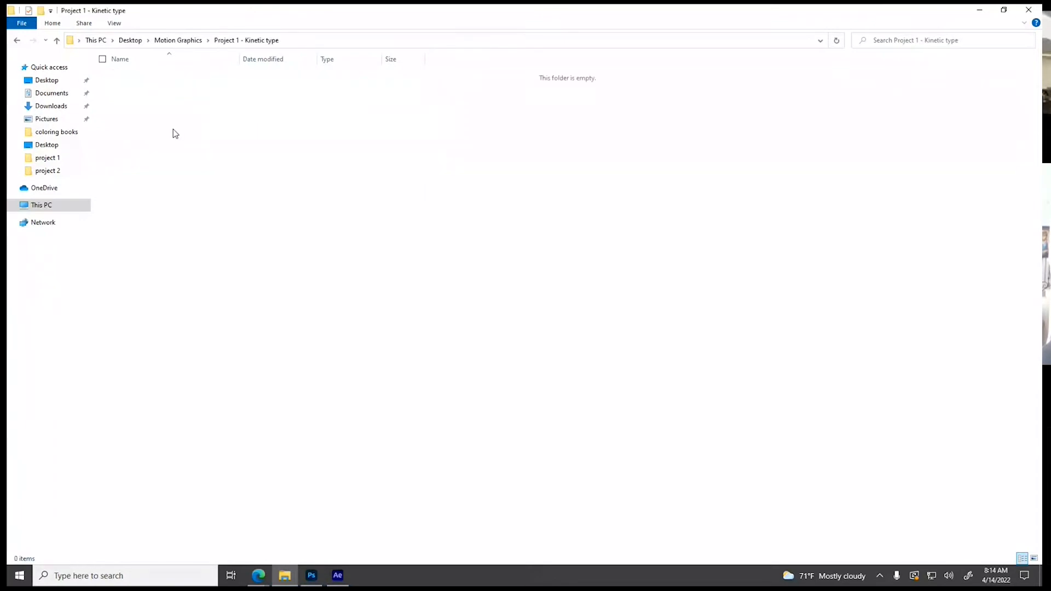
right_click(192, 162)
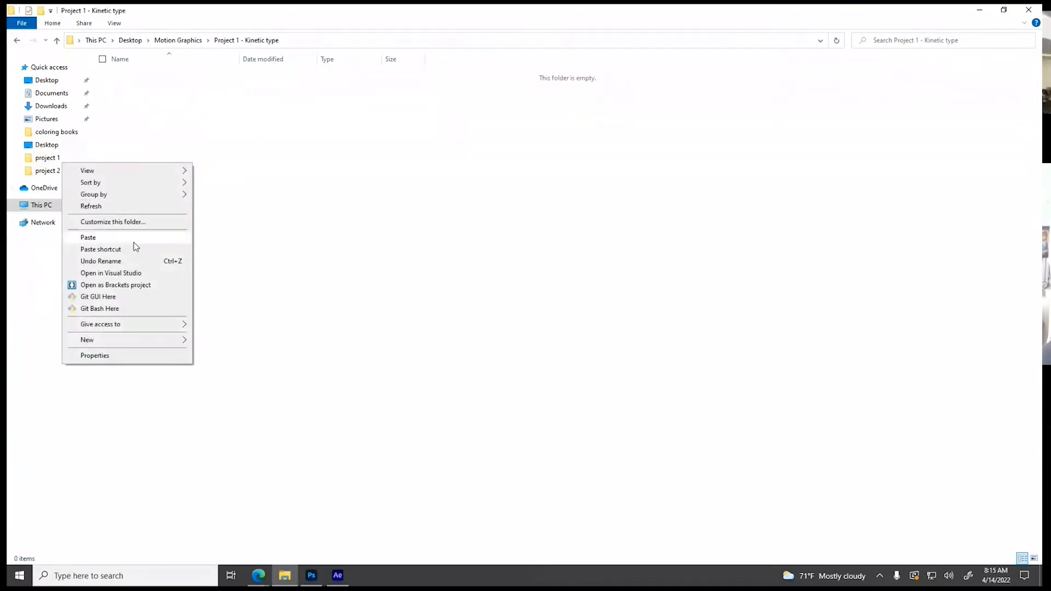
mouse_move(111, 343)
click(218, 341)
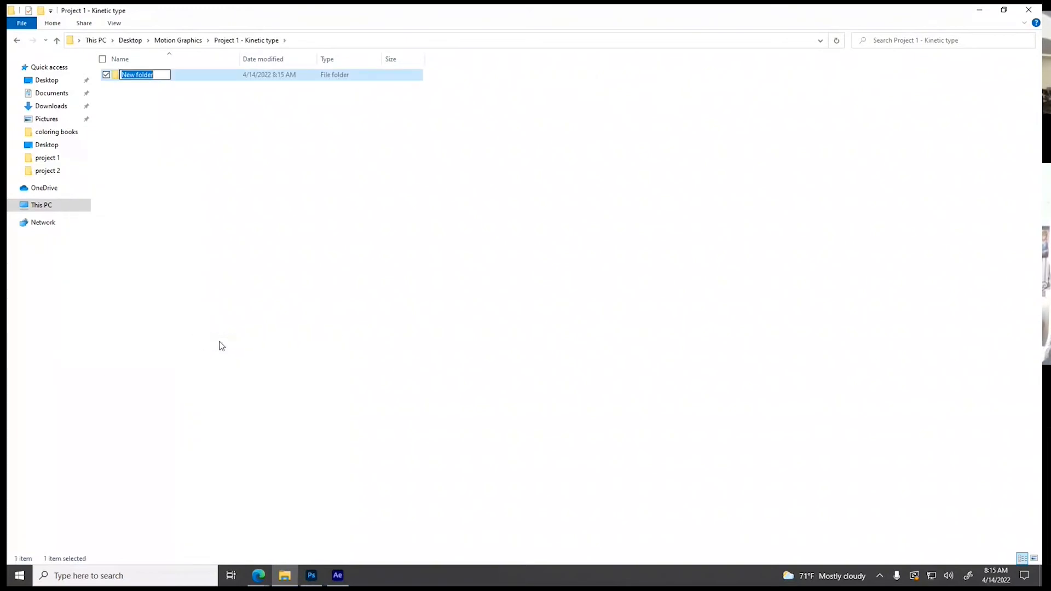
text(Aud)
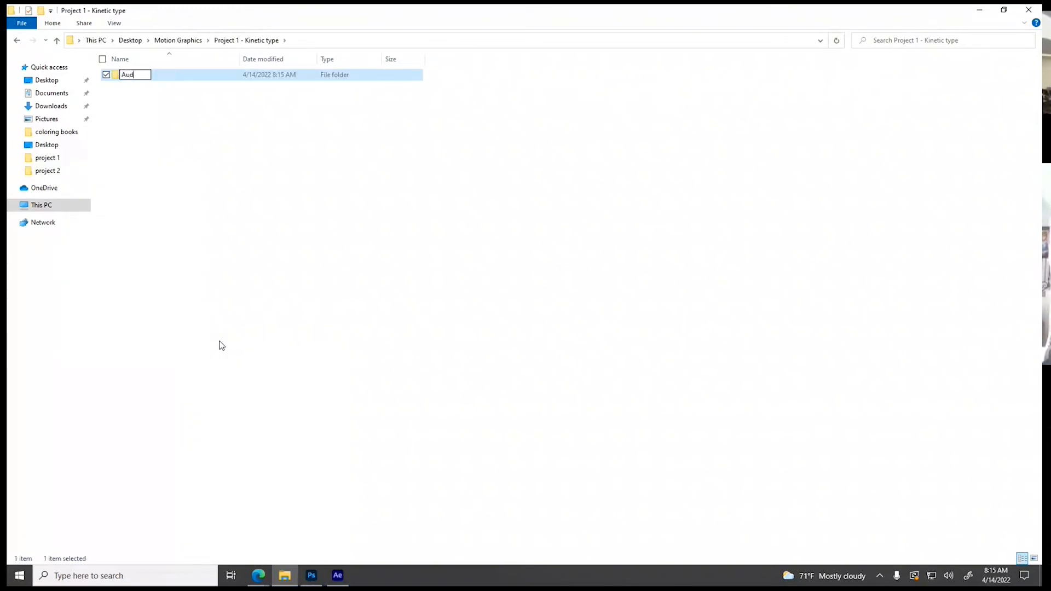
text(io Files)
Create a subfolder named PSDs for Comps alongside the Audio Files folder
right_click(221, 304)
mouse_move(160, 479)
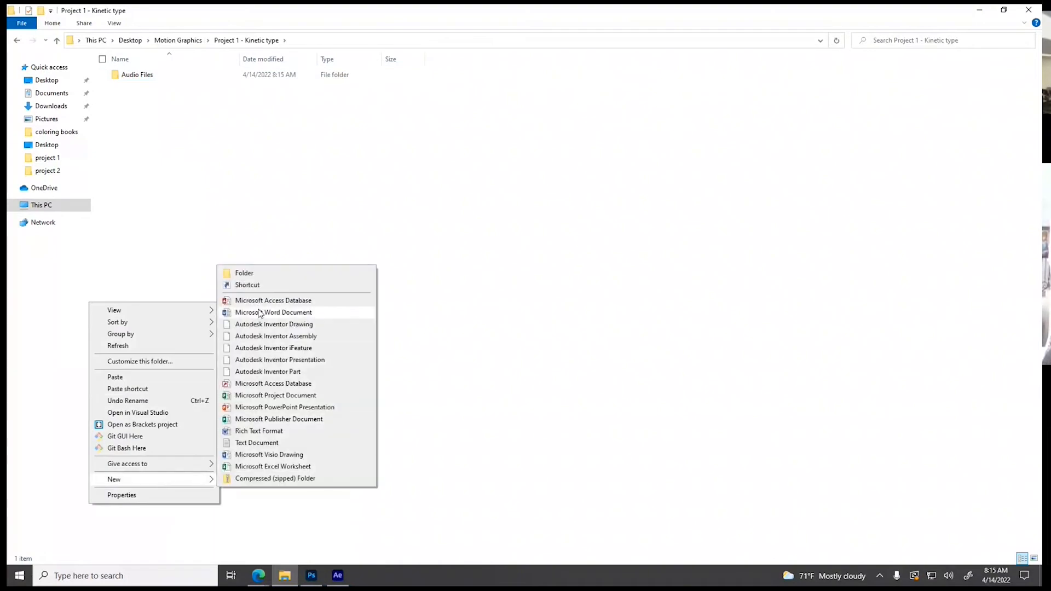
click(269, 279)
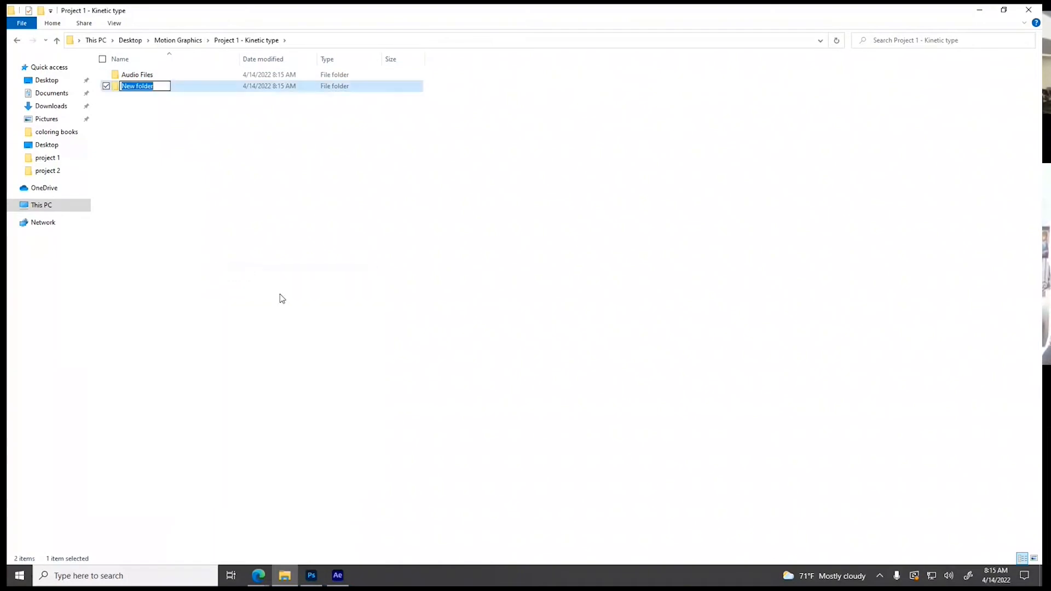
text(PSDs for Comps)
key(Return)
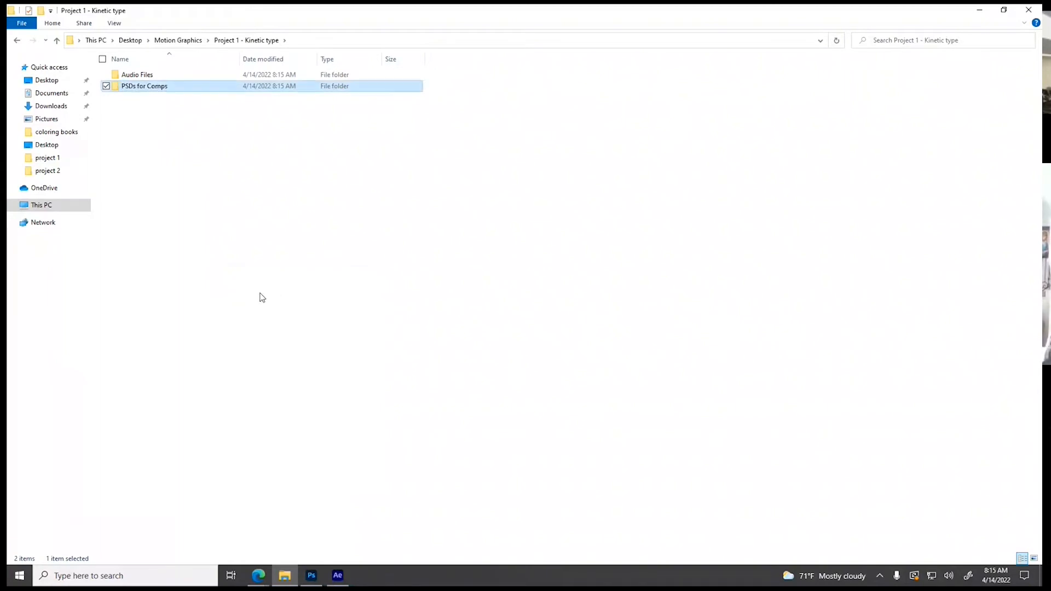
Create a third subfolder in the Project 1 - Kinetic type folder named After Effects Comps
right_click(184, 245)
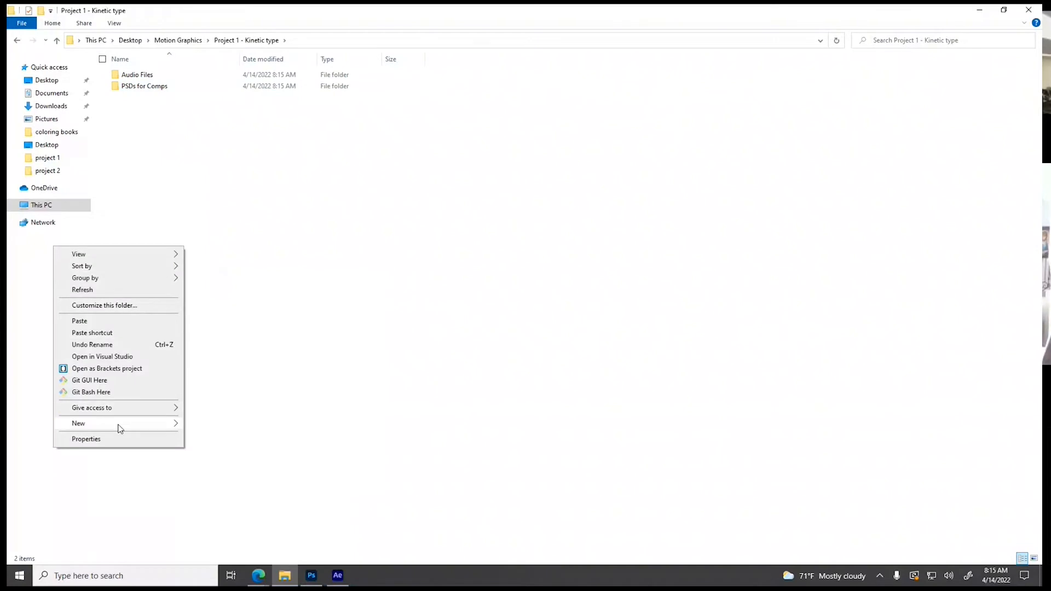
mouse_move(137, 423)
click(234, 218)
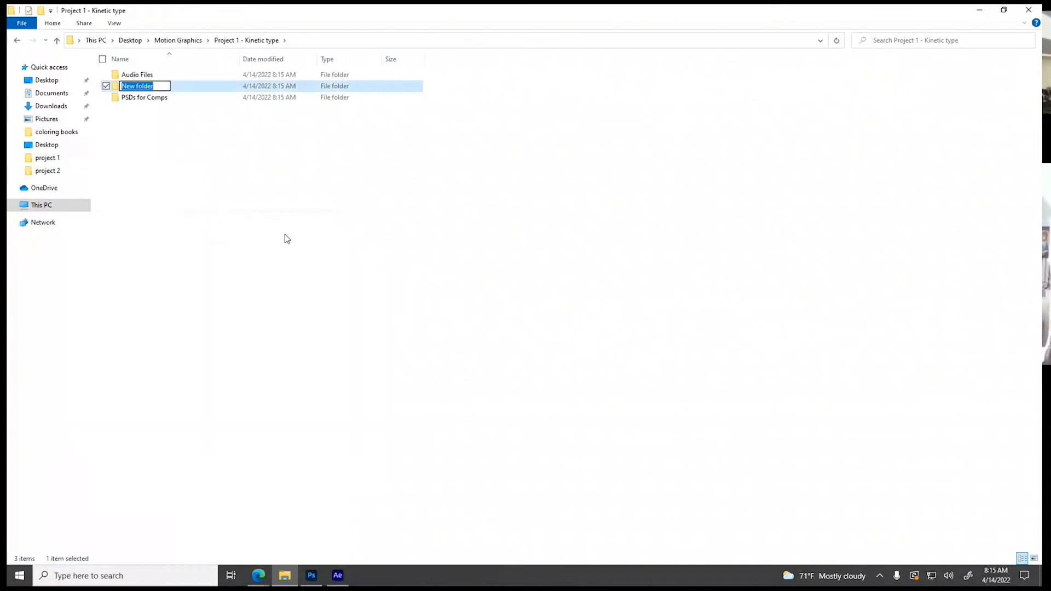
text(After Effects Comps)
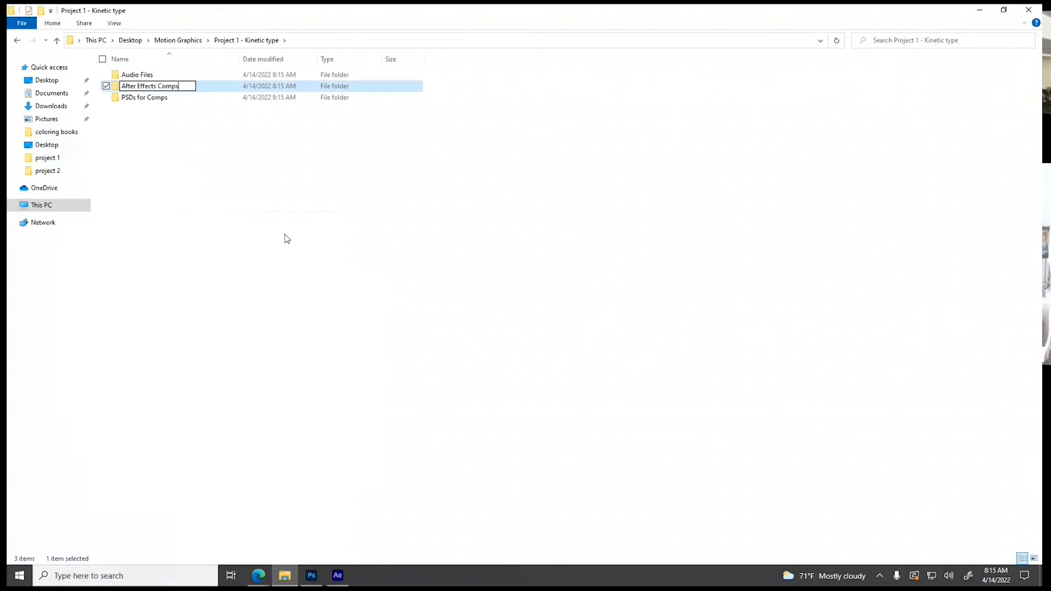
key(Return)
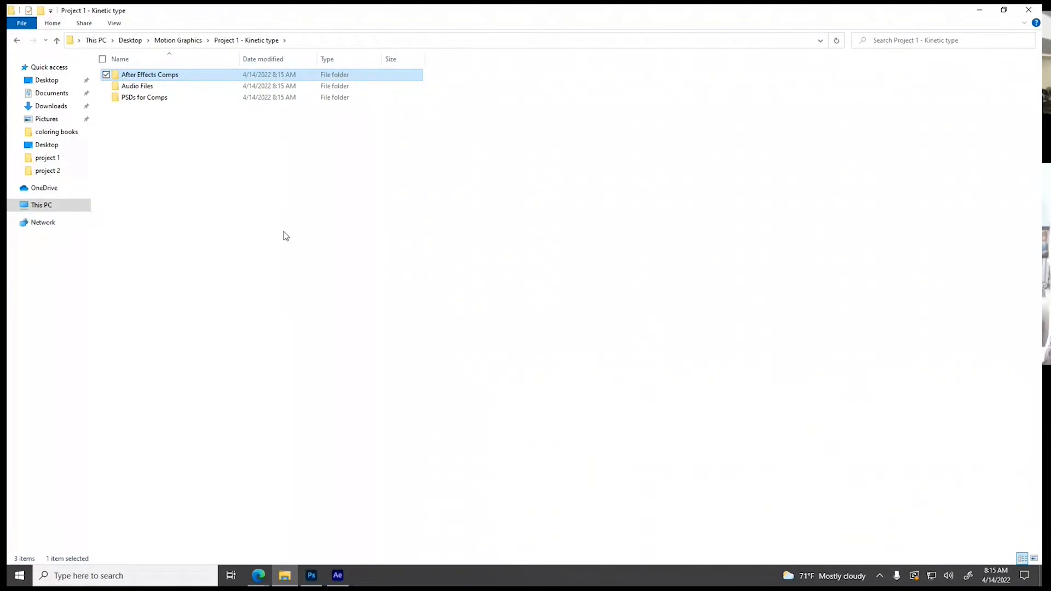
click(171, 181)
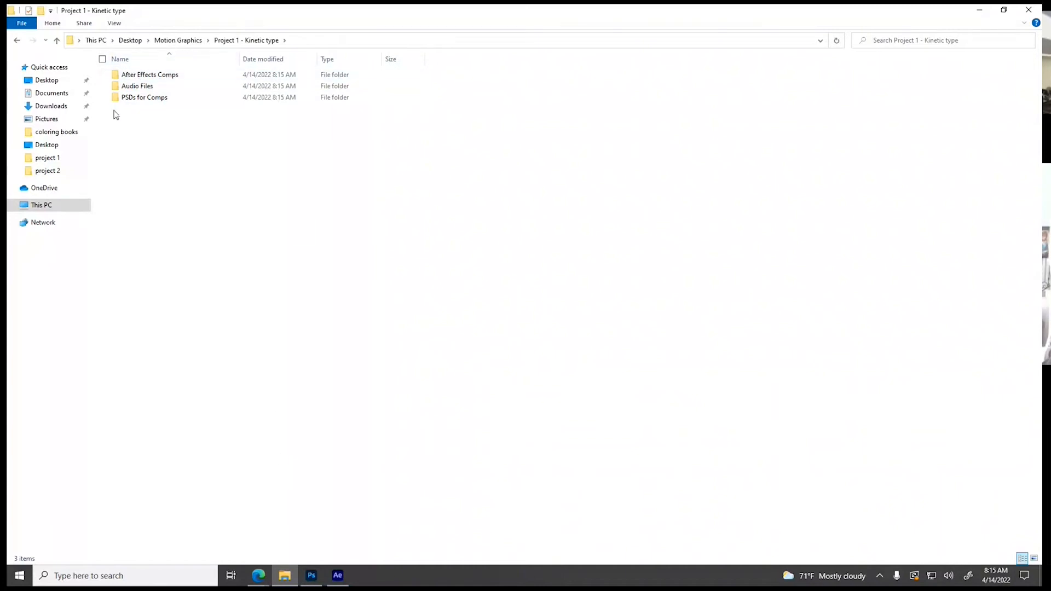
Switch to the browser, browse the YouTube results for best movie dialogues and open the video Best Movie Dialogues Of All Time #1
mouse_move(258, 574)
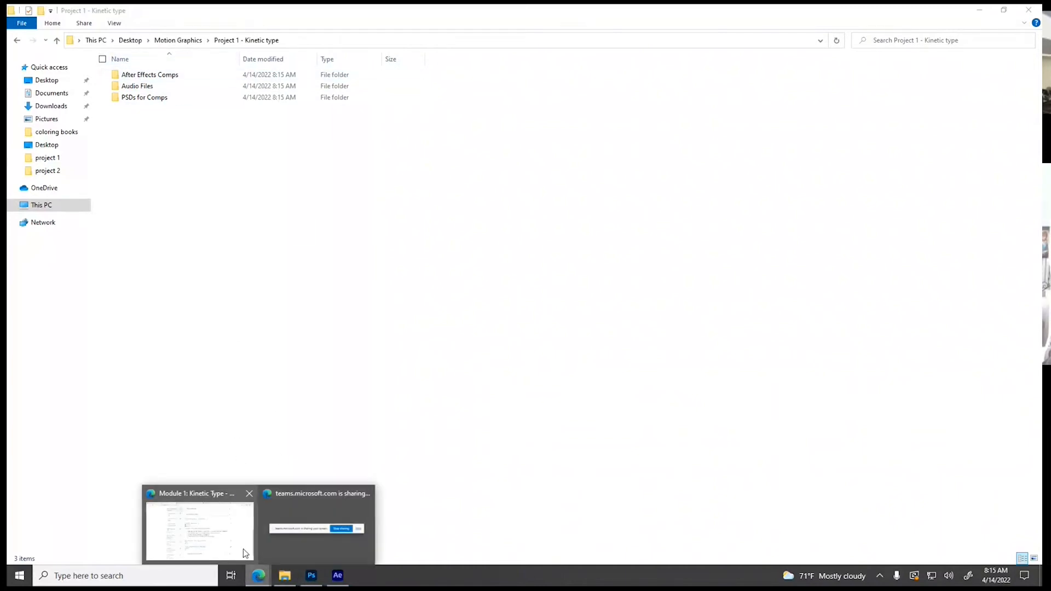
click(205, 534)
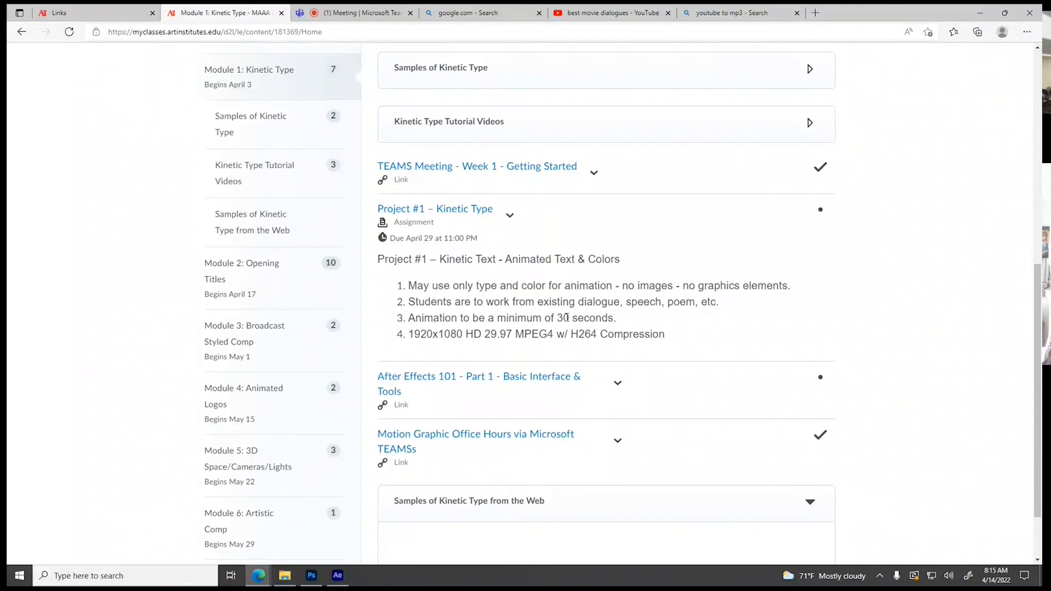
click(613, 13)
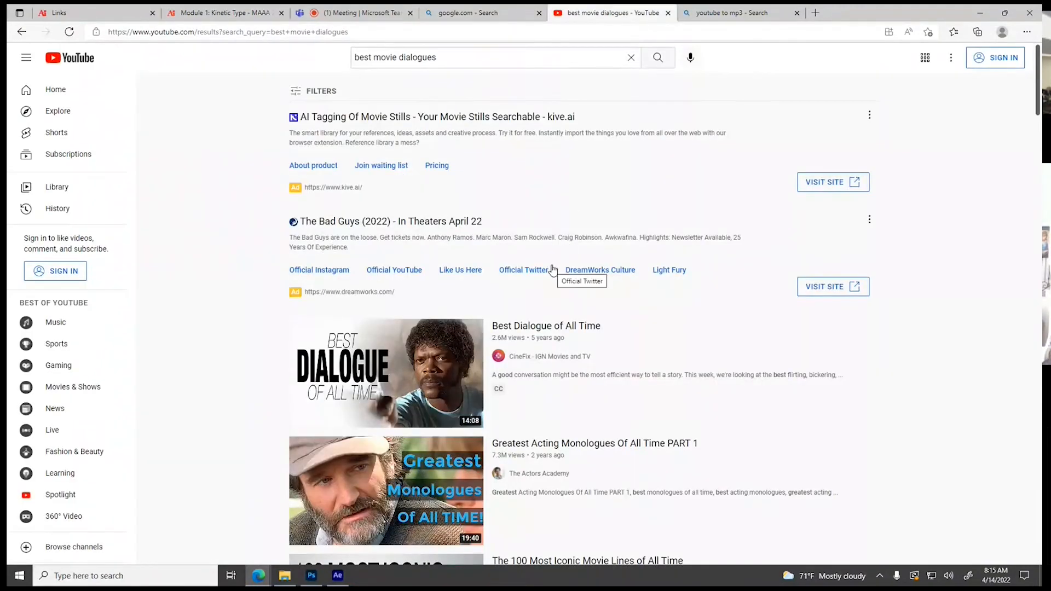
scroll(553, 265, down, 1)
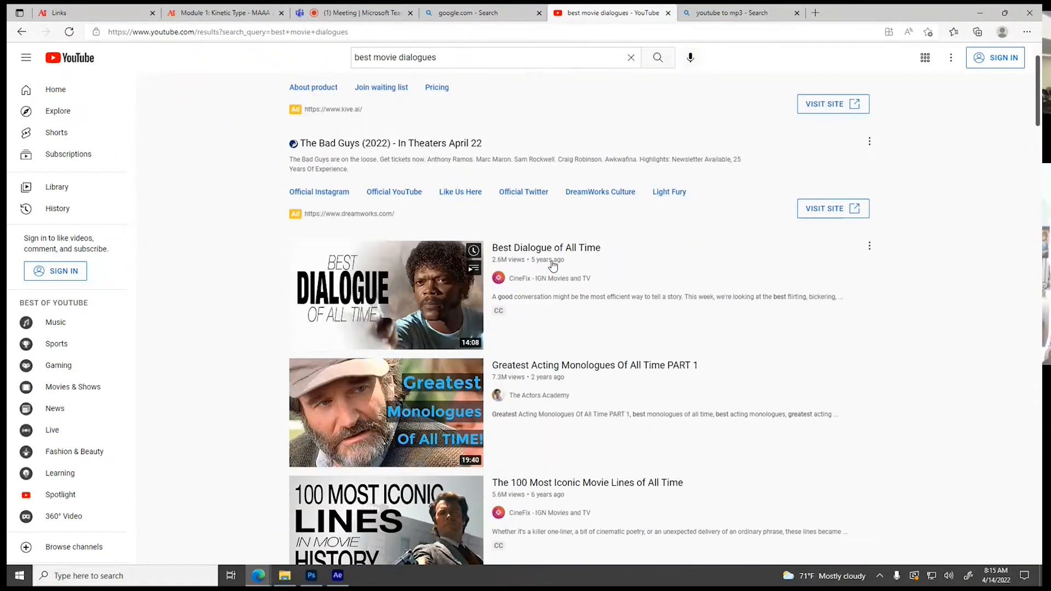
scroll(552, 265, down, 5)
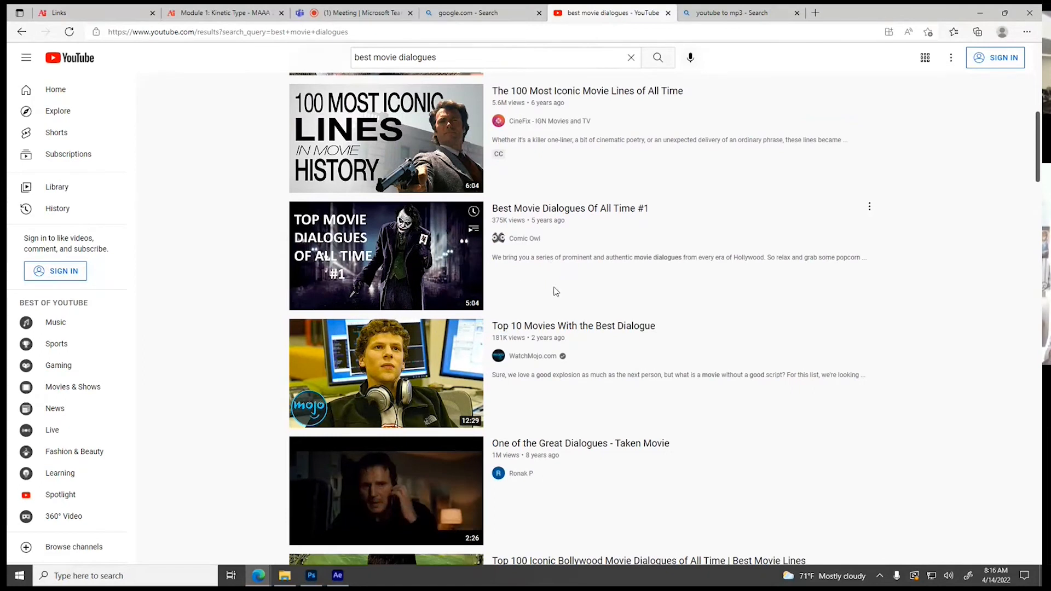
click(556, 212)
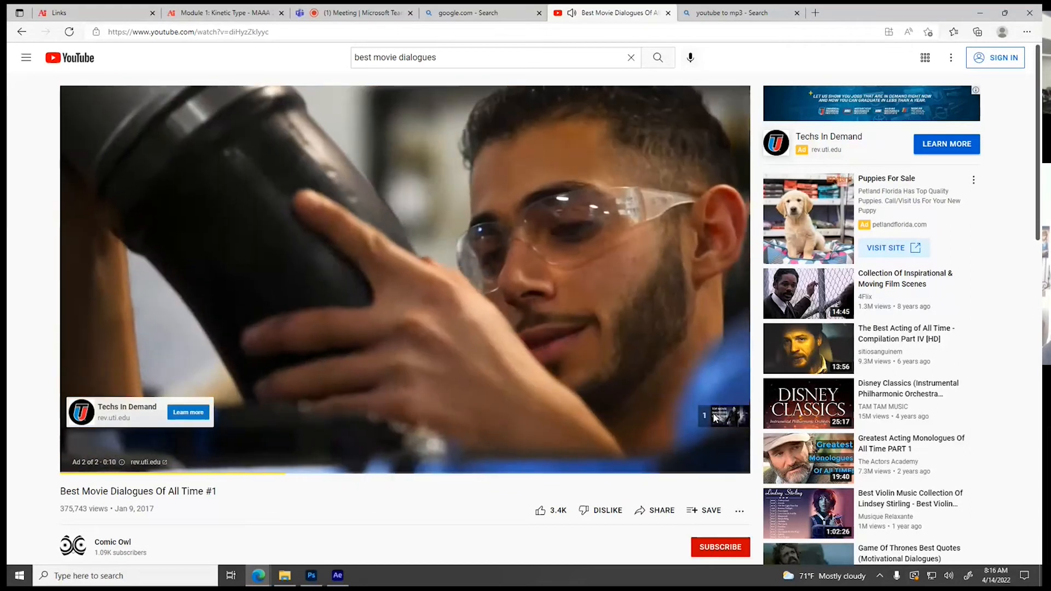
Skip the ad and skim the video past the intro and the Wreck it Ralph clip to the start of the 300 dialogue
click(714, 417)
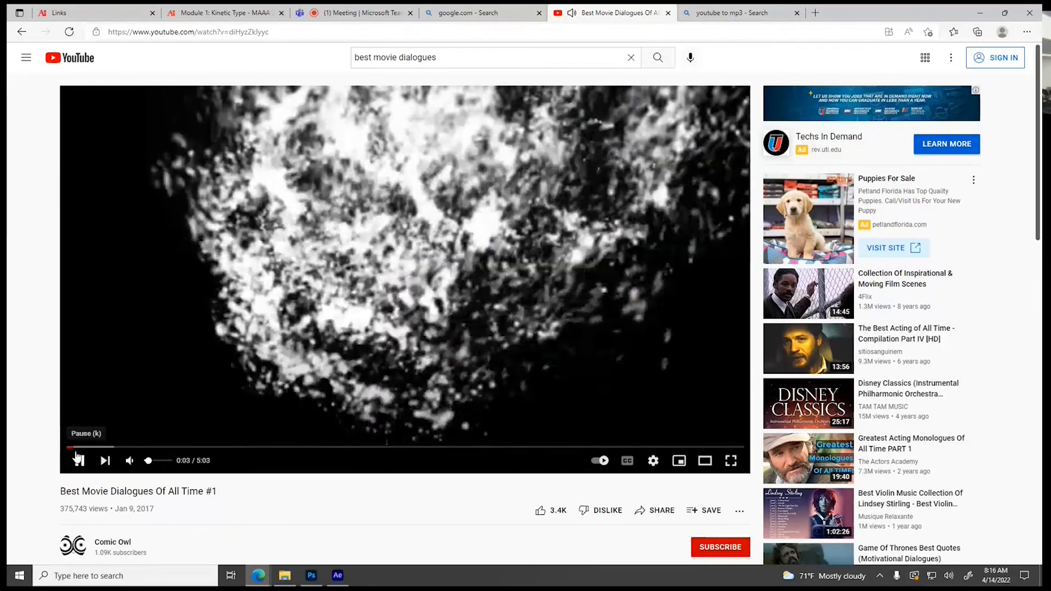
click(78, 458)
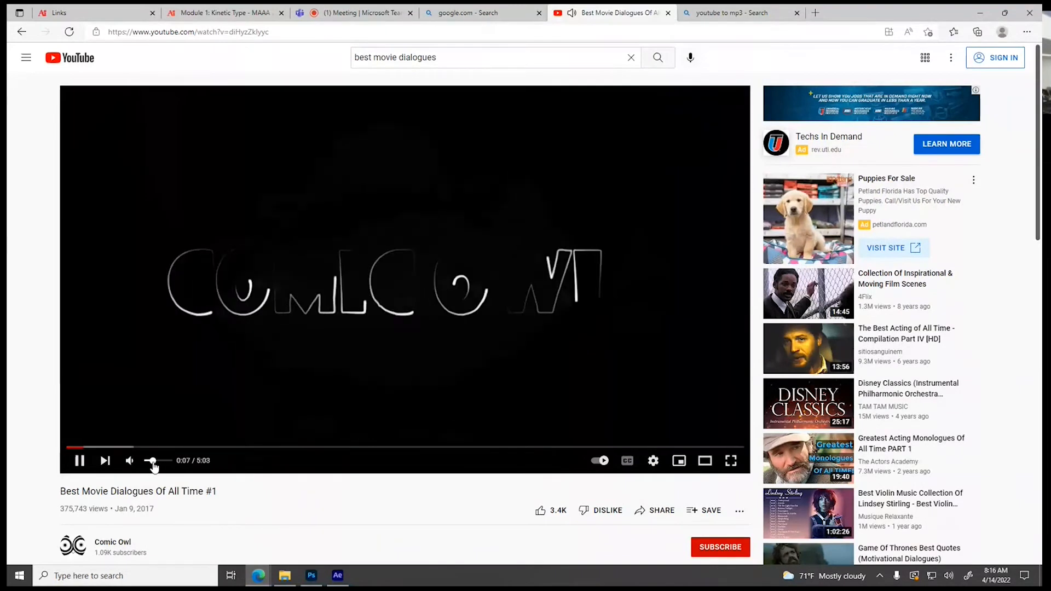
click(93, 447)
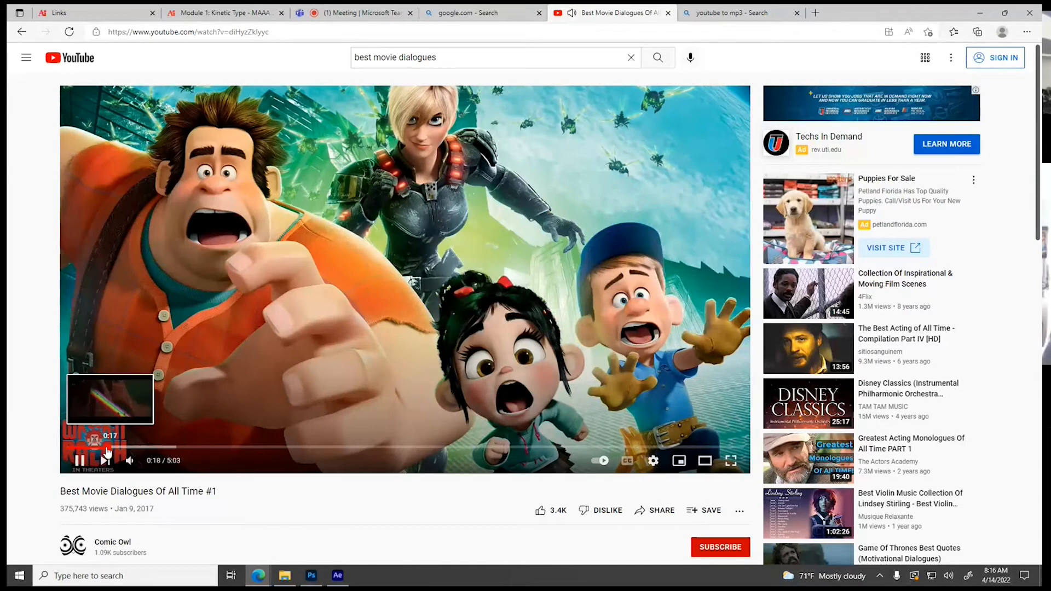
drag(112, 450, 137, 448)
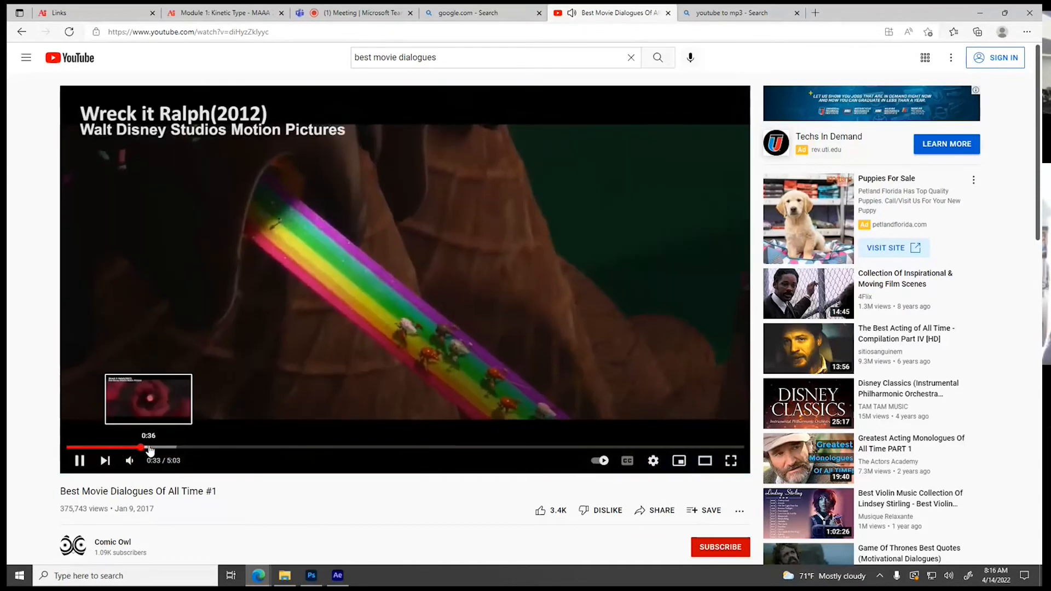
click(151, 449)
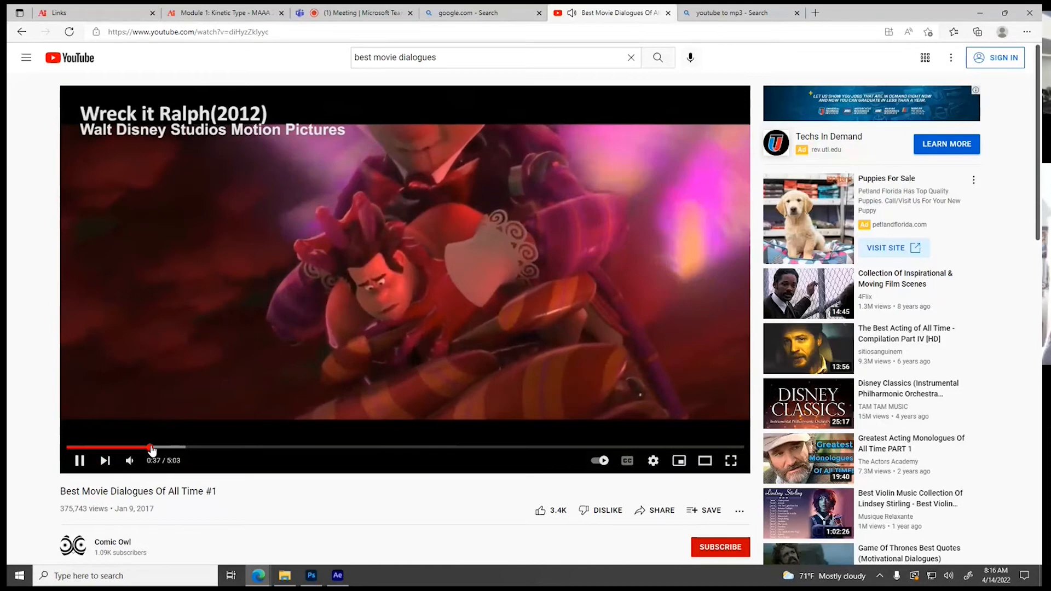
click(161, 449)
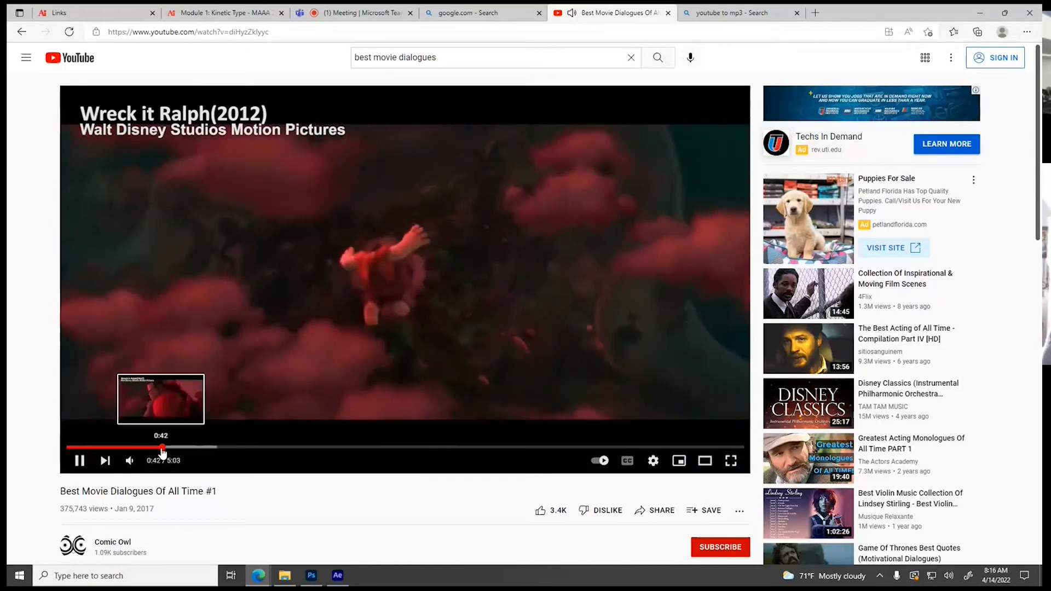
click(177, 451)
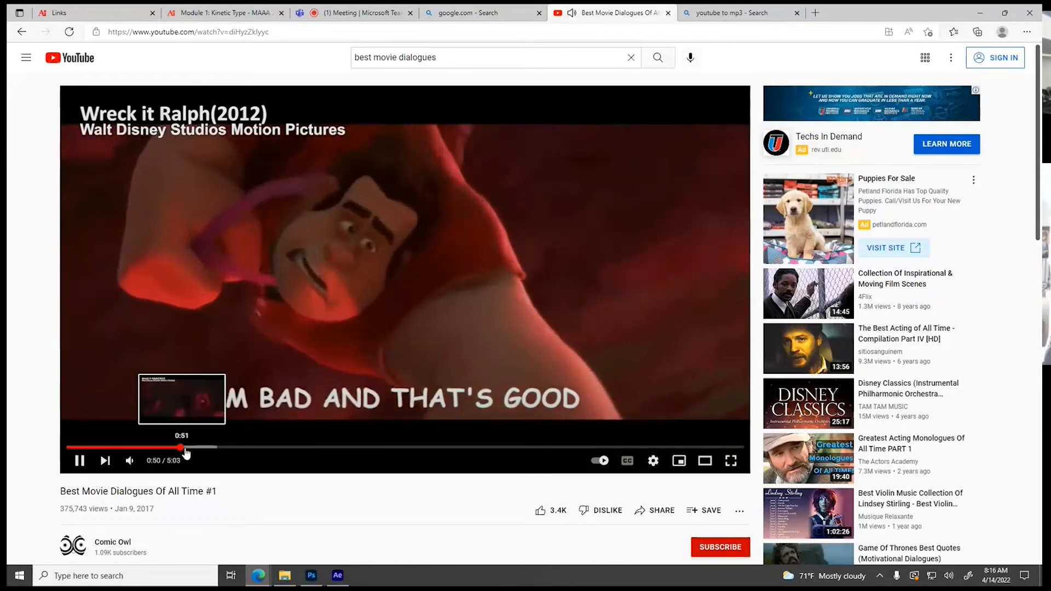
click(198, 449)
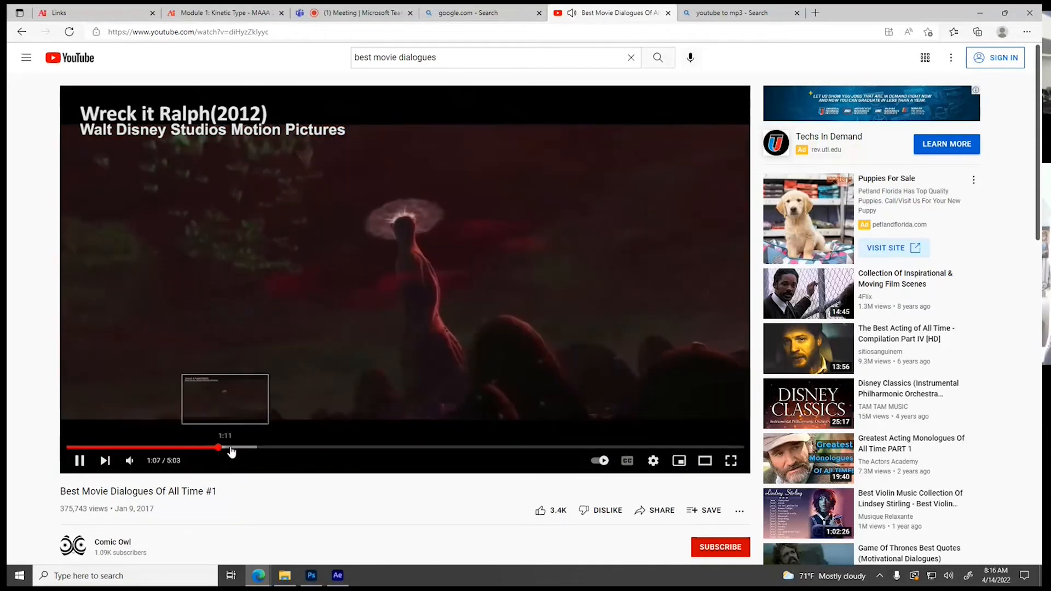
click(244, 449)
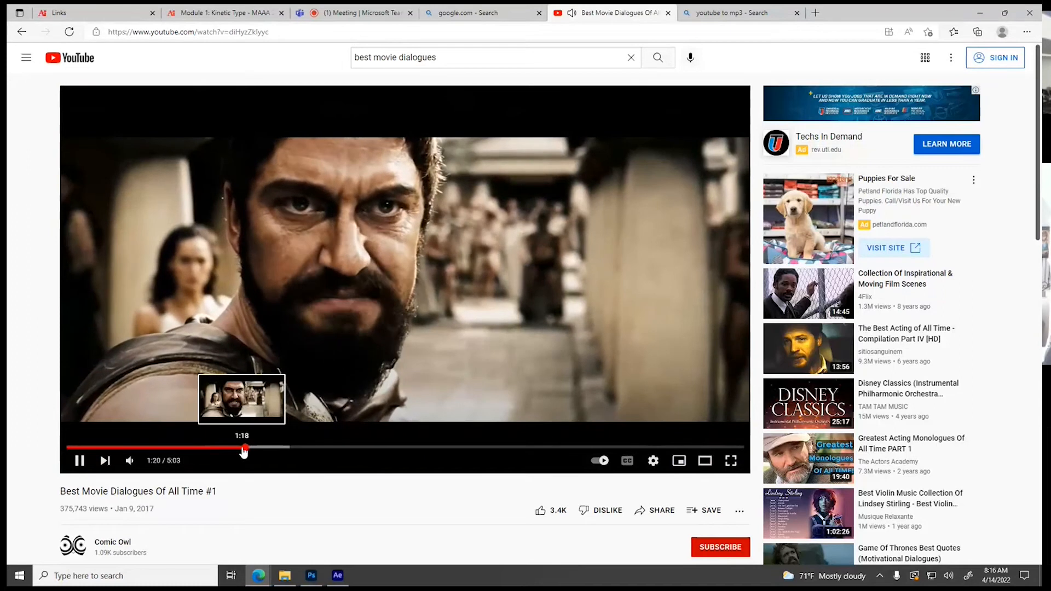
click(238, 449)
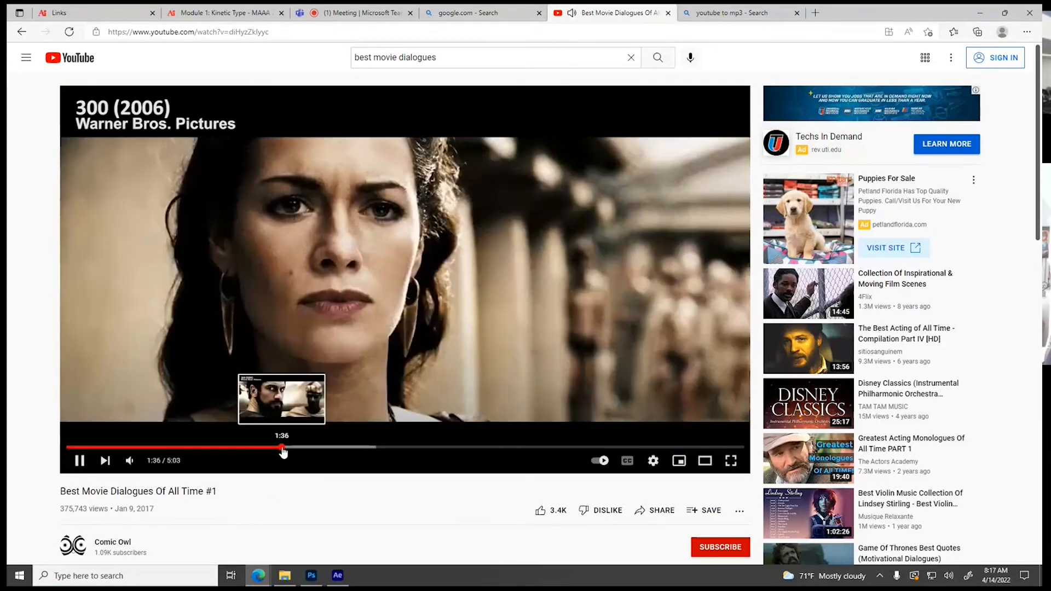
Skim the video past the 300 dialogue into the Avengers clip and pause it there
click(290, 449)
click(301, 448)
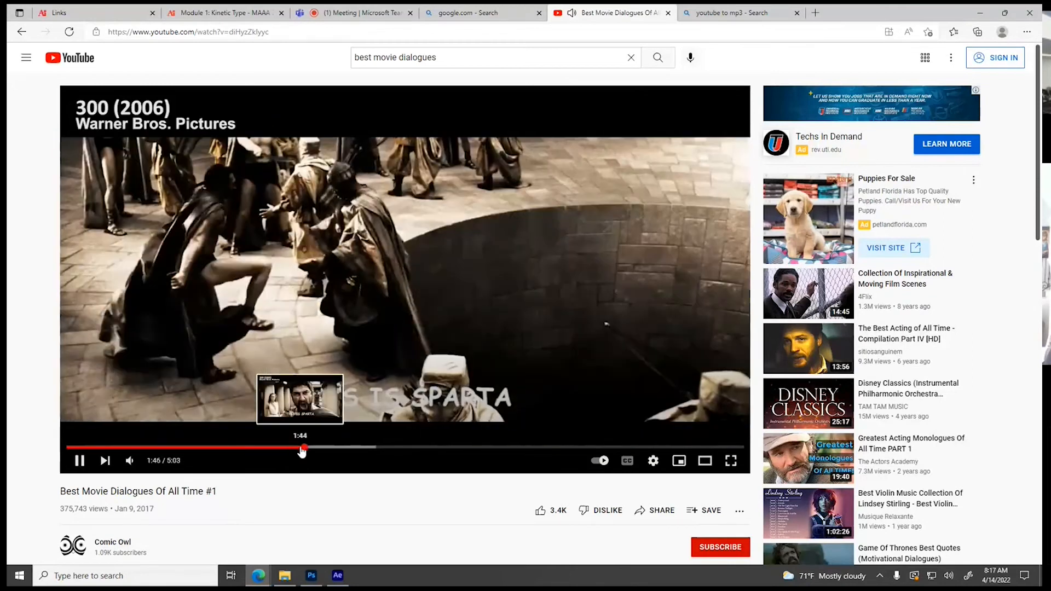
click(316, 453)
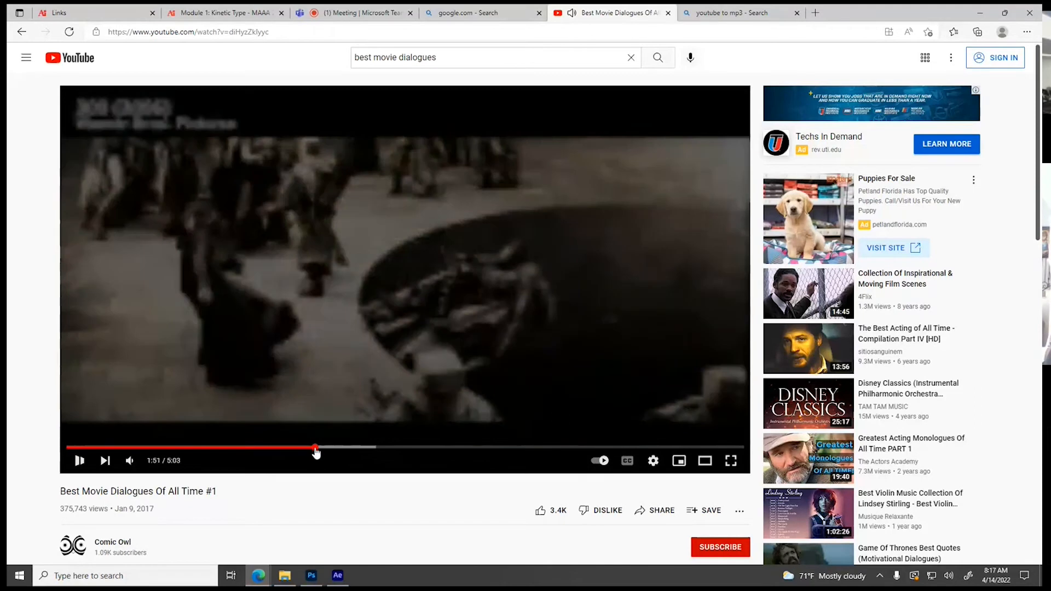
click(318, 452)
click(319, 452)
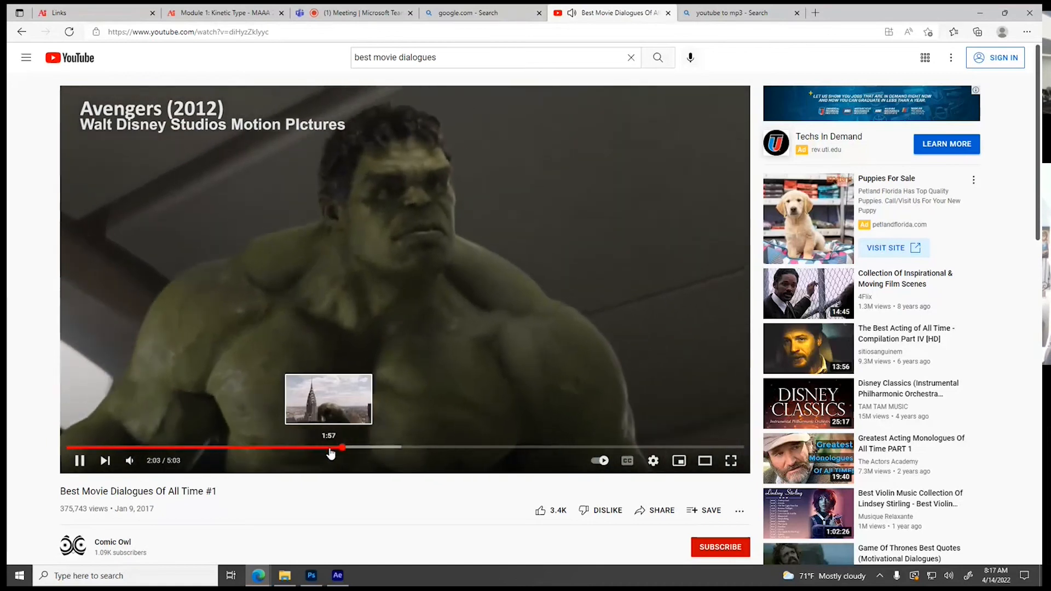
drag(333, 453, 337, 452)
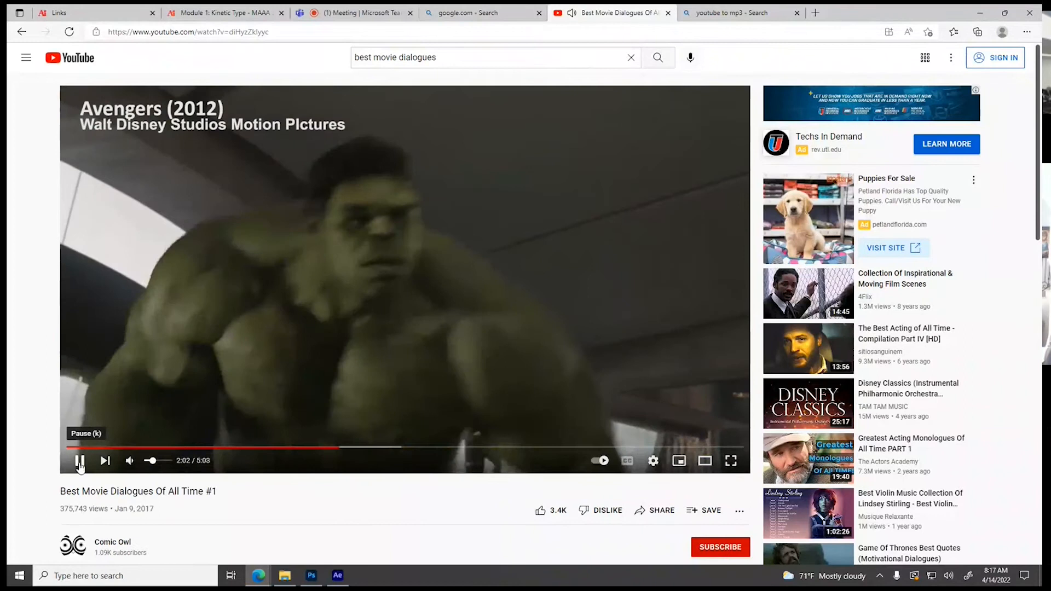
click(79, 462)
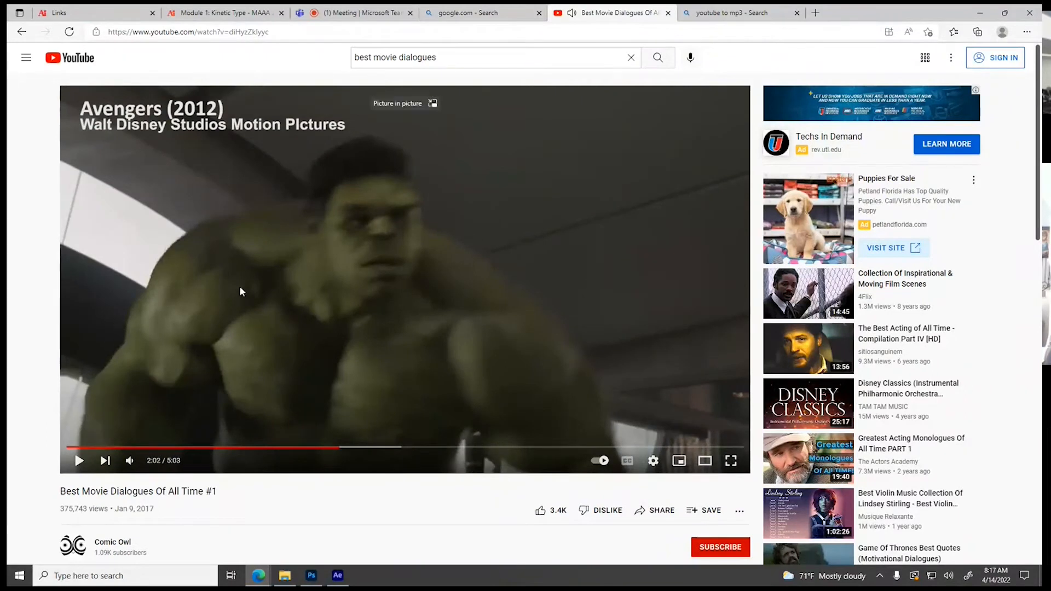
Copy the video's link, open the youtubemp3free.com converter from the youtube to mp3 search results, and start converting the link
click(274, 34)
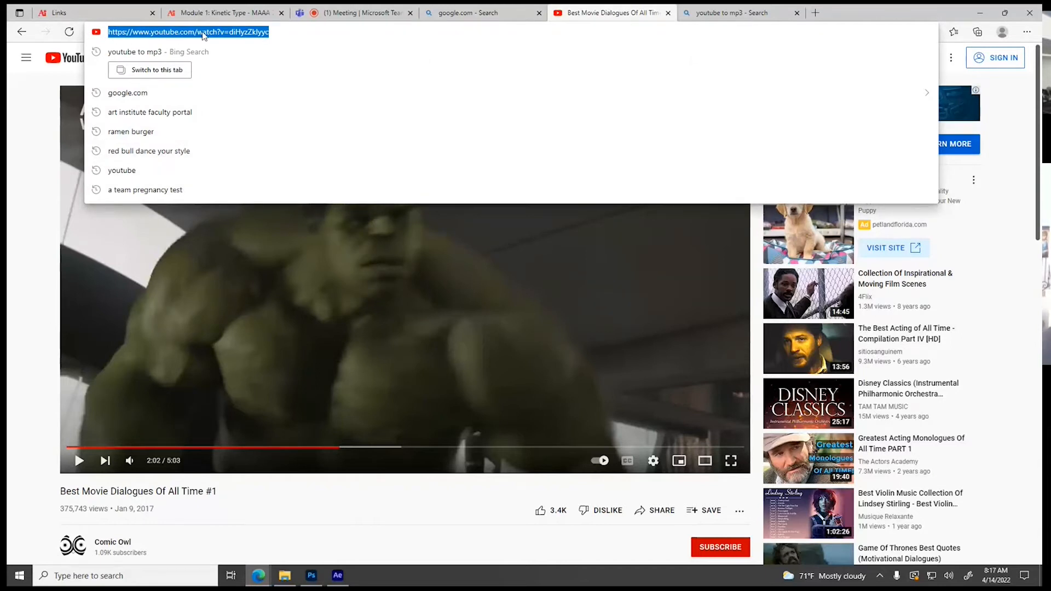
click(682, 11)
scroll(350, 201, down, 5)
scroll(350, 200, down, 2)
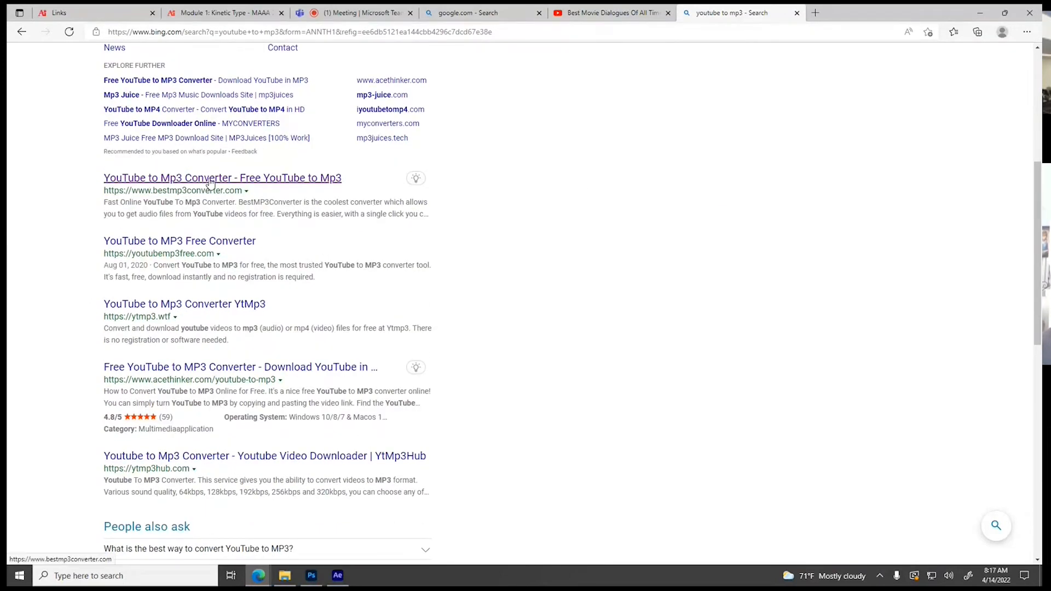
click(180, 242)
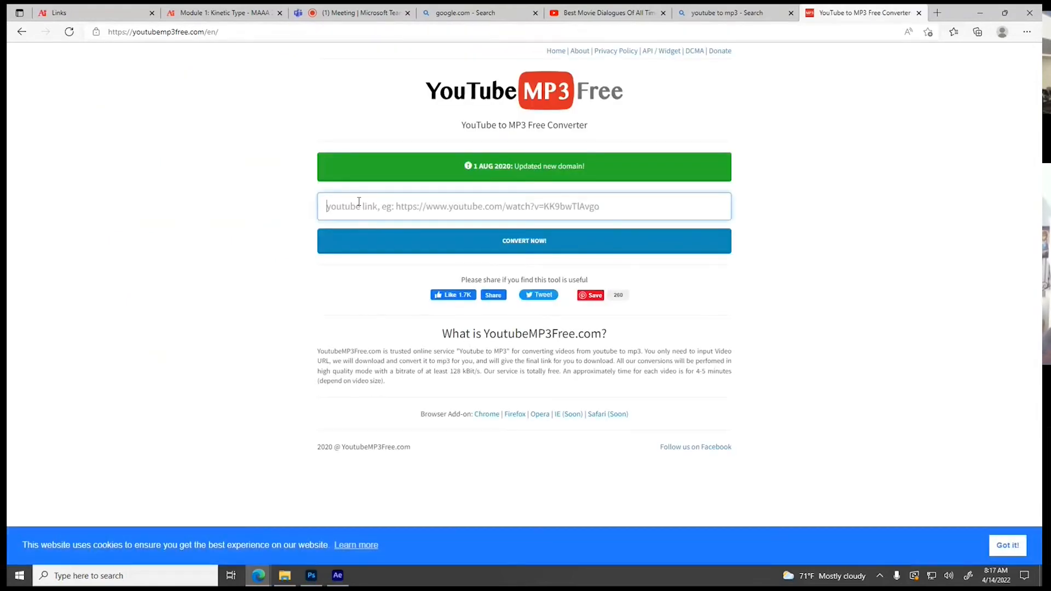
text(https://www.youtube.com/watch?v=diHyzZkIyyc)
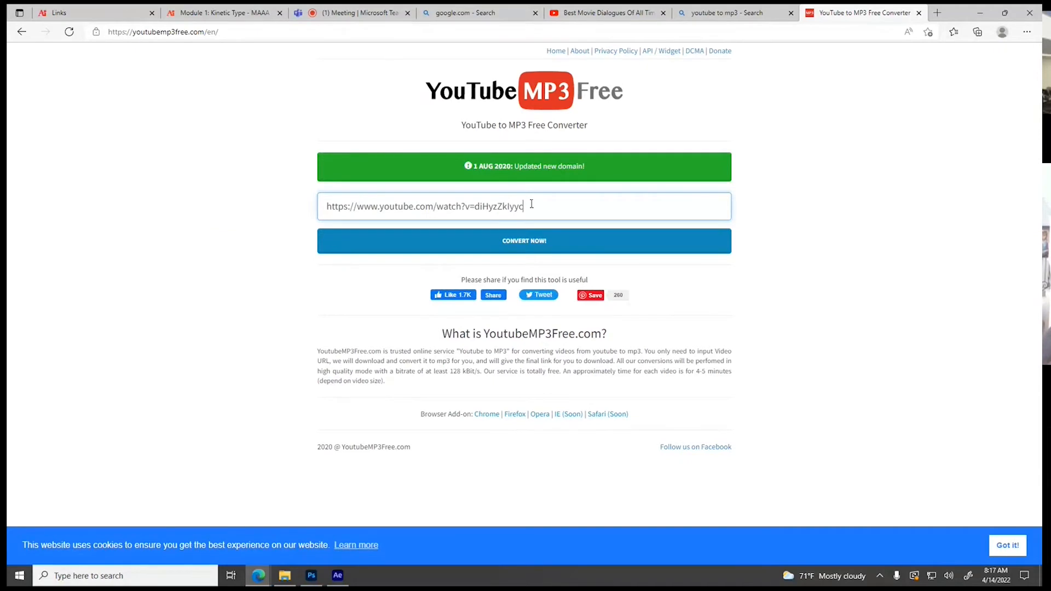
click(537, 245)
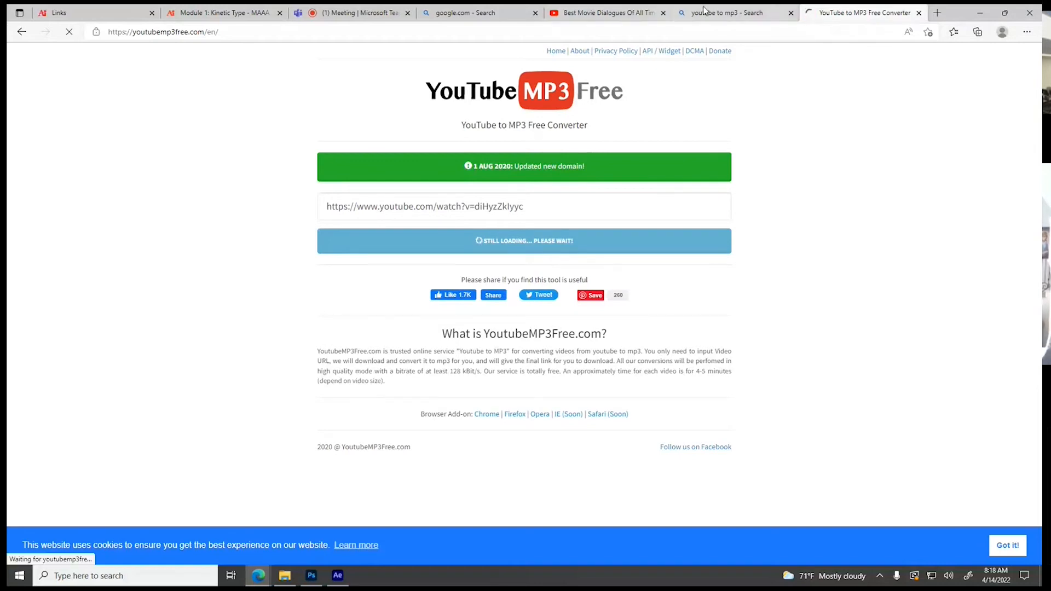
Scan the youtube to mp3 search results for alternative converter sites
click(729, 14)
scroll(317, 279, down, 9)
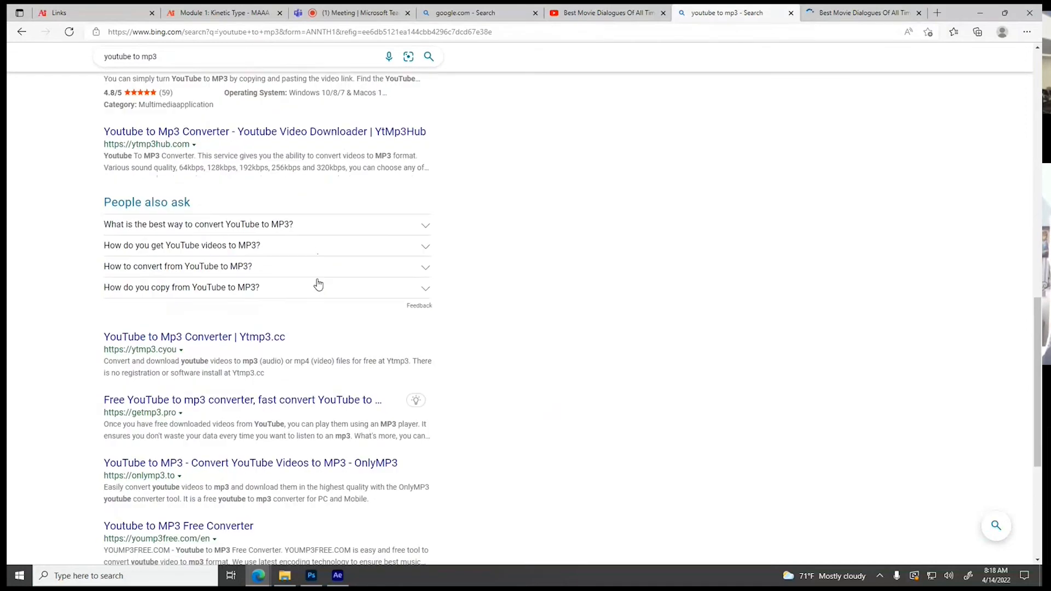
scroll(318, 284, down, 3)
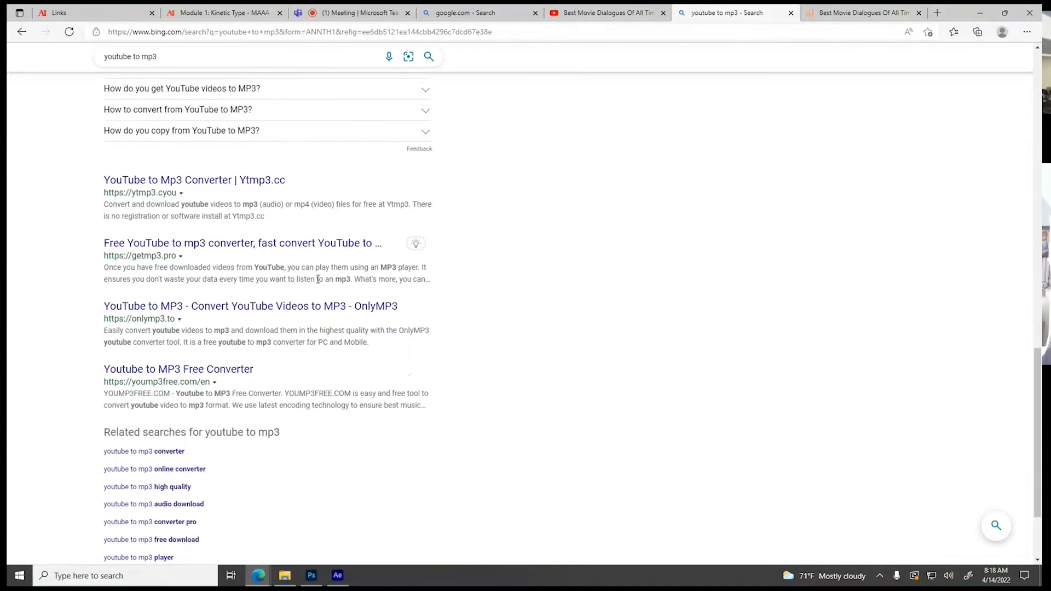
scroll(318, 279, up, 15)
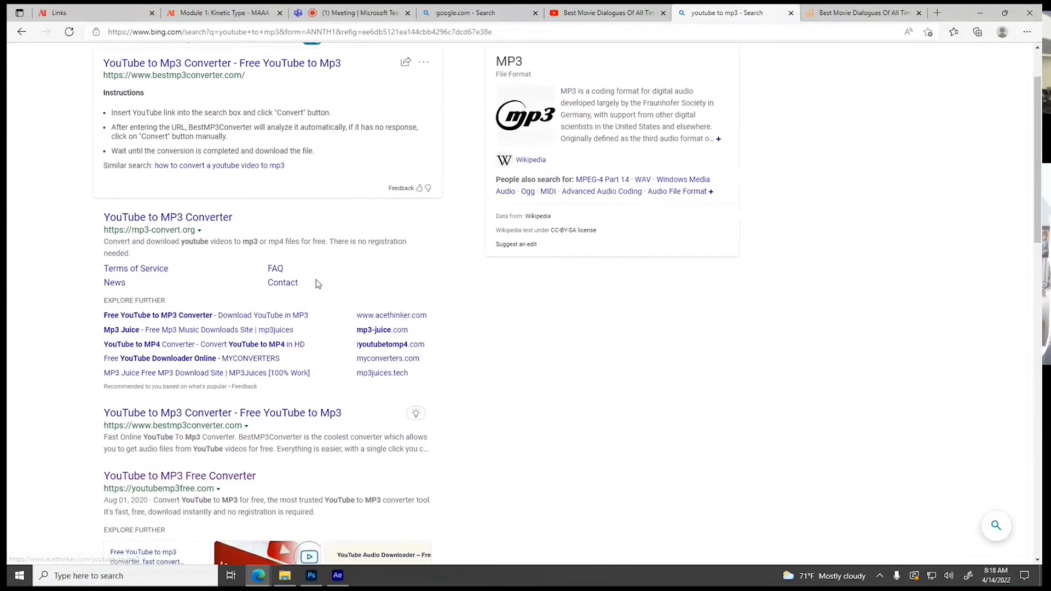
Return to the converter page and download the Best Movie Dialogues Of All Time #1 MP3, dismissing the ad
click(831, 14)
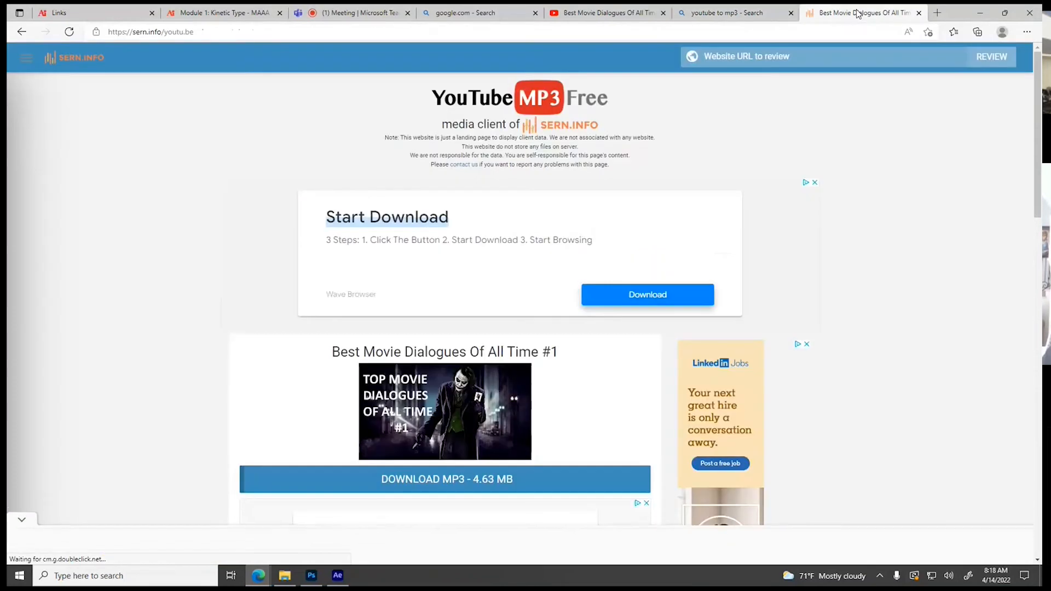
scroll(812, 226, down, 1)
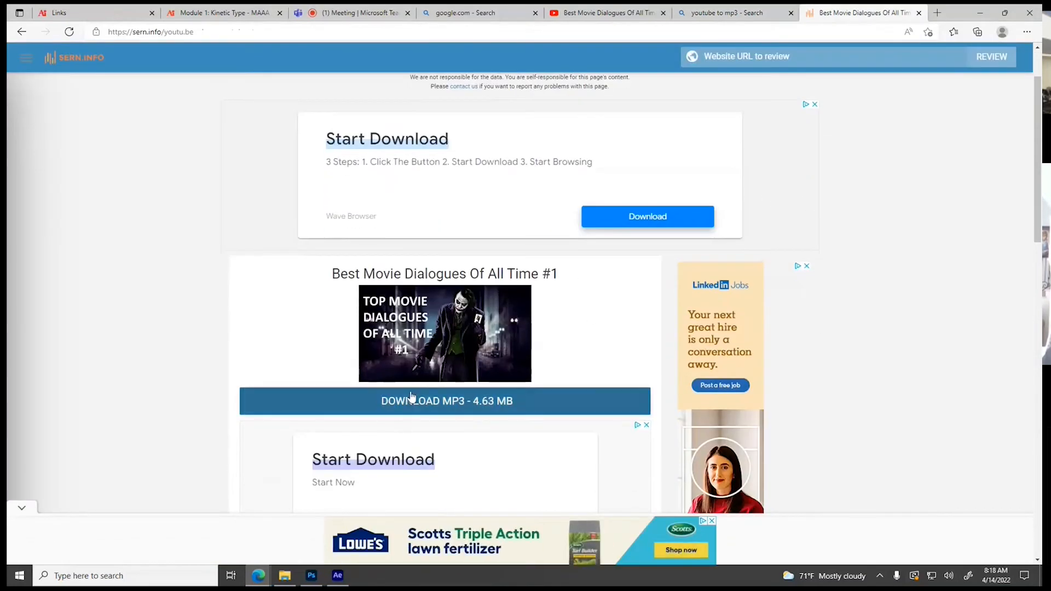
click(484, 405)
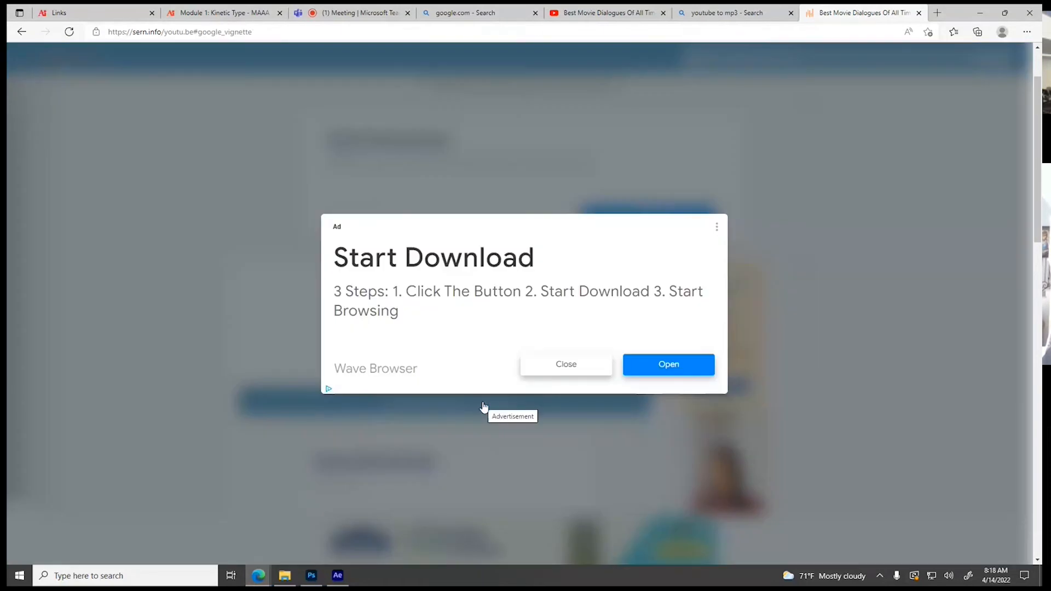
click(592, 371)
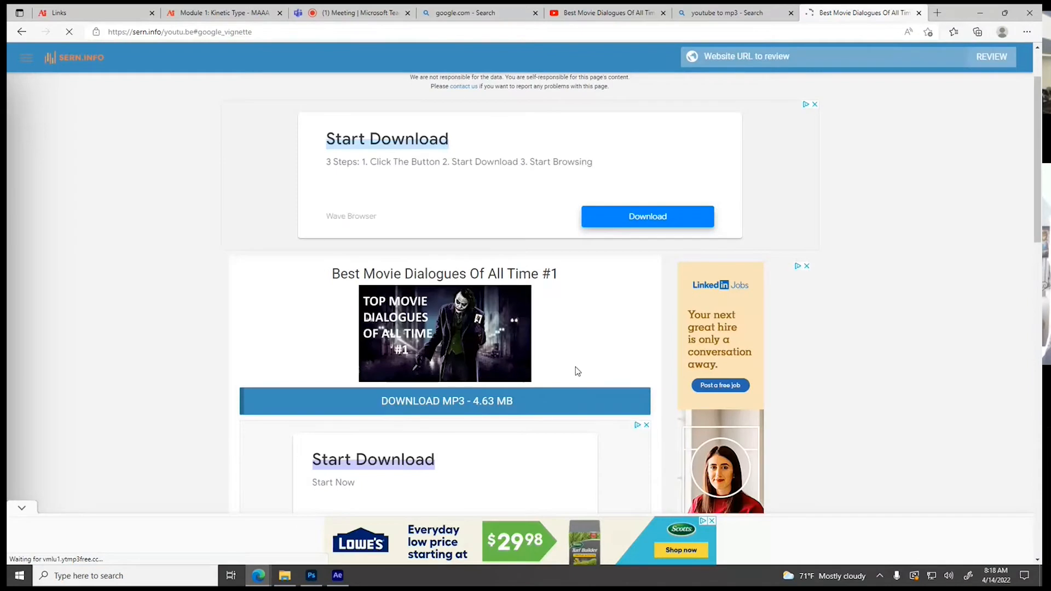
scroll(577, 371, down, 7)
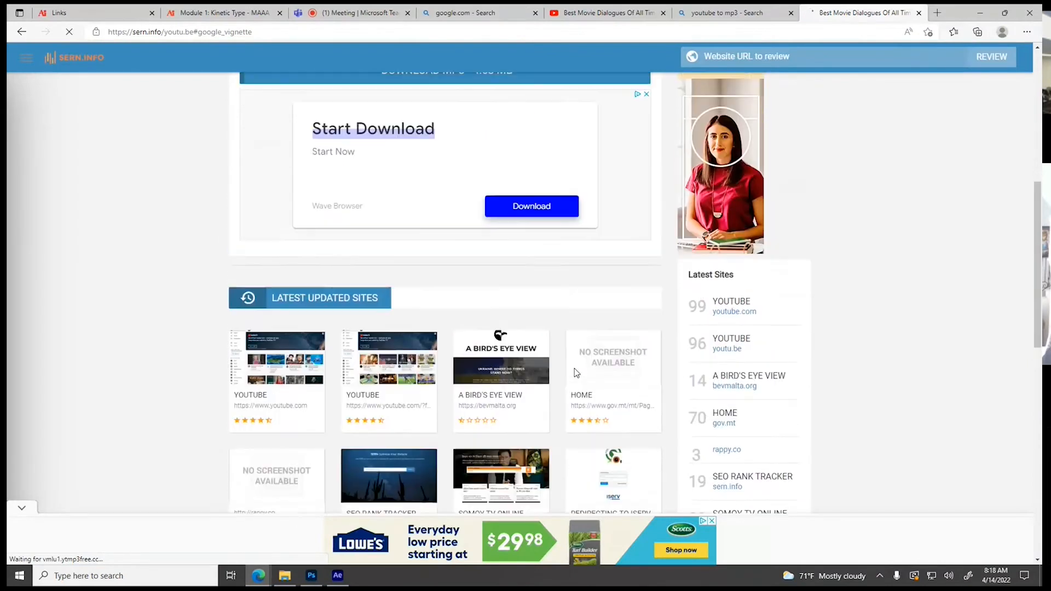
scroll(574, 371, up, 7)
click(515, 406)
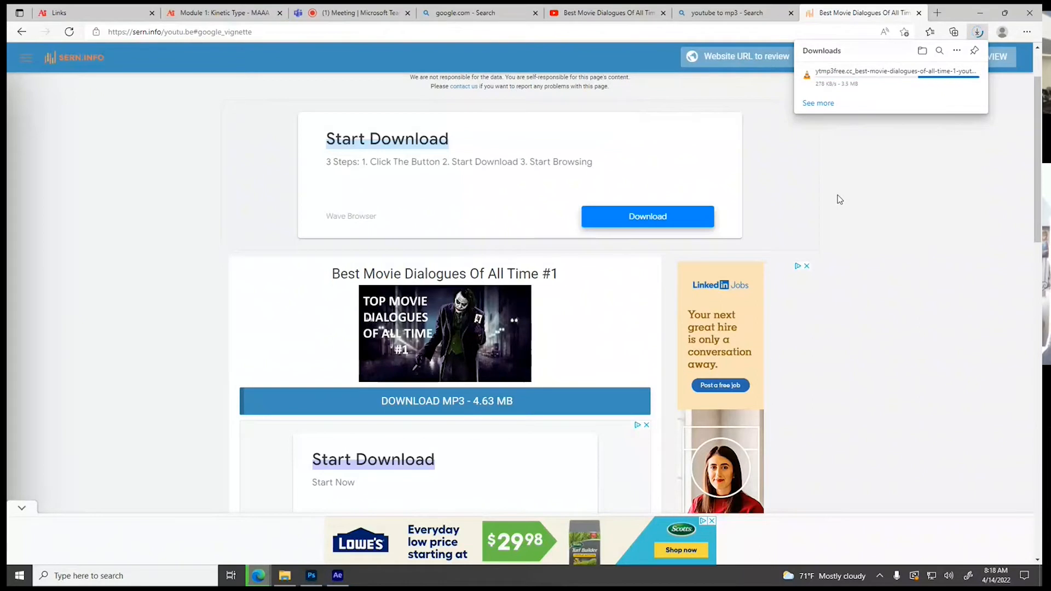
mouse_move(819, 84)
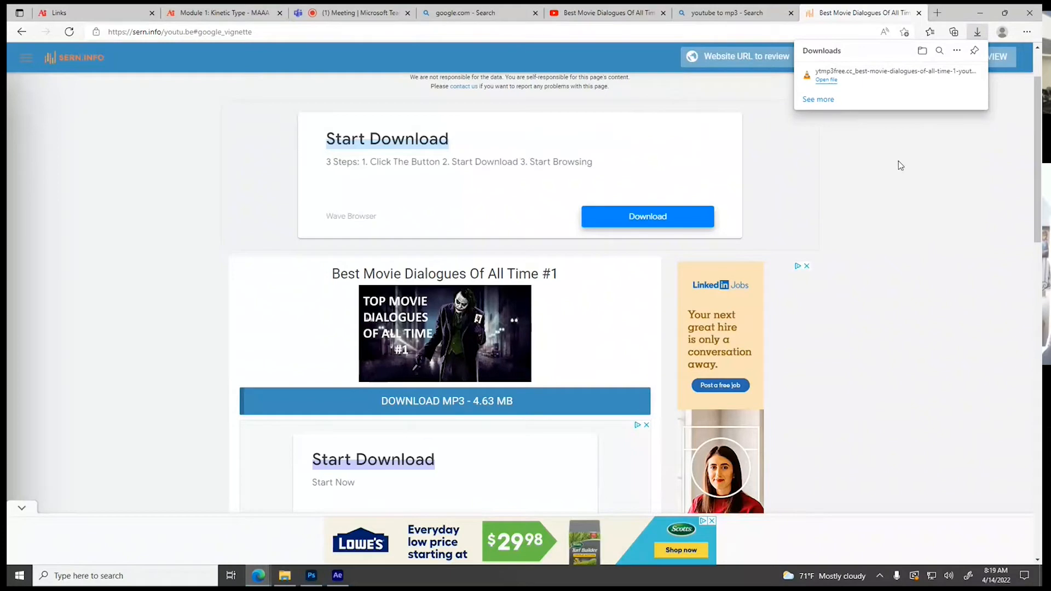
Close the converter page, the youtube to mp3 search results and the YouTube video
click(919, 12)
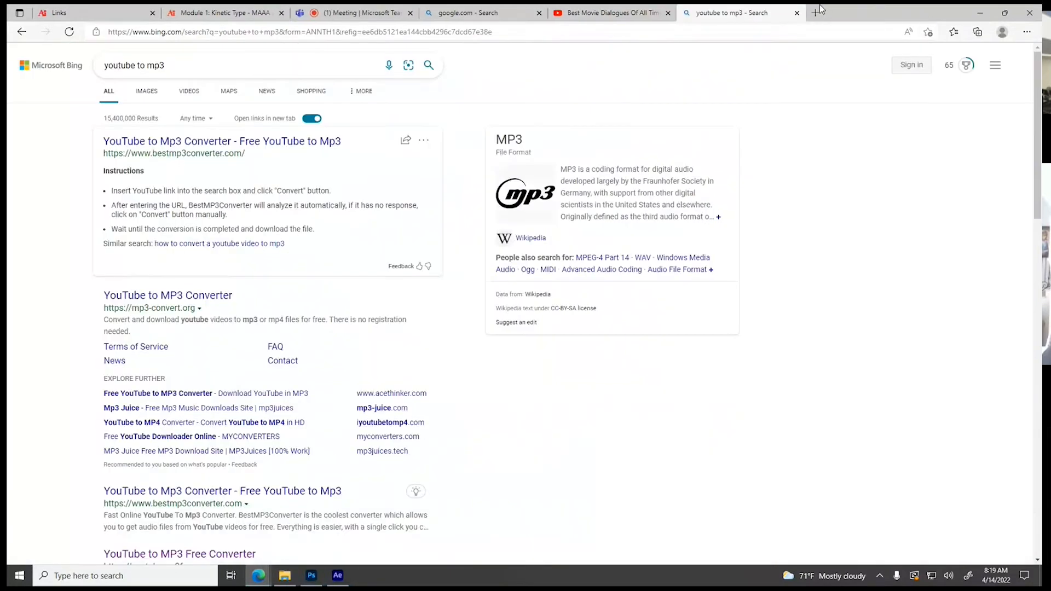
click(797, 12)
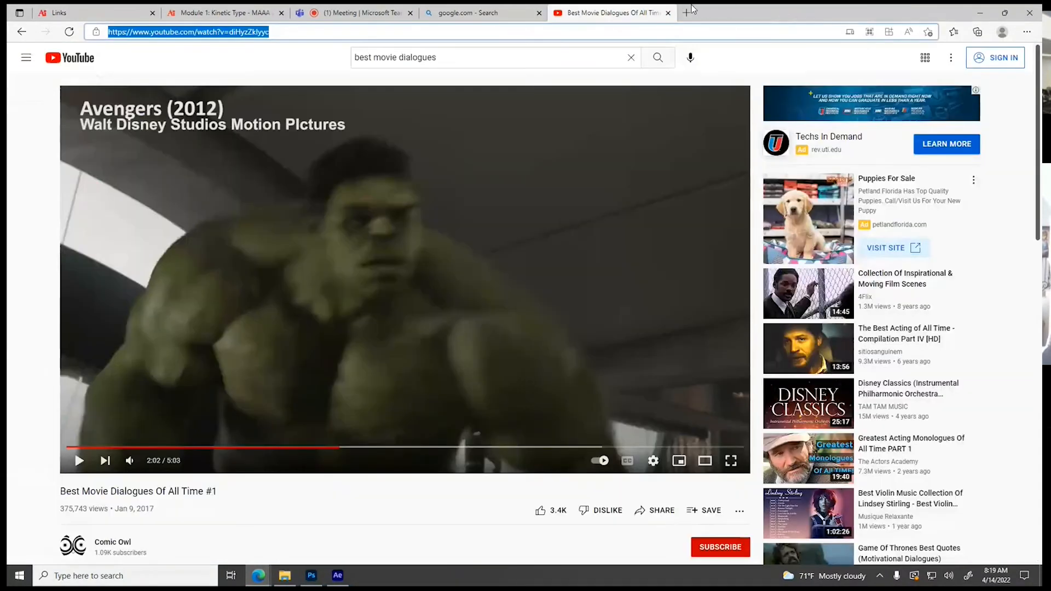
click(668, 12)
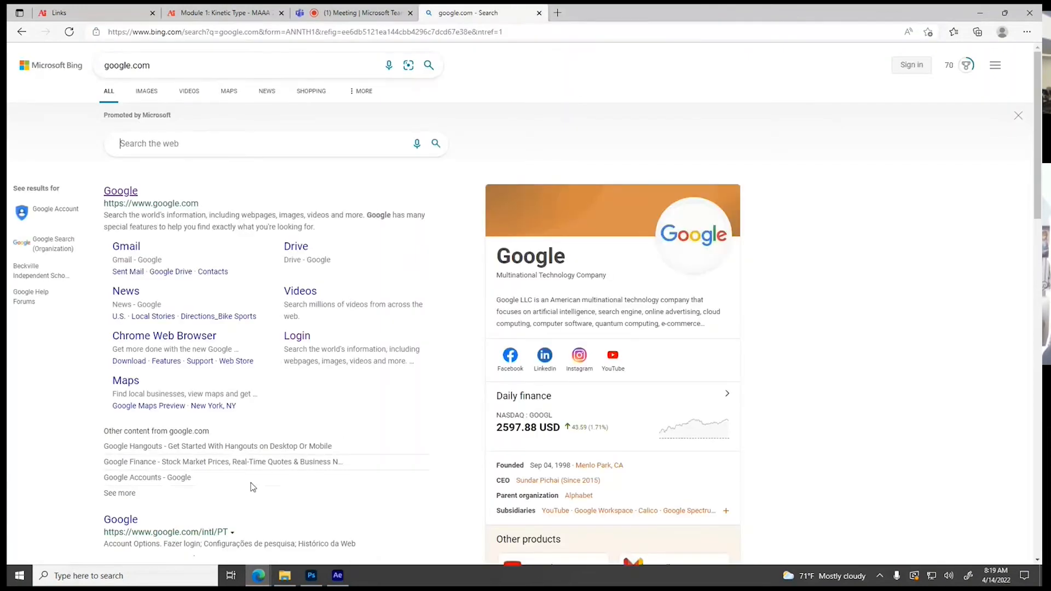
Switch to File Explorer and transfer the downloaded MP3 from Downloads into the Audio Files folder of Project 1 - Kinetic type
click(285, 576)
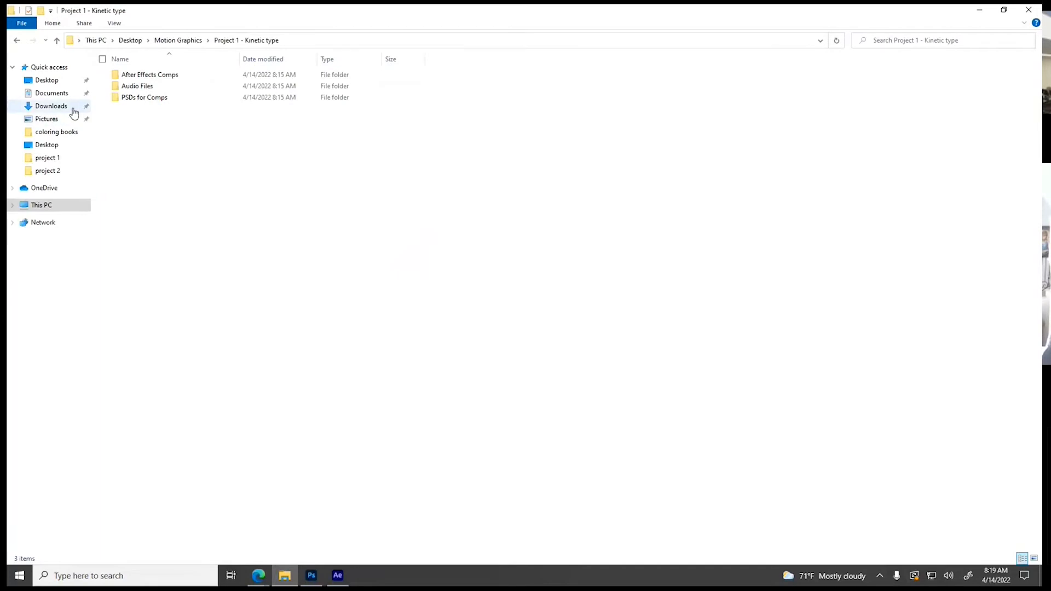
click(55, 107)
click(126, 94)
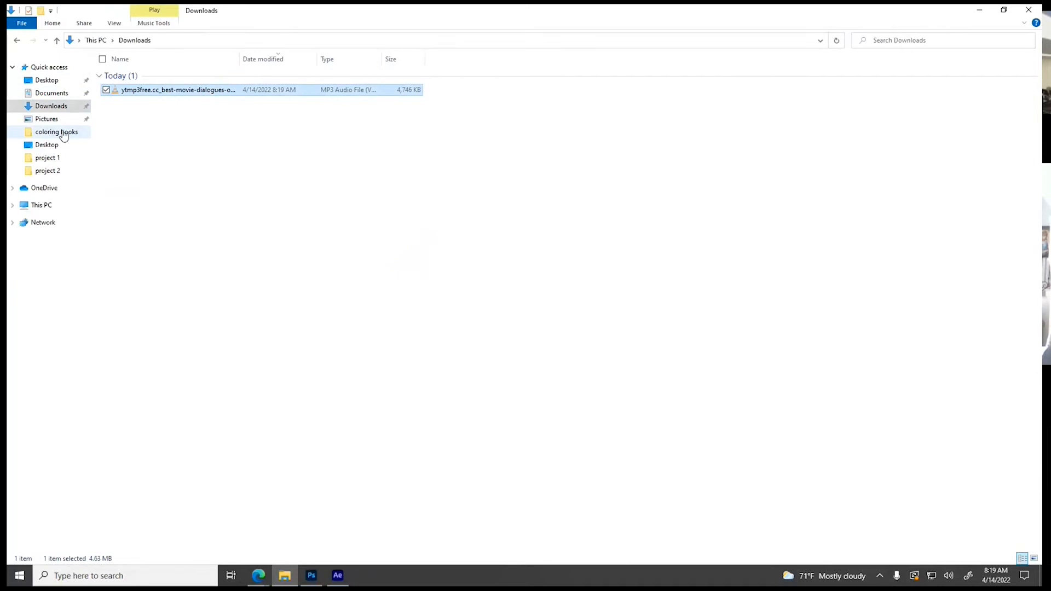
click(49, 82)
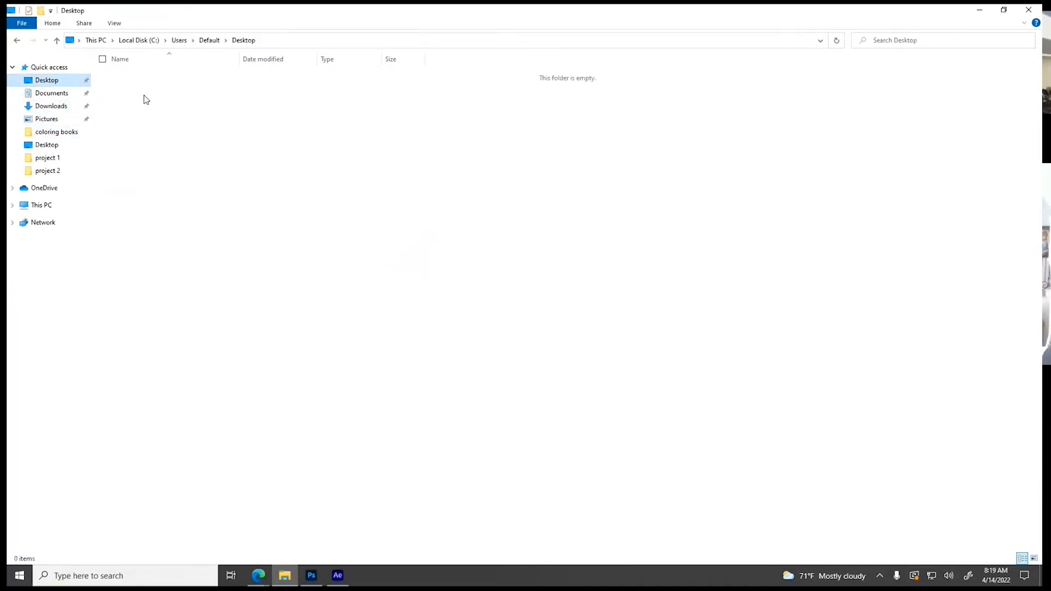
click(55, 145)
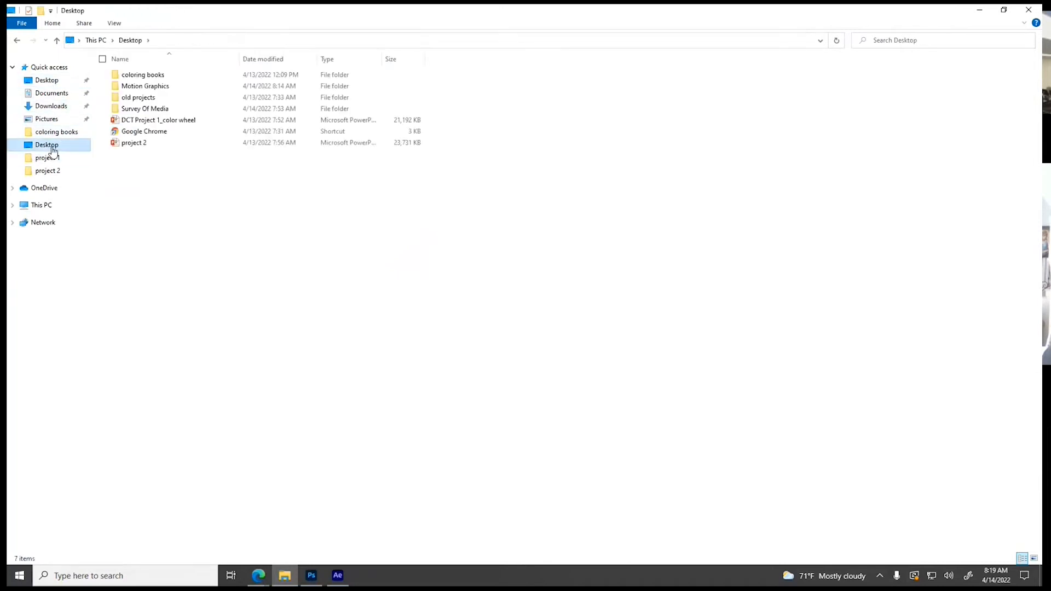
double_click(127, 88)
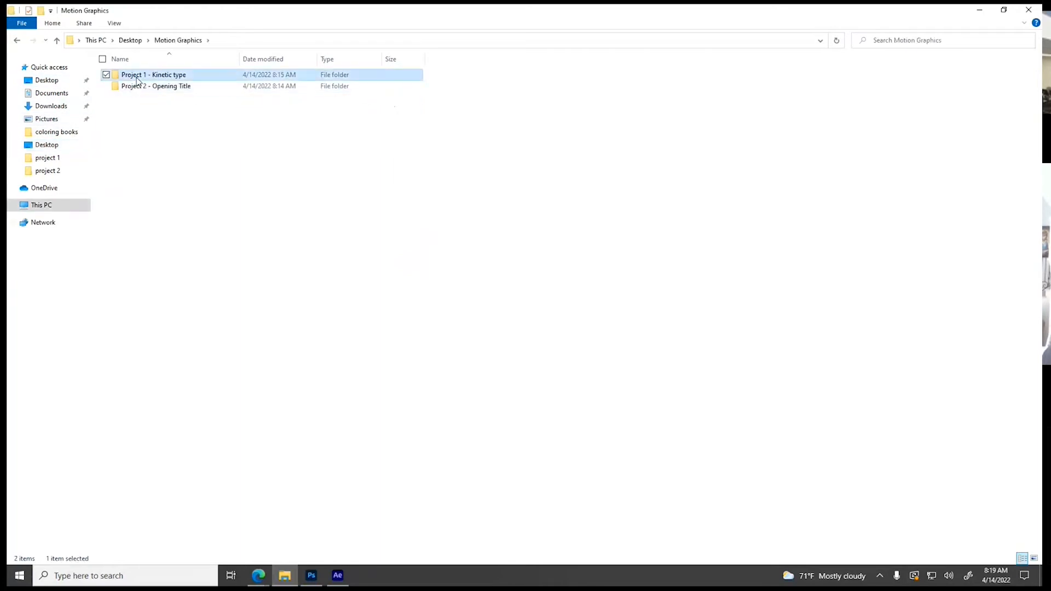
double_click(134, 76)
double_click(136, 86)
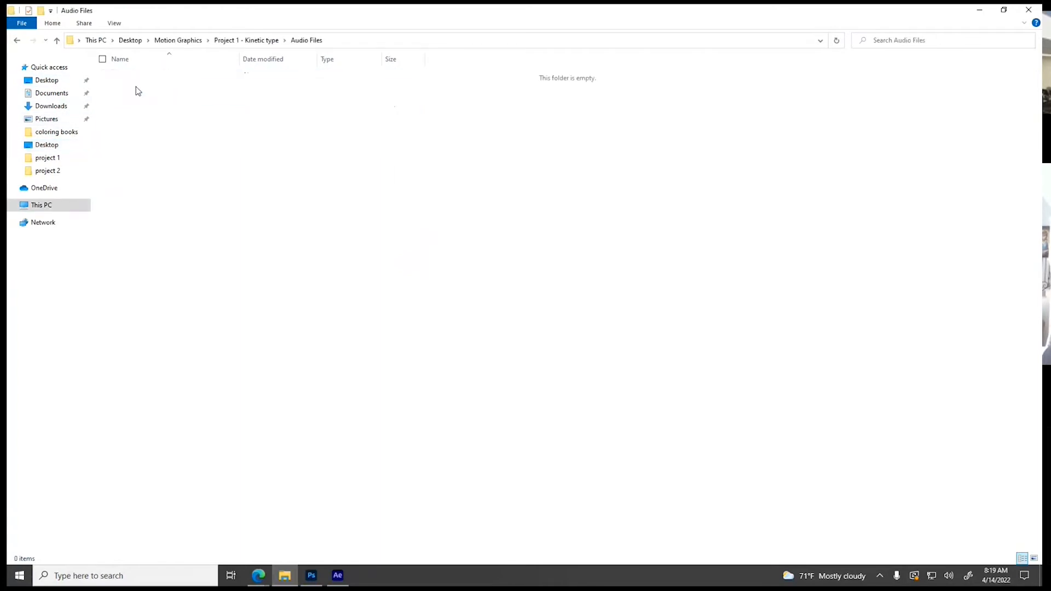
key(ctrl+v)
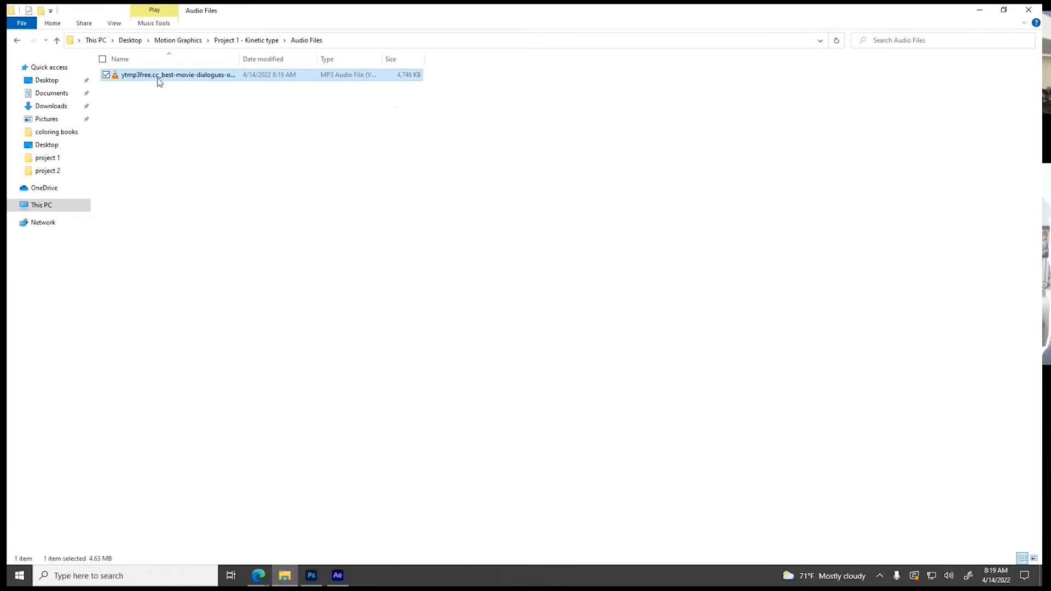
Rename the MP3 in the Audio Files folder to Source Audio
click(179, 75)
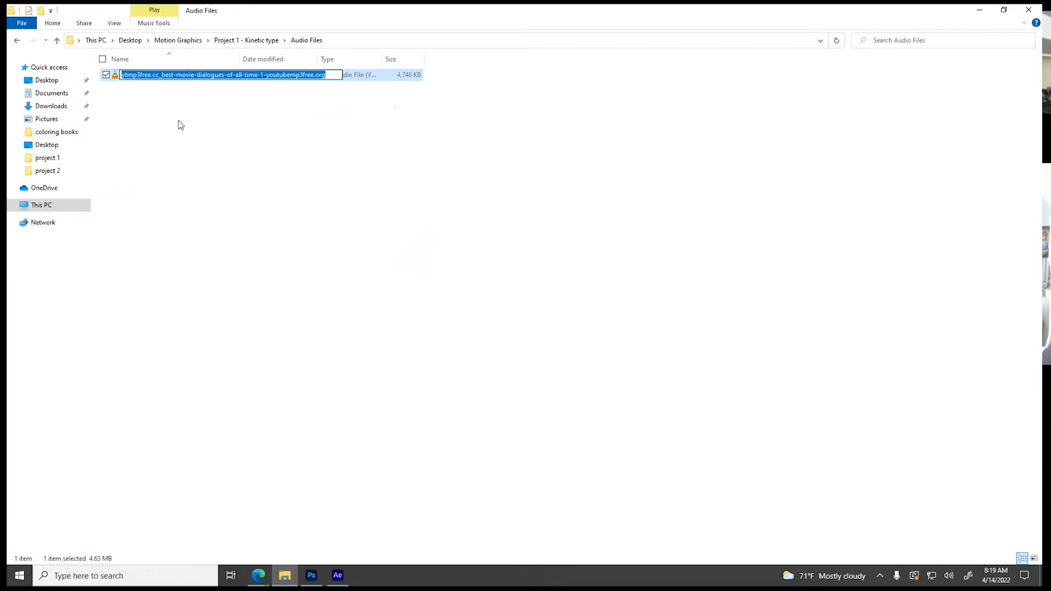
text(Source Audio)
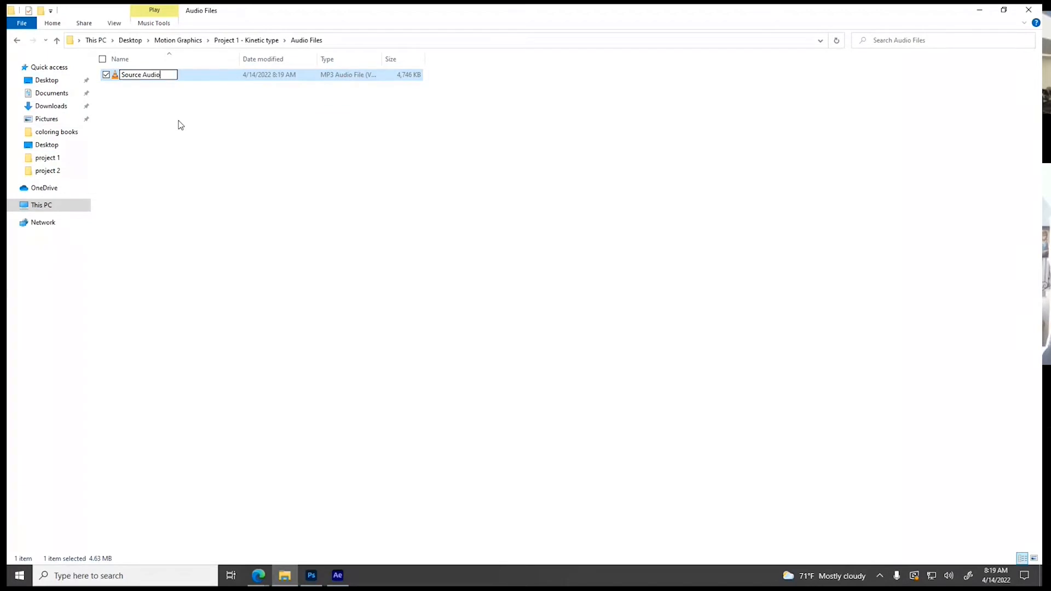
key(Return)
click(179, 168)
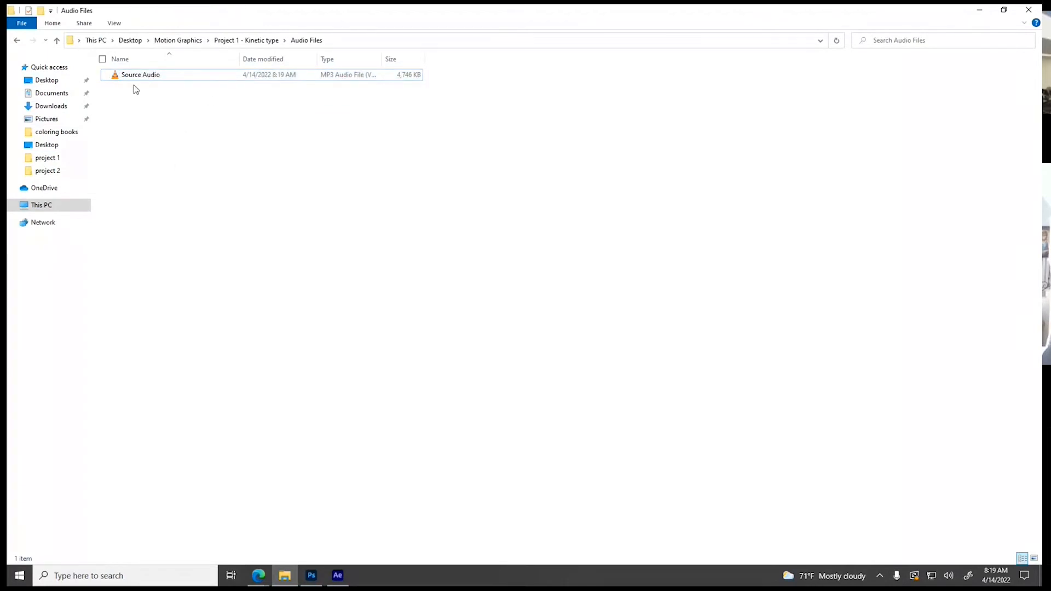
Play the Source Audio file in VLC media player, dismissing the privacy and network access policy dialog
double_click(181, 75)
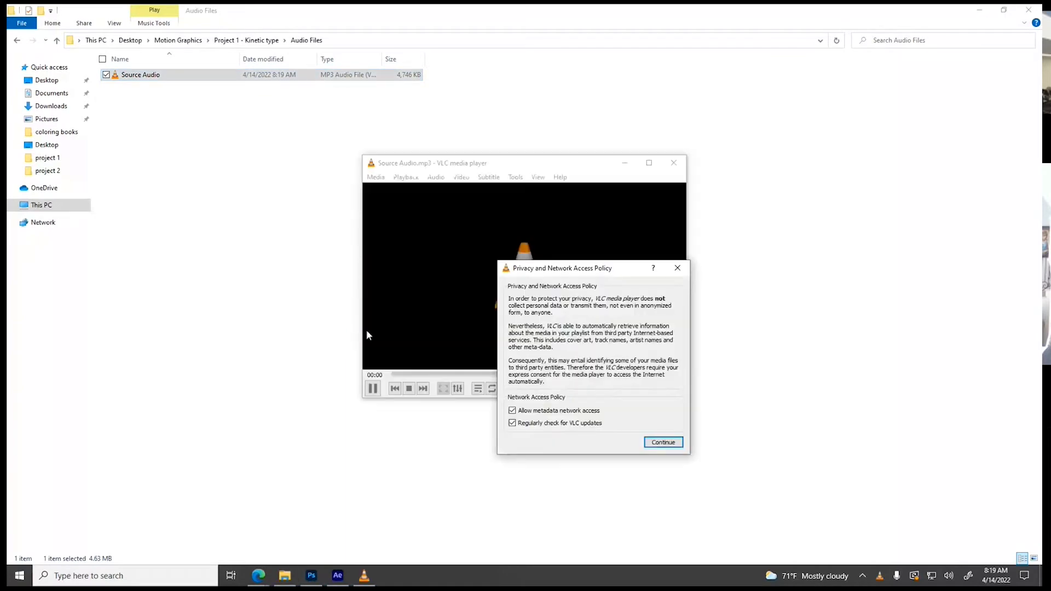
click(678, 268)
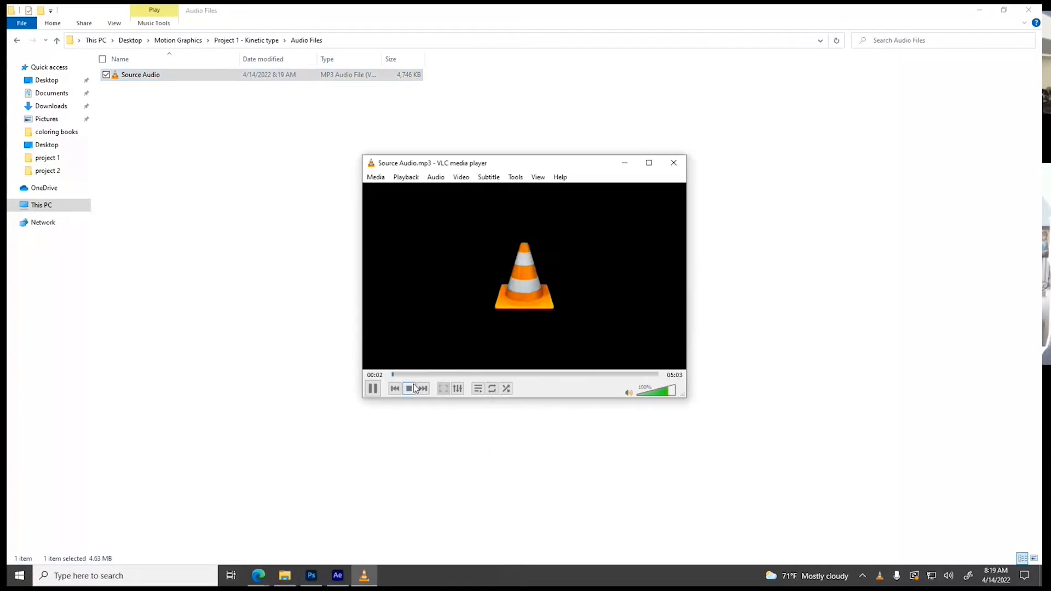
Skip ahead to about 2:08 in the playing Source Audio file, then close VLC media player
drag(419, 378, 502, 384)
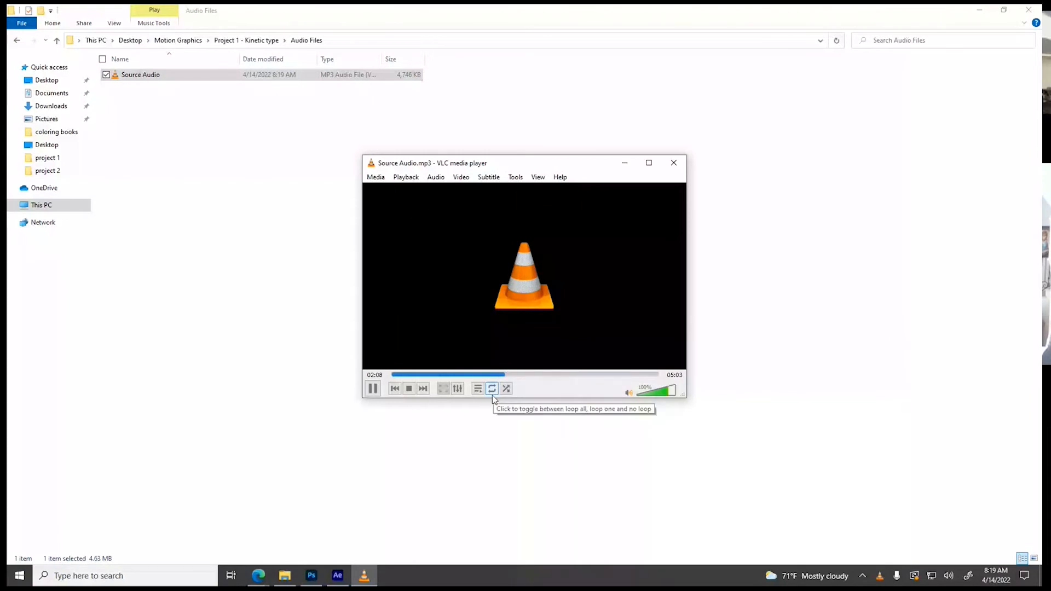
key(alt+F4)
Switch to After Effects and open the dialog for importing a file into the empty project
click(337, 575)
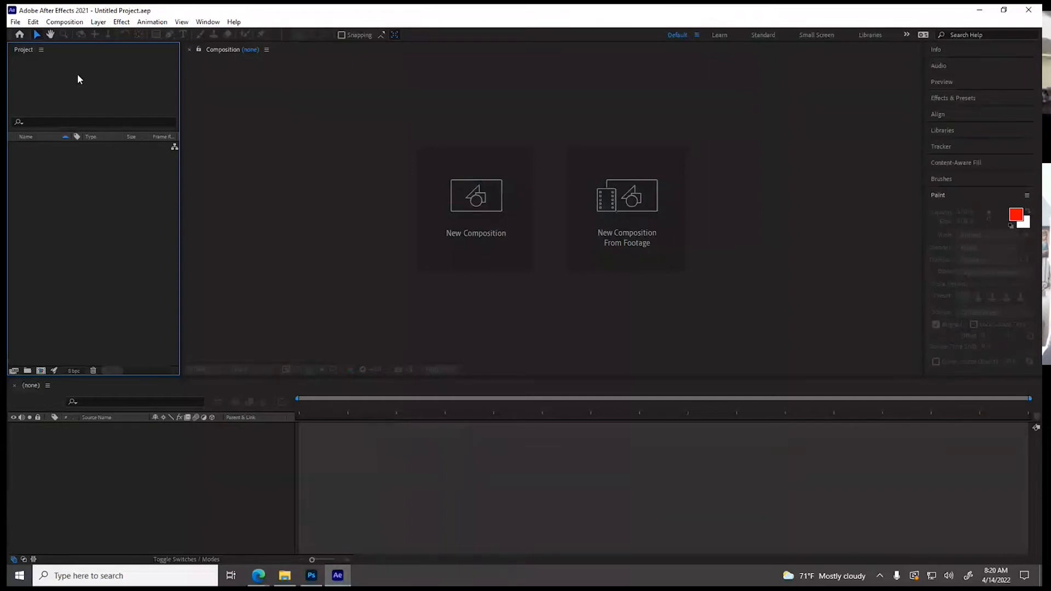
click(15, 22)
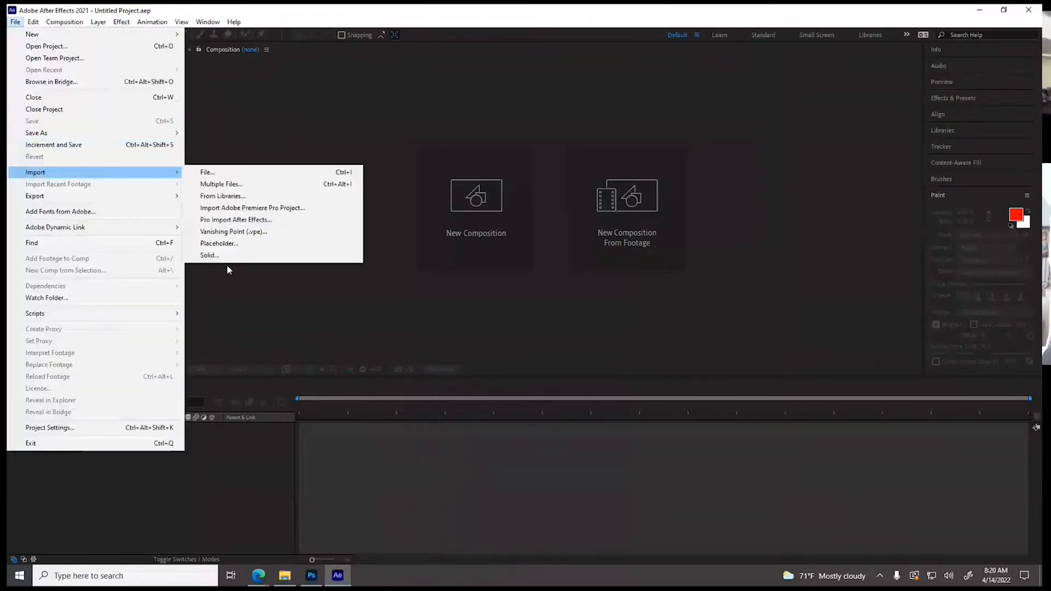
click(227, 266)
right_click(81, 243)
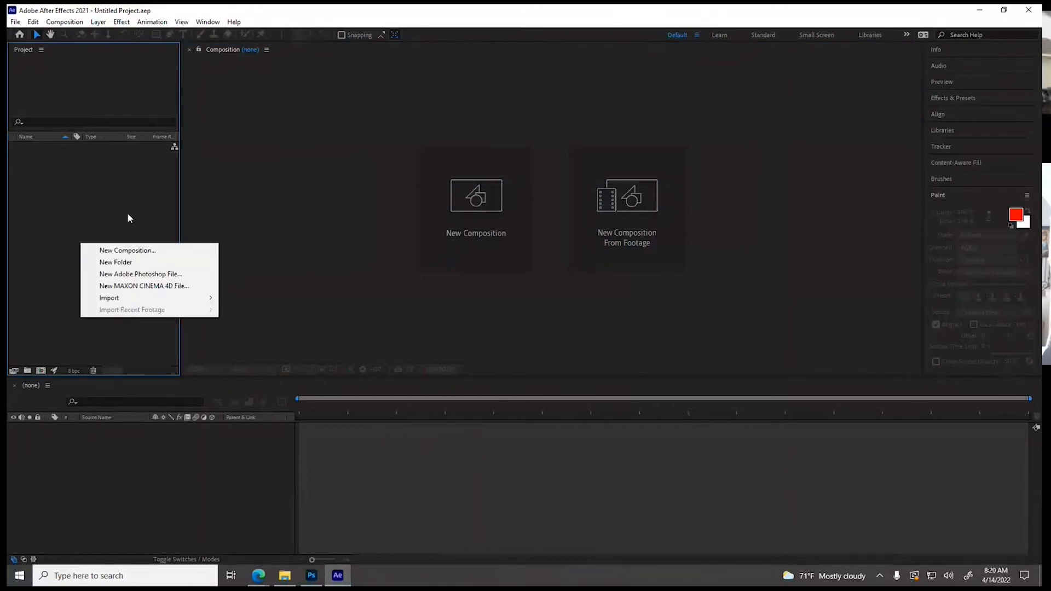
mouse_move(109, 298)
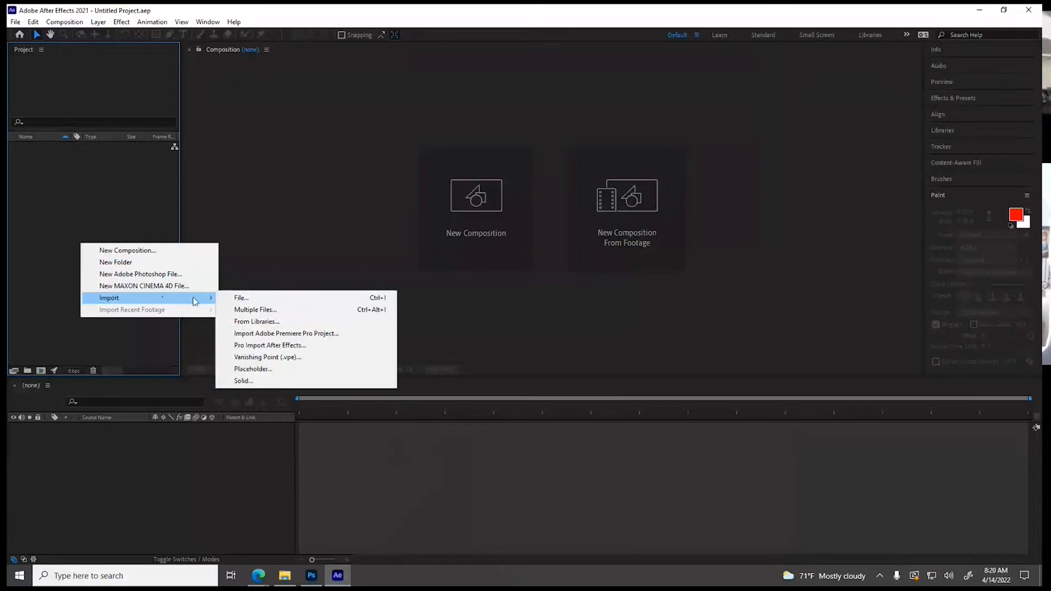
click(239, 301)
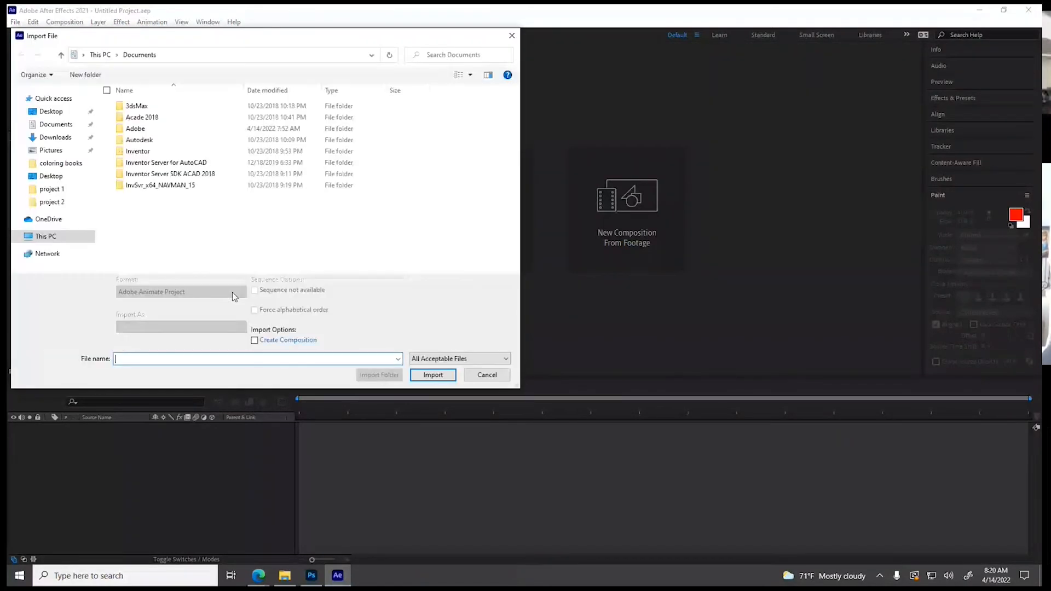
Import Source Audio as footage from Desktop > Motion Graphics > Project 1 - Kinetic type > Audio Files
click(51, 111)
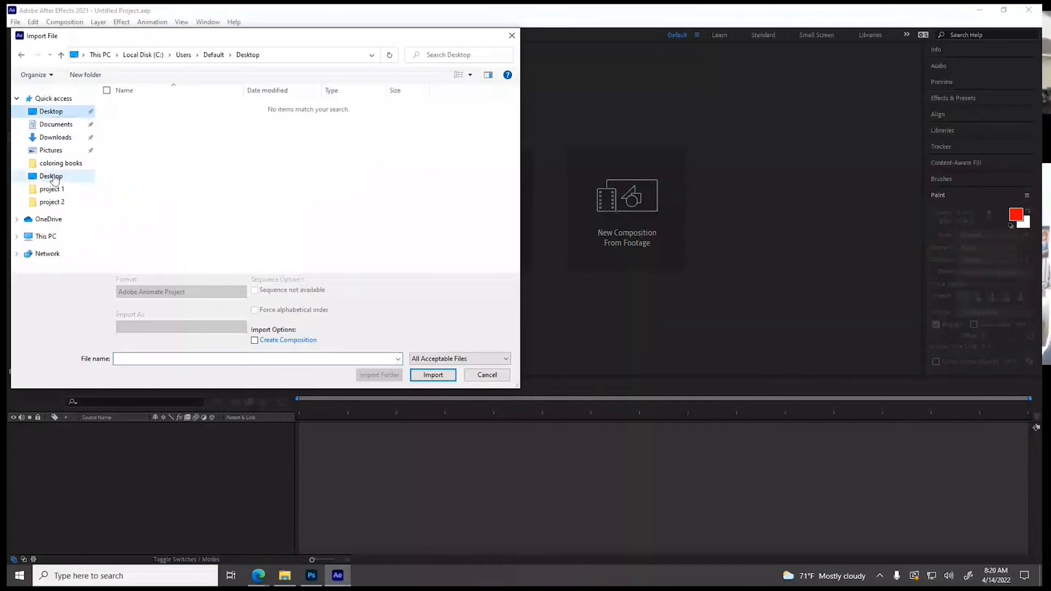
click(51, 175)
double_click(142, 114)
double_click(141, 107)
click(140, 116)
double_click(139, 116)
click(141, 107)
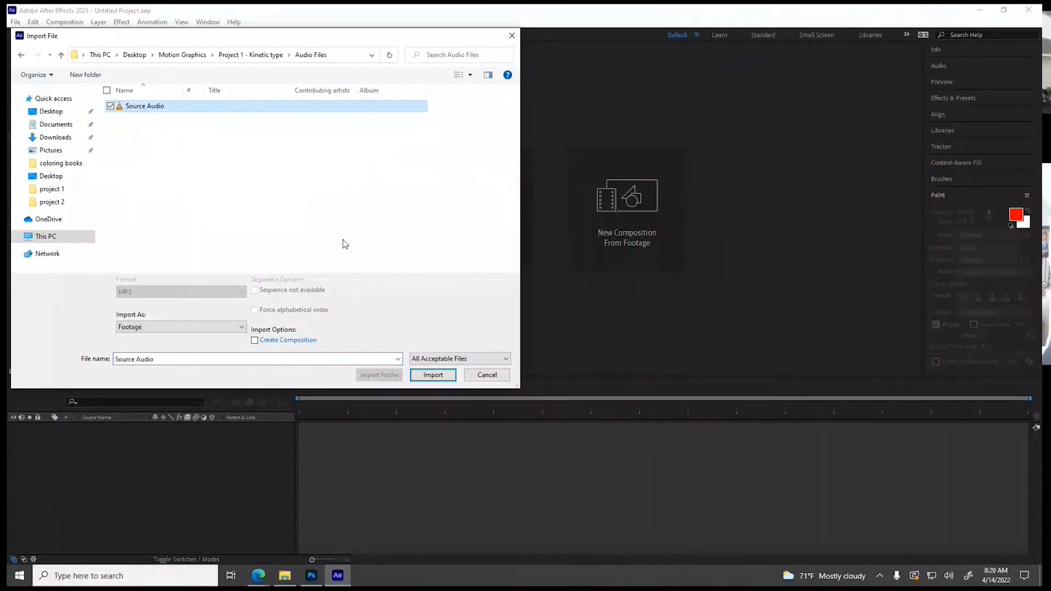
click(236, 330)
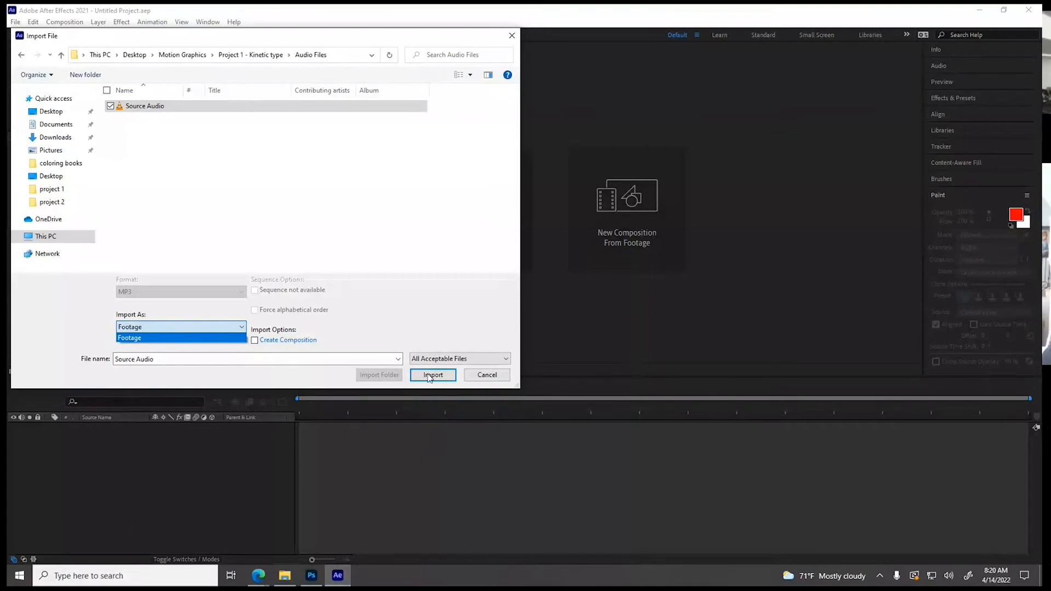
click(430, 376)
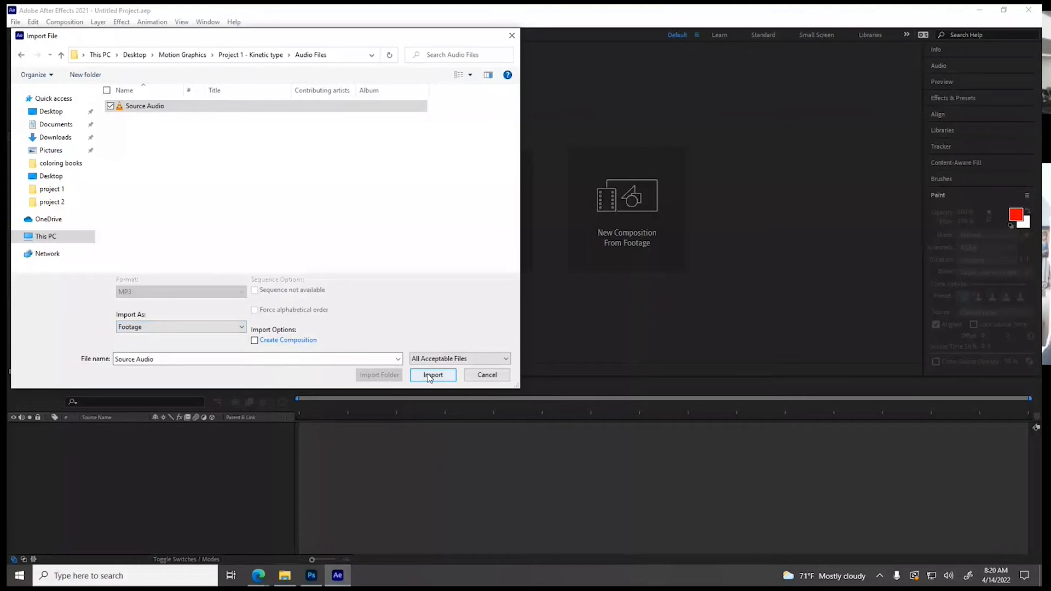
click(433, 377)
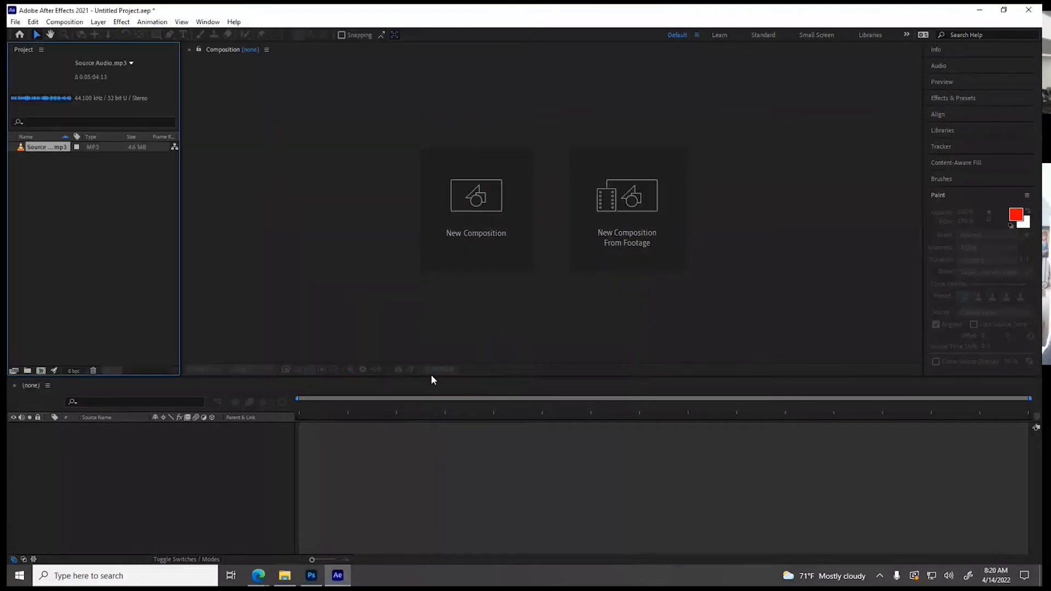
Create a composition from Source Audio.mp3 in the timeline and move the current time to 0;00;51;22
drag(44, 146, 124, 551)
drag(125, 493, 125, 494)
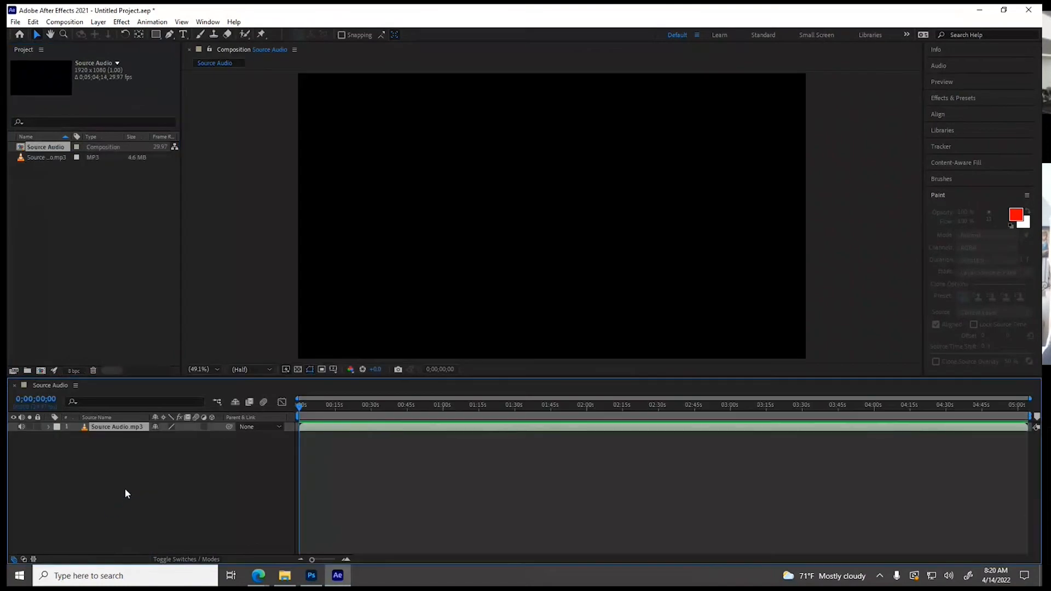
click(522, 405)
click(423, 405)
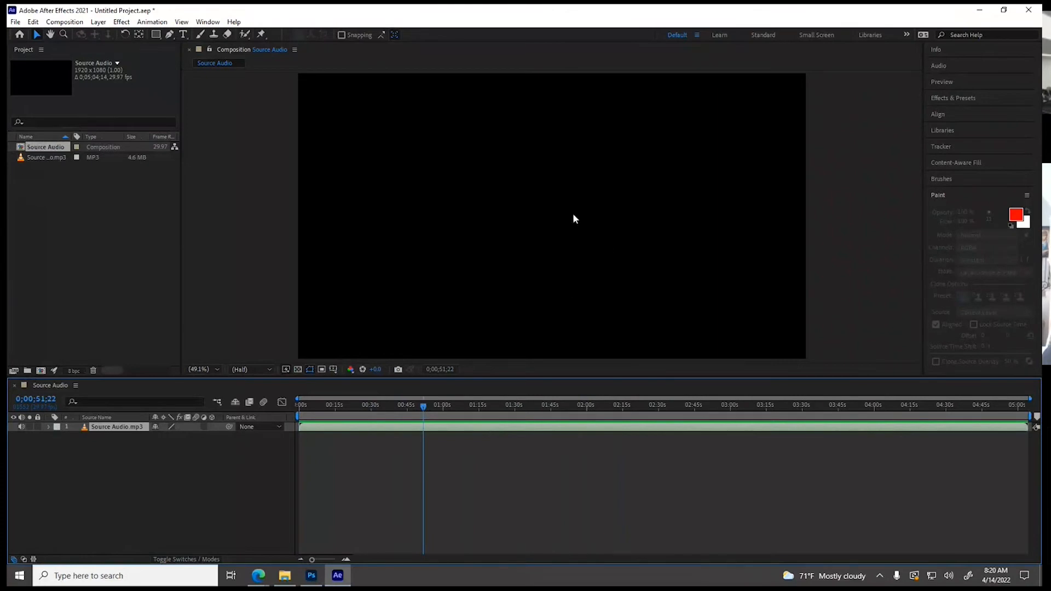
Turn on the composition's transparency grid and move the current time to 0;01;59;22
click(298, 369)
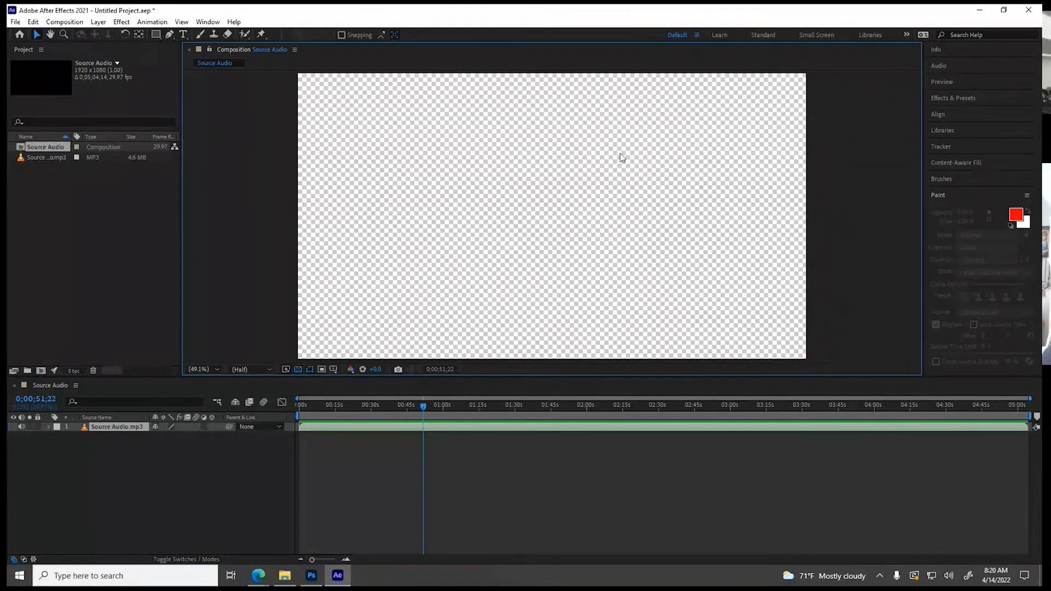
click(297, 369)
click(298, 369)
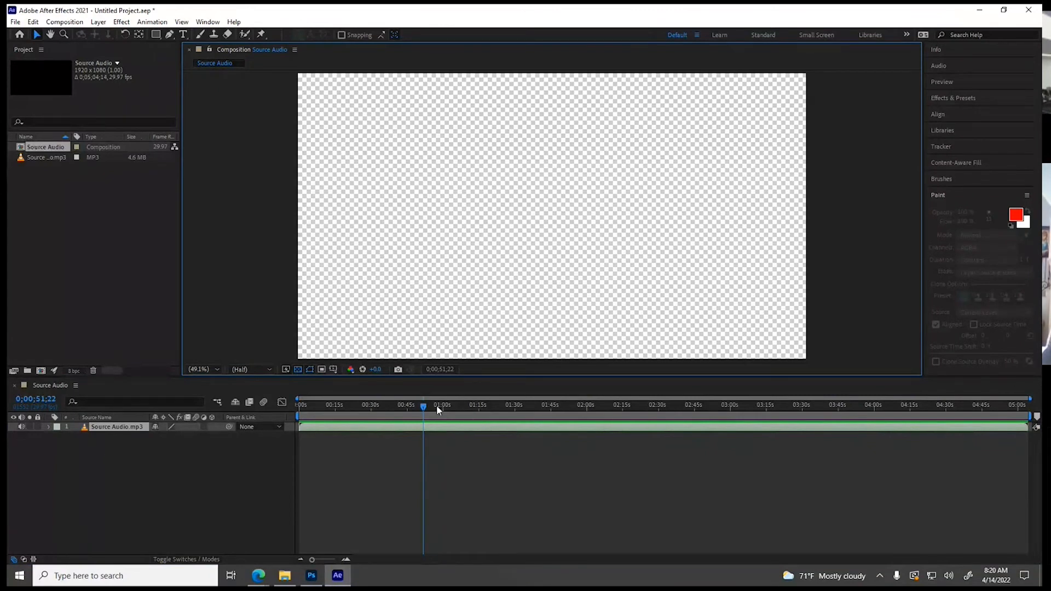
drag(423, 407, 586, 411)
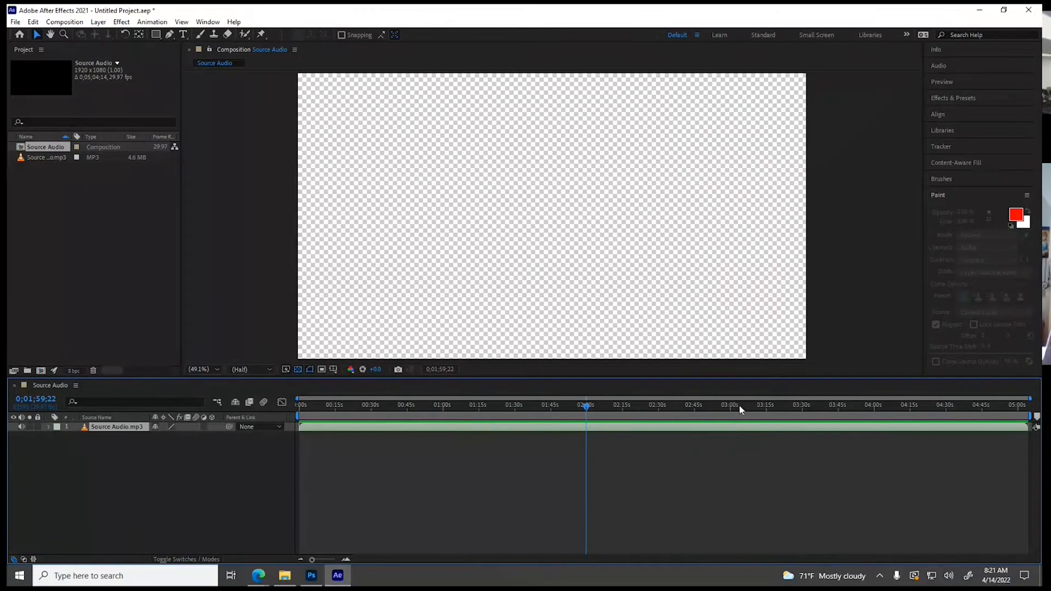
Expand the Source Audio.mp3 layer's audio properties to display its waveform in the timeline
click(49, 427)
click(58, 437)
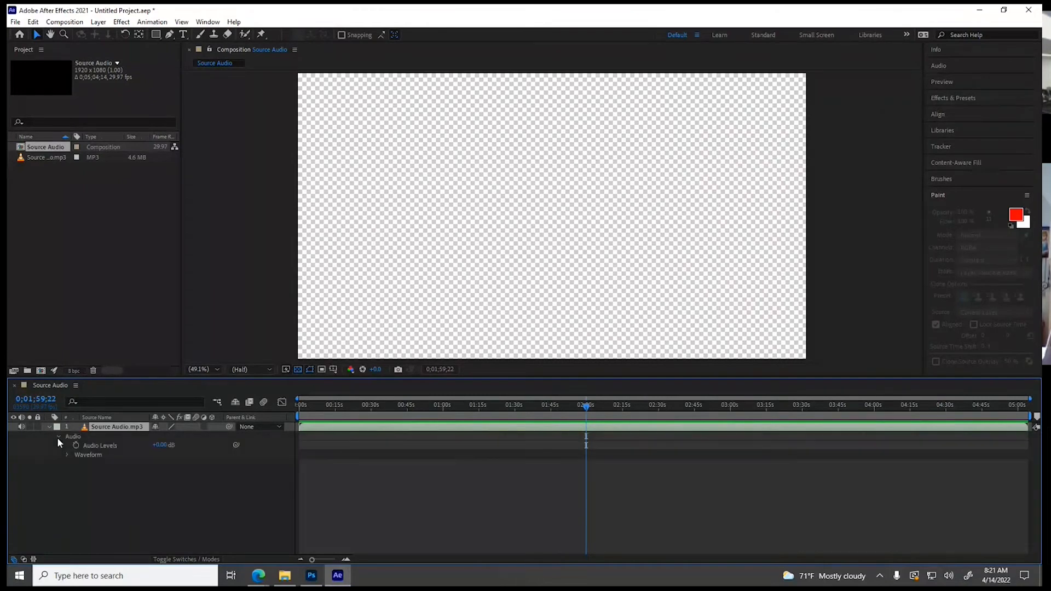
click(68, 454)
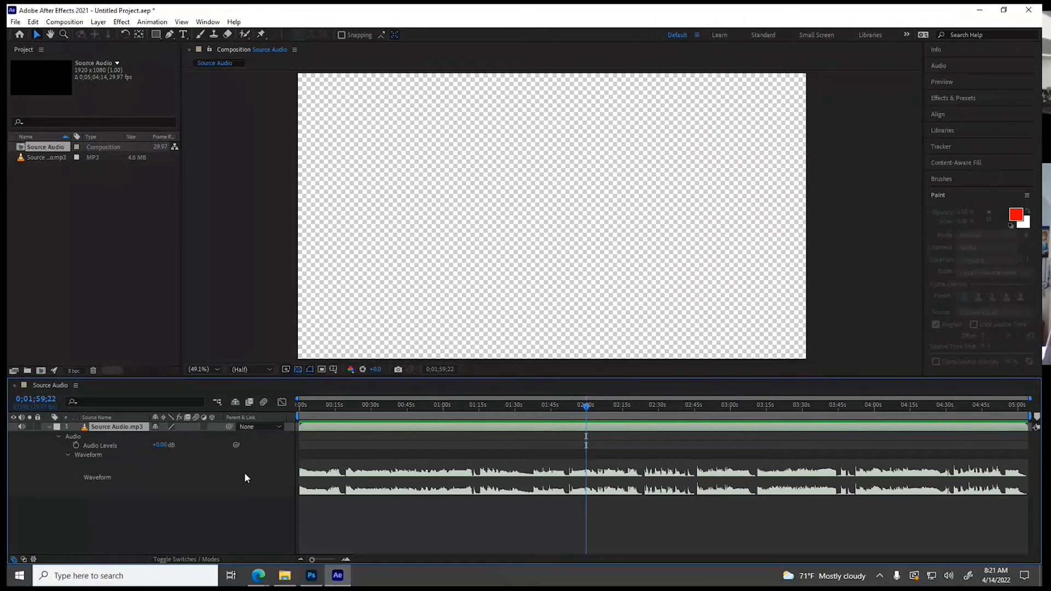
Preview the dialogue section from 0;01;51;26 and stop playback at 0;02;23;06
drag(586, 408, 523, 422)
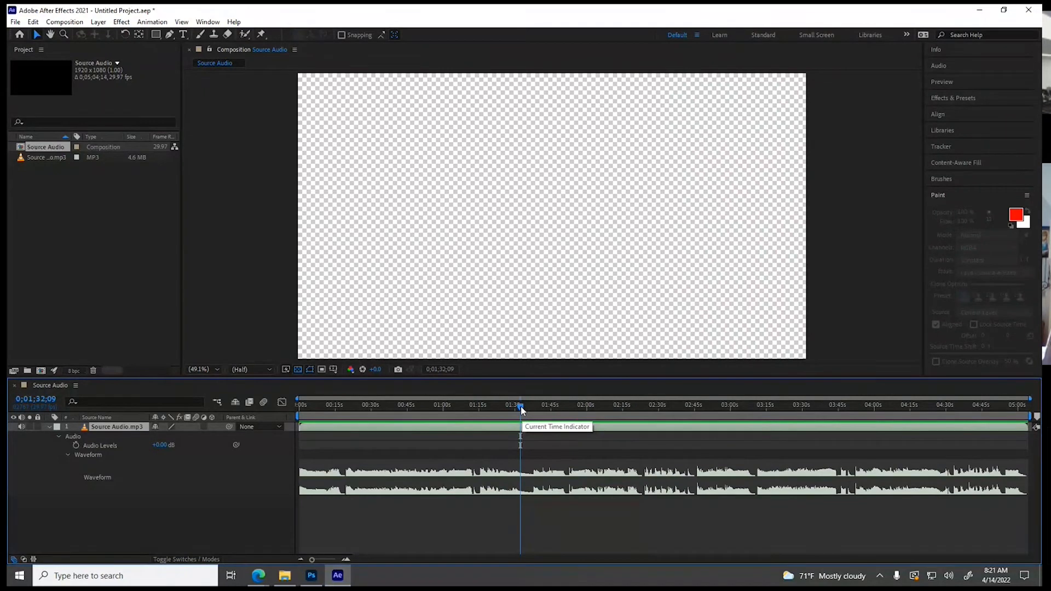
drag(521, 406, 568, 416)
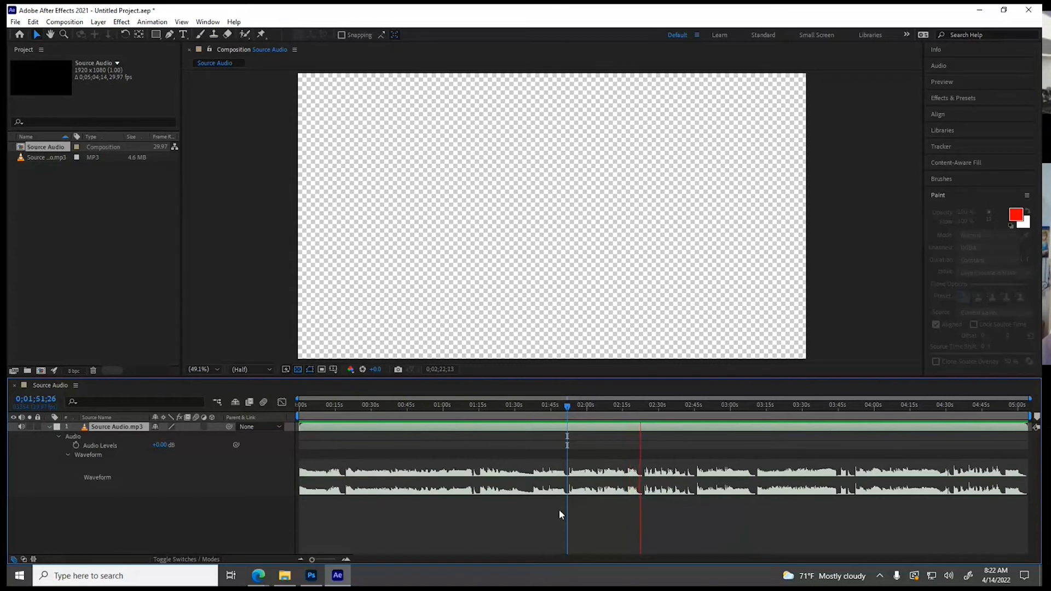
key(space)
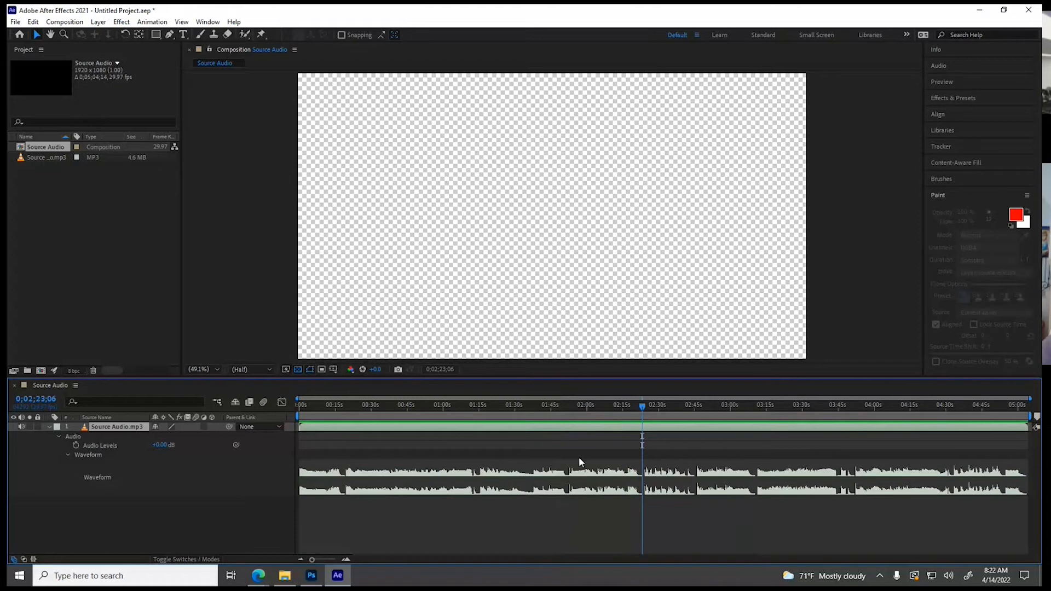
Trim the Source Audio.mp3 layer to the section between 0;01;51;26 and 0;02;23;06 and slide it to the composition's start
drag(299, 427, 568, 425)
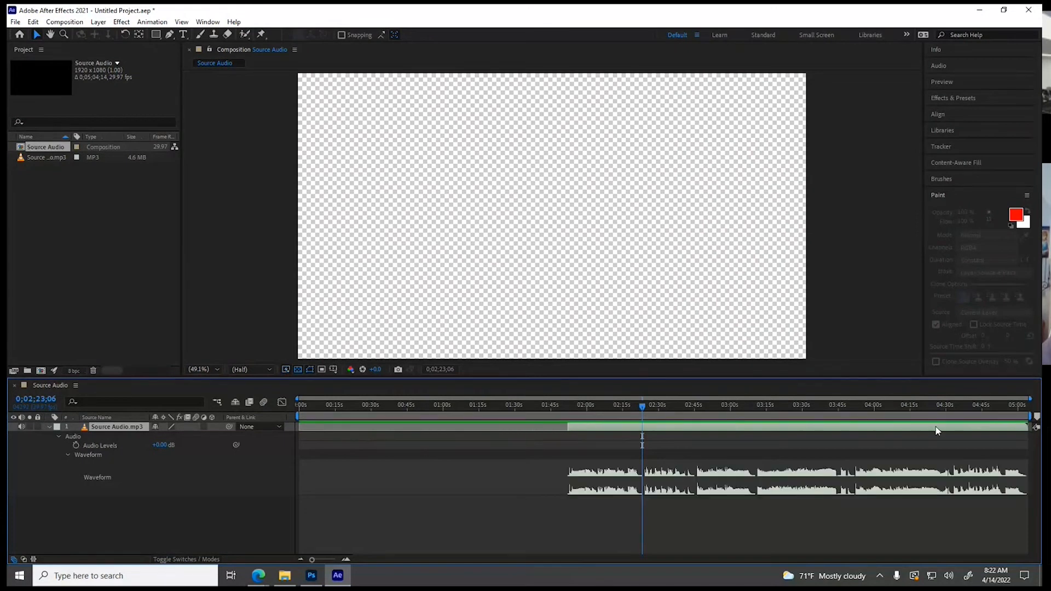
drag(1028, 427, 645, 422)
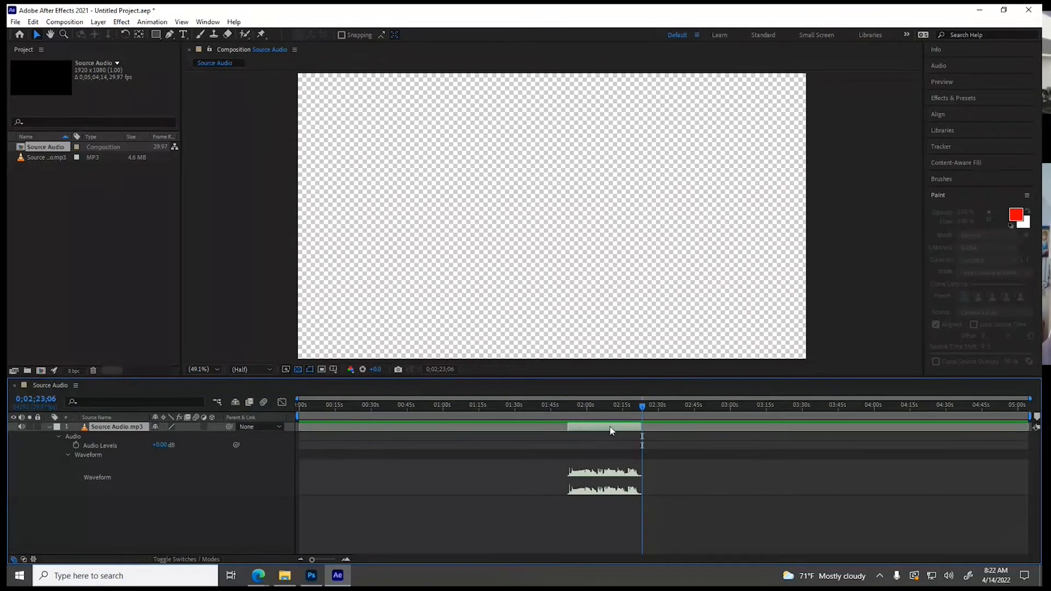
drag(605, 426, 336, 428)
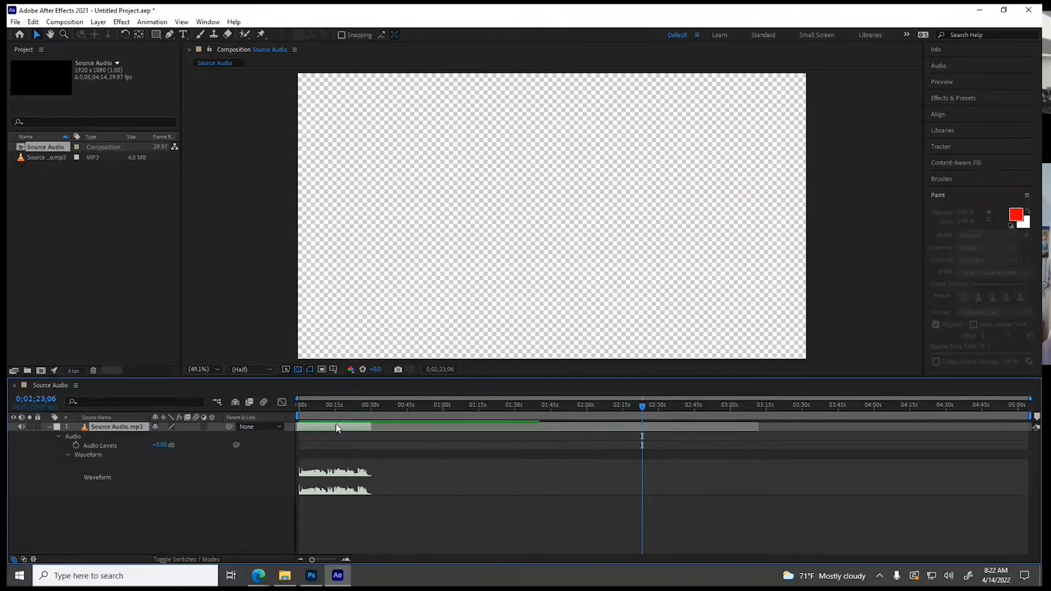
Place the current time at the trimmed audio's end and set the composition duration to 0;00;30;04
click(299, 405)
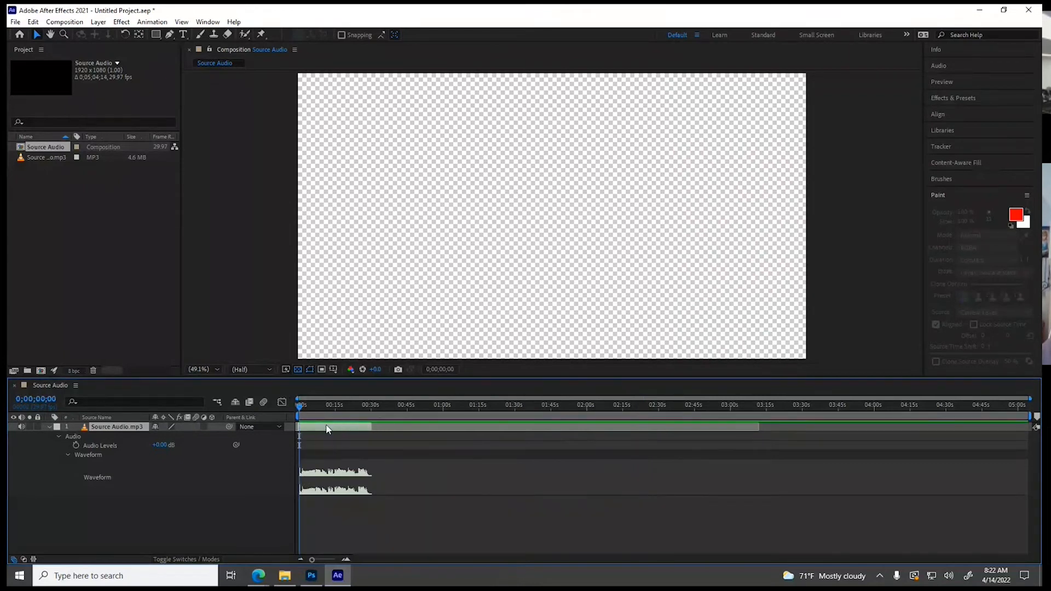
click(372, 406)
click(74, 22)
click(82, 49)
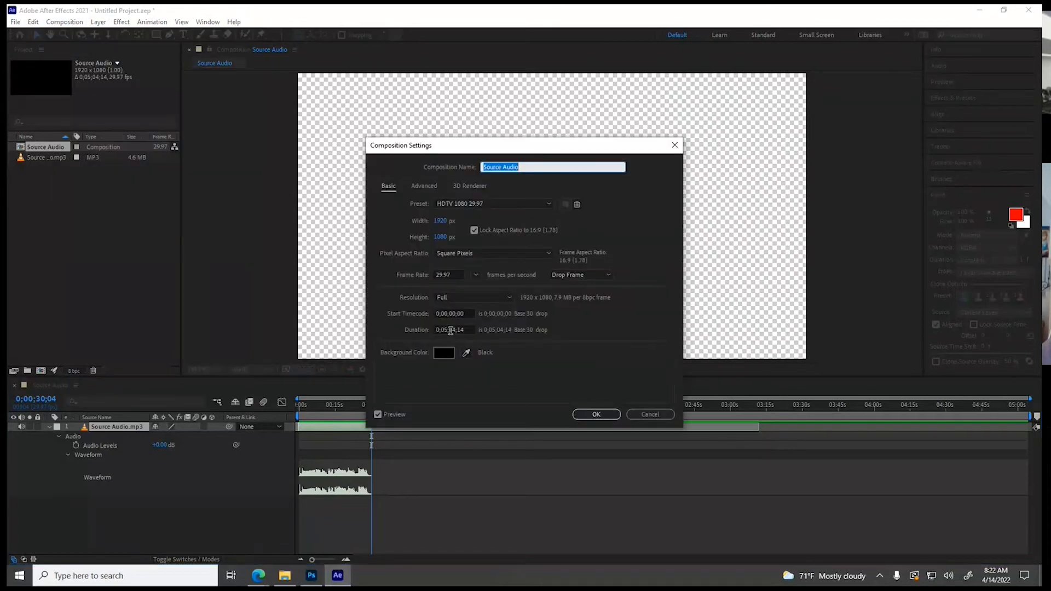
click(447, 330)
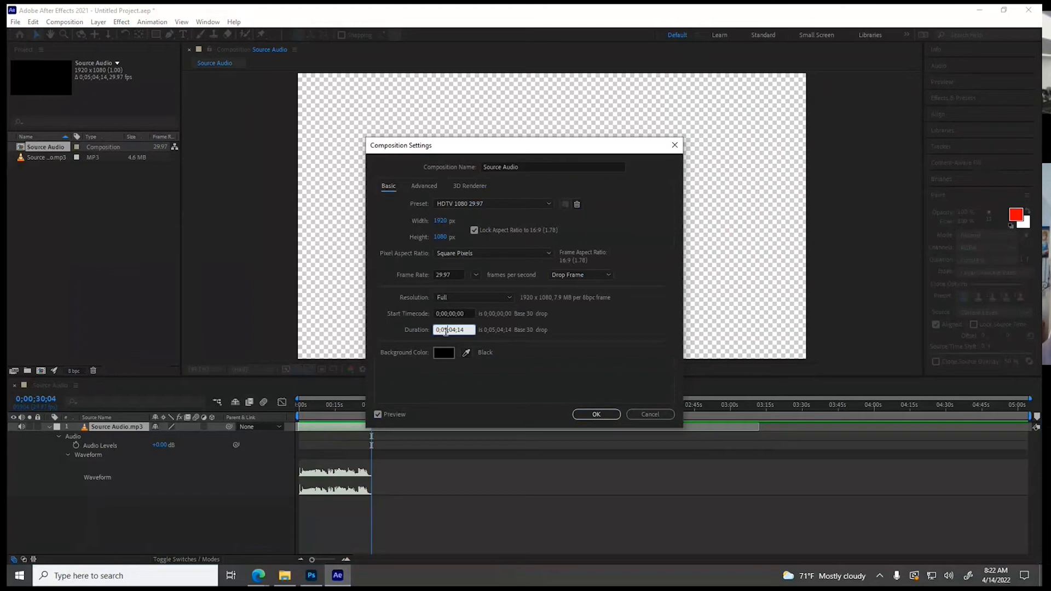
key(BackSpace)
text(0)
drag(454, 330, 448, 332)
drag(455, 330, 468, 330)
text(04)
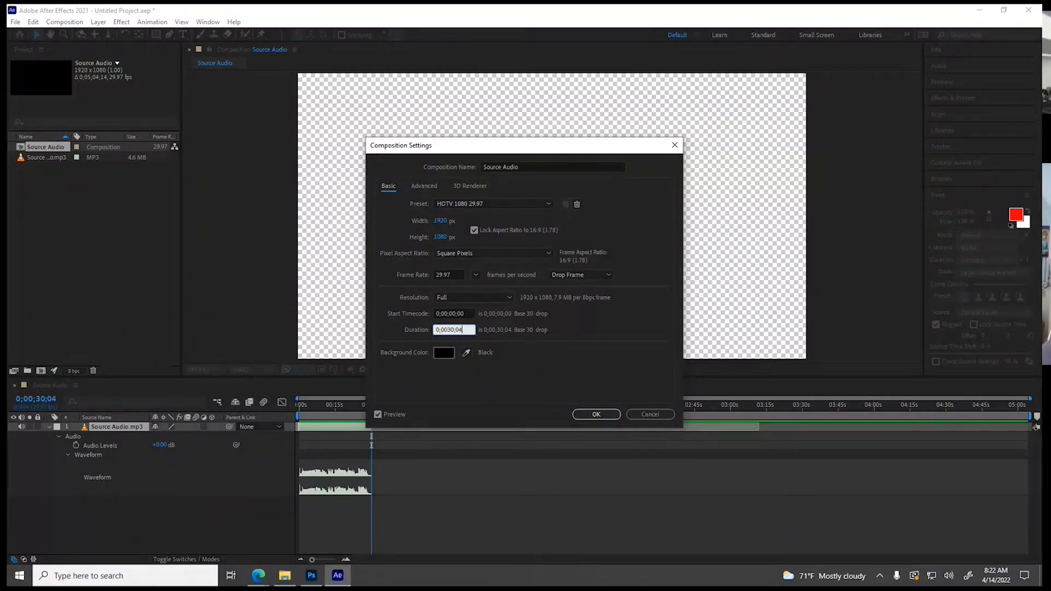
Set the composition frame rate to 30 frames per second and apply the composition settings
click(475, 274)
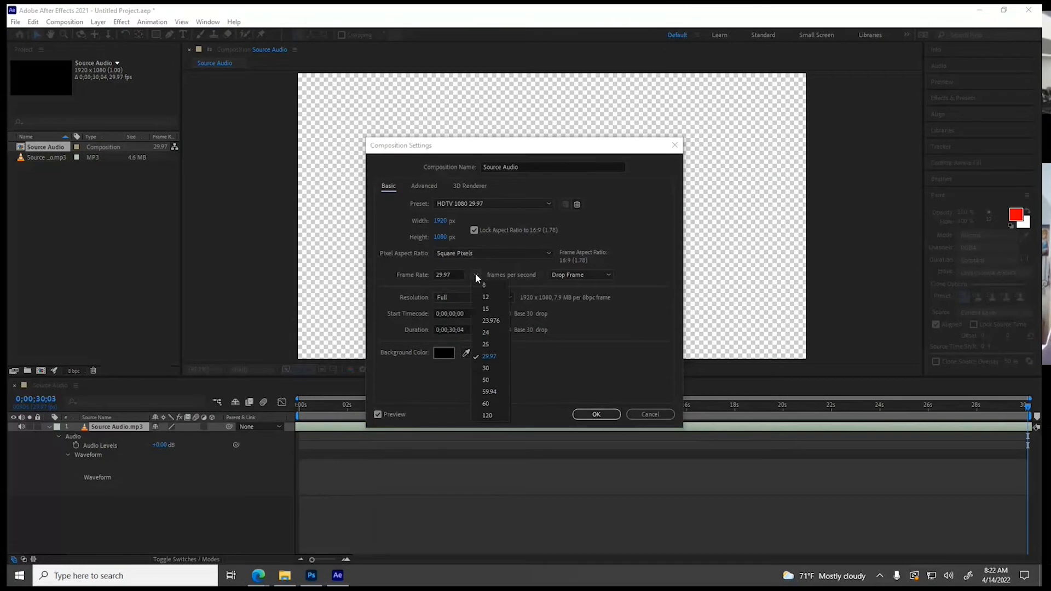
click(484, 368)
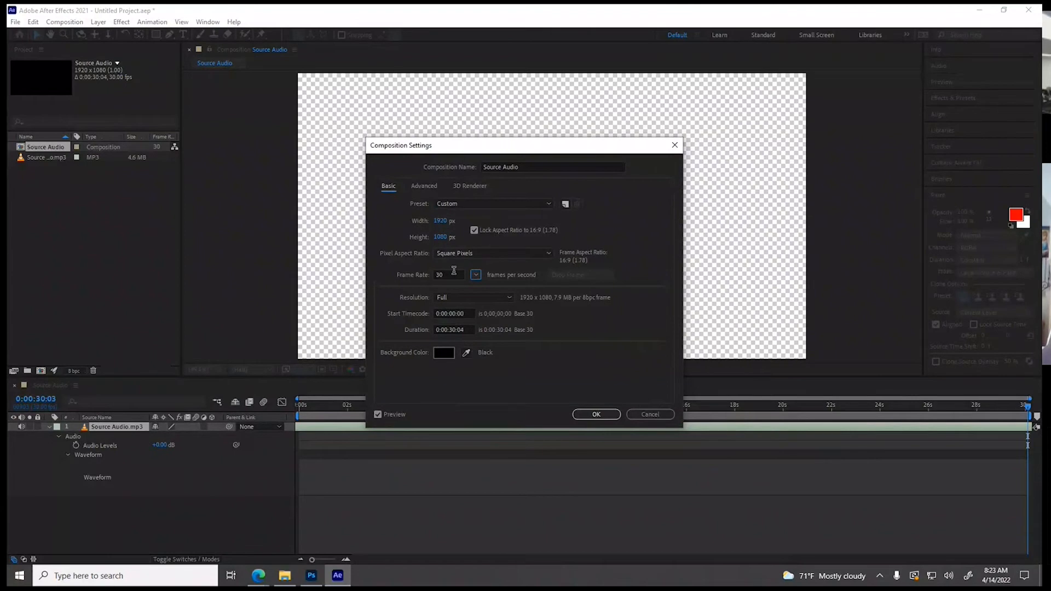
click(598, 418)
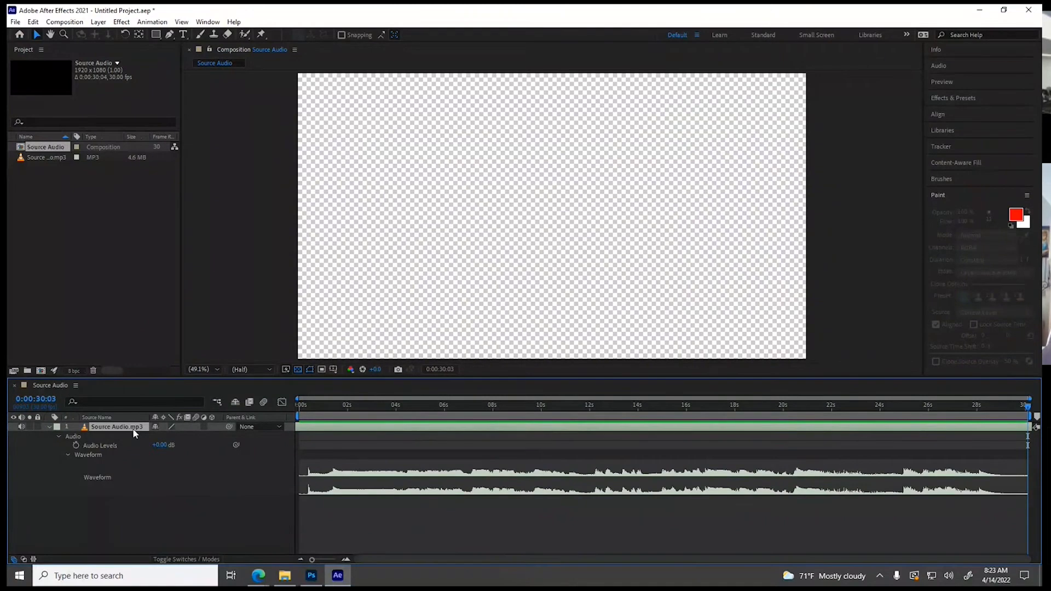
Return the current time to the composition's start and raise the Source Audio.mp3 layer's Audio Levels to +12.00 dB
drag(307, 406, 287, 404)
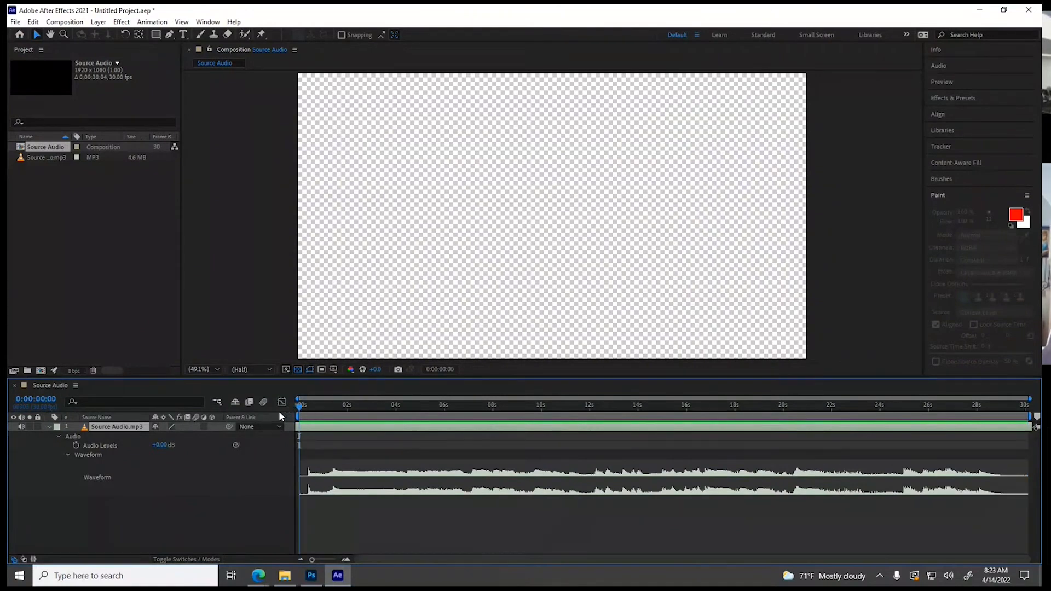
click(173, 445)
drag(173, 444, 188, 445)
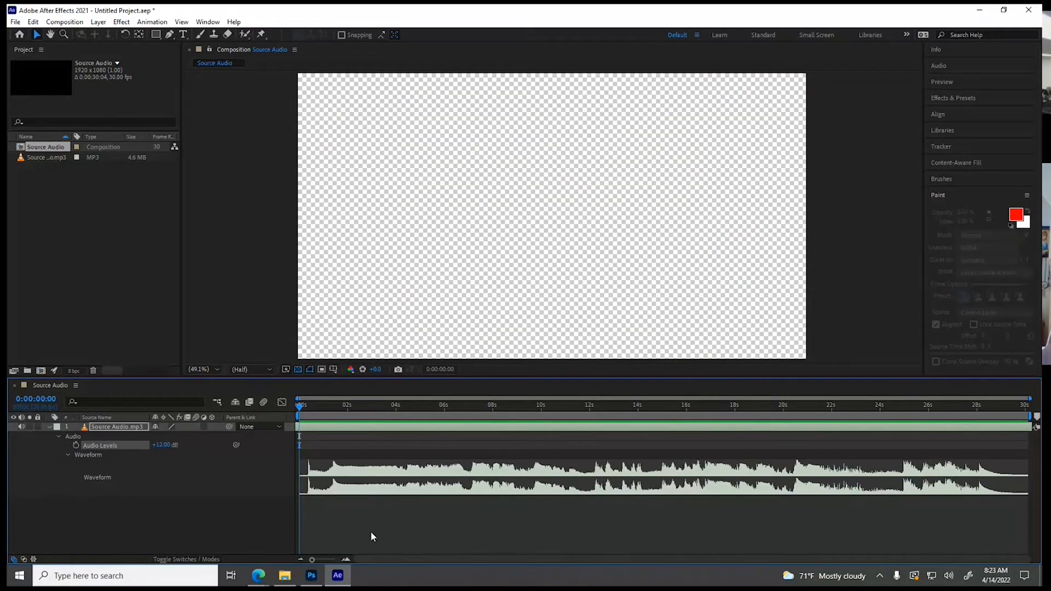
Preview the trimmed, louder audio and return the current time to 0:00:00:00
key(space)
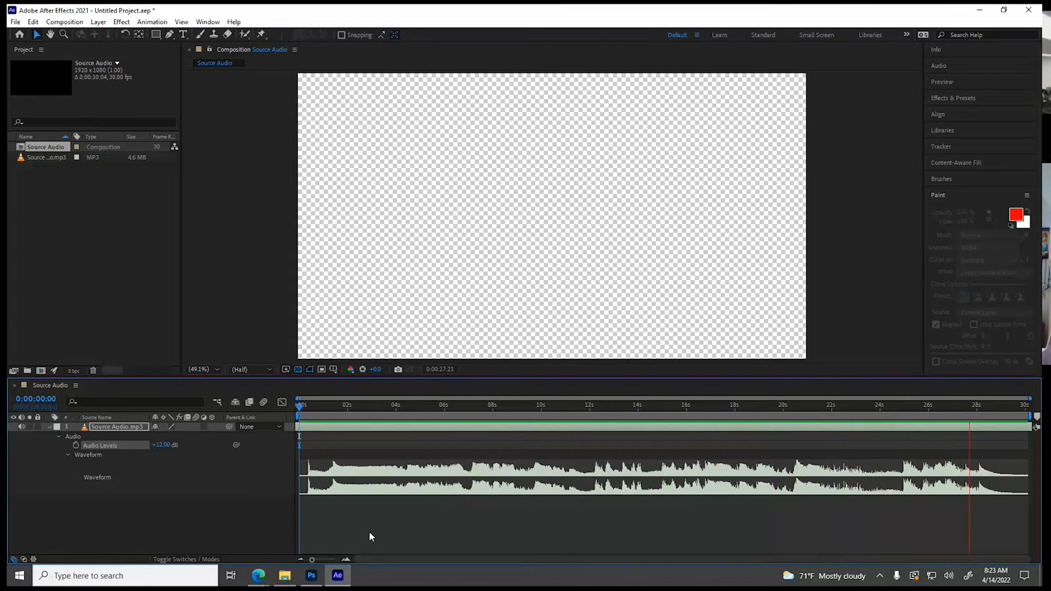
key(space)
drag(293, 405, 291, 407)
Start saving the project under a new name and browse to Desktop > Motion Graphics > Project 1 - Kinetic type > After Effects Comps
click(15, 22)
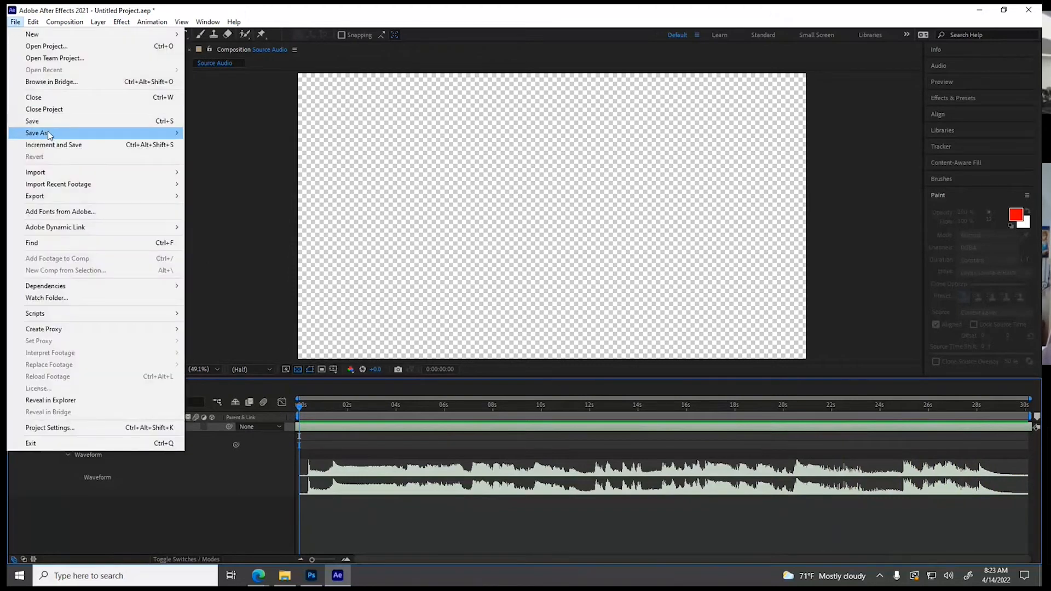
mouse_move(48, 134)
click(328, 132)
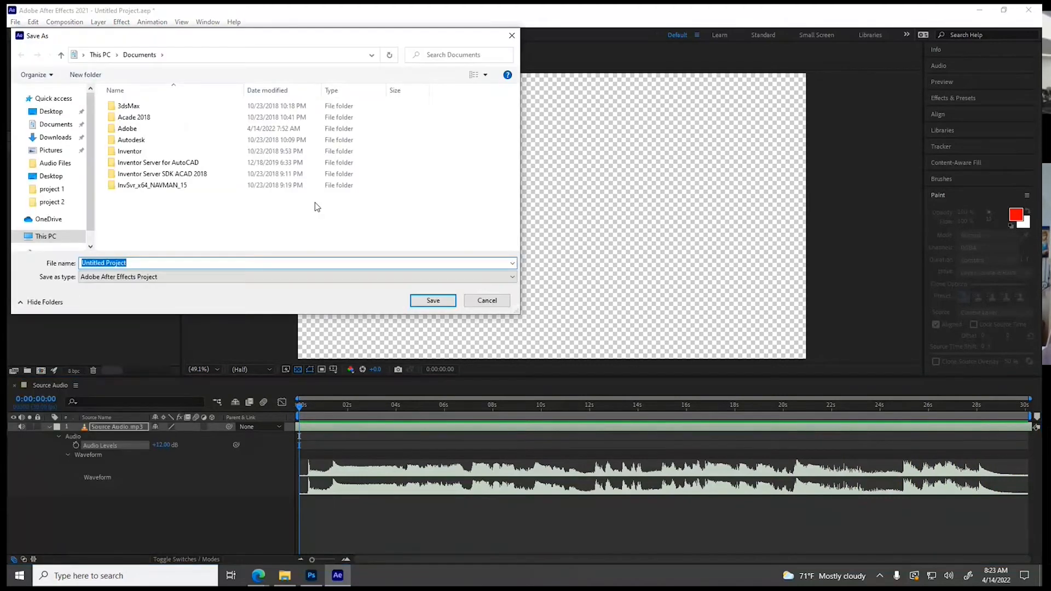
click(77, 176)
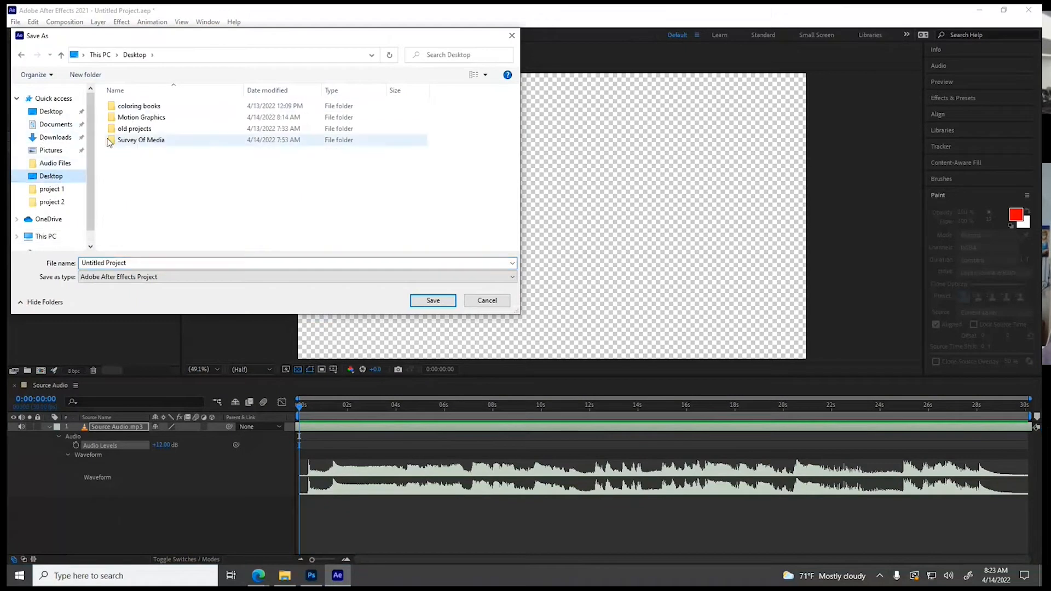
double_click(134, 117)
click(143, 109)
double_click(143, 109)
double_click(143, 109)
Name the project file Kinetic Type Comp 01 and save it
click(147, 262)
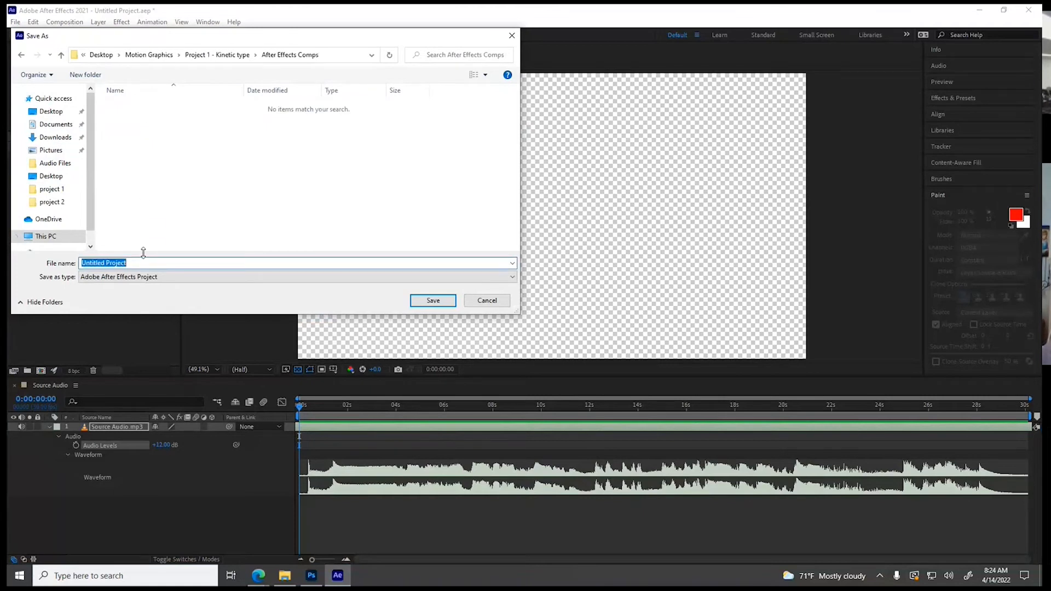
text(Kinetic type Com)
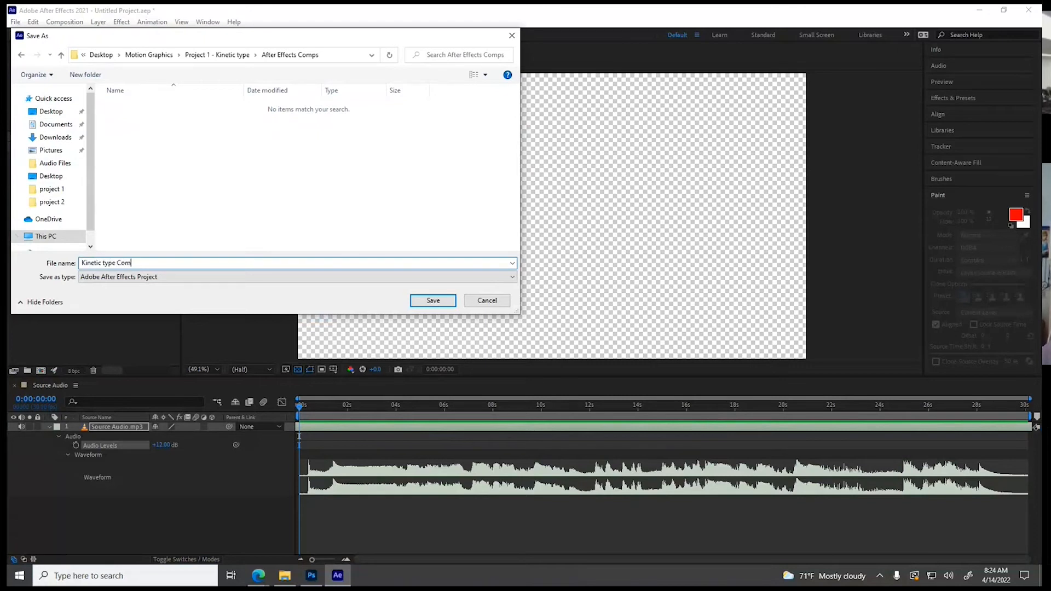
text(p 01)
click(103, 263)
text(T)
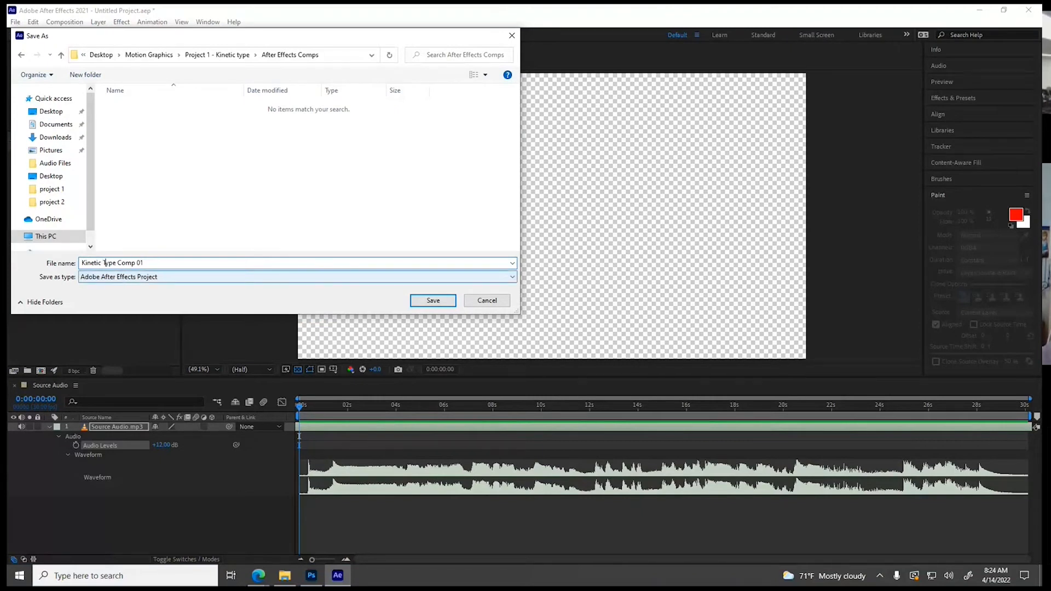
click(447, 300)
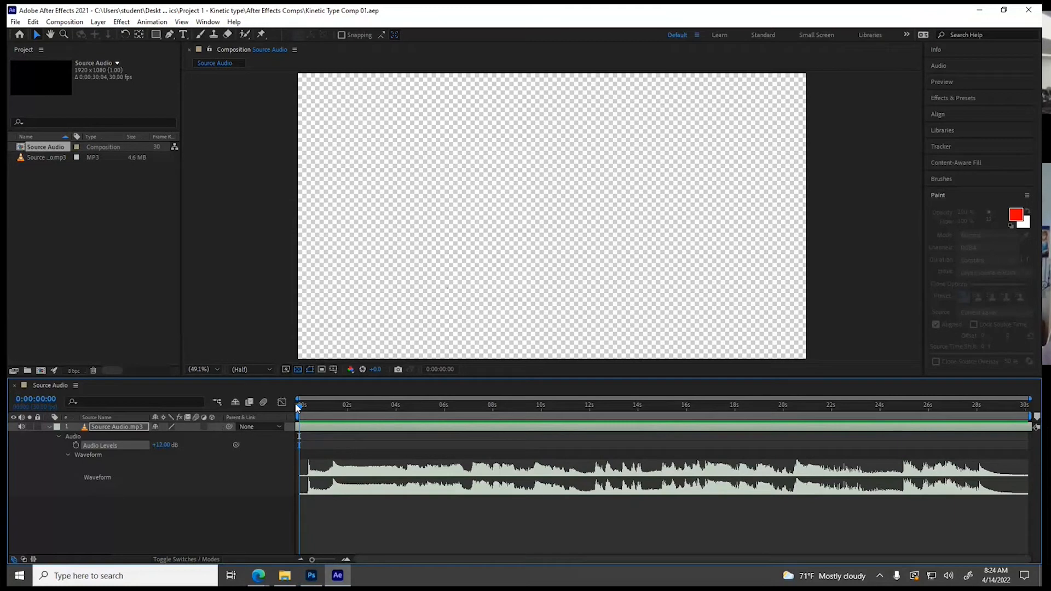
Scrub through the opening seconds of the composition and return the current time to 0:00:00:00
drag(301, 407, 458, 416)
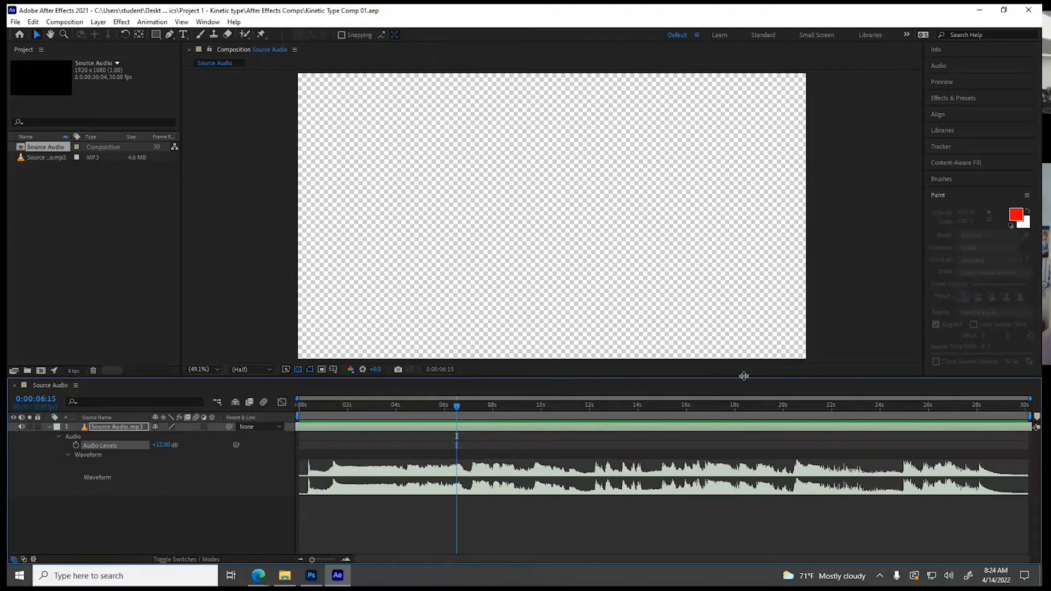
drag(458, 406, 293, 405)
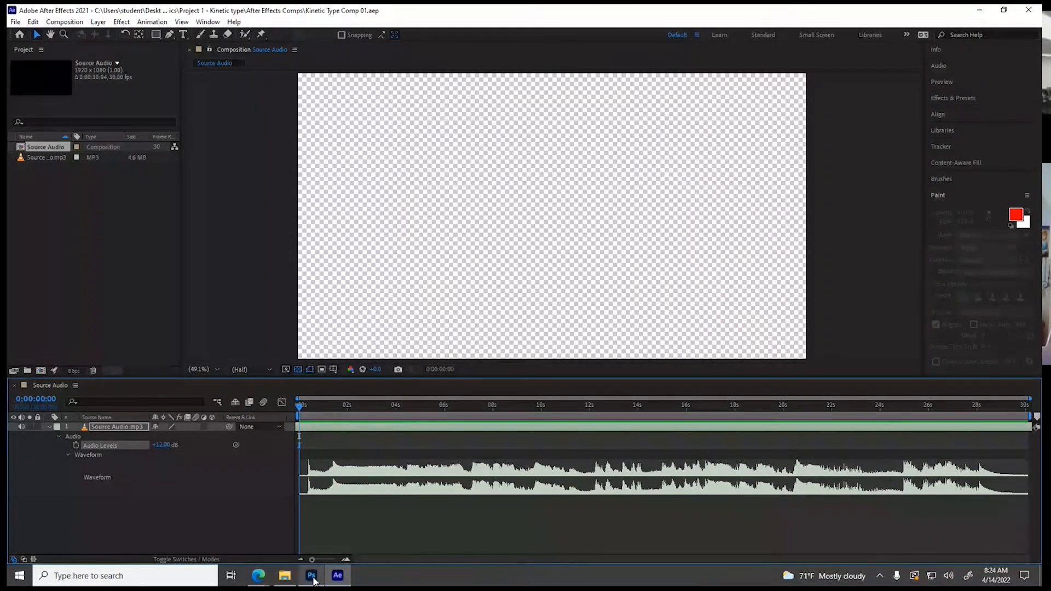
Switch to Photoshop, close the blank Untitled-1 document and dismiss the What's new window
mouse_move(313, 580)
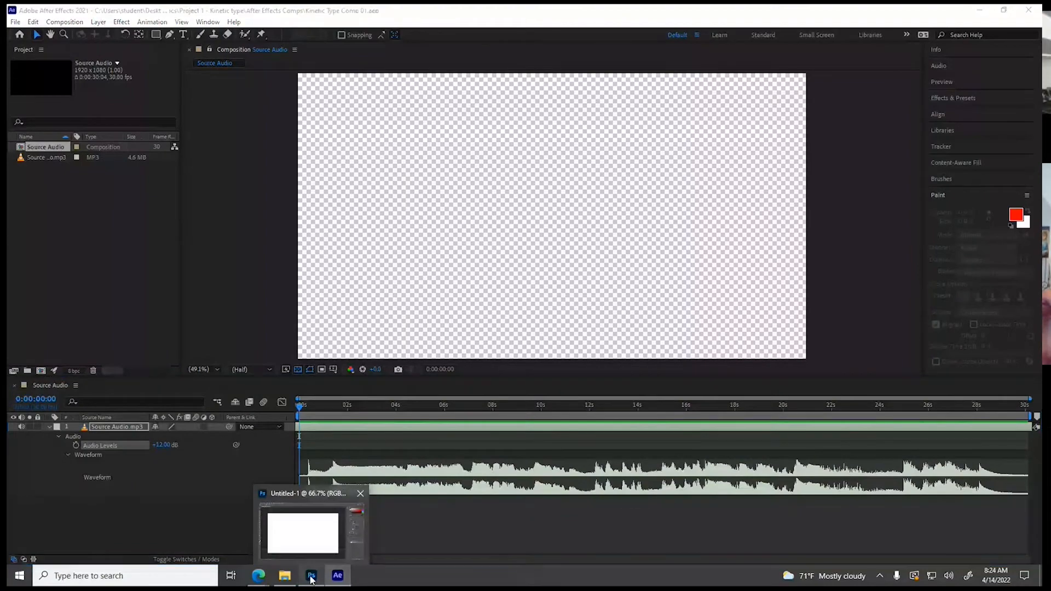
click(311, 574)
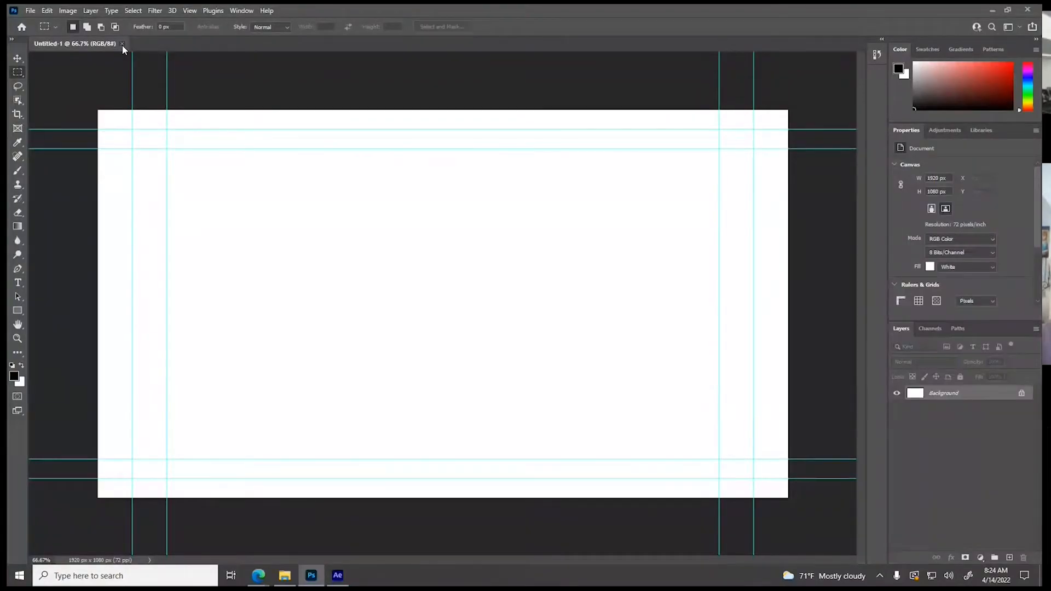
click(122, 44)
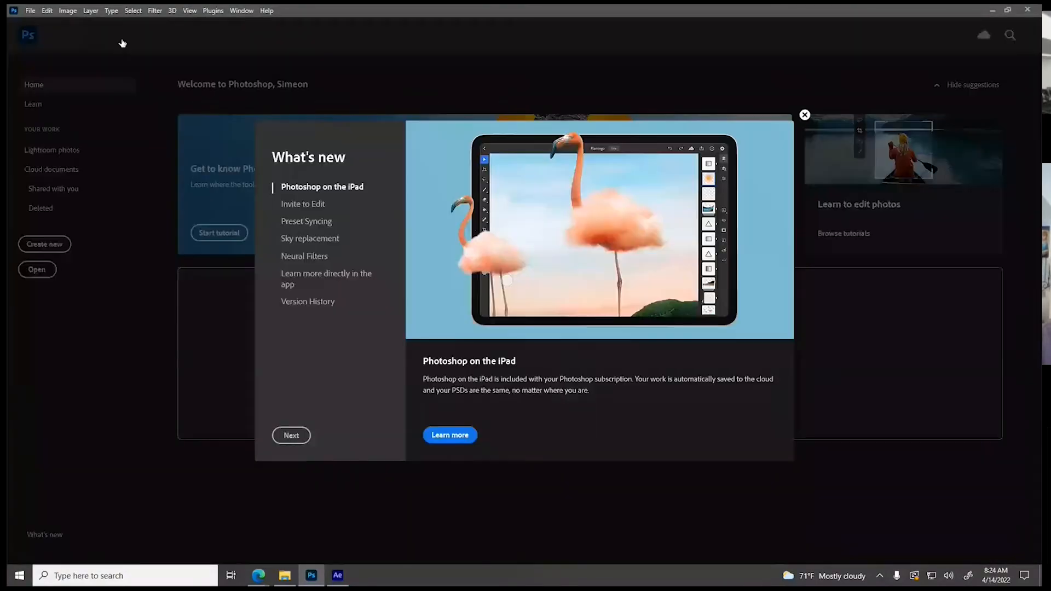
click(804, 115)
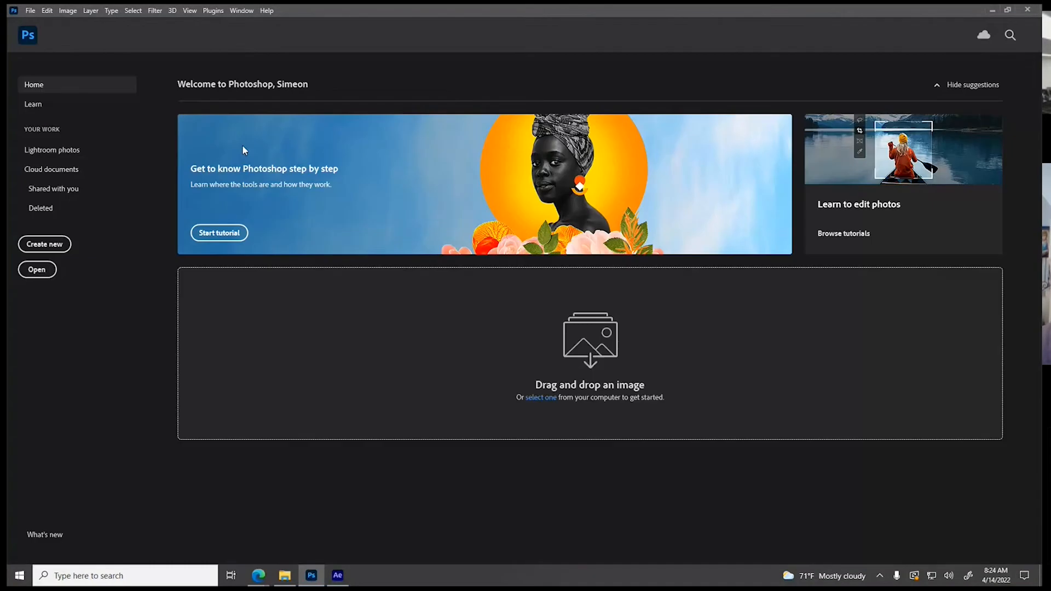
Start a new Film & Video document with the HDTV 1080p preset and set its background contents to Black
click(46, 243)
click(522, 111)
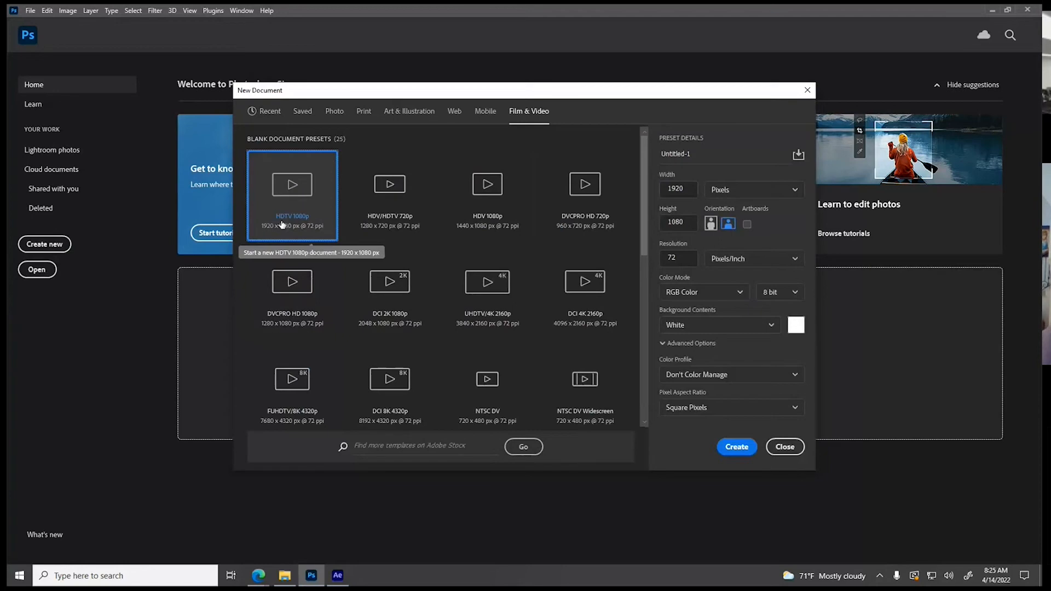
click(705, 329)
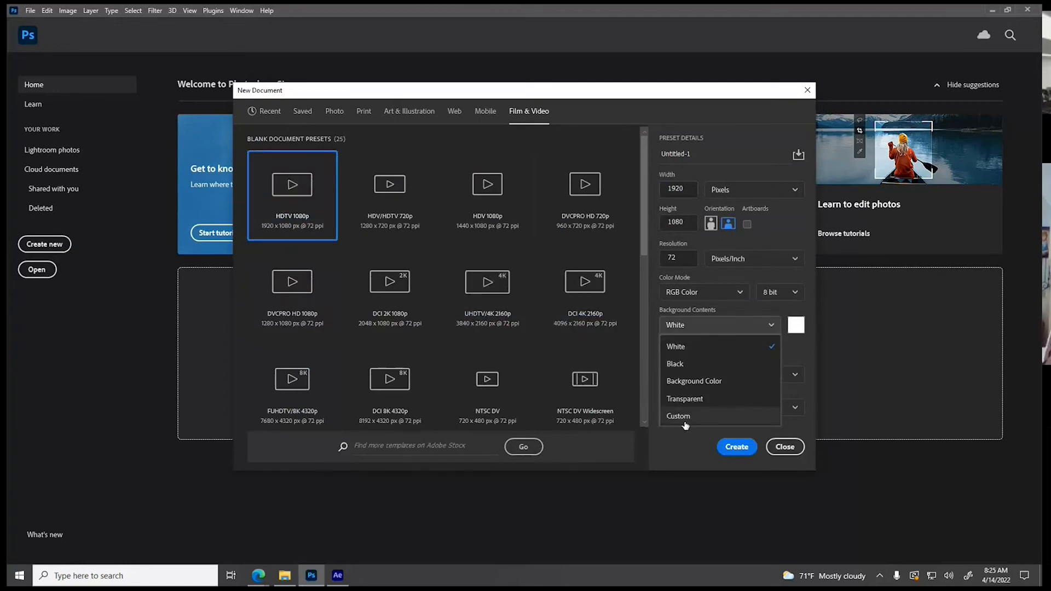
click(677, 364)
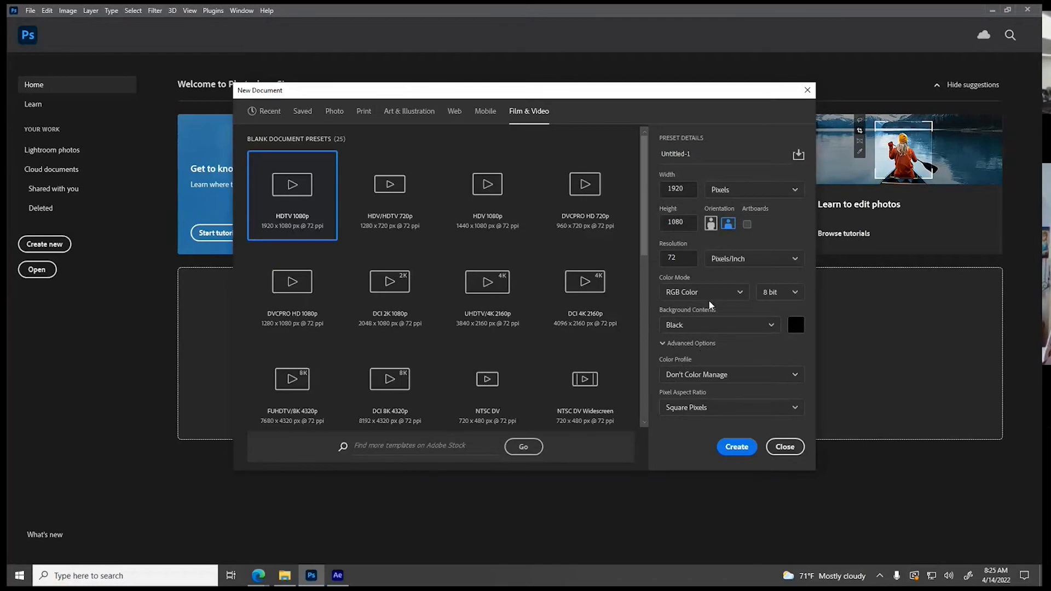
Name the new document part 01 and create it
click(687, 151)
text(PHrase 01)
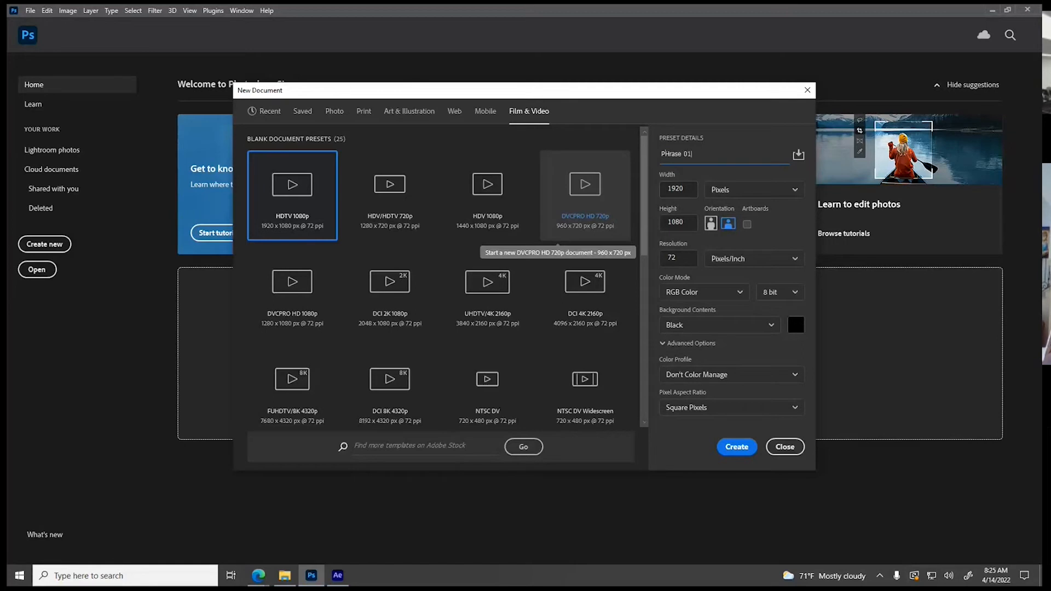
key(ctrl+a)
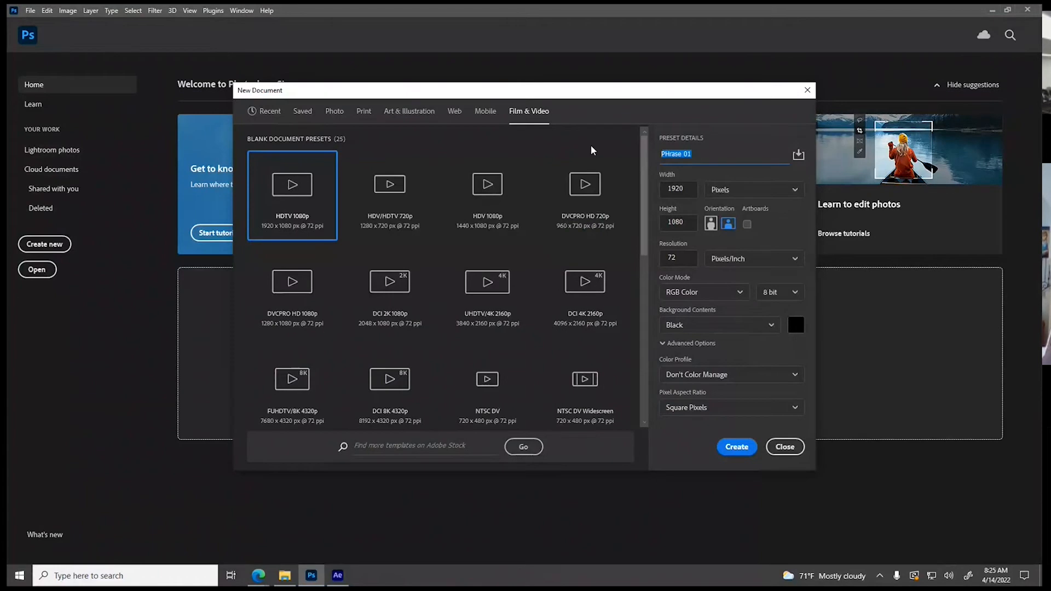
text(part 01)
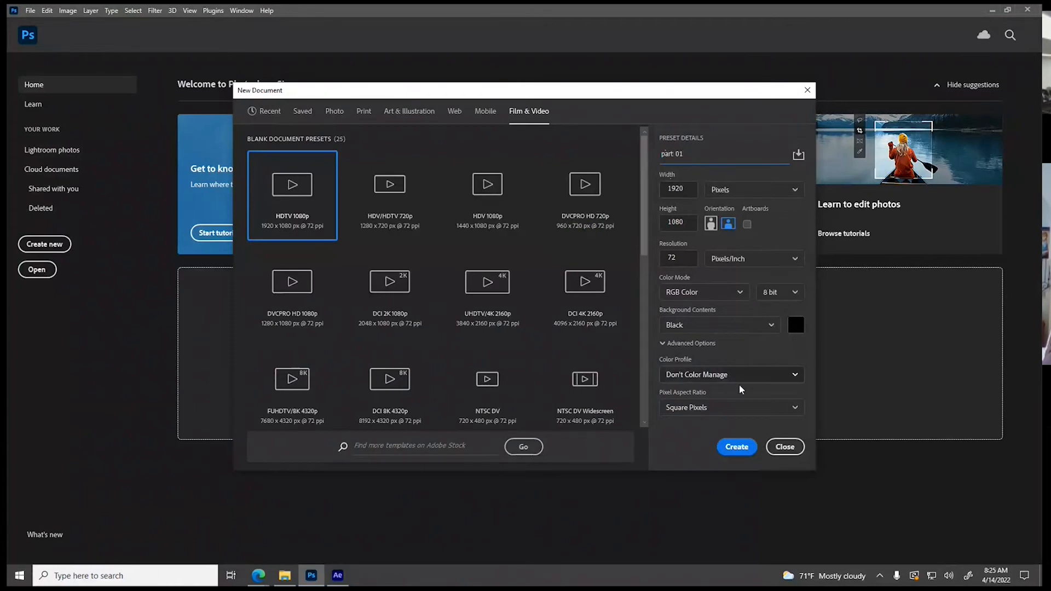
click(736, 449)
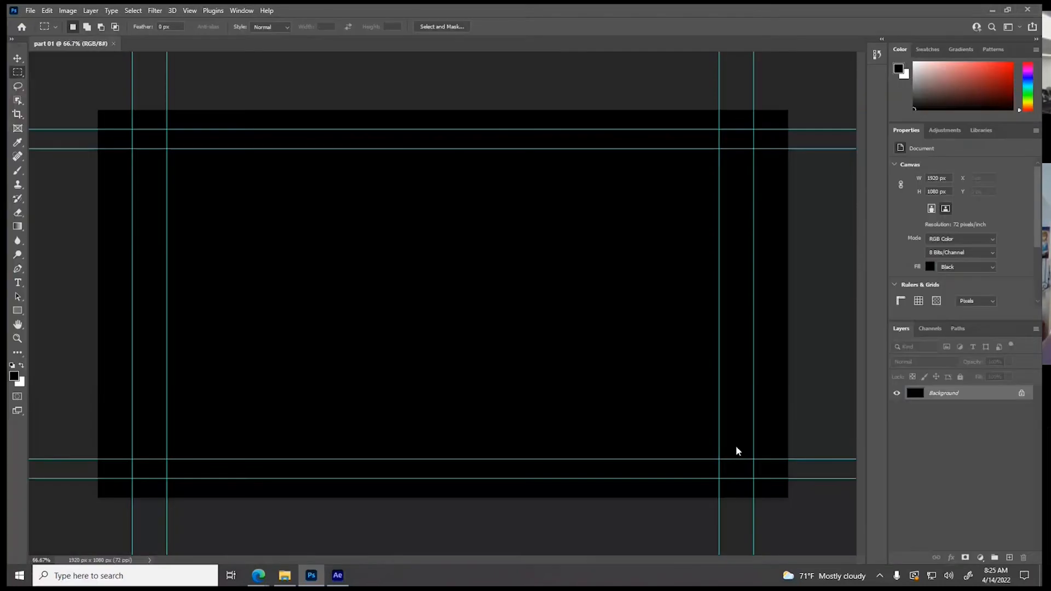
Add a new empty layer above the black Background layer and toggle the Background layer's visibility
key(v)
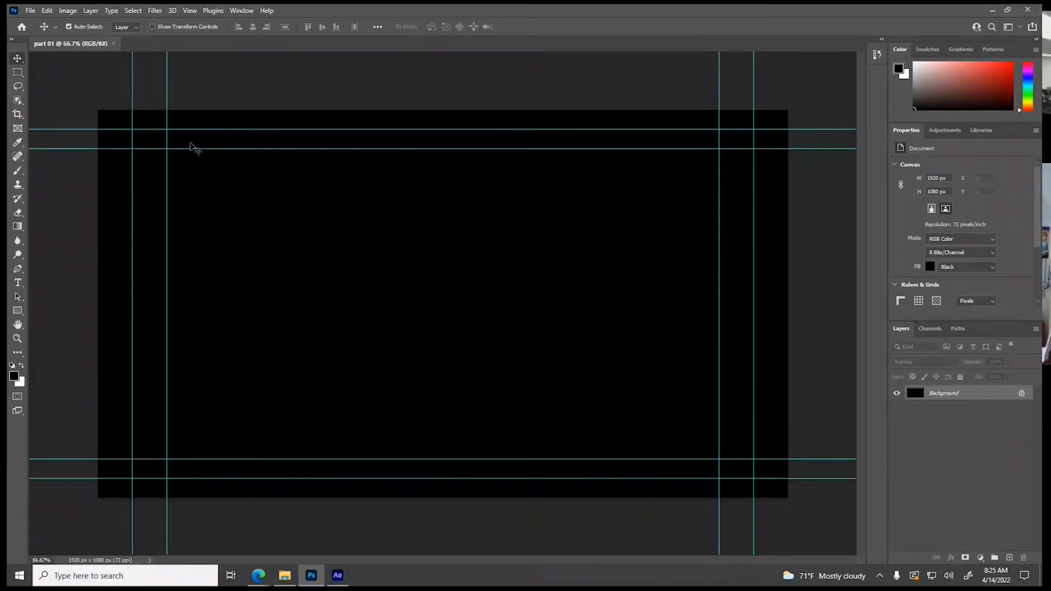
click(1009, 559)
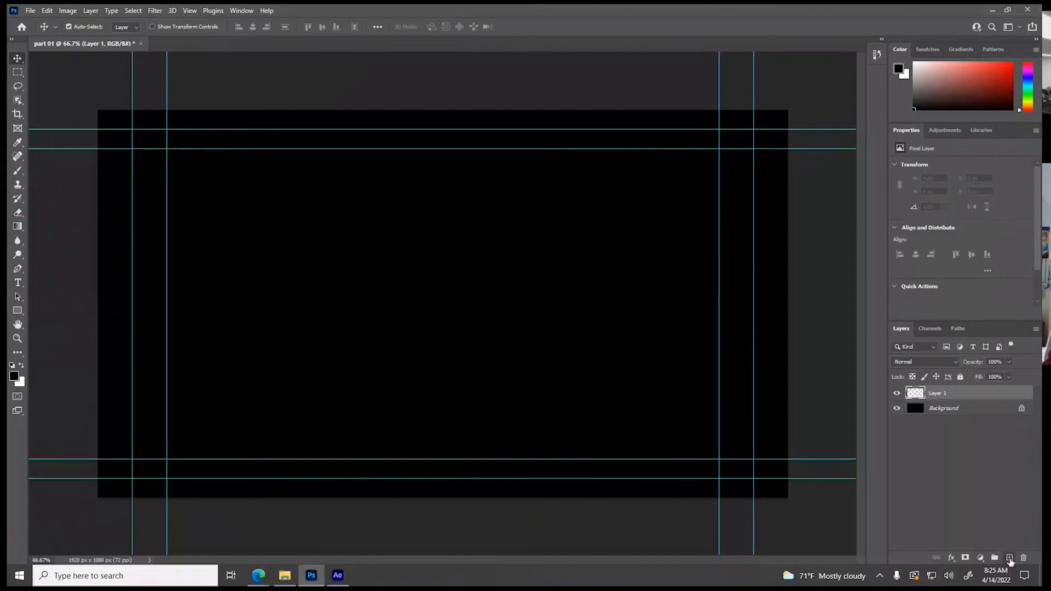
click(896, 409)
click(896, 410)
click(897, 409)
click(897, 410)
Switch to After Effects, preview the start of the audio and place the current time at 0:00:01:11 on the waveform's rise
click(337, 575)
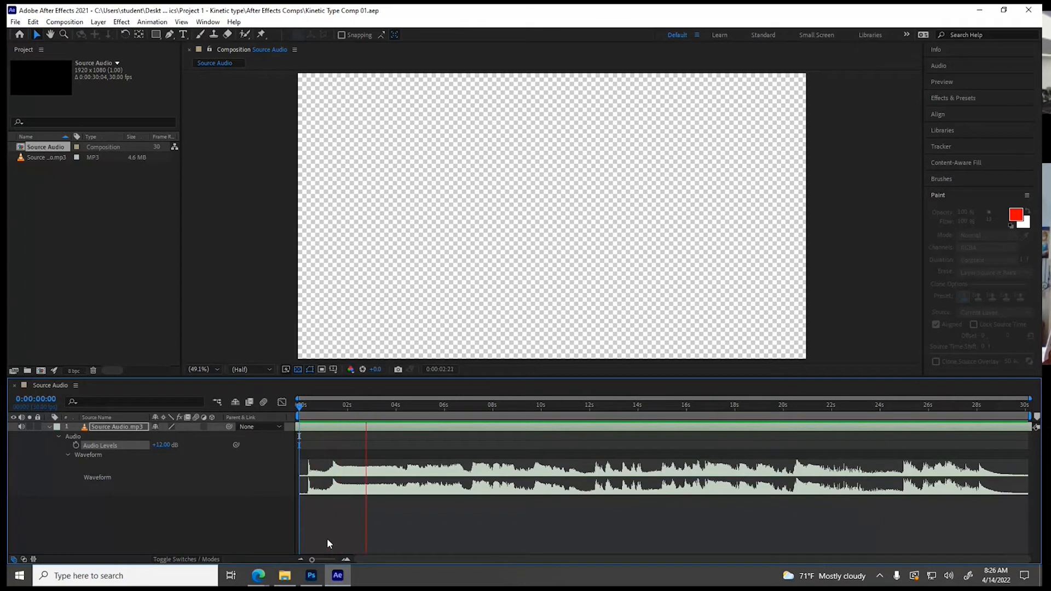
key(space)
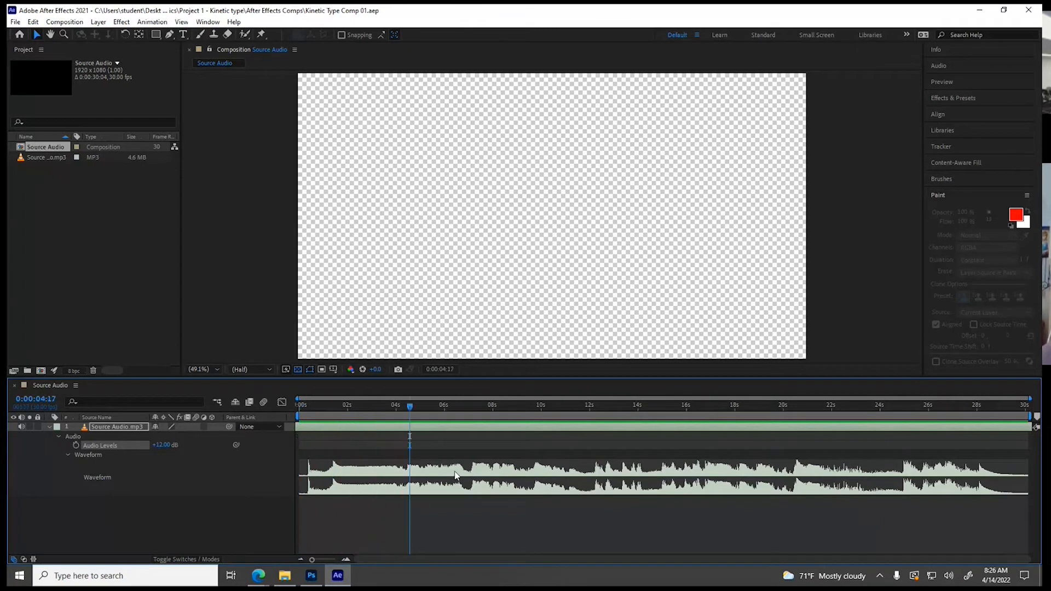
click(333, 403)
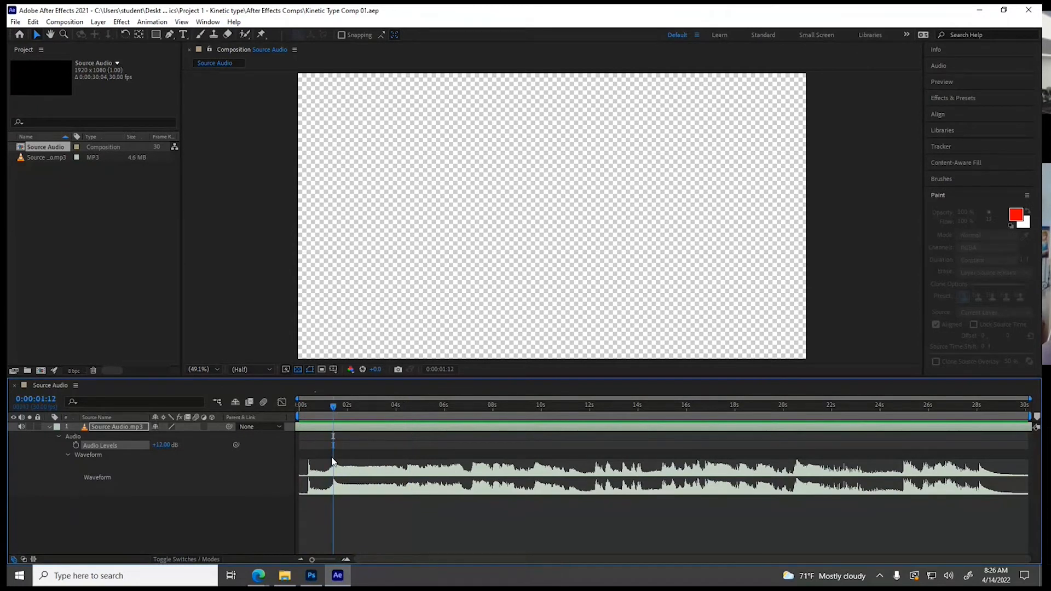
drag(335, 405, 320, 406)
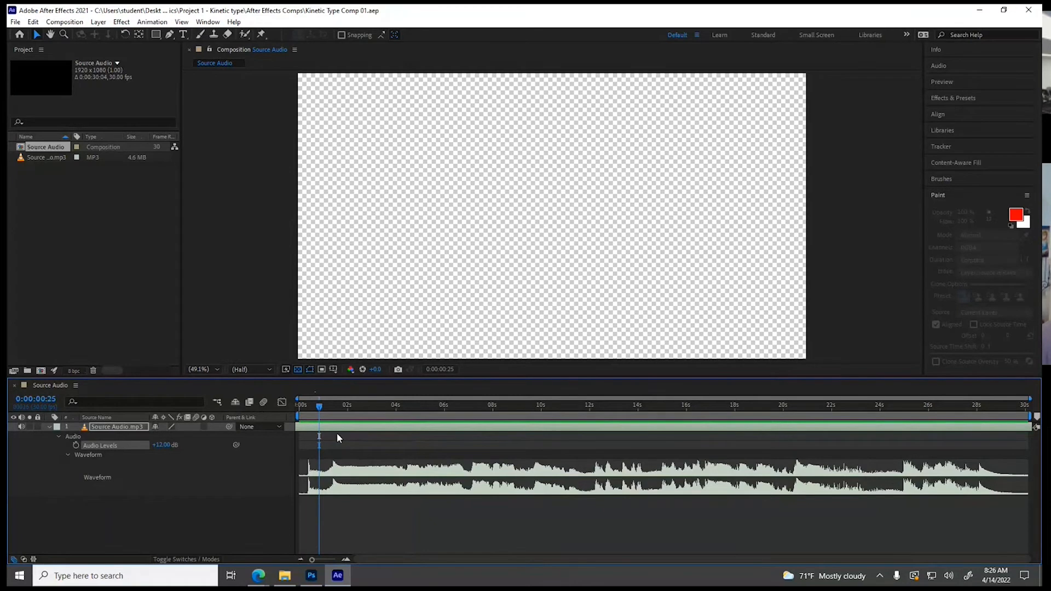
drag(319, 406, 332, 407)
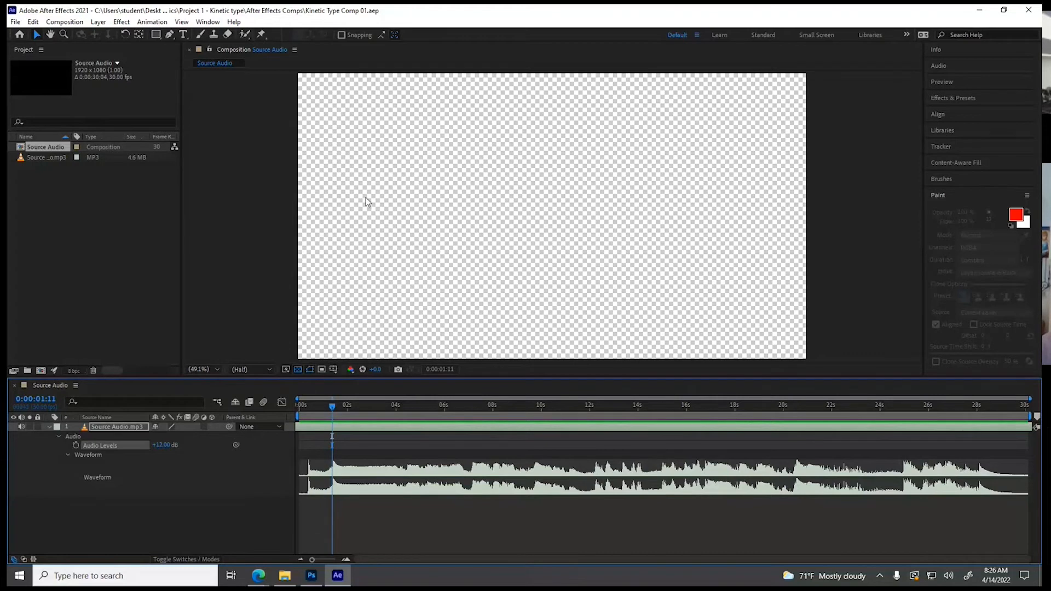
click(311, 575)
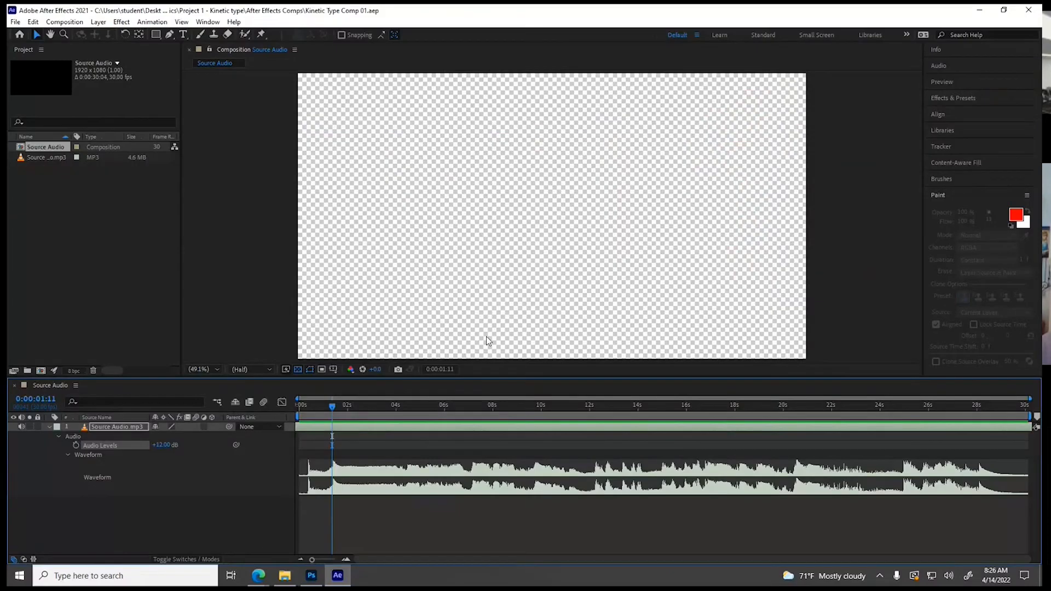
click(338, 575)
Turn off the transparency grid, activate the Type tool and display the title/action safe guides in the composition view
click(297, 369)
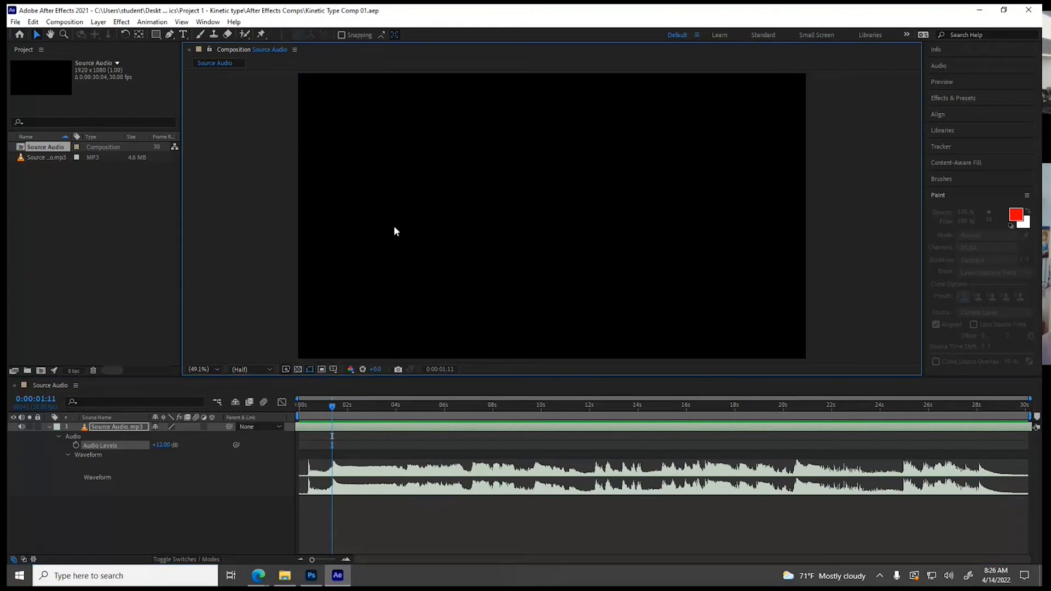
click(184, 35)
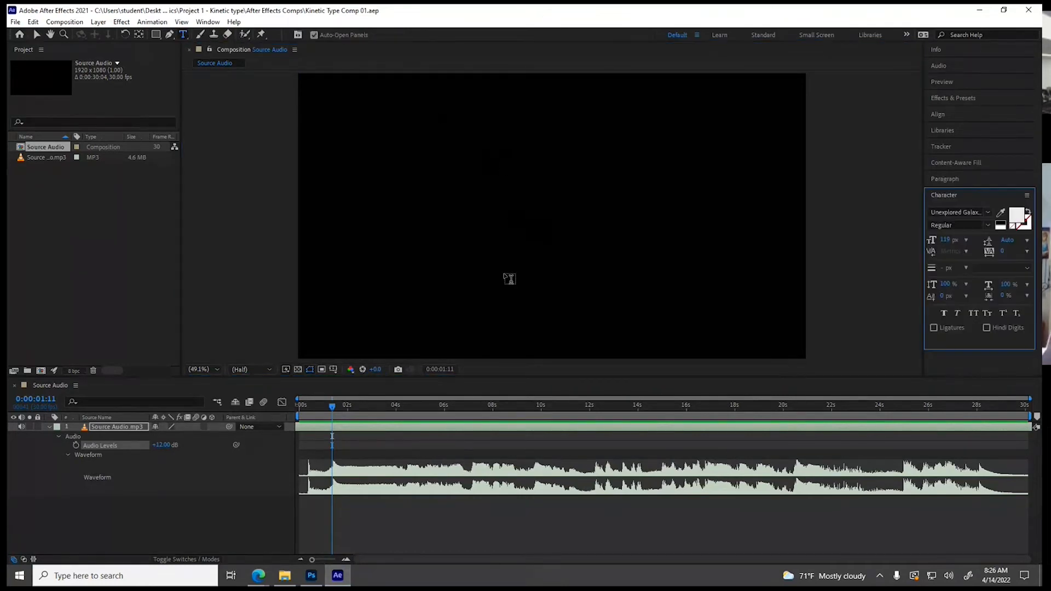
click(333, 370)
click(345, 382)
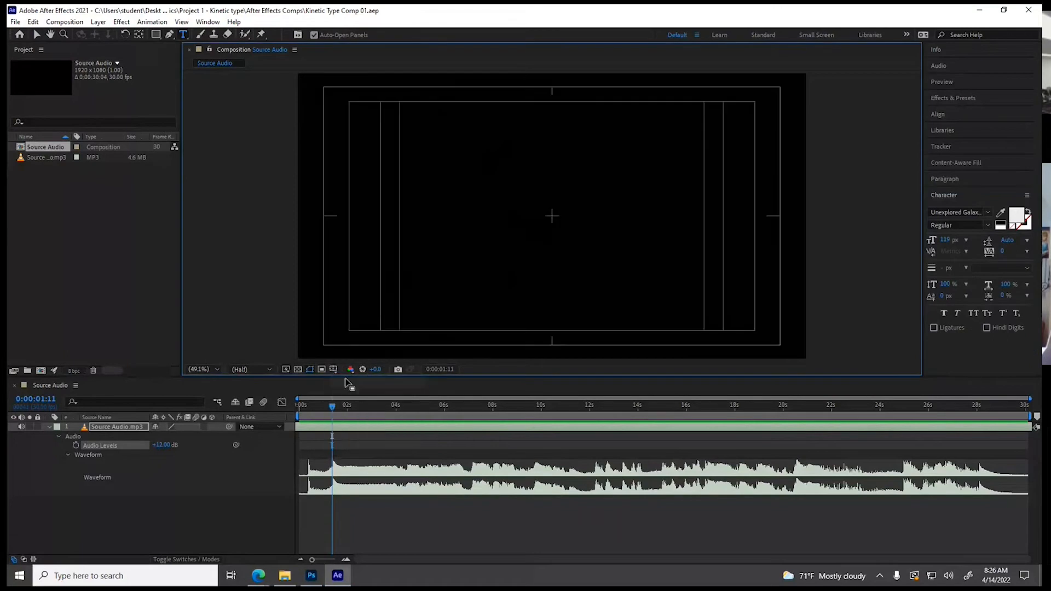
Add a text layer reading "Raaaaahhhhhh" just above the composition's center
click(547, 189)
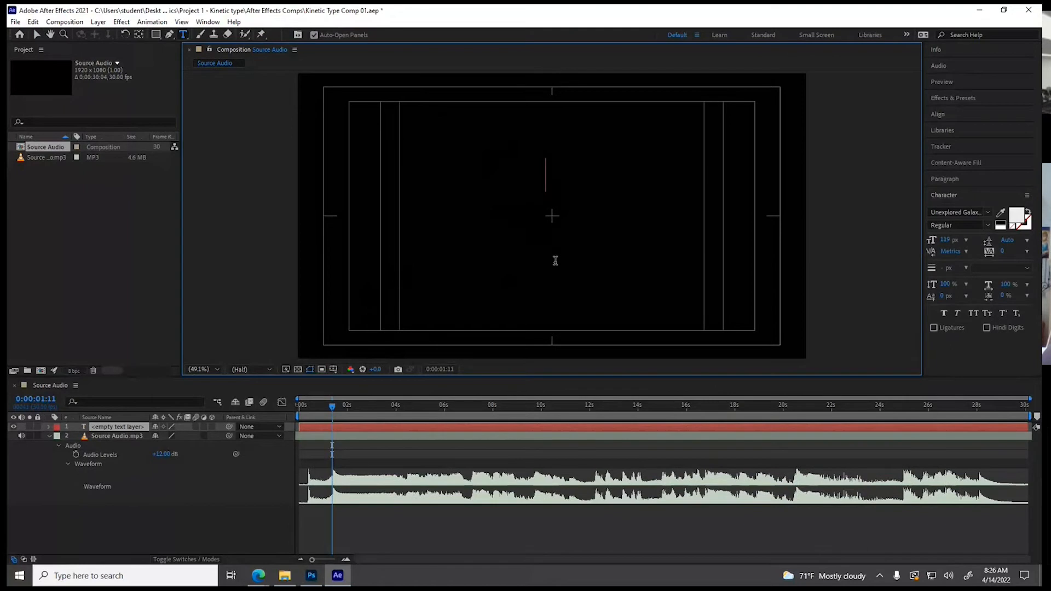
text(R)
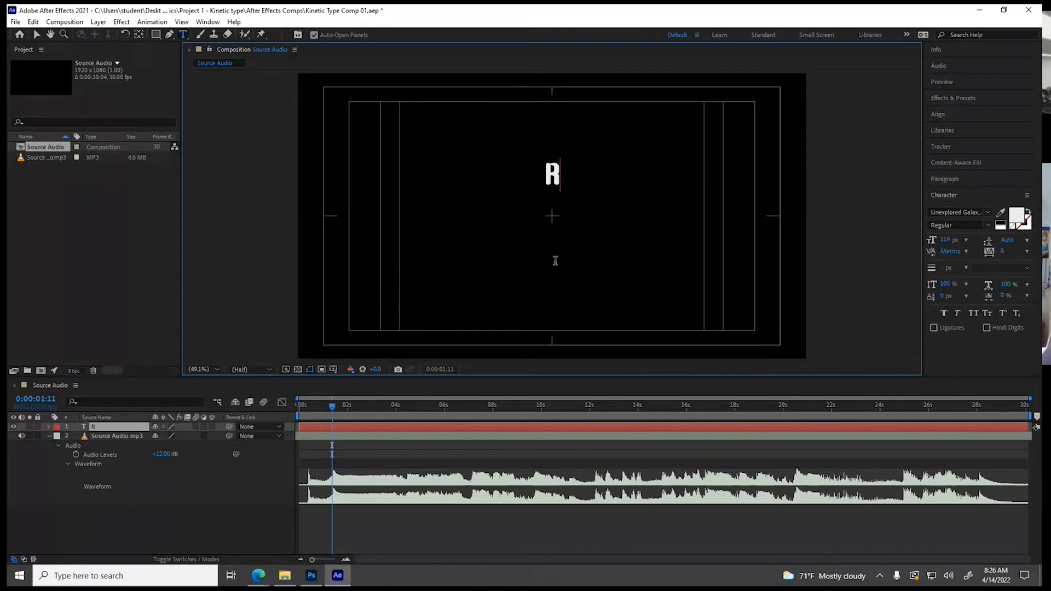
text(A)
key(BackSpace)
text(aaaaa)
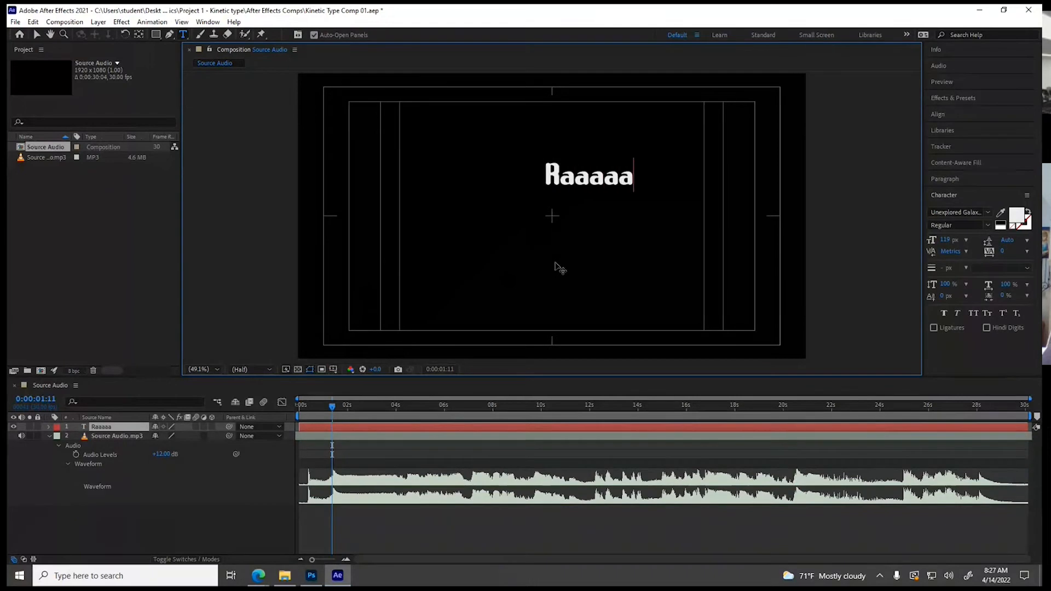
text(hhhhhhhrrrrr!)
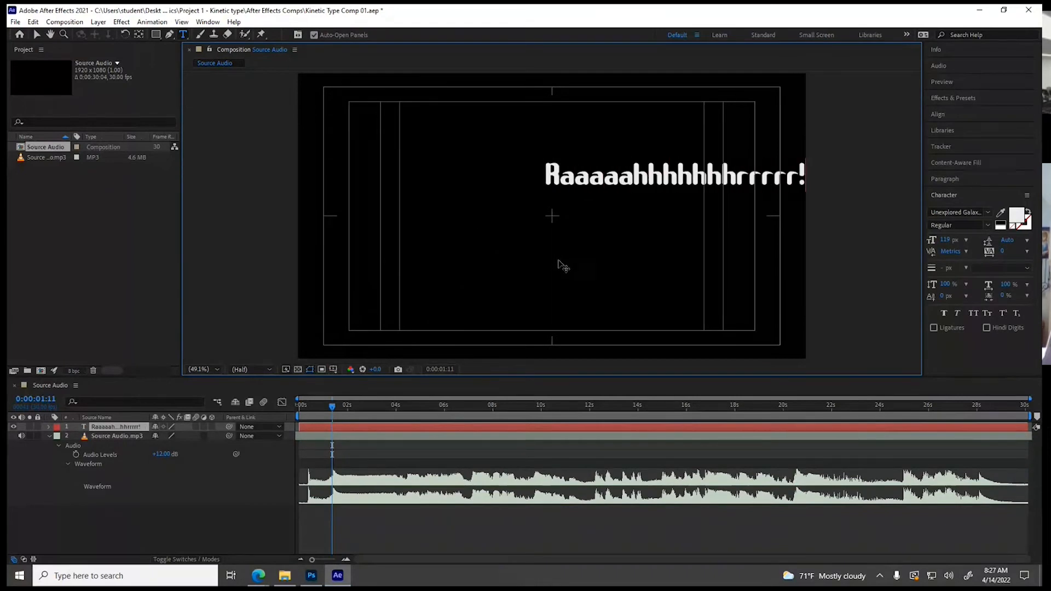
Complete the text as "Raaaaahhhhhhhrrrrr!" and move it to the middle of the composition
click(36, 34)
drag(655, 174, 527, 212)
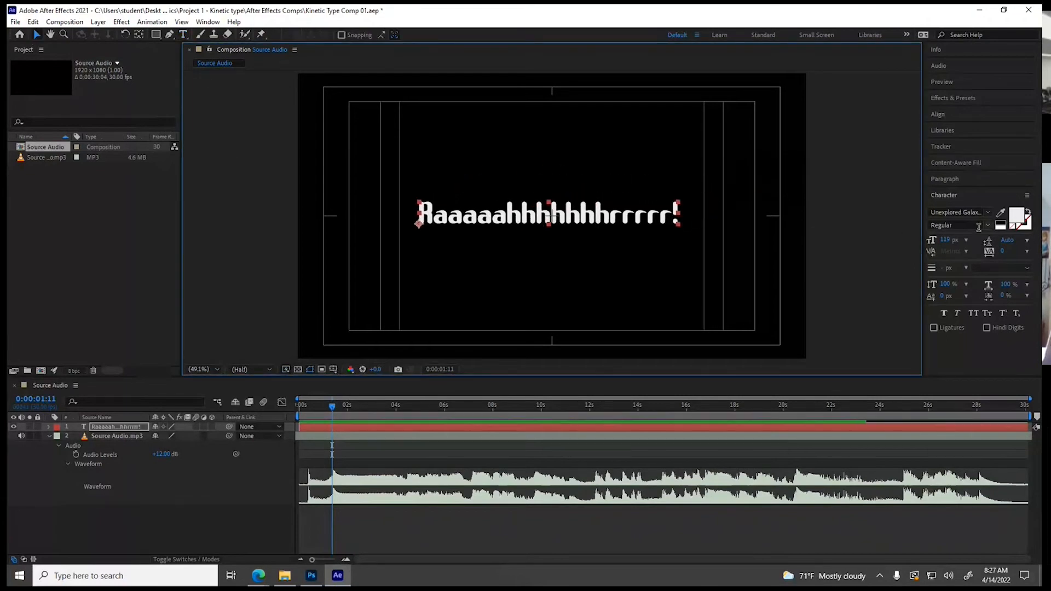
Center-align the text's paragraph and reposition the text on the composition's center mark
click(934, 178)
click(947, 194)
drag(497, 221, 614, 224)
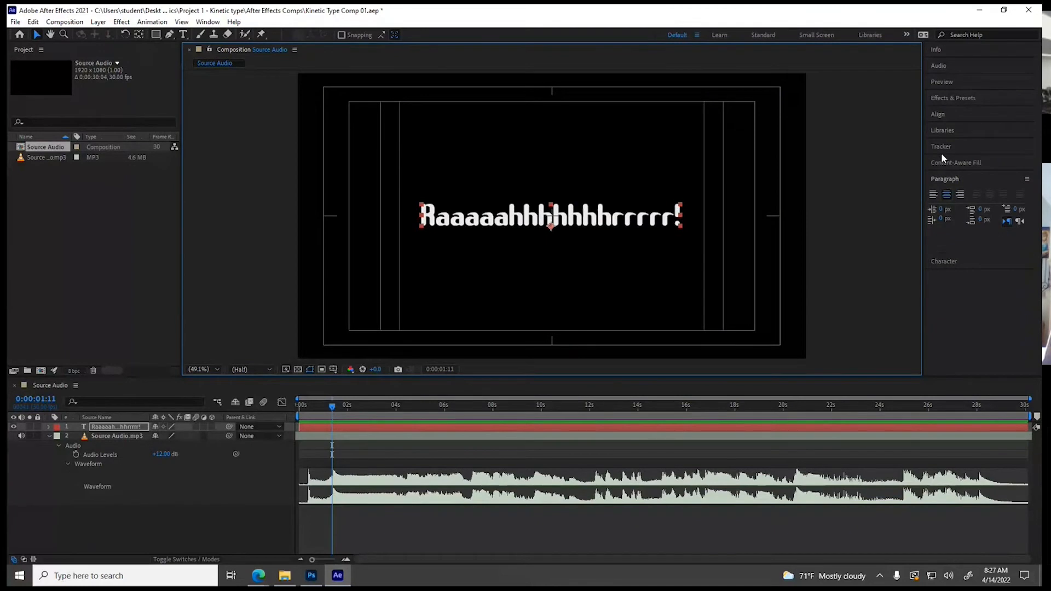
Change the text's font to Vertigo Upright 2 BRK and reduce its size to 91 px
click(939, 261)
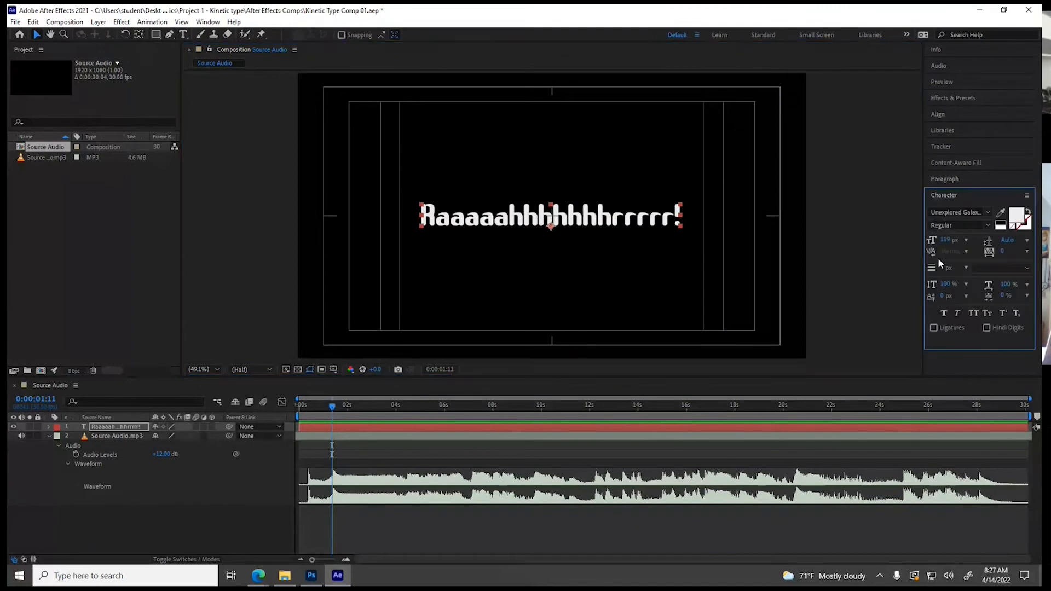
click(960, 216)
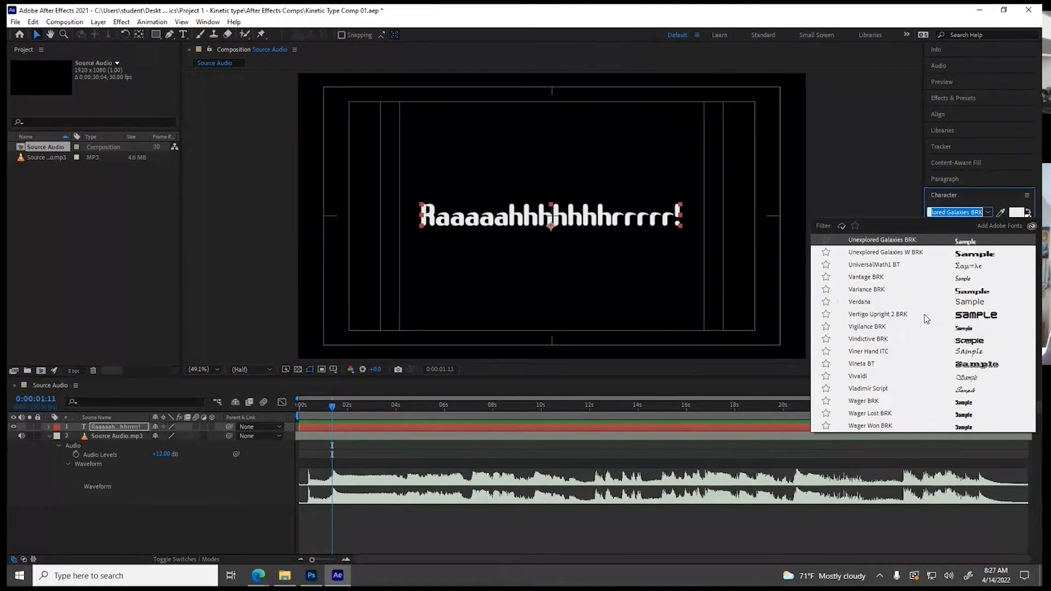
click(872, 314)
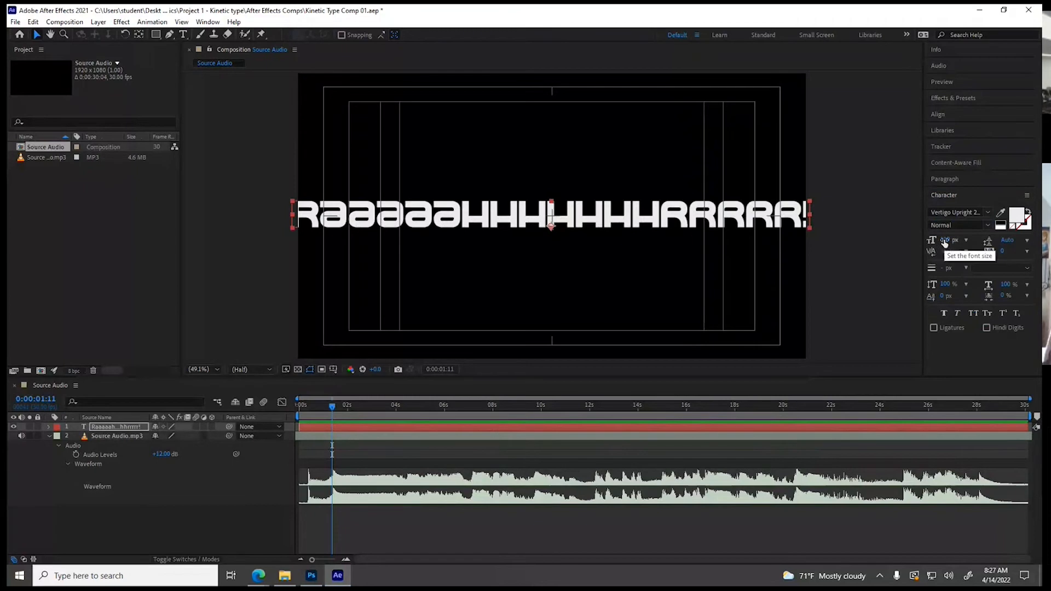
drag(944, 241, 928, 241)
Recenter the text within the safe guides and stretch it vertically to 310% scale, keeping its width at 100%
drag(551, 206, 555, 208)
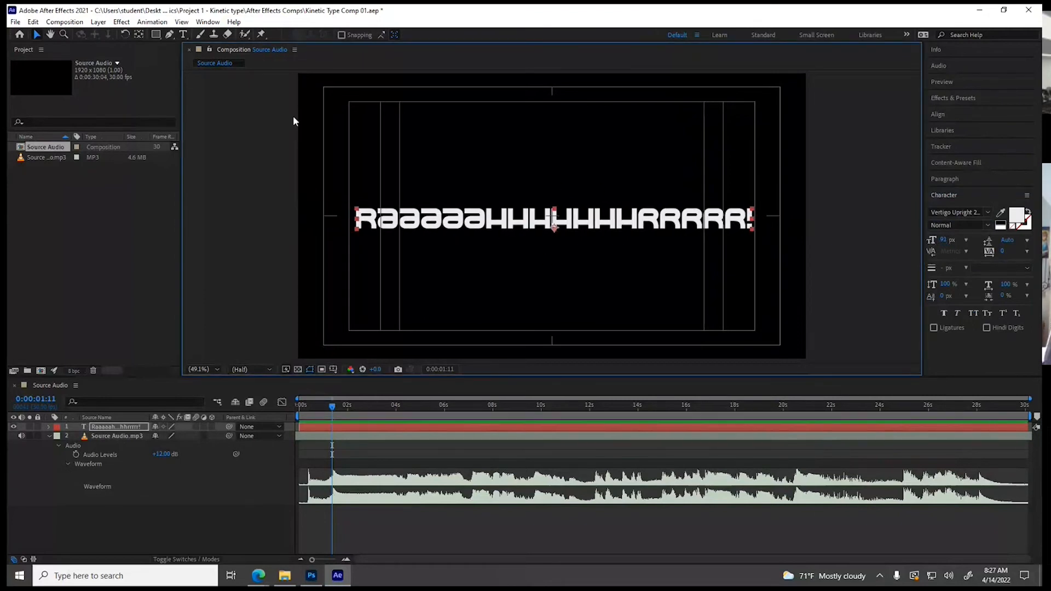
mouse_move(556, 213)
mouse_down()
mouse_move(556, 182)
mouse_move(558, 229)
mouse_up()
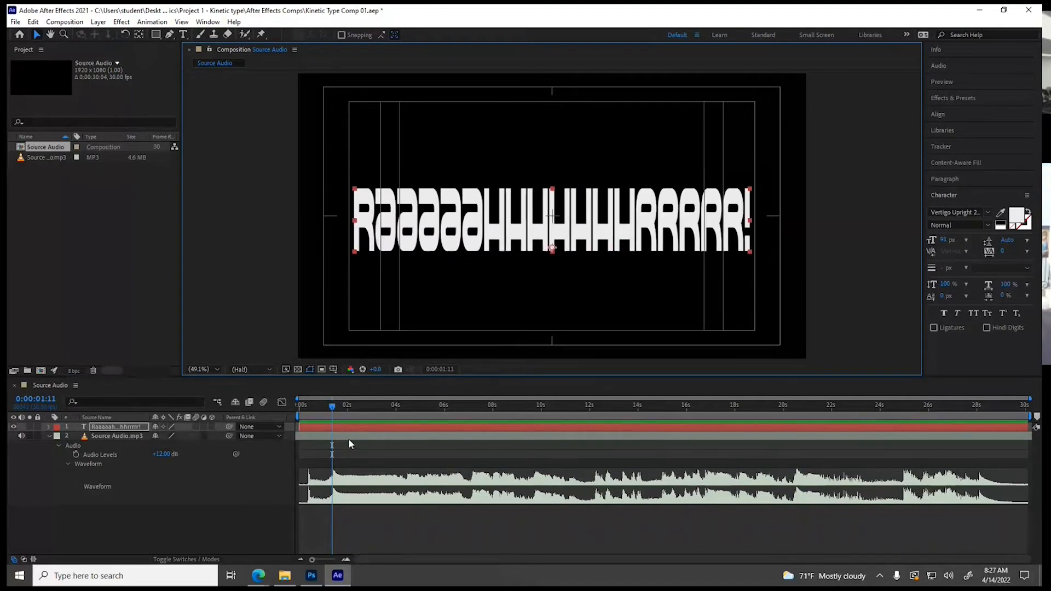
Trim the text layer to start at 0:00:01:11 and end at about 5 seconds, keeping the current time at its start
click(313, 426)
drag(313, 426, 347, 427)
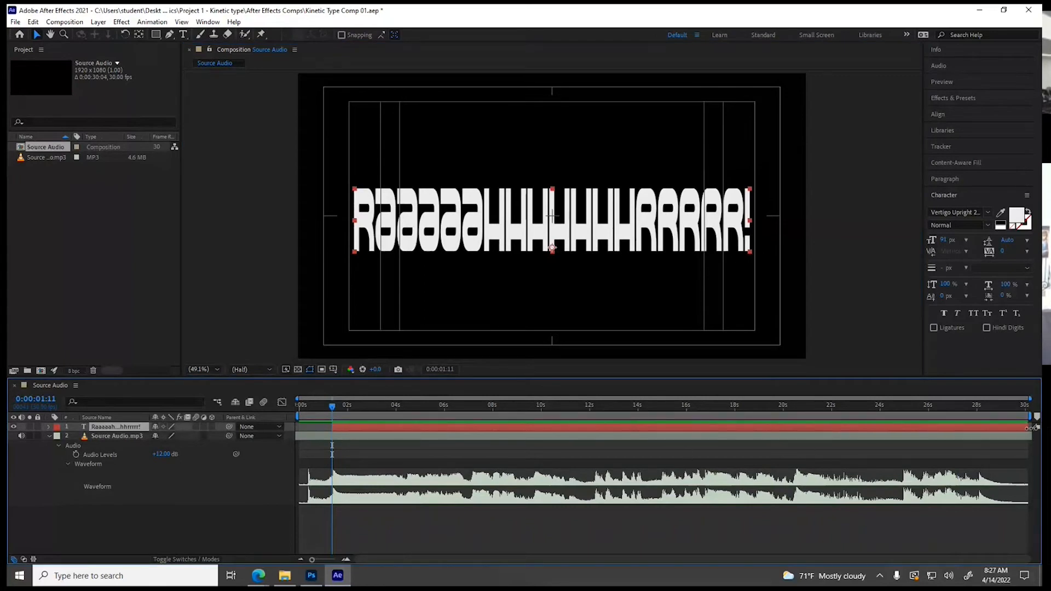
drag(1029, 426, 416, 421)
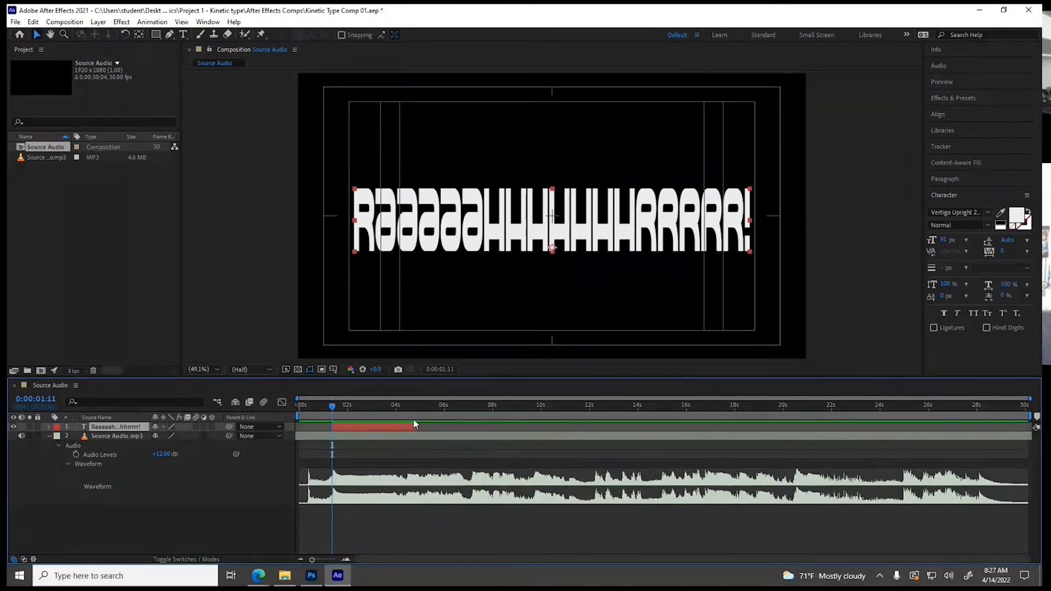
mouse_move(341, 405)
mouse_down()
mouse_move(406, 419)
mouse_move(333, 419)
mouse_up()
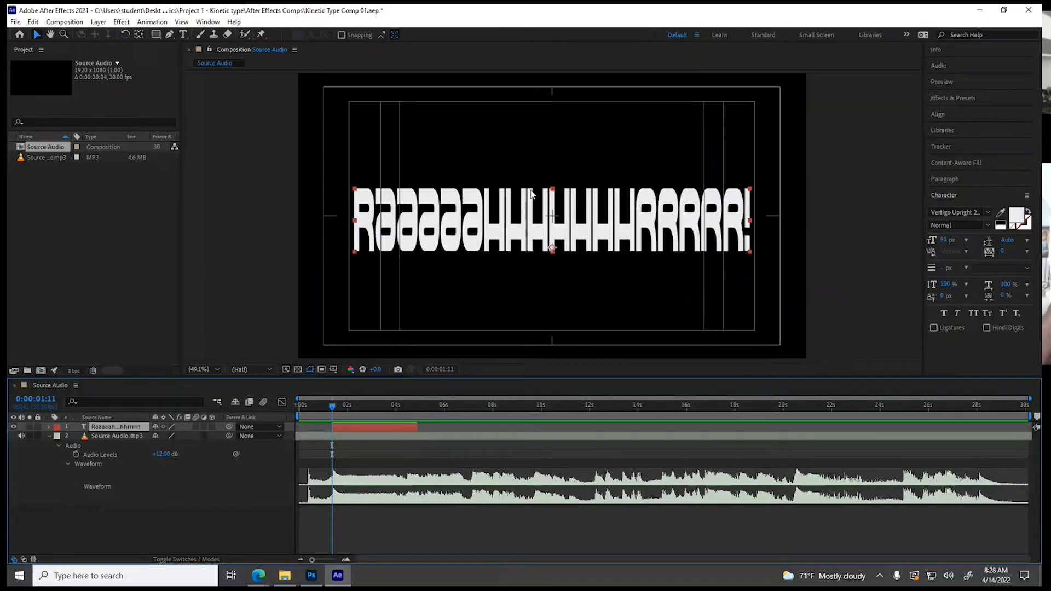
Expand the text layer to show its Transform properties in the timeline
click(49, 437)
click(49, 437)
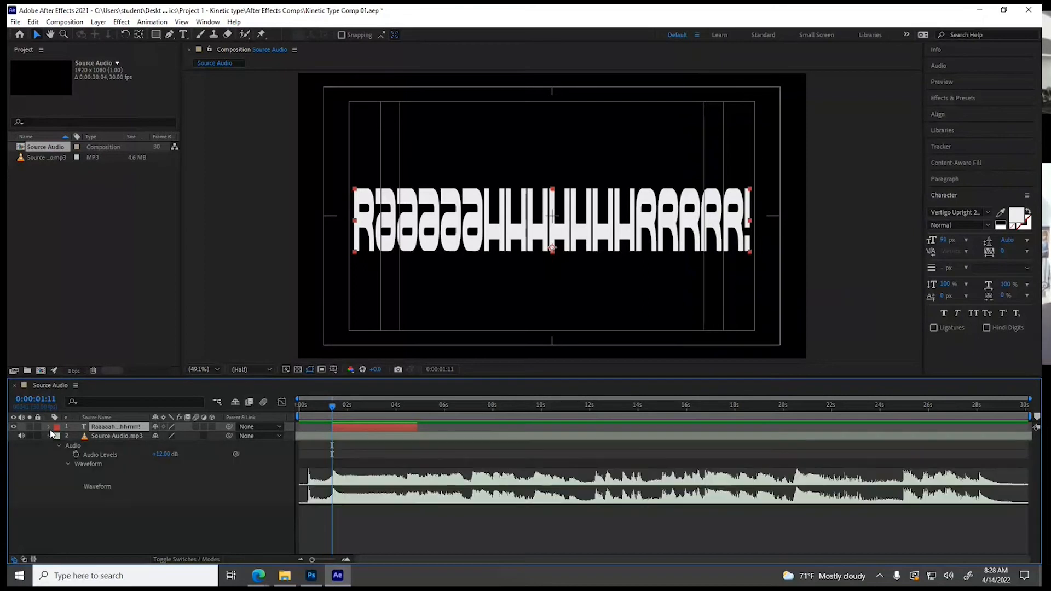
click(50, 426)
click(59, 446)
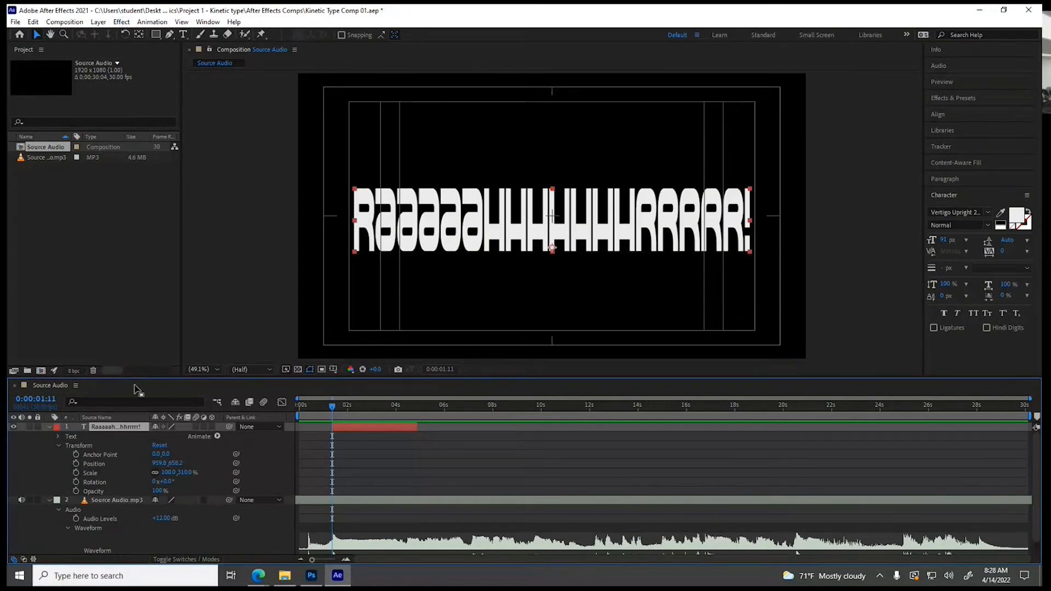
Open the Text category of the animation presets in Effects & Presets
click(933, 97)
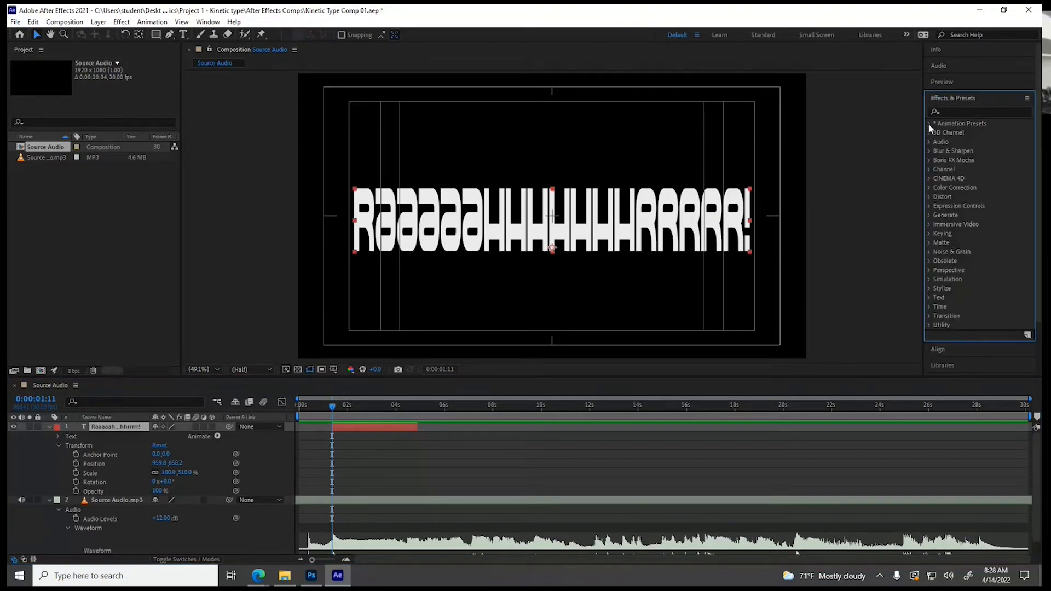
click(929, 124)
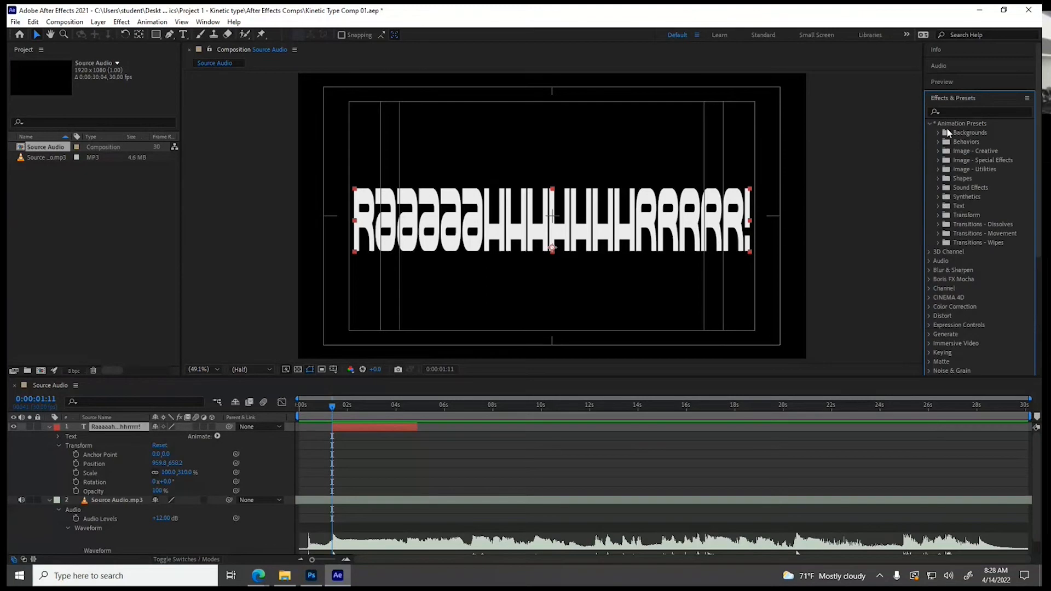
click(937, 206)
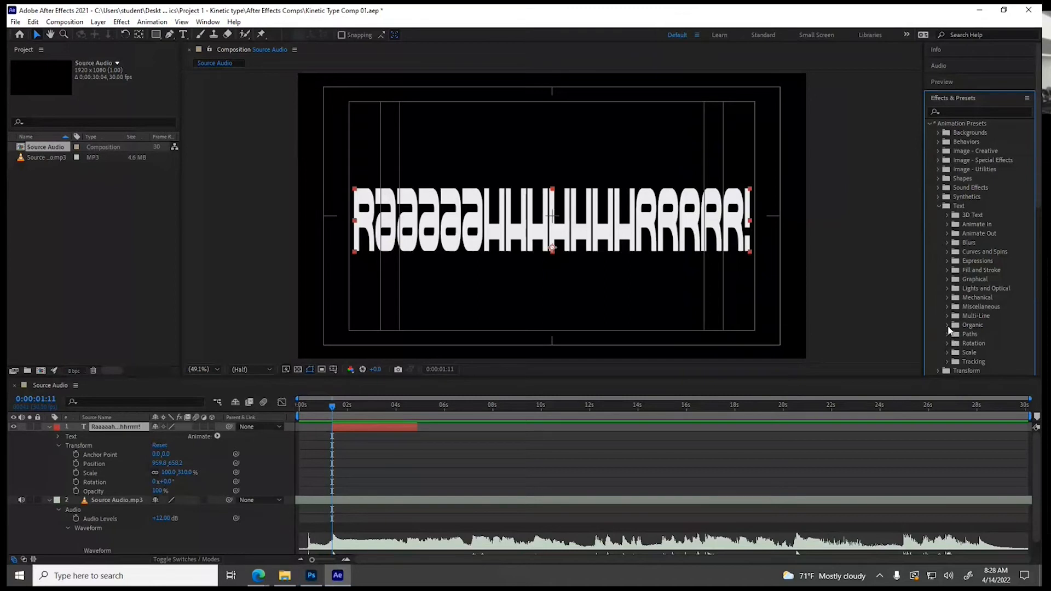
Apply the Quiver preset from the Organic text presets to the Raaaaah text layer
click(947, 325)
scroll(940, 339, down, 3)
scroll(941, 344, down, 4)
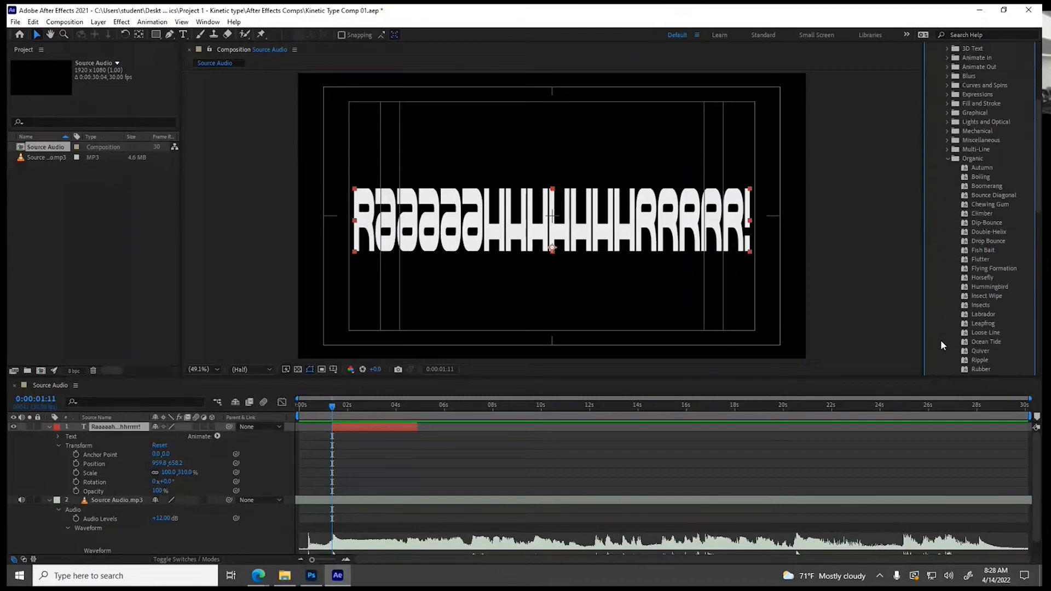
scroll(940, 345, down, 2)
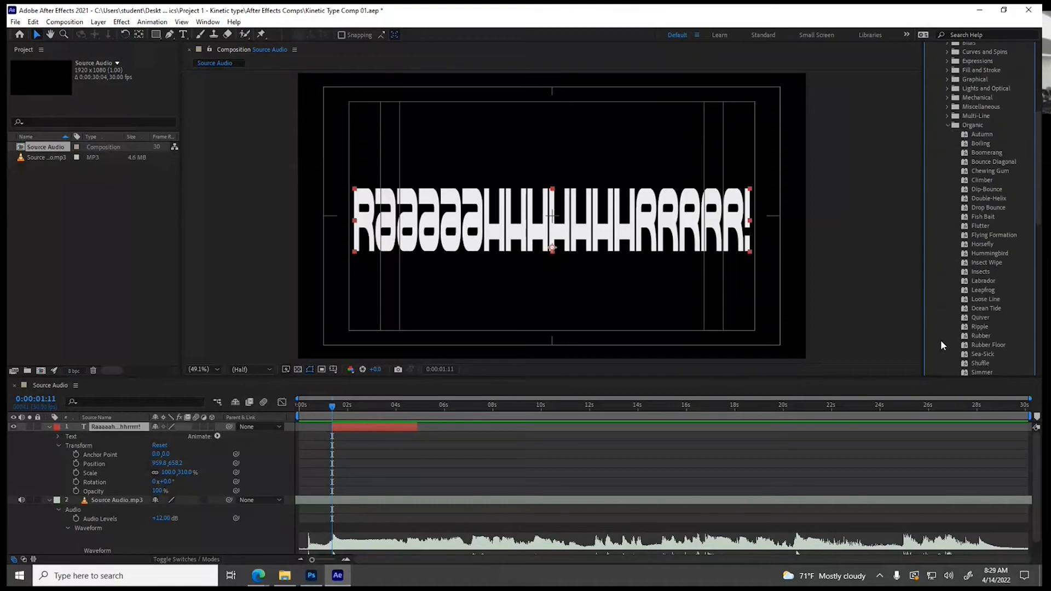
click(965, 318)
drag(964, 320, 347, 431)
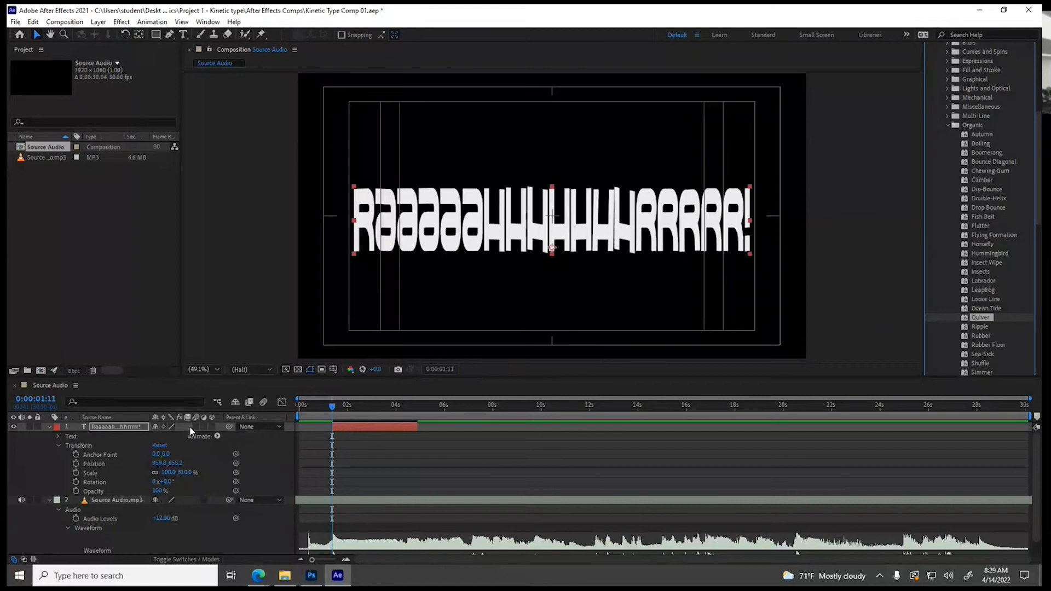
Expand the preset's Skew/Skew Axis animator properties in the text layer and scrub to 0:00:01:23 to check the quiver
click(58, 445)
click(57, 438)
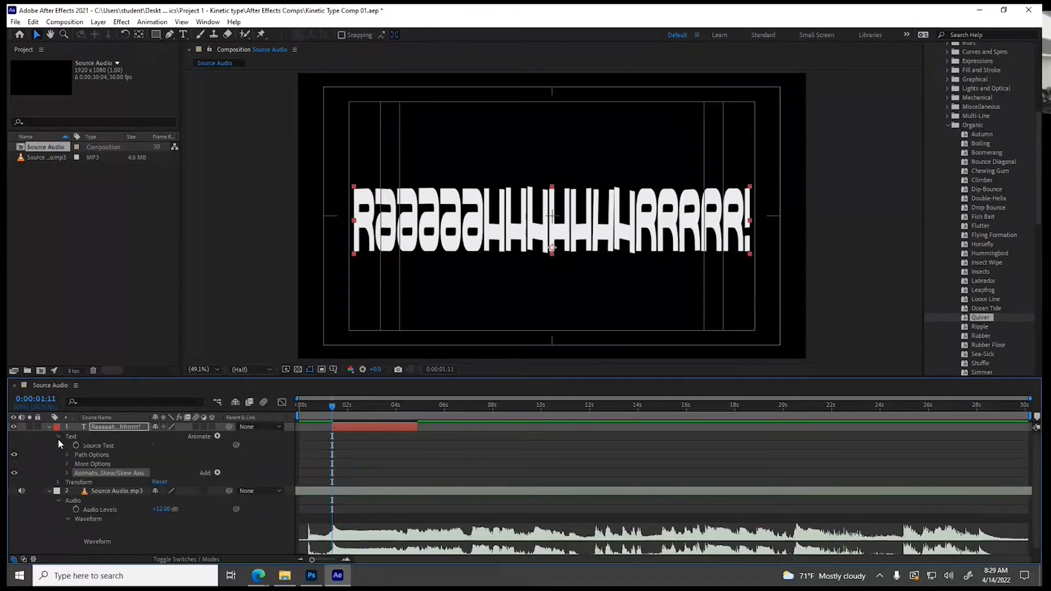
click(66, 473)
scroll(67, 473, down, 3)
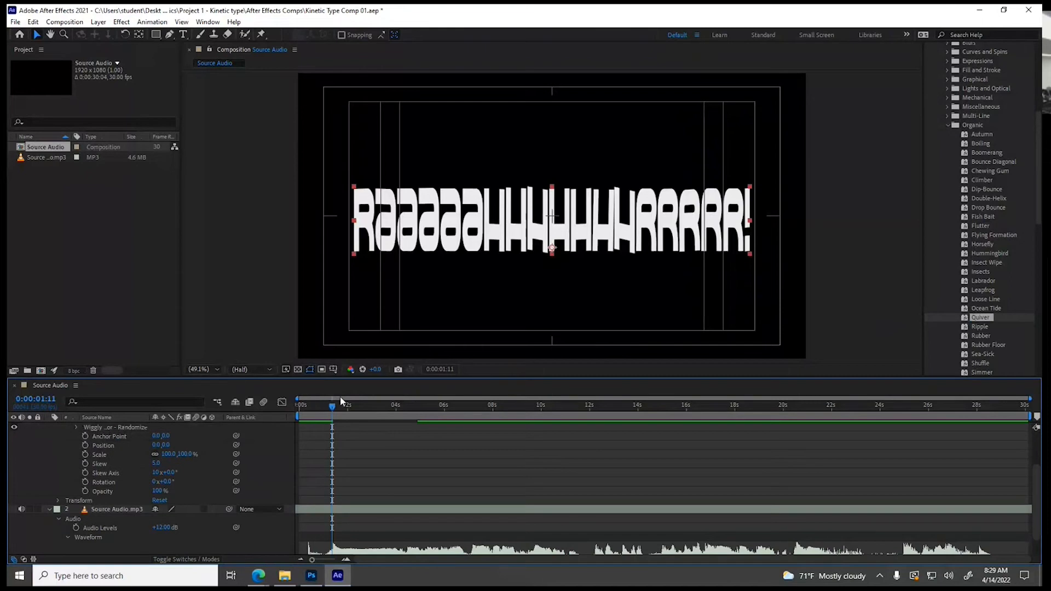
mouse_move(332, 406)
mouse_down()
mouse_move(396, 408)
mouse_move(315, 409)
mouse_move(392, 409)
mouse_move(342, 409)
mouse_up()
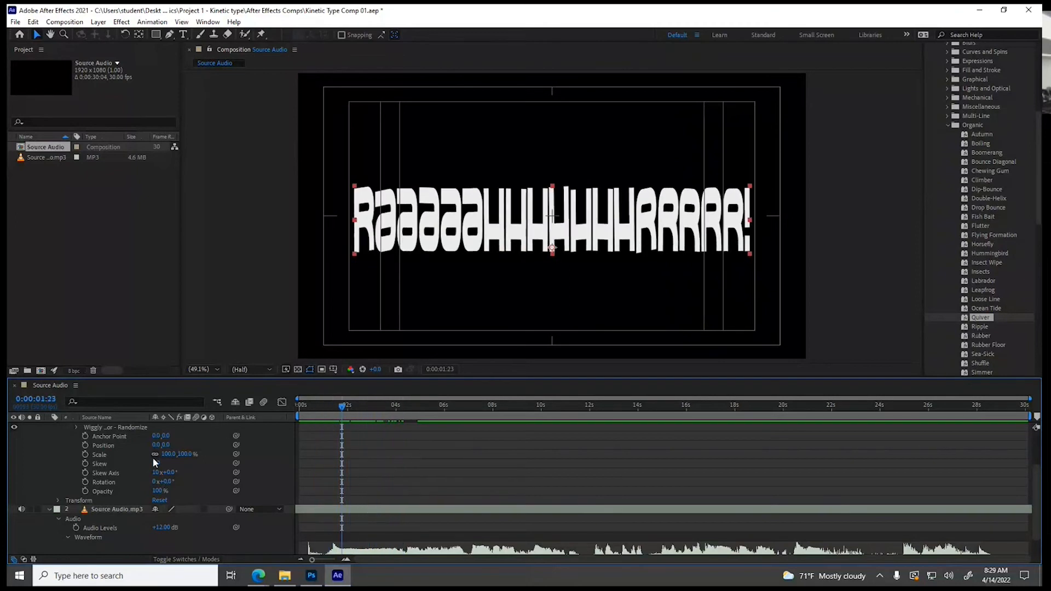
Set a 100% keyframe for the Skew/Skew Axis animator's Scale at 0:00:01:11, the start of the text layer
scroll(149, 462, up, 1)
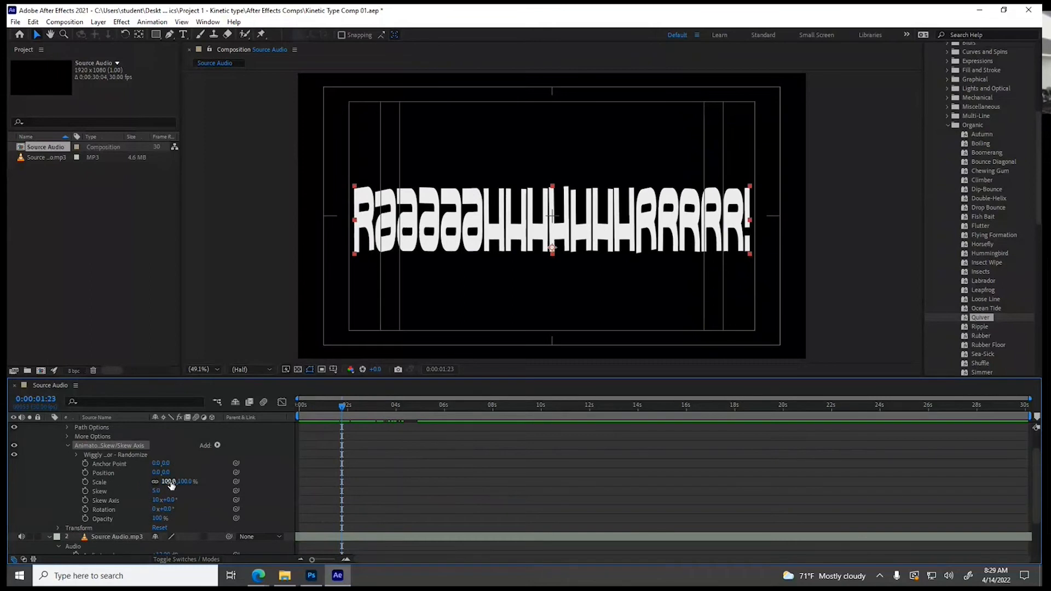
scroll(330, 424, up, 1)
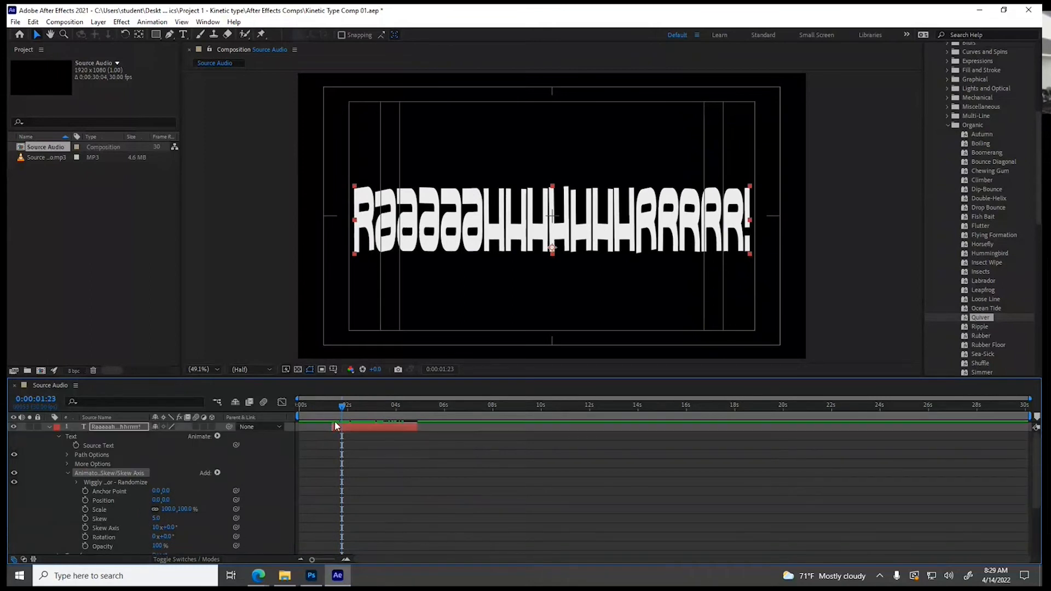
drag(342, 408, 333, 406)
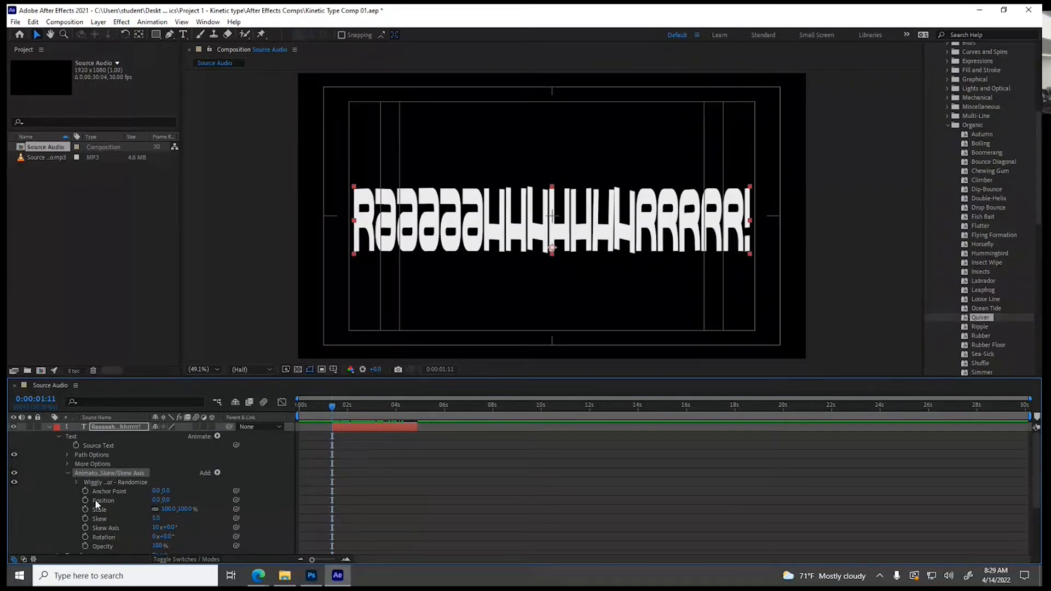
scroll(162, 509, down, 1)
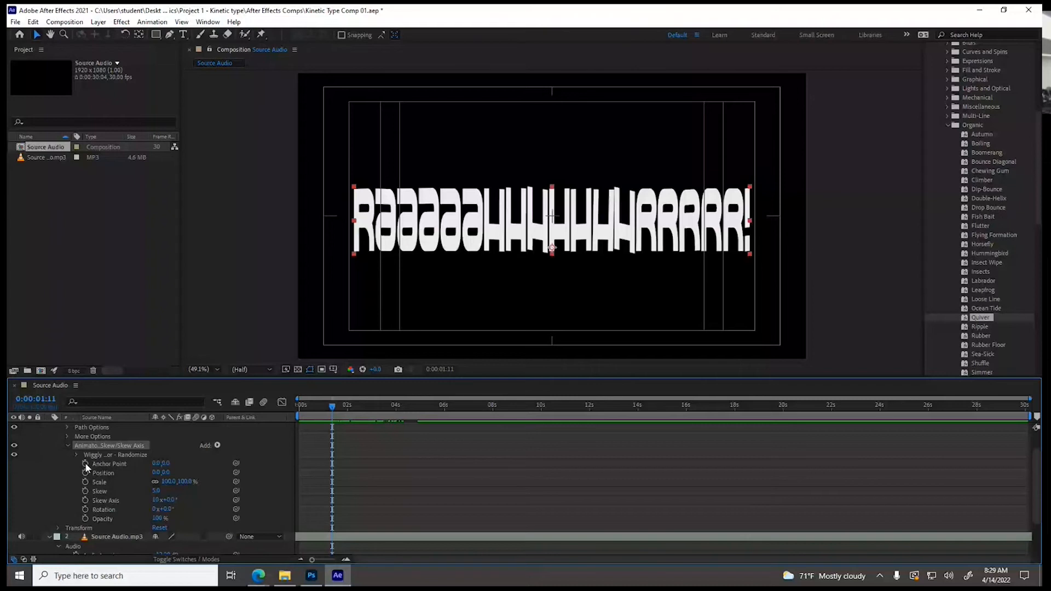
click(85, 482)
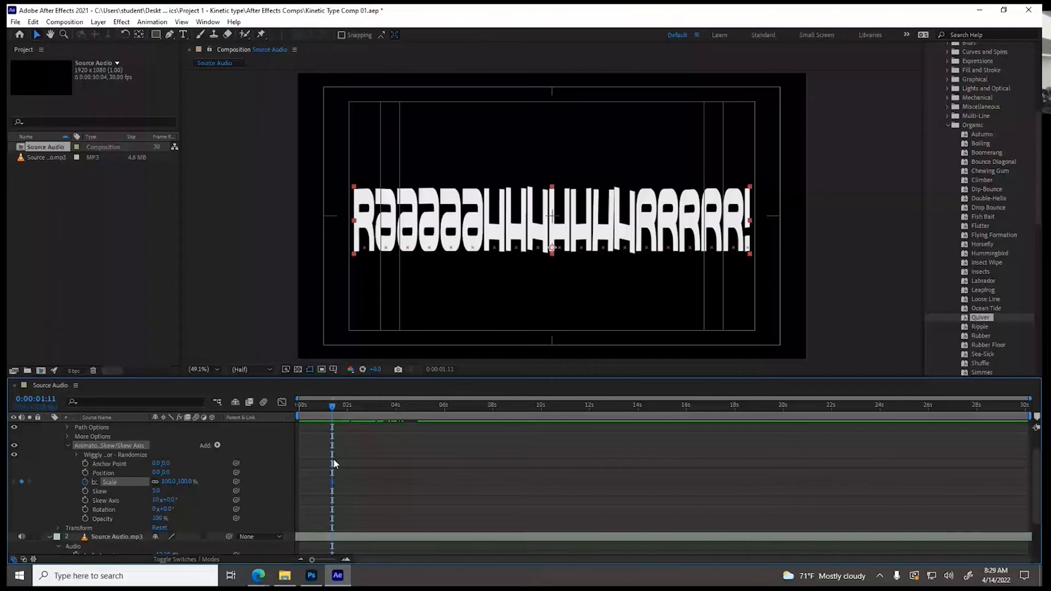
Add an animator Scale keyframe of 199% at 0:00:03:02
scroll(333, 458, up, 1)
click(381, 406)
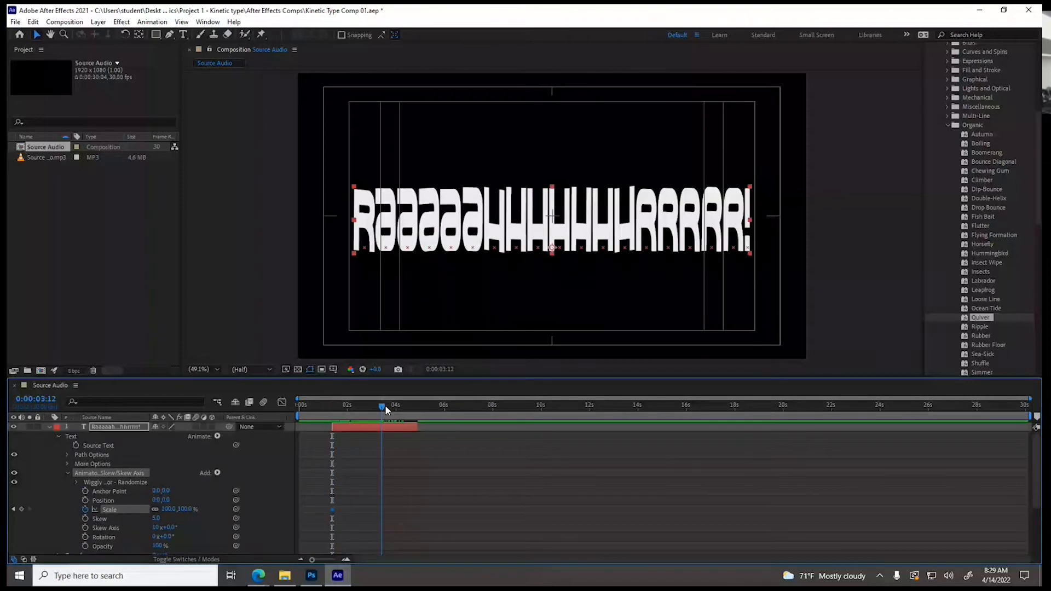
drag(385, 405, 373, 410)
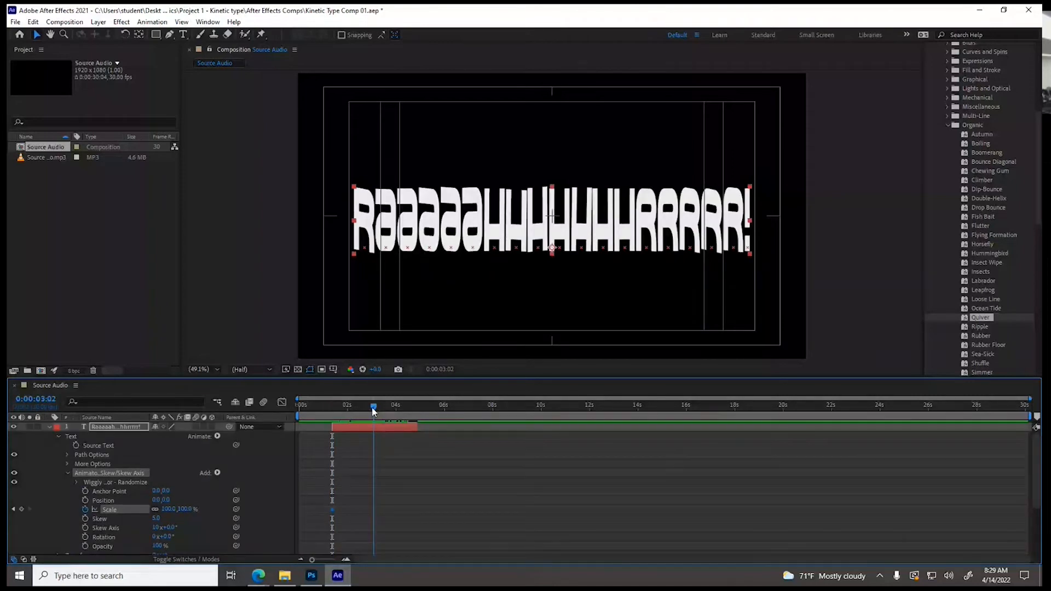
drag(174, 509, 221, 508)
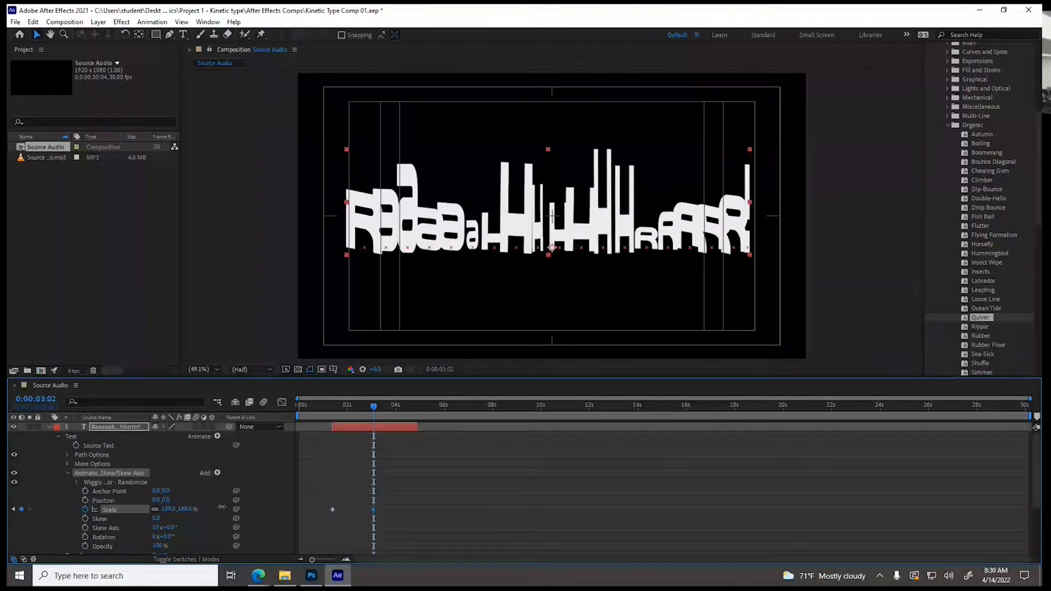
Add an animator Scale keyframe of 44% at 0:00:04:26, the end of the text layer
click(378, 406)
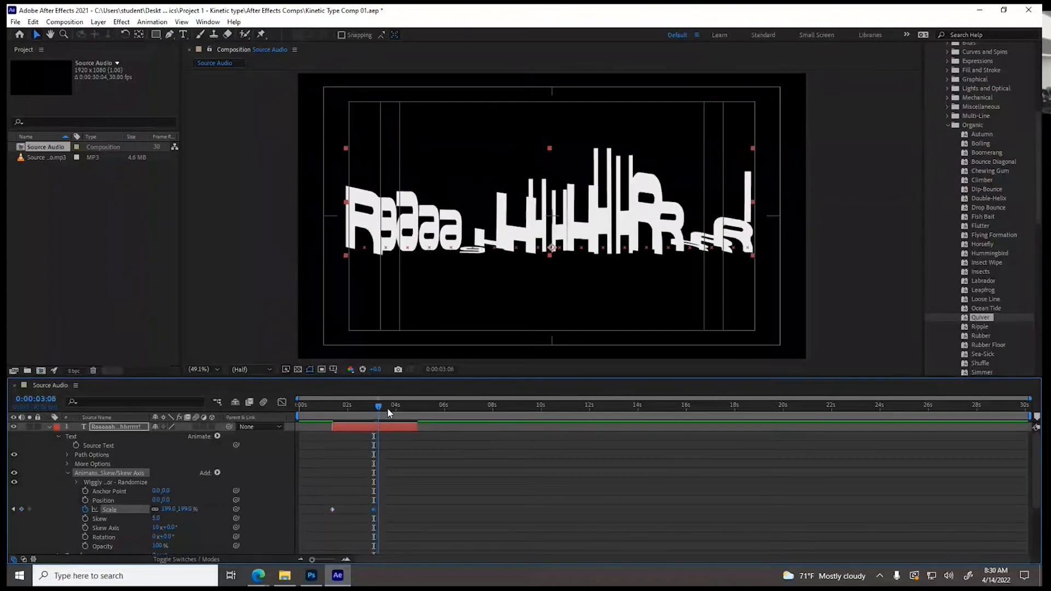
click(417, 406)
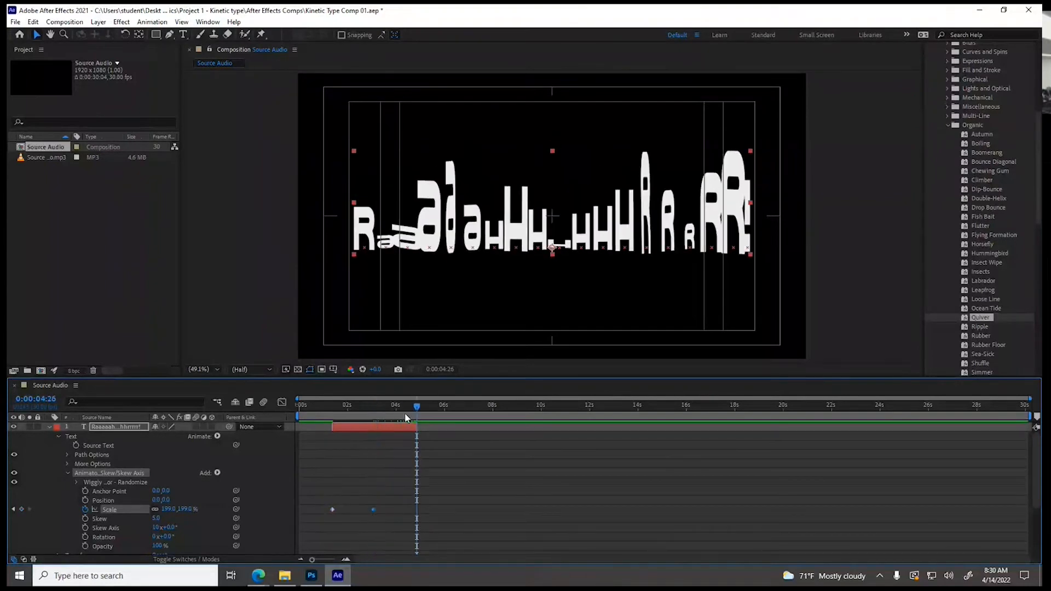
click(173, 509)
key(Return)
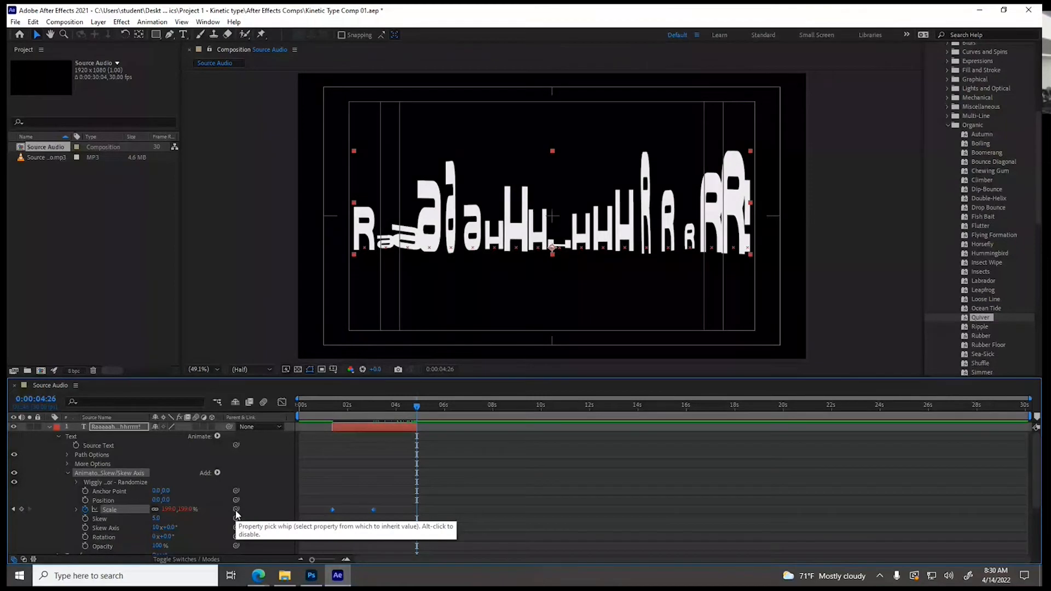
drag(236, 510, 164, 509)
drag(127, 508, 85, 508)
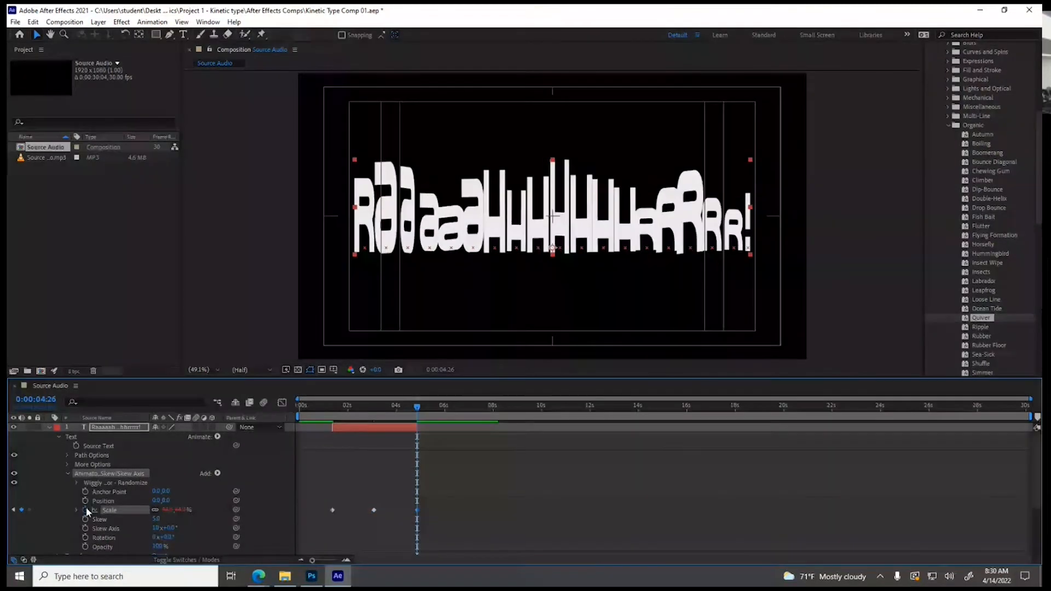
Play the composition from the beginning to preview the letter scaling, and scrub back to 0:00:03:06
drag(335, 406, 293, 418)
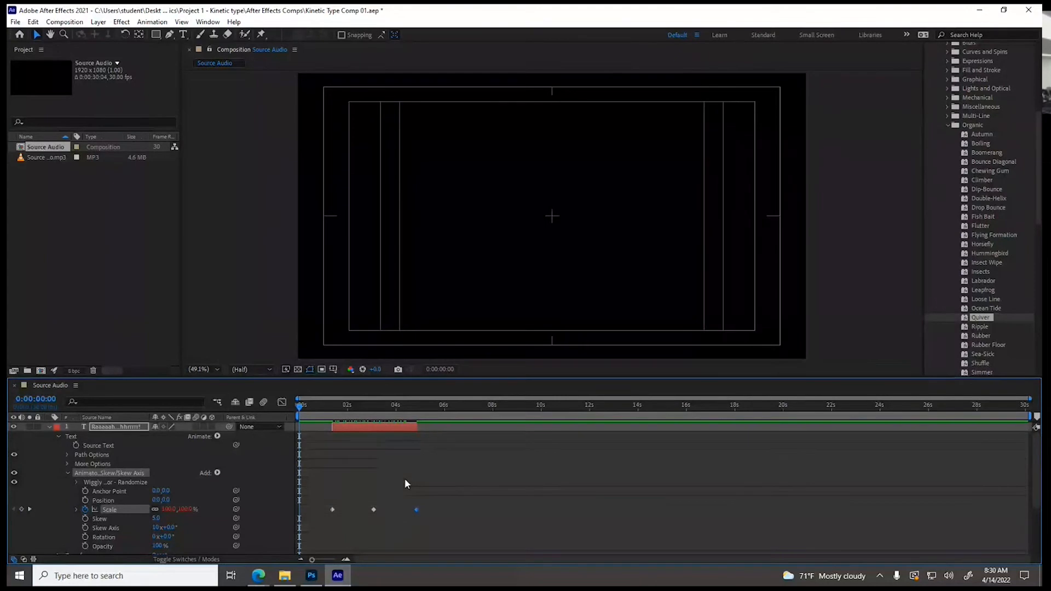
key(space)
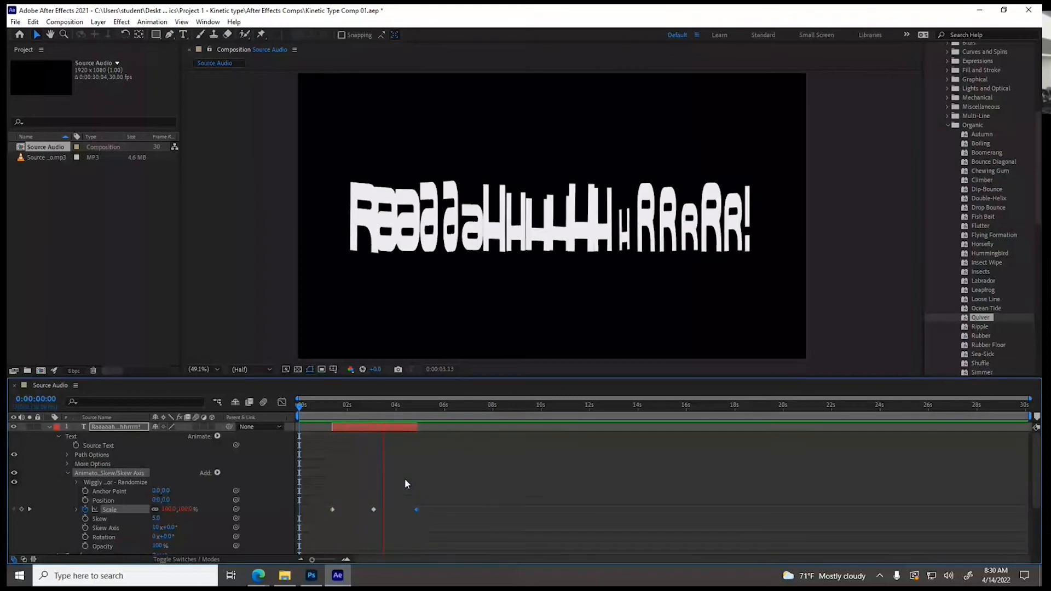
key(space)
mouse_move(392, 409)
mouse_down()
mouse_move(412, 408)
mouse_move(377, 407)
mouse_up()
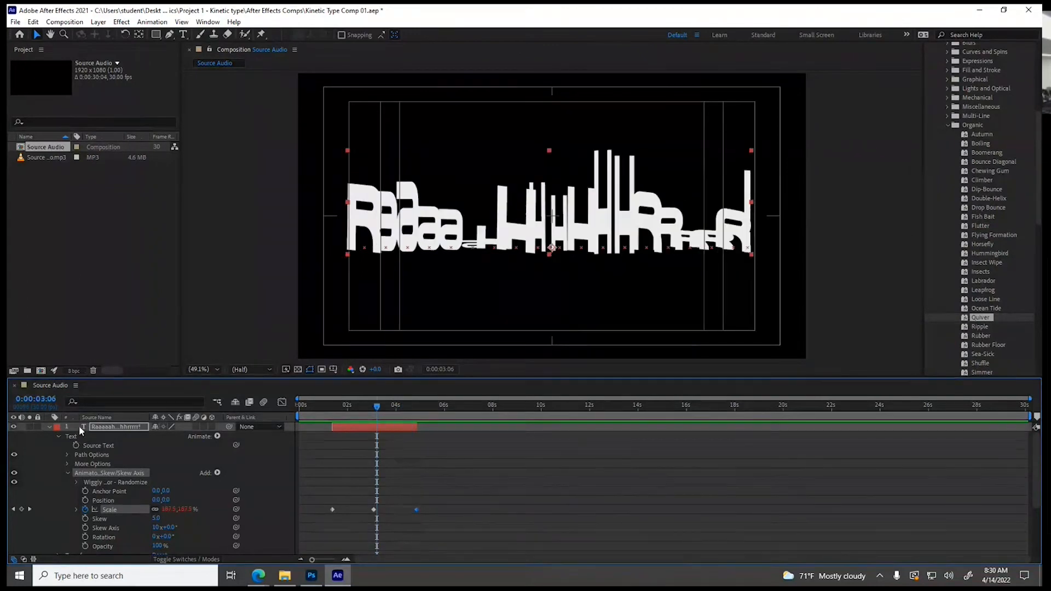
Collapse the text layer's properties and scrub through its animation to about 0:00:04:04 to compare it with the waveform
click(48, 428)
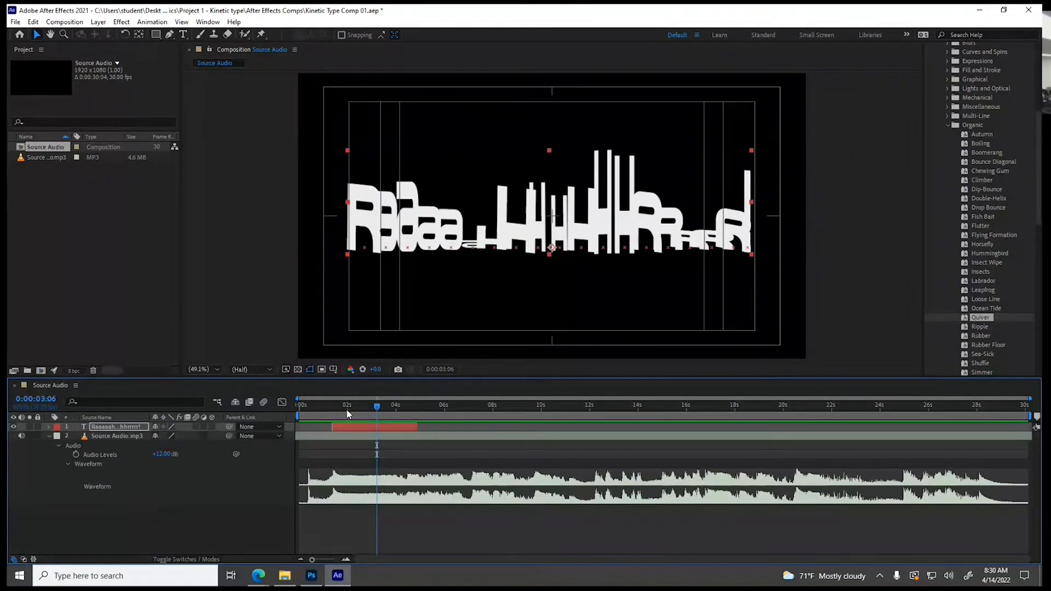
drag(376, 406, 396, 408)
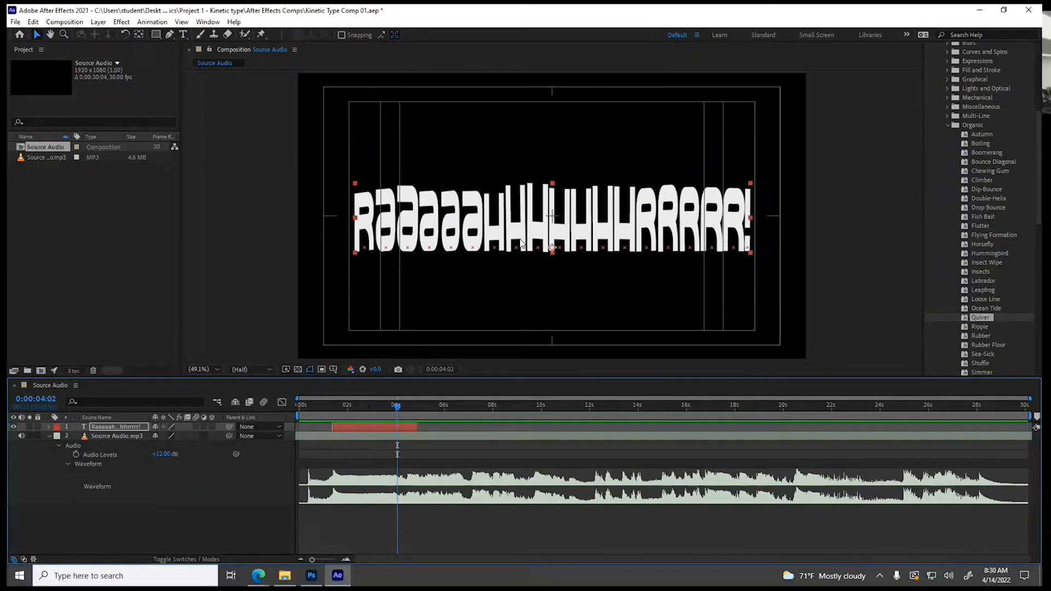
drag(347, 406, 400, 412)
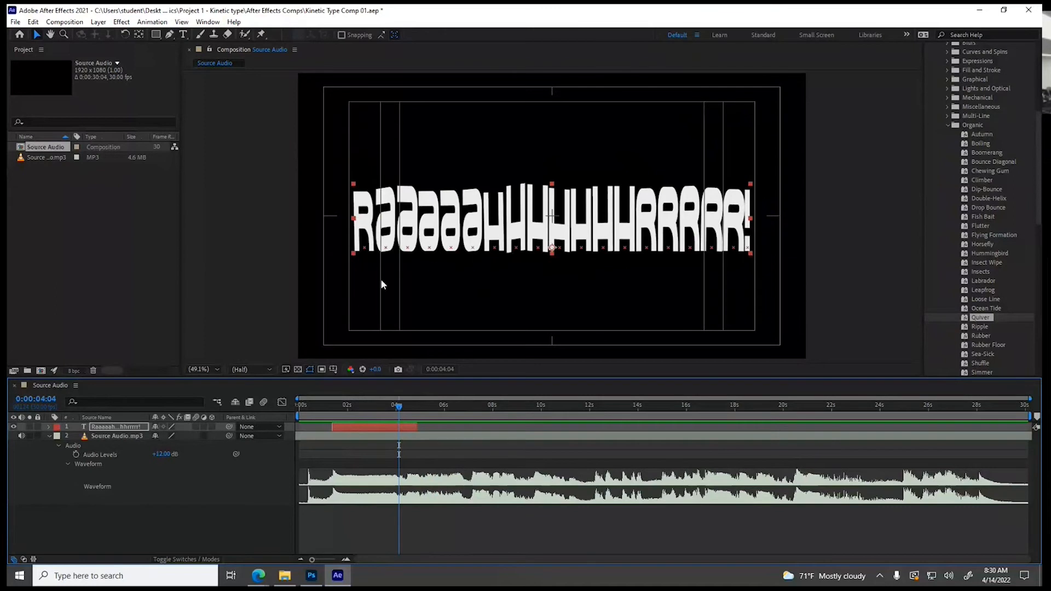
Fade out the text layer with Transform Opacity keyframes of 100% at 0:00:03:16 and 0% at 0:00:04:13
drag(395, 402, 385, 404)
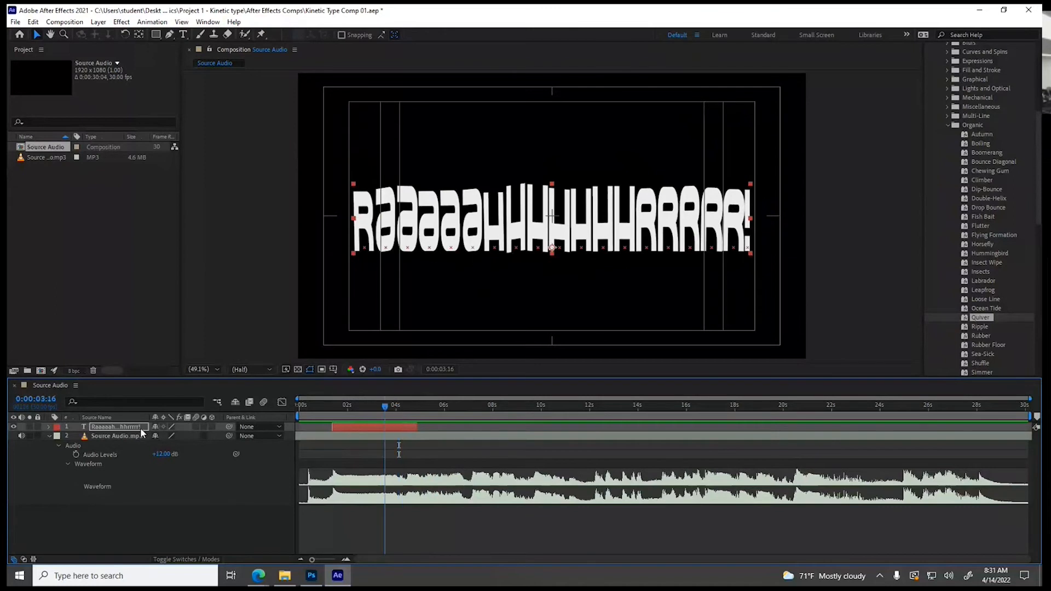
click(49, 427)
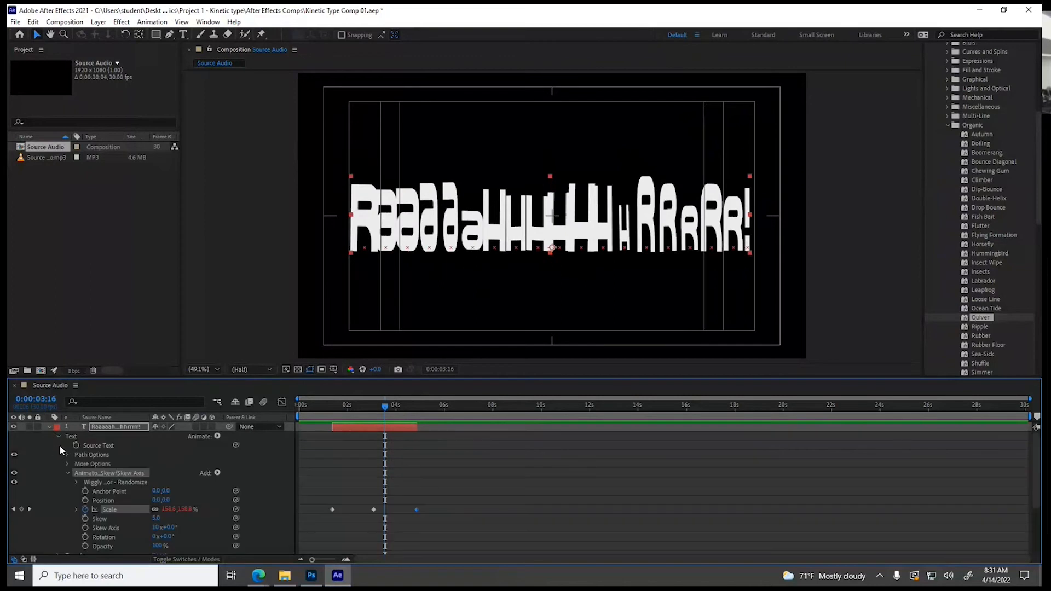
click(58, 436)
click(58, 446)
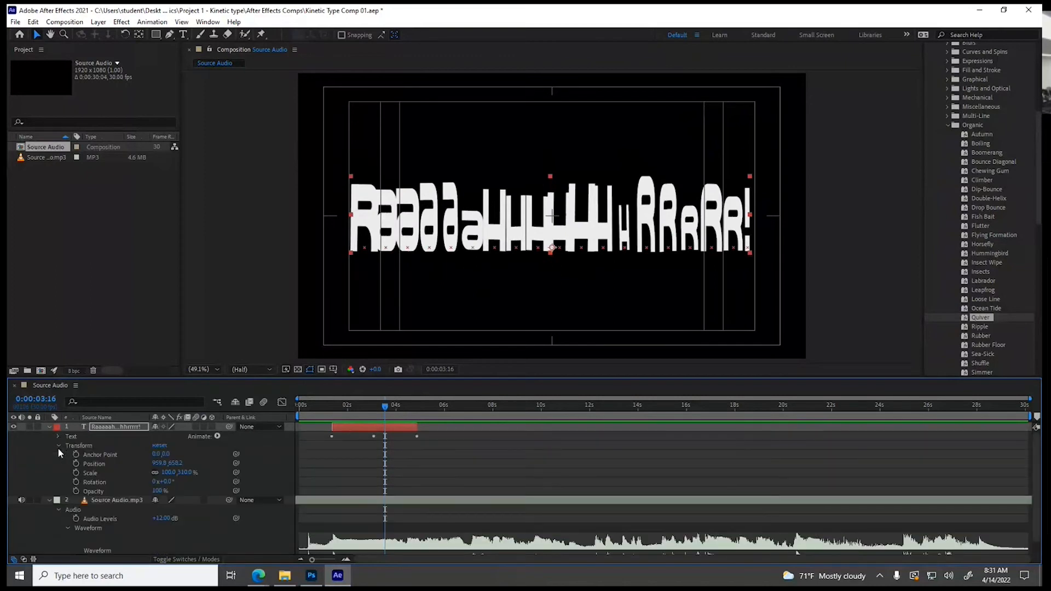
click(76, 491)
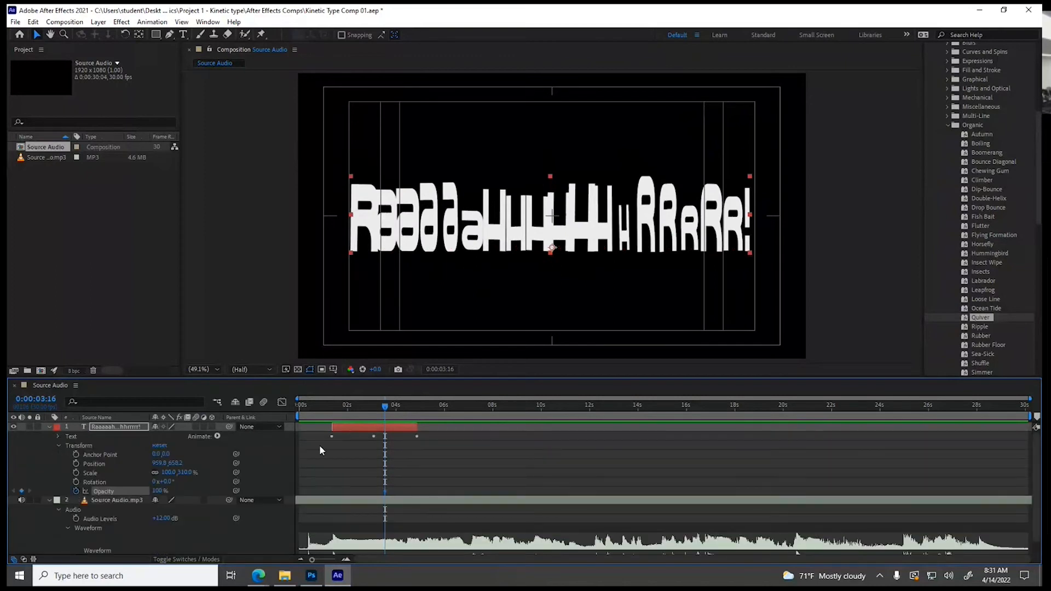
drag(392, 406, 408, 412)
drag(158, 491, 103, 493)
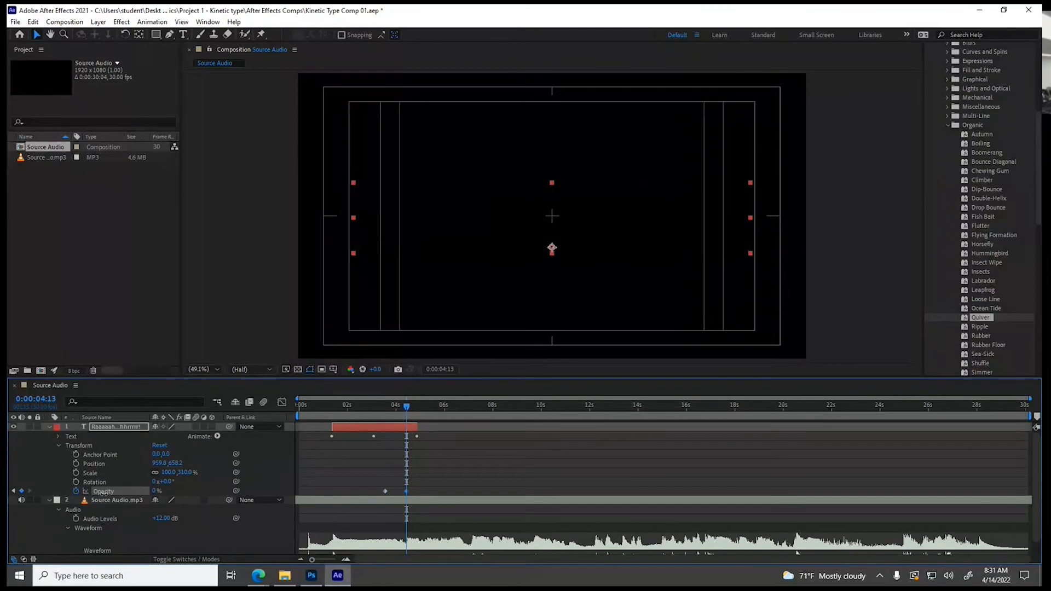
Return to the first Opacity keyframe at 0:00:03:16 and add a Blur animator to the text layer
click(387, 407)
drag(386, 407, 385, 408)
click(216, 436)
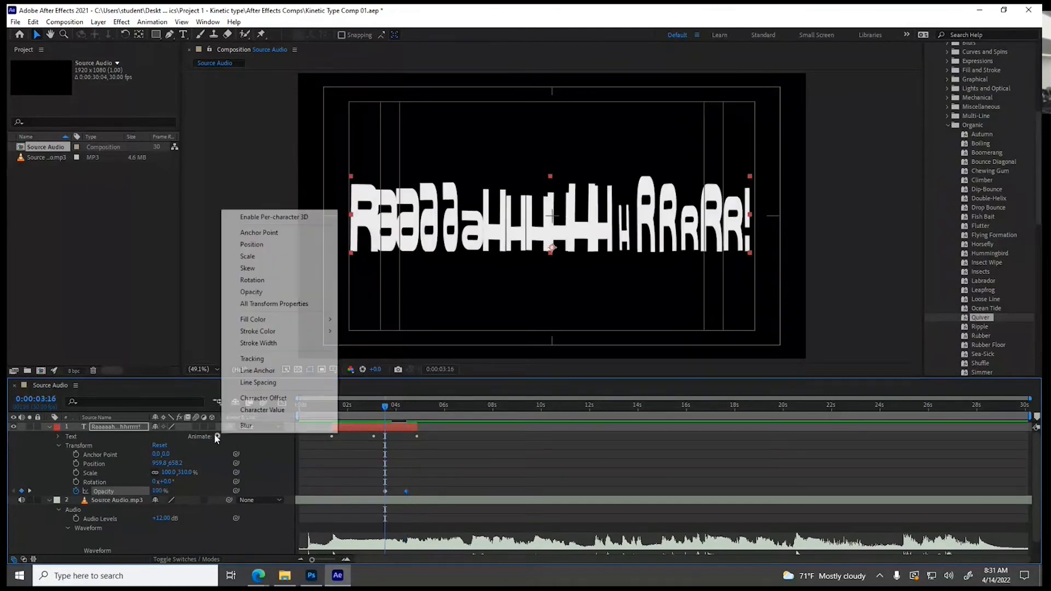
click(245, 426)
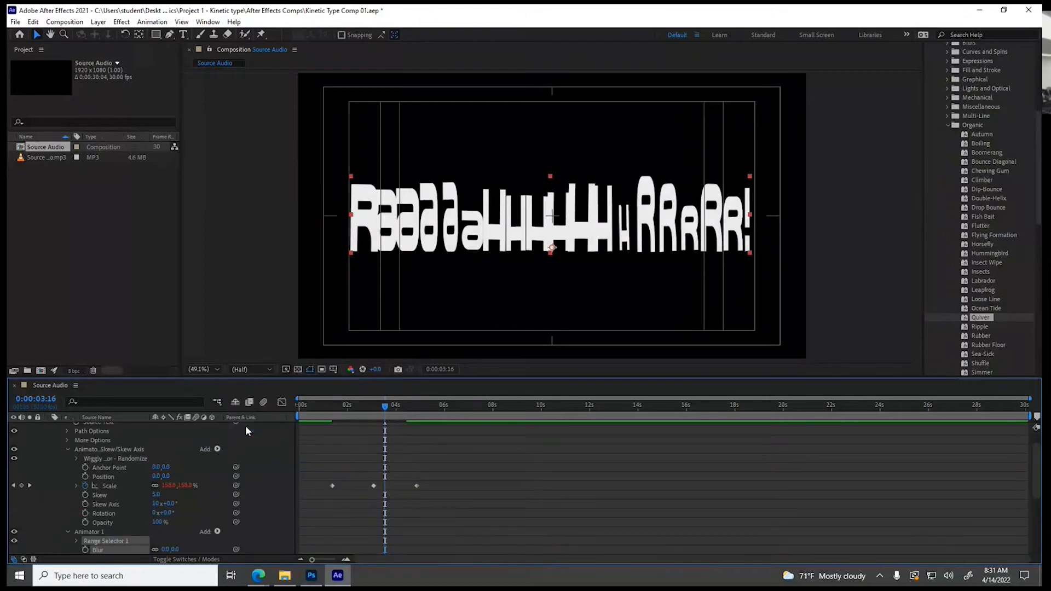
Keyframe the text animator's Blur at 0 at 0:00:03:16 and 116 at 0:00:04:22
scroll(206, 504, down, 1)
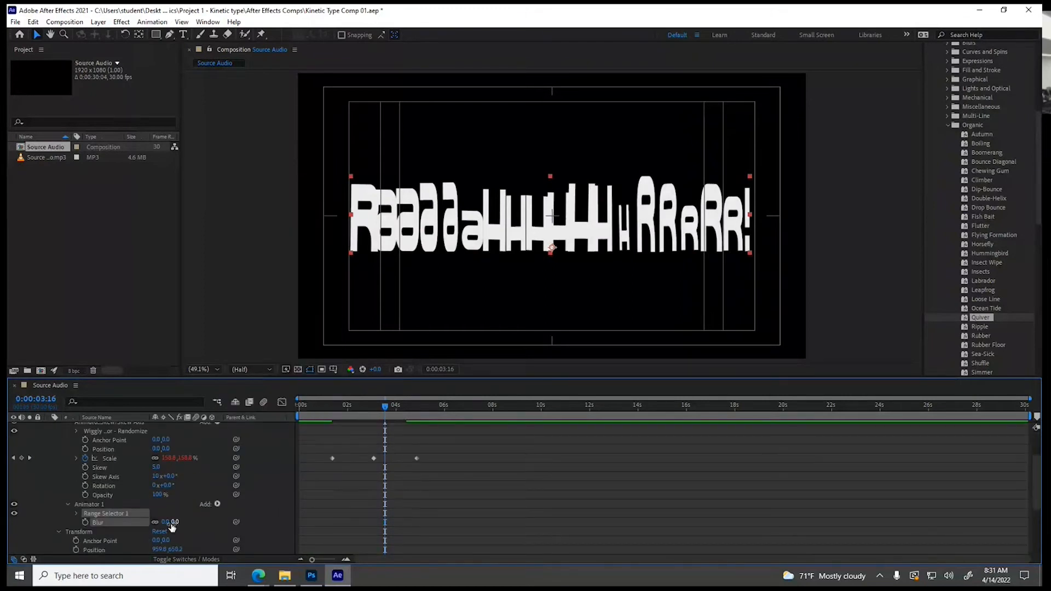
click(86, 522)
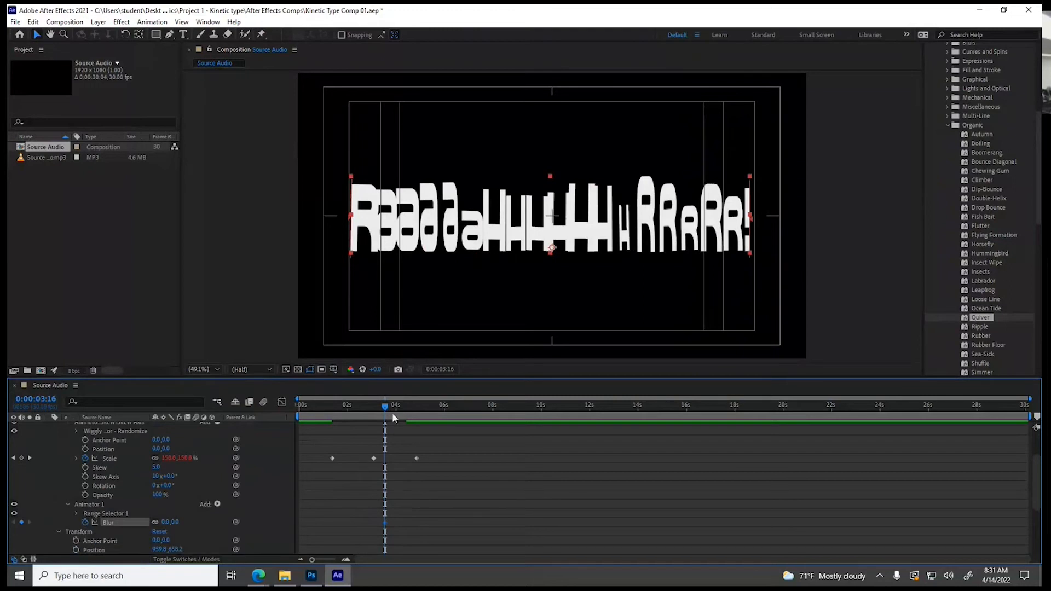
drag(385, 412, 413, 412)
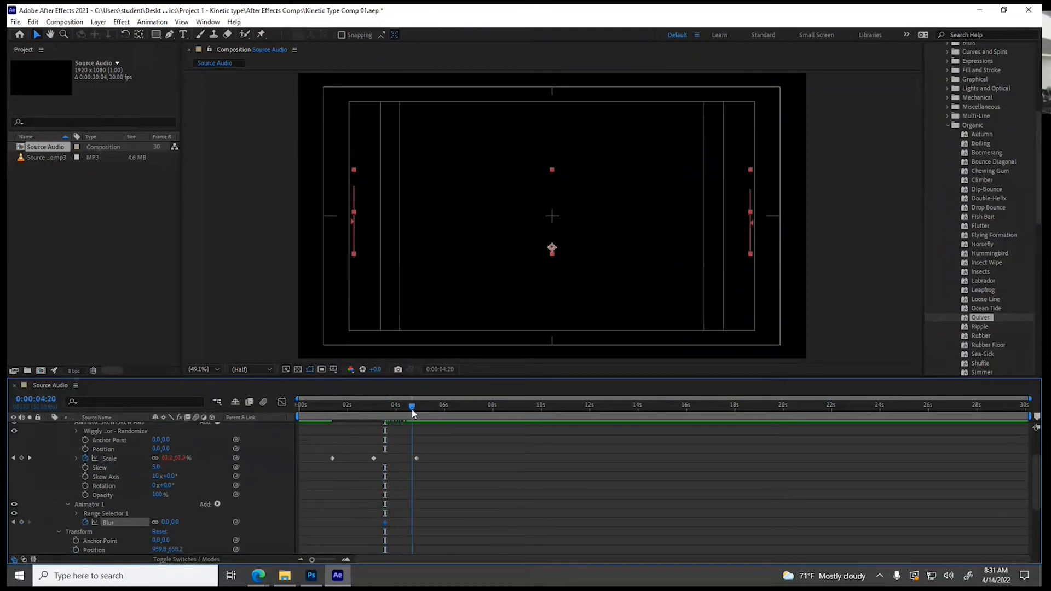
drag(172, 524, 241, 520)
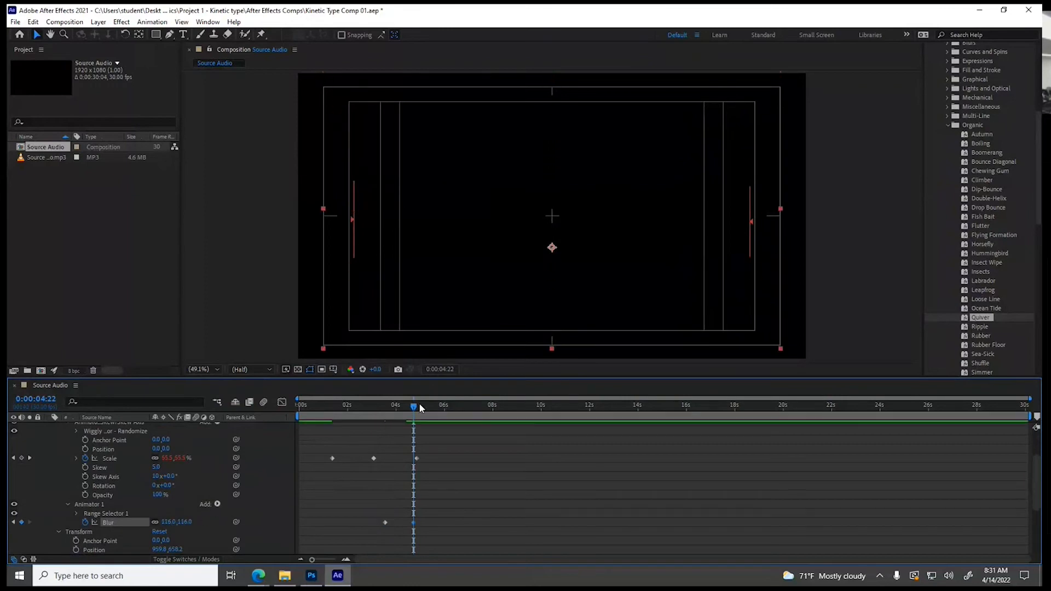
Shift the two text animator Blur keyframes earlier, placing them at 0:00:03:19 and 0:00:04:15
mouse_move(413, 407)
mouse_down()
mouse_move(380, 410)
mouse_move(399, 410)
mouse_up()
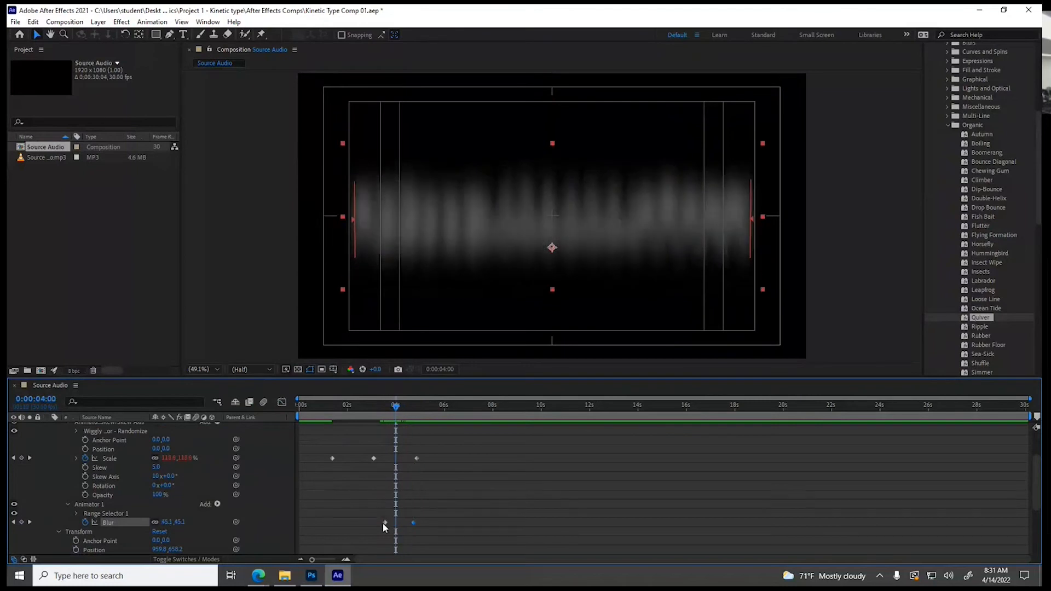
scroll(378, 520, down, 3)
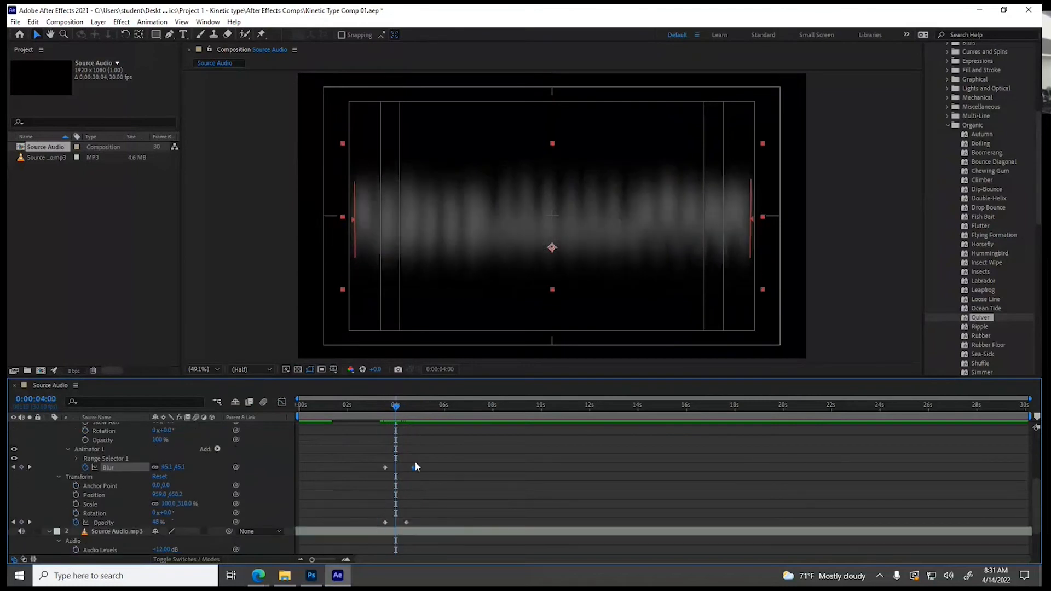
drag(412, 468, 387, 468)
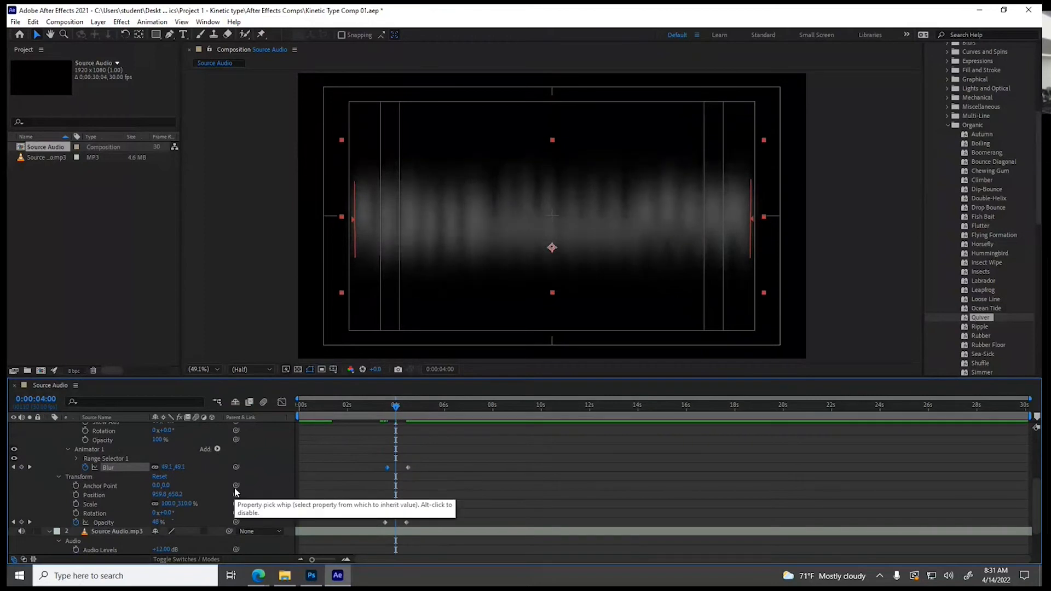
Collapse the text layer's properties and return the playhead to the start of the composition at 0:00:00:00
click(58, 477)
scroll(50, 460, up, 5)
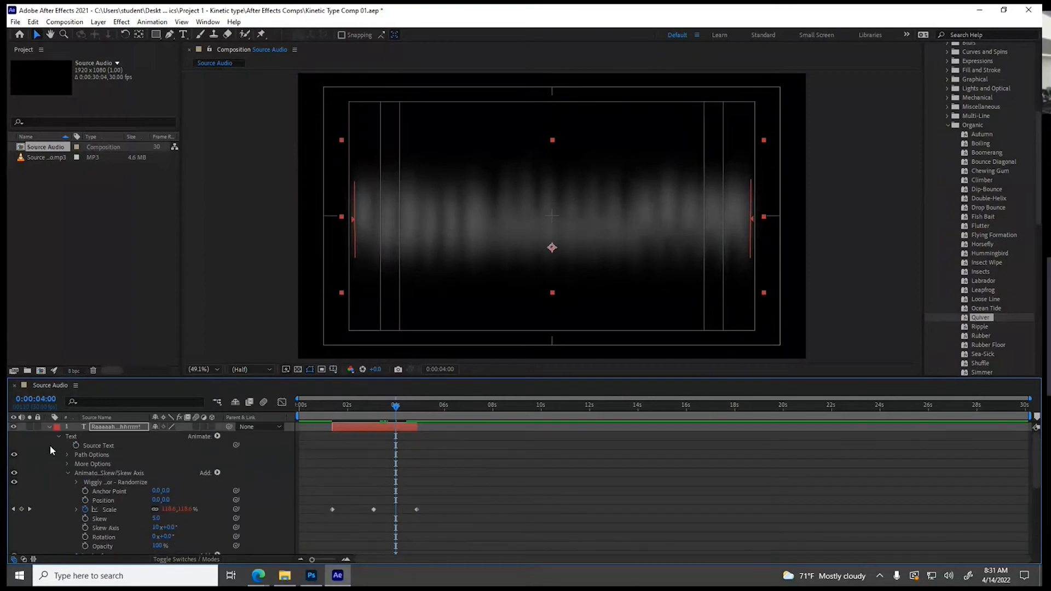
click(50, 427)
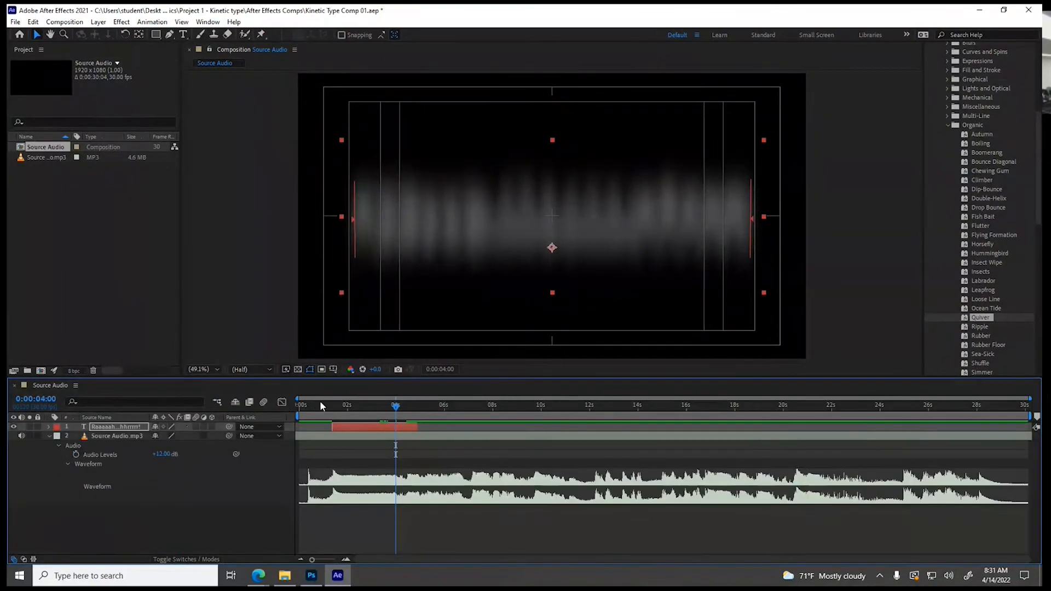
drag(316, 404, 287, 416)
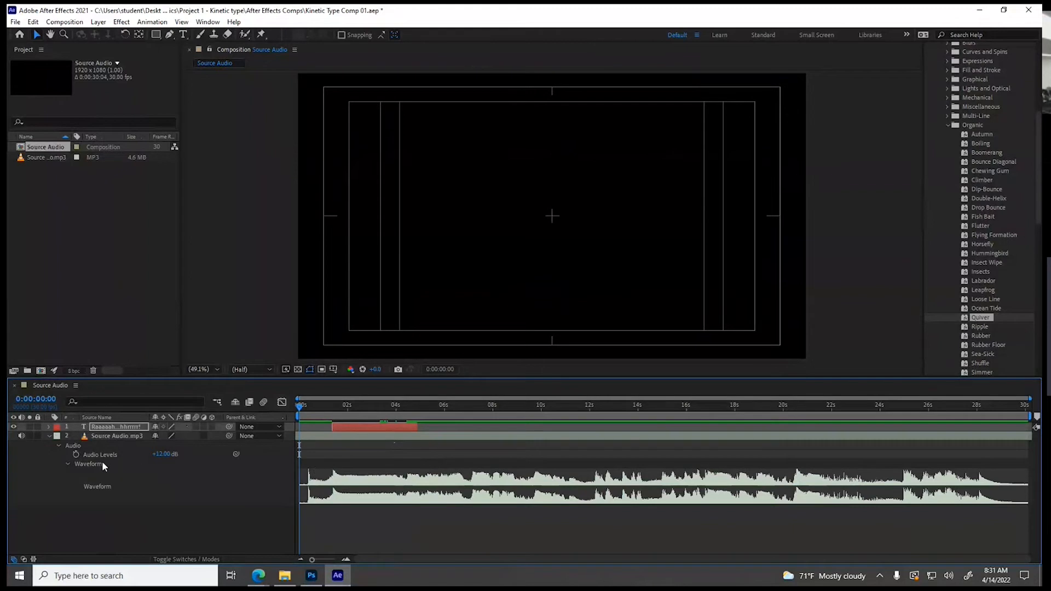
click(48, 426)
click(217, 436)
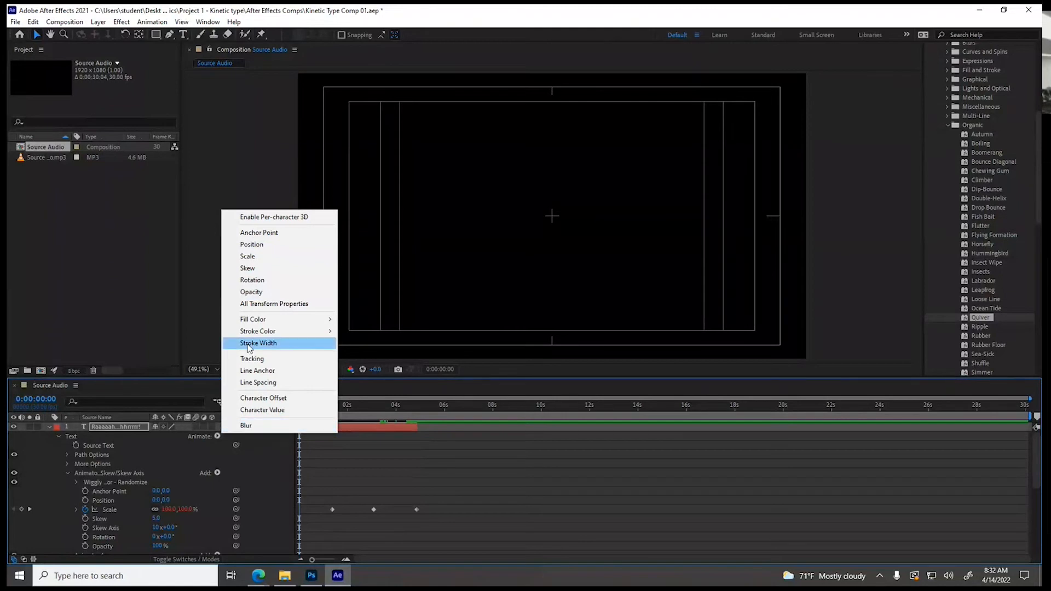
click(122, 23)
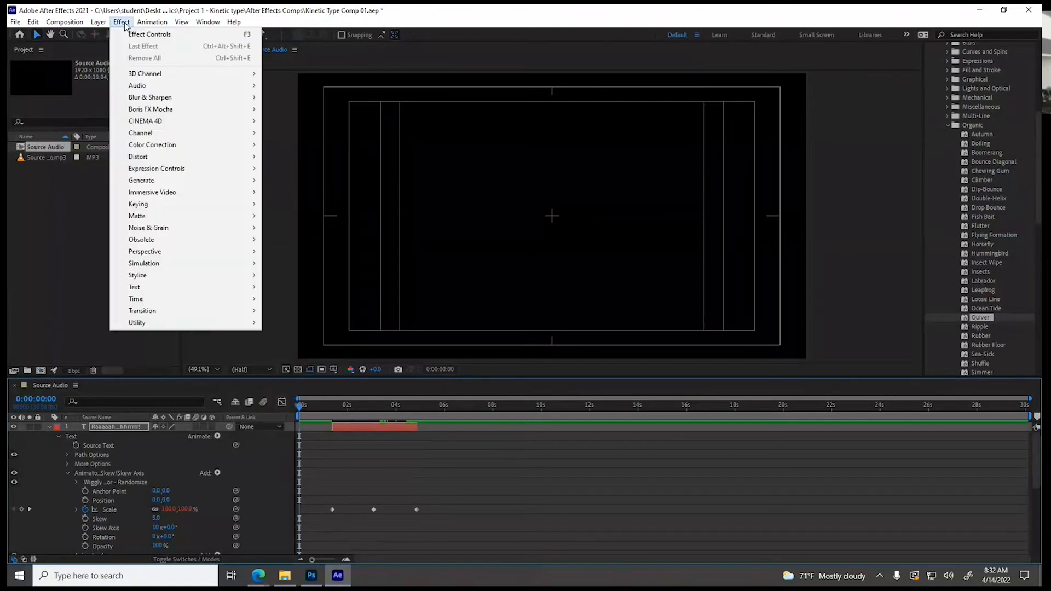
mouse_move(153, 199)
click(264, 483)
Add a second range selector to the text layer's Animator 1, which holds the Blur property
scroll(263, 484, down, 3)
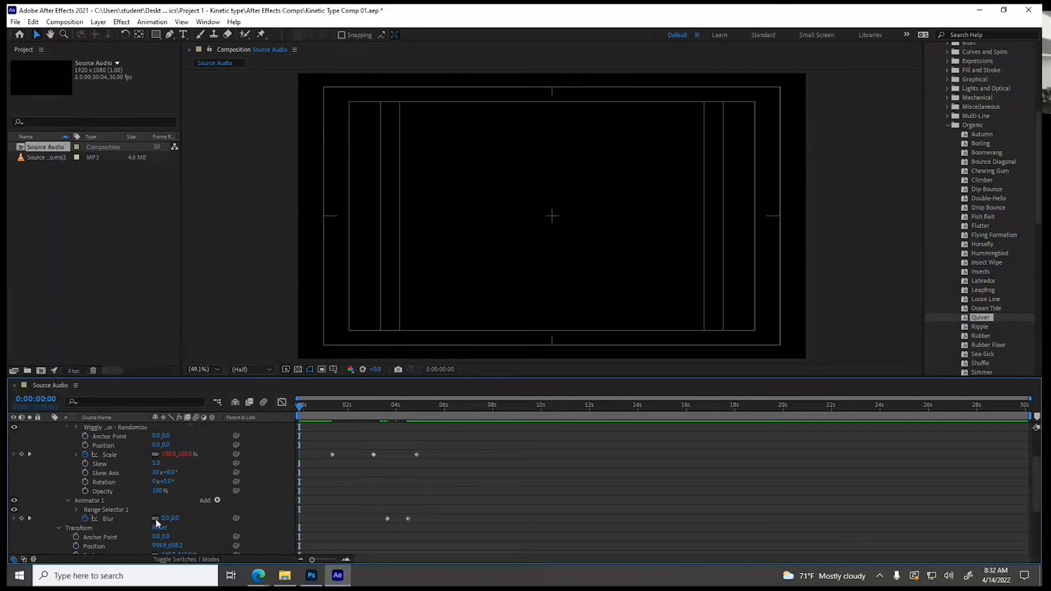
click(218, 500)
mouse_move(239, 503)
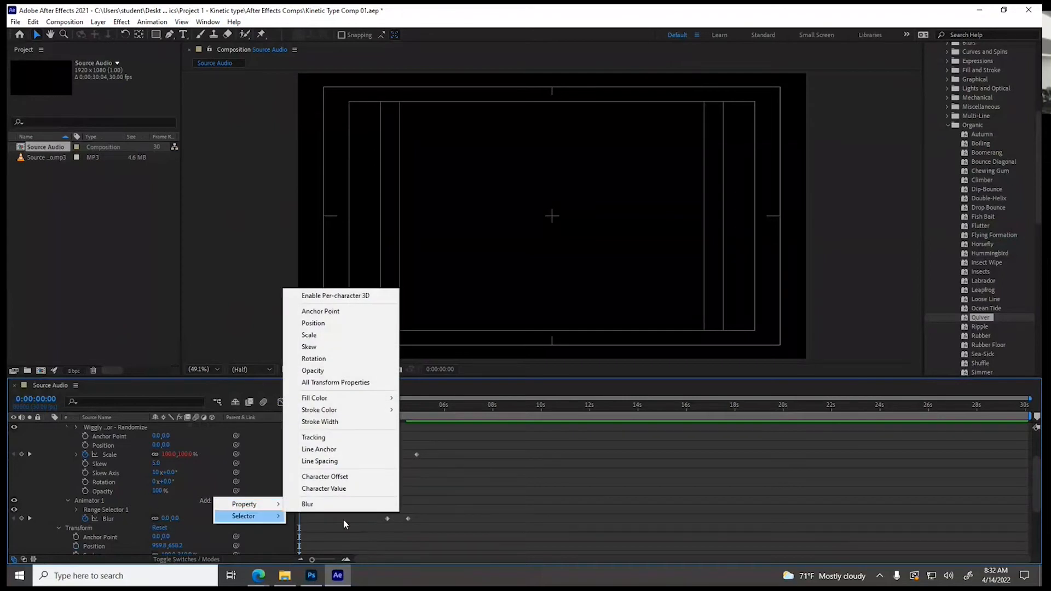
click(302, 516)
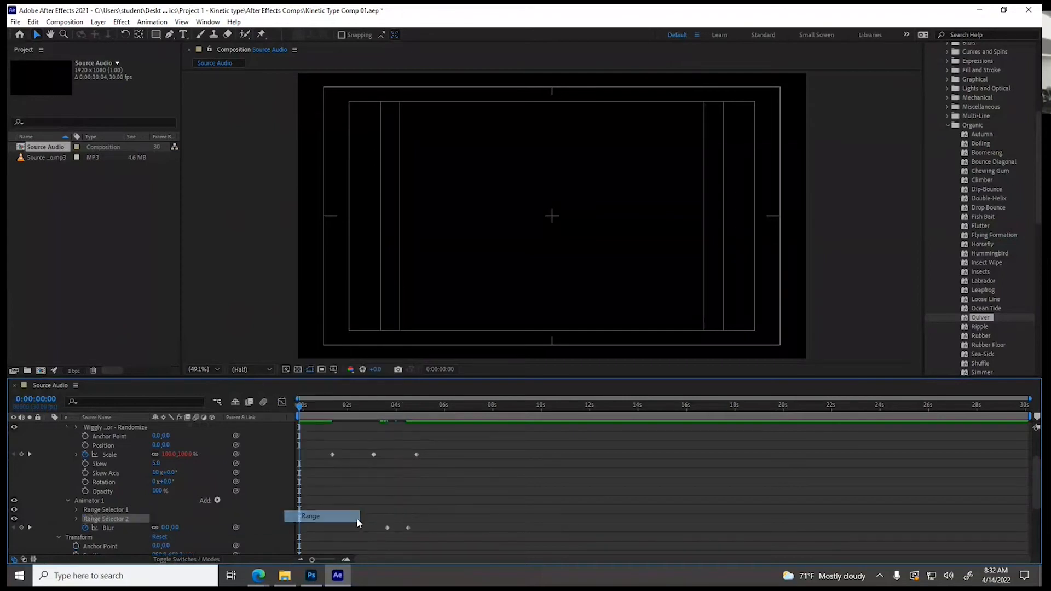
Unlink the animator's Blur dimensions and set the vertical blur to 0 on the 0:00:04:15 keyframe
click(387, 406)
drag(387, 408, 386, 409)
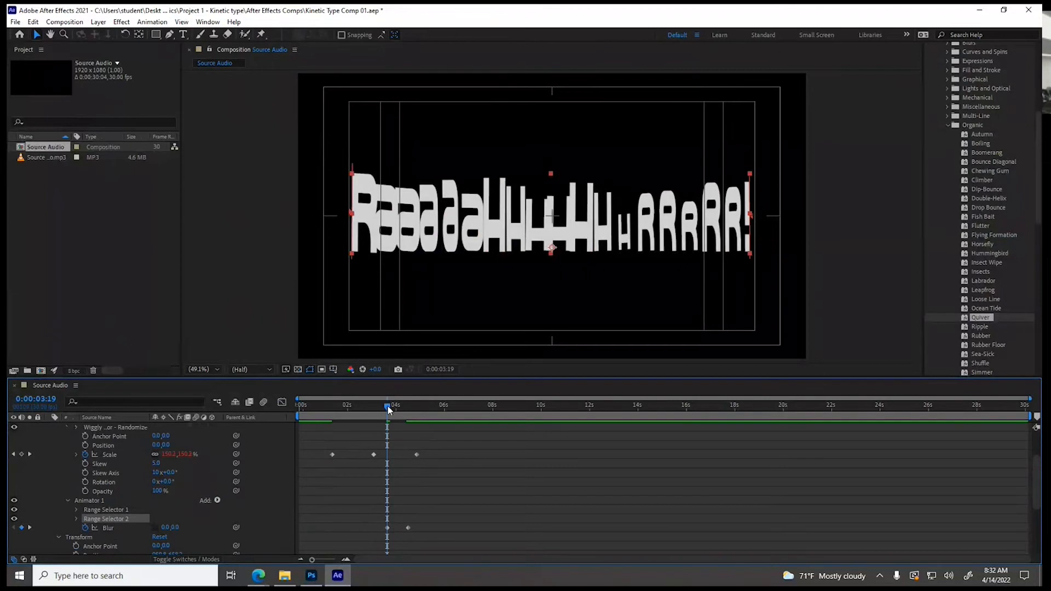
drag(388, 410, 410, 412)
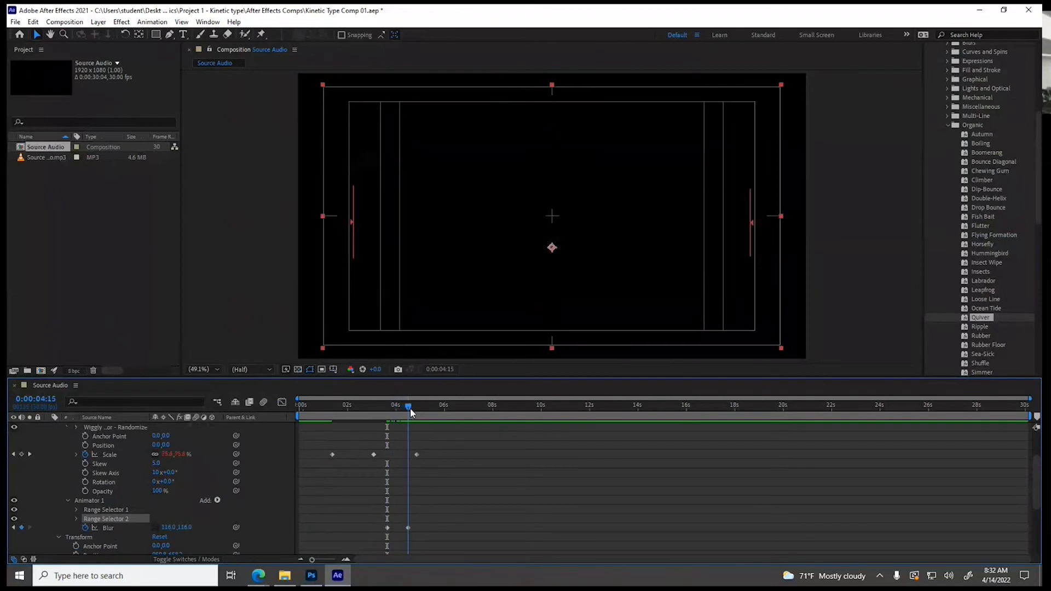
click(185, 528)
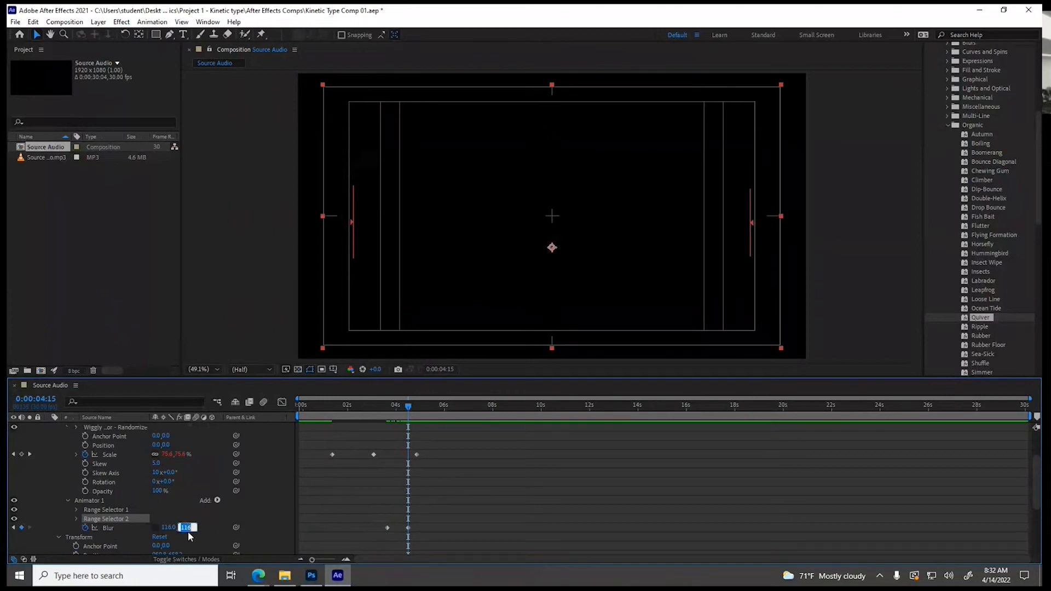
text(0)
key(Return)
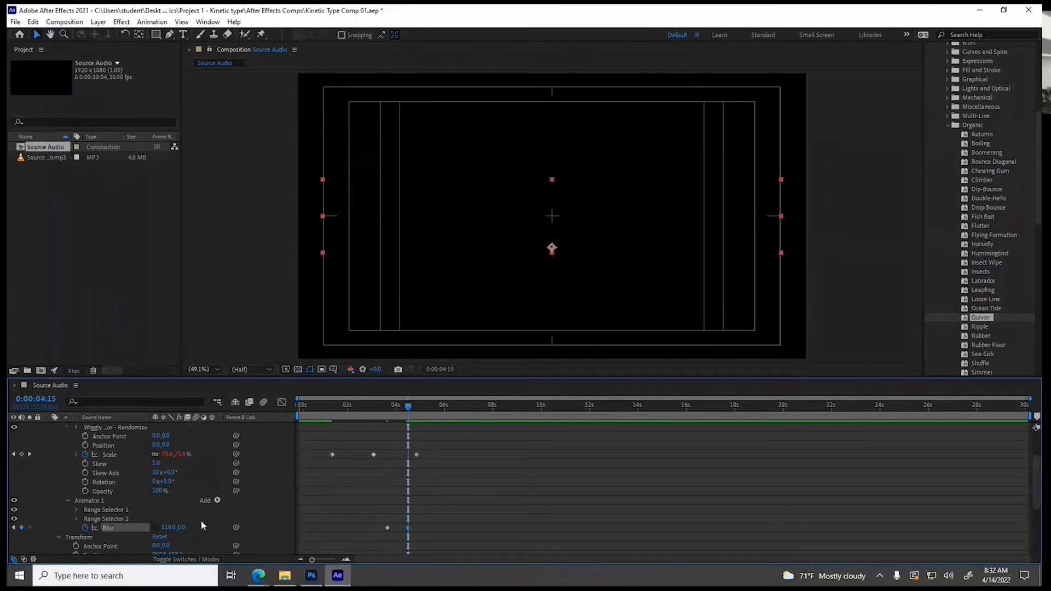
Place the playhead at the text layer's start, 0:00:01:11, and collapse its Text and Transform property groups
drag(408, 406, 355, 412)
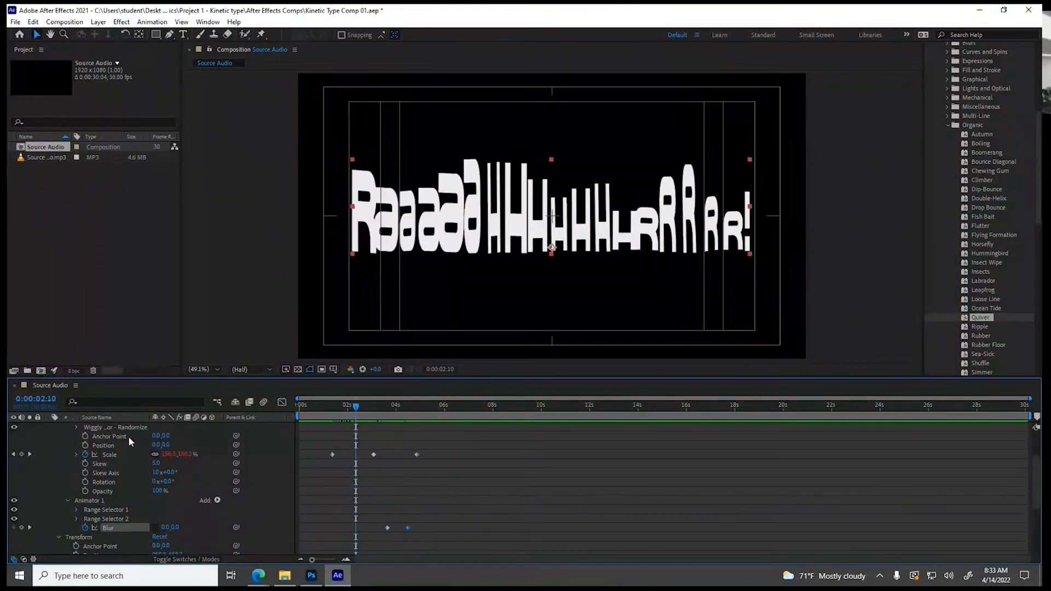
scroll(50, 462, up, 3)
click(49, 427)
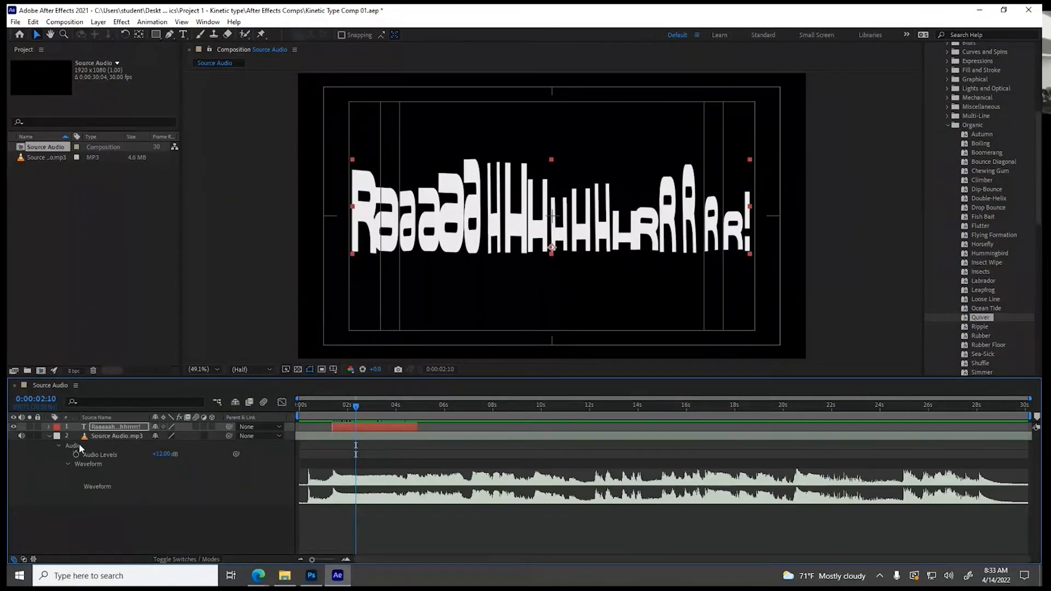
drag(354, 405, 332, 405)
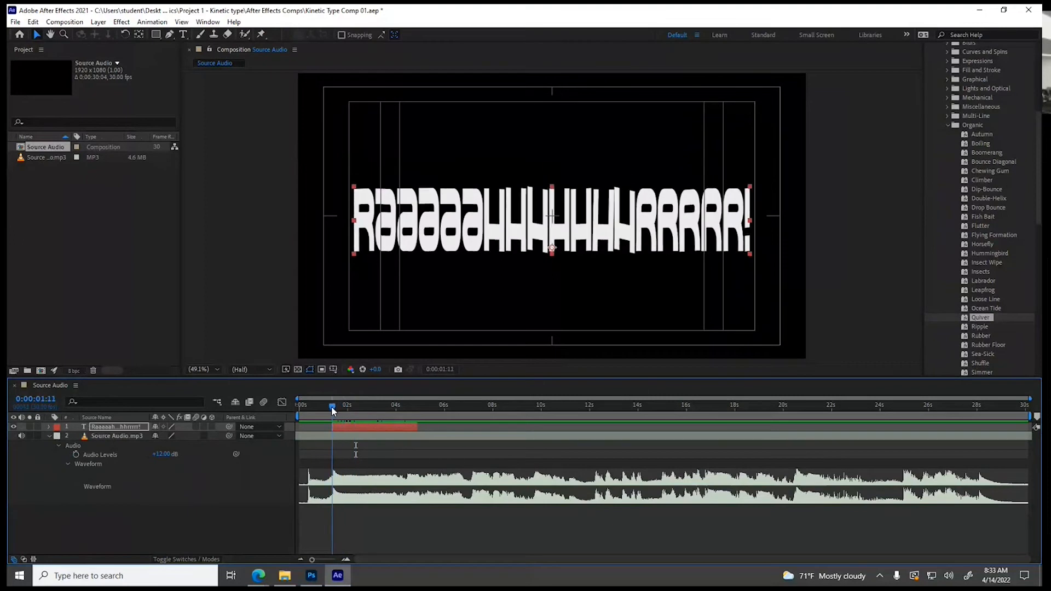
click(48, 427)
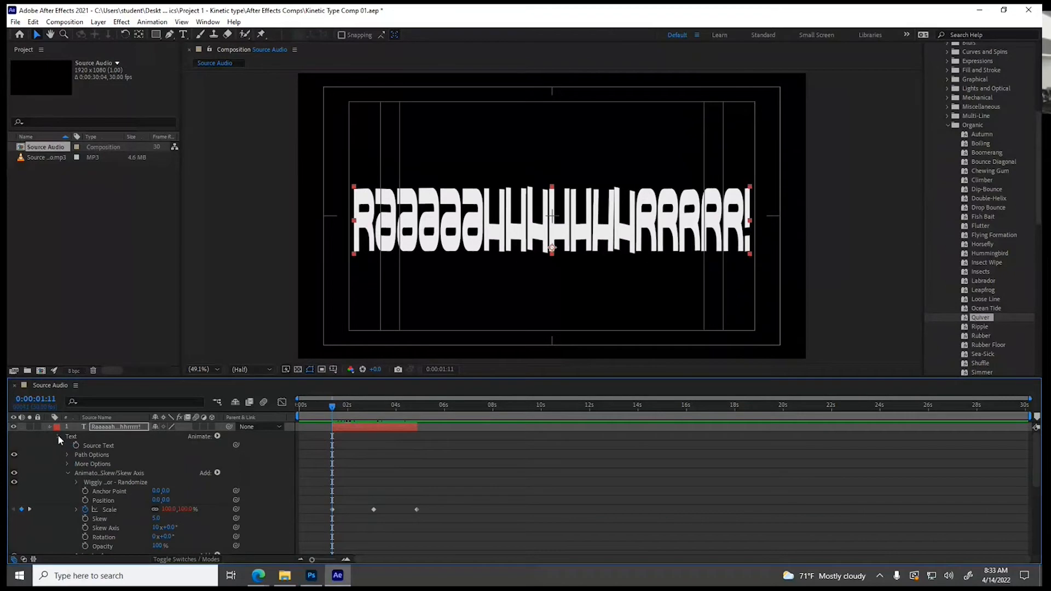
click(58, 436)
click(58, 445)
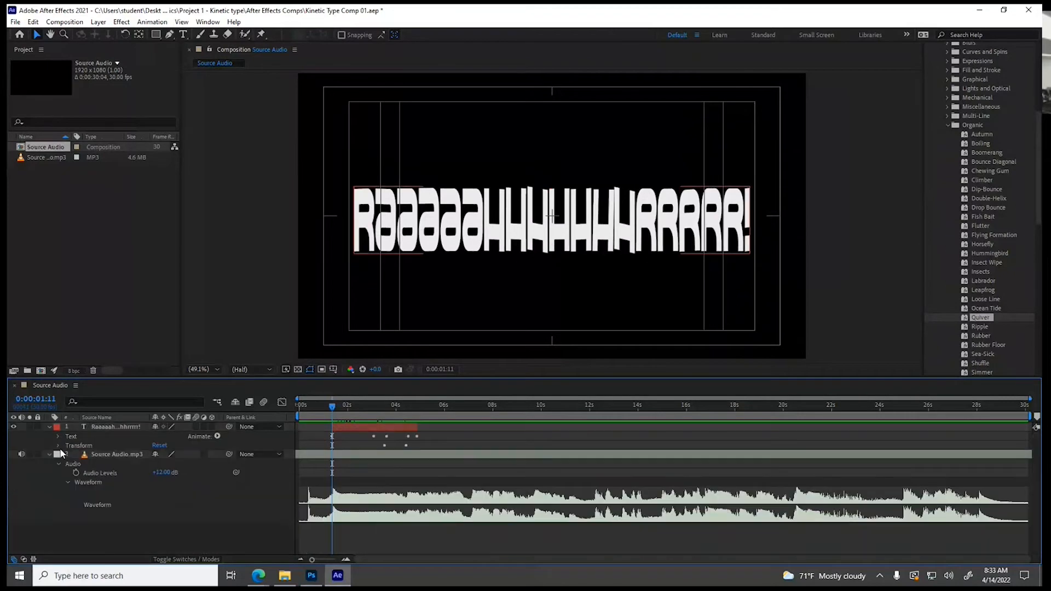
Search the effects and presets for "wiggle" and apply the Wiggle - position preset to the text layer
scroll(940, 213, up, 5)
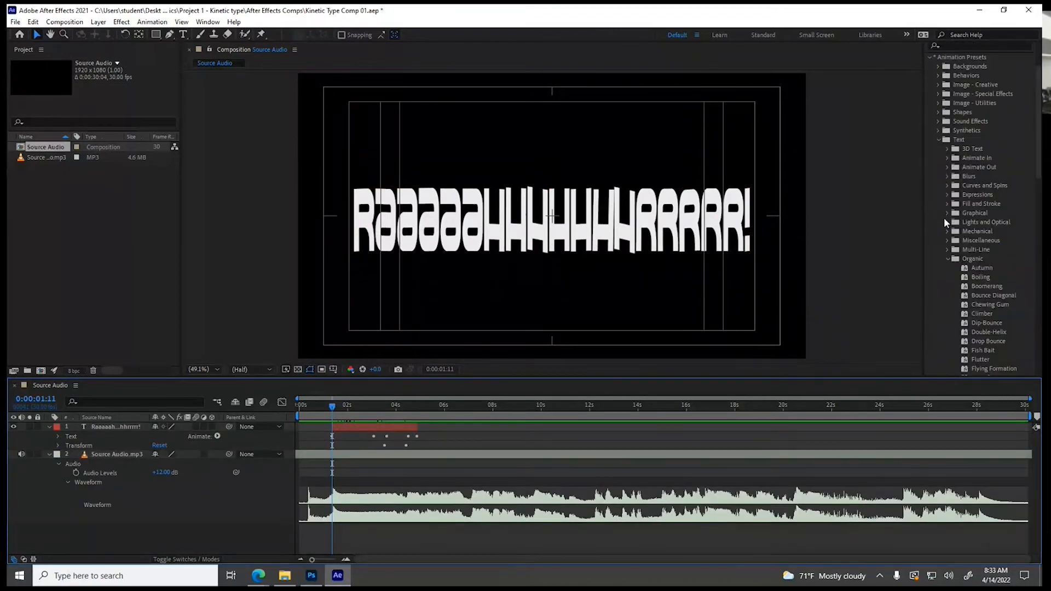
click(939, 206)
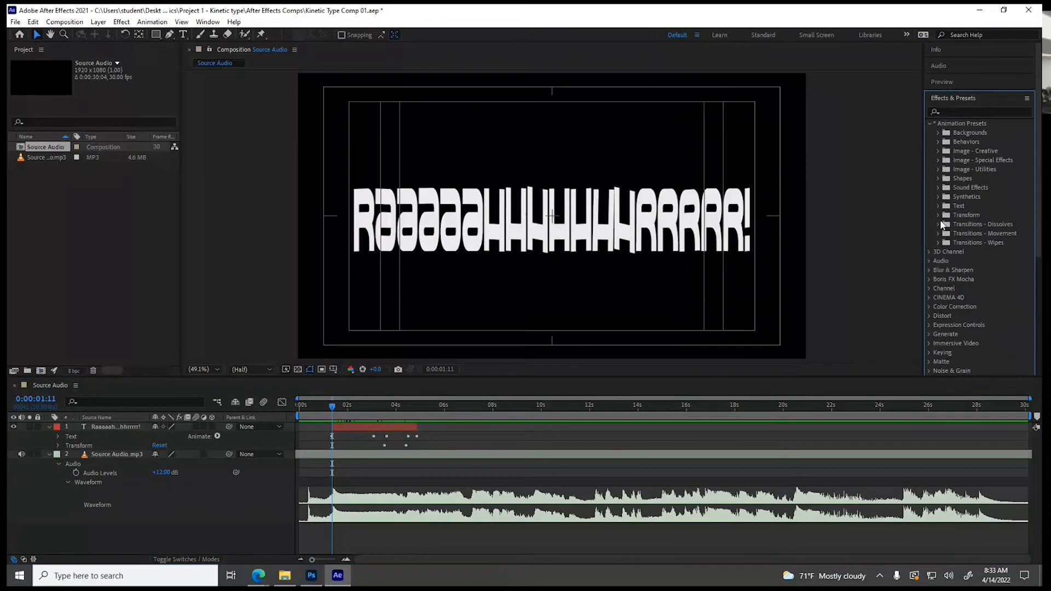
click(951, 112)
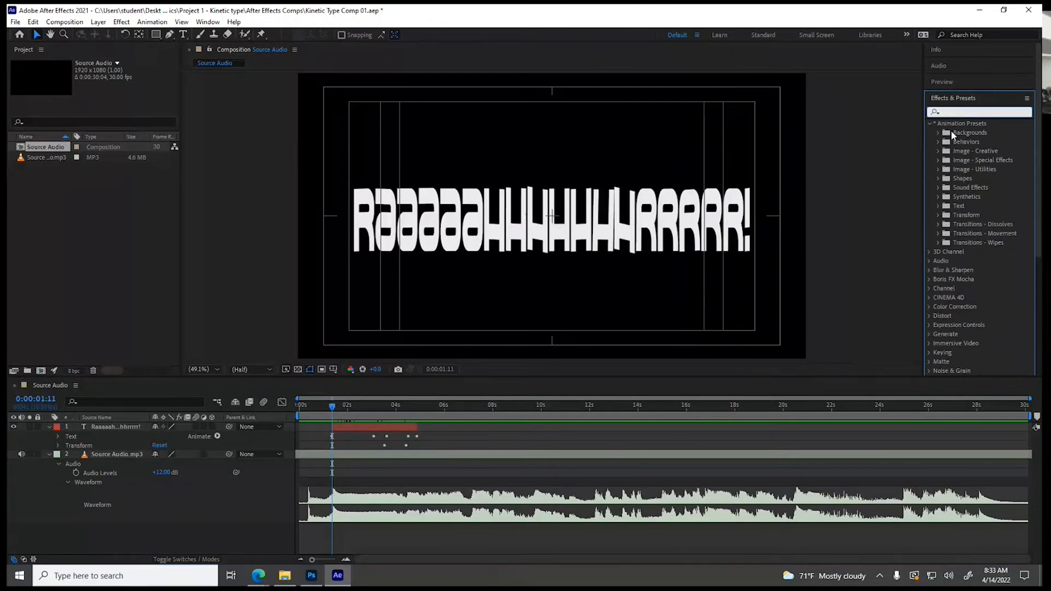
text(wiggle)
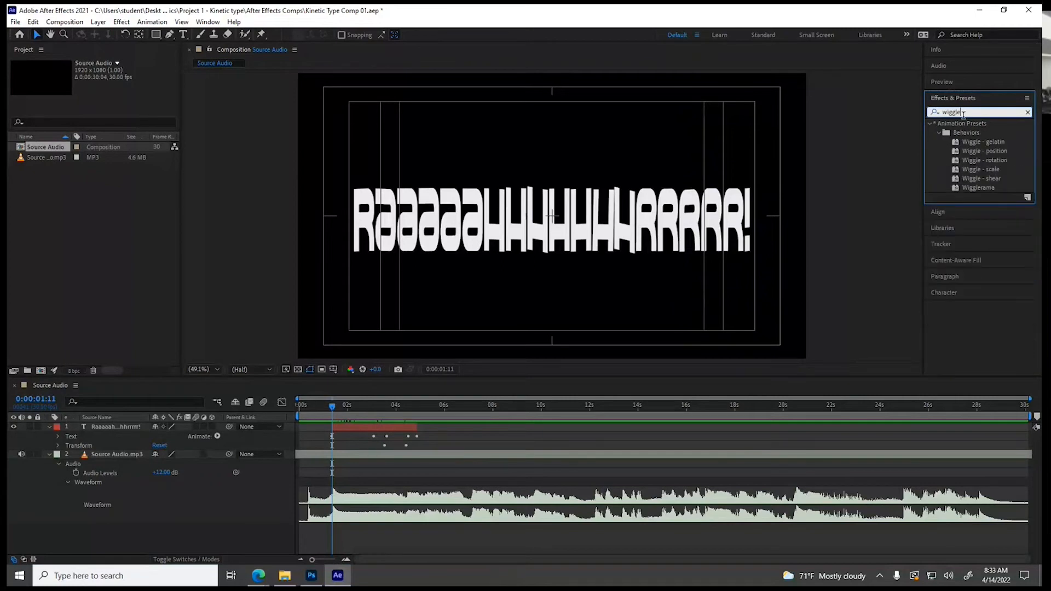
click(957, 154)
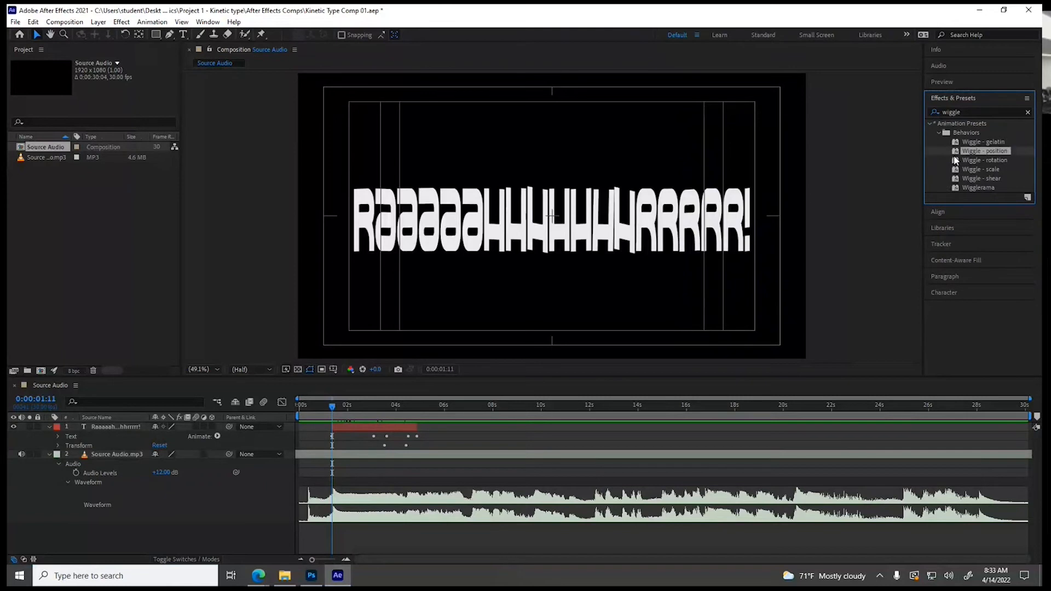
drag(957, 157, 347, 431)
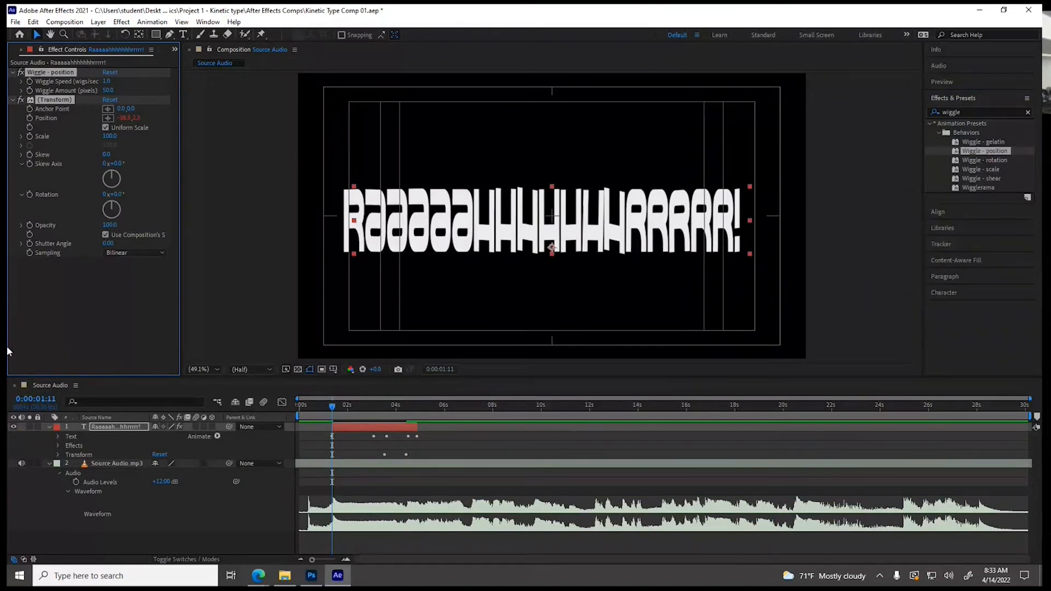
Set the Wiggle - position effect's Wiggle Speed and Wiggle Amount to 0 and keyframe both at 0:00:01:11
click(57, 445)
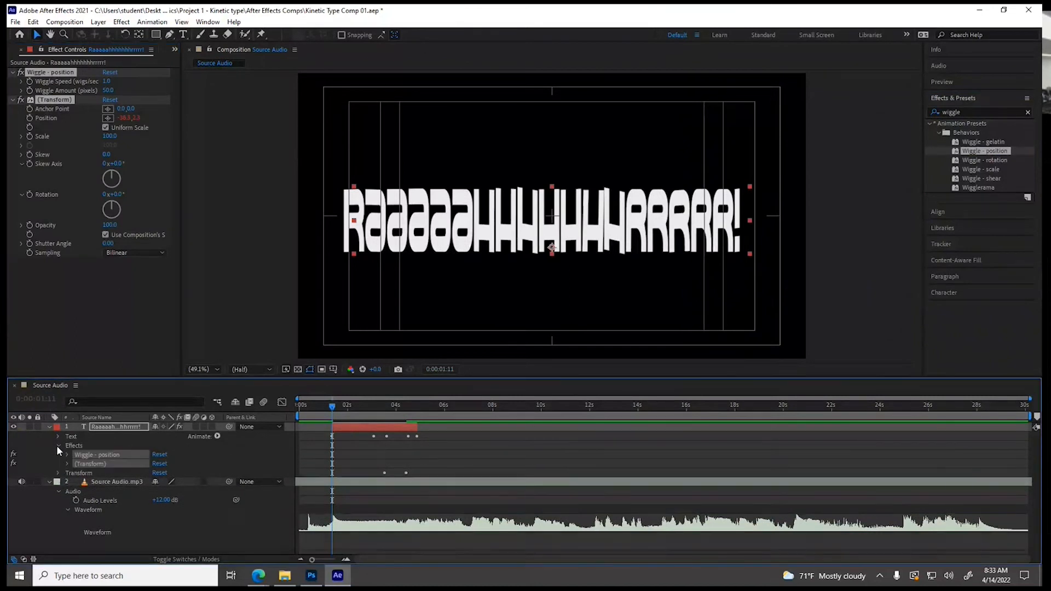
click(67, 454)
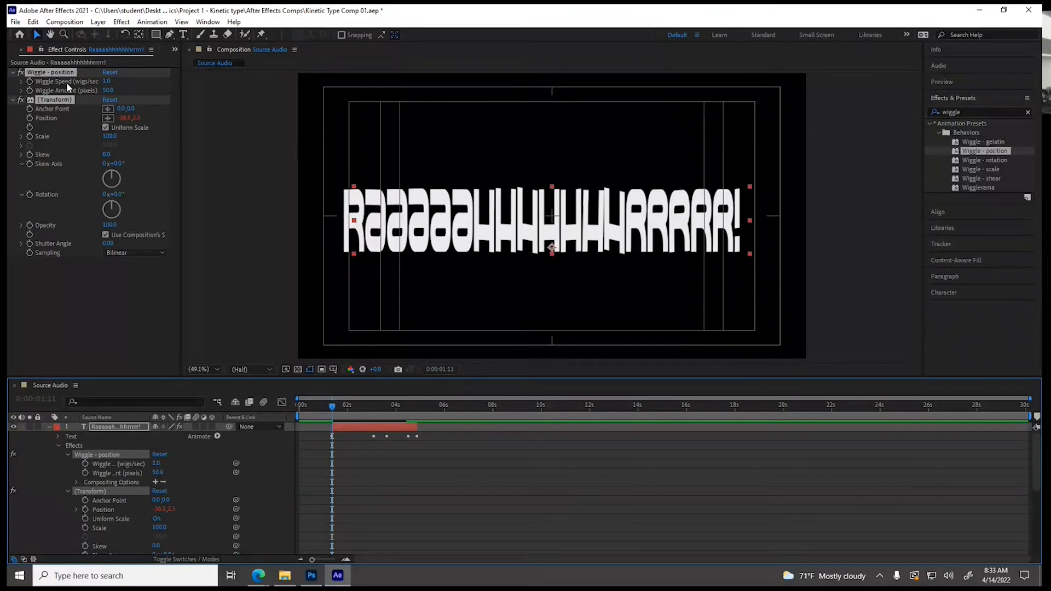
click(108, 81)
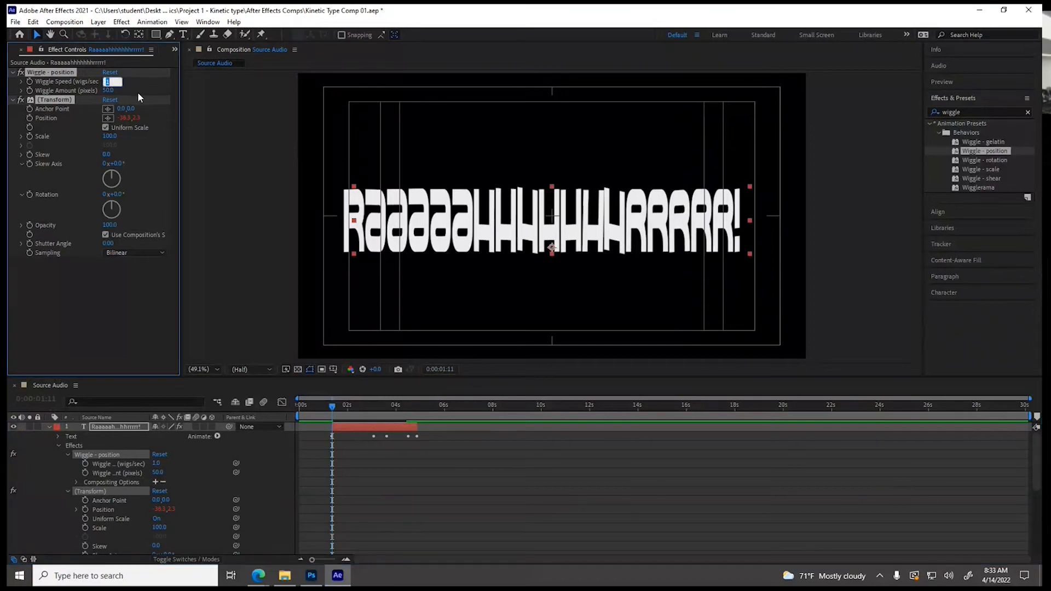
key(Tab)
text(0)
key(Return)
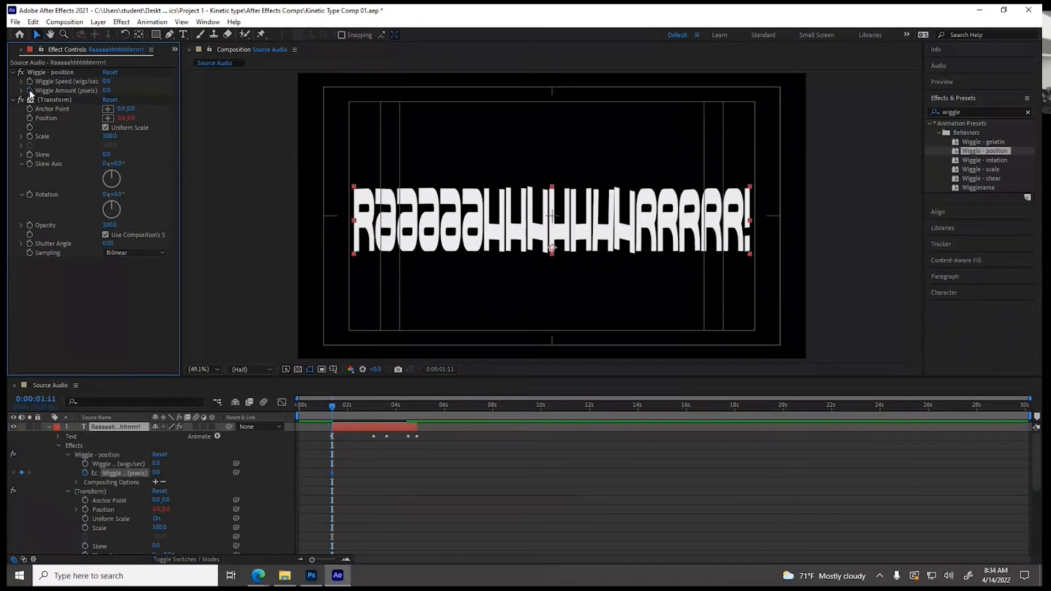
click(30, 91)
click(29, 82)
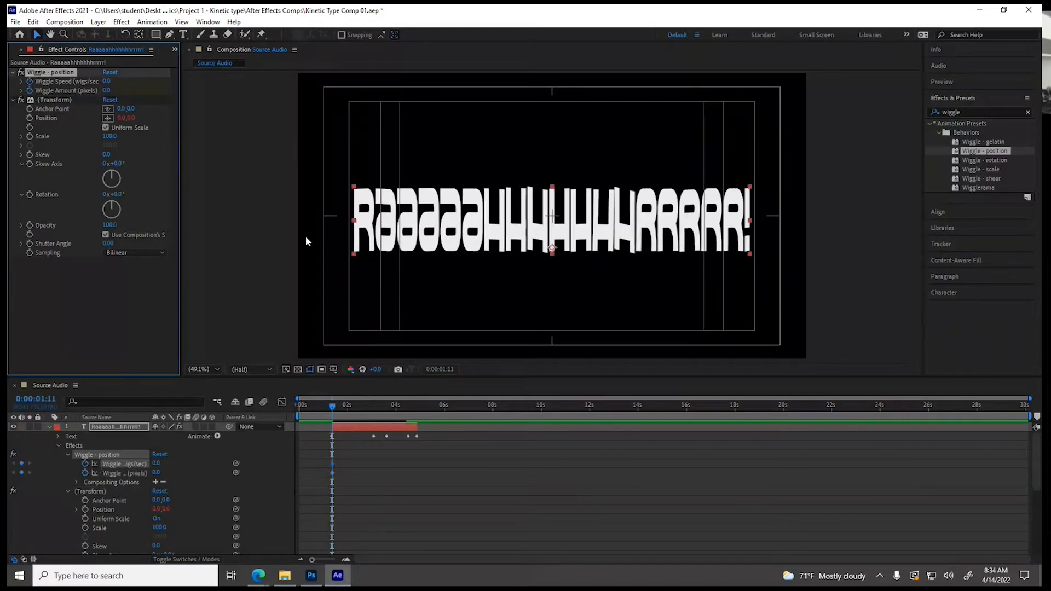
Keyframe Wiggle Speed at 5 and Wiggle Amount at 20 pixels at 0:00:03:19
click(387, 409)
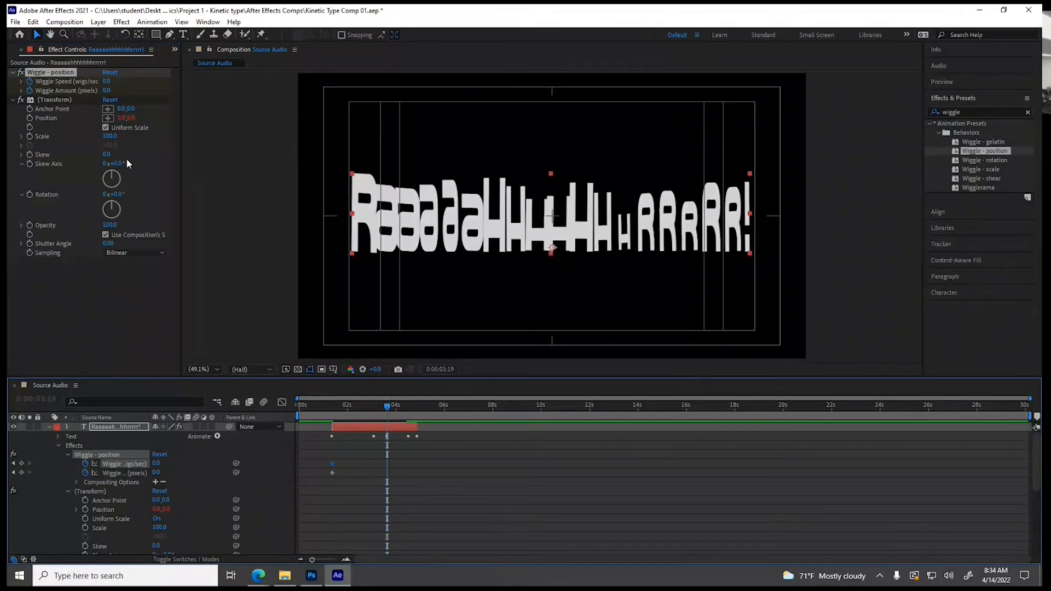
click(107, 81)
text(5)
key(Tab)
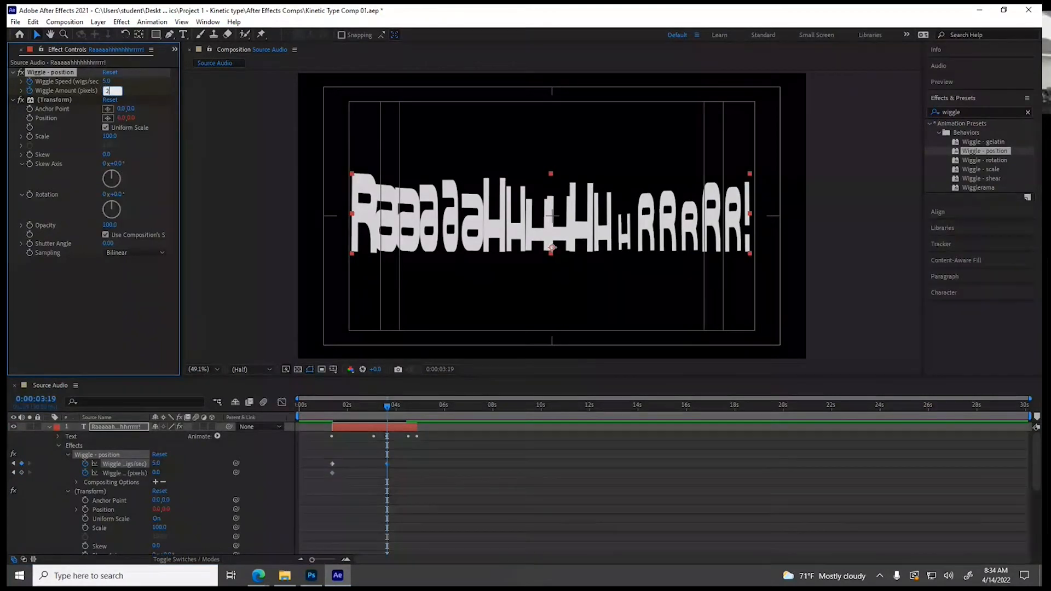
text(20)
key(Return)
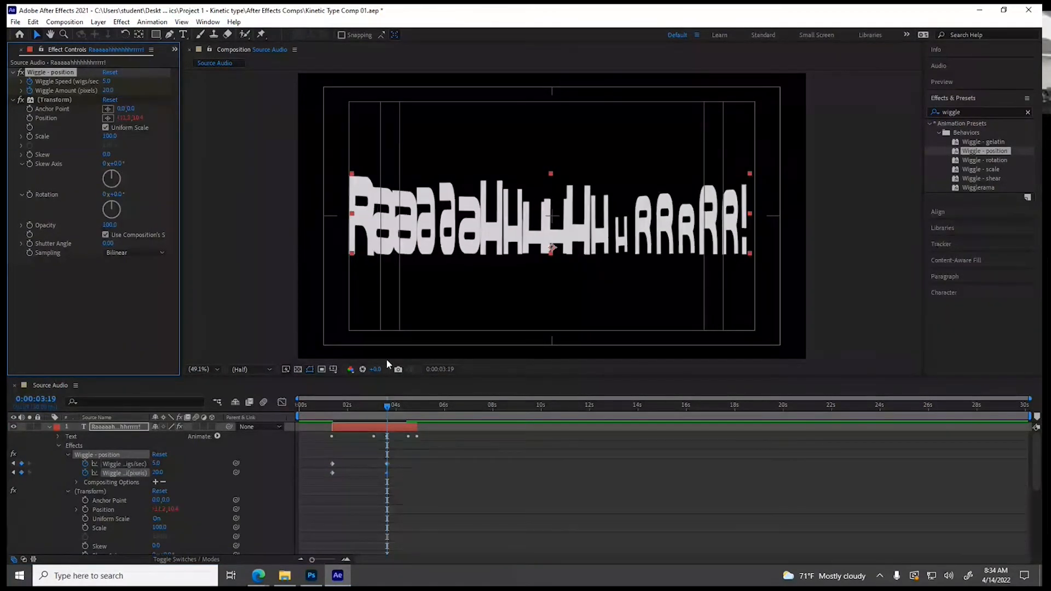
Keyframe the Wiggle - position effect's Wiggle Speed and Wiggle Amount at 0 at 0:00:04:22
drag(386, 406, 415, 414)
click(106, 81)
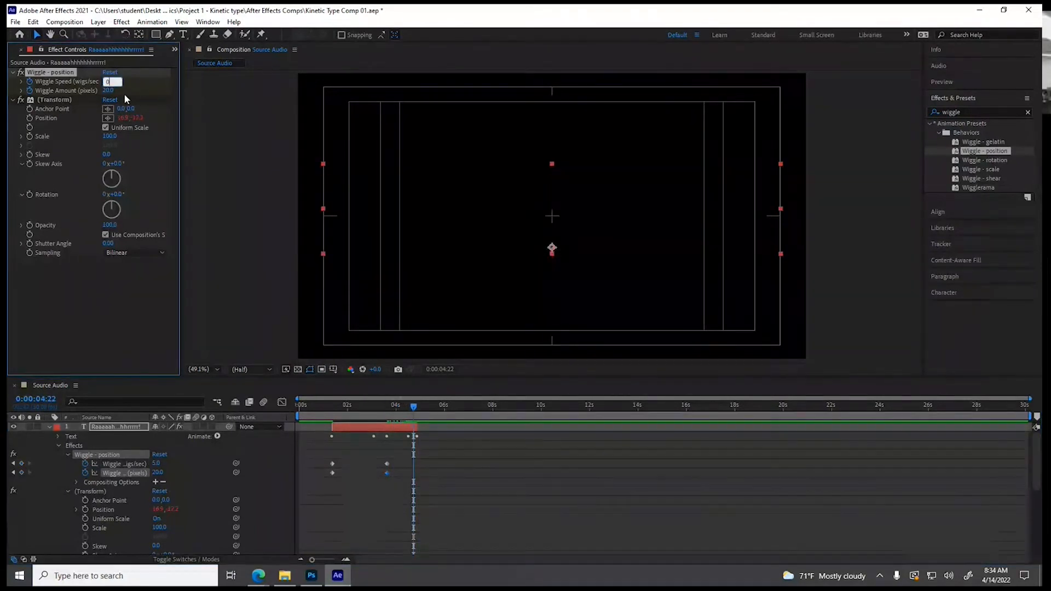
key(Tab)
text(0)
key(Return)
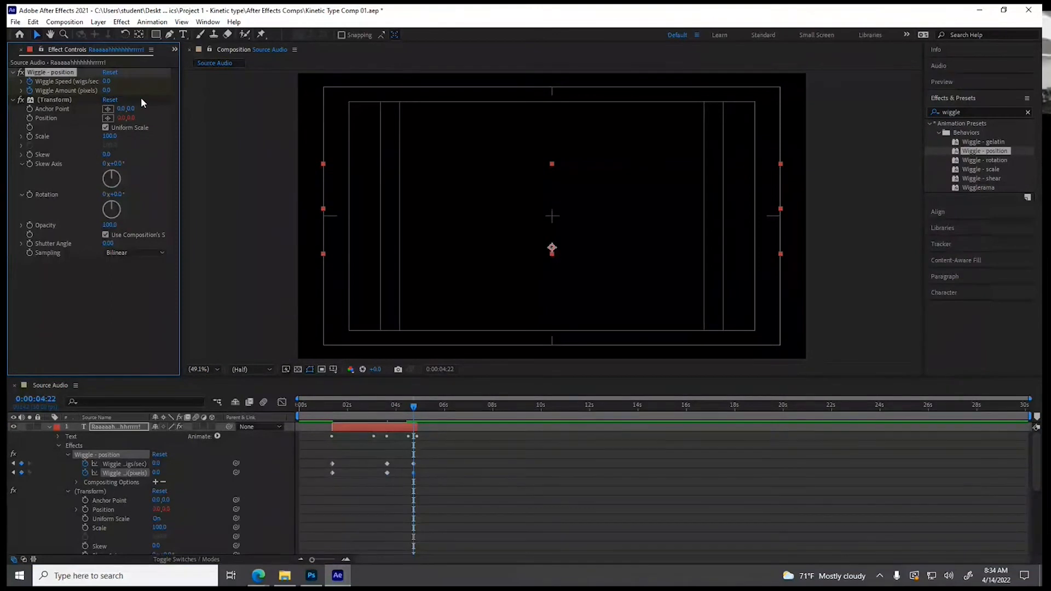
Preview the text layer's wiggle animation from the beginning of the composition
mouse_move(330, 409)
mouse_down()
mouse_move(392, 412)
mouse_move(312, 416)
mouse_up()
key(Home)
key(space)
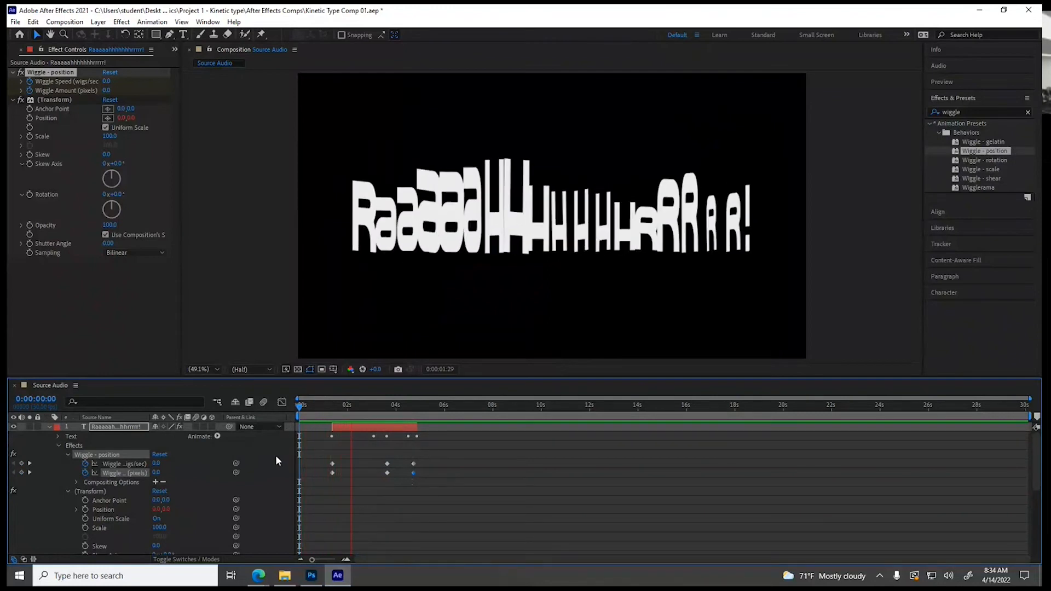
key(space)
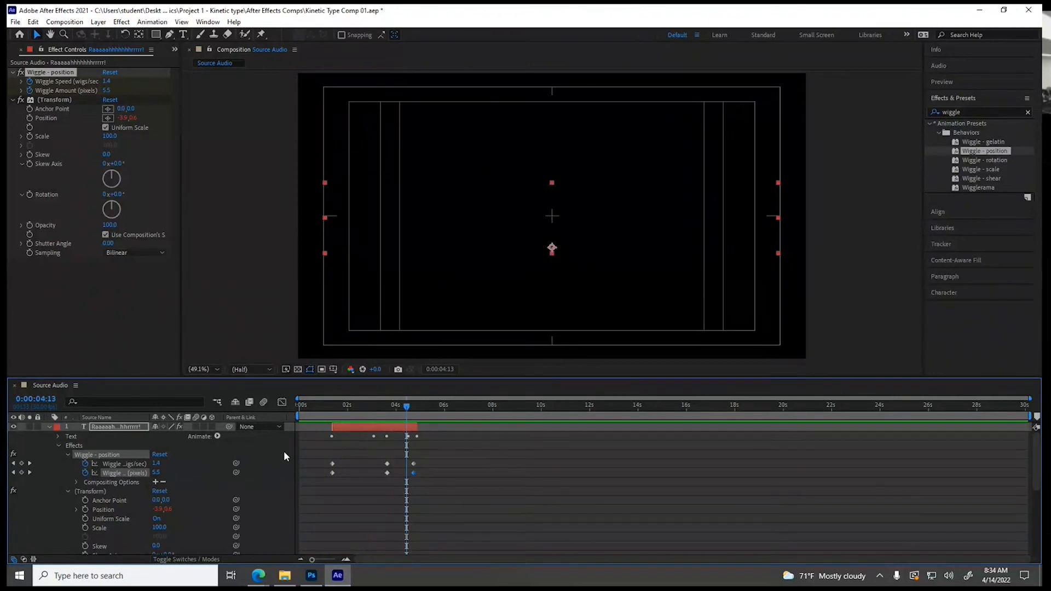
Set the Wiggle Amount keyframe at 0:00:03:19 to 130 pixels and preview the animation from 0:00:01:03
drag(398, 418, 386, 415)
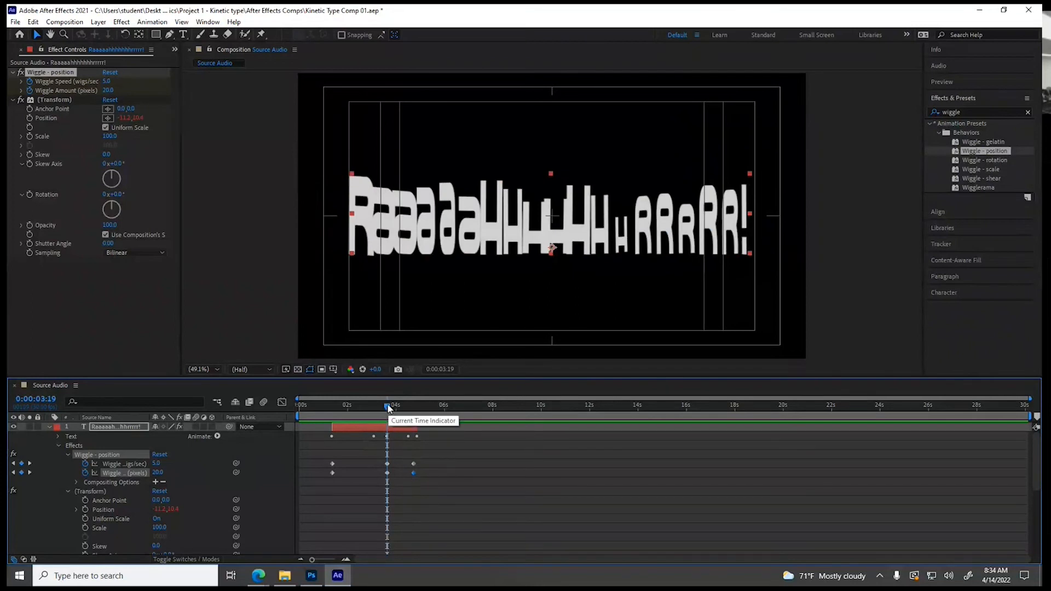
drag(107, 92, 167, 90)
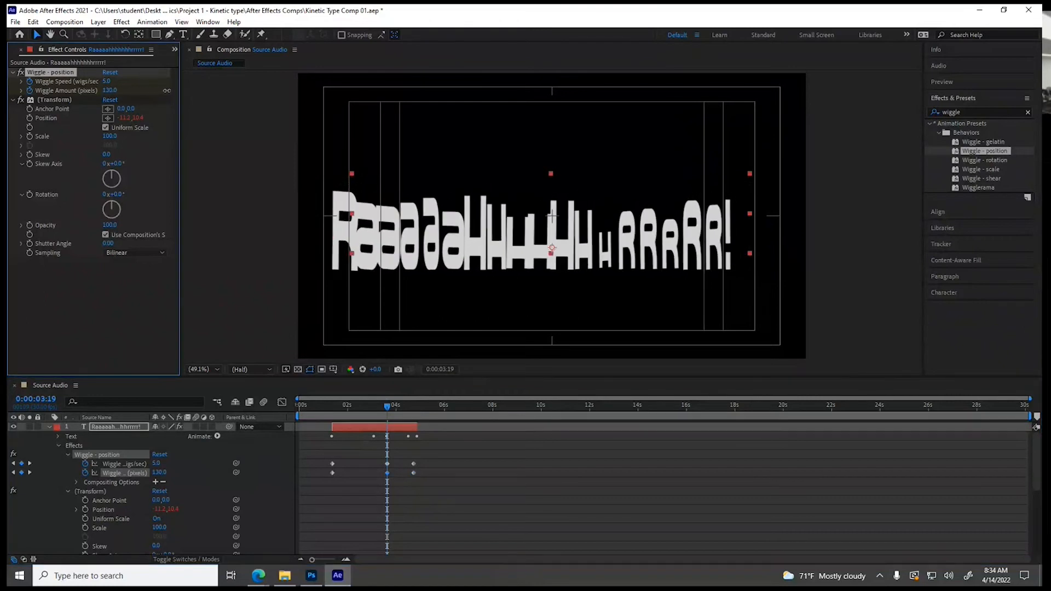
click(326, 405)
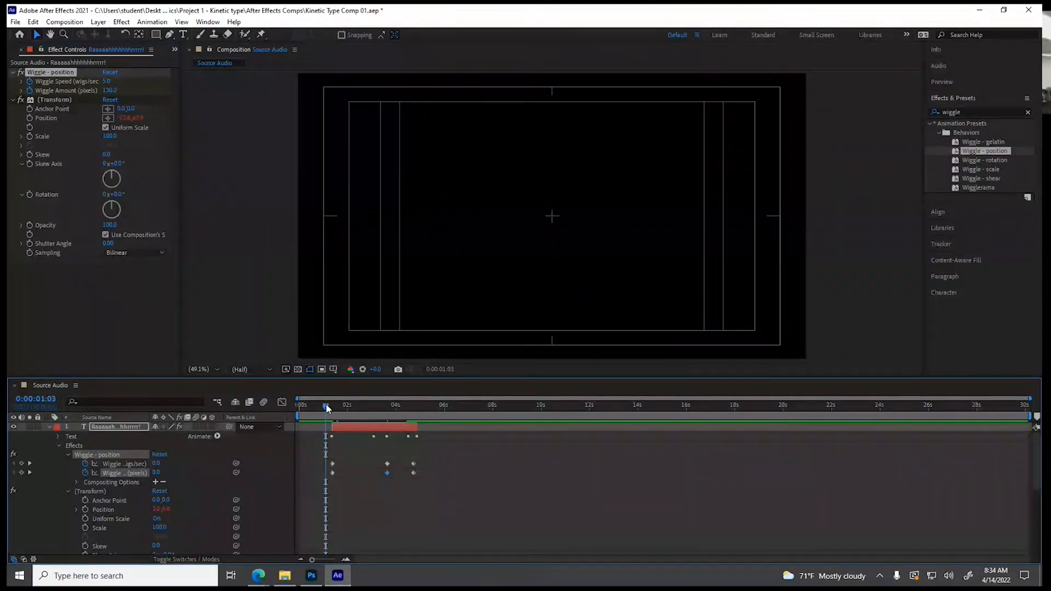
key(space)
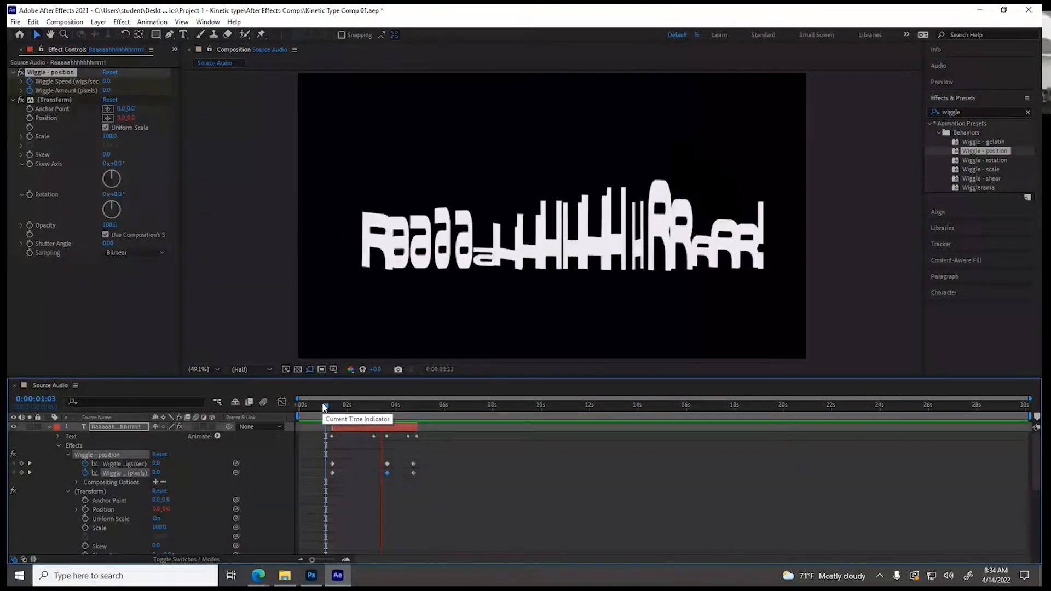
key(space)
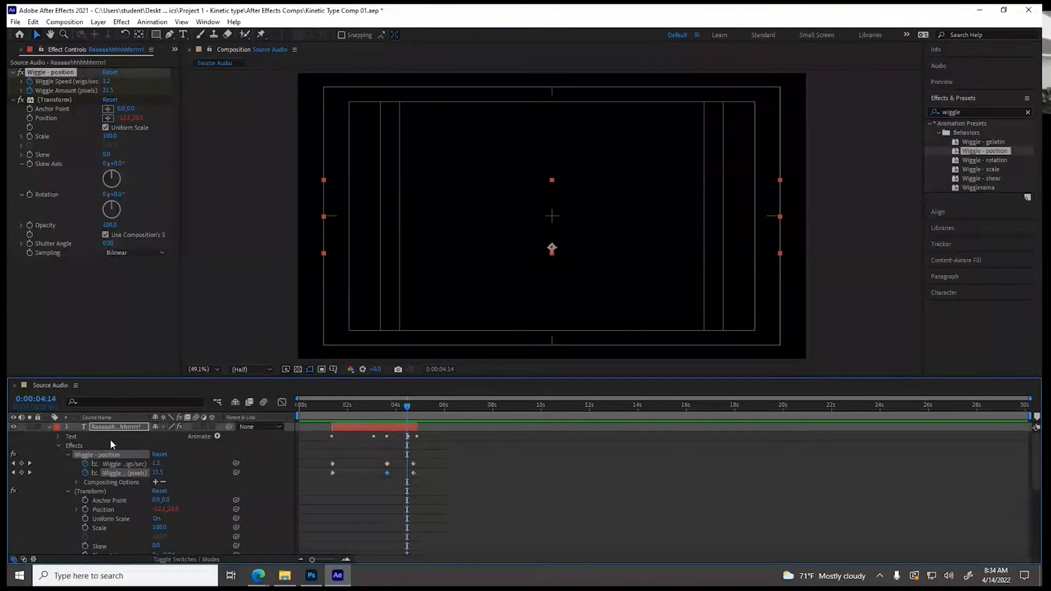
Collapse the text layer's properties and clear the effects and presets search
click(50, 427)
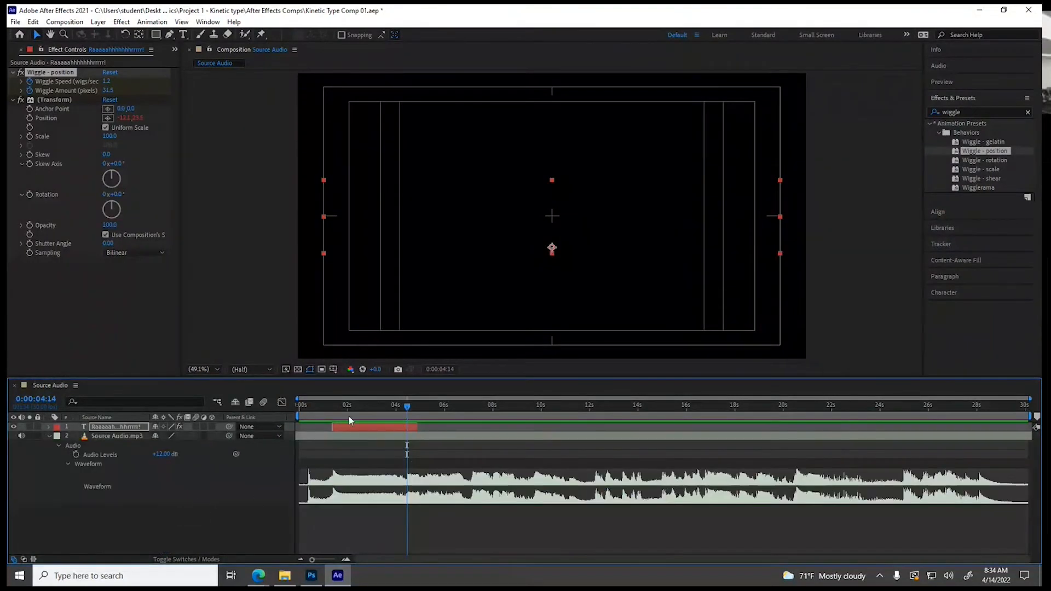
drag(354, 403, 370, 418)
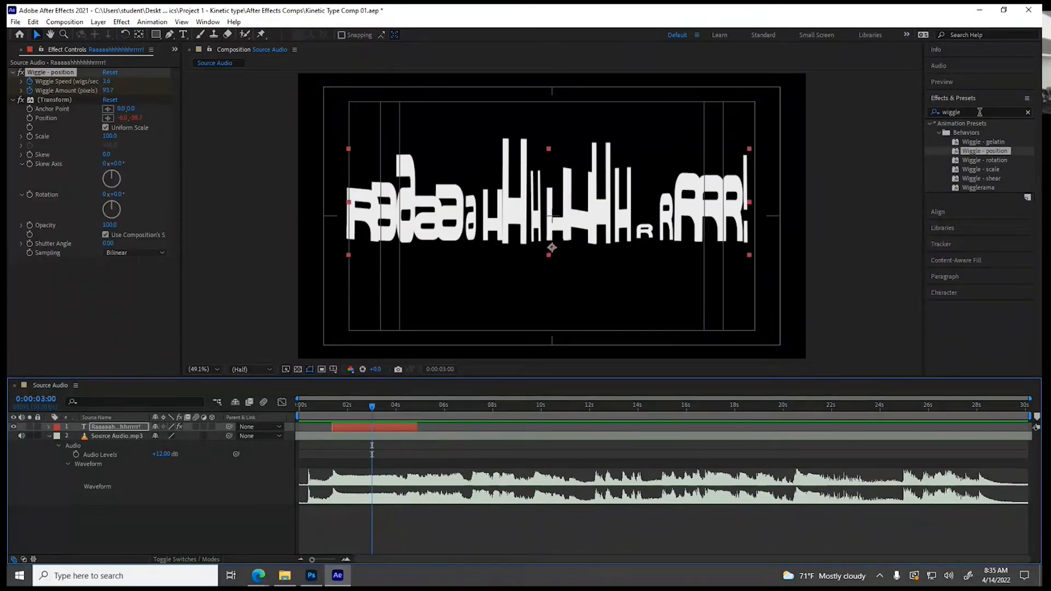
click(933, 112)
key(BackSpace)
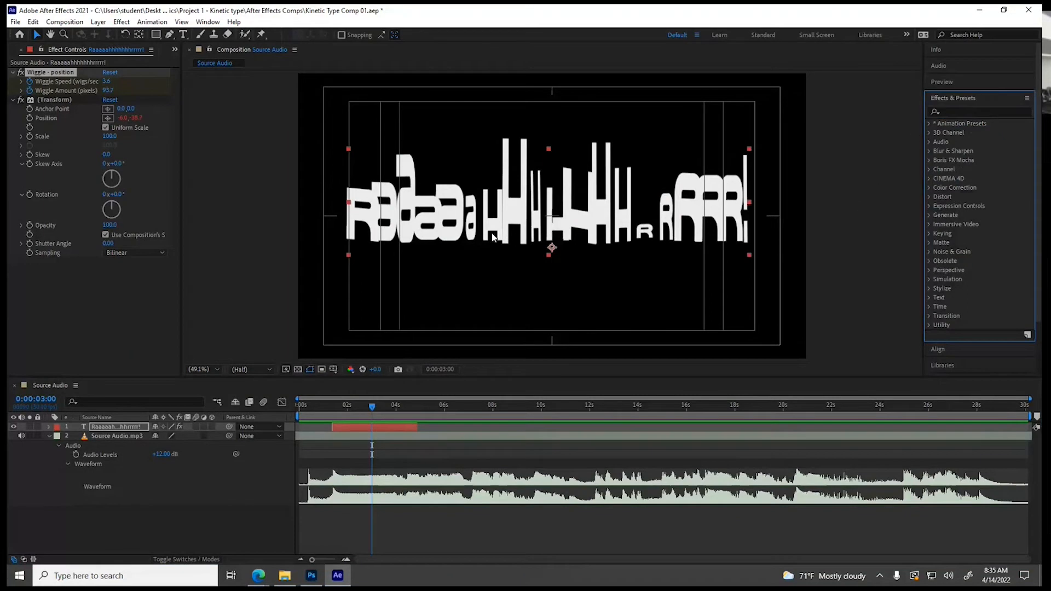
Listen to the dialogue audio from 0:00:04:04 and replay the section starting at 0:00:08:11
drag(373, 408, 399, 407)
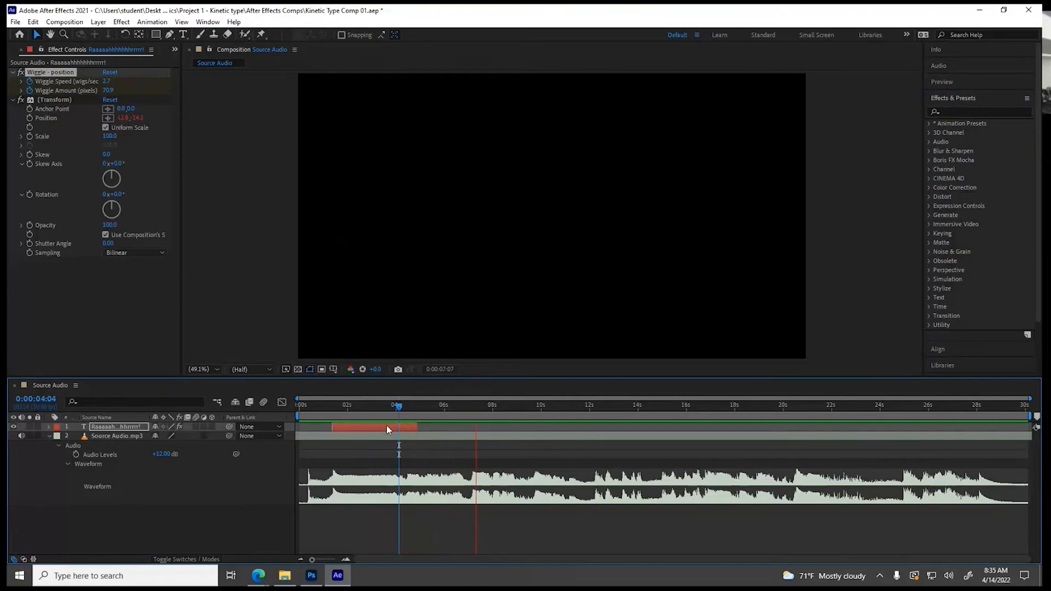
key(space)
mouse_move(502, 407)
mouse_down()
mouse_move(472, 408)
mouse_move(501, 409)
mouse_up()
key(space)
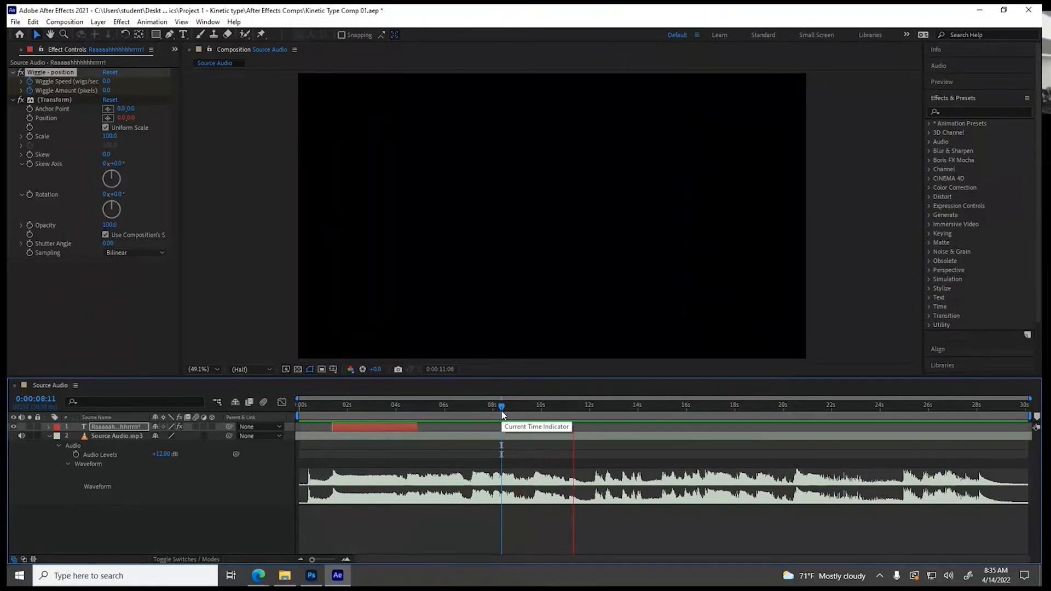
key(space)
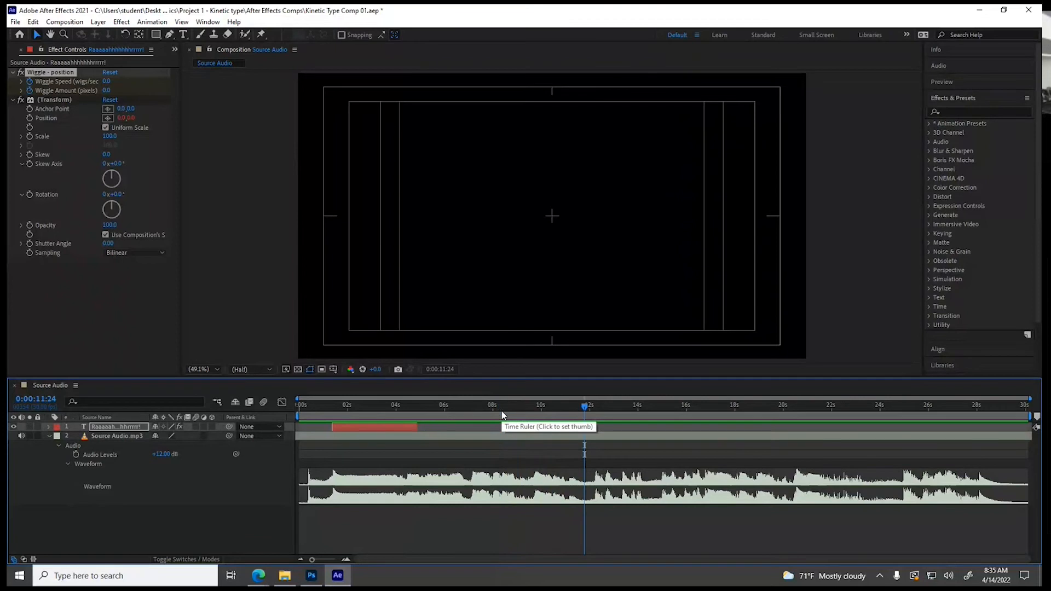
click(501, 410)
key(space)
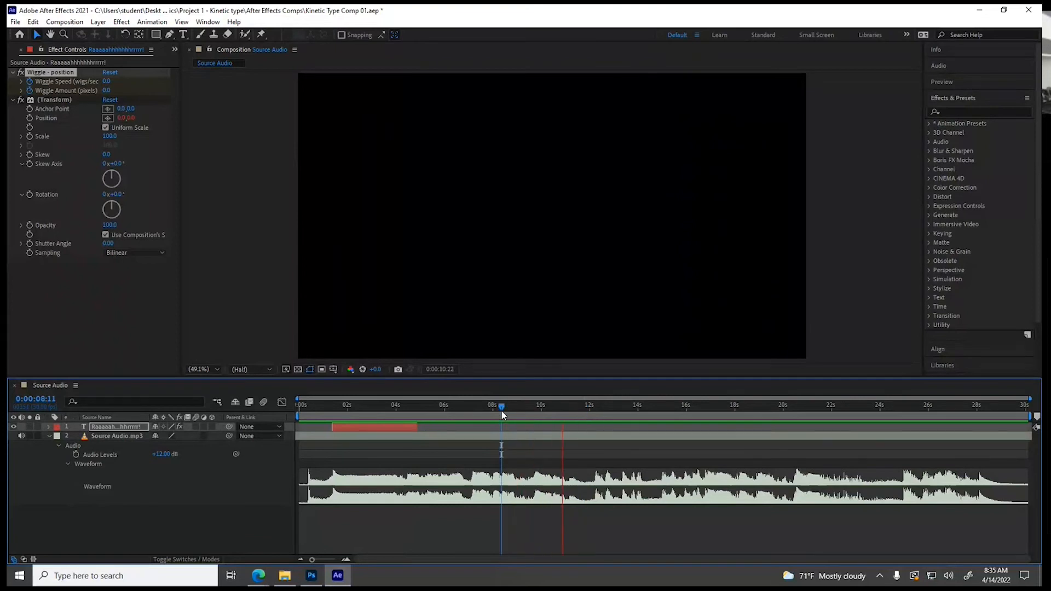
key(space)
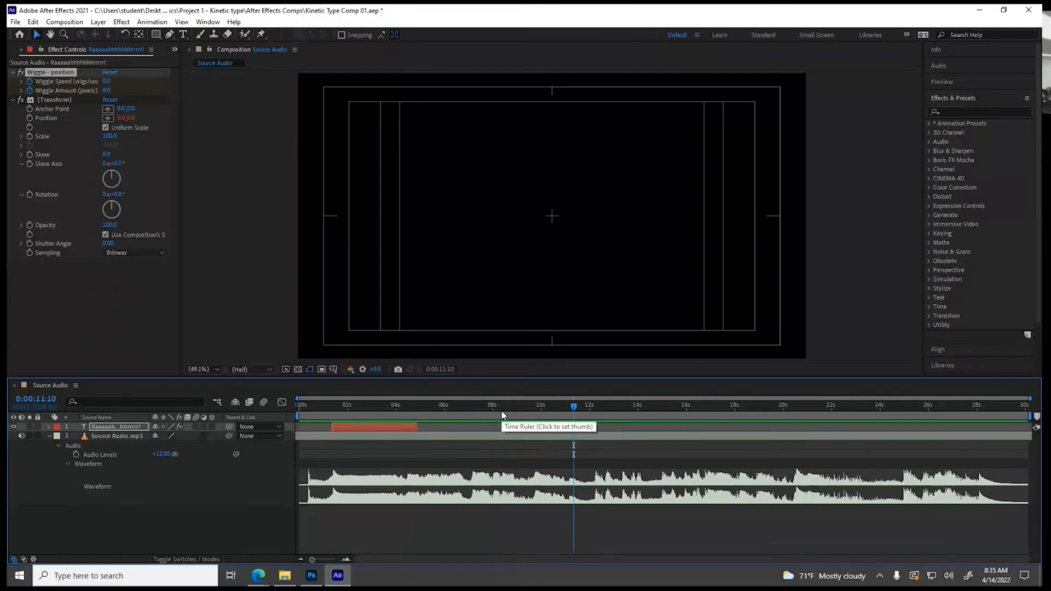
Switch to Photoshop, change the tools to a two-column layout and add a point-type layer with the default placeholder text
click(312, 575)
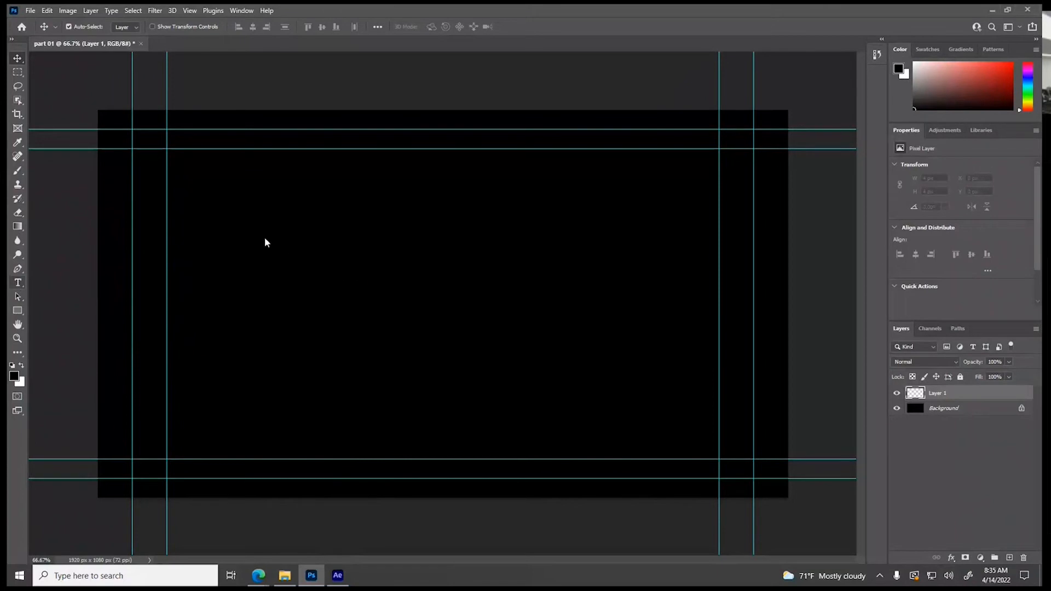
click(18, 283)
click(12, 40)
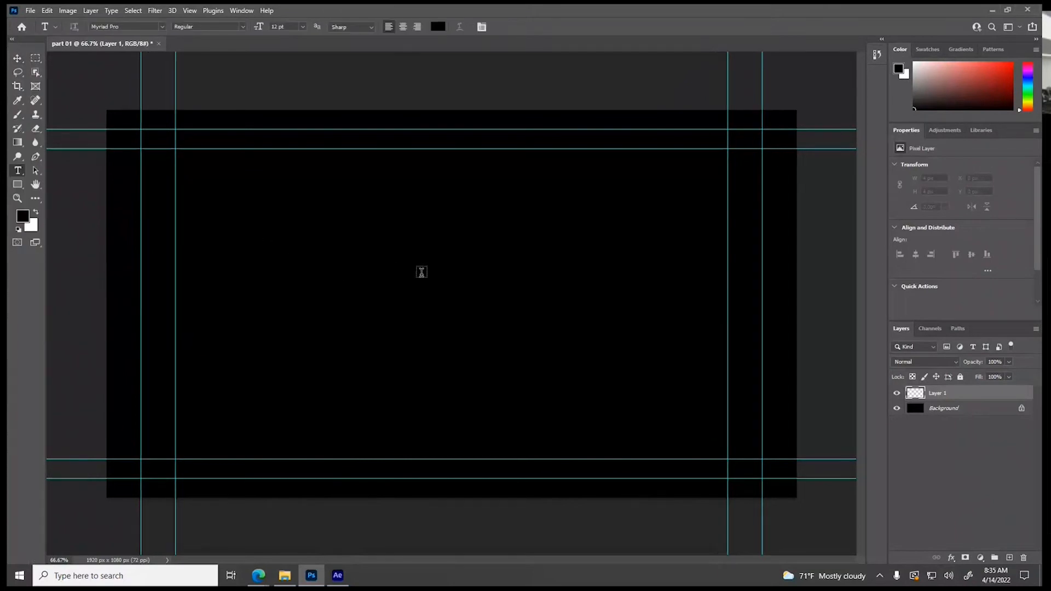
click(452, 236)
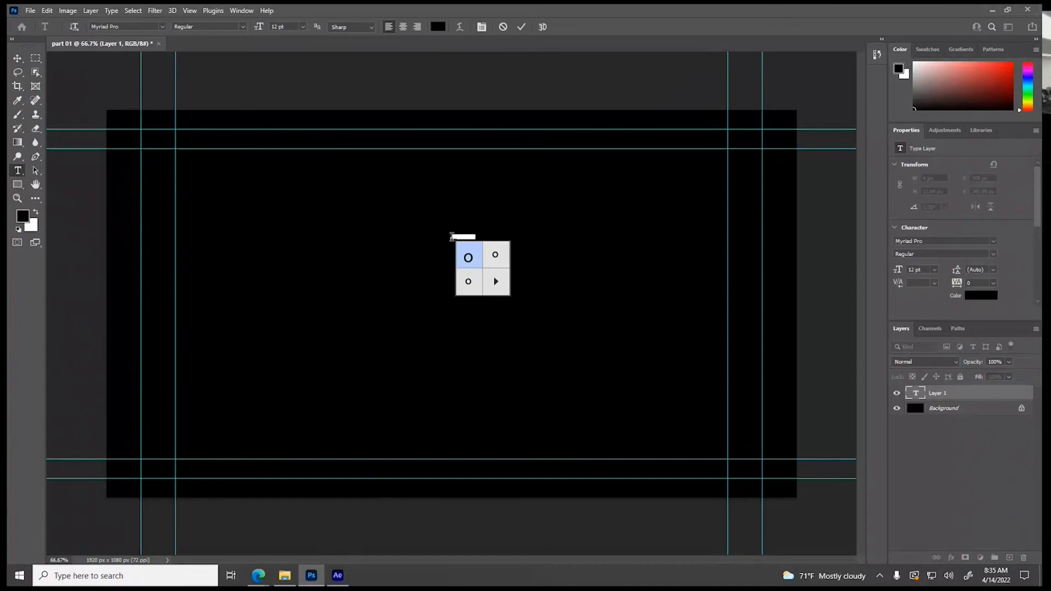
click(918, 393)
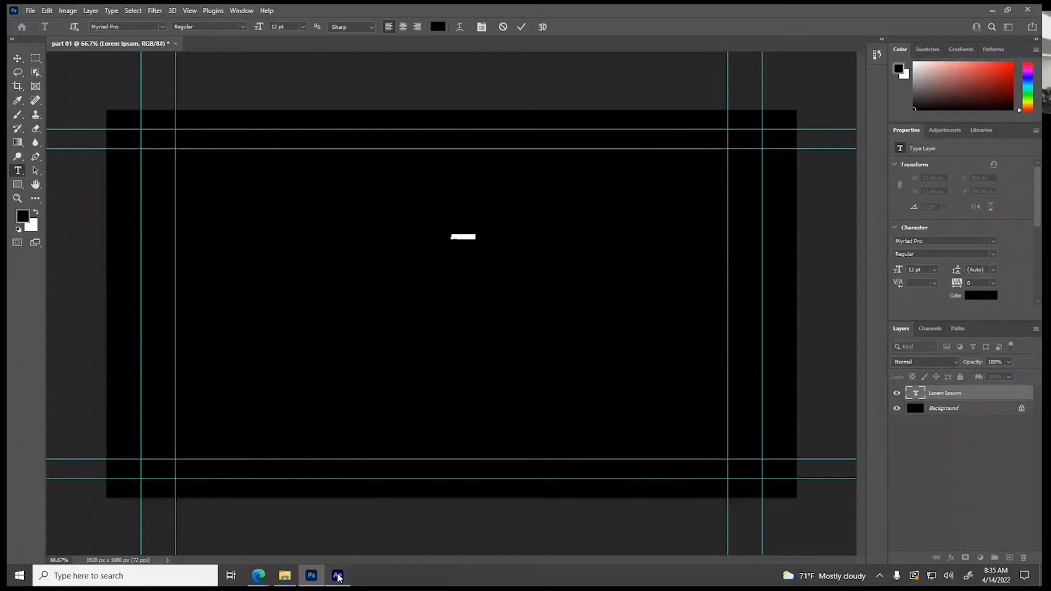
Switch to After Effects and check the font of the text layer's letters at 0:00:03:08
click(337, 575)
click(377, 408)
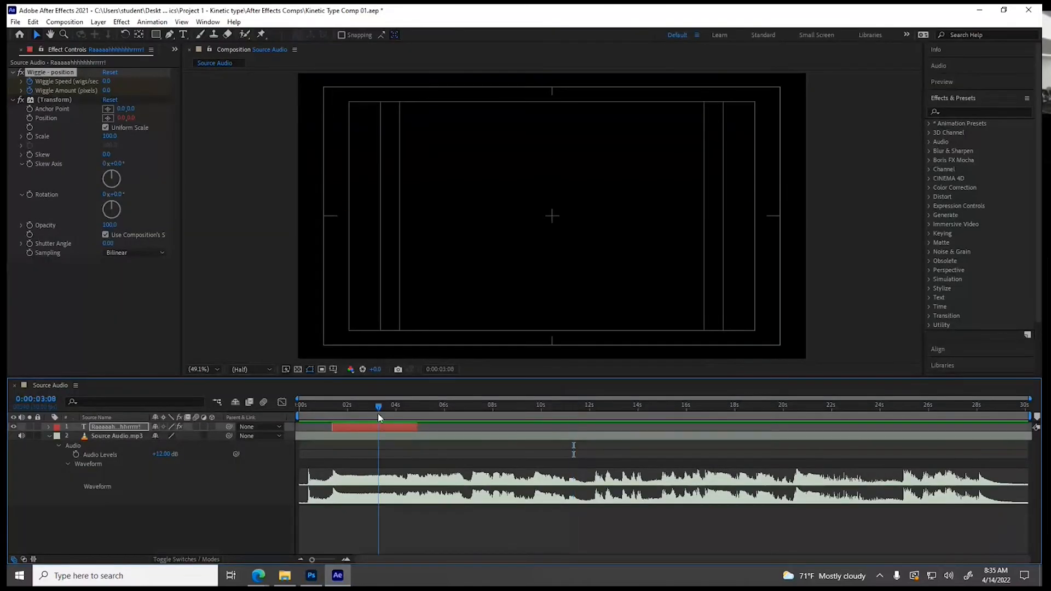
click(376, 428)
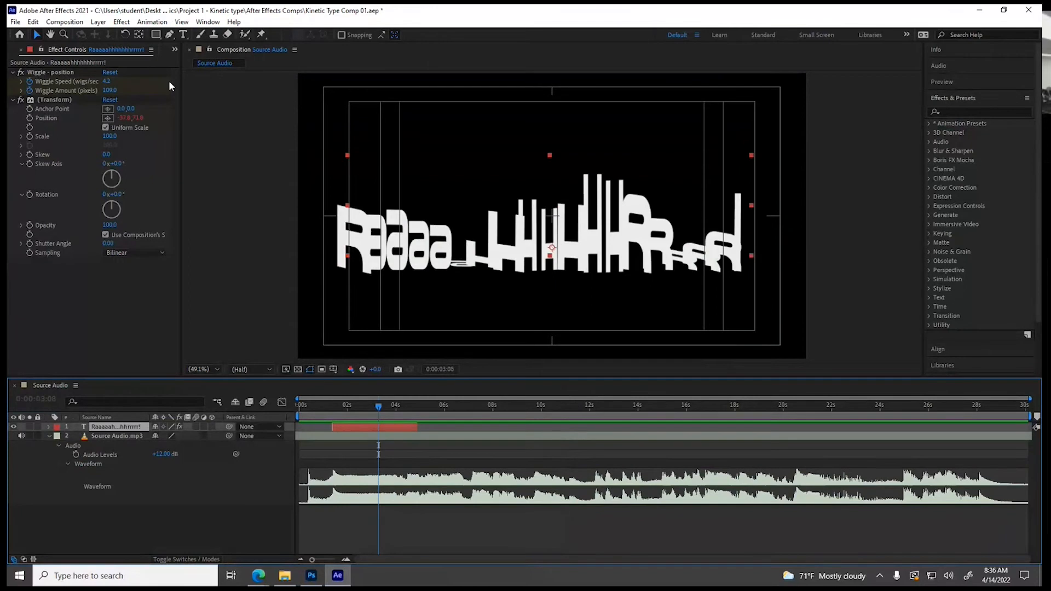
click(183, 35)
drag(513, 248, 561, 245)
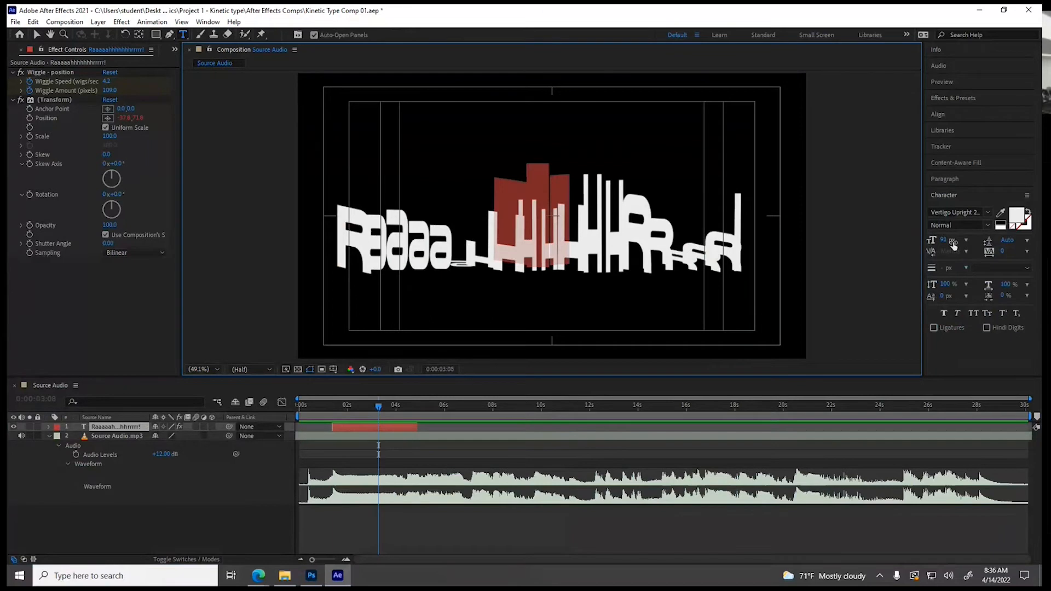
click(37, 34)
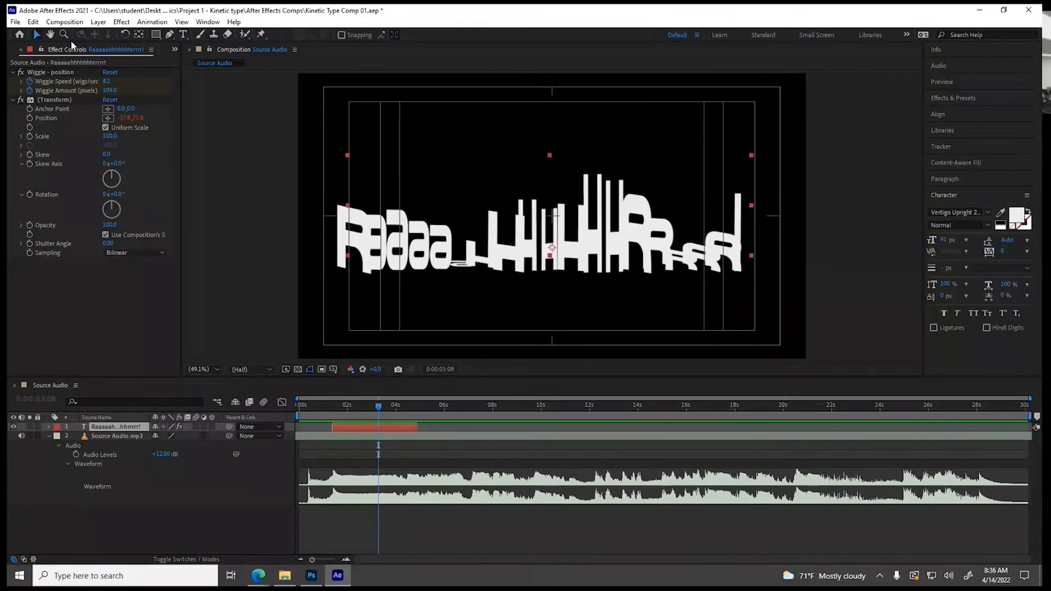
Switch to Photoshop and set the placeholder text's font to Vertigo Upright 2 BRK
click(311, 575)
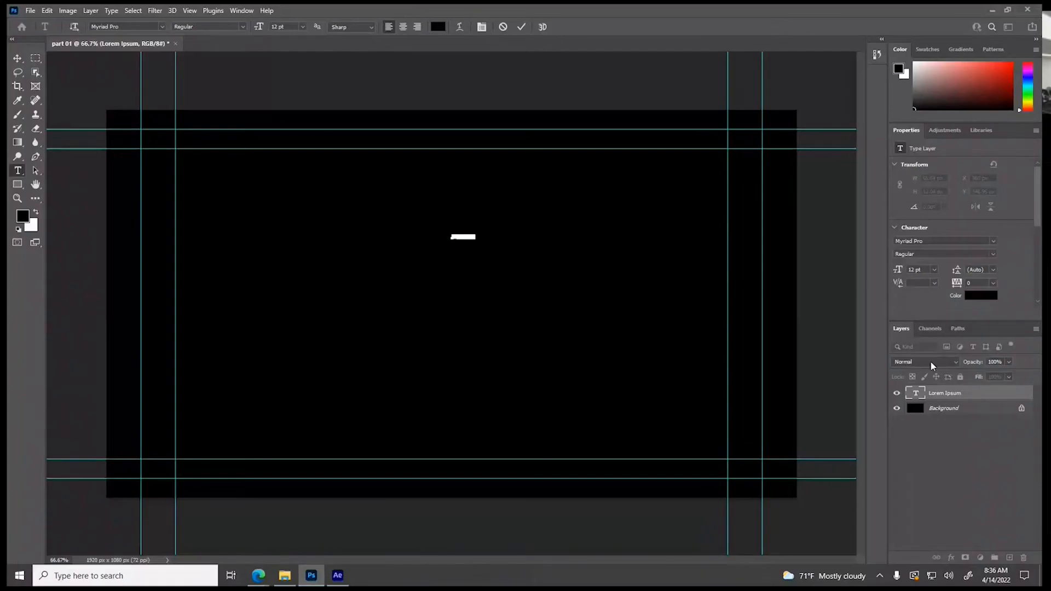
click(994, 241)
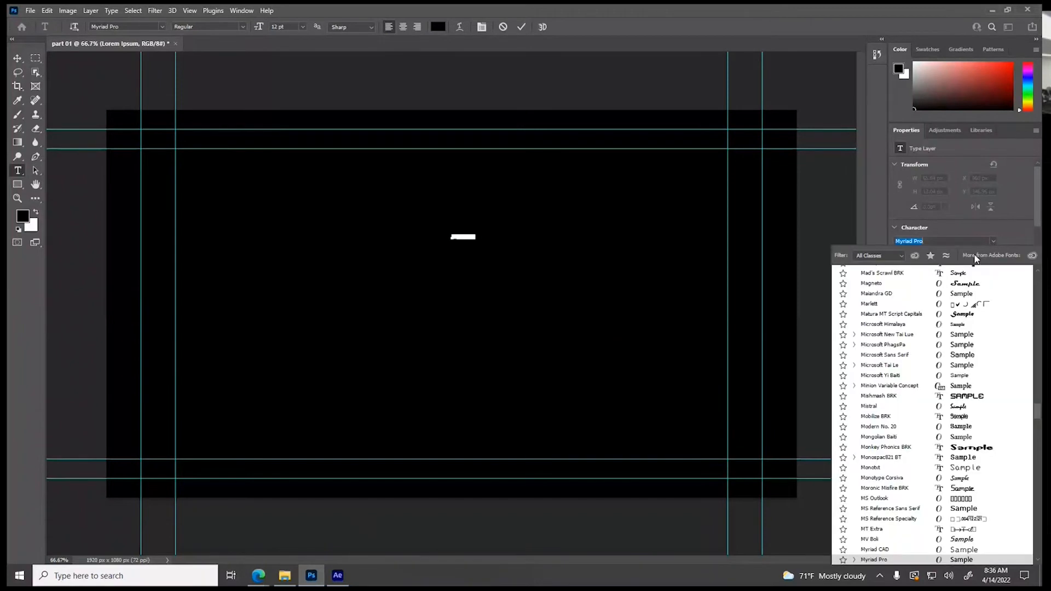
scroll(889, 417, down, 6)
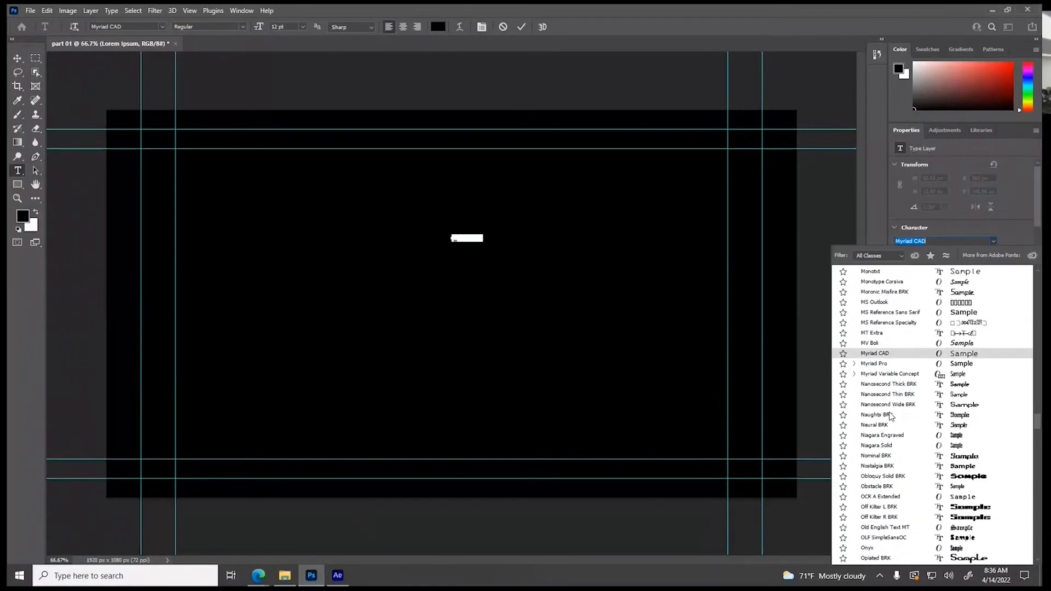
scroll(887, 416, down, 5)
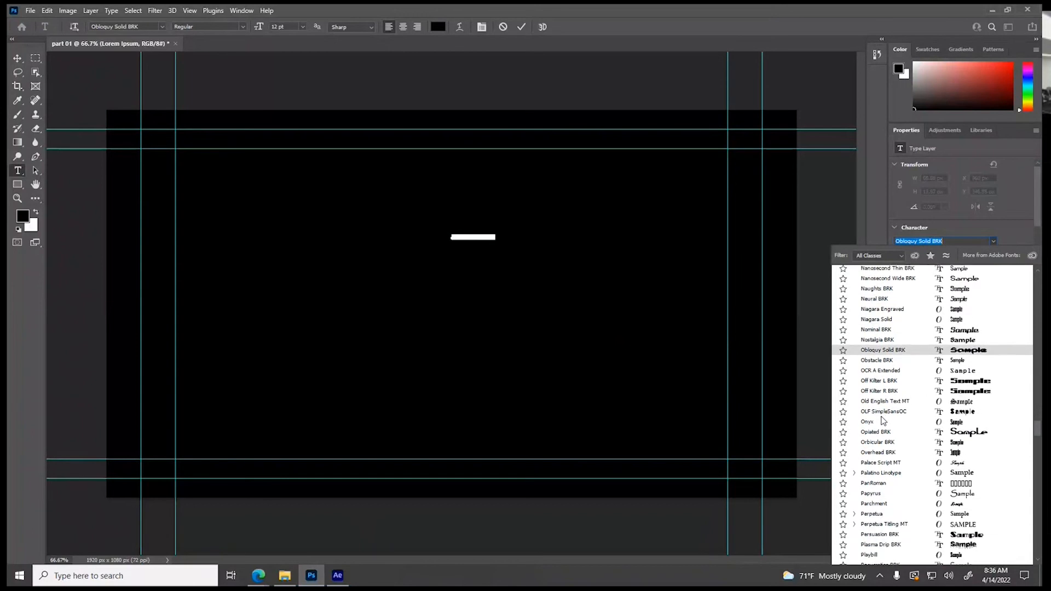
scroll(879, 423, down, 5)
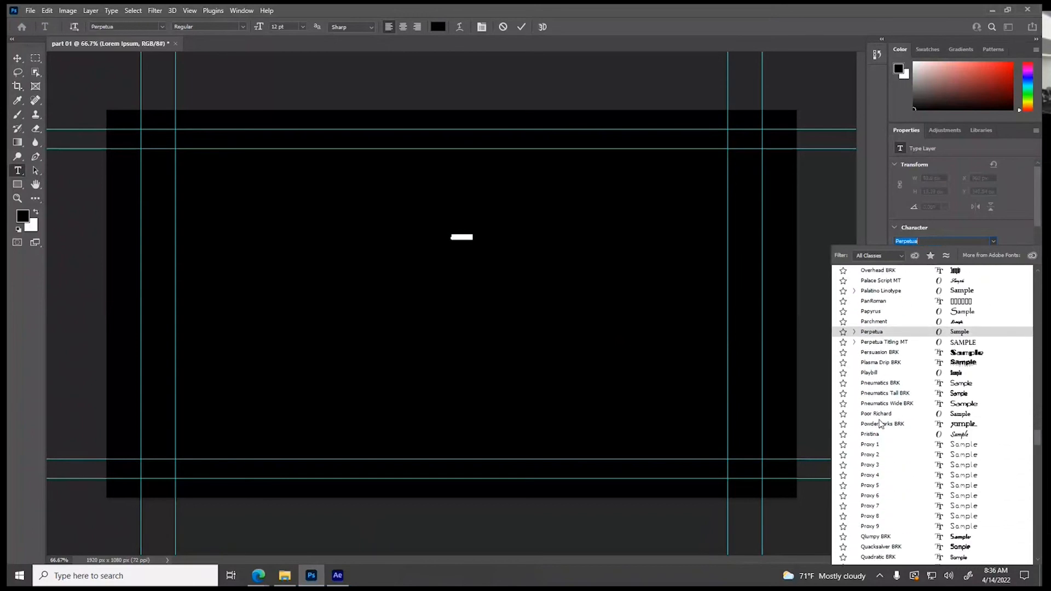
scroll(879, 423, down, 2)
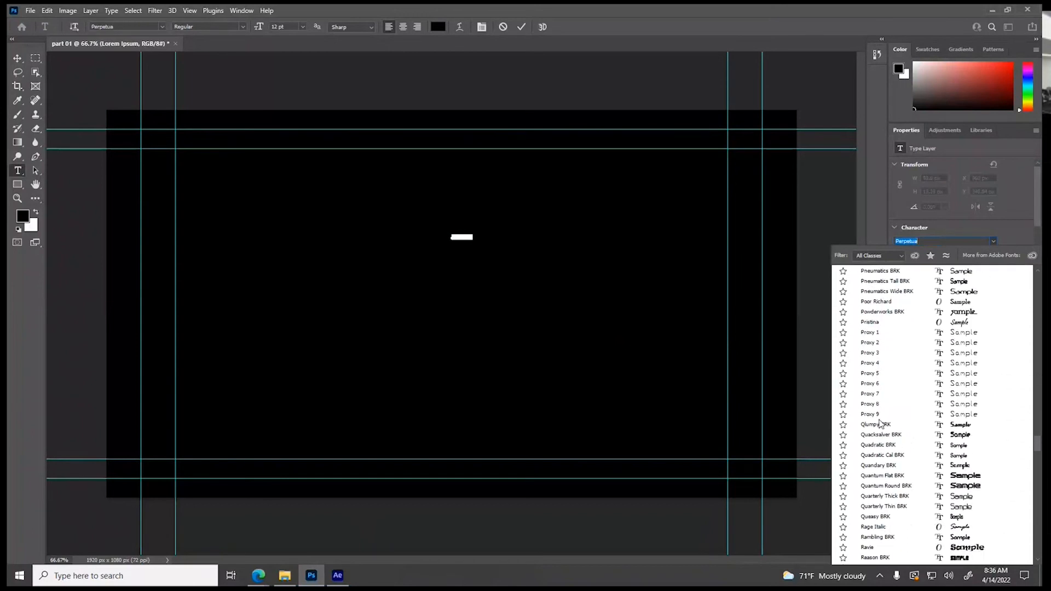
scroll(880, 423, down, 5)
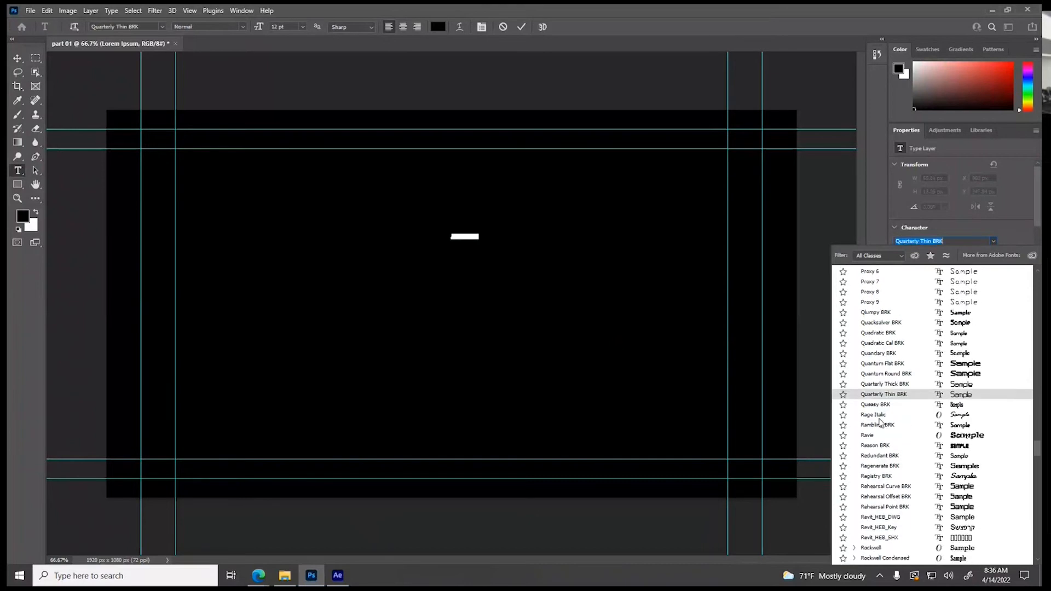
scroll(880, 423, down, 6)
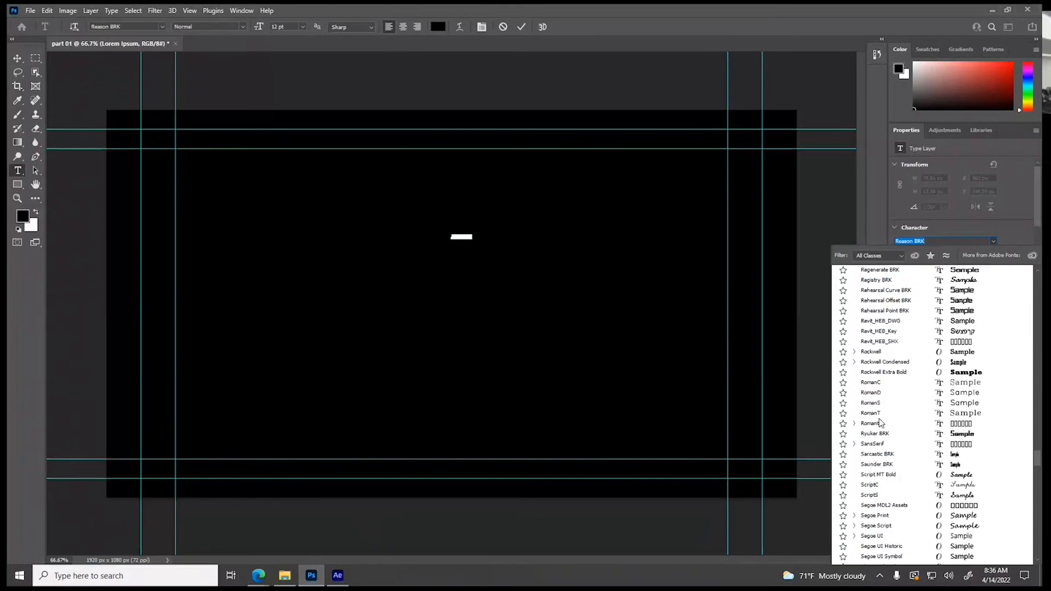
scroll(879, 423, down, 2)
click(898, 424)
scroll(936, 438, down, 3)
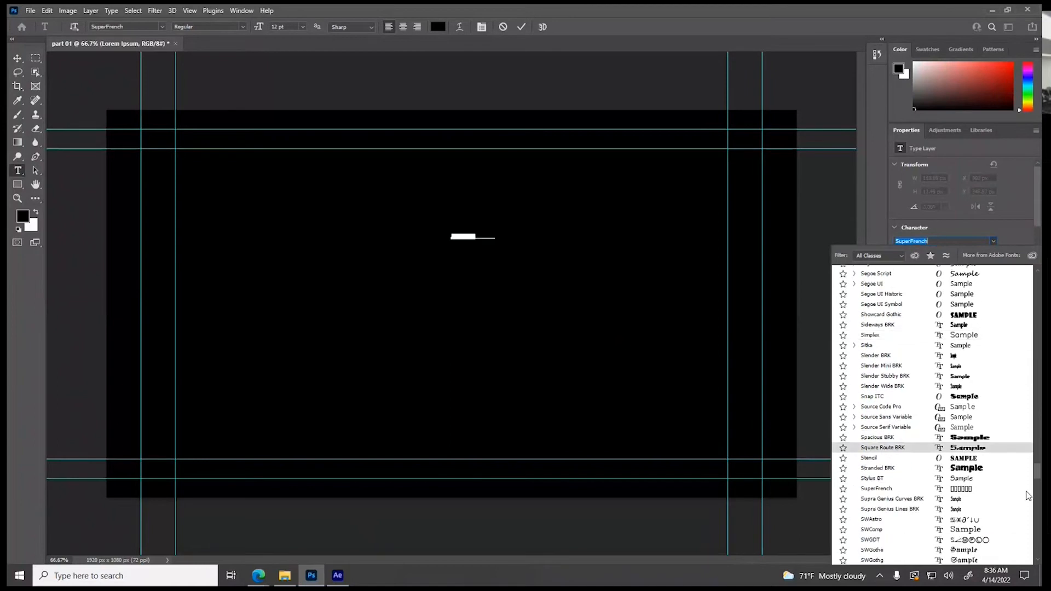
click(1013, 489)
drag(1039, 480, 1039, 523)
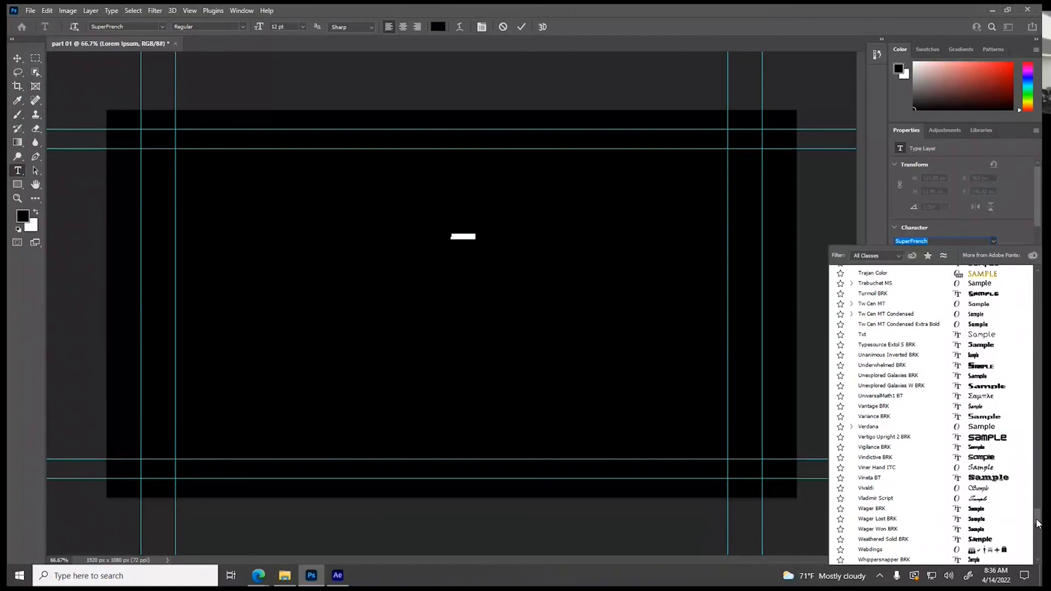
click(903, 438)
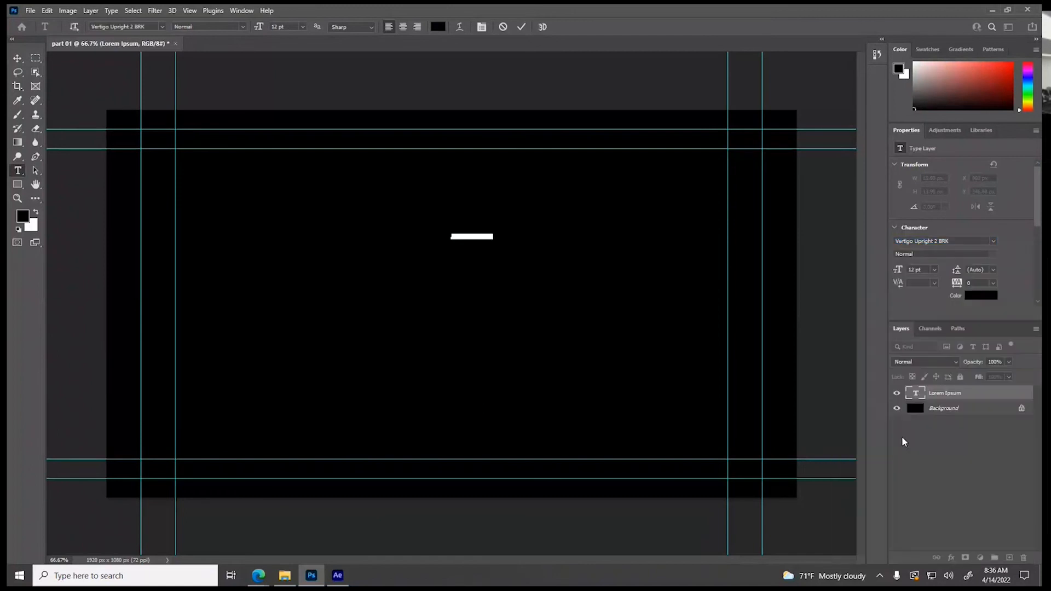
Set the placeholder text's size to 120 pt and its color to white
click(934, 271)
click(925, 406)
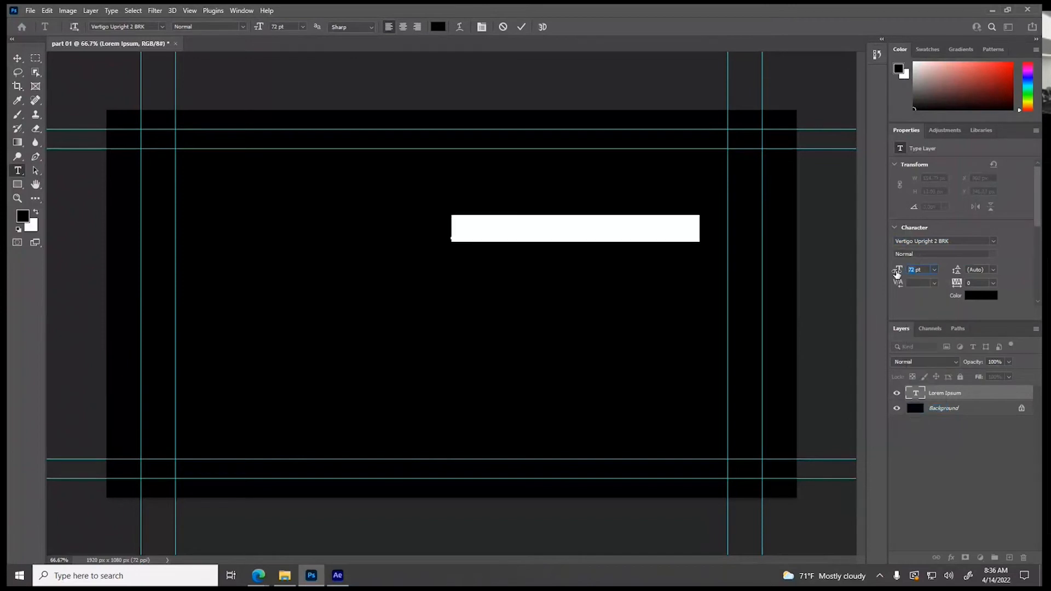
text(120)
key(Return)
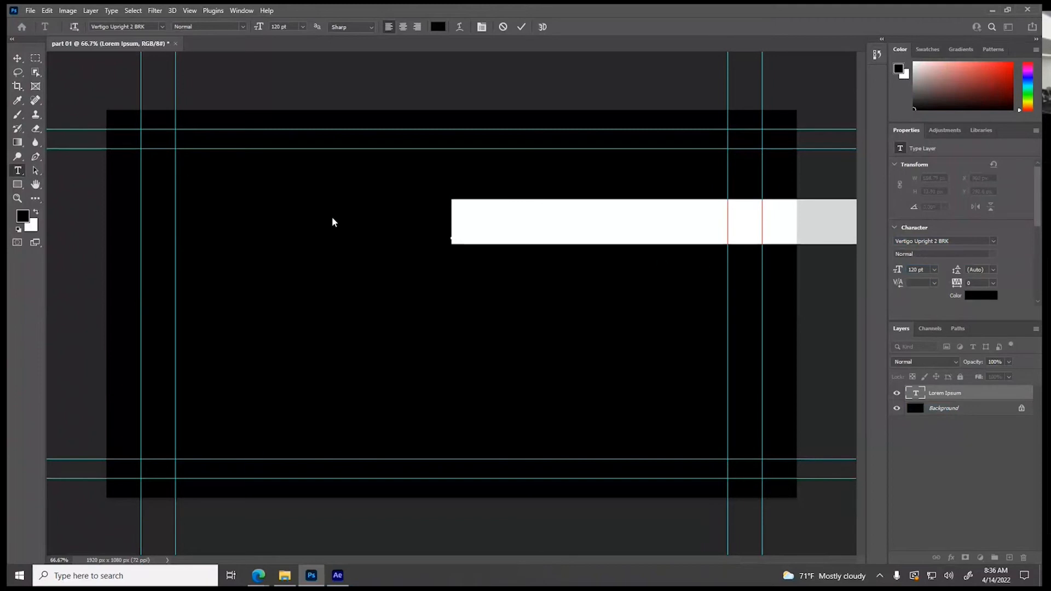
click(973, 296)
drag(474, 159, 379, 130)
click(627, 130)
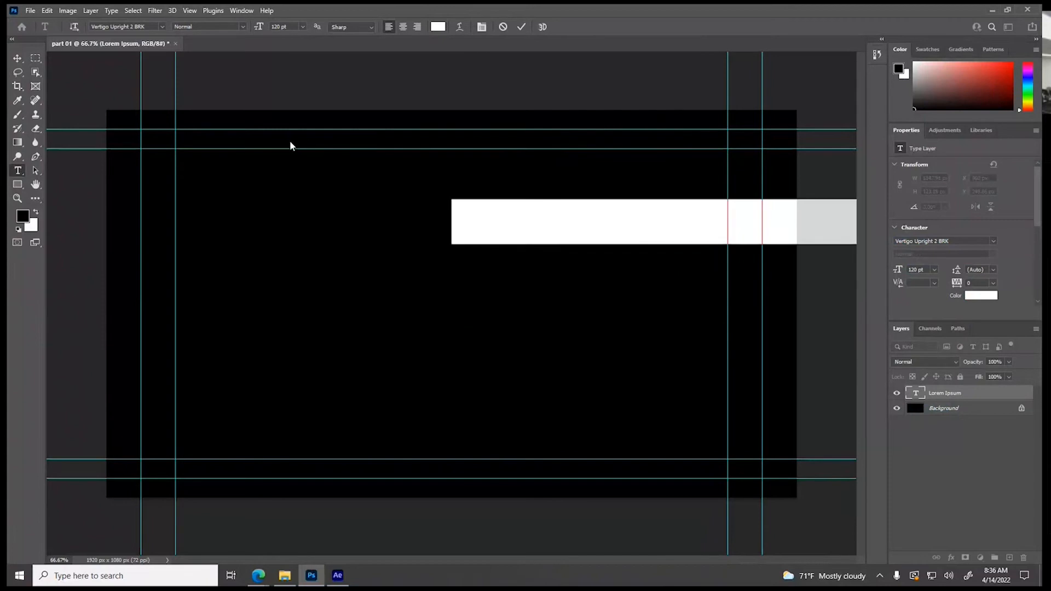
Center-align the placeholder text and position it just below the upper safe-area guides of the canvas
click(17, 58)
drag(527, 229, 337, 186)
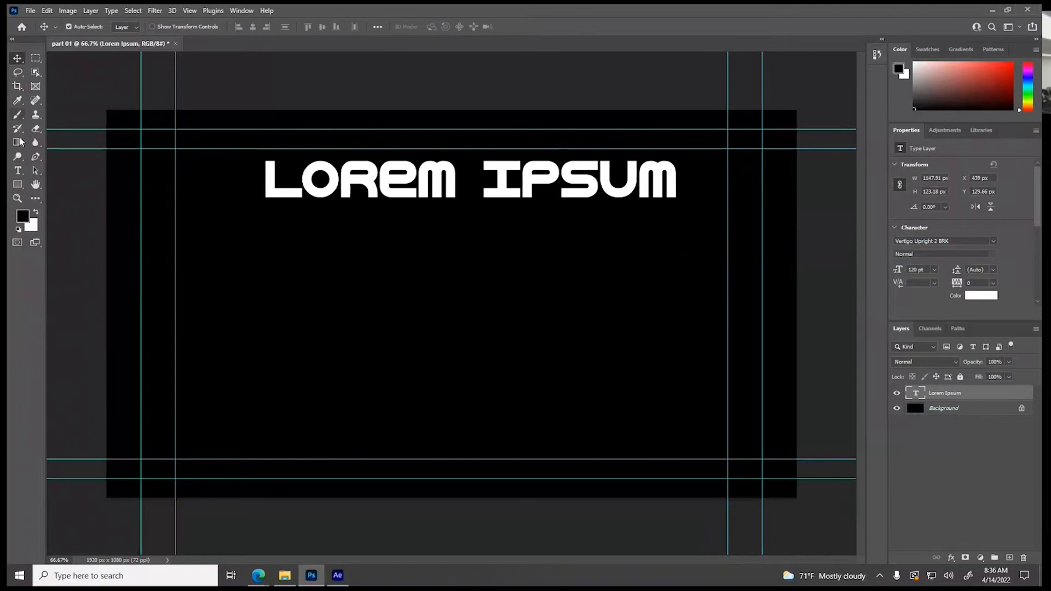
click(18, 170)
click(299, 188)
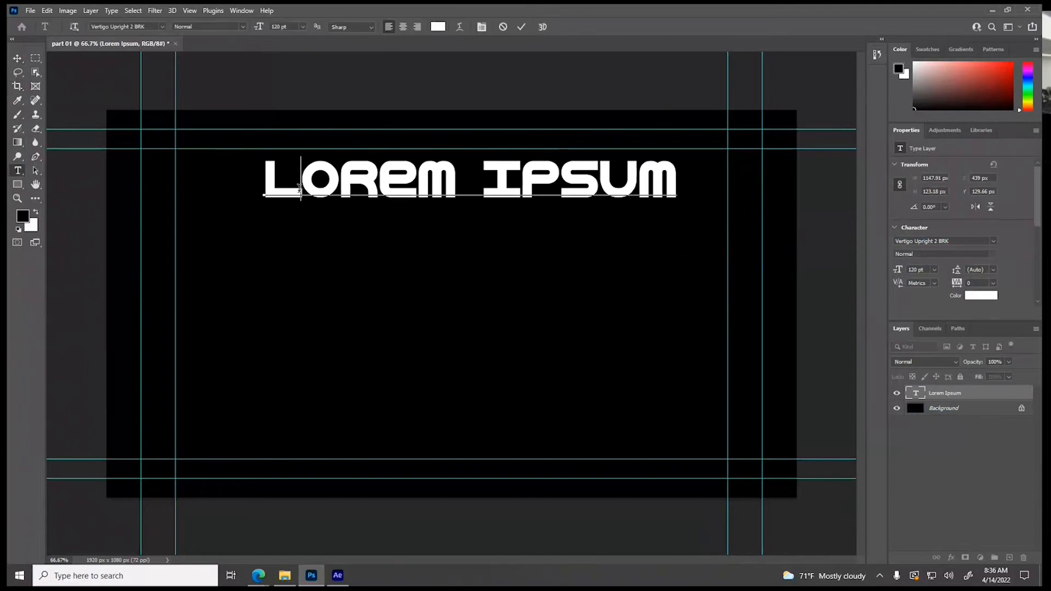
key(ctrl+a)
click(403, 27)
click(17, 58)
drag(296, 186, 472, 182)
click(18, 170)
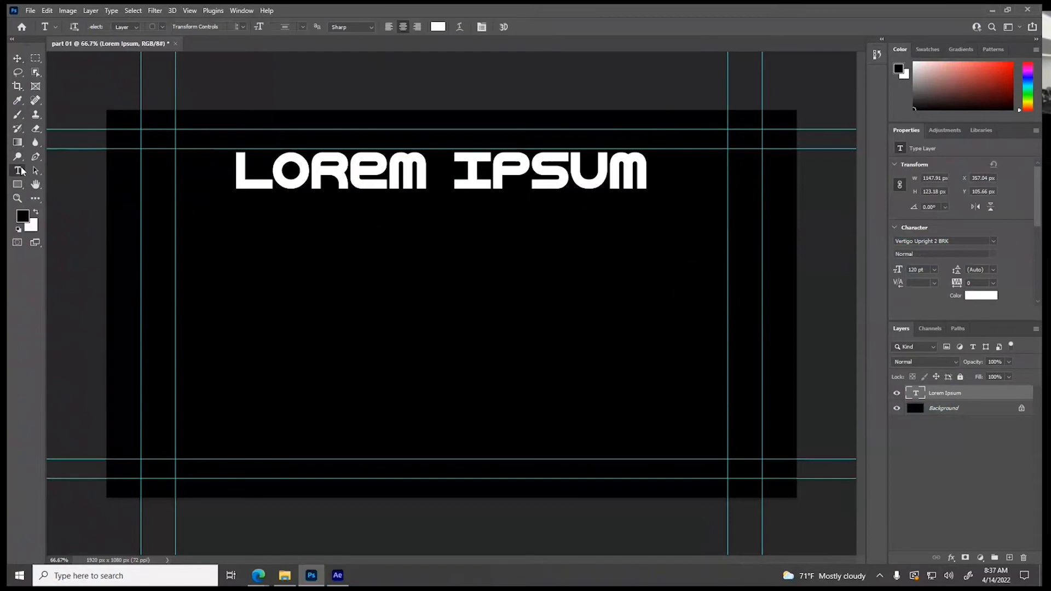
drag(235, 171, 396, 180)
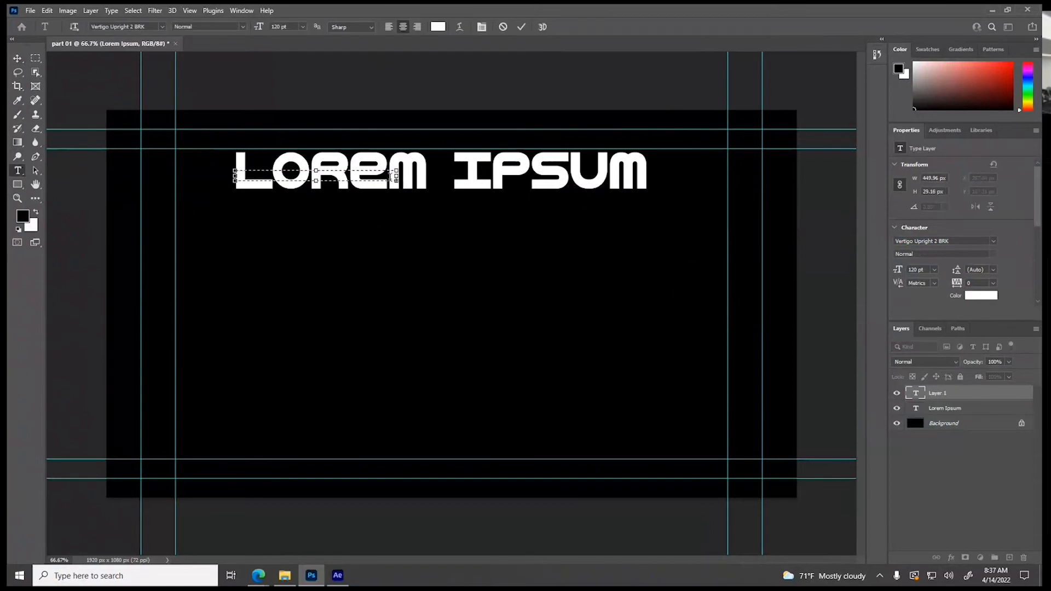
click(17, 57)
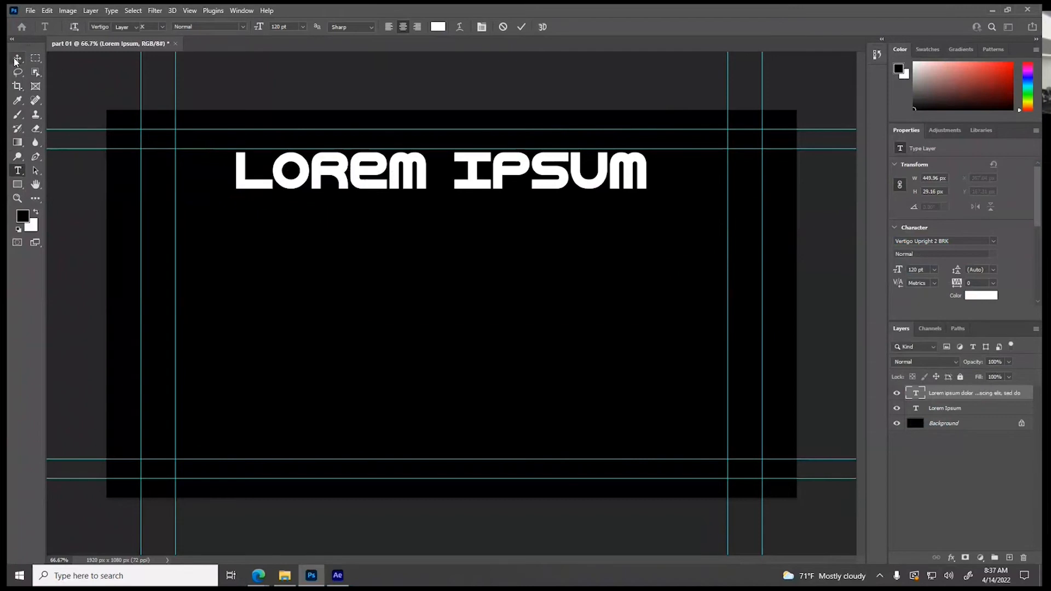
click(252, 188)
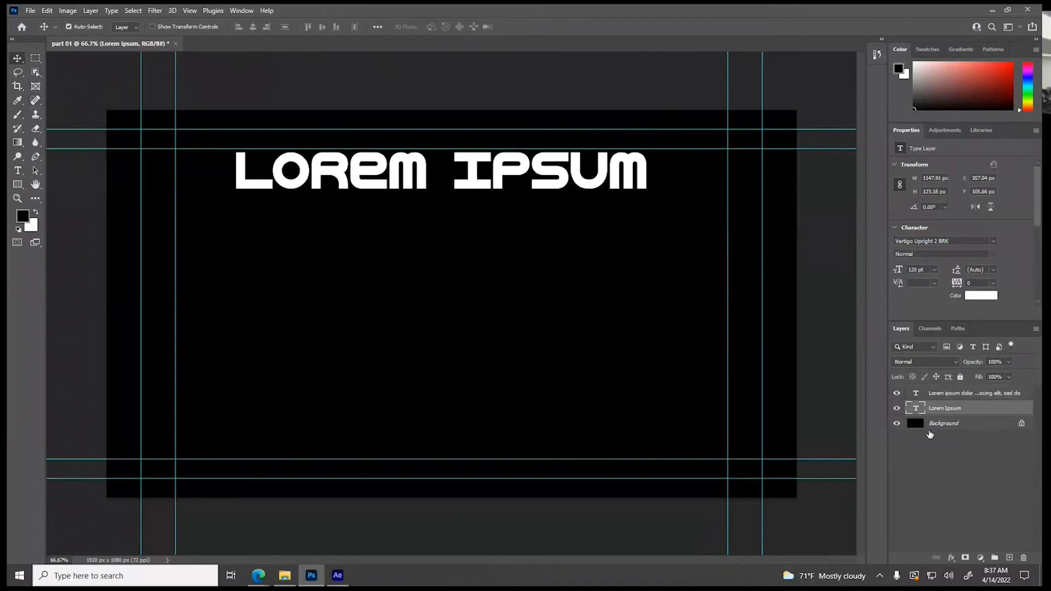
double_click(917, 409)
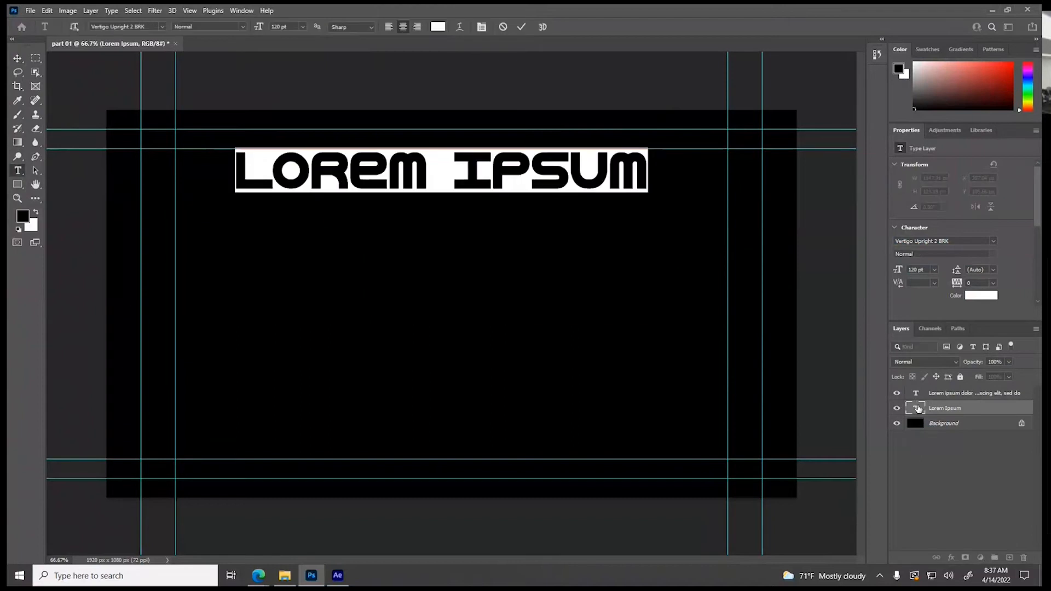
click(925, 398)
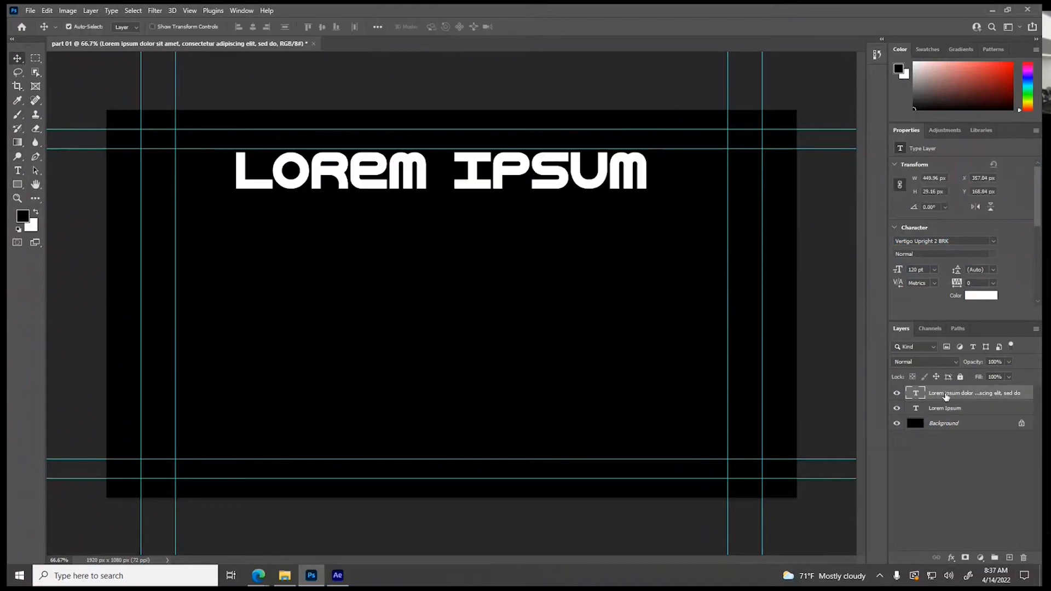
click(1022, 559)
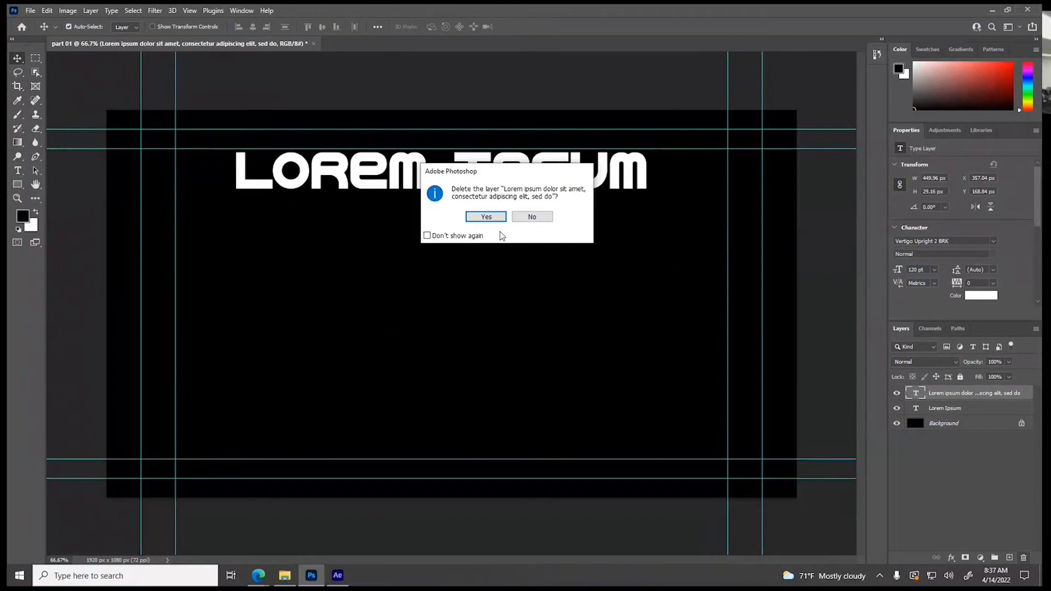
click(482, 215)
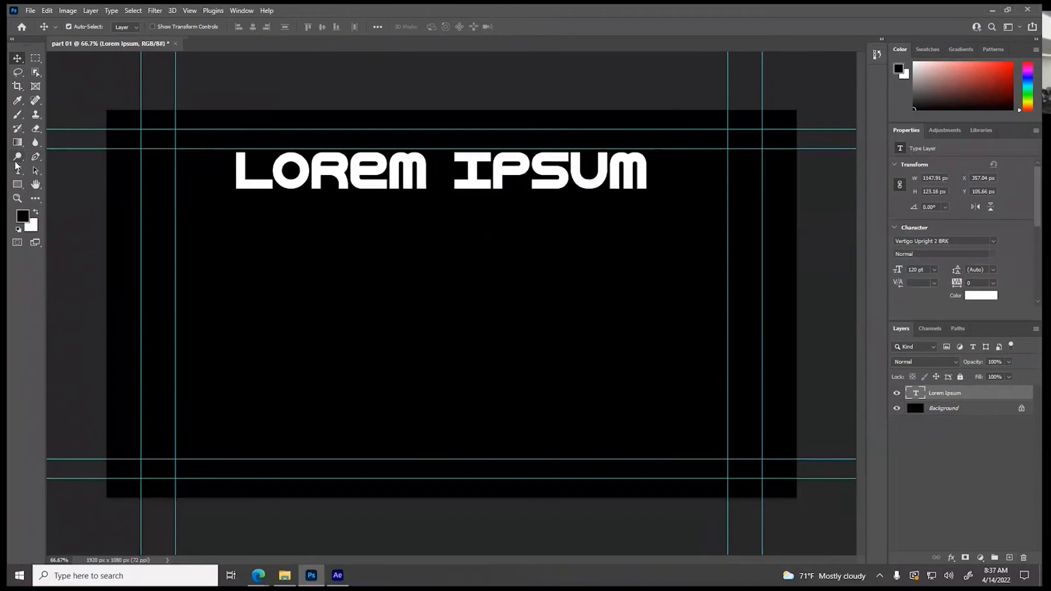
Replace the placeholder text with "Enough!" and center it horizontally just below the upper guides
click(18, 173)
drag(237, 176, 638, 196)
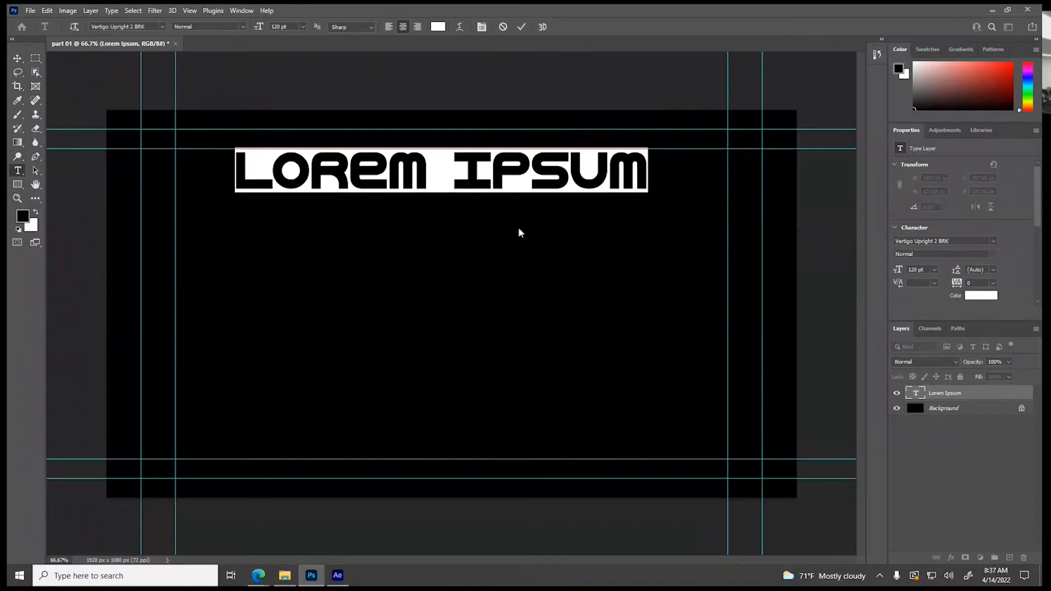
text(Enough)
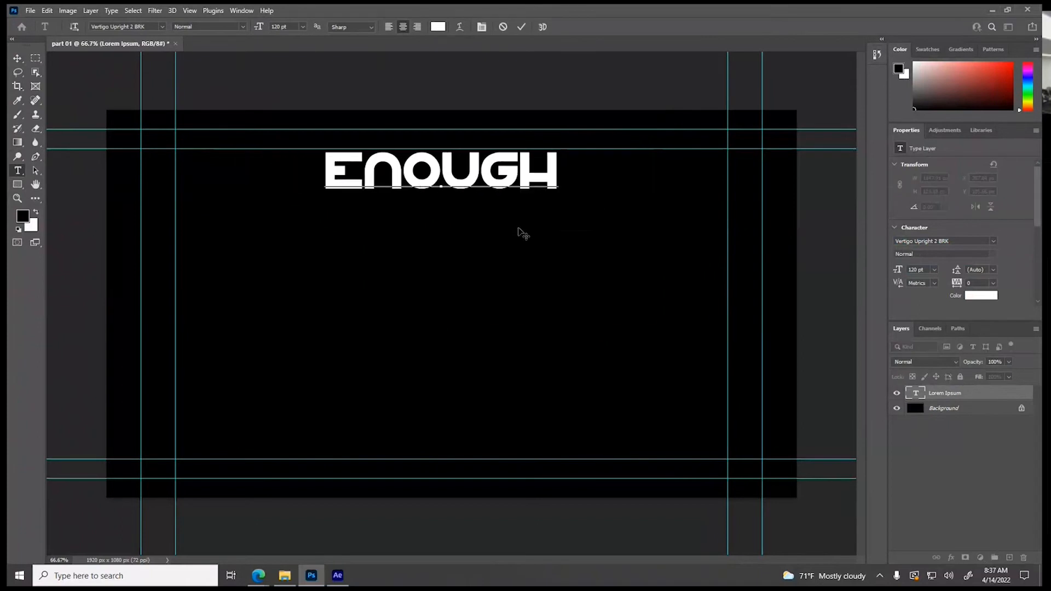
text(!)
click(18, 58)
drag(422, 189, 435, 194)
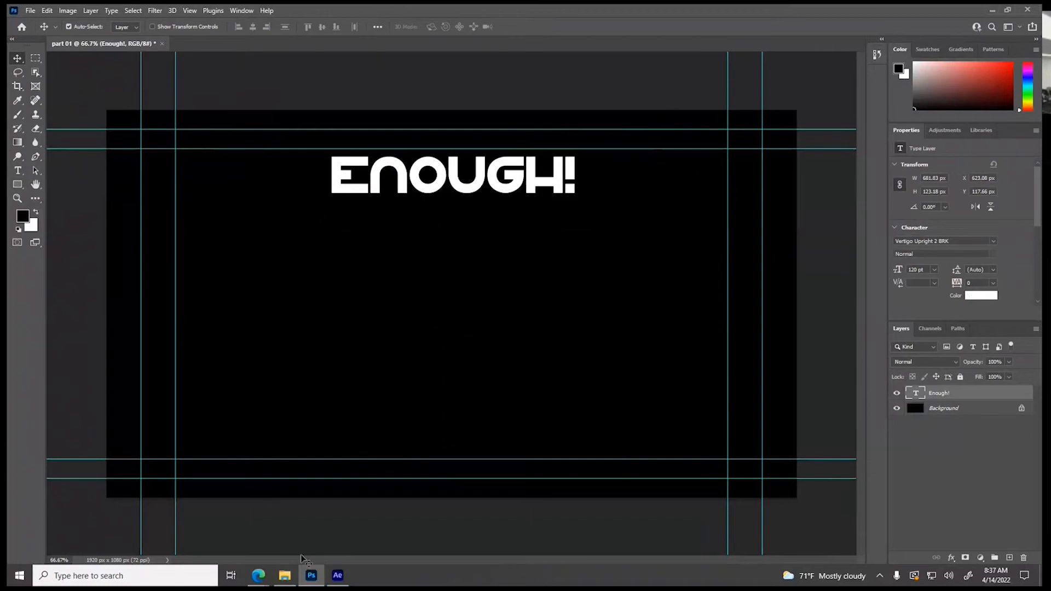
Add a separate text layer reading "You" and place it below "Enough!" against the inner left guide
click(17, 170)
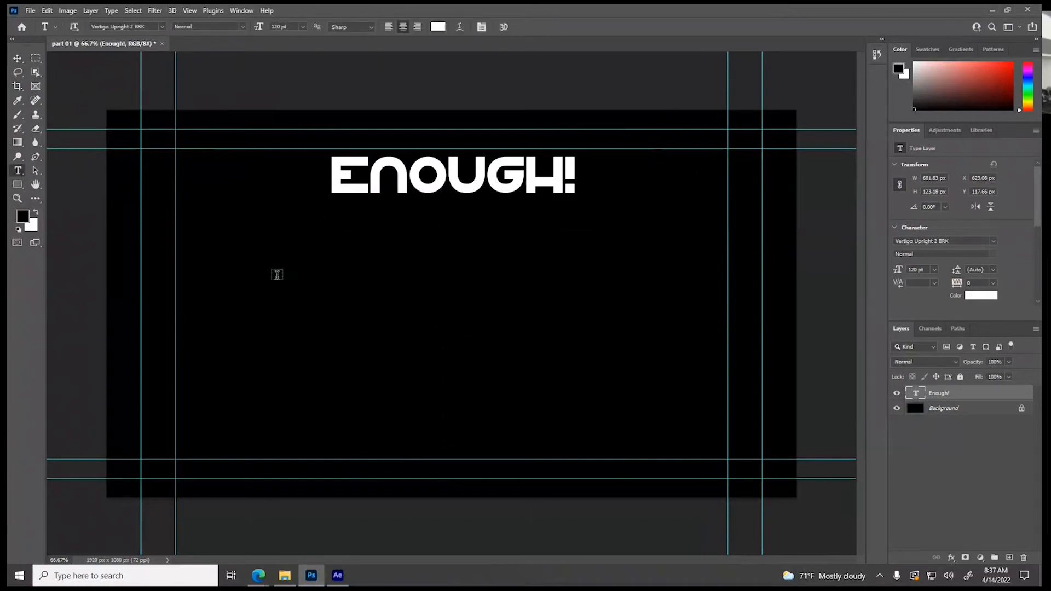
click(277, 274)
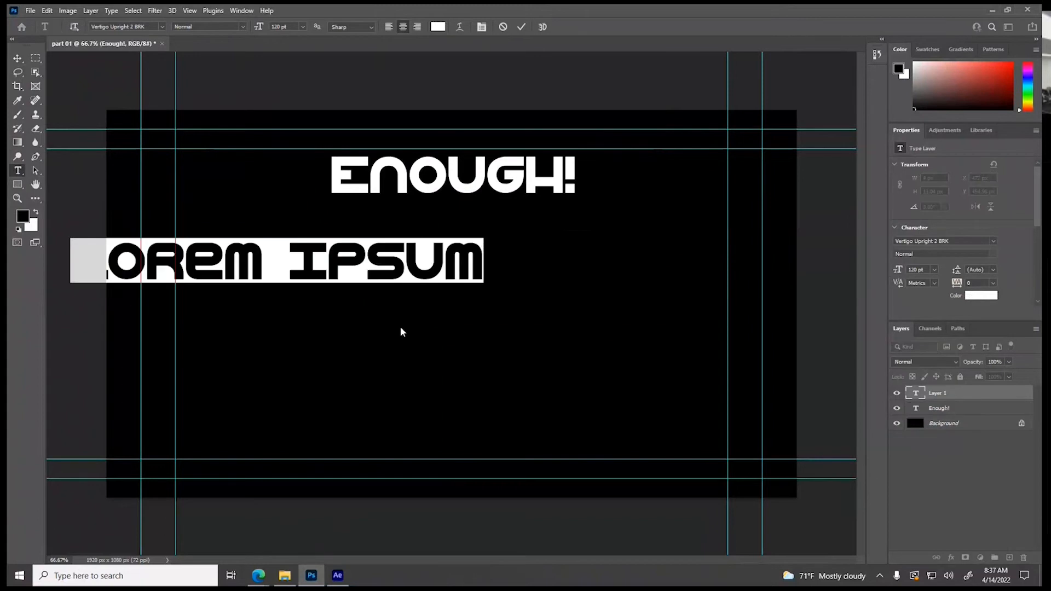
text(You)
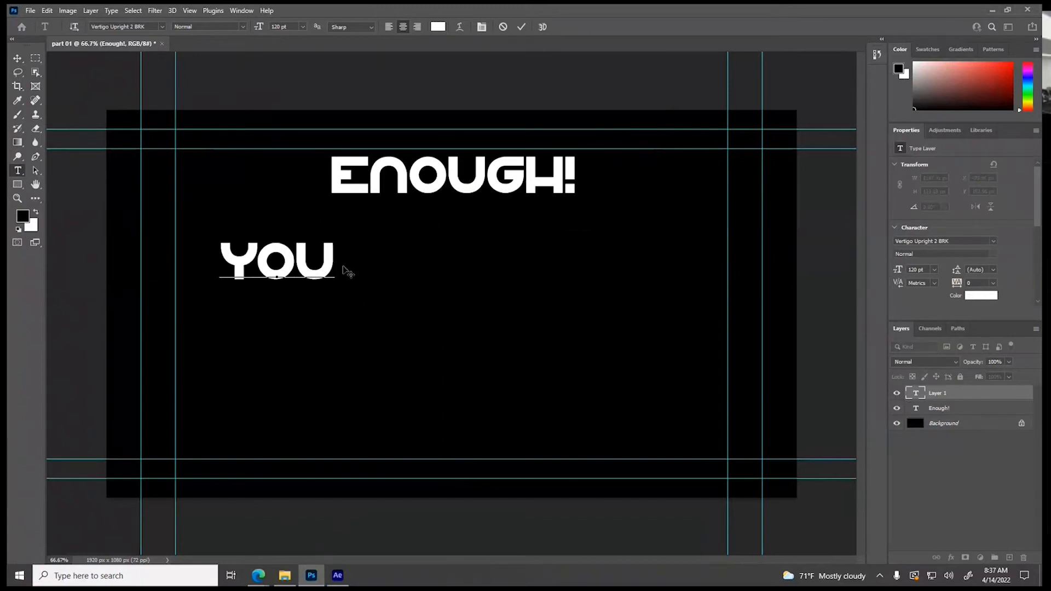
click(17, 58)
drag(314, 274, 261, 255)
Add a separate text layer reading "ARE" and place it right after "You" on the same line
click(18, 170)
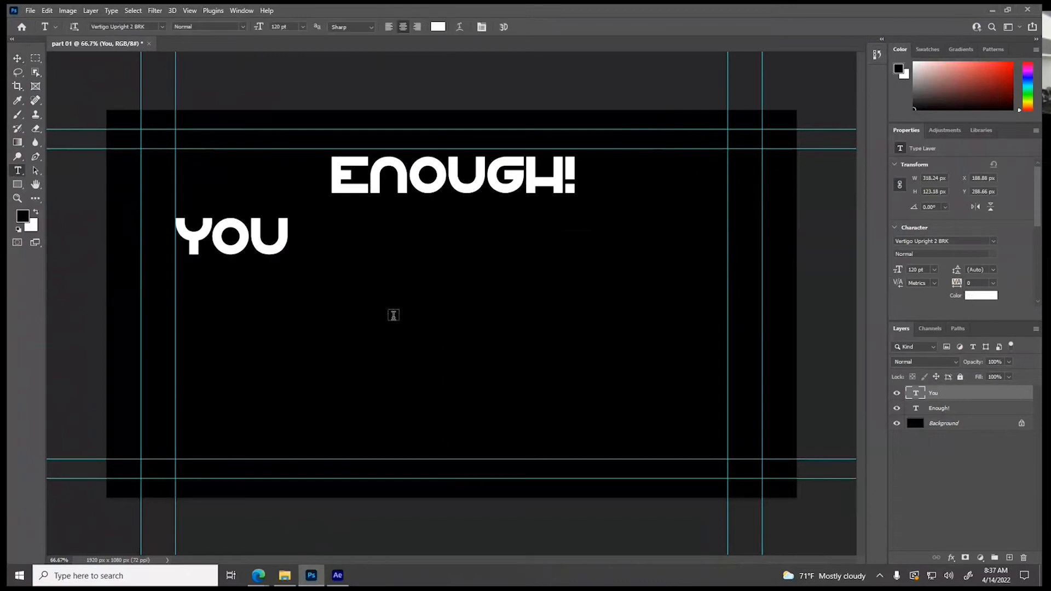
click(395, 315)
text(Are)
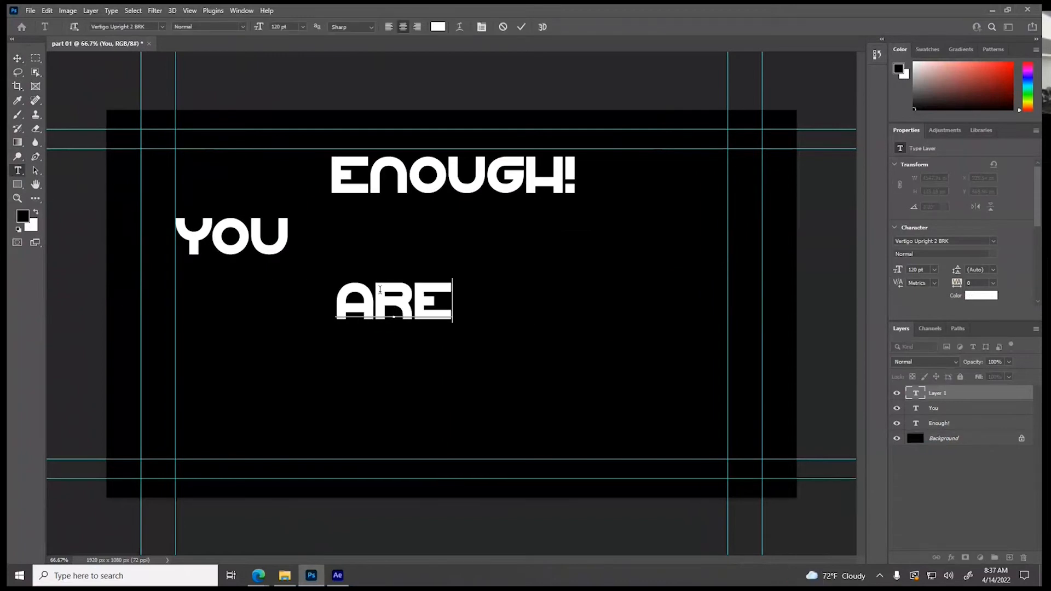
click(18, 58)
drag(390, 309, 377, 241)
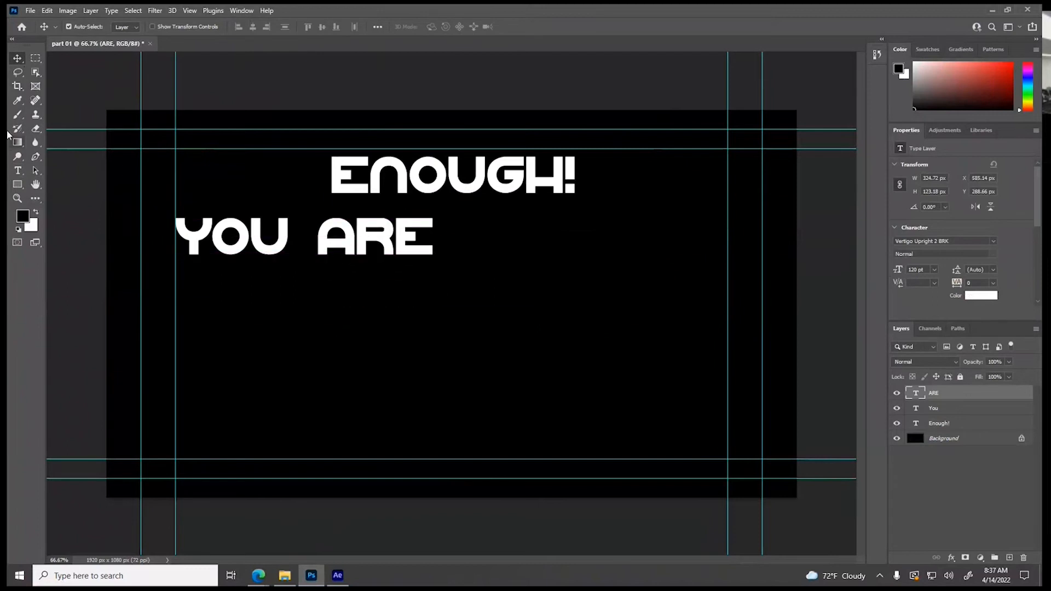
Add a separate text layer reading "ALL" and place it after "ARE" on the second line
click(18, 171)
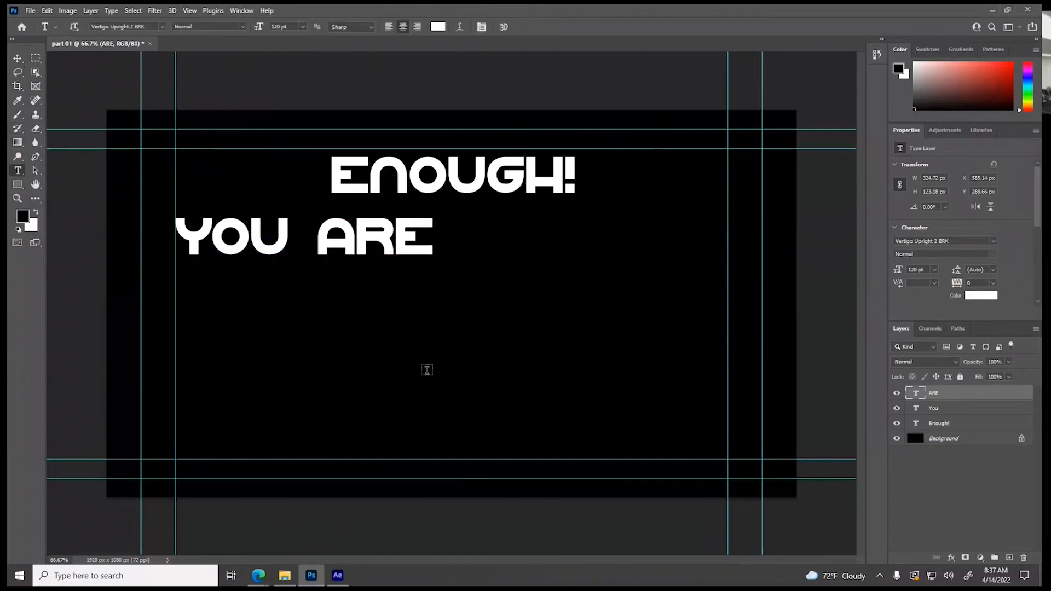
click(427, 373)
text(ALL)
click(17, 58)
drag(463, 381, 553, 250)
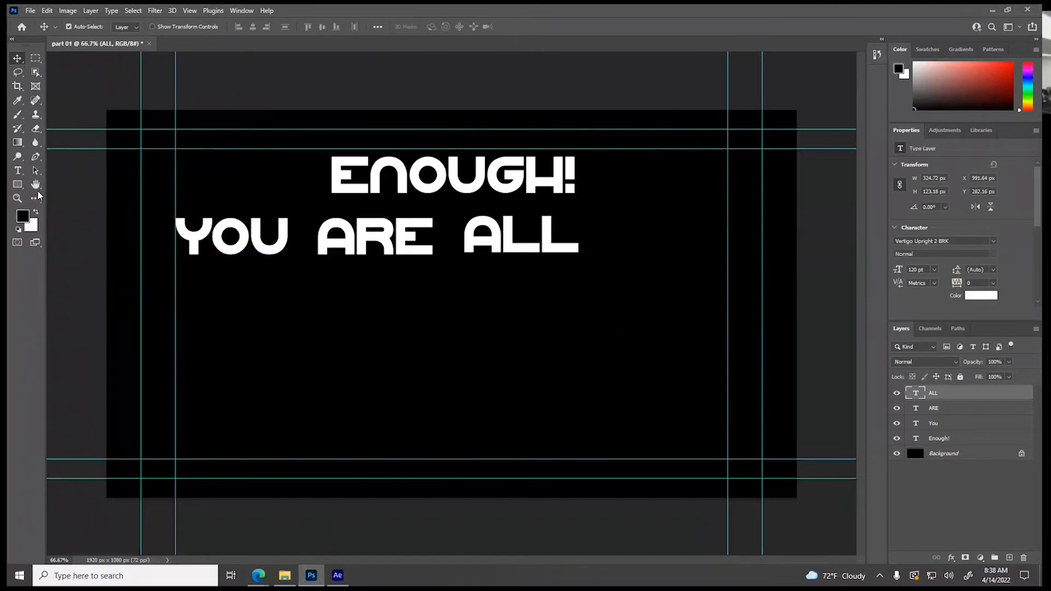
Add a separate text layer reading "OF" after "ALL" and center the whole second line between the inner side guides
click(18, 170)
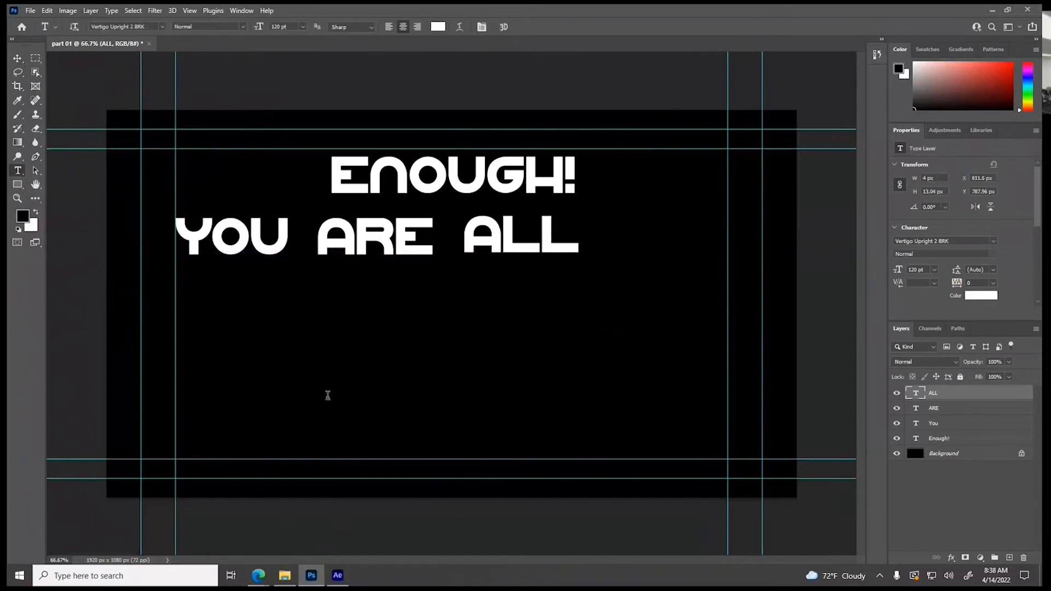
click(327, 394)
text(OF)
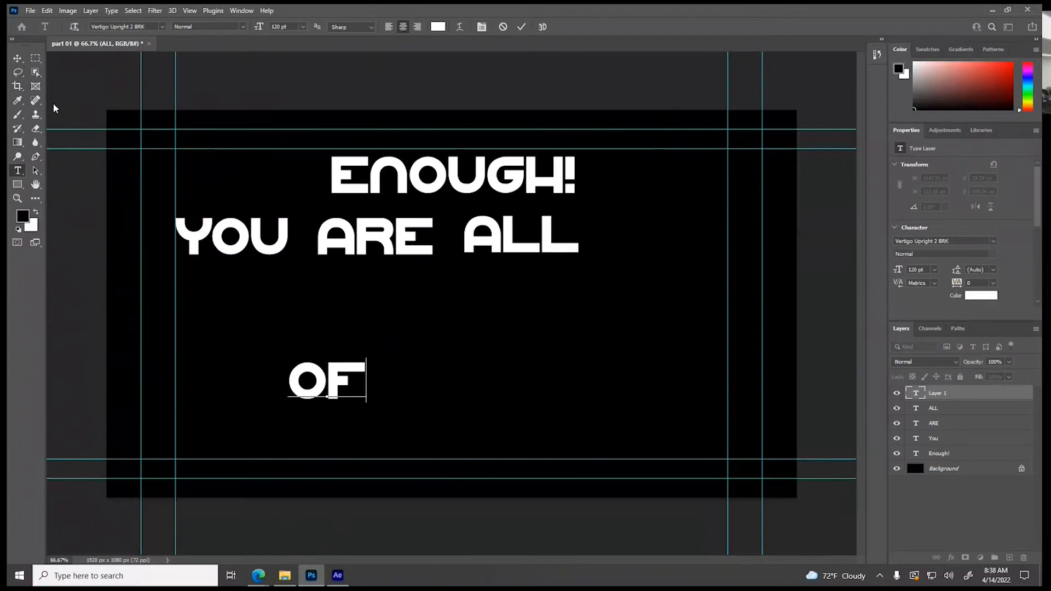
click(14, 60)
drag(336, 388, 658, 244)
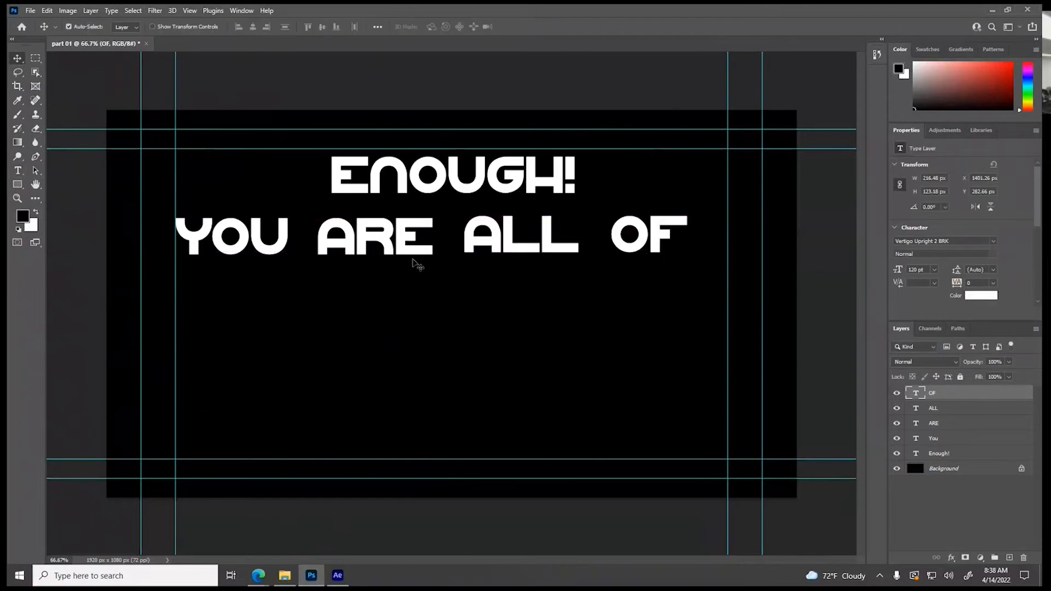
shift+click(963, 441)
drag(421, 250, 435, 262)
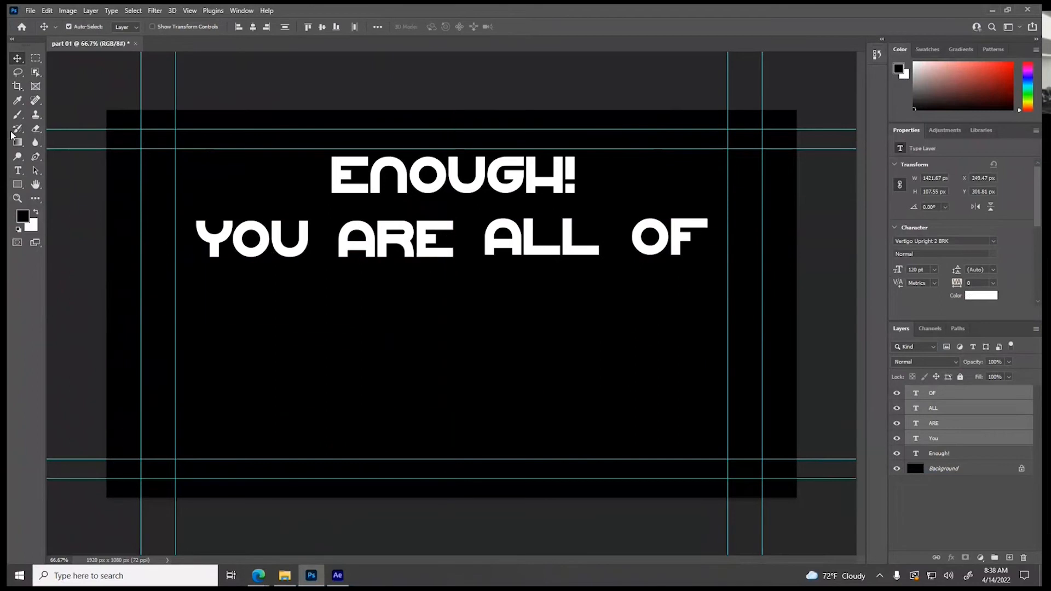
Add a separate text layer reading "YOU" and center it on a third line below "You ARE ALL OF"
click(17, 171)
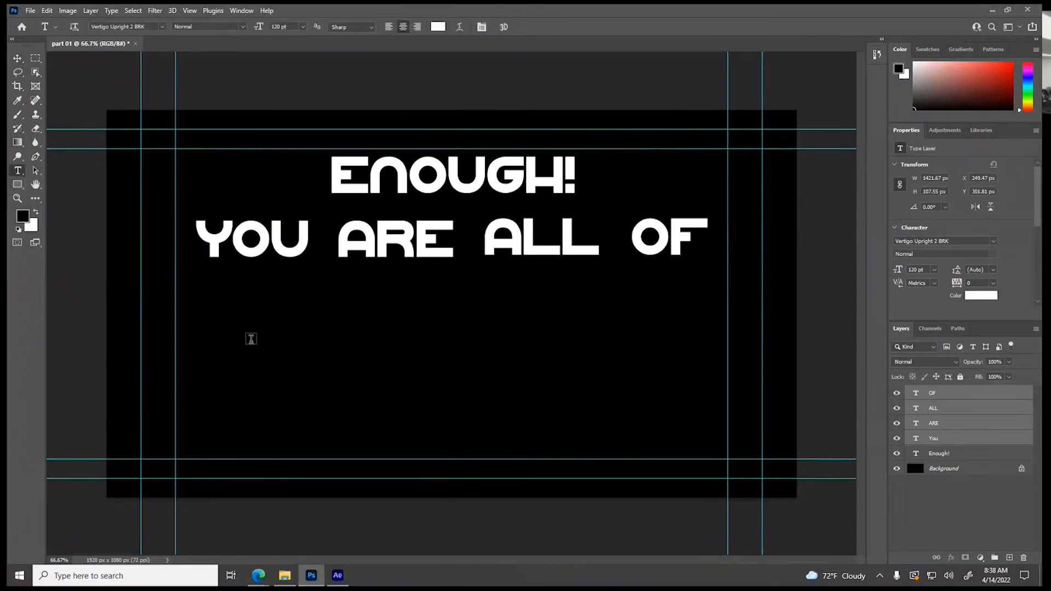
click(243, 339)
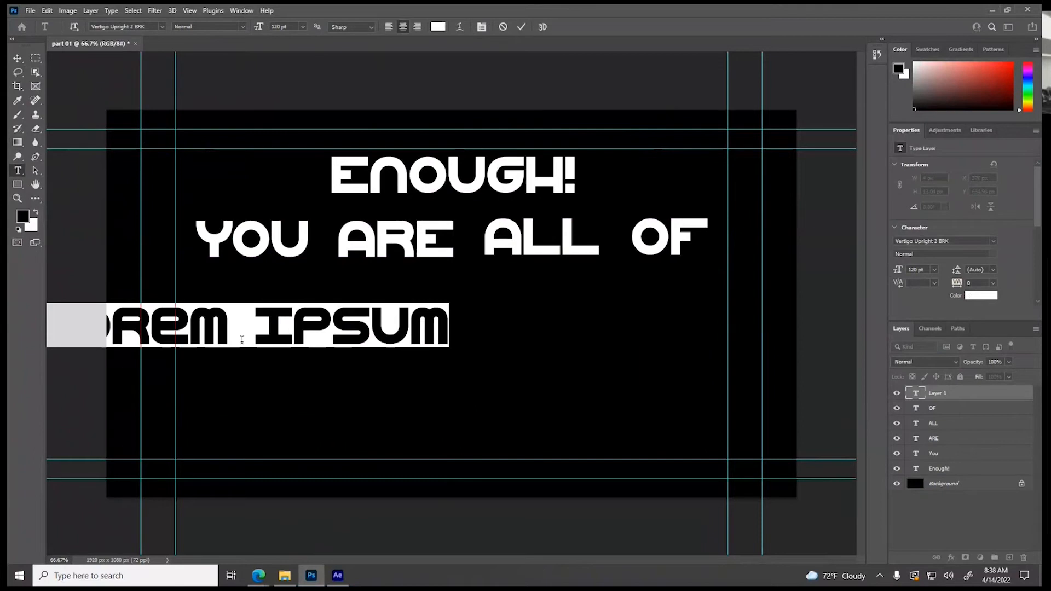
text(YOU)
click(17, 58)
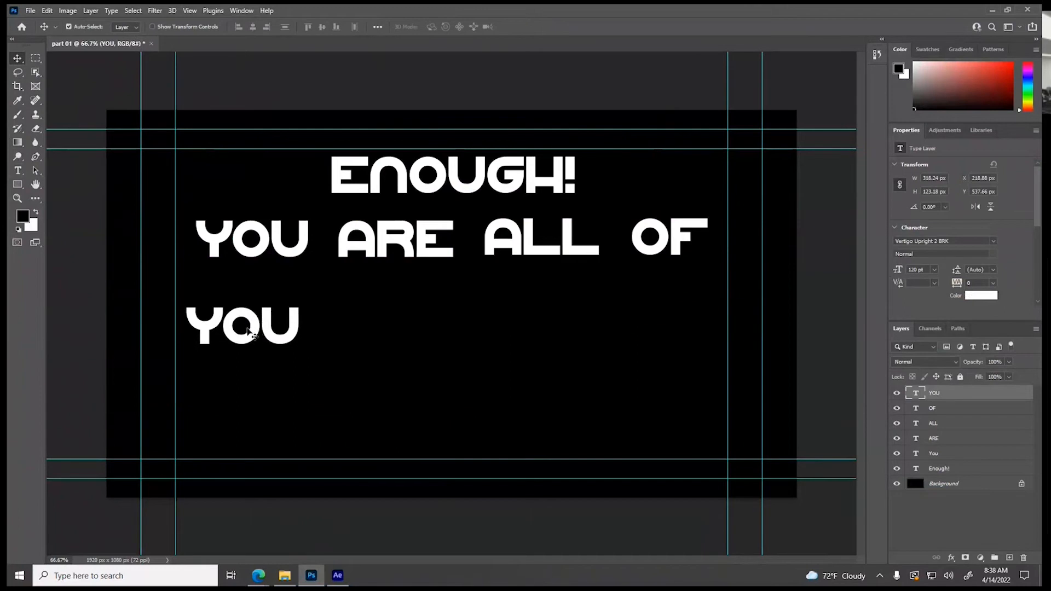
drag(244, 334, 453, 307)
Add a separate text layer reading "BENEATH" and center it directly below the third-line "YOU"
click(18, 171)
click(204, 417)
text(BENEATH)
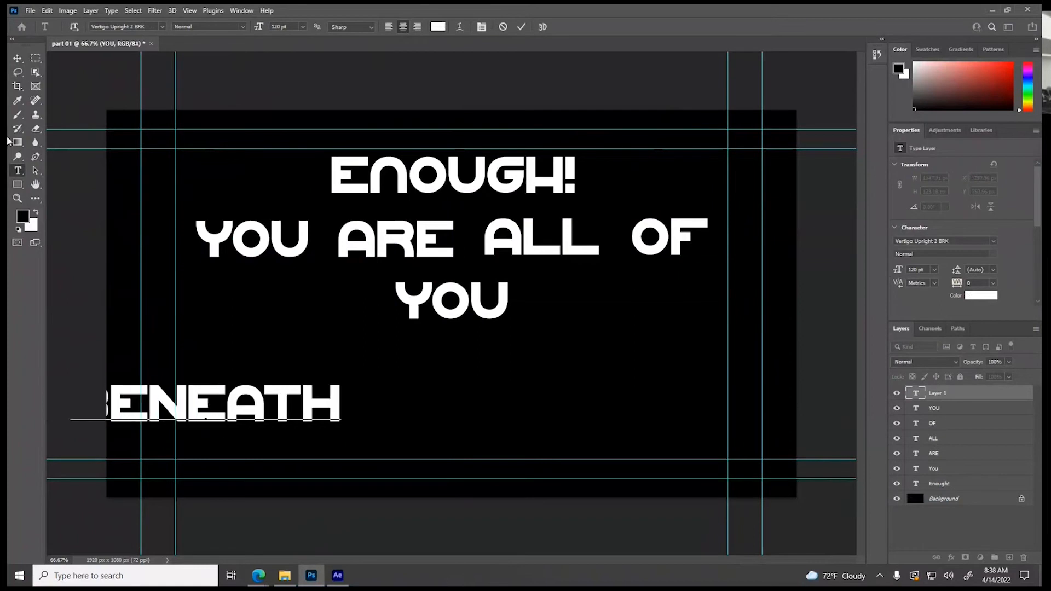
click(18, 58)
drag(281, 417, 530, 372)
Add a separate text layer reading "ME" and center it below "BENEATH", just above the lower guides
click(18, 170)
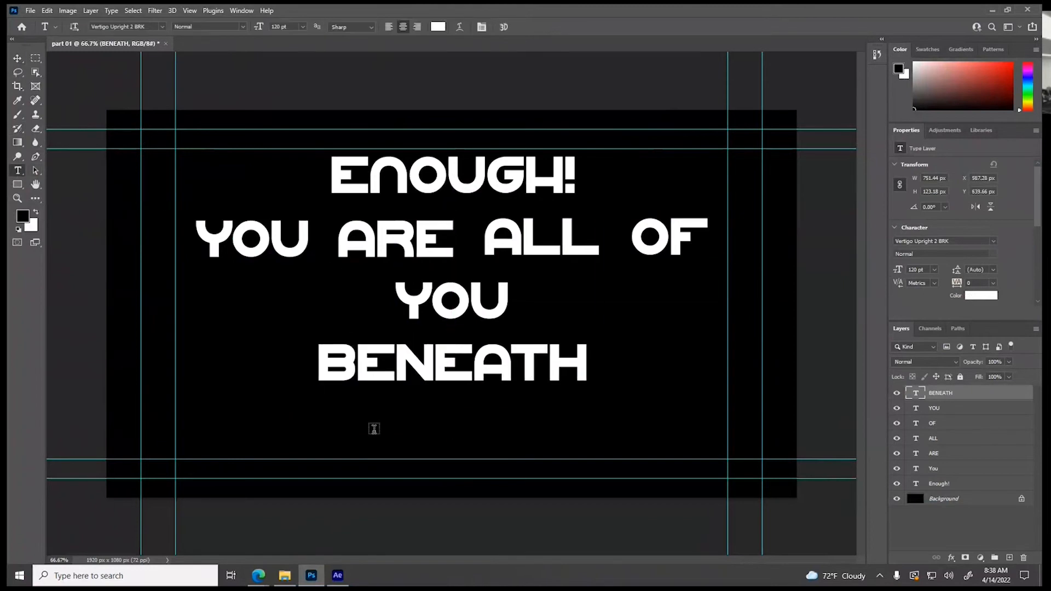
click(374, 428)
text(ME)
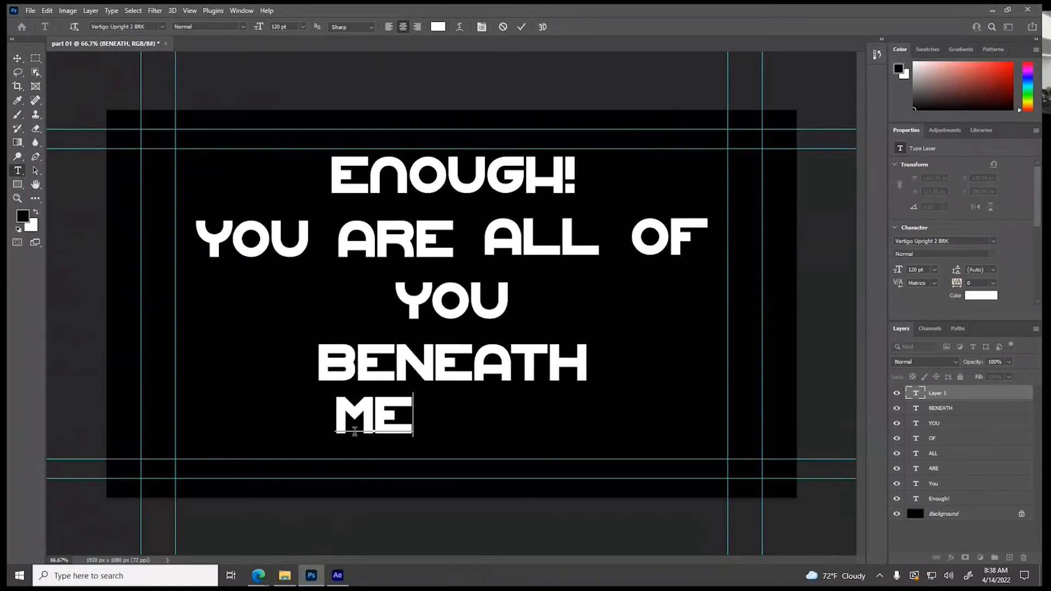
click(18, 58)
drag(392, 422, 461, 436)
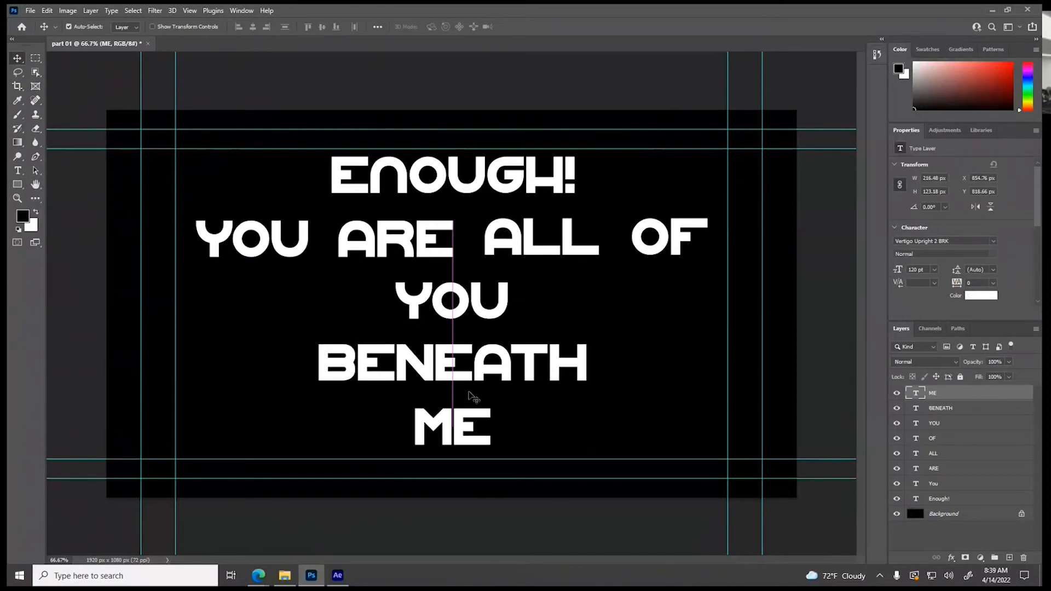
Lower "BENEATH" closer to "ME" and move the third-line "YOU" up beside "Enough!"
drag(490, 378, 491, 396)
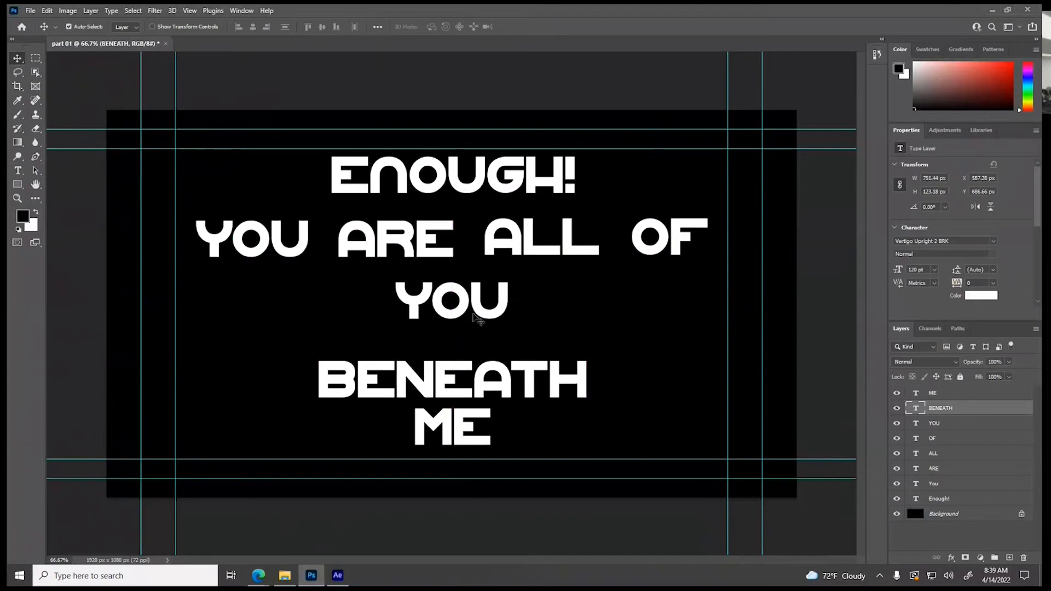
click(478, 316)
drag(478, 317, 678, 180)
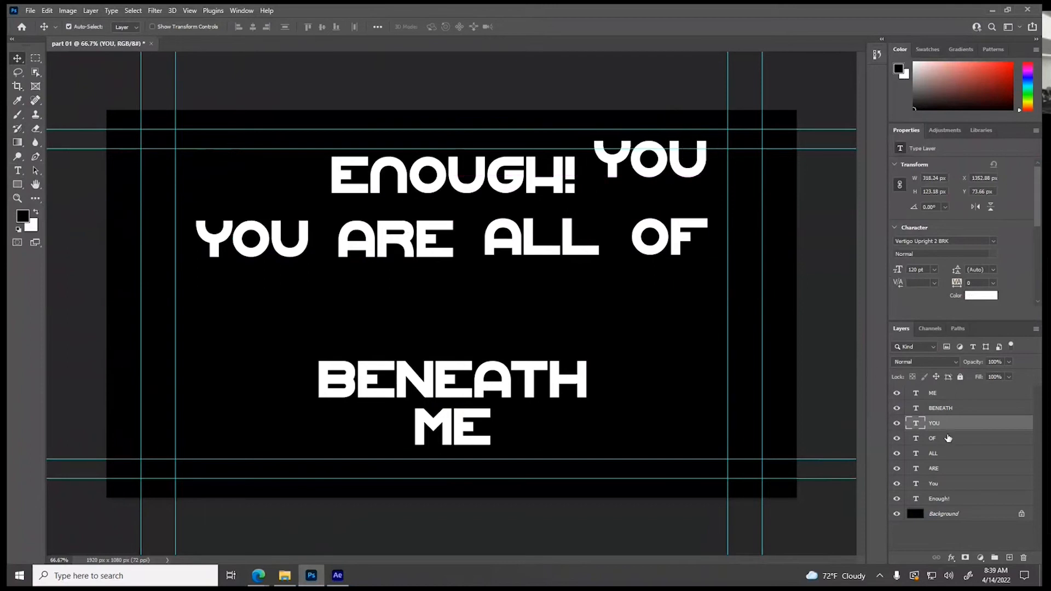
Move the "You", "ARE", "ALL" and "OF" layers together down to just above "BENEATH"
click(951, 443)
shift+click(947, 485)
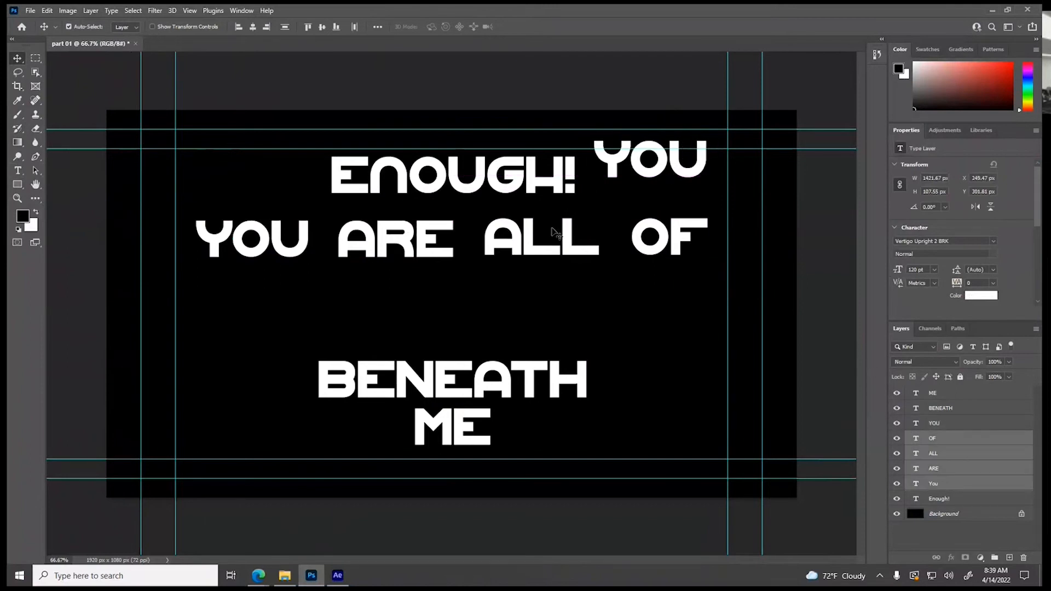
drag(546, 254, 543, 327)
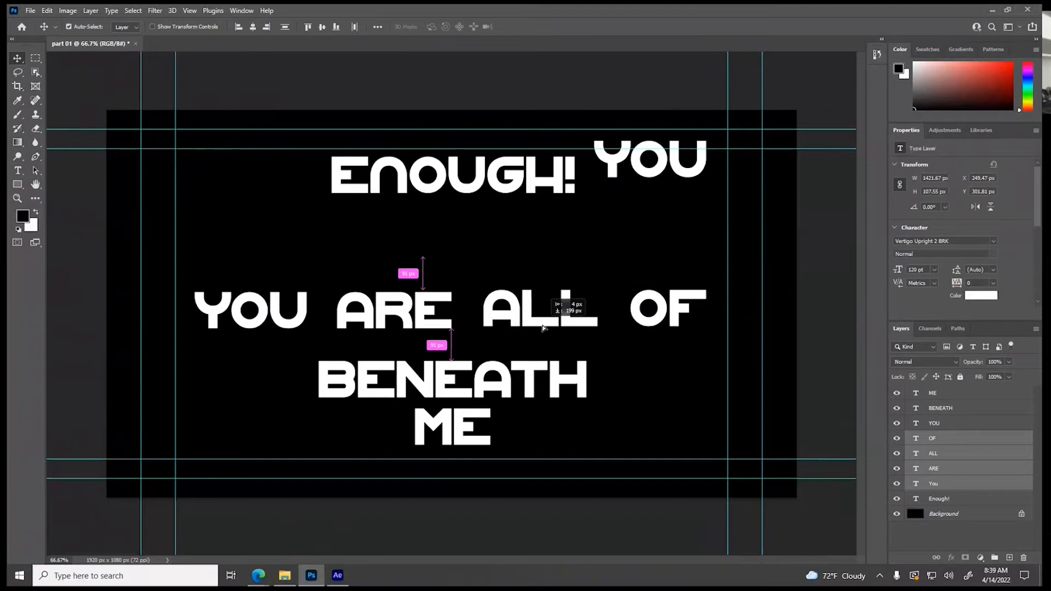
drag(542, 326, 542, 326)
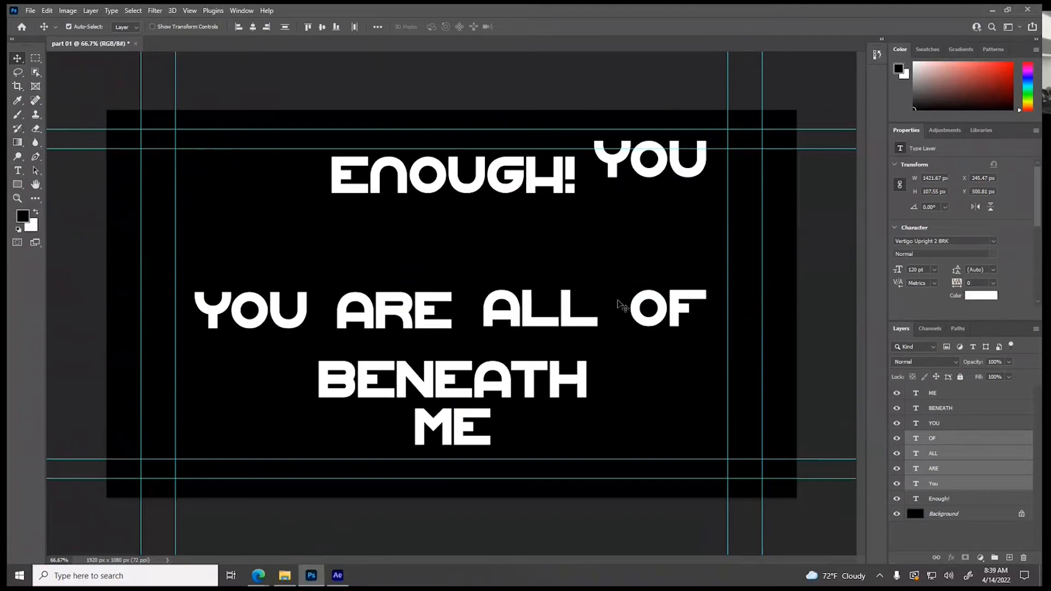
Rearrange the row into a centered "ARE ALL OF You" and center the other "YOU" on the line above it
drag(253, 328, 656, 329)
click(117, 336)
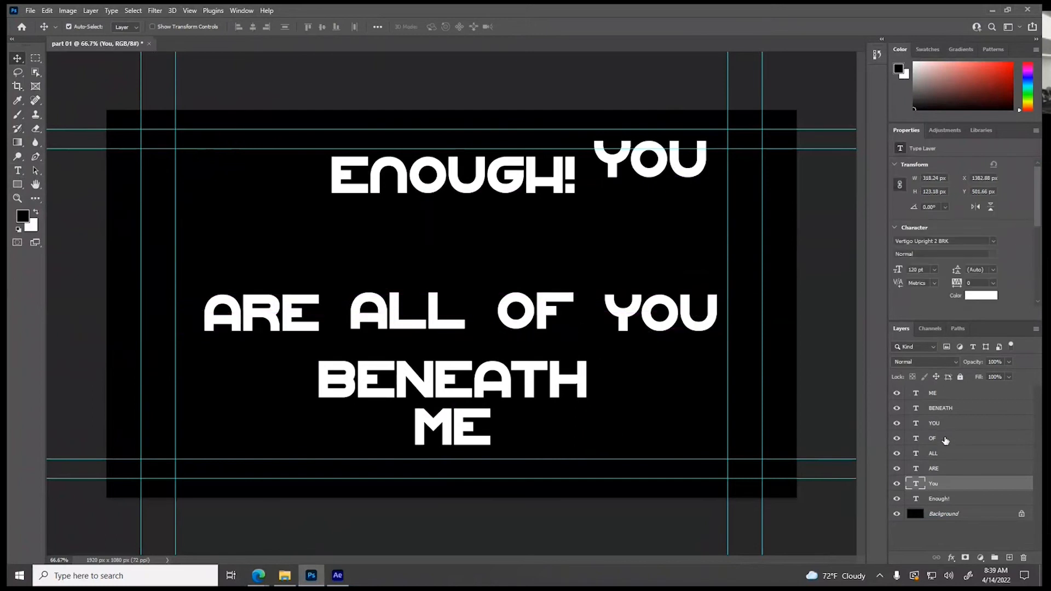
shift+click(945, 440)
drag(630, 322, 626, 331)
drag(632, 175, 441, 278)
Set the font size of the "Enough!" text to 180 pt
click(499, 176)
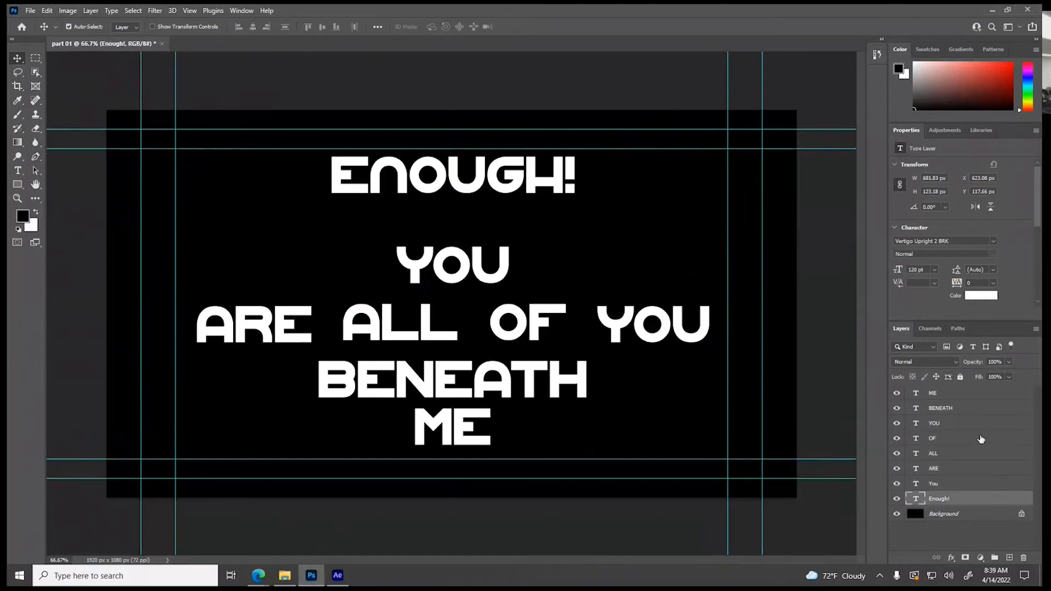
double_click(913, 496)
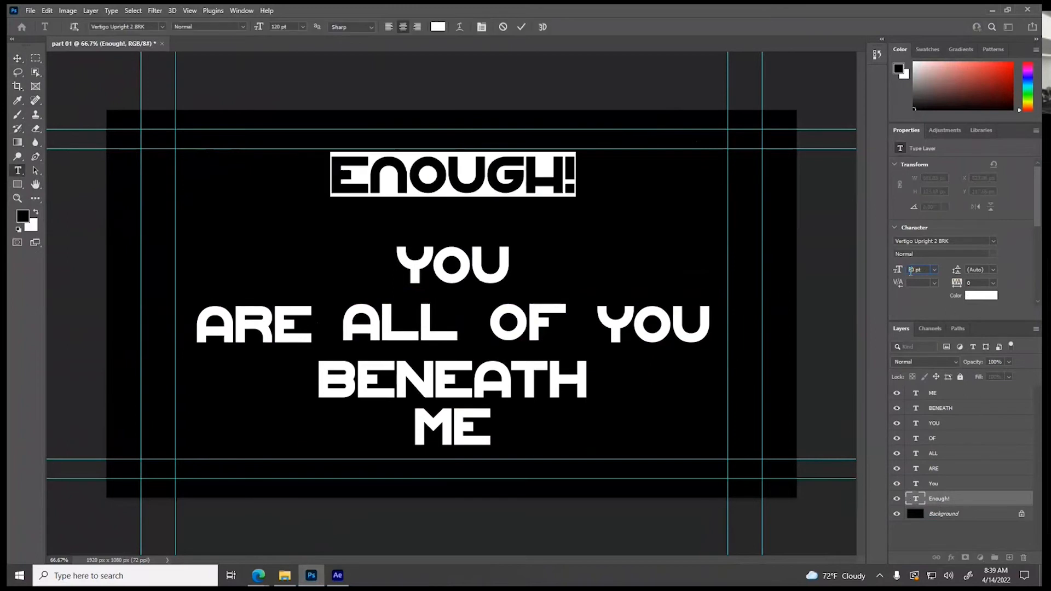
key(Return)
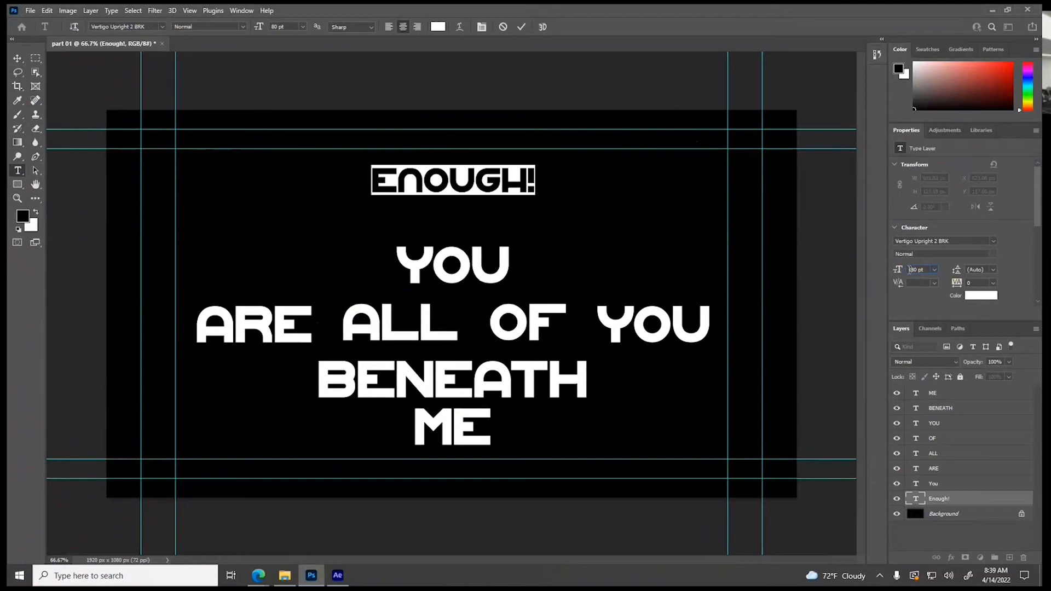
click(908, 269)
text(1)
key(Return)
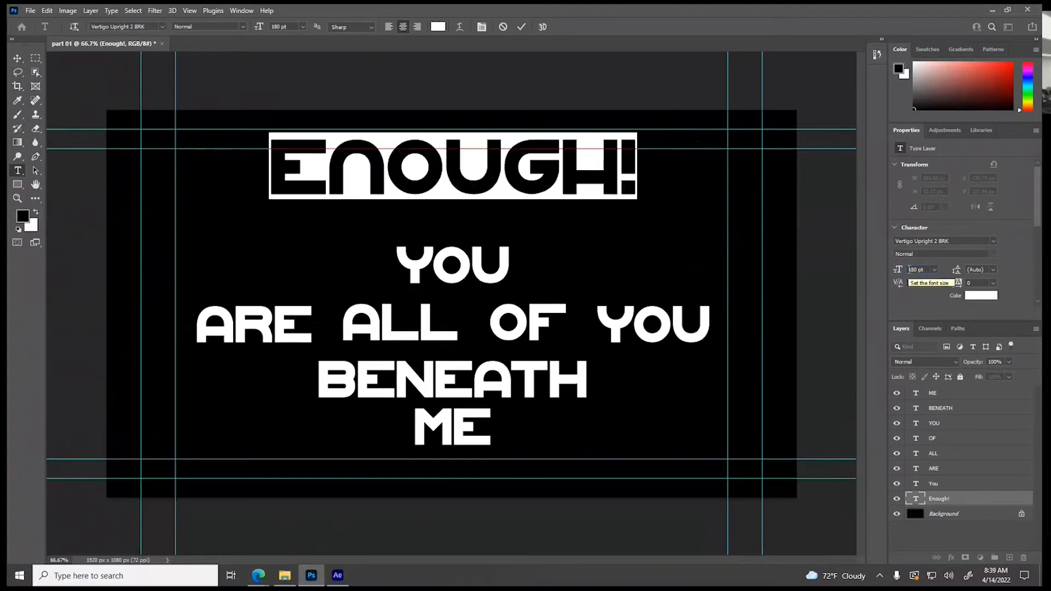
Move "Enough!" down below the inner upper guide and shift "BENEATH" and "ME" slightly right and down
click(18, 59)
drag(482, 192, 482, 215)
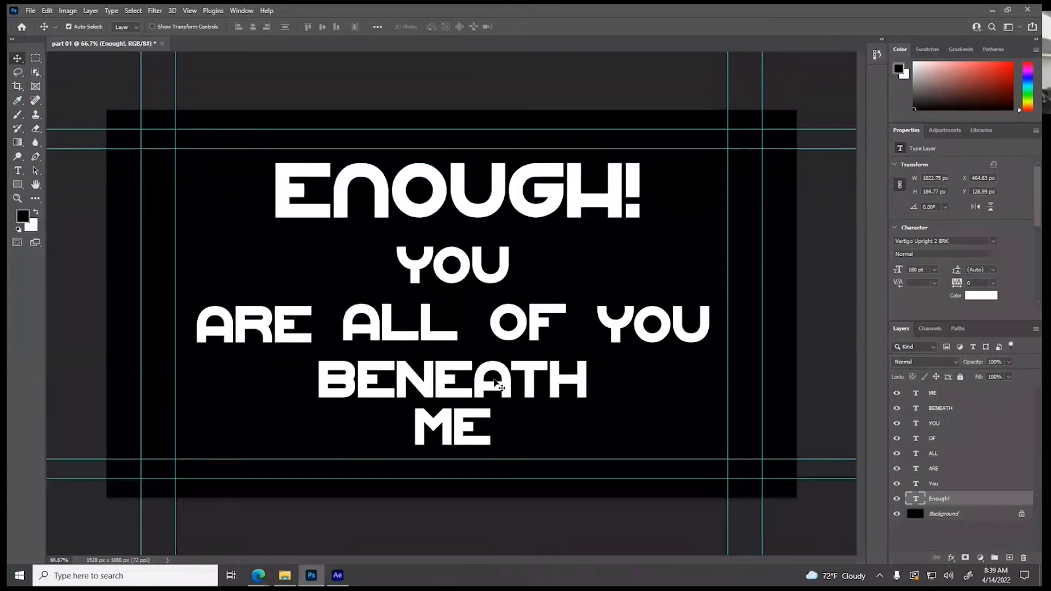
drag(494, 380, 503, 383)
drag(457, 437, 467, 443)
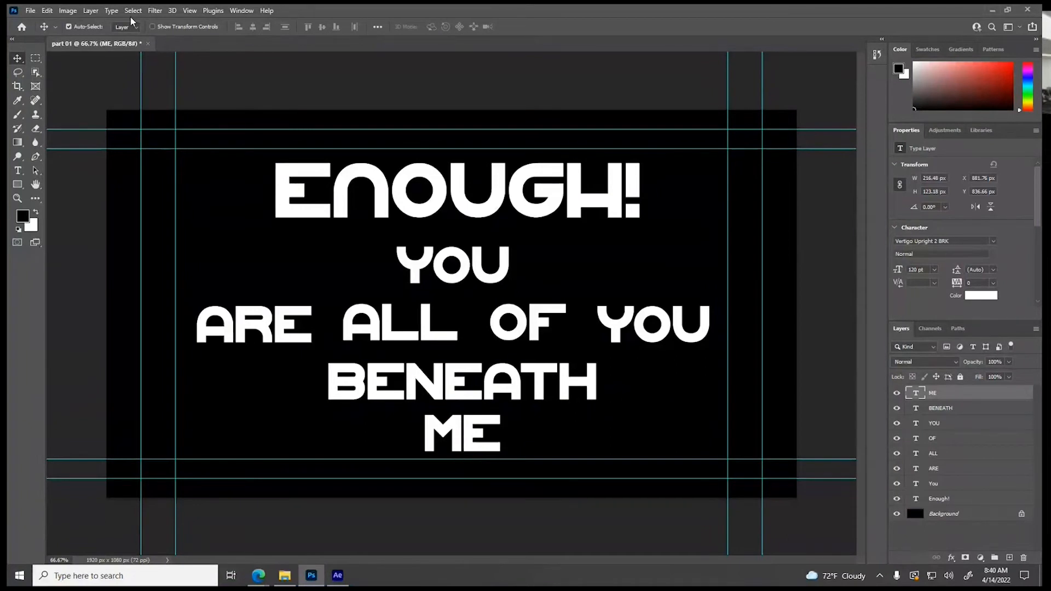
Save the document on the computer as "part 01" in Photoshop format, in the PSDs for Comps folder of Project 1 - Kinetic type
click(32, 10)
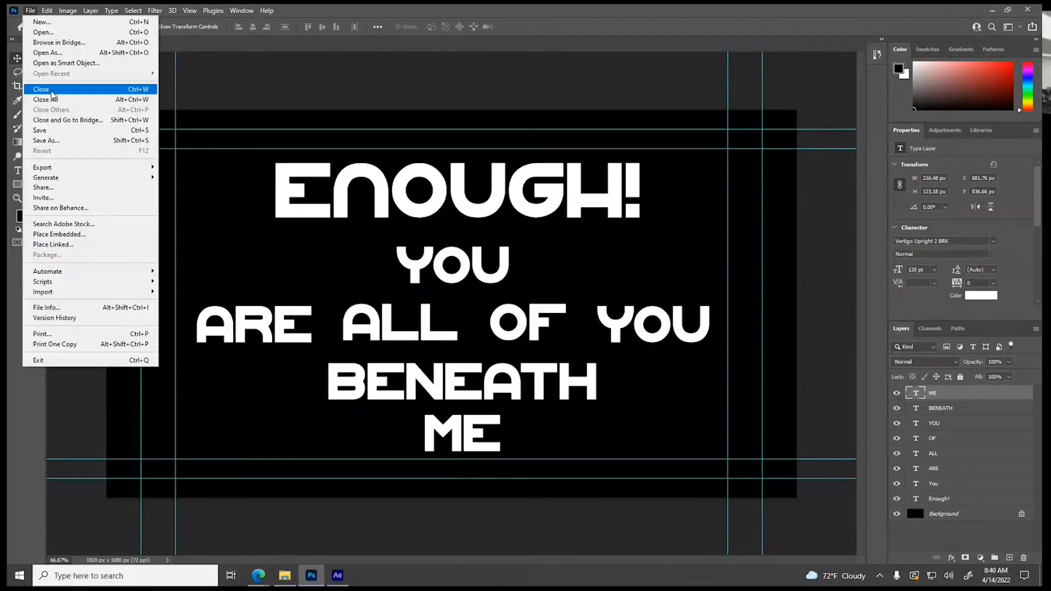
click(60, 142)
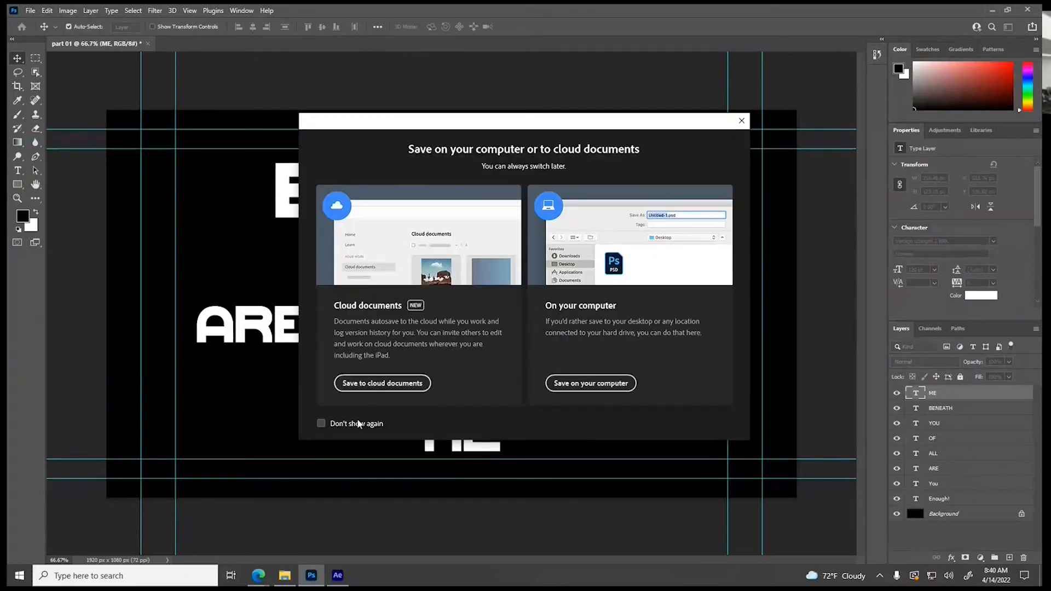
click(566, 388)
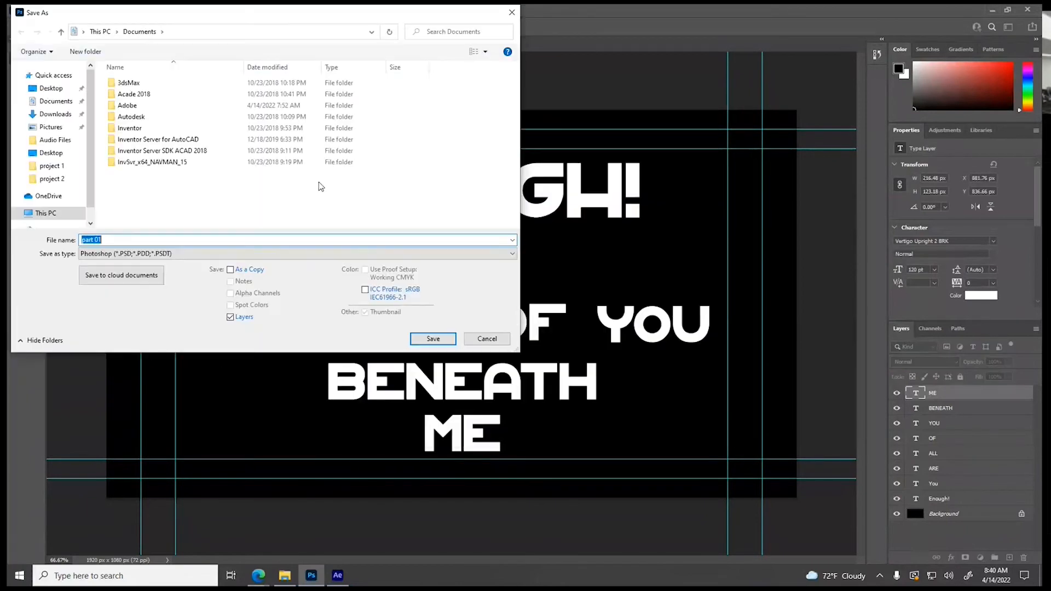
click(51, 153)
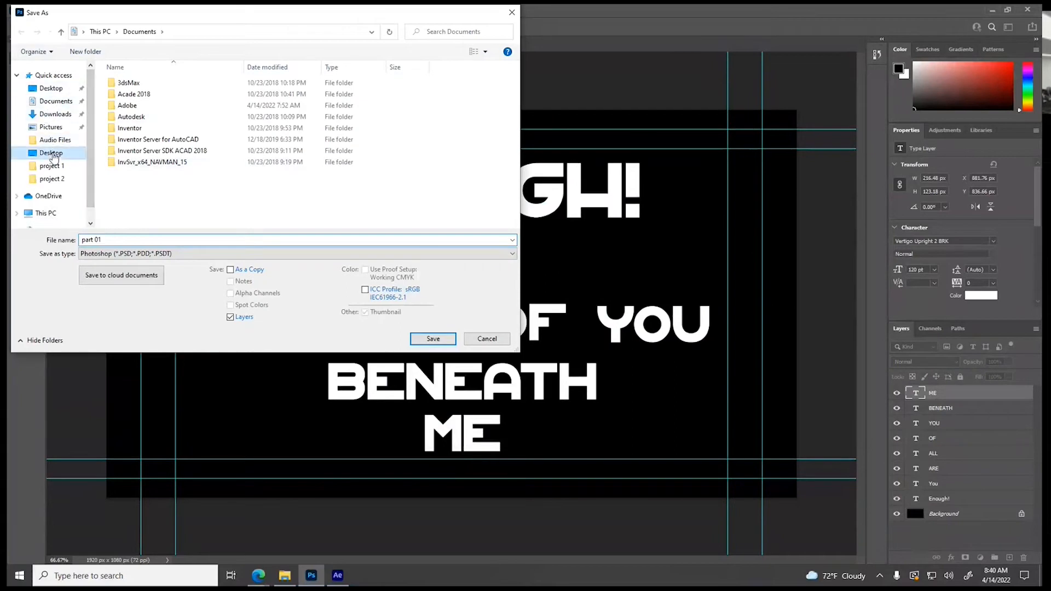
click(163, 98)
double_click(162, 97)
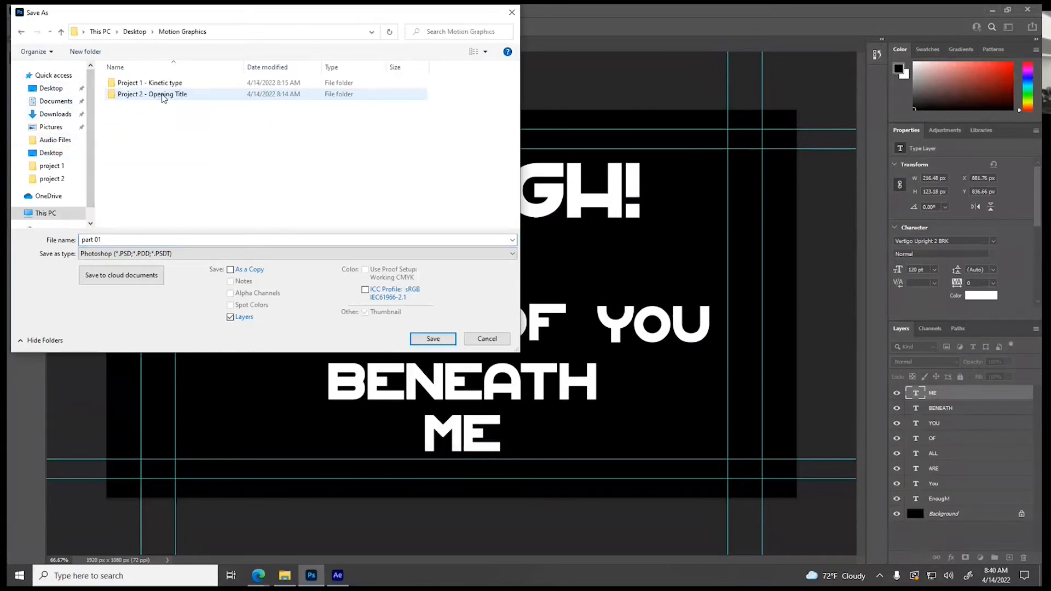
double_click(157, 106)
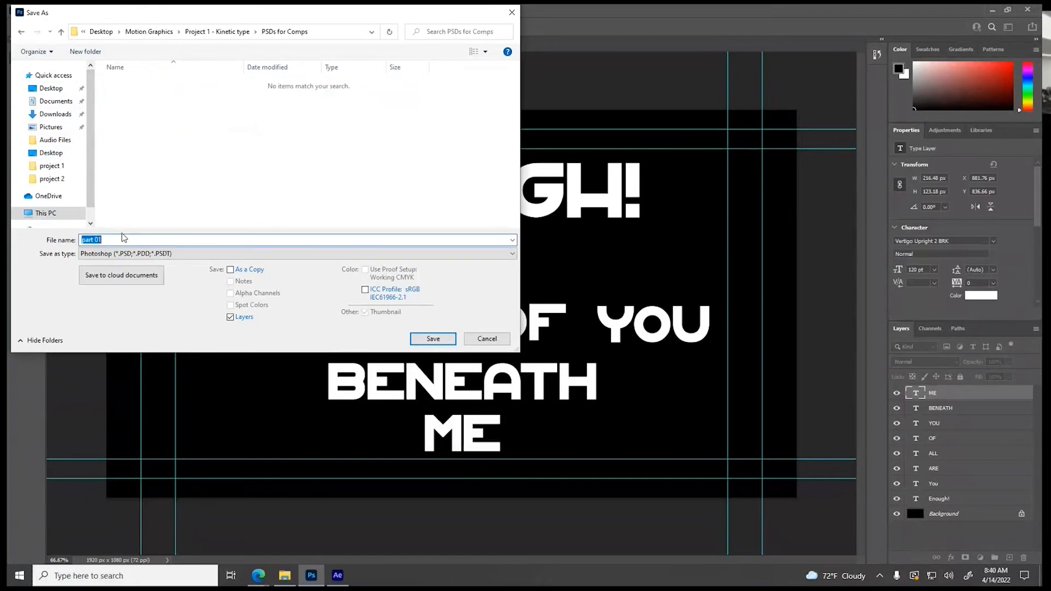
click(430, 339)
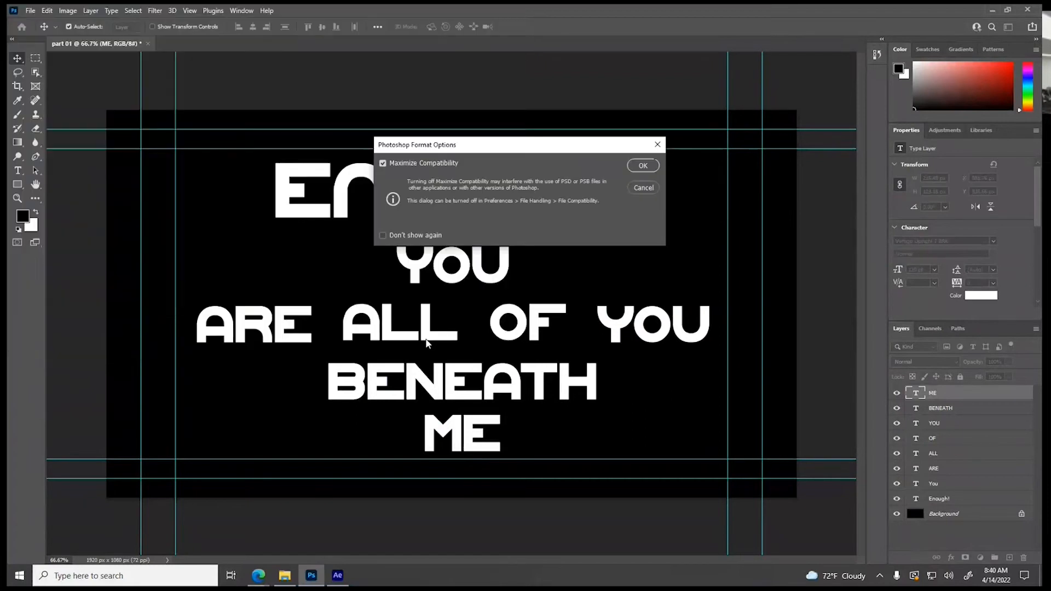
click(643, 173)
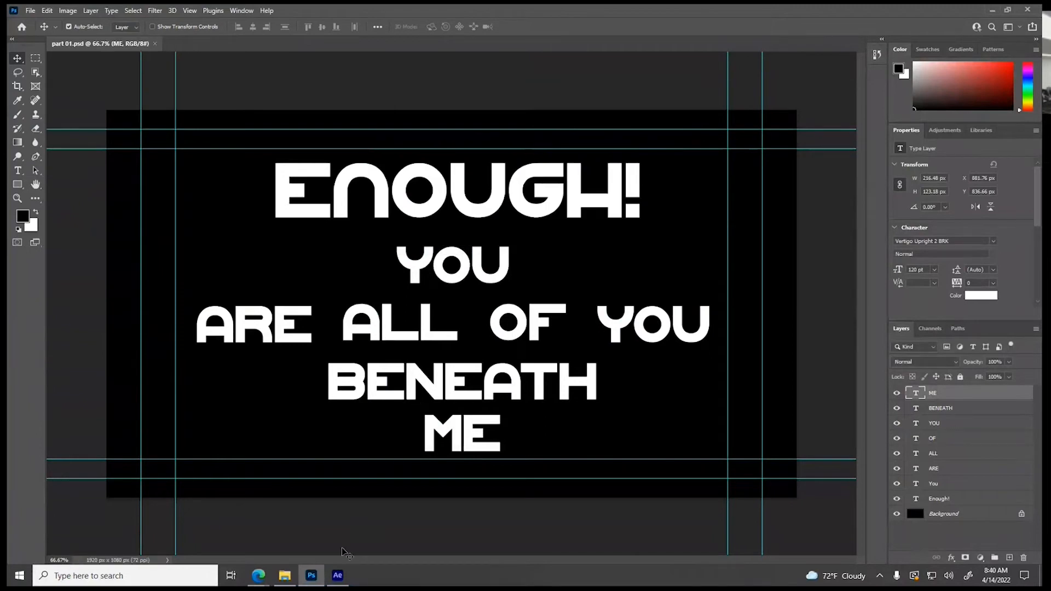
Switch to After Effects and choose the file part 01 from the PSDs for Comps folder for import
click(338, 575)
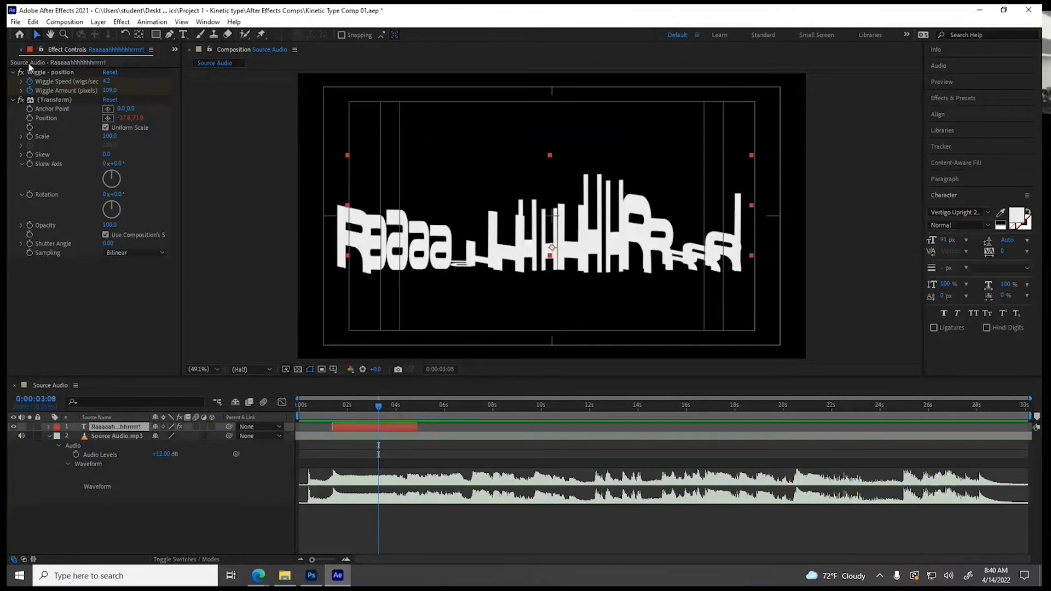
click(13, 52)
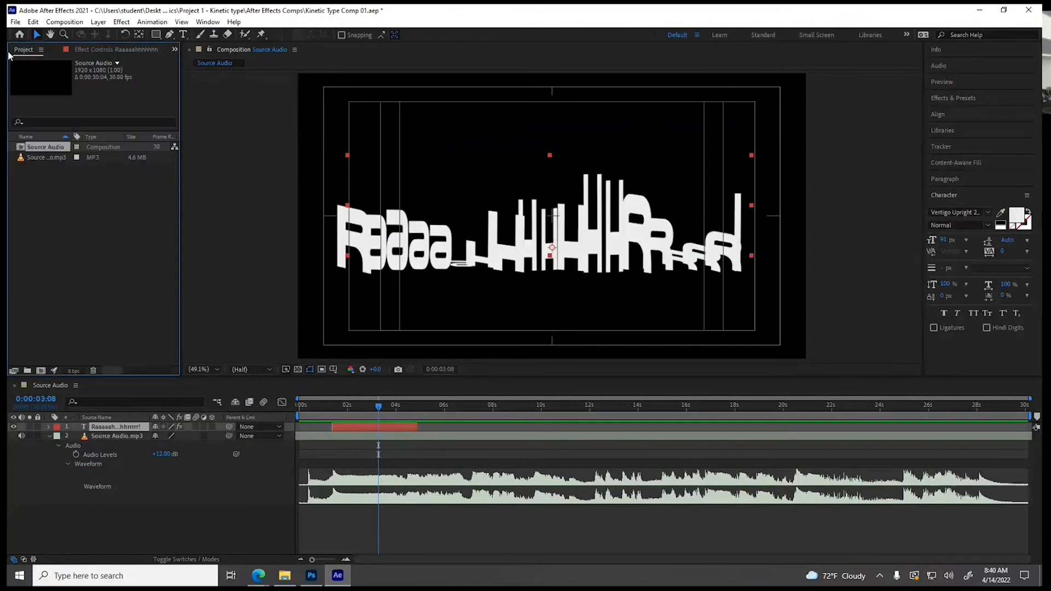
right_click(54, 212)
mouse_move(87, 274)
click(233, 276)
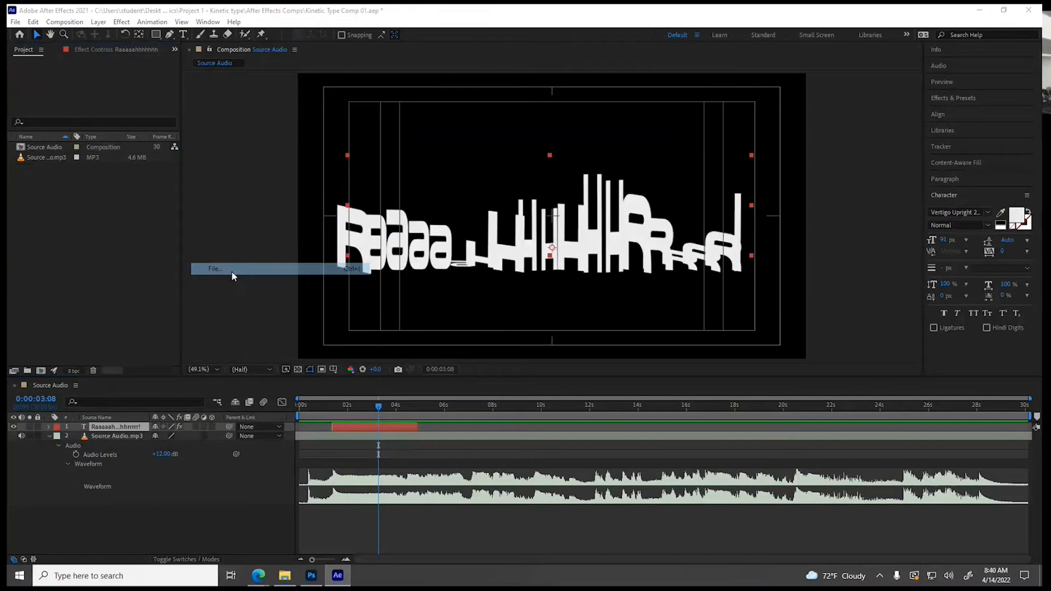
click(250, 56)
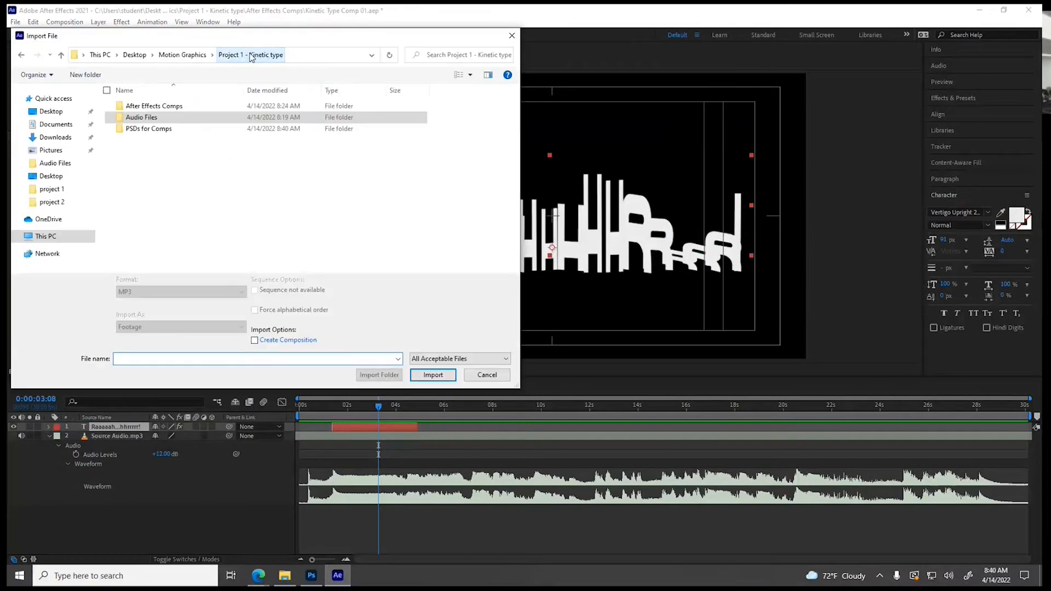
double_click(147, 129)
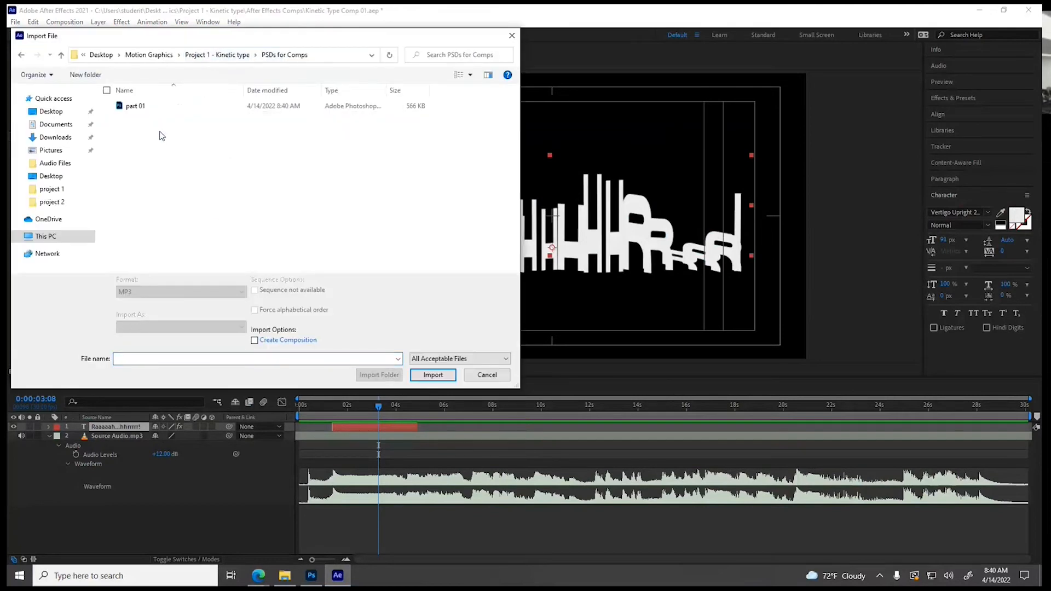
click(128, 107)
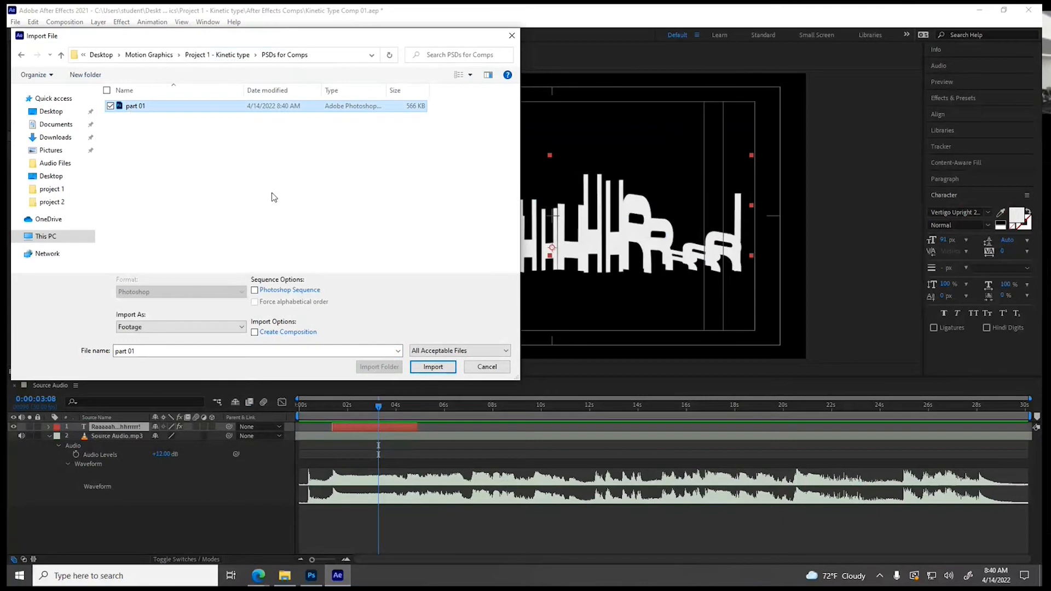
Import part 01 as Composition - Retain Layer Sizes with Editable Layer Styles
click(255, 293)
click(255, 291)
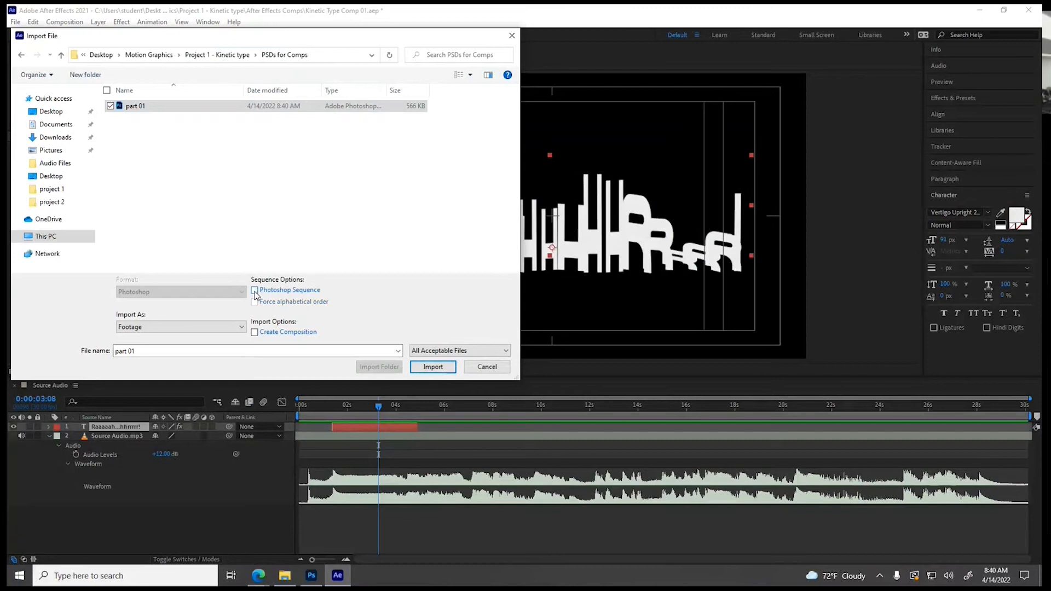
click(153, 328)
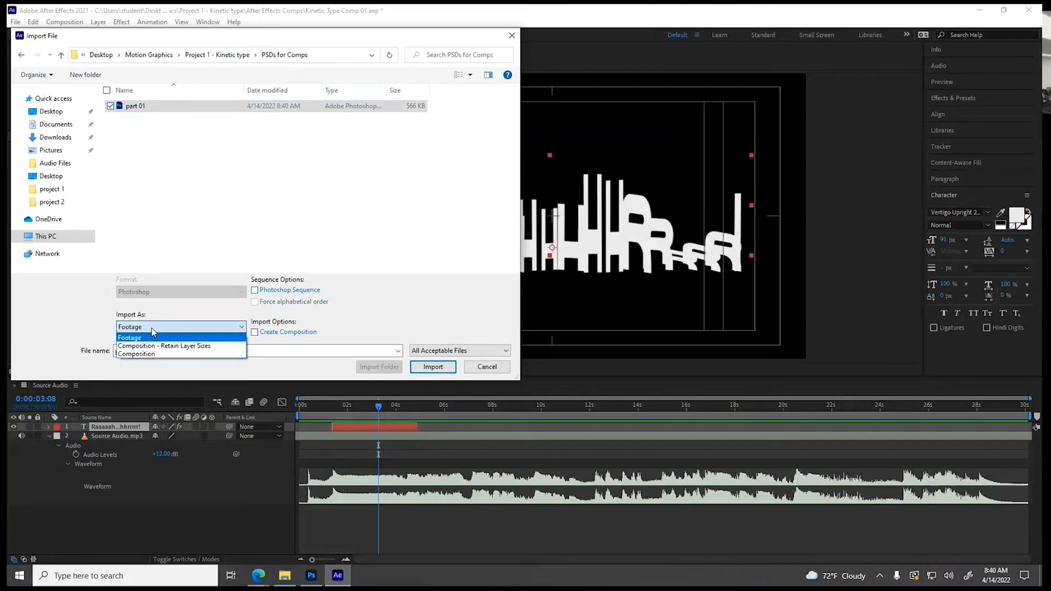
click(177, 348)
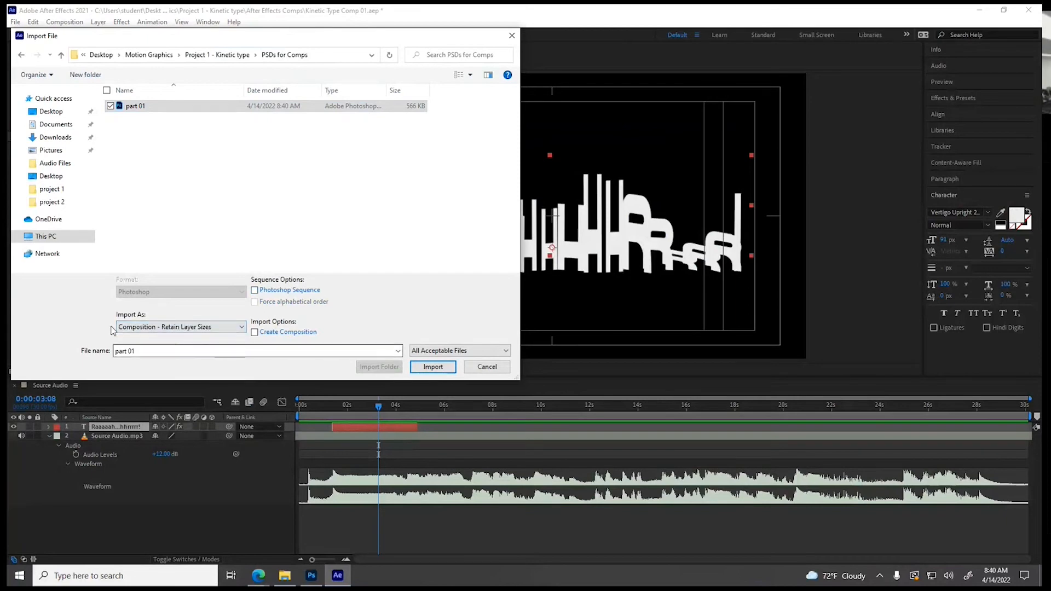
click(433, 367)
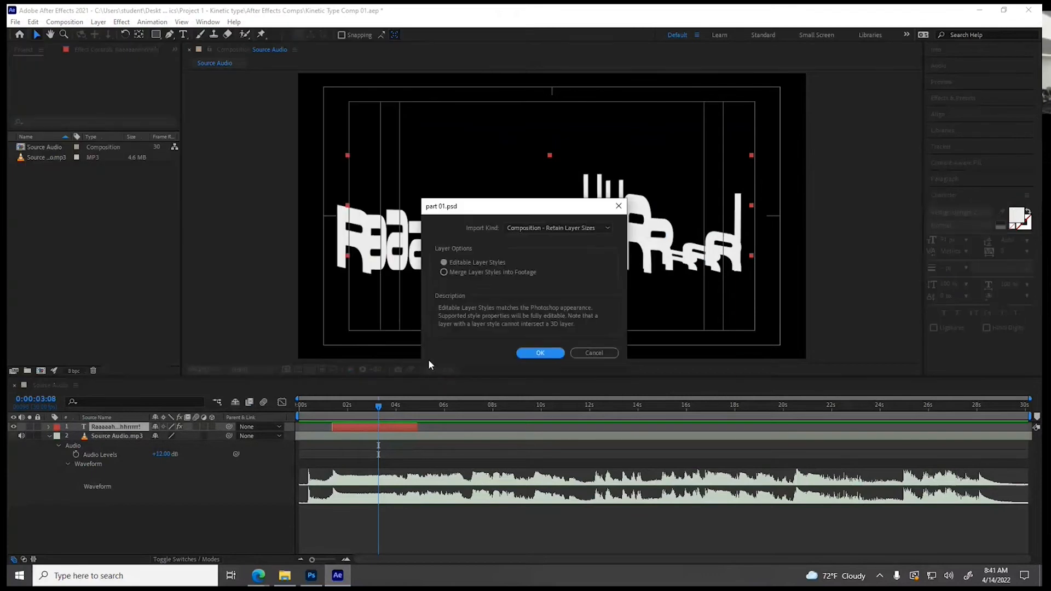
click(540, 356)
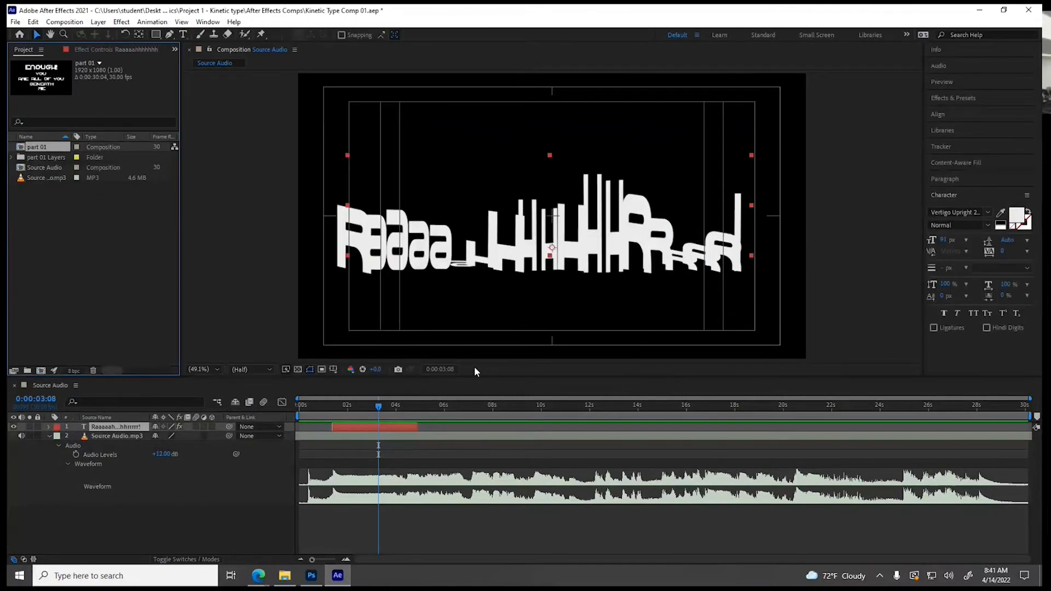
Look through the imported part 01 Layers folder, open the part 01 composition and scrub through its timeline to the end
click(11, 158)
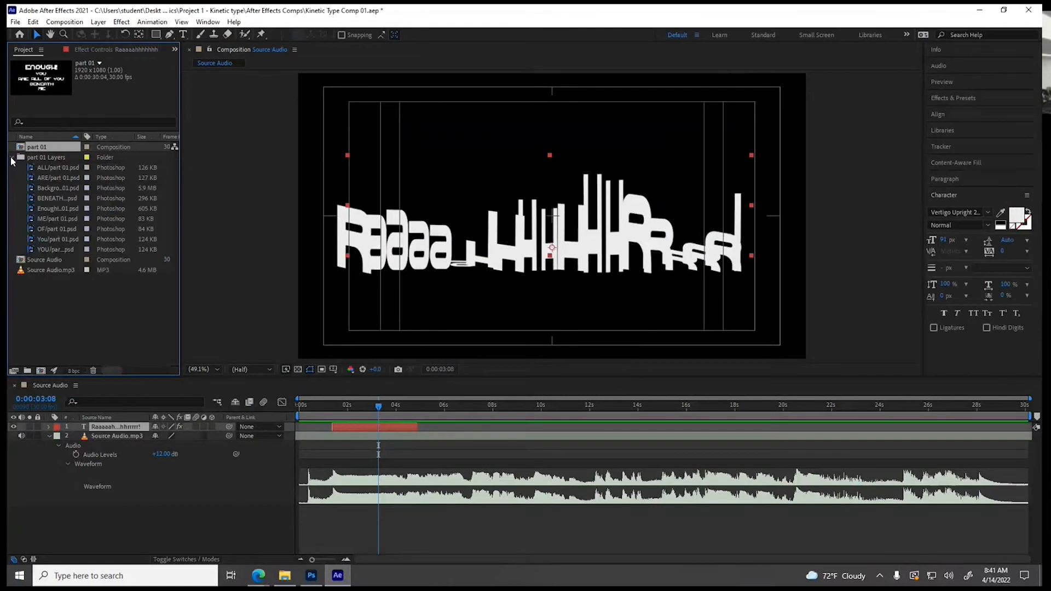
click(12, 157)
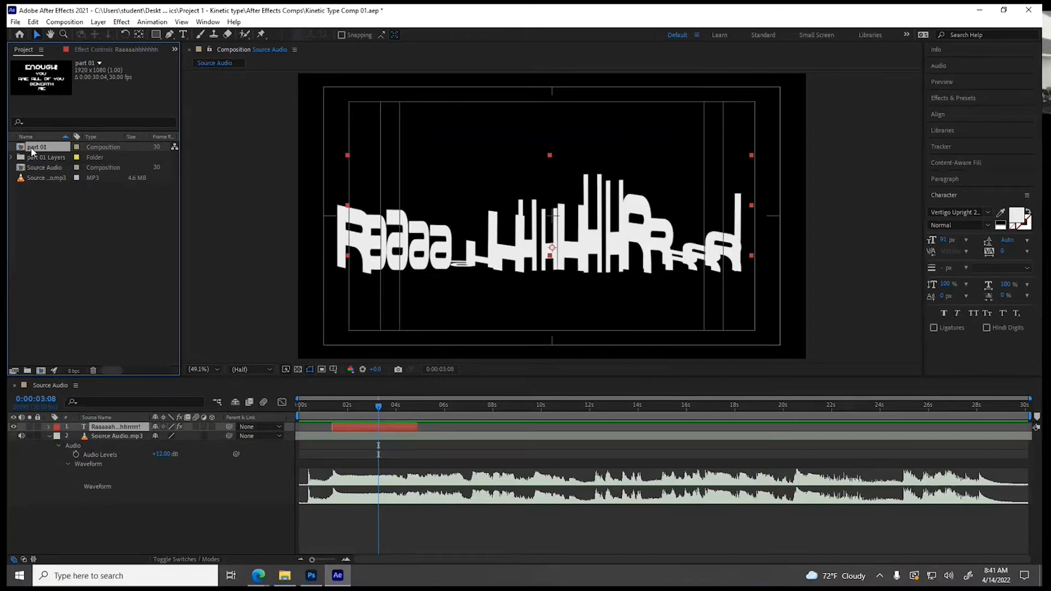
double_click(32, 148)
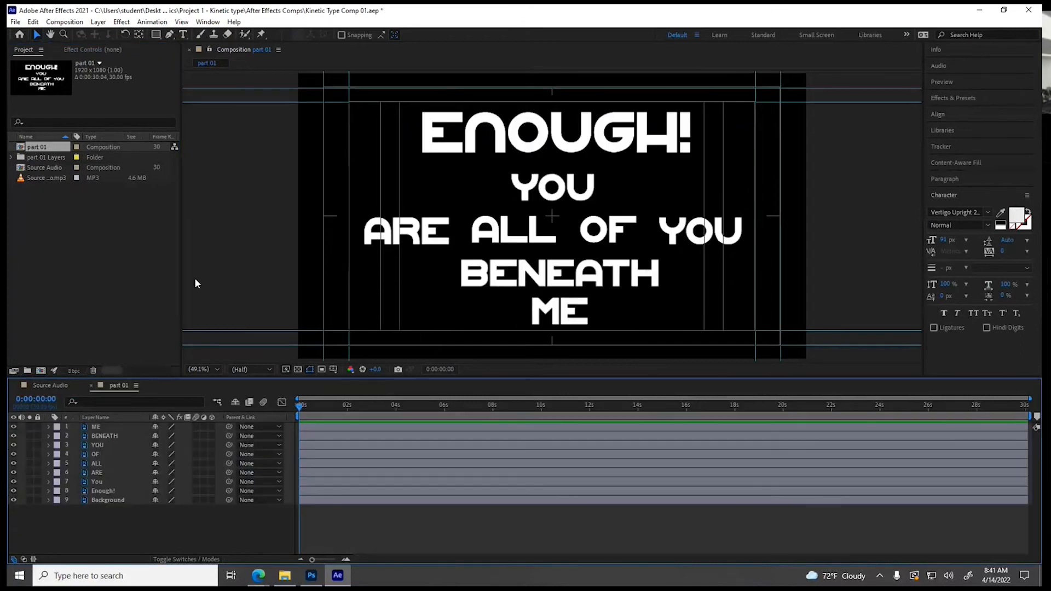
drag(308, 408, 504, 406)
drag(1005, 406, 1037, 414)
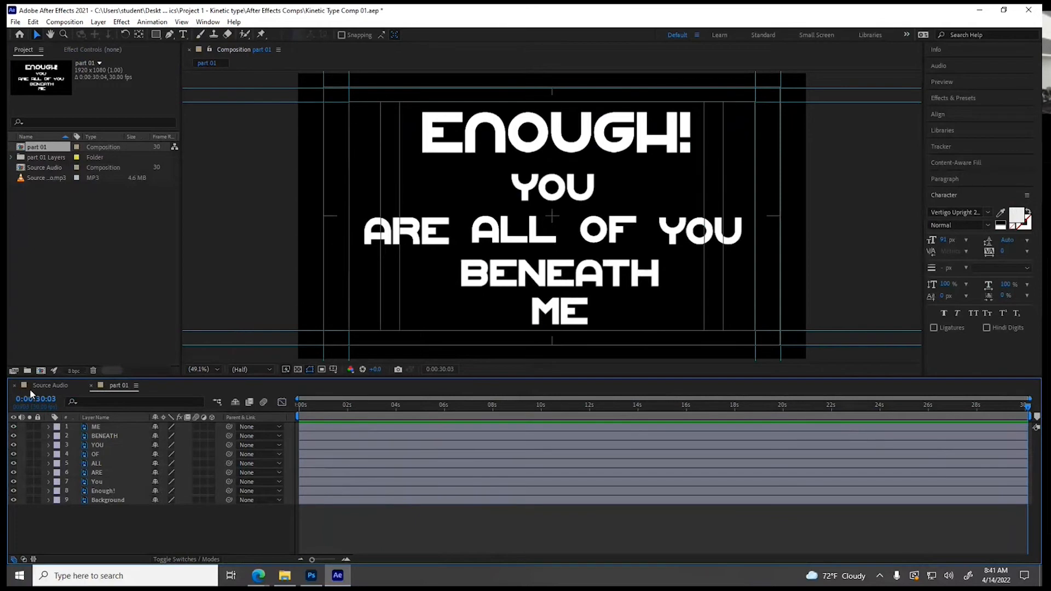
Play the Source Audio composition from 0:00:04:14 and 0:00:08:10, and place the playhead at 0:00:08:11
click(48, 386)
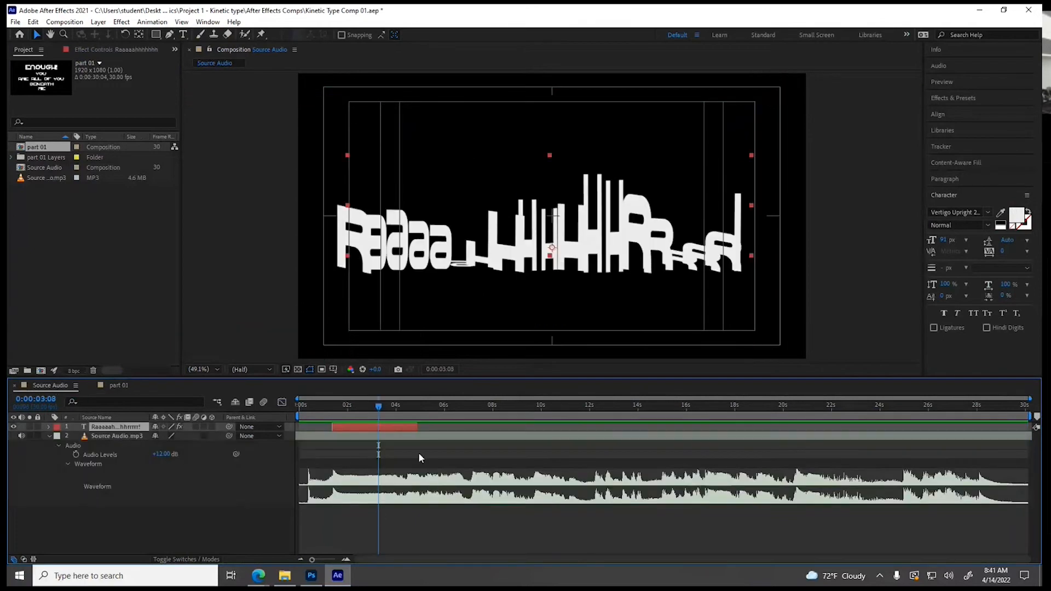
drag(379, 409, 407, 414)
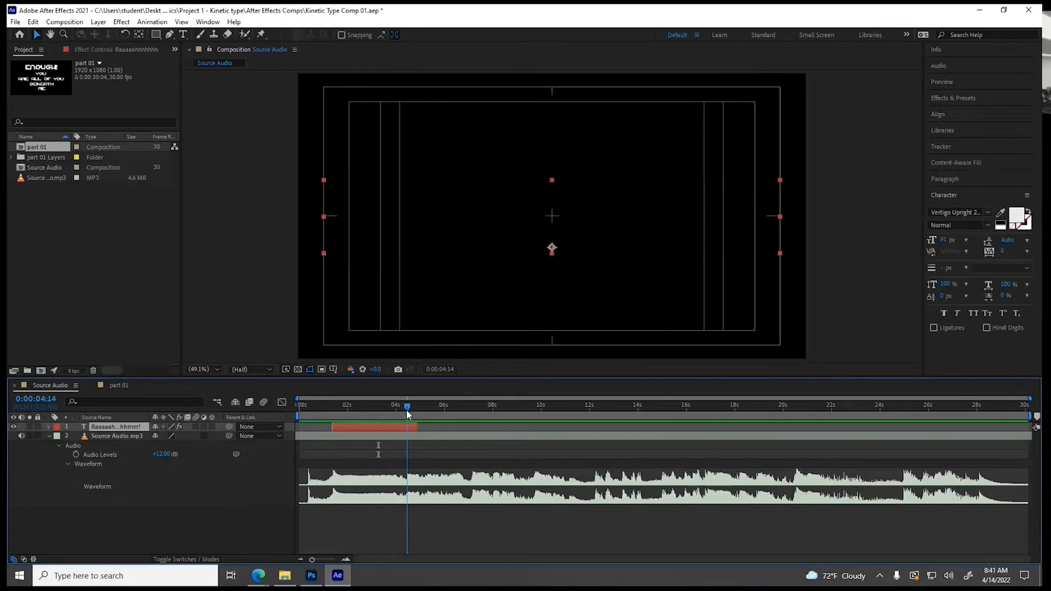
key(space)
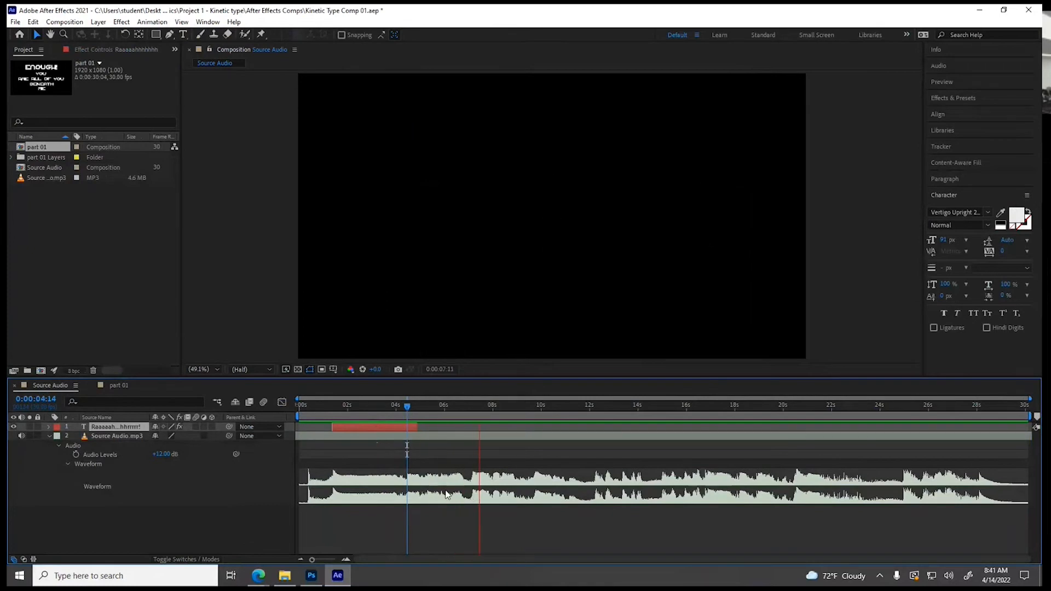
key(space)
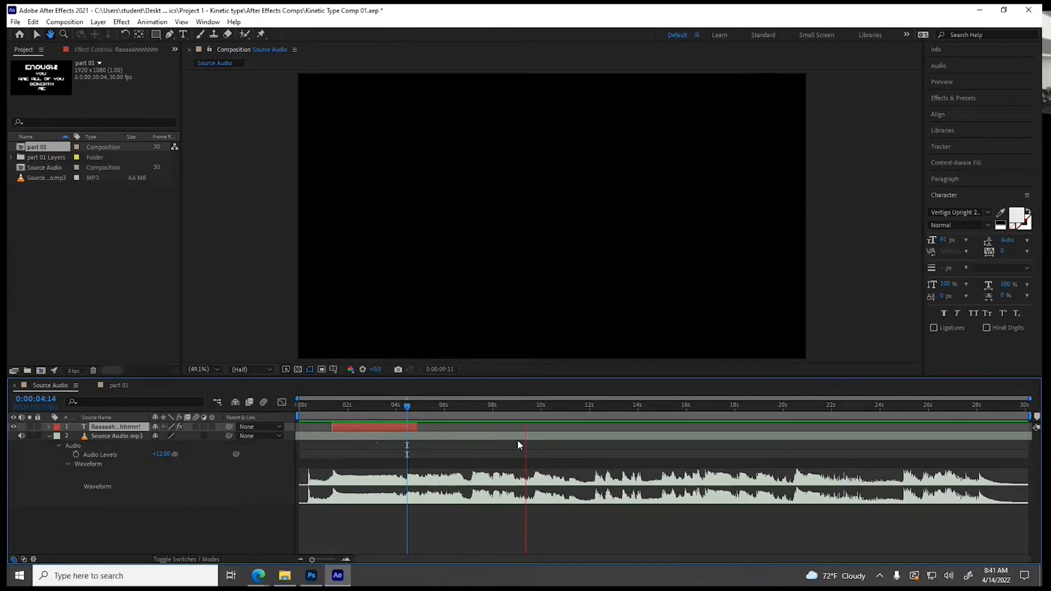
click(499, 405)
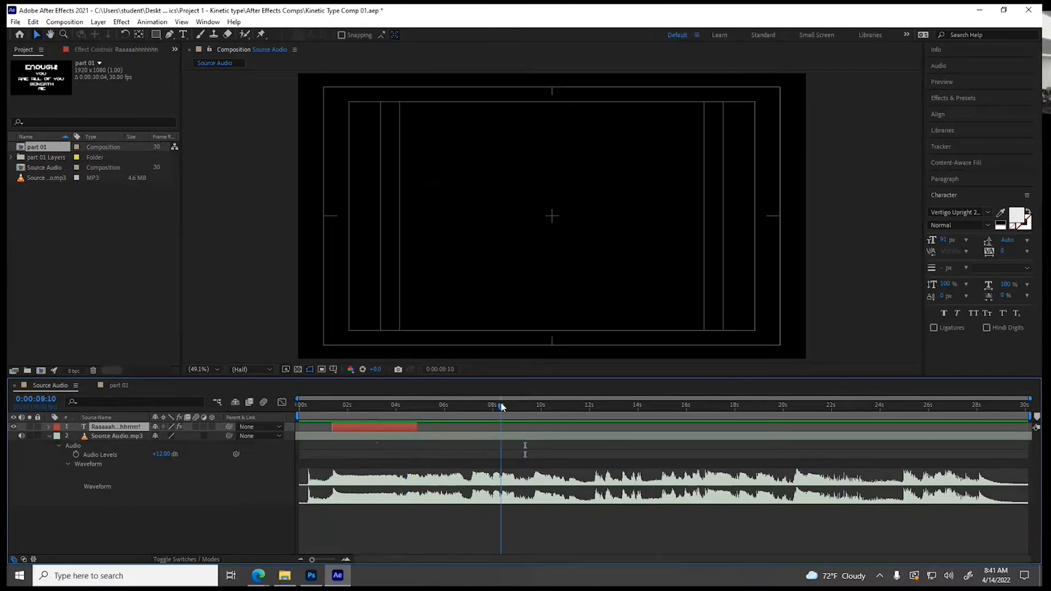
key(space)
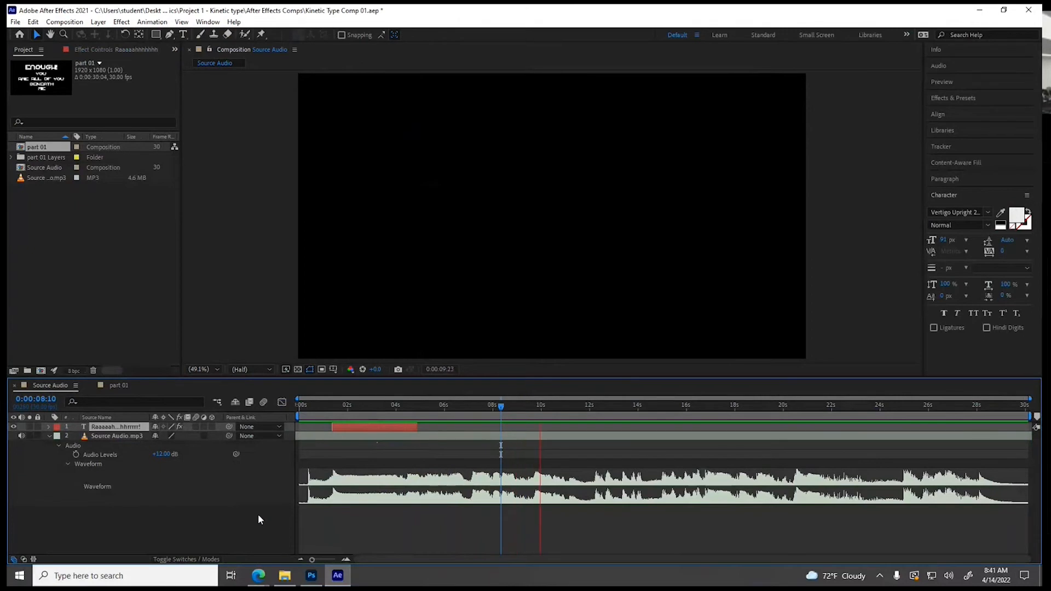
key(space)
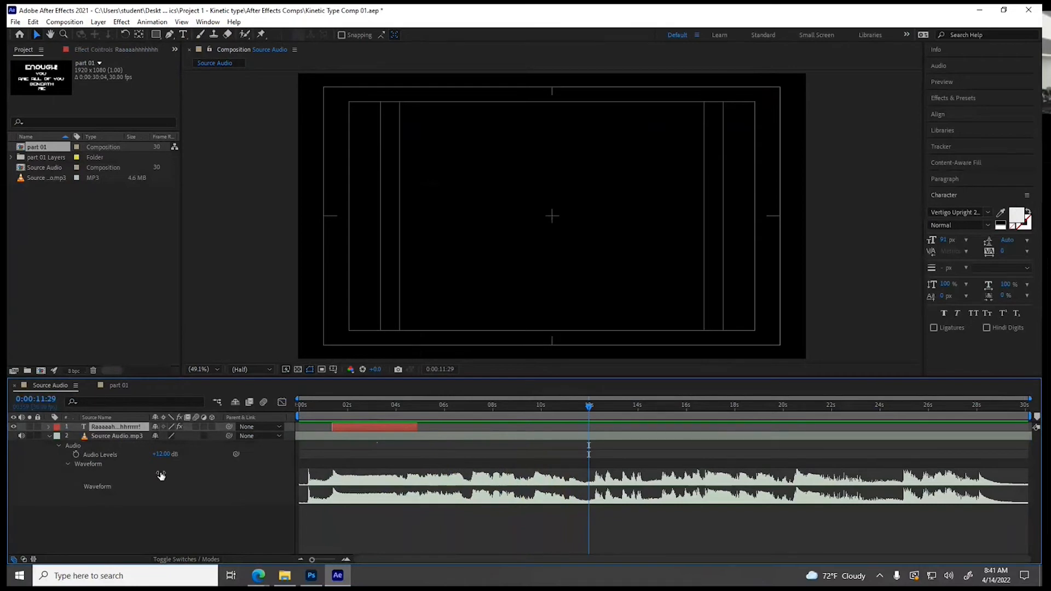
click(503, 408)
drag(502, 407, 501, 407)
Set the duration of the part 01 composition to 0:00:05:00
click(118, 386)
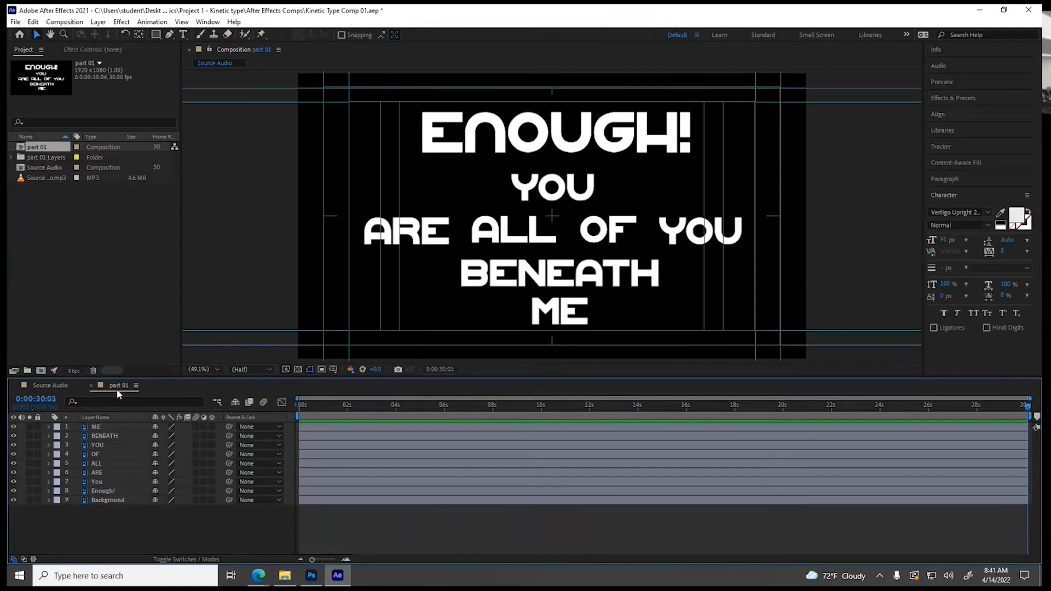
click(75, 22)
click(83, 51)
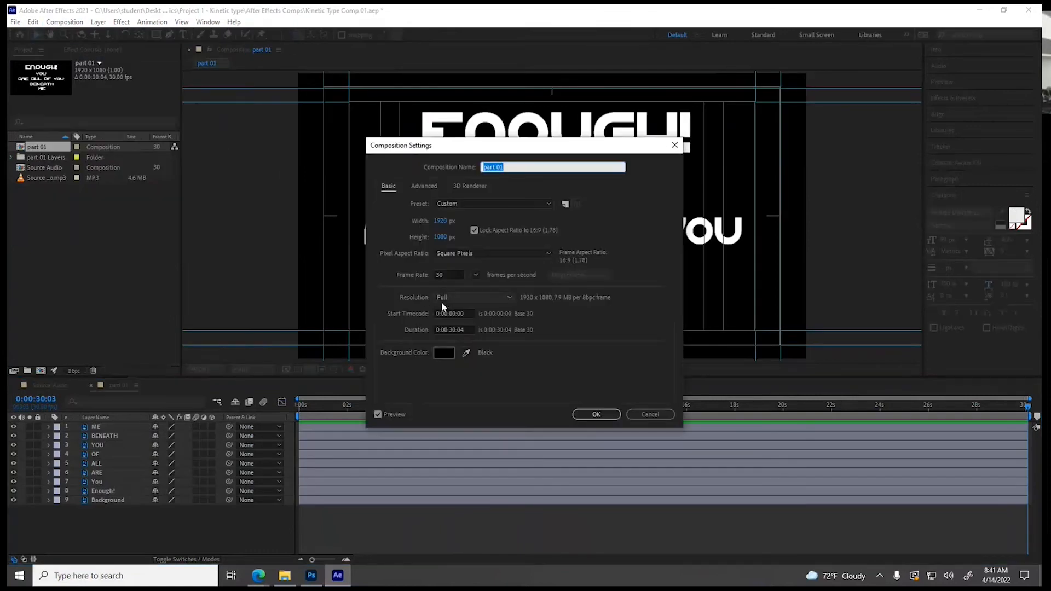
click(454, 330)
double_click(452, 330)
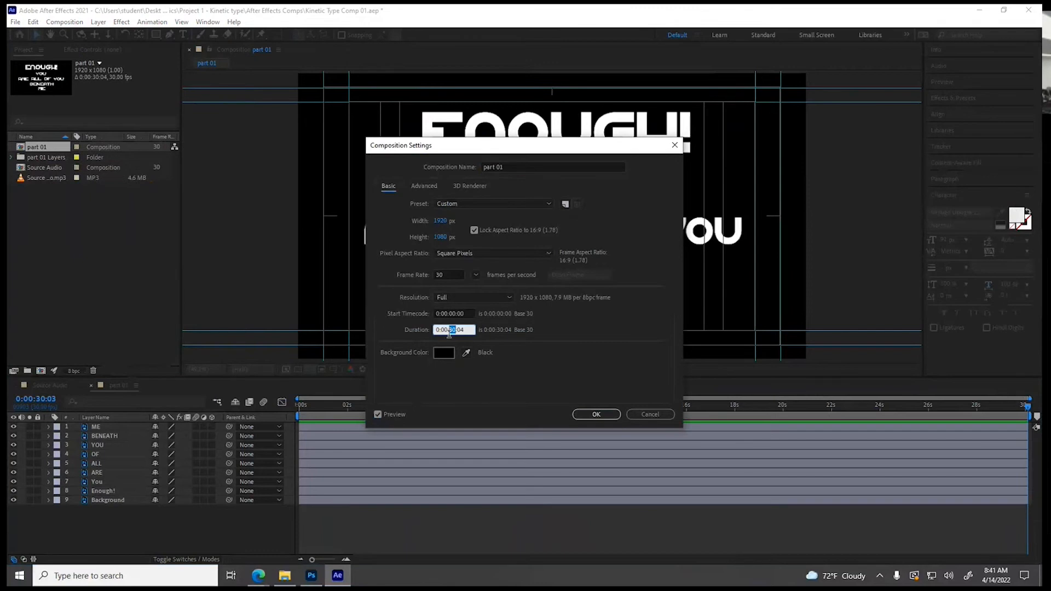
text(05)
double_click(461, 330)
text(00)
click(598, 414)
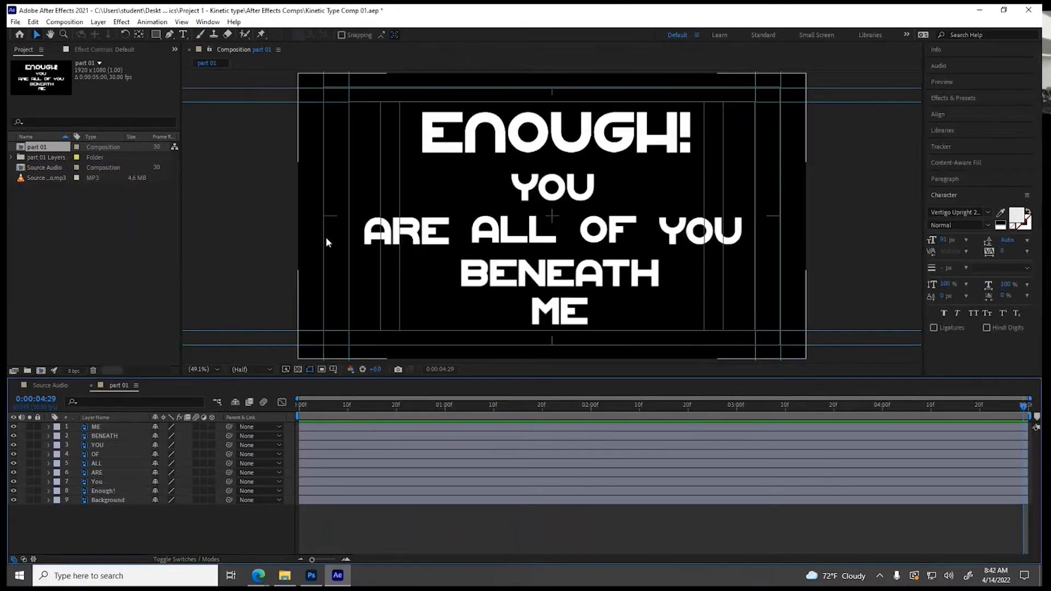
Hide the Background layer in part 01 and toggle the transparency grid to check the text layers without it
click(110, 500)
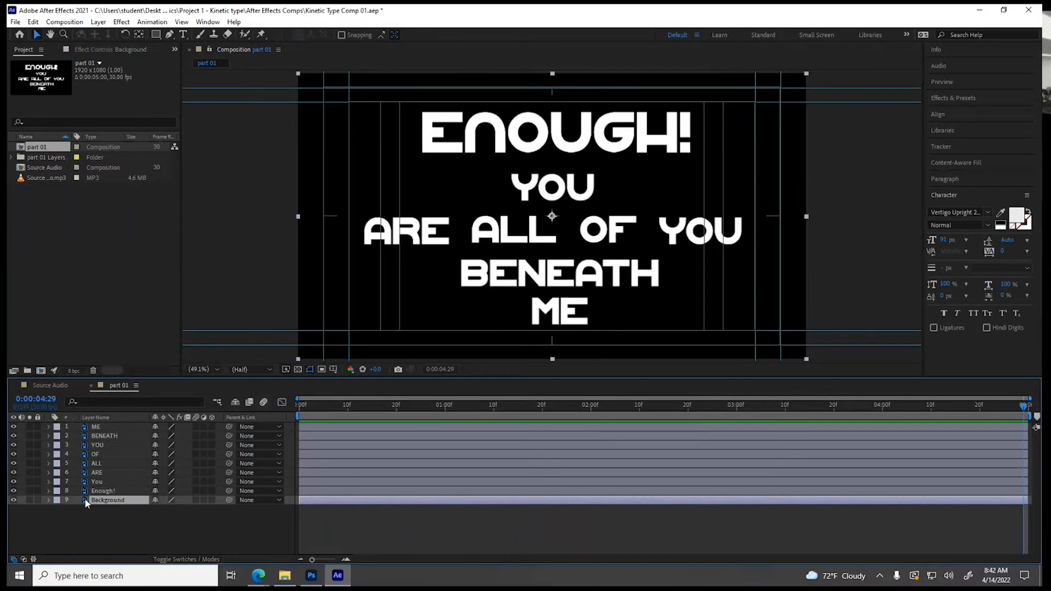
click(14, 499)
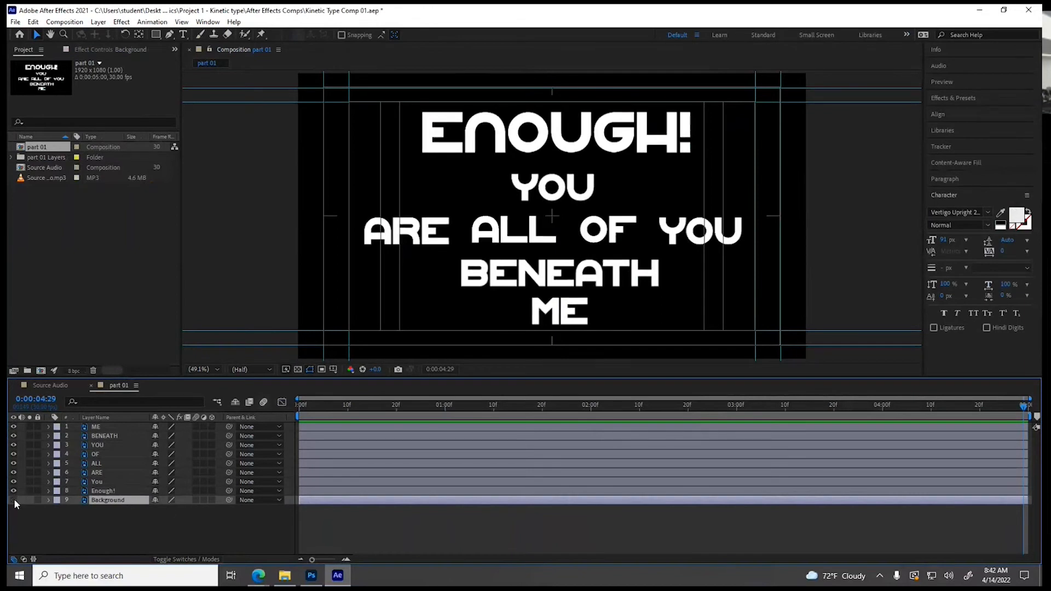
click(298, 370)
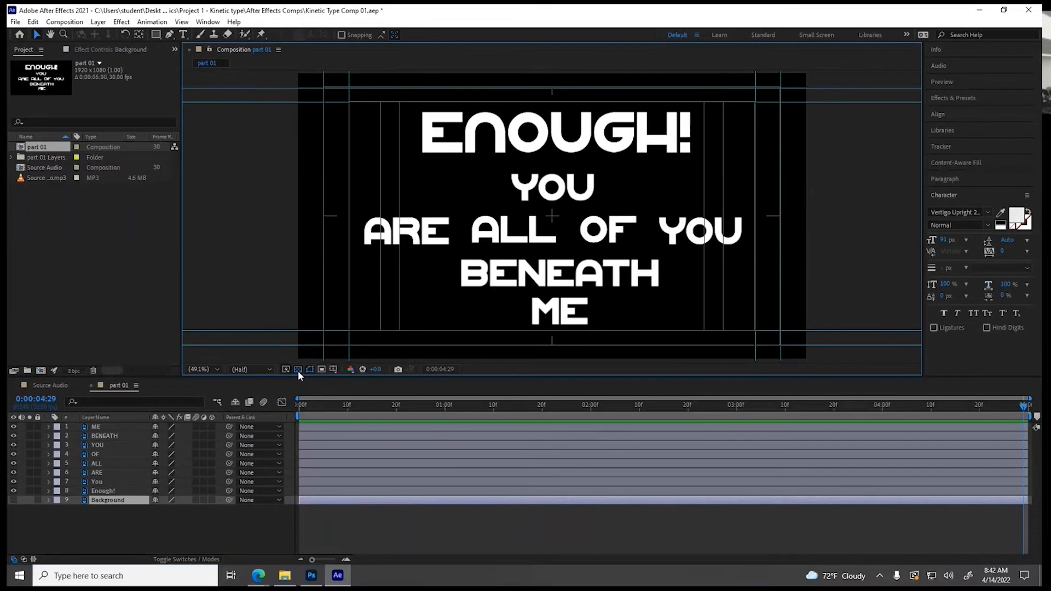
click(298, 370)
click(298, 370)
Duplicate the Source Audio.mp3 layer in the Source Audio composition and trim the copy to start at 0:00:08:11 by splitting it and deleting the earlier part
click(45, 385)
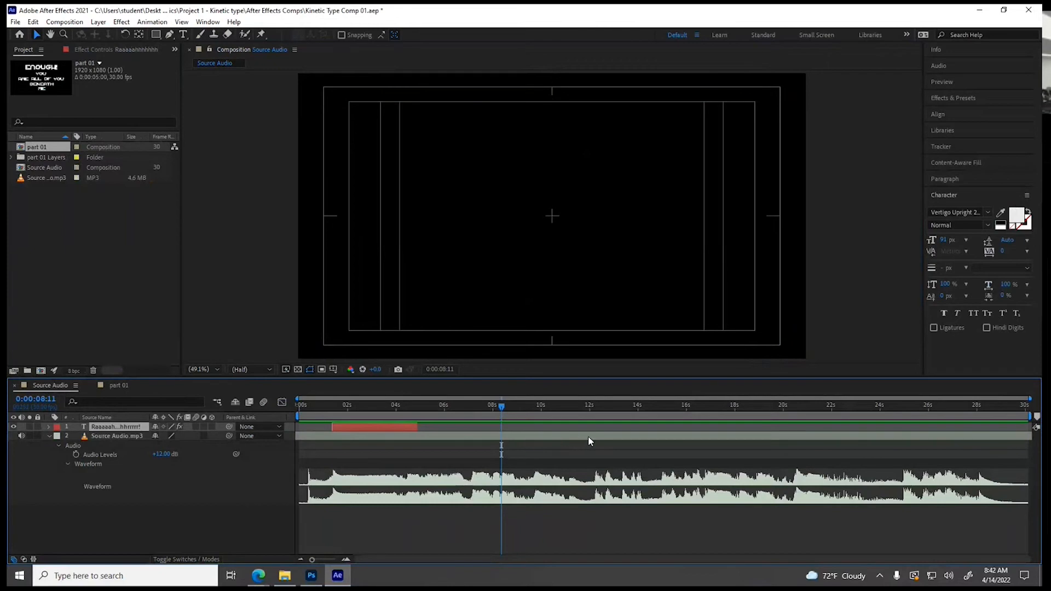
click(557, 437)
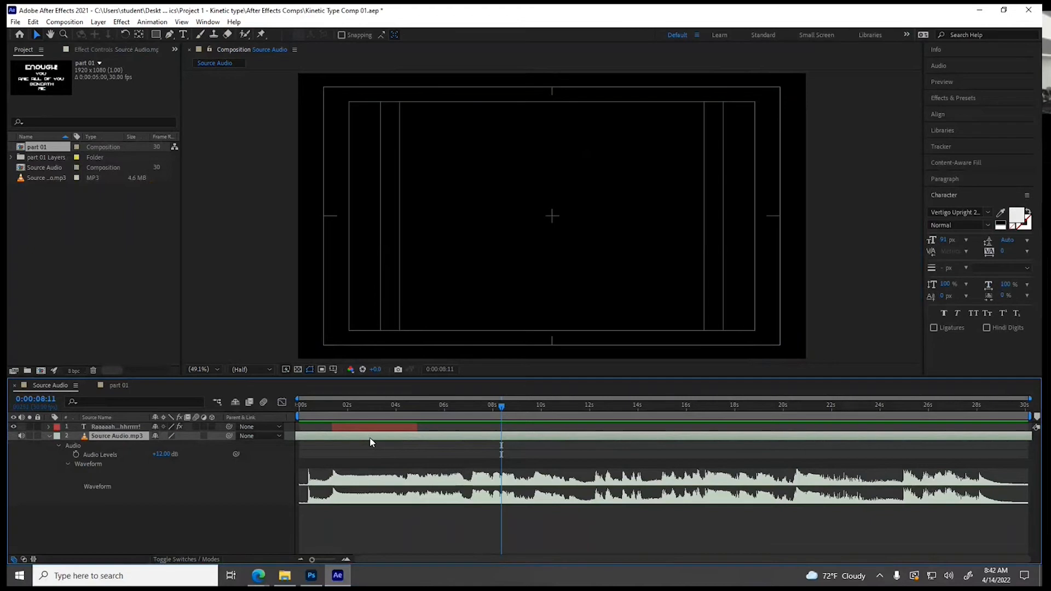
key(ctrl+d)
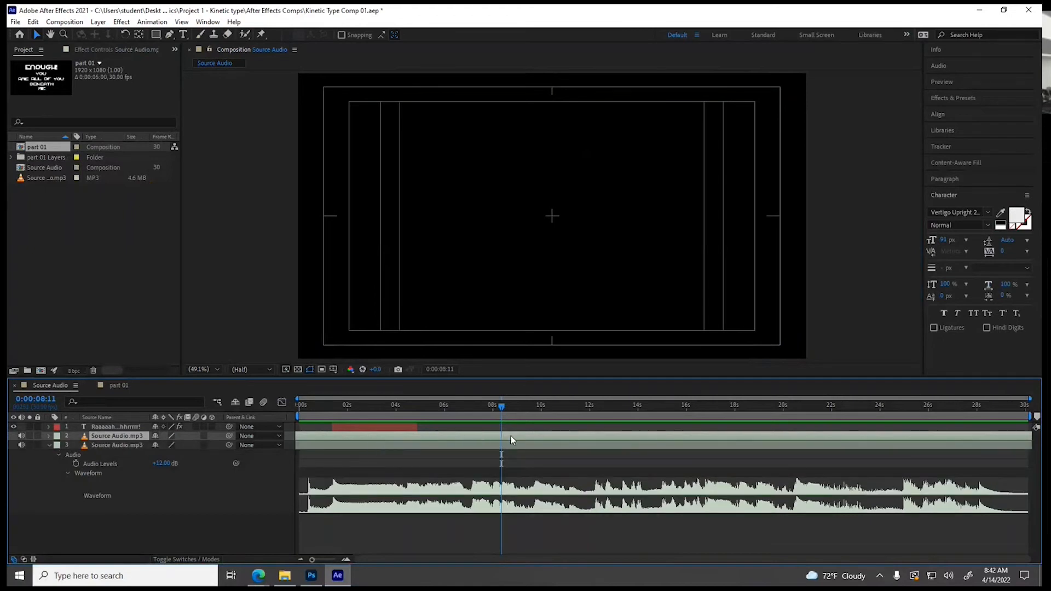
drag(501, 411, 502, 412)
click(35, 23)
click(67, 171)
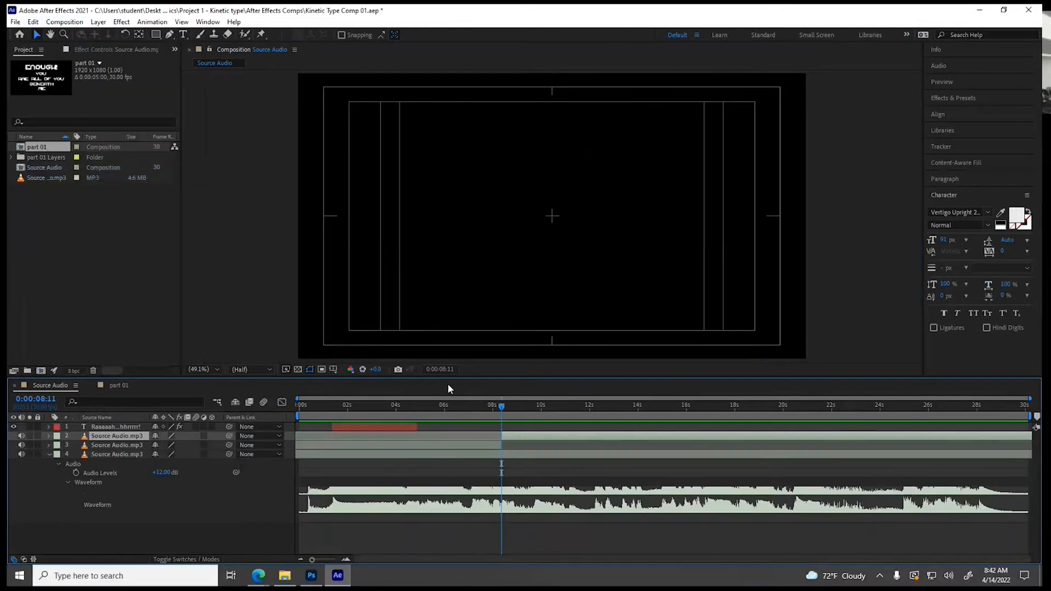
click(462, 445)
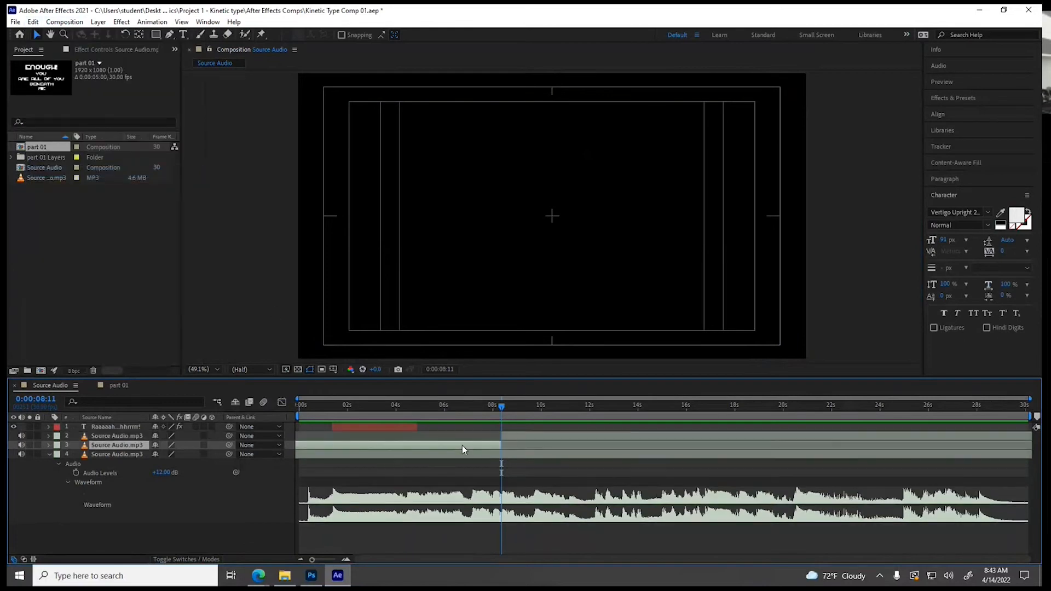
key(Delete)
Trim the Source Audio.mp3 copy to end at 0:00:12:04 by splitting it and deleting the later part
drag(501, 412, 592, 415)
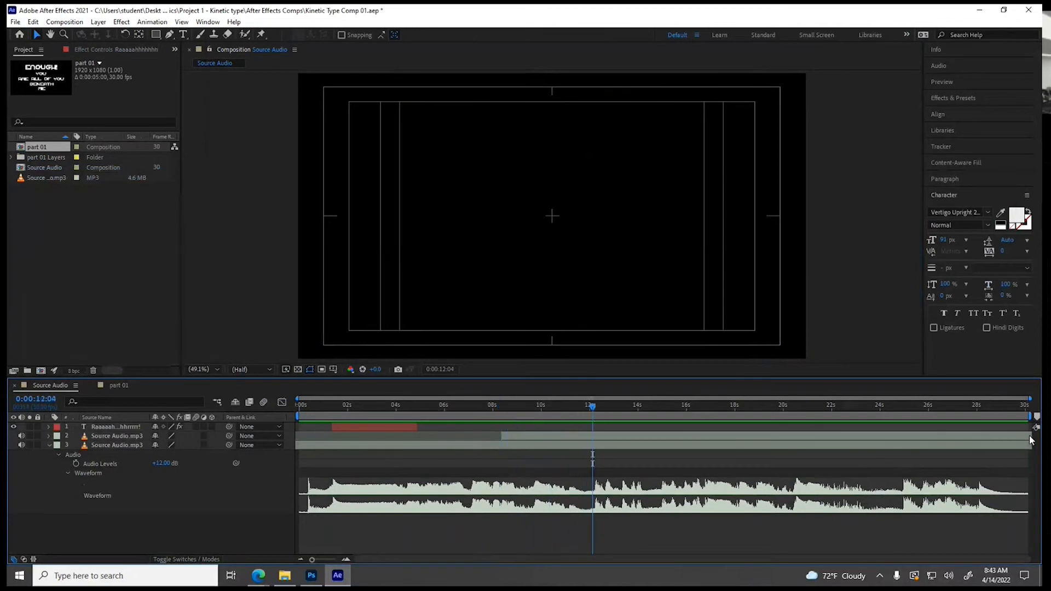
click(606, 438)
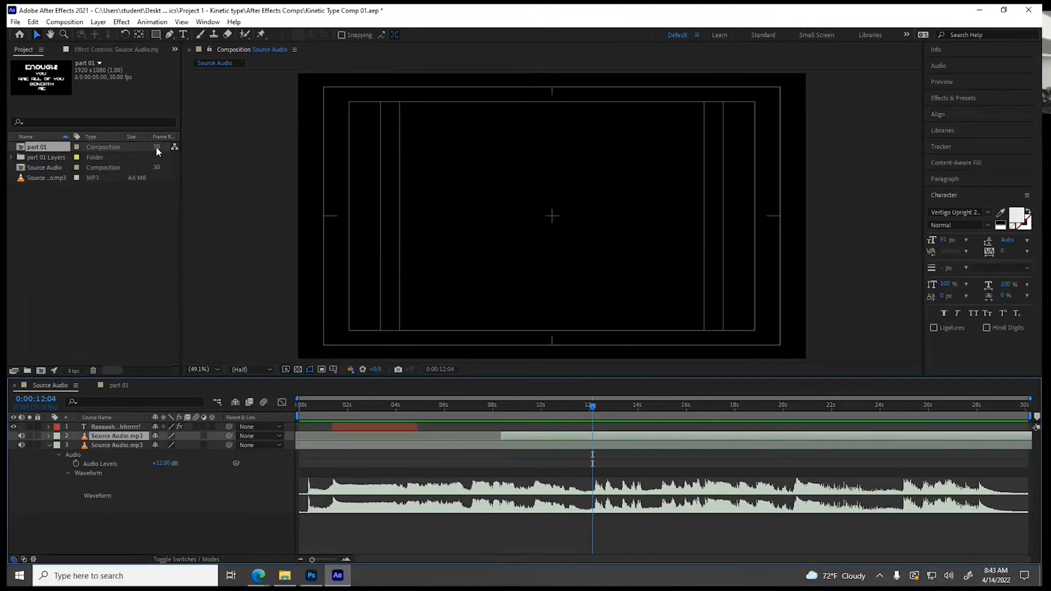
click(33, 21)
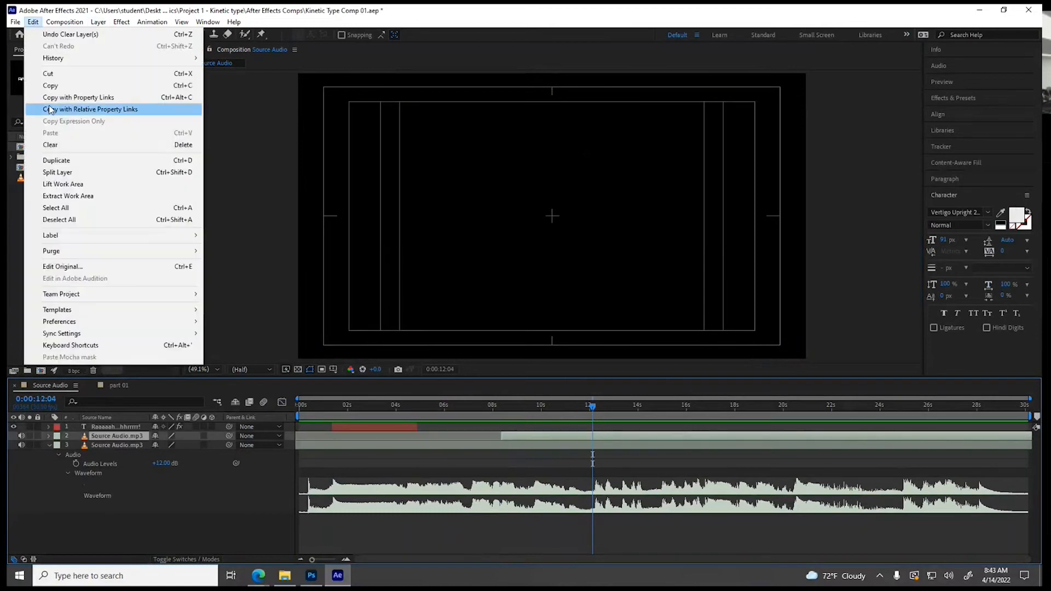
click(61, 173)
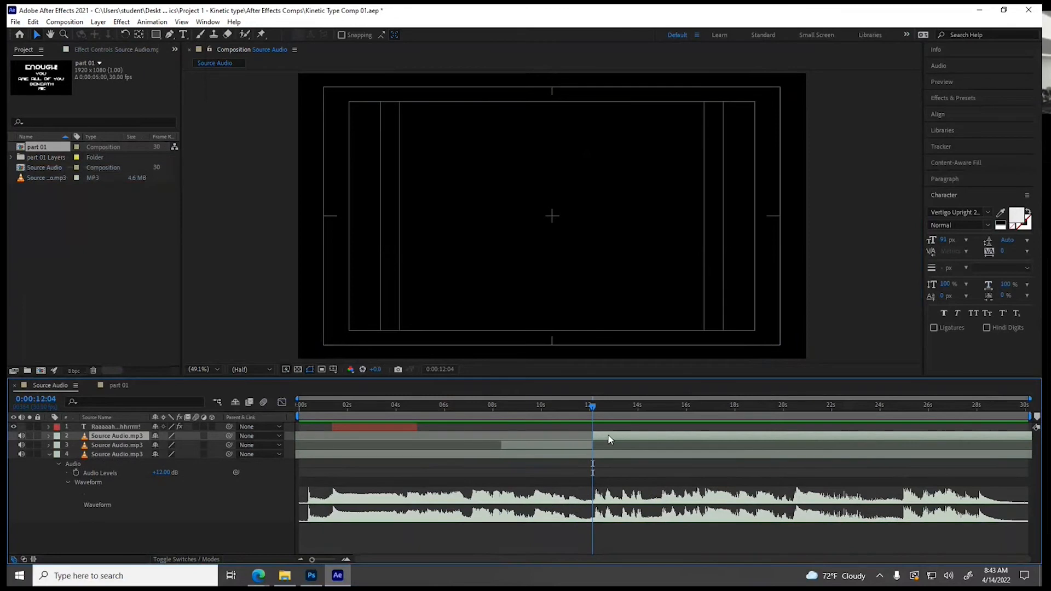
key(Delete)
Move the trimmed audio segment to the start of the Source Audio composition and cut it from there
click(559, 432)
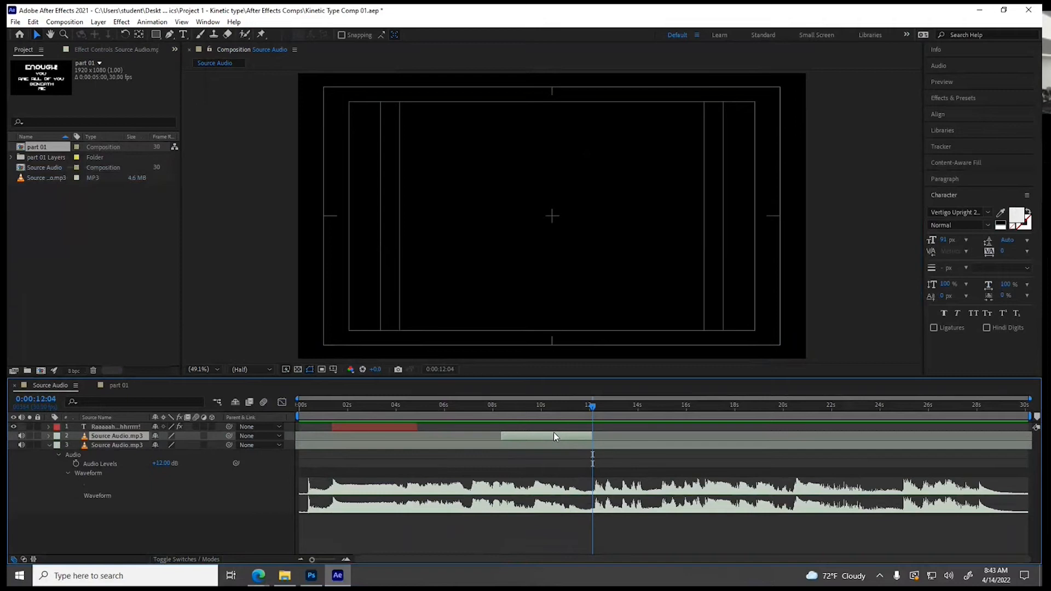
drag(551, 436, 353, 446)
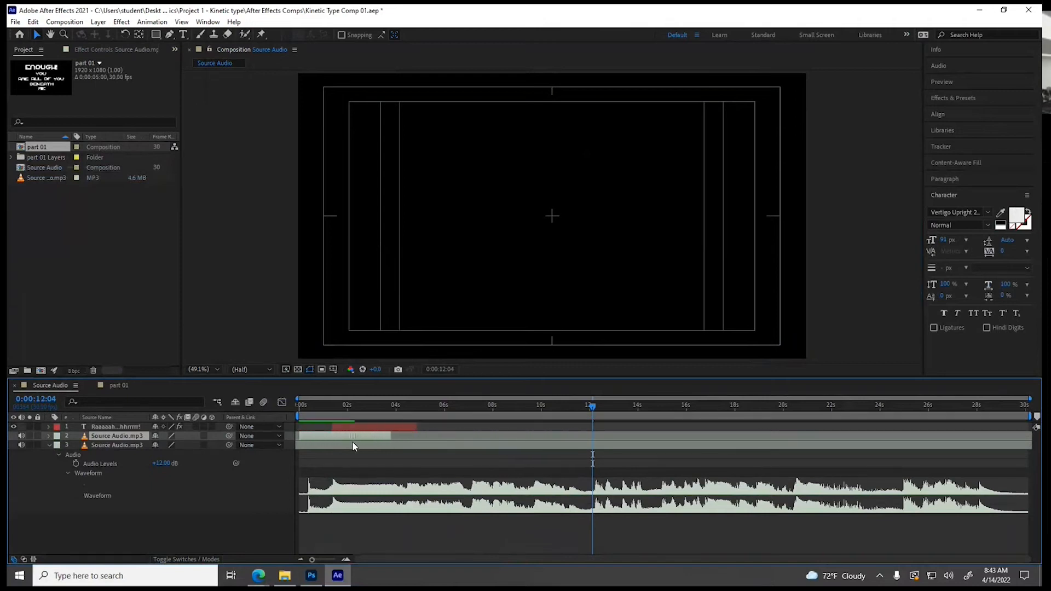
click(298, 407)
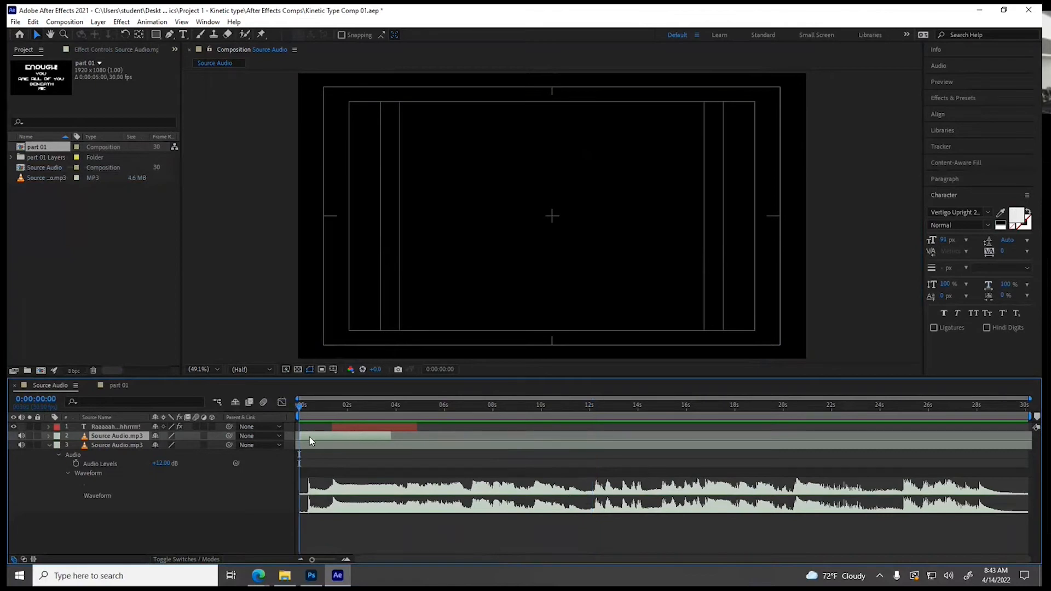
click(33, 22)
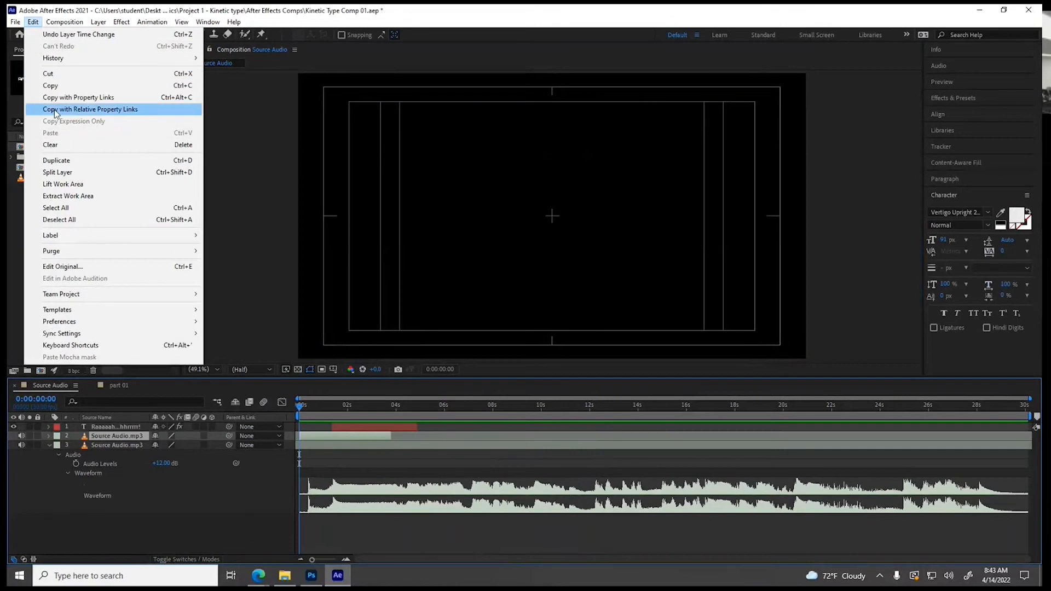
click(63, 75)
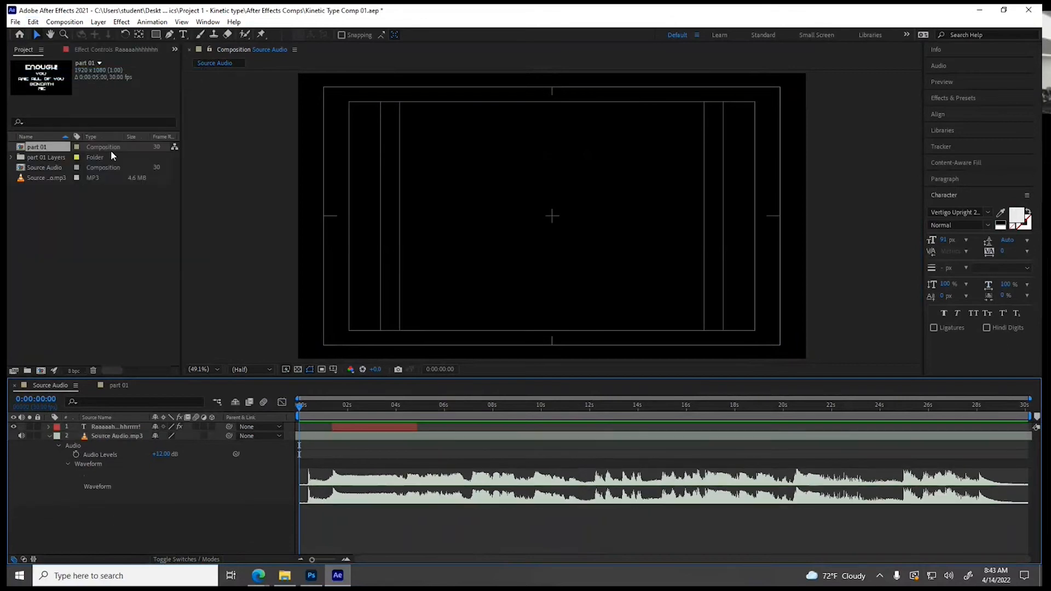
Paste the audio segment into part 01 at 0:00:00:00, just above Background, and extend its end to shortly before 0:00:05:00
click(113, 384)
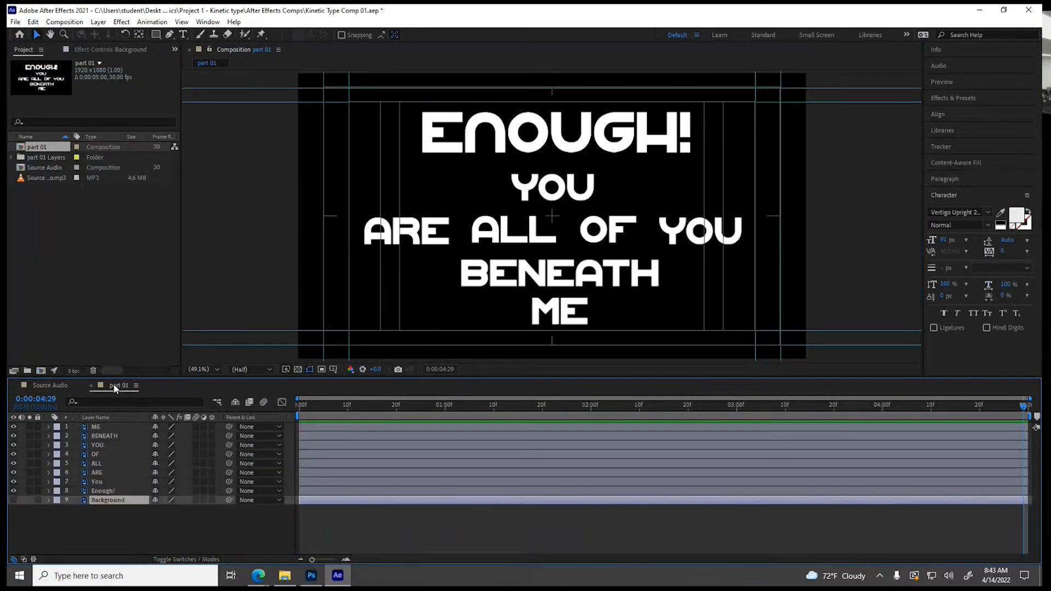
drag(320, 409, 277, 403)
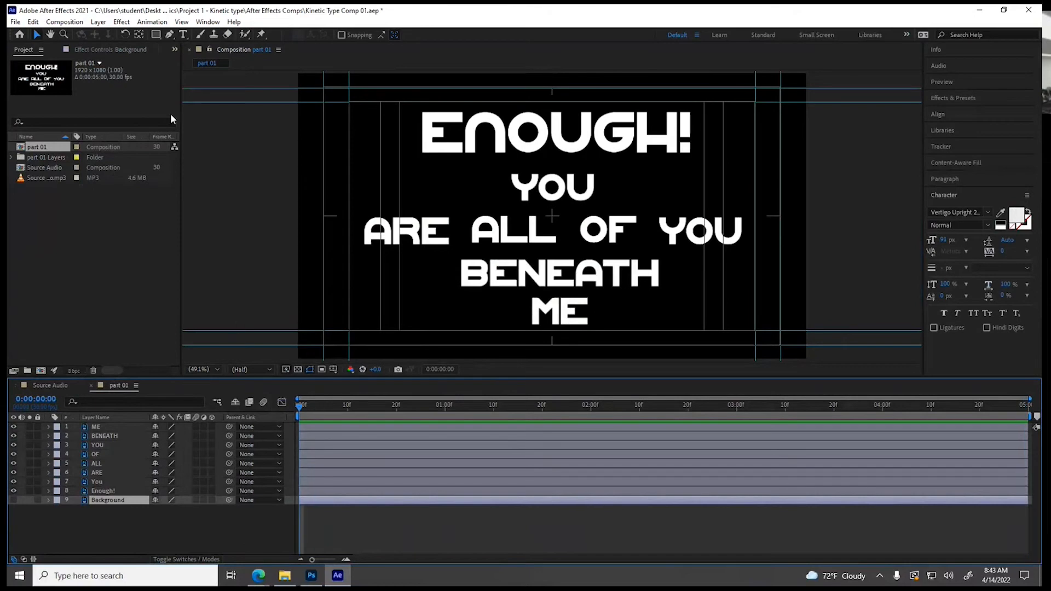
click(32, 22)
click(54, 132)
drag(314, 500, 311, 500)
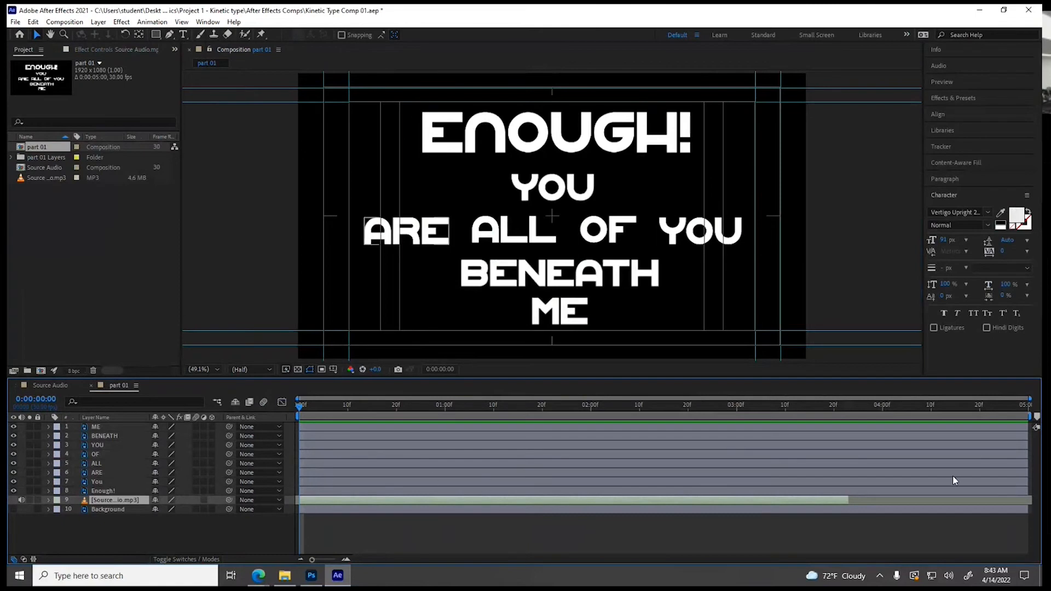
drag(846, 502, 974, 501)
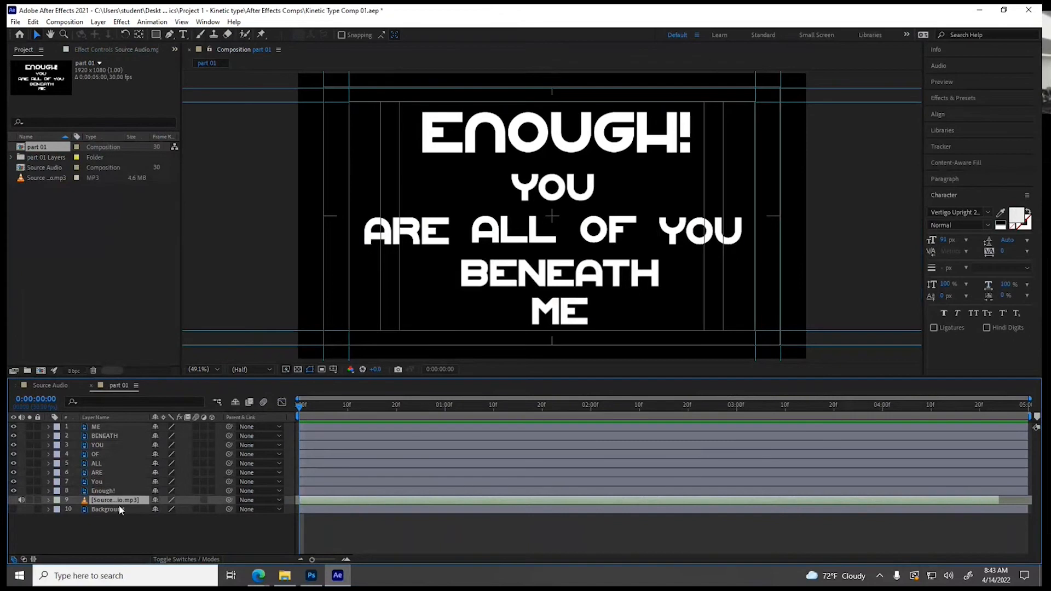
Reveal the audio layer's waveform in part 01 and play the composition from the start to hear the dialogue timing
click(48, 500)
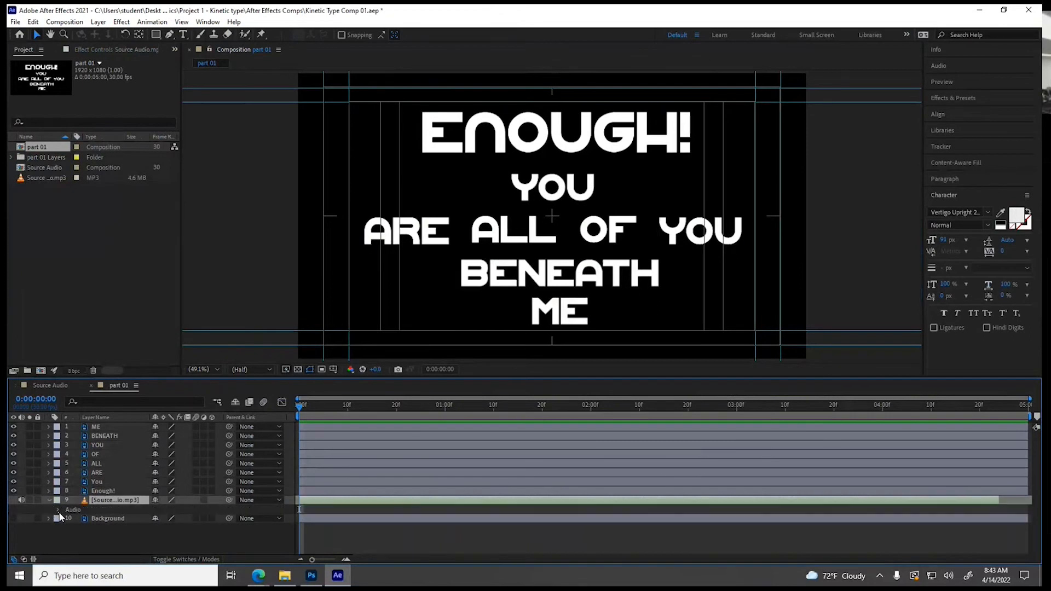
click(59, 510)
click(65, 527)
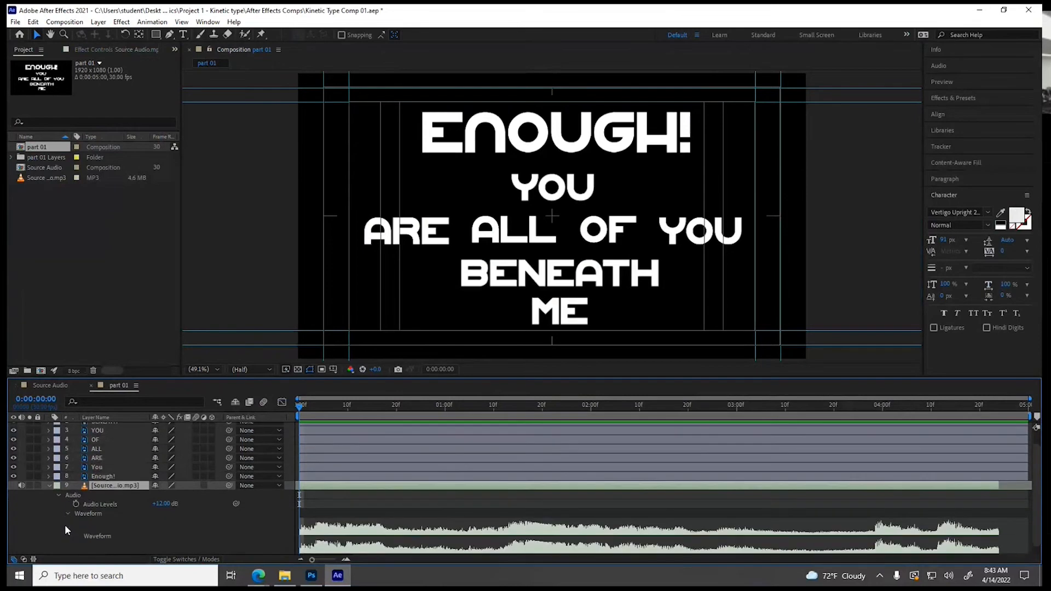
scroll(168, 523, down, 1)
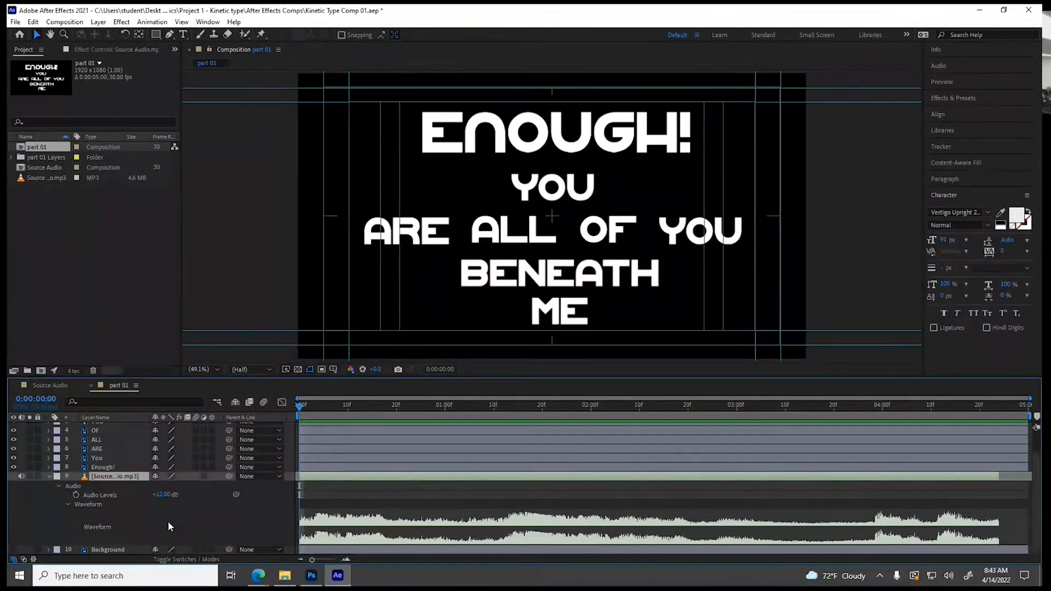
key(apostrophe)
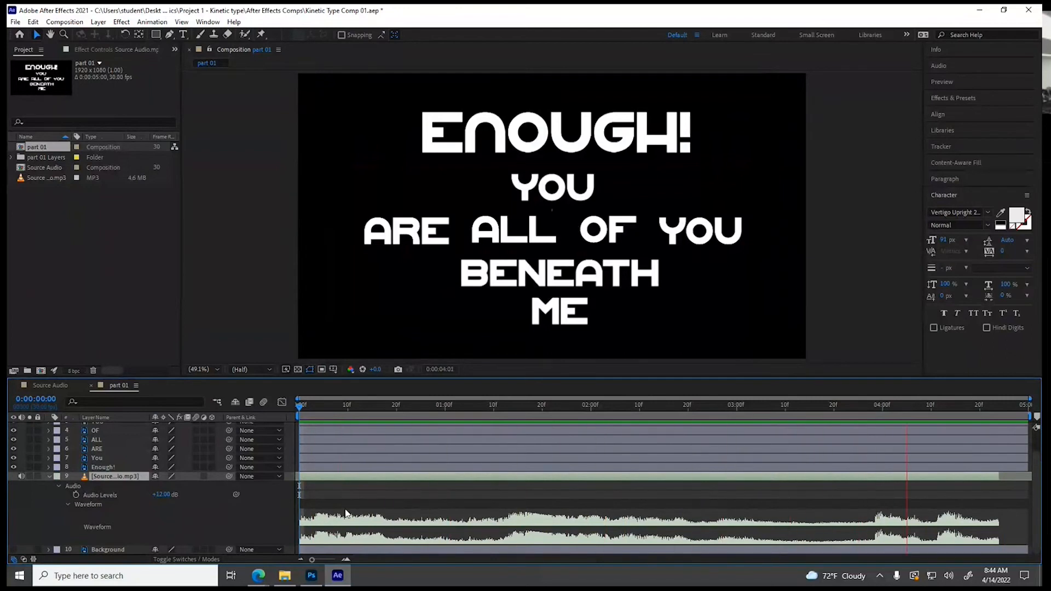
key(space)
Place the playhead at 0:00:03:28 and set the duration of part 01 to 0:00:04:00
click(873, 404)
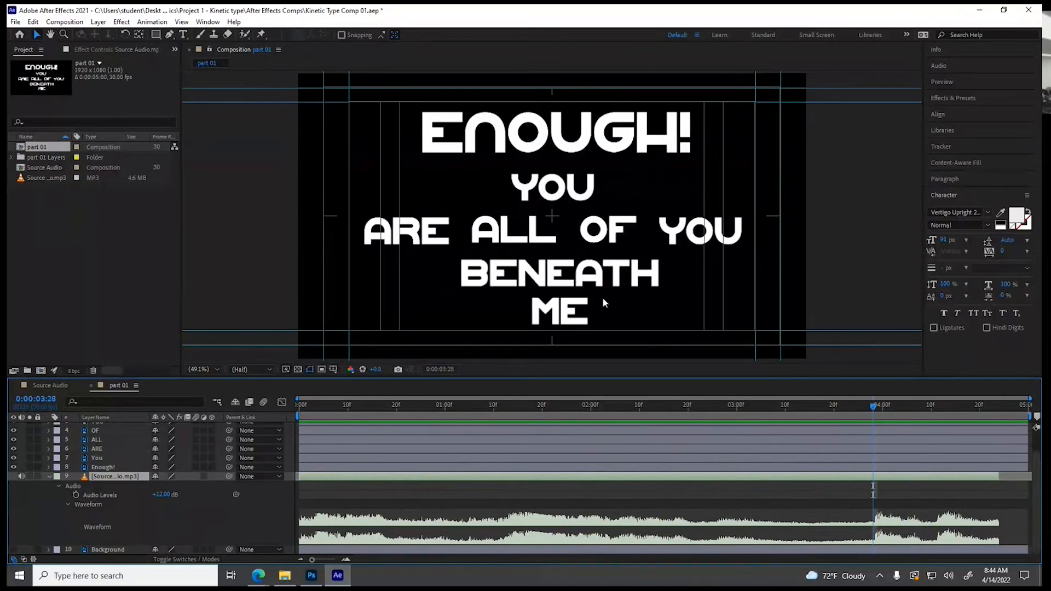
click(63, 22)
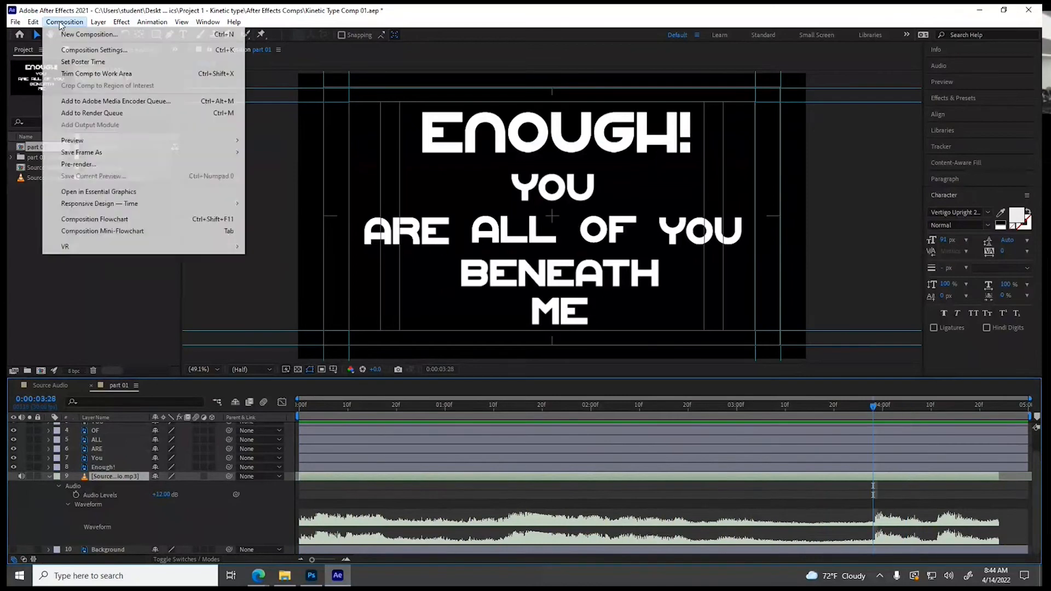
click(74, 51)
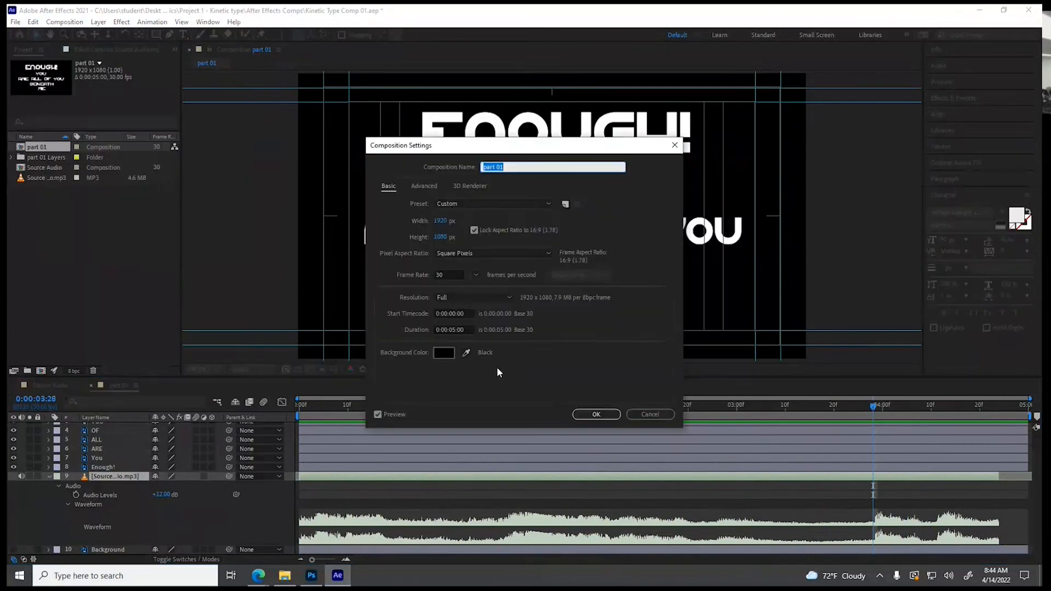
click(454, 330)
click(452, 329)
text(4)
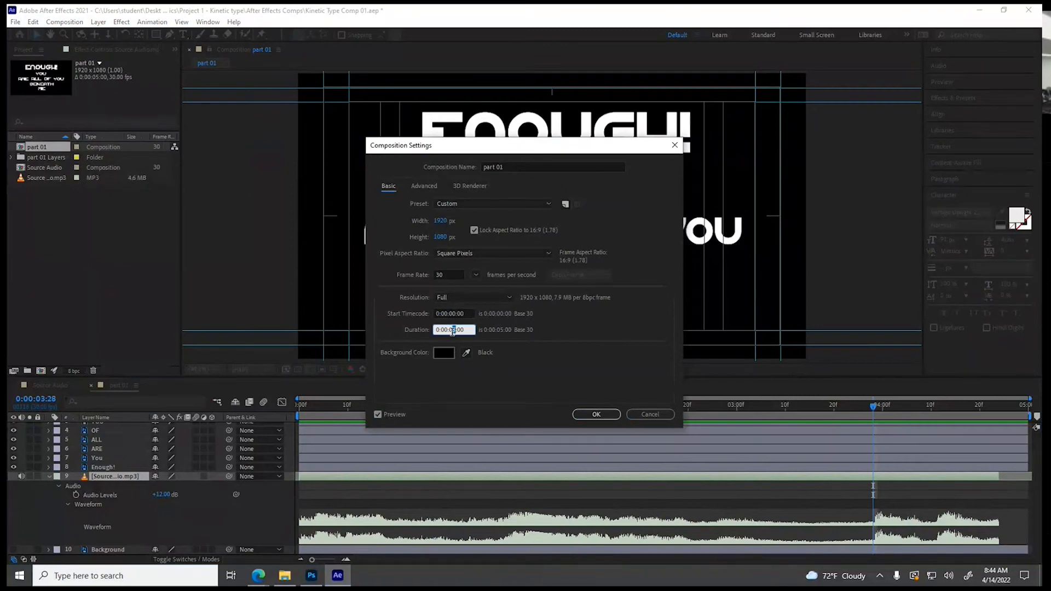
click(596, 414)
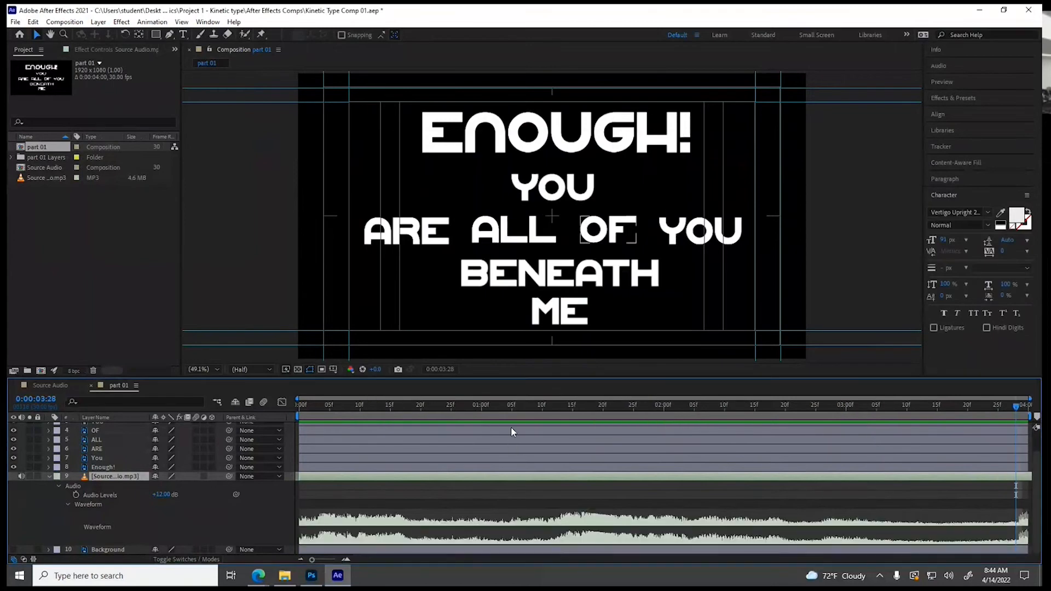
Add Position keyframes at 0:00:00:09 to all the text layers from ME through Enough!
drag(330, 406, 396, 408)
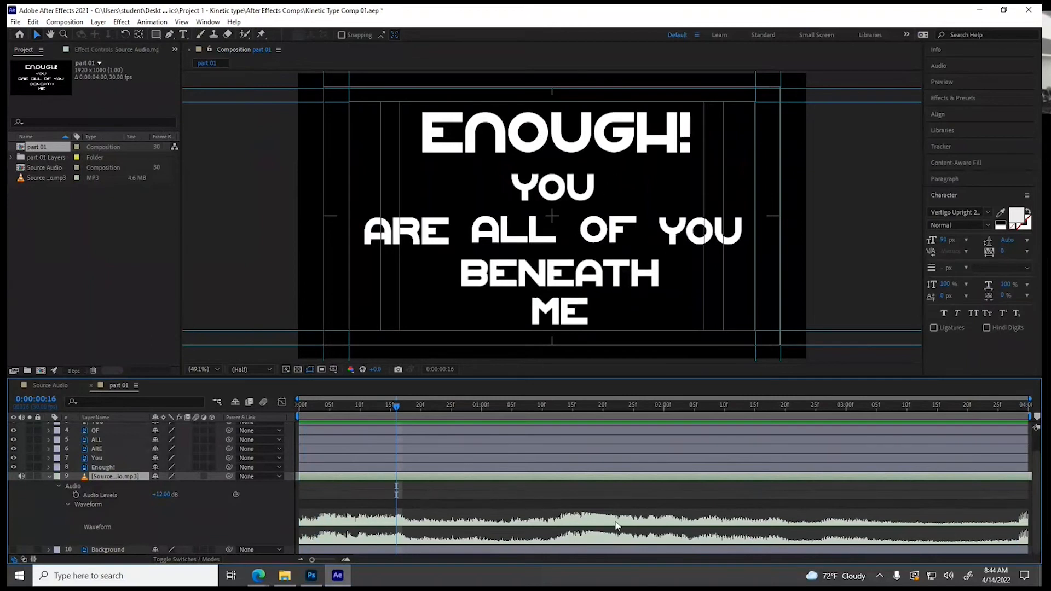
mouse_move(360, 410)
mouse_down()
mouse_move(370, 409)
mouse_move(347, 411)
mouse_move(356, 411)
mouse_up()
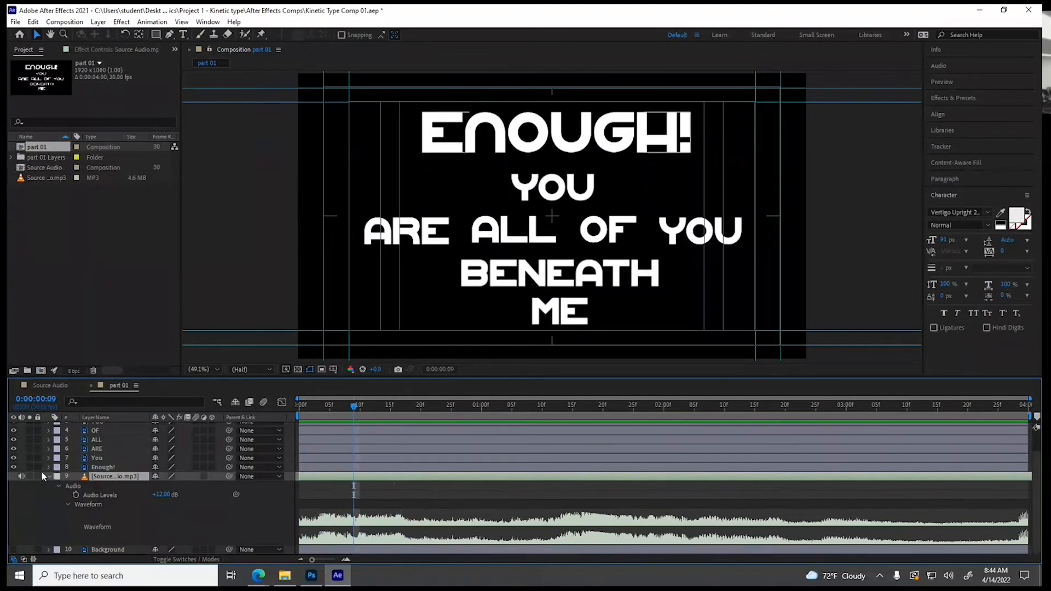
click(105, 468)
scroll(129, 497, up, 2)
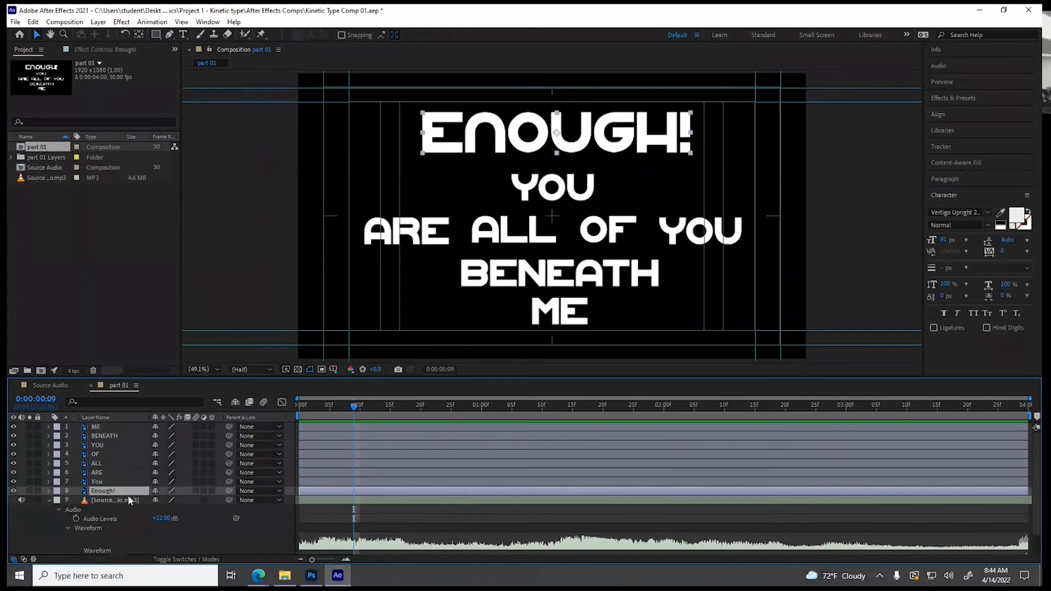
shift+click(107, 426)
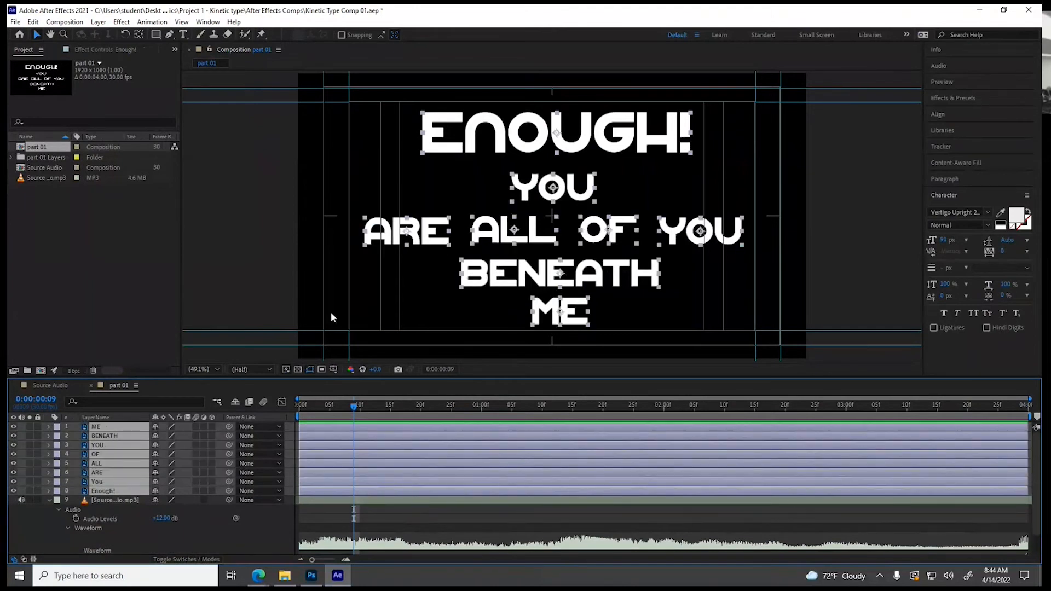
click(48, 425)
click(58, 436)
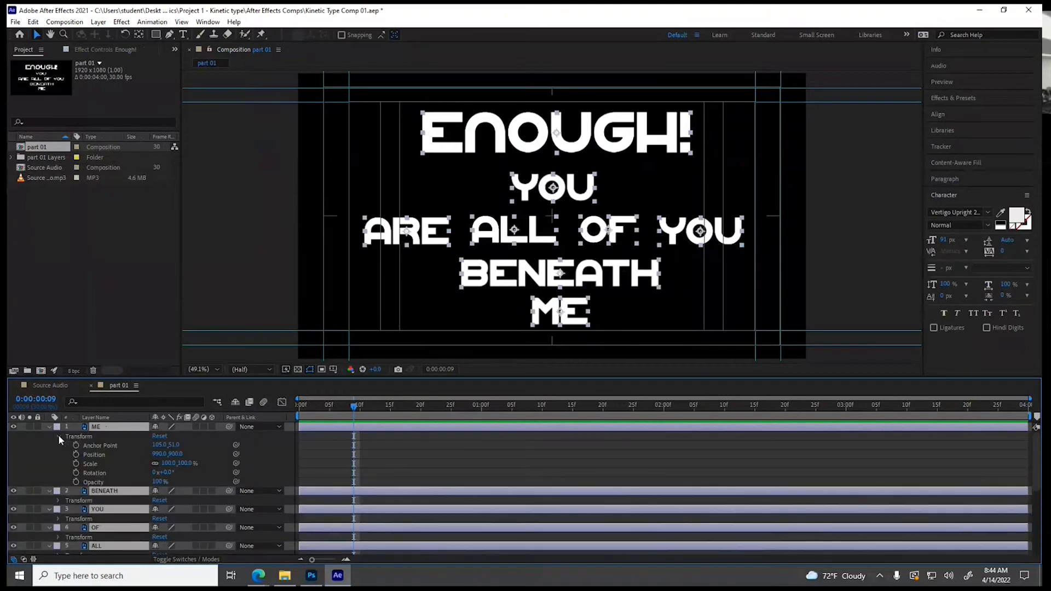
click(76, 454)
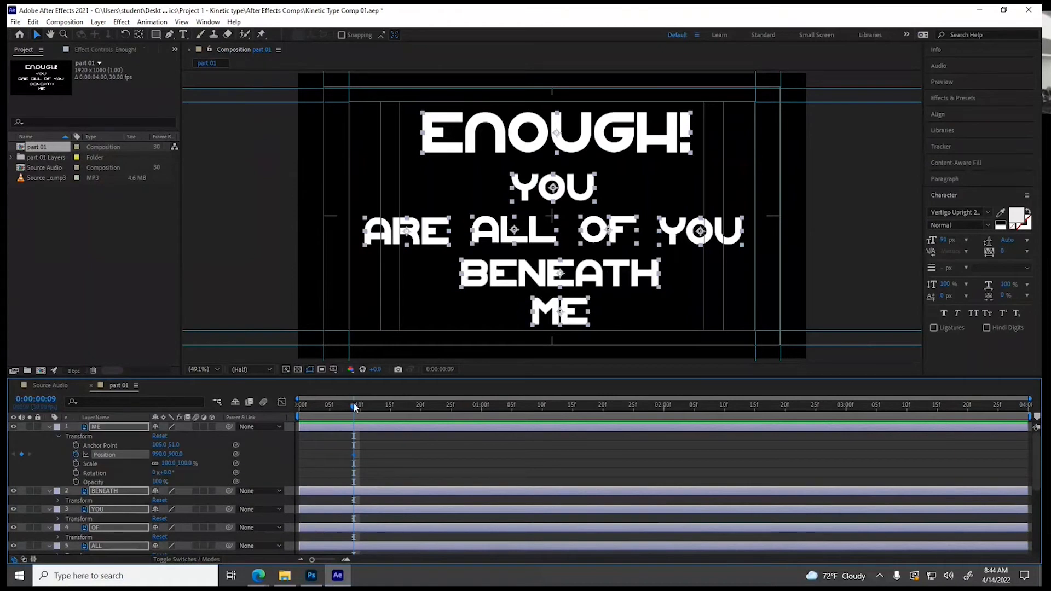
At 0:00:00:04, move ENOUGH! below the frame and the upper YOU outside the frame's left edge
drag(354, 408, 328, 408)
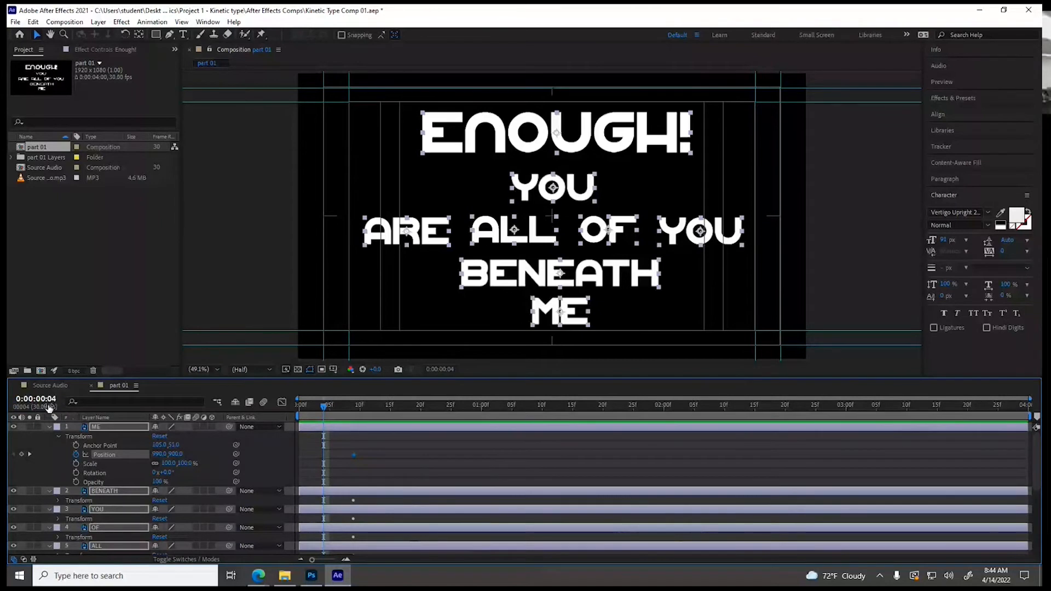
click(493, 303)
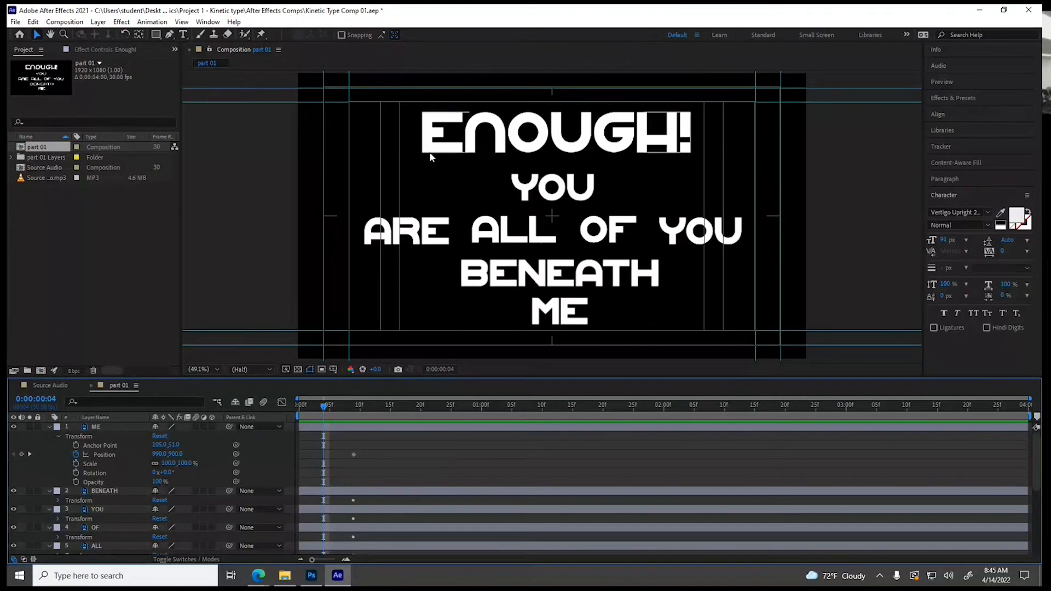
drag(521, 150, 515, 451)
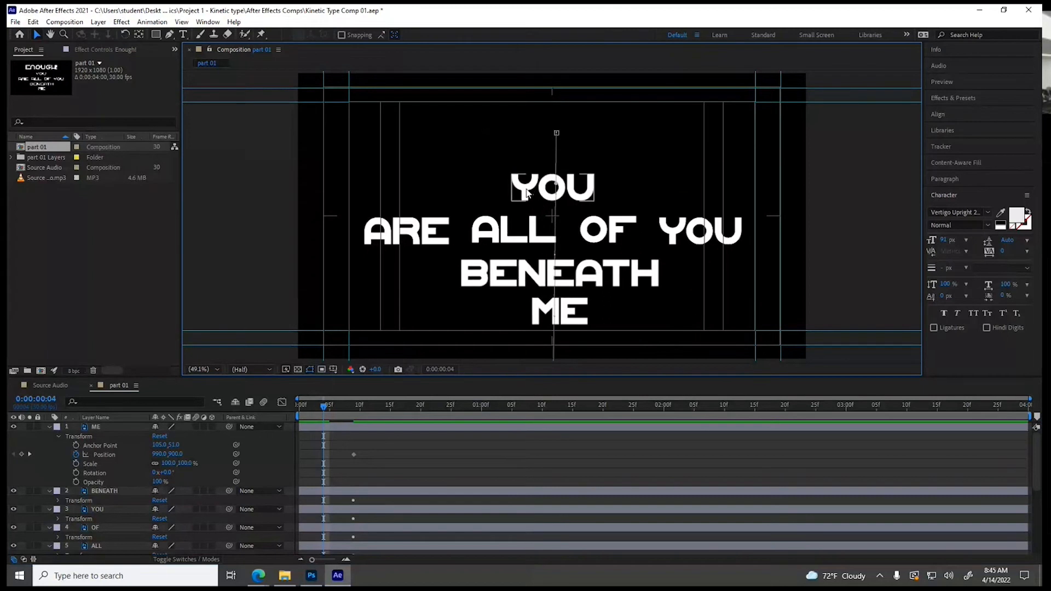
drag(524, 193, 186, 191)
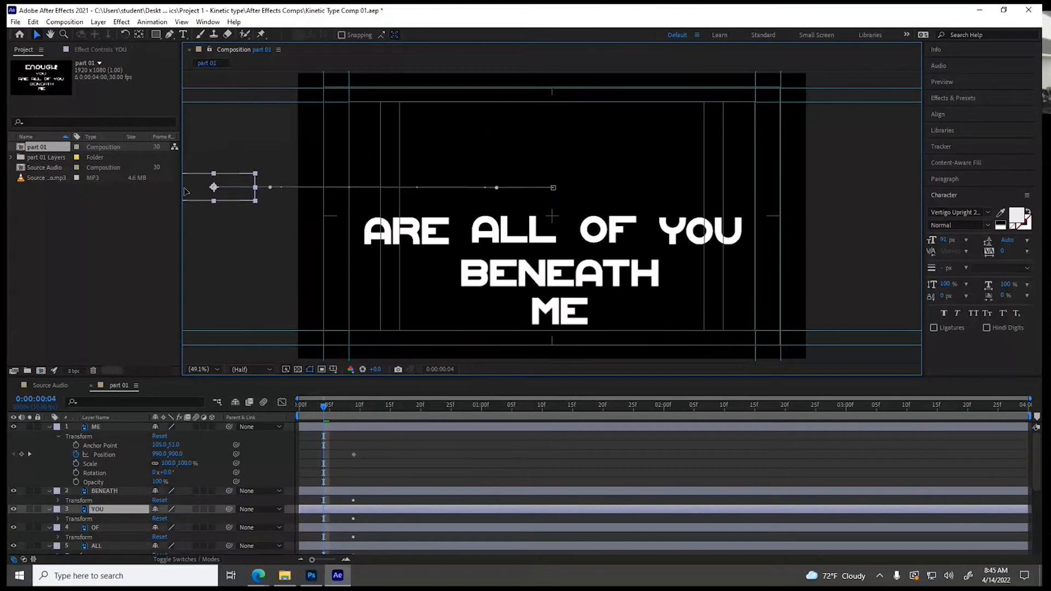
At 0:00:00:04, move the words ARE, ALL and OF outside the frame's right edge
click(478, 241)
drag(477, 241, 906, 237)
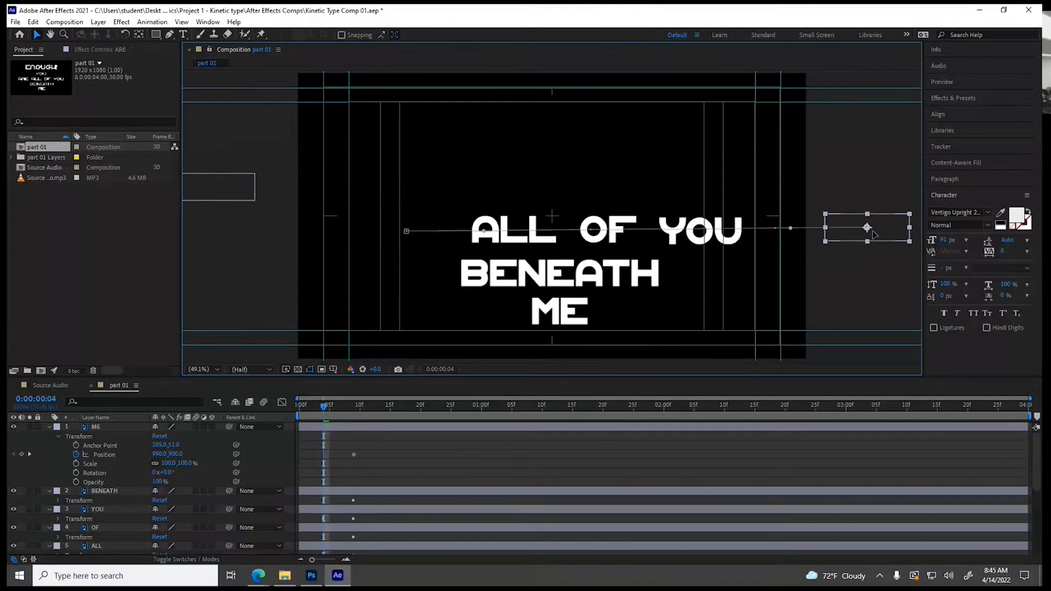
click(511, 244)
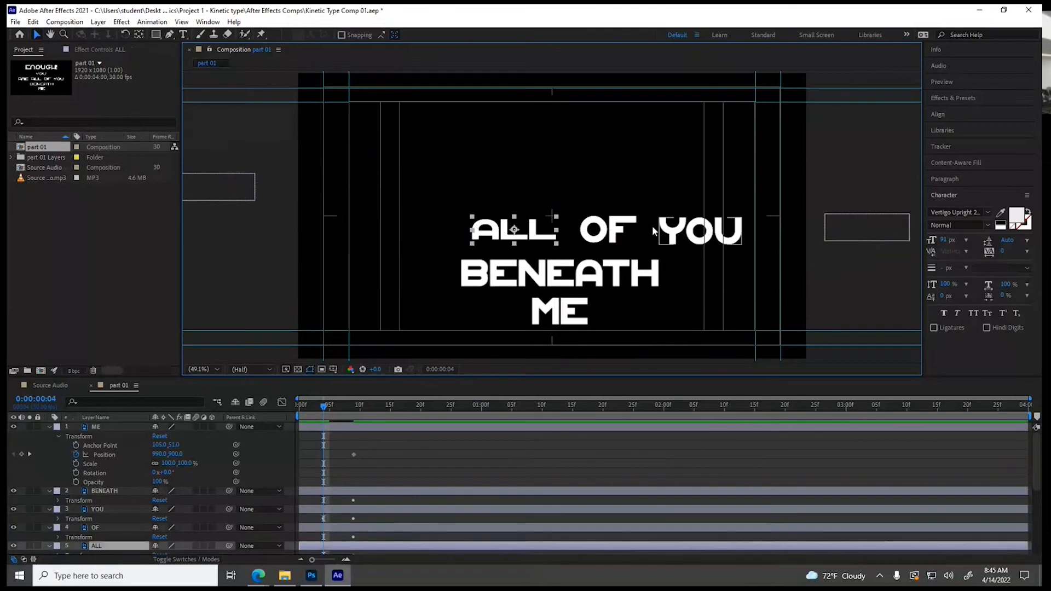
drag(536, 241, 881, 240)
drag(611, 220, 871, 215)
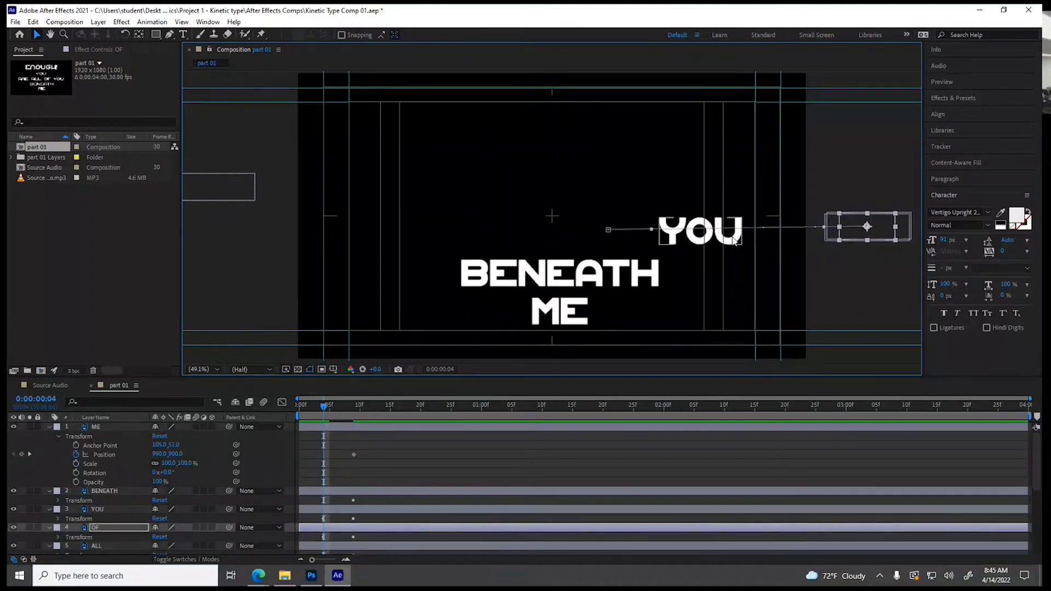
At 0:00:00:04, move the lower YOU outside the frame's right edge and BENEATH and ME below the frame
drag(735, 244, 909, 238)
drag(550, 280, 555, 412)
click(552, 427)
drag(555, 316, 555, 423)
drag(323, 406, 352, 417)
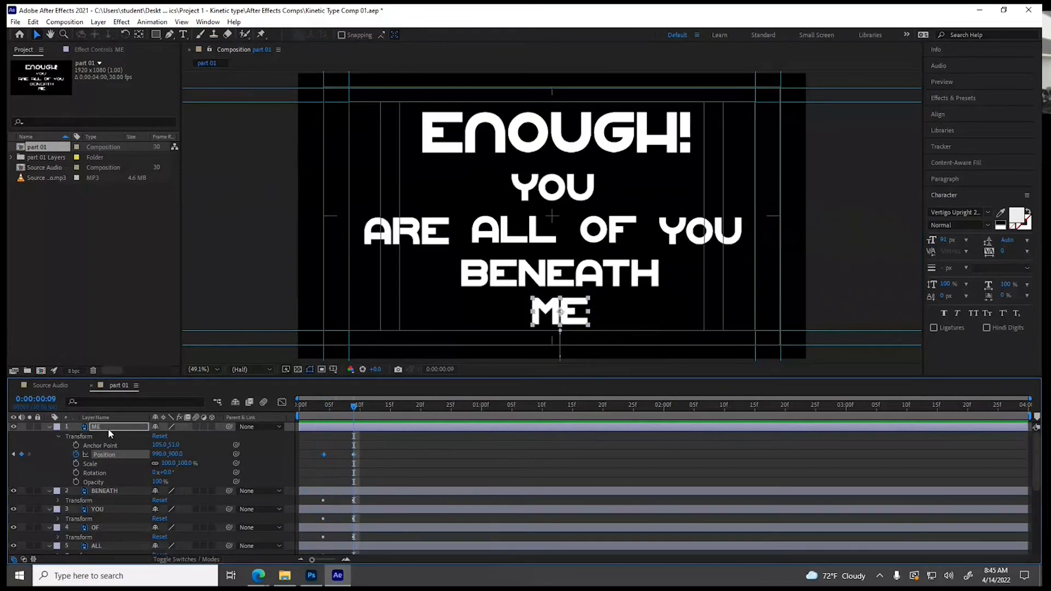
Collapse the ME layer's transform properties, preview the audio from 0:00:00:20, and place the playhead at 0:00:01:12
click(58, 436)
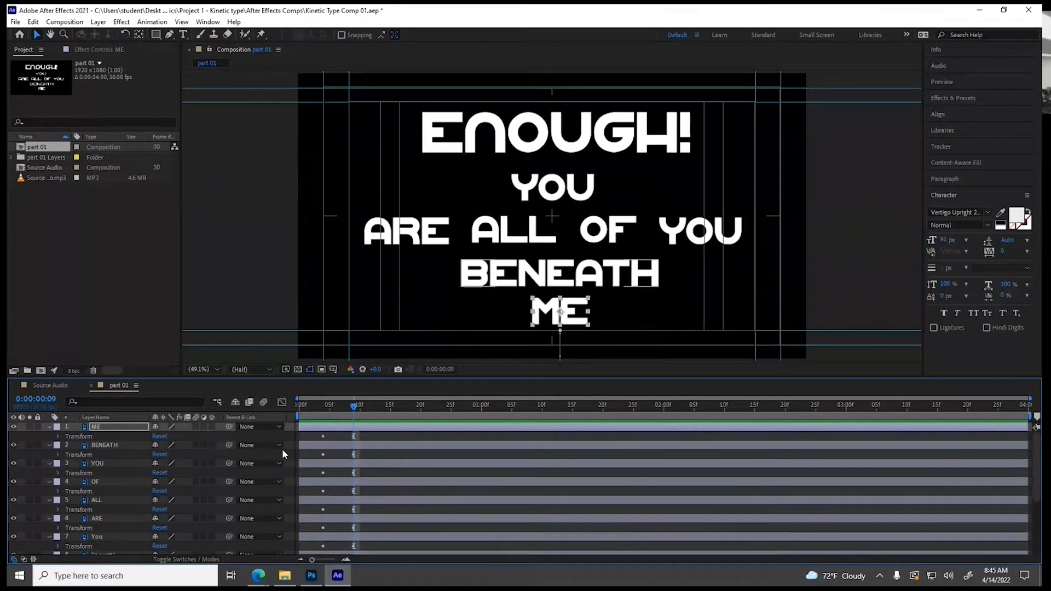
scroll(385, 486, down, 3)
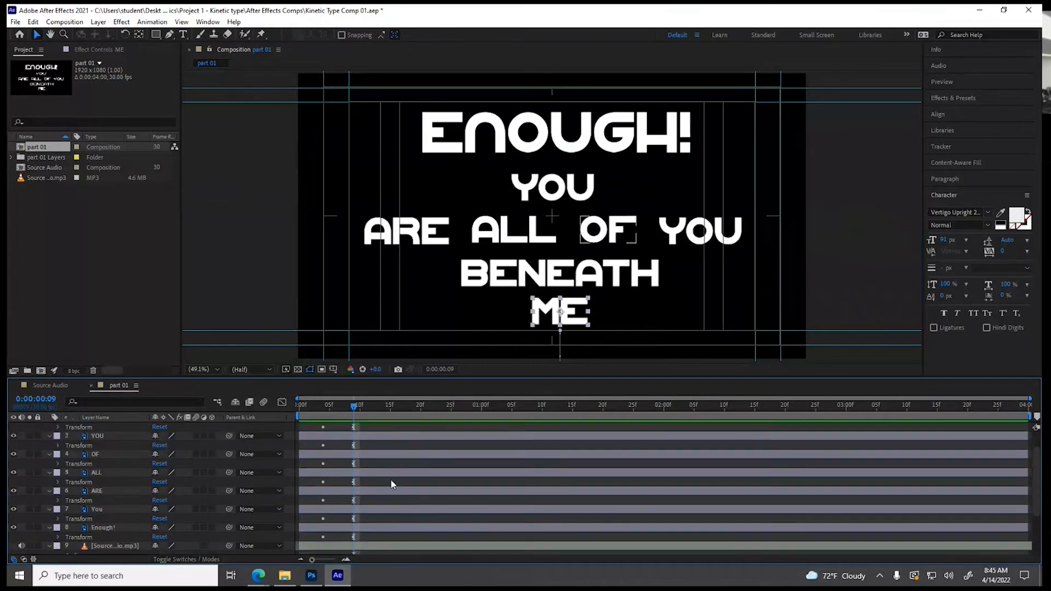
scroll(383, 483, down, 2)
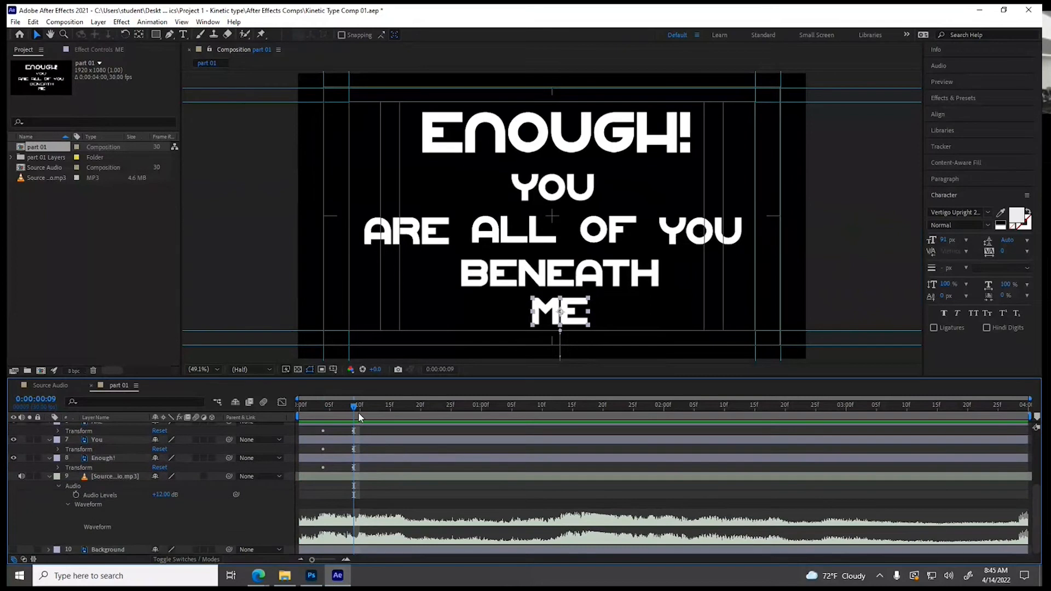
drag(353, 410, 417, 419)
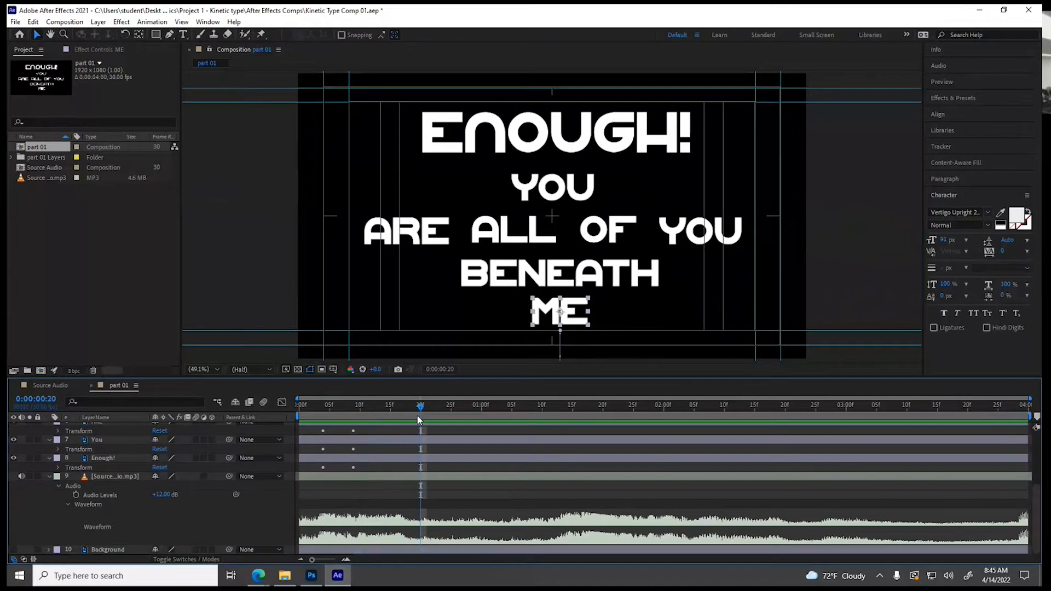
key(space)
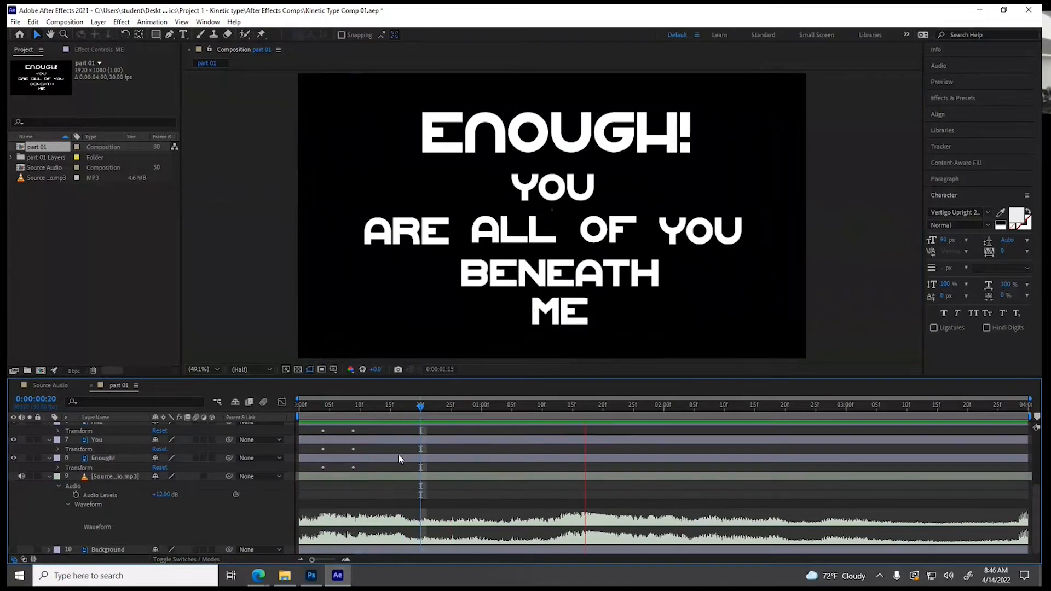
click(550, 406)
drag(552, 410, 555, 410)
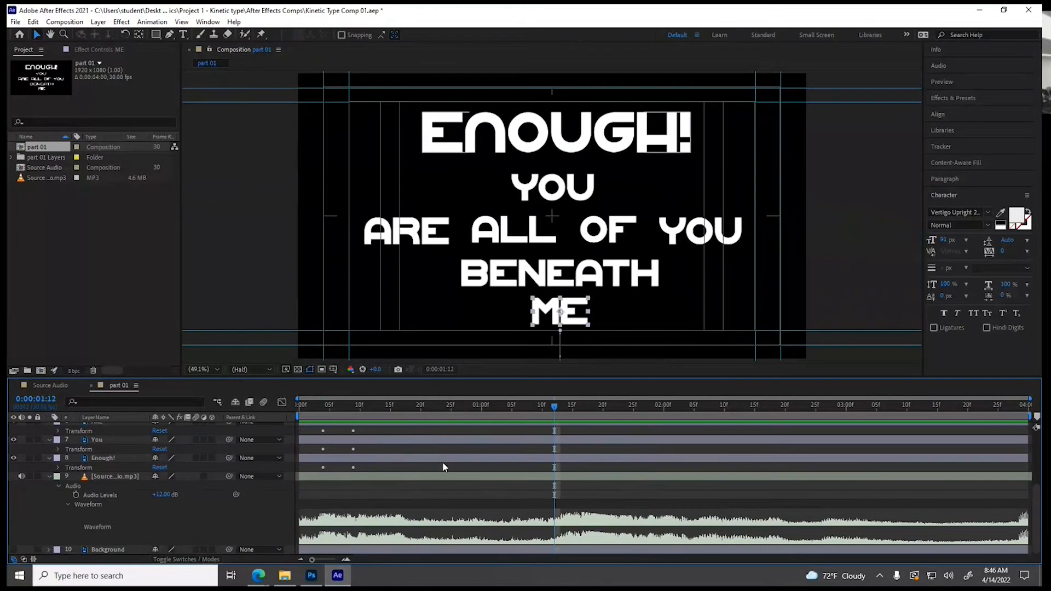
click(399, 439)
drag(340, 441, 353, 444)
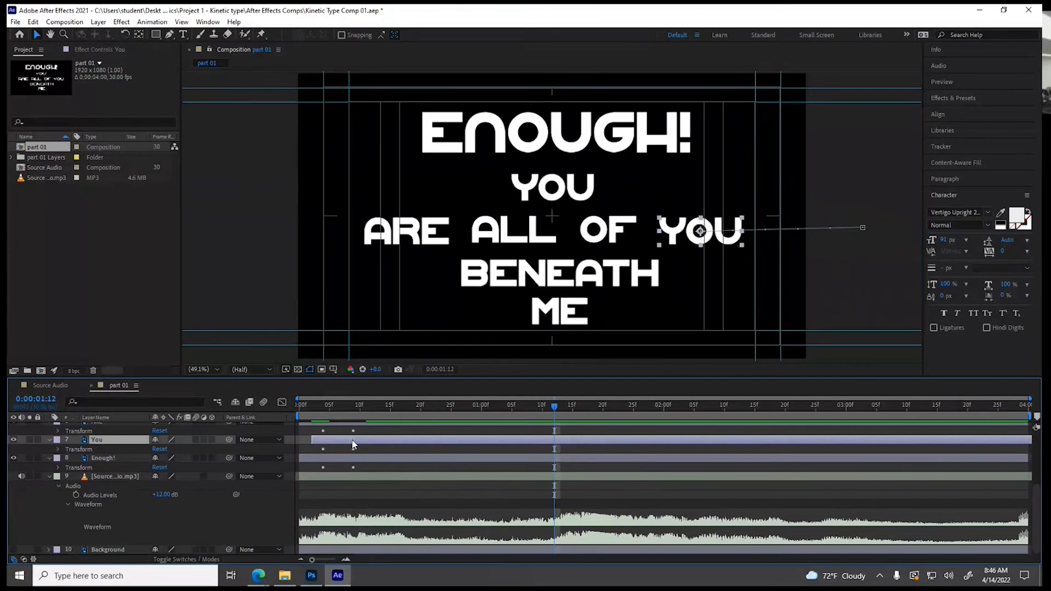
key(ctrl+z)
Shift layer 3, YOU, in time so that its second Position keyframe lands at 0:00:01:12
scroll(408, 484, up, 3)
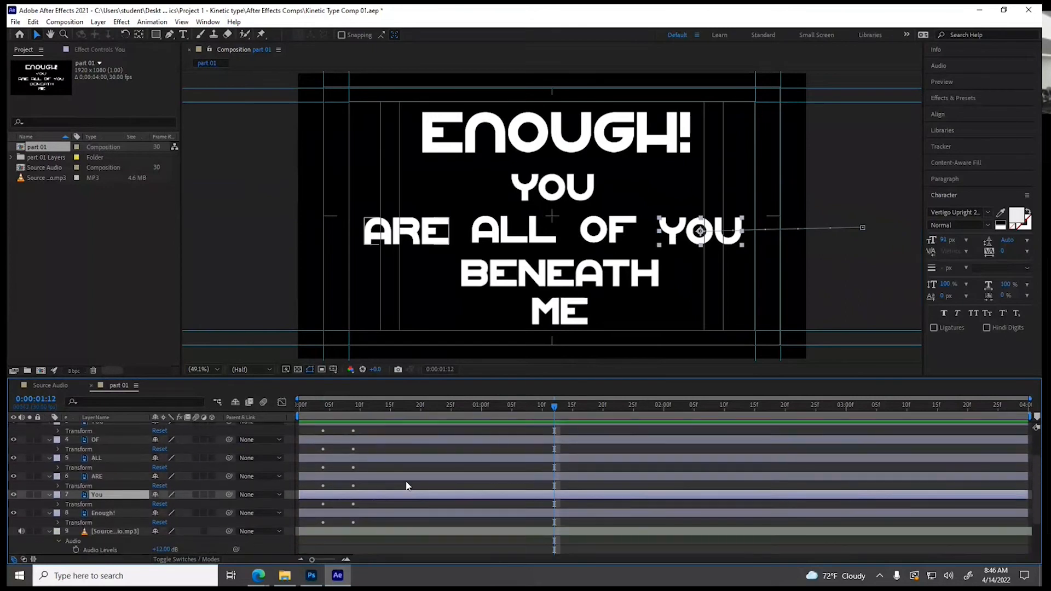
scroll(406, 486, up, 2)
click(397, 448)
drag(322, 450, 515, 451)
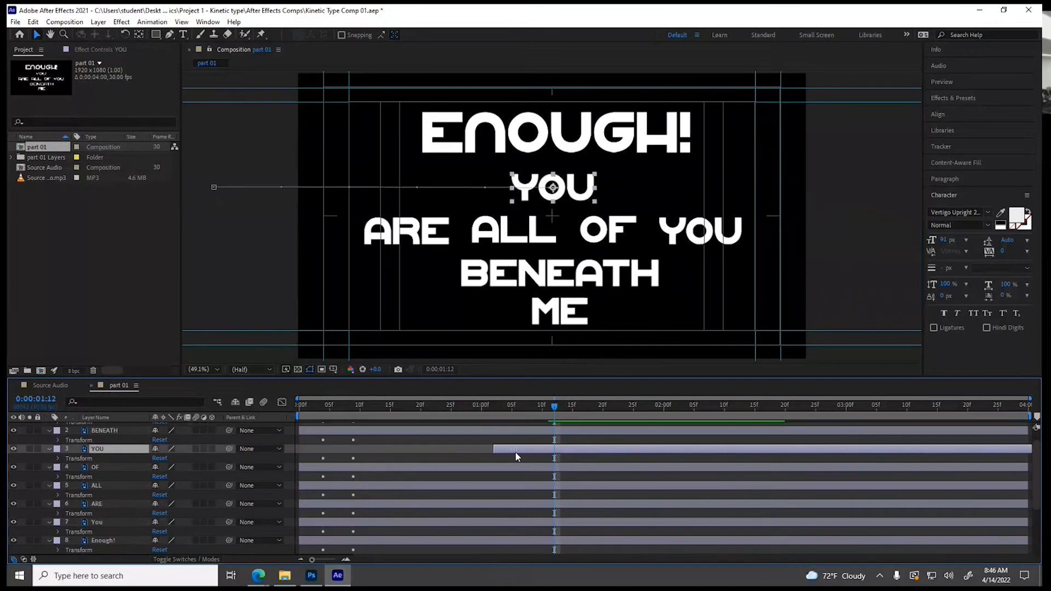
click(570, 445)
drag(564, 447, 569, 447)
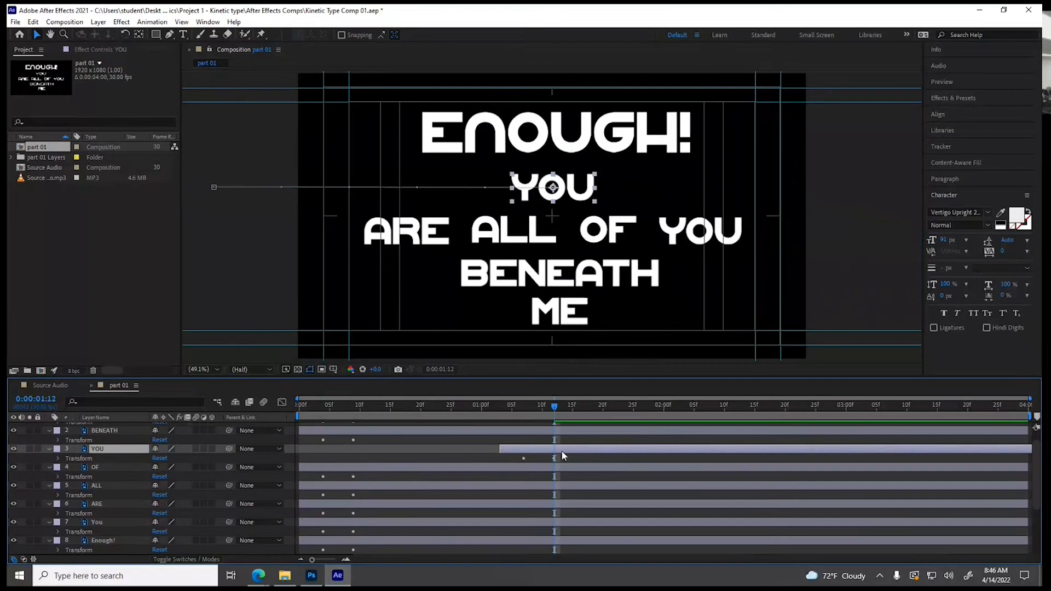
scroll(564, 454, up, 1)
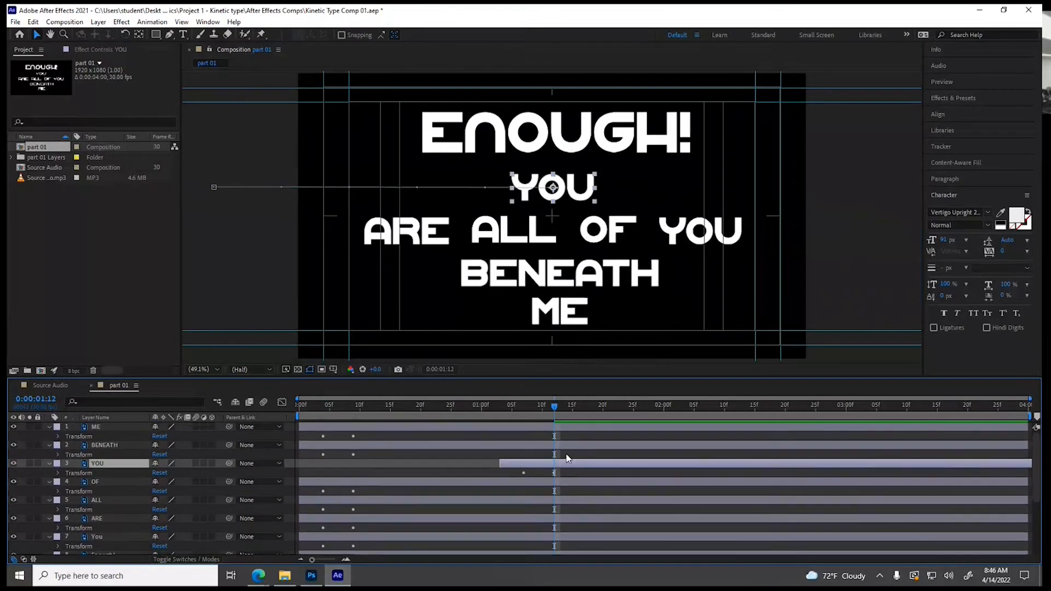
Cue the playhead to the audio at 0:00:01:16 and shift the ARE layer so its second Position keyframe lands there
scroll(567, 458, down, 5)
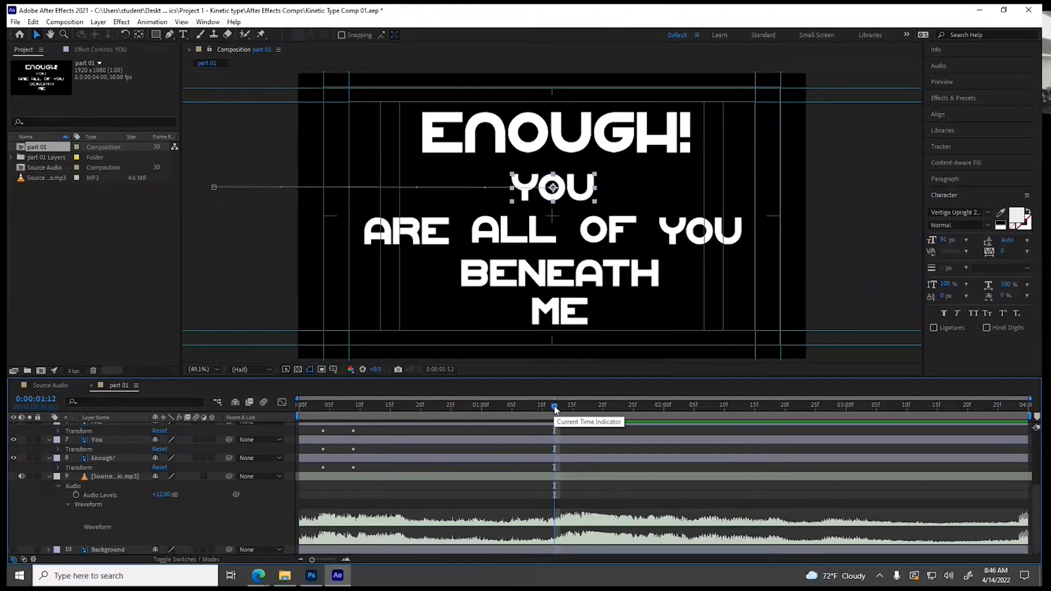
key(space)
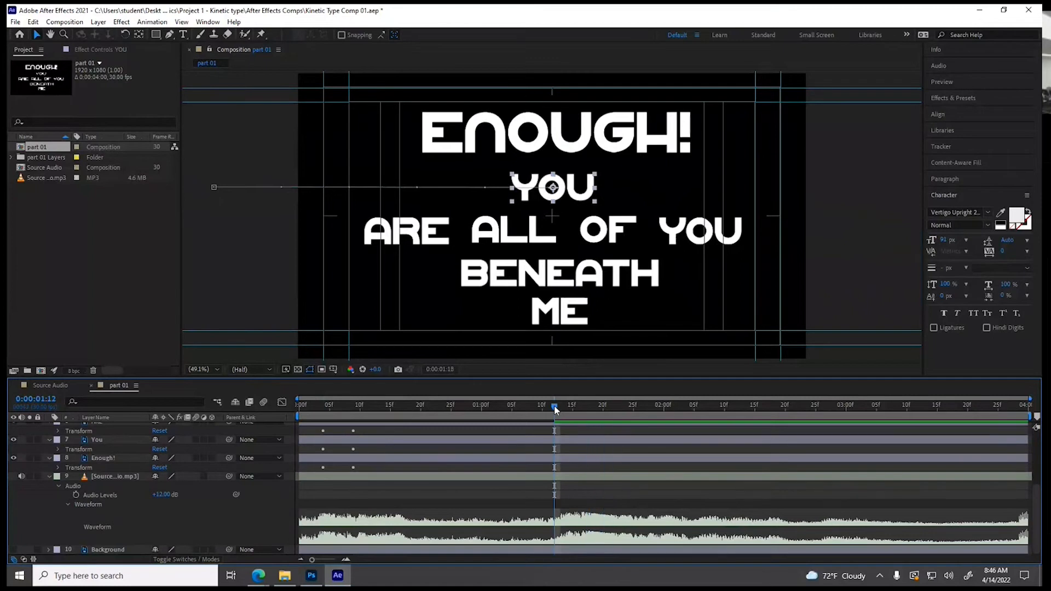
key(space)
click(584, 405)
drag(582, 408, 580, 408)
scroll(517, 459, up, 3)
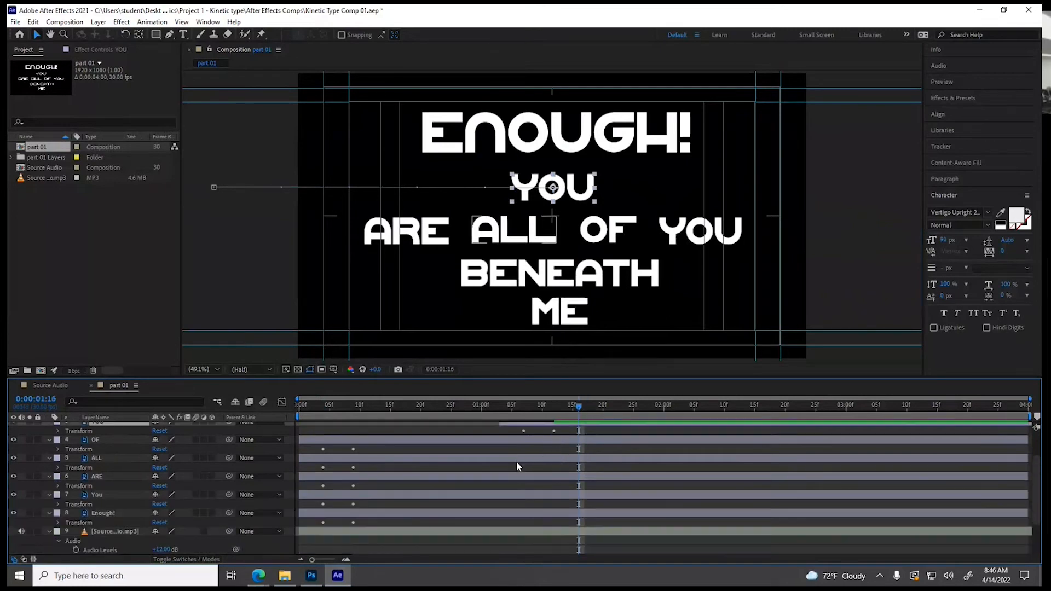
scroll(516, 461, up, 2)
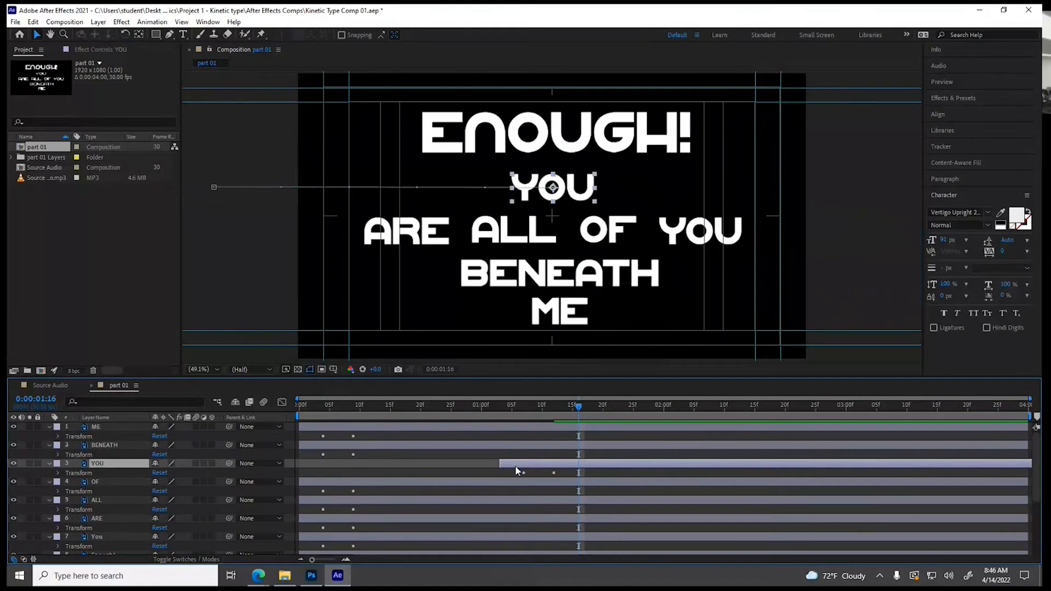
scroll(517, 470, down, 1)
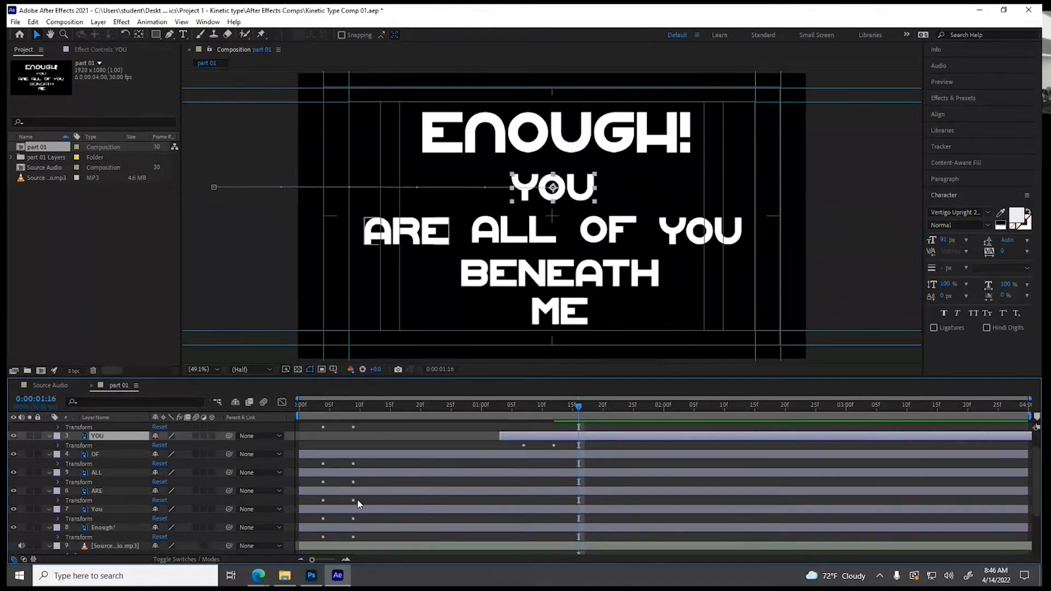
click(111, 489)
drag(344, 487, 565, 496)
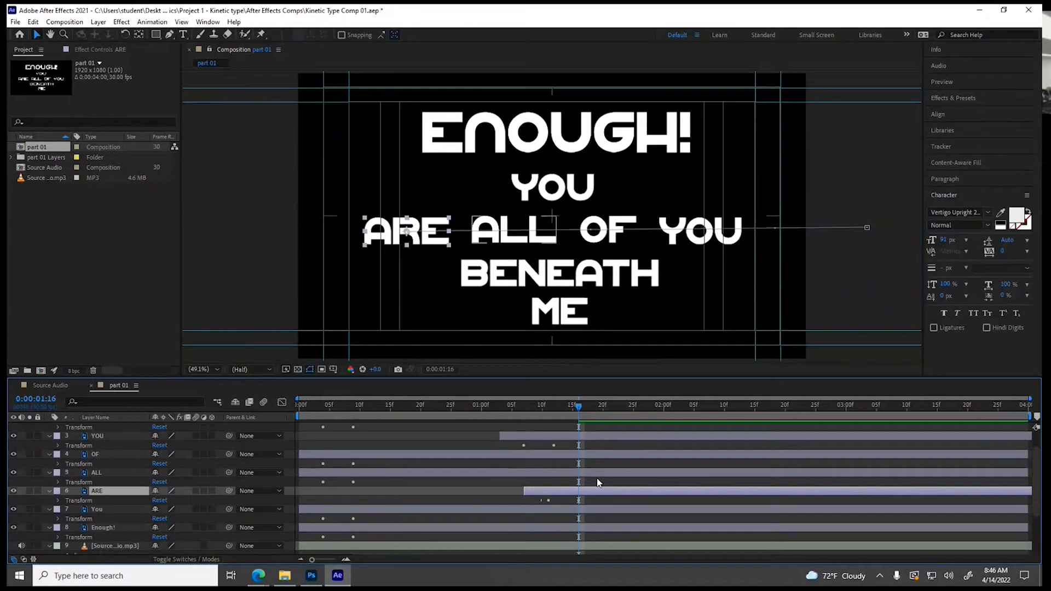
Cue the playhead to the audio at 0:00:01:21 and shift the ALL layer so its second Position keyframe lands there
scroll(596, 477, up, 2)
scroll(597, 481, down, 5)
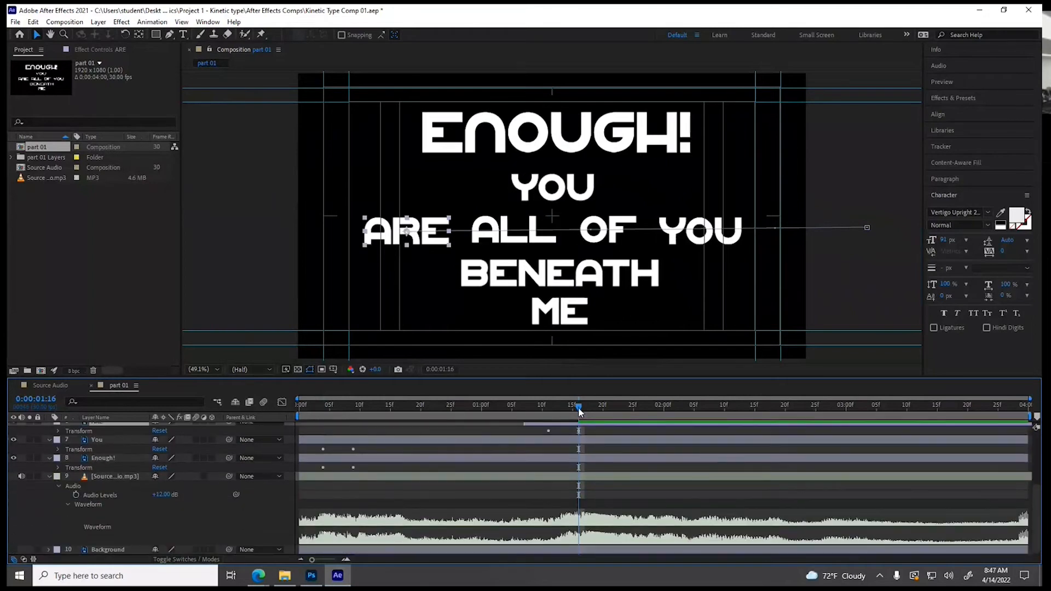
key(space)
drag(577, 407, 607, 409)
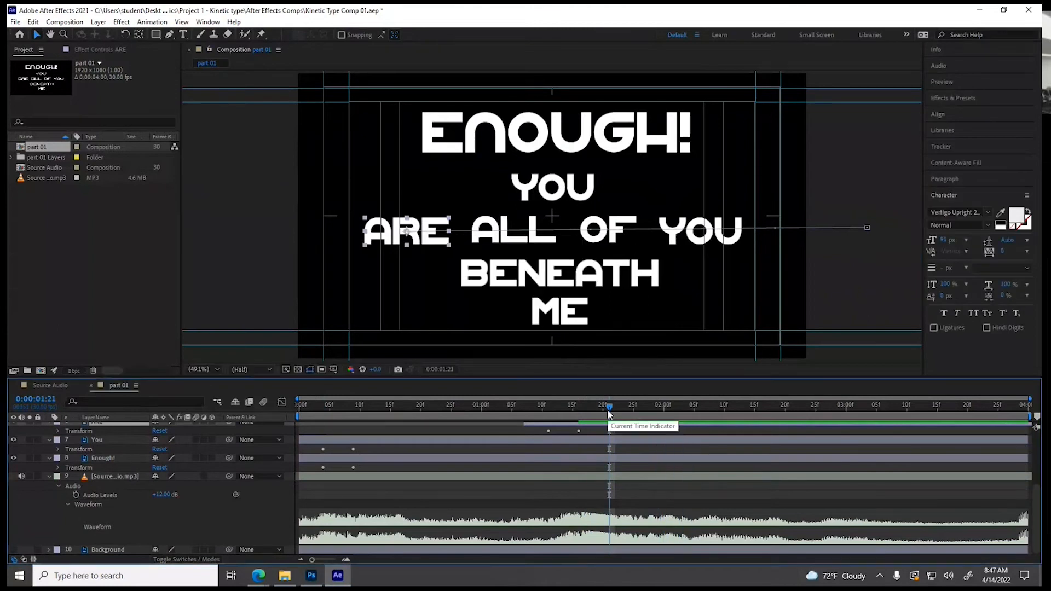
scroll(213, 492, up, 3)
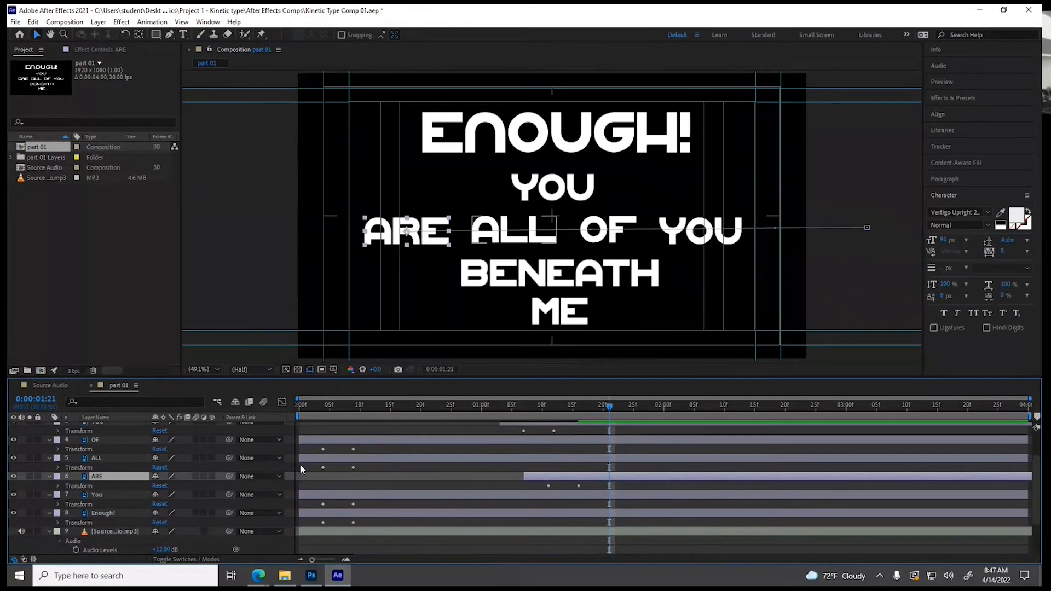
click(319, 458)
drag(330, 458, 570, 456)
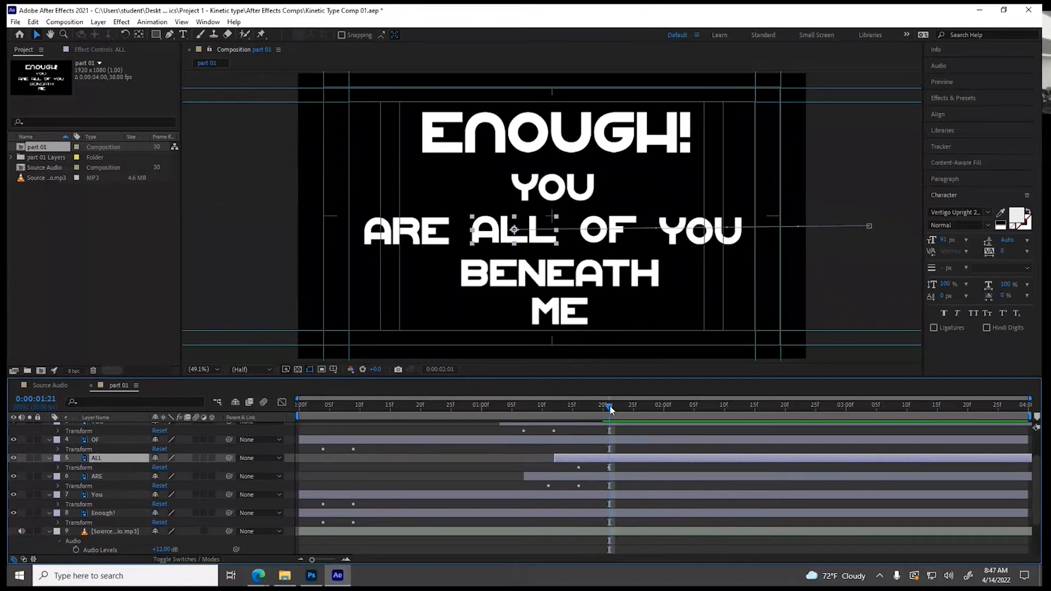
Cue the playhead to the audio at 0:00:01:29 and shift the OF layer so its second Position keyframe lands there
scroll(659, 430, down, 3)
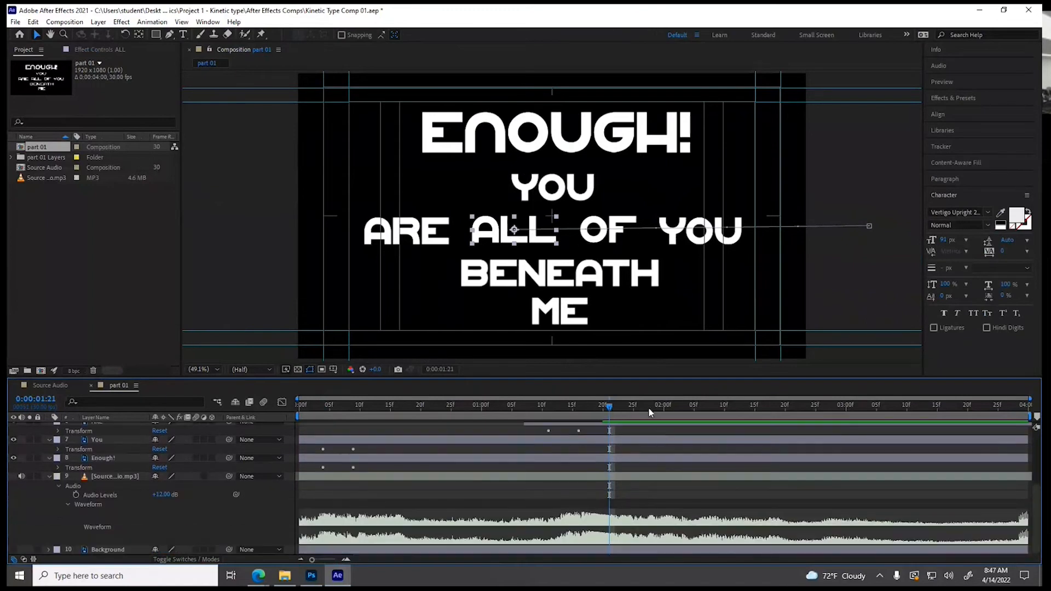
drag(611, 405, 638, 410)
key(space)
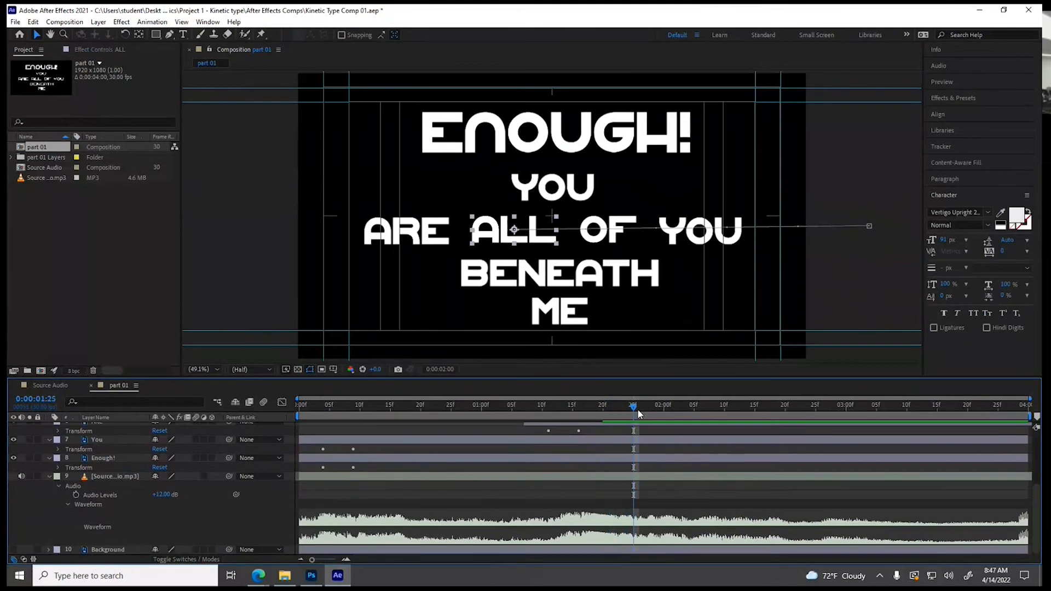
drag(639, 409, 651, 409)
key(space)
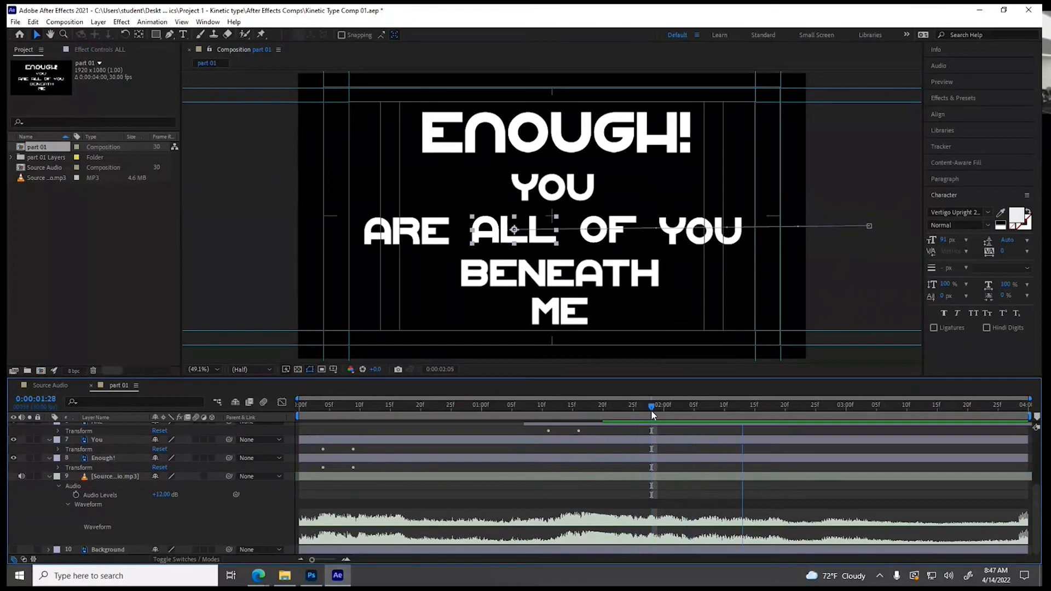
mouse_move(651, 409)
mouse_down()
mouse_move(673, 415)
mouse_move(662, 413)
mouse_up()
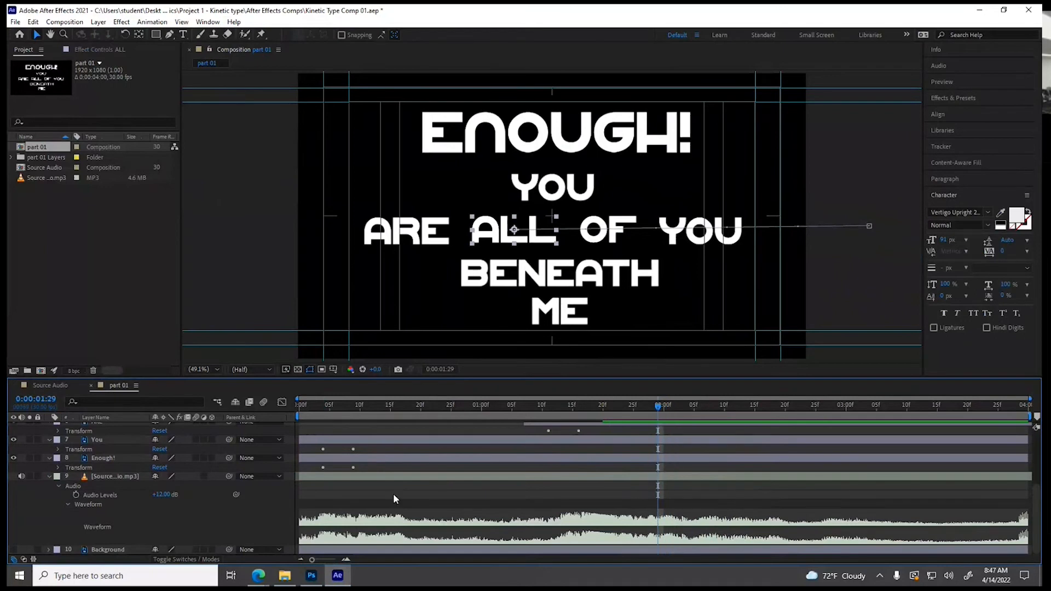
scroll(240, 499, up, 3)
click(324, 440)
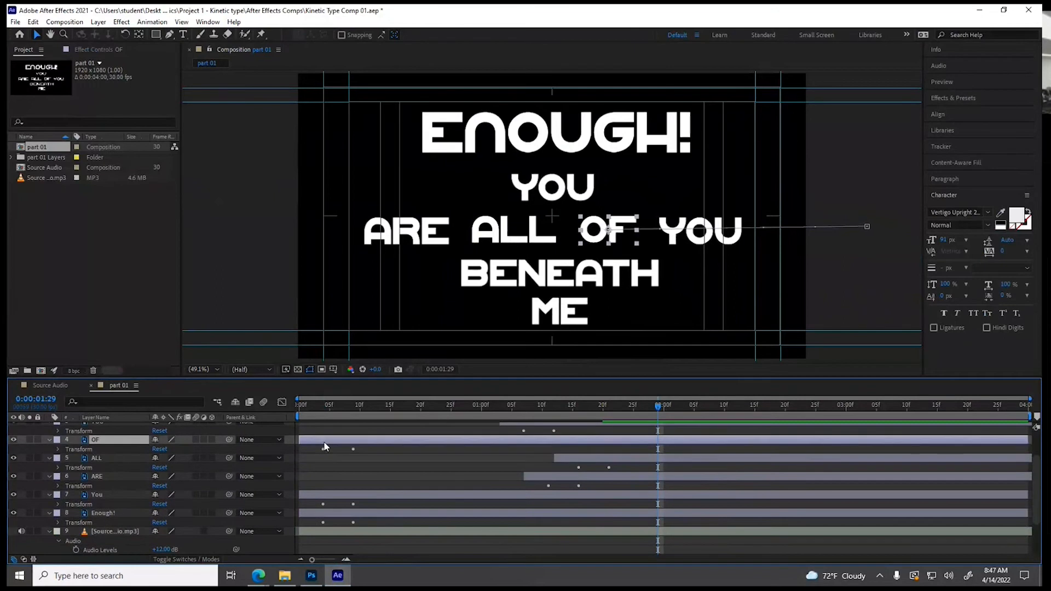
drag(368, 445, 630, 443)
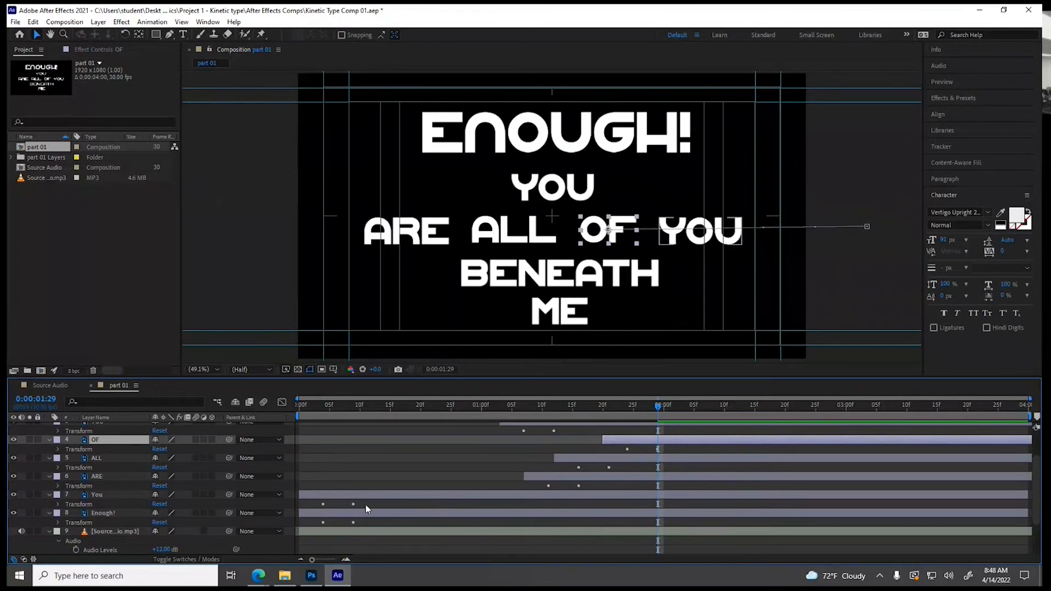
Cue the playhead to the audio at 0:00:02:03 and shift layer 7, You, so its second Position keyframe lands there
drag(369, 496, 640, 498)
scroll(679, 486, down, 3)
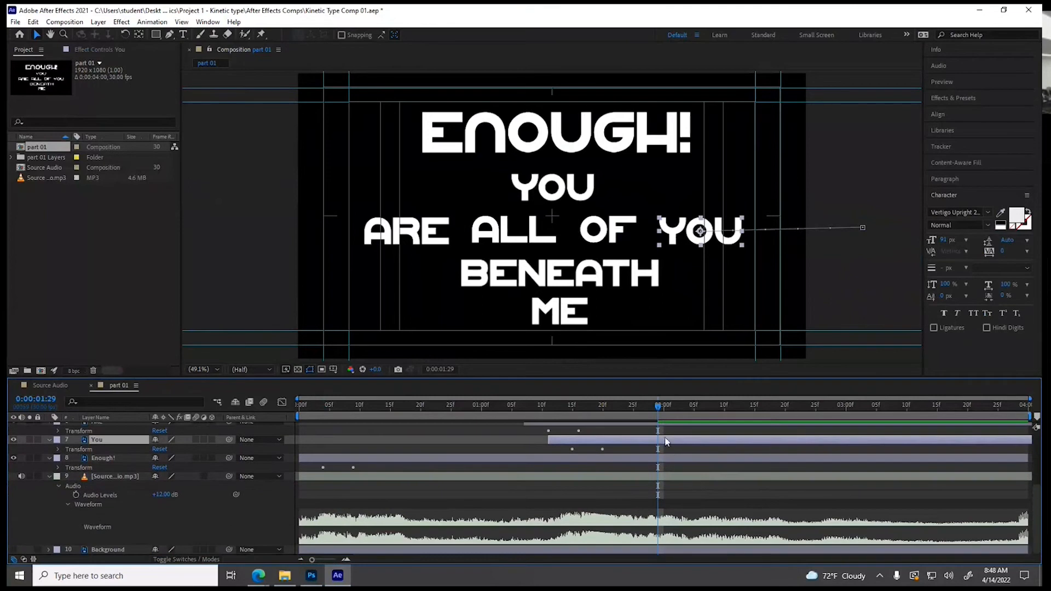
drag(658, 401, 682, 403)
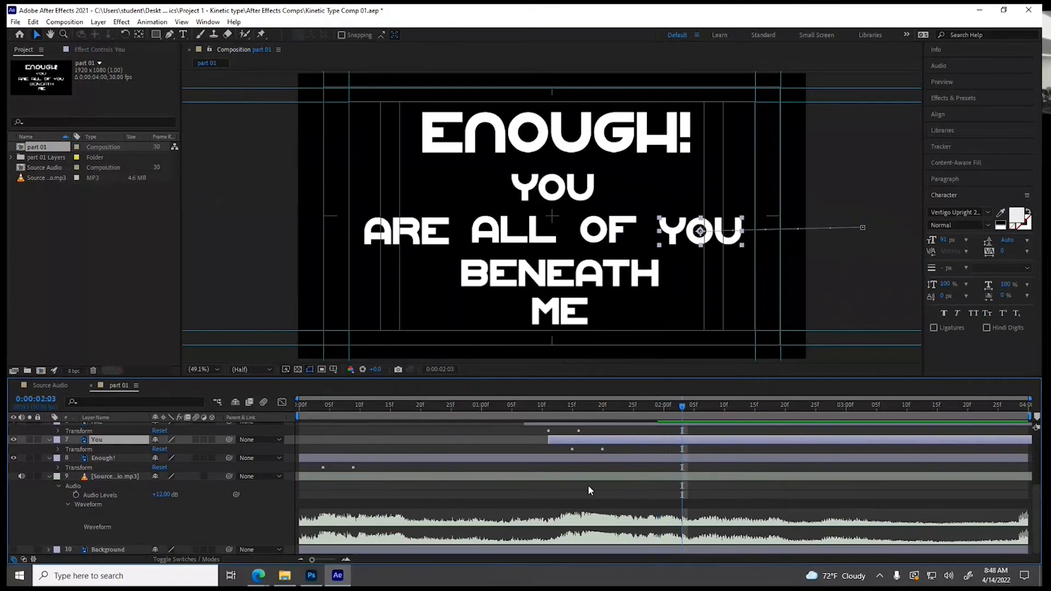
drag(605, 439, 664, 444)
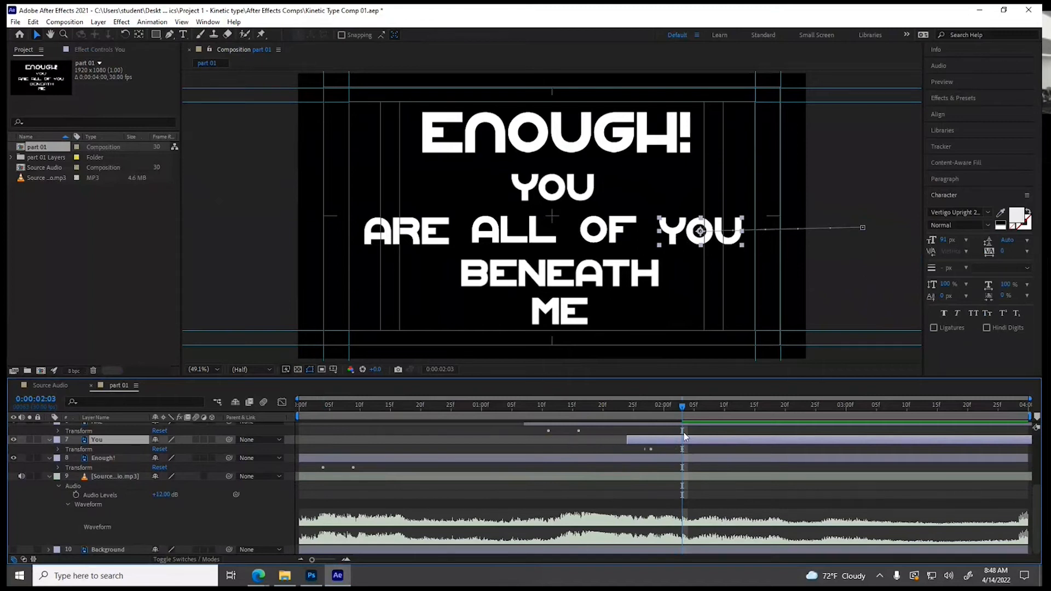
Cue the playhead to the audio at 0:00:02:10 and shift the BENEATH layer so its second Position keyframe lands there
drag(680, 404, 711, 407)
key(space)
key(space)
key(space)
key(space)
key(space)
key(space)
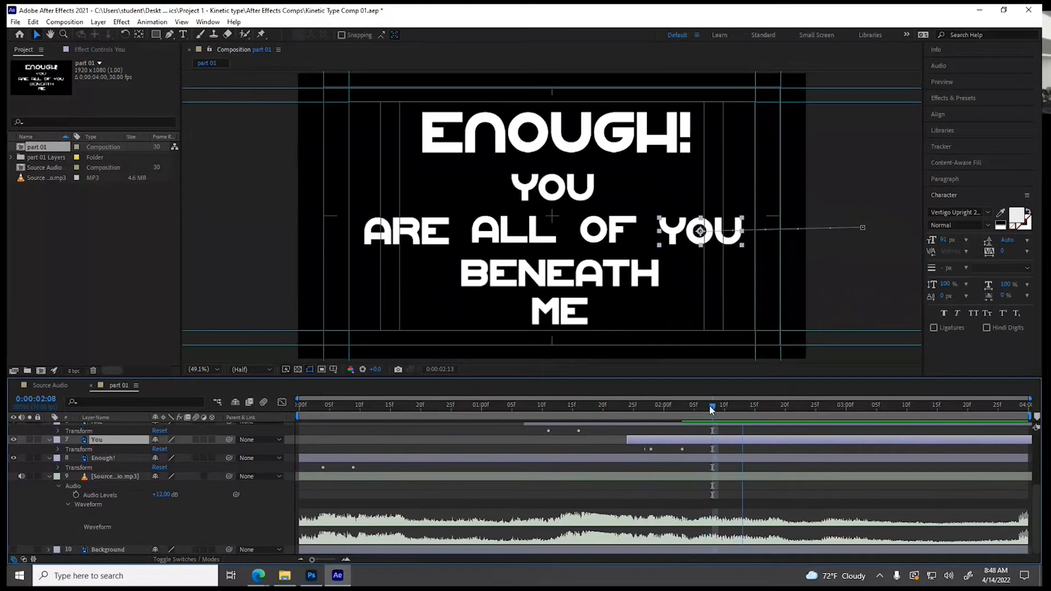
drag(711, 409, 724, 409)
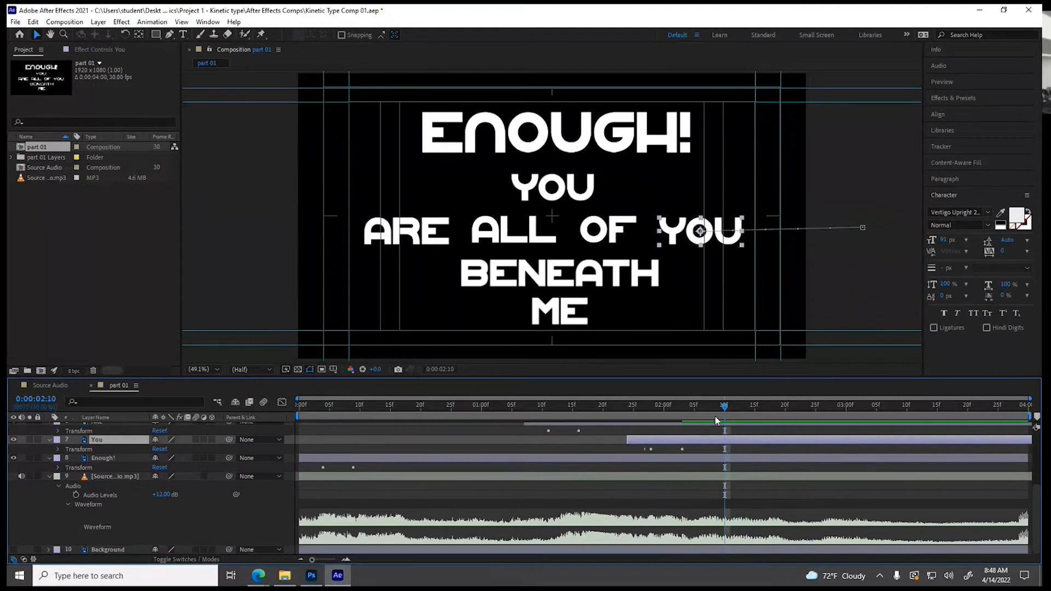
scroll(347, 498, up, 3)
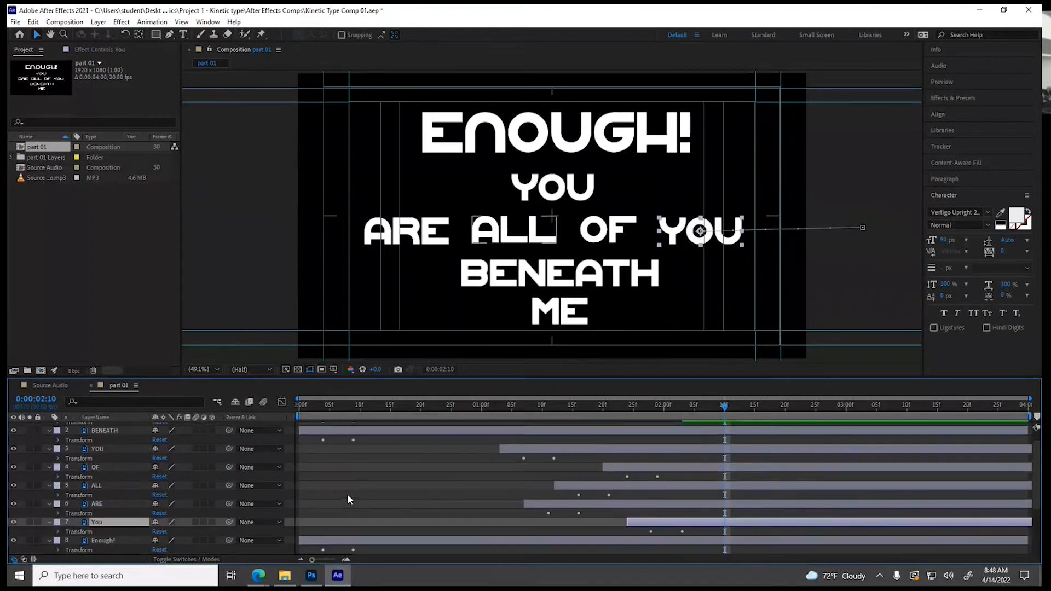
click(369, 433)
drag(339, 430, 699, 438)
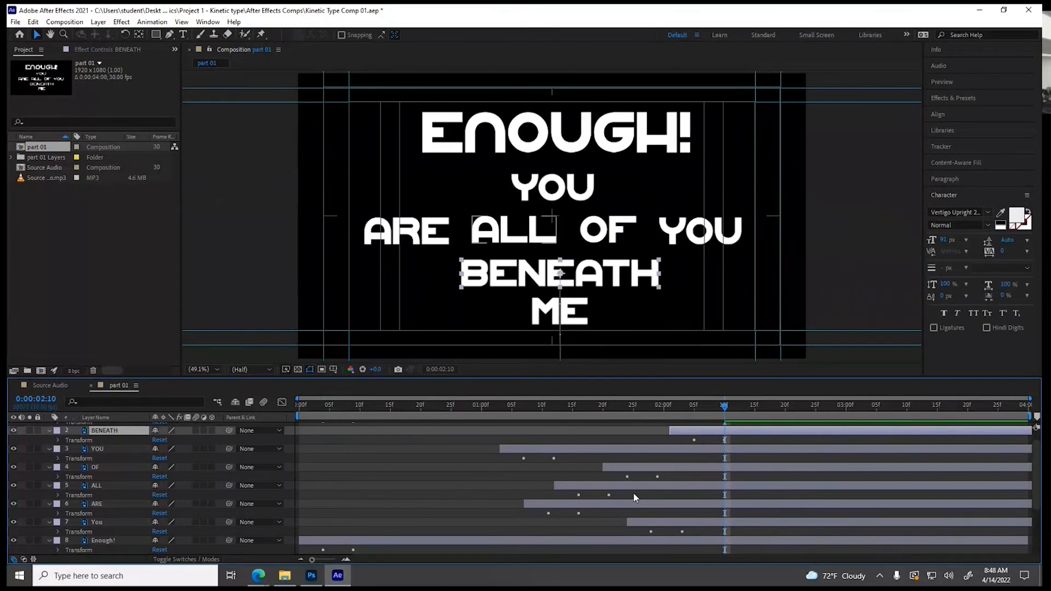
Cue the playhead to the audio at 0:00:02:26 and shift the ME layer so its second Position keyframe lands there
scroll(609, 494, down, 2)
scroll(758, 455, down, 2)
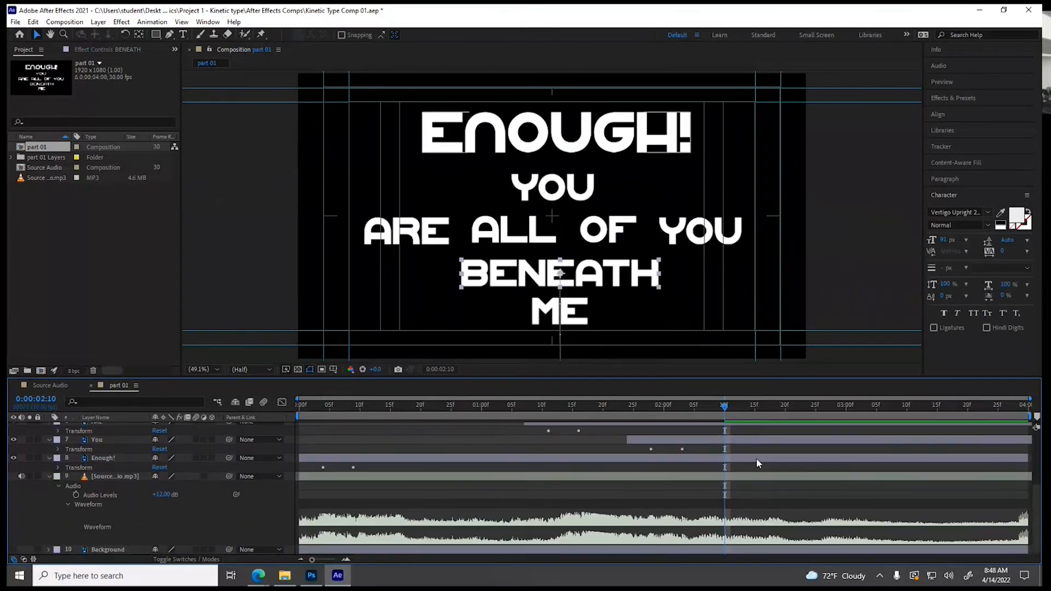
drag(726, 411, 822, 414)
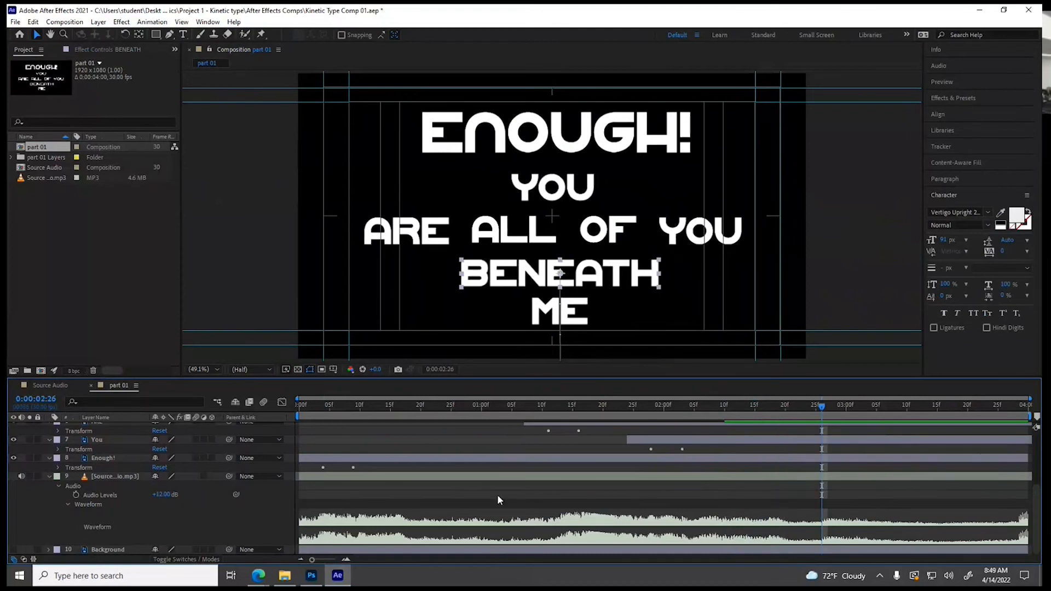
scroll(492, 498, up, 4)
drag(401, 426, 828, 431)
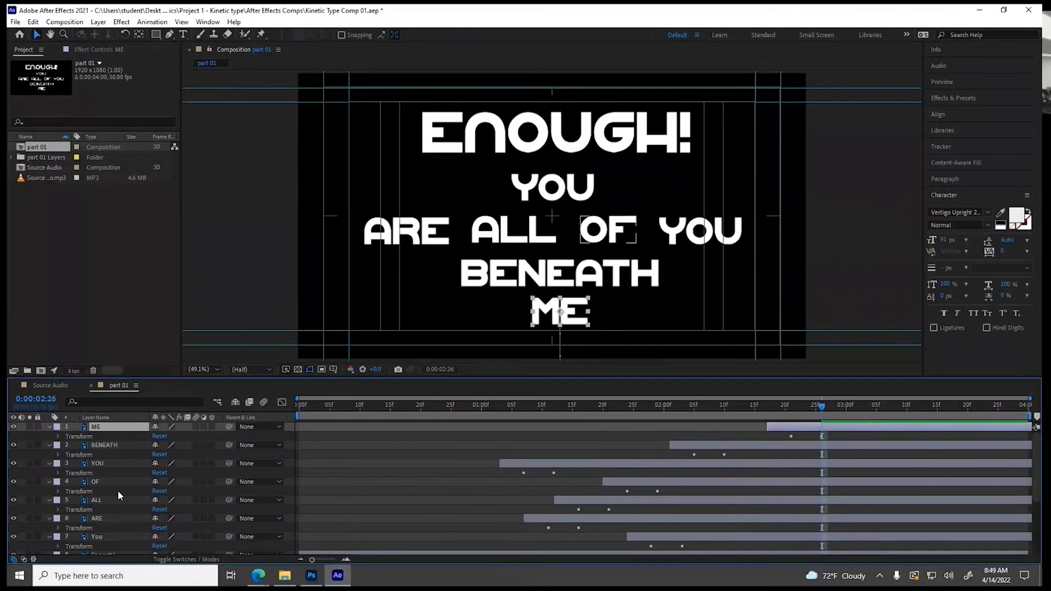
Collapse the properties of all eight word layers, from ME to Enough!, and deselect them
scroll(119, 491, down, 3)
scroll(122, 493, up, 1)
shift+click(107, 500)
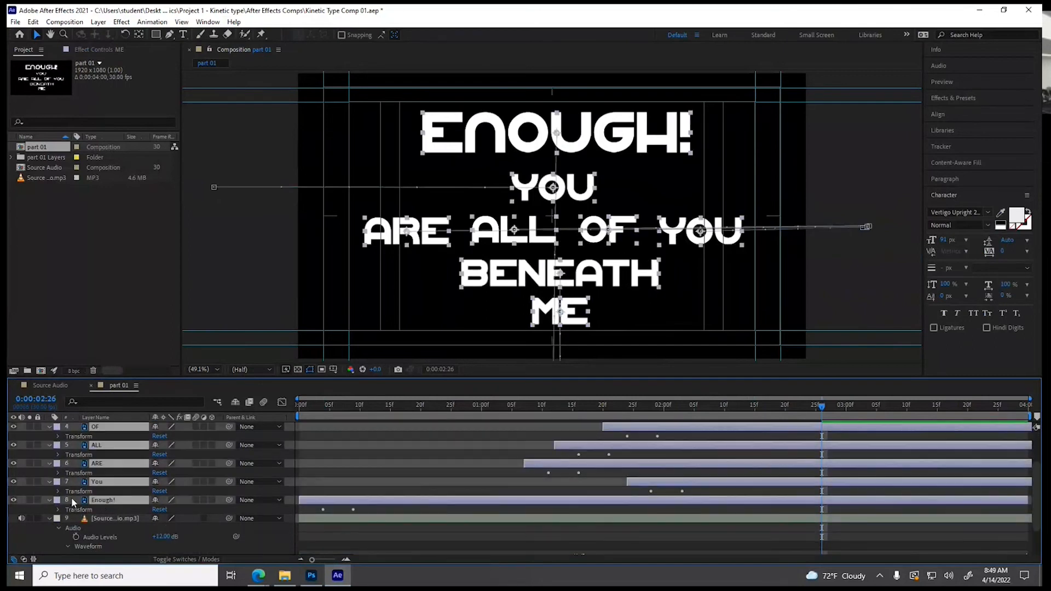
click(48, 499)
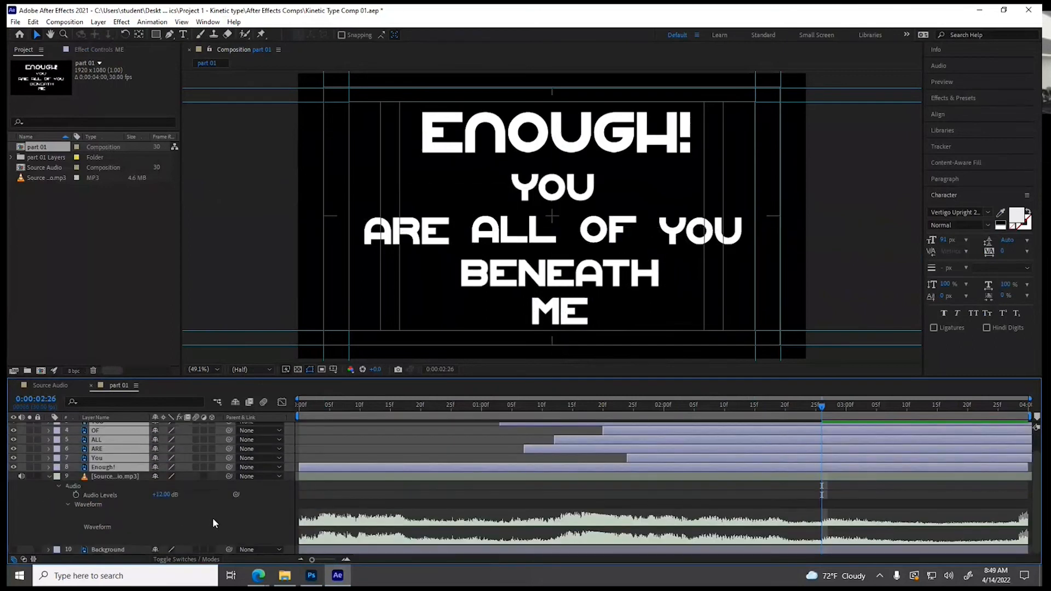
click(212, 517)
Preview the part 01 composition from 0:00:00:00 to check the word timing against the audio
drag(815, 412, 300, 405)
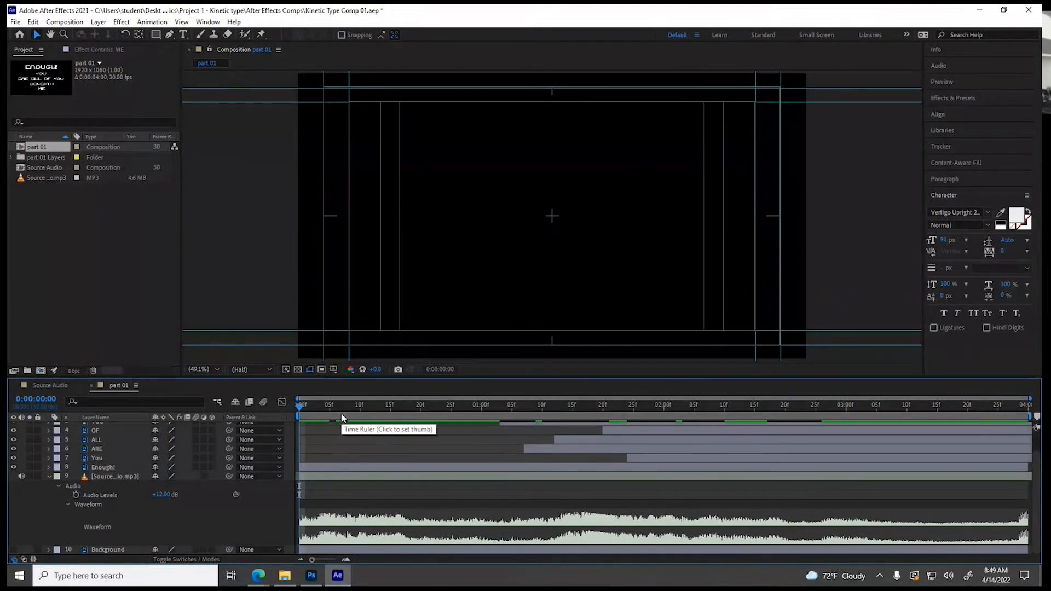
key(space)
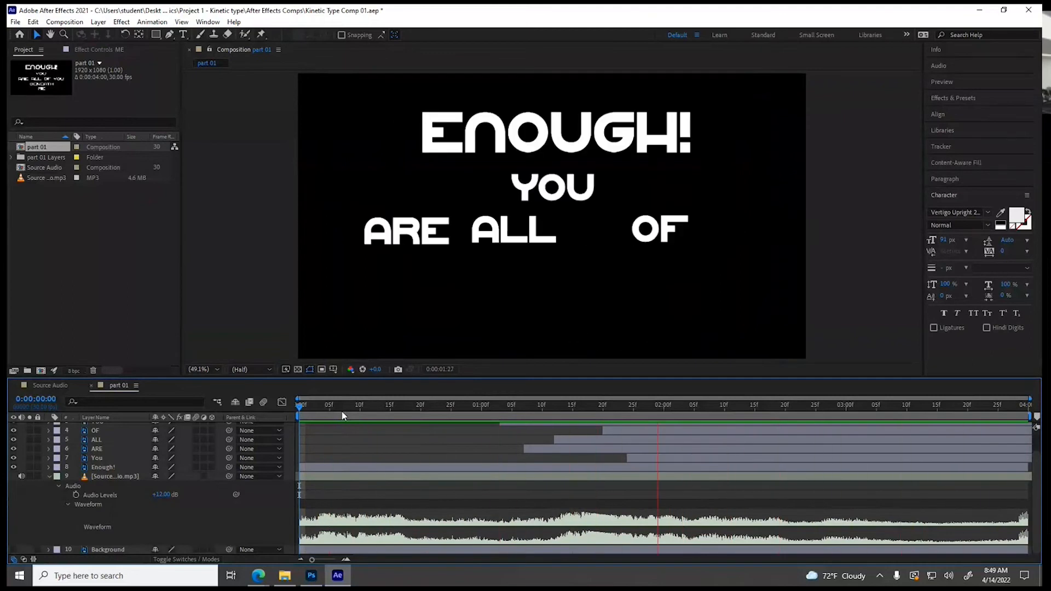
key(space)
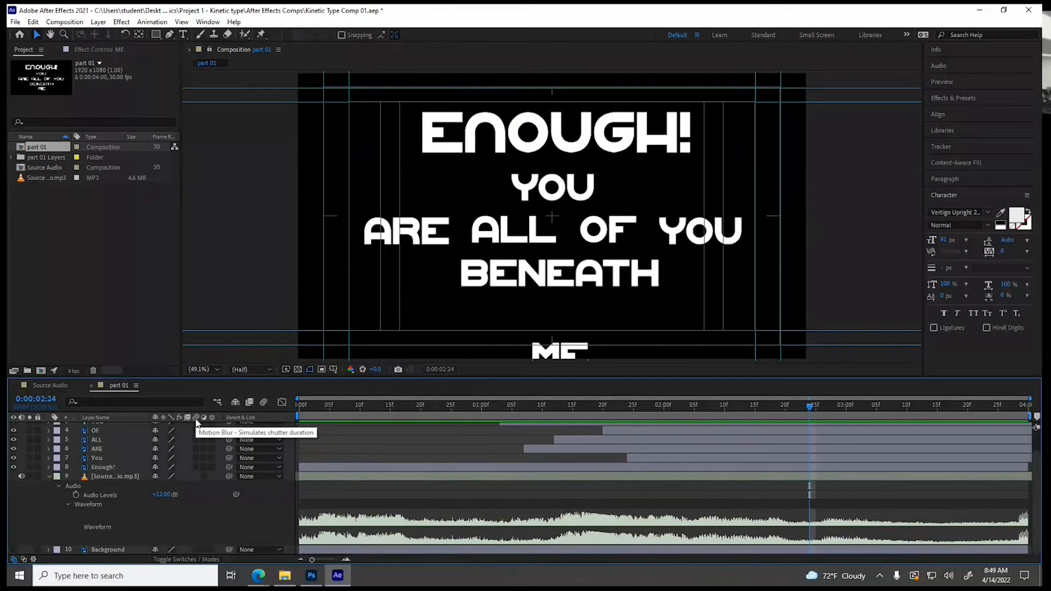
Turn on motion blur for all eight word layers and enable it for the composition
scroll(185, 489, up, 2)
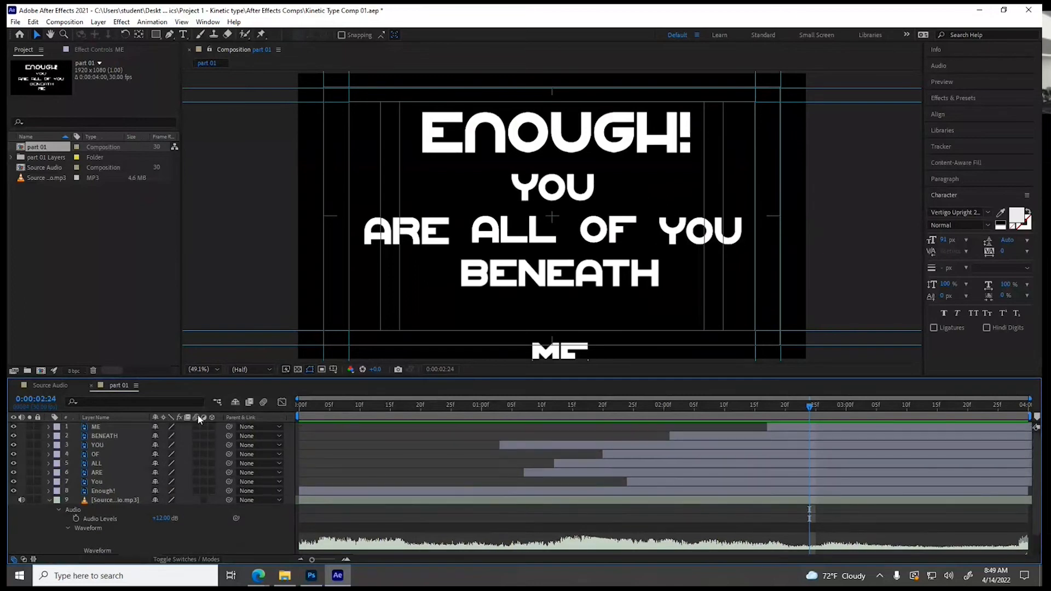
click(151, 455)
drag(196, 426, 196, 491)
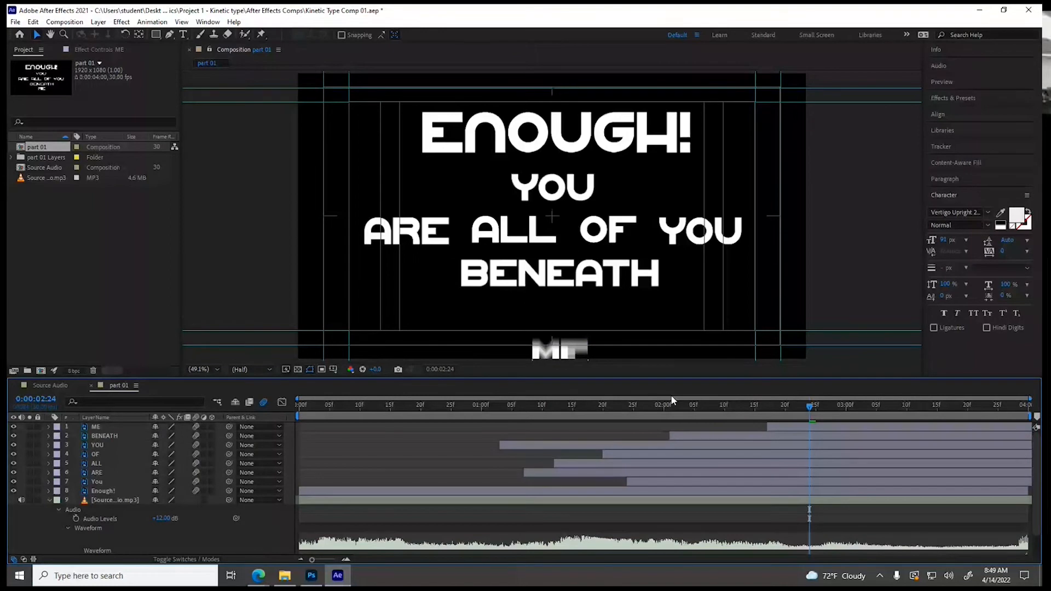
Scrub through the word animations between 0:00:02:04 and 0:00:02:14 to examine the motion blur
click(689, 406)
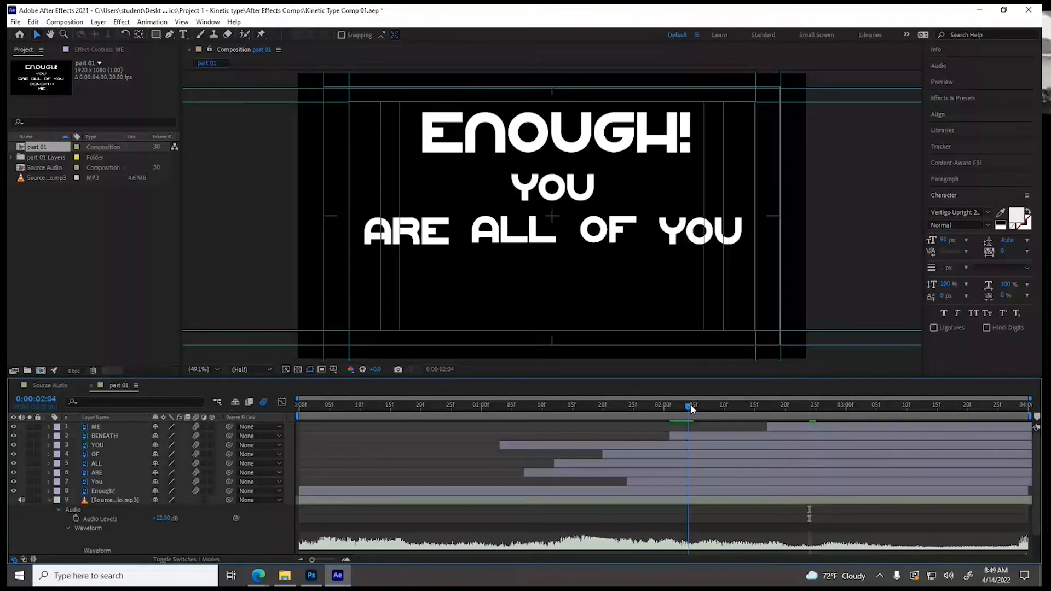
drag(691, 406, 749, 408)
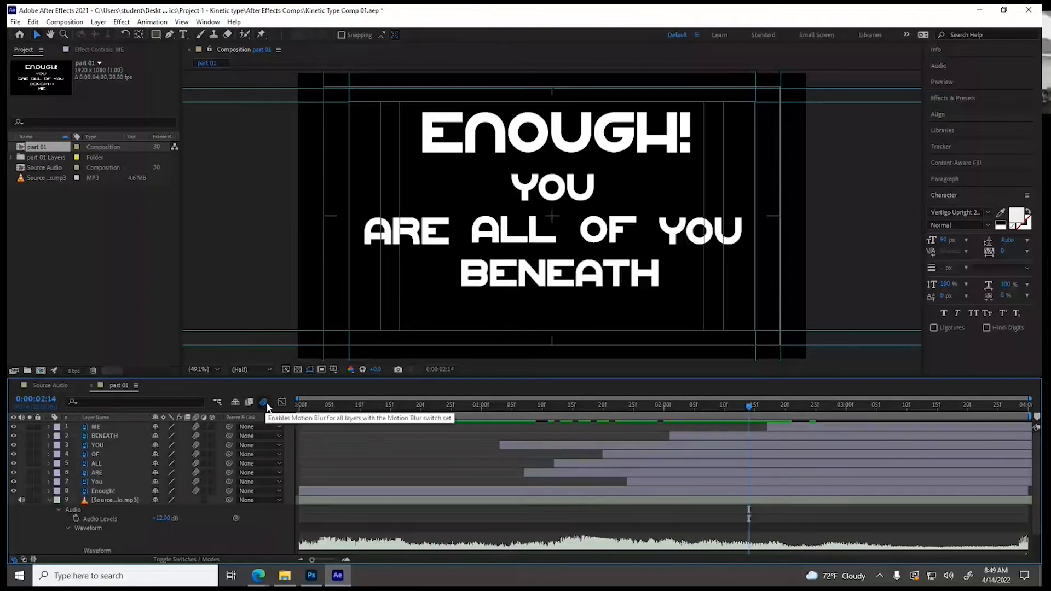
click(266, 405)
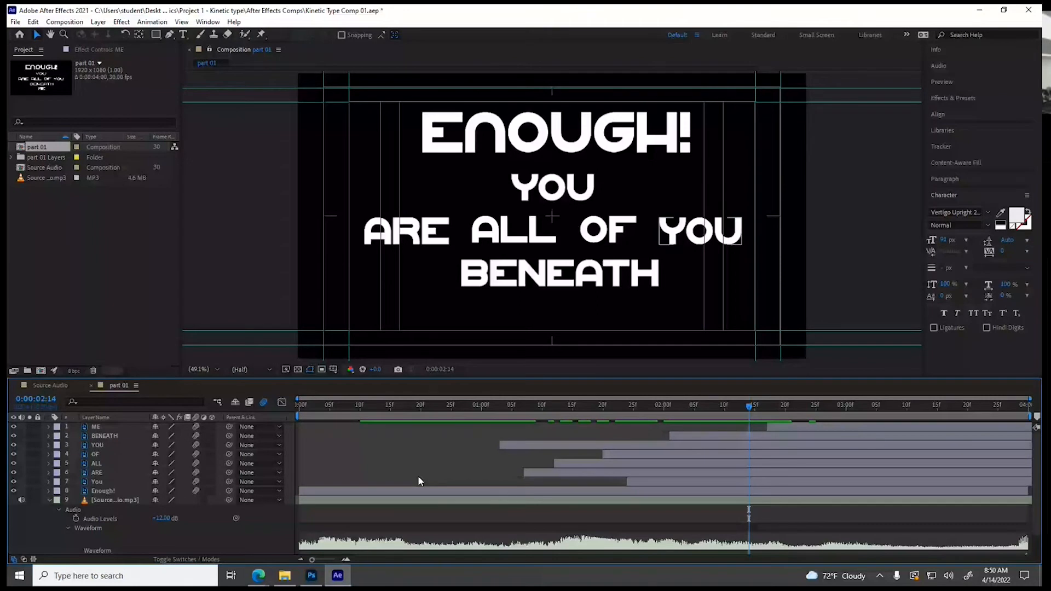
Apply Easy Ease to both Position keyframes of the ME layer in the Graph Editor
click(851, 406)
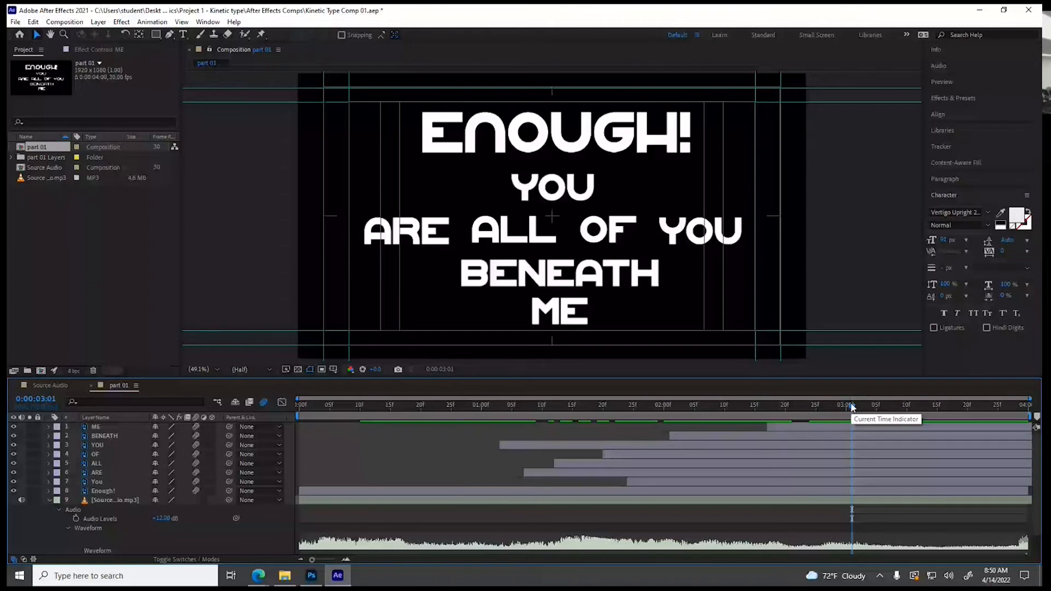
click(55, 430)
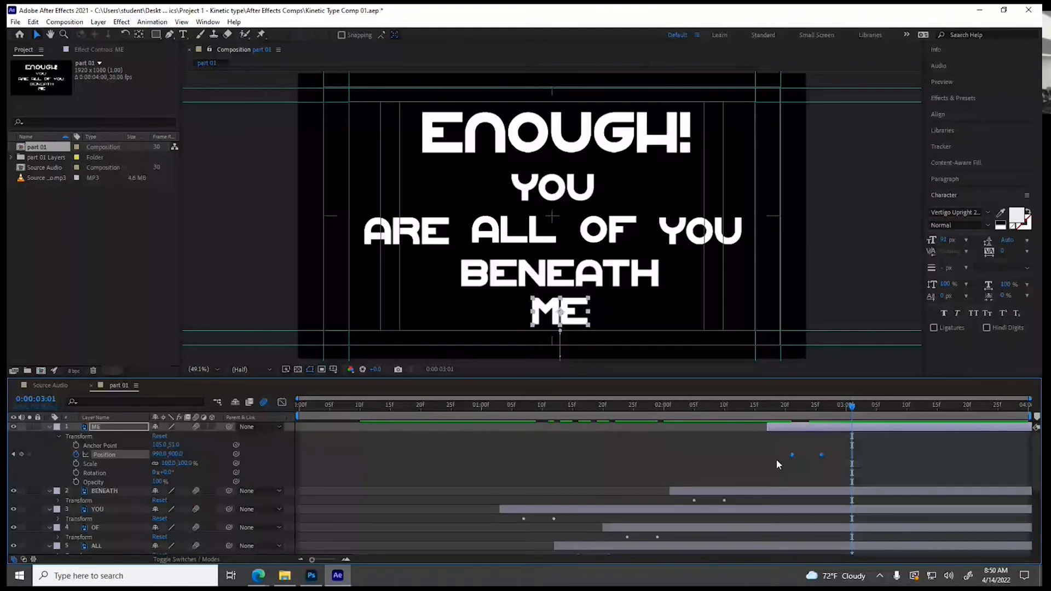
click(282, 403)
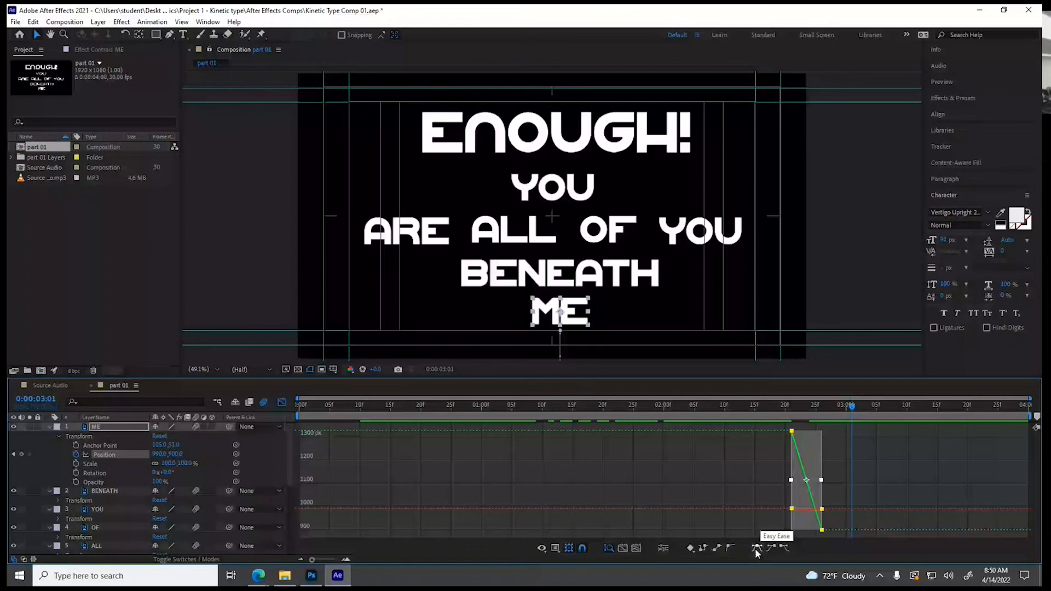
click(755, 549)
click(778, 412)
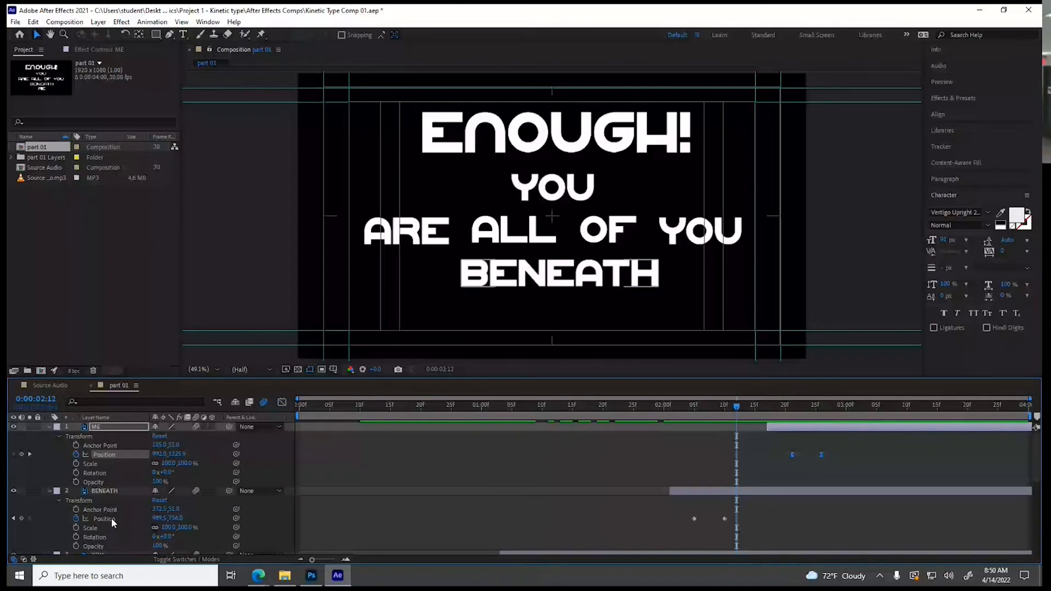
Apply Easy Ease to the Position keyframes of the BENEATH layer
right_click(724, 519)
mouse_move(773, 510)
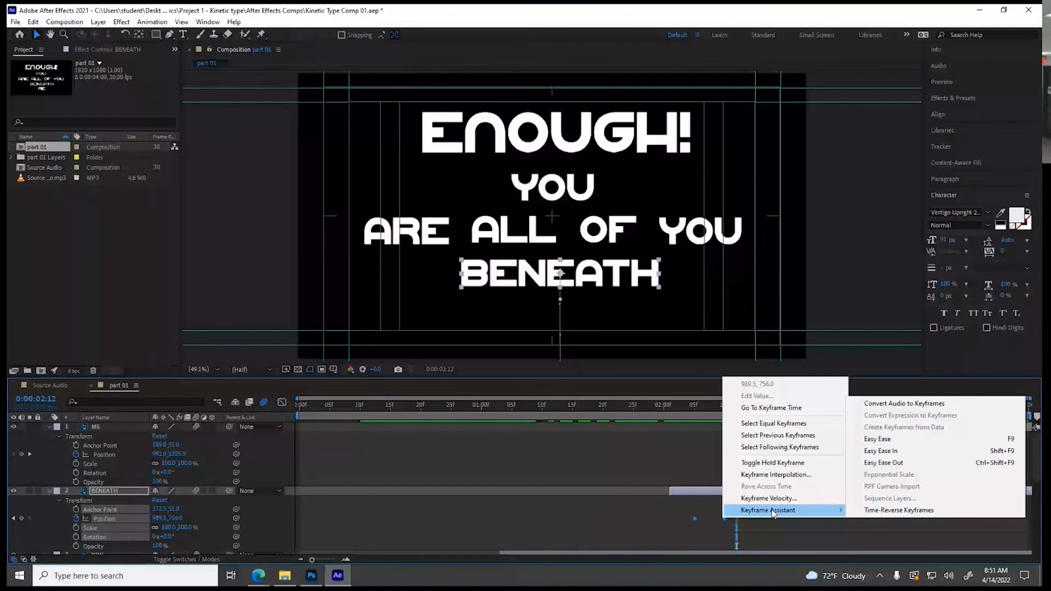
click(877, 439)
Apply Easy Ease to both Position keyframes of the OF layer
scroll(53, 481, down, 3)
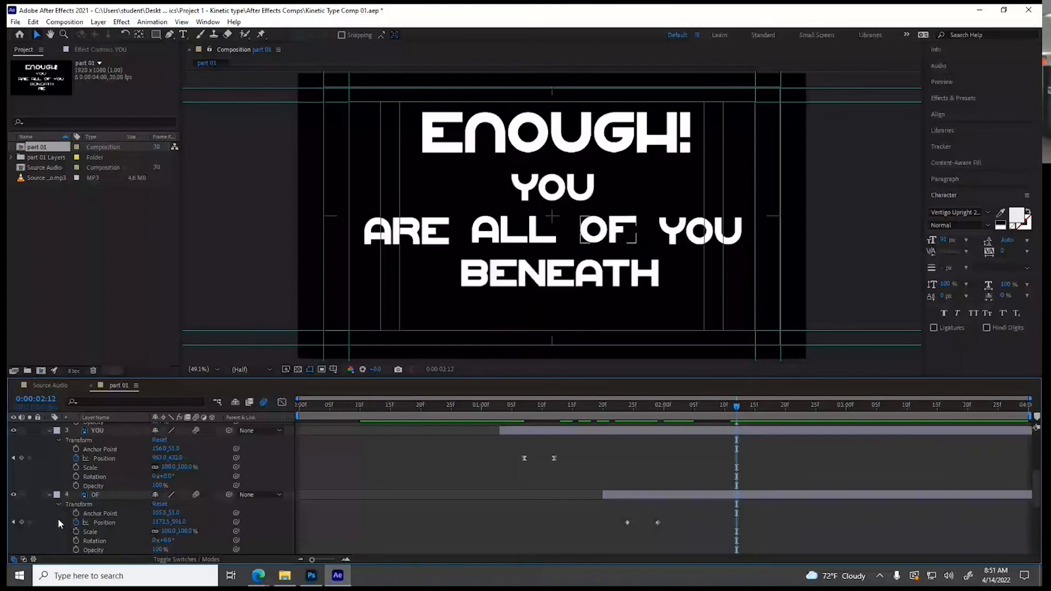
click(102, 522)
right_click(657, 522)
mouse_move(712, 514)
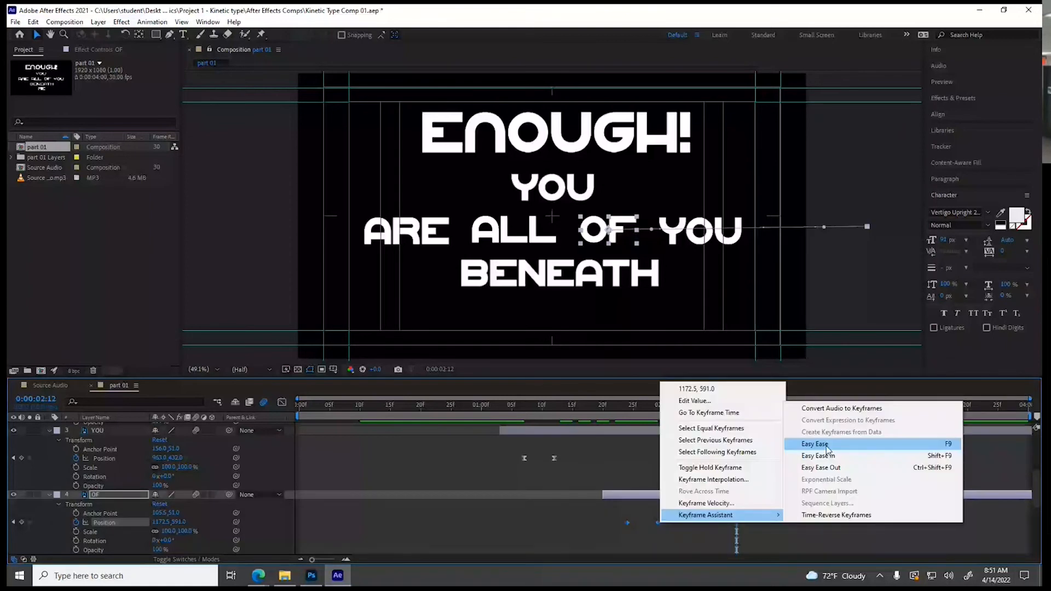
click(827, 450)
Apply Easy Ease to both Position keyframes of the ALL layer
drag(539, 513, 622, 550)
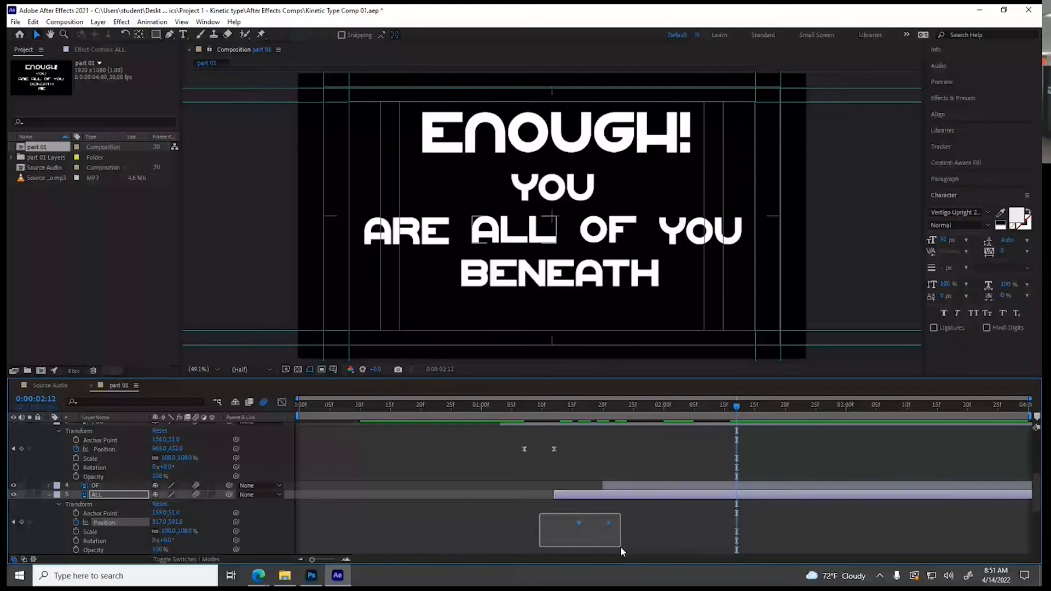
right_click(608, 523)
mouse_move(626, 526)
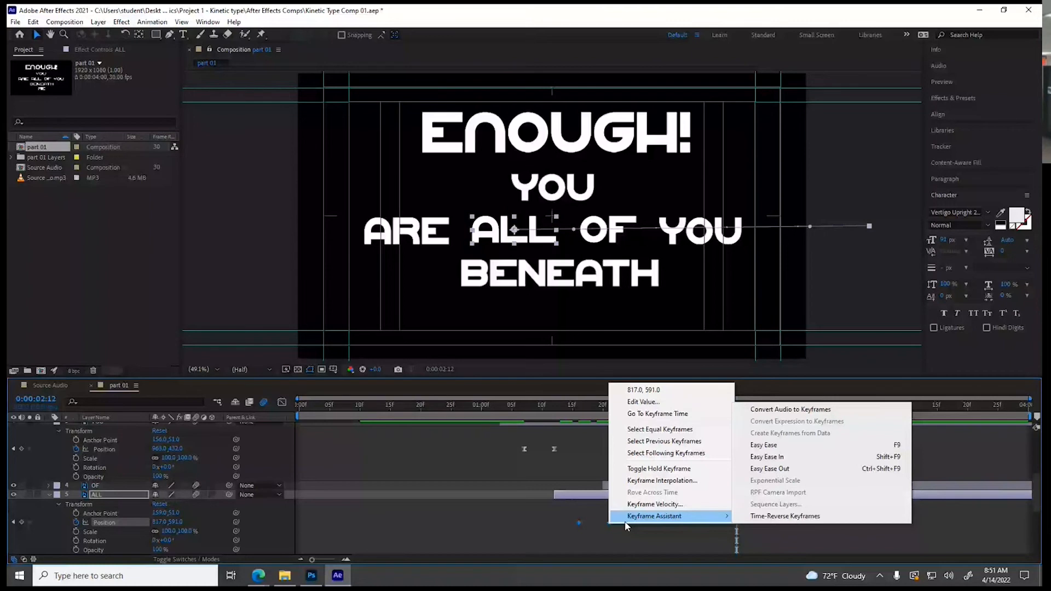
click(764, 445)
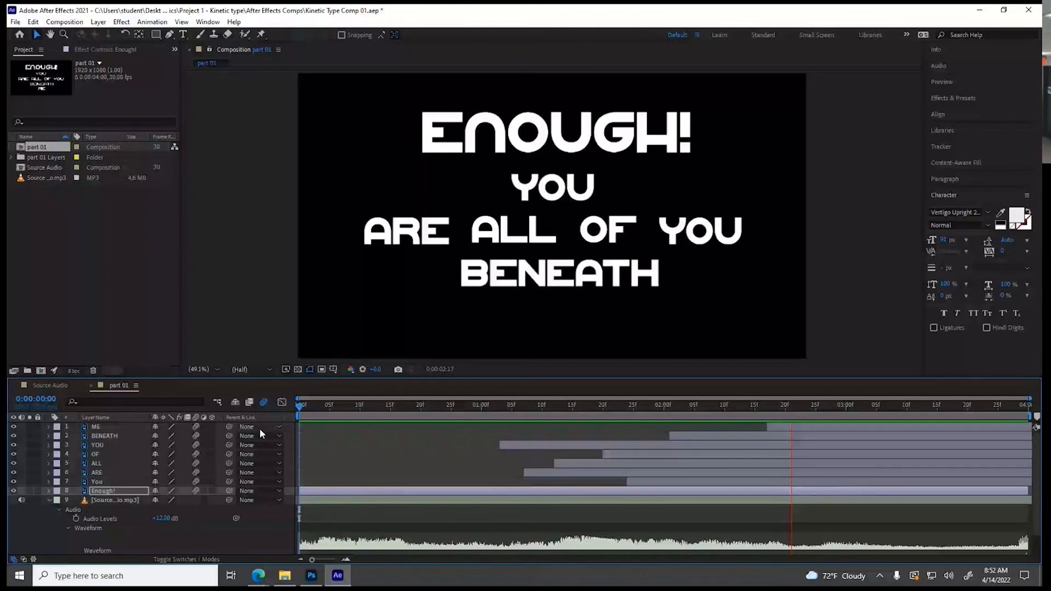
Stop the preview and nest the part 01 composition in Source Audio, above Source Audio.mp3, starting at about 6 seconds
key(space)
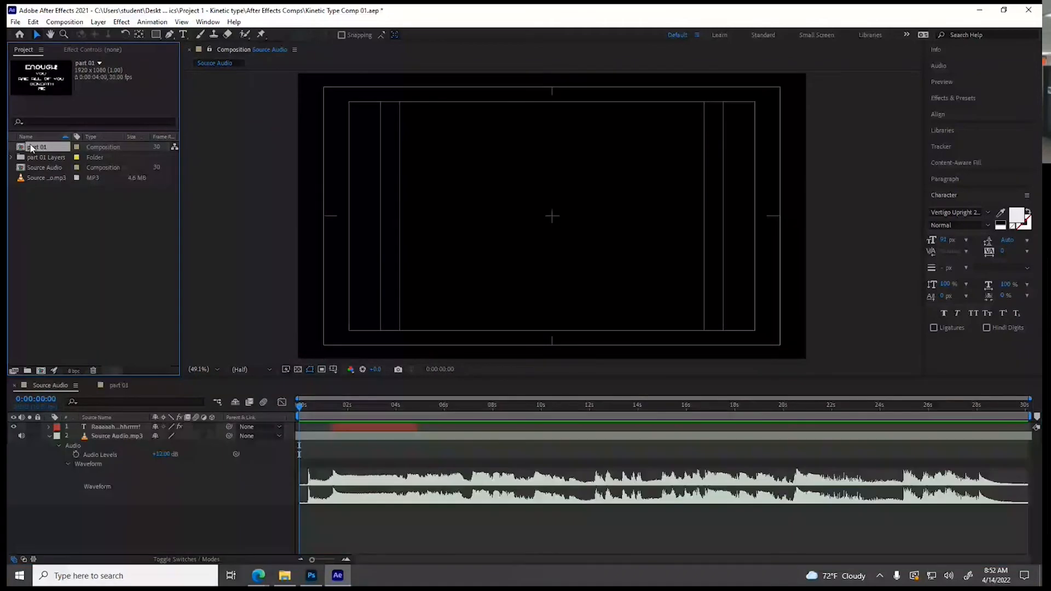
drag(31, 148, 458, 446)
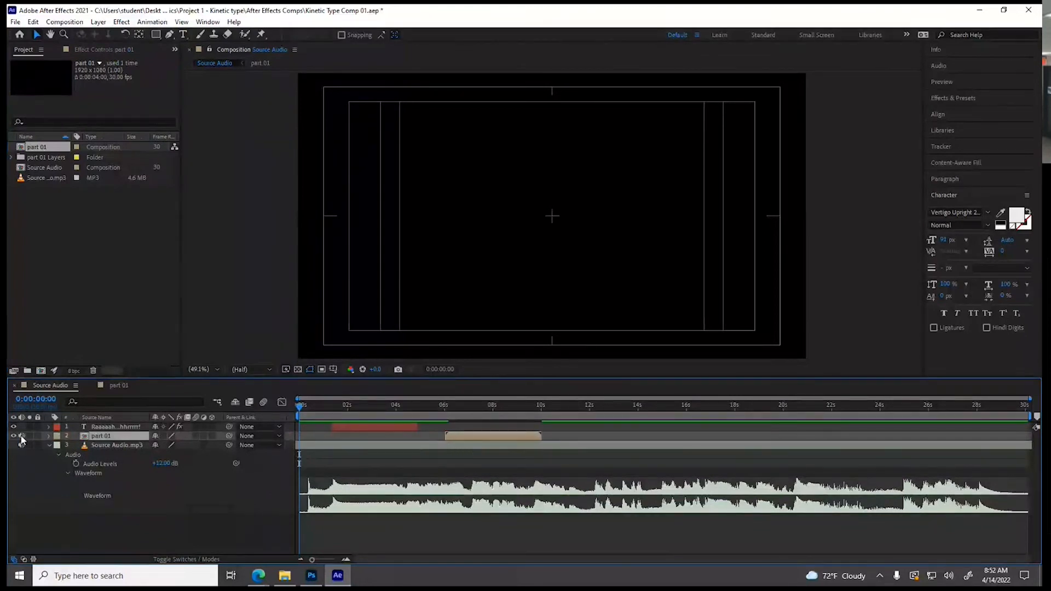
Reveal the part 01 layer's audio waveform and bring it into view together with the Source Audio.mp3 waveform
click(49, 436)
click(58, 454)
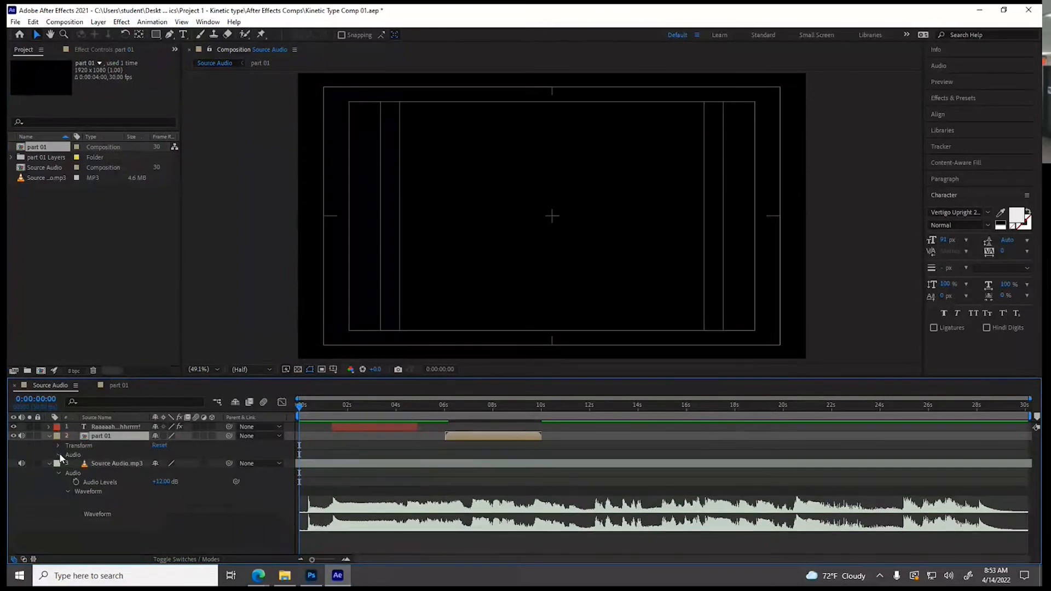
click(68, 473)
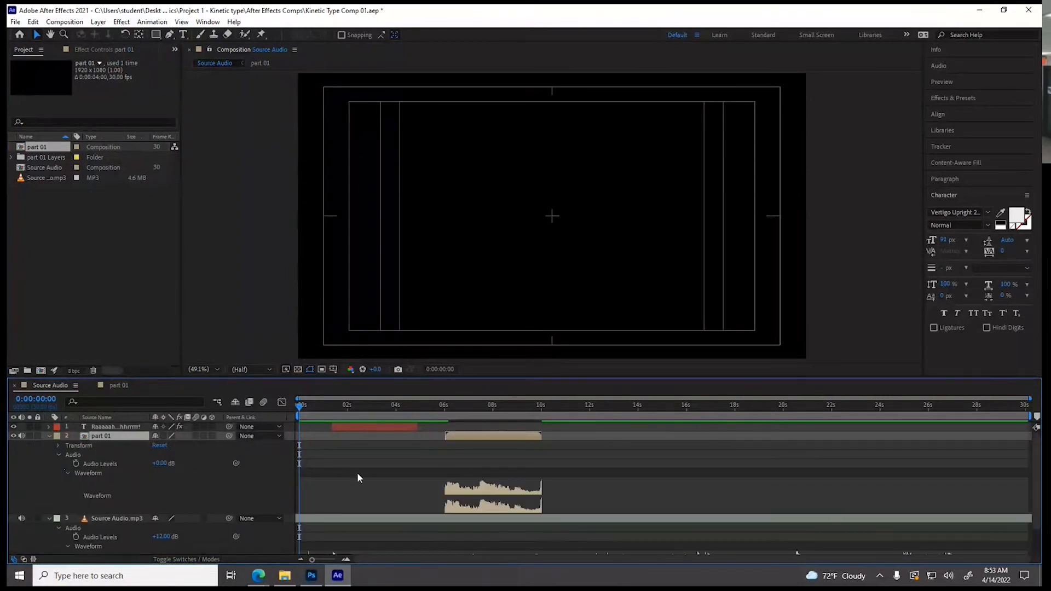
scroll(395, 471, down, 2)
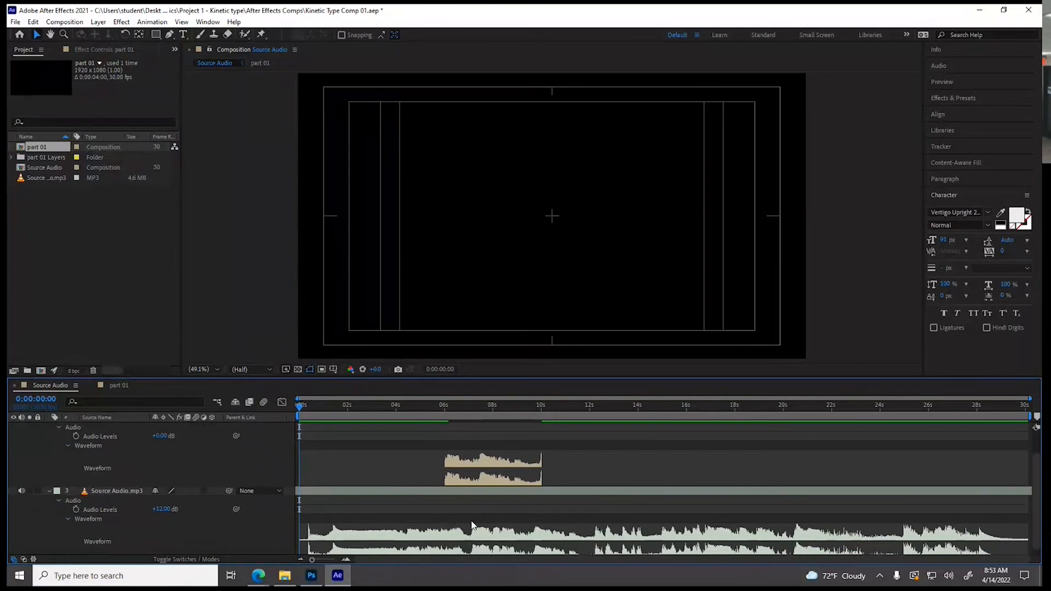
Shift the part 01 layer in Source Audio to start at about 8:11, aligning its waveform with the matching dialogue in Source Audio.mp3
click(462, 405)
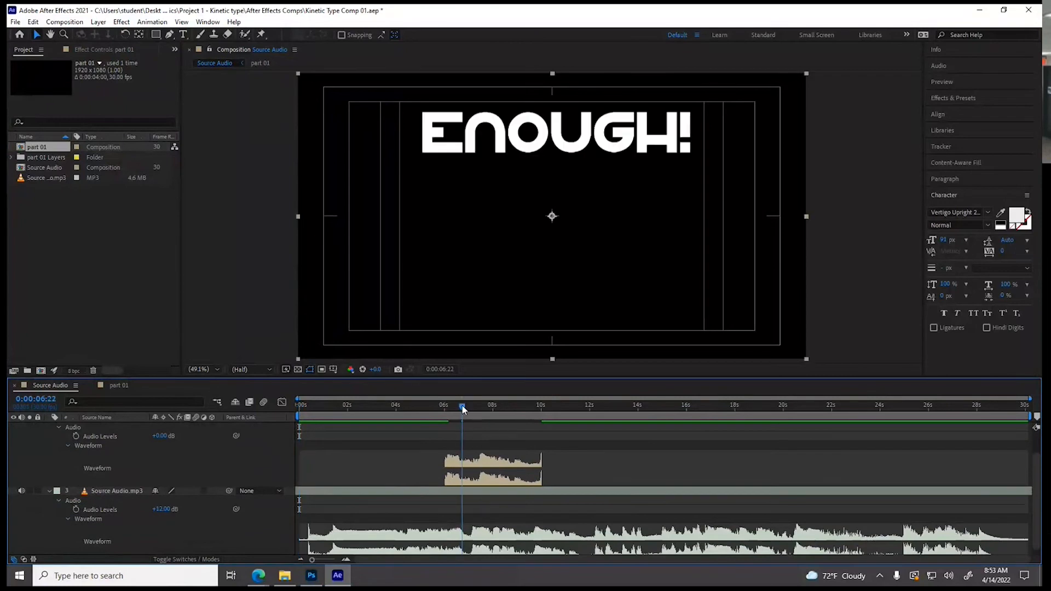
drag(463, 409, 513, 411)
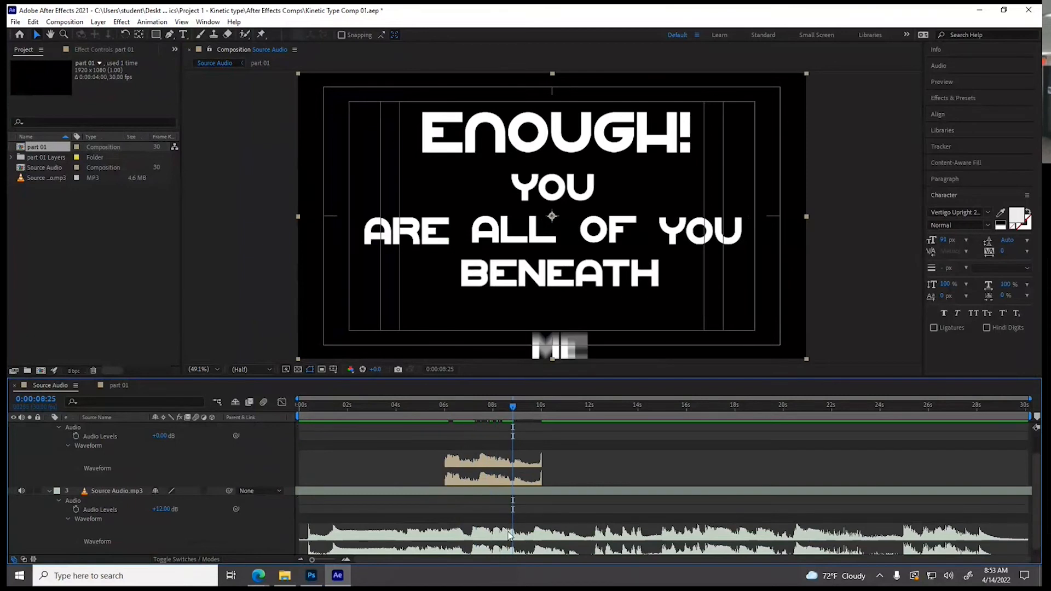
scroll(489, 476, up, 2)
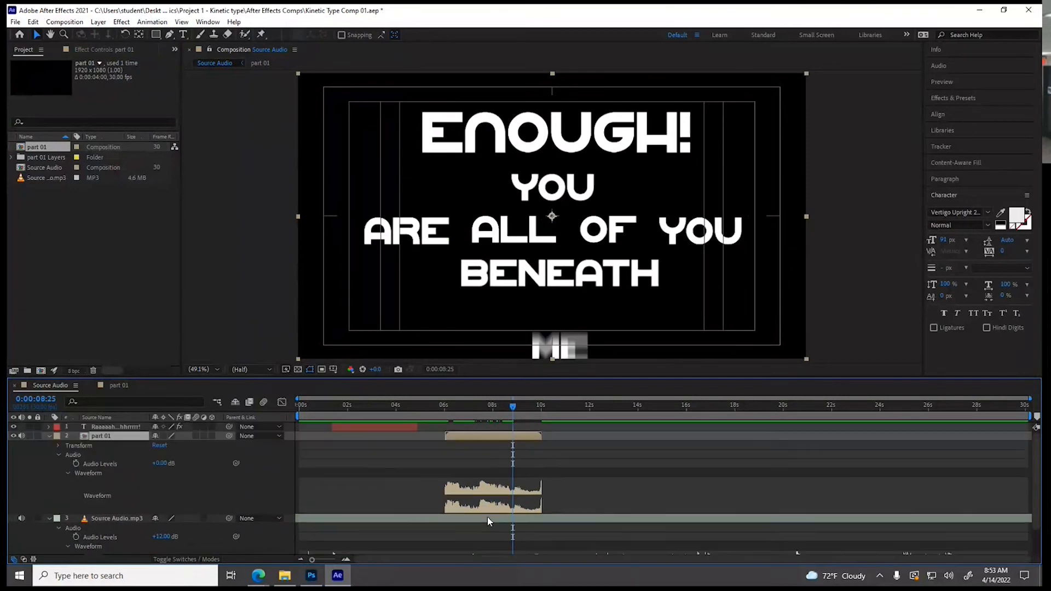
drag(471, 441, 507, 441)
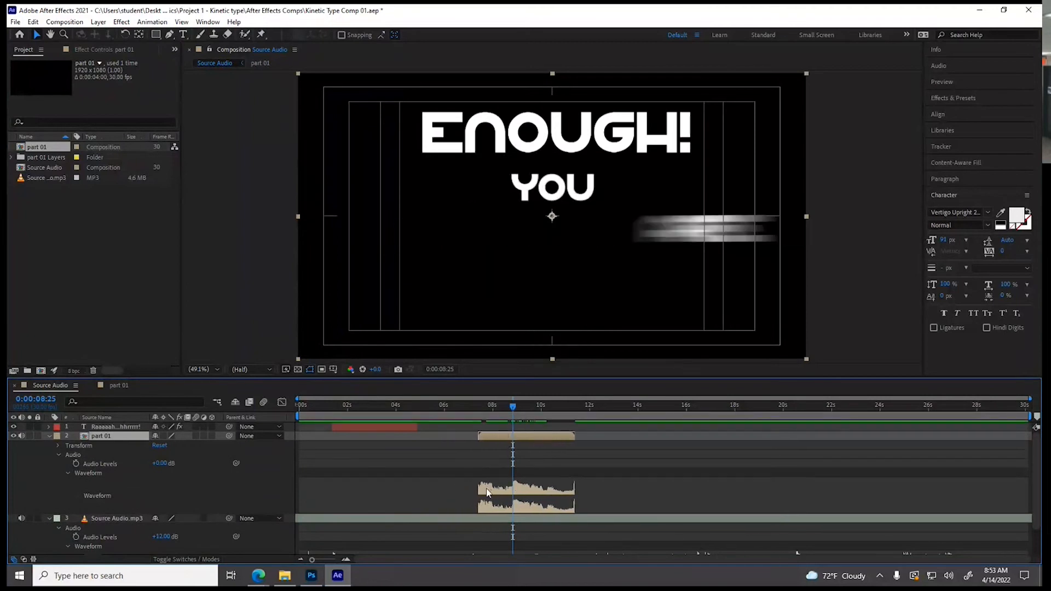
scroll(487, 492, down, 2)
scroll(496, 476, up, 2)
drag(498, 439, 519, 440)
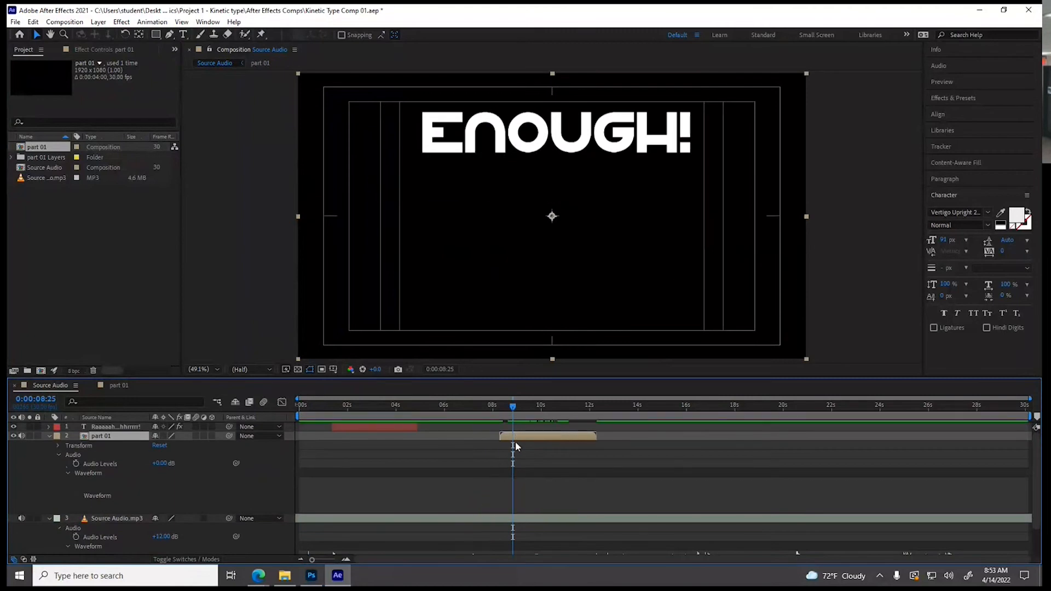
scroll(490, 490, down, 2)
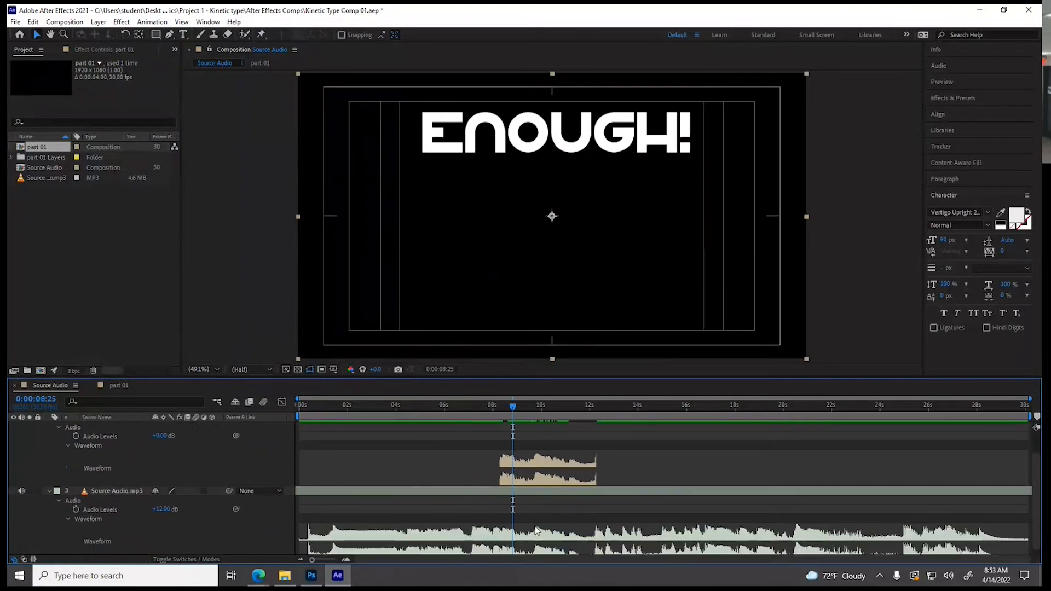
click(539, 406)
mouse_move(539, 409)
mouse_down()
mouse_move(596, 411)
mouse_move(501, 411)
mouse_up()
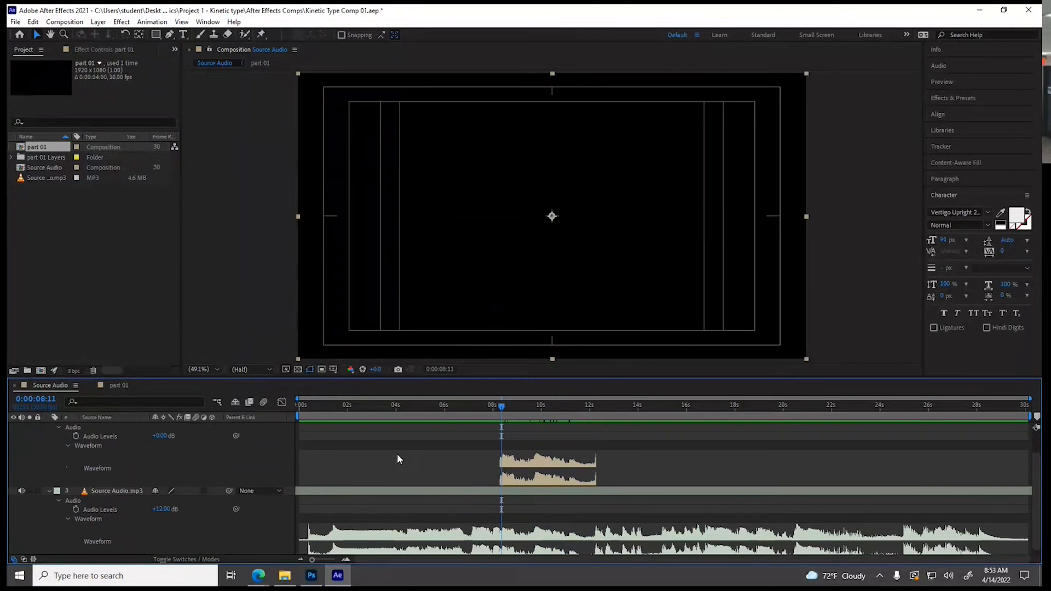
Collapse the part 01 layer's properties and preview Source Audio from the beginning against the Source Audio.mp3 waveform
scroll(381, 466, up, 2)
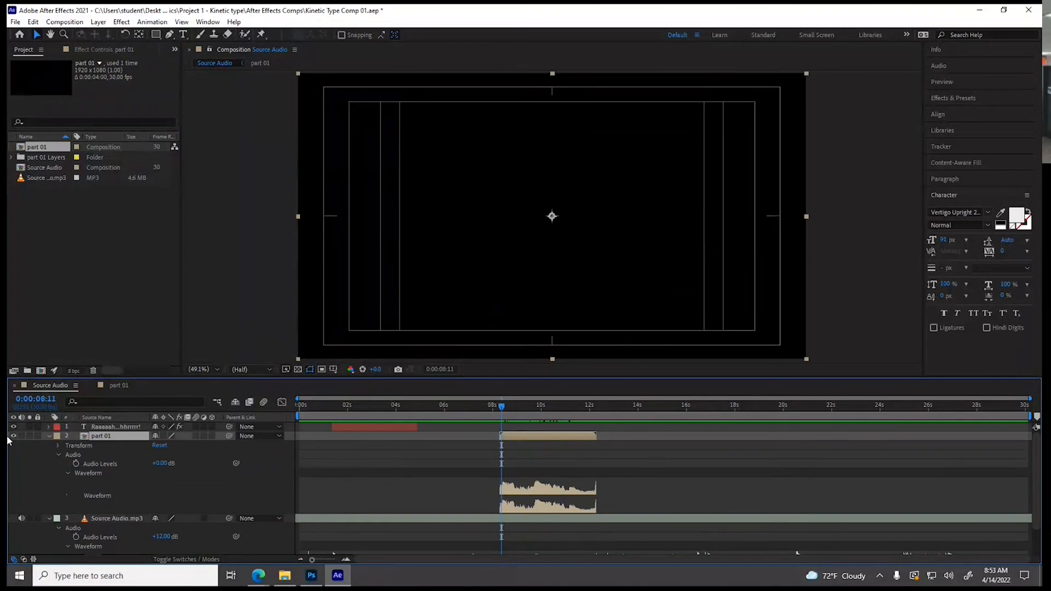
click(49, 435)
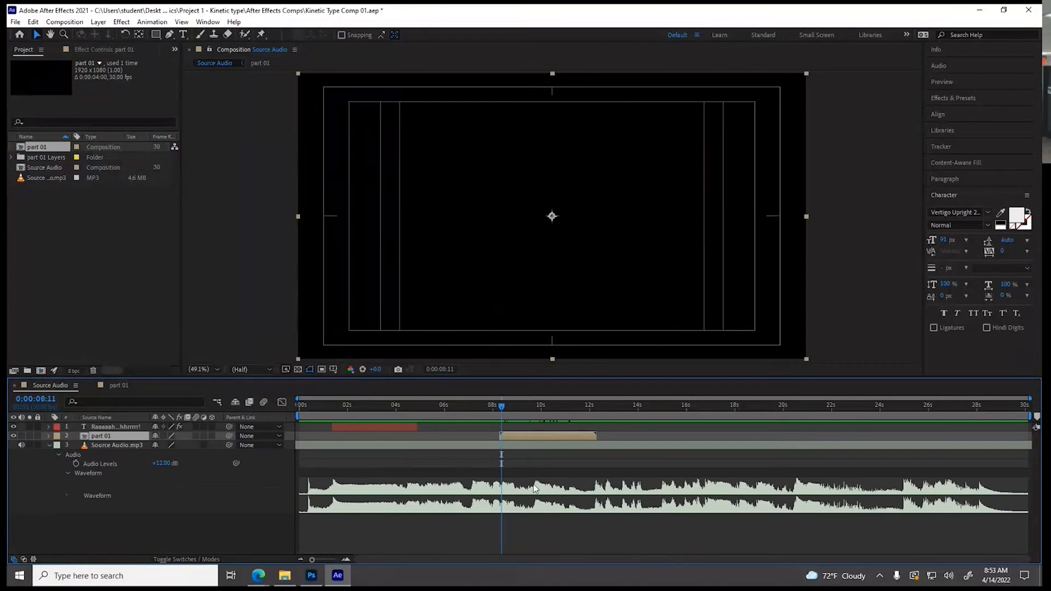
drag(498, 406, 292, 409)
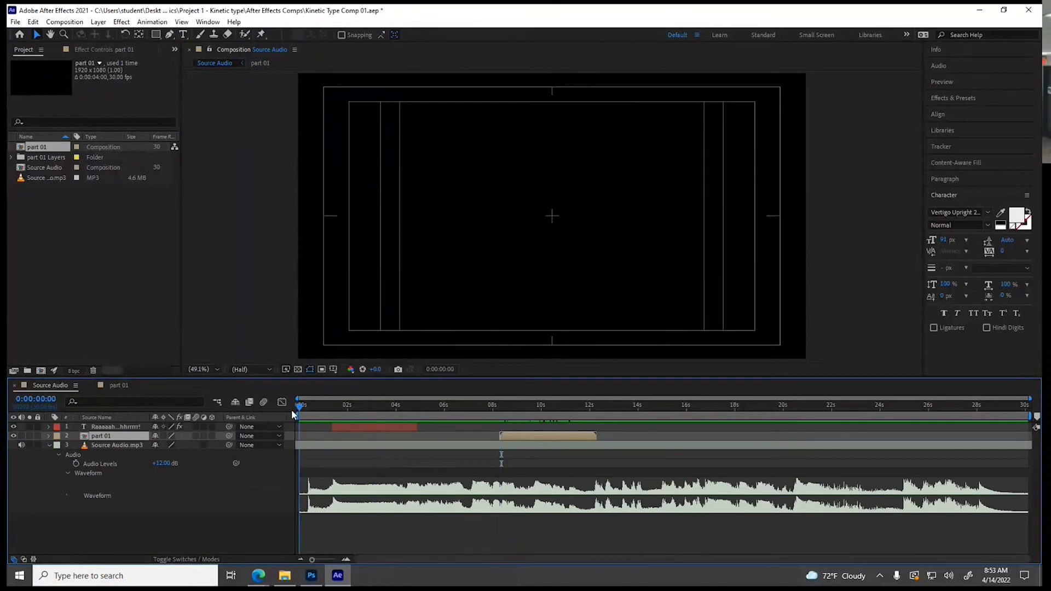
key(space)
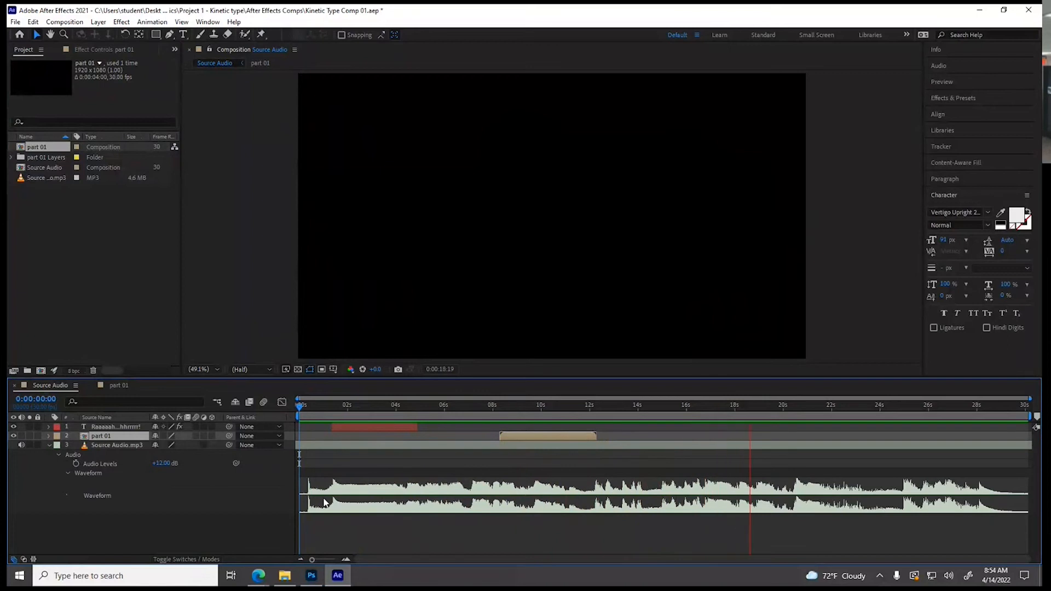
key(space)
Preview Source Audio from 0:00:08:14 to hear the dialogue during and after the part 01 layer
drag(425, 405, 427, 458)
drag(429, 406, 504, 434)
key(space)
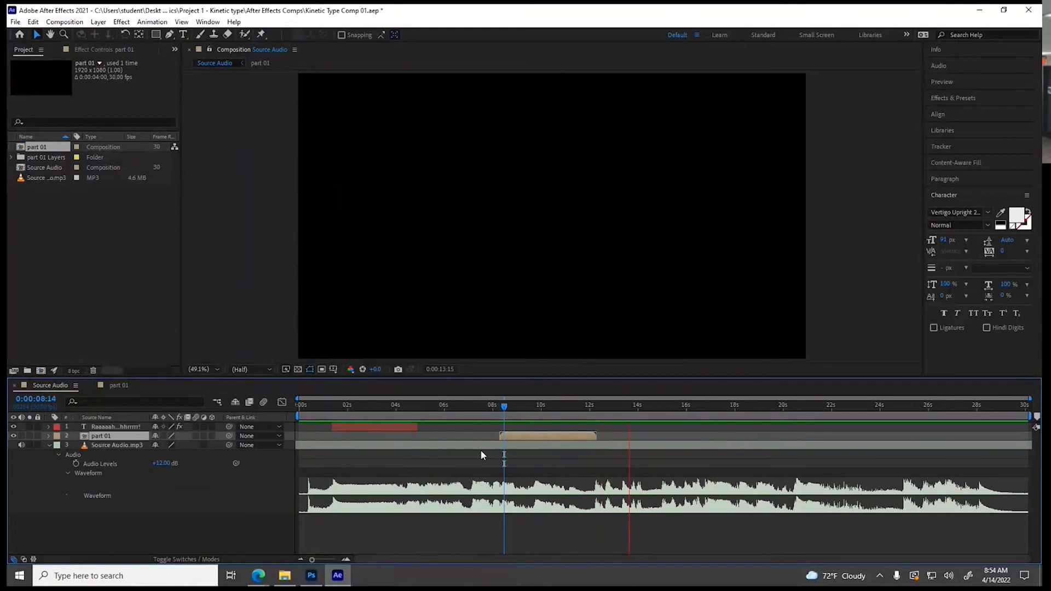
key(space)
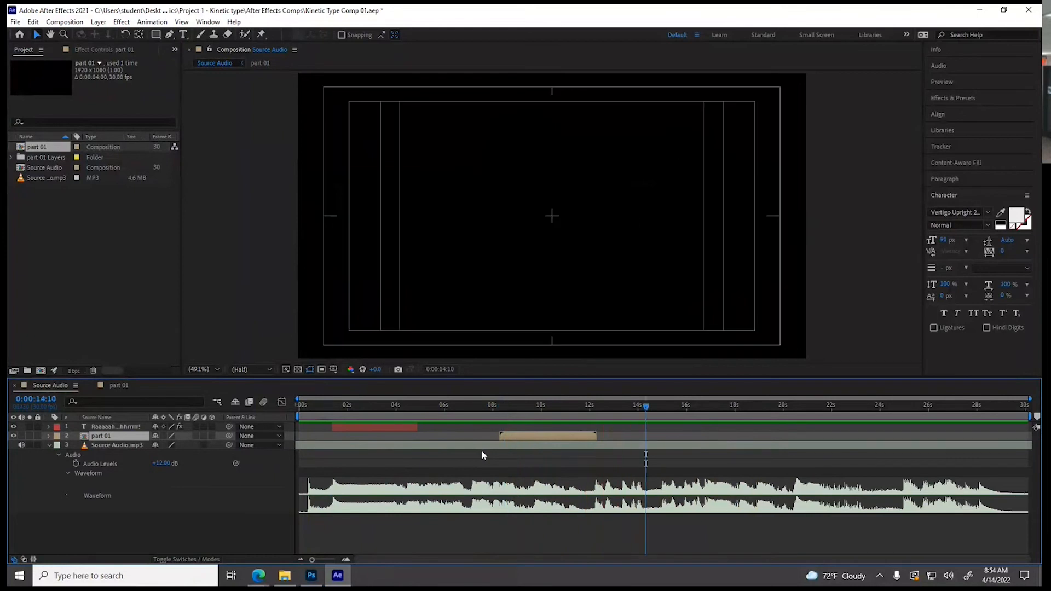
Switch to Photoshop and replace the ENOUGH! text in part 01.psd with I
click(312, 578)
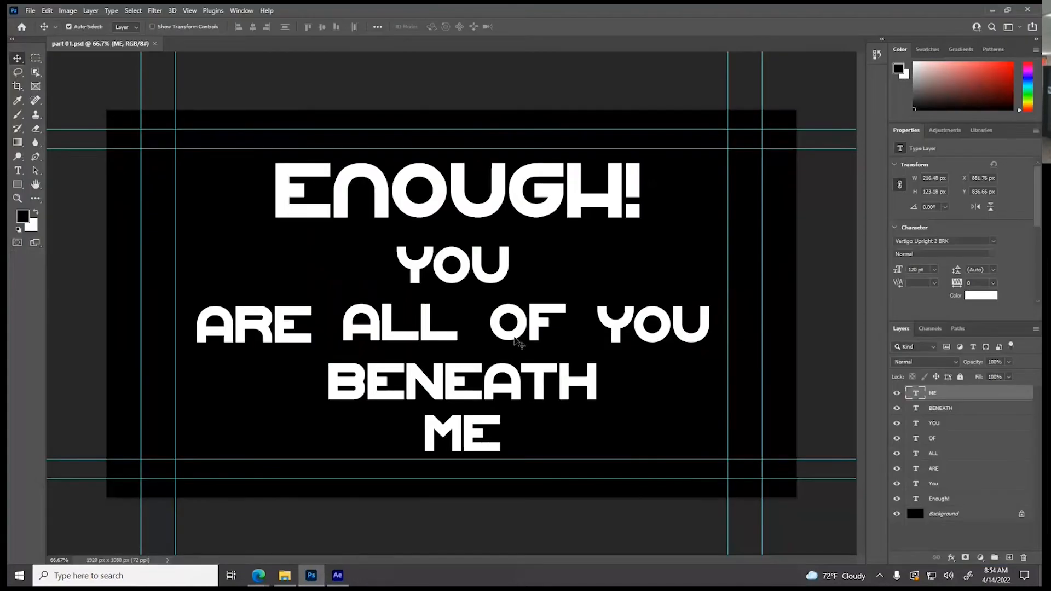
click(18, 174)
drag(275, 198, 637, 201)
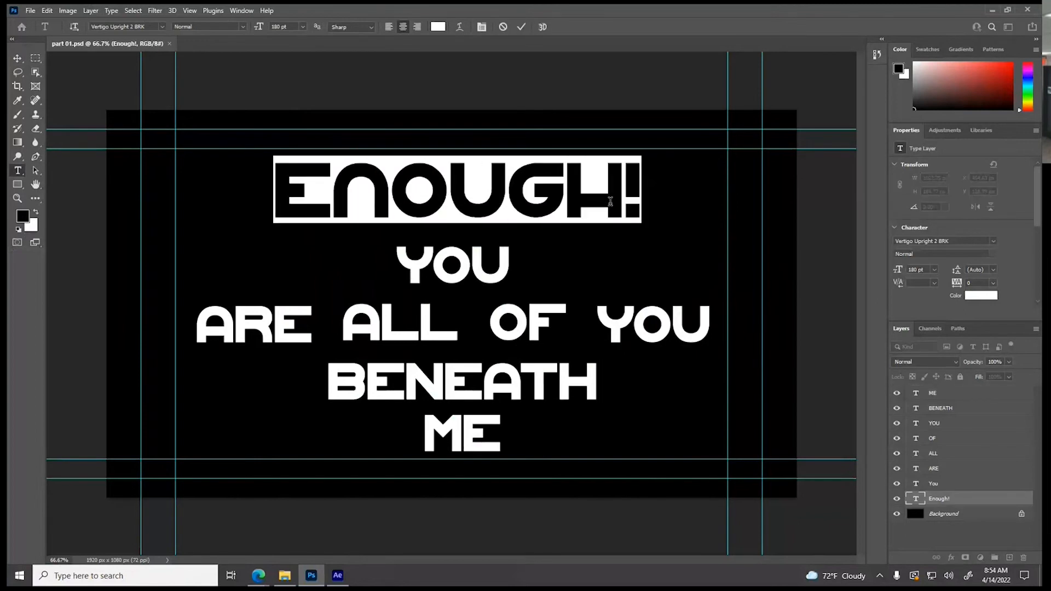
text(I)
click(18, 58)
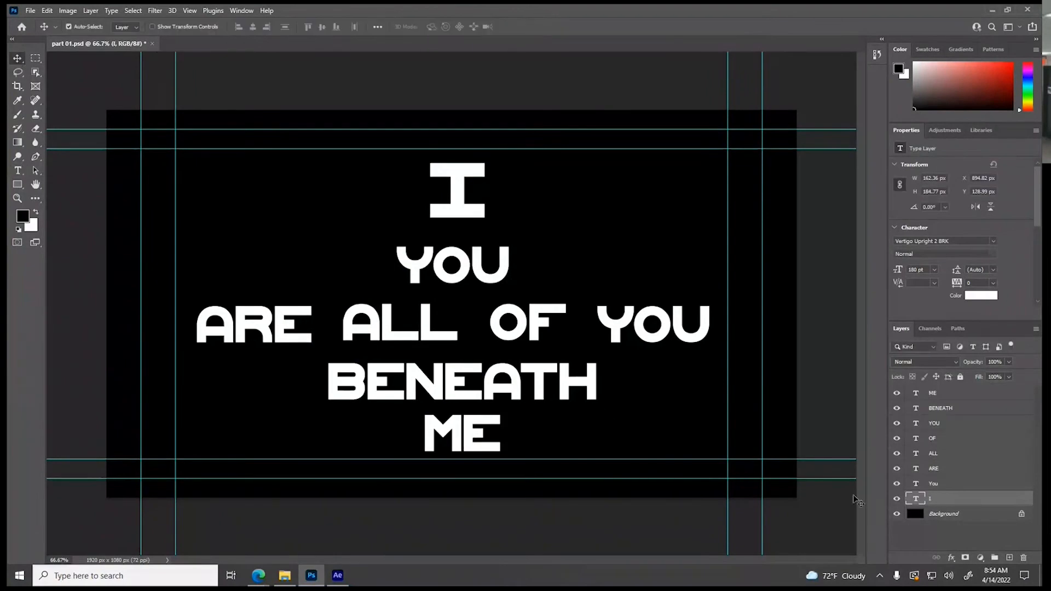
Replace the YOU text on the second line with AM and the ARE text with A
double_click(915, 484)
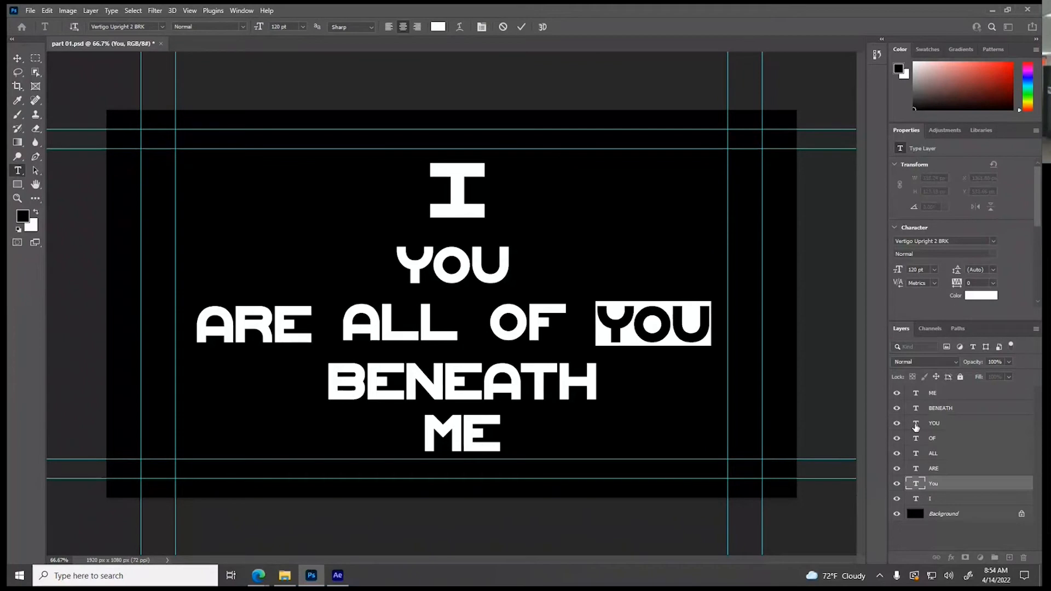
double_click(916, 424)
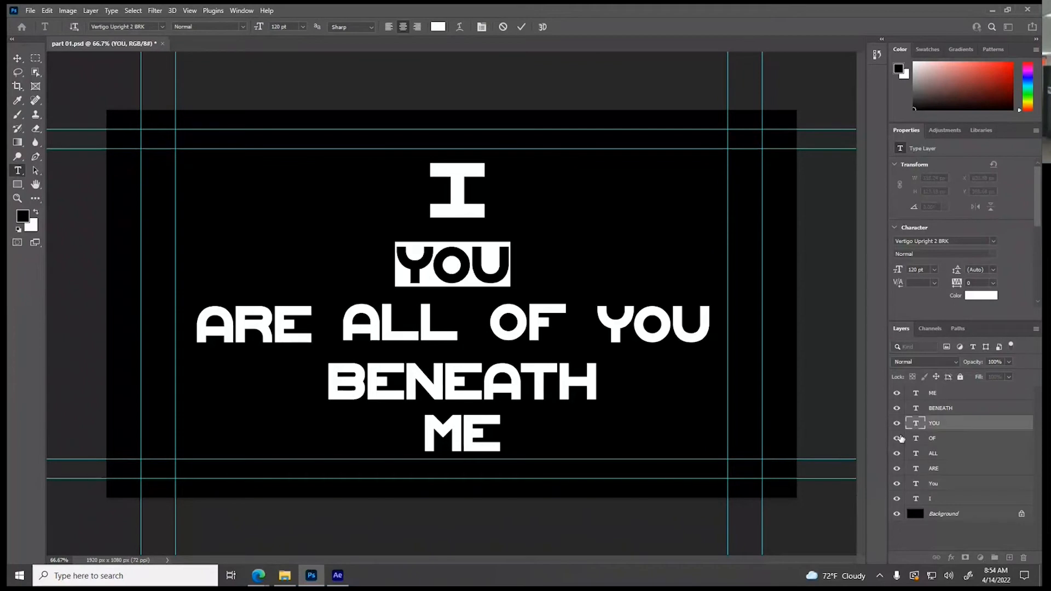
text(AM)
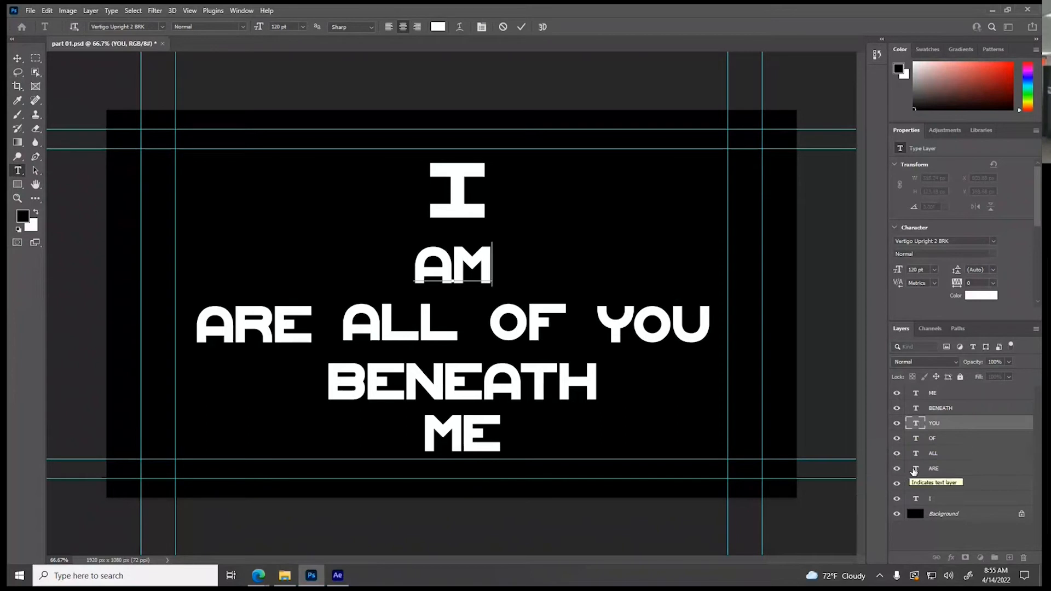
double_click(912, 469)
text(A)
key(ctrl+Return)
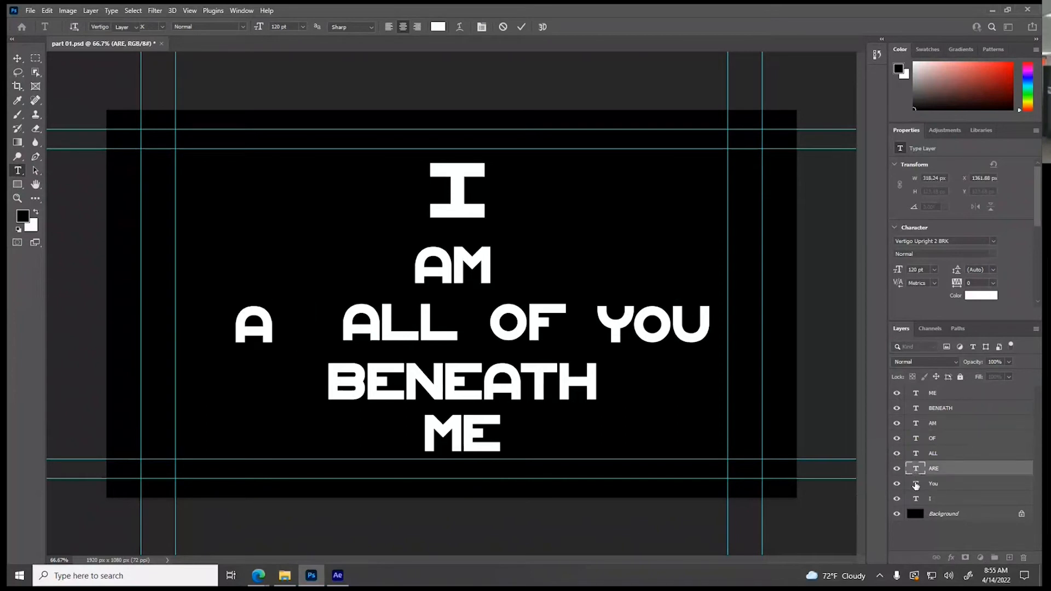
Replace the ALL text on the third line with GOD
click(916, 485)
double_click(915, 440)
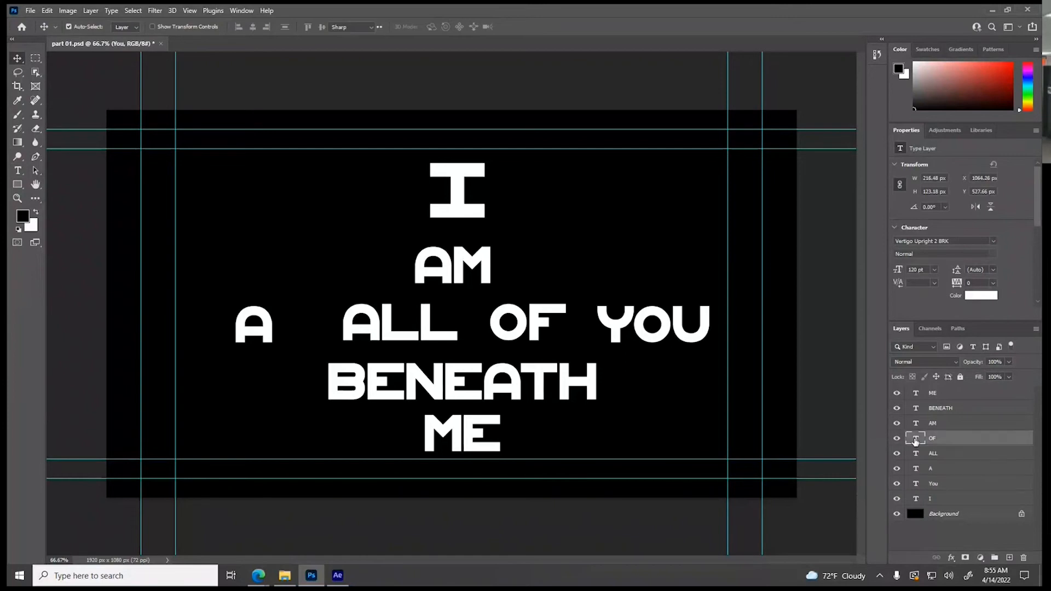
double_click(915, 454)
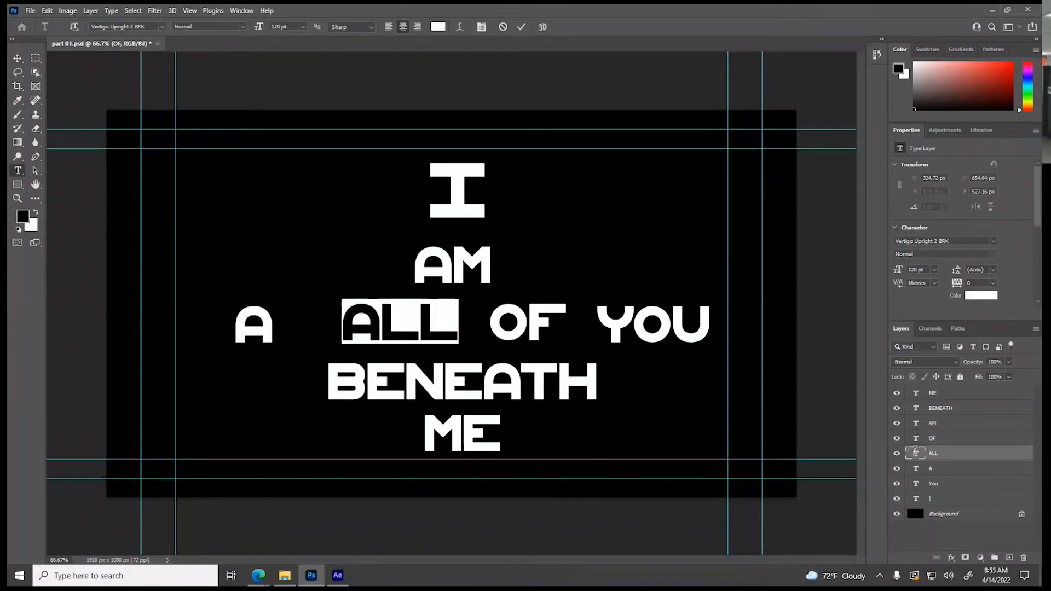
text(GOD)
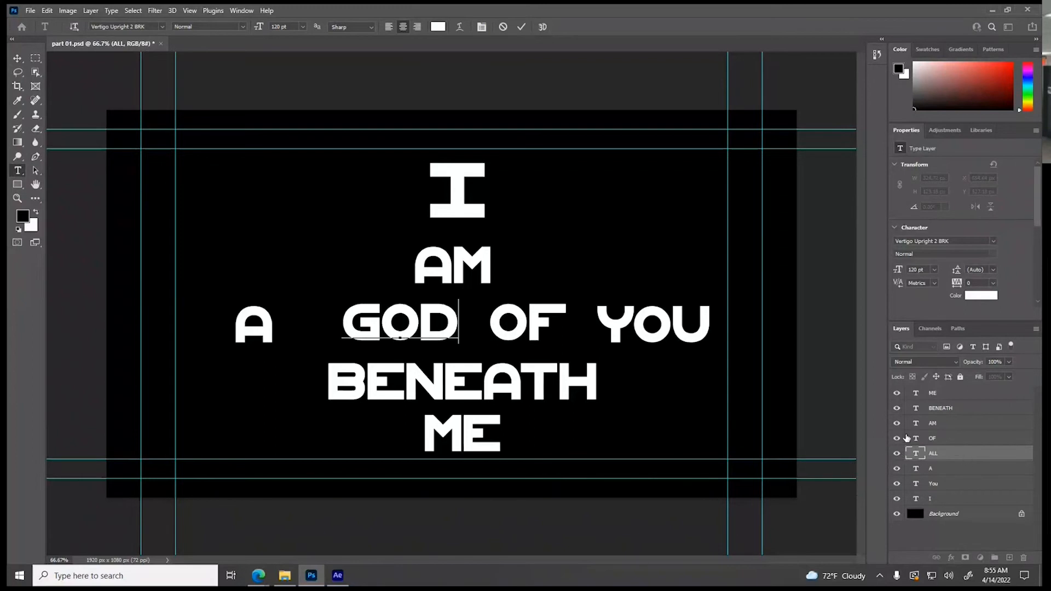
Replace the OF text with YOU and the YOU text at the end of the third line with DULL
double_click(915, 439)
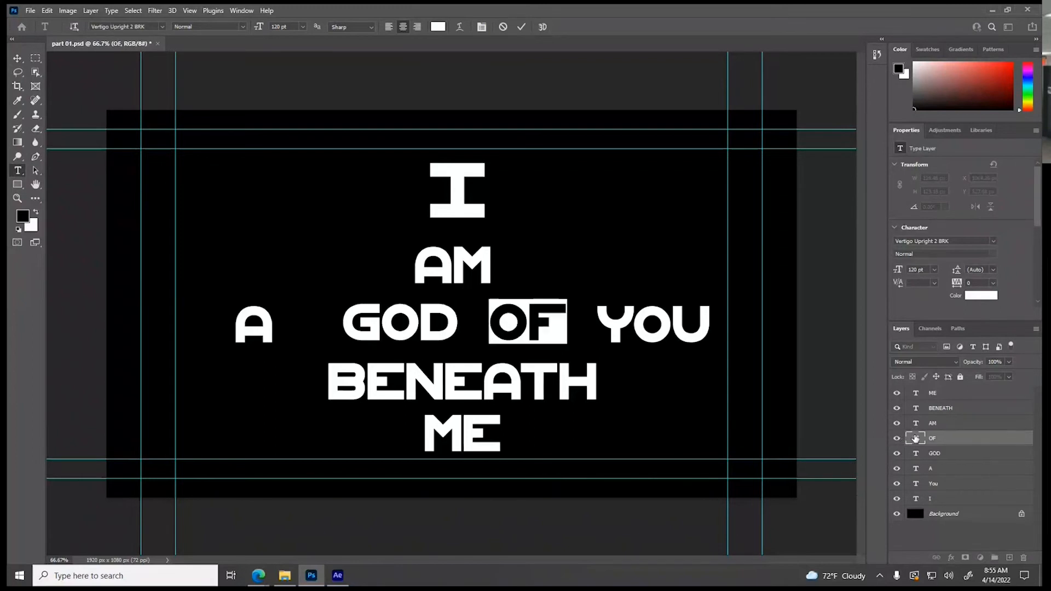
text(YOU)
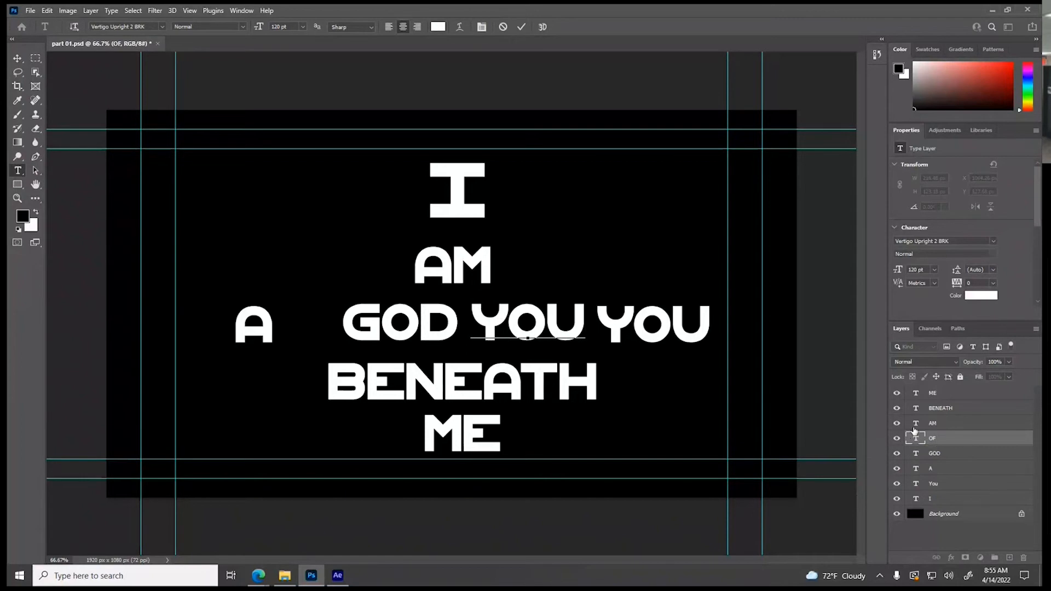
double_click(914, 482)
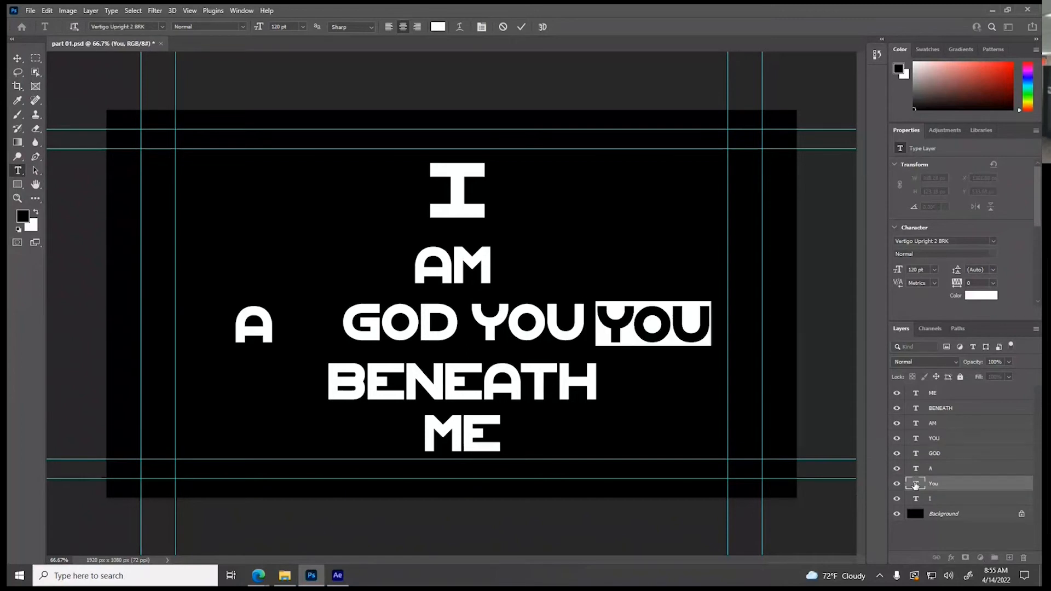
text(DULL)
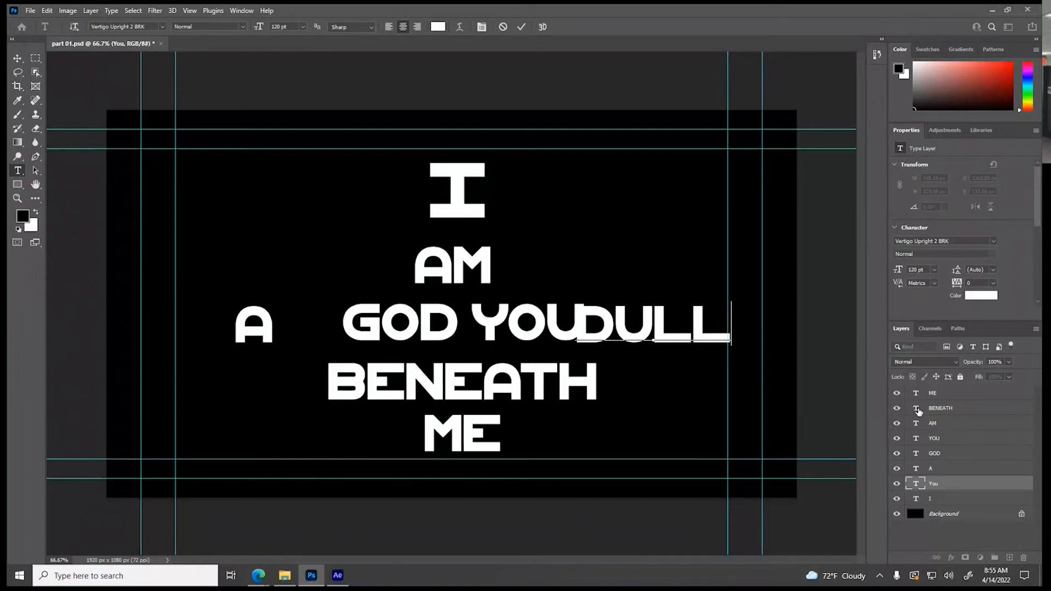
Replace the BENEATH text with CREATURE and delete the ME text layer
double_click(916, 408)
text(CREAT)
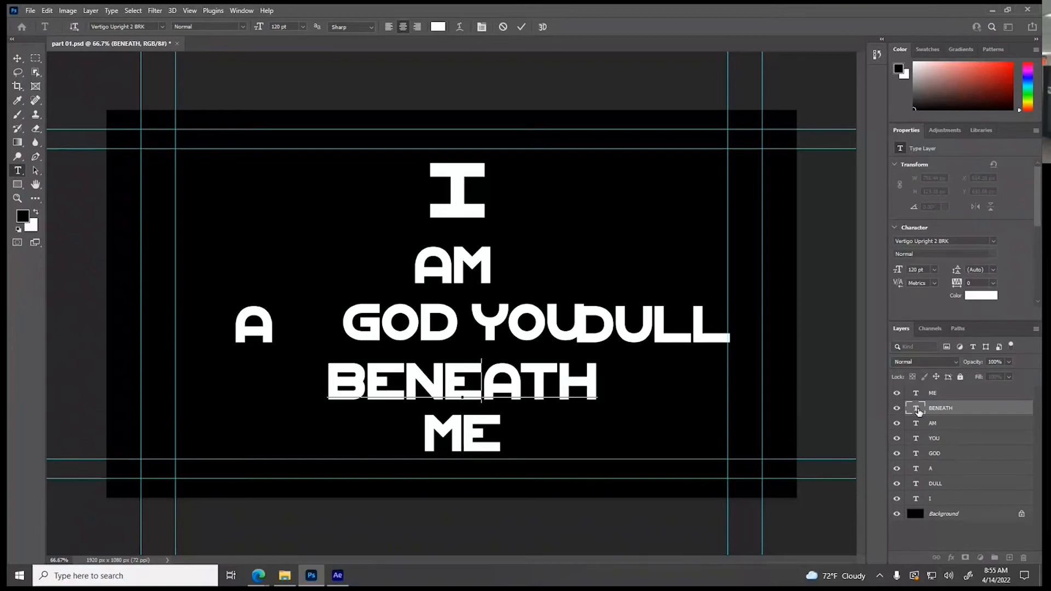
text(URE)
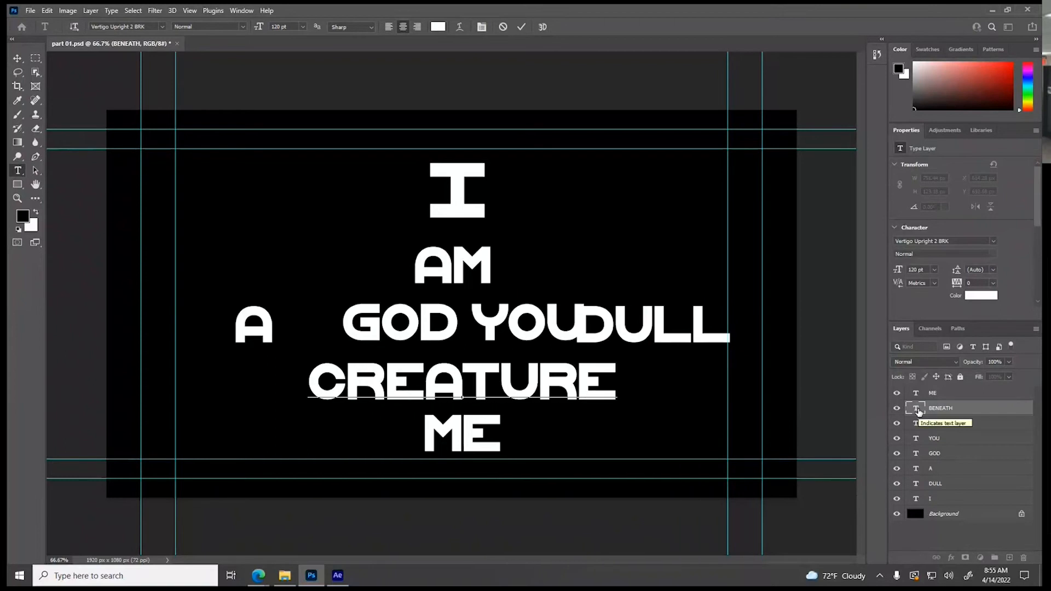
click(18, 58)
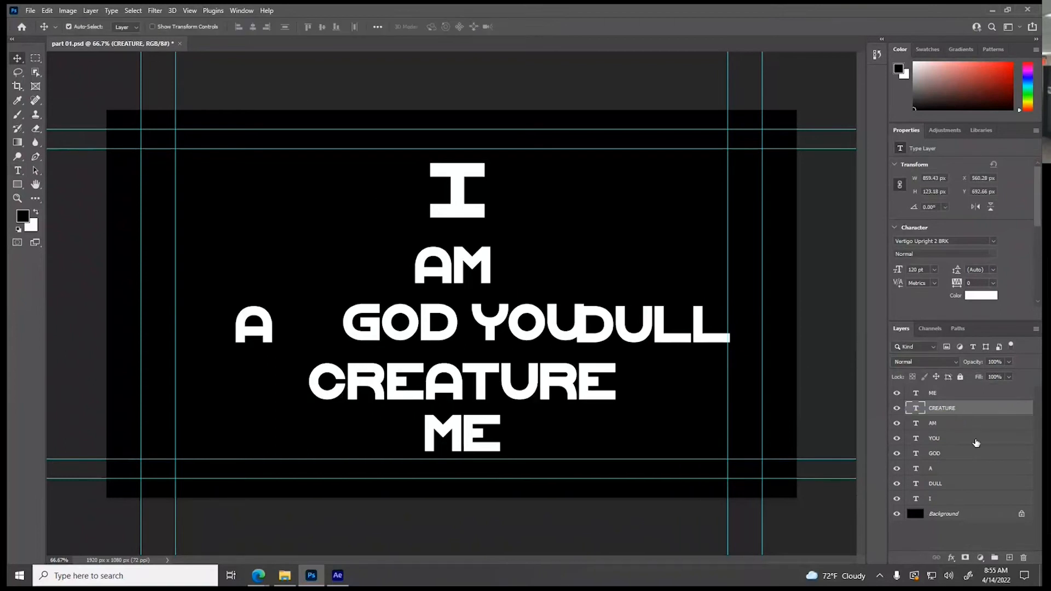
click(955, 394)
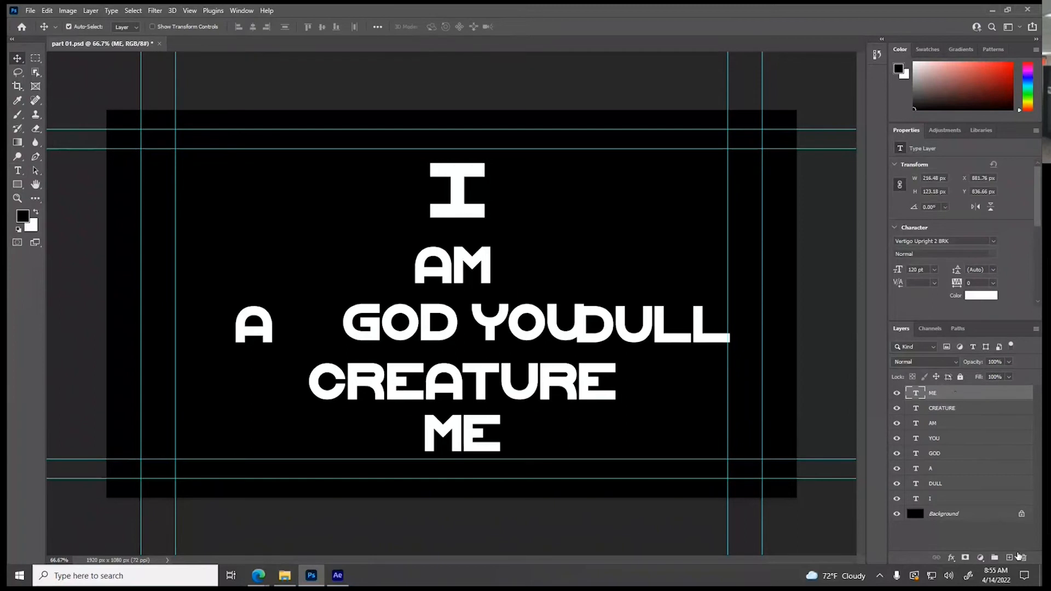
click(1024, 557)
Stack the words I, AM, A and GOD in a column along the canvas's left inner margin guide, starting at the upper guide
click(474, 217)
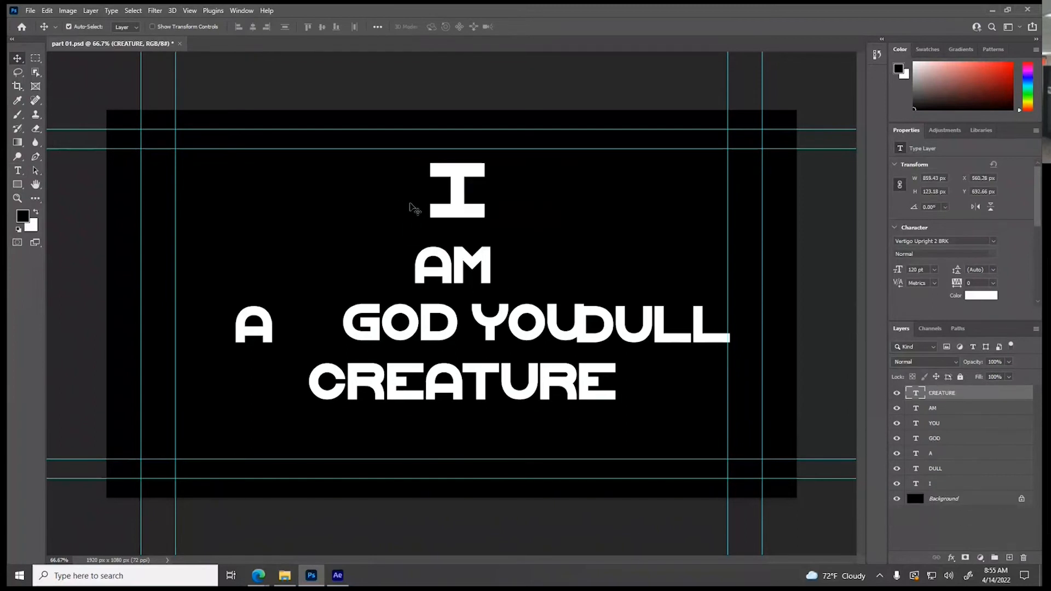
drag(453, 213, 204, 205)
drag(457, 279, 220, 254)
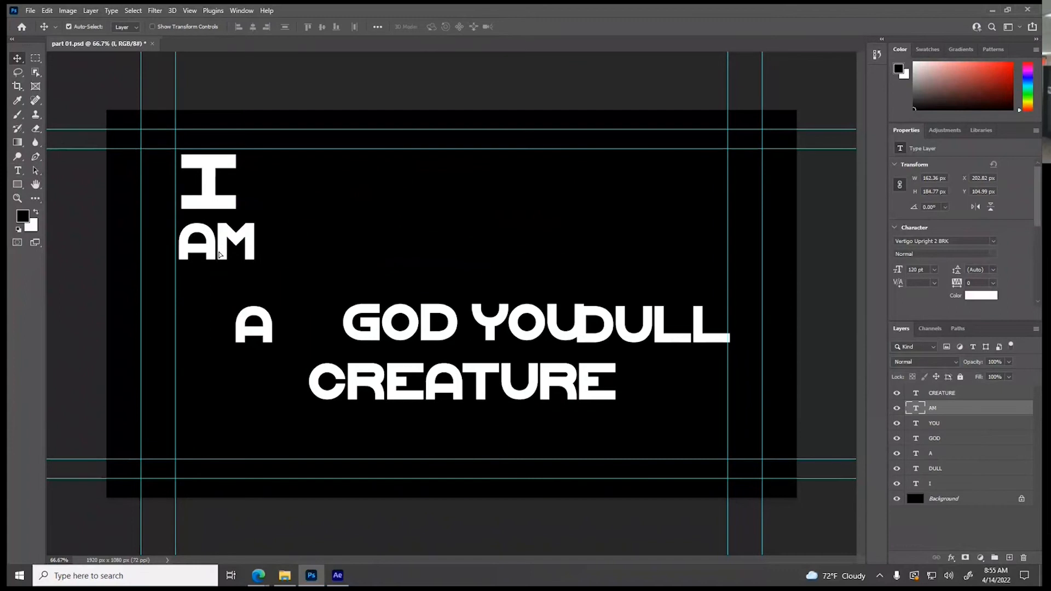
drag(227, 211, 235, 211)
drag(233, 249, 230, 249)
drag(238, 317, 202, 287)
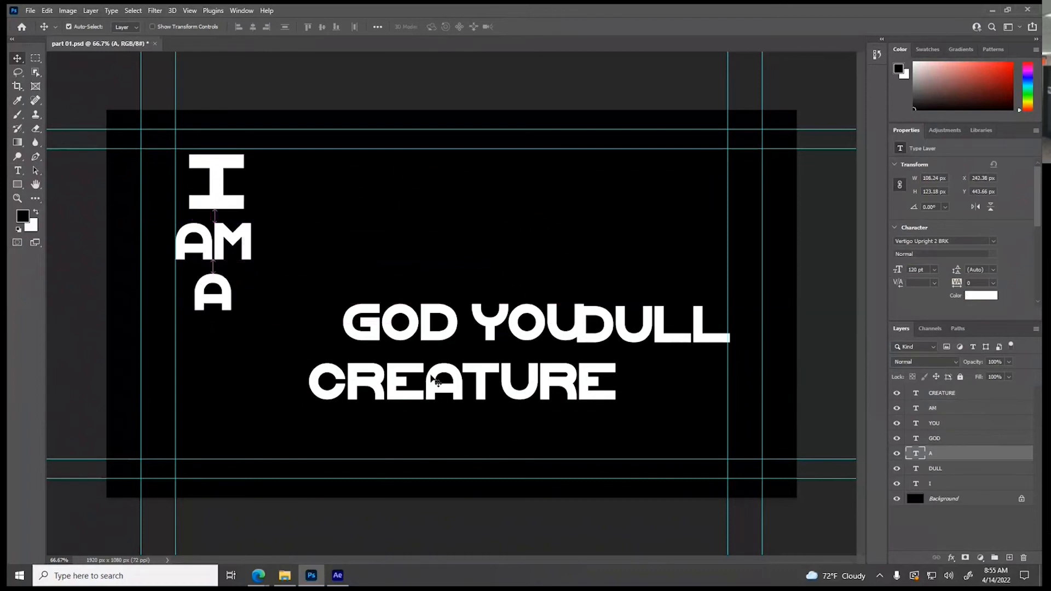
drag(401, 330, 236, 364)
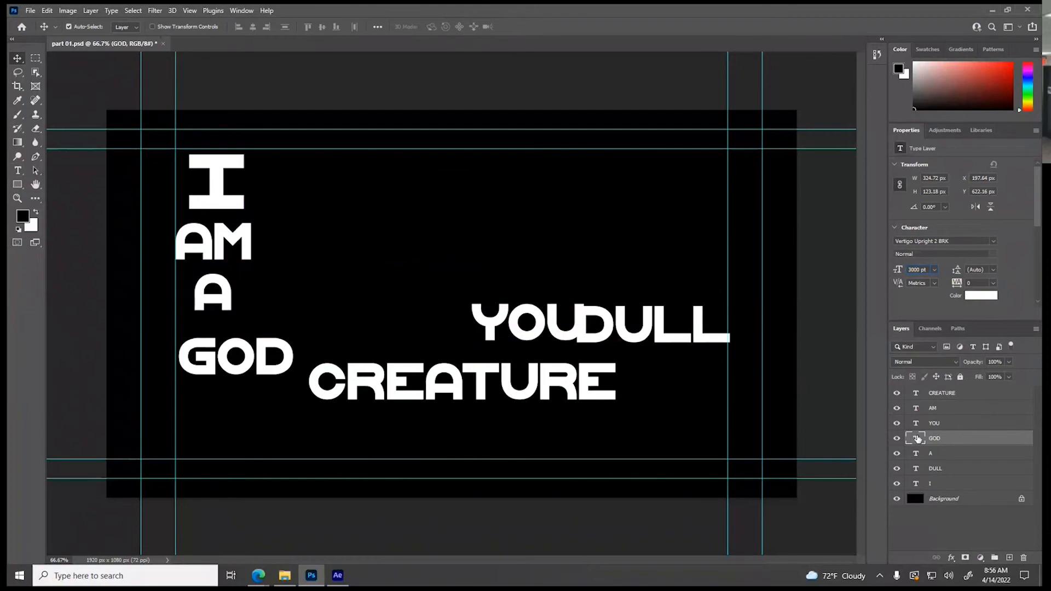
Set the GOD text's font size to 300 pt
key(Return)
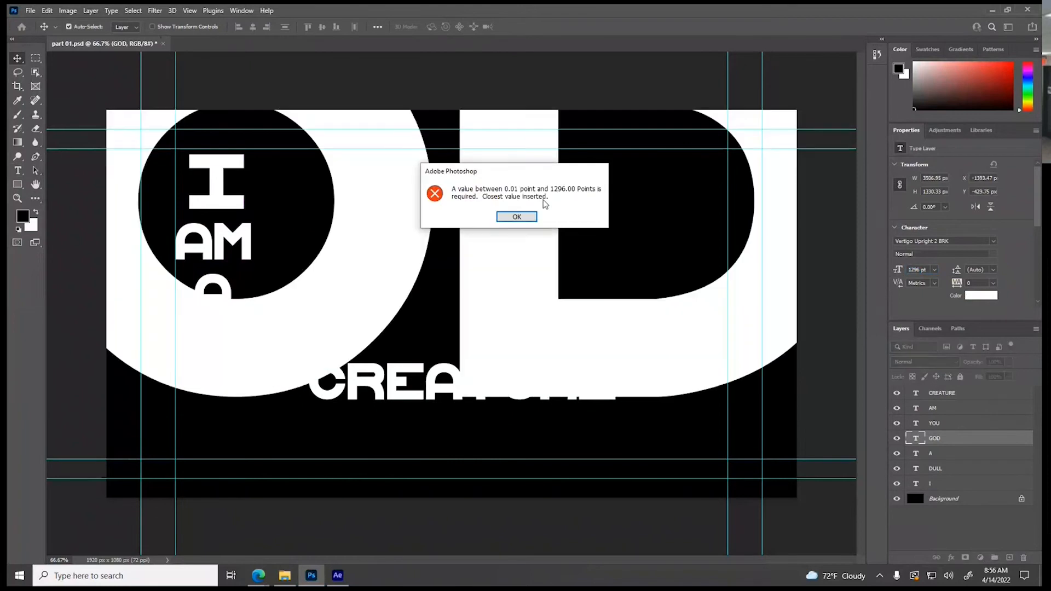
click(524, 217)
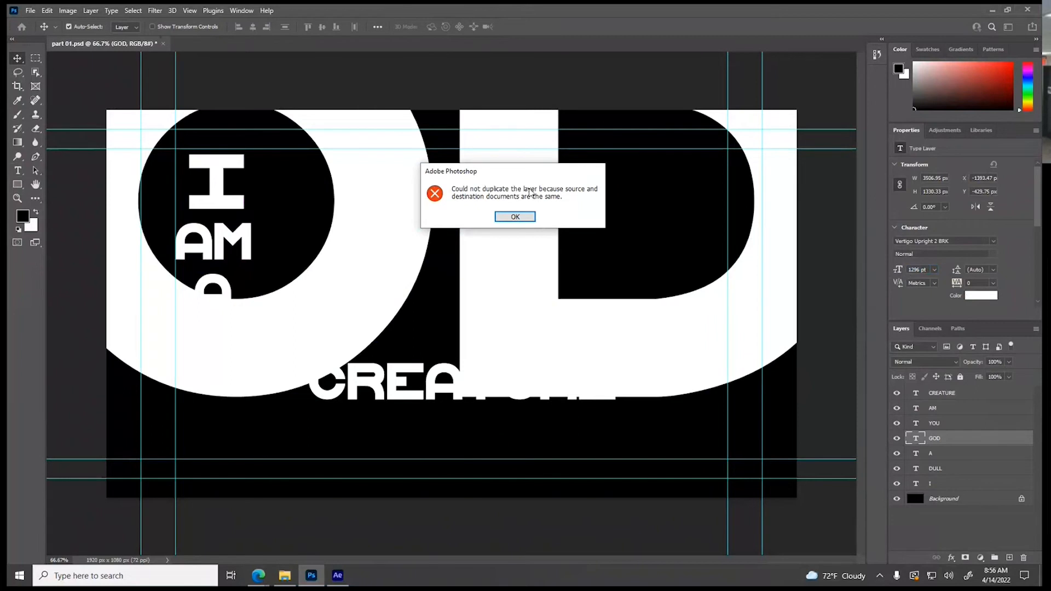
click(519, 217)
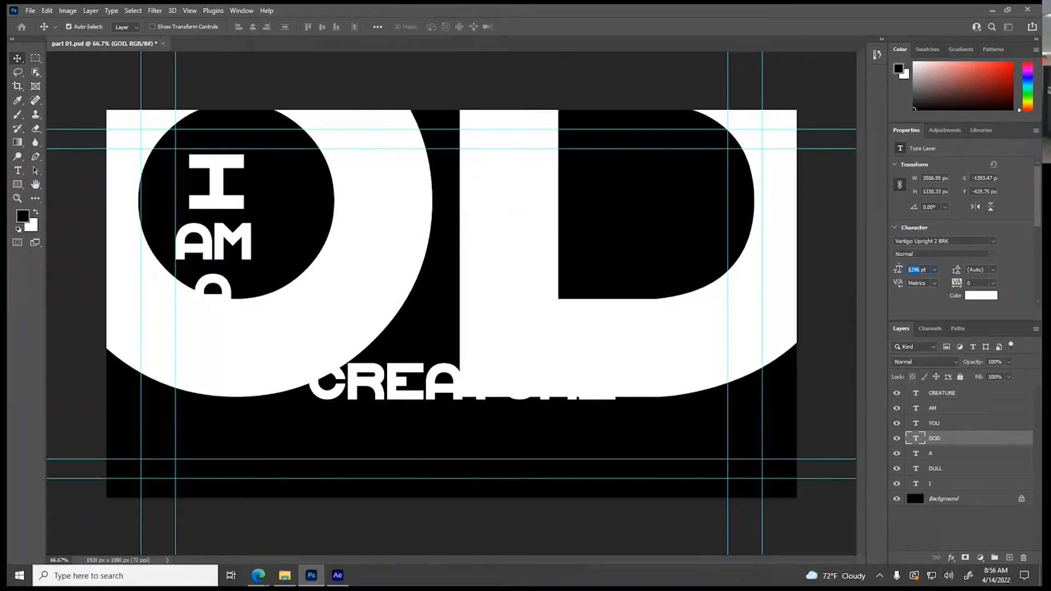
key(Return)
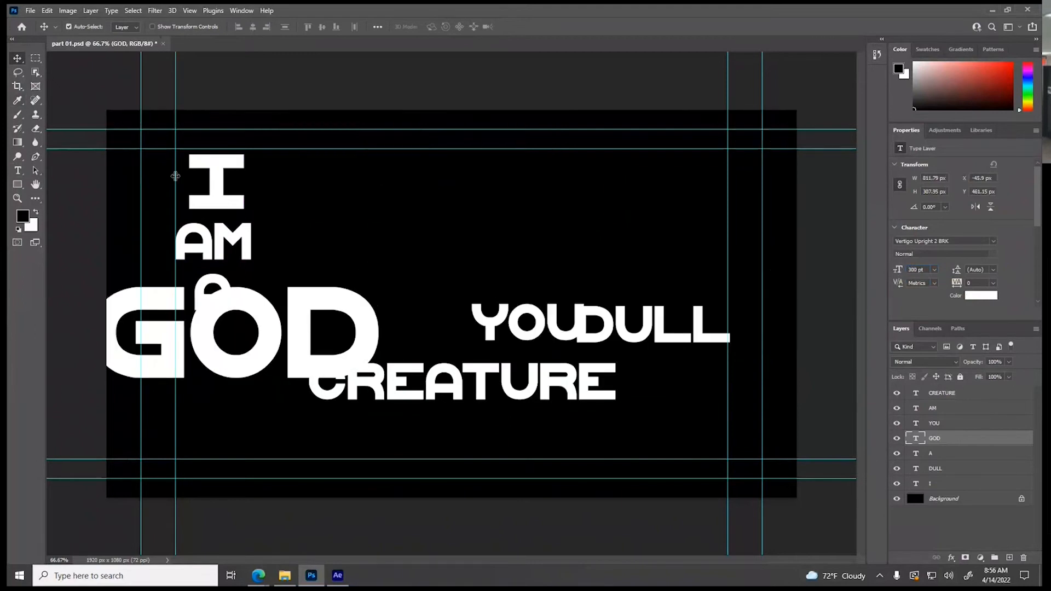
Move GOD beside the I AM A column and scale it up to about 152%, just below the inner upper guide
drag(252, 318, 430, 183)
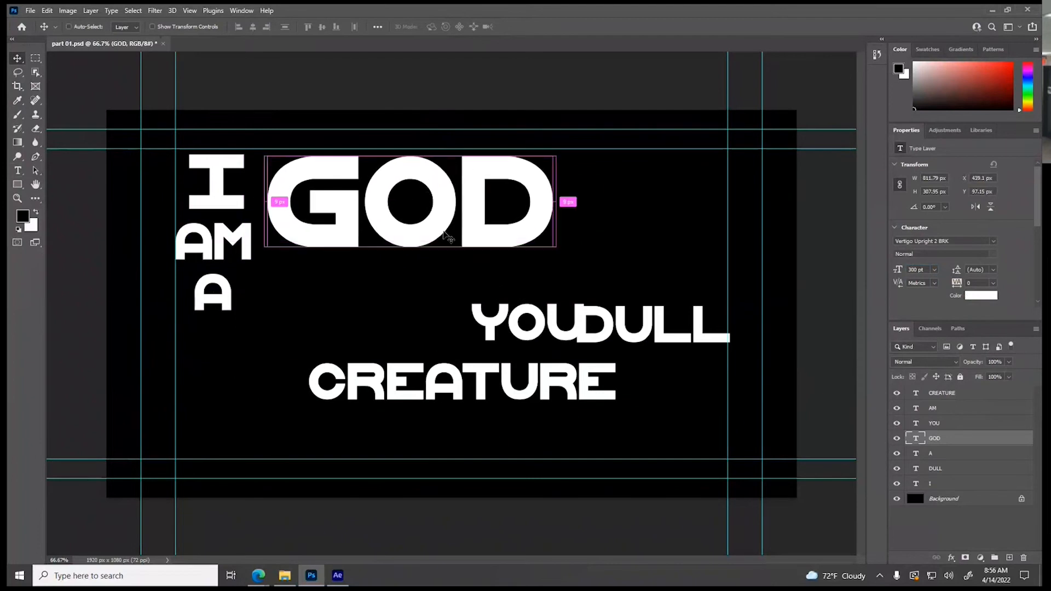
key(ctrl+t)
drag(556, 254, 707, 313)
drag(646, 286, 647, 295)
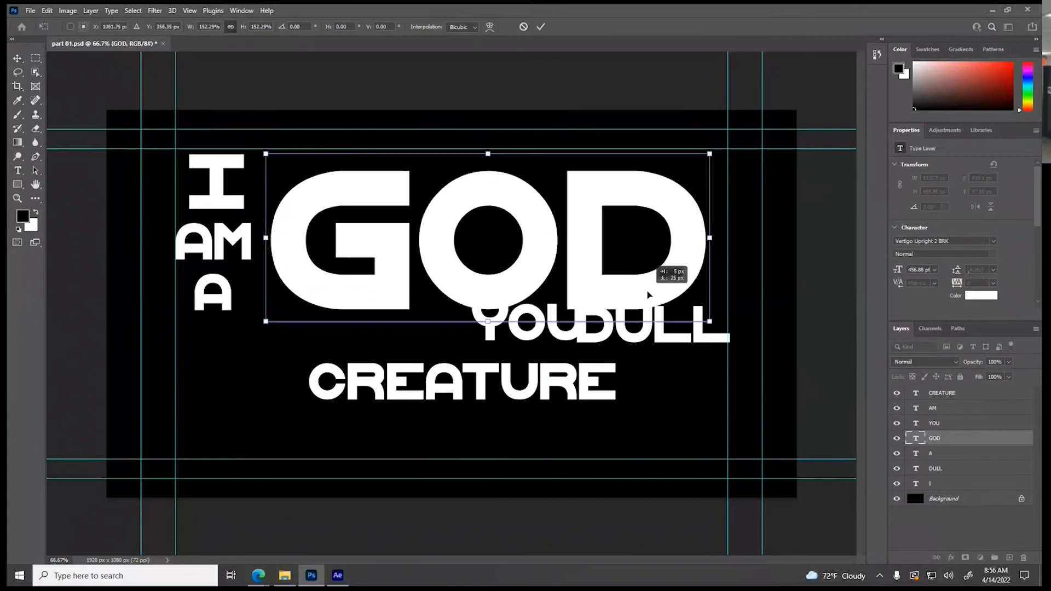
key(Return)
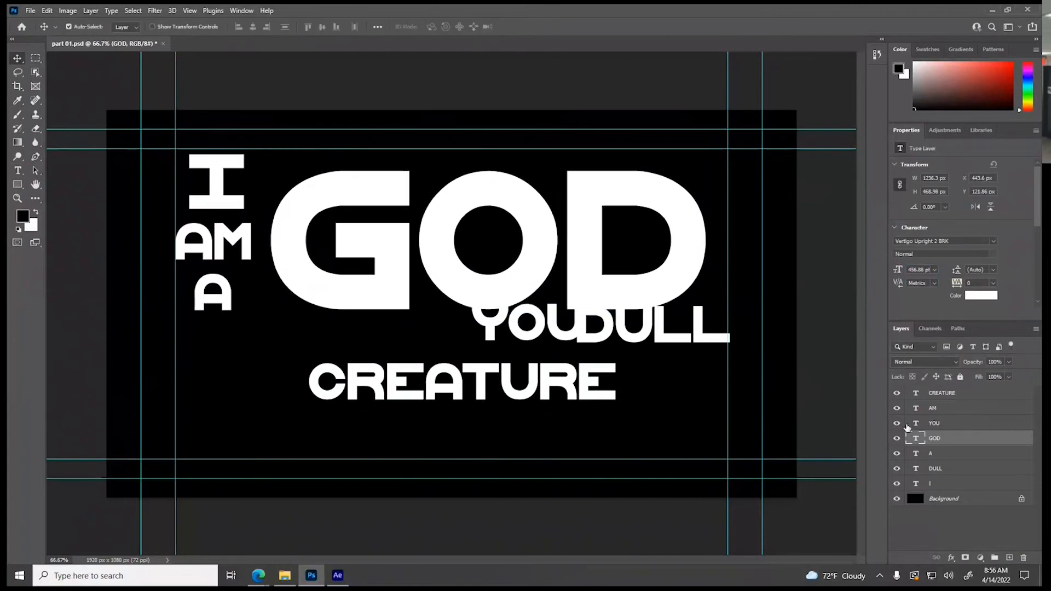
Arrange YOU and DULL side by side beneath GOD, with CREATURE on the line below them near the lower inner guide
click(916, 424)
drag(535, 341, 232, 442)
drag(605, 342, 360, 443)
drag(403, 405, 512, 438)
drag(364, 430, 301, 431)
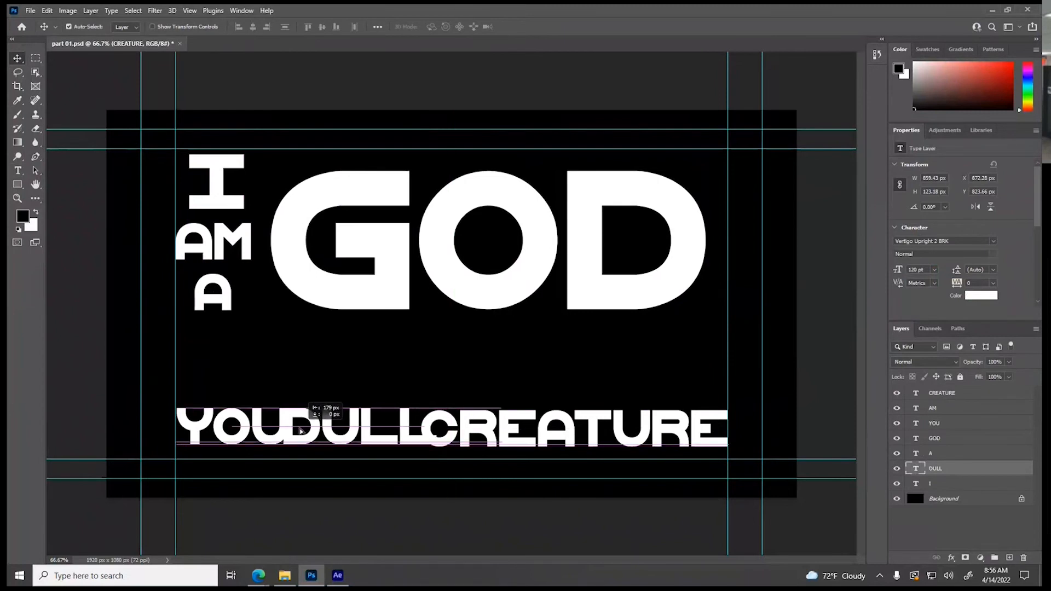
drag(301, 431, 465, 381)
drag(257, 426, 396, 377)
drag(486, 432, 362, 433)
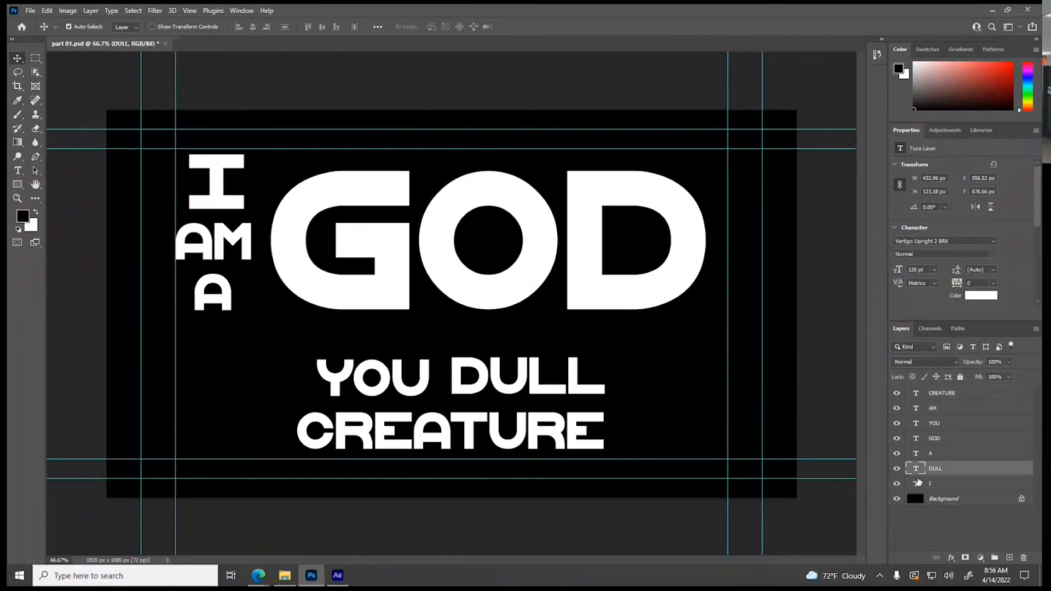
Set the I text's font size to 120 pt and nudge it to center above AM
click(917, 483)
double_click(917, 483)
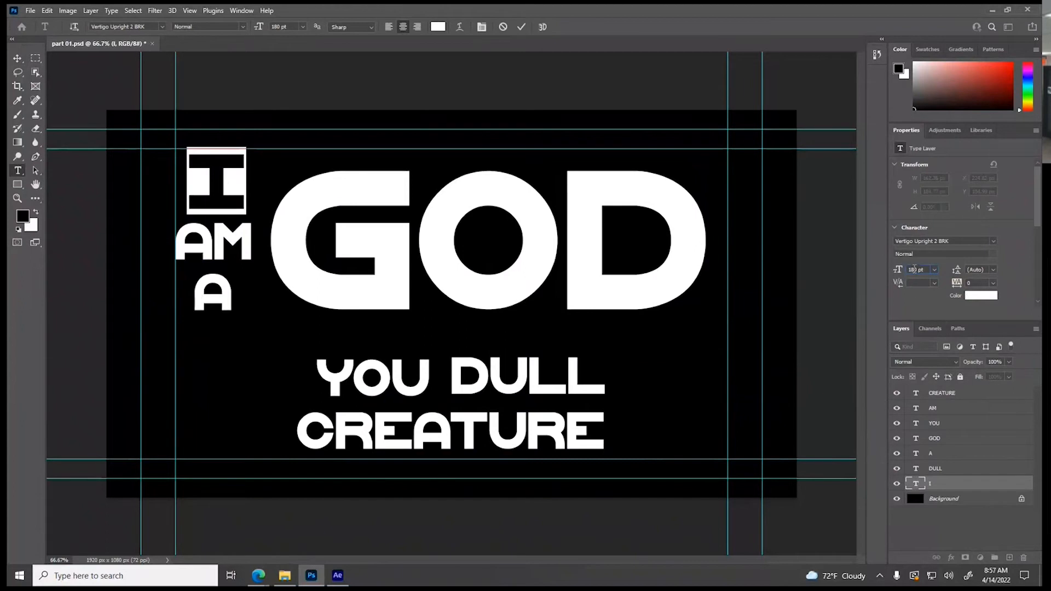
key(Return)
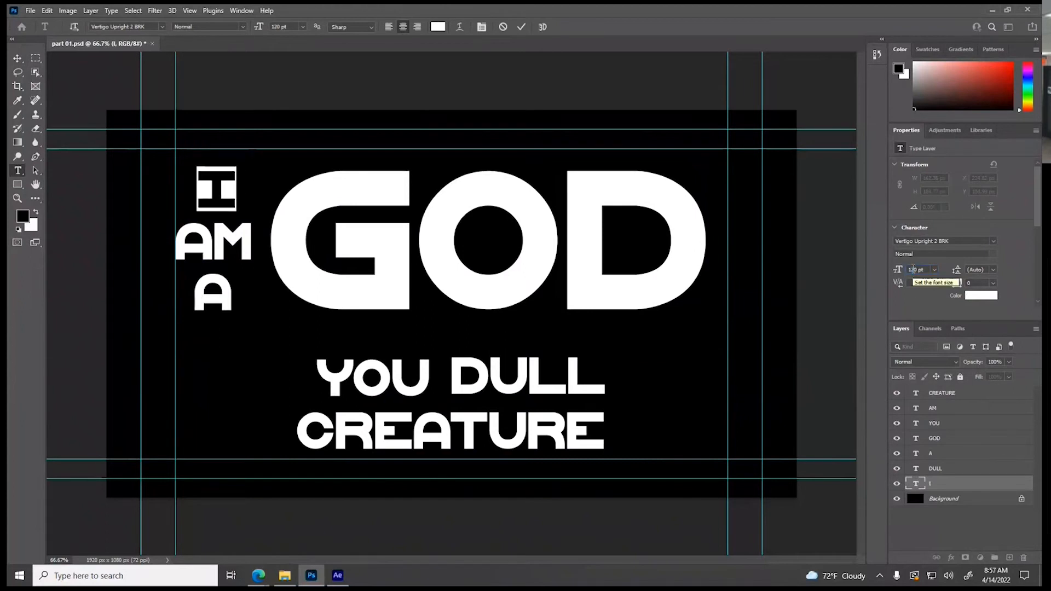
click(18, 59)
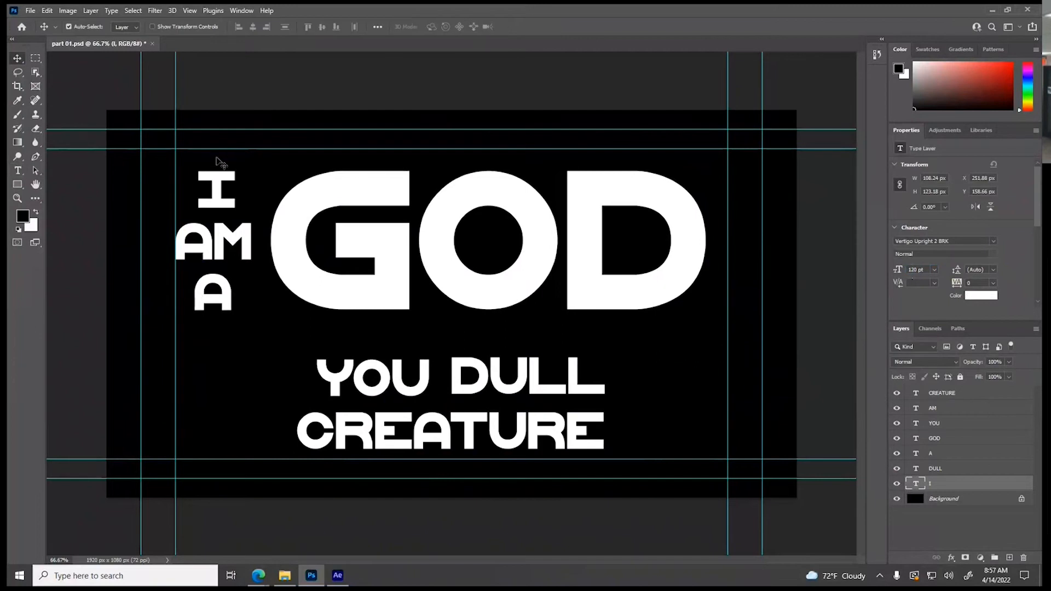
drag(213, 194, 211, 195)
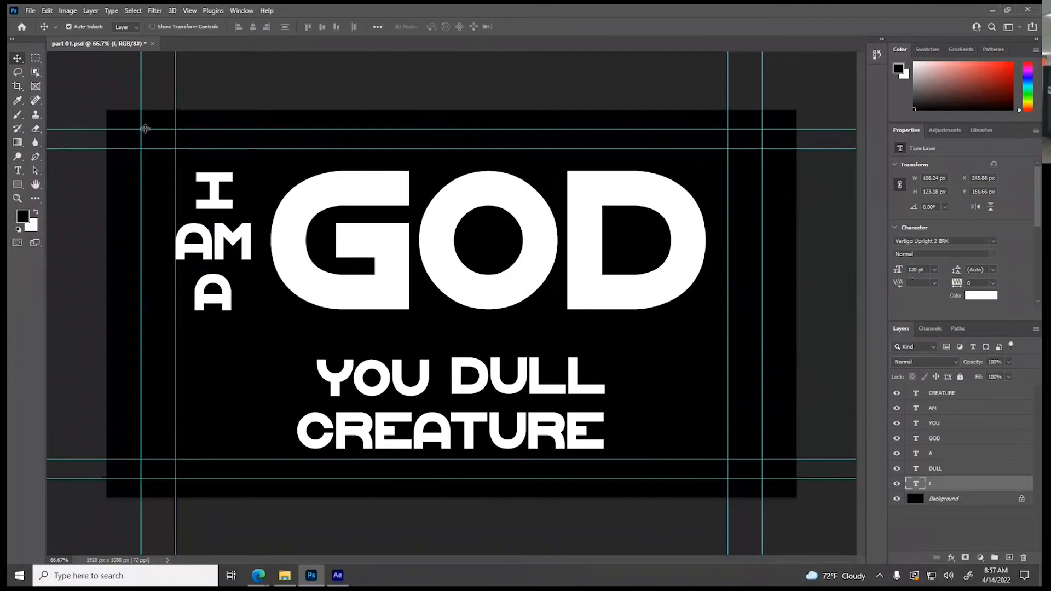
click(103, 94)
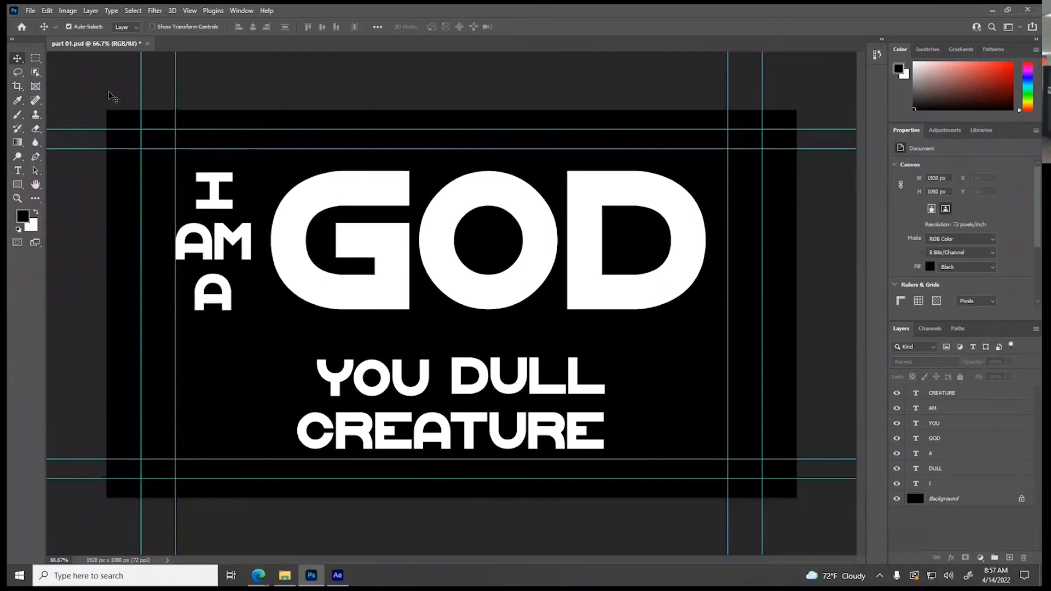
Save the layout as a new Photoshop file named part 02 in PSDs for Comps, with Maximize Compatibility on
click(30, 12)
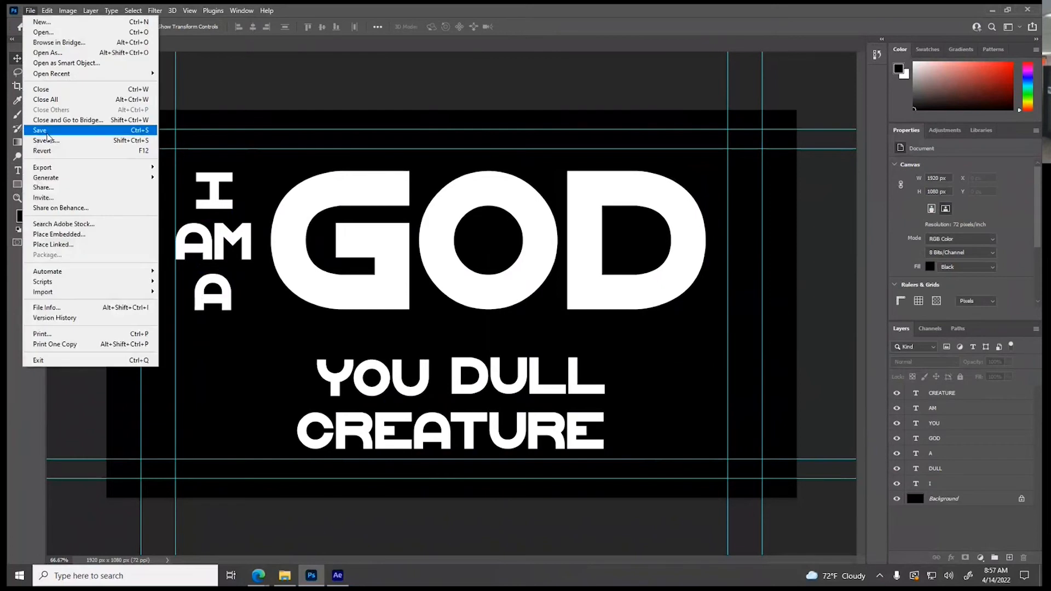
click(46, 141)
click(111, 239)
key(BackSpace)
text(2)
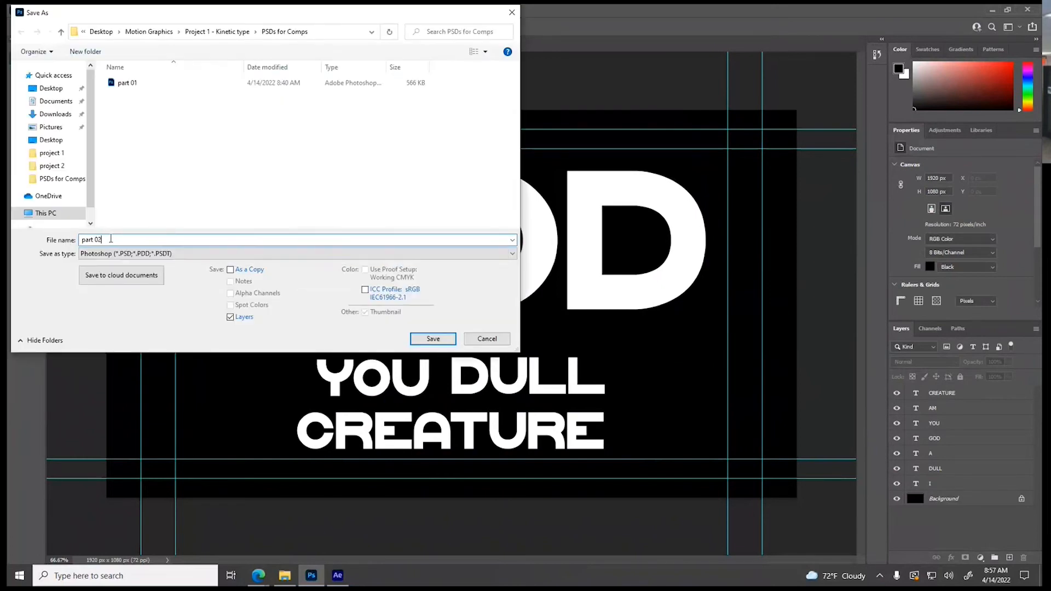
click(425, 339)
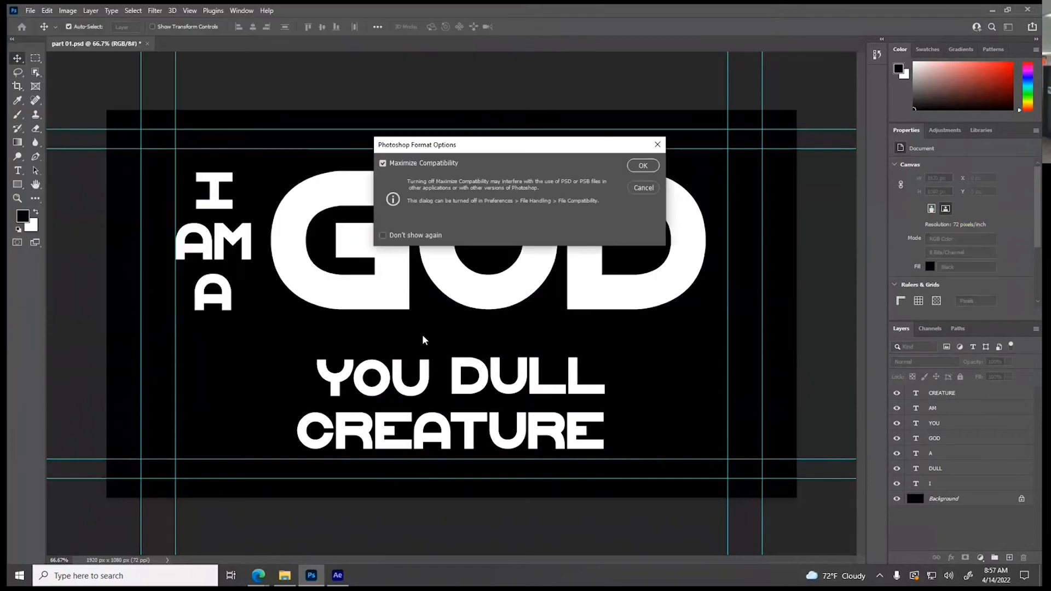
click(643, 165)
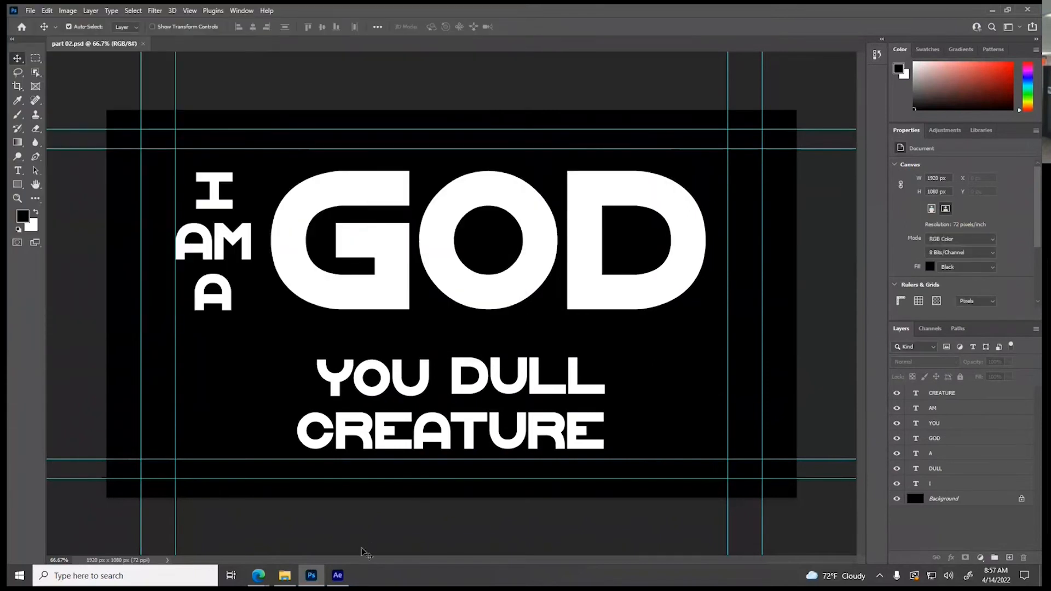
Switch to After Effects, import part 02 as Composition - Retain Layer Sizes with editable layer styles, and open the resulting composition
click(338, 575)
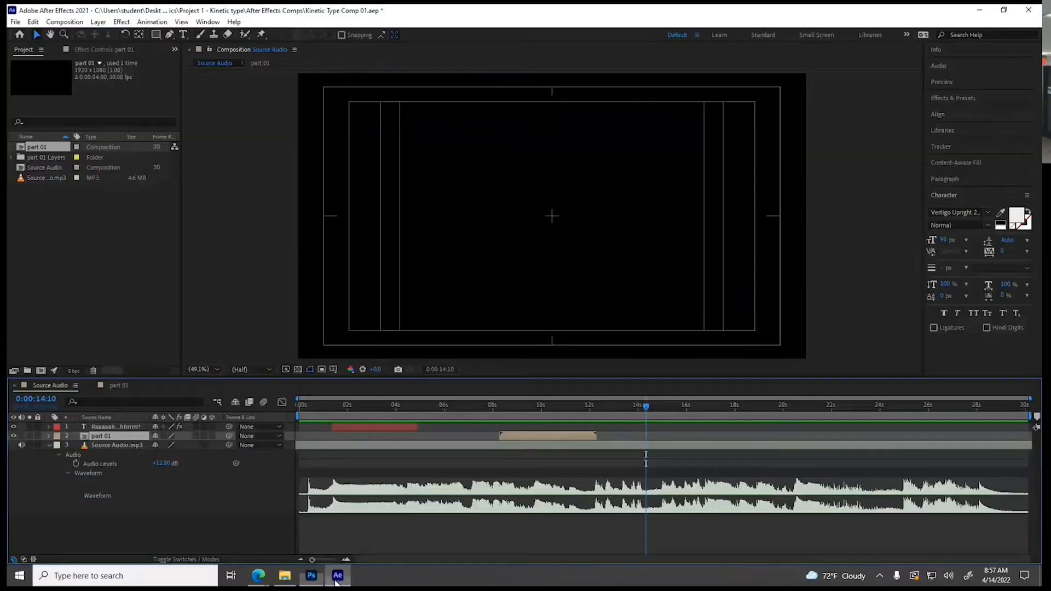
right_click(31, 231)
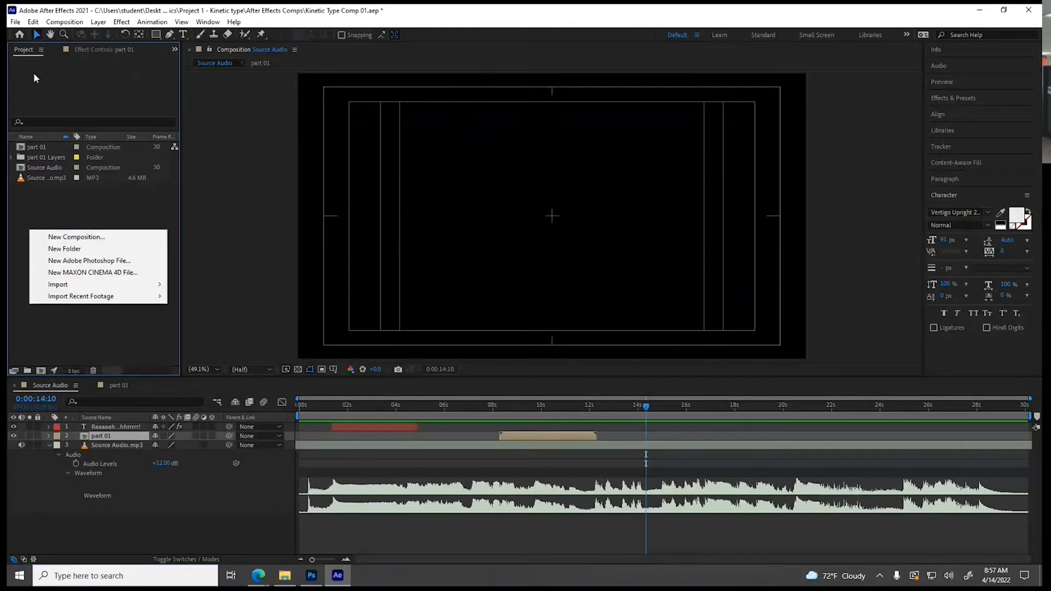
mouse_move(97, 285)
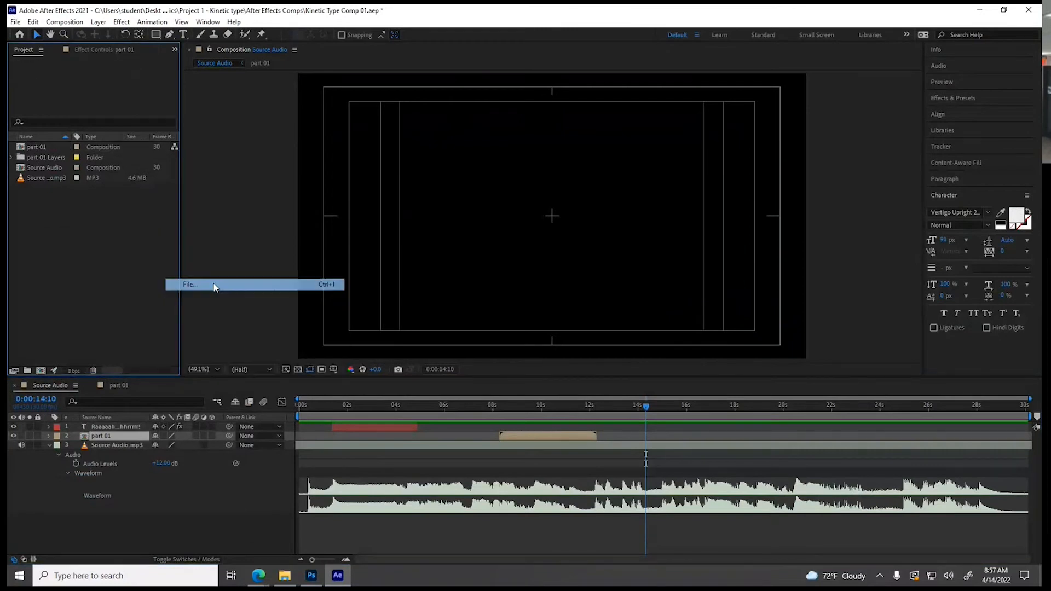
click(213, 287)
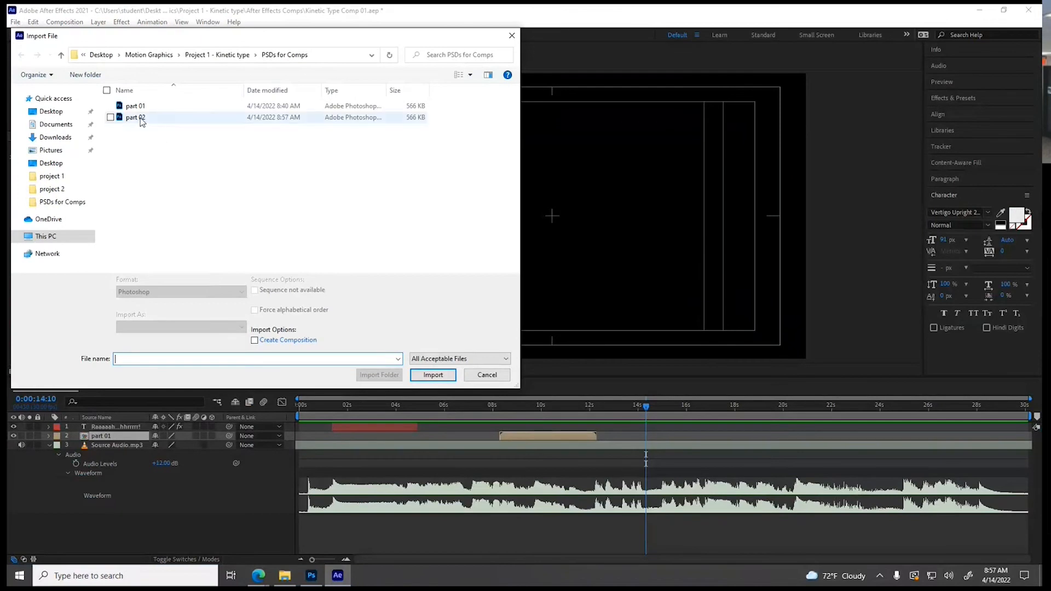
click(137, 118)
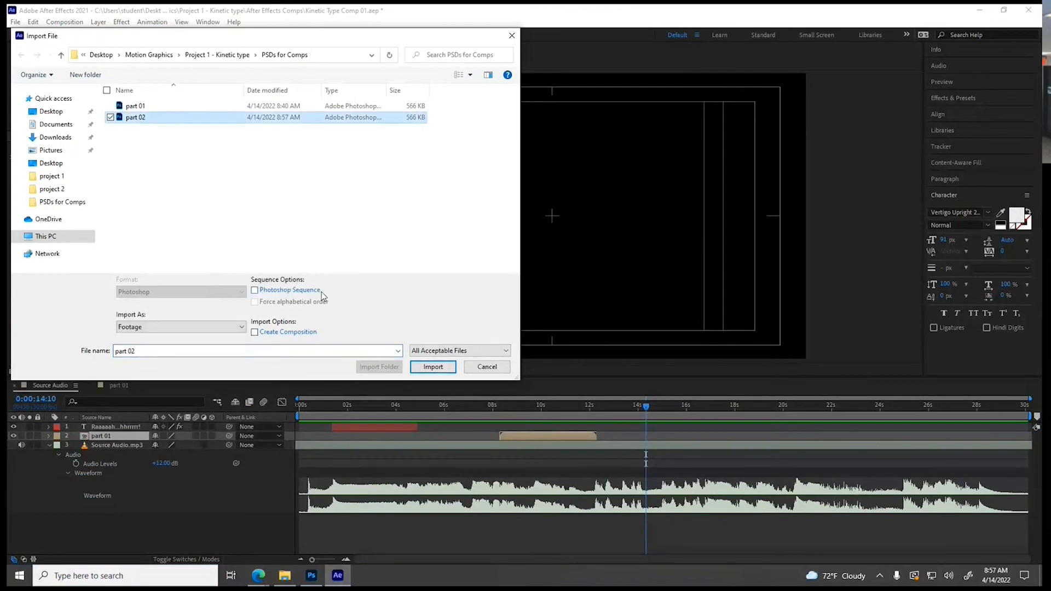
click(186, 328)
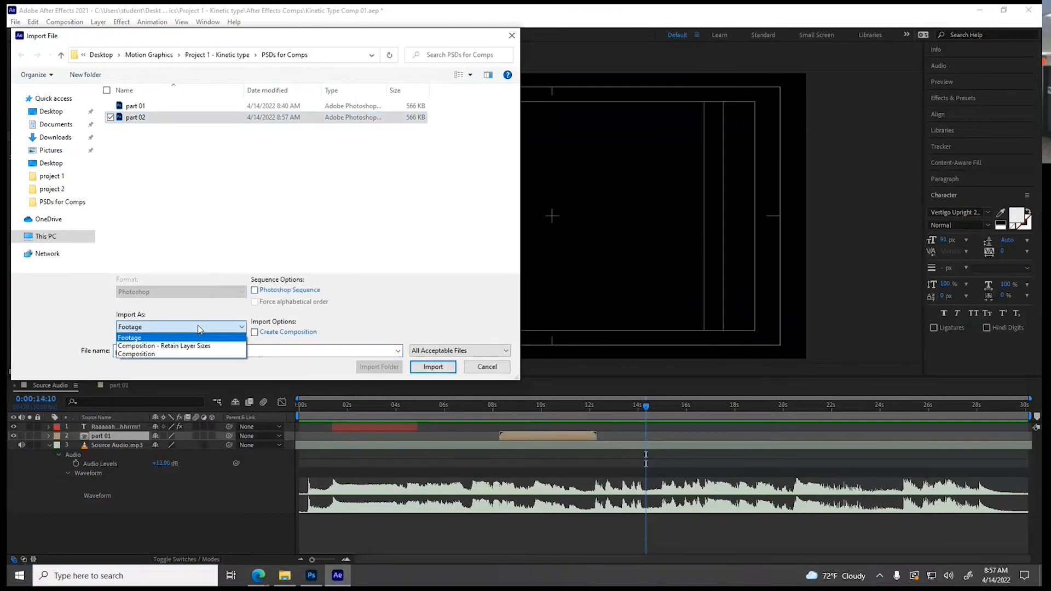
click(136, 346)
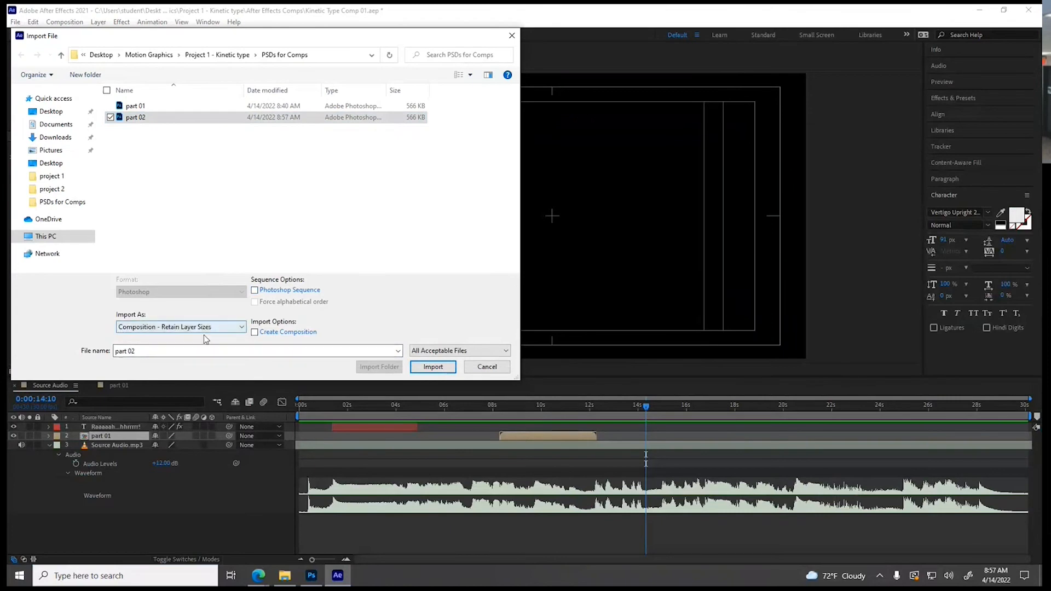
click(433, 367)
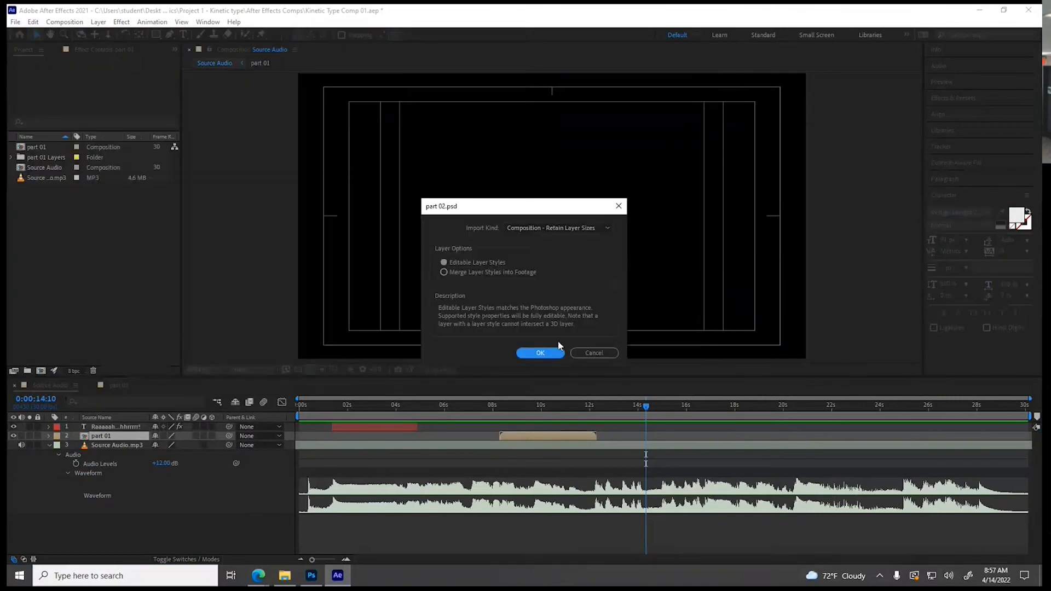
click(550, 352)
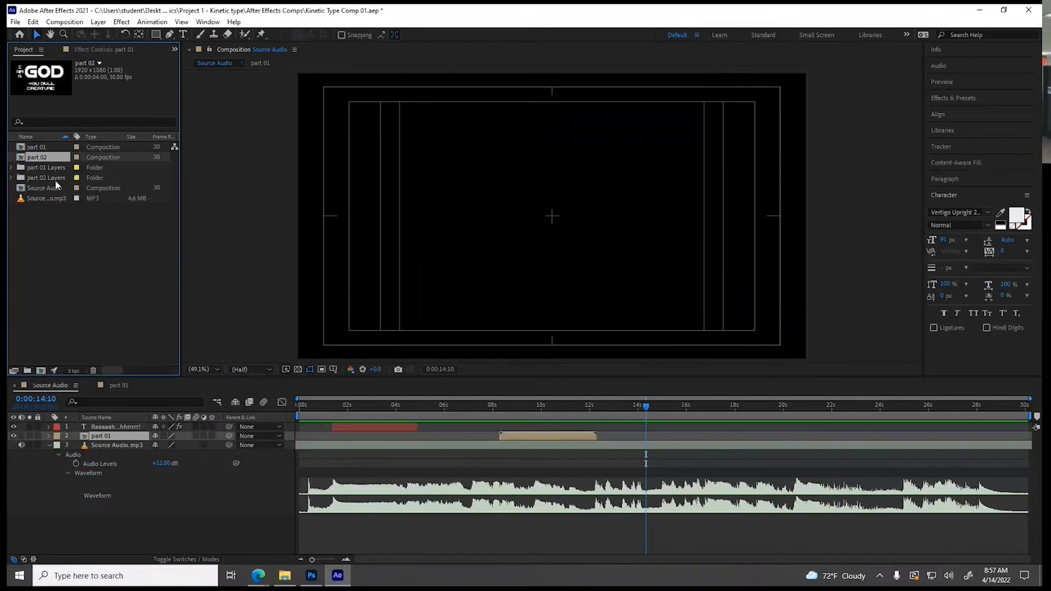
double_click(37, 157)
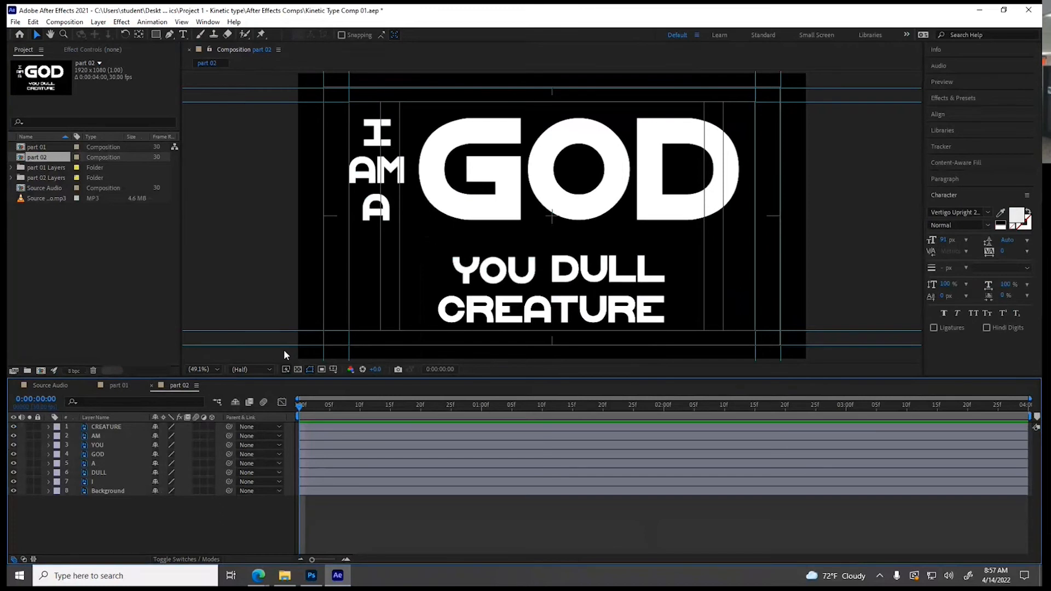
Play the Source Audio composition from about 0:00:12:02 to hear the phrase that follows part 01
click(92, 386)
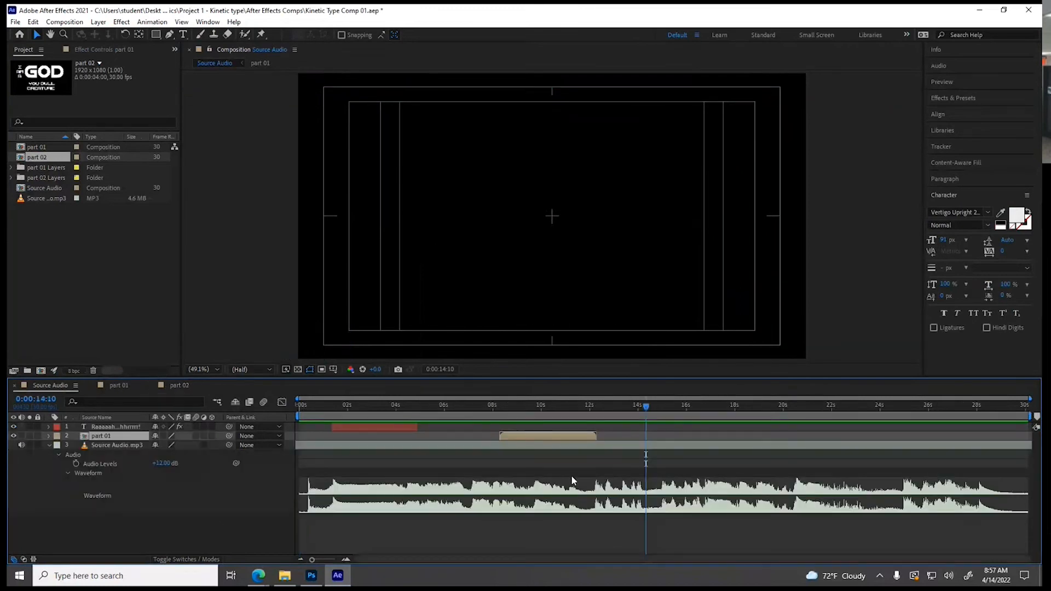
click(591, 406)
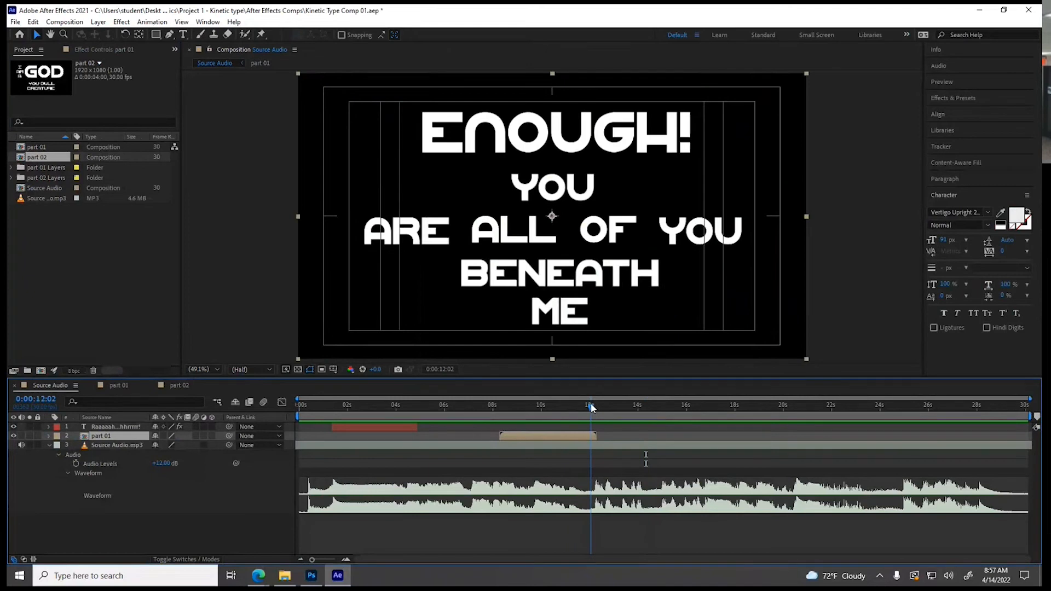
key(space)
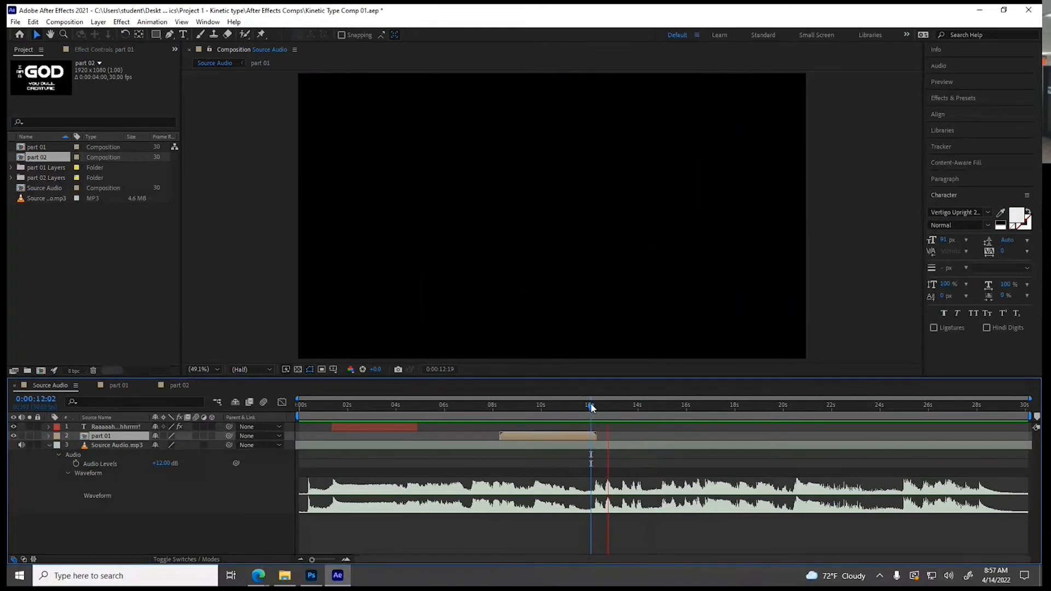
key(space)
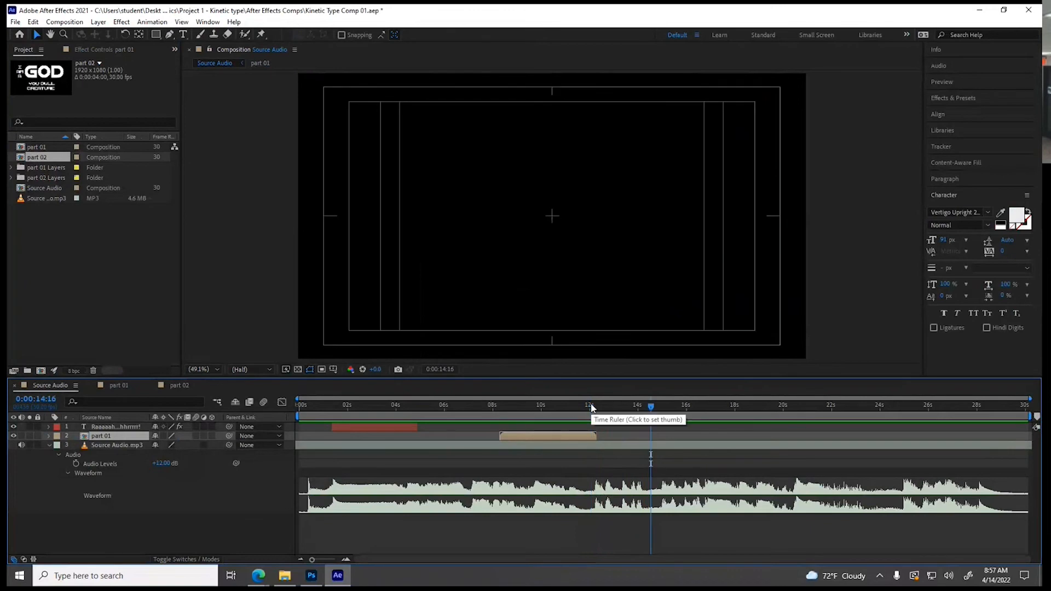
Copy the Source Audio.mp3 layer from the part 01 composition, paste it into part 02, and place it below the Background layer
click(620, 447)
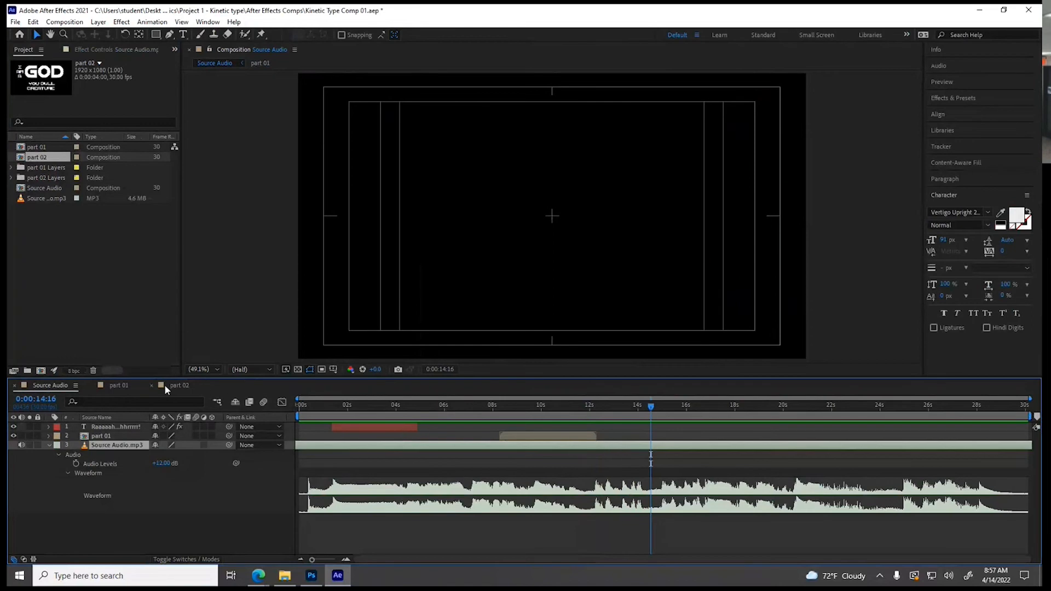
click(116, 385)
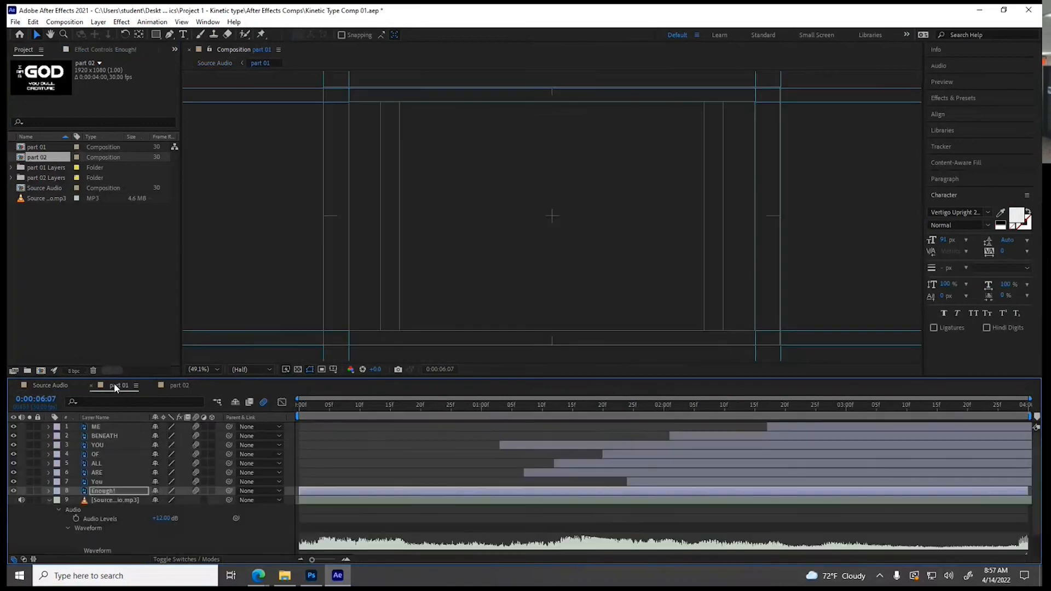
click(327, 500)
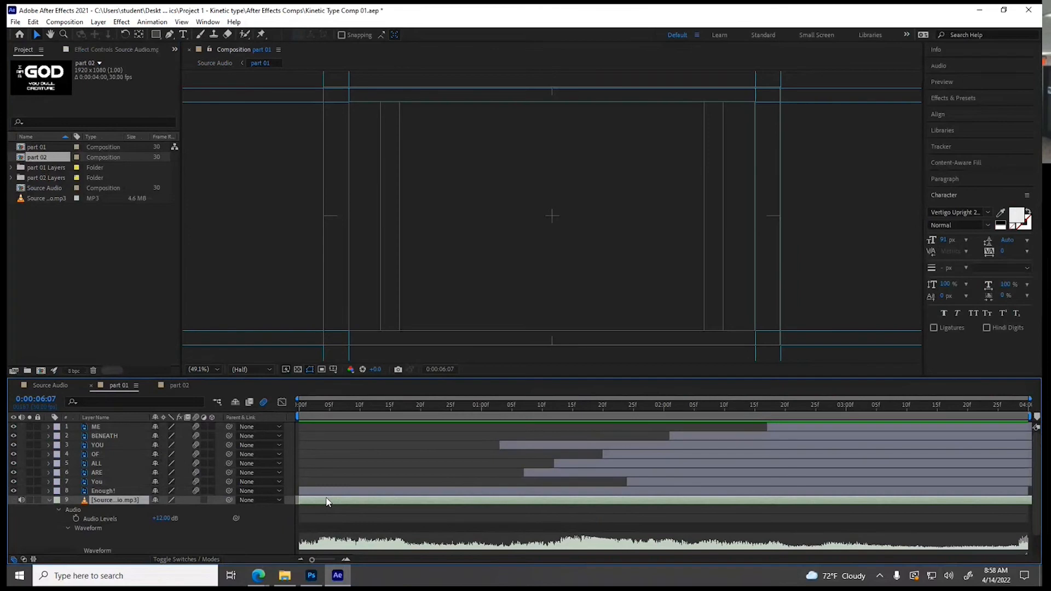
click(33, 22)
click(50, 86)
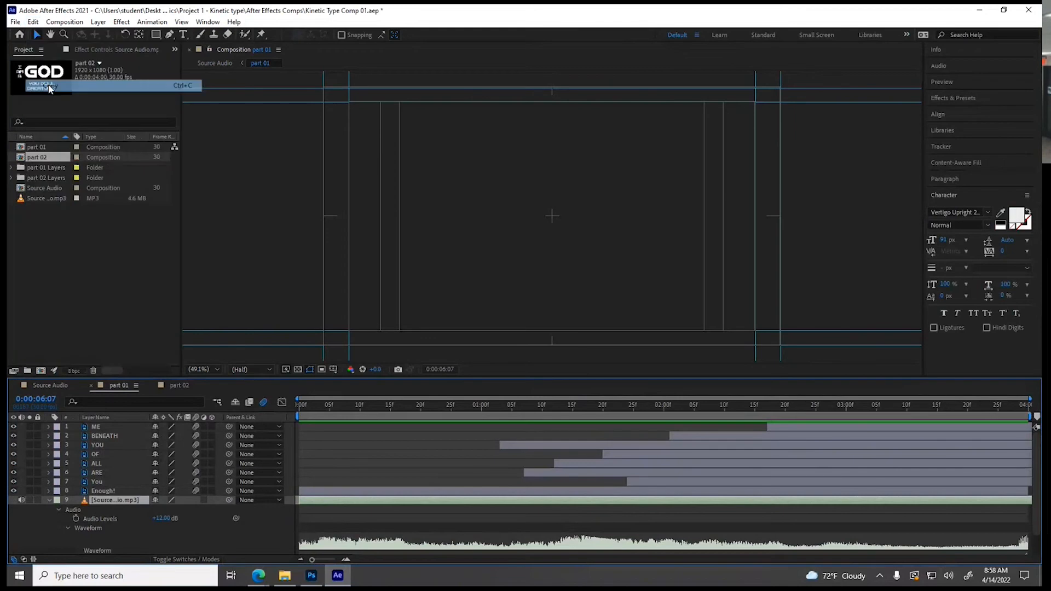
click(174, 386)
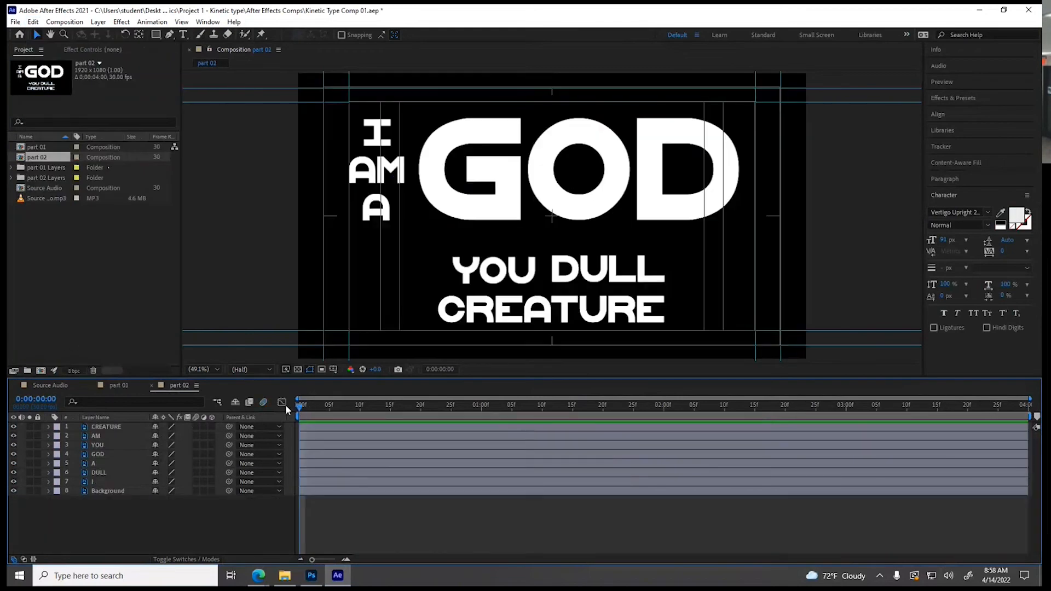
click(33, 22)
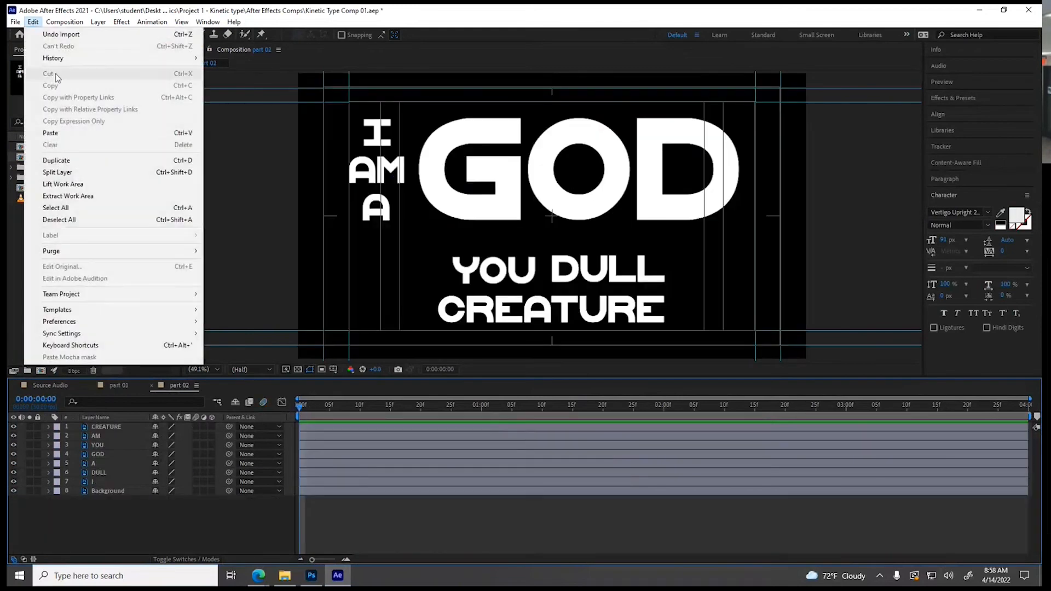
click(60, 138)
drag(102, 427, 91, 524)
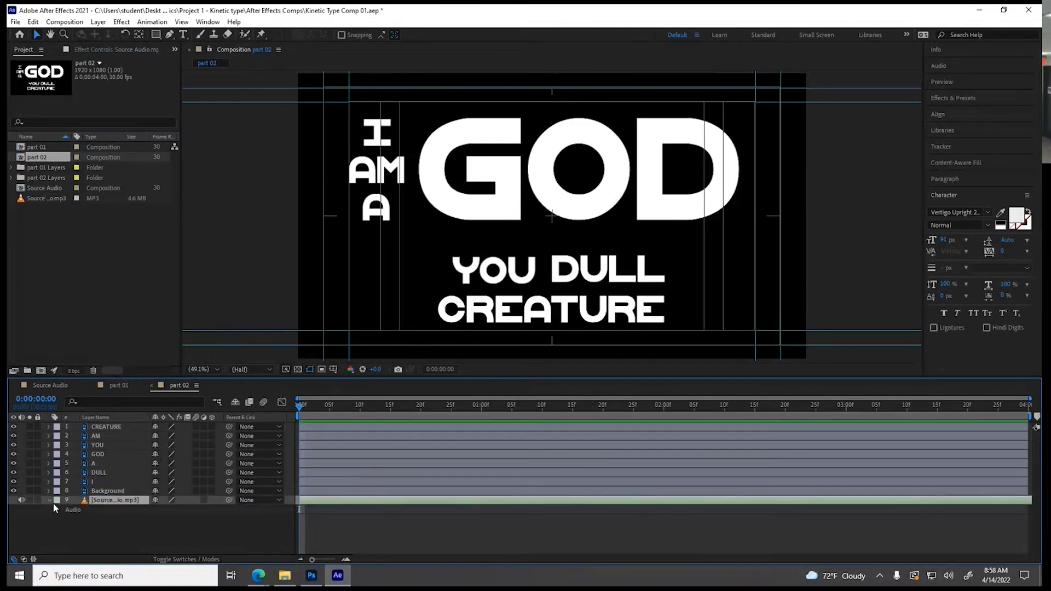
Reveal the waveform of part 02's audio layer, play it, and slide the audio earlier so the phrase following part 01 fills the composition
click(59, 510)
click(68, 528)
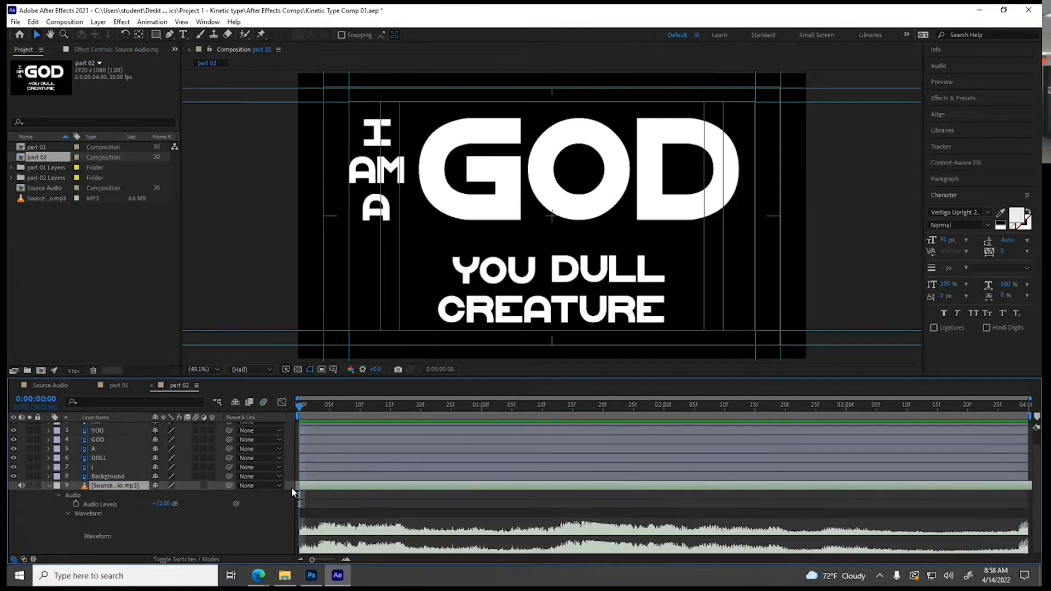
key(space)
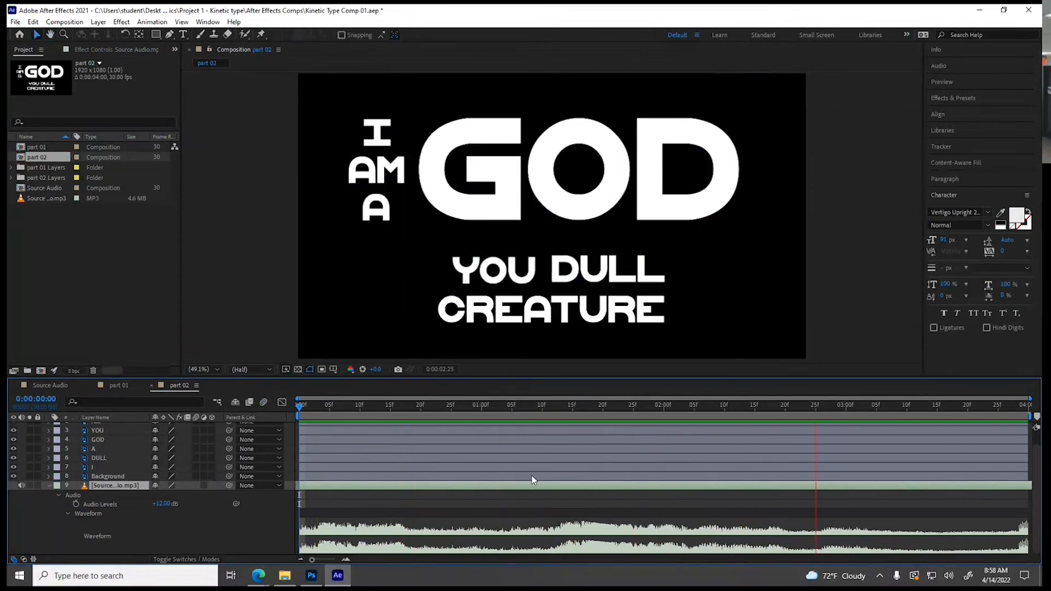
key(space)
drag(299, 487, 362, 491)
drag(511, 487, 1028, 494)
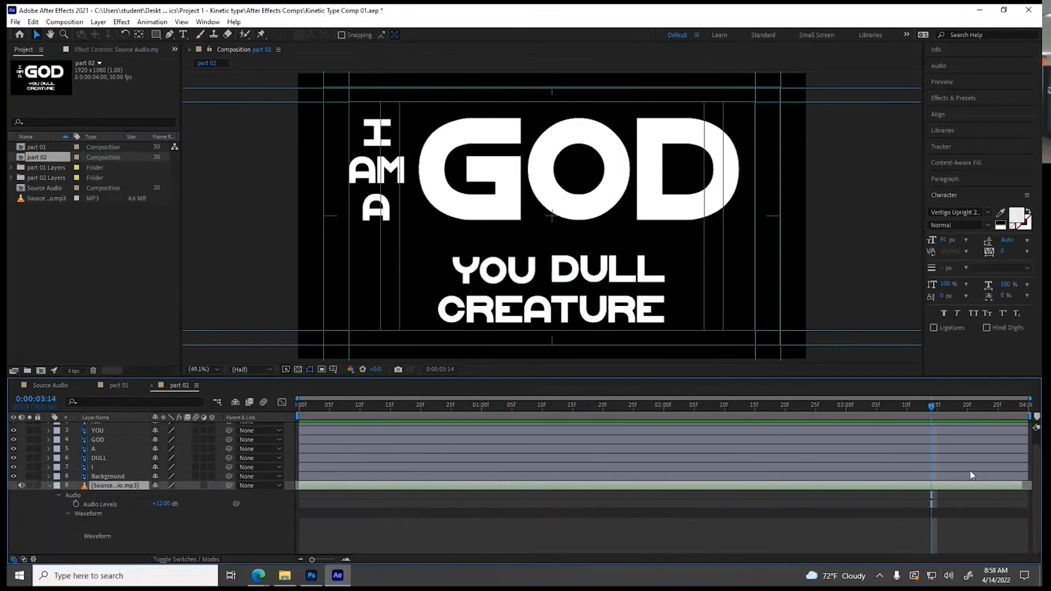
Play part 02 from the start to check the dialogue phrase against the repositioned audio
drag(287, 406, 282, 407)
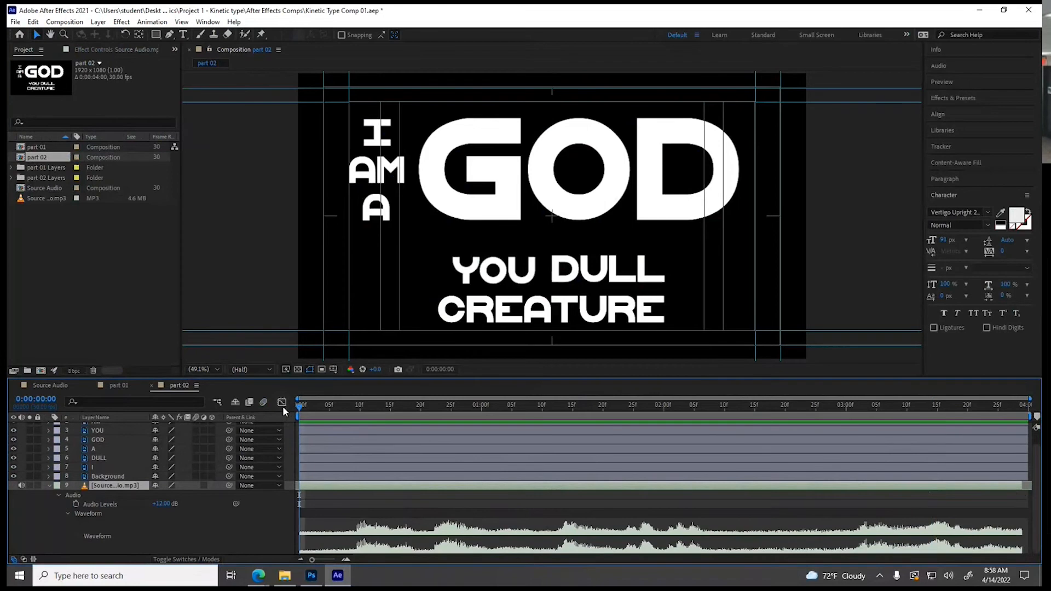
key(space)
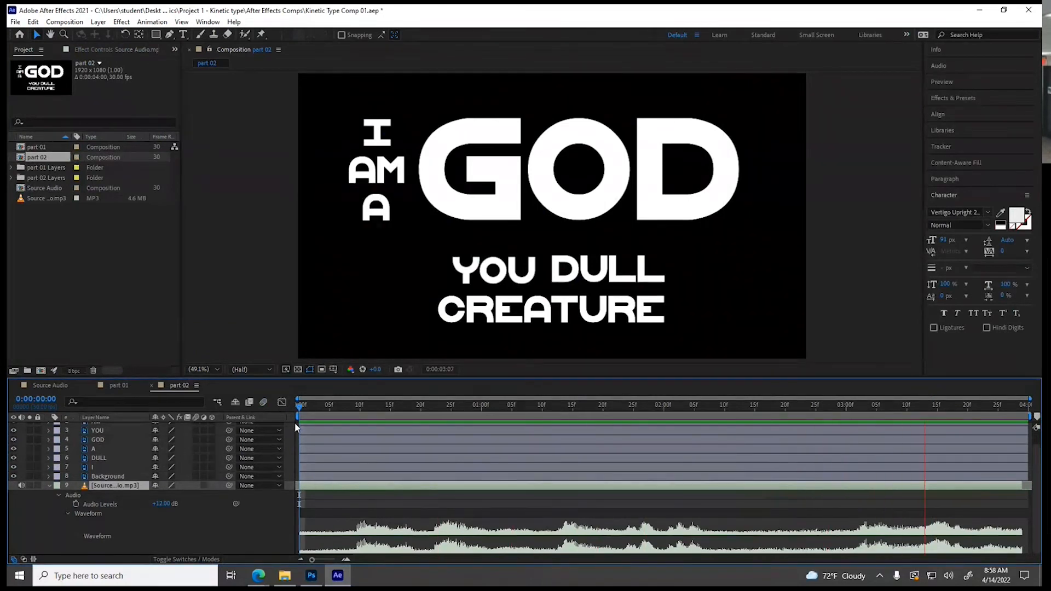
key(space)
key(space)
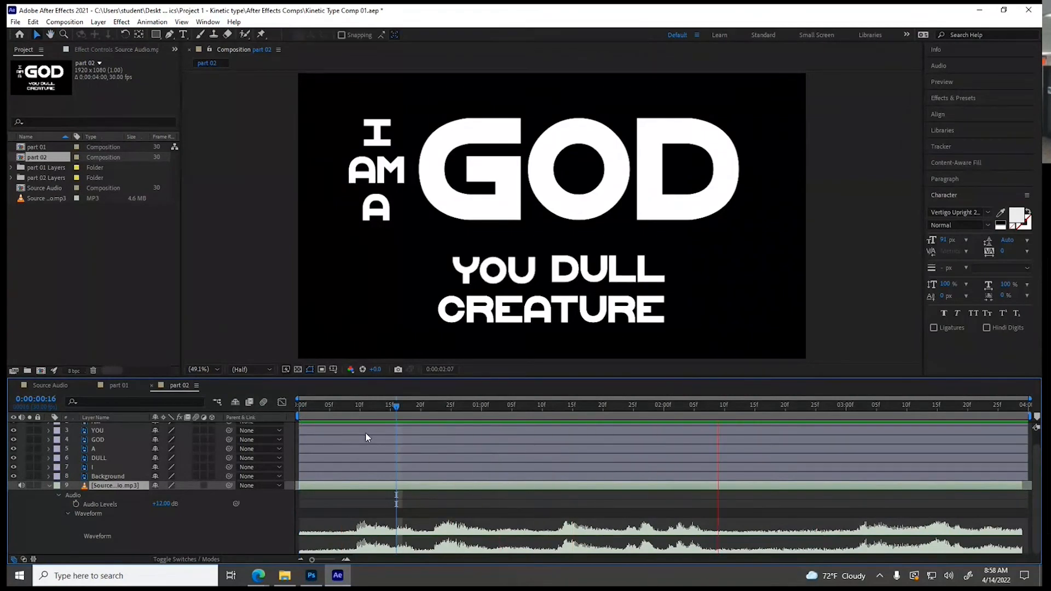
key(space)
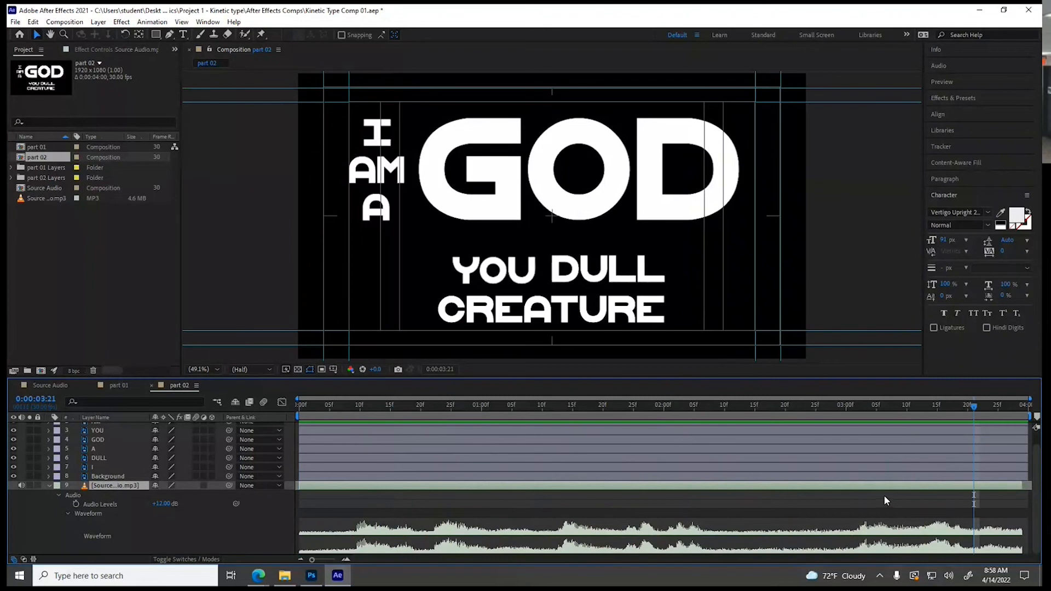
Hide the Background layer and add Position keyframes at 0:00:00:10 to all the text layers from CREATURE to I
click(350, 409)
drag(354, 409, 359, 411)
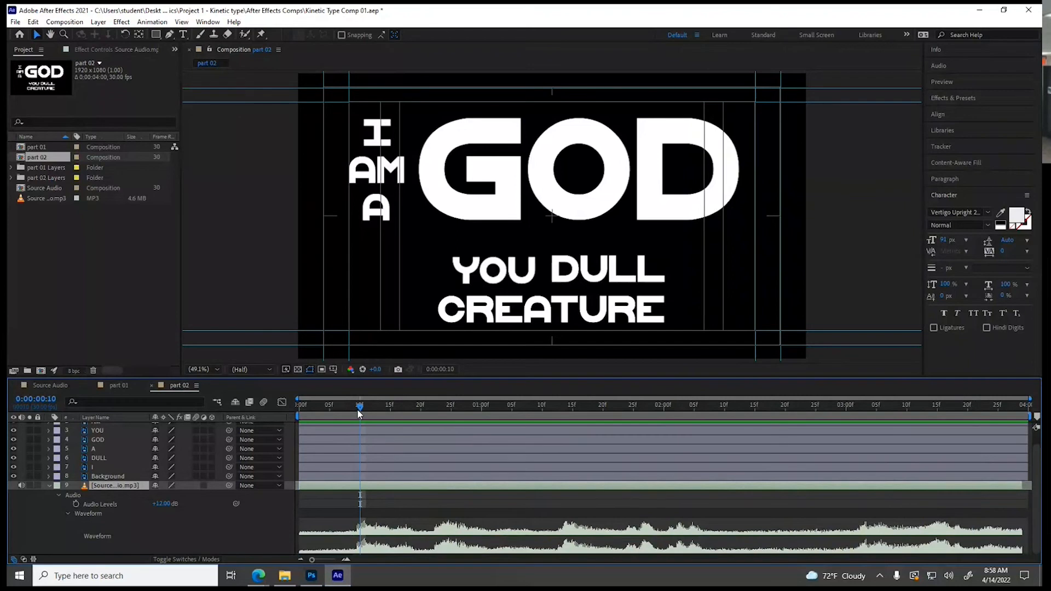
click(13, 476)
scroll(98, 515, up, 1)
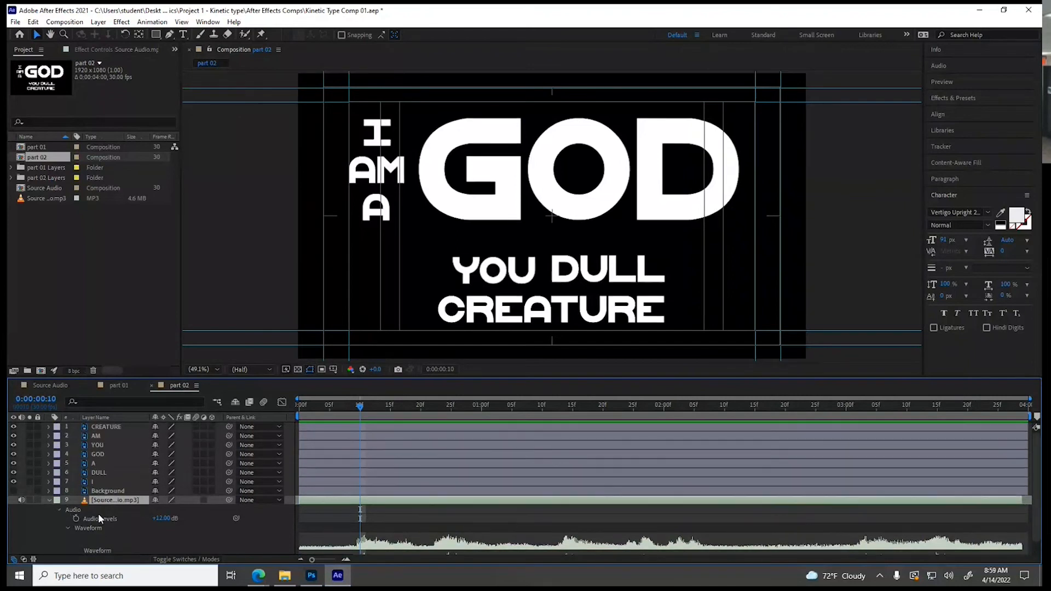
click(96, 485)
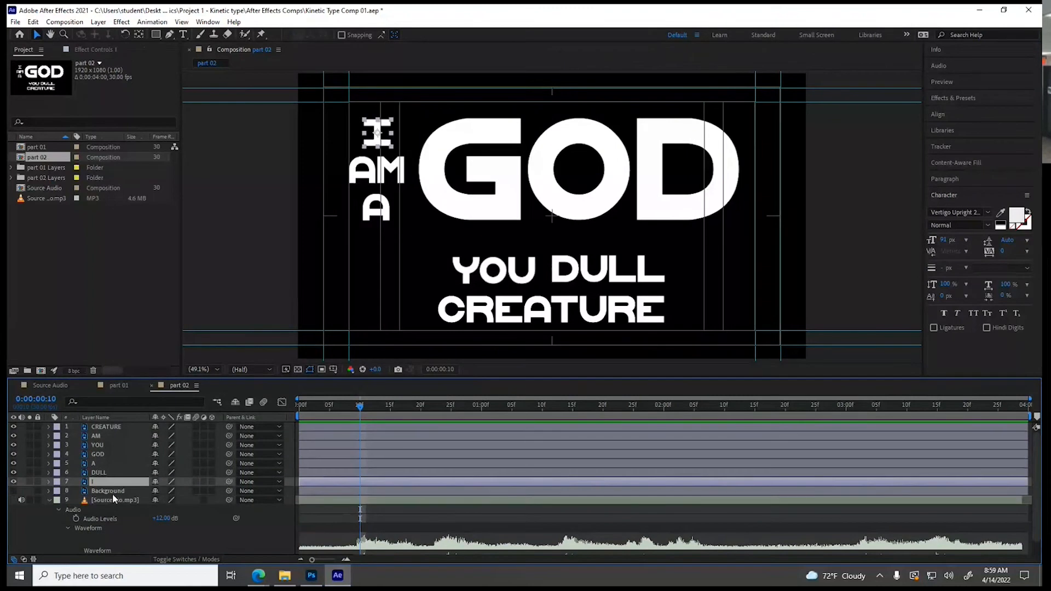
shift+click(107, 429)
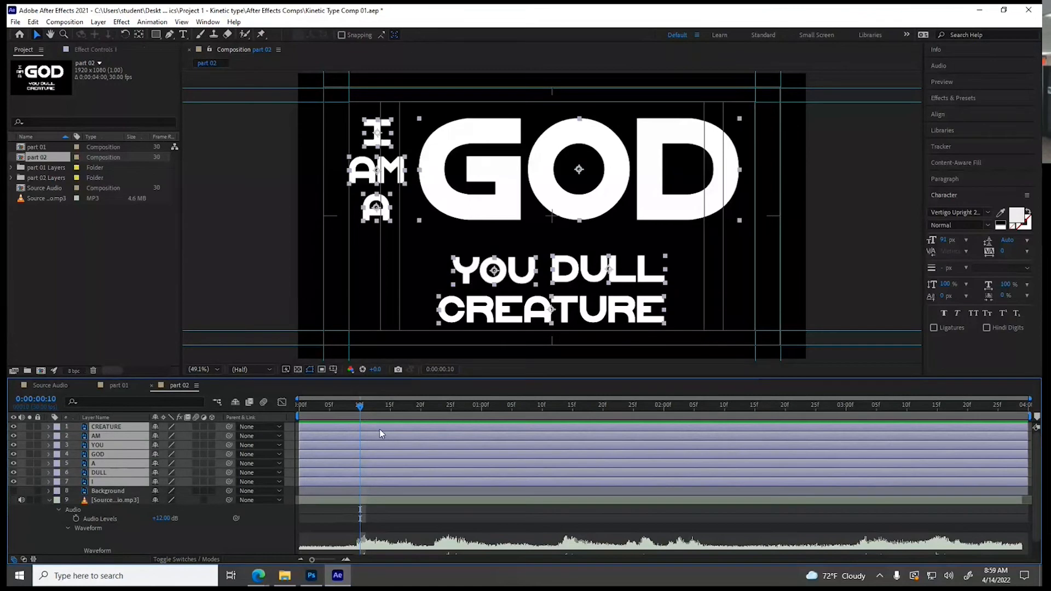
click(45, 428)
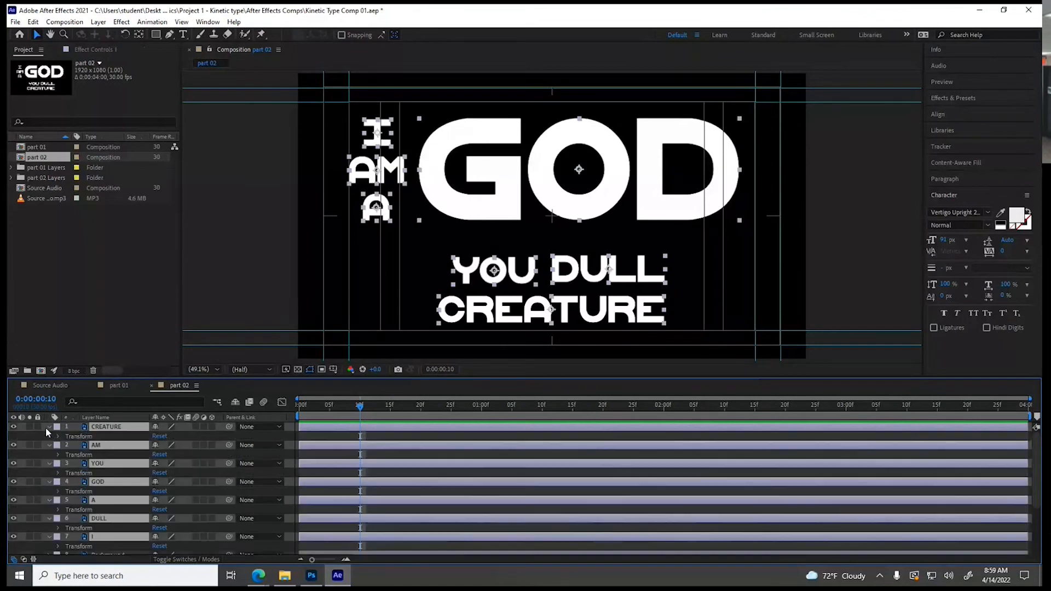
click(58, 437)
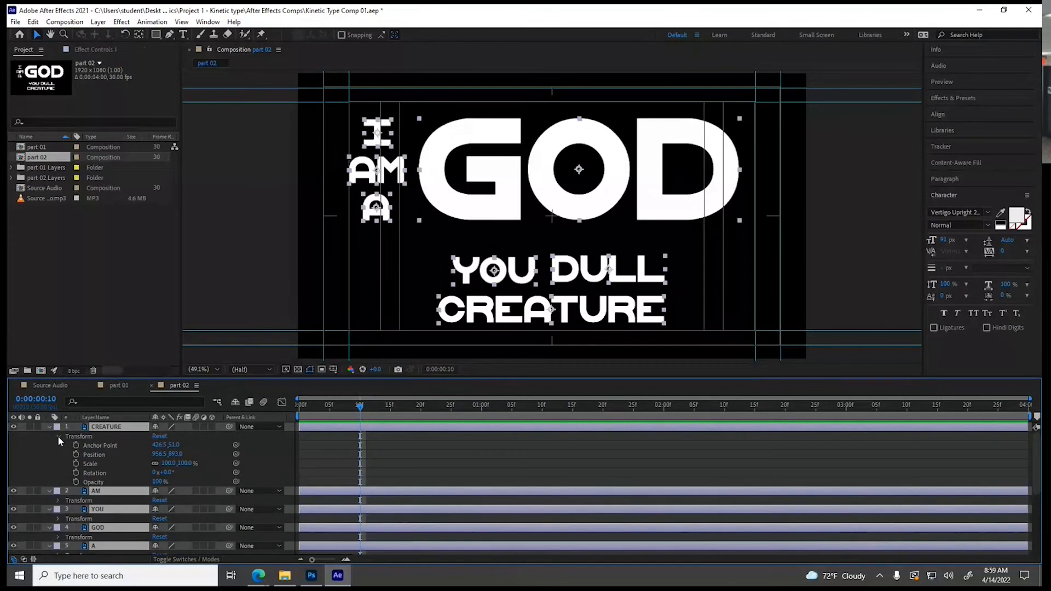
click(77, 453)
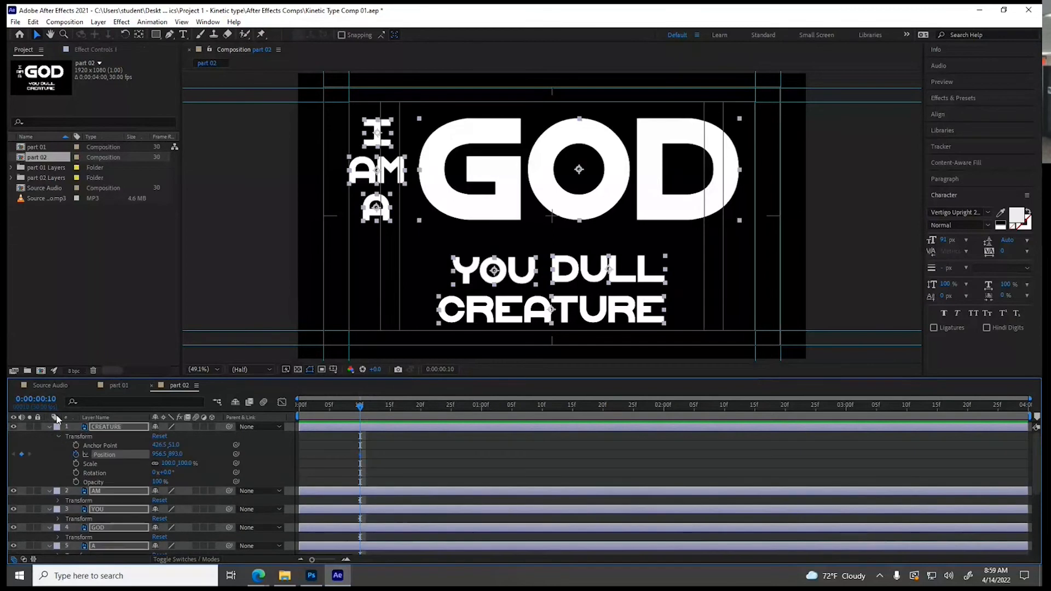
At 0:00:00:05, move the words I, AM and A horizontally off the left side of the frame to set their starting positions
click(352, 406)
drag(350, 404, 327, 403)
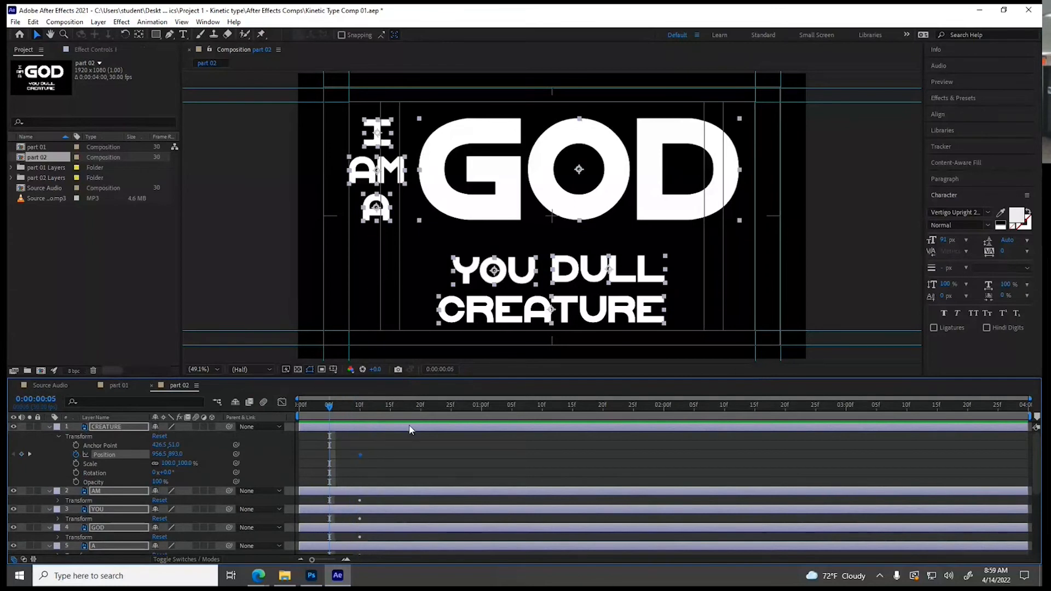
click(404, 443)
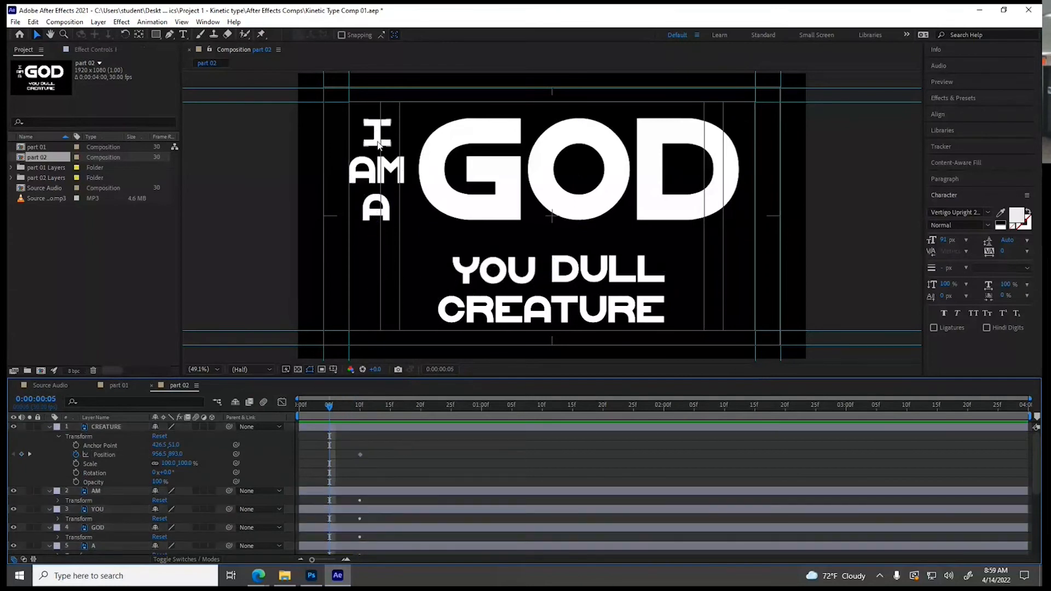
drag(371, 144, 264, 128)
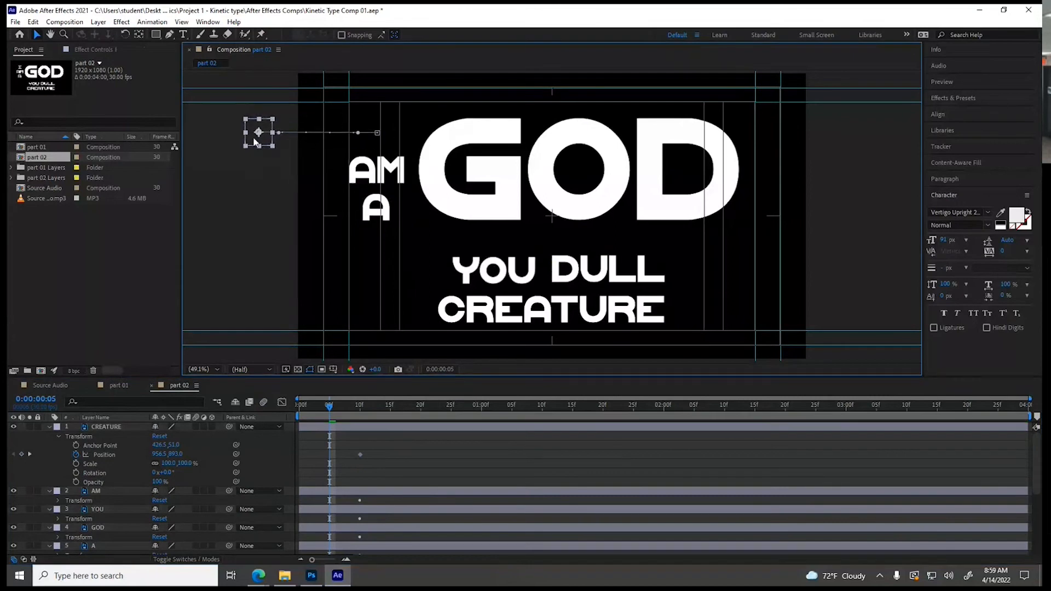
drag(349, 176, 219, 174)
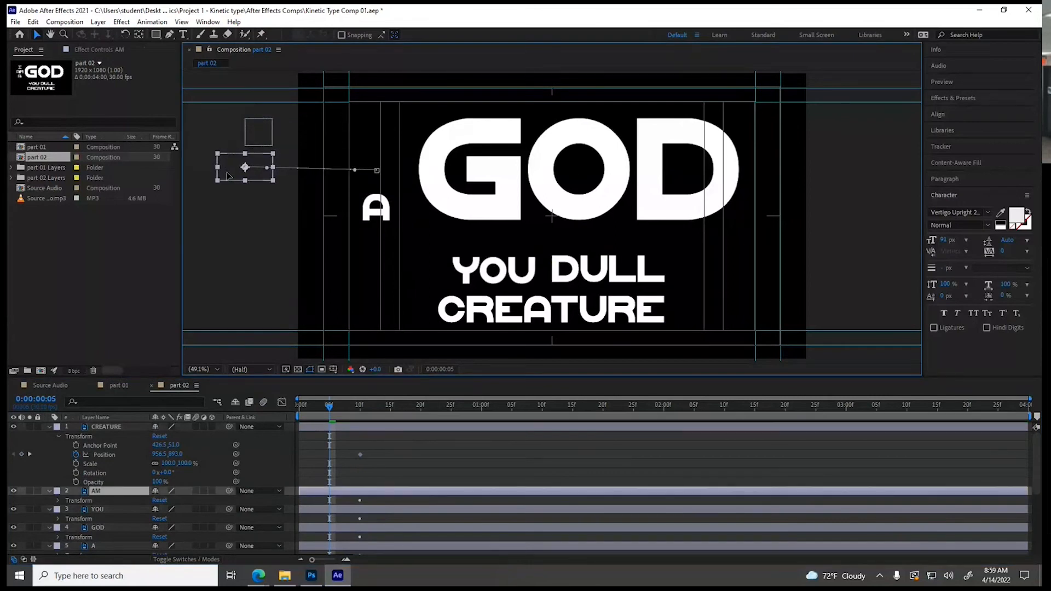
drag(371, 216, 255, 215)
At 0:00:00:05, move GOD and CREATURE below the frame, YOU off its left side, and DULL off its right side
drag(502, 204, 502, 493)
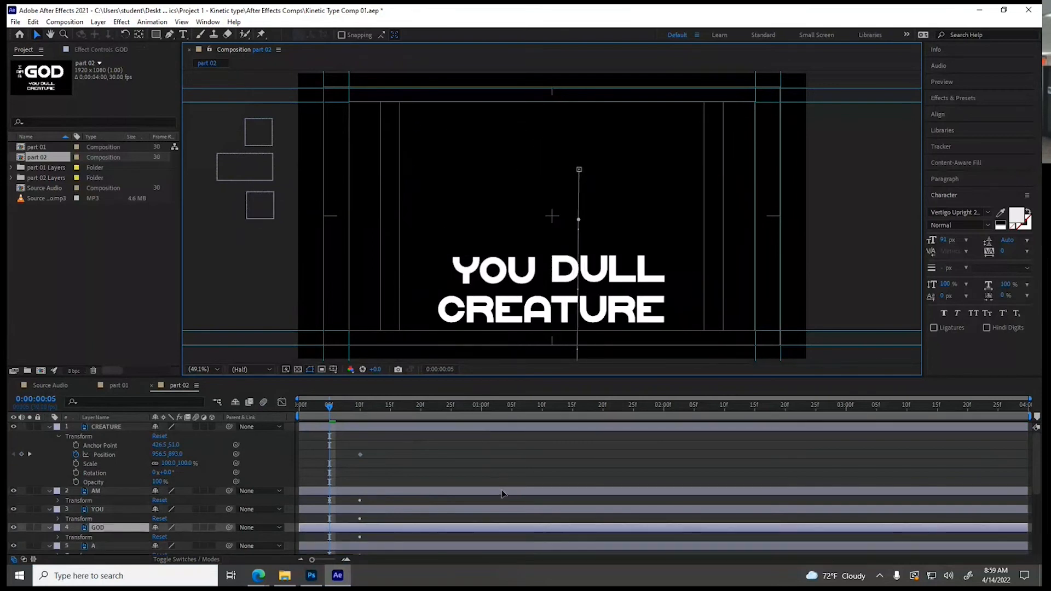
drag(494, 280, 229, 278)
drag(564, 282, 837, 281)
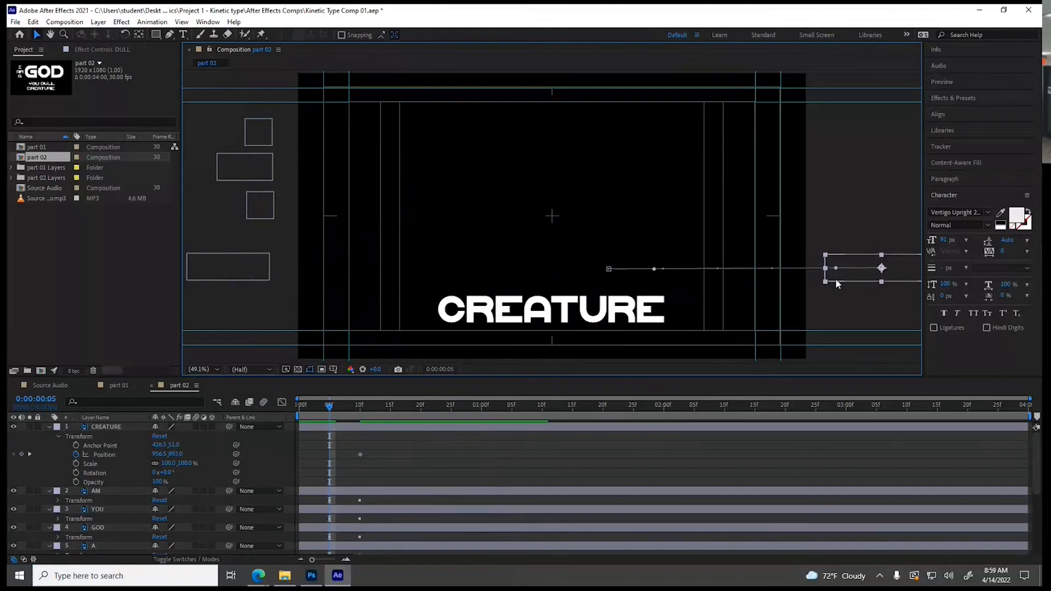
drag(569, 307, 566, 441)
Scrub over the words' entrance and play from 0:00:00:10 to compare their arrival with the audio waveform
drag(329, 407, 368, 409)
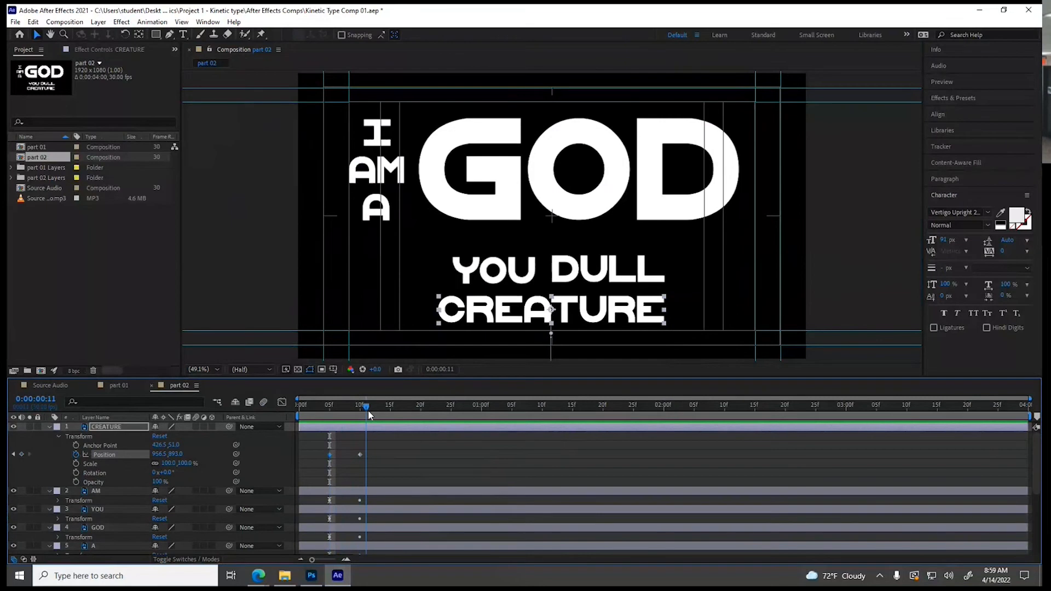
scroll(394, 436, down, 5)
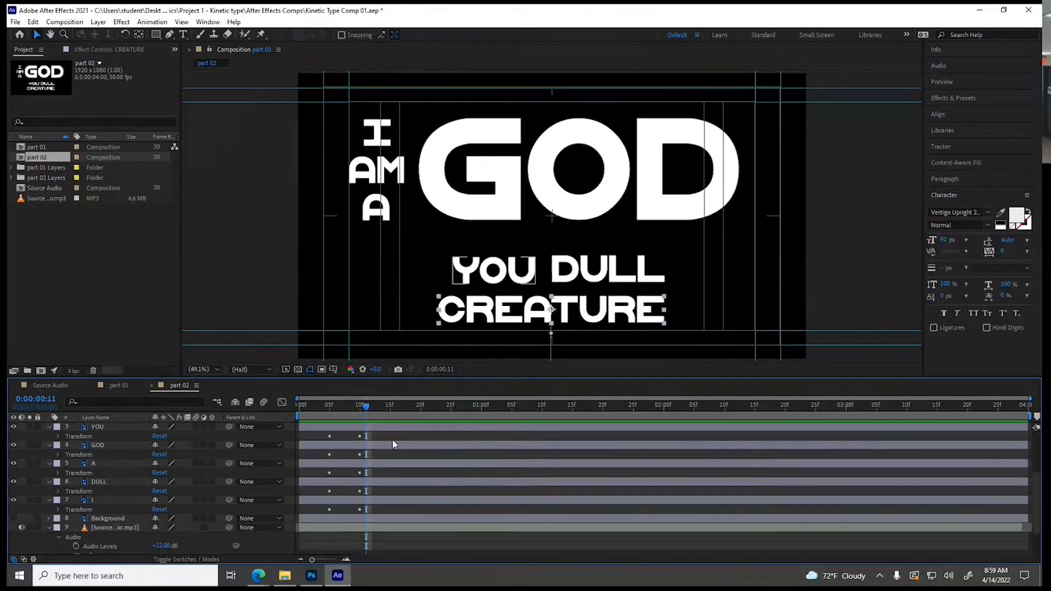
drag(366, 407, 360, 412)
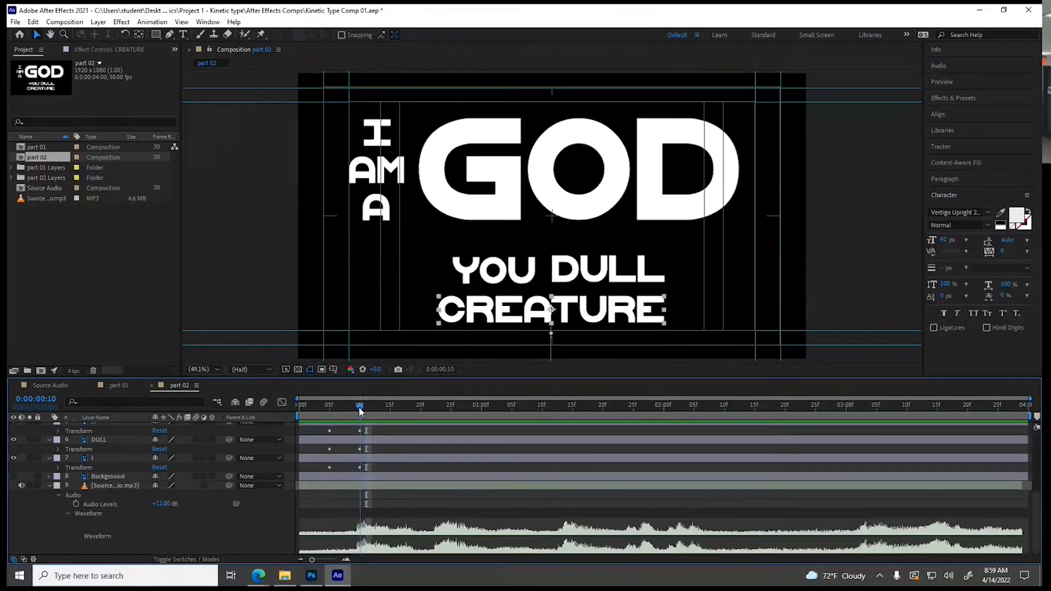
key(space)
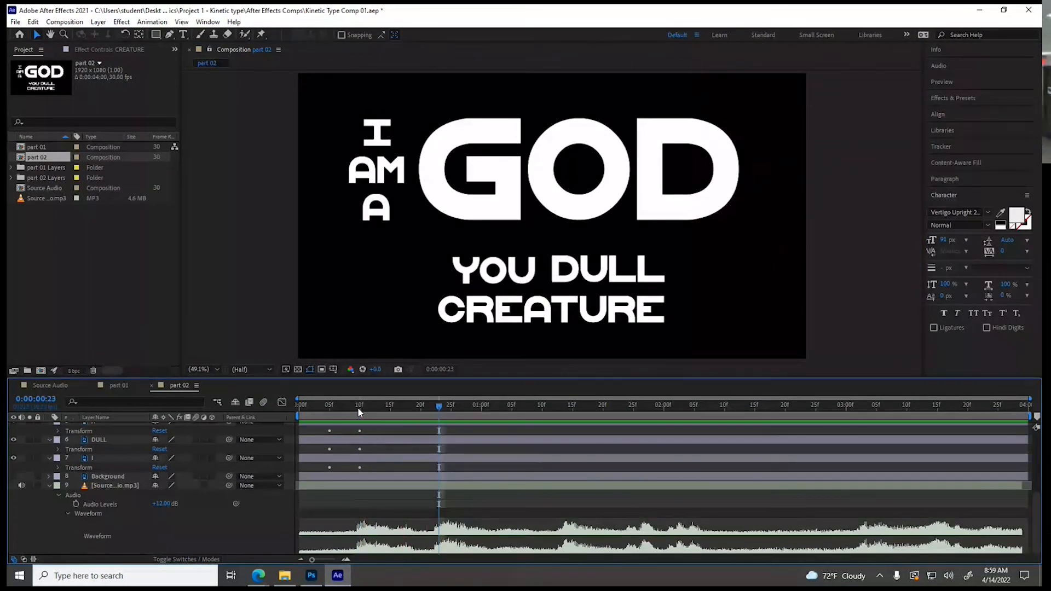
Find the AM cue at 0:00:00:13 and shift the AM layer 3 frames later so its final Position keyframe lands there
click(357, 407)
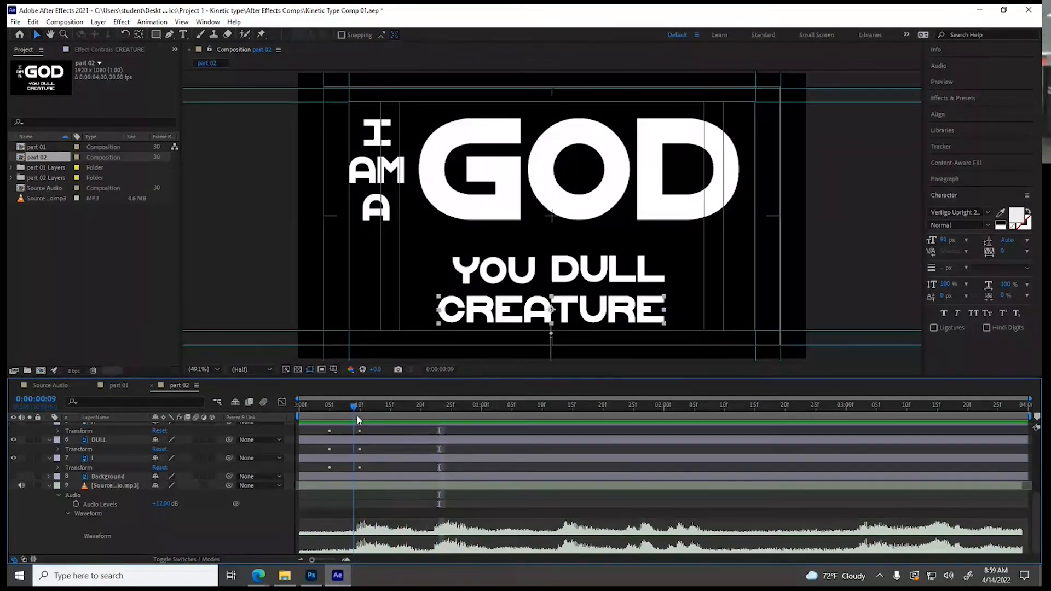
drag(357, 417, 378, 419)
scroll(305, 449, up, 3)
click(316, 449)
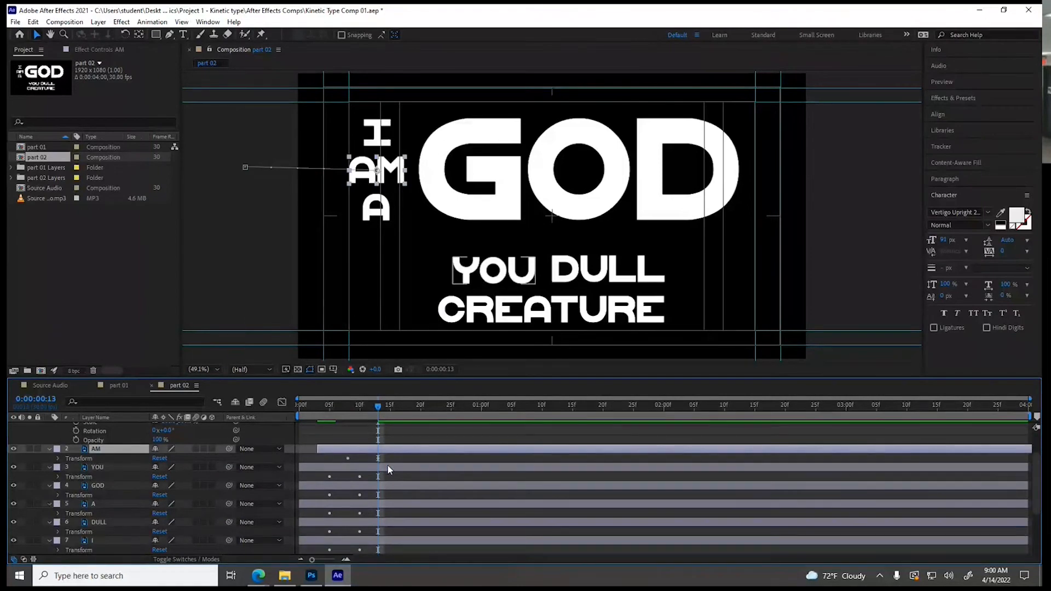
Find the A cue at 0:00:00:16 and shift the A layer 6 frames later so its final Position keyframe lands there
scroll(388, 461, down, 3)
drag(379, 410, 398, 410)
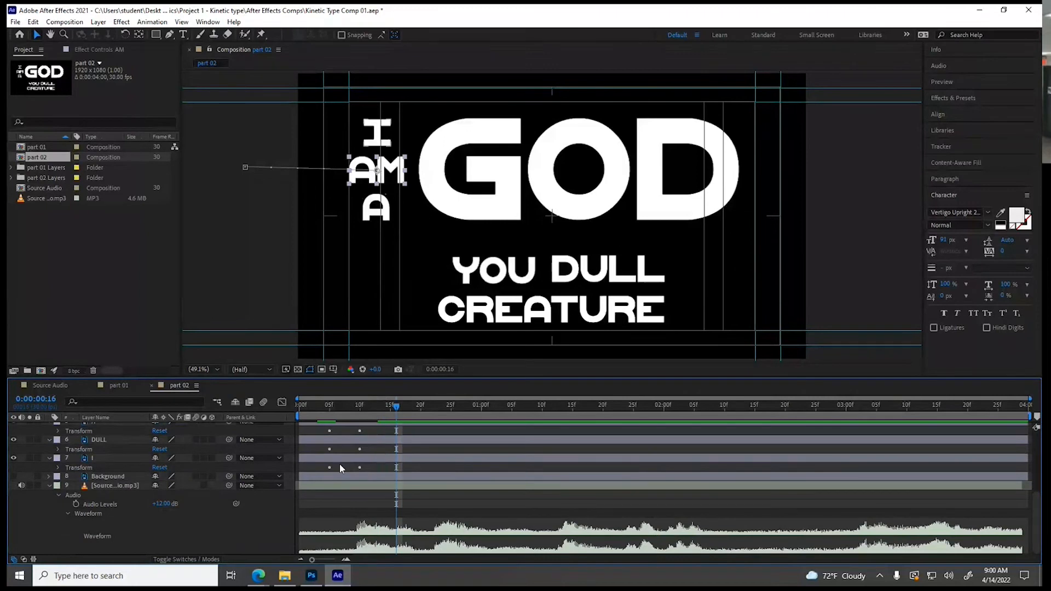
scroll(252, 497, up, 5)
scroll(254, 496, up, 3)
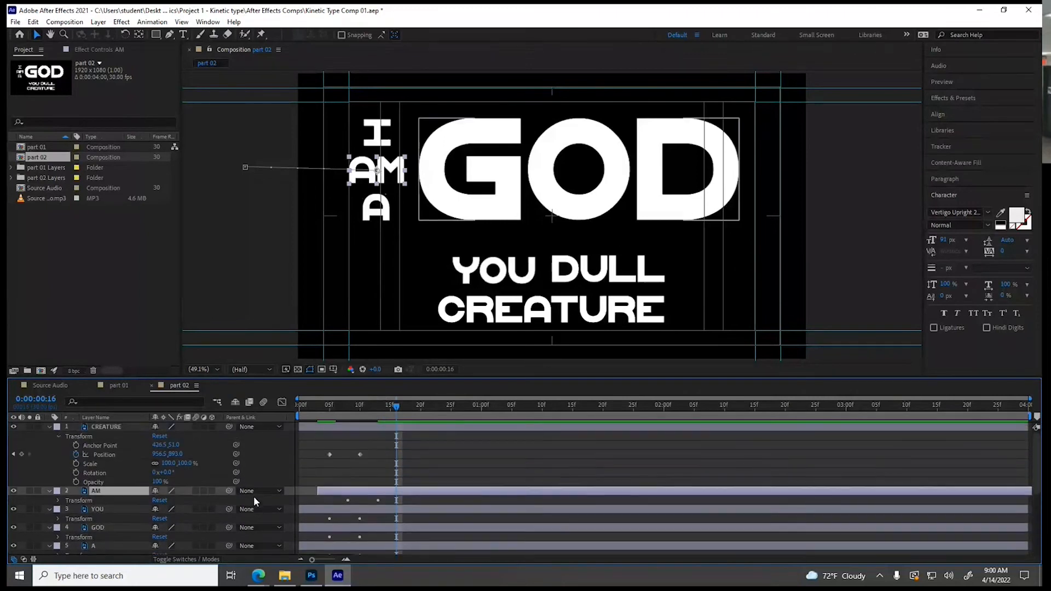
drag(336, 520, 403, 522)
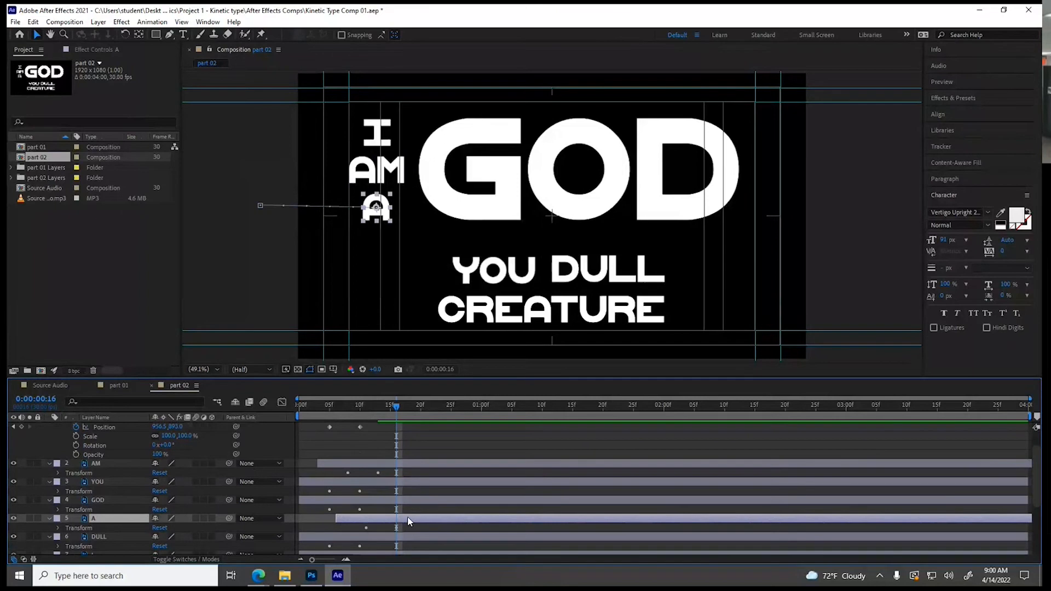
Locate the GOD cue at 0:00:00:22 on the waveform and shift the GOD layer so its last Position keyframe aligns with it
scroll(408, 517, down, 5)
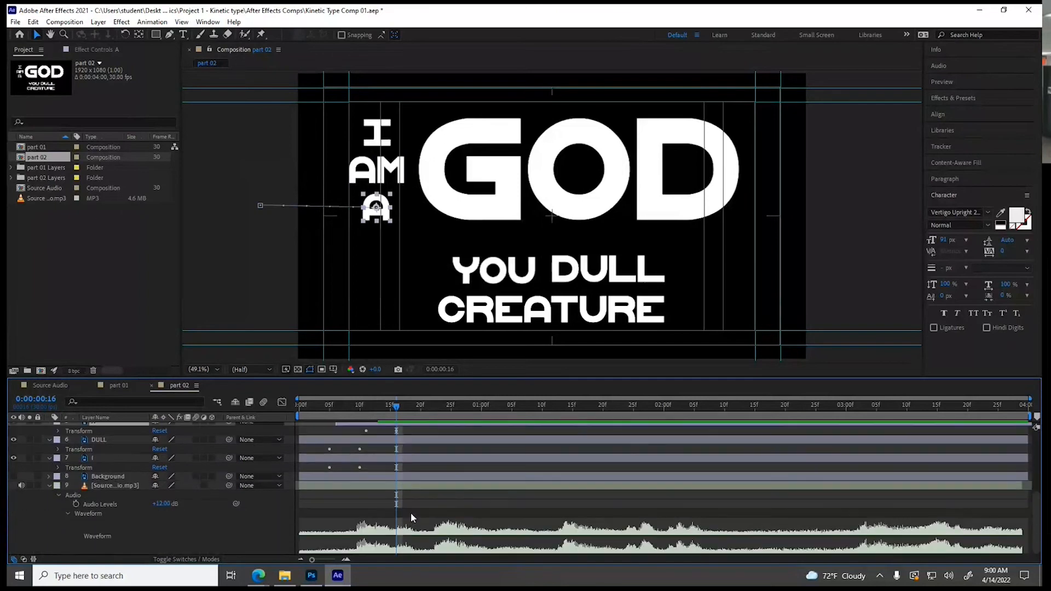
drag(396, 410, 433, 414)
scroll(231, 489, up, 3)
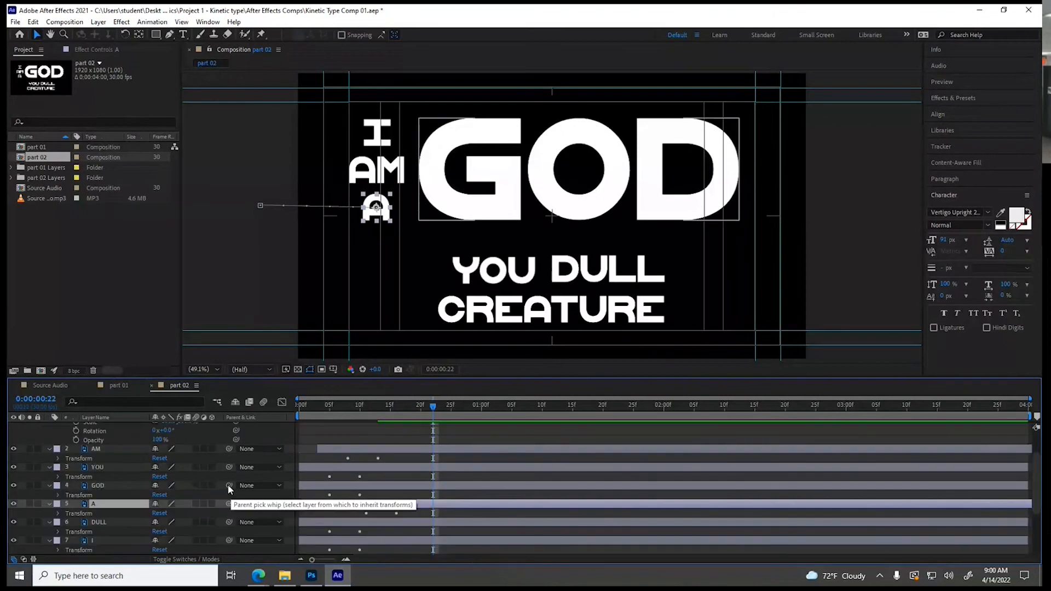
drag(307, 485, 382, 486)
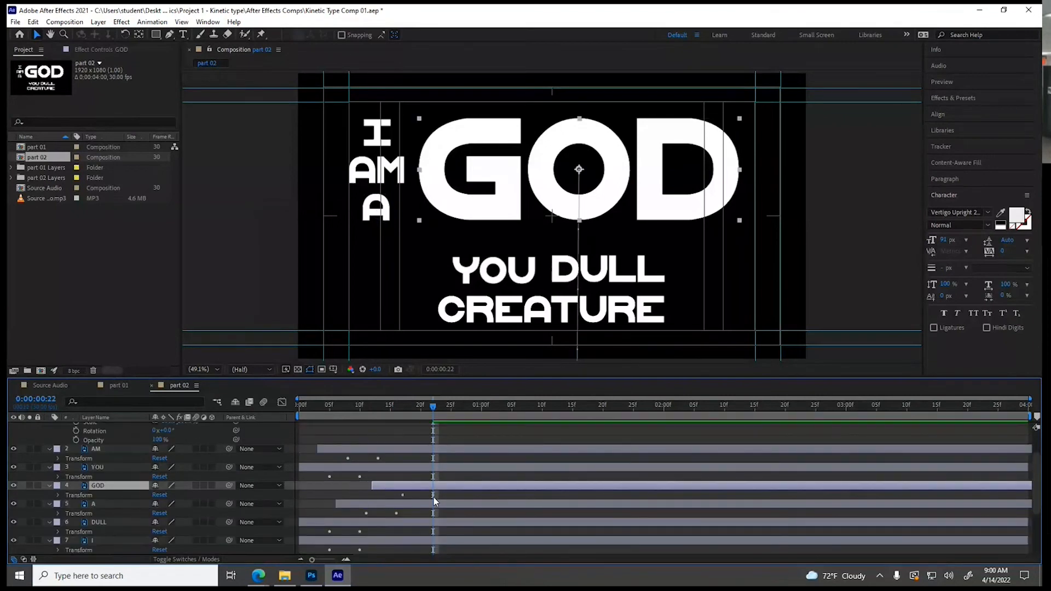
Play to find the YOU cue at 0:00:01:02 and shift the YOU layer so its last Position keyframe falls there
scroll(434, 498, down, 3)
key(space)
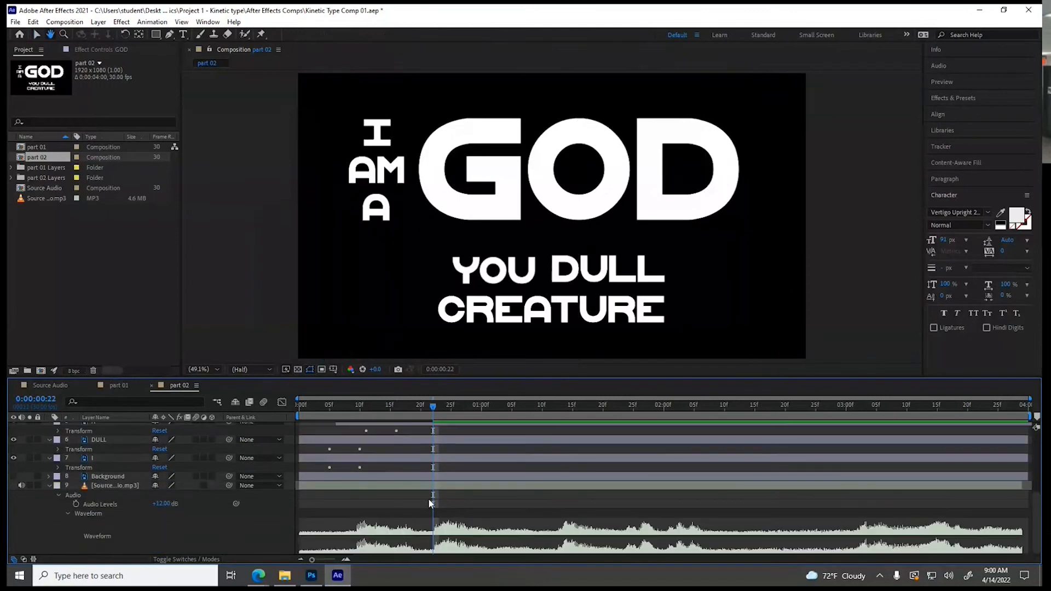
click(494, 406)
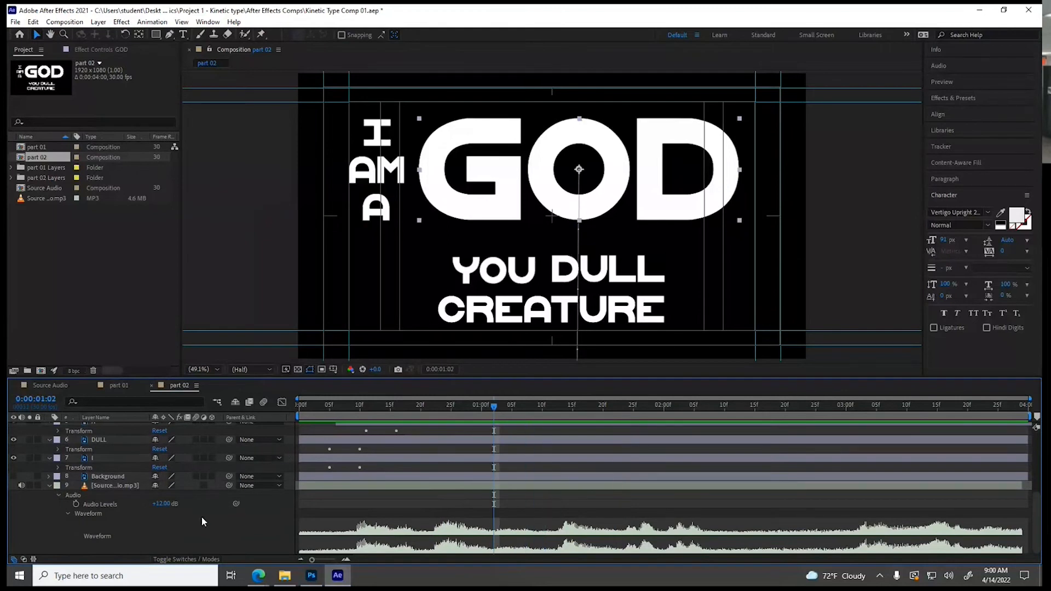
scroll(204, 510, up, 3)
click(305, 470)
drag(305, 469, 446, 471)
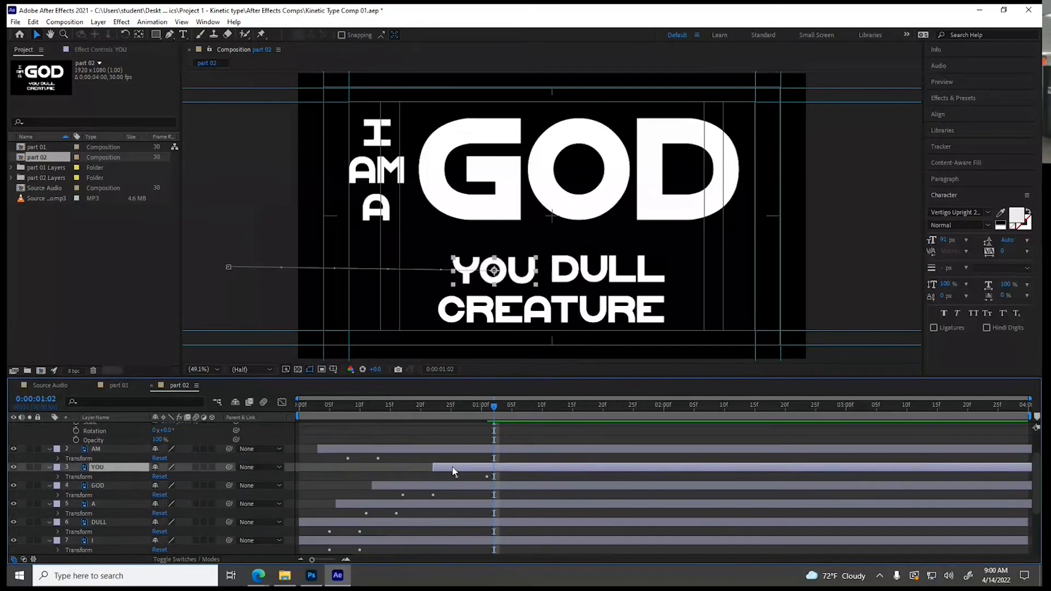
Locate the DULL cue at 0:00:01:12 and shift the DULL layer so its final Position keyframe matches that time
scroll(456, 512, down, 3)
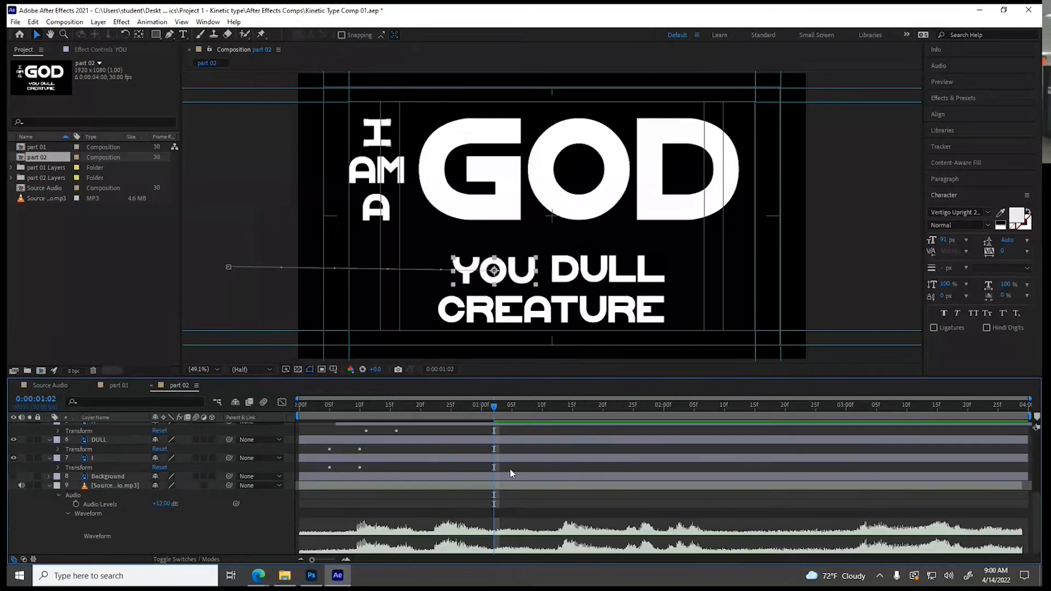
drag(495, 412, 558, 418)
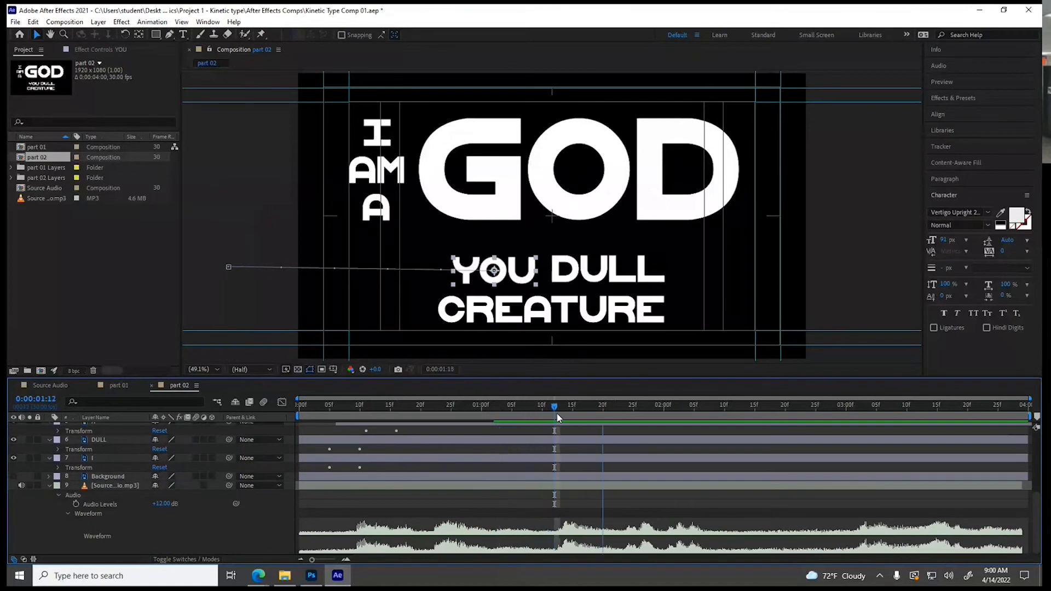
drag(327, 442, 511, 445)
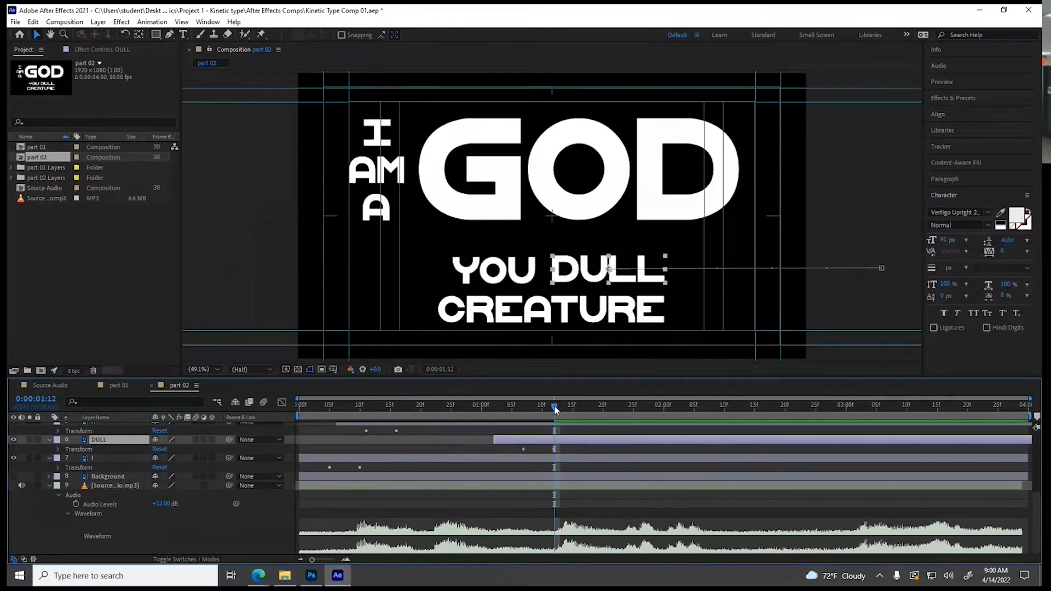
Find the CREATURE cue at 0:00:01:23 and shift the CREATURE layer so its final Position keyframe reaches that frame
drag(554, 406, 620, 418)
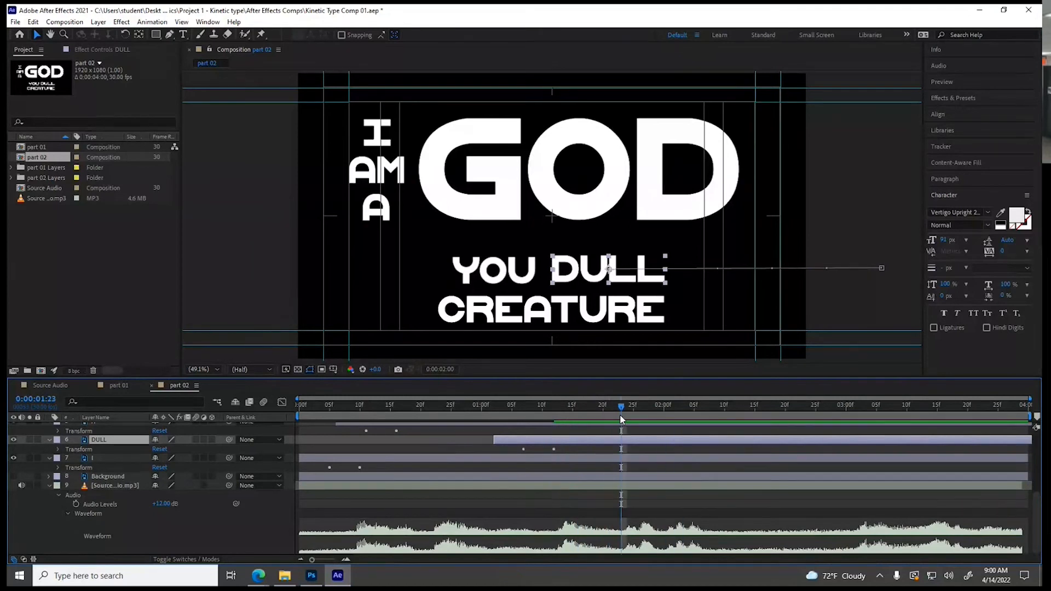
scroll(331, 479, up, 5)
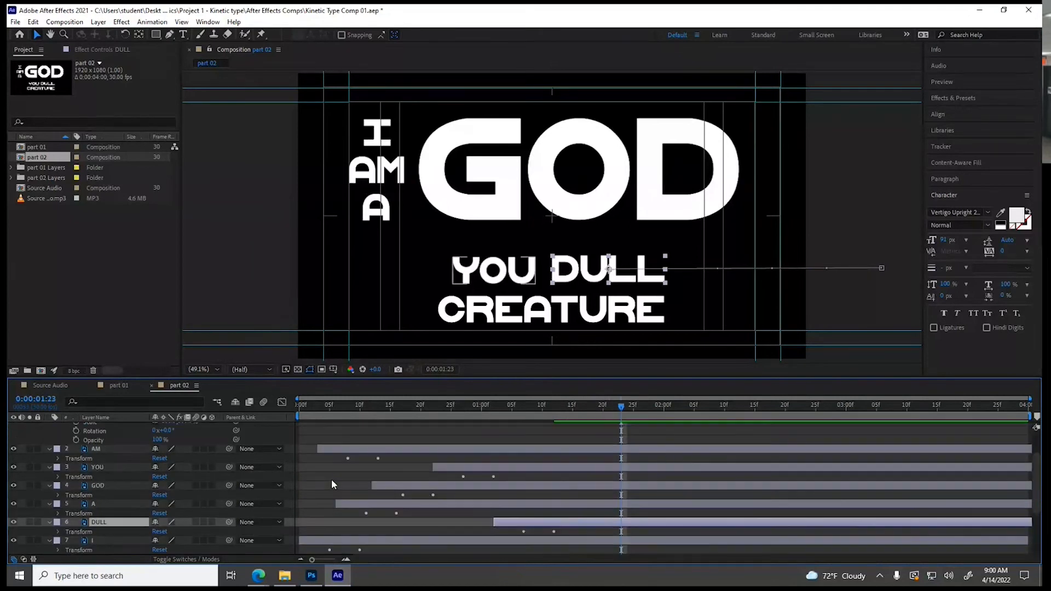
scroll(332, 480, up, 2)
drag(333, 428, 582, 425)
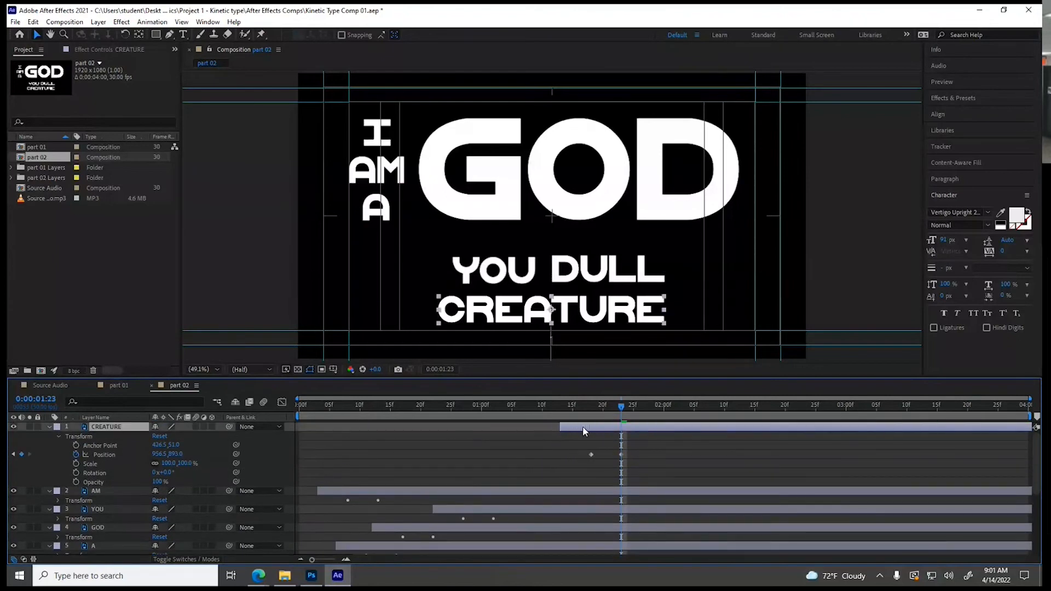
Collapse the CREATURE, AM, YOU, GOD and A layers and enable motion blur for all seven word layers and the composition
click(50, 427)
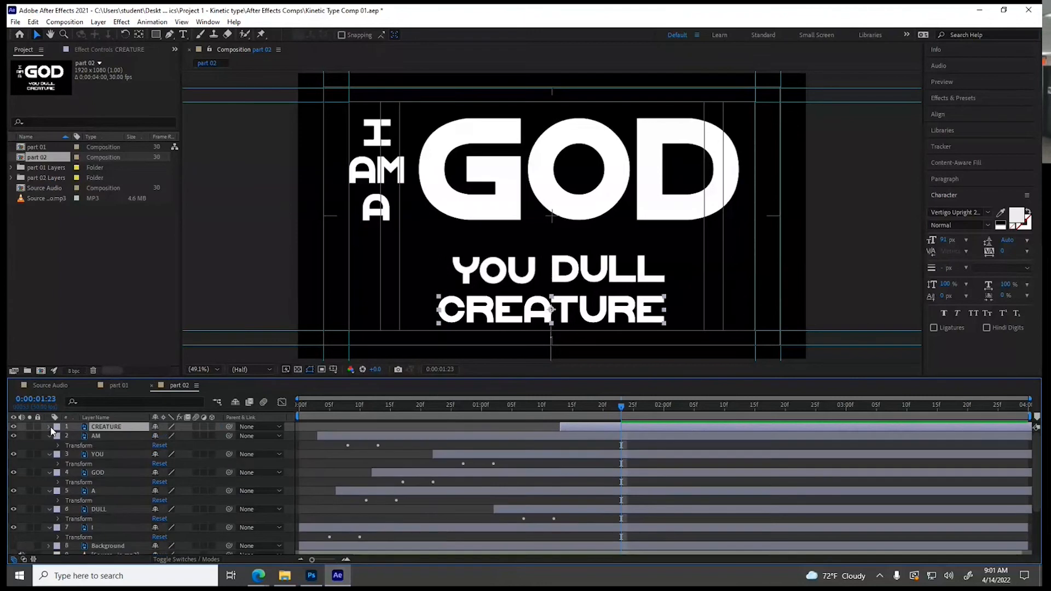
click(50, 436)
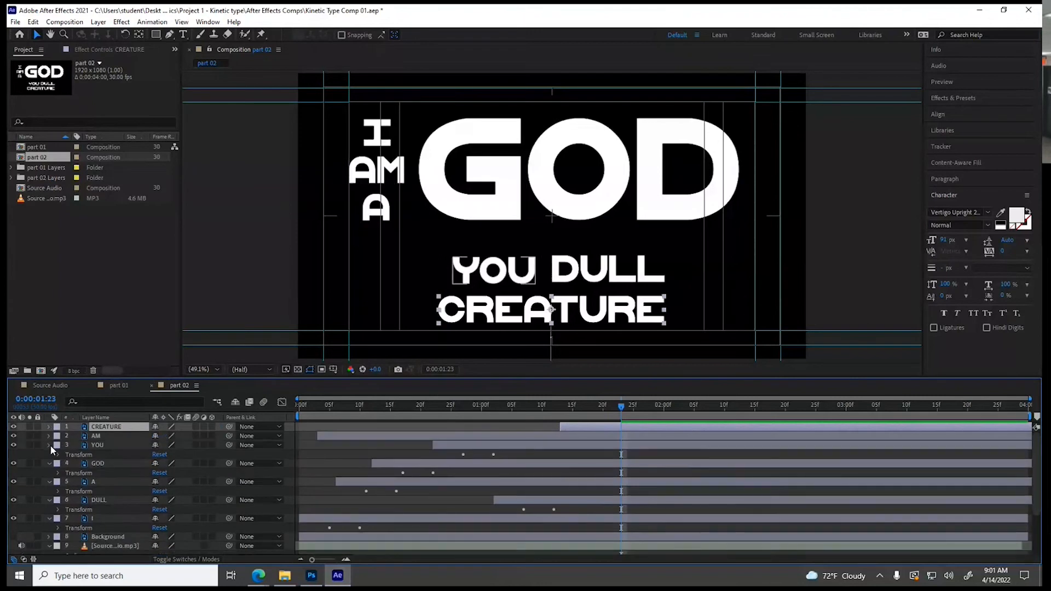
click(50, 444)
click(49, 454)
click(49, 463)
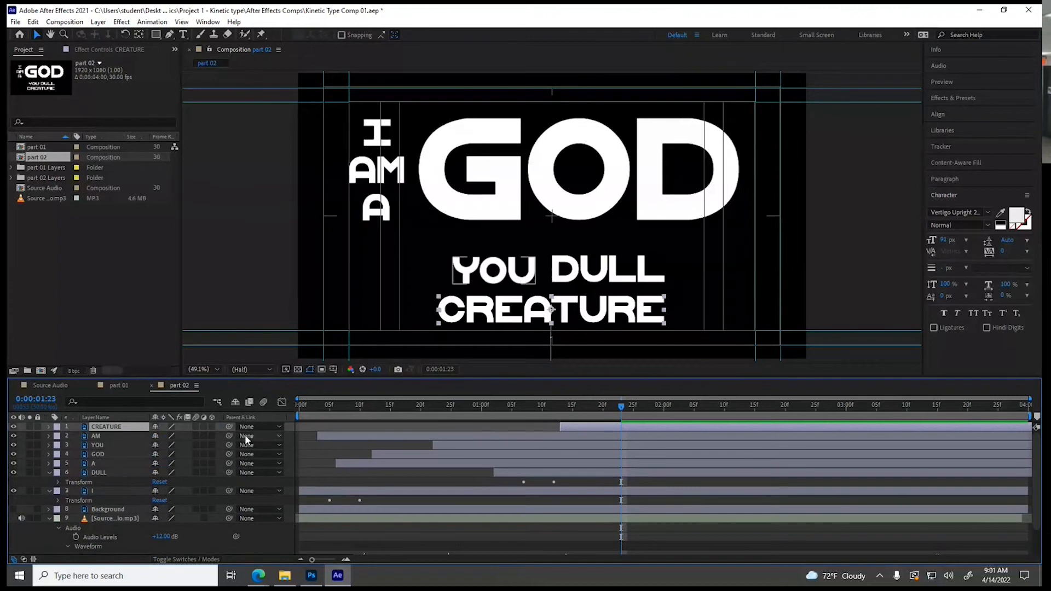
drag(196, 426, 197, 480)
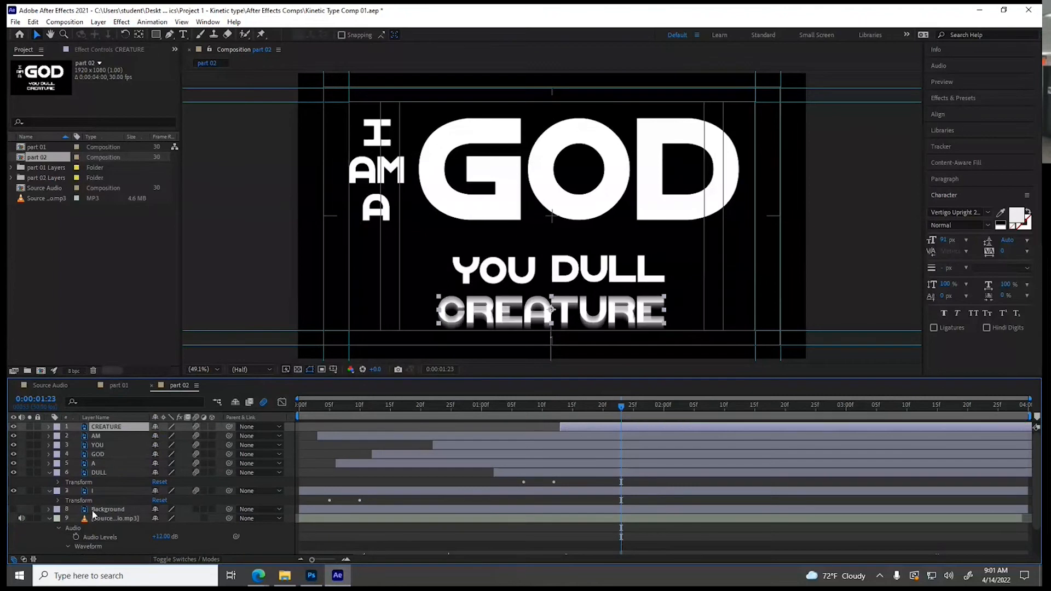
Reveal the I layer's Transform properties and apply Easy Ease to both of its Position keyframes
click(58, 501)
click(106, 519)
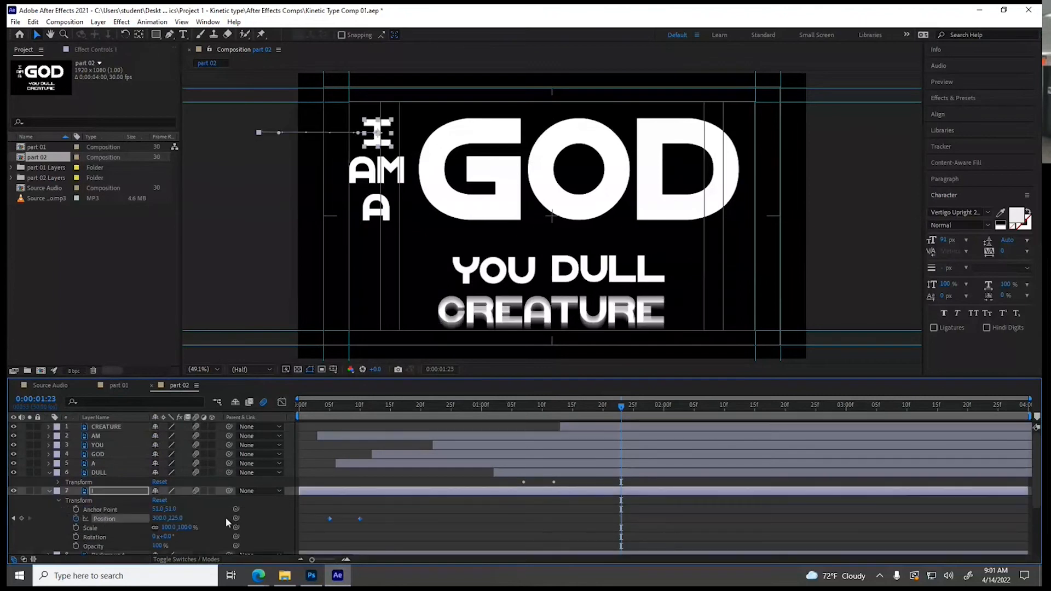
right_click(359, 517)
mouse_move(408, 510)
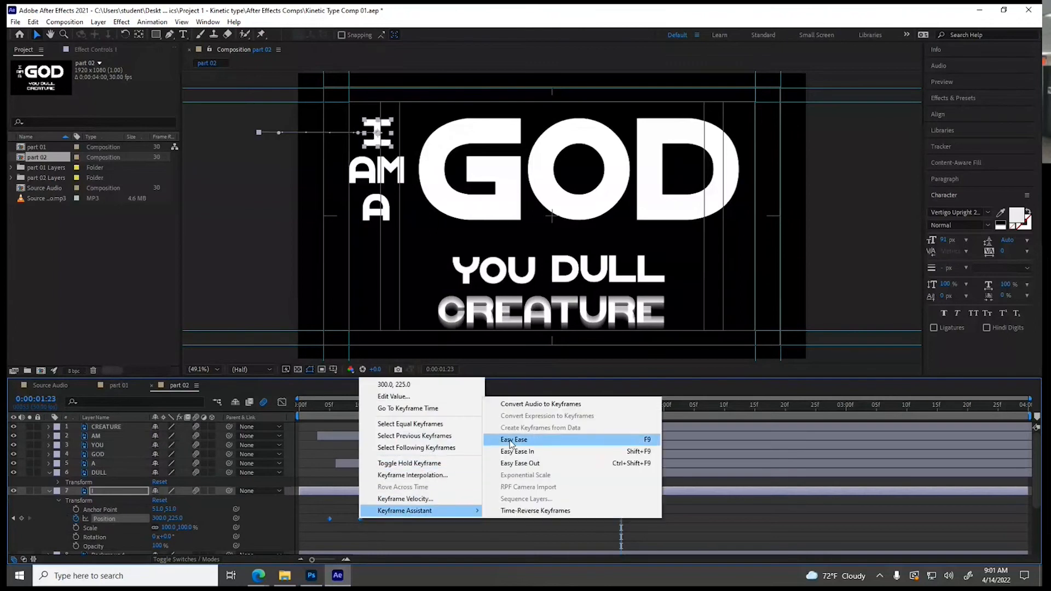
click(512, 444)
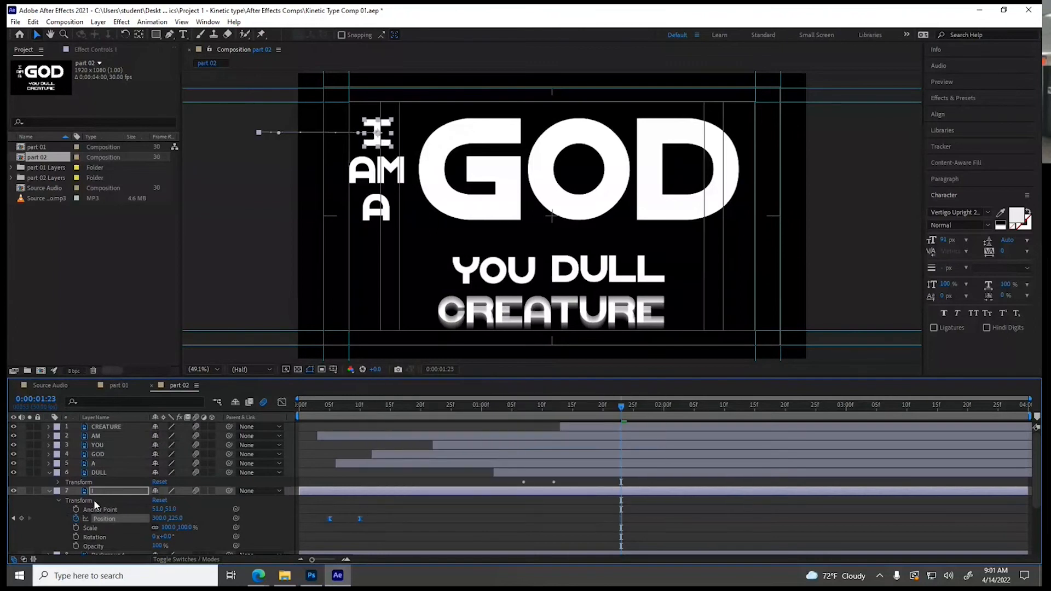
Apply Easy Ease to both Position keyframes of the DULL layer
click(58, 481)
click(121, 498)
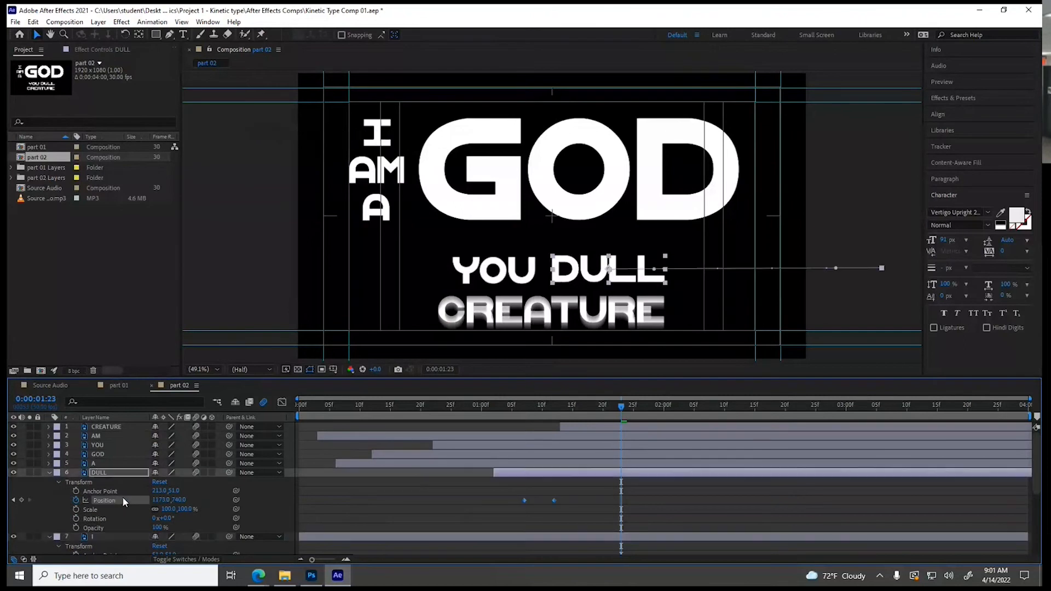
right_click(554, 499)
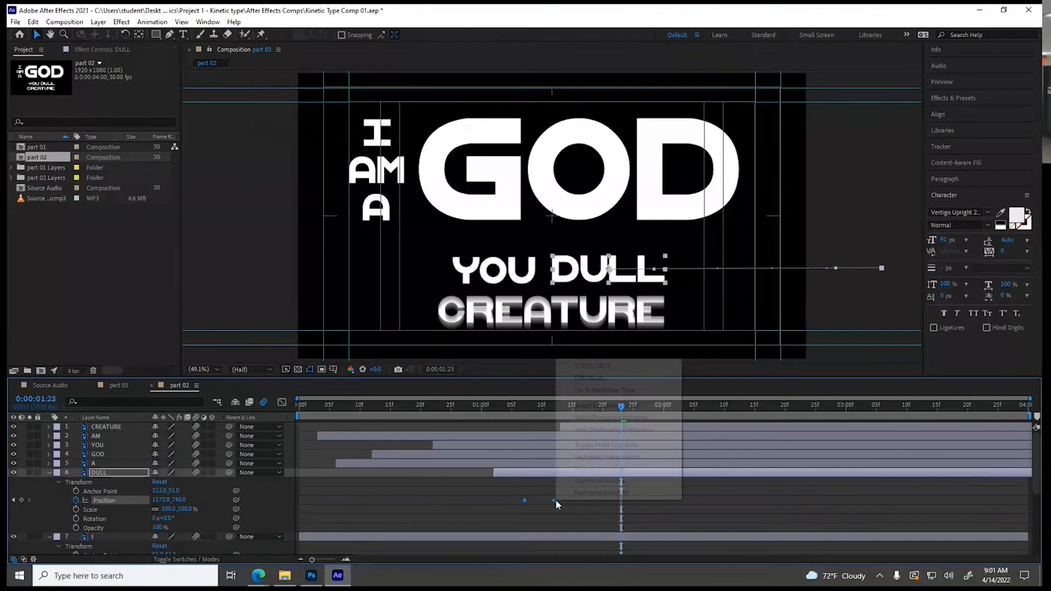
mouse_move(609, 491)
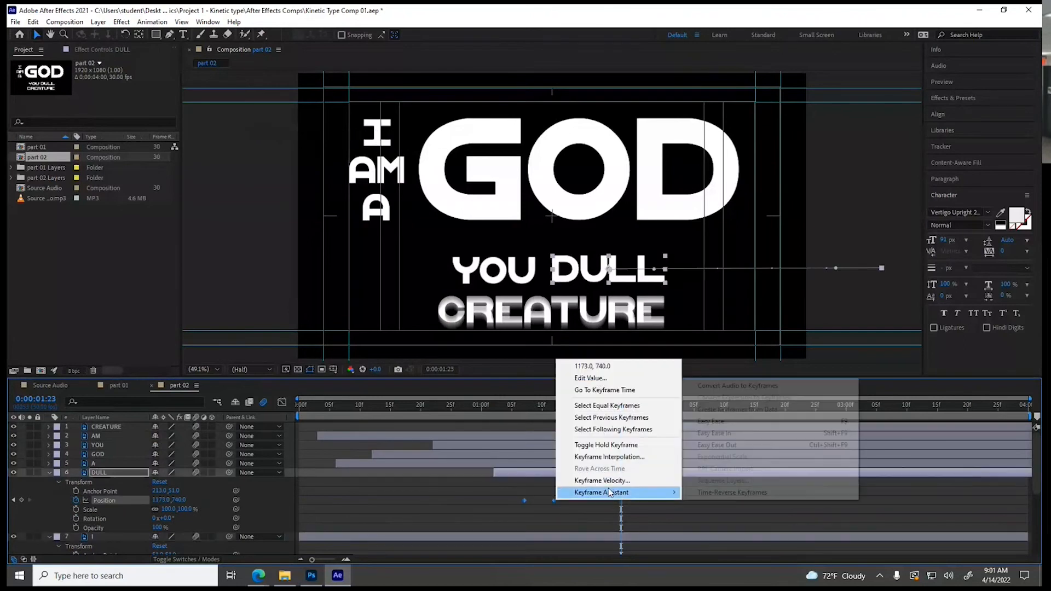
click(712, 421)
Expand the A layer's Transform properties and apply Easy Ease to its two Position keyframes
click(104, 463)
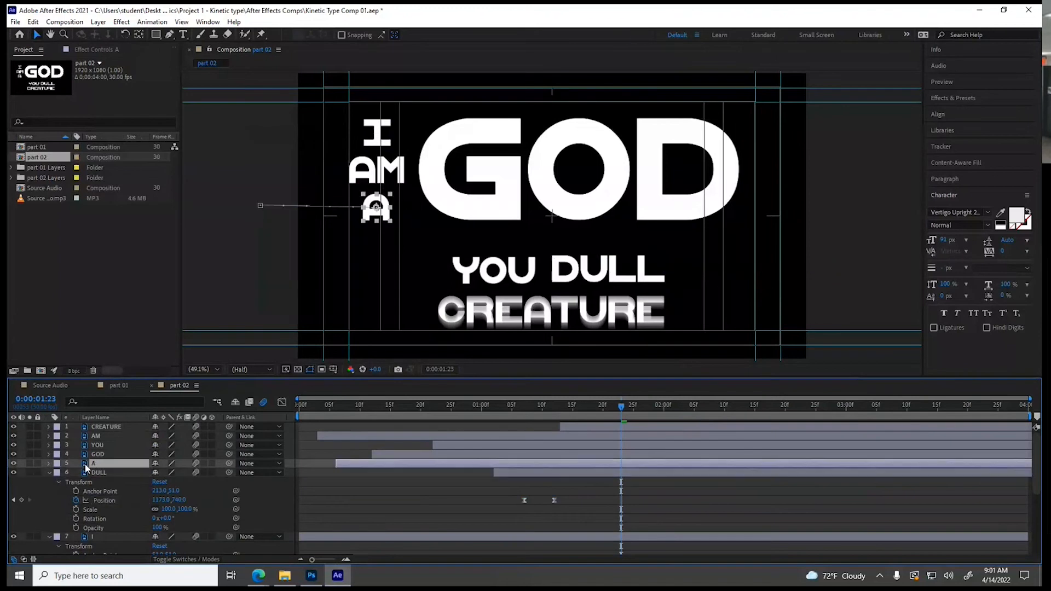
click(50, 463)
click(58, 473)
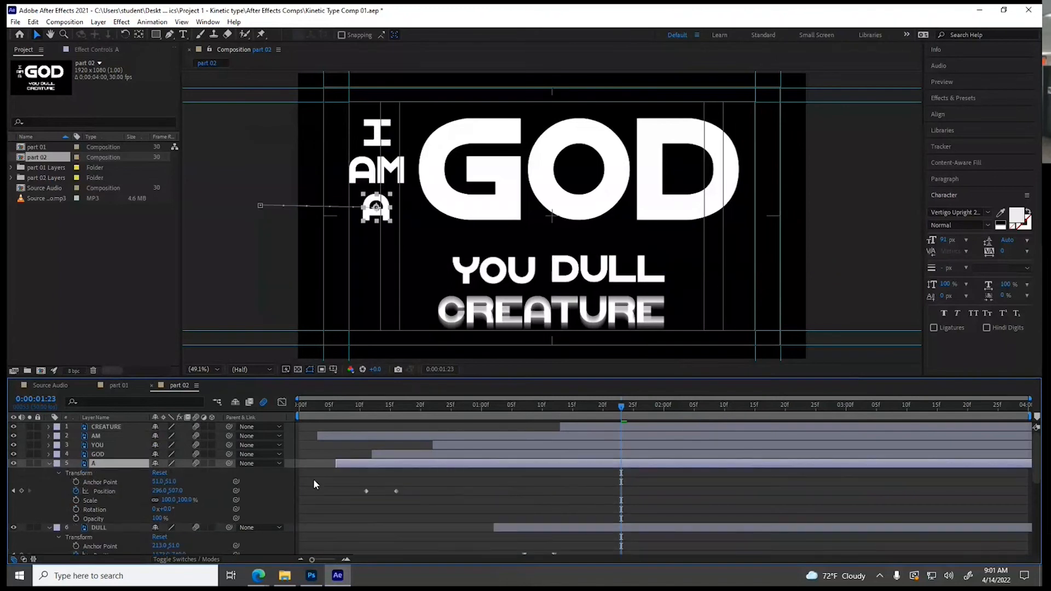
drag(324, 477, 435, 497)
right_click(396, 491)
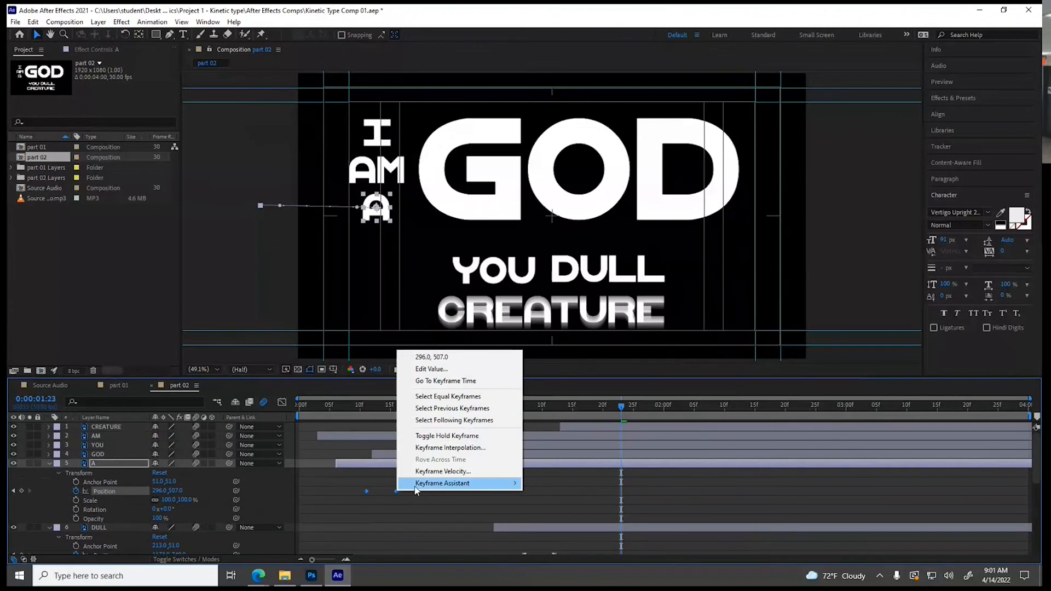
mouse_move(443, 483)
click(584, 413)
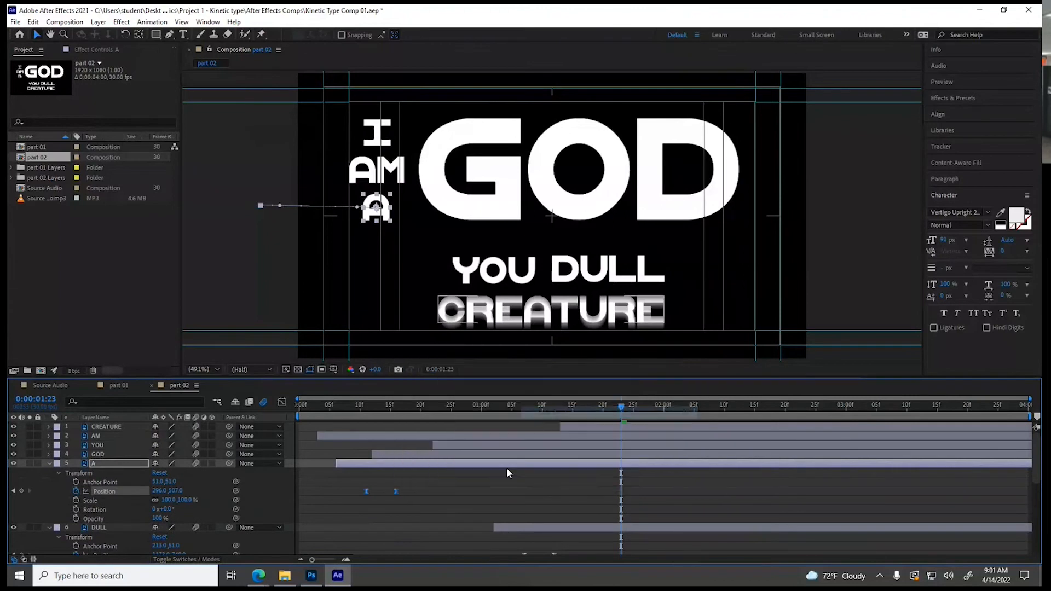
Expand the GOD layer's Transform properties and apply Easy Ease to its pair of Position keyframes
click(100, 454)
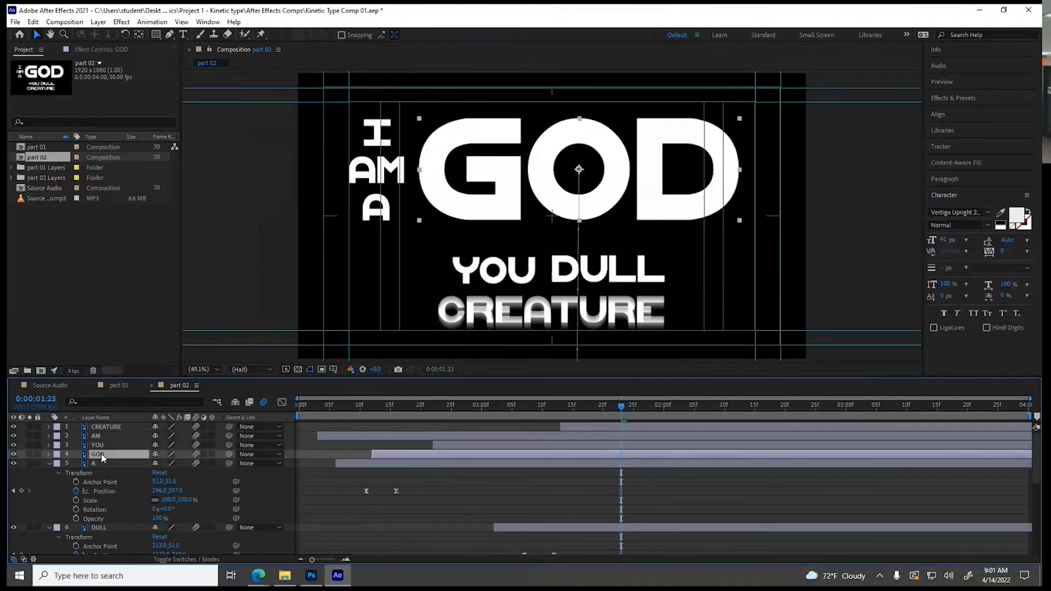
click(49, 454)
click(58, 464)
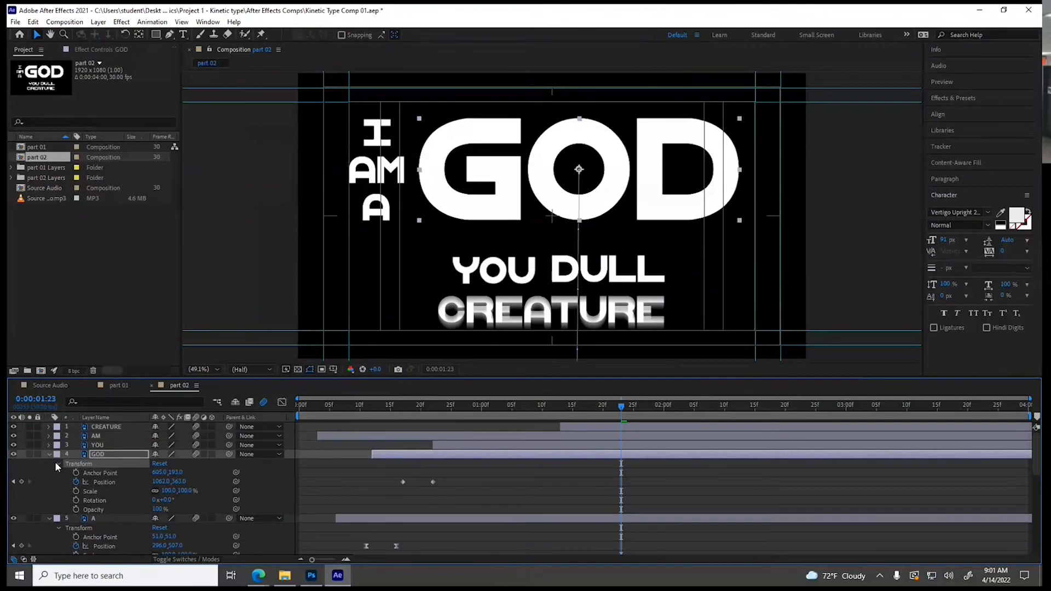
drag(372, 473, 423, 485)
right_click(431, 482)
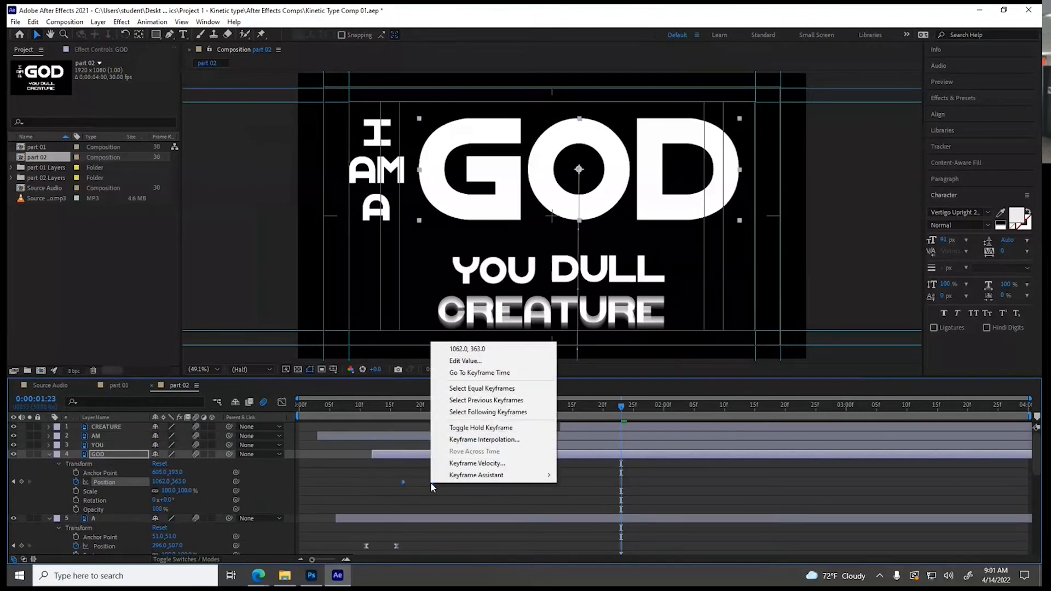
mouse_move(472, 476)
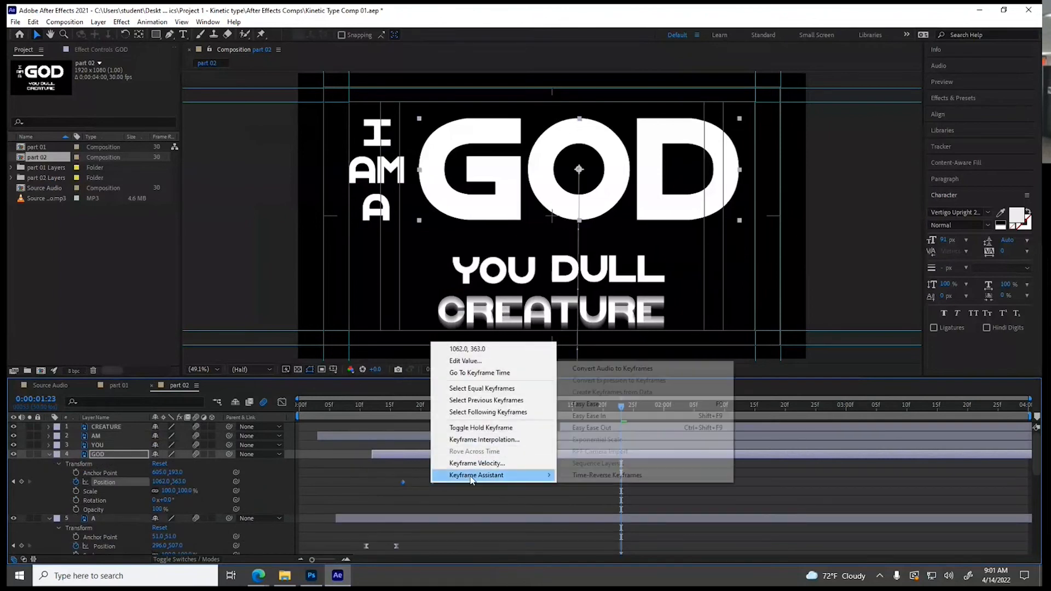
click(584, 404)
Expand the YOU layer's Transform properties and apply Easy Ease to both of its Position keyframes
click(112, 446)
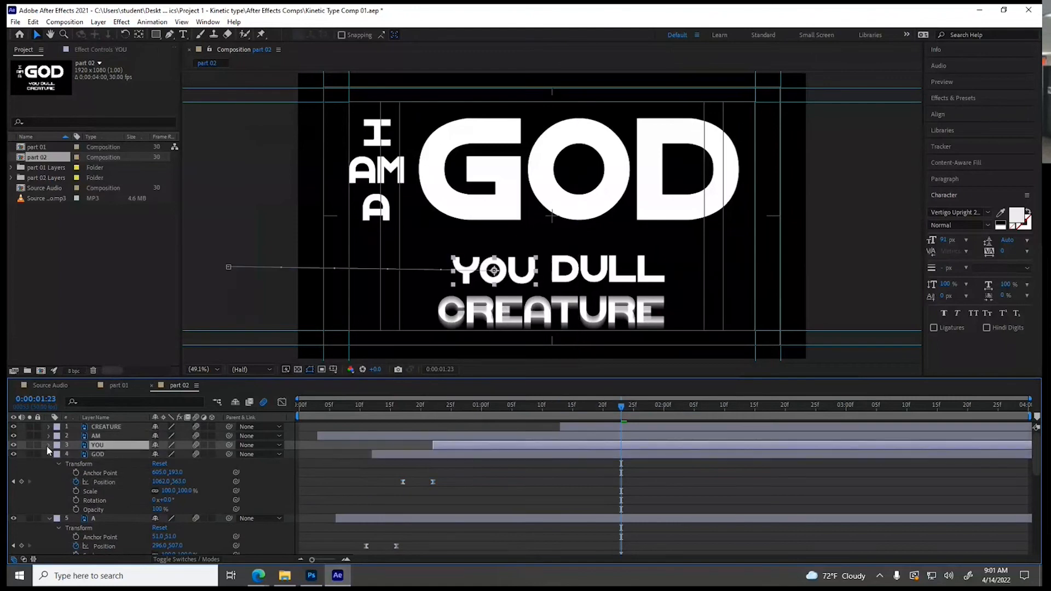
click(48, 445)
click(58, 455)
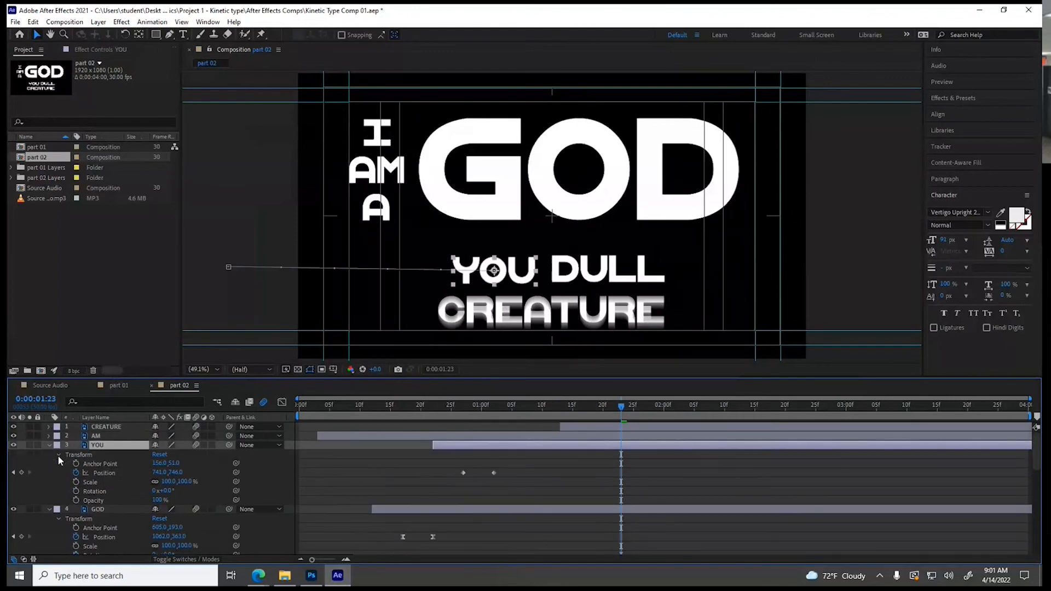
drag(521, 491, 447, 461)
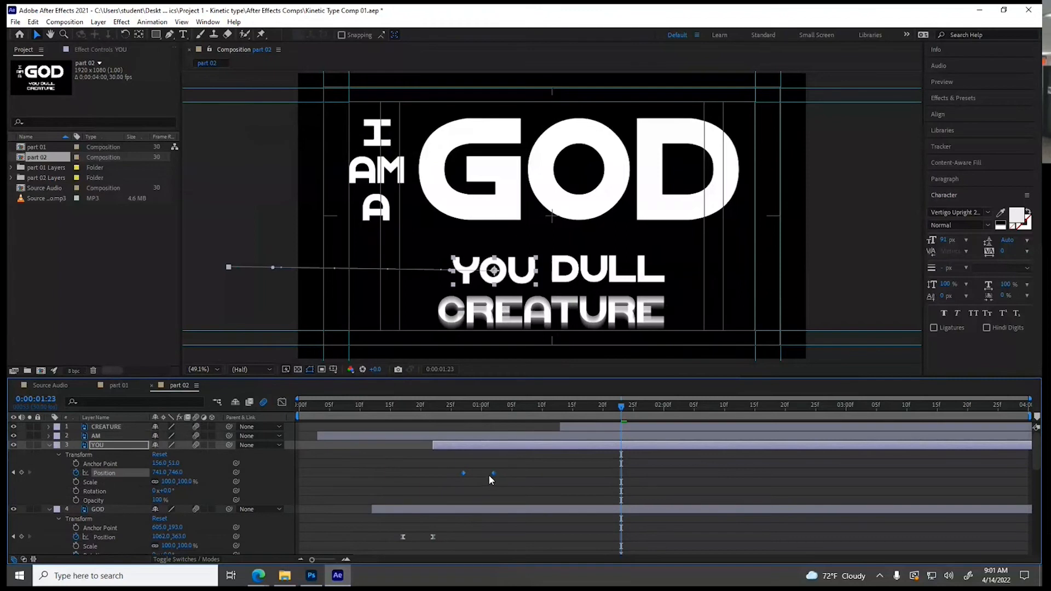
right_click(489, 473)
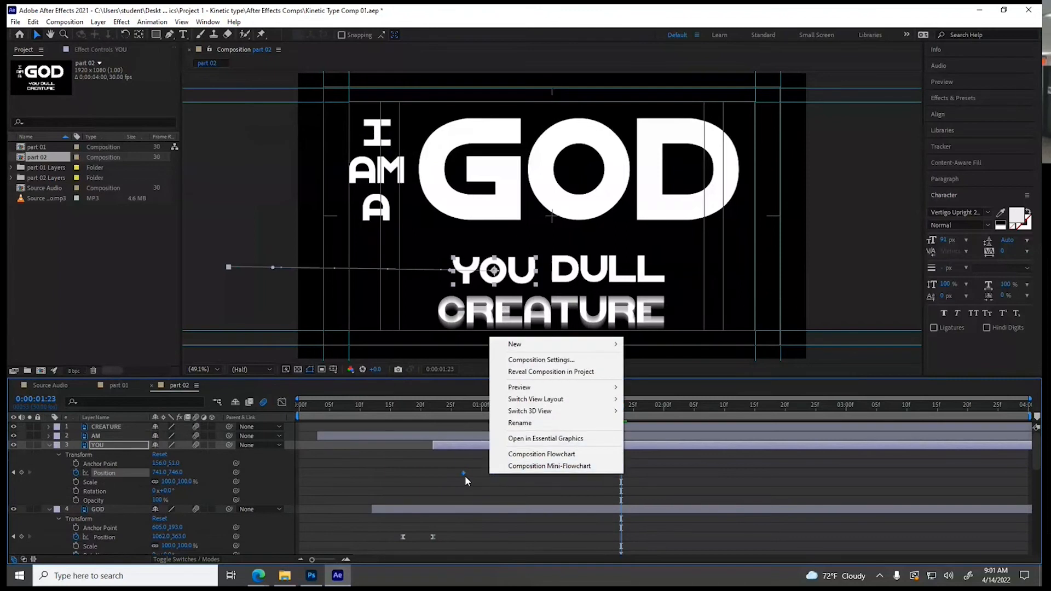
click(453, 463)
right_click(493, 474)
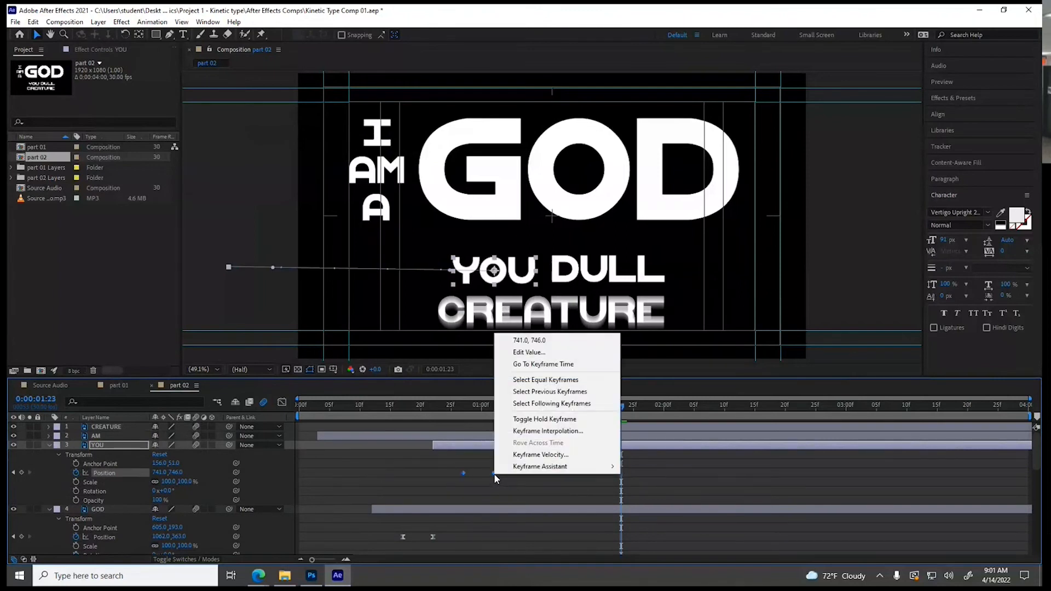
mouse_move(514, 474)
click(638, 497)
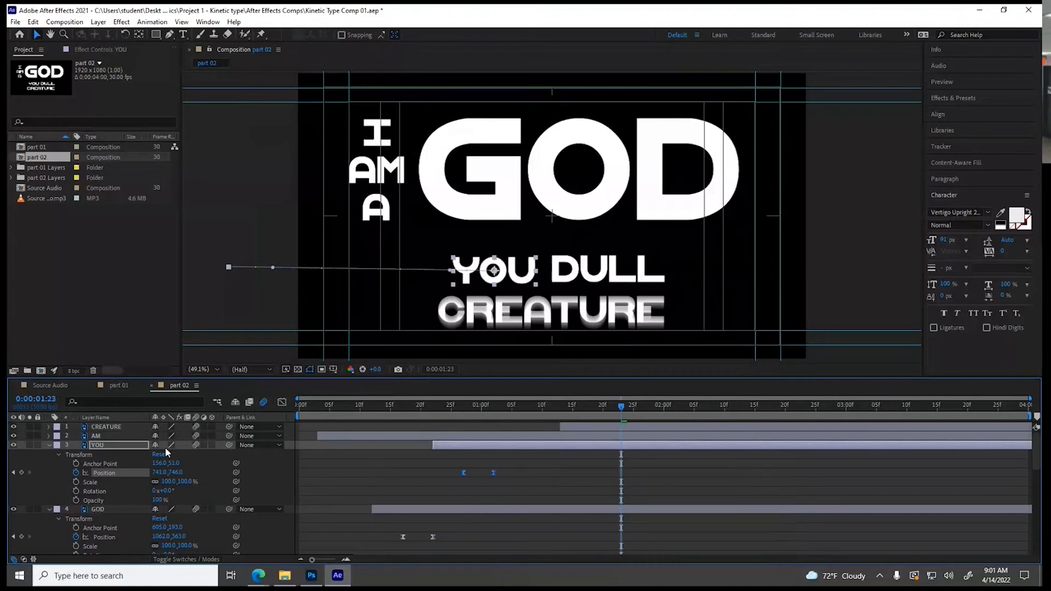
Expand the AM layer's Transform properties and apply Easy Ease to its two Position keyframes
click(92, 435)
click(50, 435)
click(58, 445)
click(92, 463)
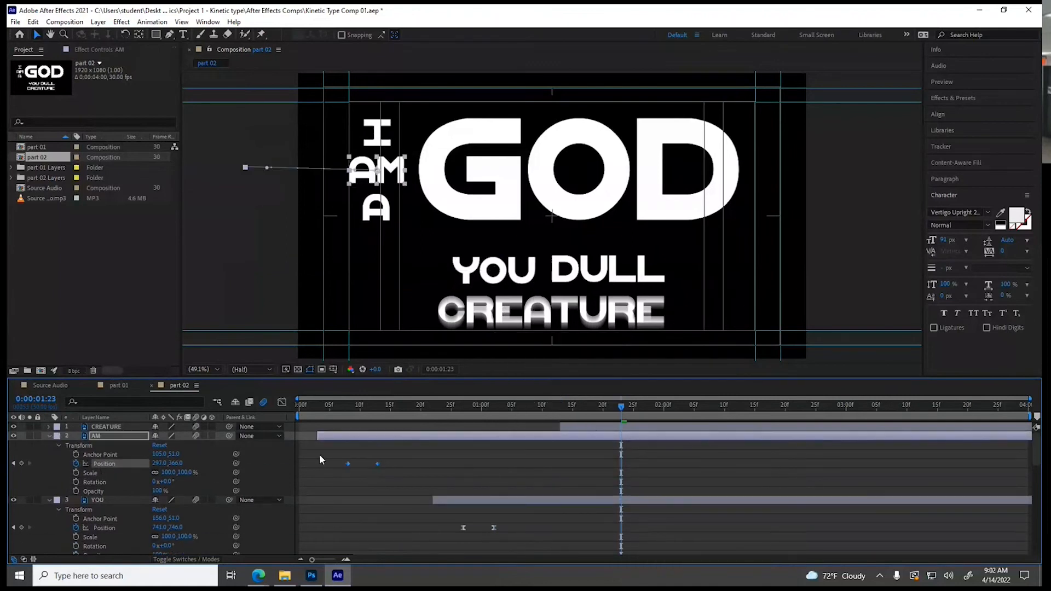
right_click(377, 464)
mouse_move(407, 458)
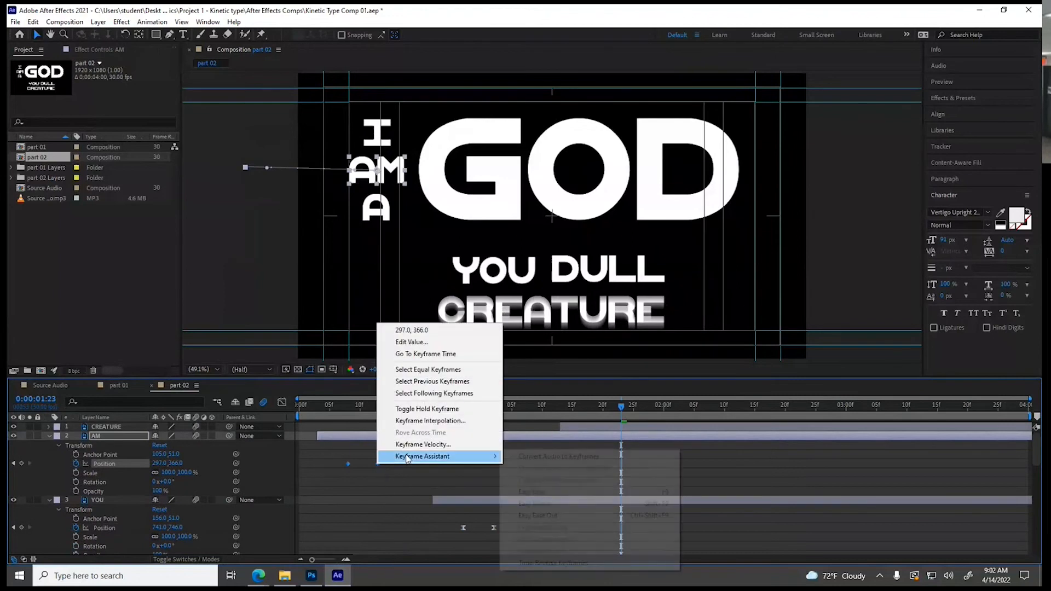
click(539, 491)
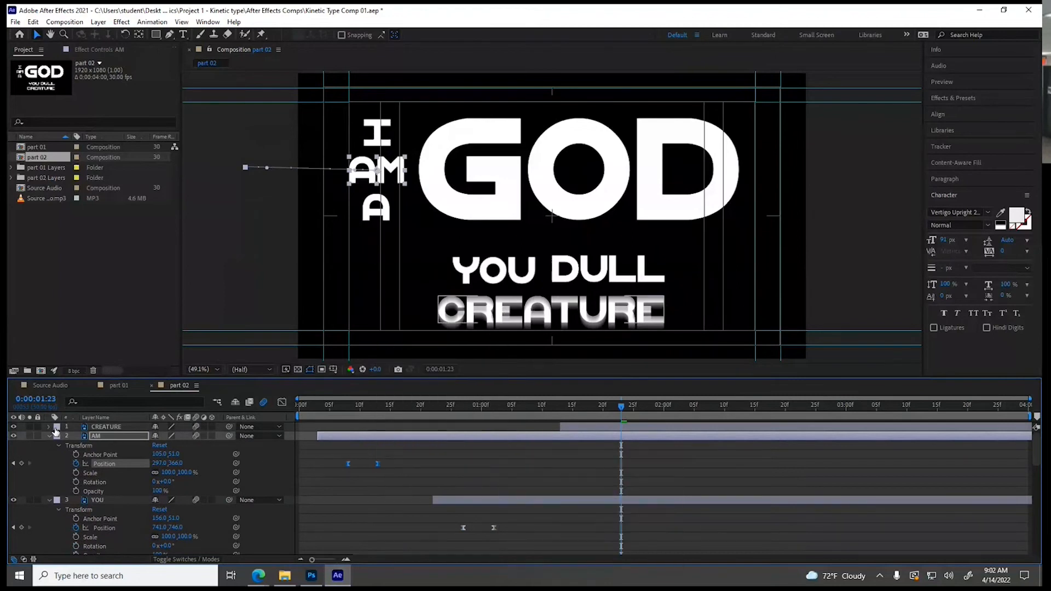
Expand the CREATURE layer's properties and apply Easy Ease to its pair of Position keyframes
click(50, 427)
click(105, 455)
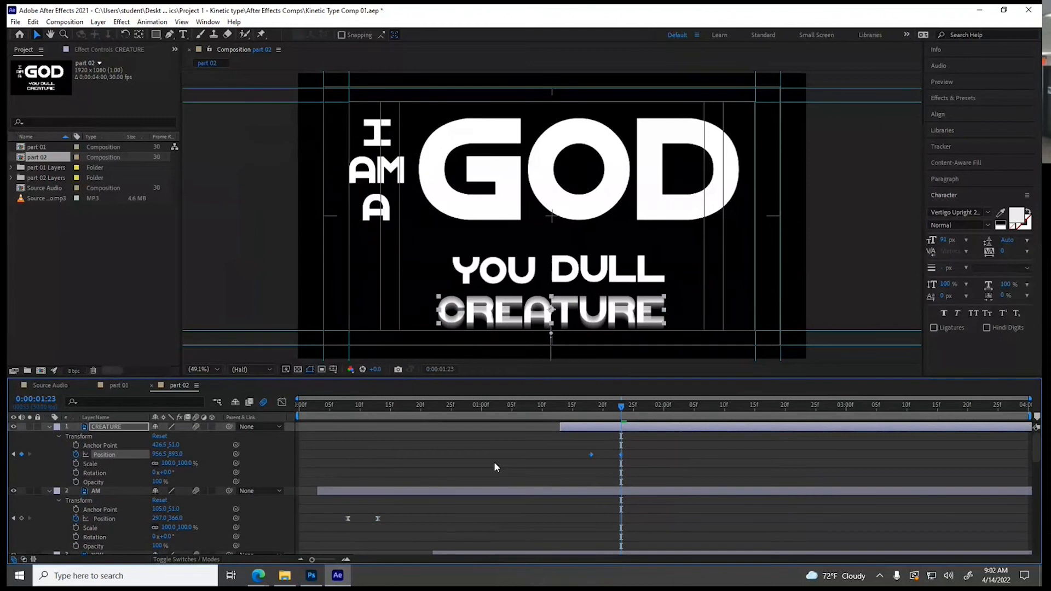
drag(580, 449, 642, 480)
right_click(590, 456)
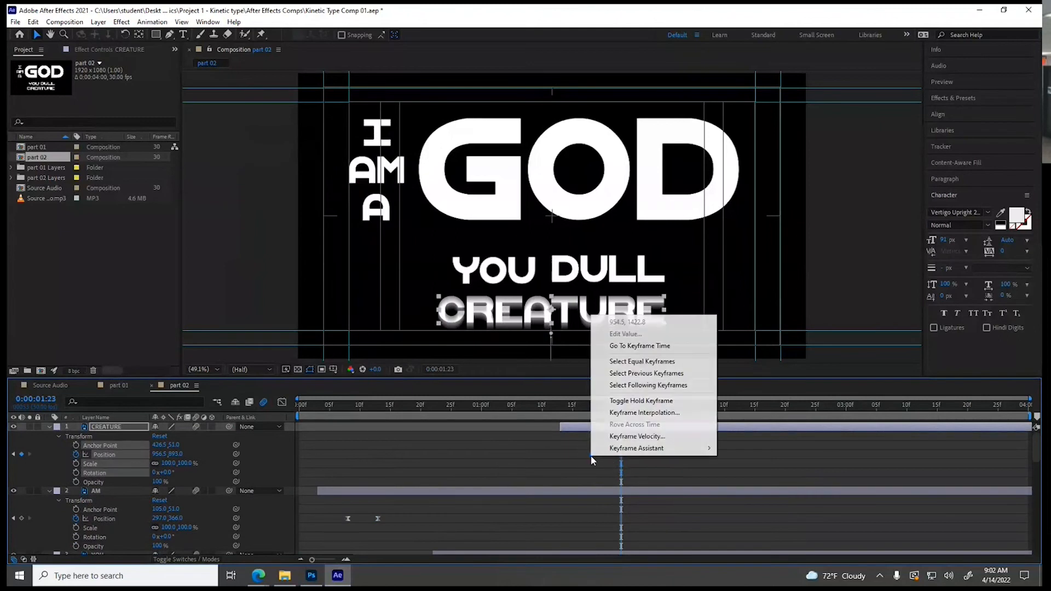
mouse_move(657, 448)
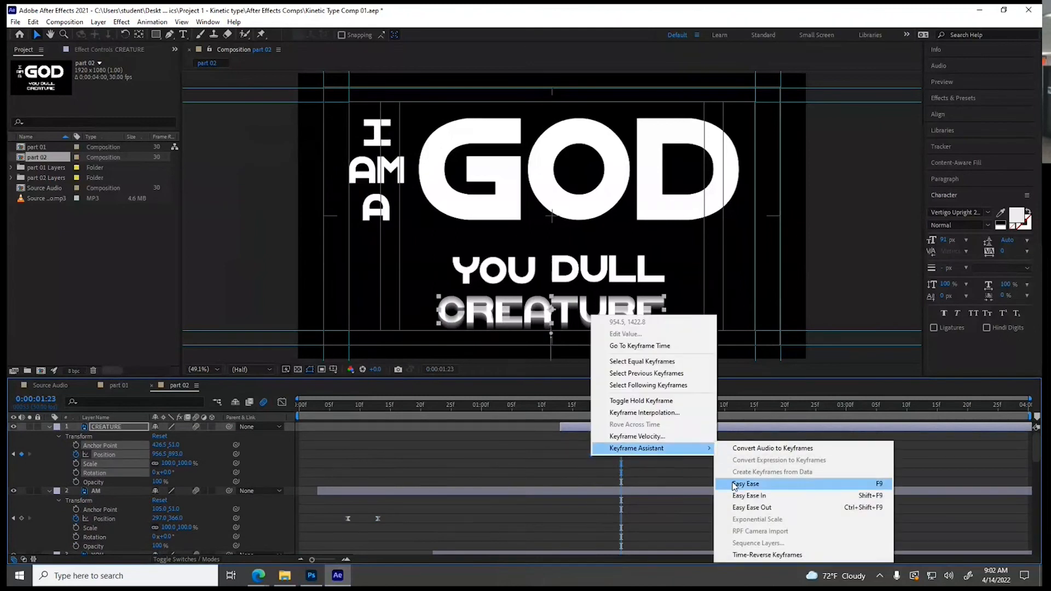
click(751, 509)
click(301, 463)
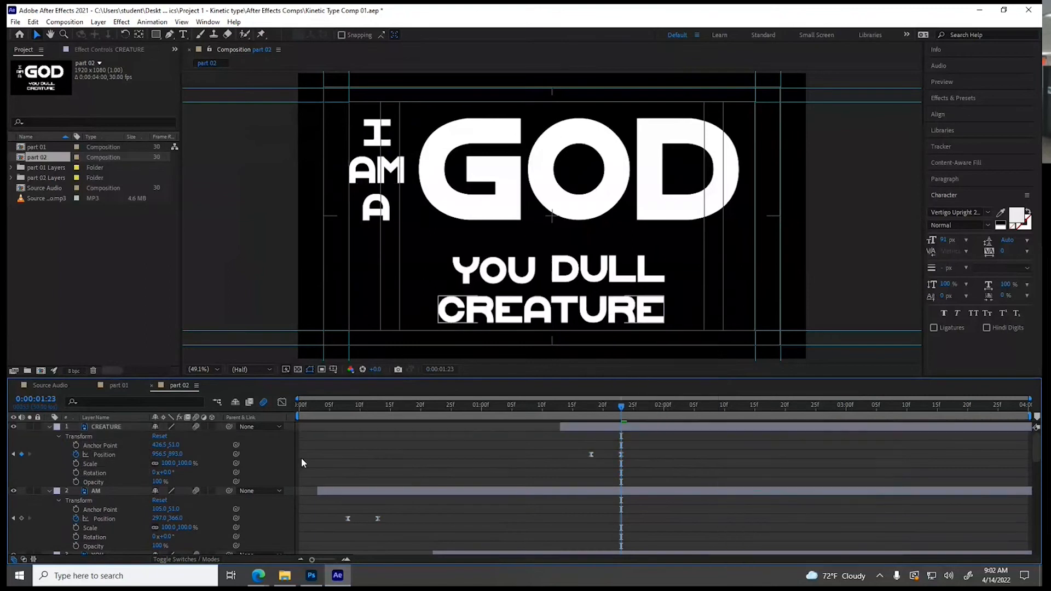
Collapse the properties of all seven word layers, from CREATURE down to I
click(48, 426)
click(48, 436)
click(50, 446)
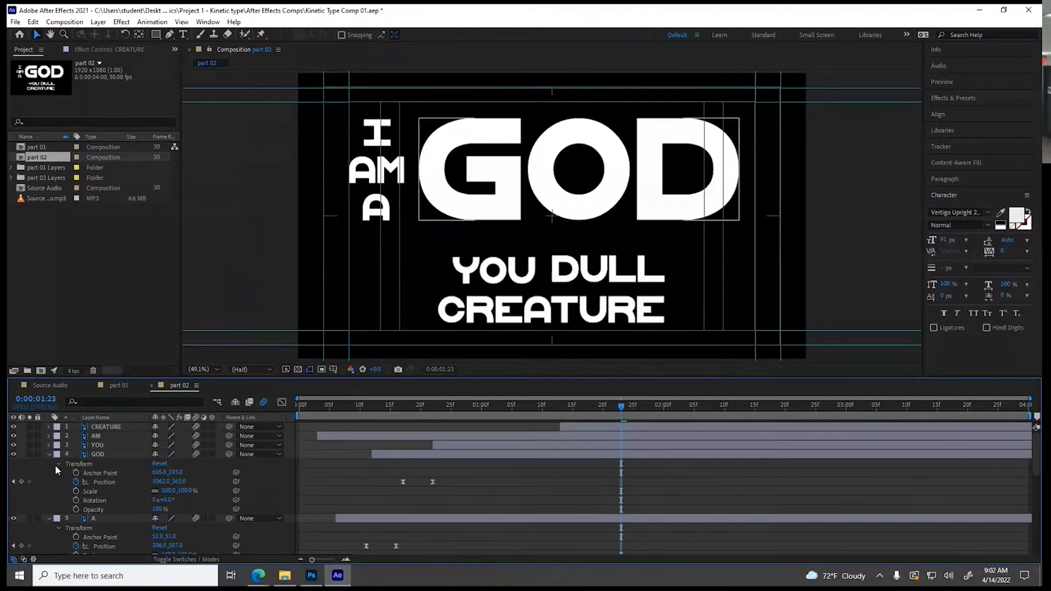
click(49, 455)
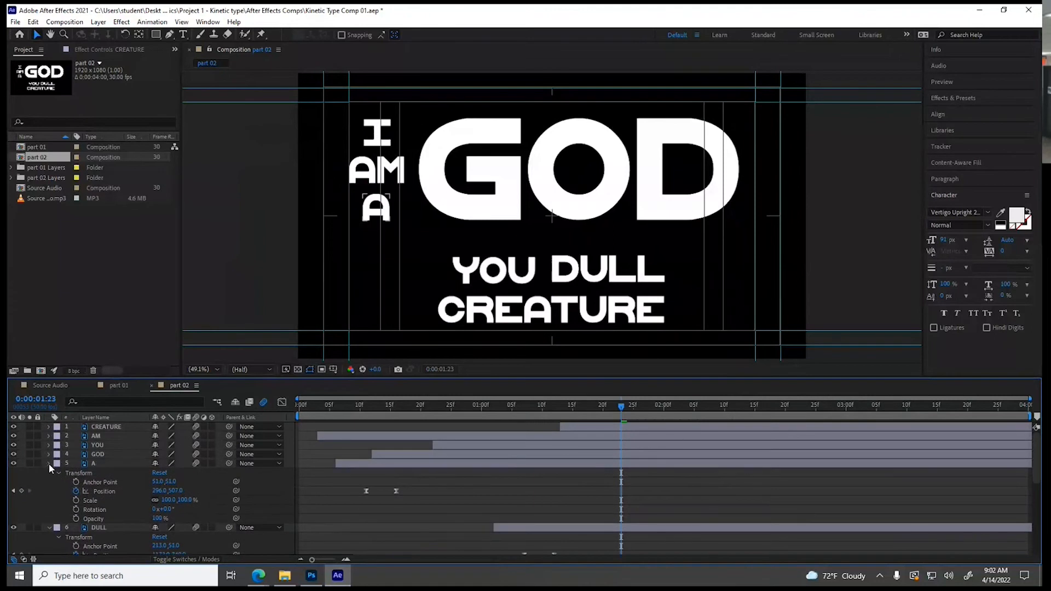
click(49, 463)
click(49, 472)
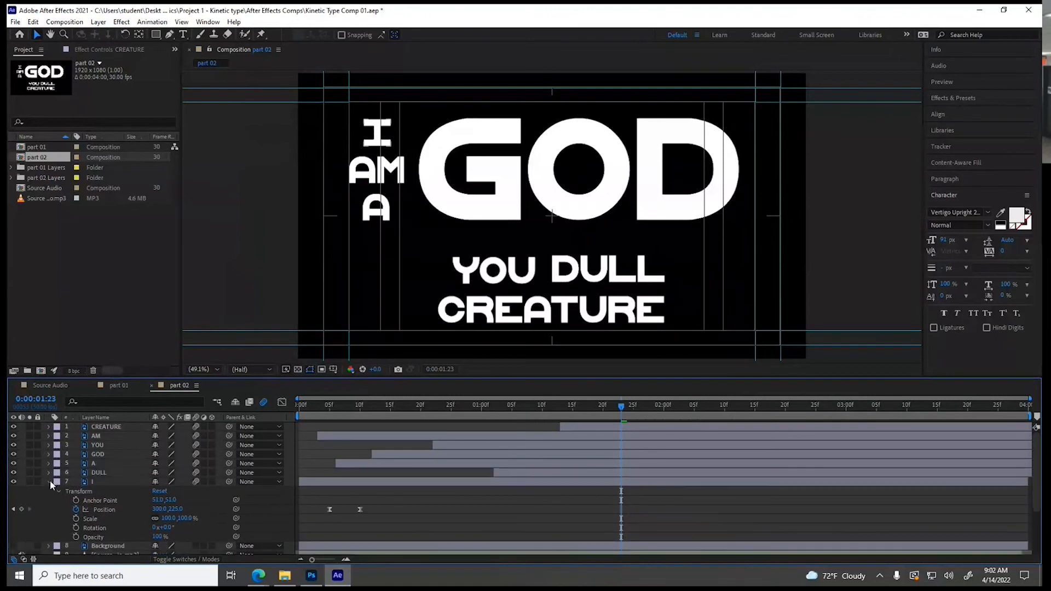
click(49, 481)
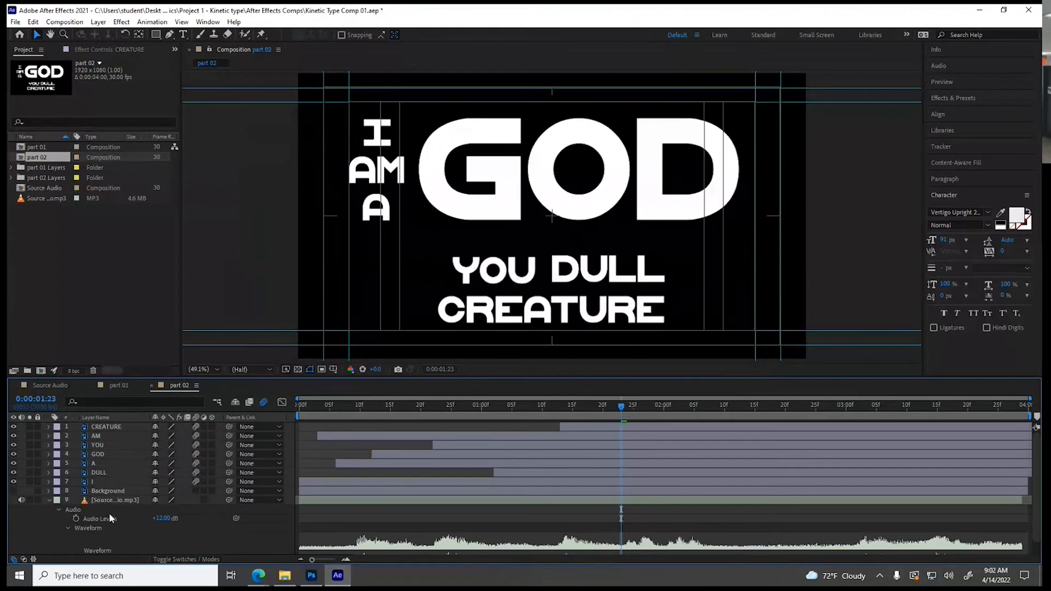
Preview the part 02 animation from the first frame
click(298, 410)
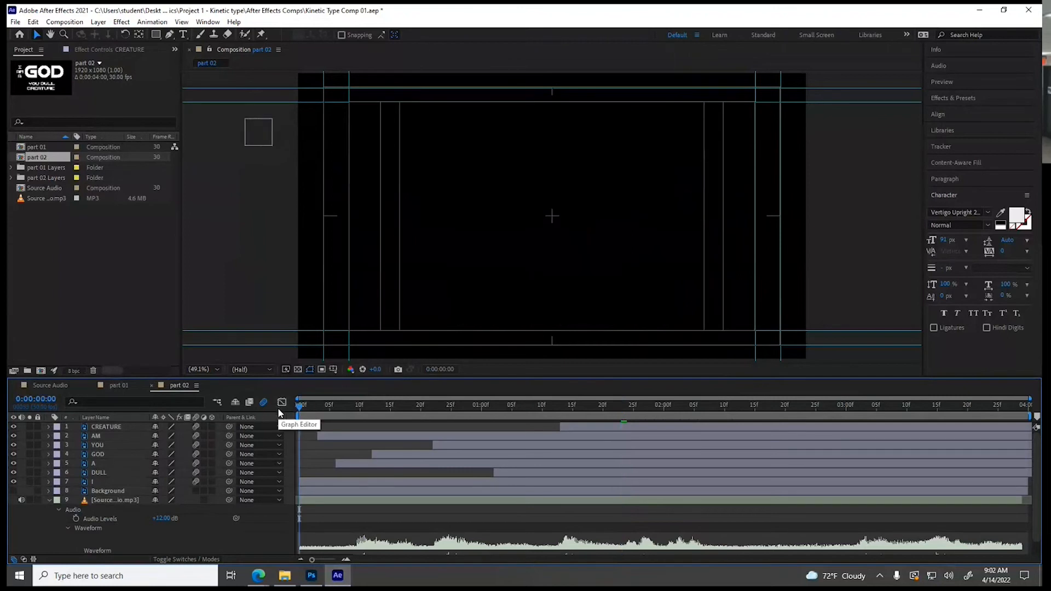
key(space)
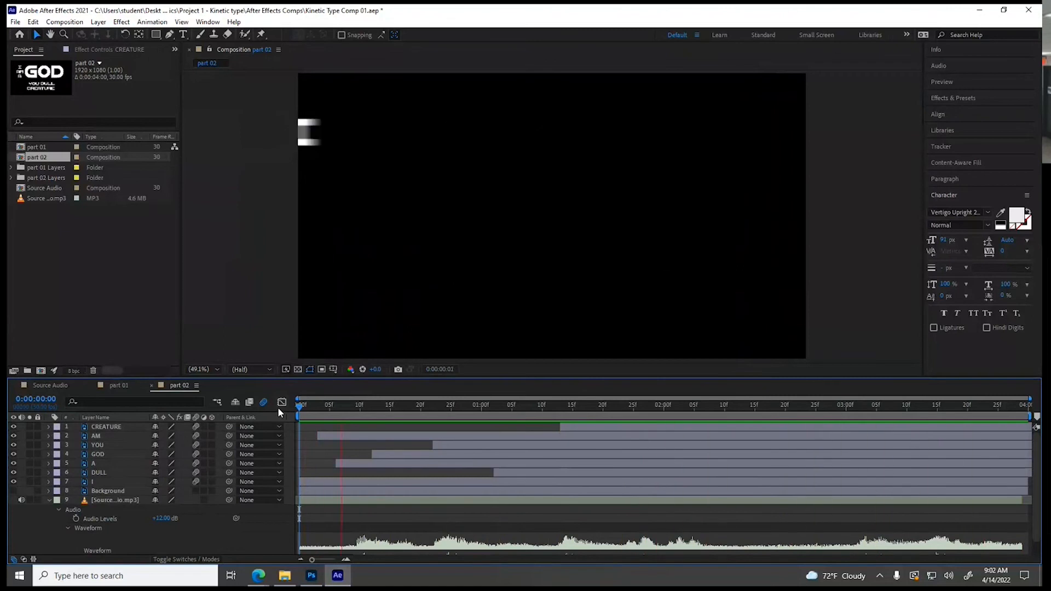
key(space)
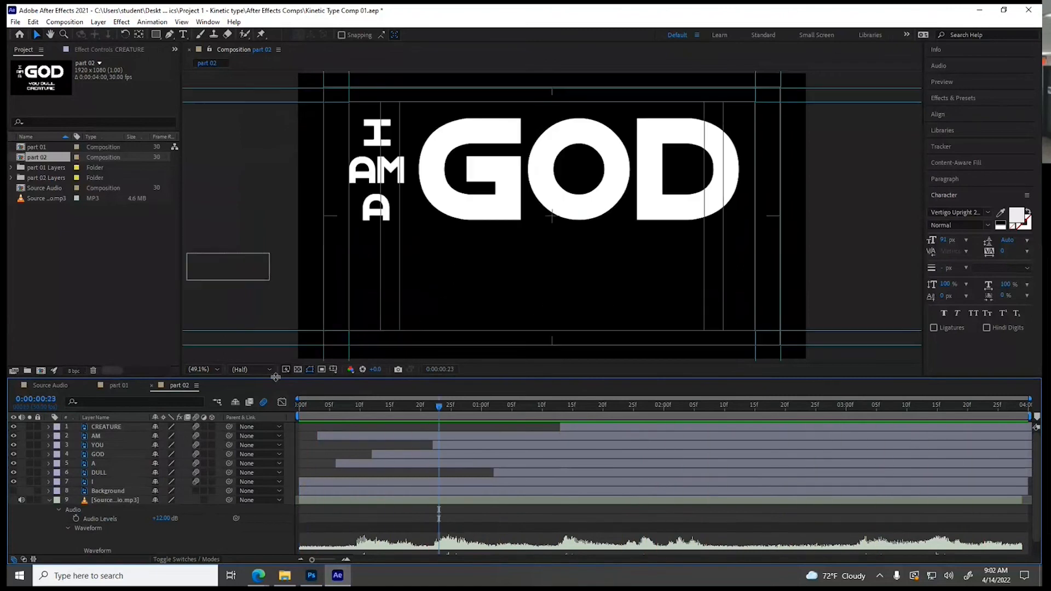
Add part 02 to the Source Audio composition beneath part 01 and shift it to start at about 12 seconds
click(45, 385)
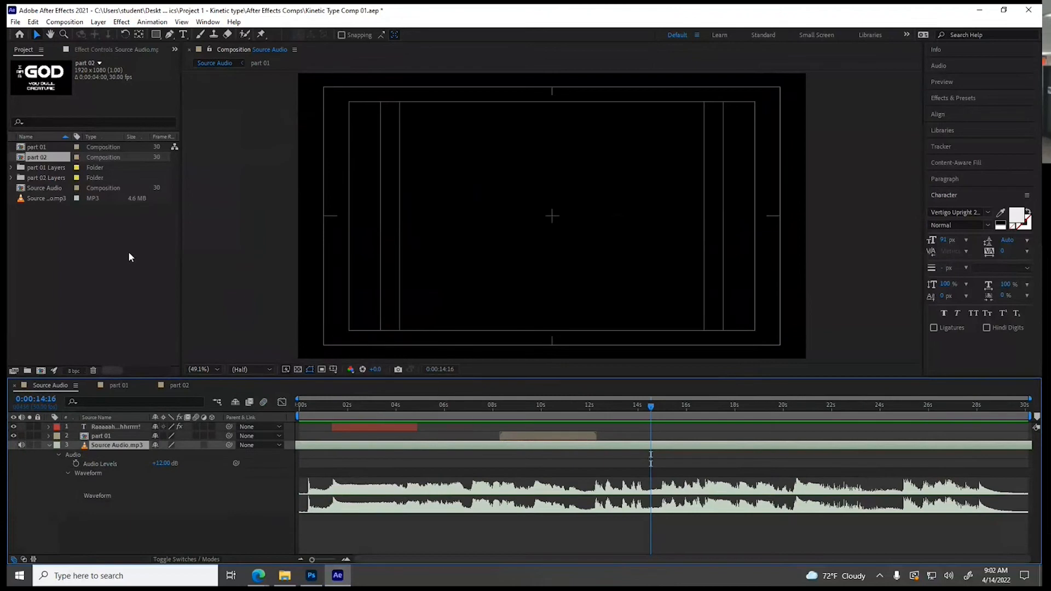
drag(26, 158, 78, 442)
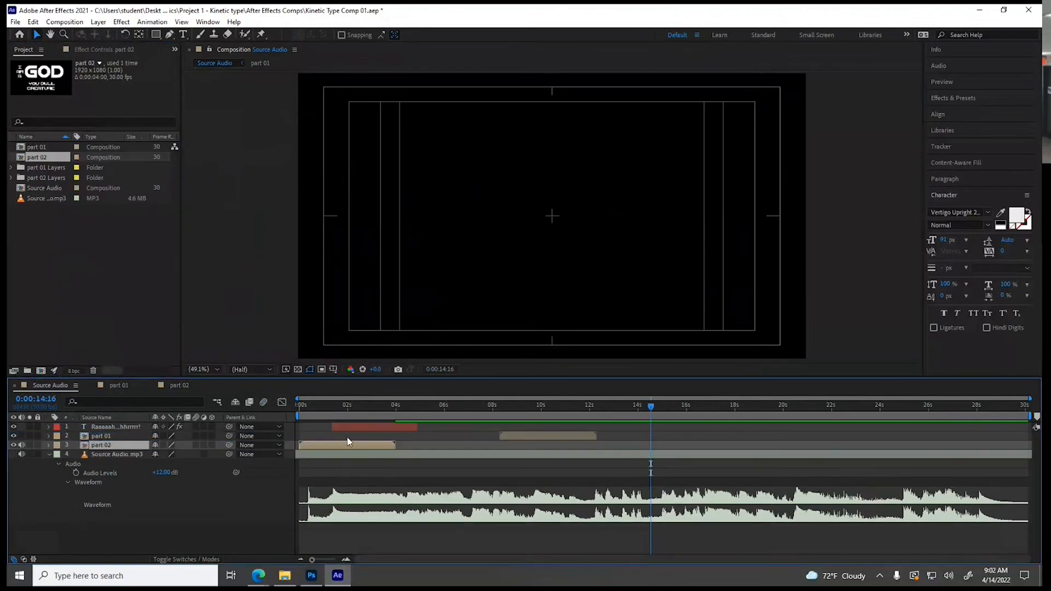
drag(372, 448, 663, 448)
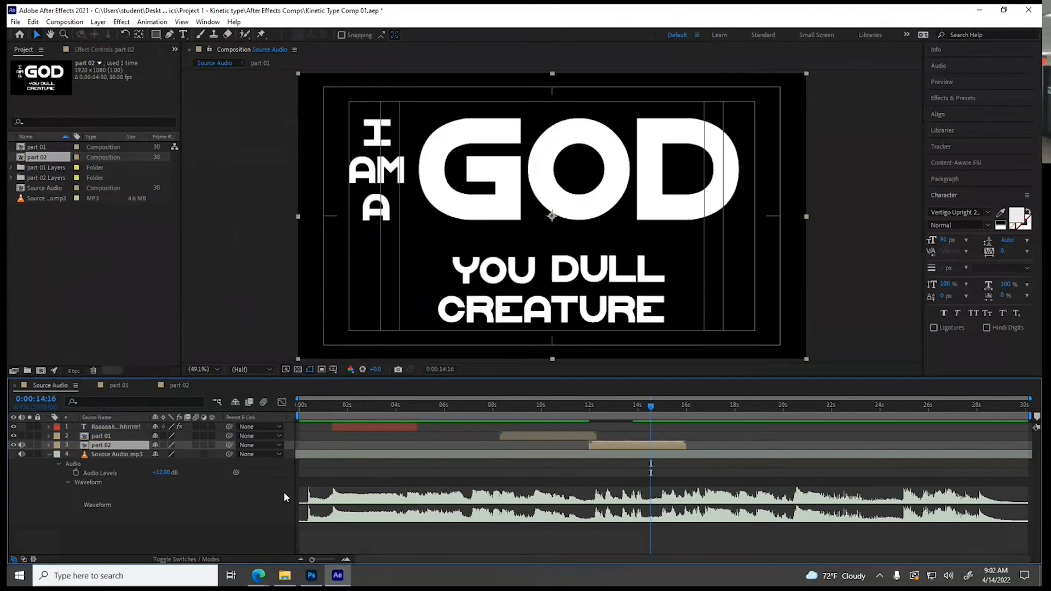
Reveal part 02's audio waveform and nudge the layer slightly earlier to line up with the Source Audio.mp3 waveform, then collapse its properties
click(49, 444)
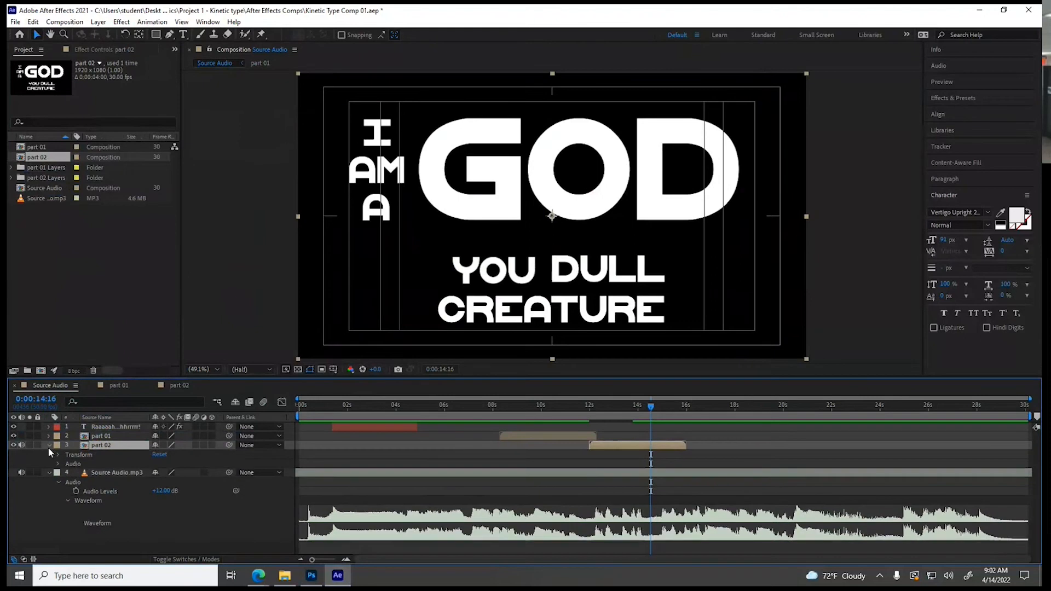
click(59, 464)
click(66, 482)
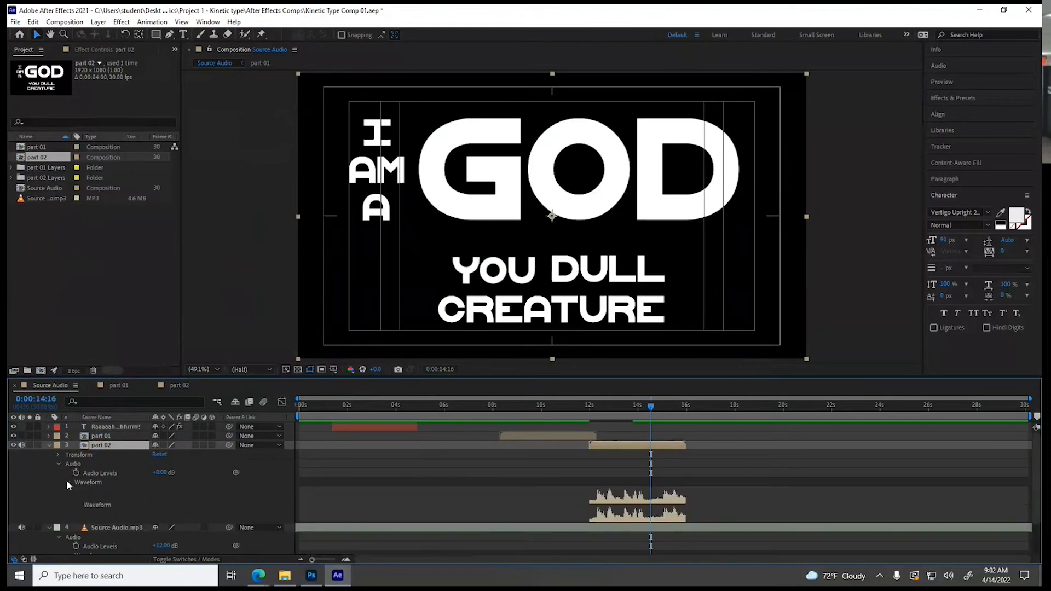
scroll(471, 494, down, 2)
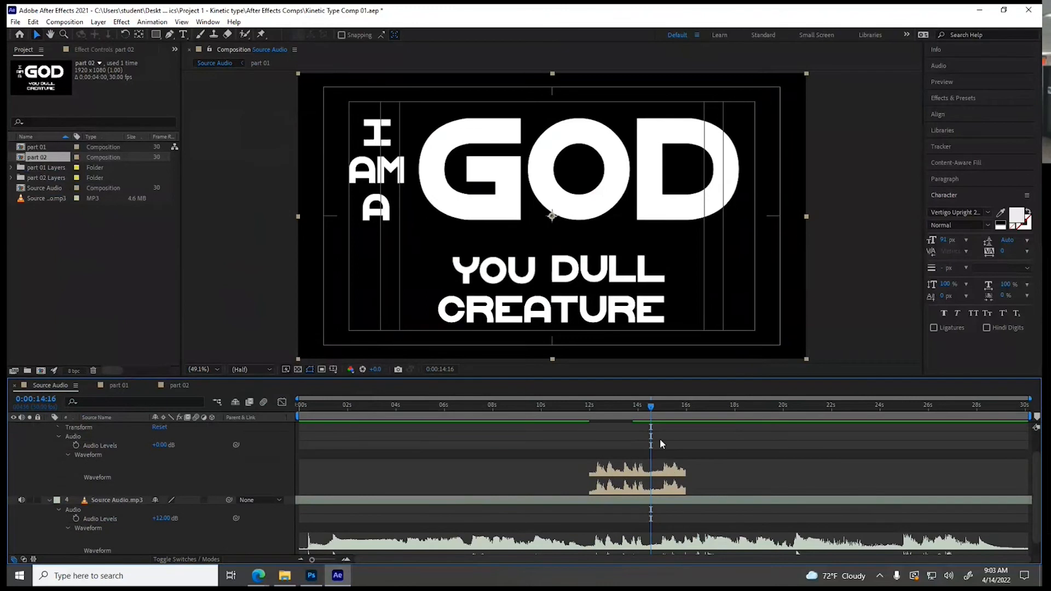
drag(650, 409, 640, 410)
scroll(643, 470, up, 1)
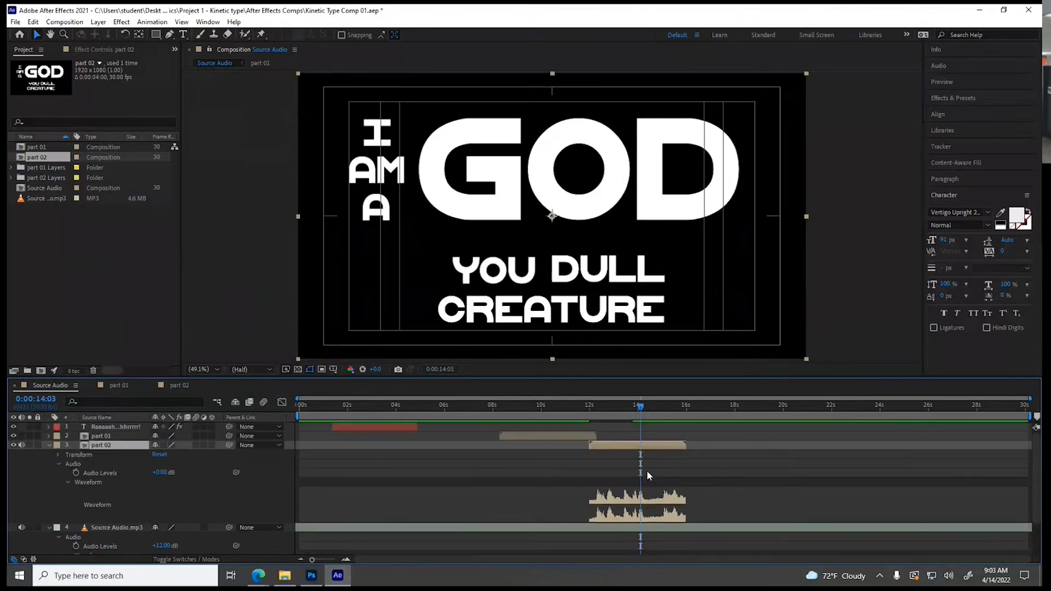
drag(652, 444, 652, 443)
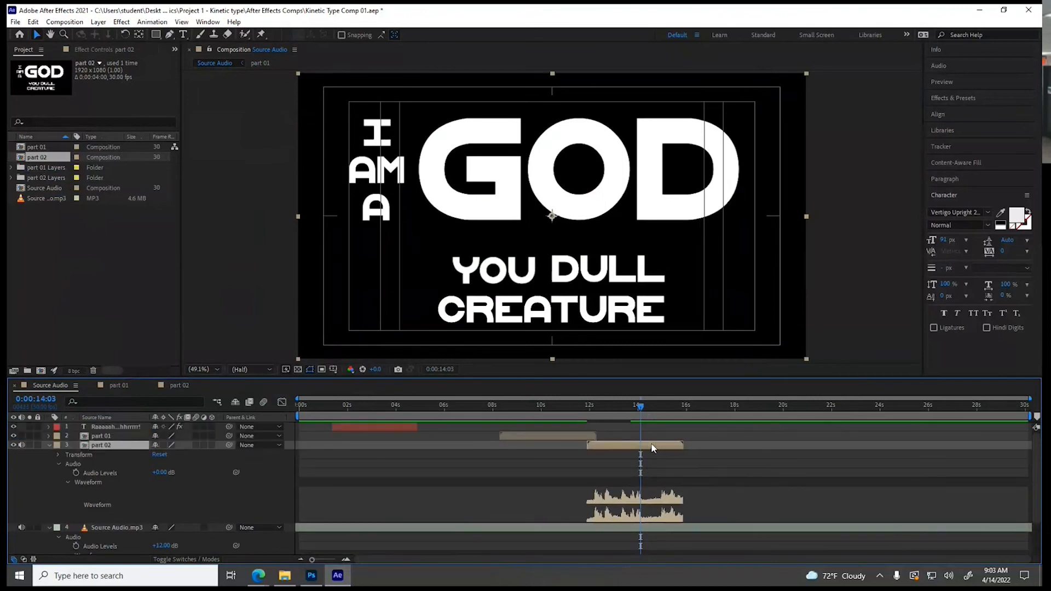
scroll(661, 475, down, 2)
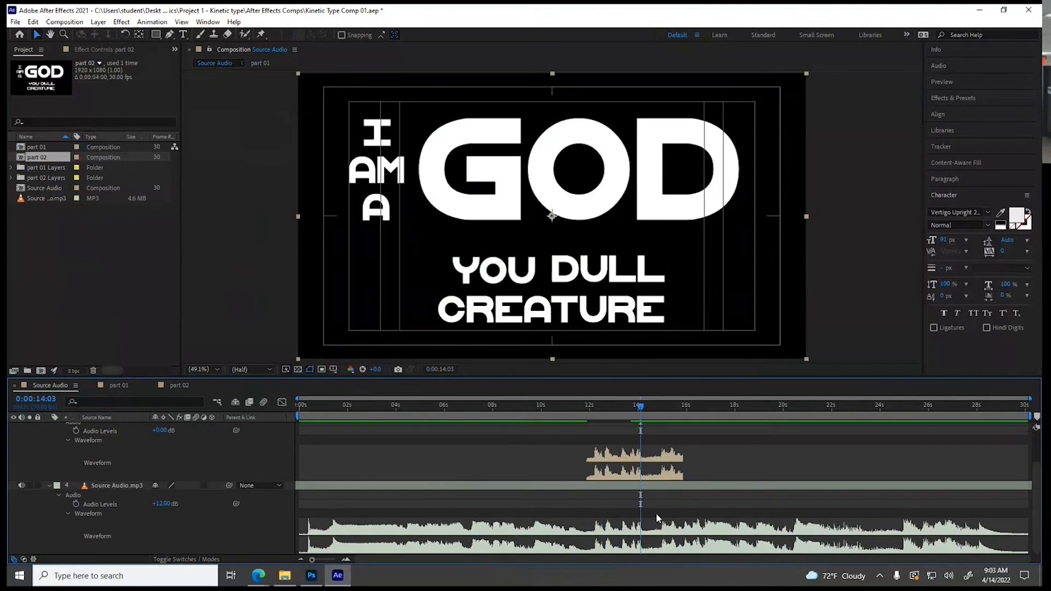
scroll(79, 465, up, 1)
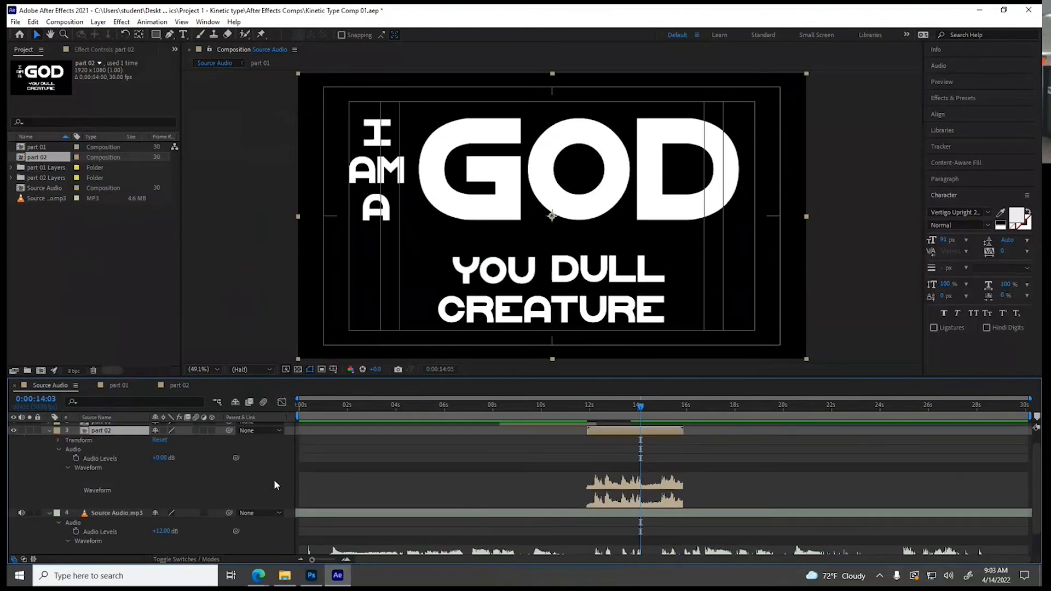
click(51, 430)
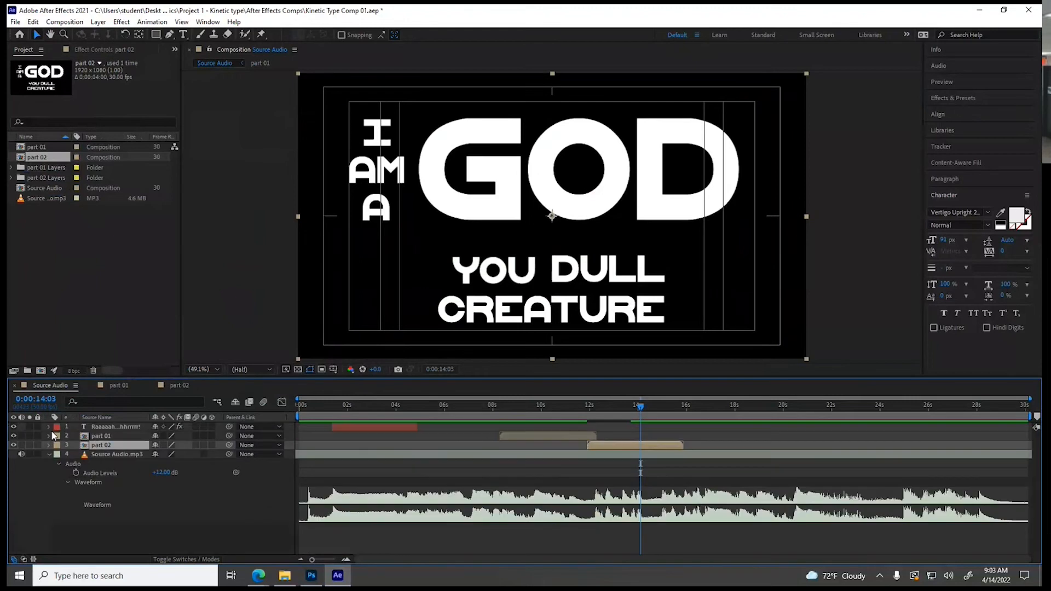
Preview the Source Audio composition from the beginning, then scrub back to 0:00:11:24 near the part 01 and part 02 overlap
drag(515, 409, 271, 402)
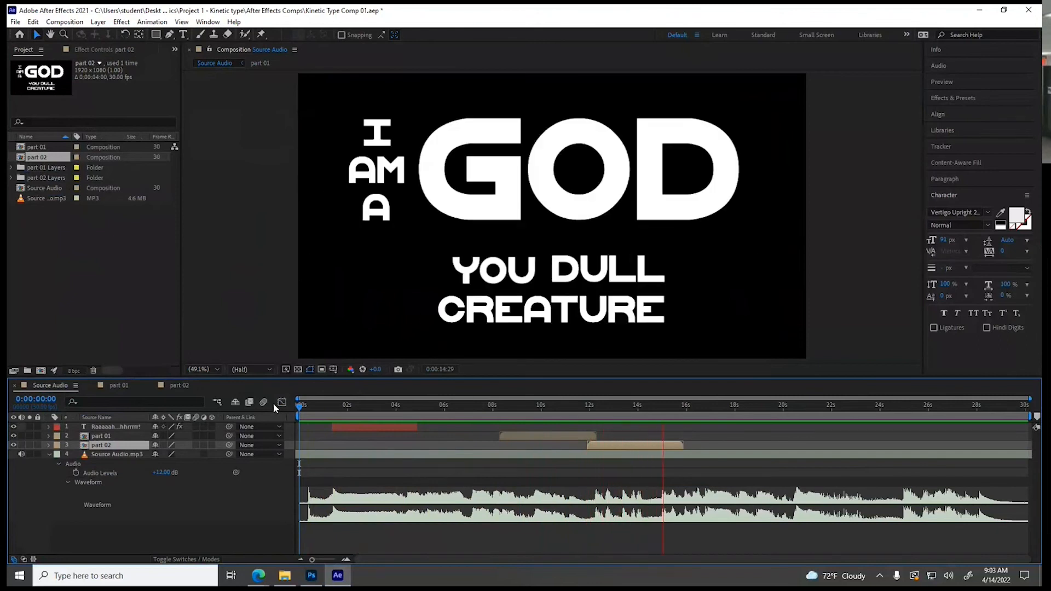
key(space)
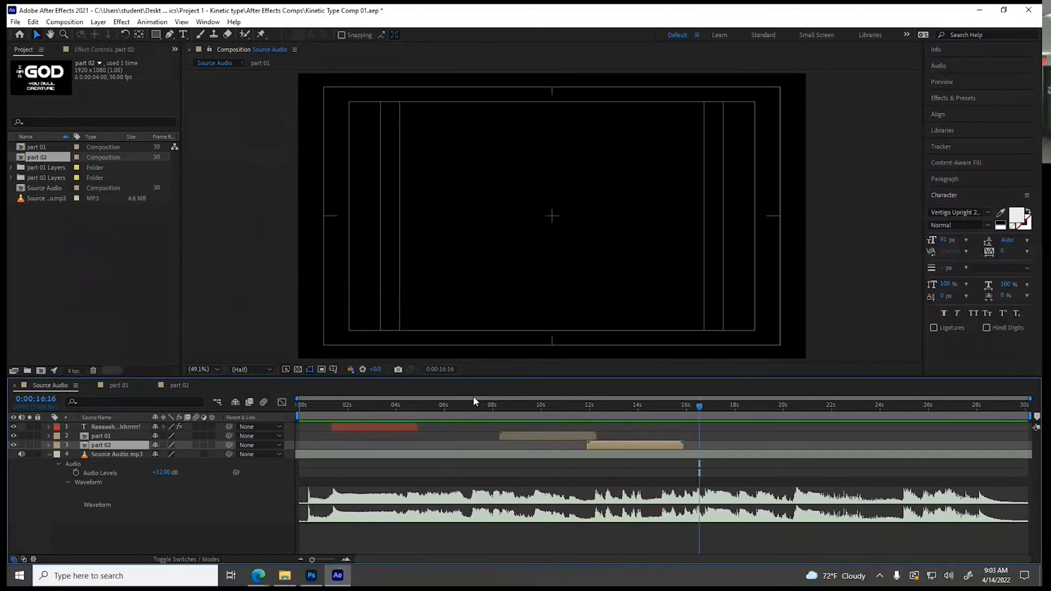
mouse_move(574, 412)
mouse_down()
mouse_move(600, 412)
mouse_move(390, 405)
mouse_move(590, 409)
mouse_move(579, 411)
mouse_up()
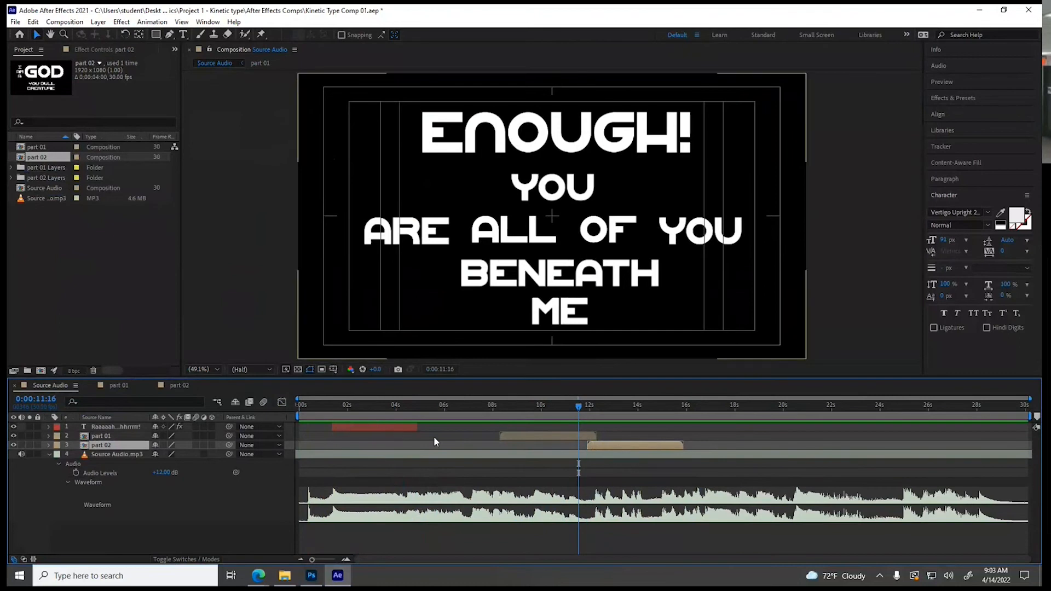
mouse_move(574, 410)
mouse_down()
mouse_move(597, 413)
mouse_move(584, 415)
mouse_up()
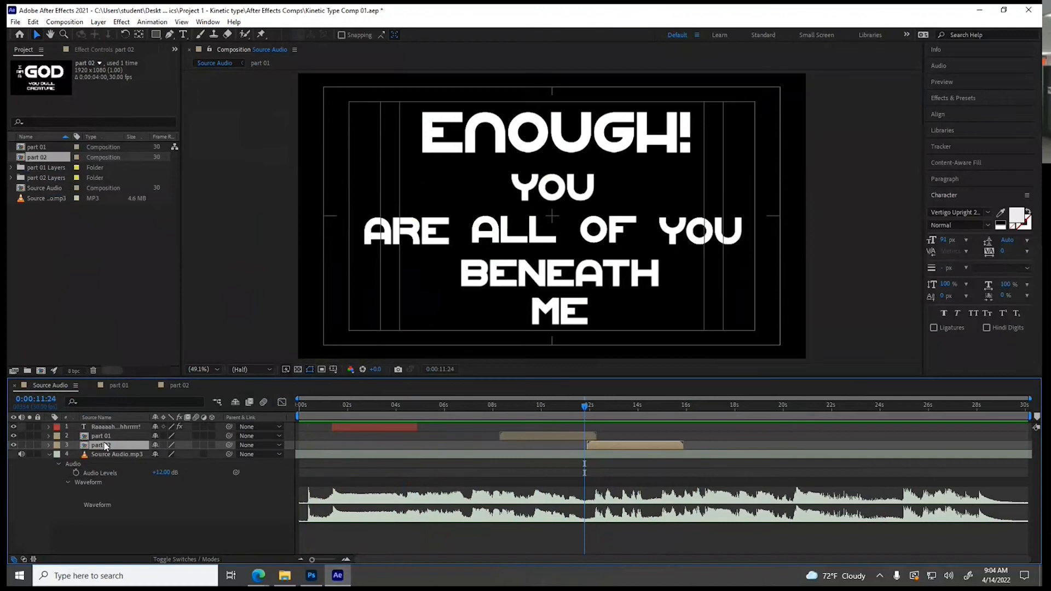
Enable motion blur for the Raaaaah text, part 01 and part 02 layers, and make part 01 and part 02 3D layers
drag(196, 427, 195, 445)
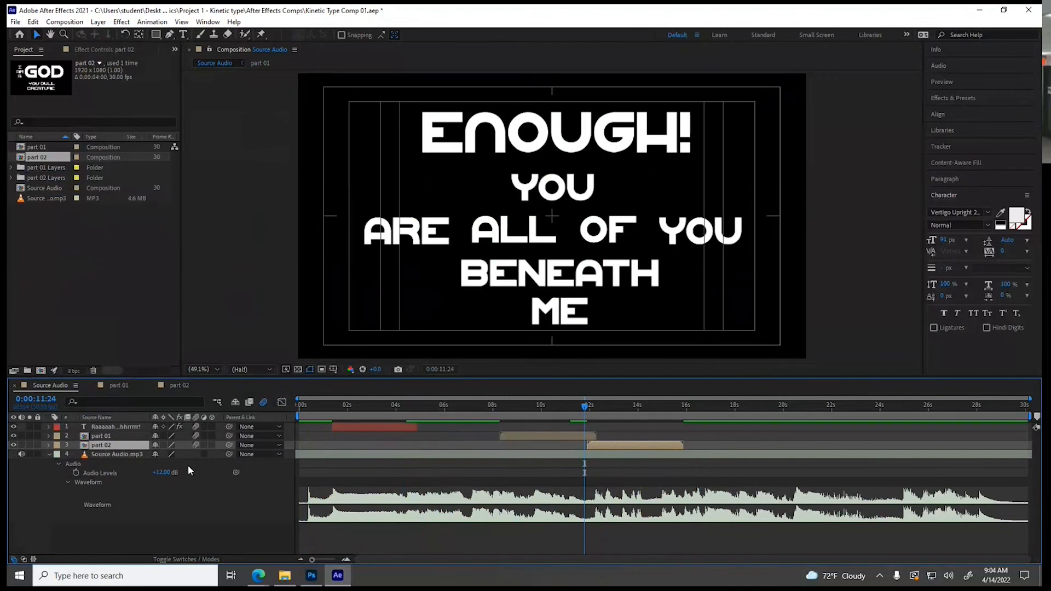
click(213, 444)
click(213, 436)
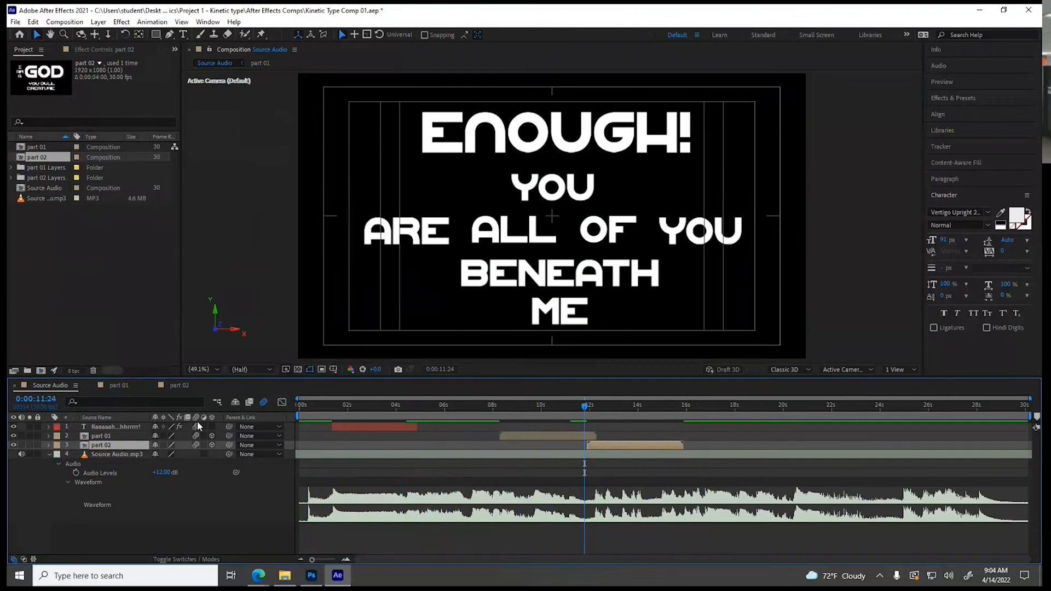
Select part 01 and expand its Transform properties, leaving Material Options collapsed
click(106, 437)
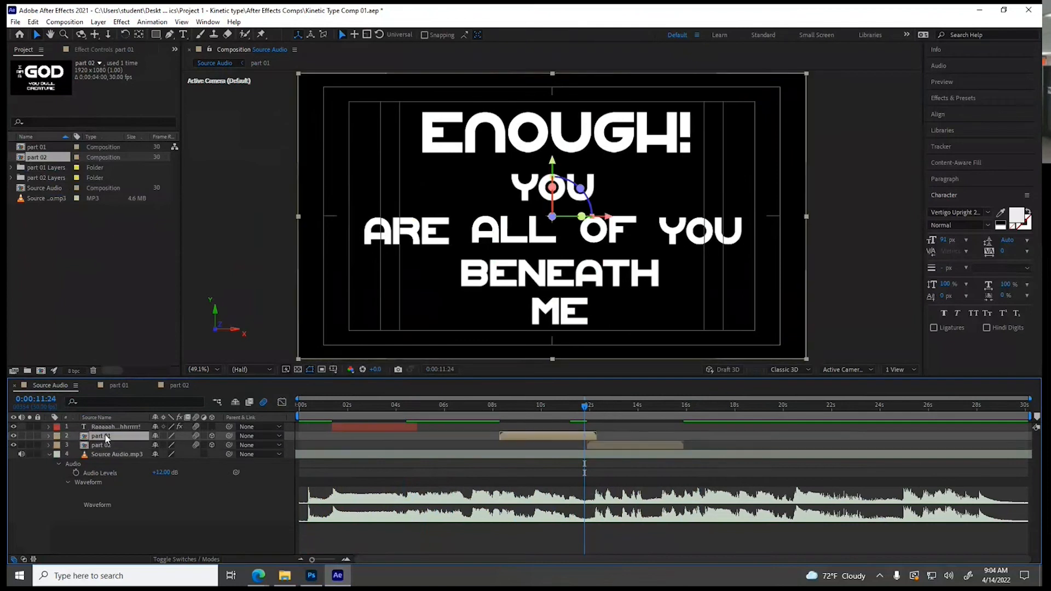
click(49, 436)
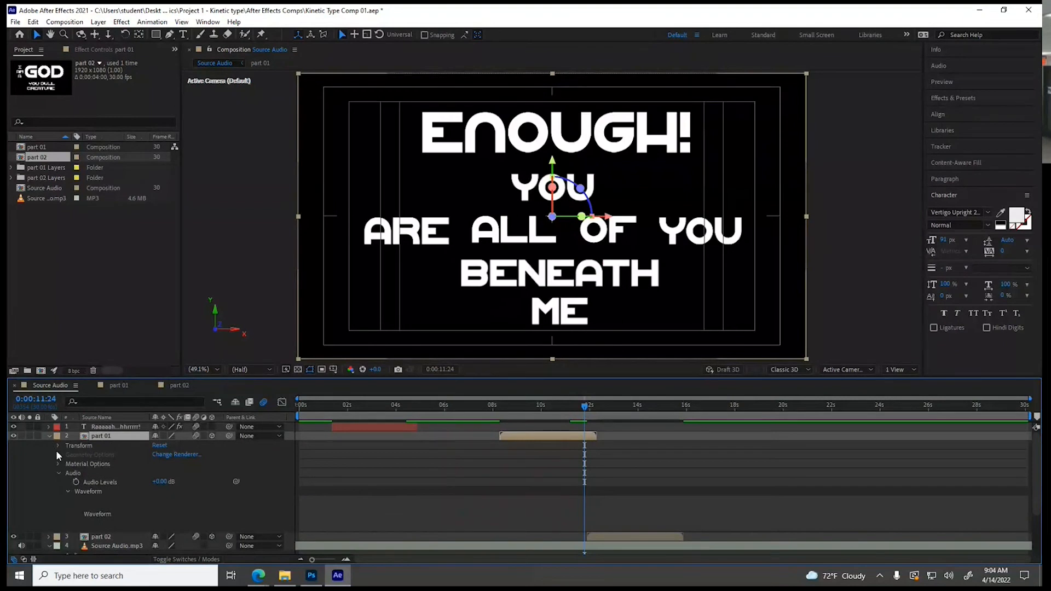
click(58, 465)
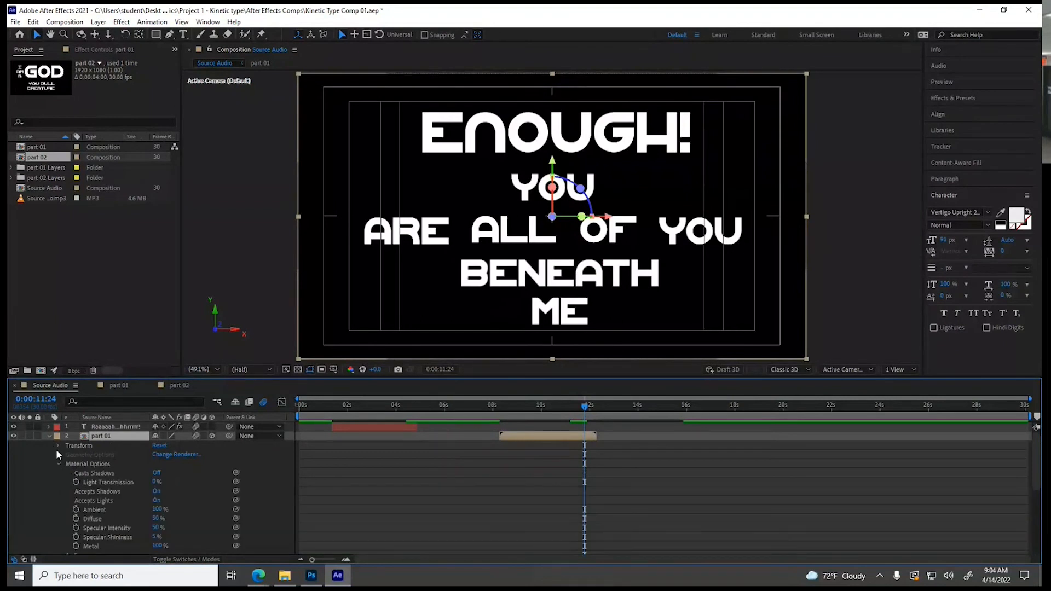
click(58, 463)
click(57, 446)
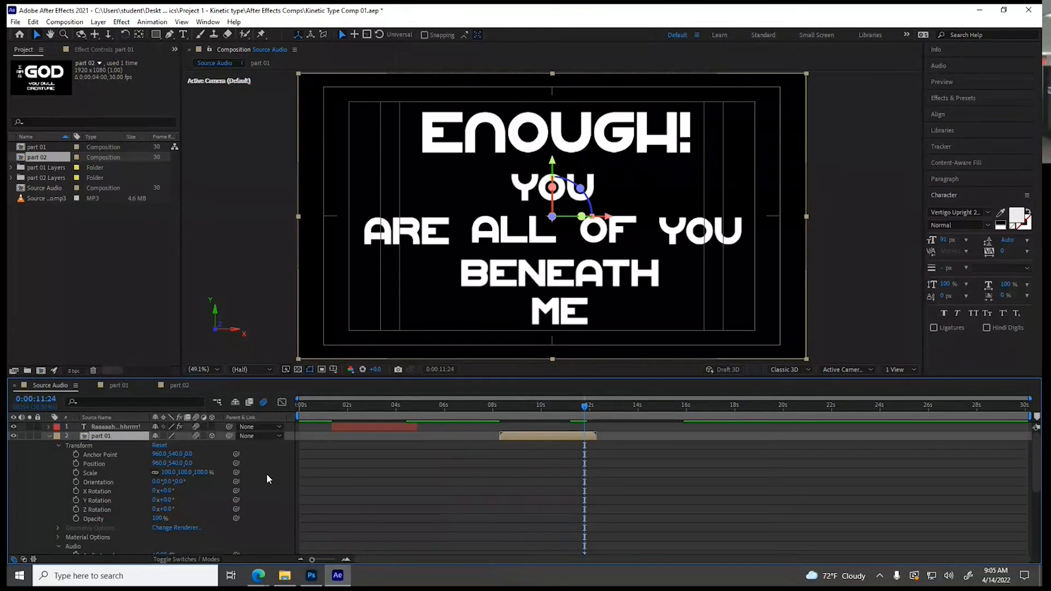
drag(164, 499, 200, 493)
key(ctrl+z)
key(ctrl+z)
Set part 01's anchor point Y to 1075 at its bottom edge and move the layer back into frame at Y position 1078
drag(172, 457, 478, 441)
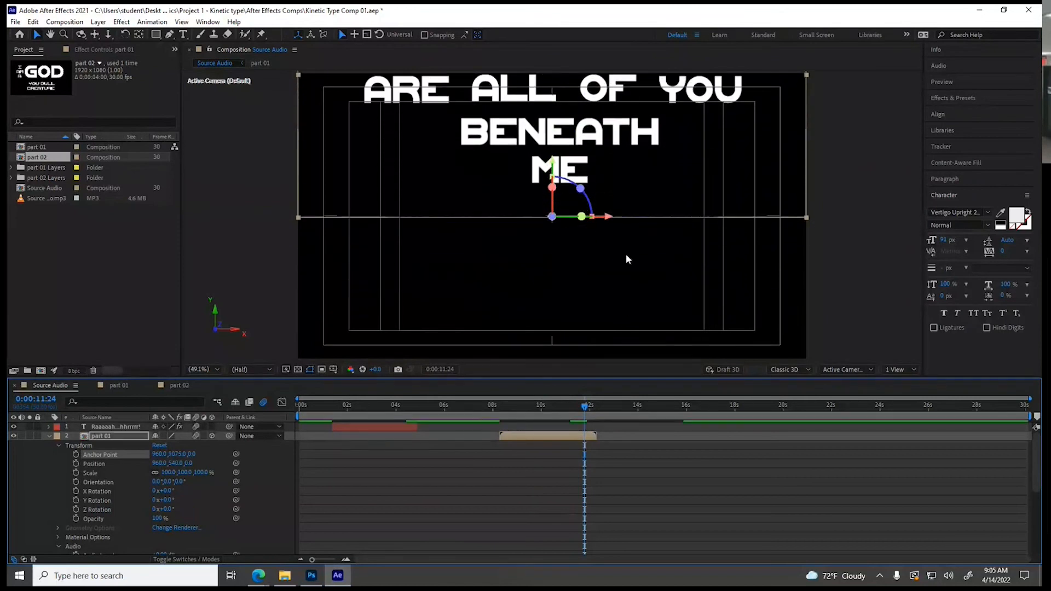
drag(554, 186, 561, 309)
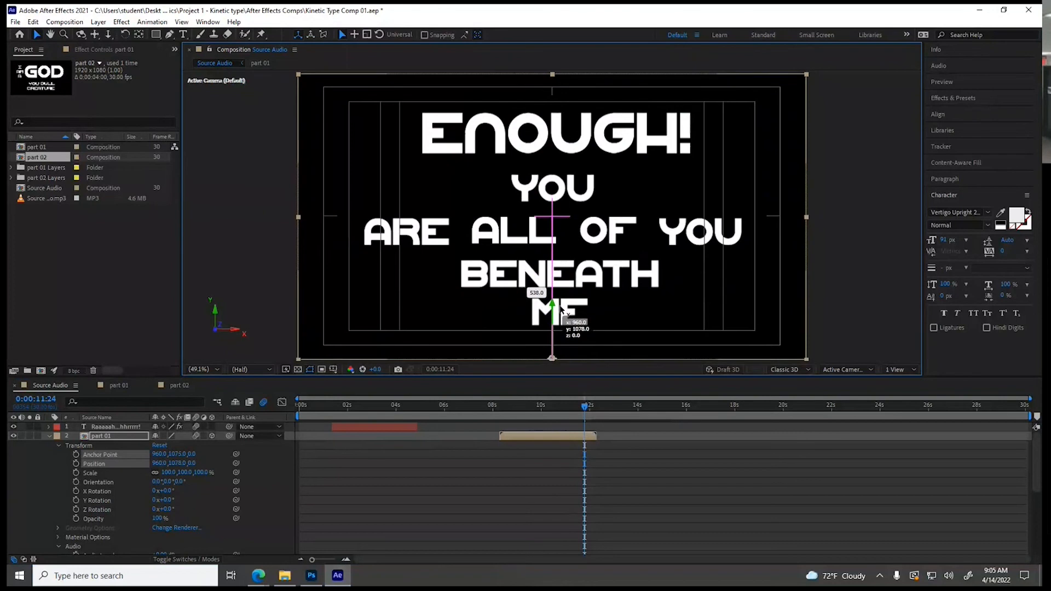
Keyframe part 01's X Rotation from 0° at 0:00:11:21 to -110° at 0:00:12:06, then collapse its properties
drag(586, 412, 584, 411)
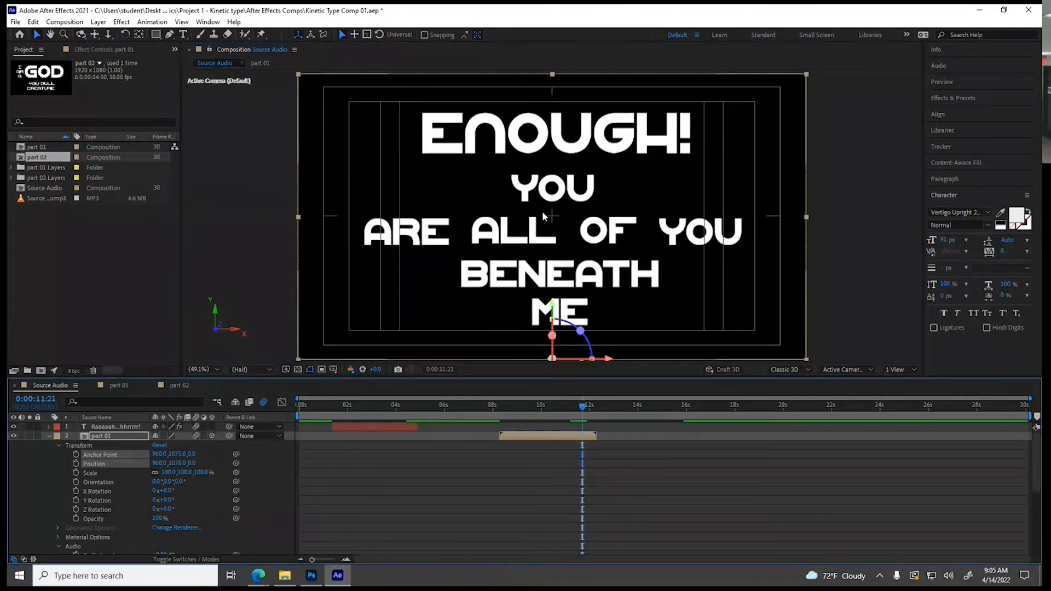
scroll(544, 441, down, 5)
scroll(552, 449, down, 1)
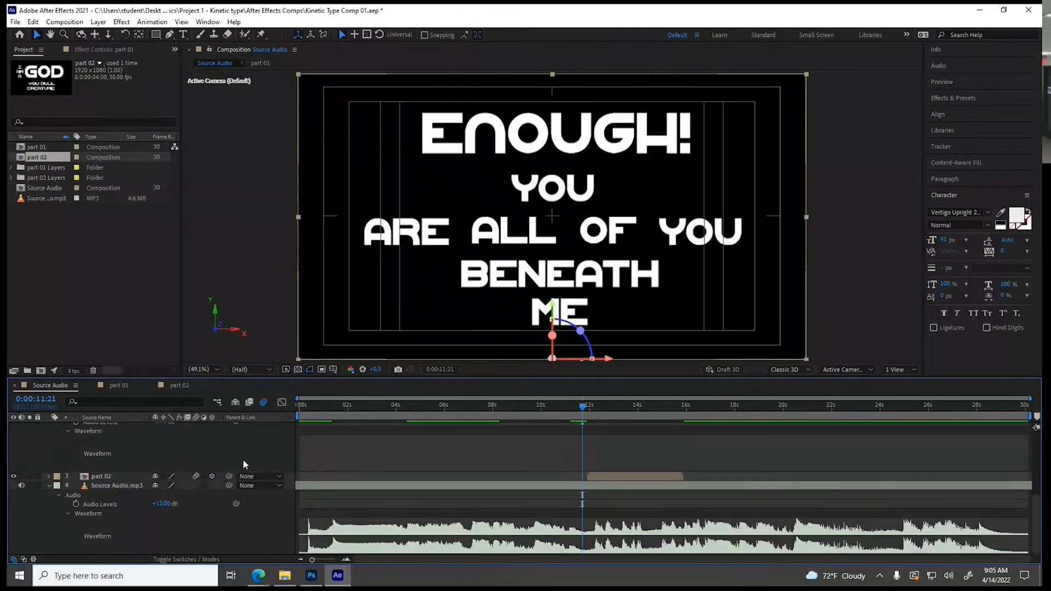
scroll(126, 471, up, 4)
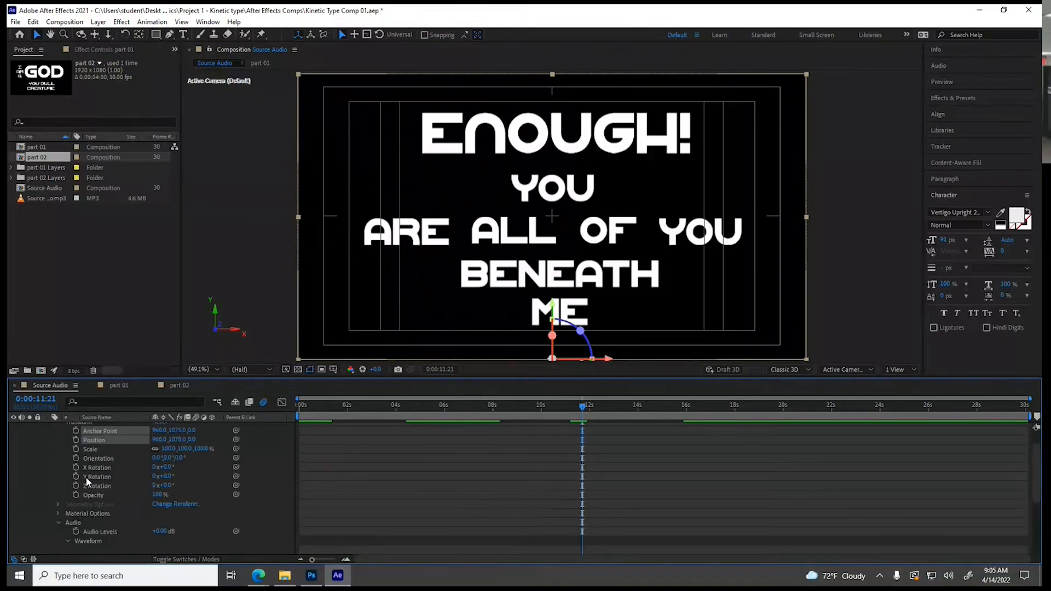
click(76, 468)
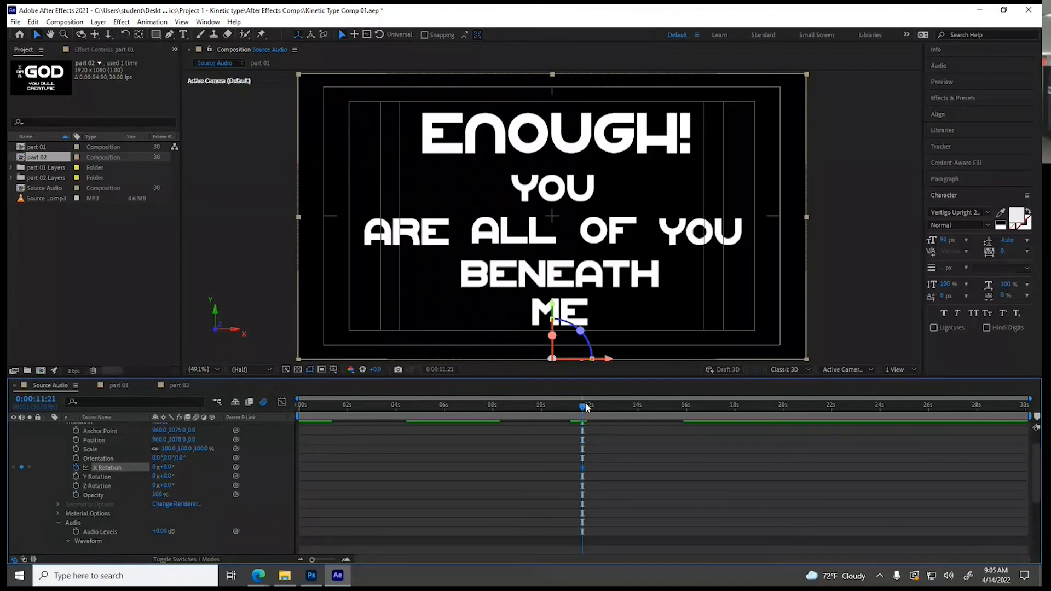
scroll(581, 448, up, 1)
drag(583, 407, 595, 409)
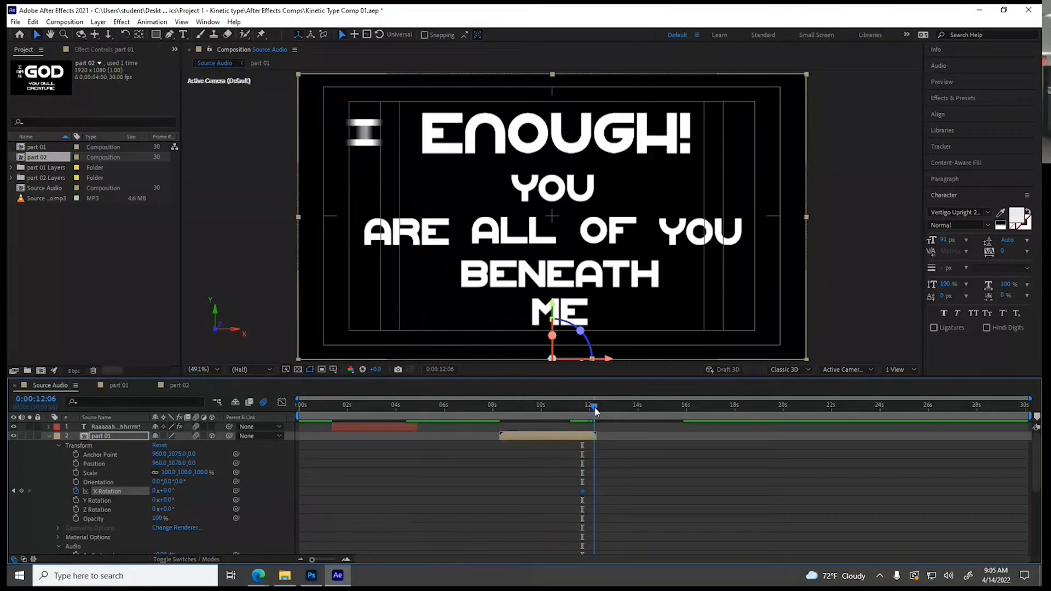
drag(164, 491, 107, 493)
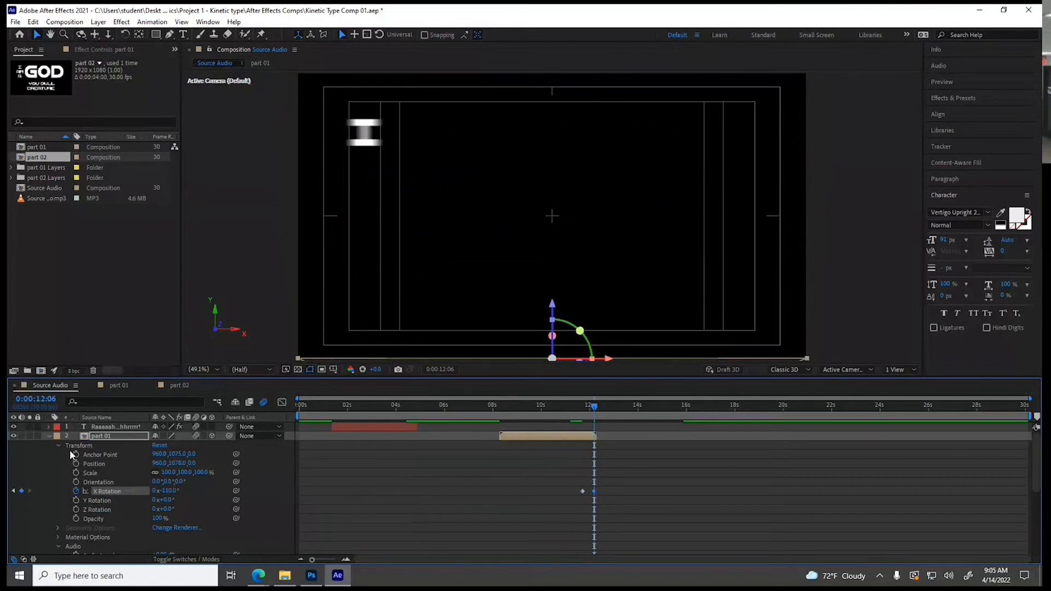
click(49, 436)
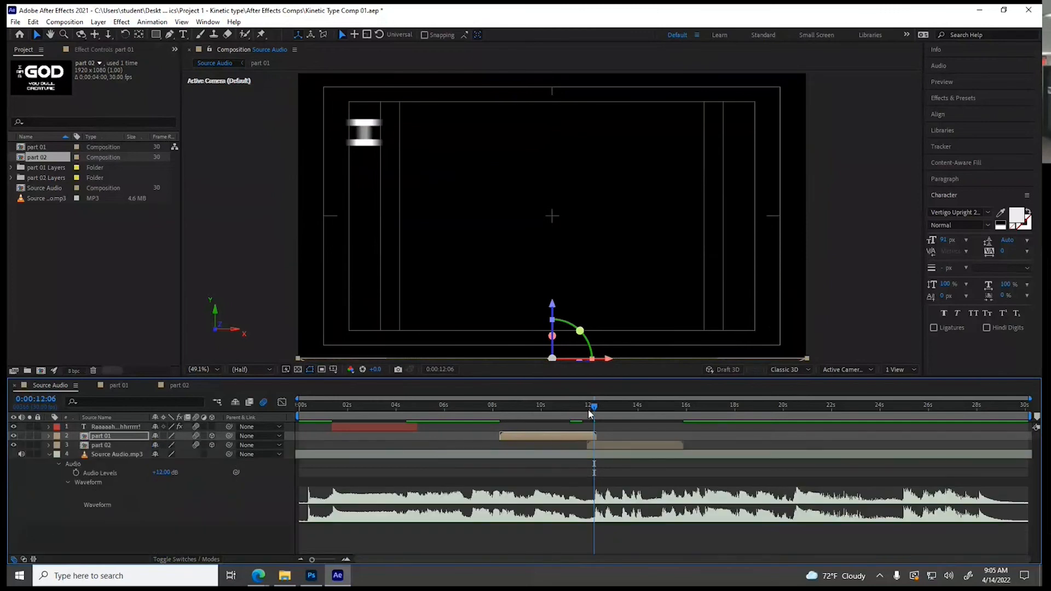
Expand part 02's Transform properties and add a 0° Y Rotation keyframe at 0:00:14:18
drag(597, 410, 656, 420)
click(643, 446)
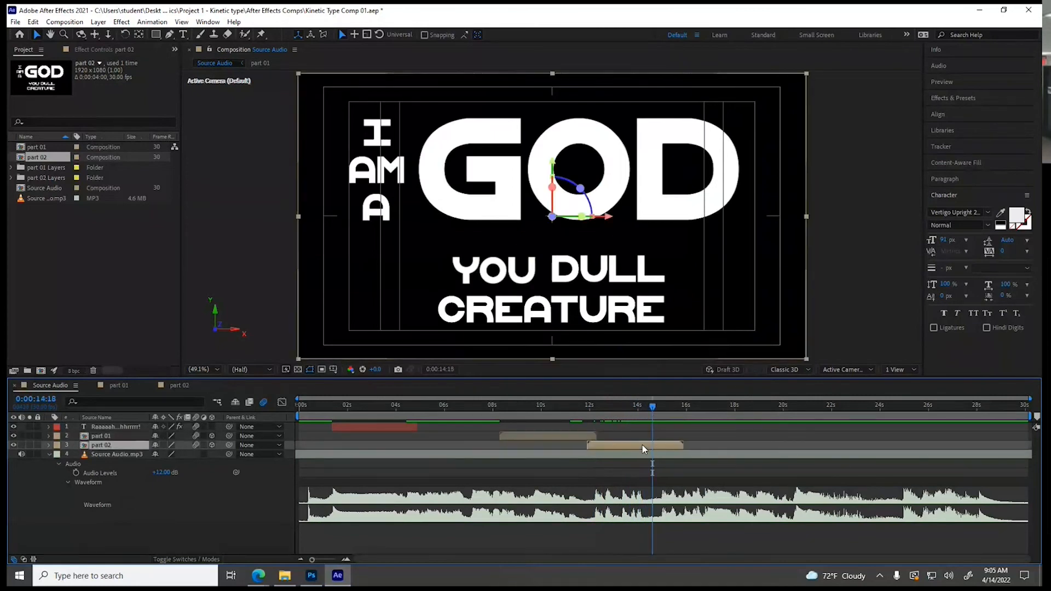
click(48, 445)
click(58, 455)
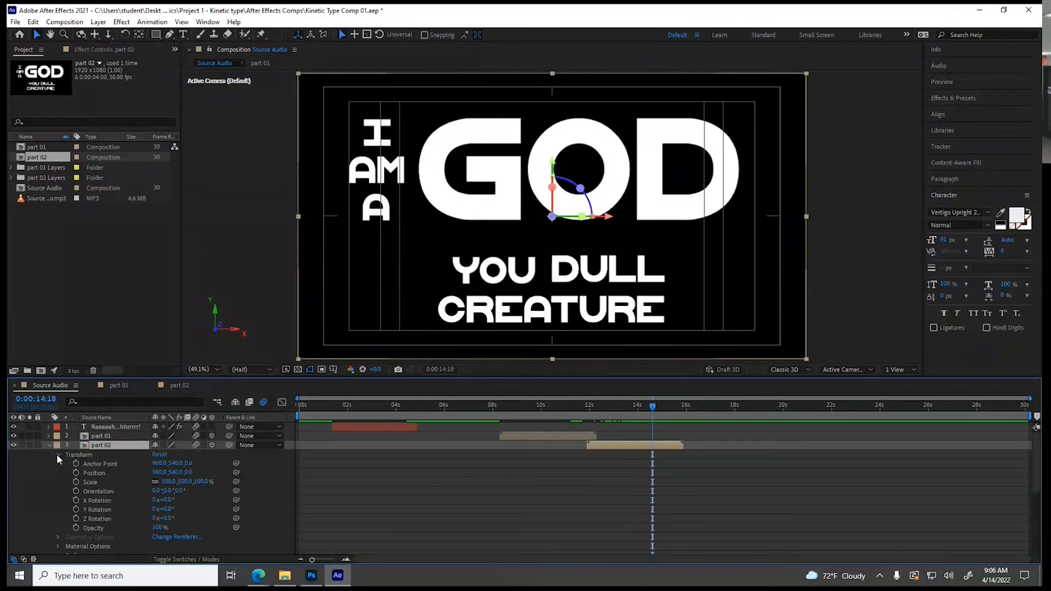
click(76, 509)
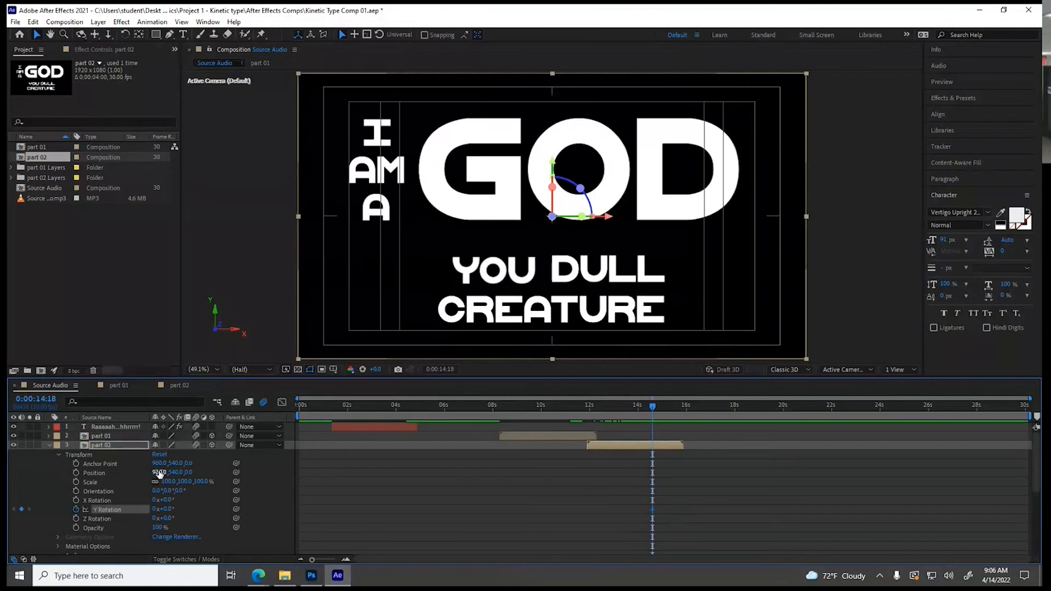
Set part 02's anchor point X to 1915, shift the layer back to X position 1909.6, and keyframe a changed Y Rotation at 0:00:15:03
drag(157, 467, 727, 509)
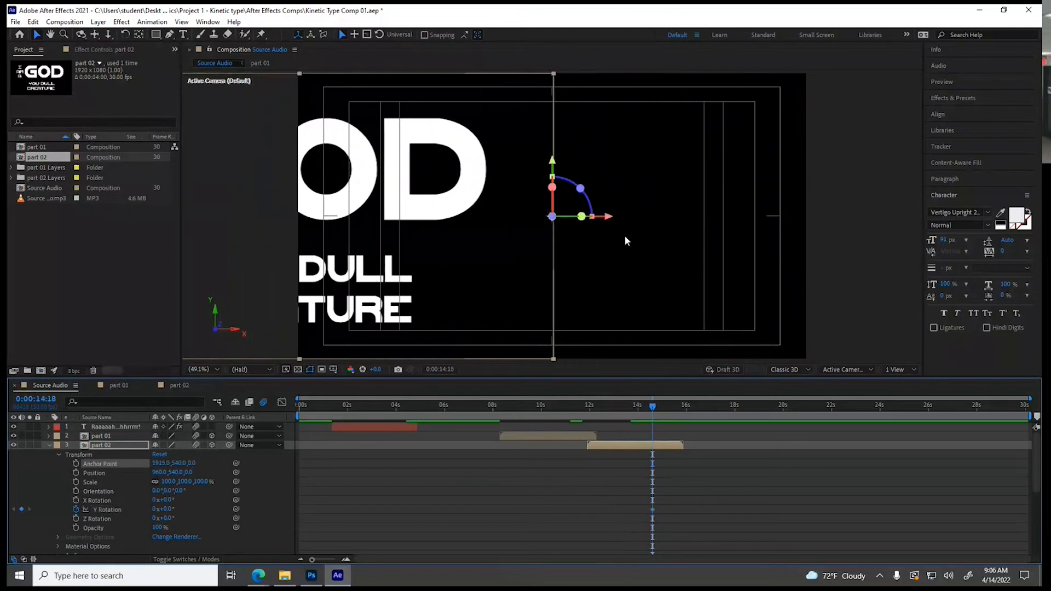
drag(609, 219, 862, 259)
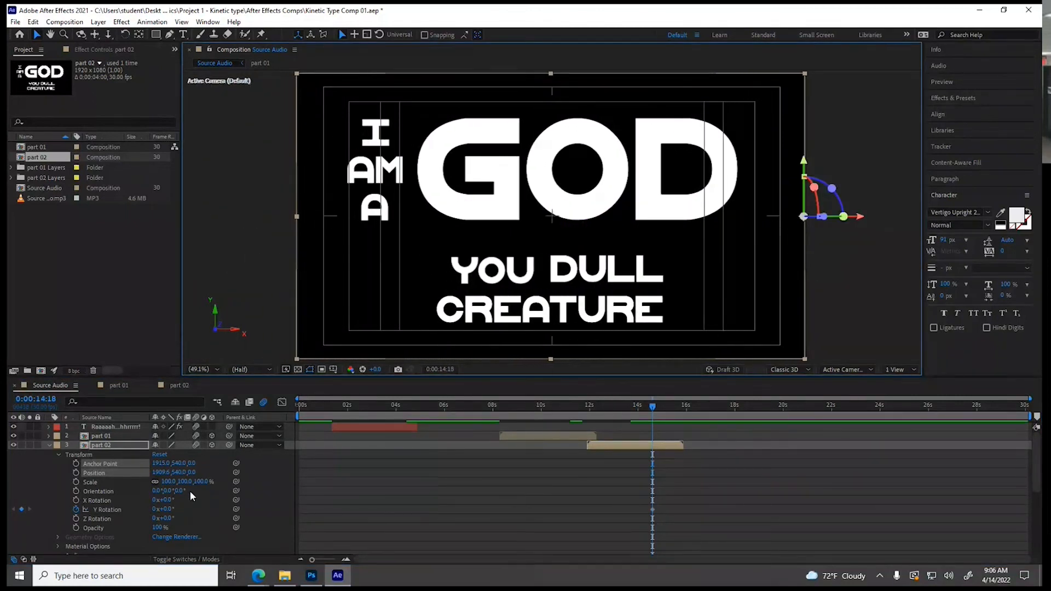
drag(652, 409, 664, 409)
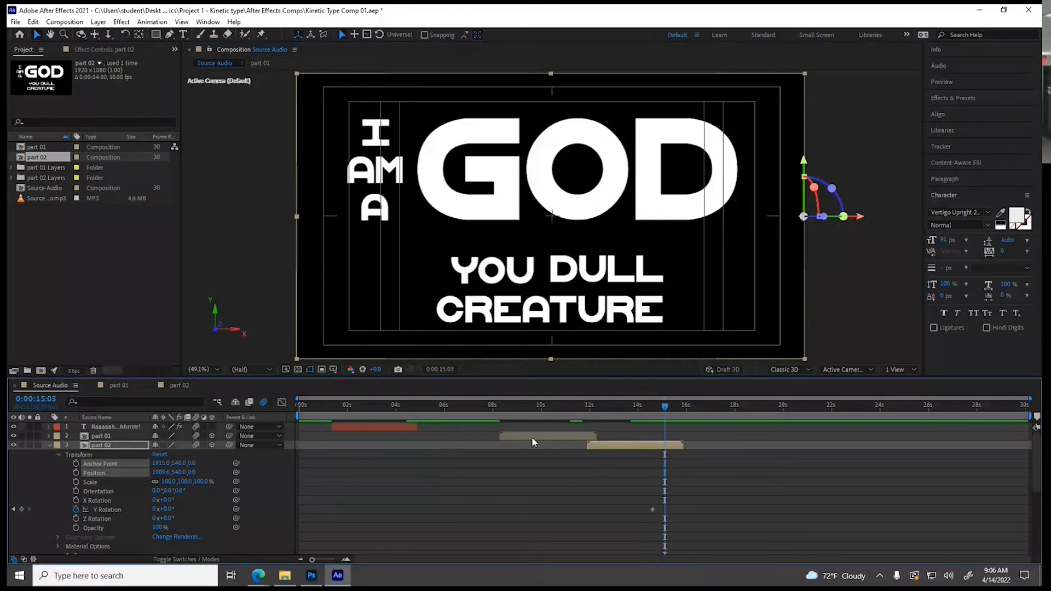
drag(164, 509, 239, 513)
Glance at the part 01 composition, then preview Source Audio from the first frame to check the rotation exits
drag(346, 407, 268, 404)
click(118, 385)
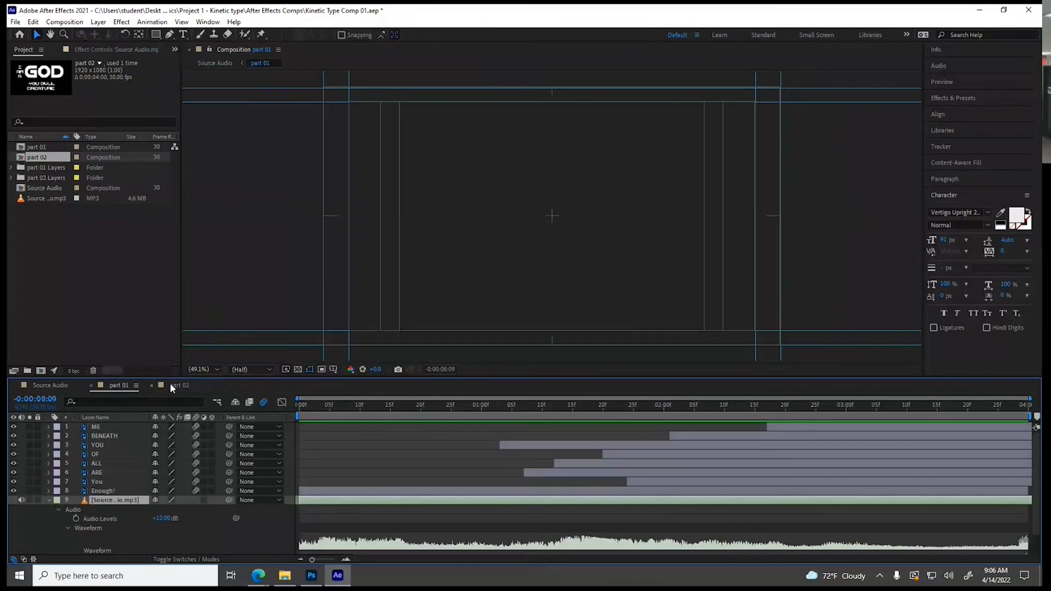
click(524, 415)
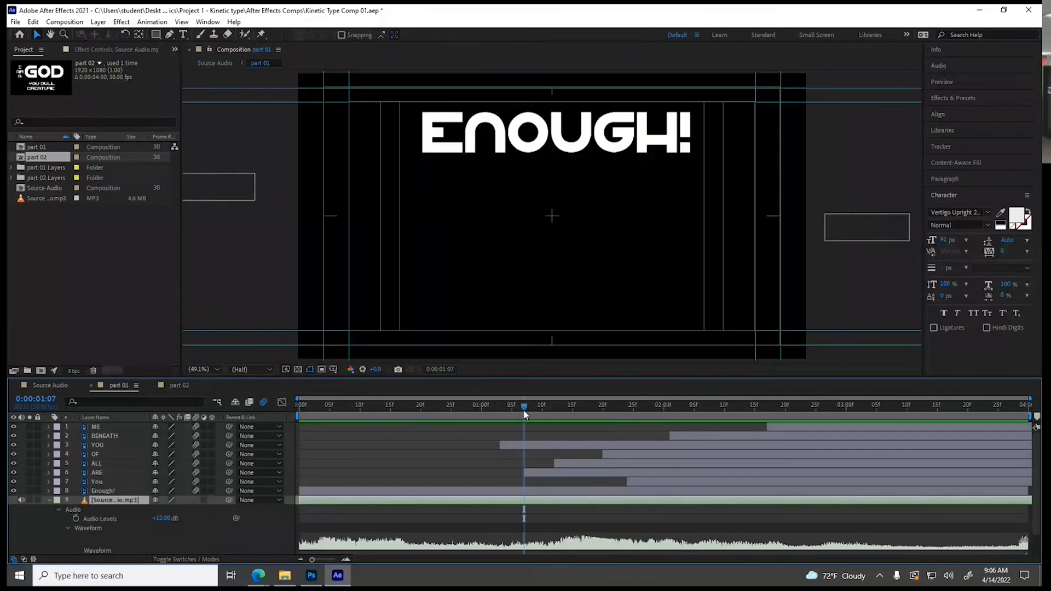
click(50, 385)
drag(527, 409, 270, 404)
key(space)
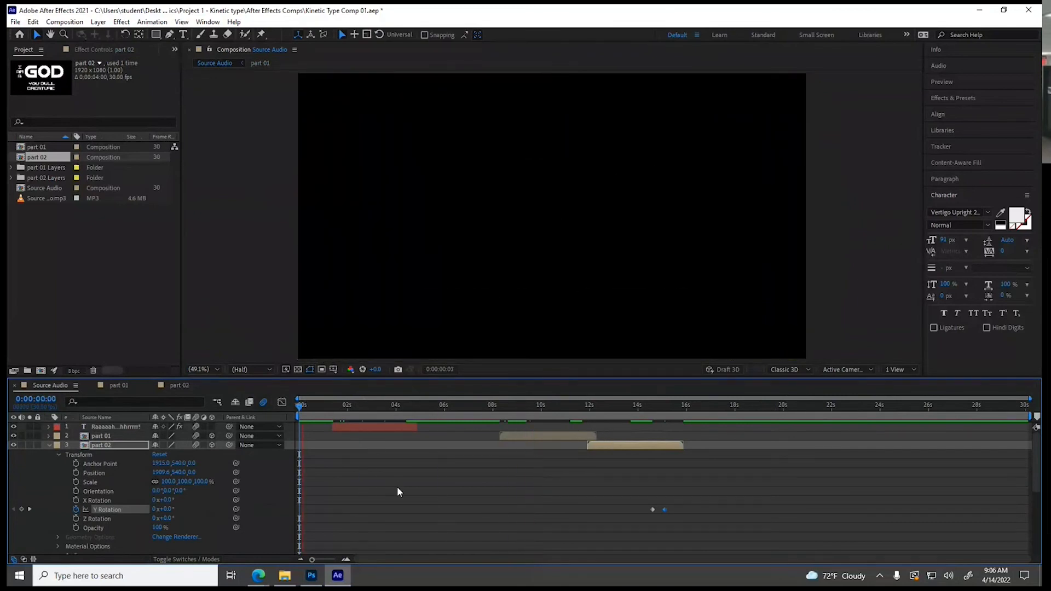
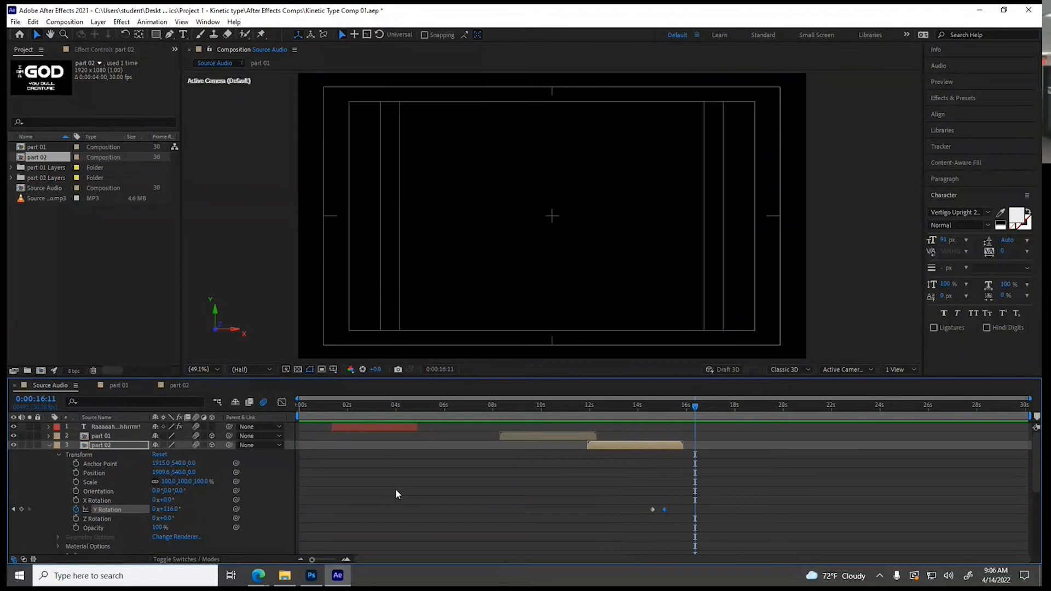
Collapse part 02's properties and preview Source Audio from about 0:00:14:27 to hear the next dialogue line
click(48, 445)
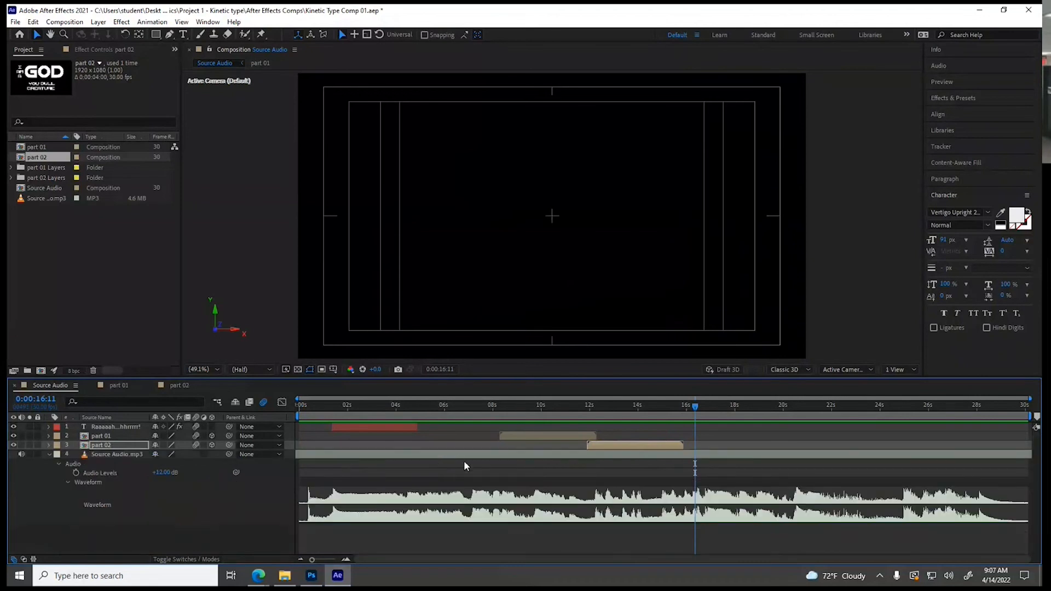
click(661, 406)
key(space)
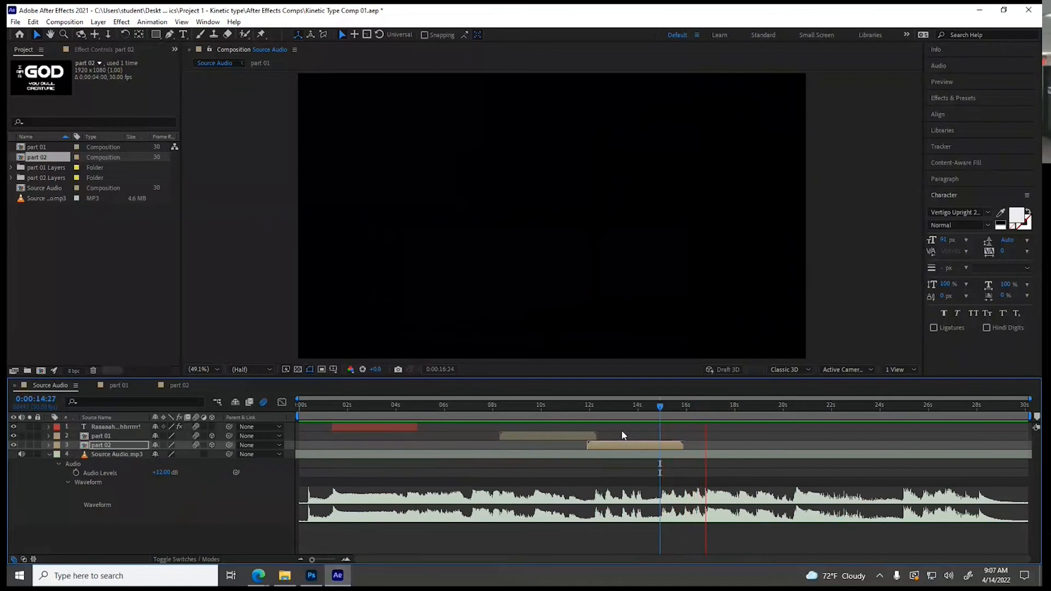
key(space)
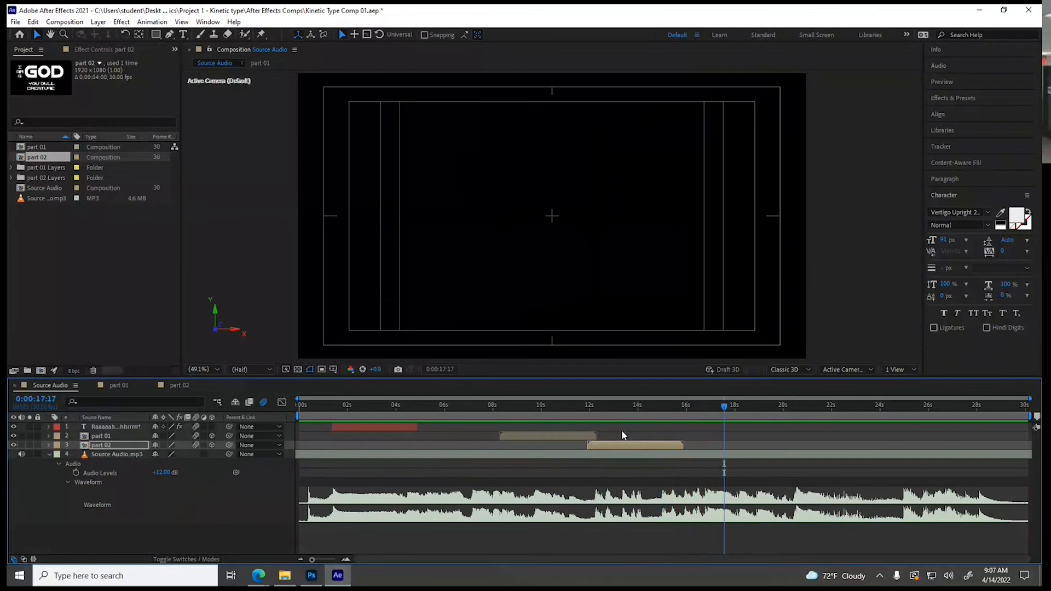
Switch to Photoshop and replace the word "I" at the start of part 02.psd with "And"
click(311, 575)
click(17, 170)
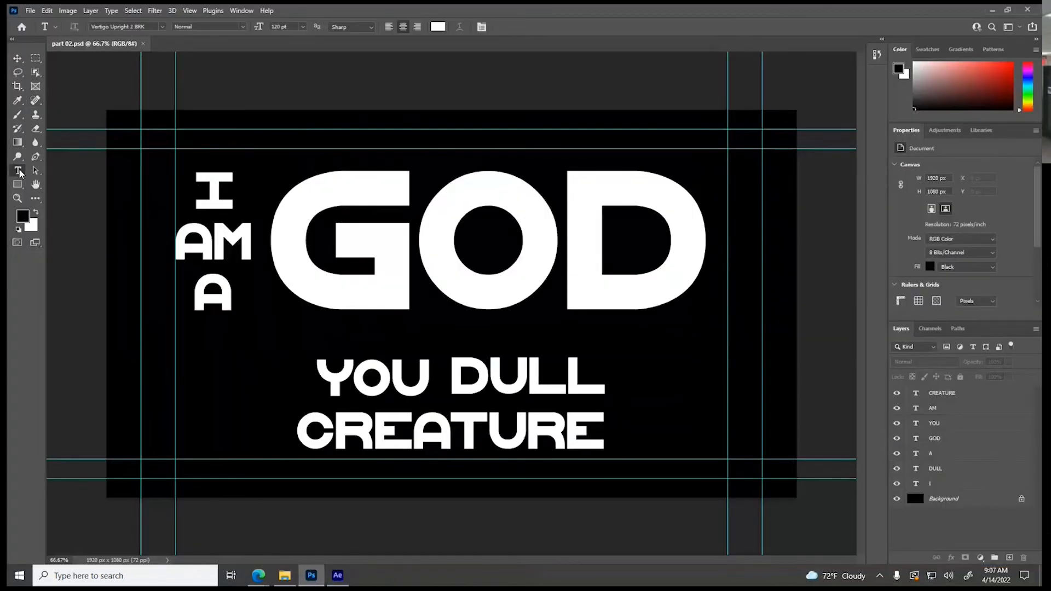
click(201, 192)
click(224, 192)
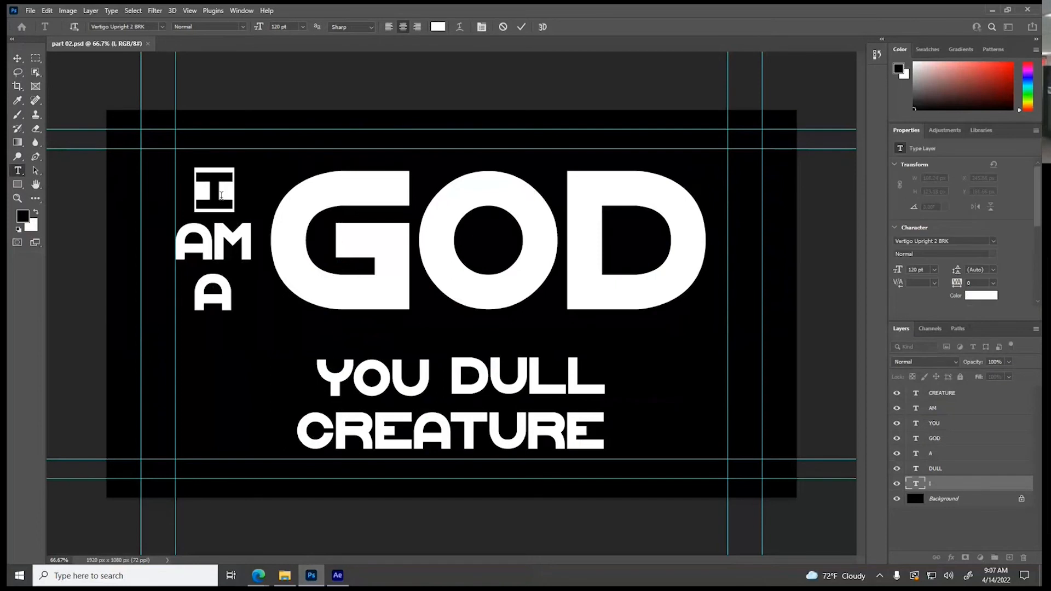
text(and)
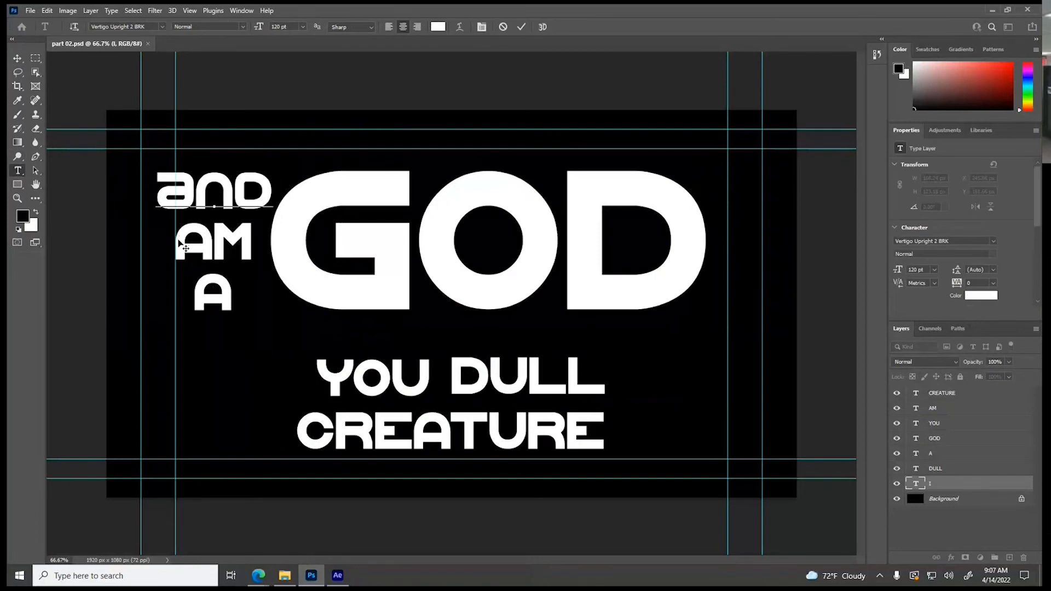
key(Escape)
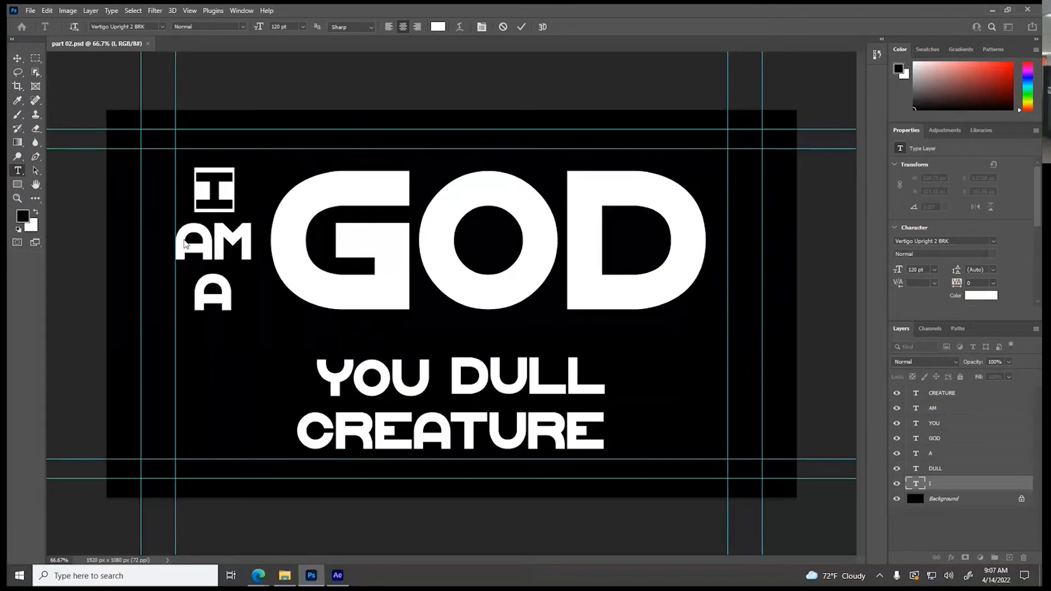
text(and)
key(ctrl+Return)
key(v)
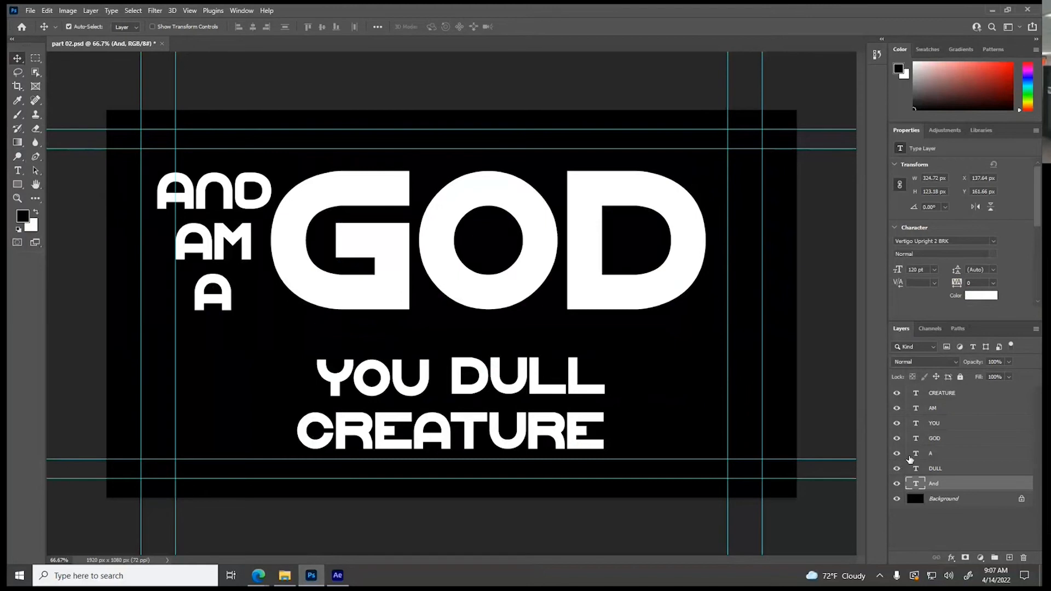
Replace the text of the AM layer with "I" and the text of the A layer with "Will"
double_click(915, 409)
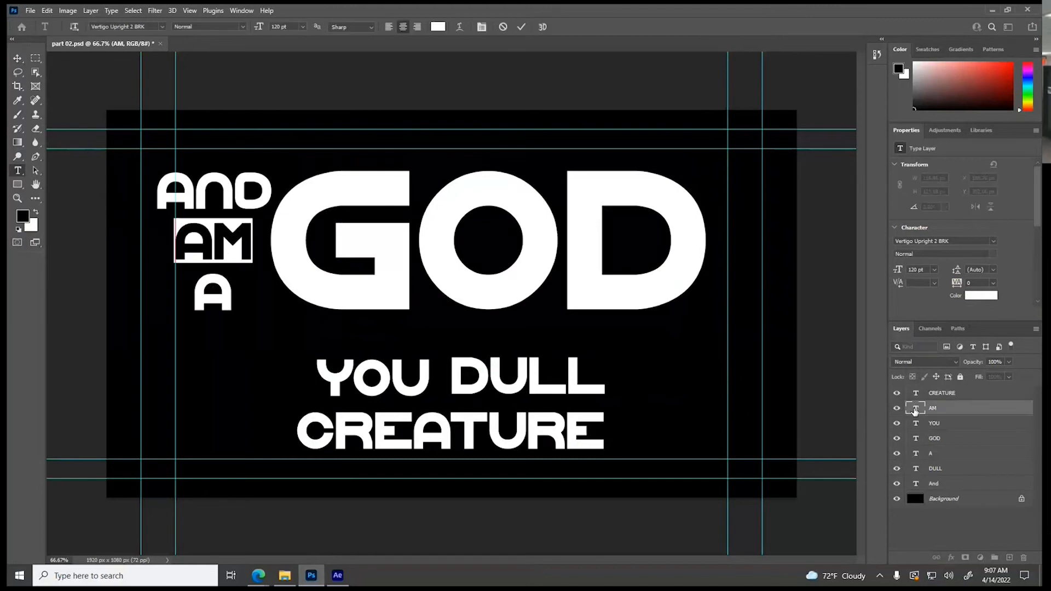
text(I)
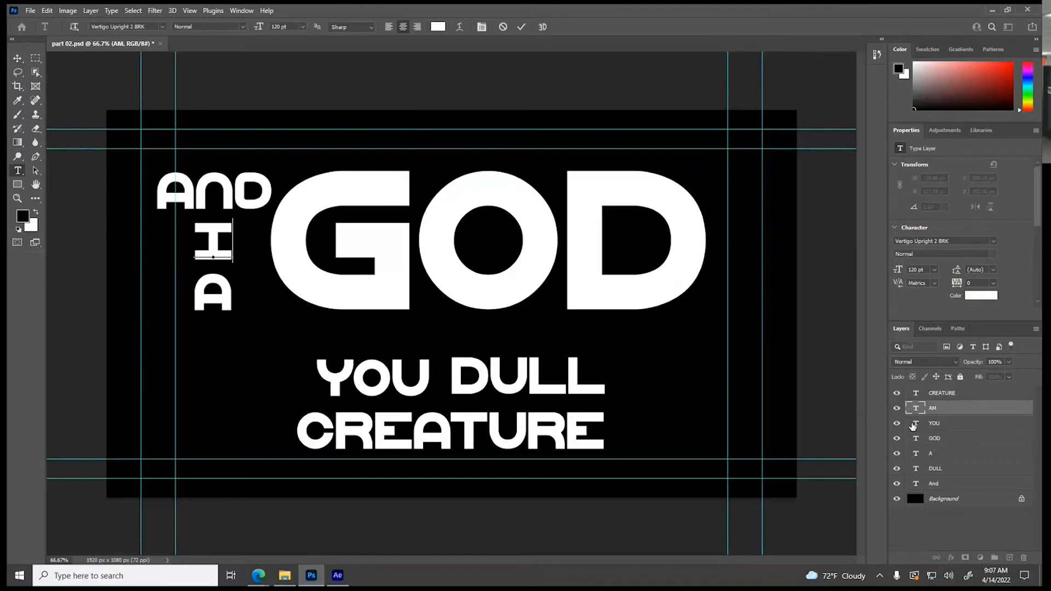
double_click(915, 453)
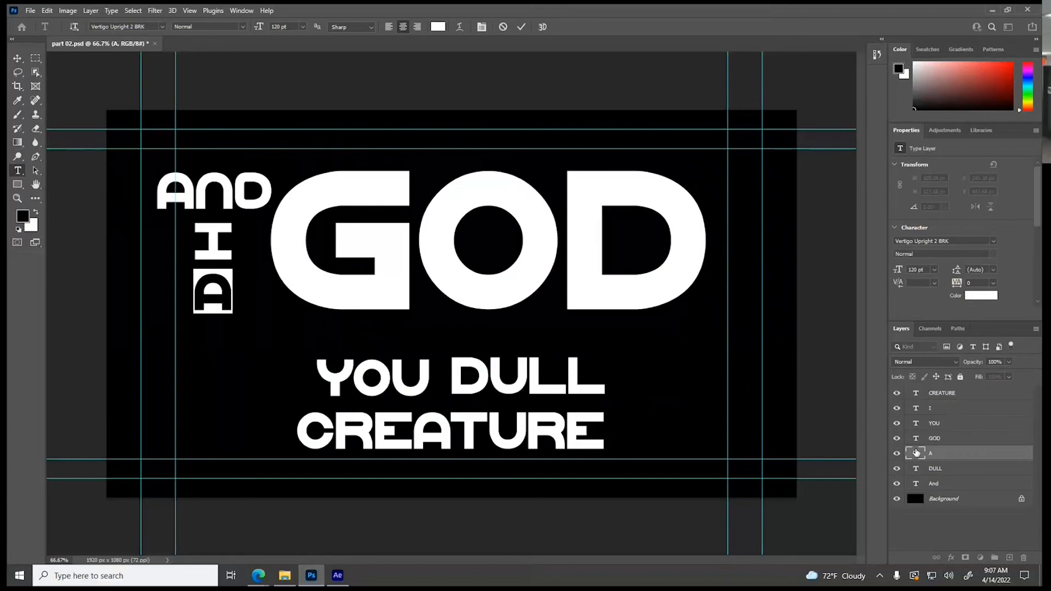
text(WILL)
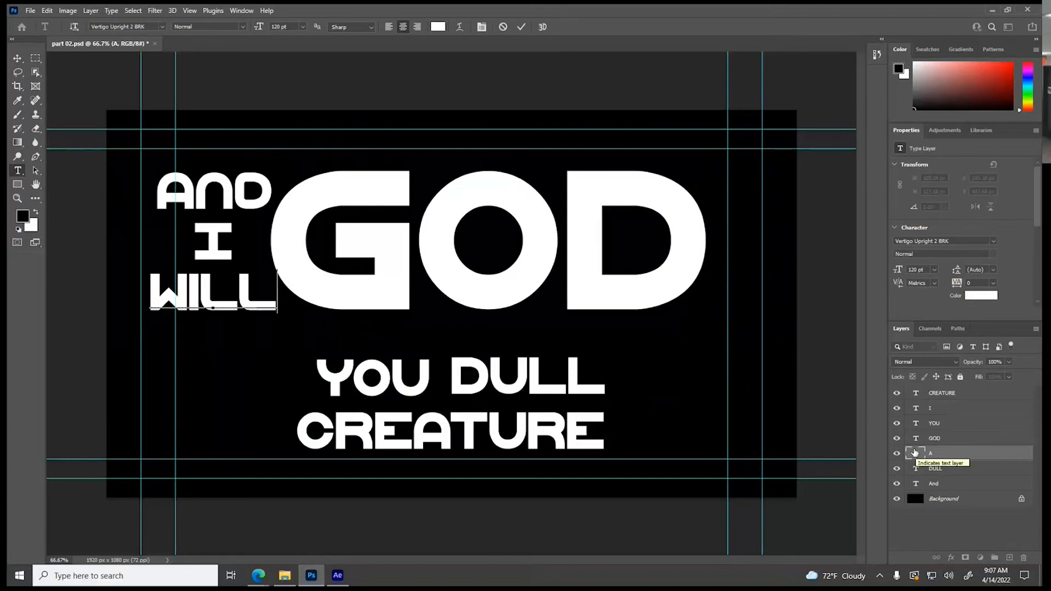
Replace the text of the YOU layer with "Not" and the text of the DULL layer with "BE"
double_click(915, 428)
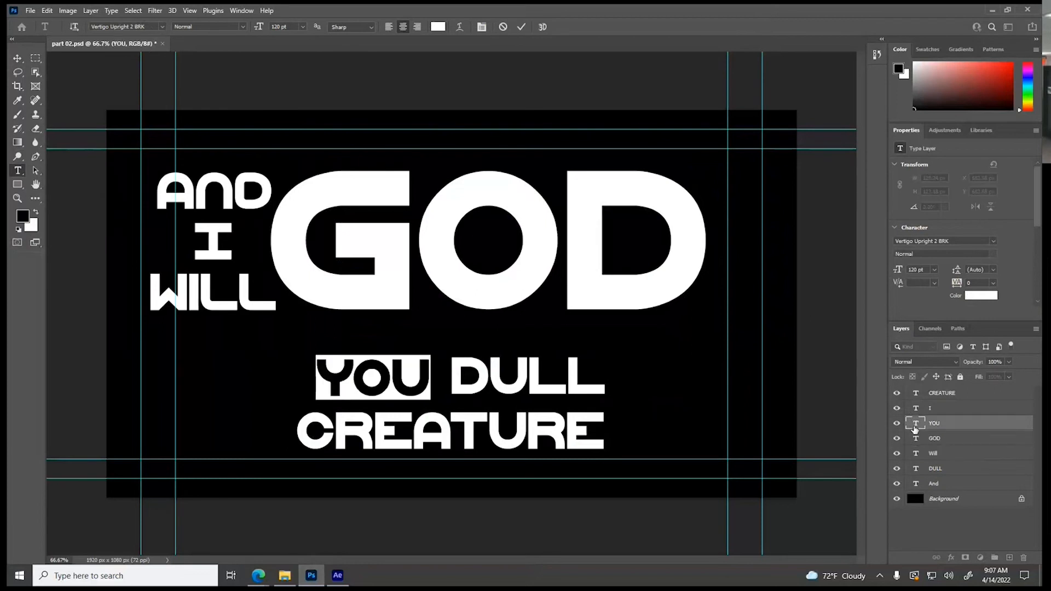
text(NOT)
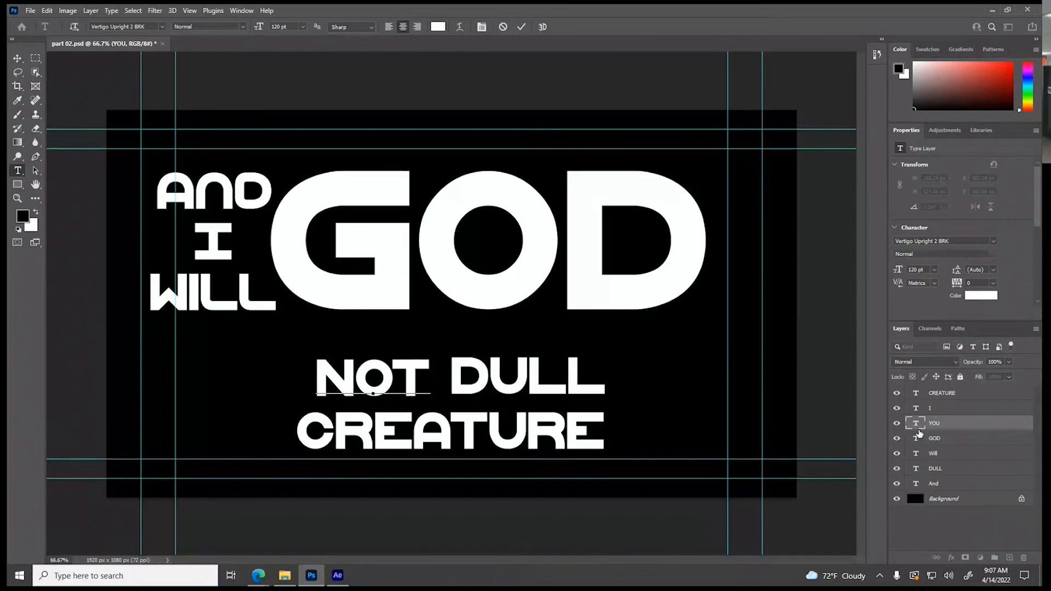
double_click(916, 468)
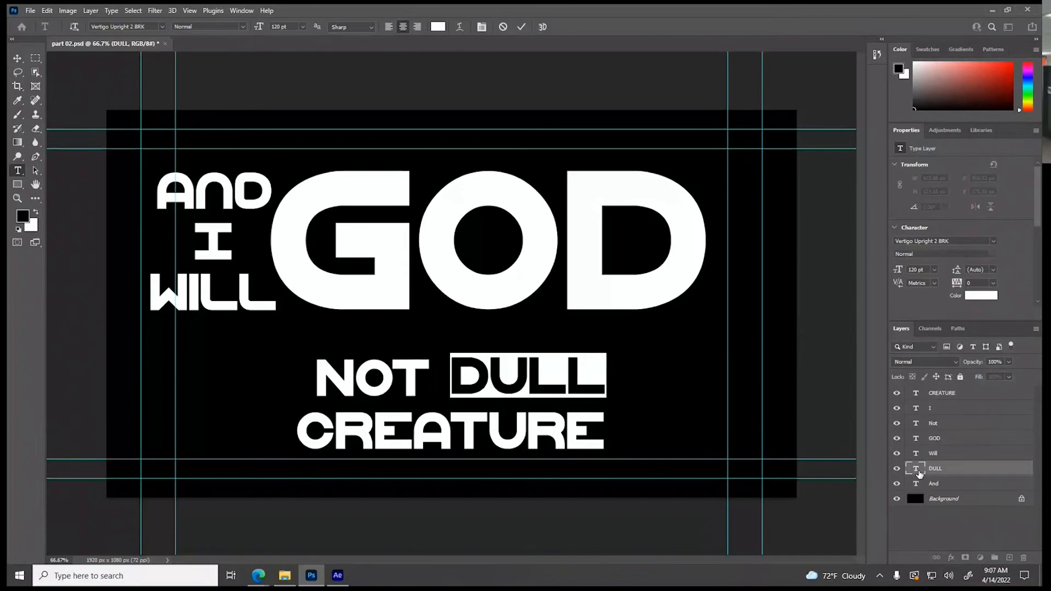
text(BE)
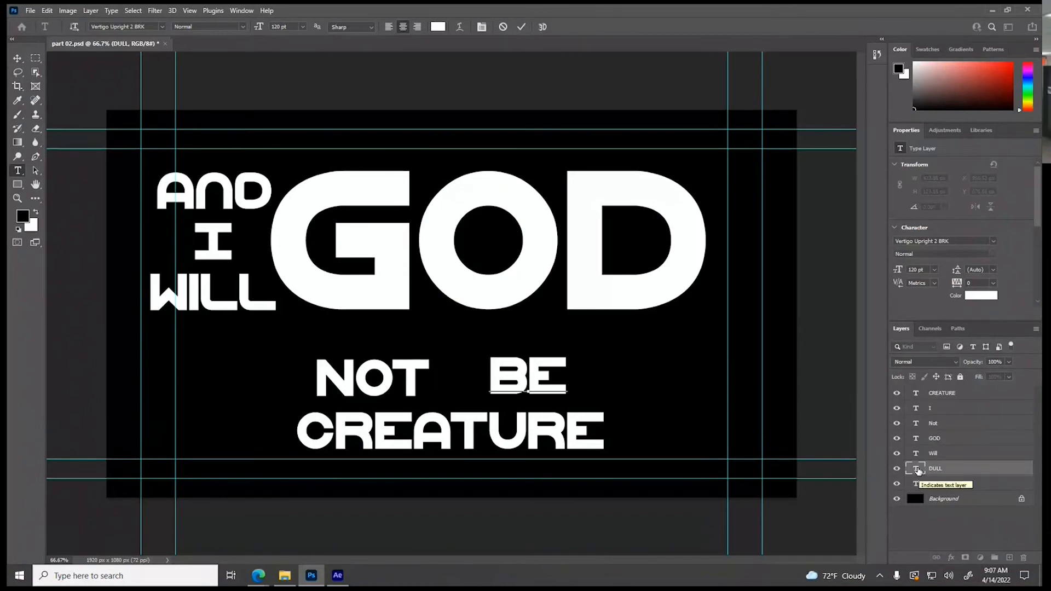
Replace the text of the CREATURE layer with "Bullied"
double_click(913, 395)
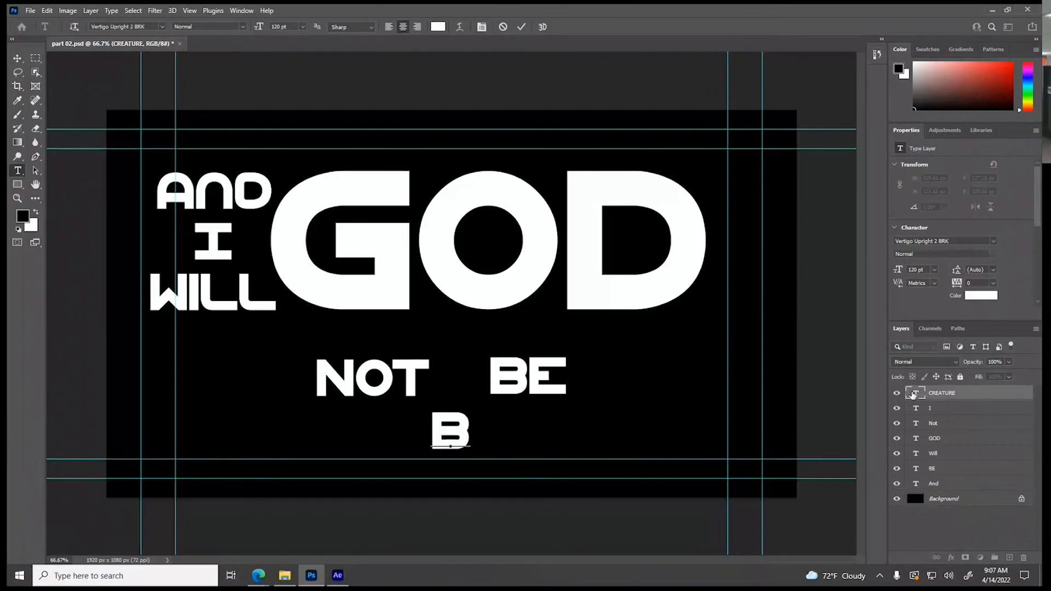
text(BULLieed)
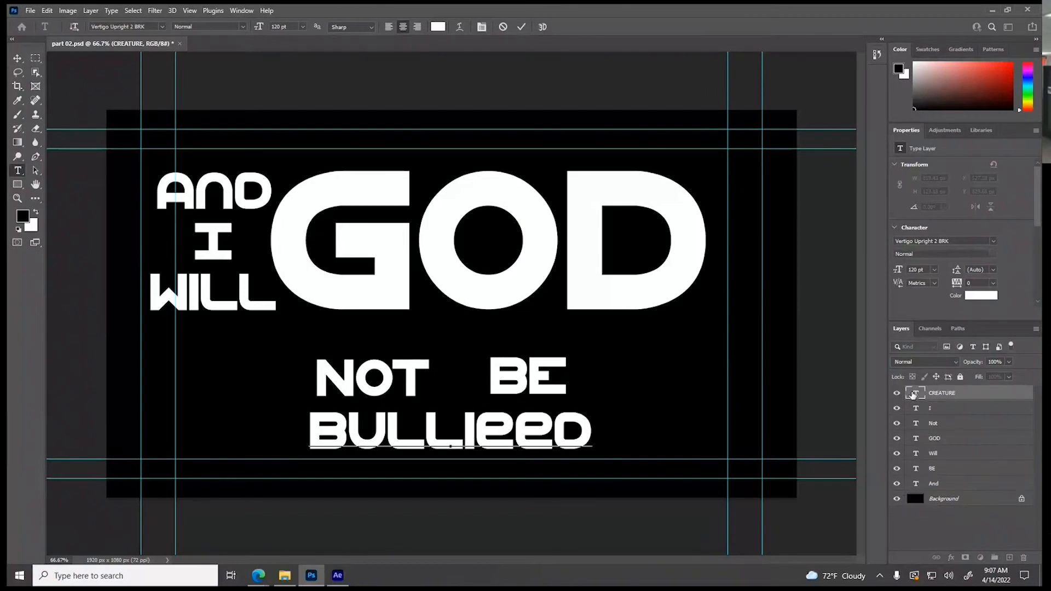
key(Left)
key(BackSpace)
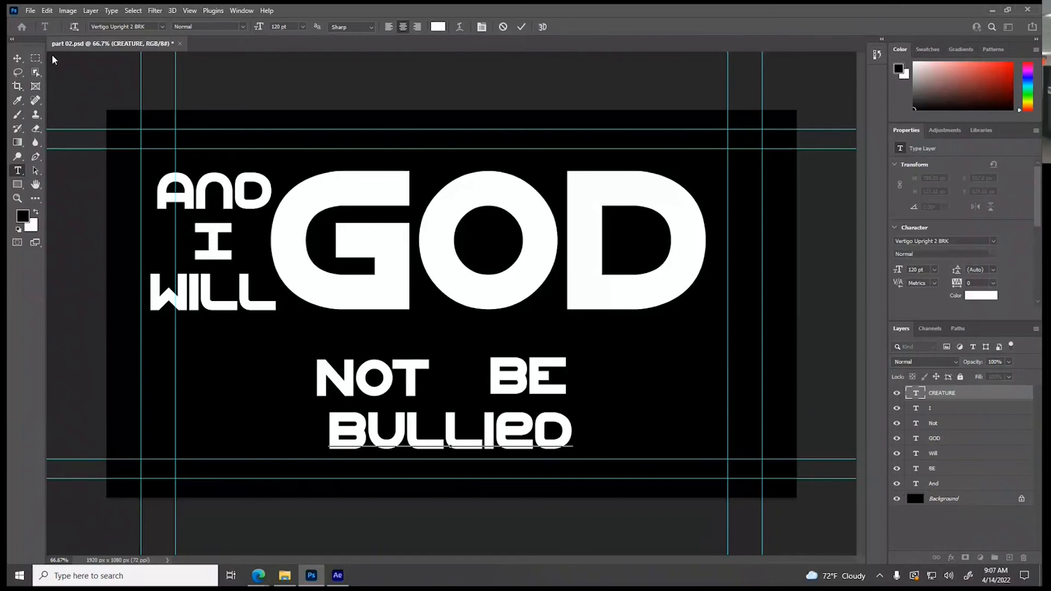
Add two separate text layers, "By" to the right of Bullied and "A" to the left of Not
click(18, 170)
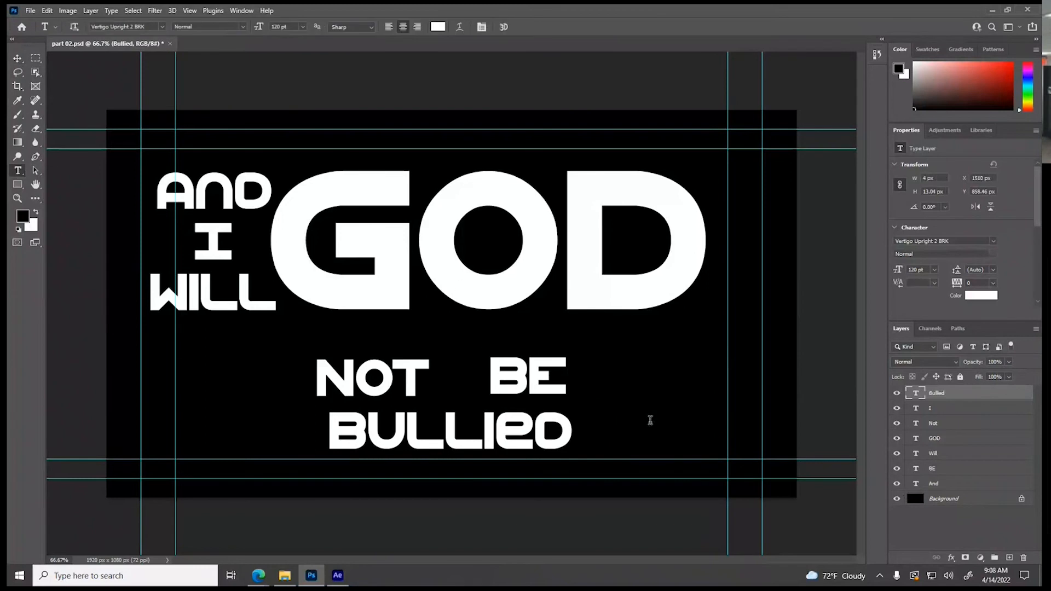
click(650, 420)
text(BY)
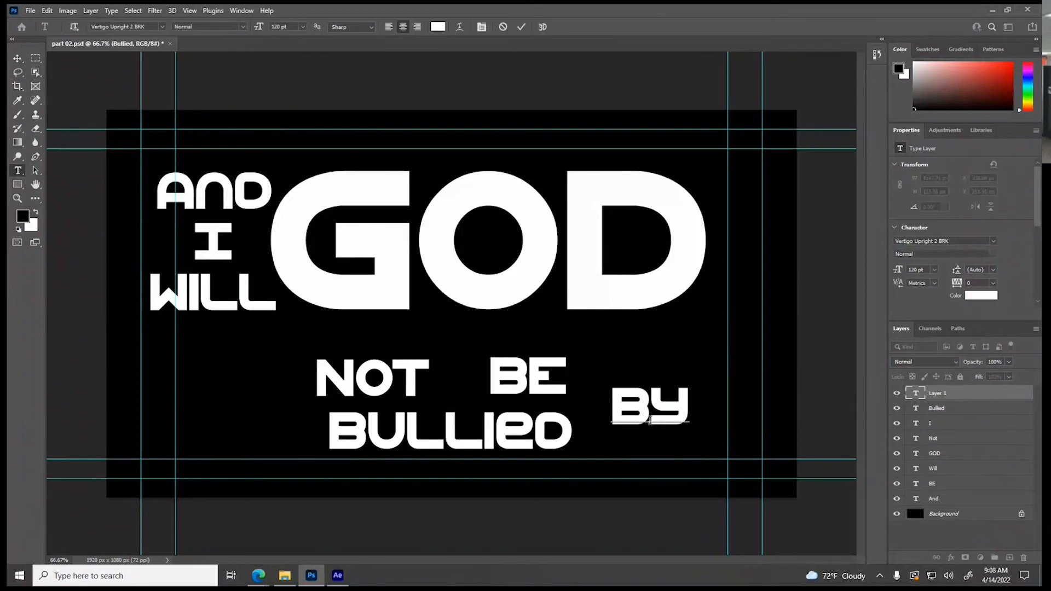
click(18, 58)
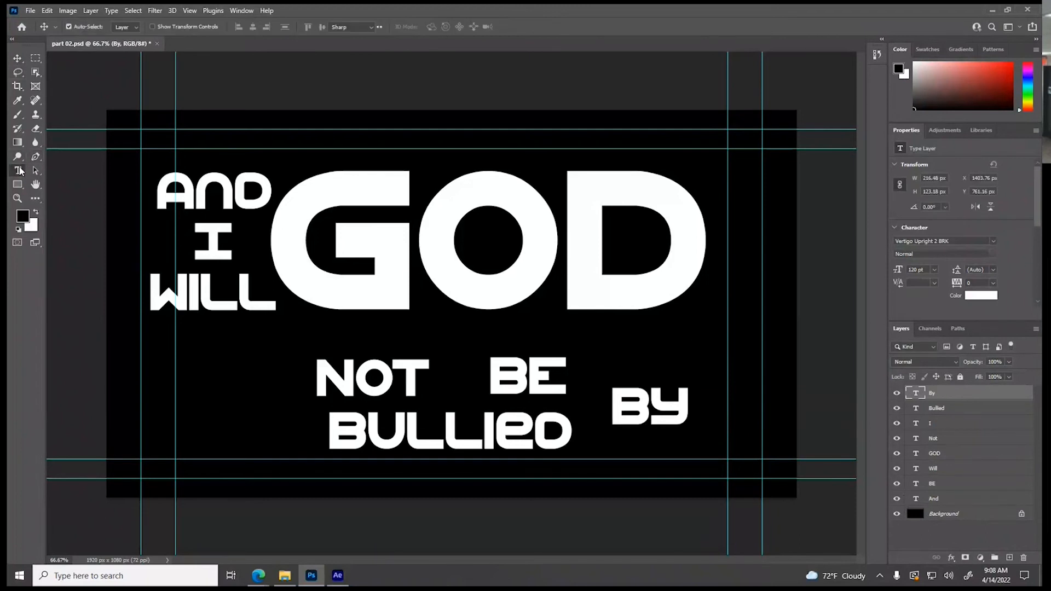
click(17, 170)
click(201, 406)
text(A)
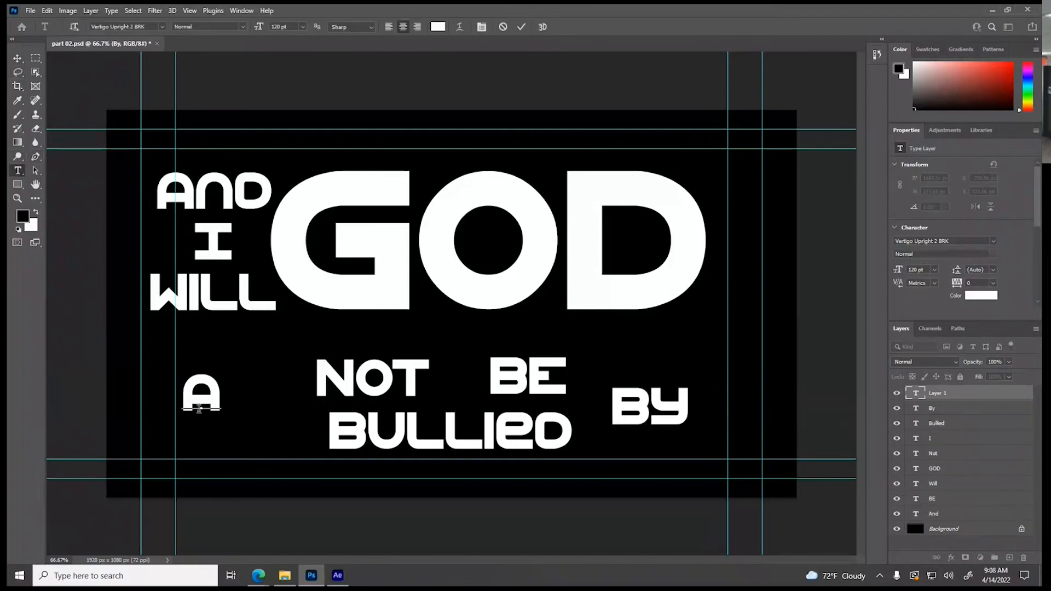
click(18, 58)
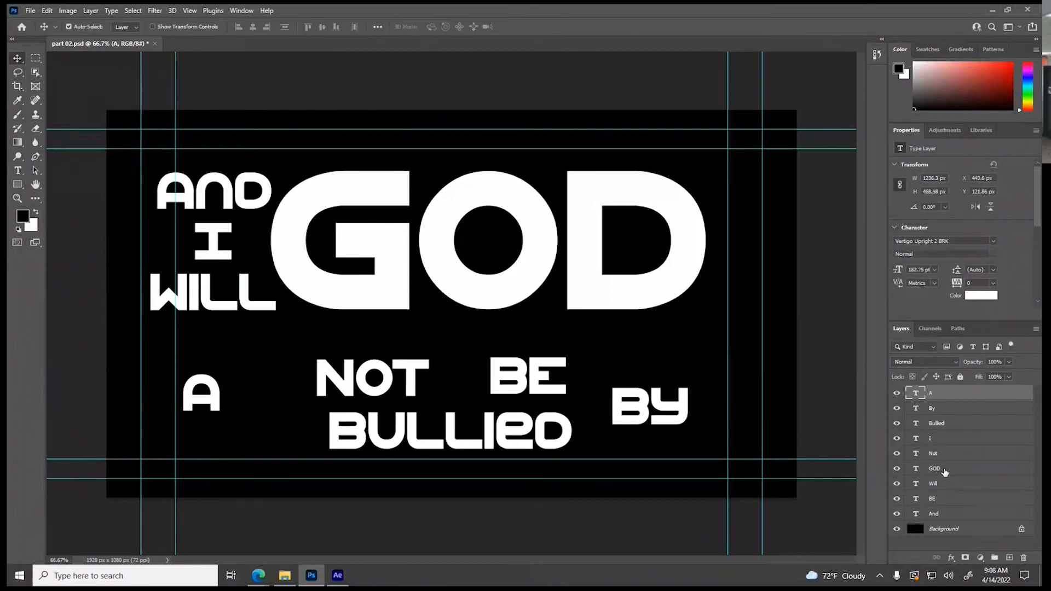
Delete the GOD text layer
click(937, 470)
click(1024, 558)
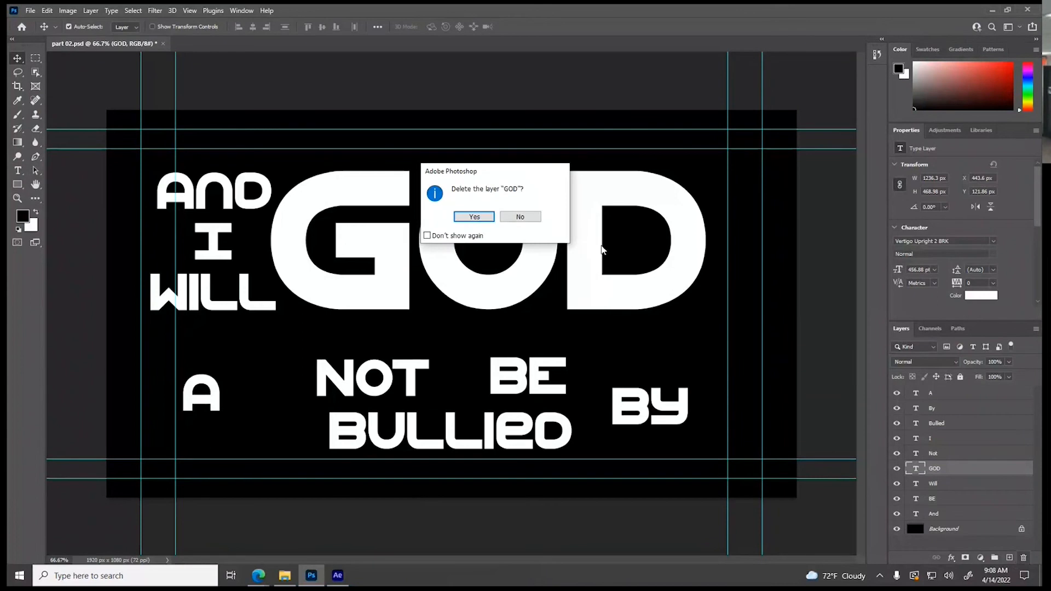
click(474, 217)
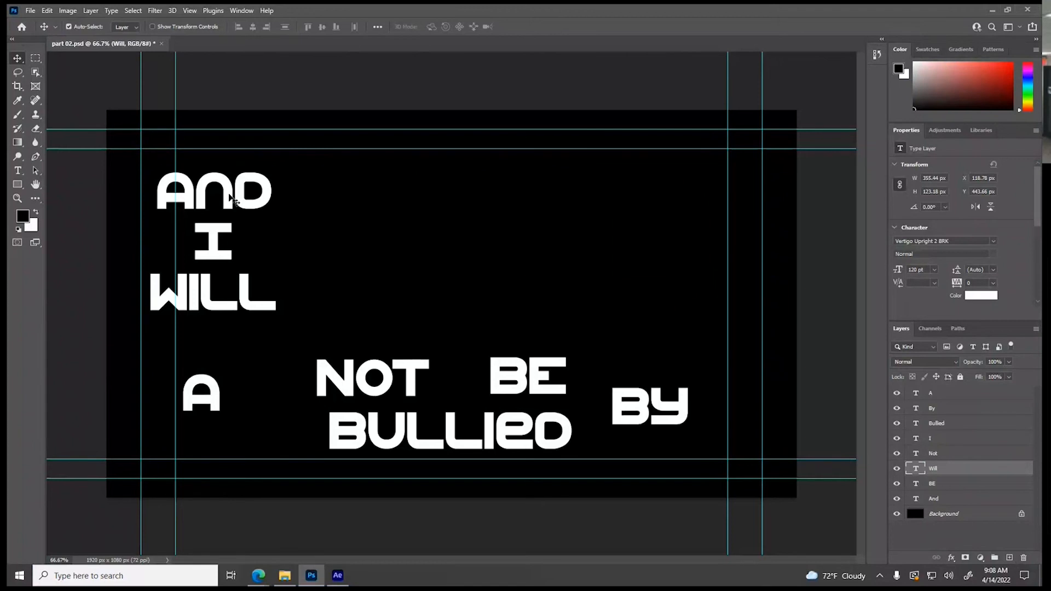
Arrange the words And, I, Will and Not in one row along the upper guide
drag(229, 198, 356, 184)
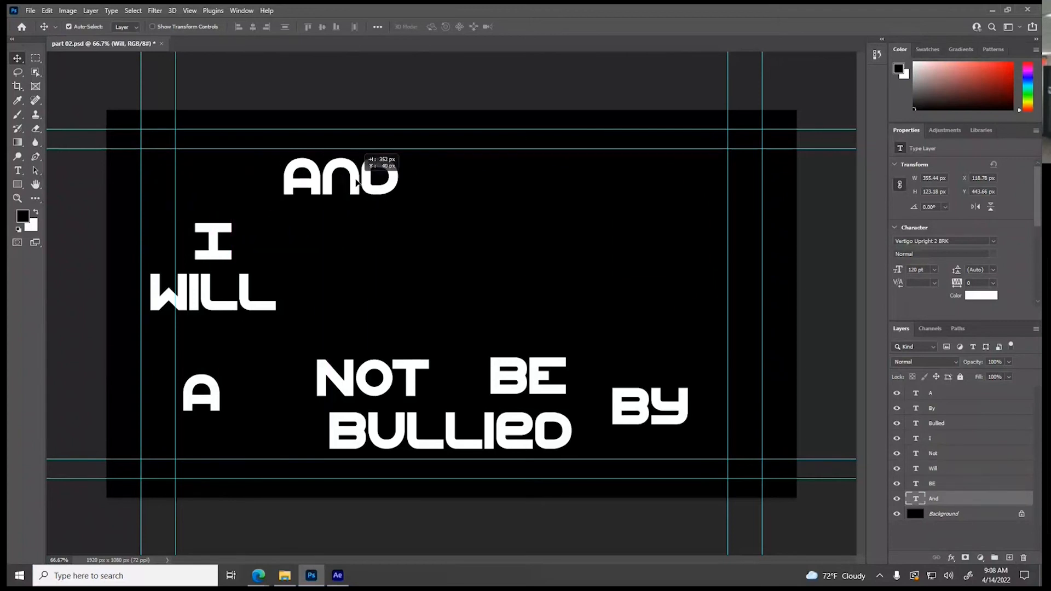
drag(245, 241, 470, 169)
drag(254, 302, 586, 186)
drag(432, 191, 436, 193)
drag(395, 378, 667, 190)
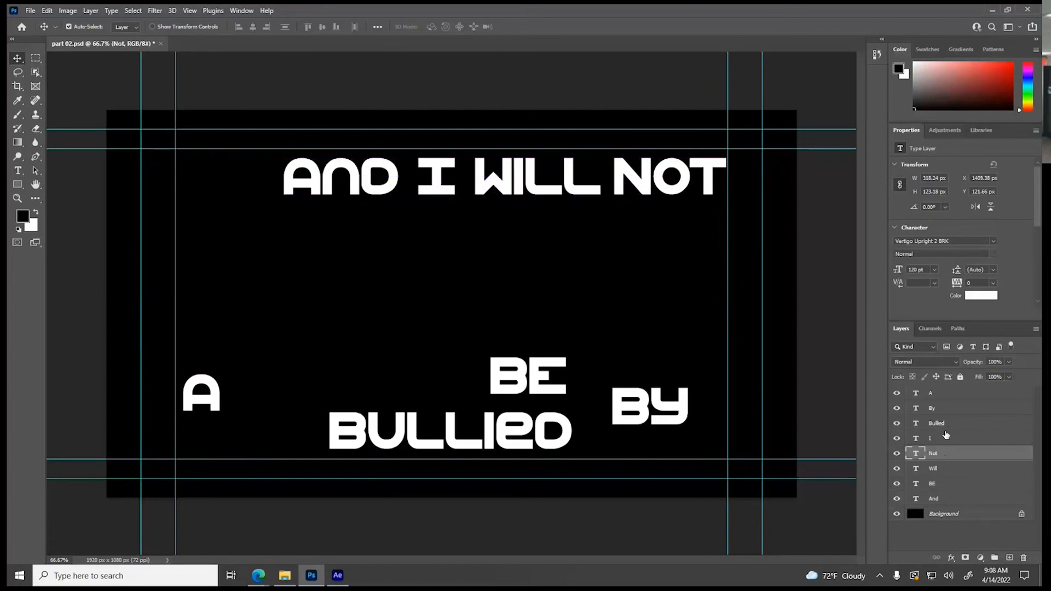
Order the And, I, Will and Not layers at the top of the stack and shift their row left toward the canvas centre
drag(934, 500, 949, 386)
drag(940, 450, 950, 408)
drag(939, 478, 951, 424)
drag(939, 484, 951, 436)
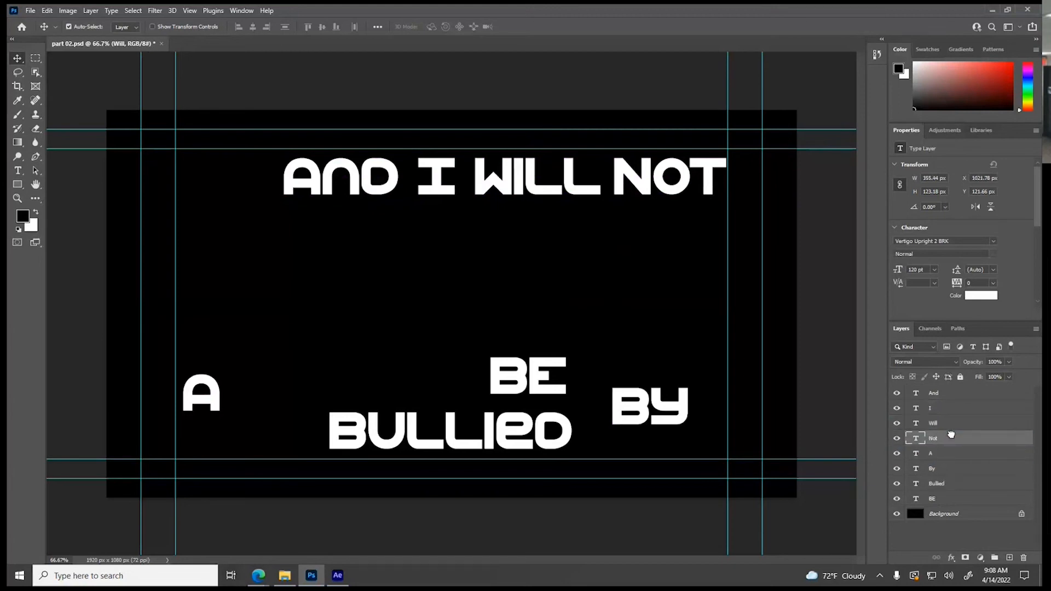
shift+click(953, 398)
drag(583, 188, 540, 193)
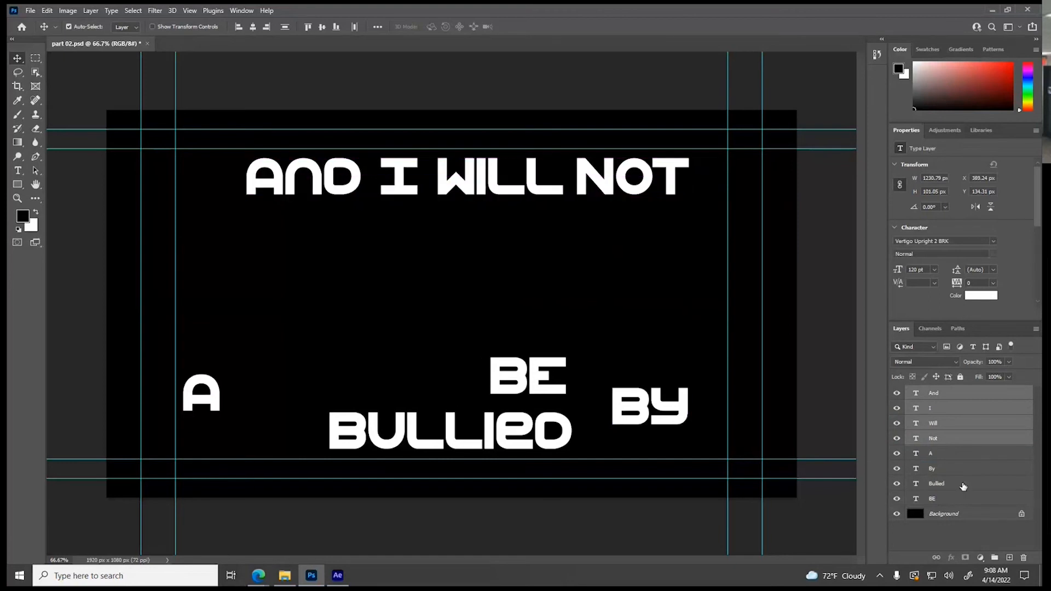
Order the remaining layers BE, Bullied, By, A, and place BE and Bullied beneath the first row of words
click(938, 499)
drag(936, 500, 938, 477)
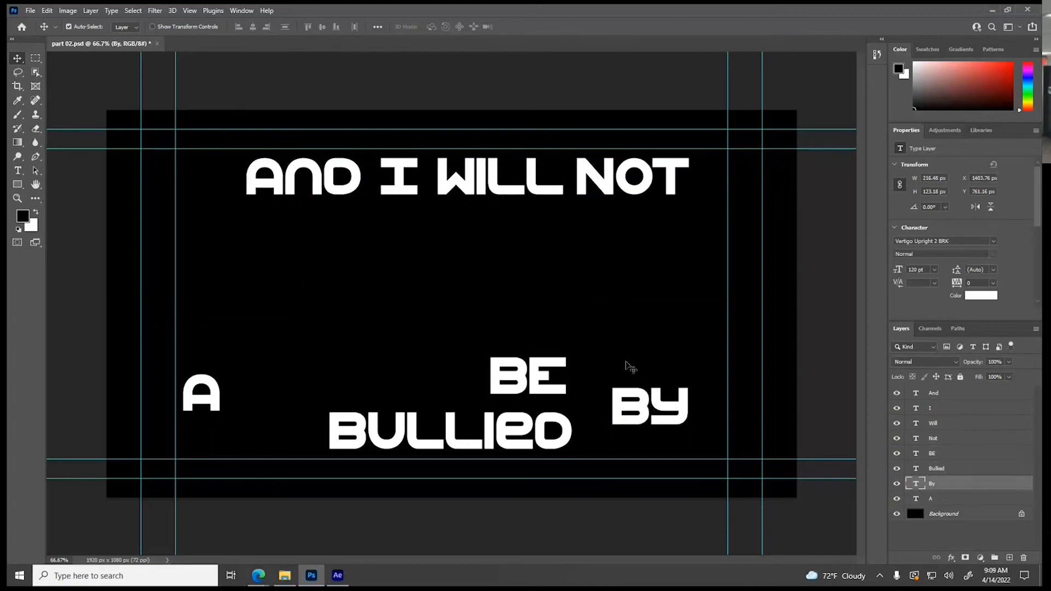
drag(535, 383, 458, 239)
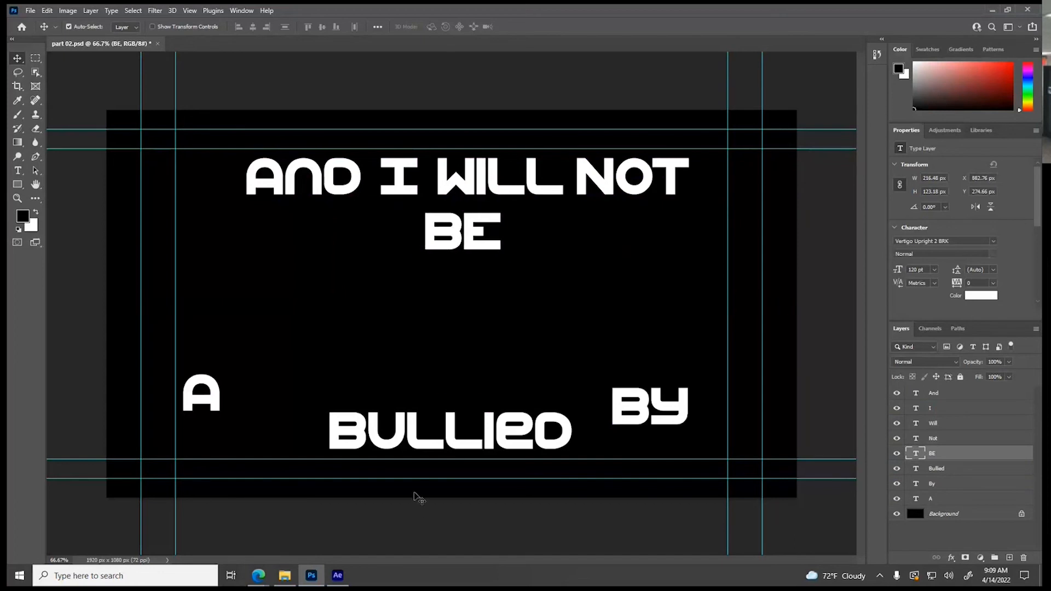
drag(421, 439, 439, 311)
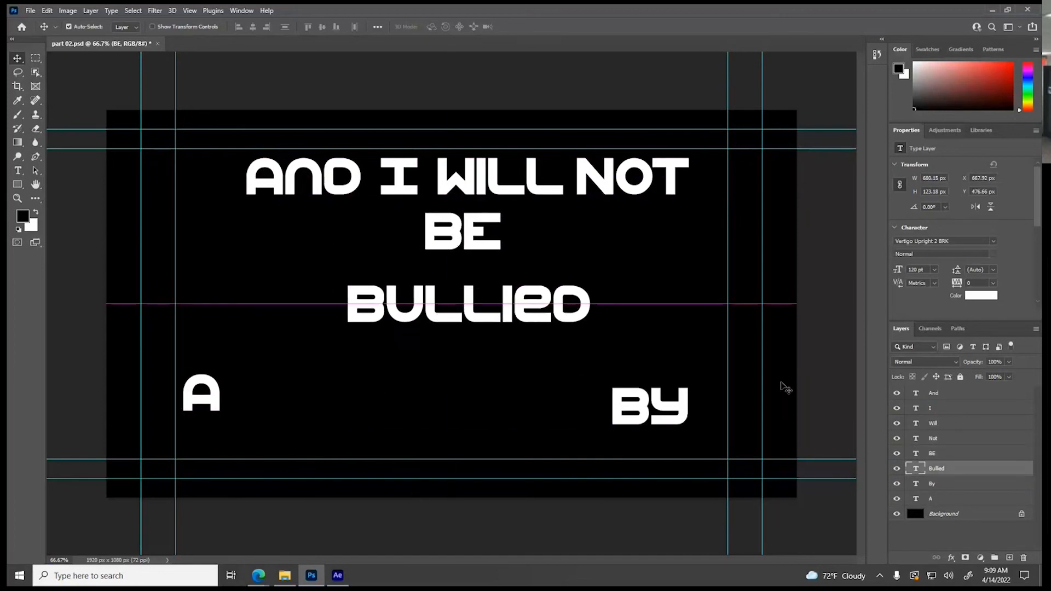
Set the font size of the Bullied text to 200 pt
double_click(914, 470)
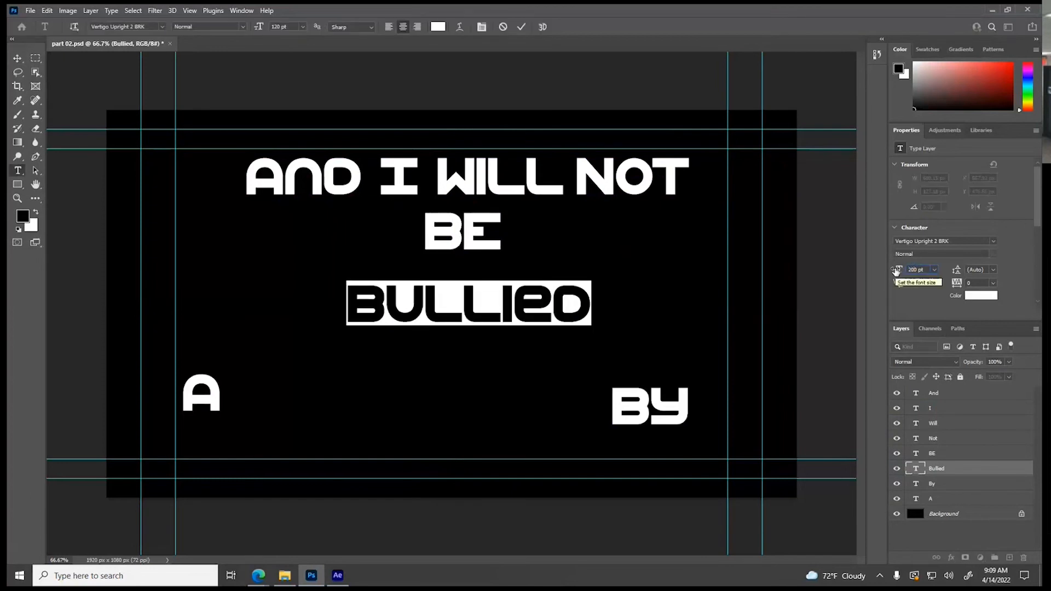
key(Return)
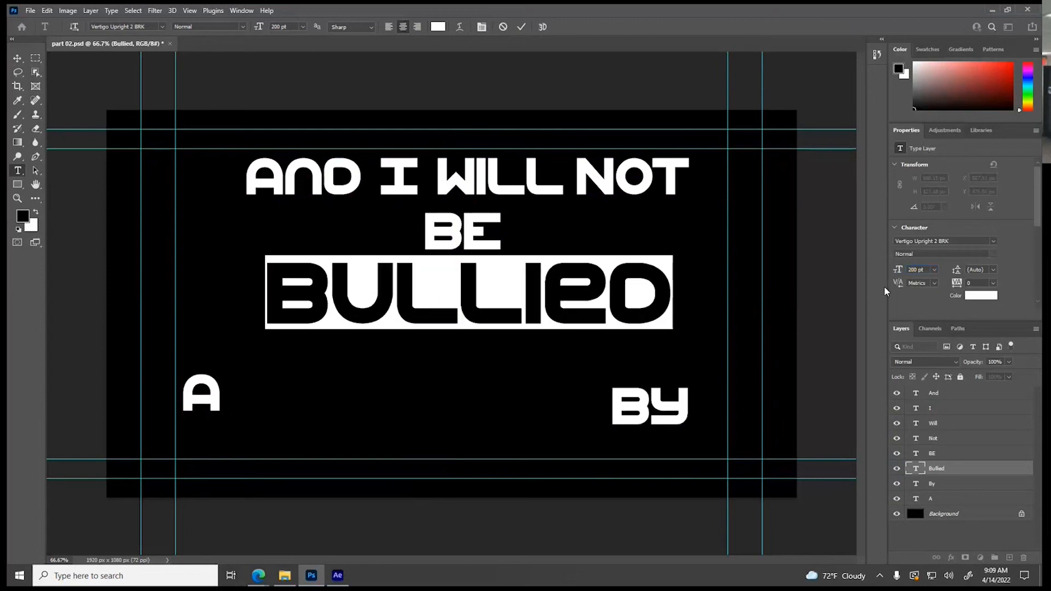
Nudge the Bullied text slightly left and change its colour from the picker to bright green
click(17, 58)
mouse_move(405, 321)
mouse_down()
mouse_move(391, 318)
mouse_move(399, 324)
mouse_up()
double_click(921, 472)
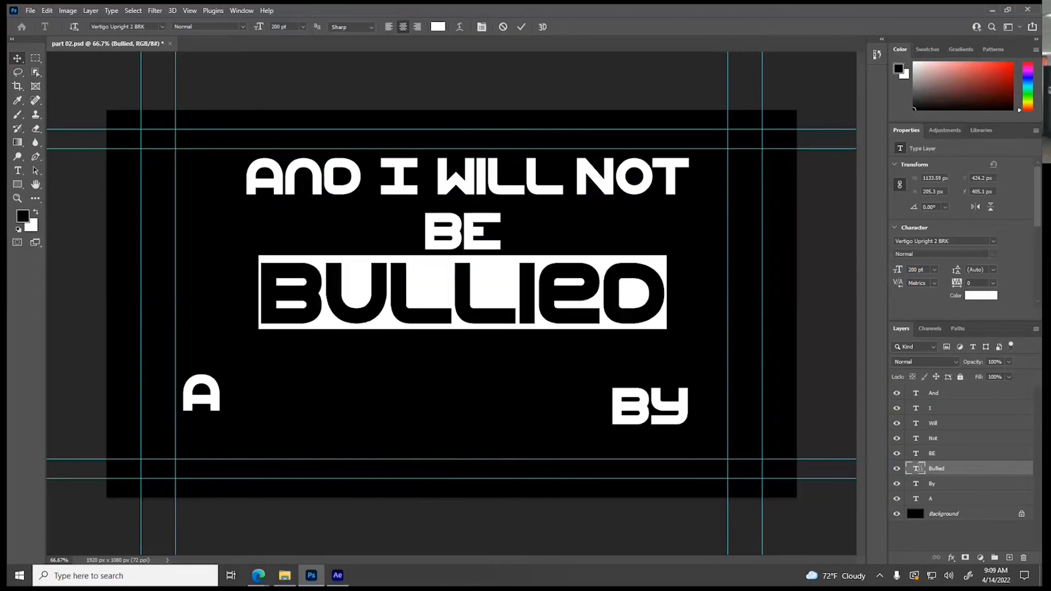
click(979, 296)
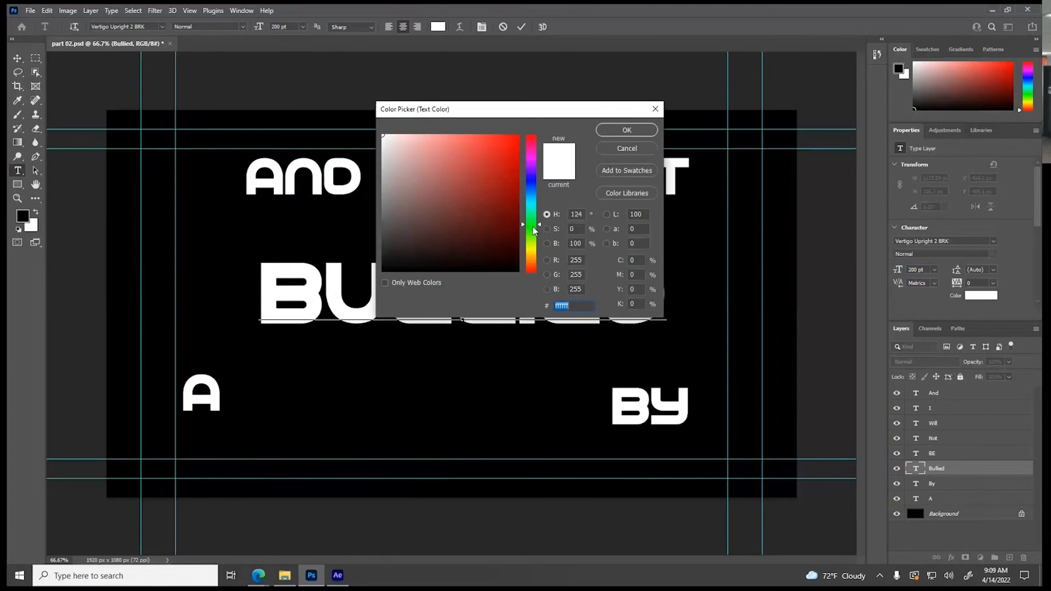
drag(534, 229, 533, 234)
click(496, 138)
click(609, 130)
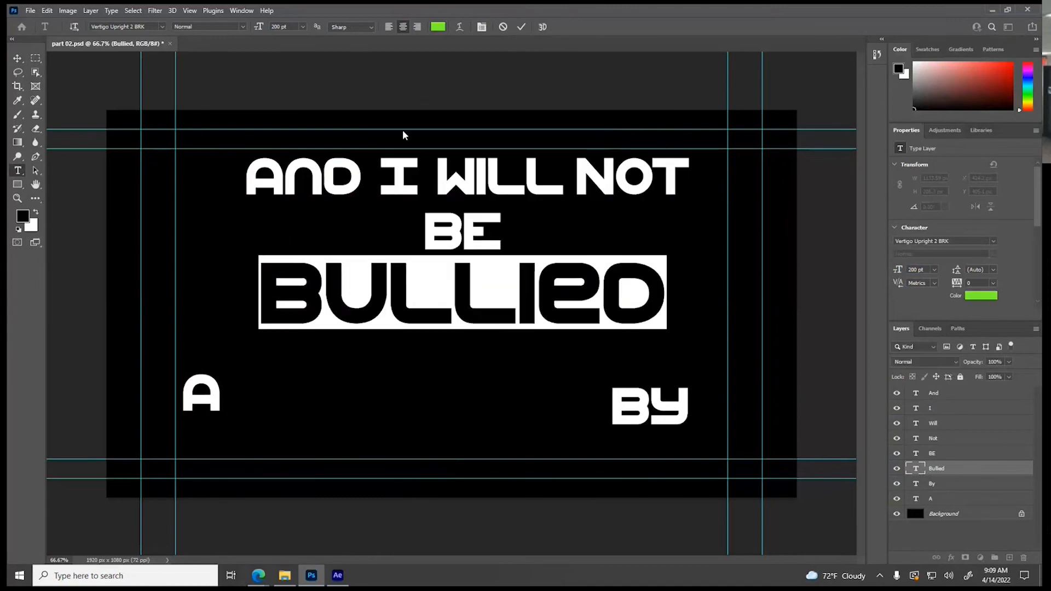
click(17, 58)
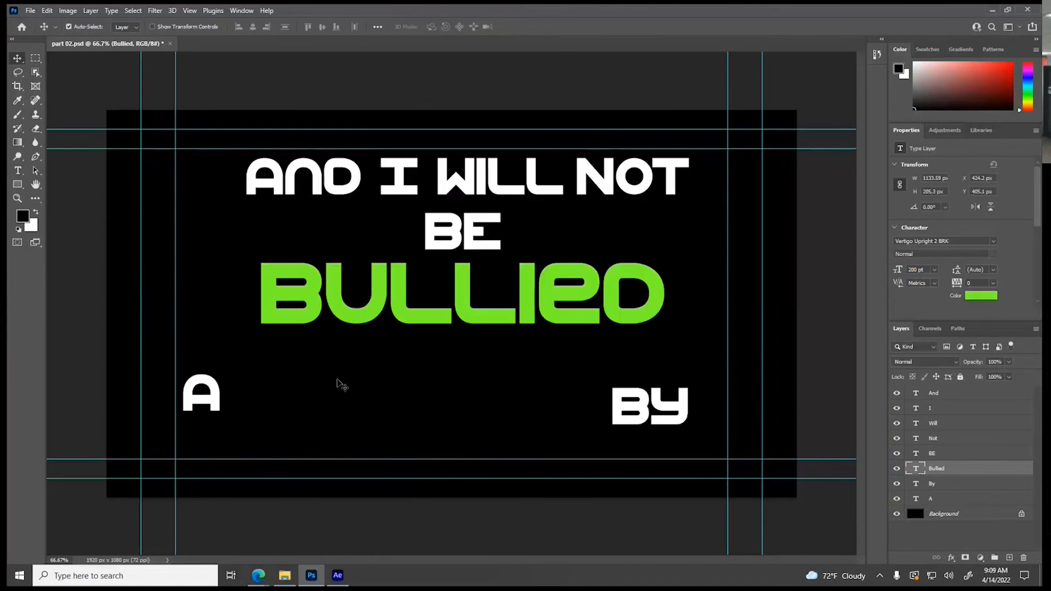
Place By and A side by side beneath Bullied and centre the pair under it
drag(621, 408, 269, 360)
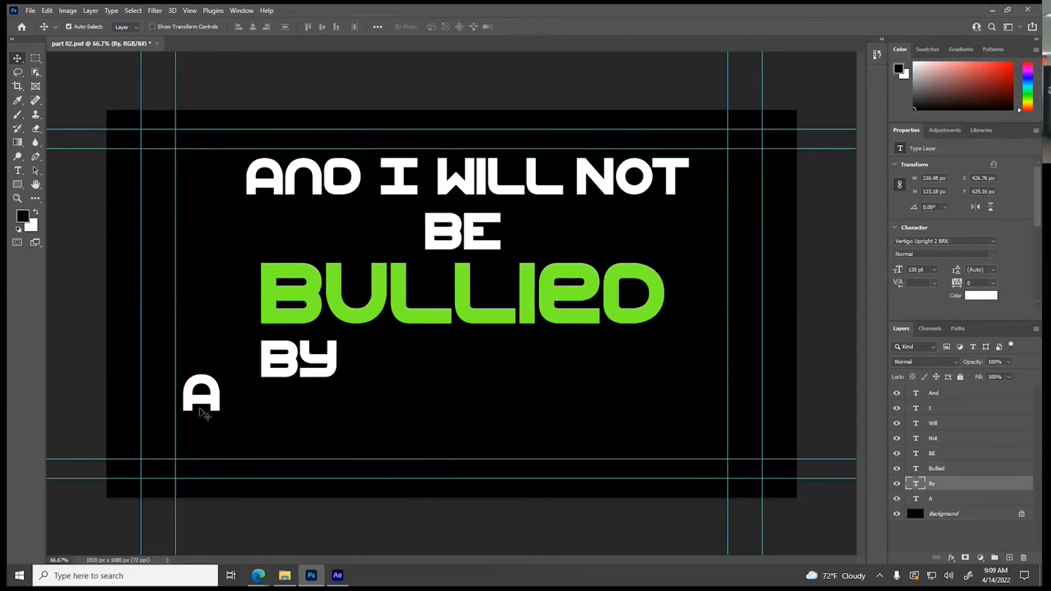
drag(204, 401, 461, 373)
shift+click(335, 370)
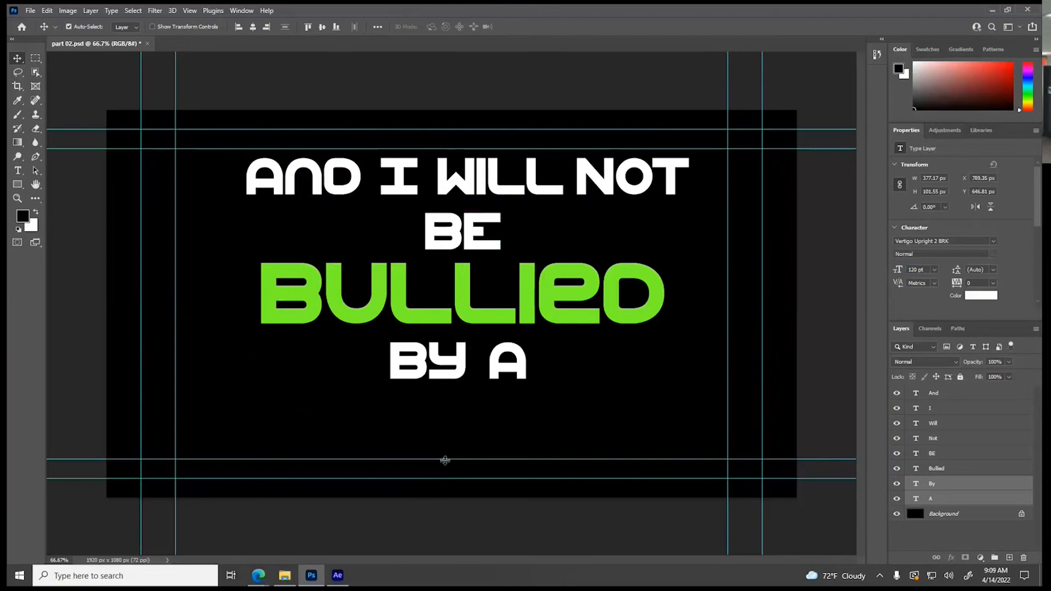
click(469, 529)
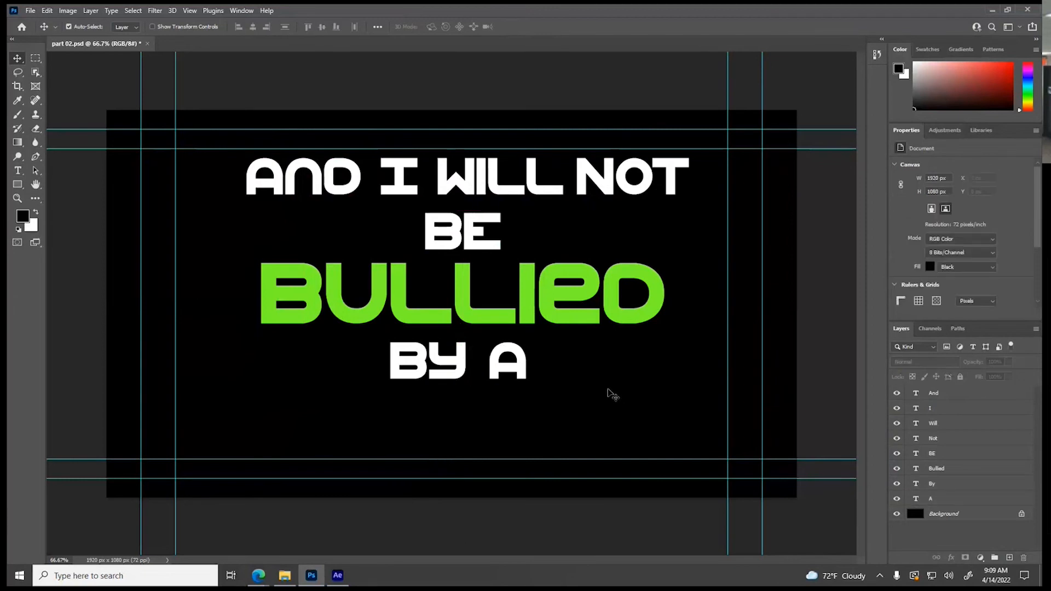
Save the document as a new Photoshop file named part 03 in the PSDs for Comps folder
click(30, 10)
click(46, 141)
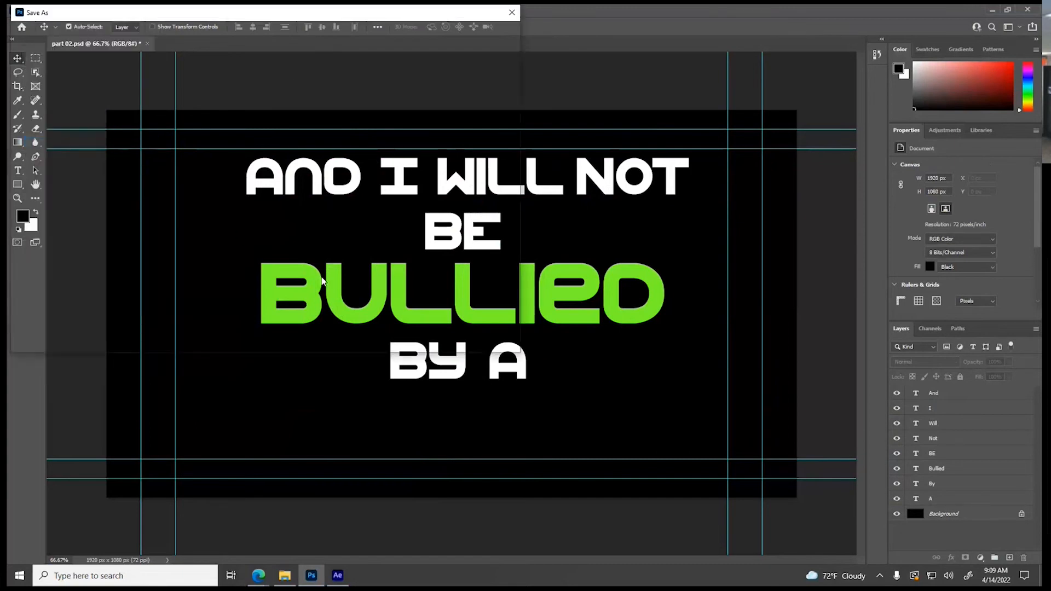
click(124, 239)
key(BackSpace)
text(3)
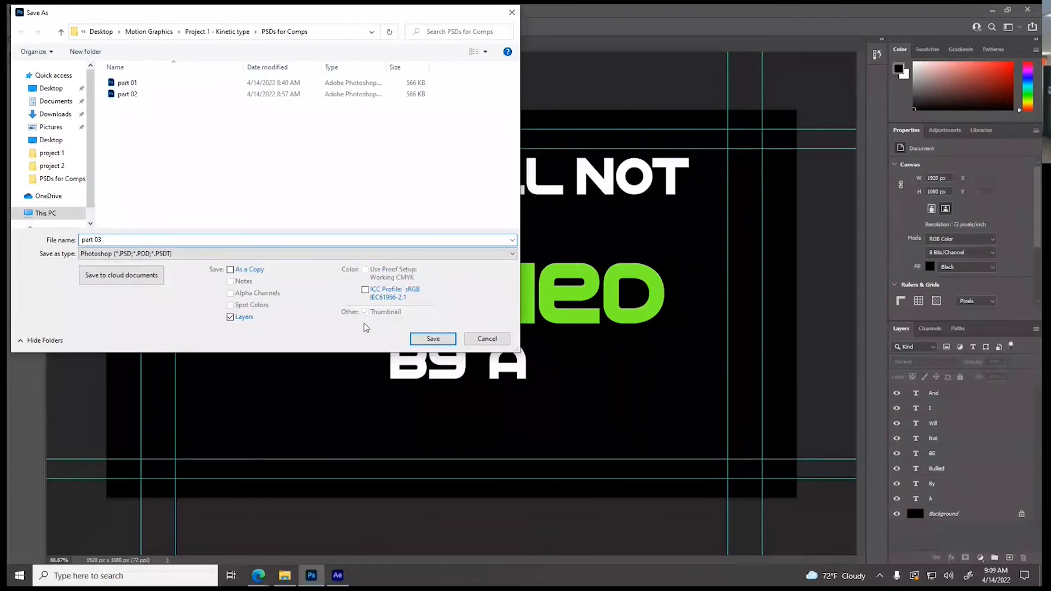
click(436, 342)
click(652, 167)
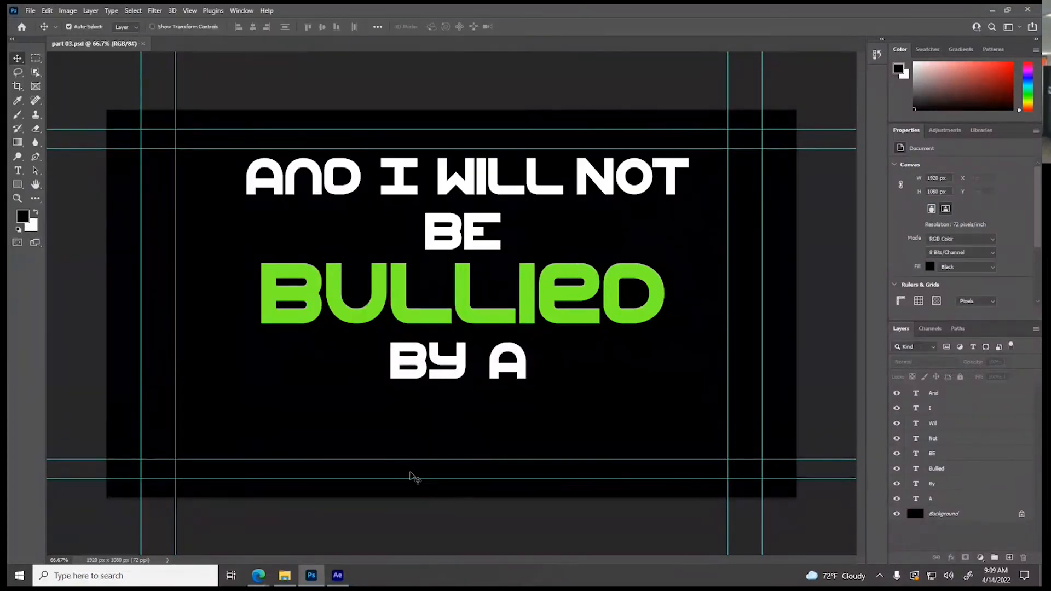
Switch to After Effects, import part 03 as a composition with its separate layers, and open it in the timeline
click(342, 575)
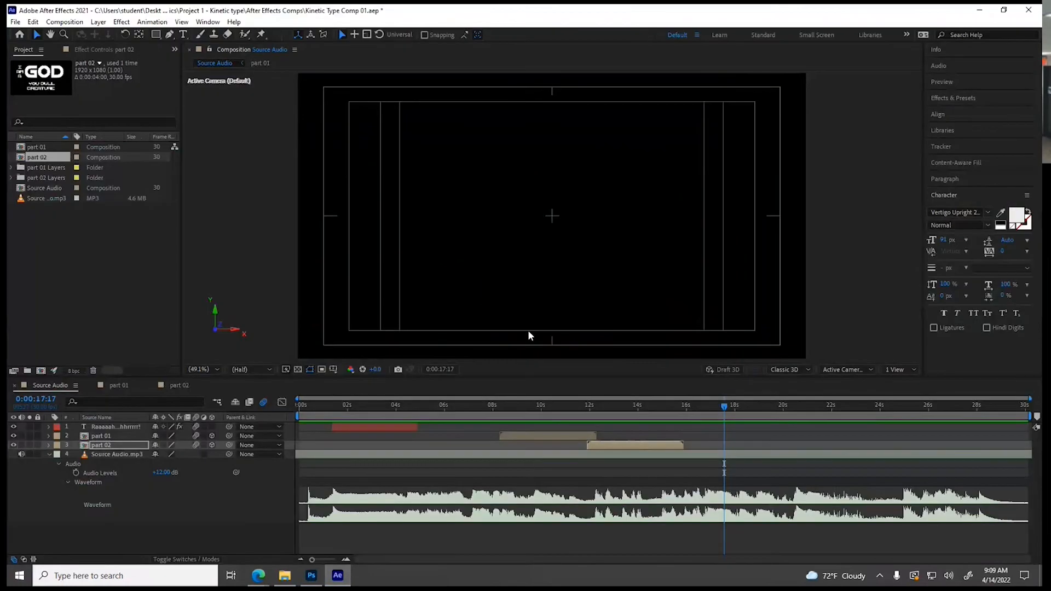
right_click(26, 251)
mouse_move(55, 301)
click(187, 301)
click(134, 130)
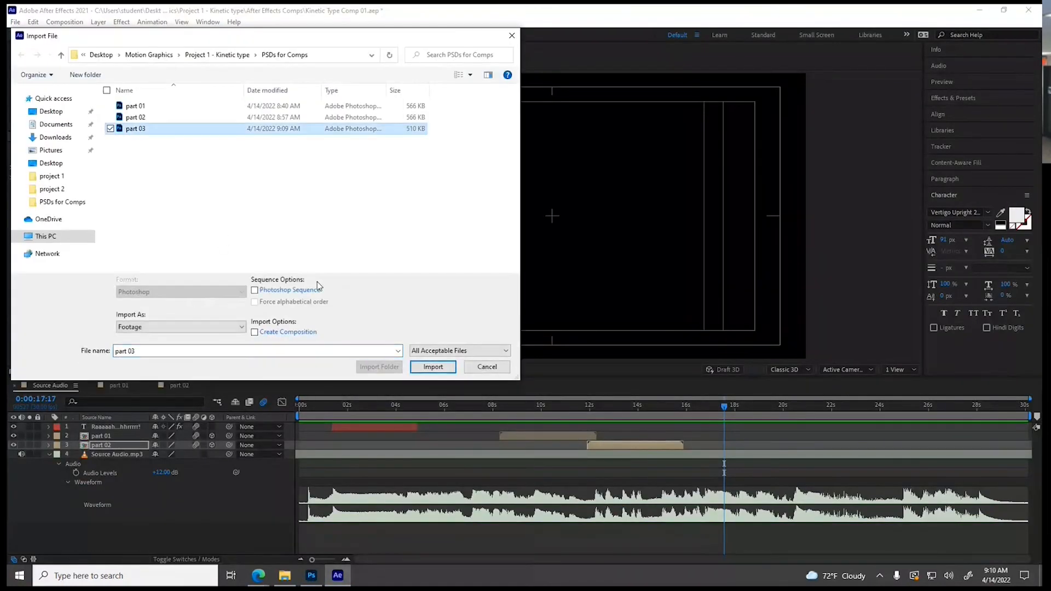
click(158, 328)
click(160, 345)
click(431, 368)
click(539, 353)
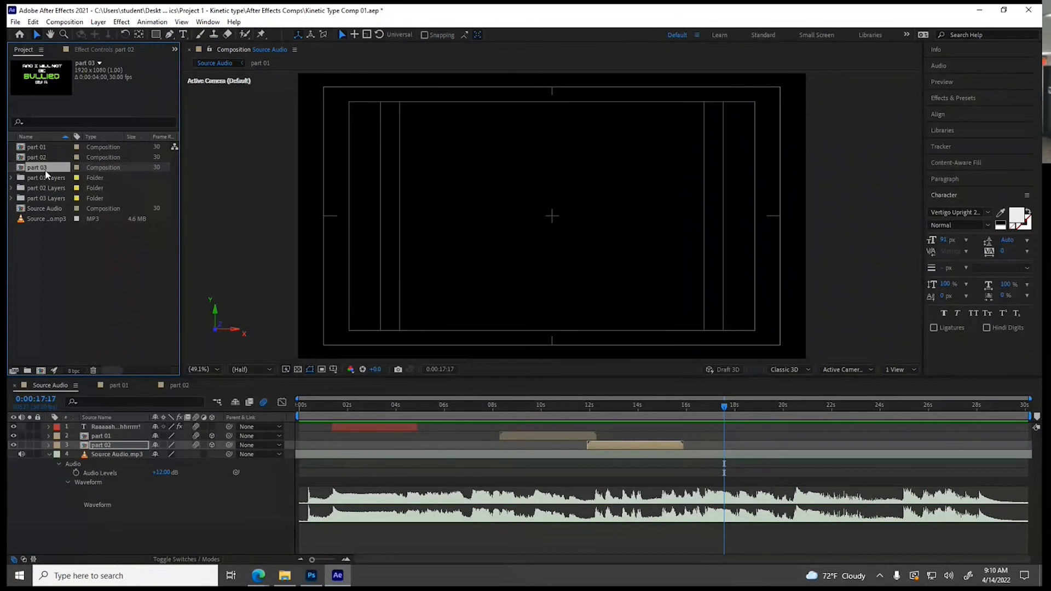
double_click(39, 171)
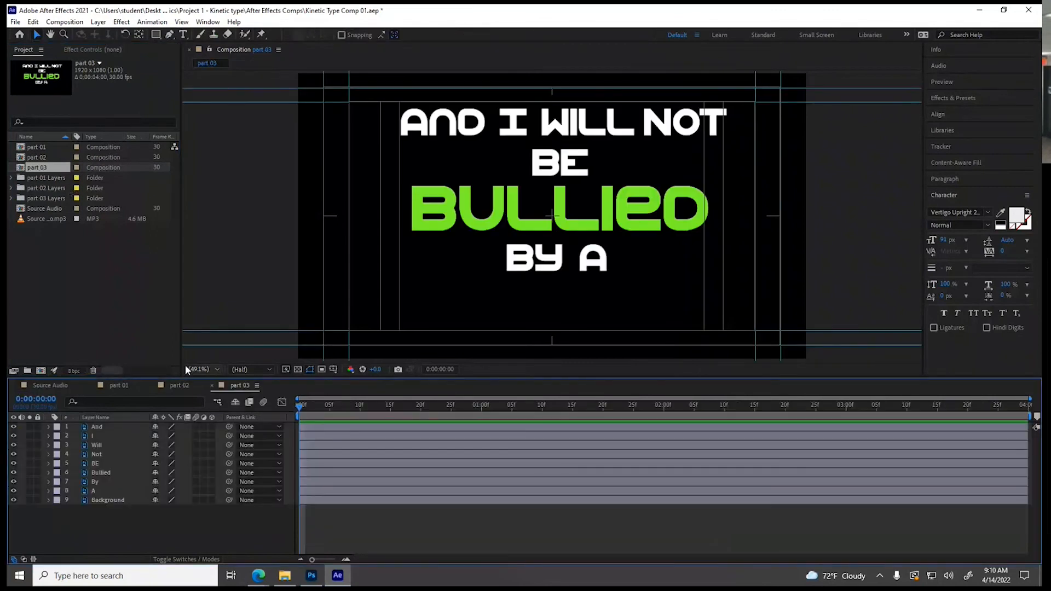
Copy the source audio layer from the part 02 composition to the bottom of part 03 and reveal its waveform
click(176, 386)
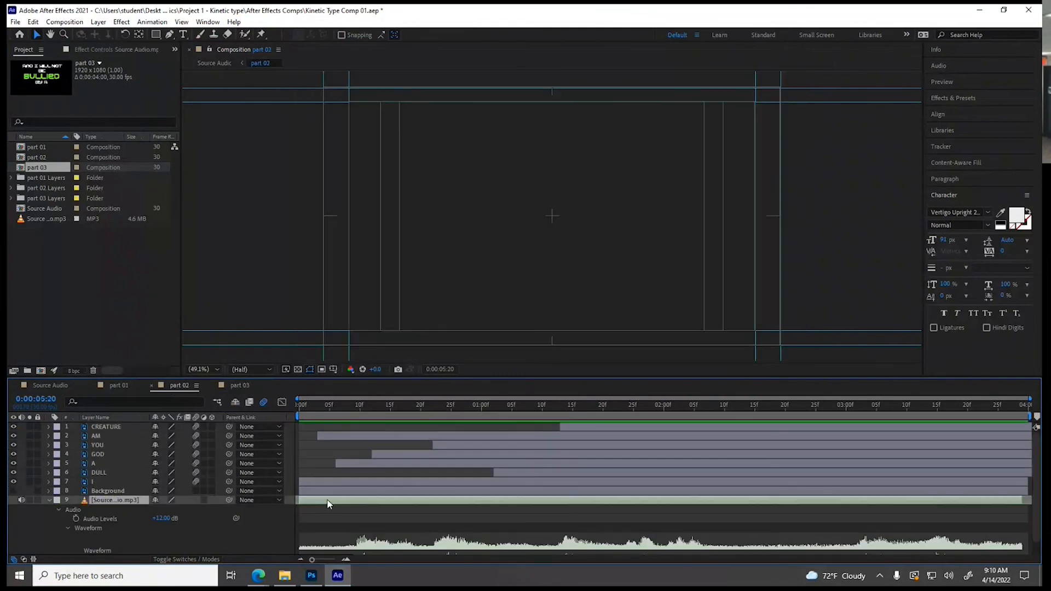
click(241, 386)
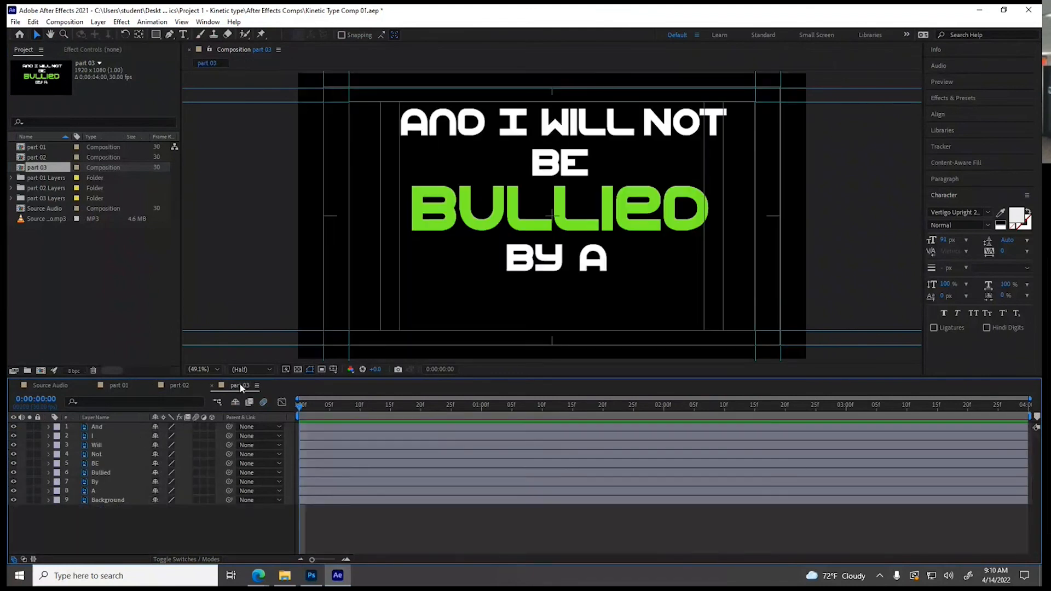
drag(104, 427, 106, 510)
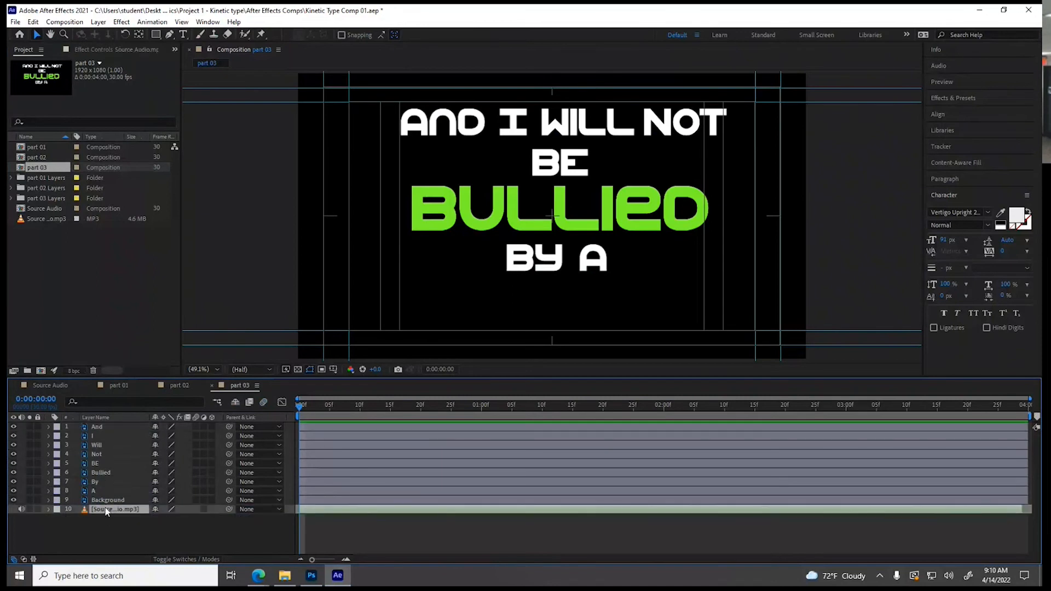
click(52, 514)
click(57, 517)
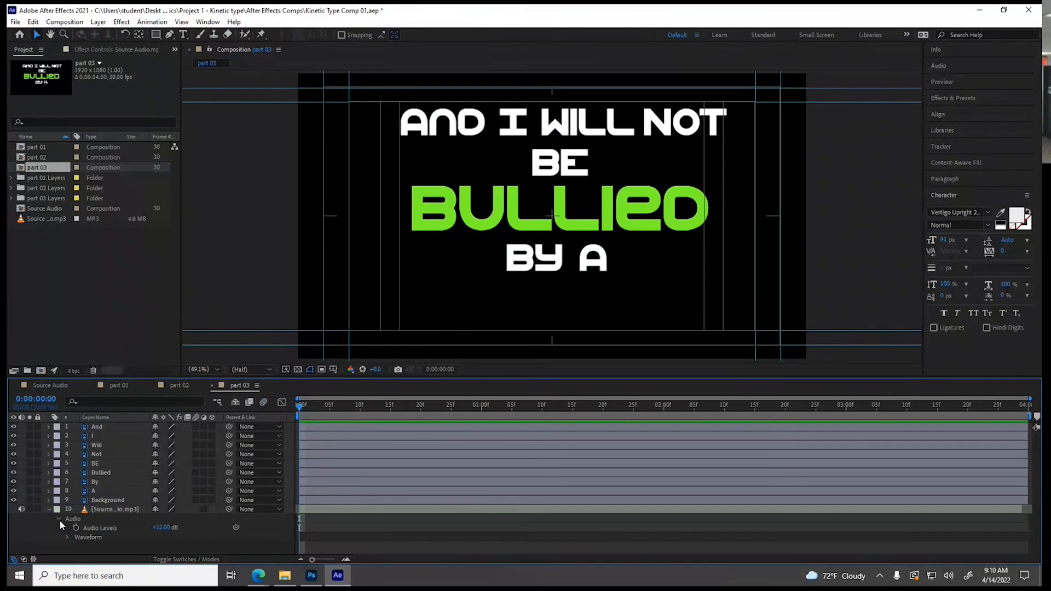
click(69, 534)
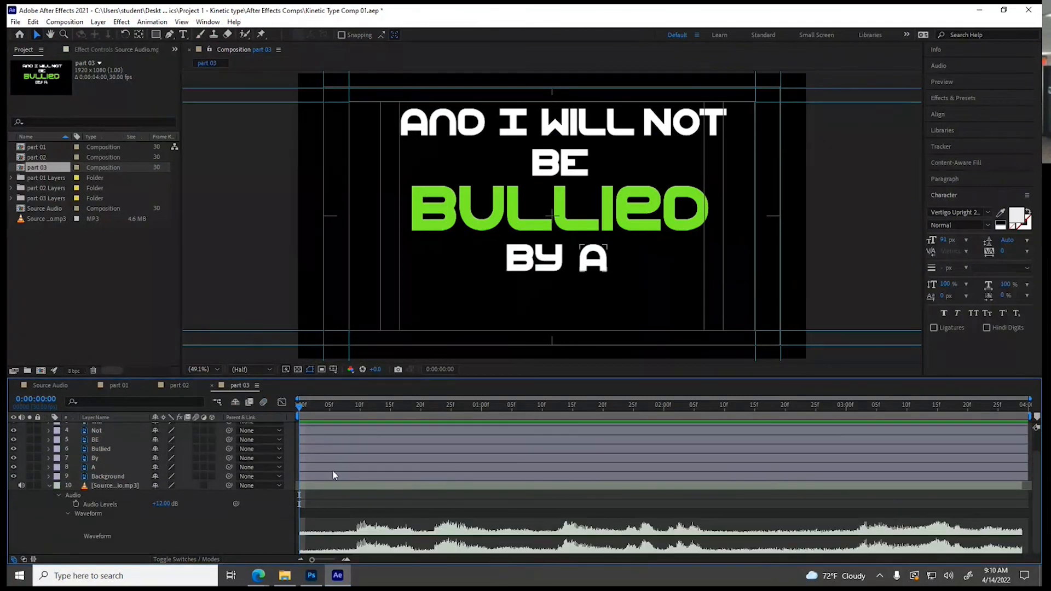
Shift the audio to the next spoken line, extend its end to nearly 4 seconds, and cue the first word at 0:00:00:06
drag(298, 485, 379, 507)
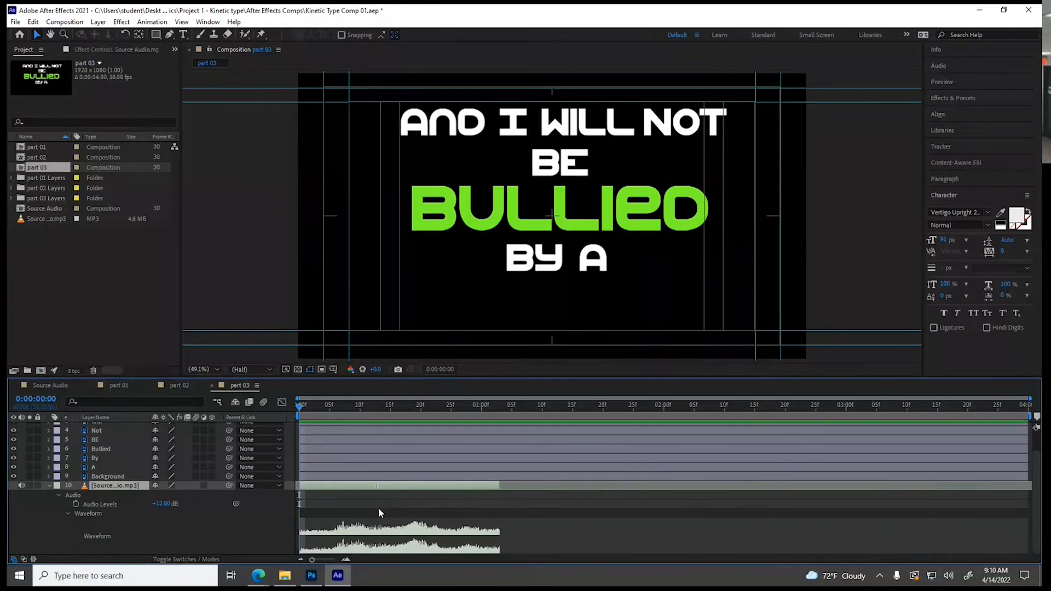
drag(498, 489, 1001, 506)
key(space)
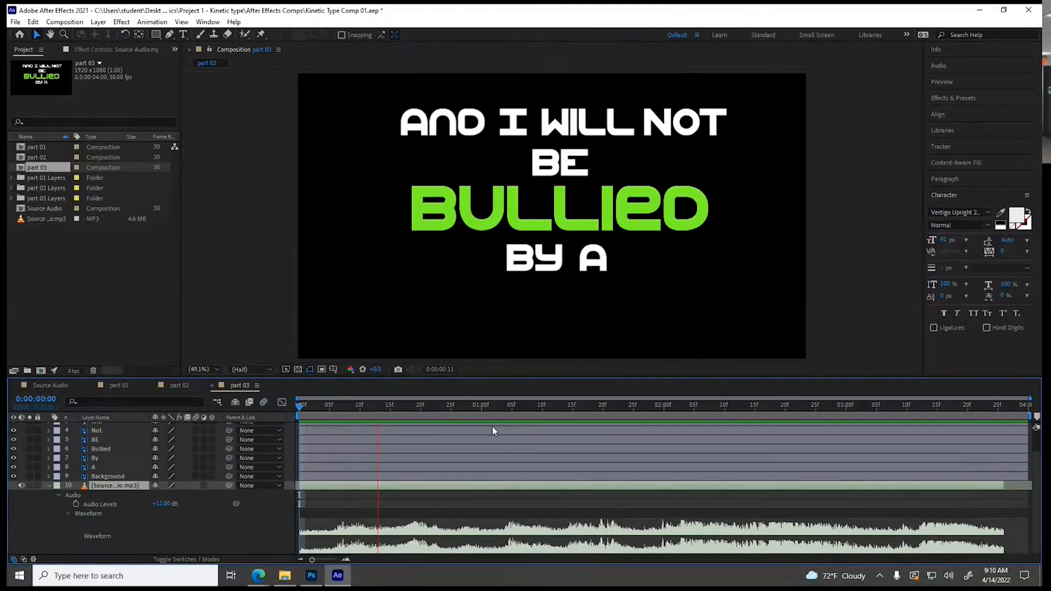
key(space)
drag(351, 410, 336, 414)
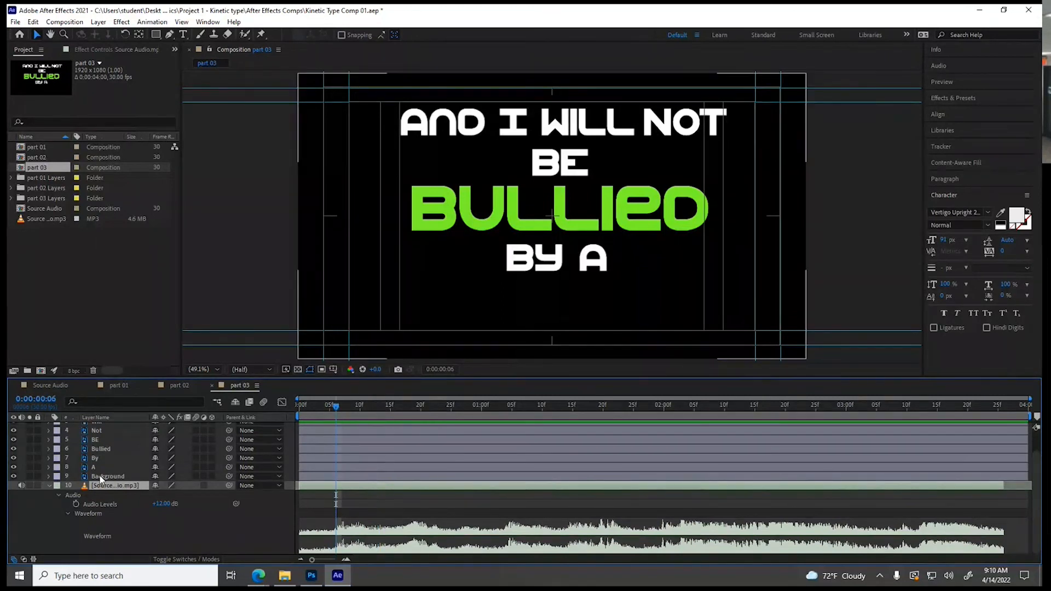
Enable motion blur on the word and Background layers of part 03, and hide the Background layer
drag(195, 431, 196, 476)
scroll(172, 482, up, 2)
drag(198, 436, 197, 428)
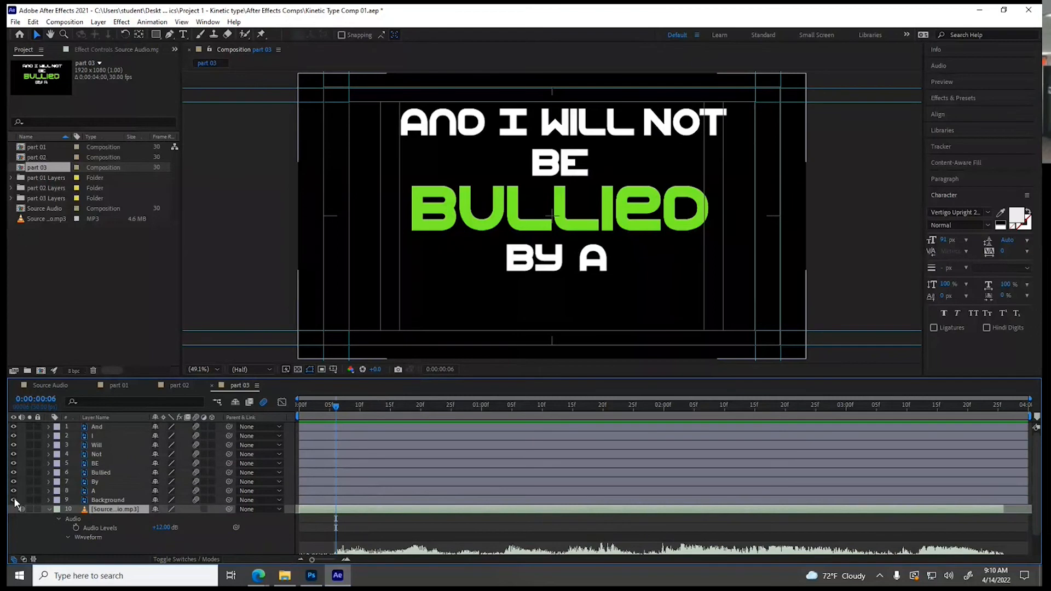
Add Position keyframes at 0:00:00:06 to all eight word layers, from And to A
click(95, 491)
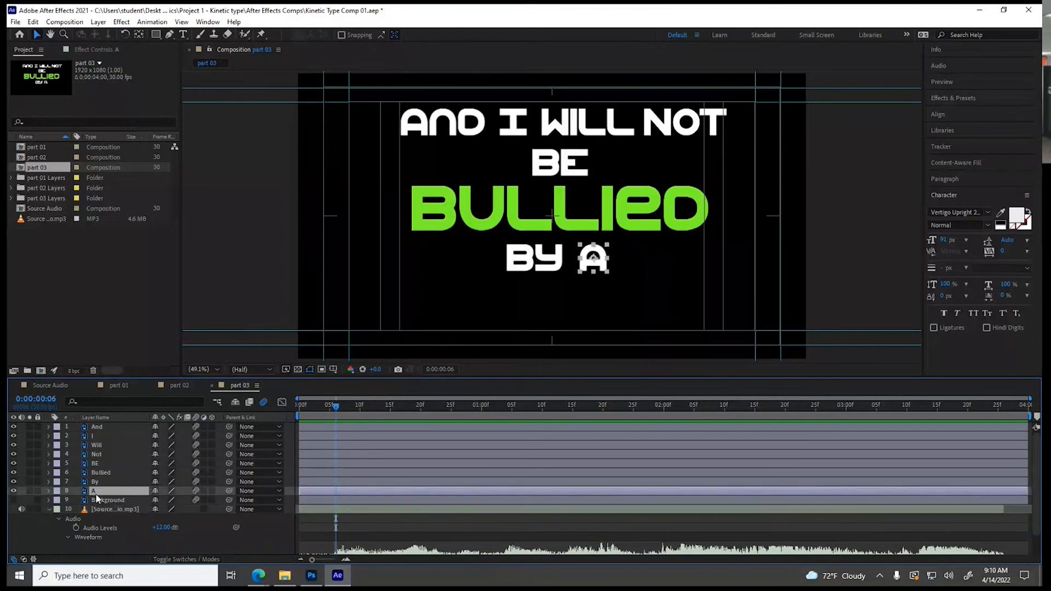
shift+click(97, 429)
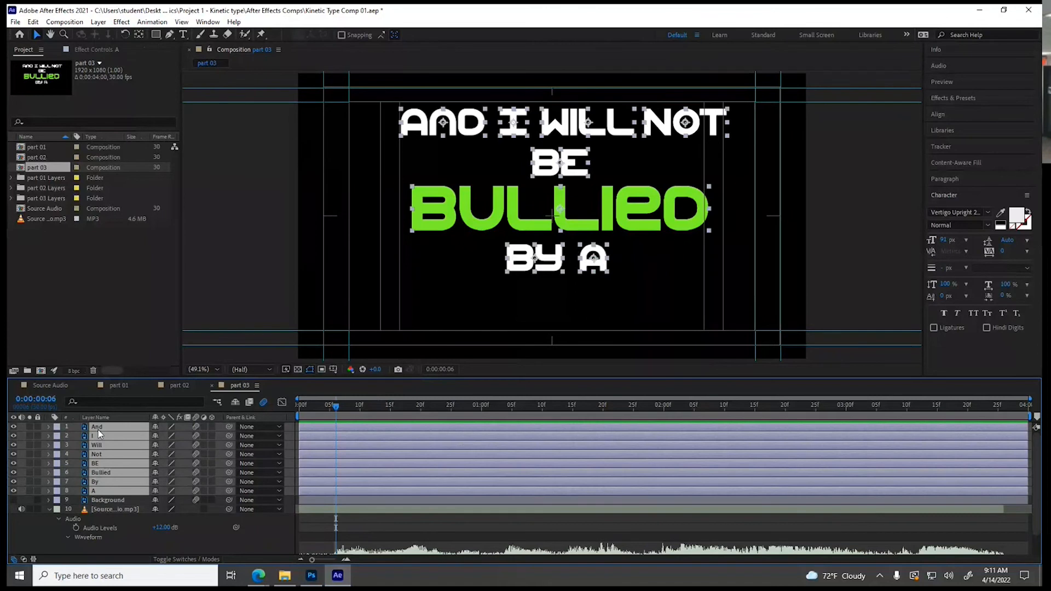
click(49, 427)
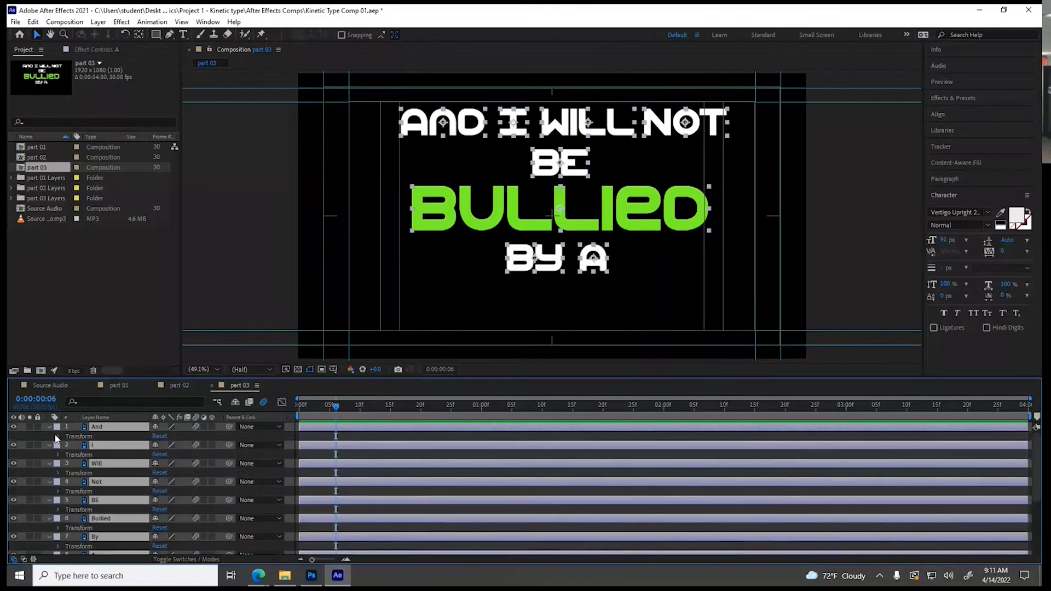
click(59, 436)
click(76, 454)
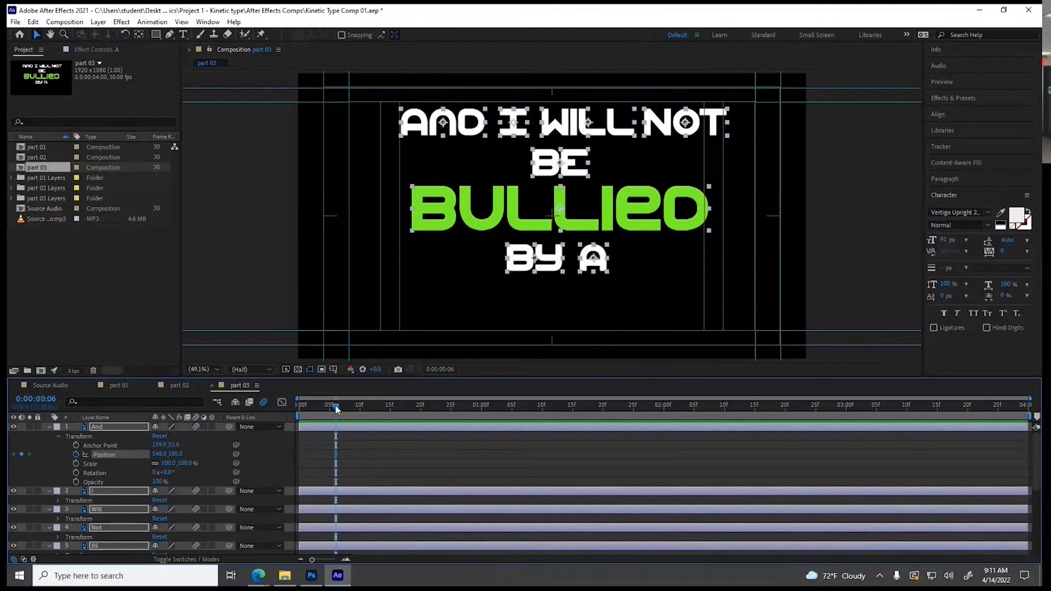
At 0:00:00:01, move And, I, Will, Not and BE straight down below the frame as their starting positions
drag(336, 409, 307, 412)
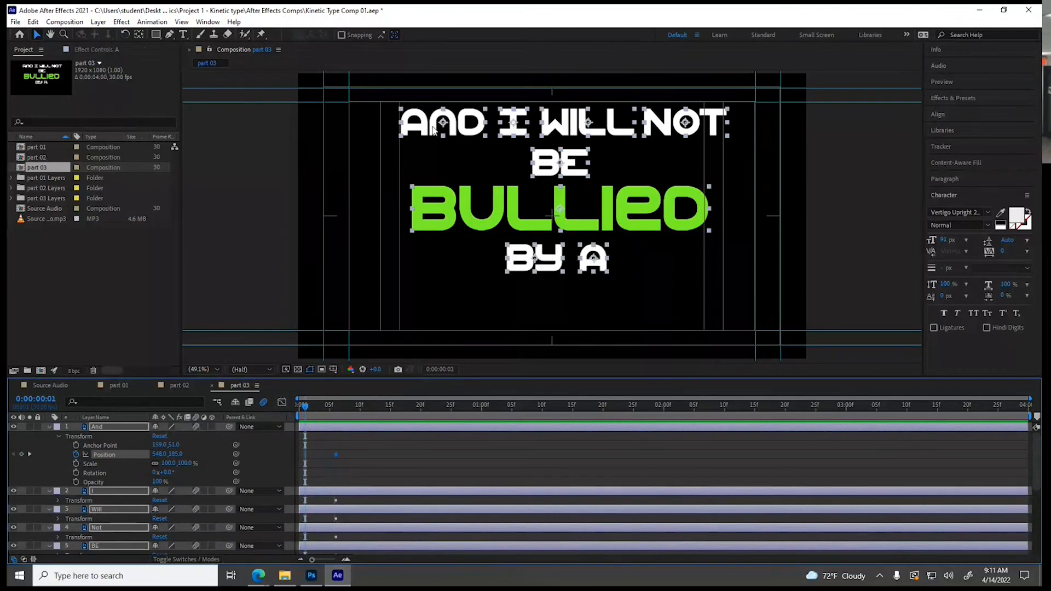
click(260, 168)
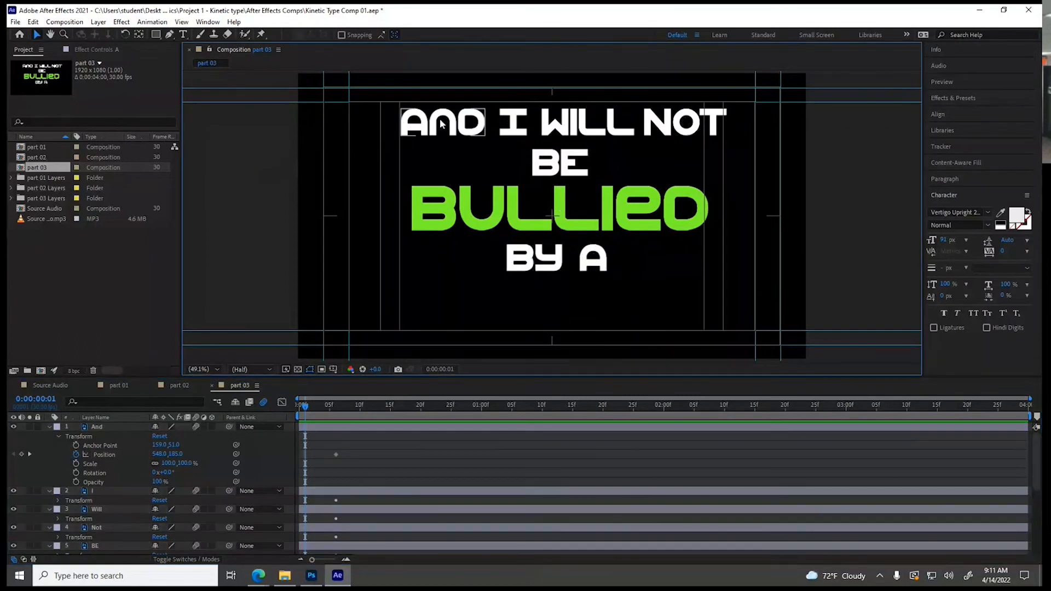
drag(432, 128, 431, 402)
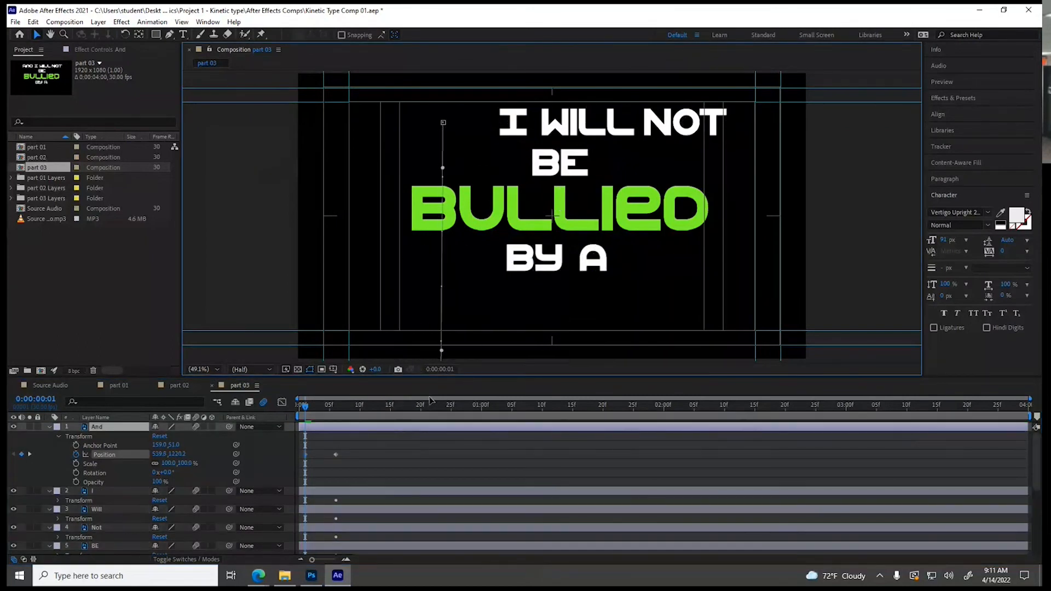
drag(517, 127, 508, 416)
drag(583, 132, 575, 399)
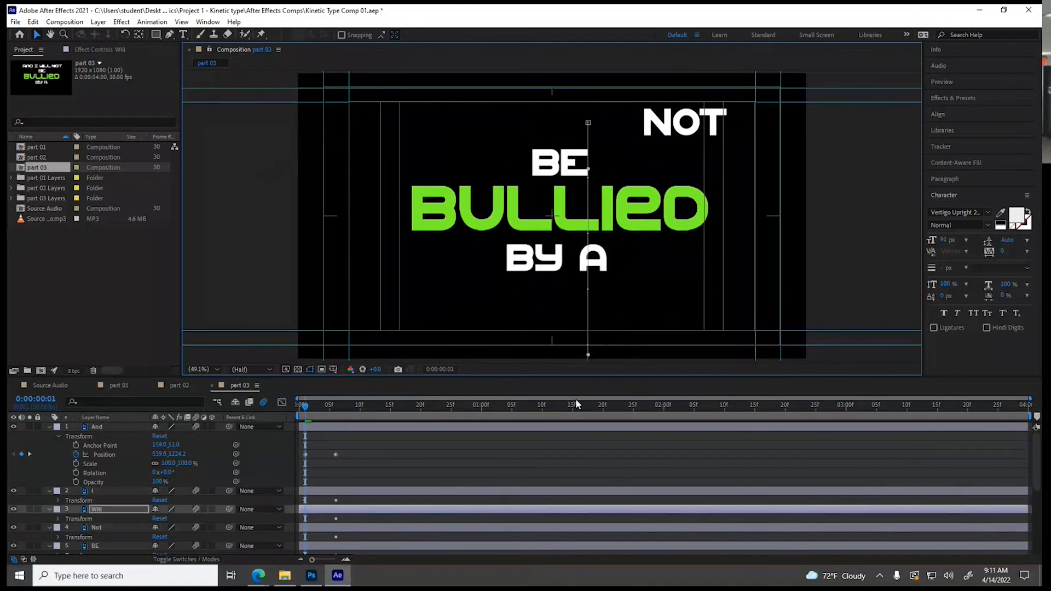
drag(666, 141, 664, 406)
drag(567, 168, 566, 424)
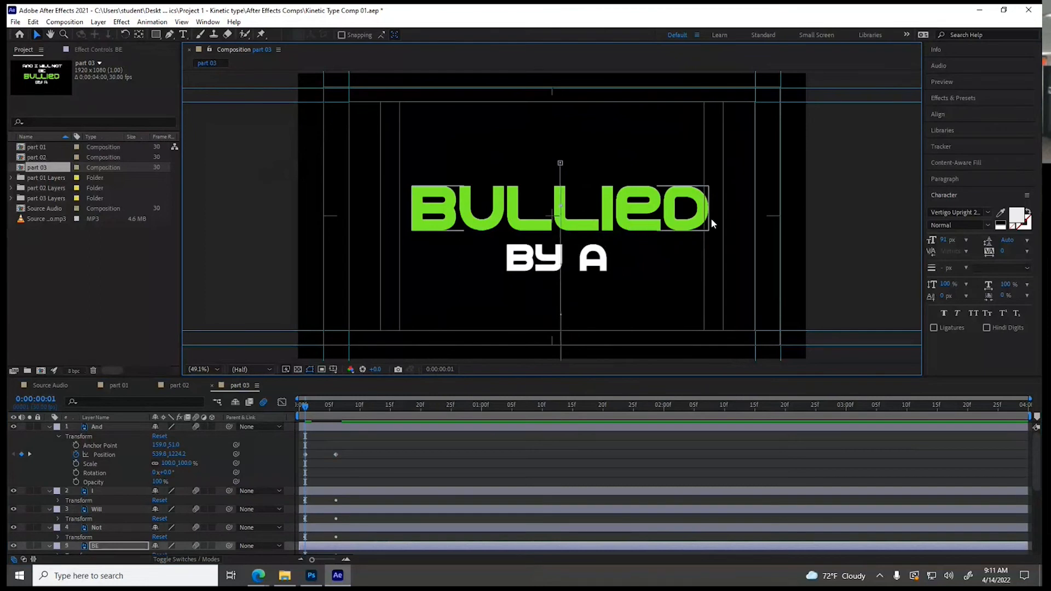
At 0:00:00:01, move By off the frame's left side, A off its right side, and Bullied below the frame
drag(546, 264, 238, 261)
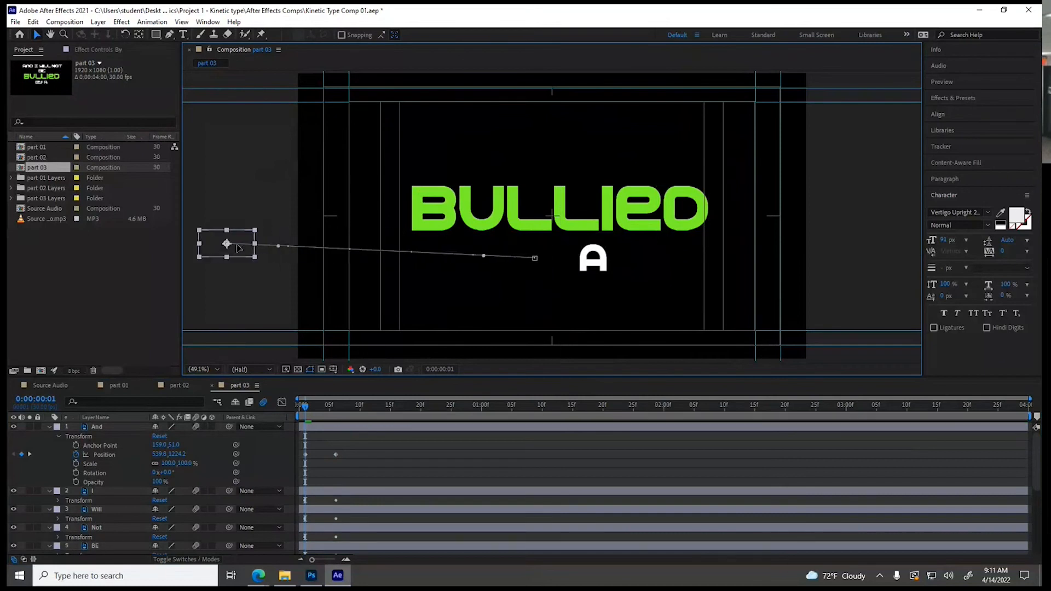
drag(589, 266, 873, 263)
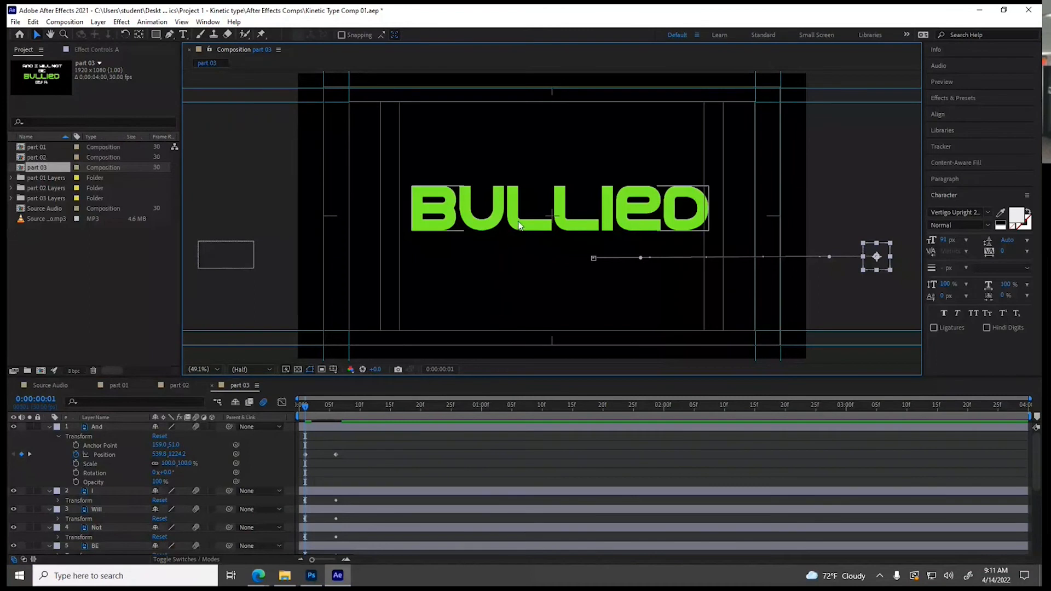
drag(519, 225, 519, 419)
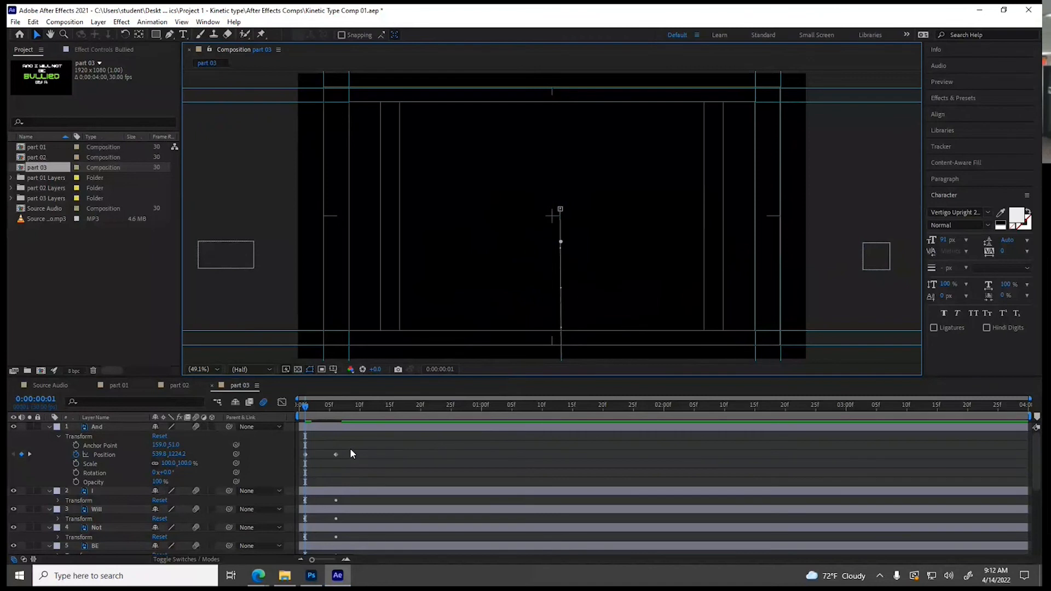
Delay the I layer so its final Position keyframe lands at 0:00:00:09, matching the audio waveform
scroll(327, 466, down, 5)
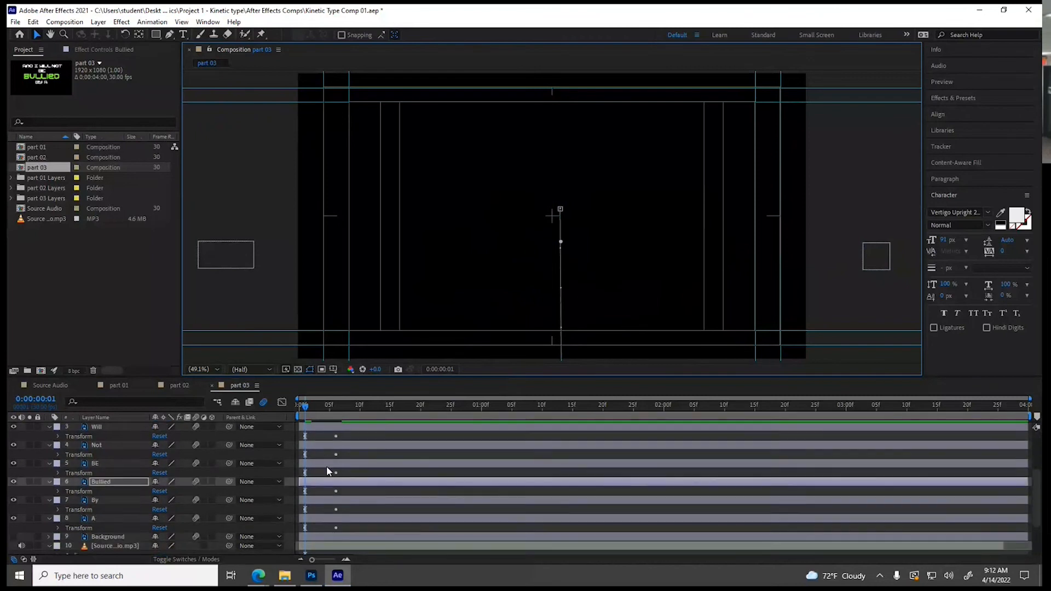
click(338, 411)
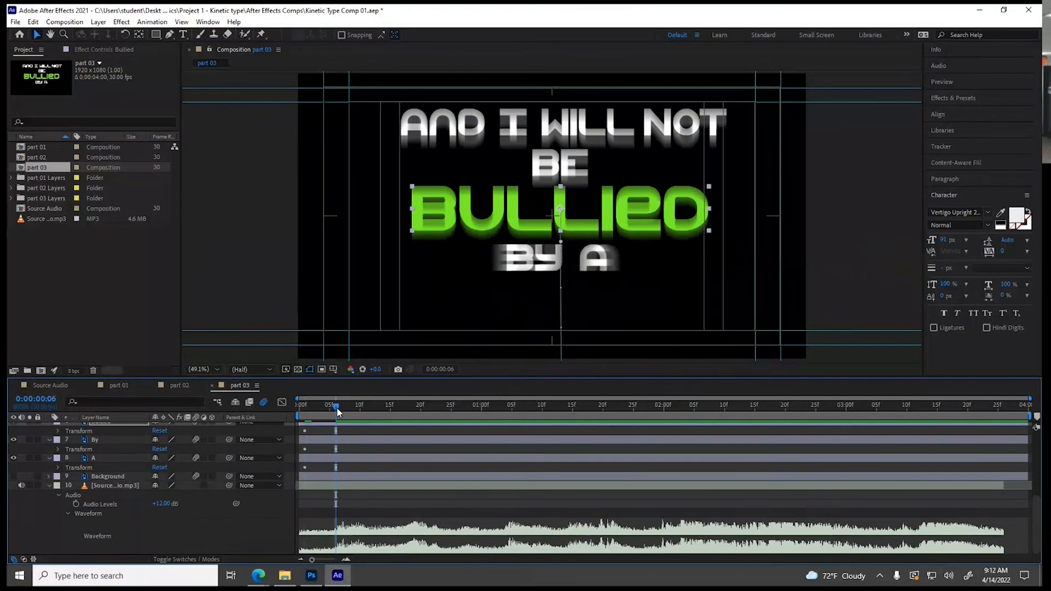
click(344, 412)
drag(344, 410, 348, 412)
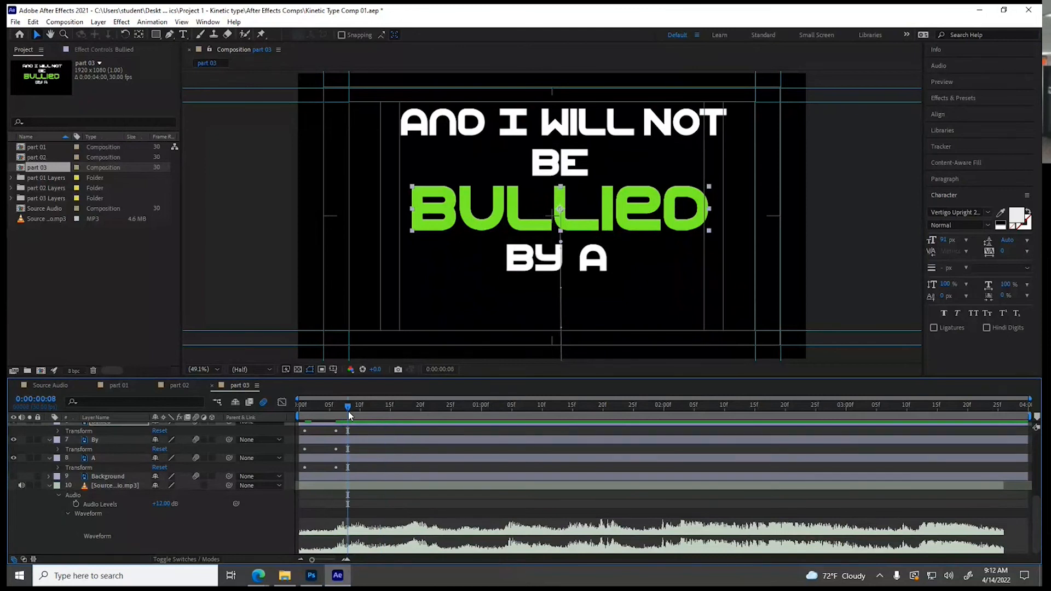
drag(348, 412, 353, 410)
scroll(160, 485, up, 3)
click(123, 433)
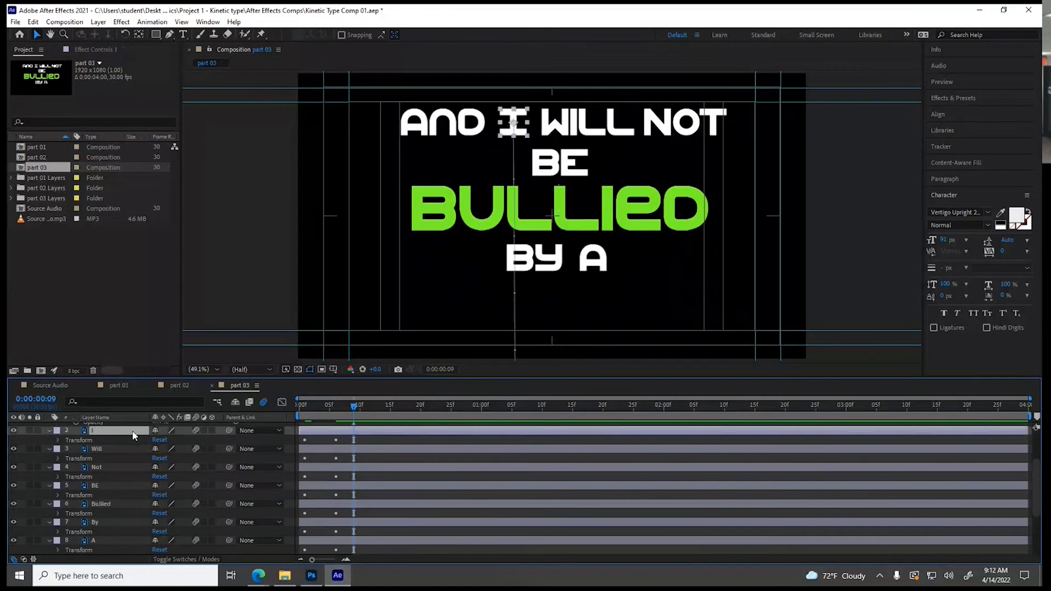
drag(307, 433, 327, 431)
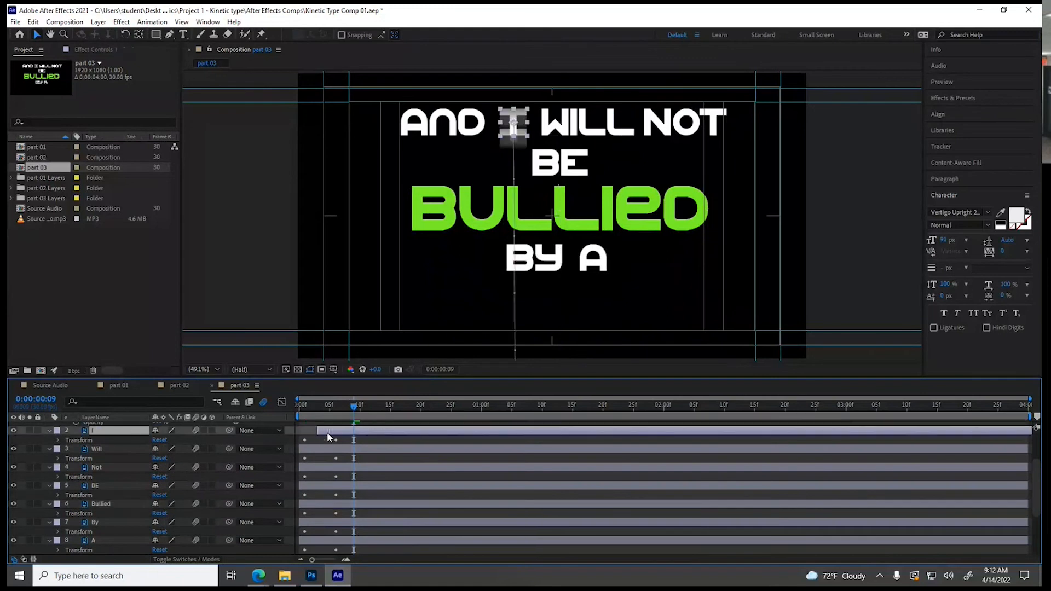
Apply Easy Ease to both Position keyframes of the I layer
click(58, 440)
drag(305, 458, 373, 469)
right_click(353, 458)
mouse_move(372, 452)
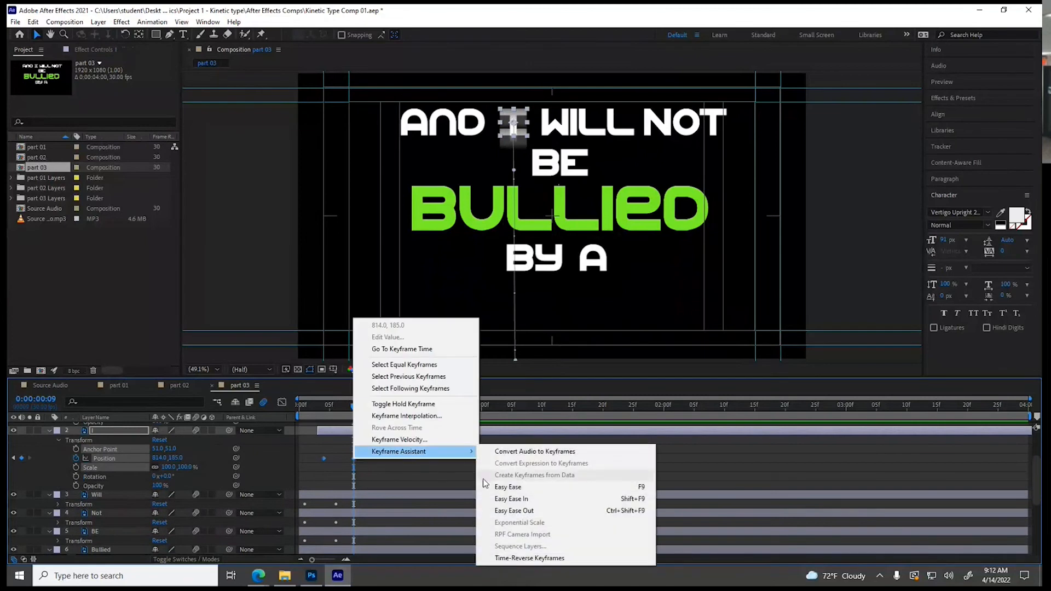
click(500, 487)
Apply Easy Ease to both Position keyframes of the And layer
scroll(359, 480, up, 2)
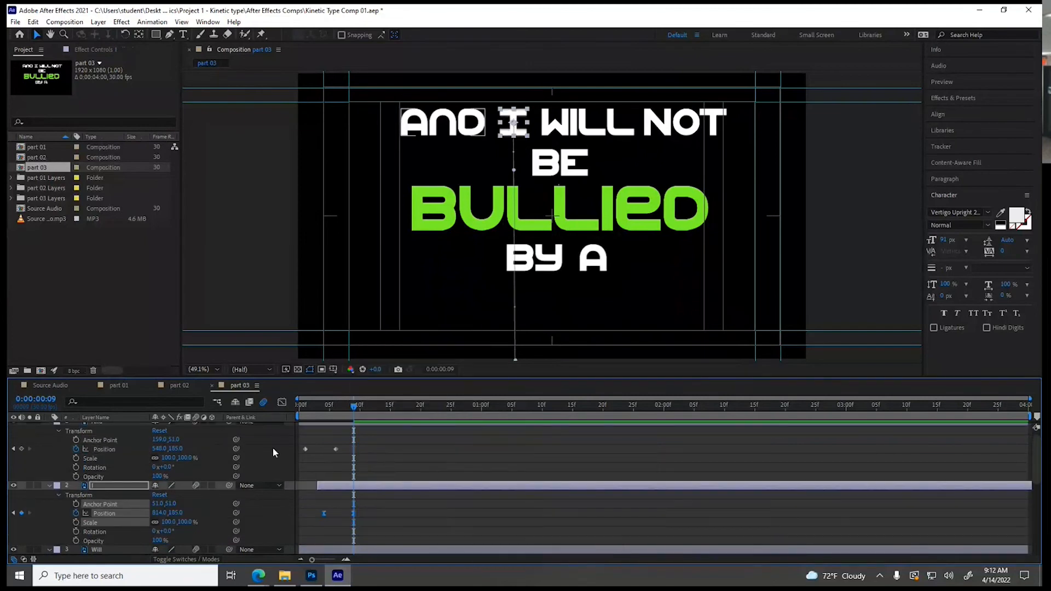
click(305, 449)
right_click(304, 449)
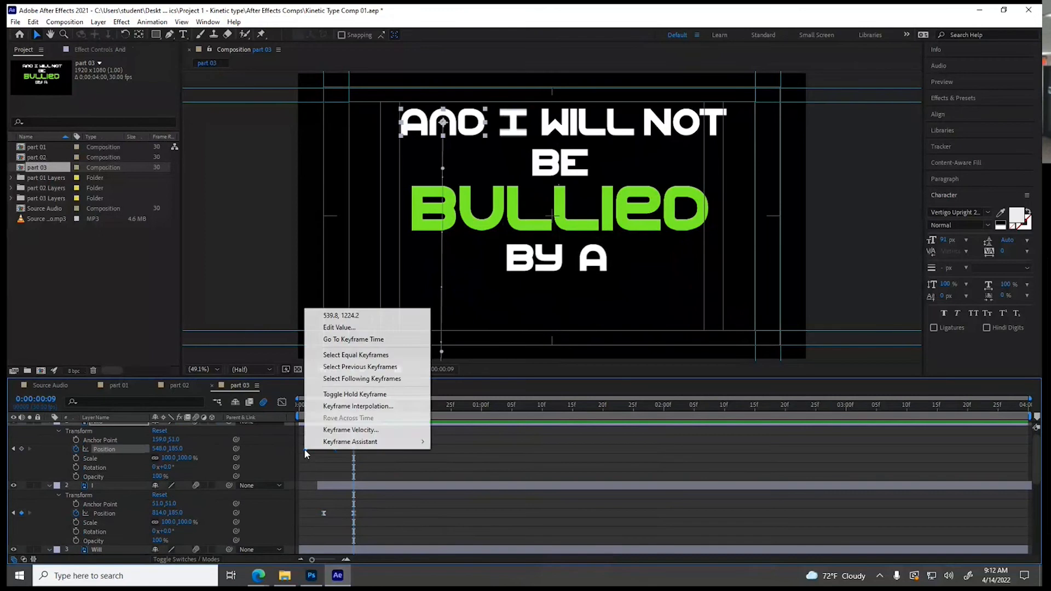
mouse_move(326, 444)
click(445, 477)
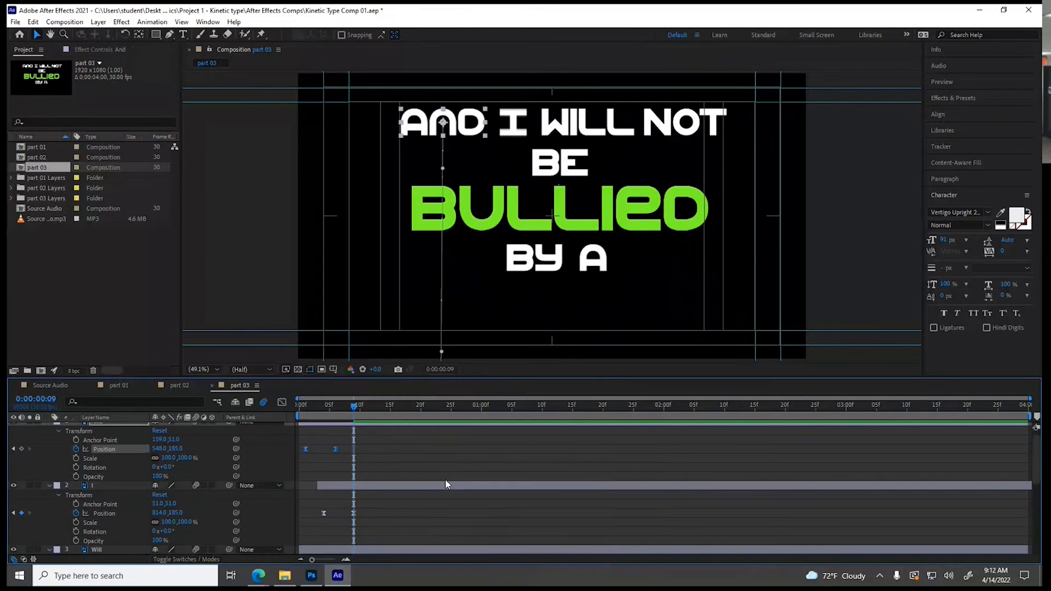
Delay the Will layer so its final Position keyframe lands at 0:00:00:11, and select both of its Position keyframes
scroll(435, 494, down, 2)
scroll(435, 494, down, 1)
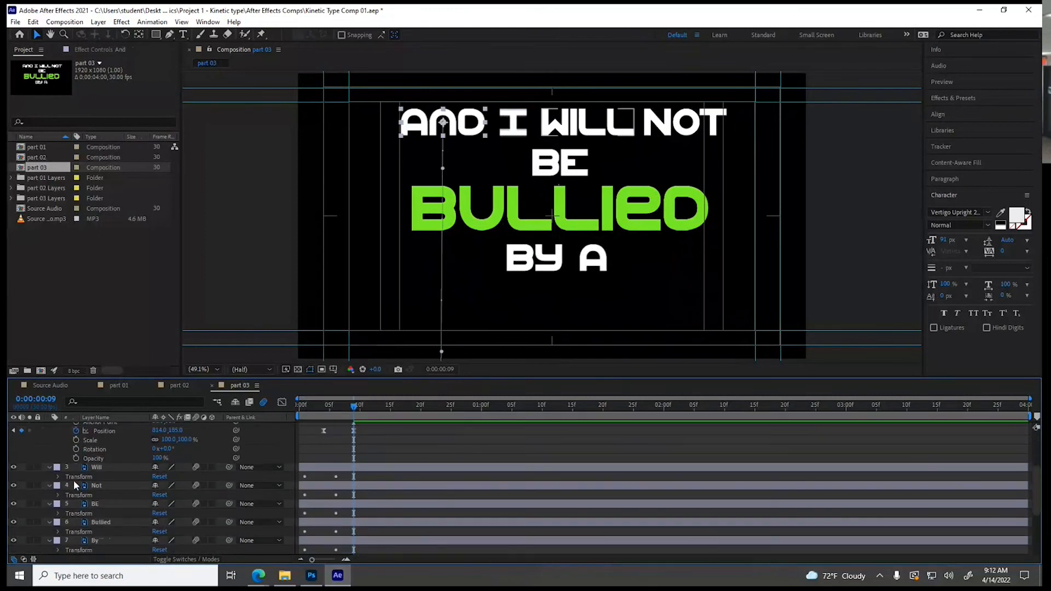
click(58, 477)
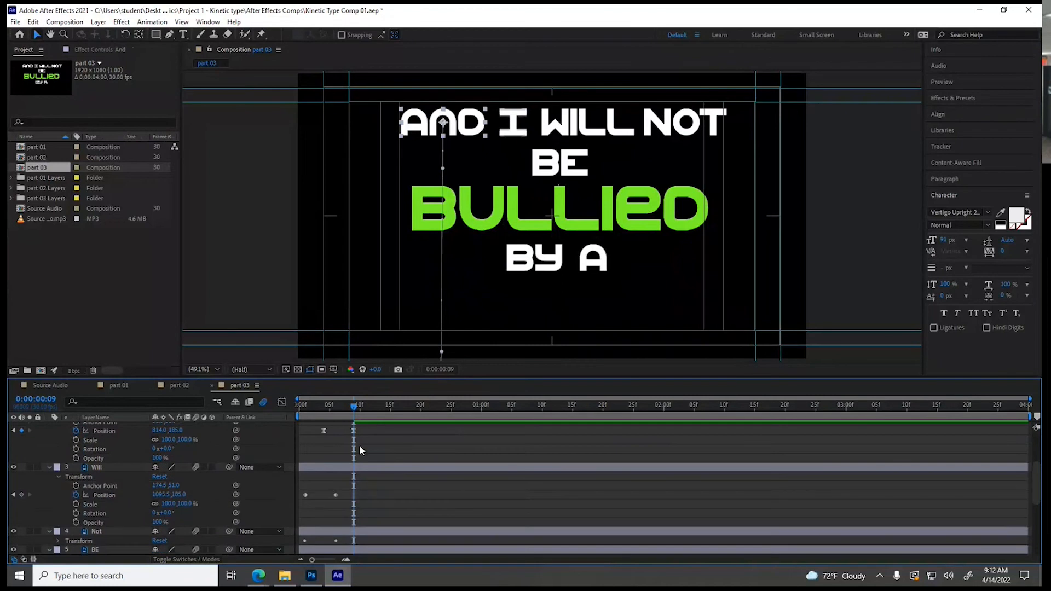
drag(359, 406, 382, 415)
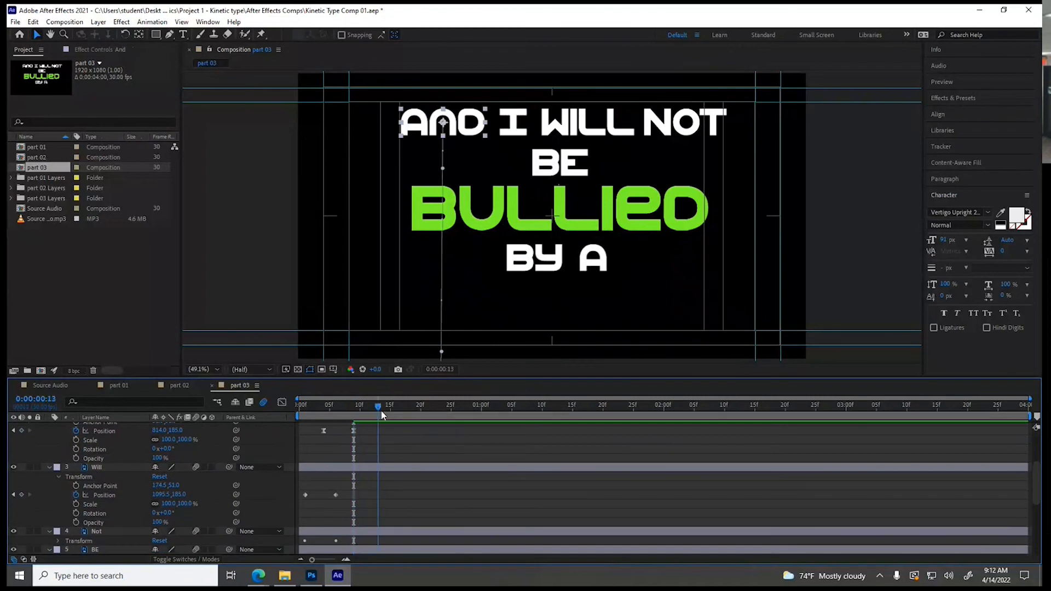
scroll(378, 459, down, 5)
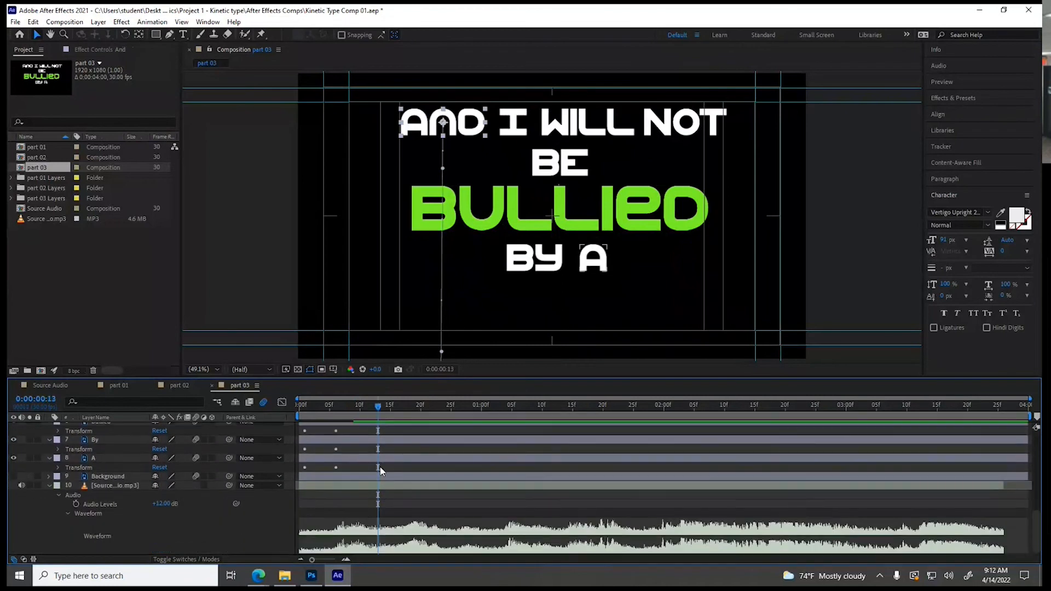
mouse_move(379, 406)
mouse_down()
mouse_move(411, 413)
mouse_move(368, 419)
mouse_up()
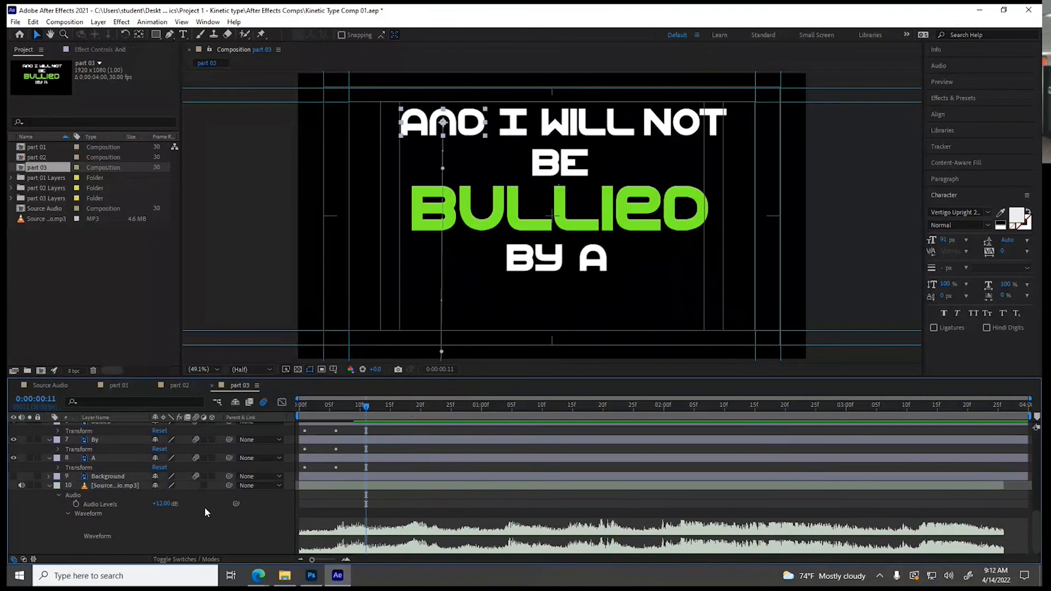
scroll(206, 504, up, 3)
scroll(175, 500, up, 2)
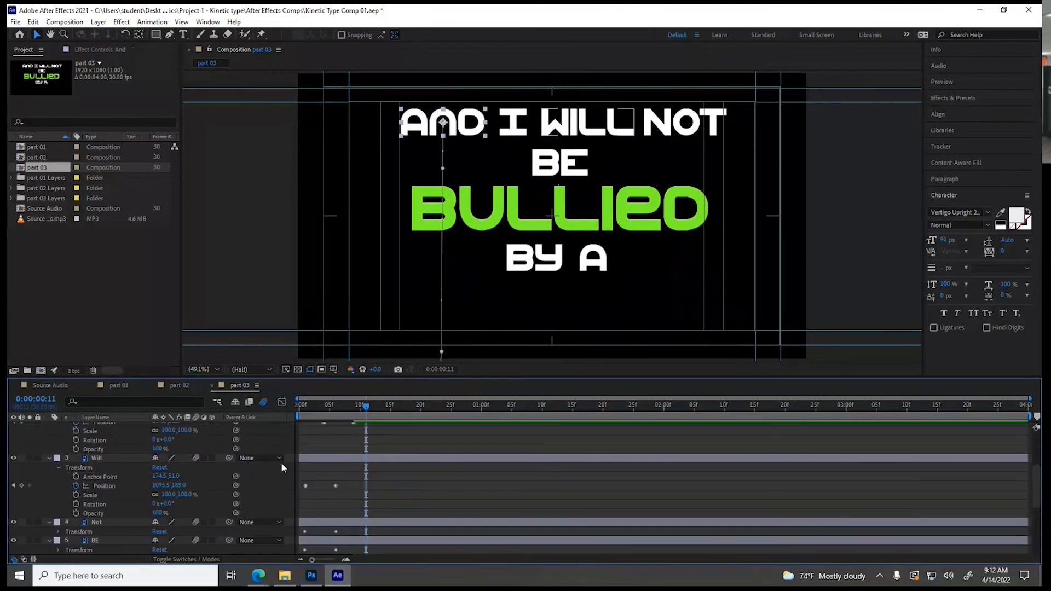
drag(319, 463, 366, 487)
Apply Easy Ease to the Will layer's Position keyframes and collapse the layer's properties
right_click(365, 485)
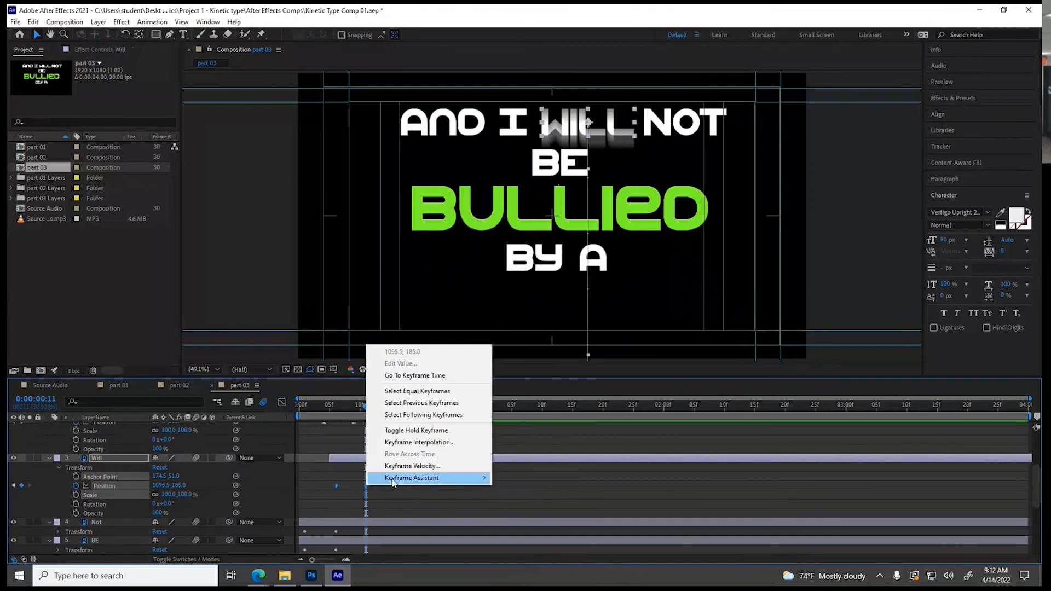
mouse_move(442, 485)
click(521, 406)
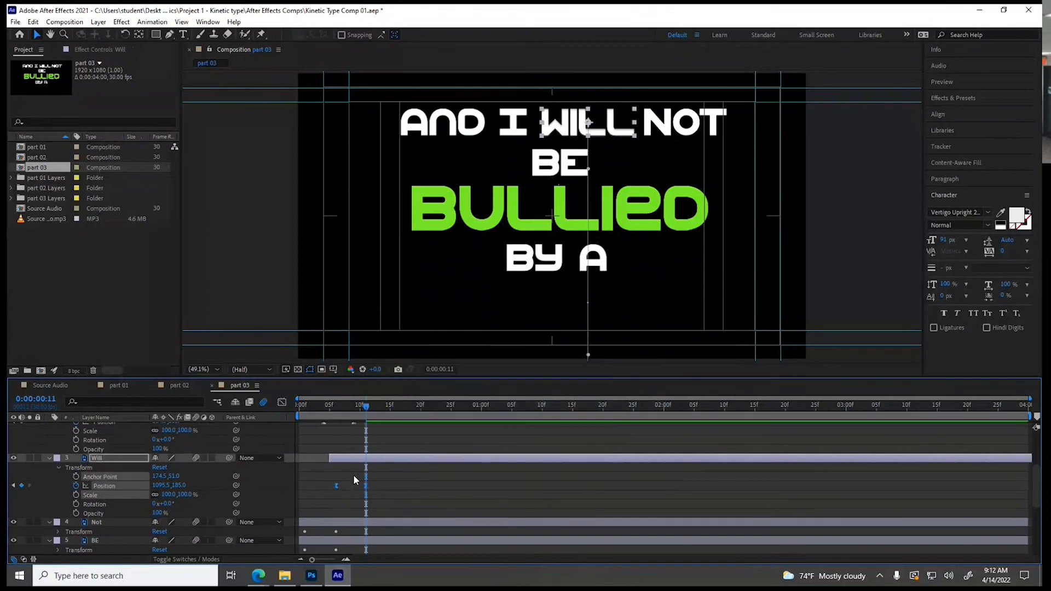
click(50, 458)
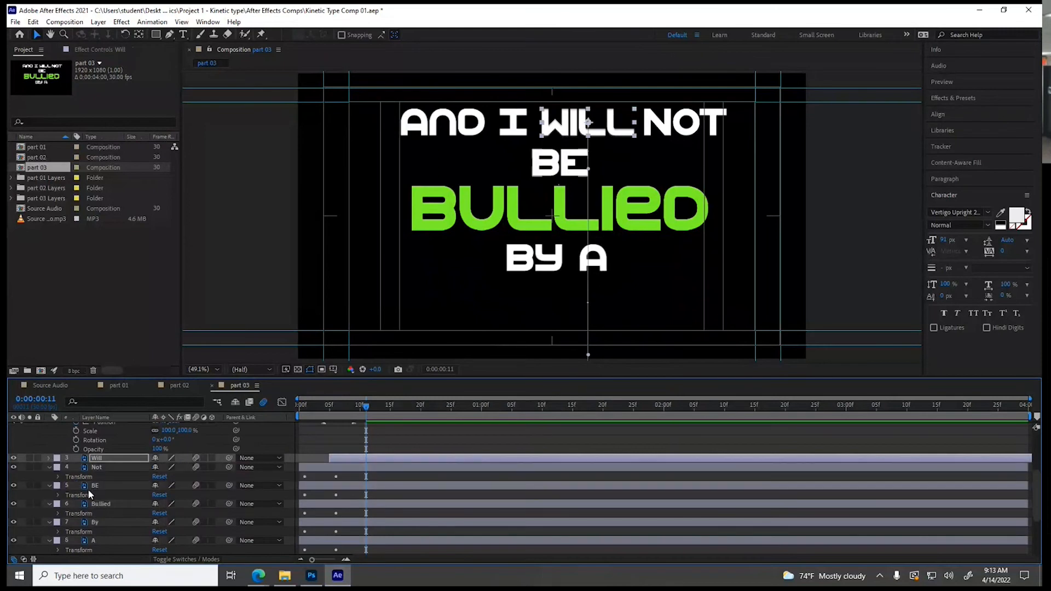
Apply Easy Ease to both Position keyframes of the Not layer
click(59, 477)
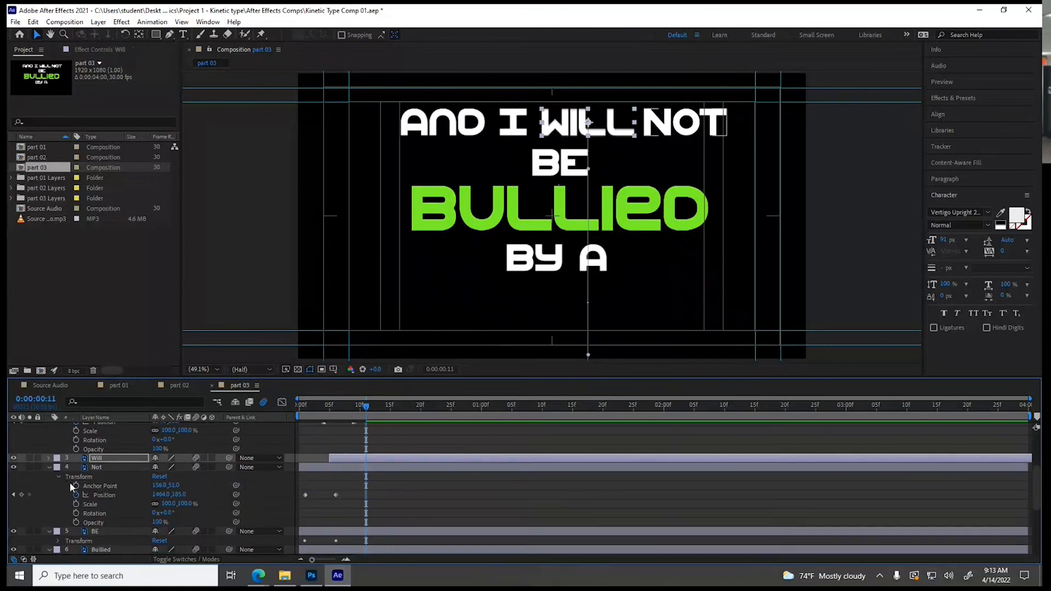
drag(281, 490, 344, 494)
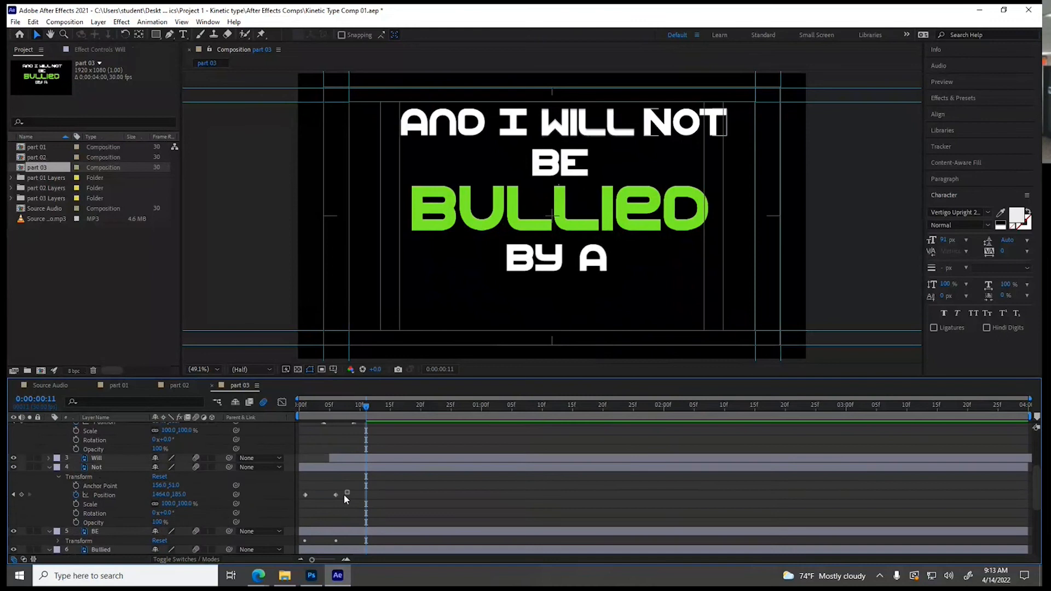
right_click(306, 494)
mouse_move(383, 487)
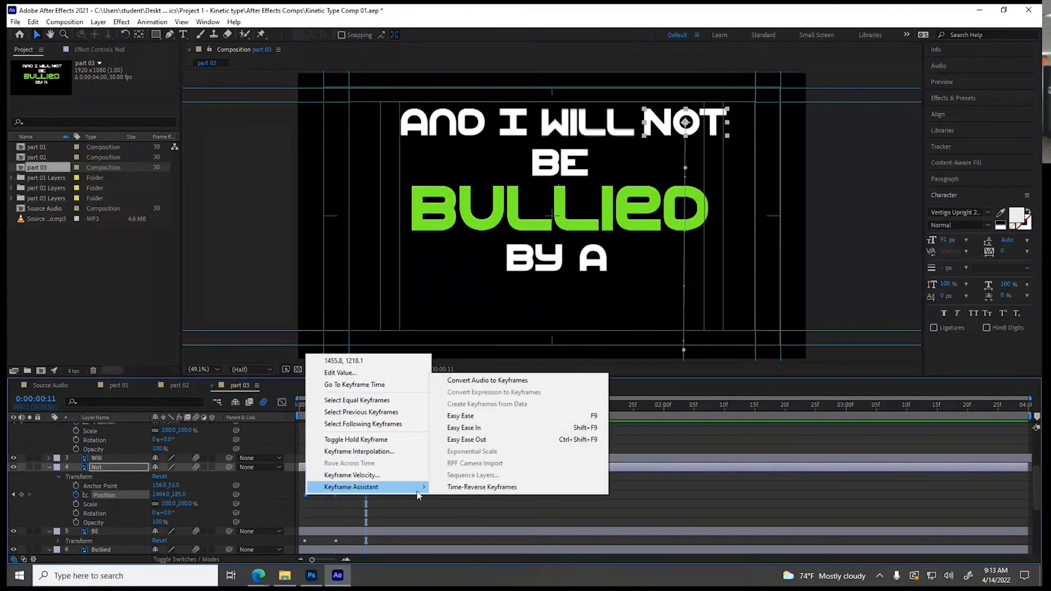
click(461, 419)
Check the audio and delay the Not layer so its final Position keyframe lands at 0:00:00:17
scroll(441, 475, down, 5)
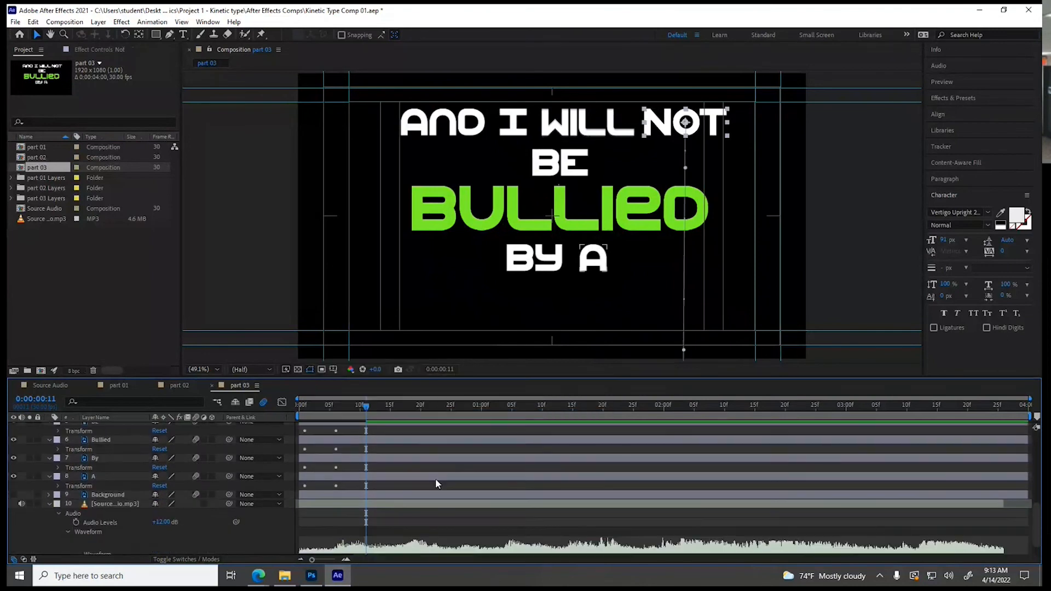
drag(364, 409, 398, 417)
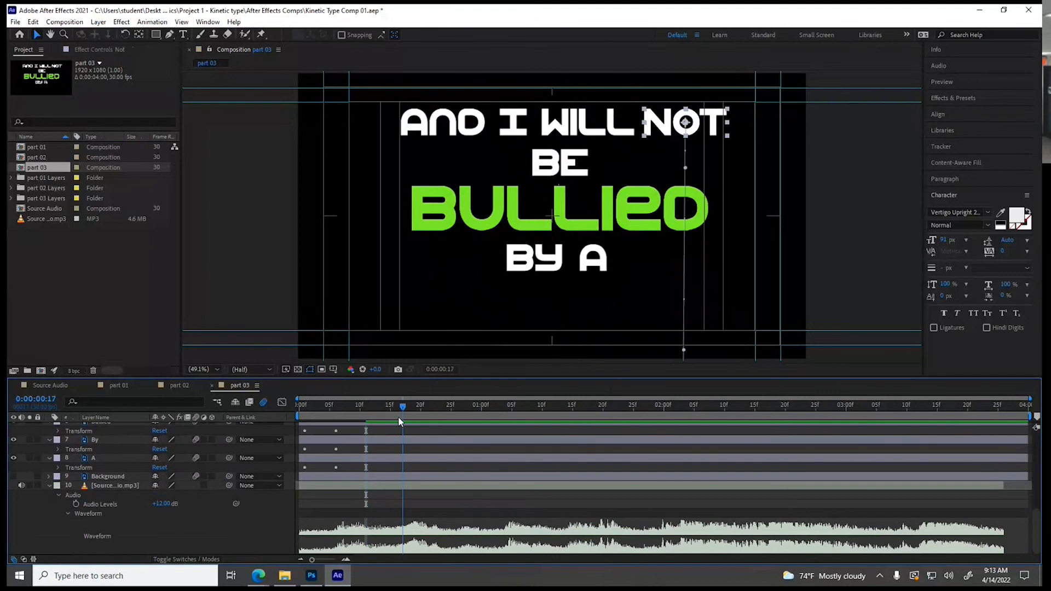
key(space)
key(space)
scroll(336, 491, up, 3)
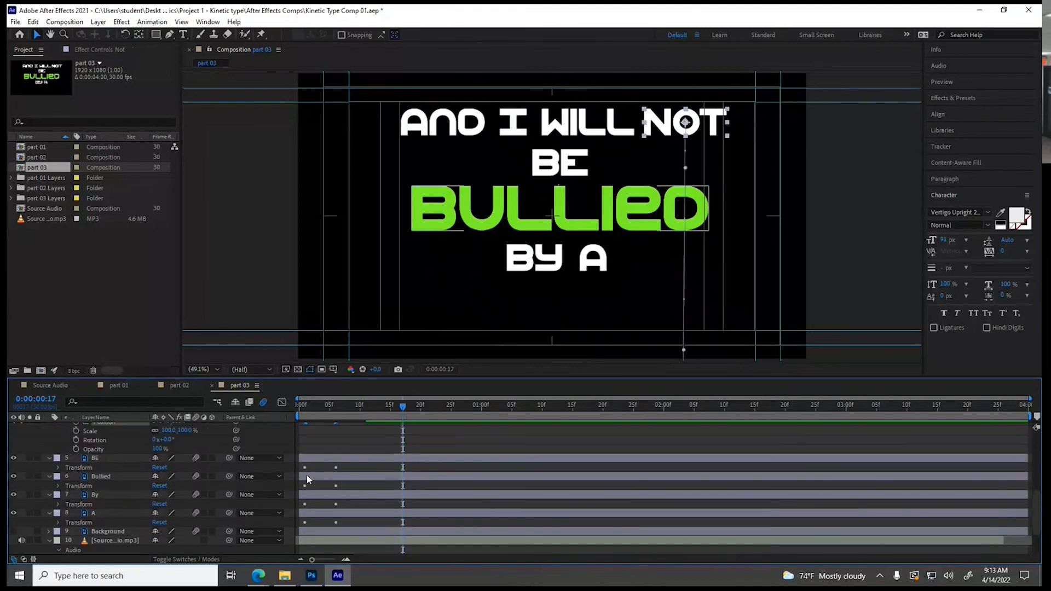
scroll(308, 476, up, 2)
click(359, 453)
drag(358, 453, 405, 457)
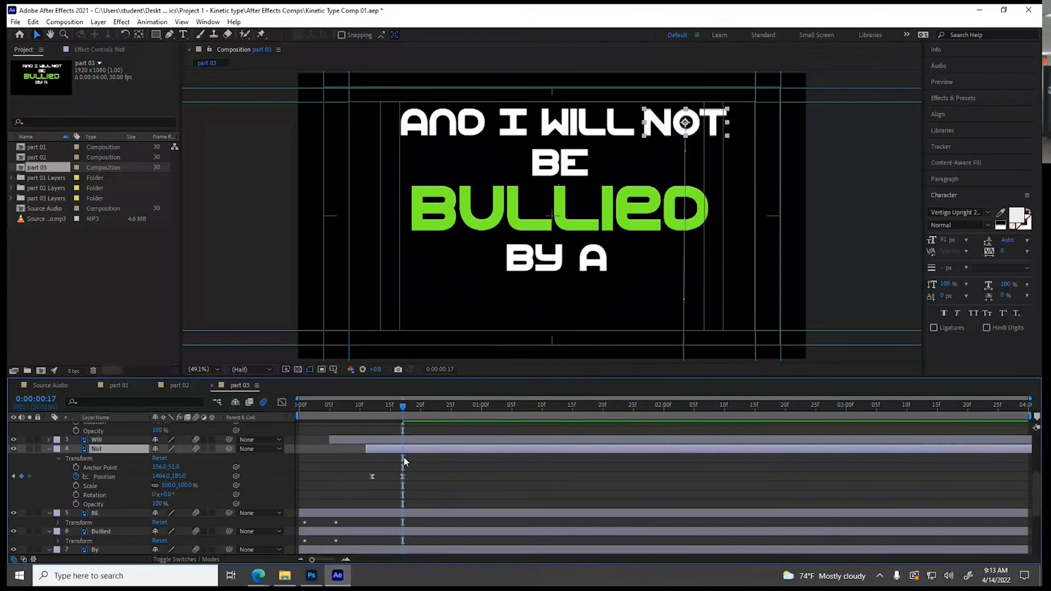
Collapse the I and Not layers' properties, and apply Easy Ease to both Position keyframes of the BE layer
scroll(260, 484, up, 2)
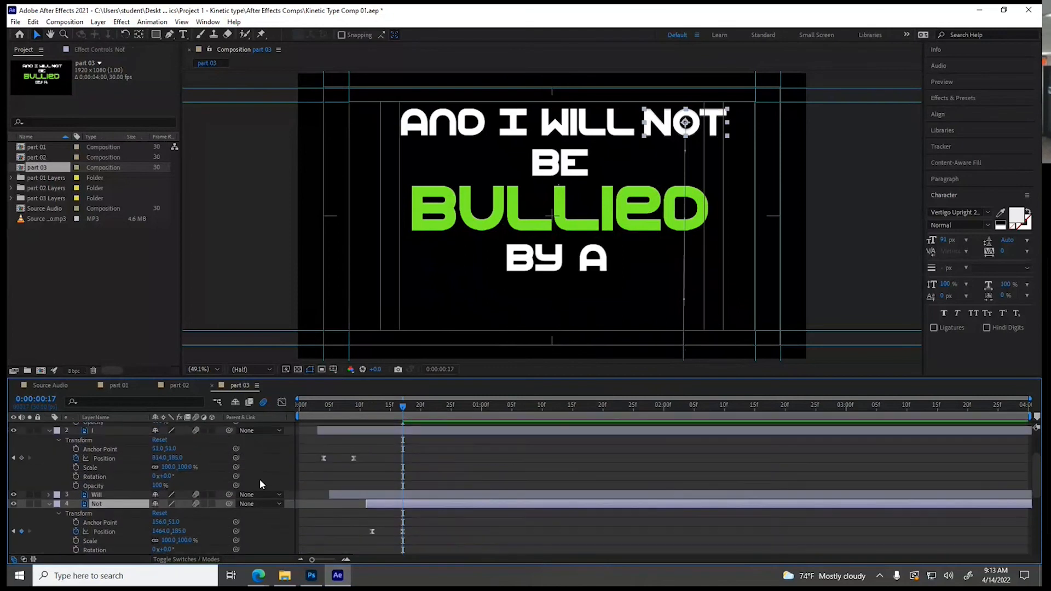
click(49, 430)
click(49, 451)
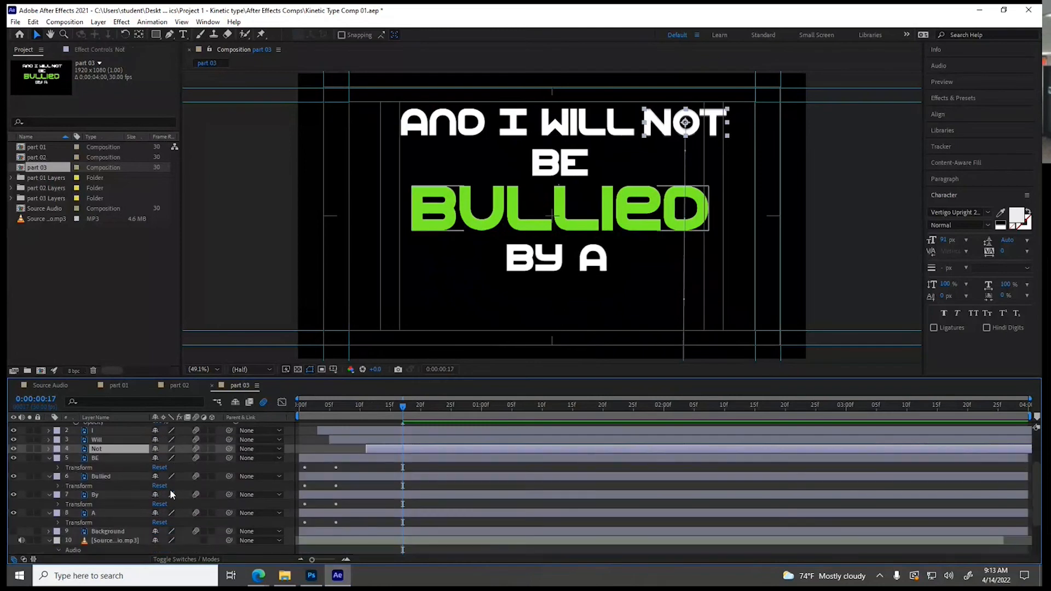
click(59, 468)
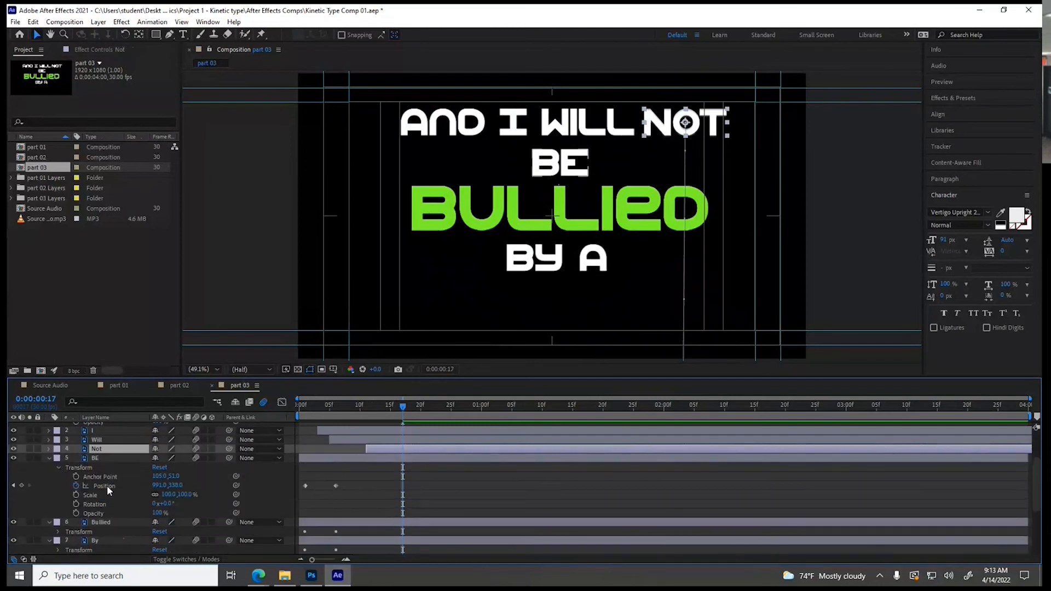
drag(340, 479, 303, 490)
right_click(304, 486)
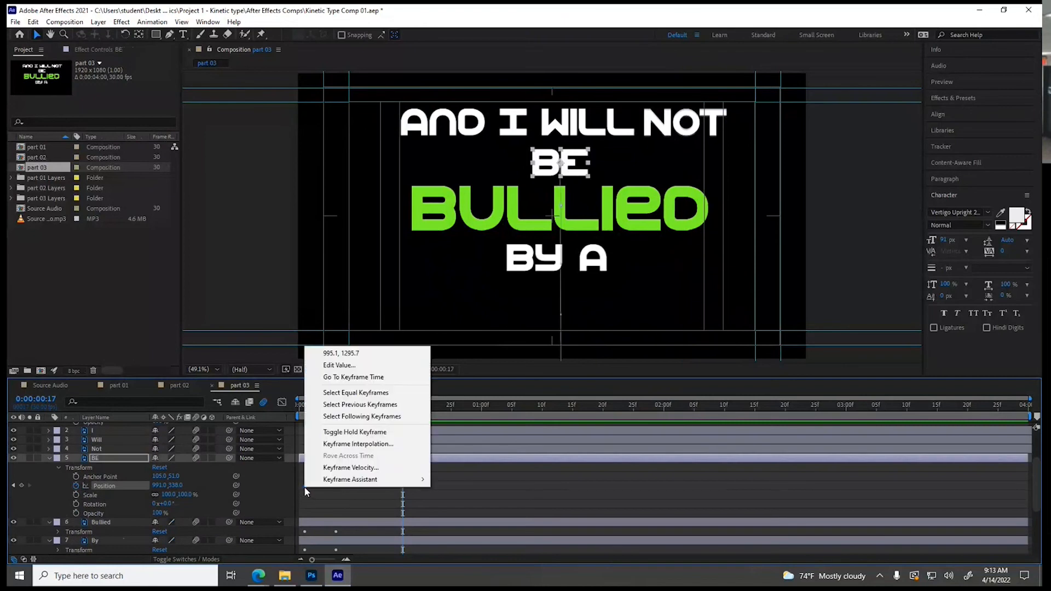
mouse_move(325, 481)
click(469, 407)
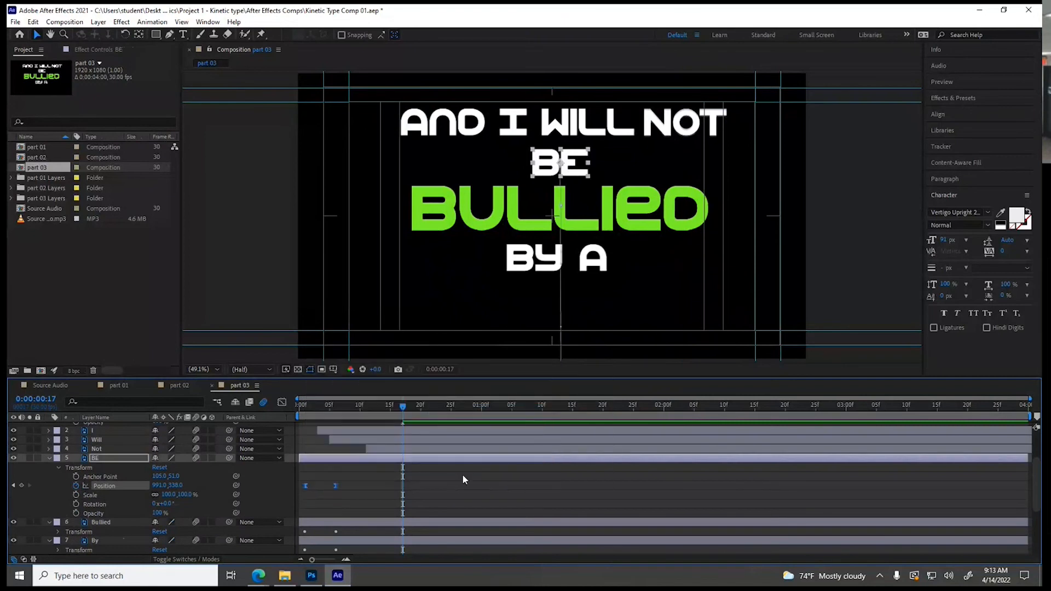
Play the audio to find the cue, delay the BE layer so its final Position keyframe lands at 0:00:00:27, and collapse its properties
scroll(462, 476, down, 3)
scroll(458, 481, down, 1)
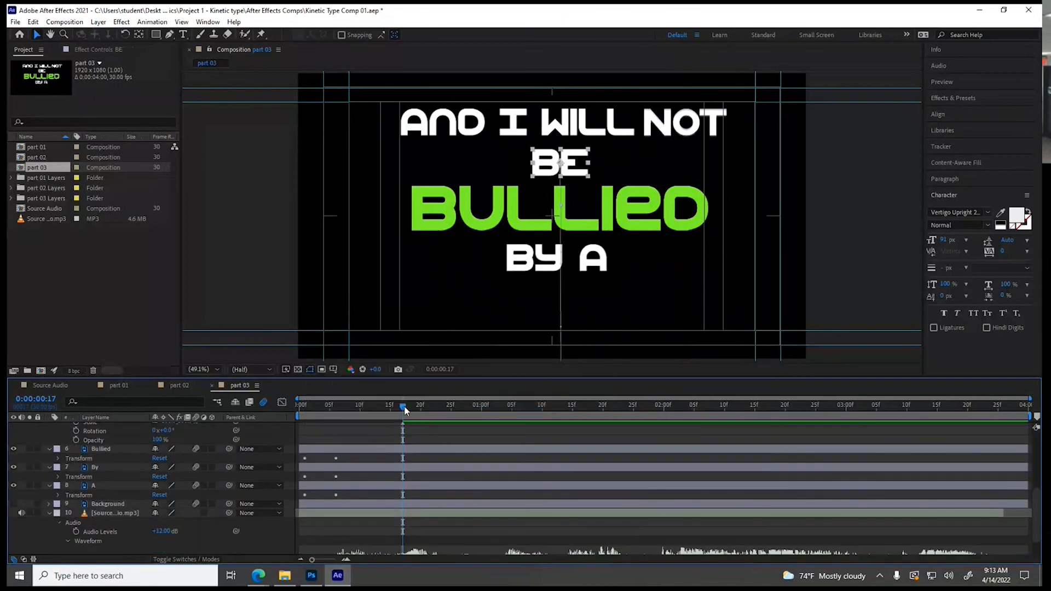
scroll(404, 411, down, 2)
drag(405, 406, 461, 418)
key(space)
key(space)
key(space)
key(space)
key(space)
key(space)
key(space)
key(space)
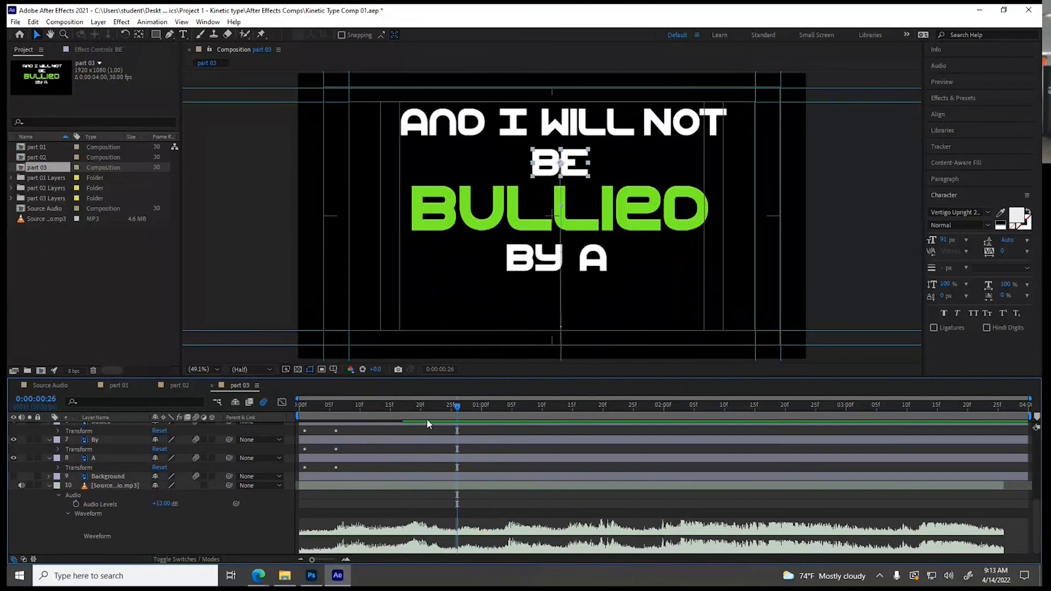
drag(425, 409, 464, 414)
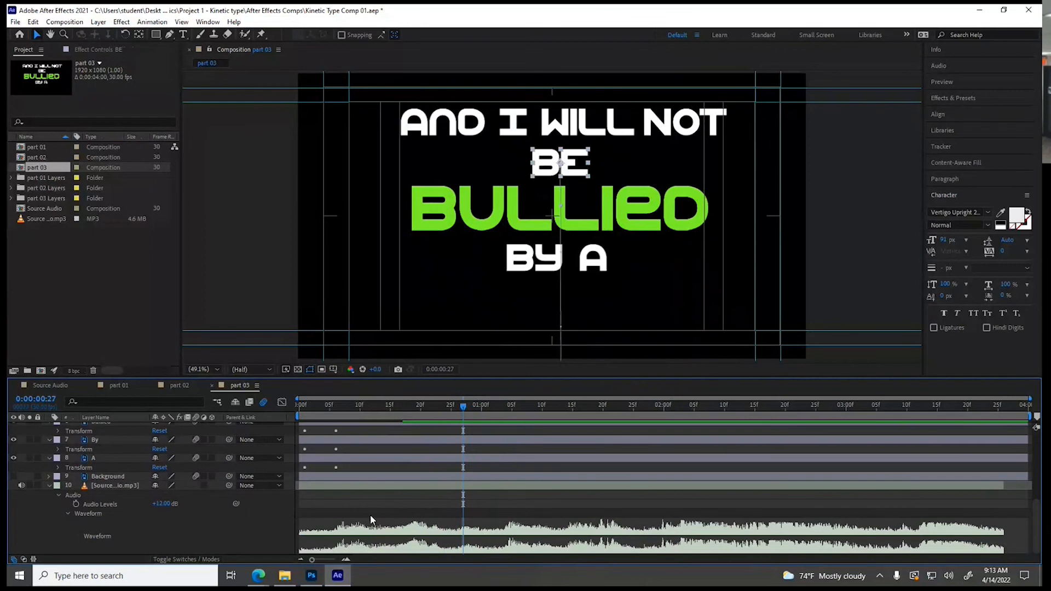
scroll(113, 466, up, 2)
scroll(109, 465, up, 2)
click(106, 468)
drag(305, 446, 463, 485)
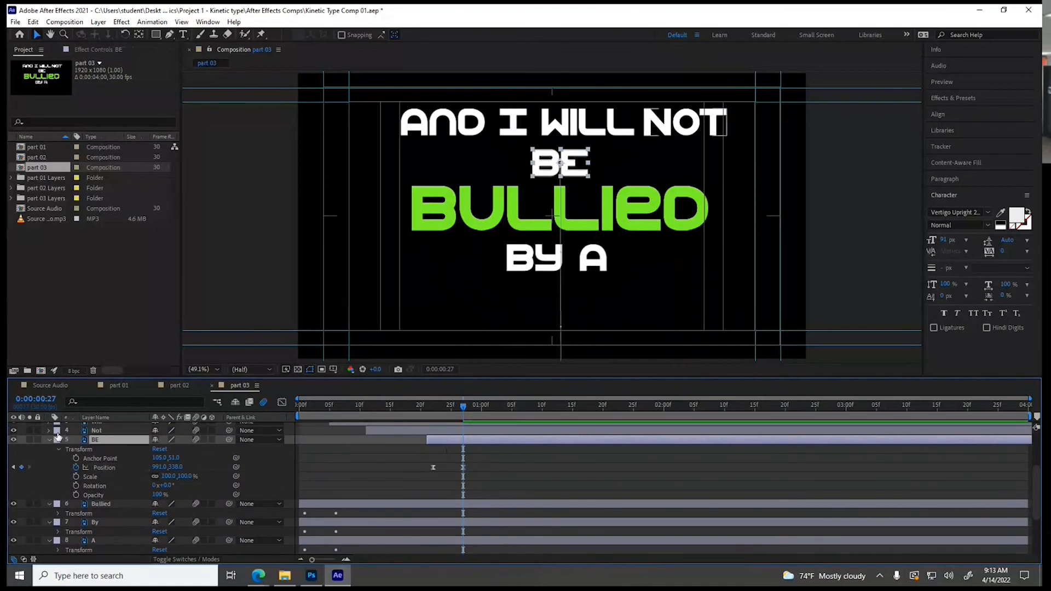
click(50, 441)
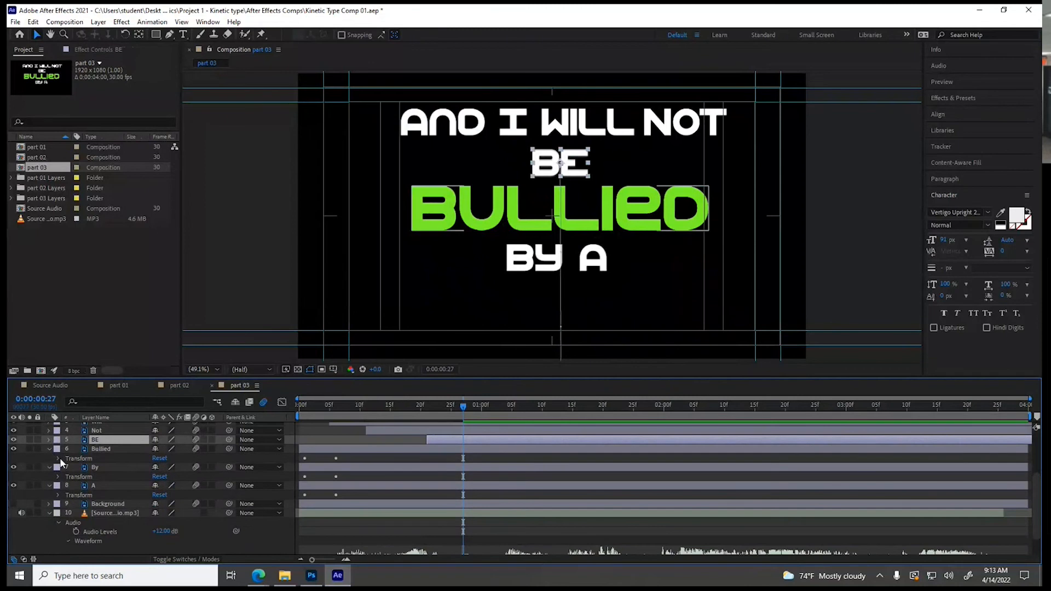
Apply Easy Ease In to both Position keyframes of the Bullied layer
click(59, 458)
drag(361, 472, 299, 484)
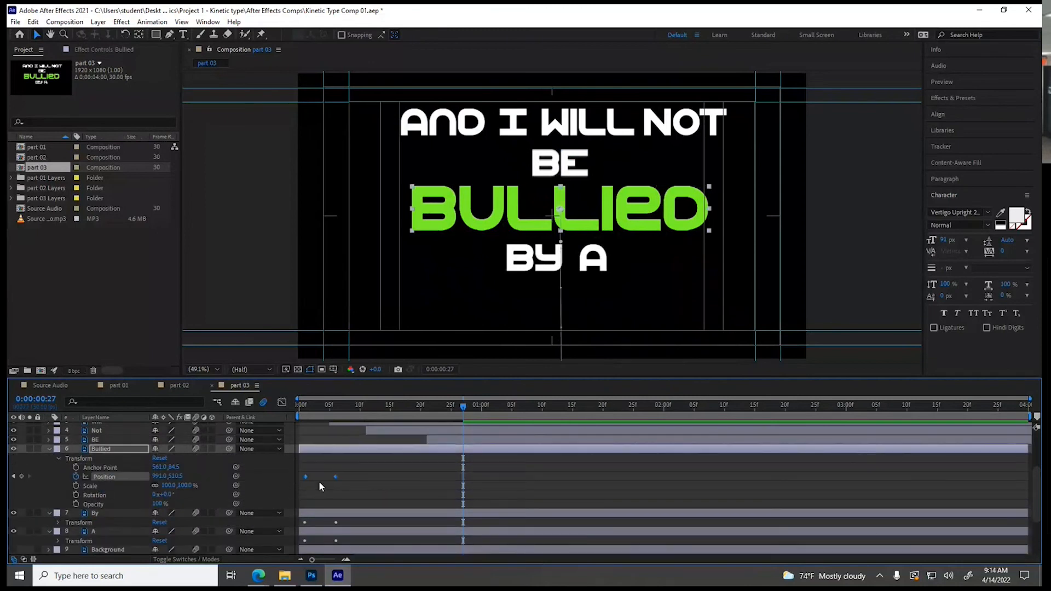
right_click(340, 482)
right_click(334, 479)
mouse_move(355, 475)
click(492, 414)
Use the waveform and playback to find the cue at 0:00:01:04, and delay the Bullied layer towards it
scroll(501, 475, down, 3)
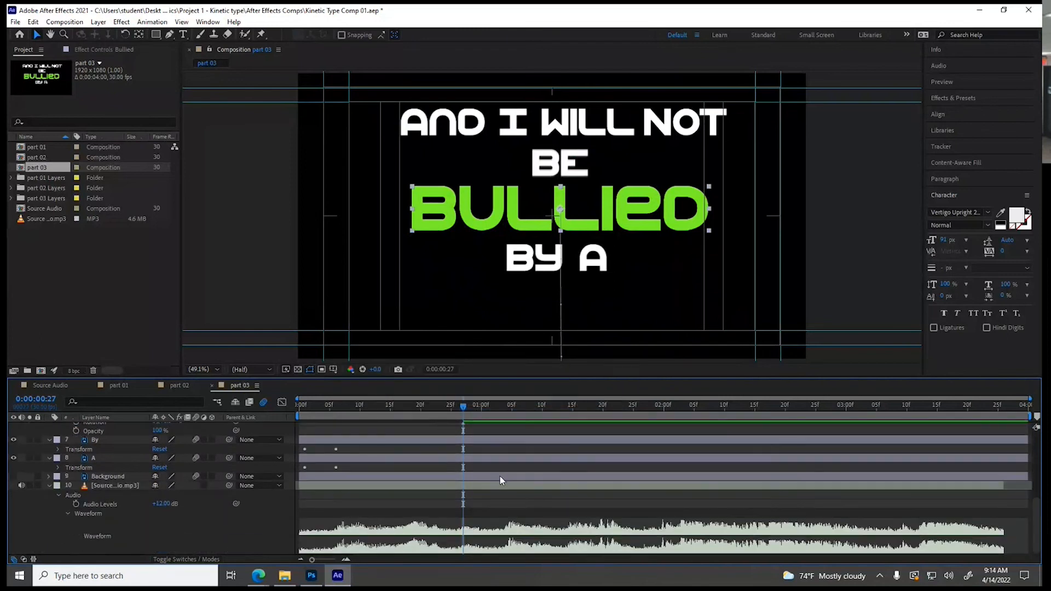
drag(465, 407, 505, 419)
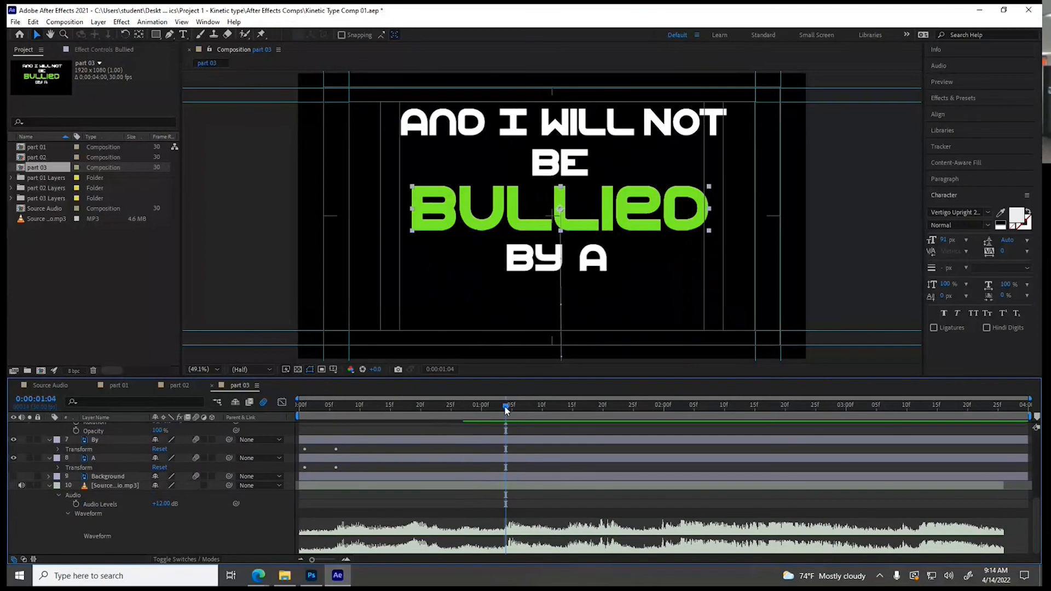
key(space)
scroll(481, 476, up, 3)
drag(466, 458, 504, 460)
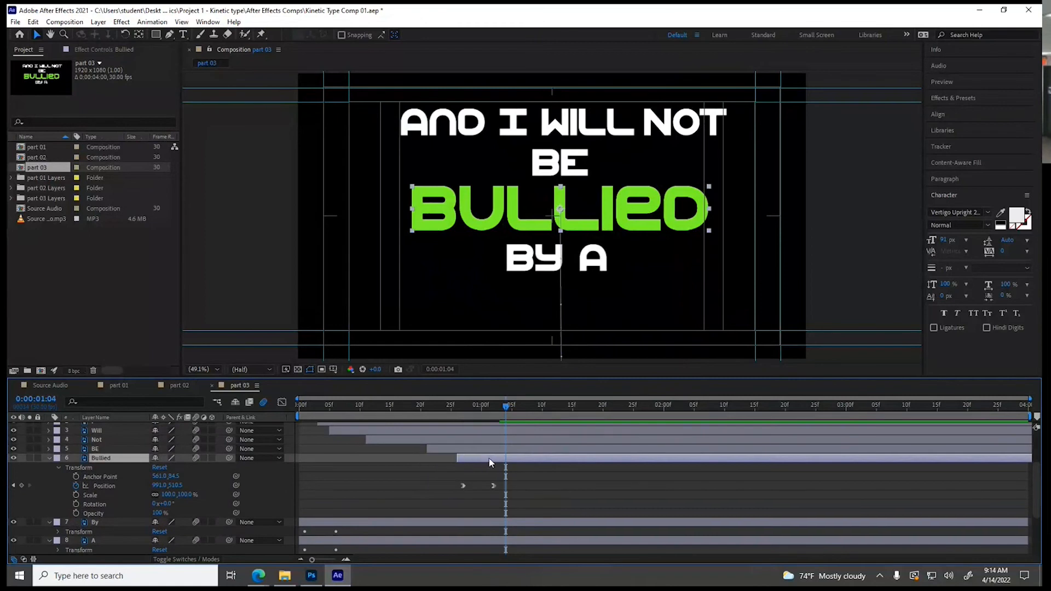
Apply Easy Ease to the Bullied layer's Position keyframes, delay the layer so the final one lands at 0:00:01:04, and collapse its properties
drag(444, 480, 494, 491)
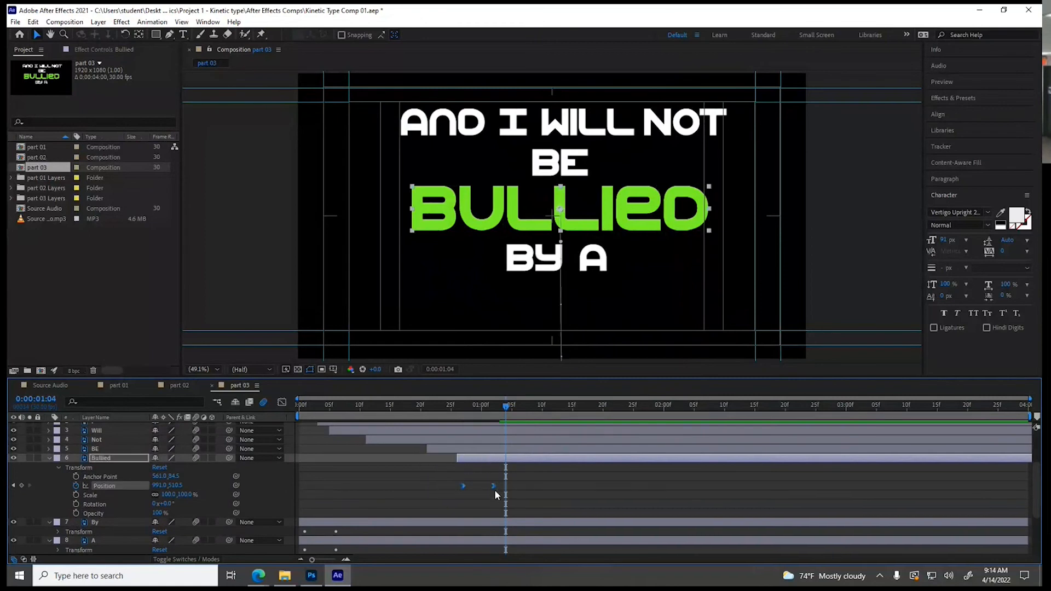
right_click(494, 486)
mouse_move(575, 480)
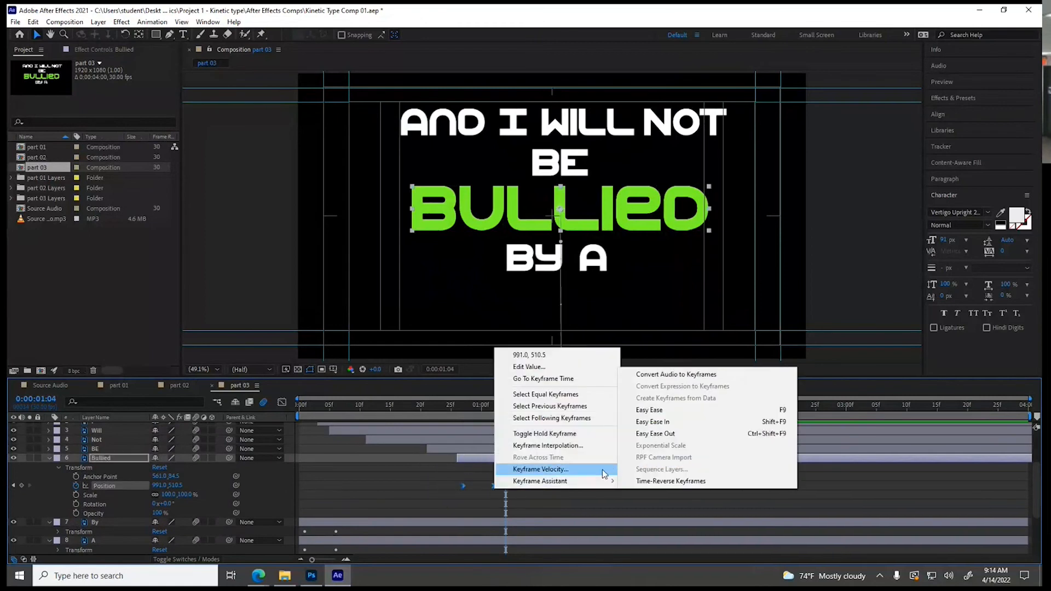
click(659, 414)
drag(469, 459, 481, 463)
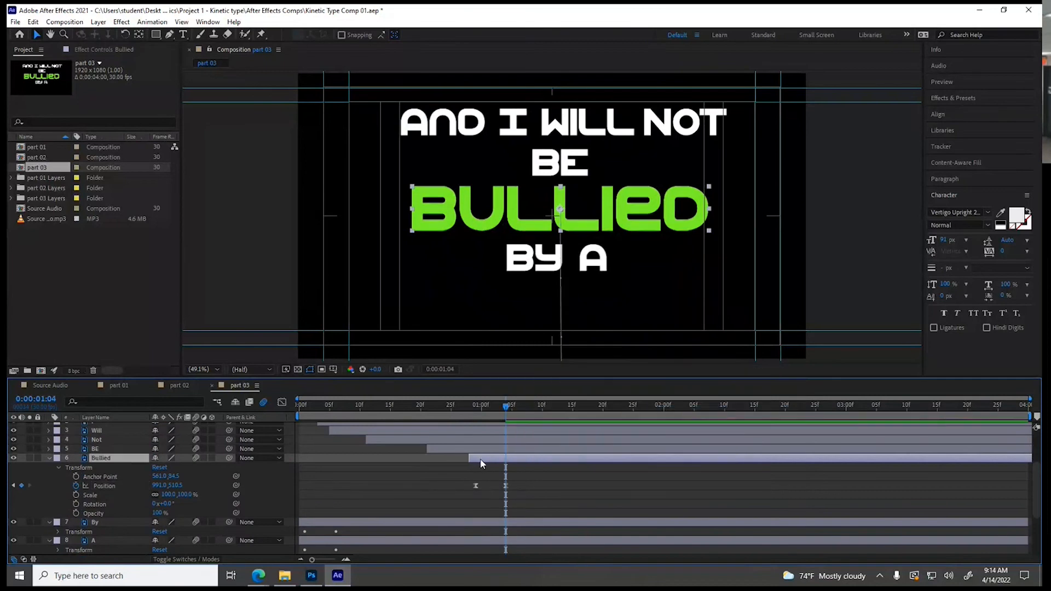
click(48, 459)
Show the By layer's Transform properties and apply Easy Ease to both of its Position keyframes
click(58, 477)
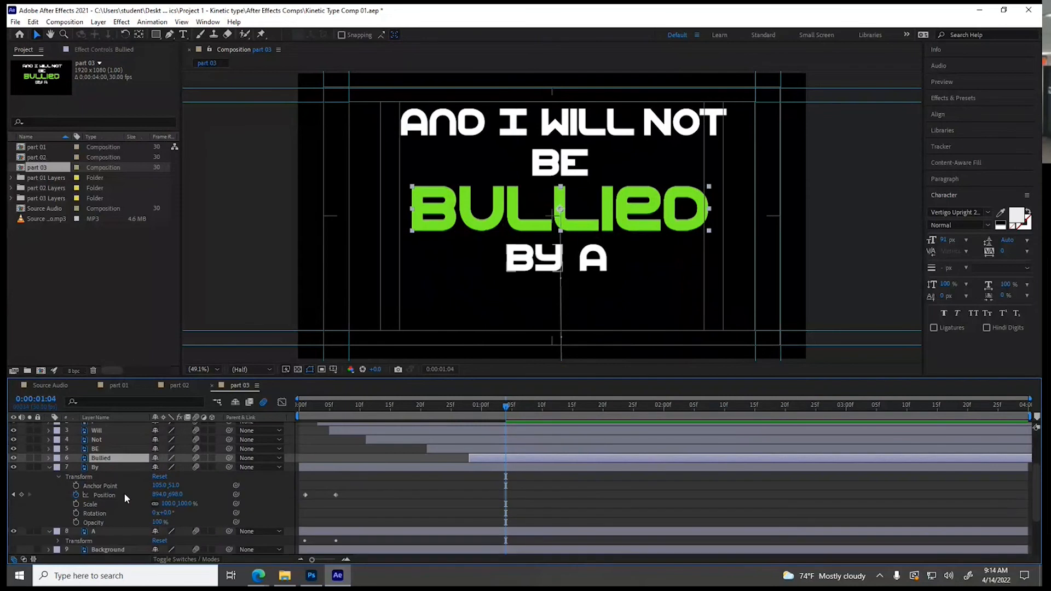
drag(350, 489, 296, 502)
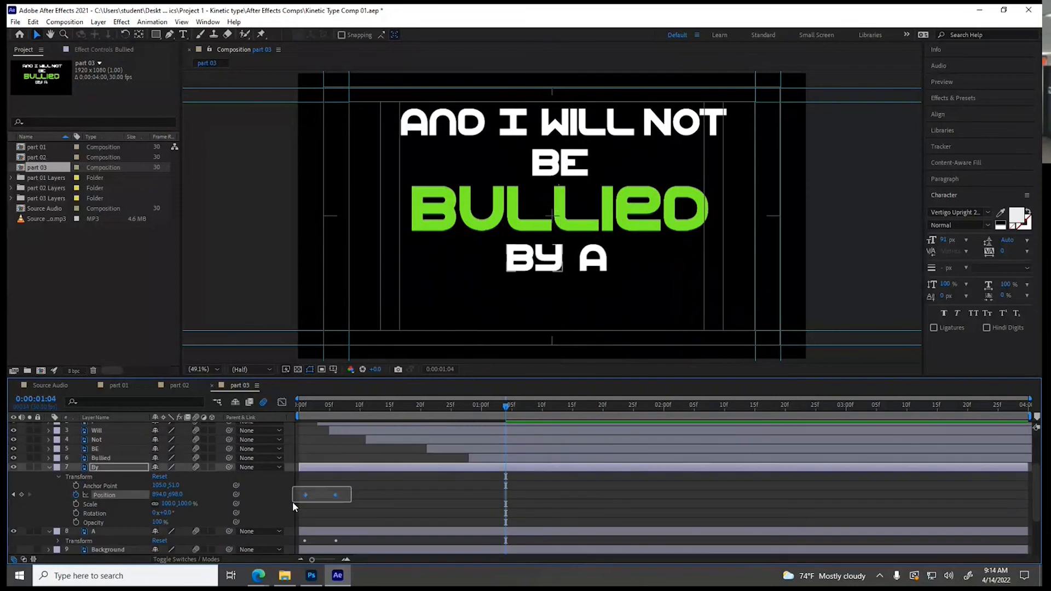
right_click(335, 495)
mouse_move(383, 489)
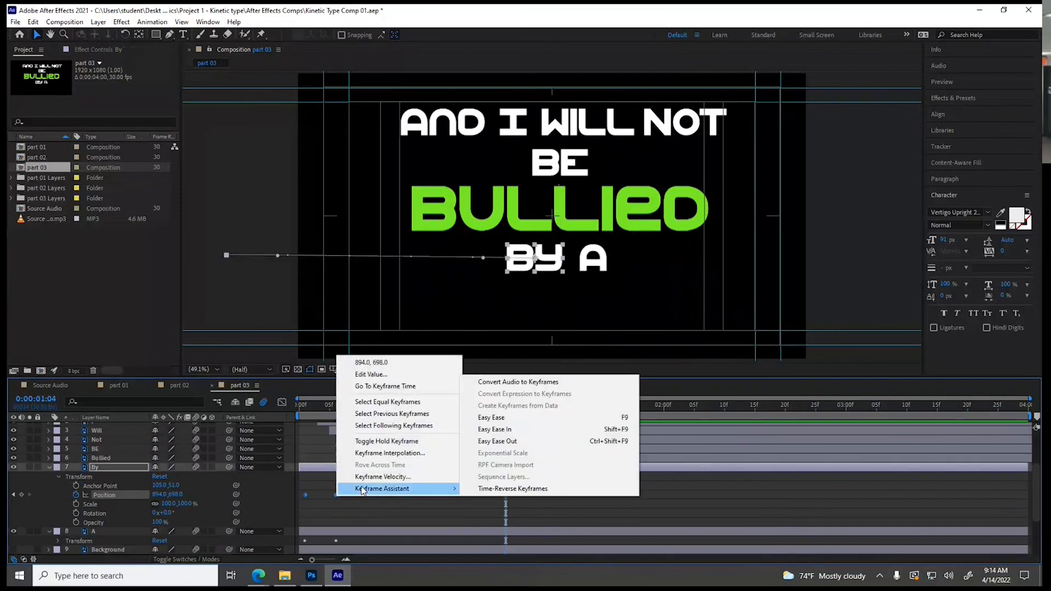
click(493, 418)
Delay the By layer so its final Position keyframe lands on the audio cue at 0:00:01:14, and collapse its properties
drag(404, 470, 520, 474)
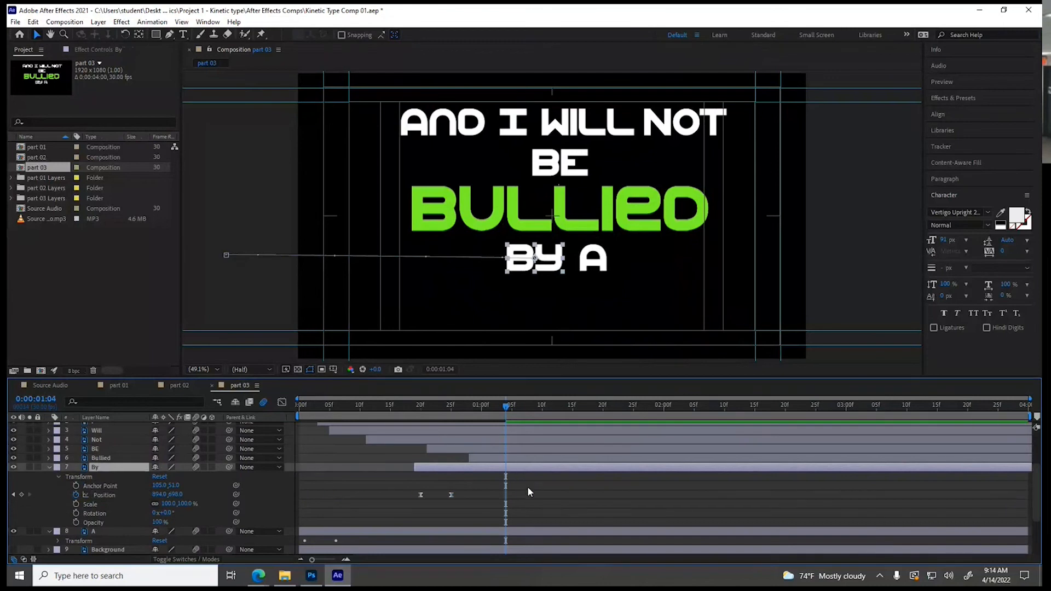
scroll(533, 482, down, 3)
drag(508, 407, 567, 415)
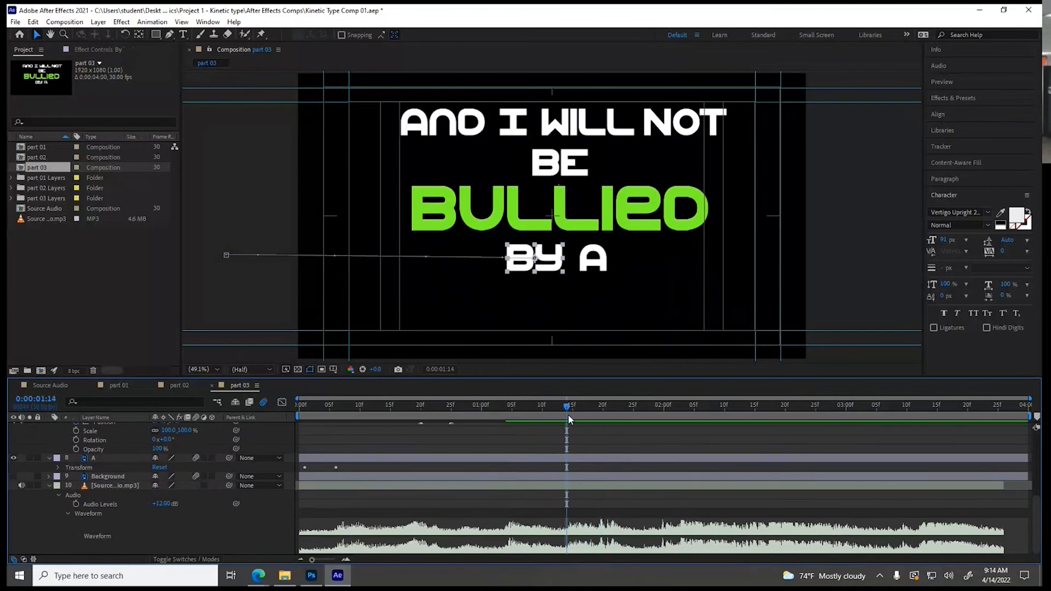
scroll(486, 478, up, 3)
drag(472, 450, 585, 453)
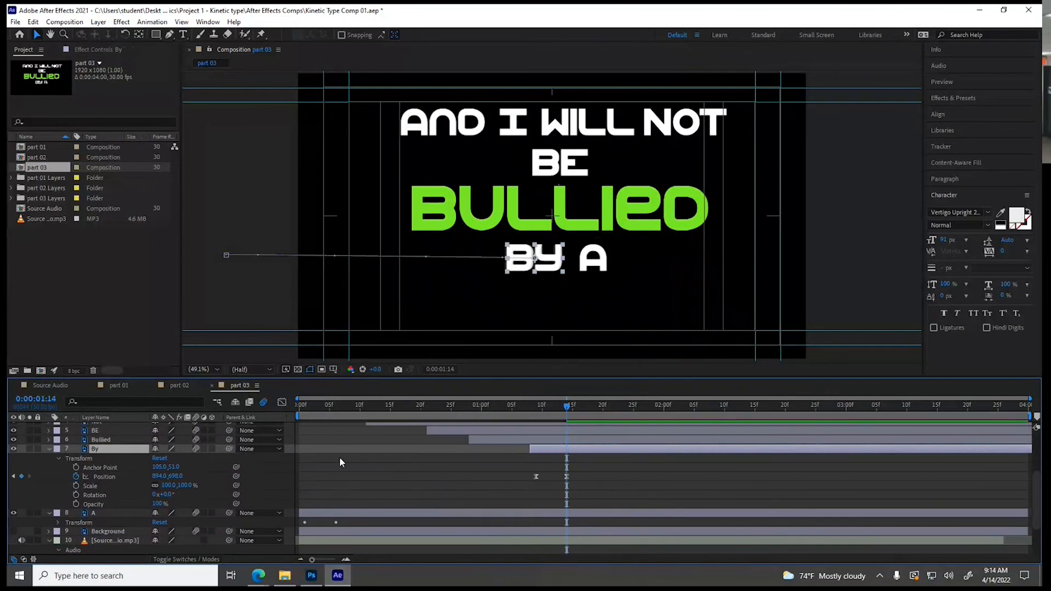
click(50, 450)
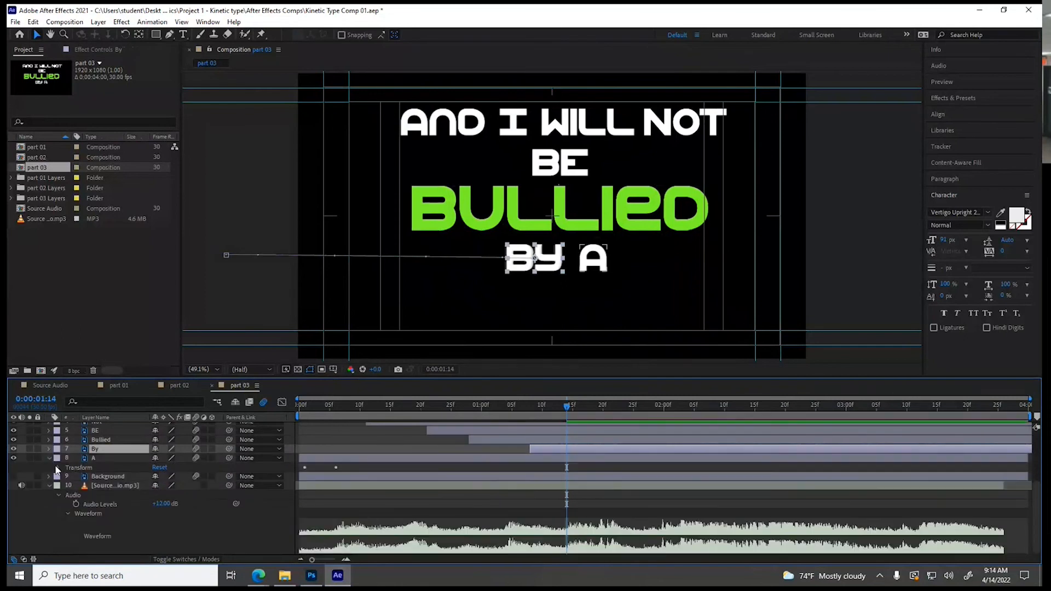
Show the A layer's Transform properties and apply Easy Ease to both of its Position keyframes
click(58, 468)
drag(336, 479, 297, 490)
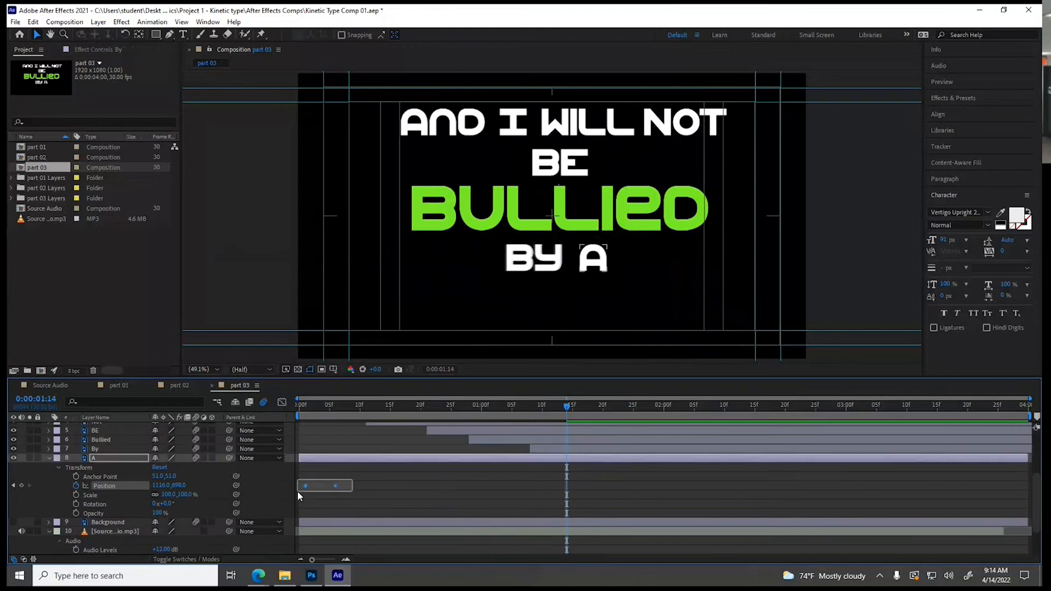
right_click(305, 485)
mouse_move(345, 479)
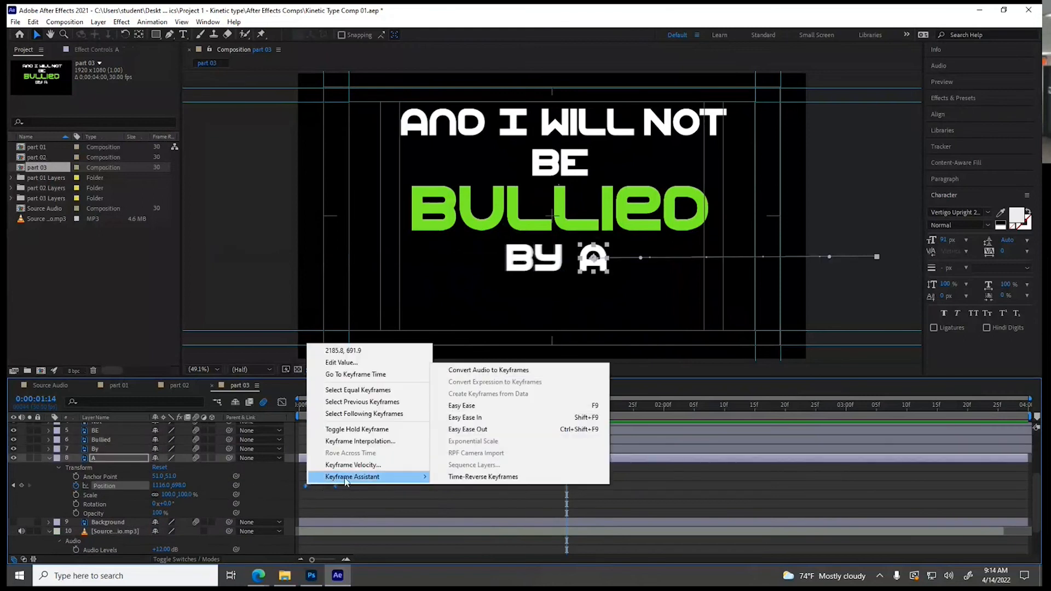
click(463, 405)
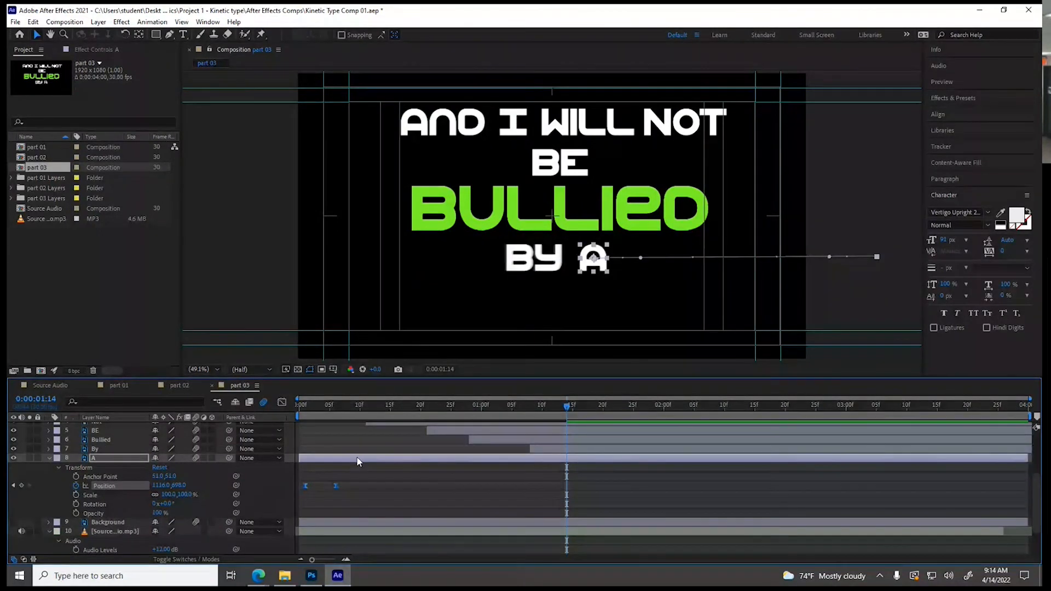
Delay the A layer so its final Position keyframe lands on the audio cue at 0:00:01:19, and collapse its properties
drag(358, 461, 594, 462)
scroll(581, 466, down, 3)
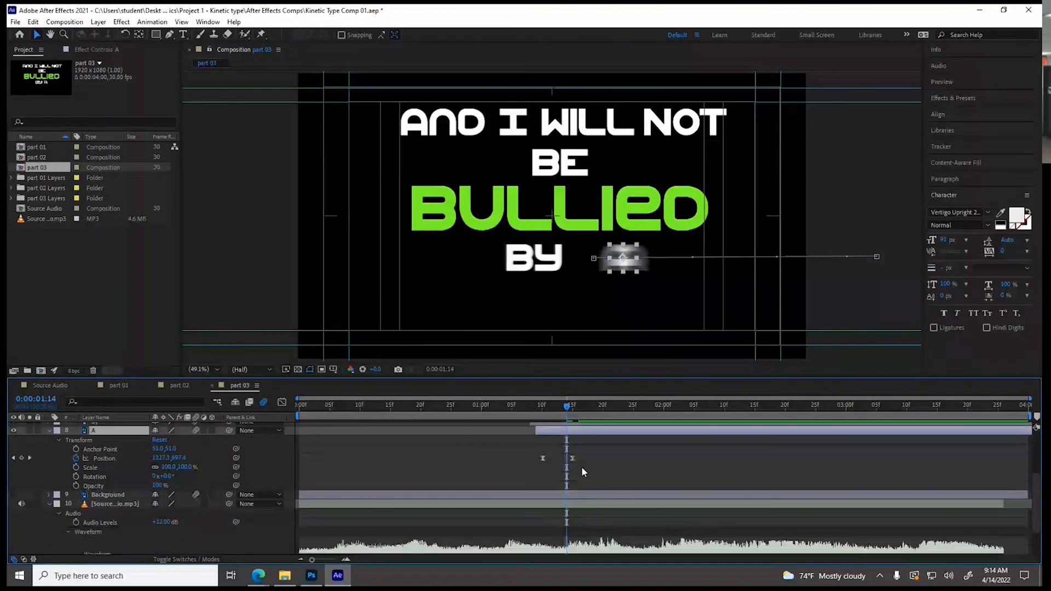
drag(567, 408, 595, 413)
scroll(543, 469, up, 2)
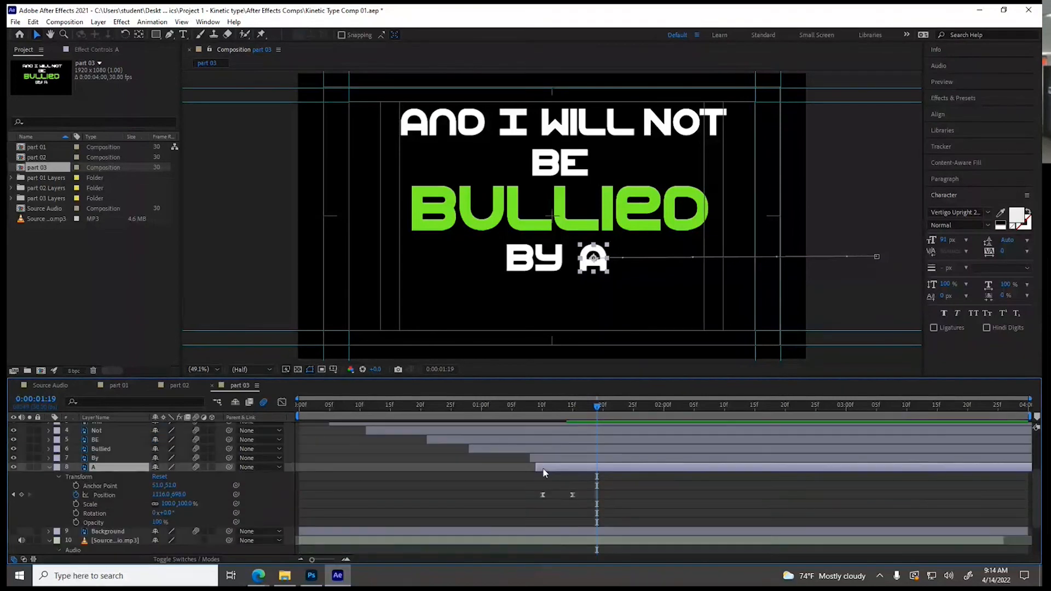
drag(543, 468, 568, 470)
click(48, 467)
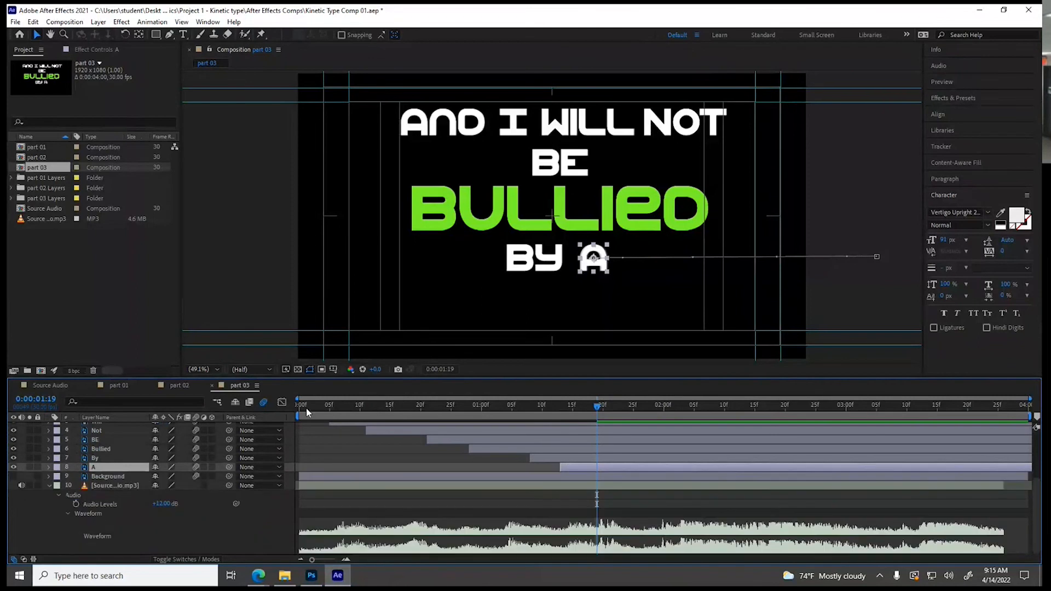
Preview the part 03 composition from the start to check the word timing against the audio
key(Home)
key(space)
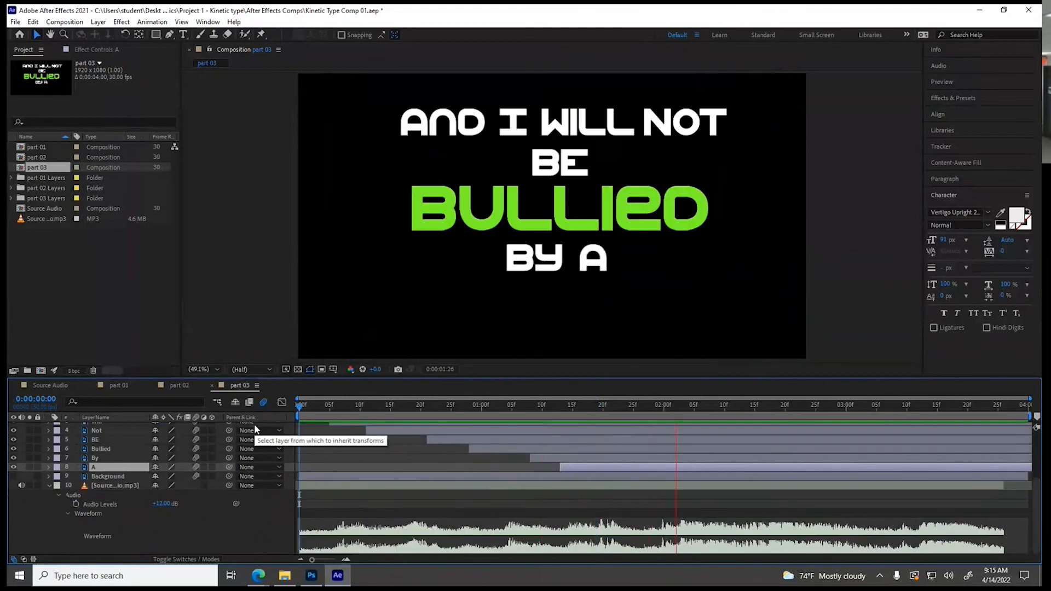
key(space)
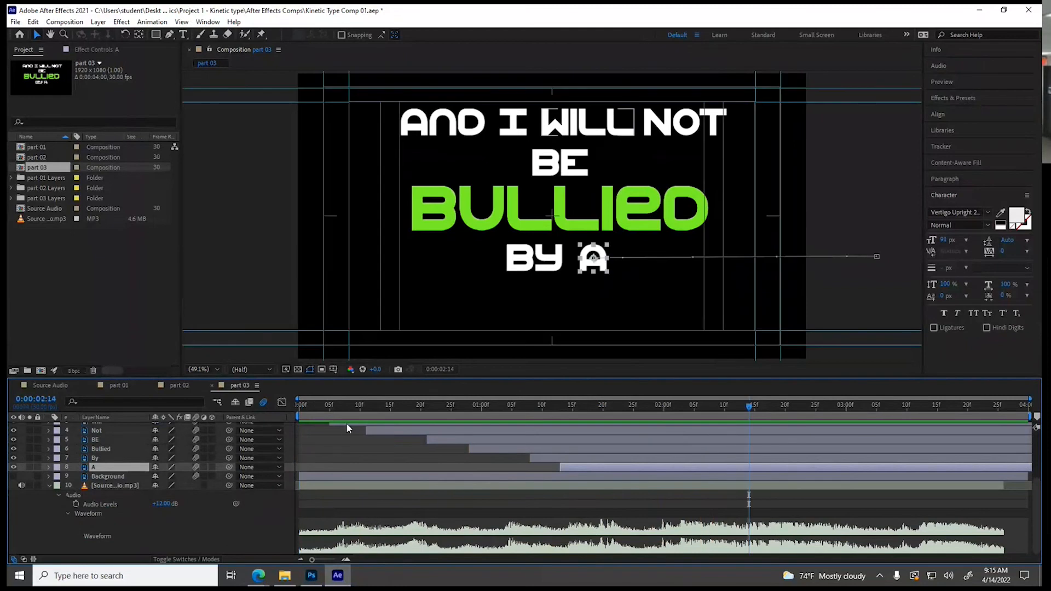
Start Scale keyframes on the Bullied layer at 0:00:00:29 and scale it to 212% at 0:00:01:04
click(538, 459)
click(539, 448)
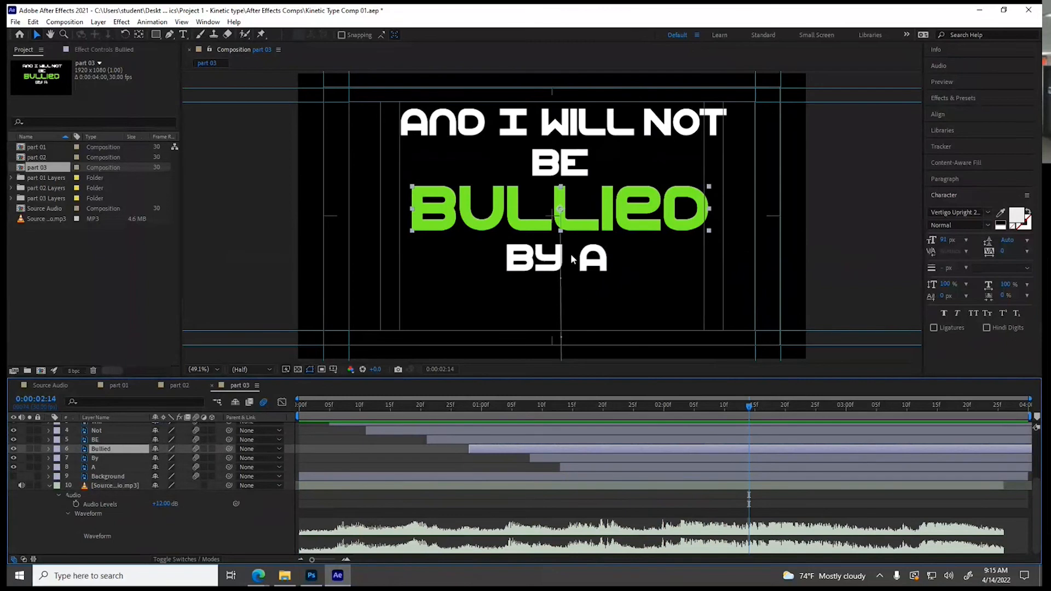
click(45, 448)
click(50, 449)
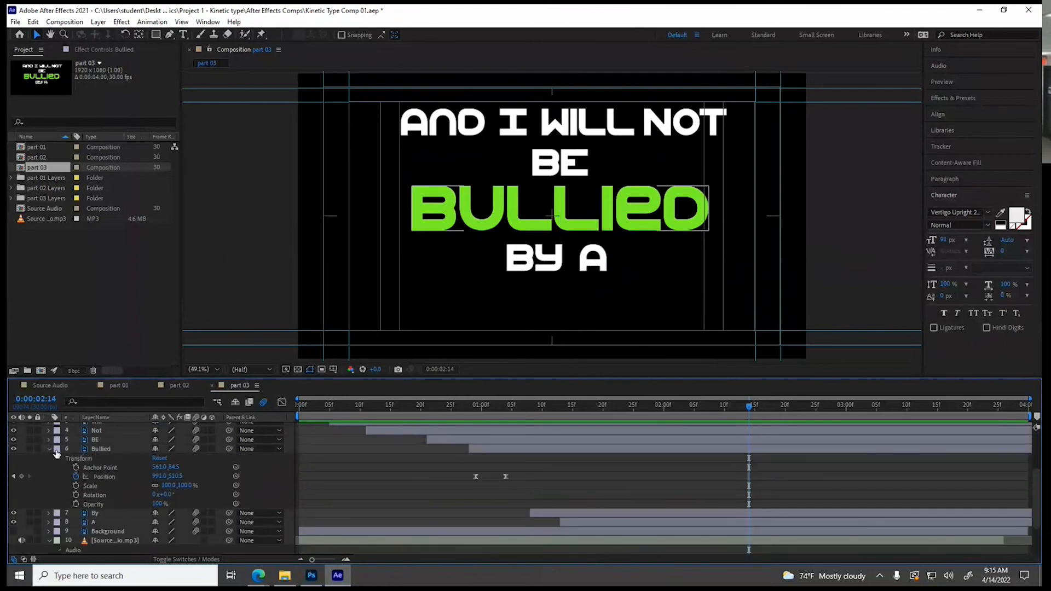
mouse_move(472, 406)
mouse_down()
mouse_move(496, 412)
mouse_move(477, 412)
mouse_up()
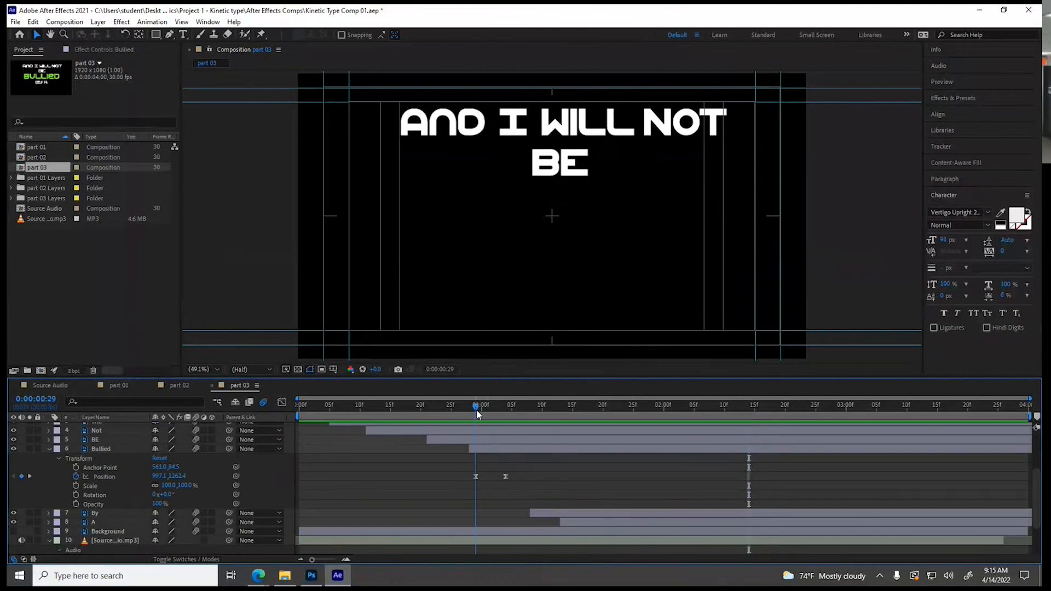
click(77, 486)
drag(509, 404, 507, 411)
drag(167, 485, 247, 487)
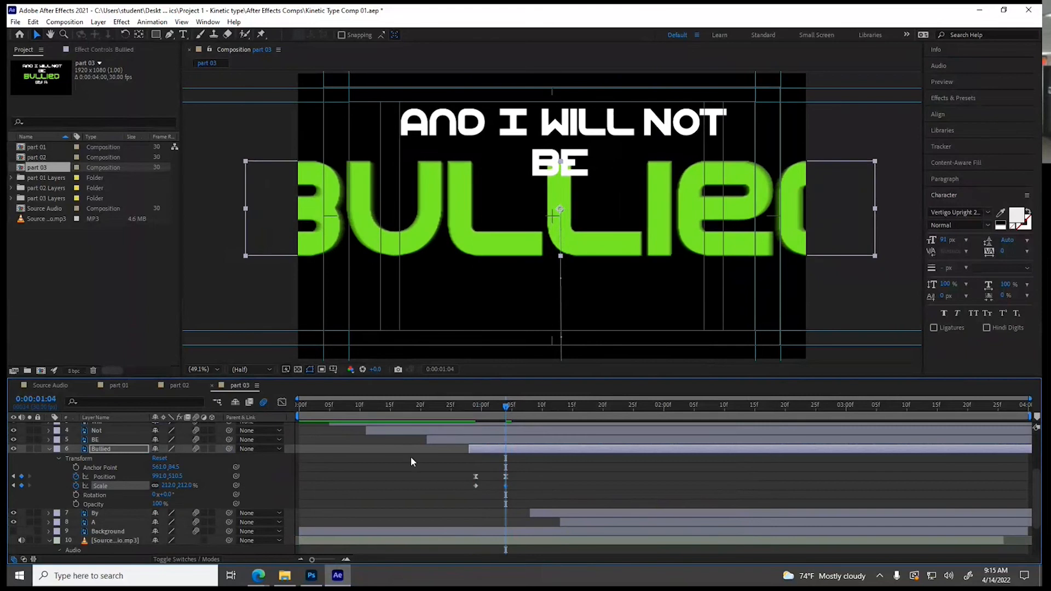
Add a 90% Scale keyframe to the Bullied layer at 0:00:01:07
click(524, 407)
click(166, 486)
text(100)
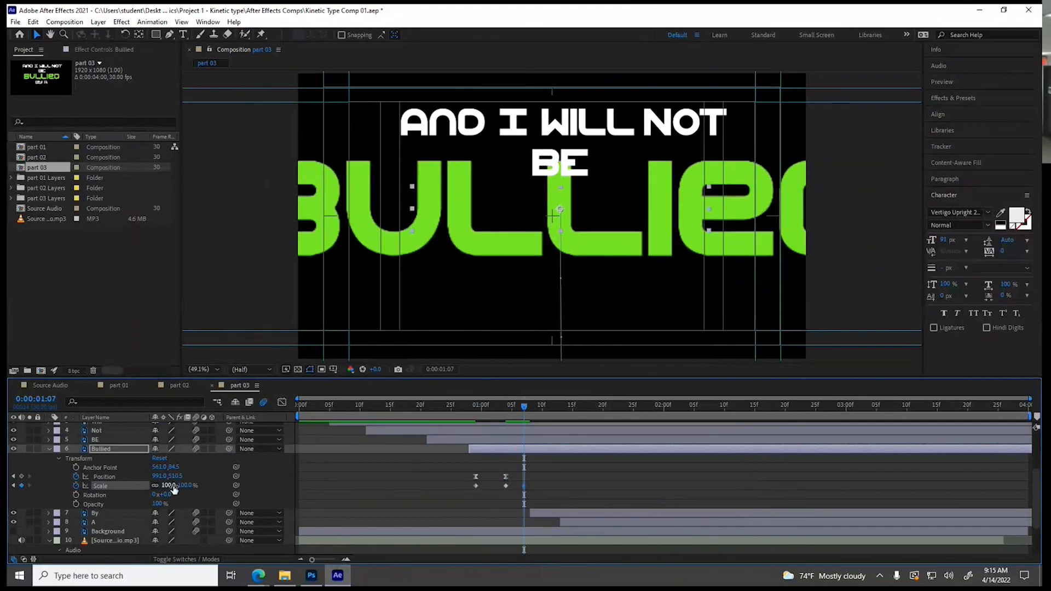
key(Return)
drag(172, 486, 164, 486)
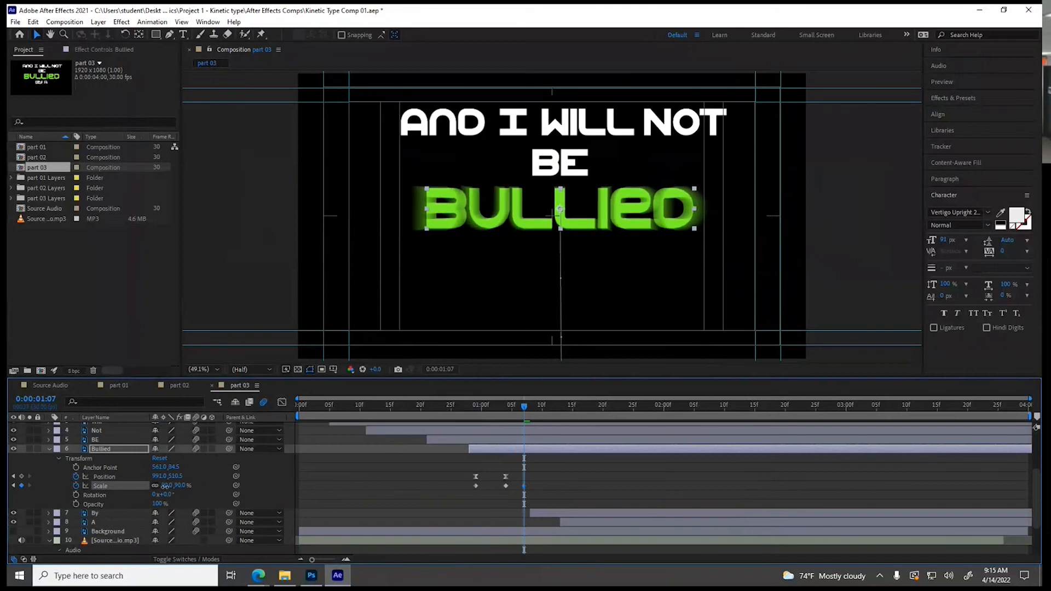
Add Bullied layer Scale keyframes of 126% at 0:00:01:09 and 99% at 0:00:01:11
click(537, 406)
drag(178, 486, 205, 486)
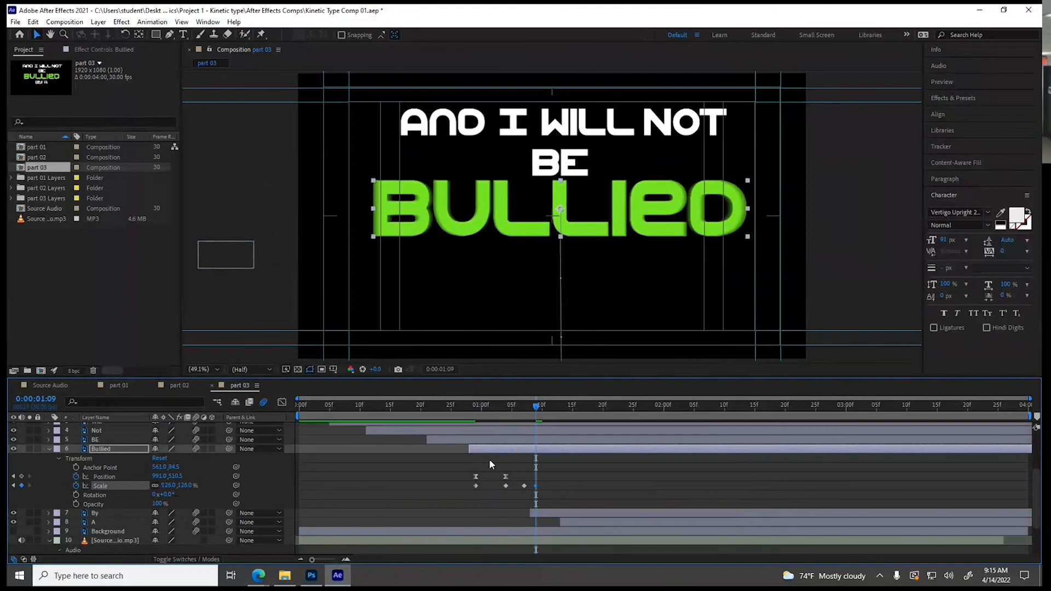
click(547, 406)
drag(169, 486, 154, 486)
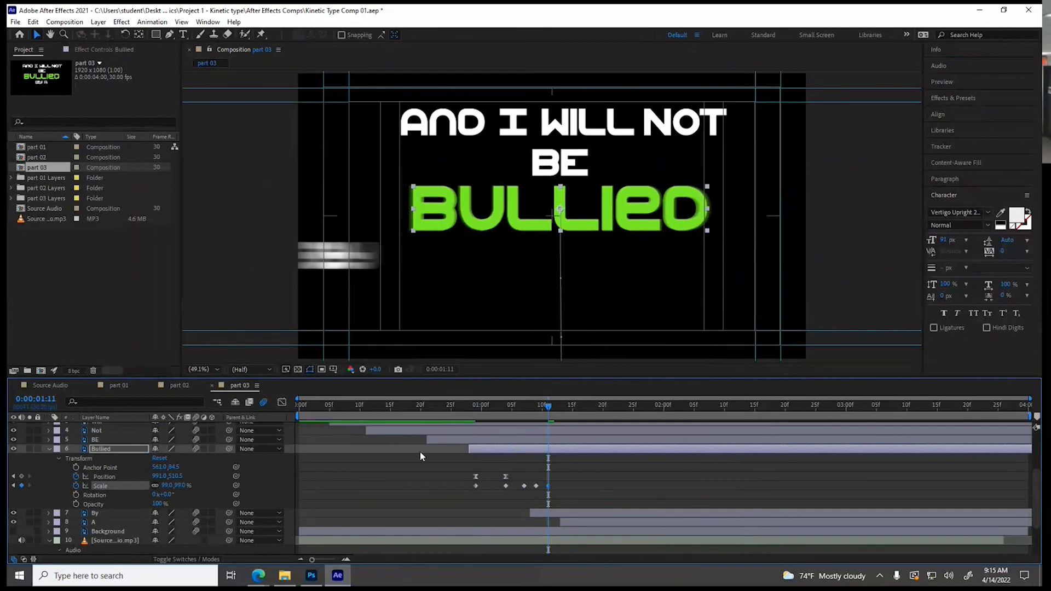
Apply Easy Ease to all five Scale keyframes of the Bullied layer
drag(467, 481, 539, 492)
right_click(537, 486)
mouse_move(602, 479)
click(719, 417)
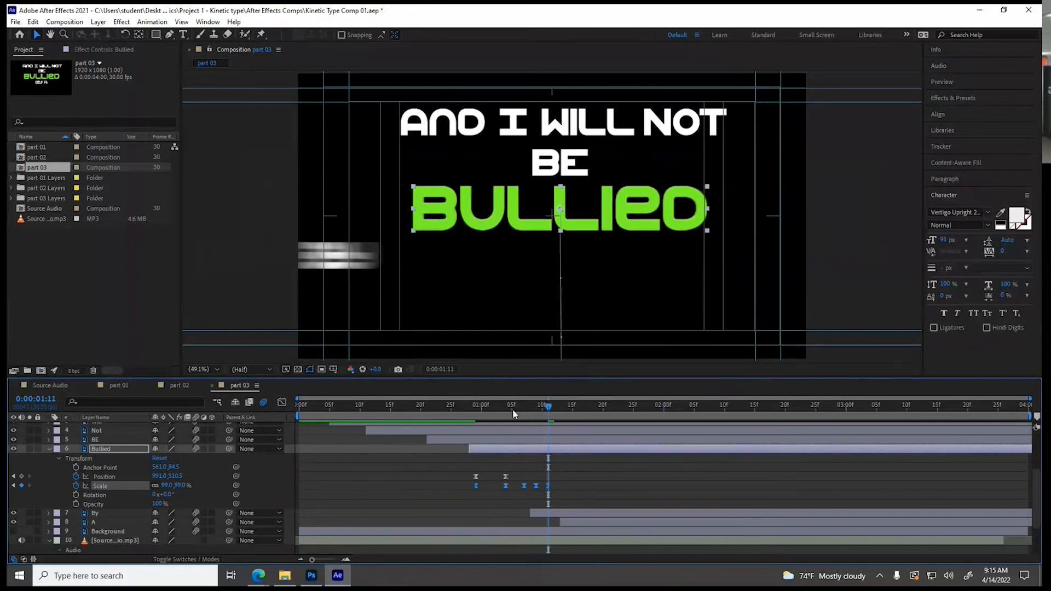
Preview the composition from the start to check the Bullied scale bounce, and collapse the Bullied layer's properties
key(Home)
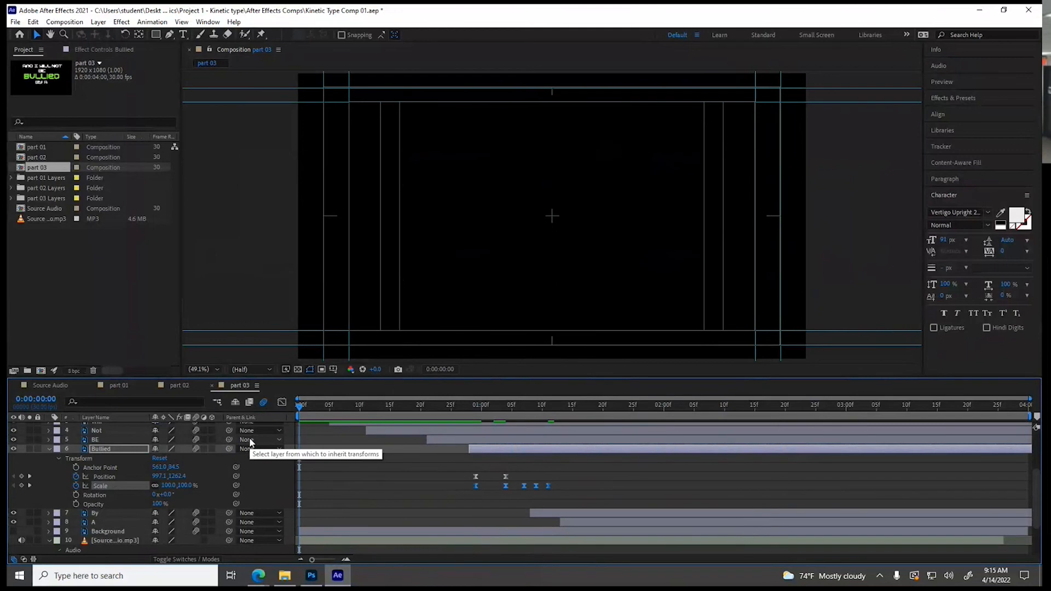
key(space)
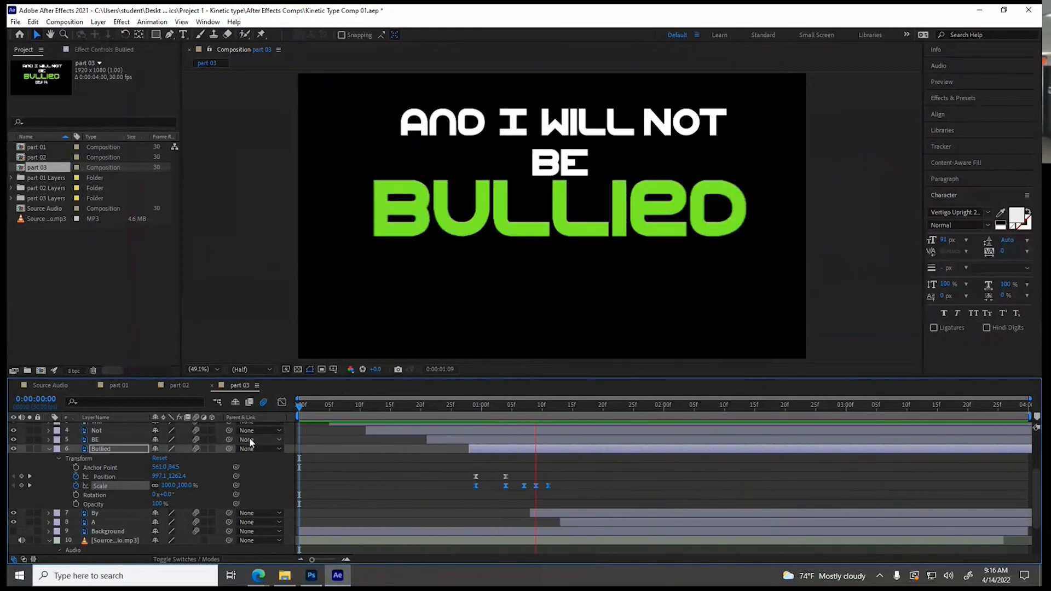
key(space)
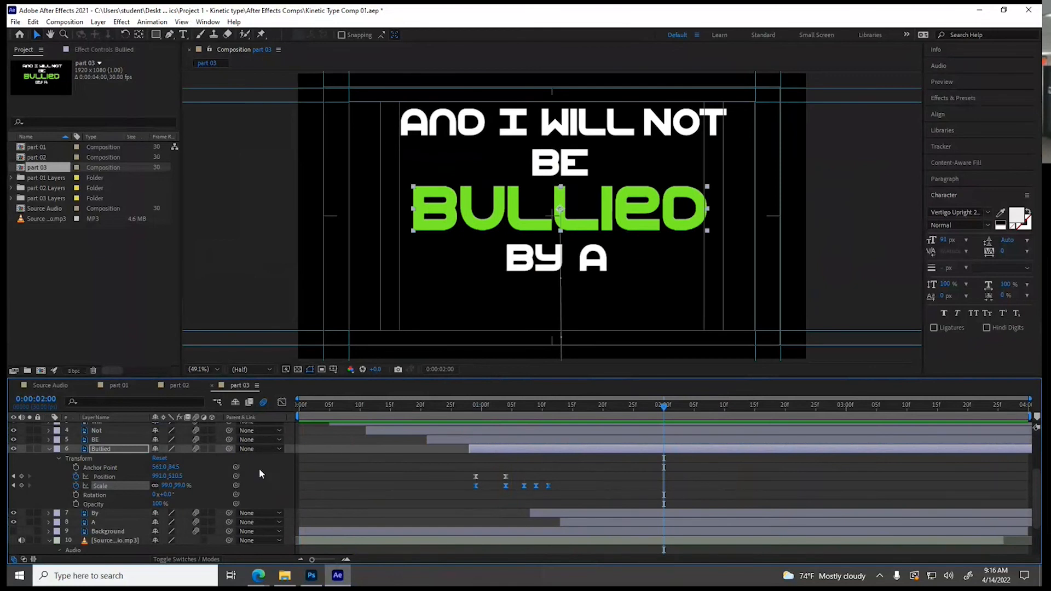
click(49, 449)
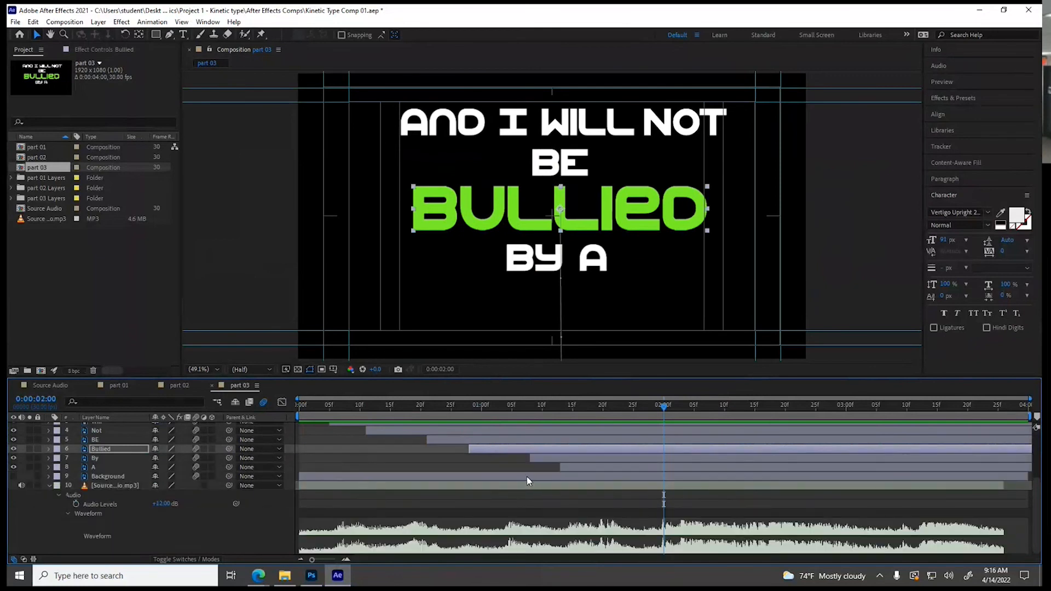
Collapse the And layer, and add part 03 beneath part 02 in the Source Audio composition, starting at about 14.6 seconds
scroll(164, 482, up, 3)
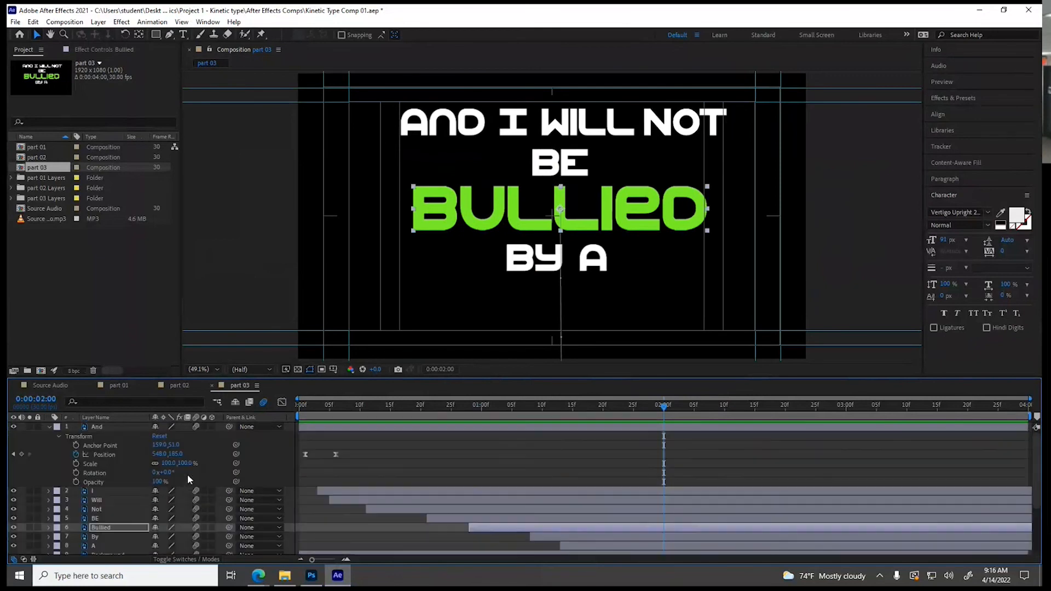
click(50, 427)
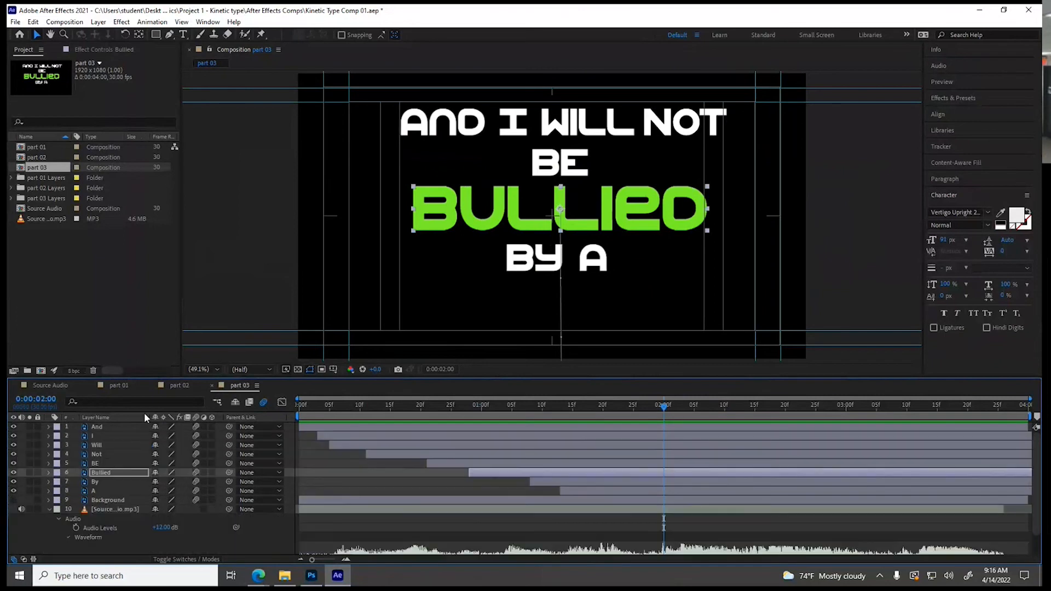
click(49, 385)
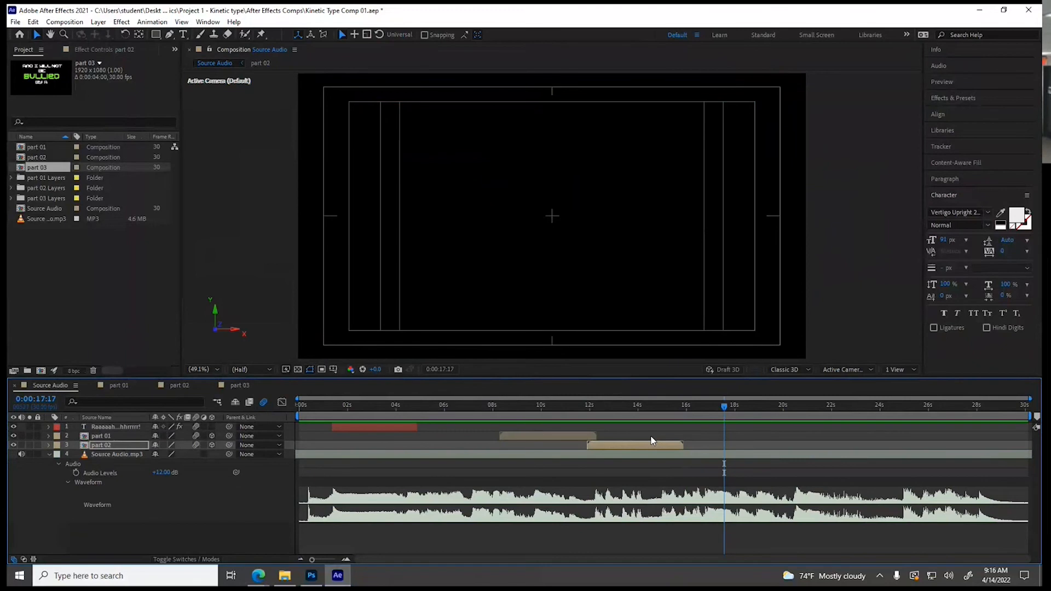
drag(26, 169, 90, 450)
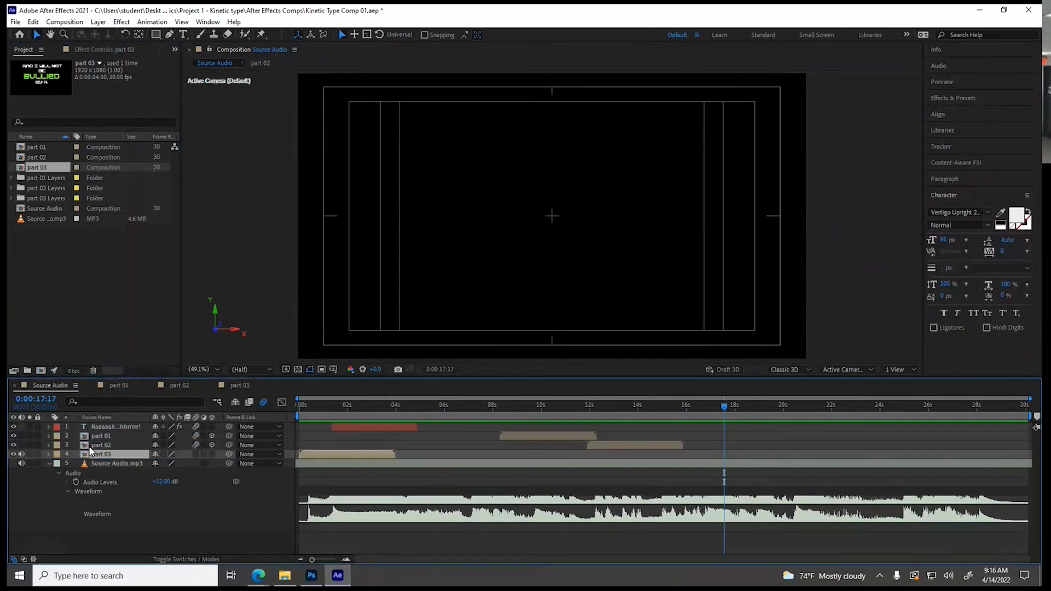
drag(307, 454, 660, 469)
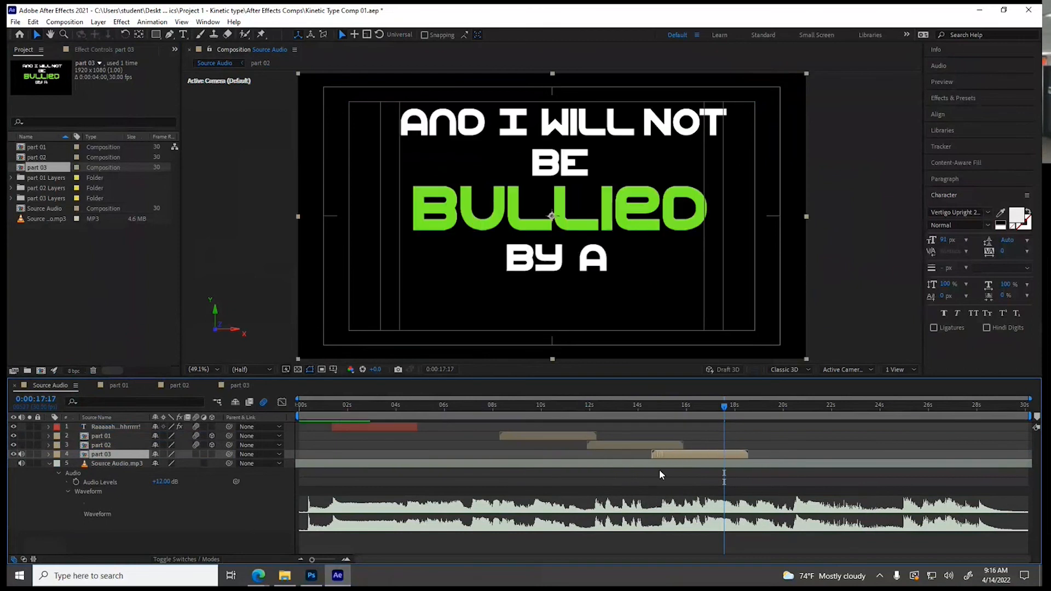
Show the audio waveform of the part 03 layer and enlarge the timeline area to compare it with the source audio waveform
click(50, 454)
click(59, 474)
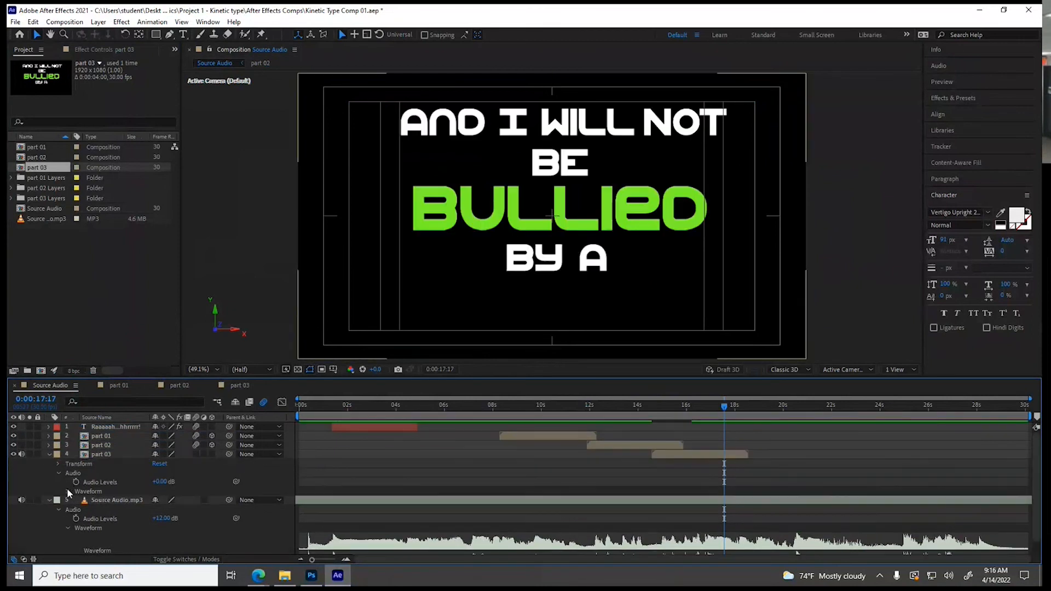
click(68, 491)
scroll(438, 510, down, 2)
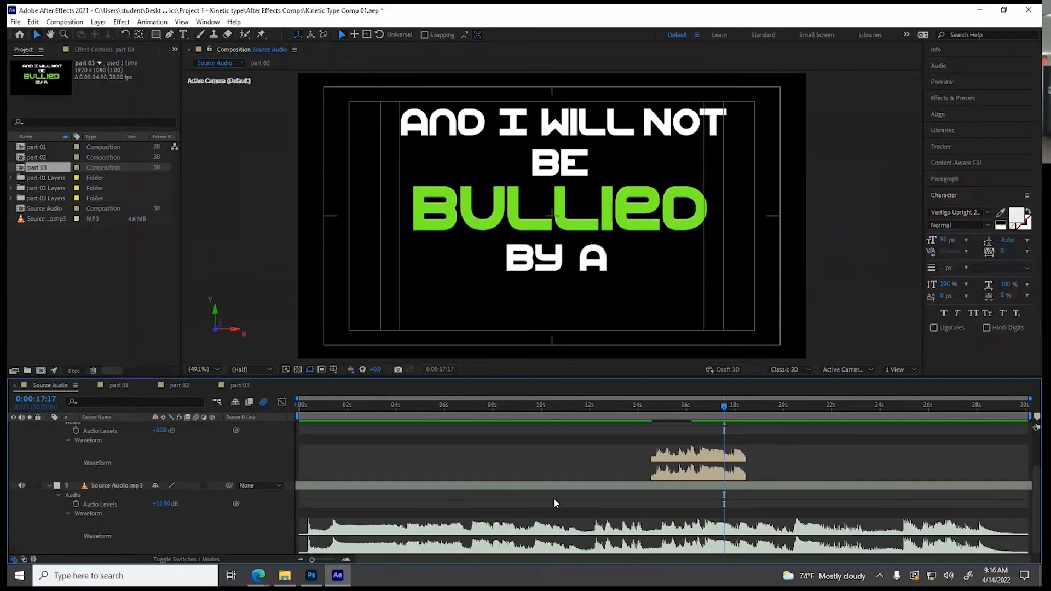
scroll(669, 459, up, 1)
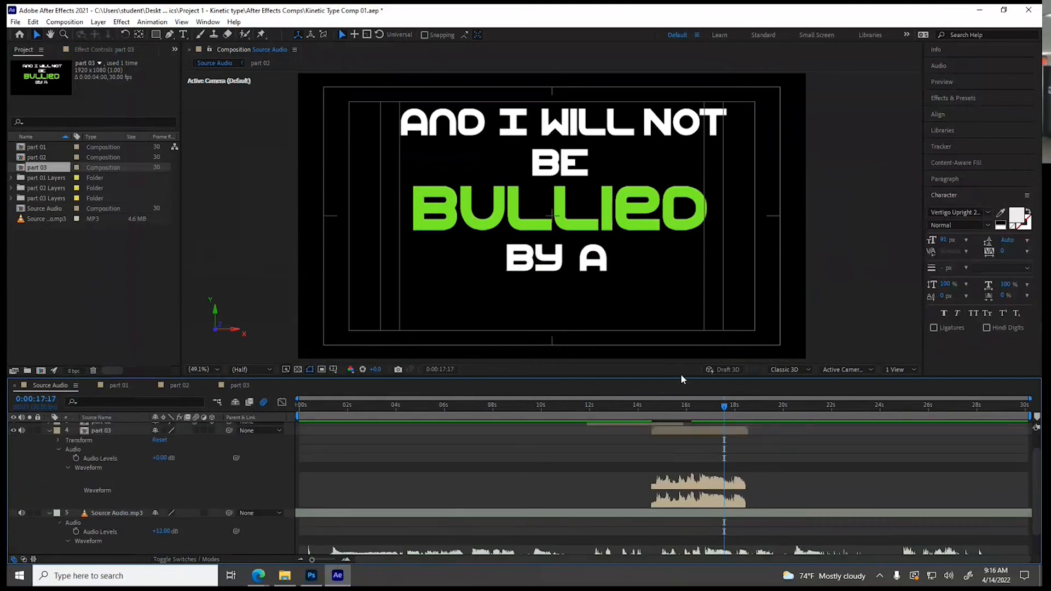
drag(681, 377, 689, 349)
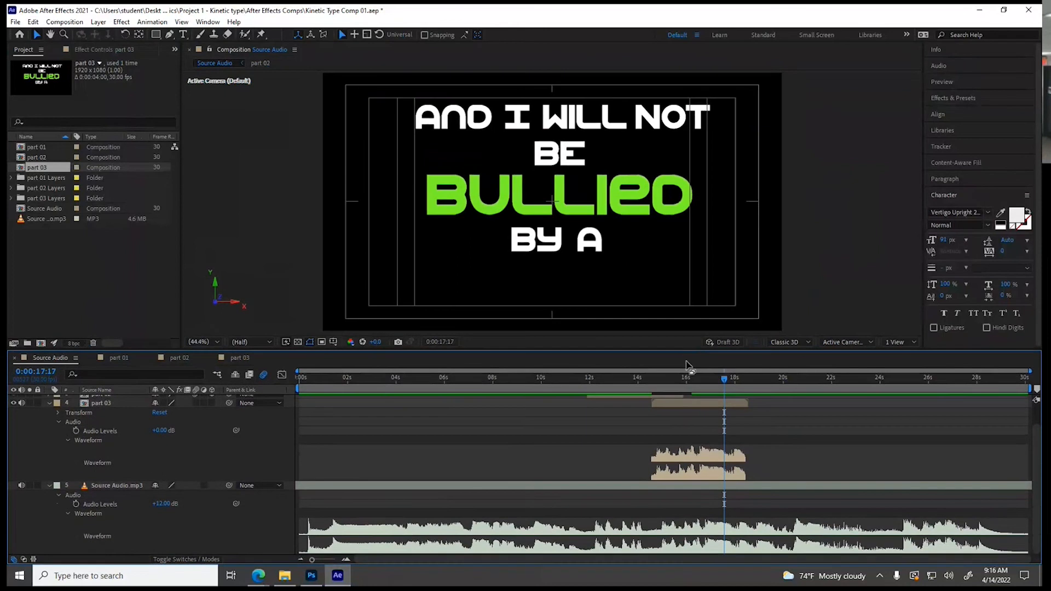
Shift part 03 to start at about 14.8 seconds, aligned with the source waveform, mute its audio and collapse its properties
click(678, 377)
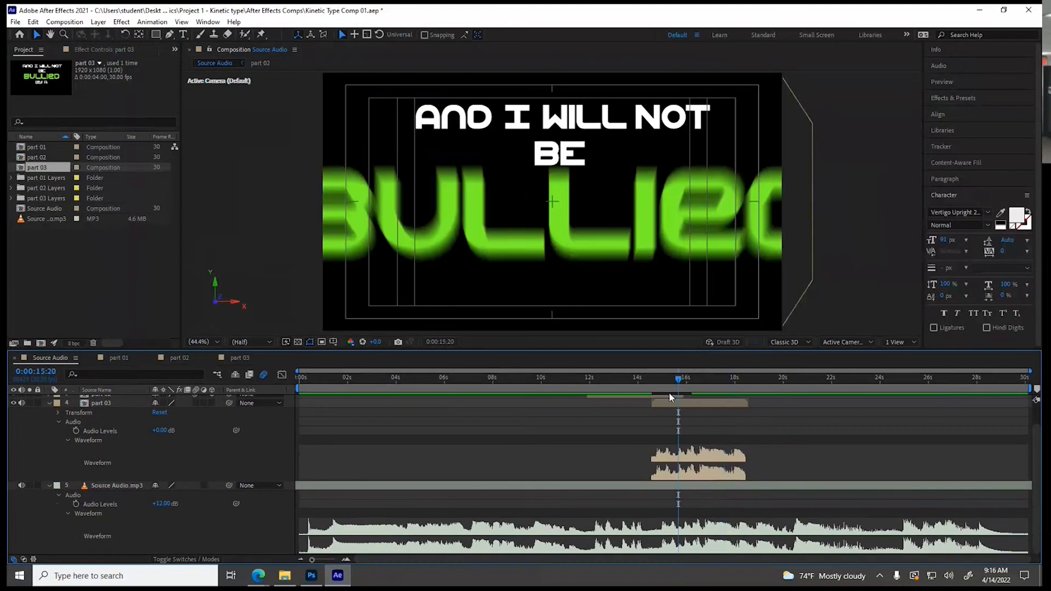
drag(664, 401, 668, 402)
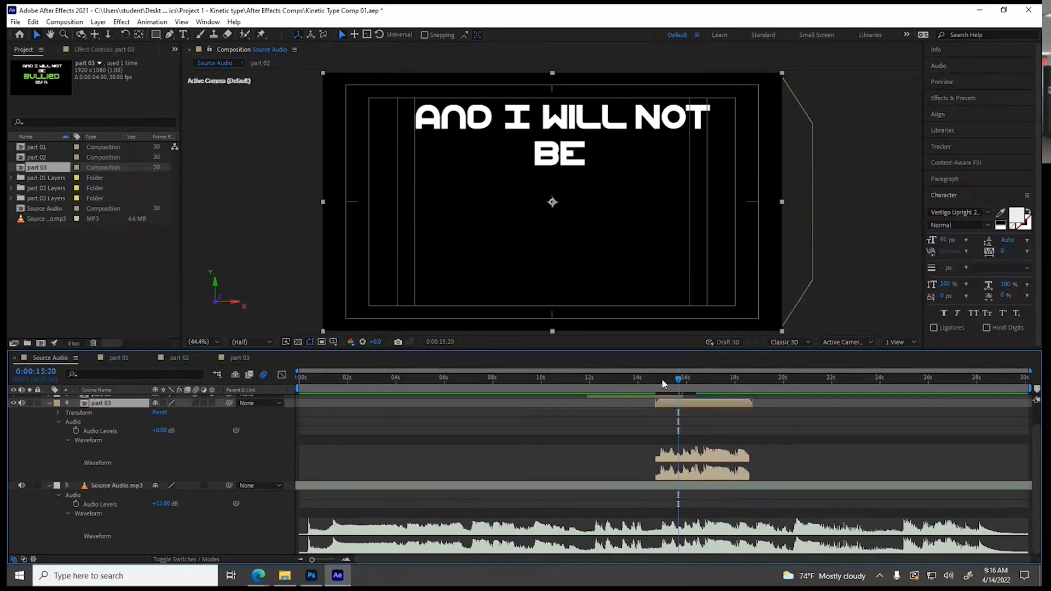
click(661, 379)
drag(678, 402, 680, 406)
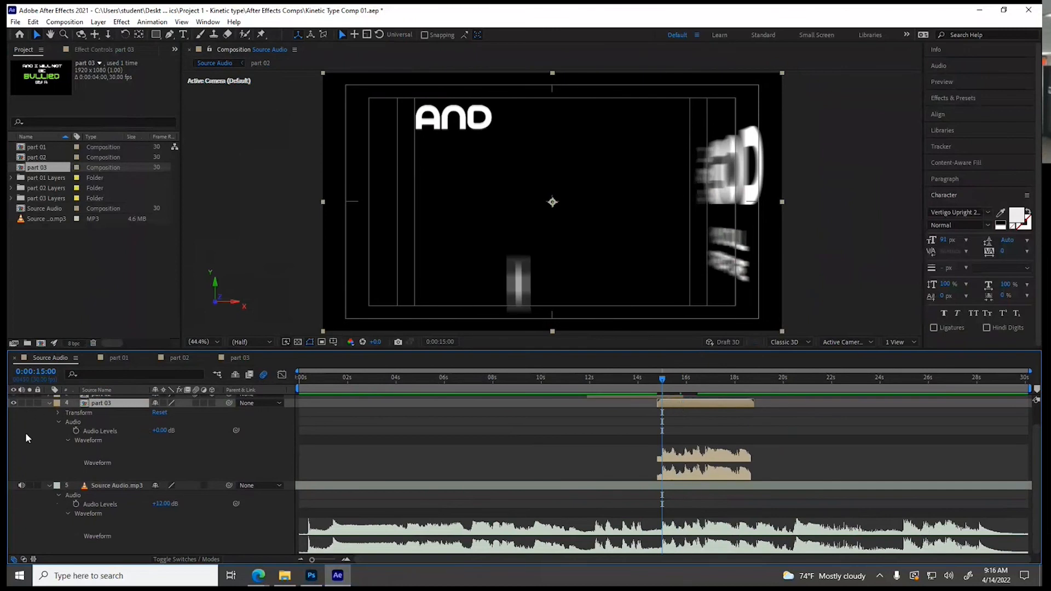
scroll(28, 442, up, 1)
click(49, 427)
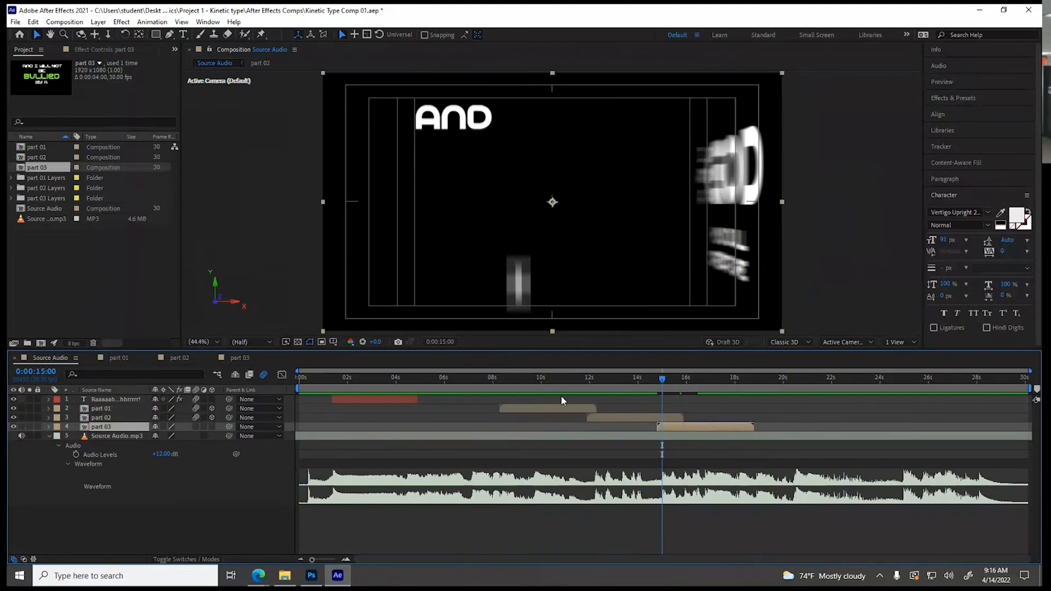
Preview the Source Audio composition from the start and move the current time to 0:00:16:22
drag(511, 379, 282, 373)
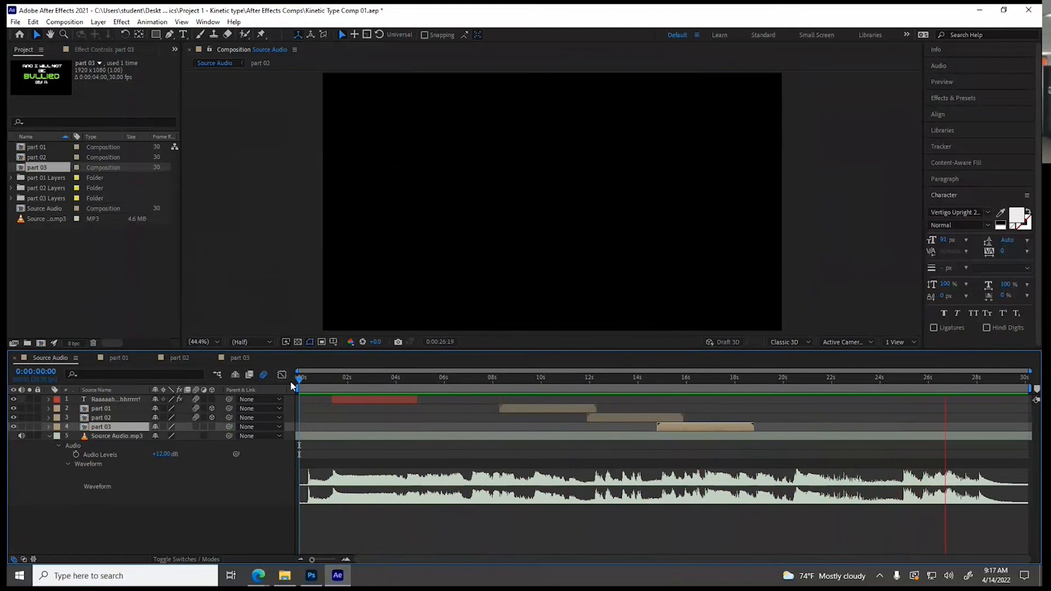
key(space)
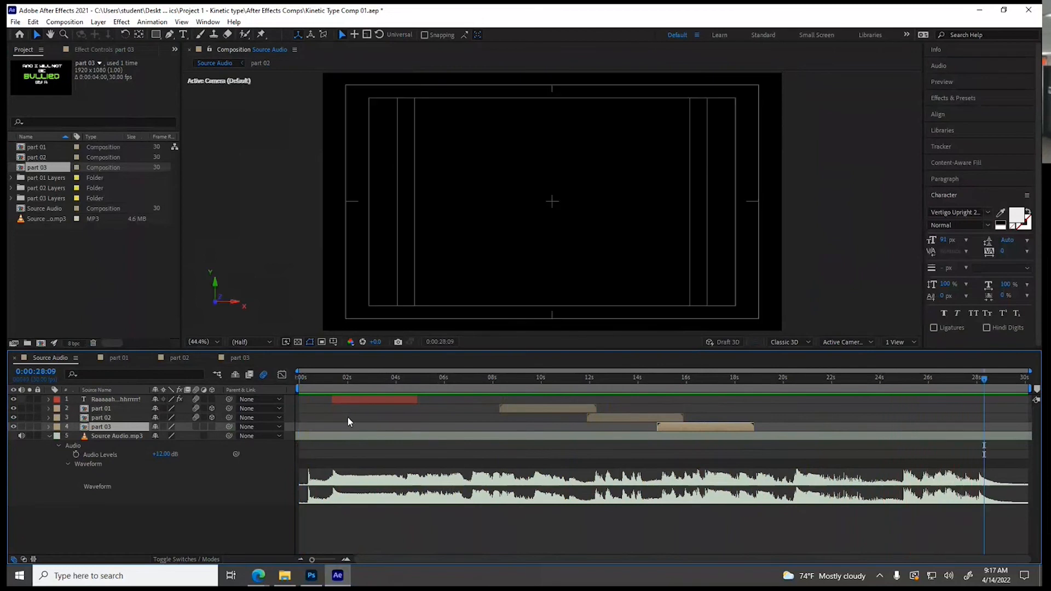
drag(411, 379, 704, 399)
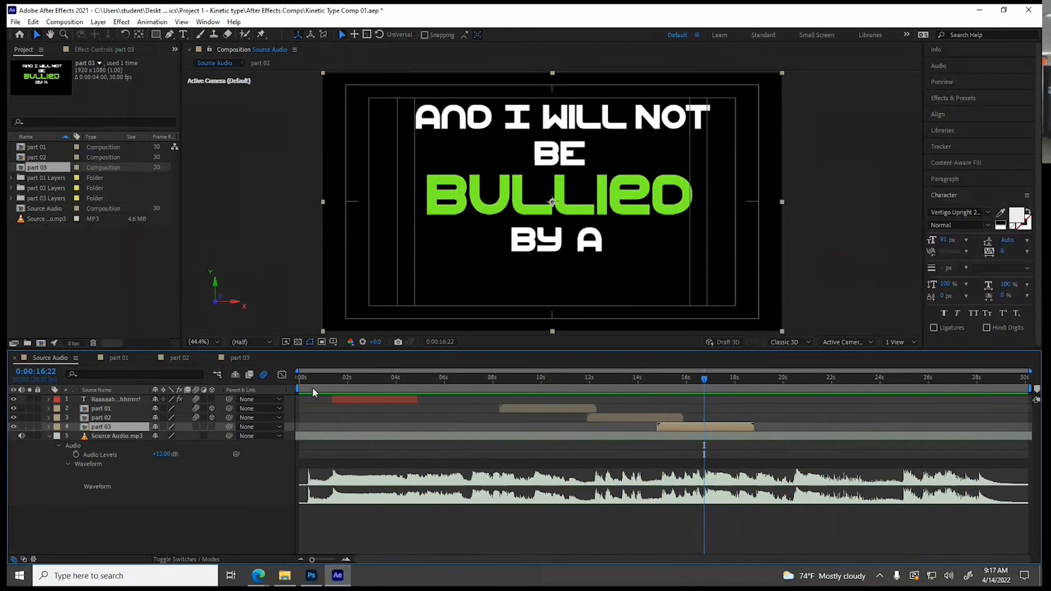
Enable motion blur and 3D for the part 03 layer and show its transform properties
click(212, 427)
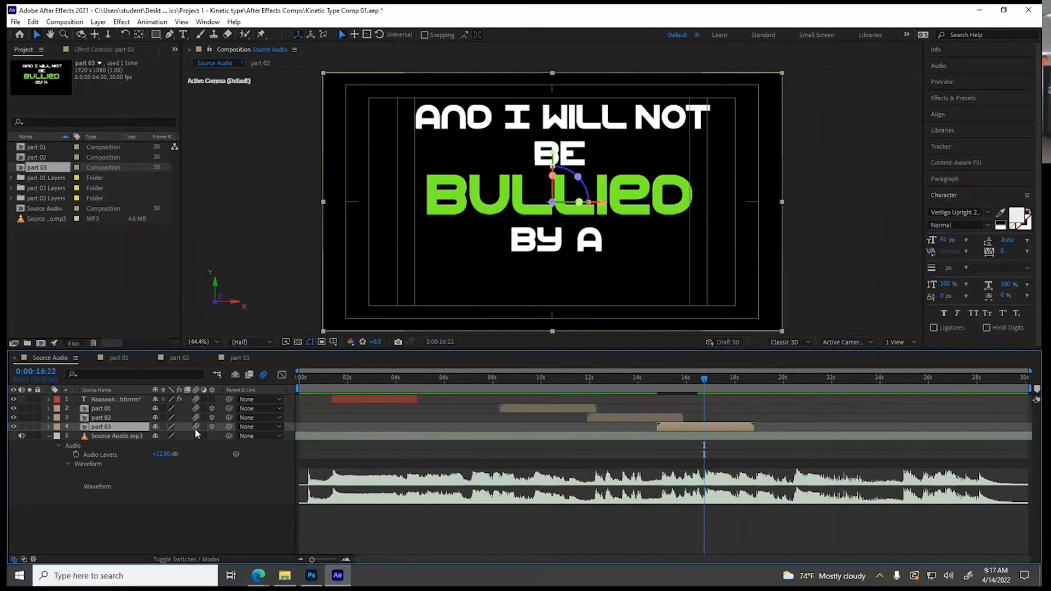
click(50, 427)
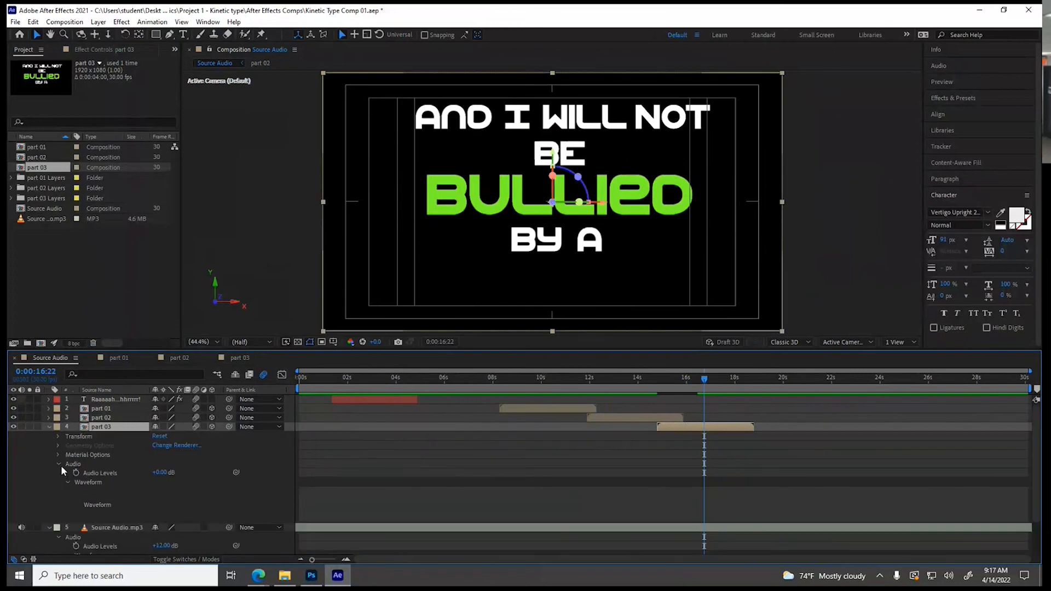
click(58, 436)
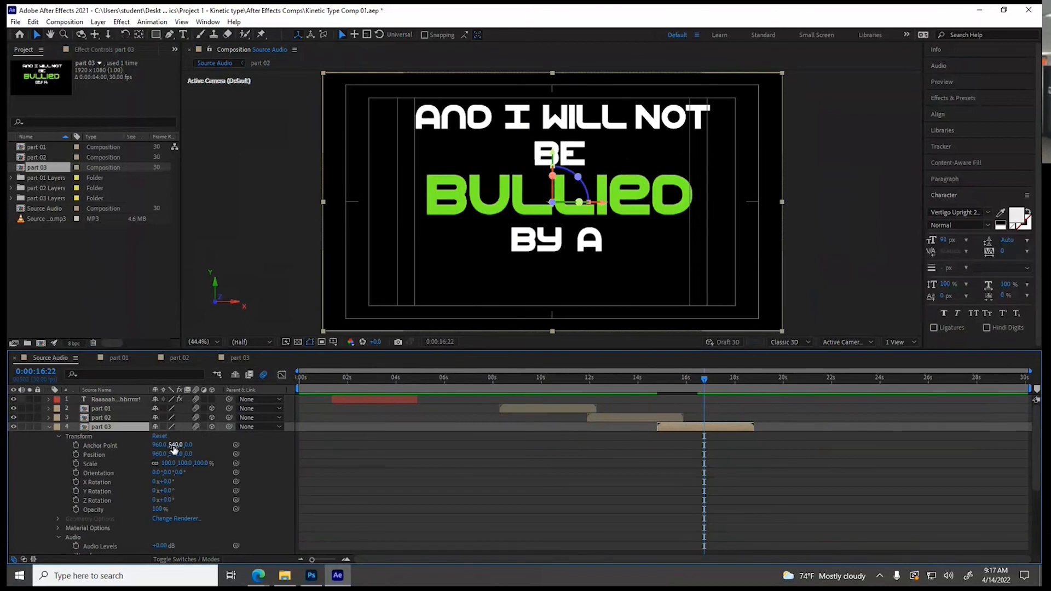
Set part 03's anchor point to Y -11 and move the layer up to Y position -14.7 so it refills the frame
drag(174, 446, 14, 475)
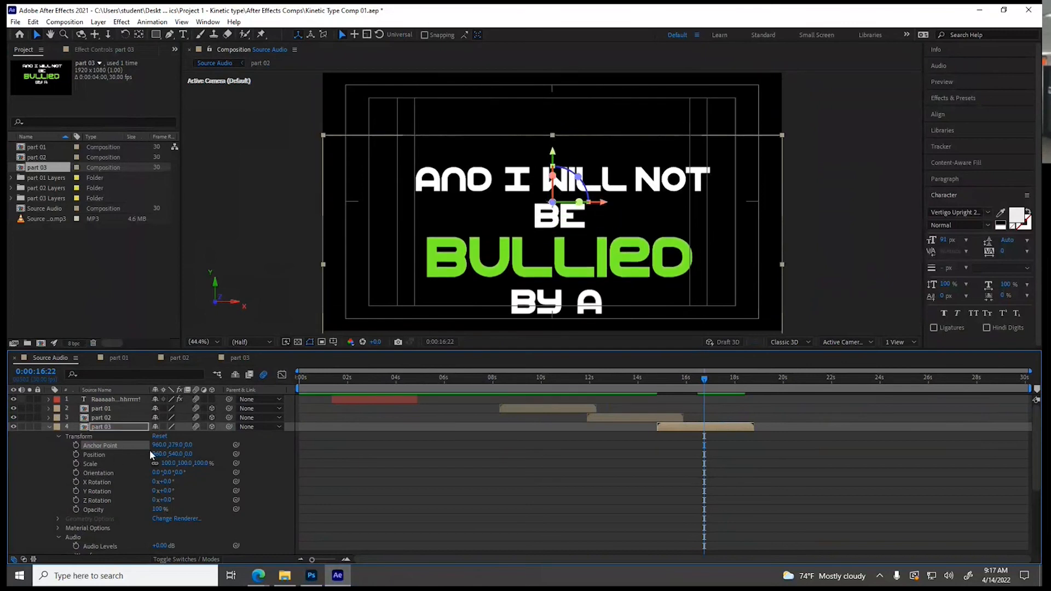
drag(176, 446, 11, 453)
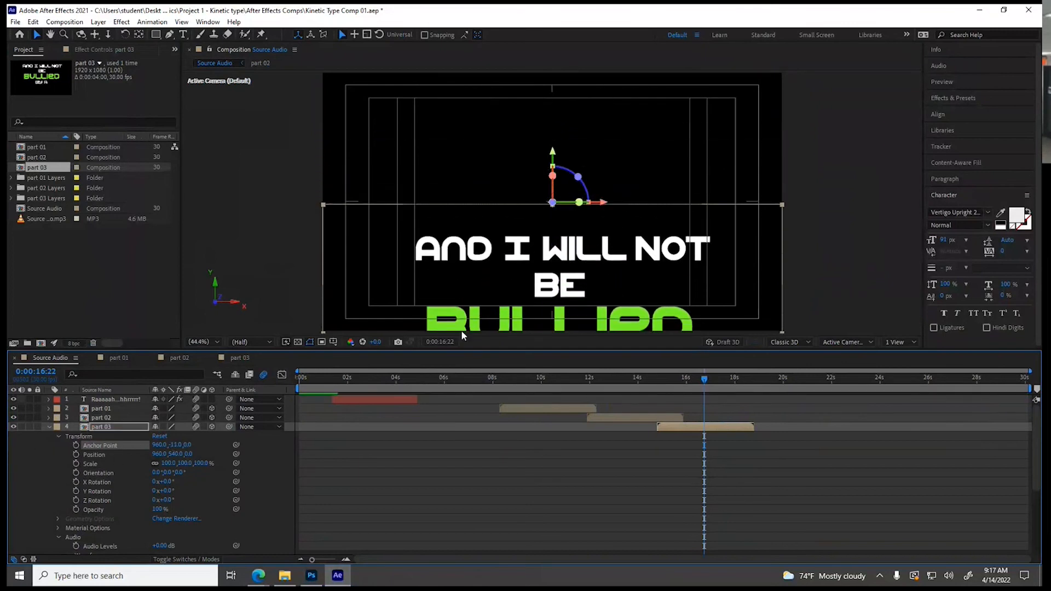
drag(553, 158, 583, 25)
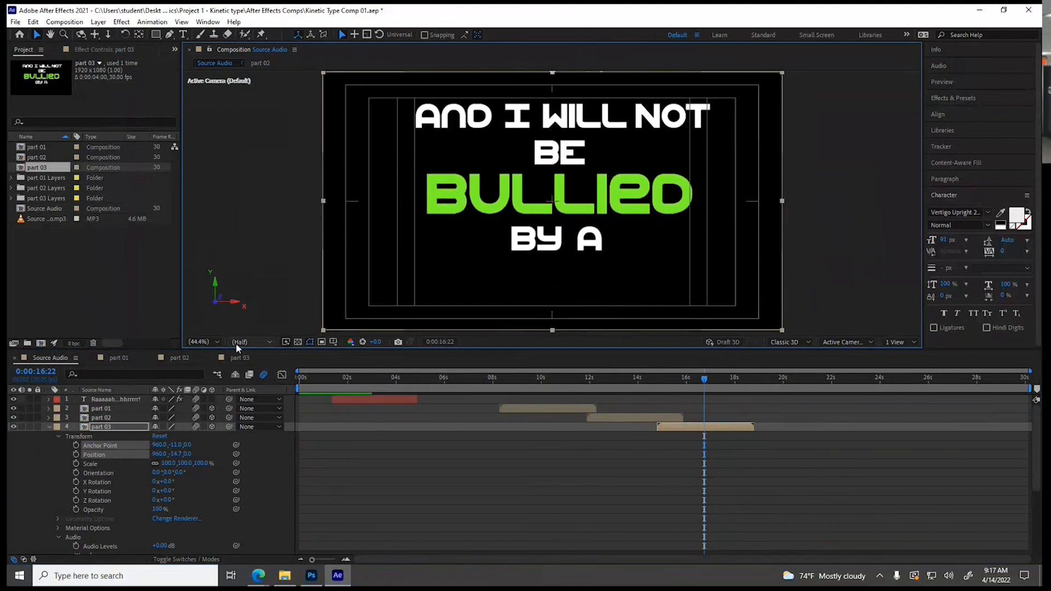
Try a 109° X Rotation on the part 03 layer and reset it to 0°
drag(164, 482, 236, 483)
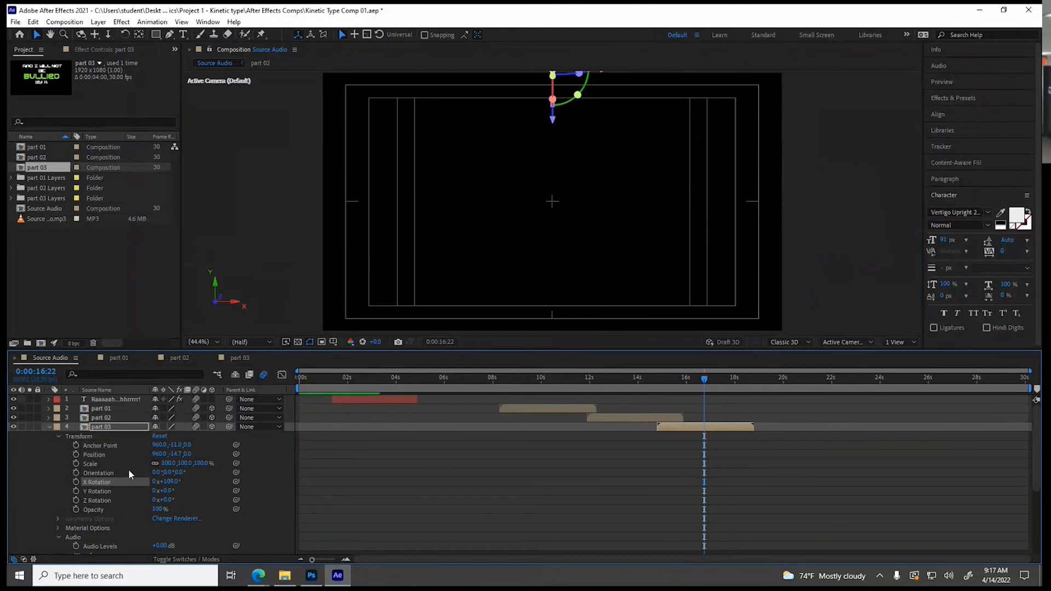
click(53, 430)
click(47, 428)
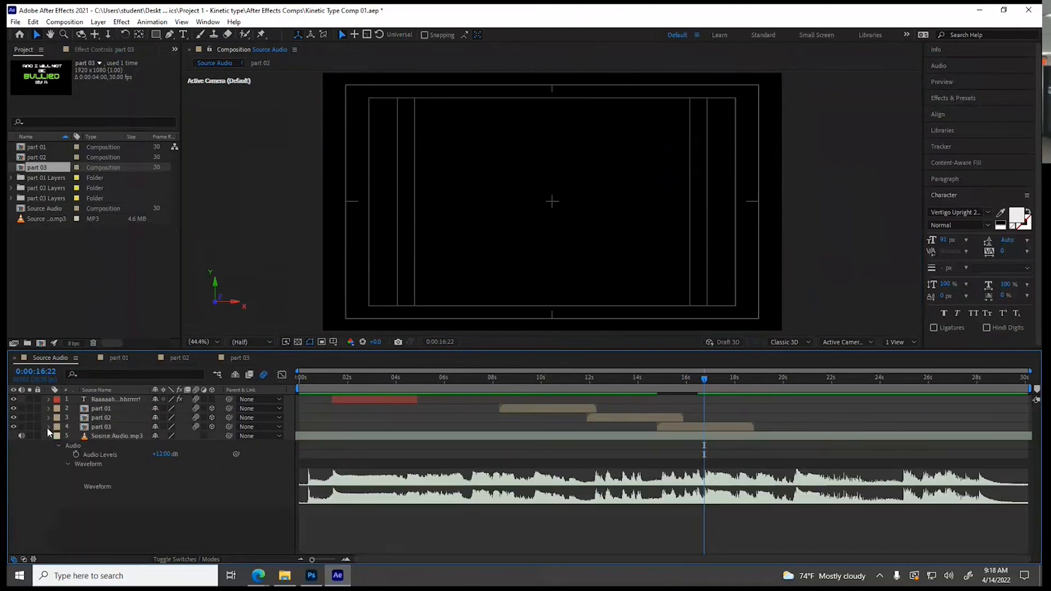
mouse_move(703, 372)
mouse_down()
mouse_move(714, 378)
mouse_move(652, 385)
mouse_move(691, 387)
mouse_up()
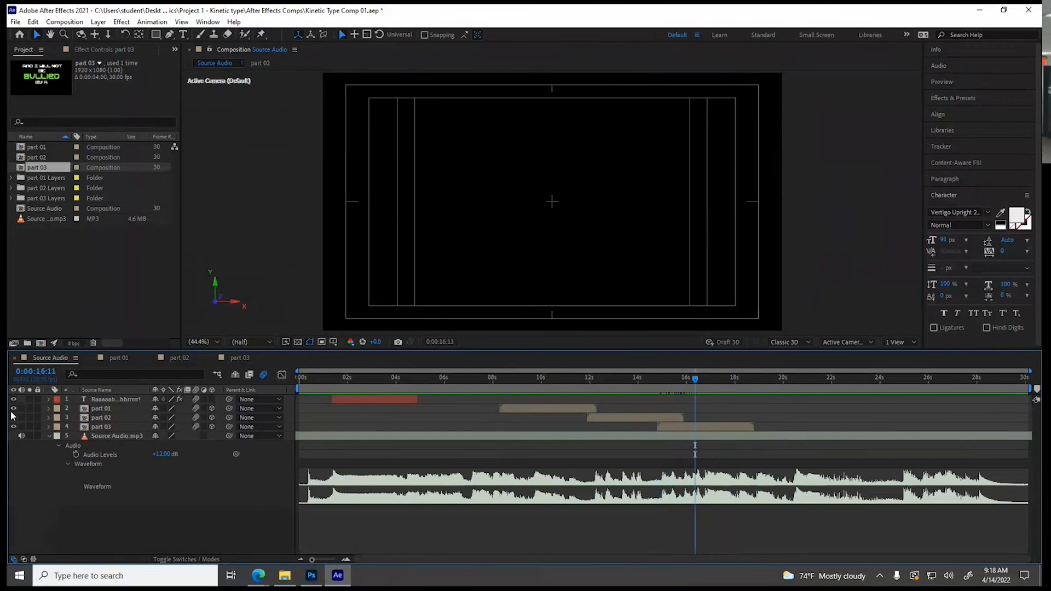
click(50, 429)
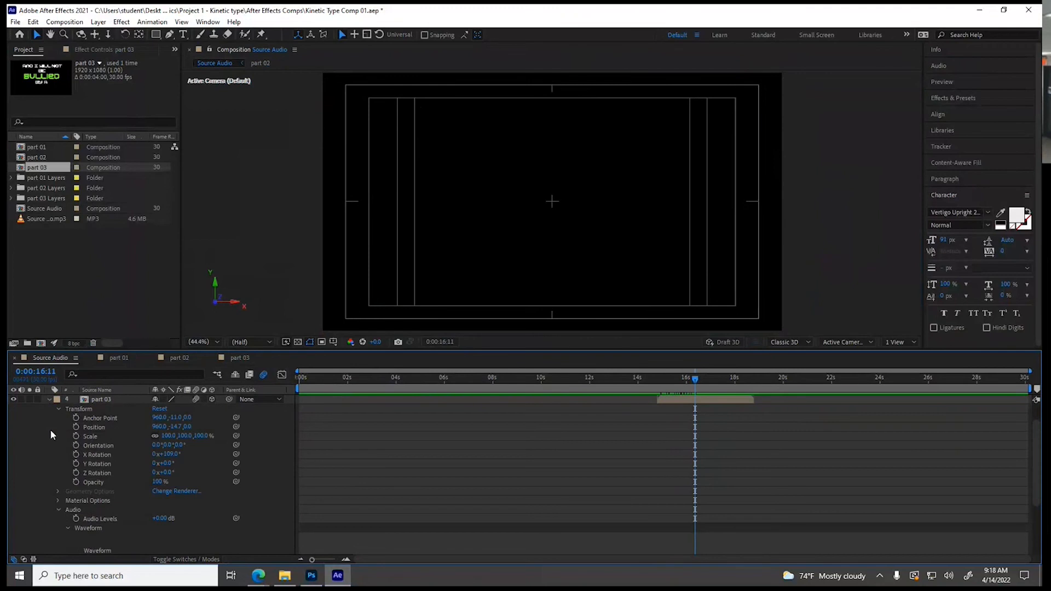
click(705, 379)
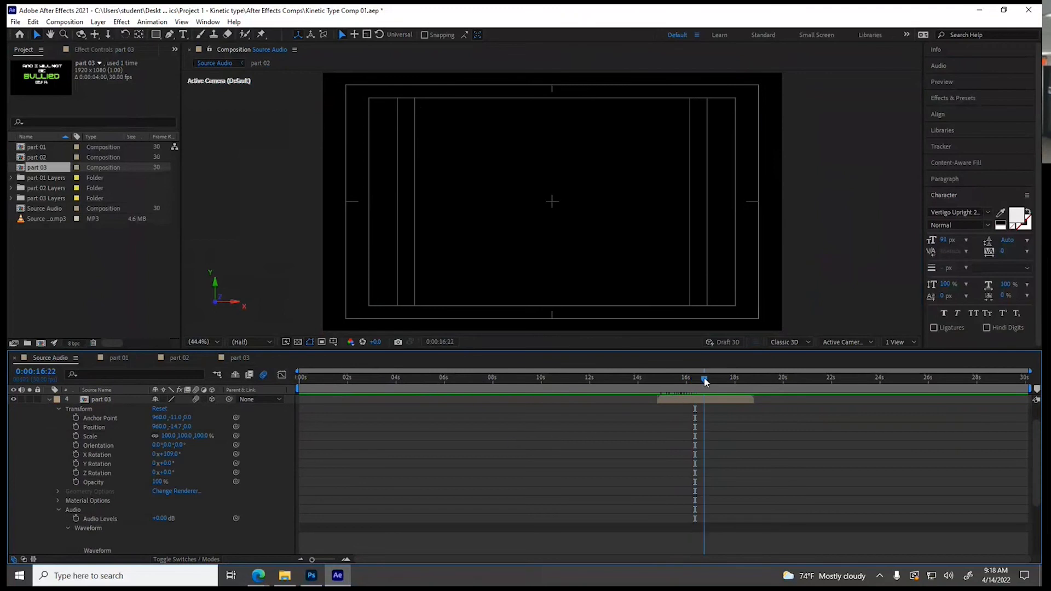
click(170, 455)
text(09)
key(Return)
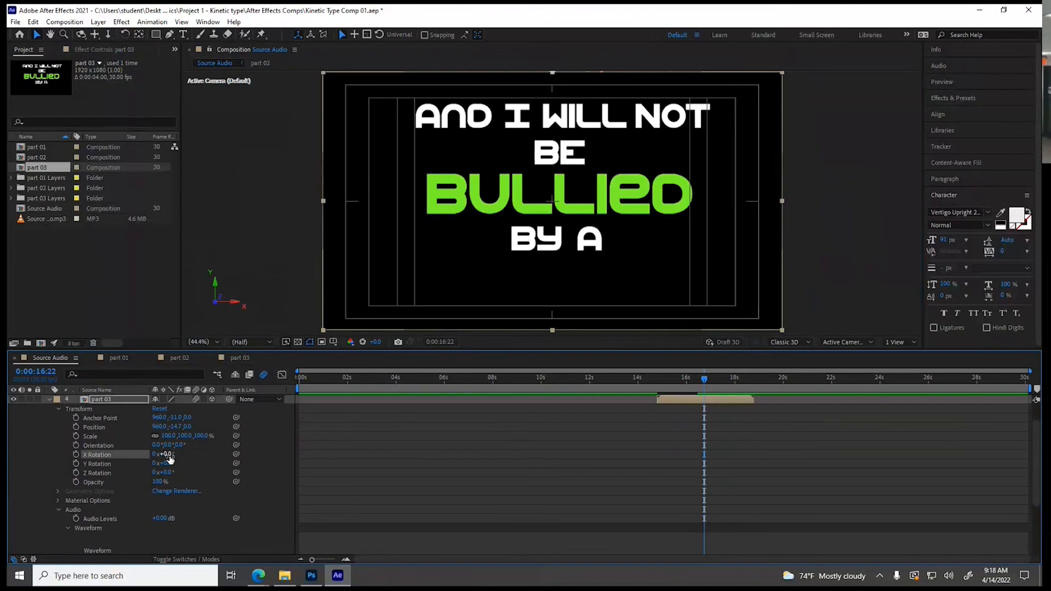
Show the source audio waveform and play the composition from 0:00:15:29 to find where part 03's dialogue ends
scroll(618, 408, down, 3)
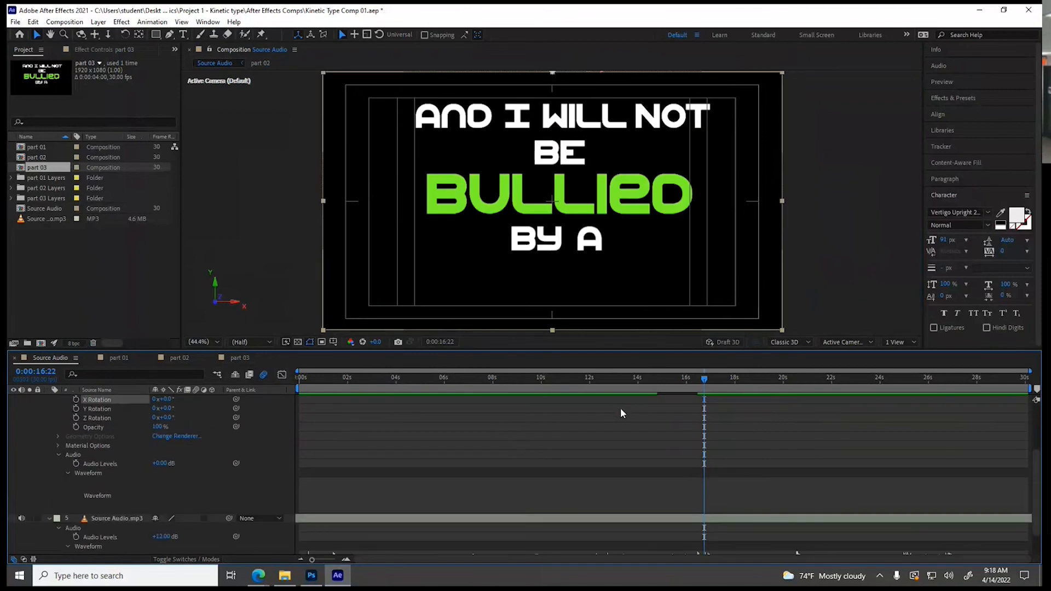
scroll(683, 403, down, 2)
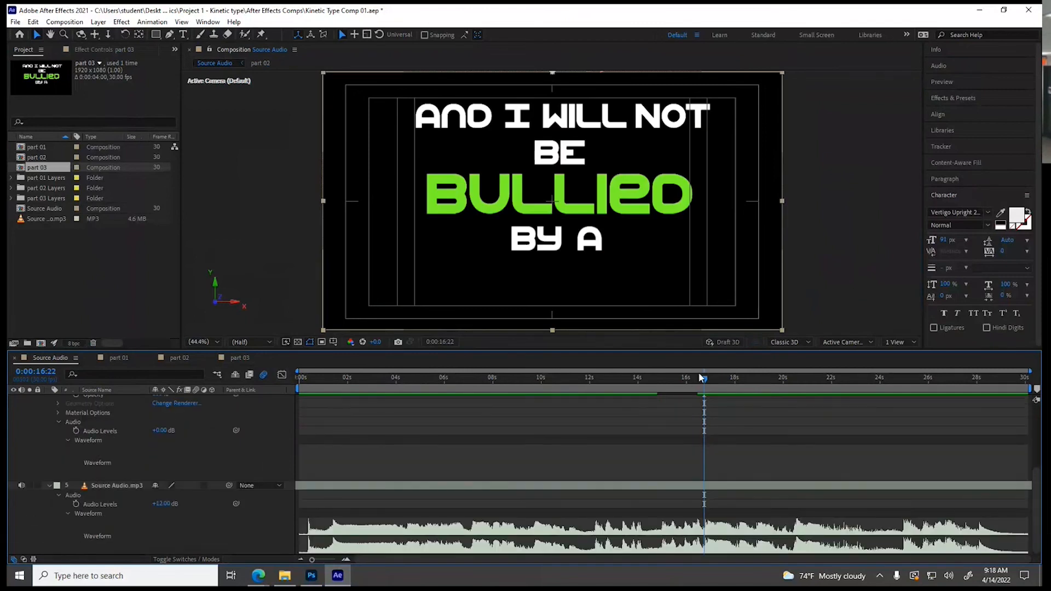
drag(704, 378, 686, 383)
key(space)
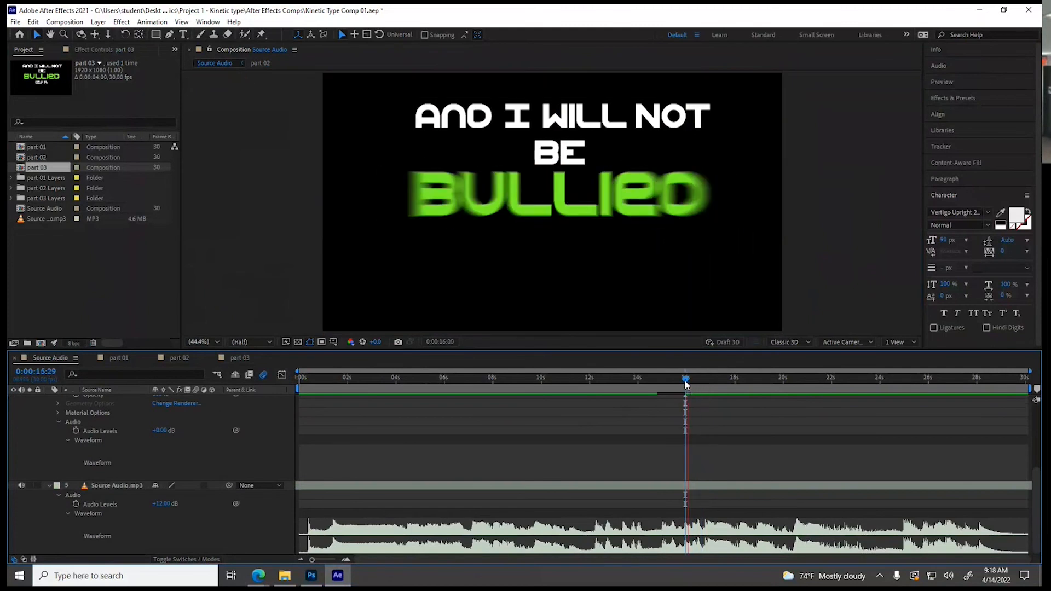
key(space)
Add X Rotation keyframes to the part 03 layer of 0° at 0:00:16:22 and 120° at 0:00:17:03
drag(701, 379, 704, 381)
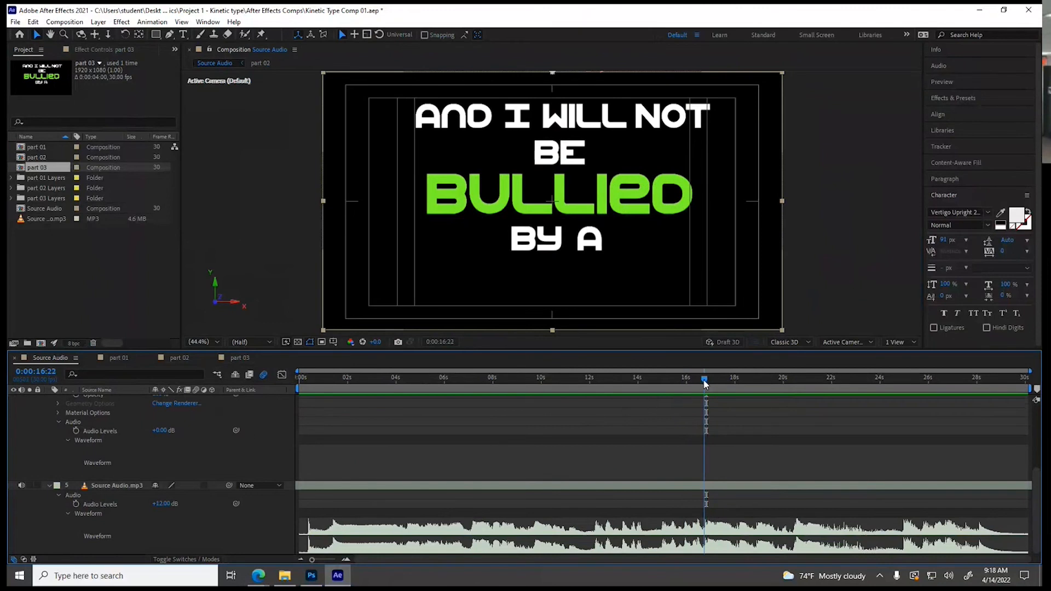
scroll(213, 464, up, 3)
click(76, 421)
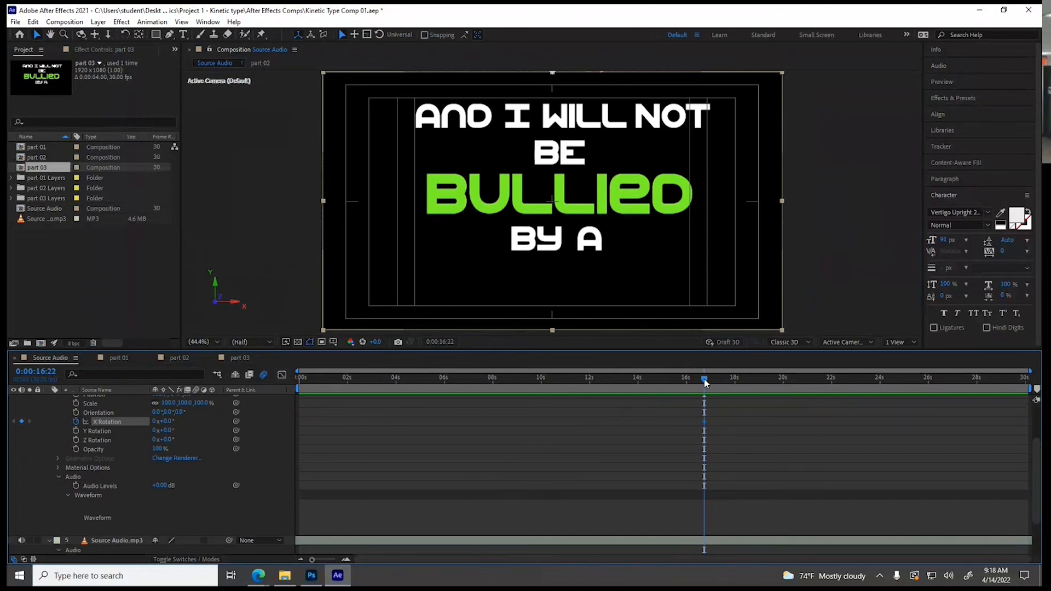
drag(705, 379, 713, 381)
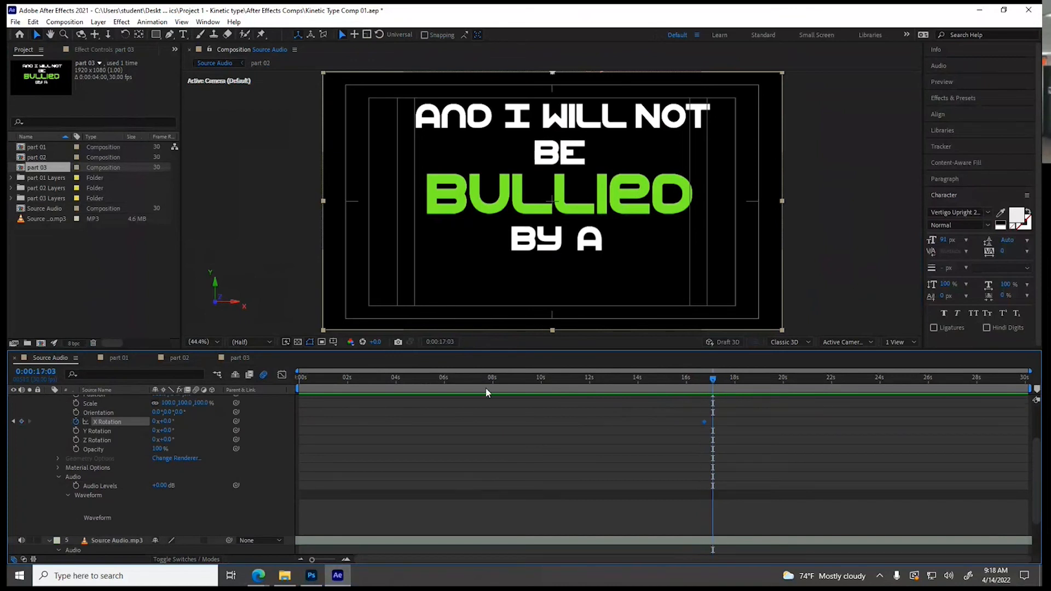
drag(166, 421, 236, 424)
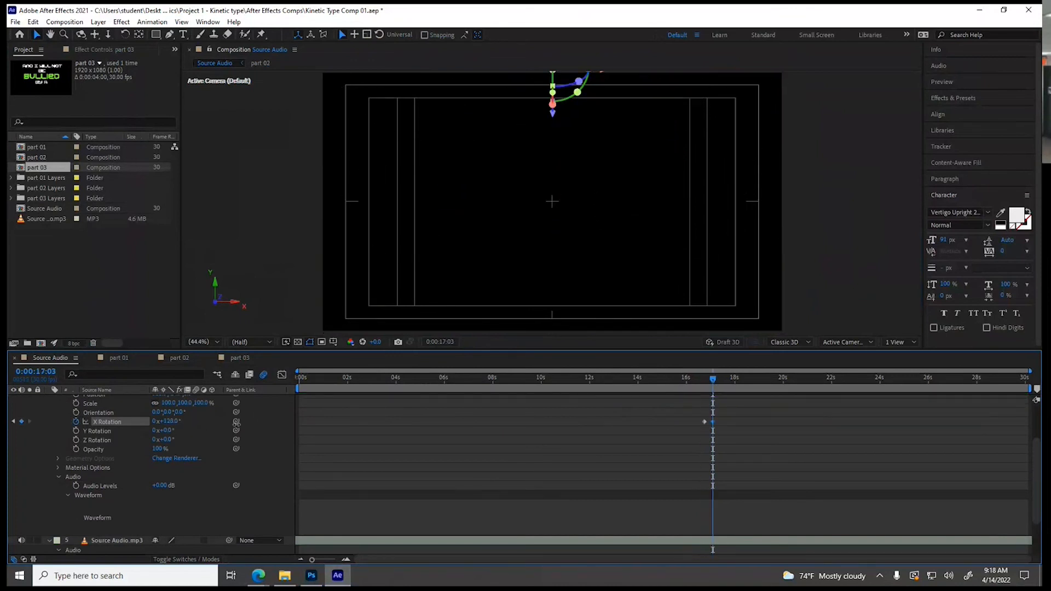
Play the Source Audio composition from the start to past 0:00:19:00 to review the text timing
scroll(96, 448, up, 2)
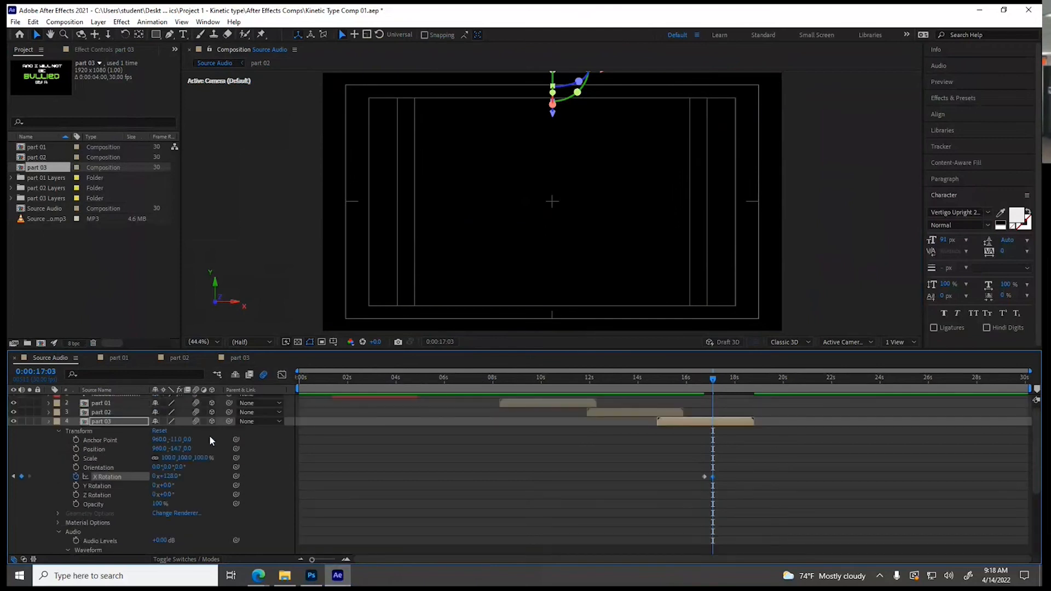
drag(710, 389, 294, 390)
key(space)
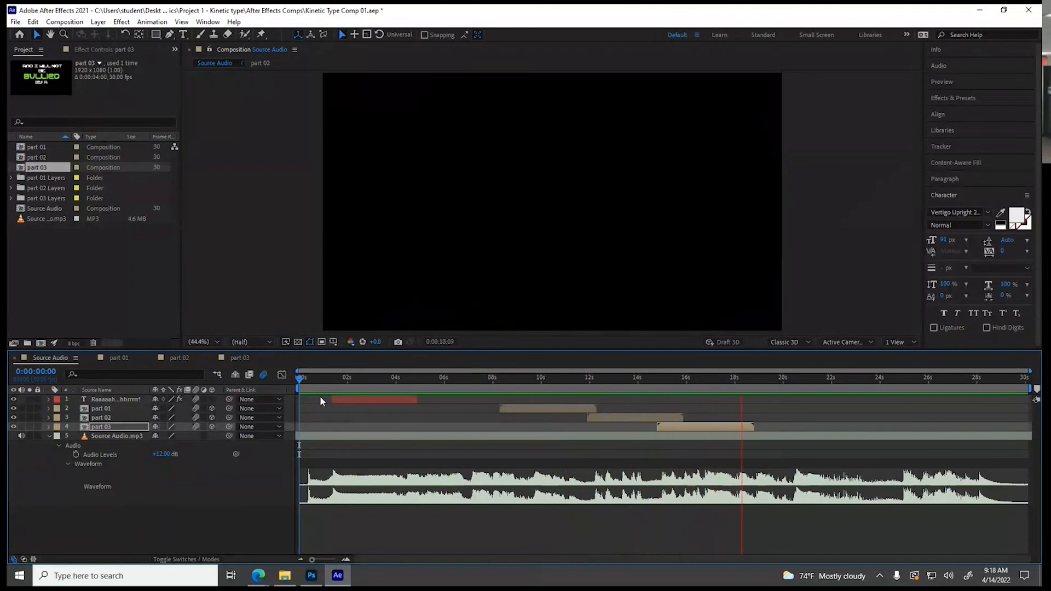
key(space)
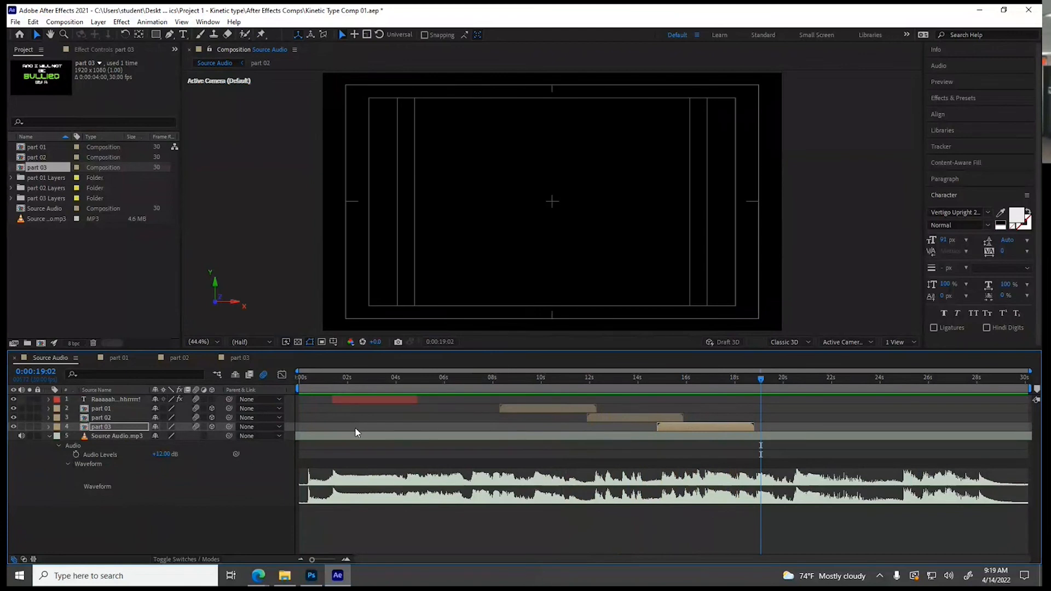
click(98, 22)
mouse_move(112, 38)
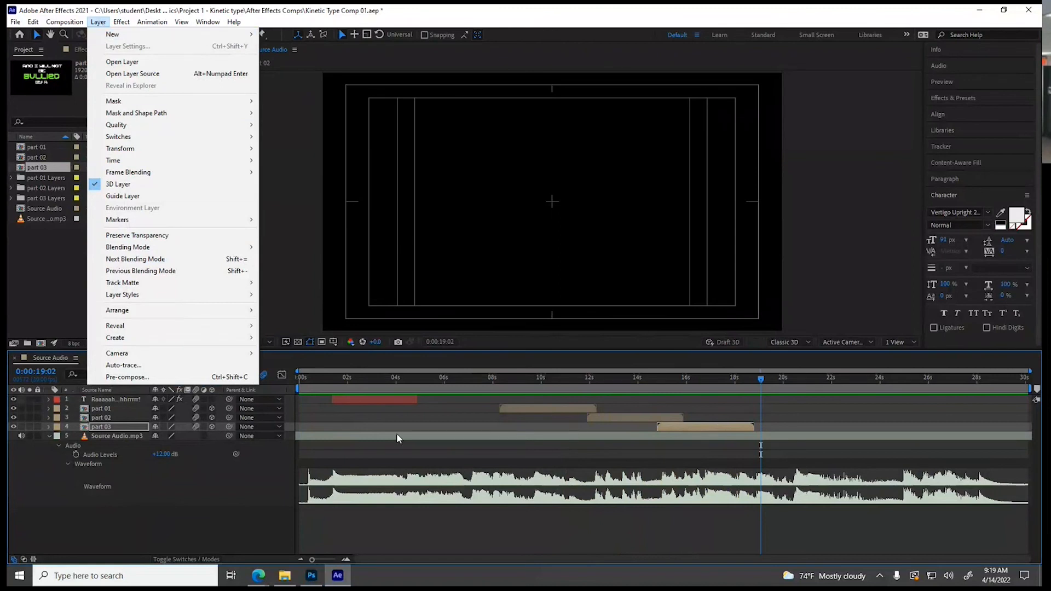
click(402, 419)
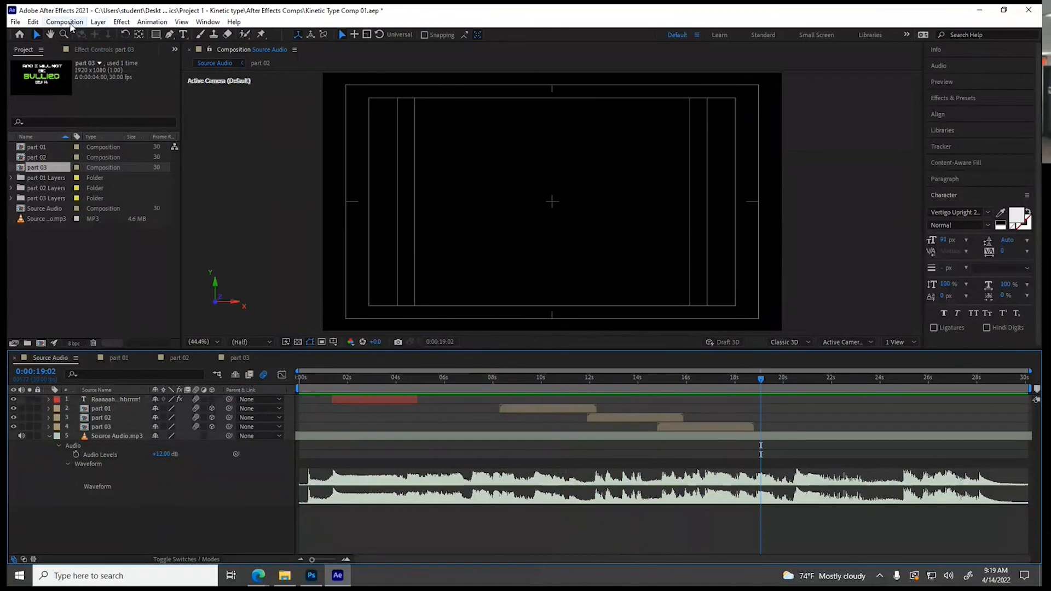
Create a new 1920 × 1080 composition named Final Output Comp with a duration of 0:00:30:04
click(64, 21)
click(75, 33)
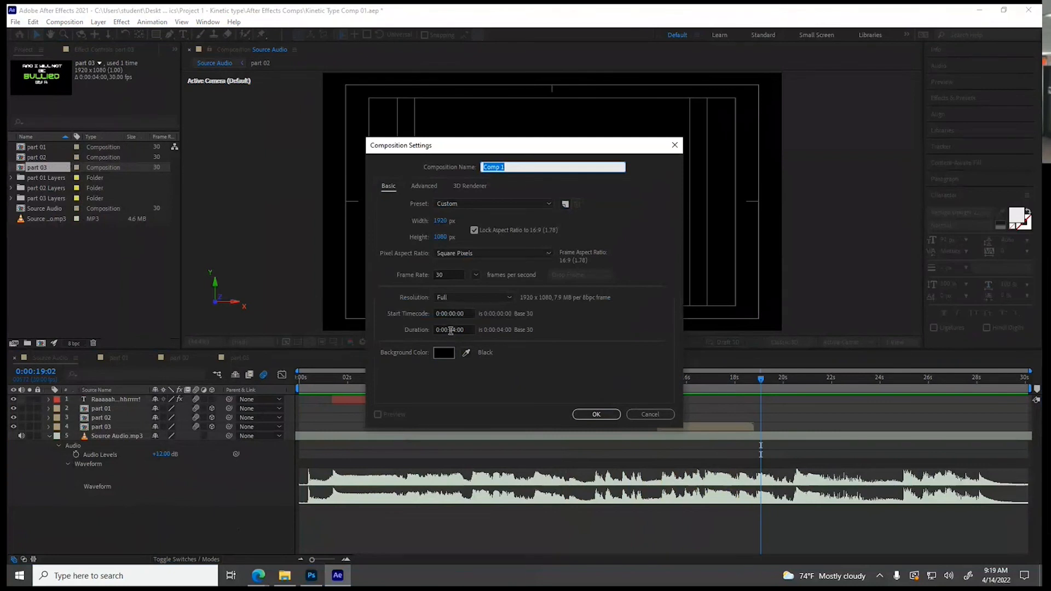
click(453, 330)
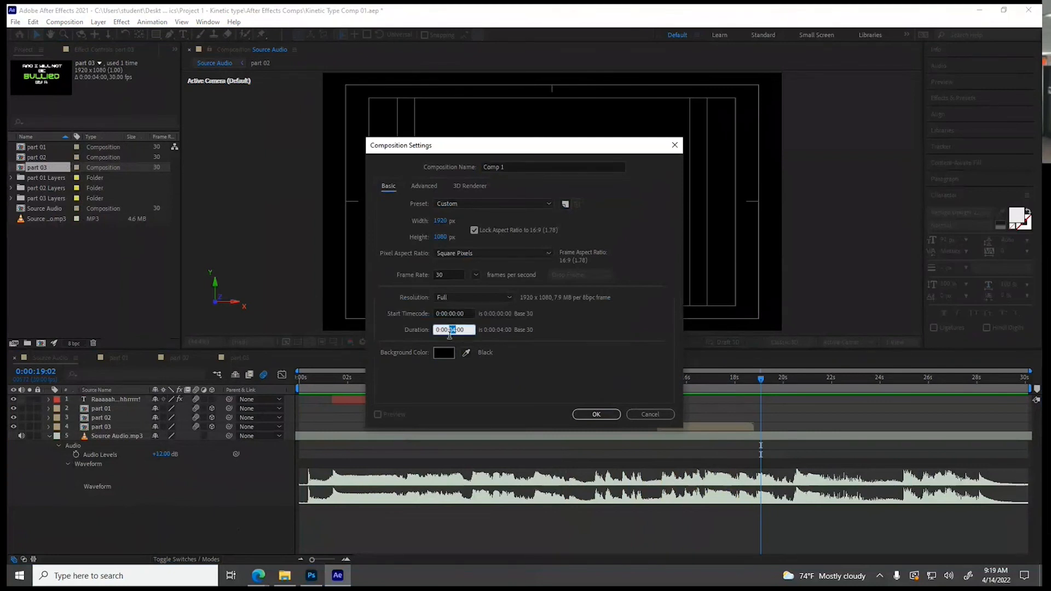
text(30:04)
drag(505, 167, 465, 169)
text(Final Output)
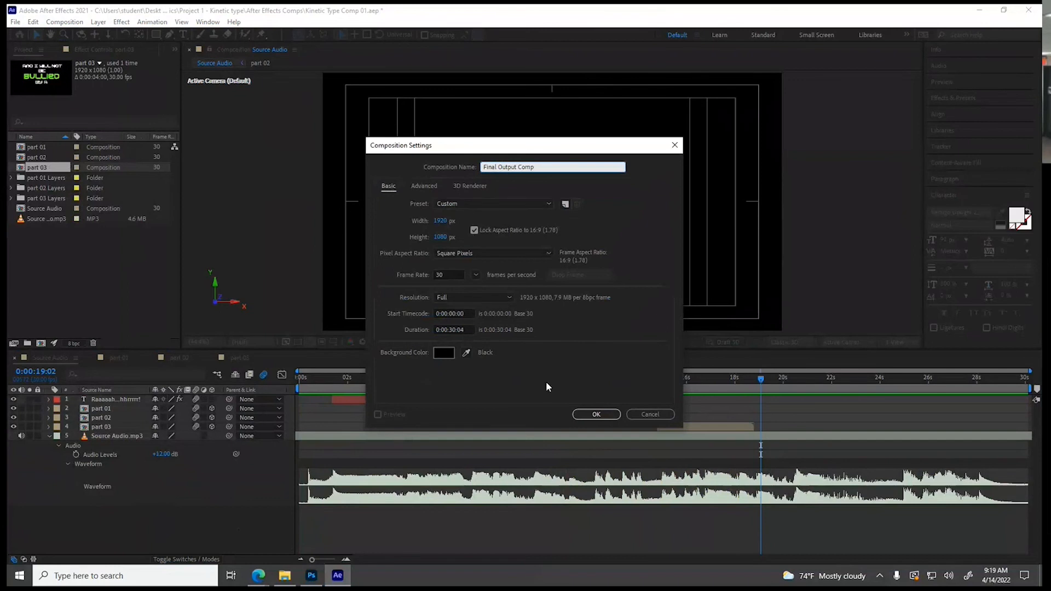
click(595, 414)
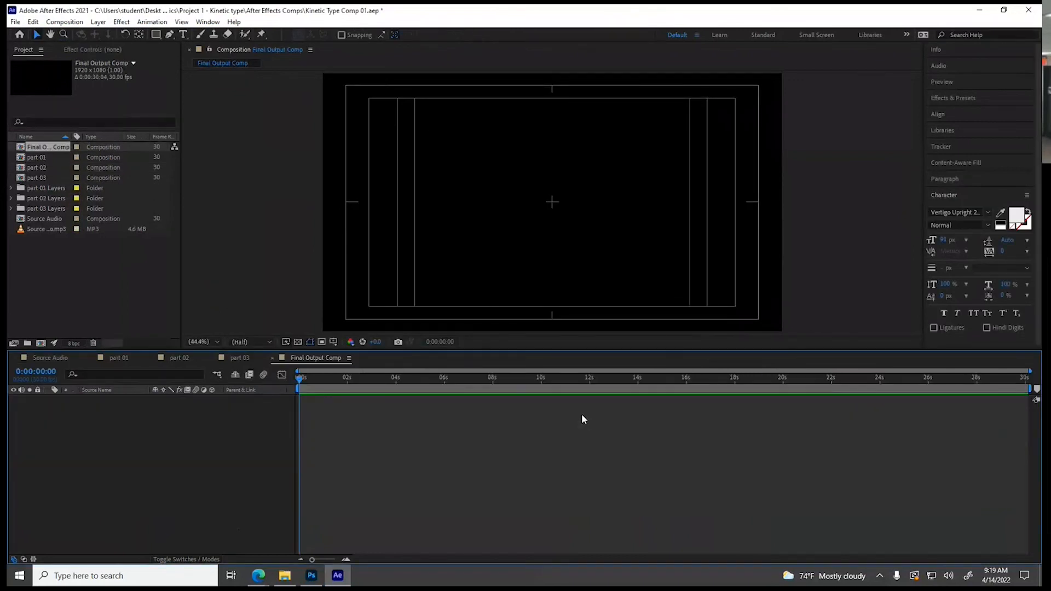
Place the Source Audio composition in Final Output Comp and add a dark gray 1920 × 1080 solid beneath it
drag(38, 219, 54, 433)
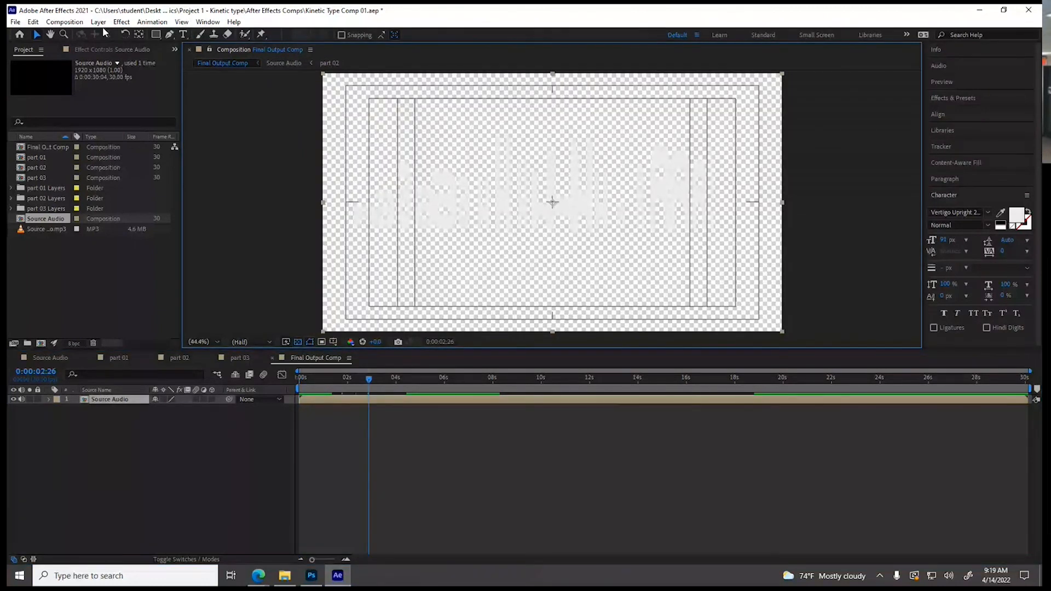
click(102, 23)
mouse_move(230, 34)
click(284, 48)
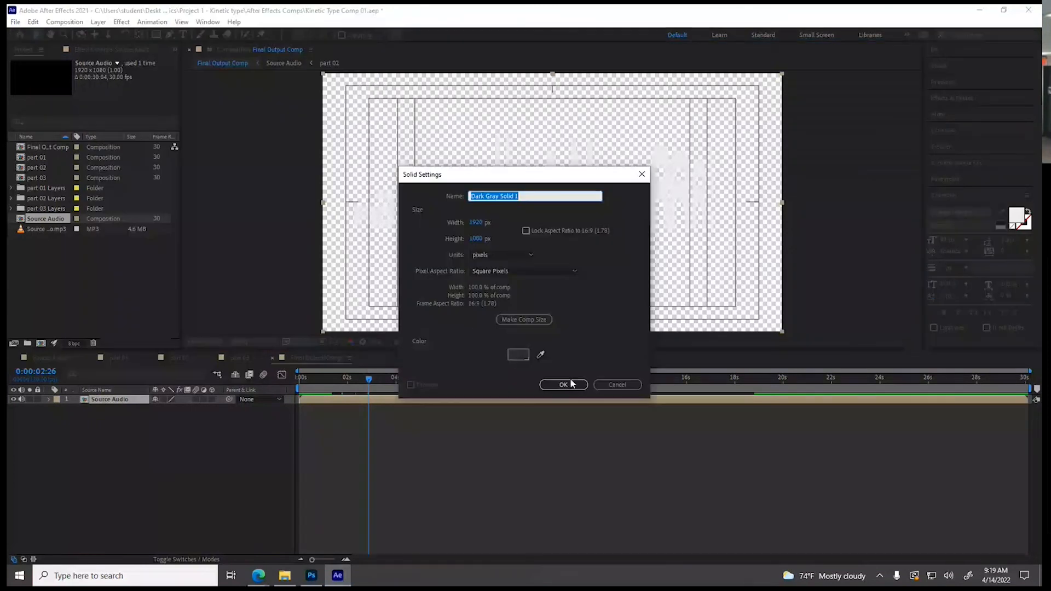
click(570, 383)
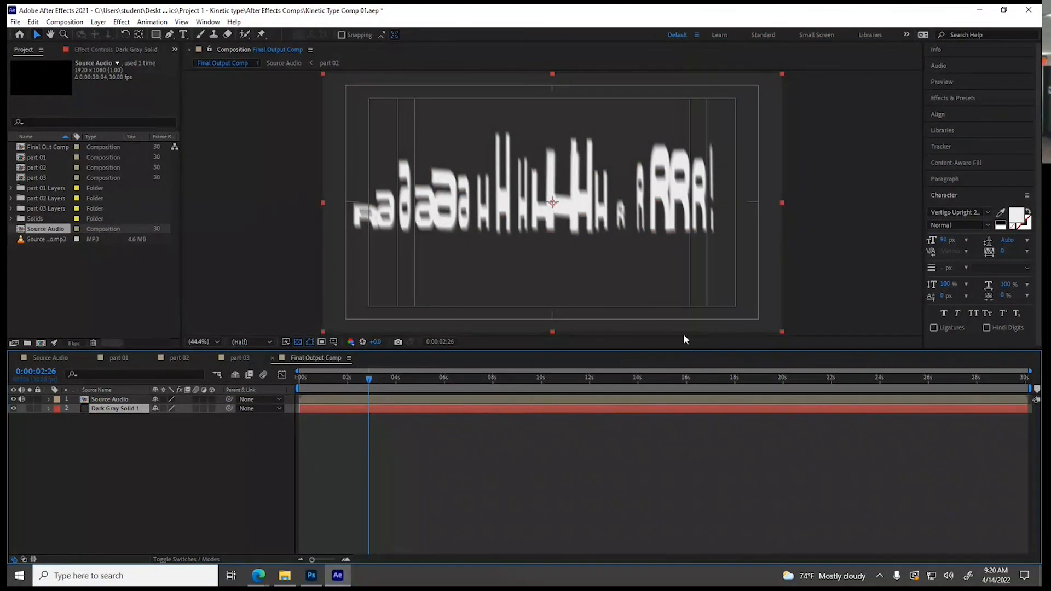
click(121, 22)
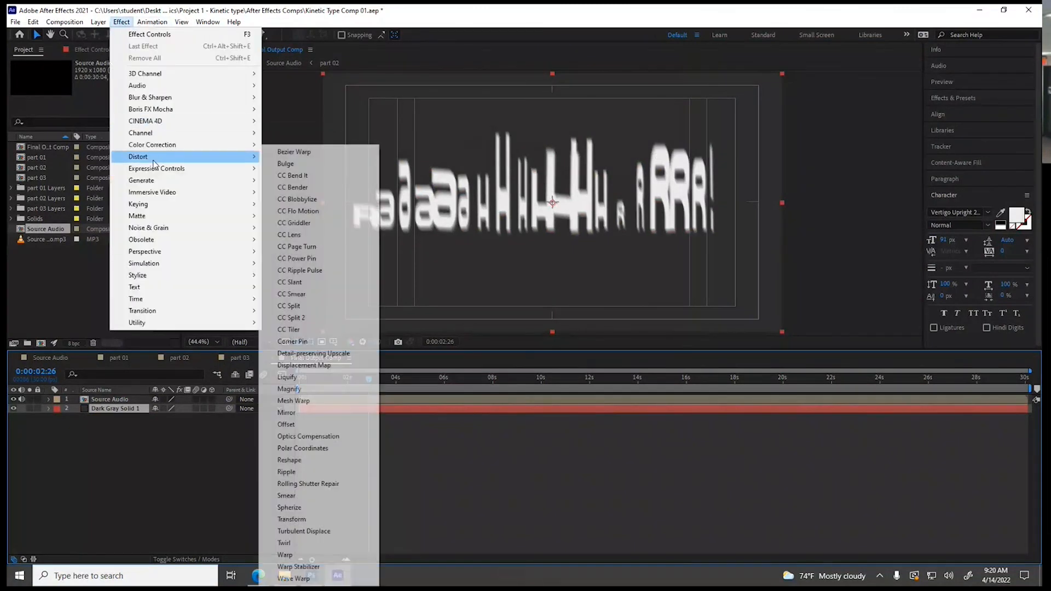
mouse_move(166, 276)
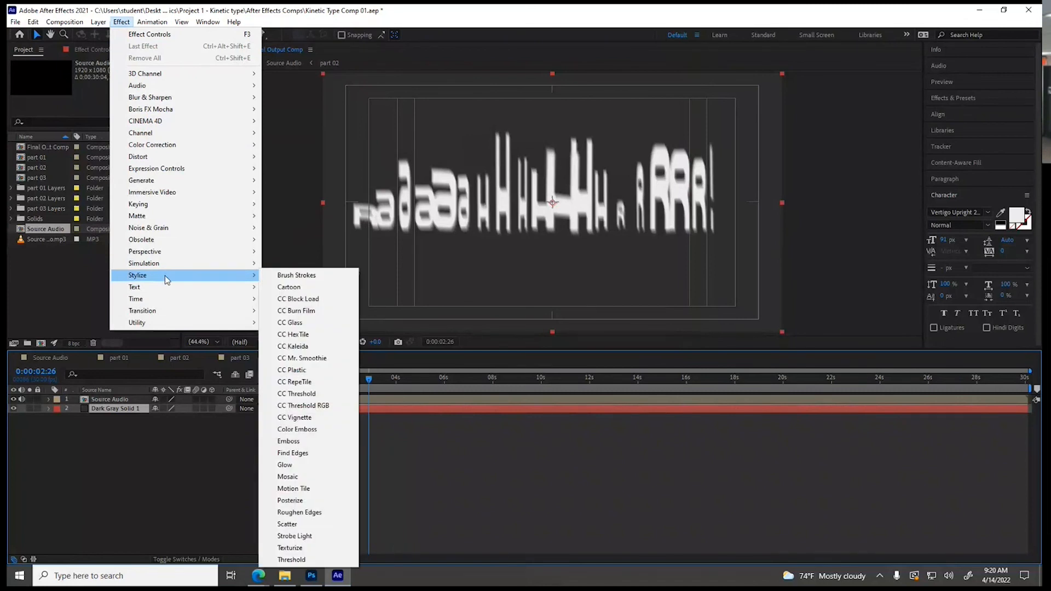
mouse_move(156, 184)
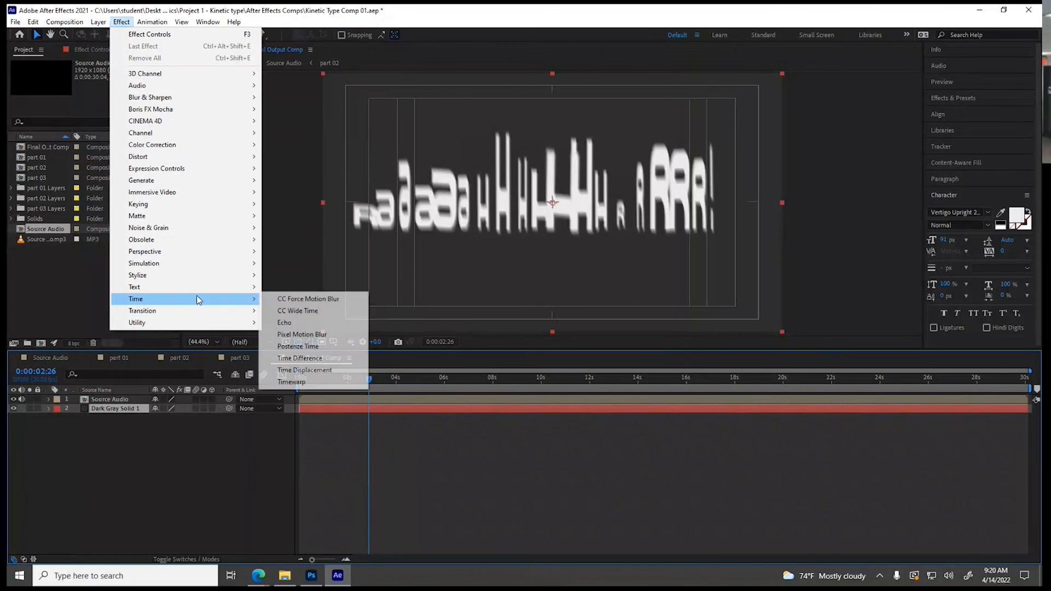
click(762, 518)
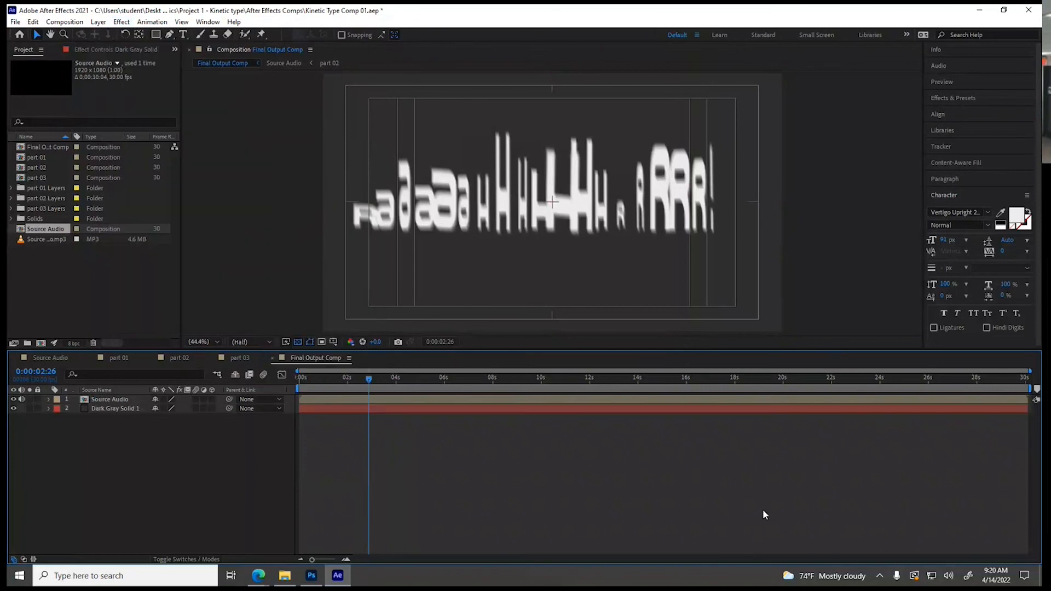
Search the effects for "grad" and apply Gradient Ramp to the dark gray solid
click(948, 100)
click(950, 112)
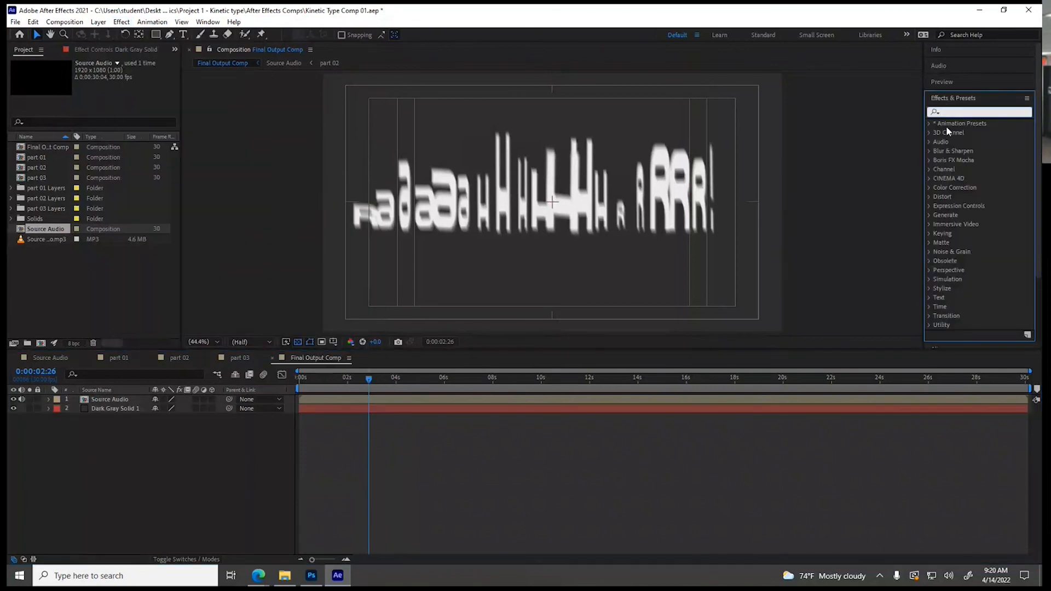
text(gtradi)
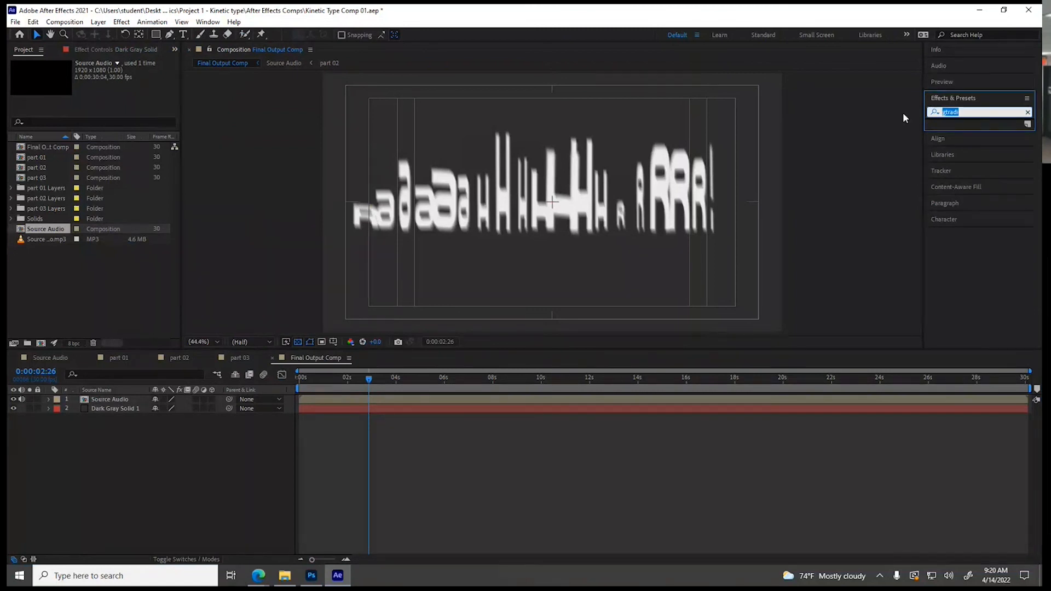
text(grad)
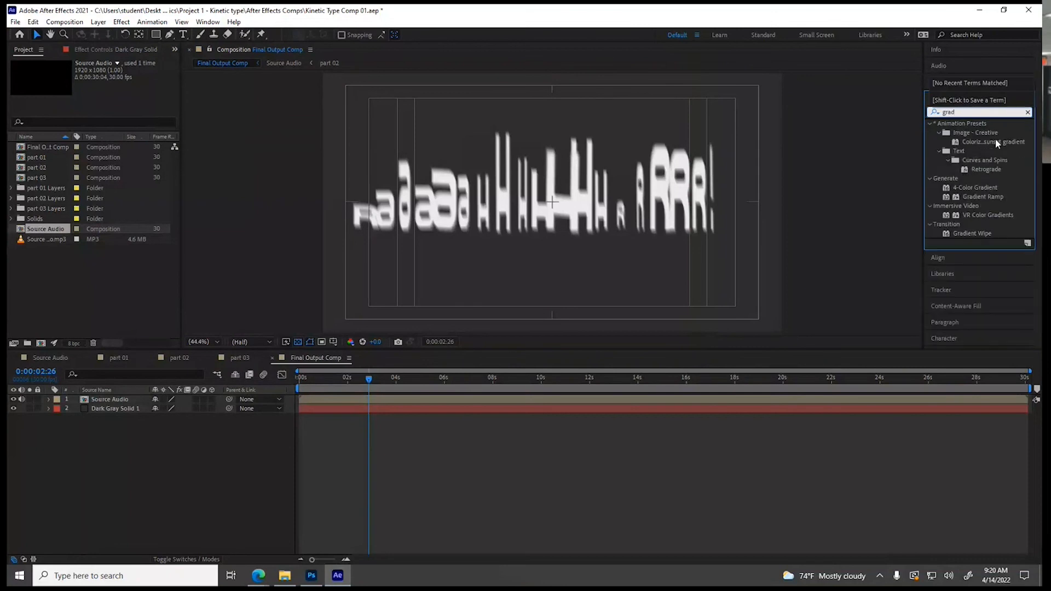
click(961, 199)
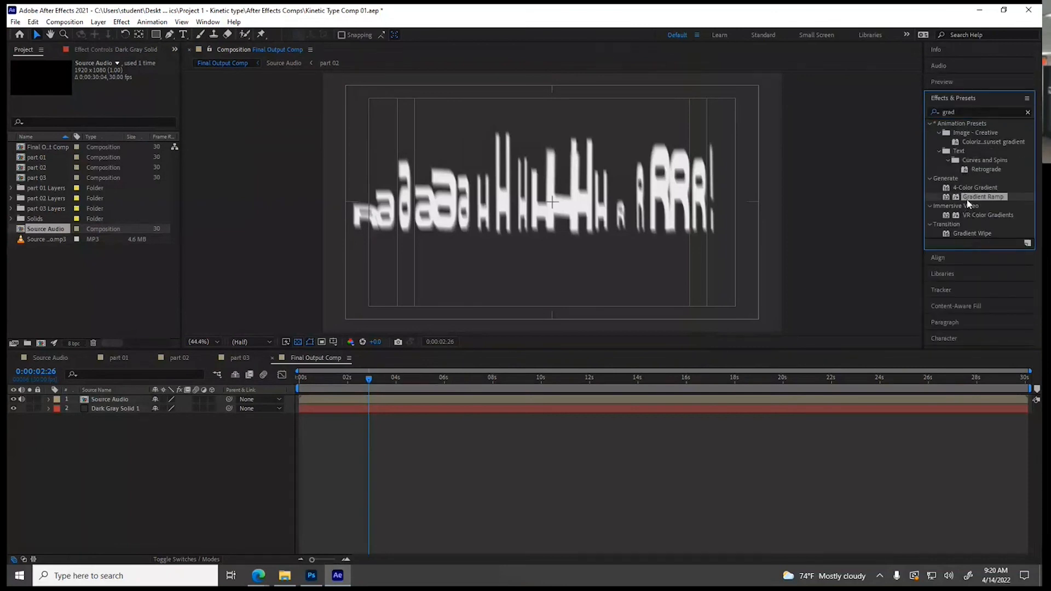
drag(960, 201, 402, 409)
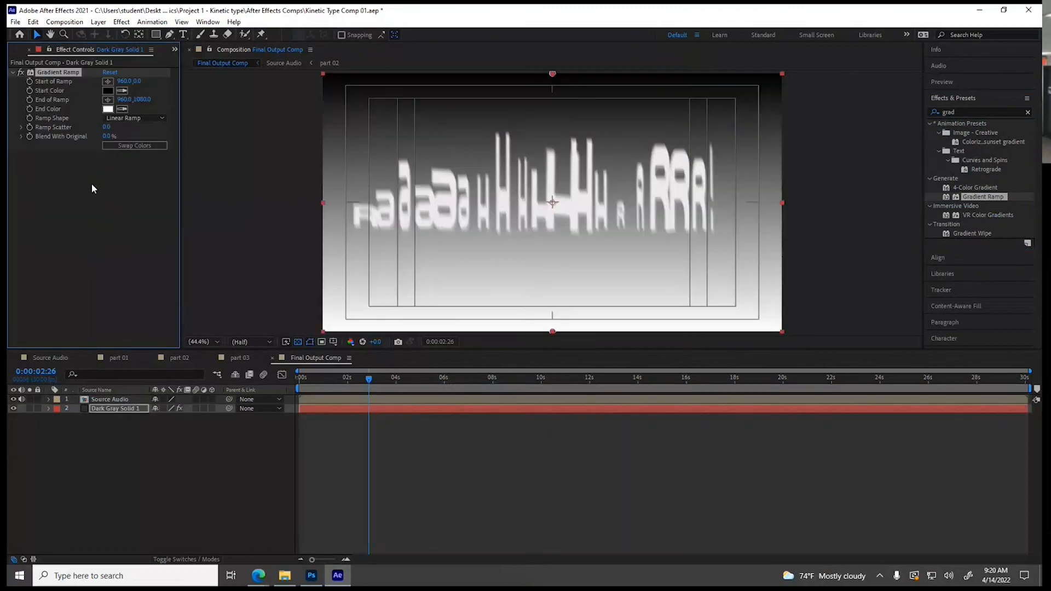
Configure the Gradient Ramp as a radial ramp starting at about 965, 534.4, with swapped colors and Blend With Original at 47%
click(143, 118)
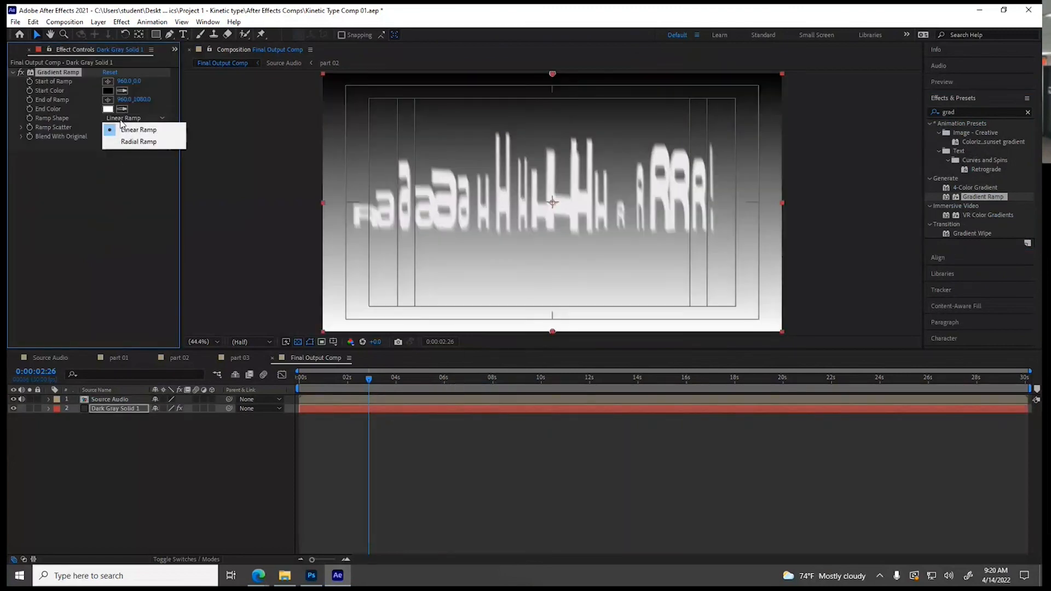
click(122, 143)
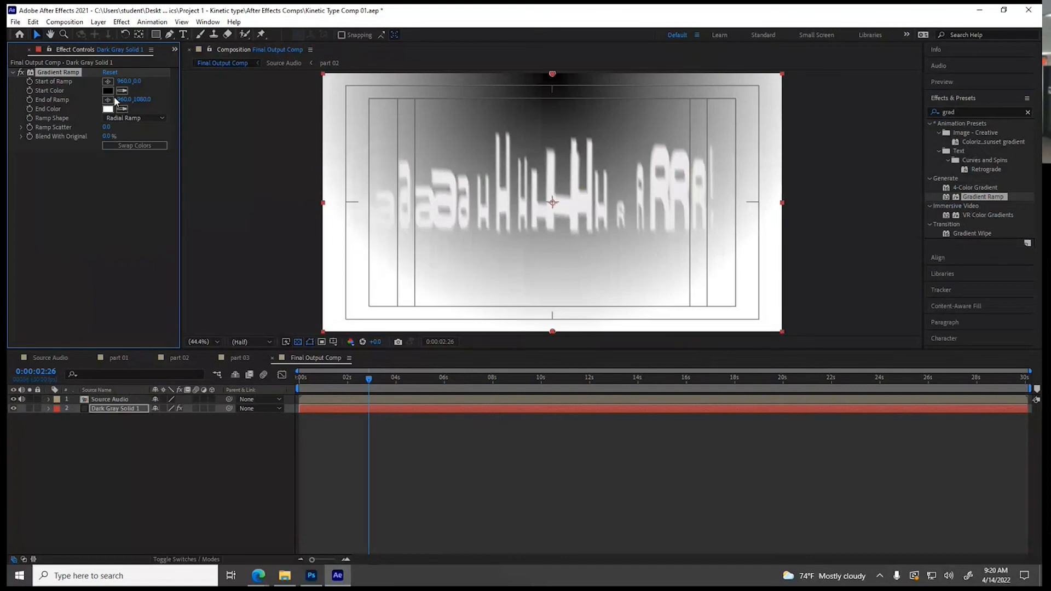
click(108, 82)
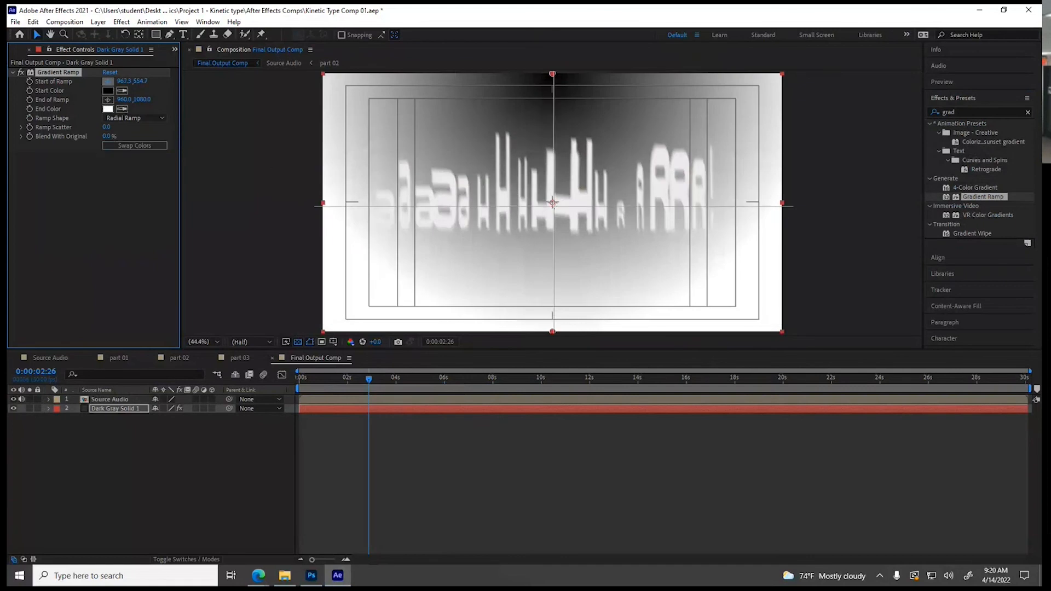
click(553, 202)
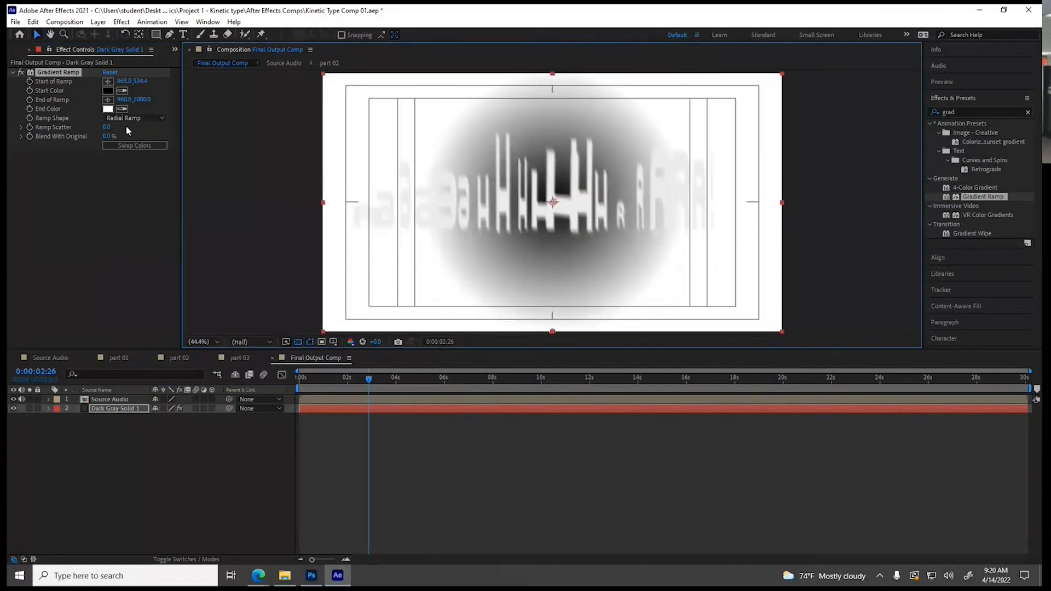
click(124, 145)
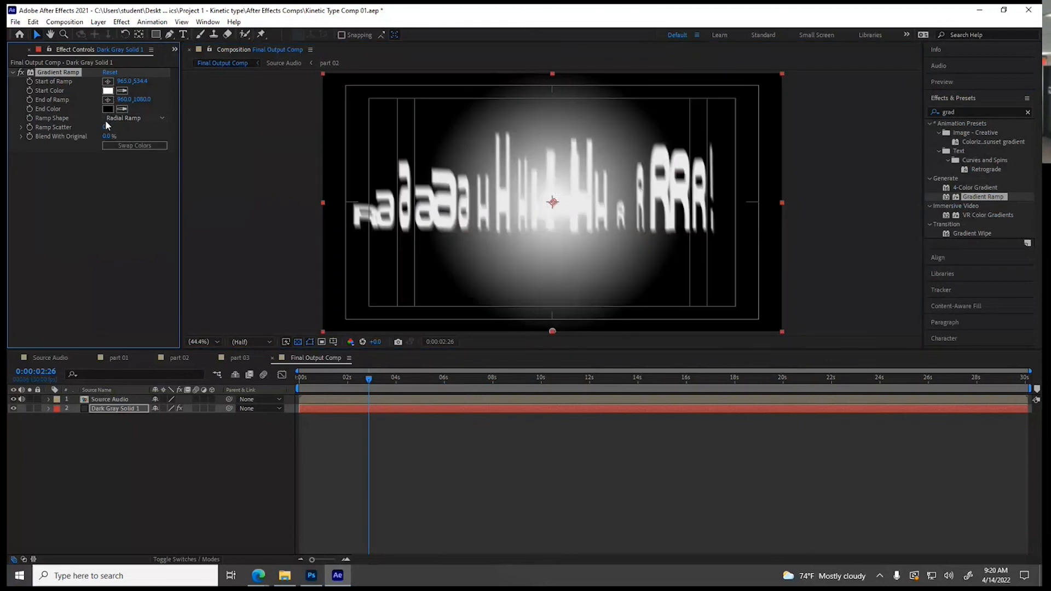
drag(109, 138, 131, 134)
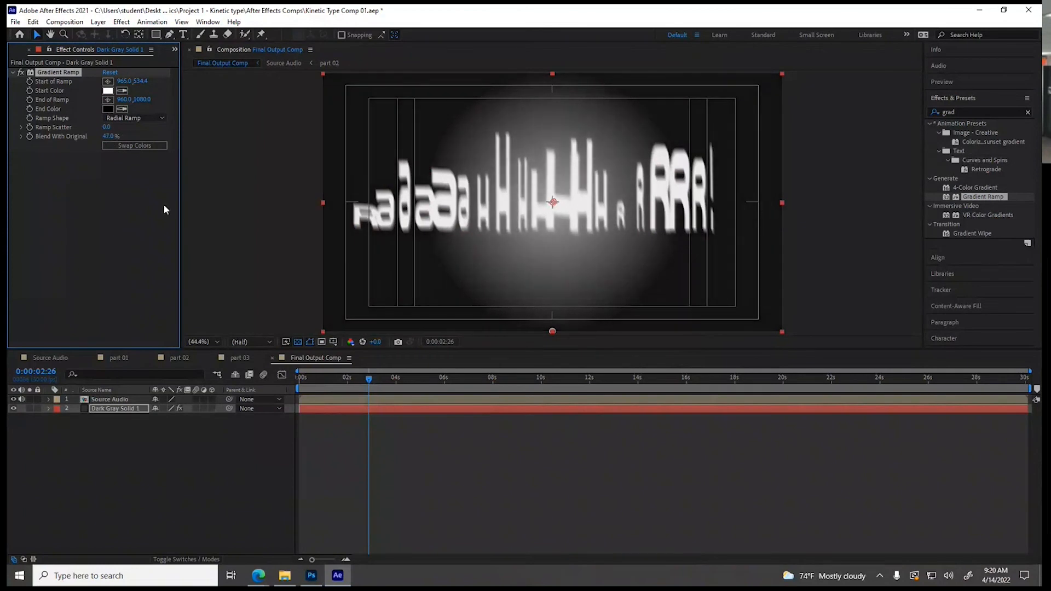
Set the preview resolution to Full and check the text over the gradient at 0:00:08:26
click(265, 343)
click(261, 367)
drag(392, 378, 513, 367)
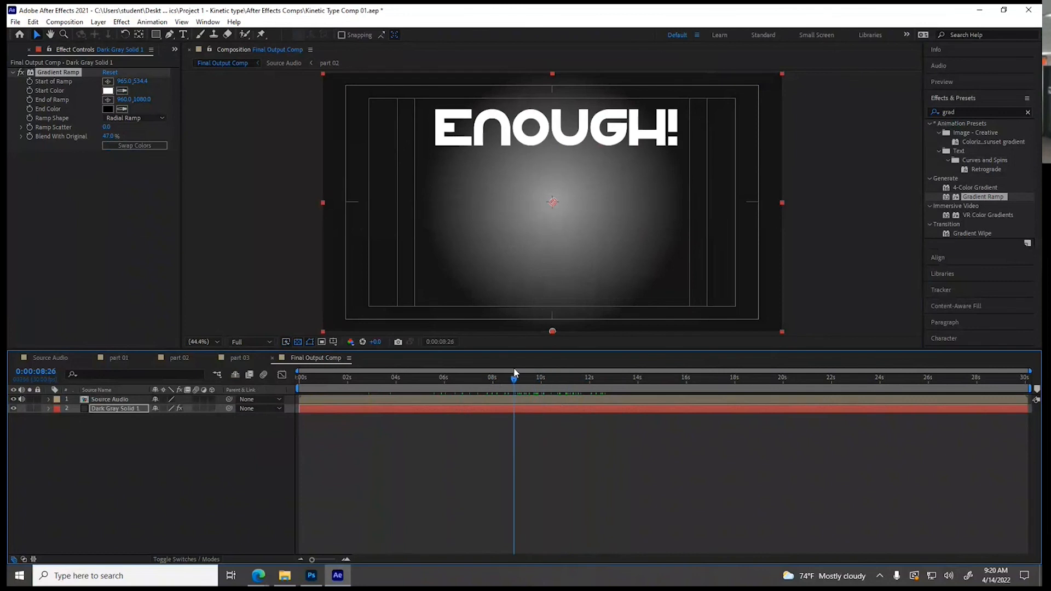
Apply a Drop Shadow effect to the Source Audio layer in Final Output Comp
click(449, 404)
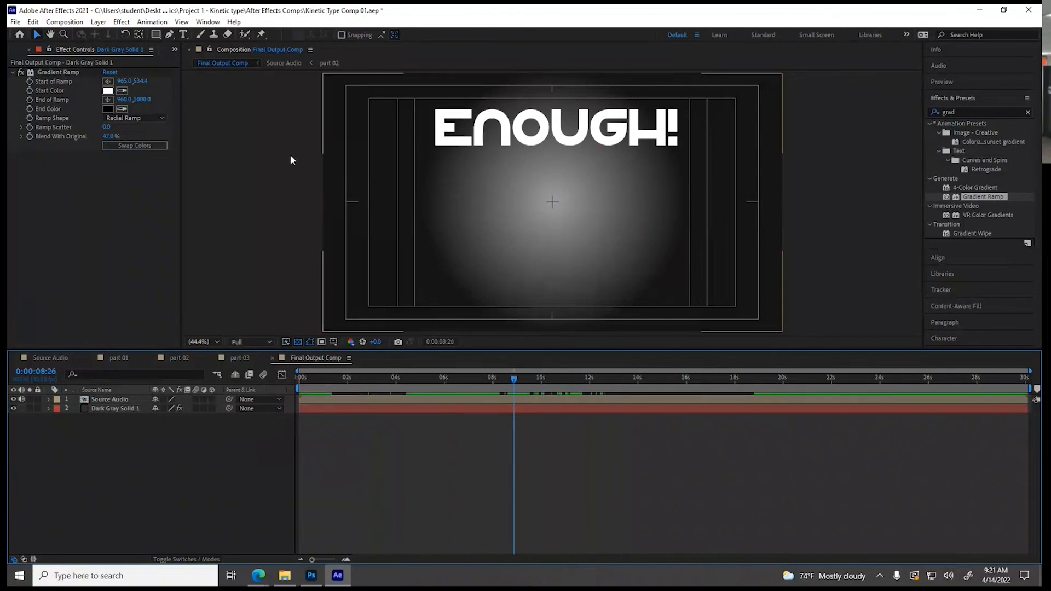
click(128, 24)
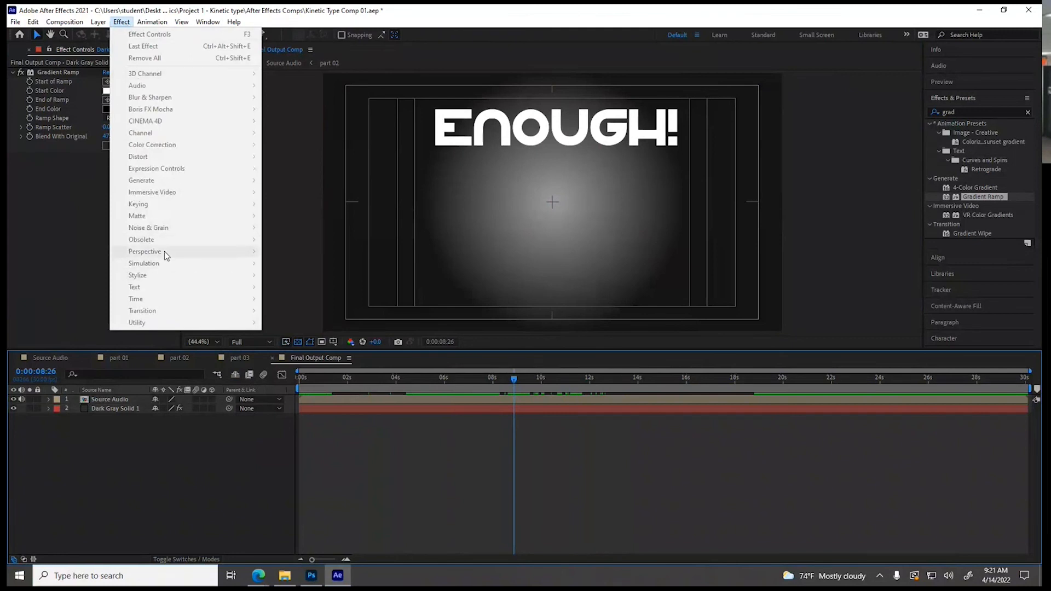
click(118, 400)
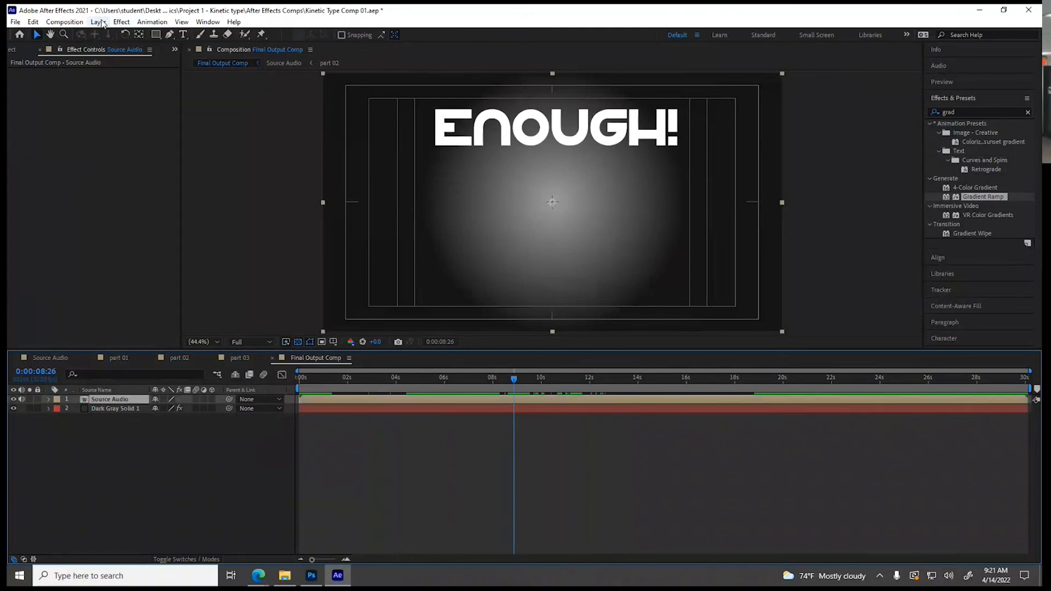
click(98, 22)
mouse_move(121, 22)
mouse_move(160, 254)
click(274, 347)
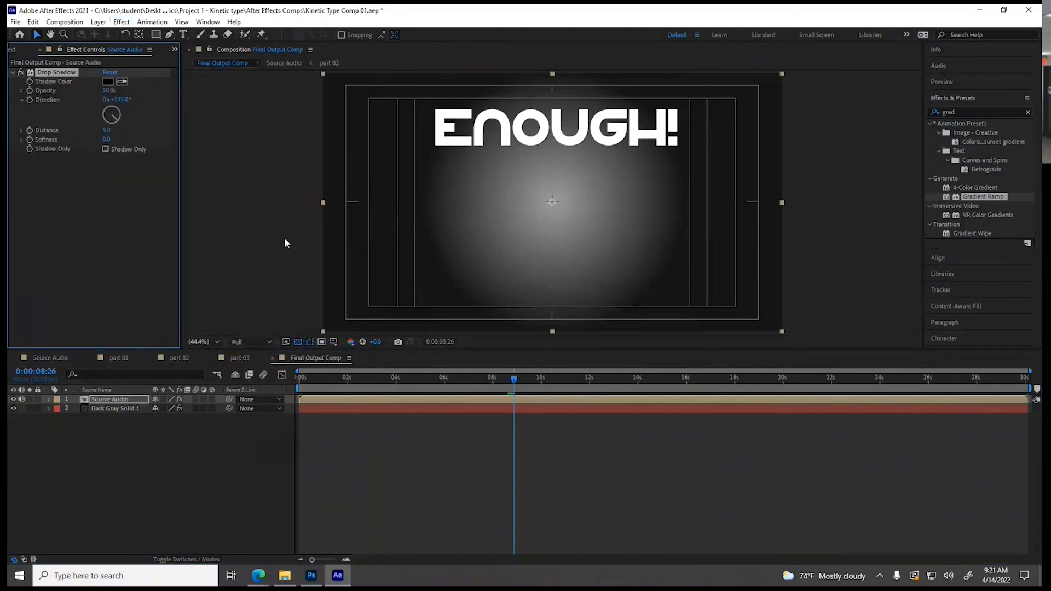
Set the drop shadow's distance to 29, increase its softness, and check the text at 0:00:16:22
drag(109, 135, 124, 135)
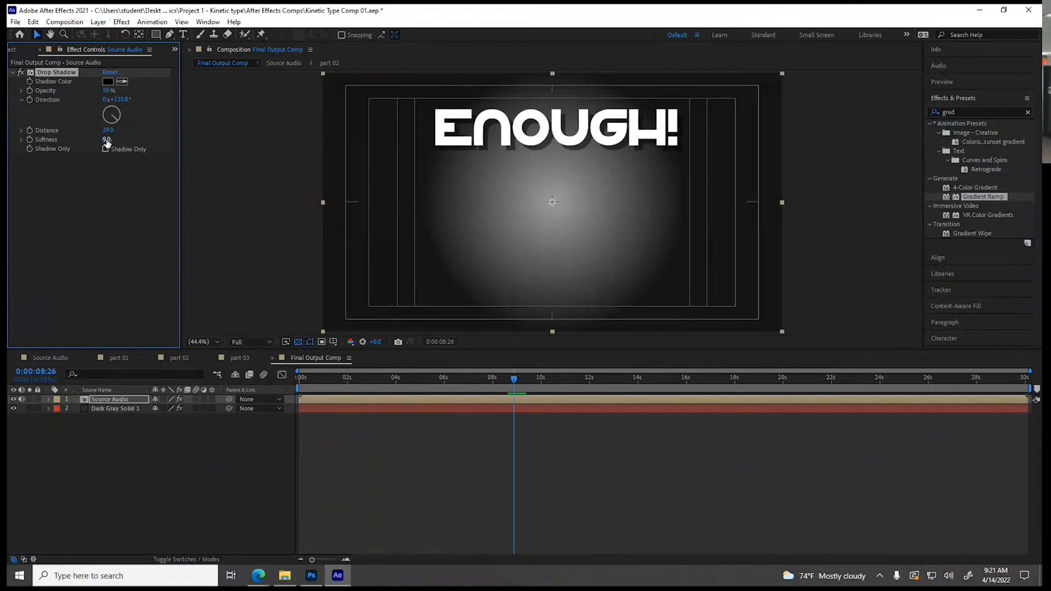
drag(112, 140, 121, 140)
drag(455, 388, 704, 394)
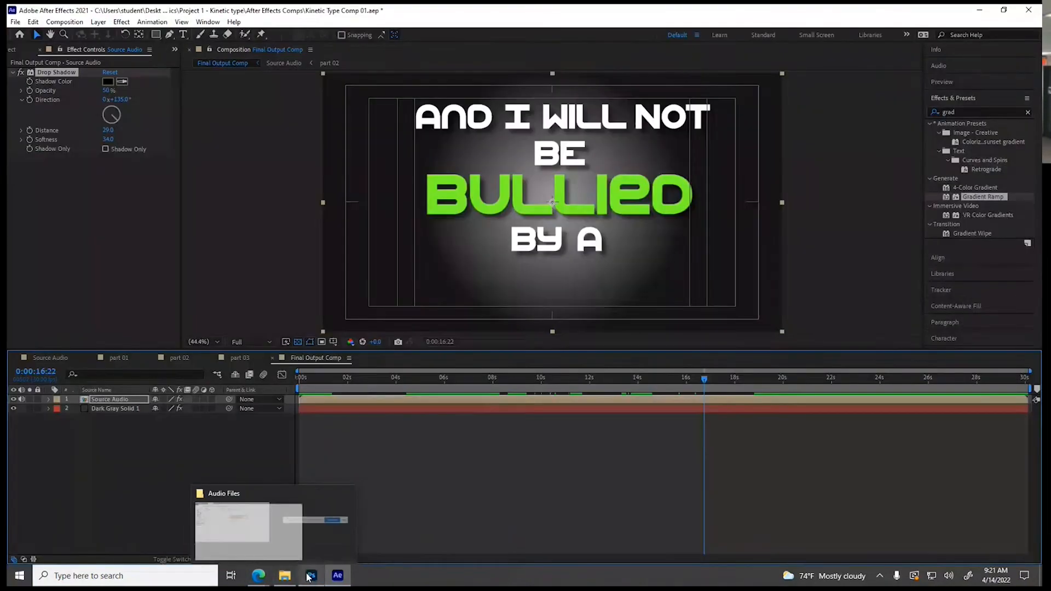
Switch to Photoshop and copy the hex color code 7bf729 from the Bullied text layer in part 03.psd
click(309, 575)
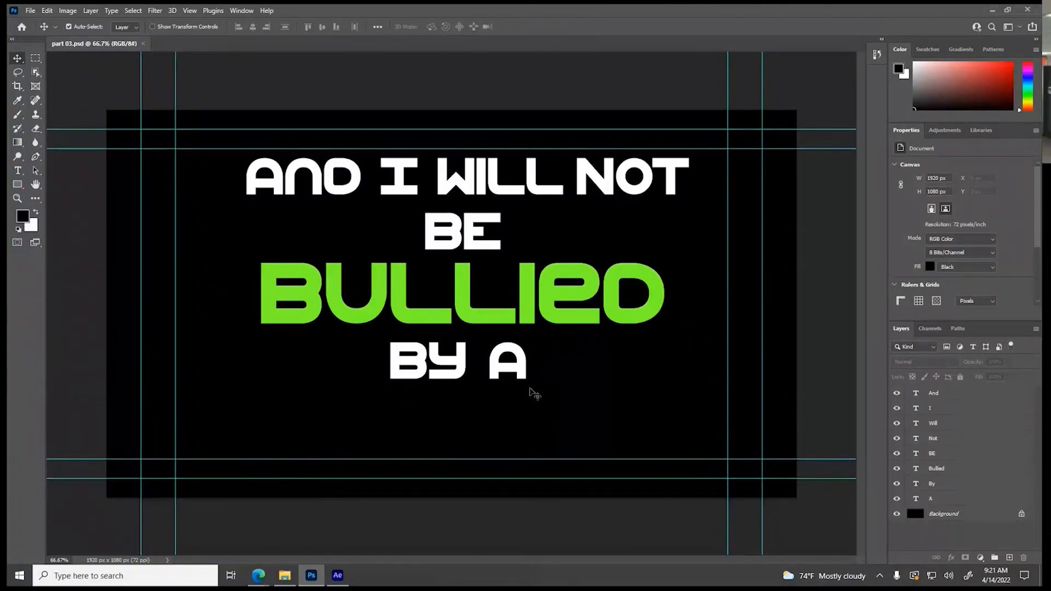
double_click(915, 469)
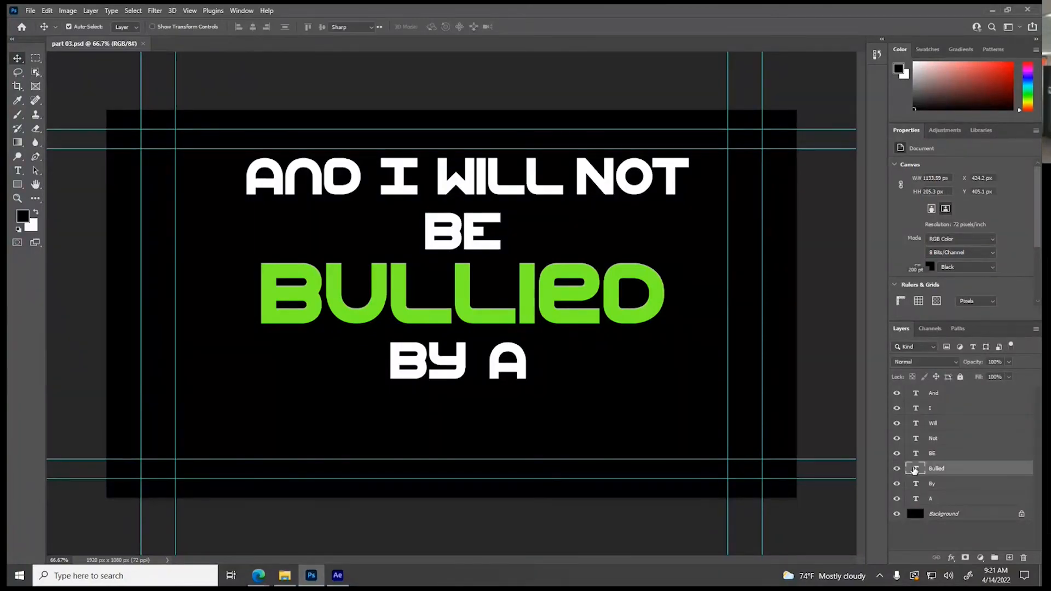
click(978, 297)
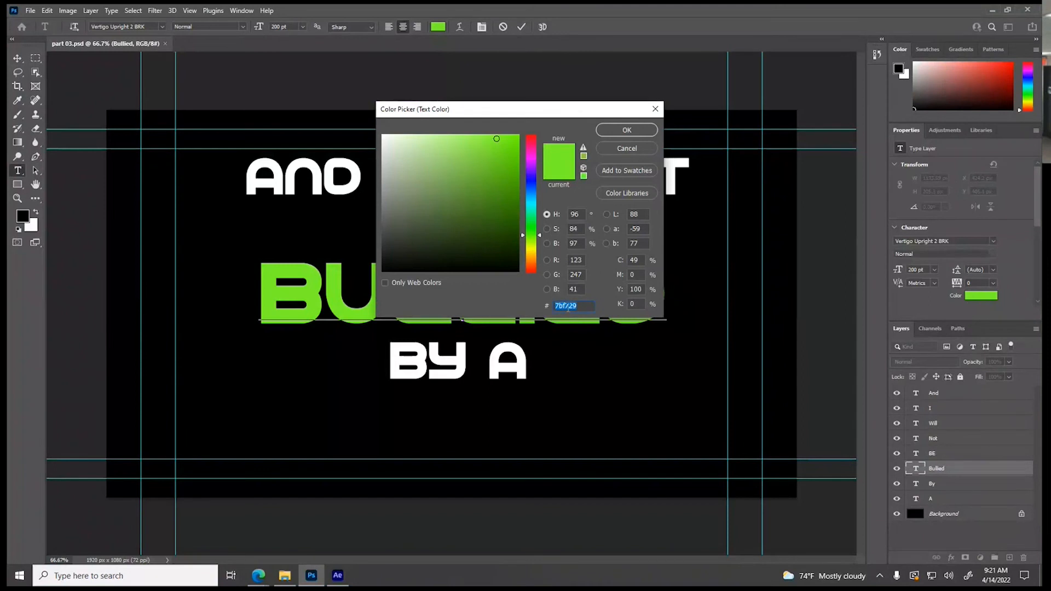
Return to After Effects and recolor the scream text layer in the Source Audio comp to green 7BF729
click(346, 573)
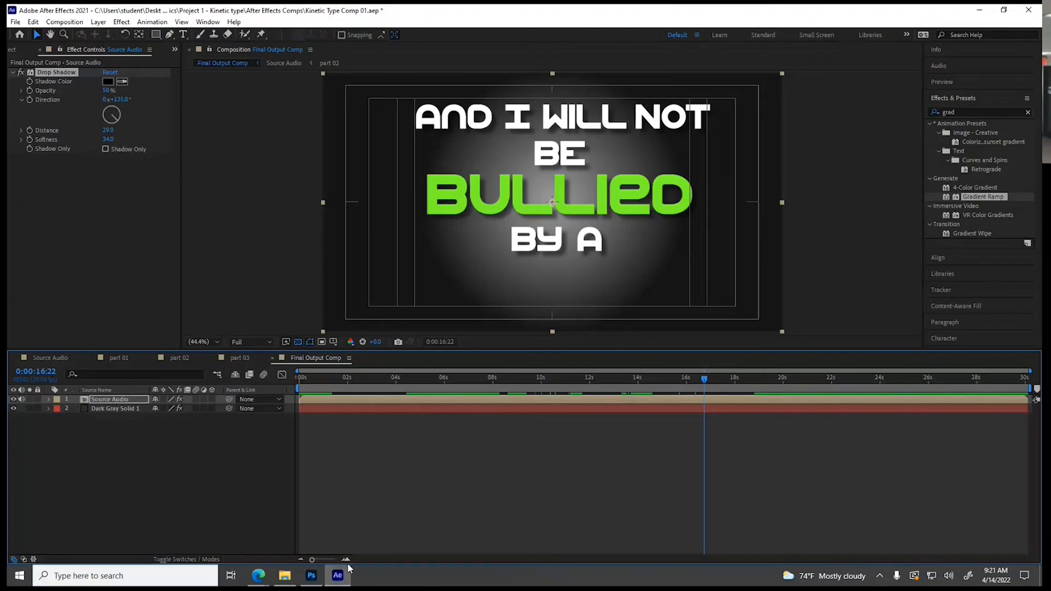
click(117, 358)
click(50, 356)
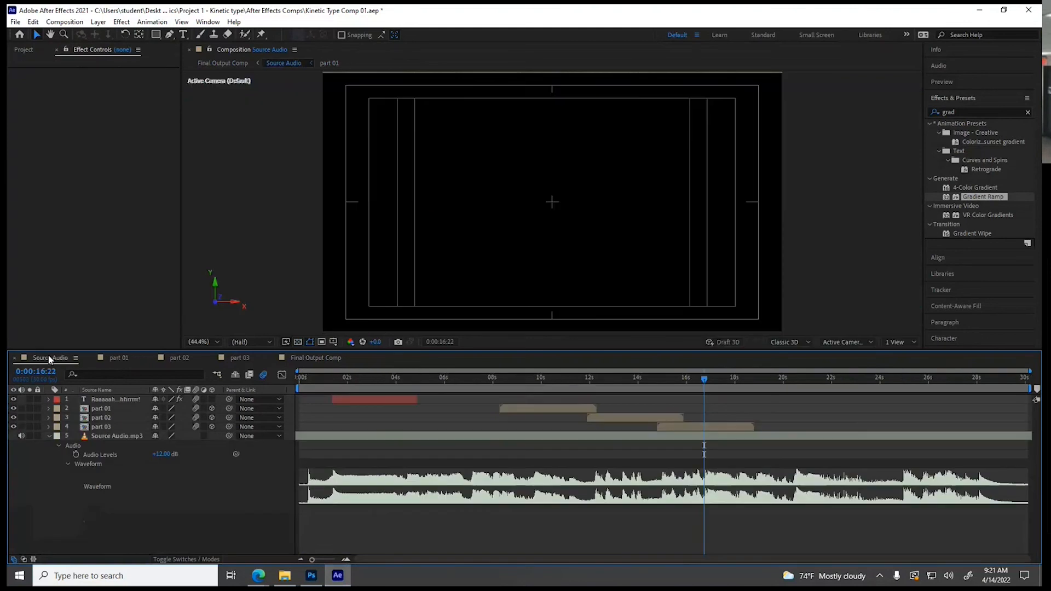
click(368, 400)
click(368, 382)
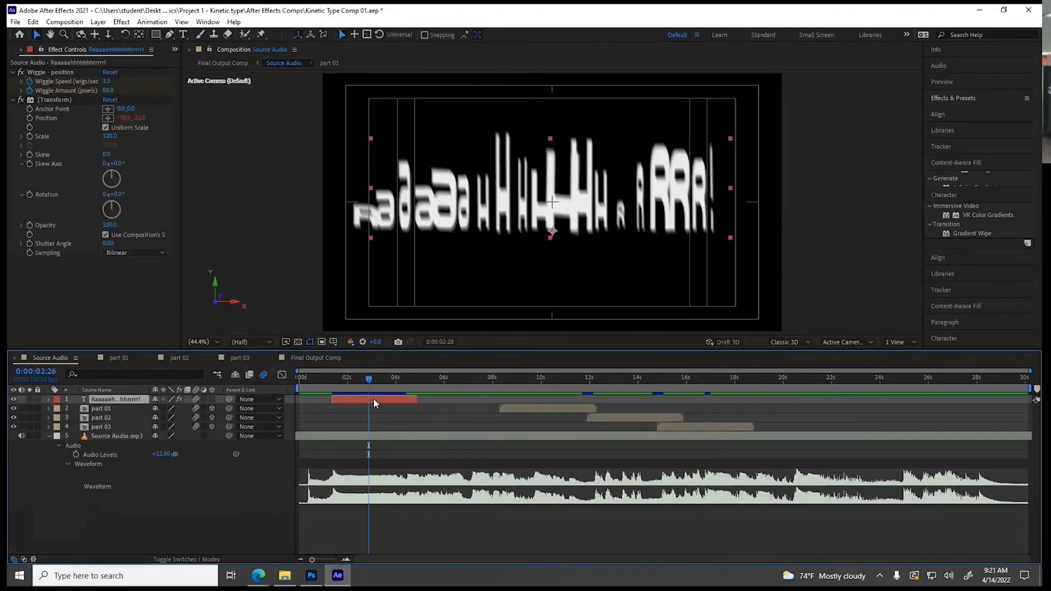
double_click(374, 401)
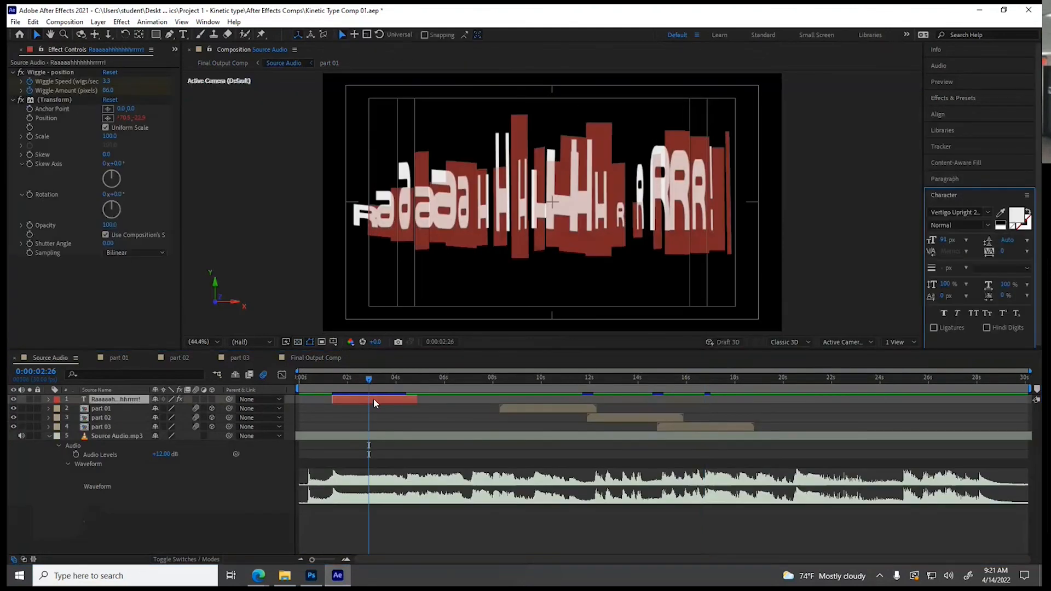
click(1018, 220)
text(7BF729)
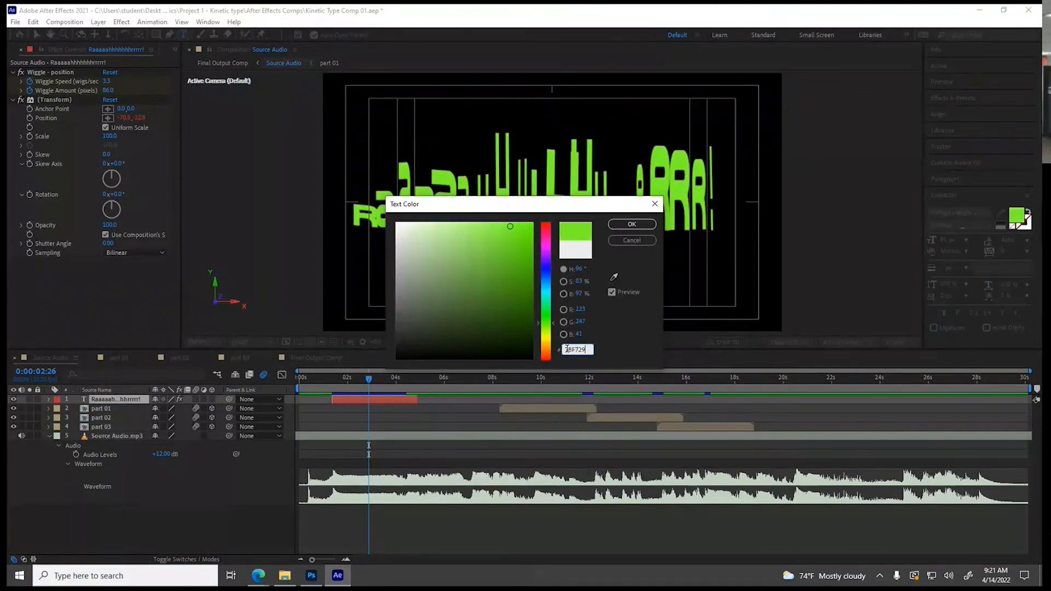
click(629, 226)
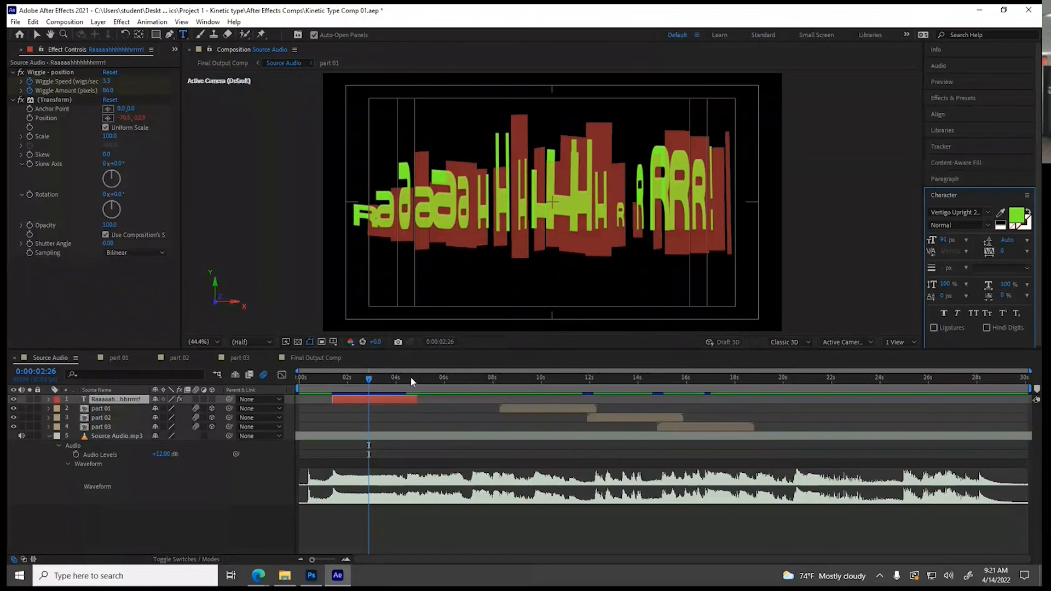
click(37, 35)
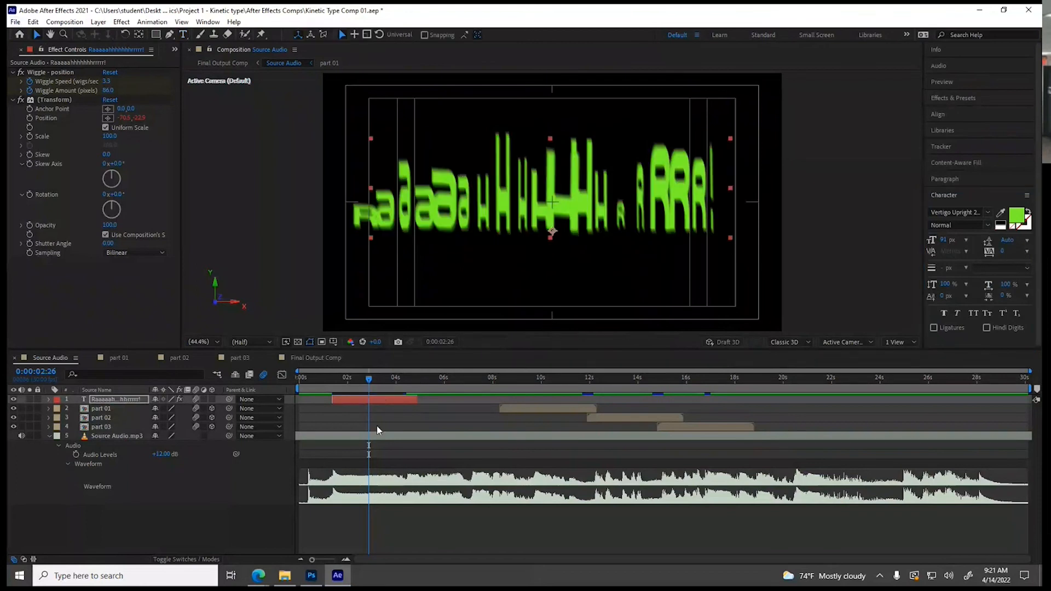
Check the green scream text over the gradient in Final Output Comp and scrub ahead through the timeline
click(315, 357)
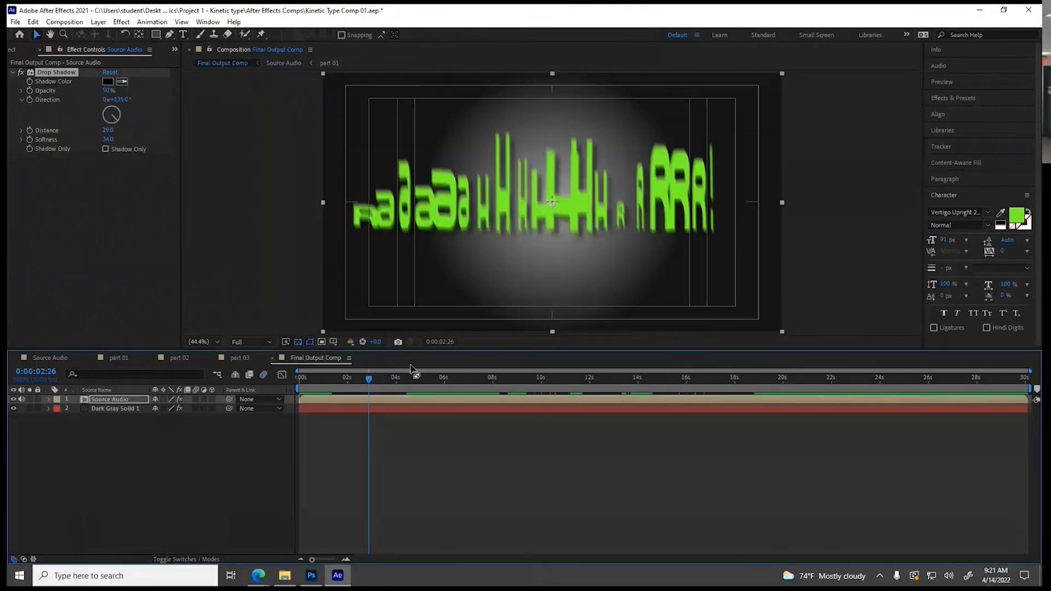
drag(376, 381, 457, 422)
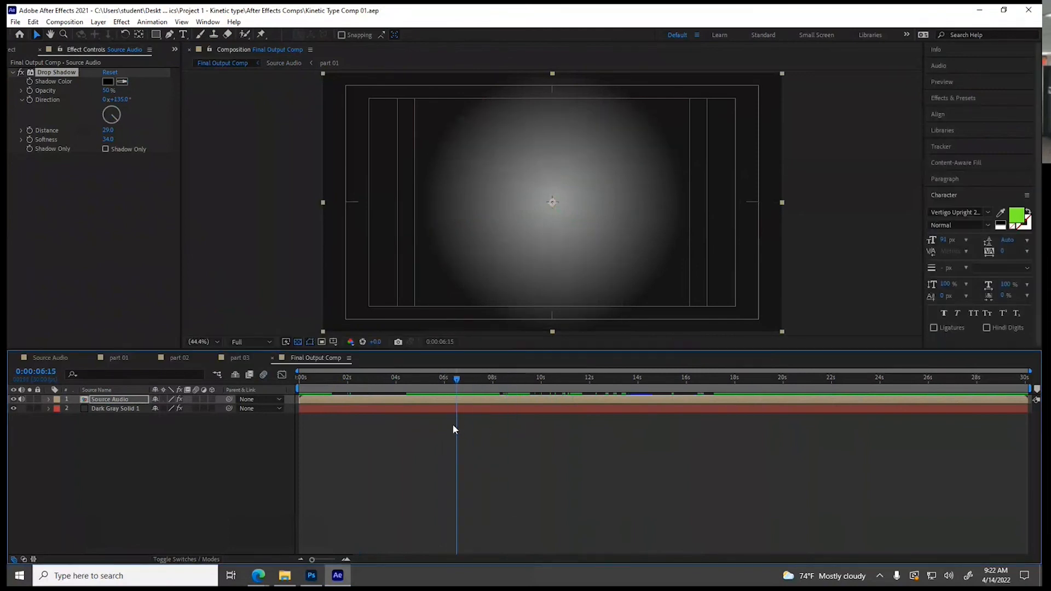
drag(482, 380, 532, 383)
Switch to Photoshop to cancel the text color picker and end text editing, then scrub Final Output Comp to 0:00:13:04 in After Effects
click(312, 575)
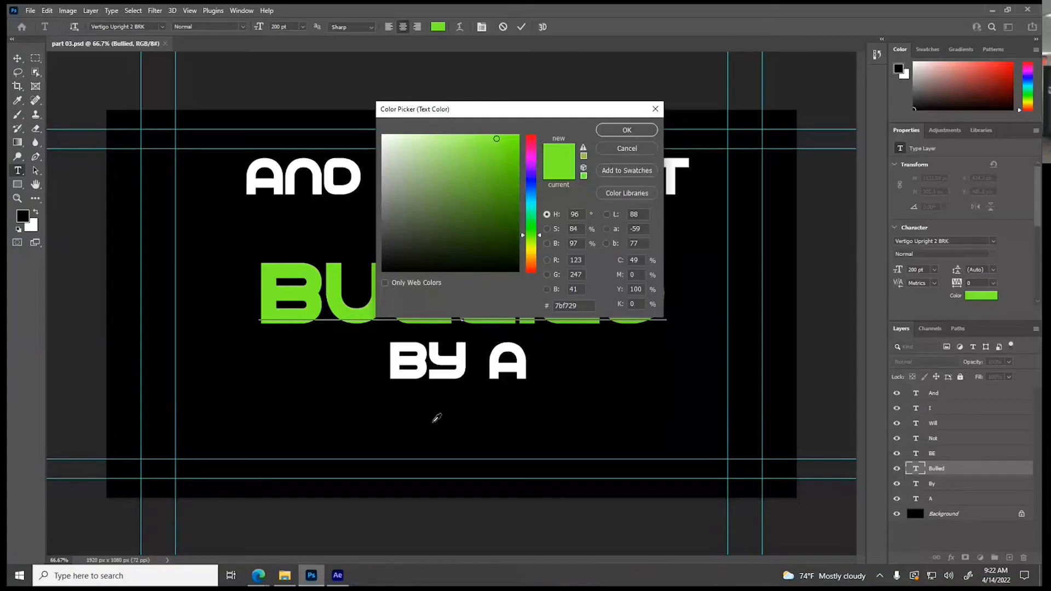
click(617, 151)
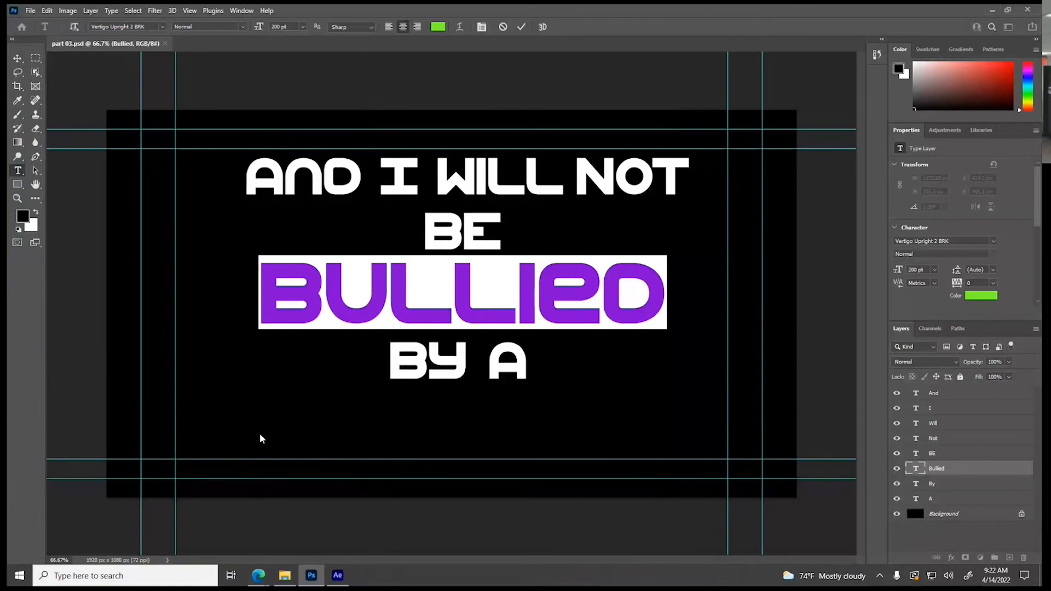
click(17, 56)
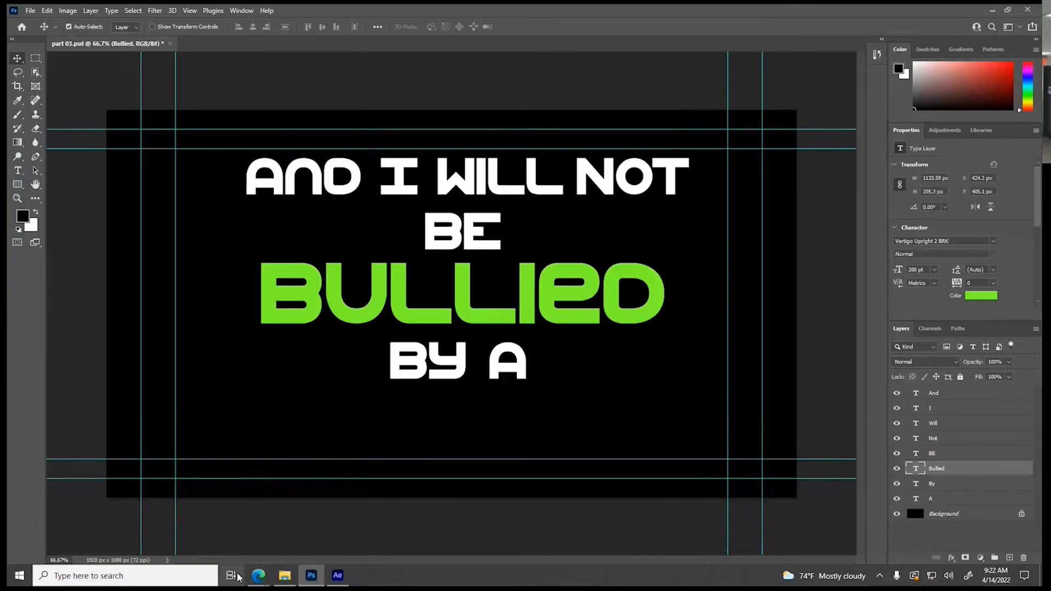
click(338, 577)
drag(546, 378, 601, 387)
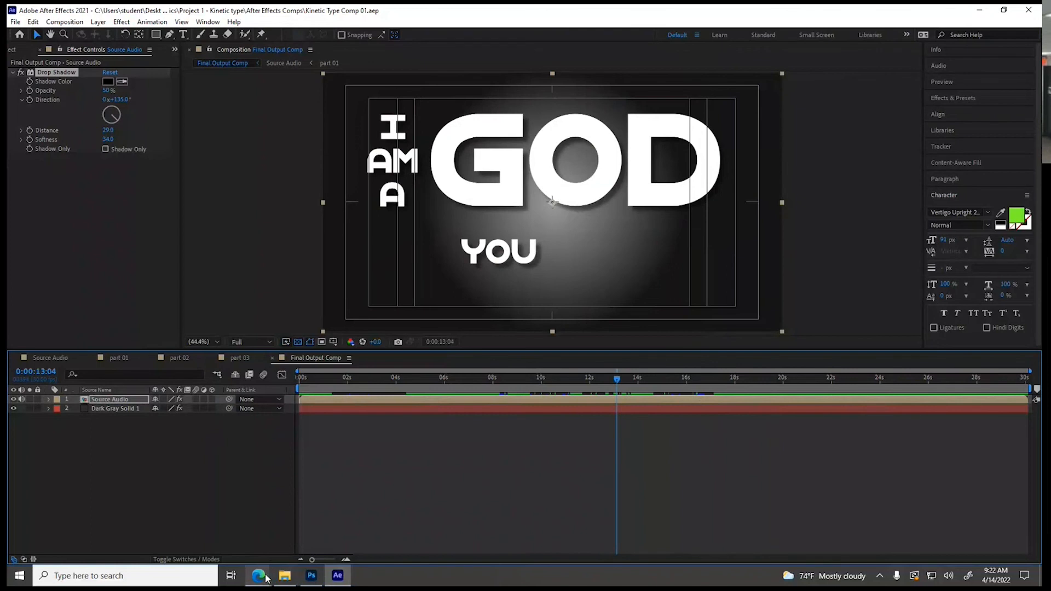
Switch to the browser and open the Online Library's list of all resources from the Art Institutes portal
mouse_move(258, 574)
click(202, 498)
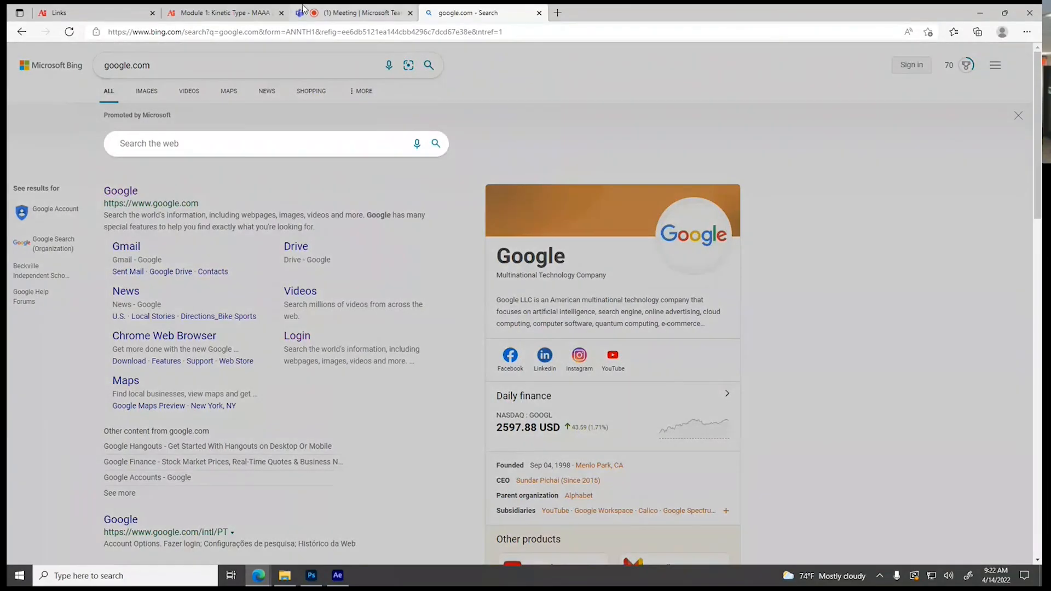
click(94, 11)
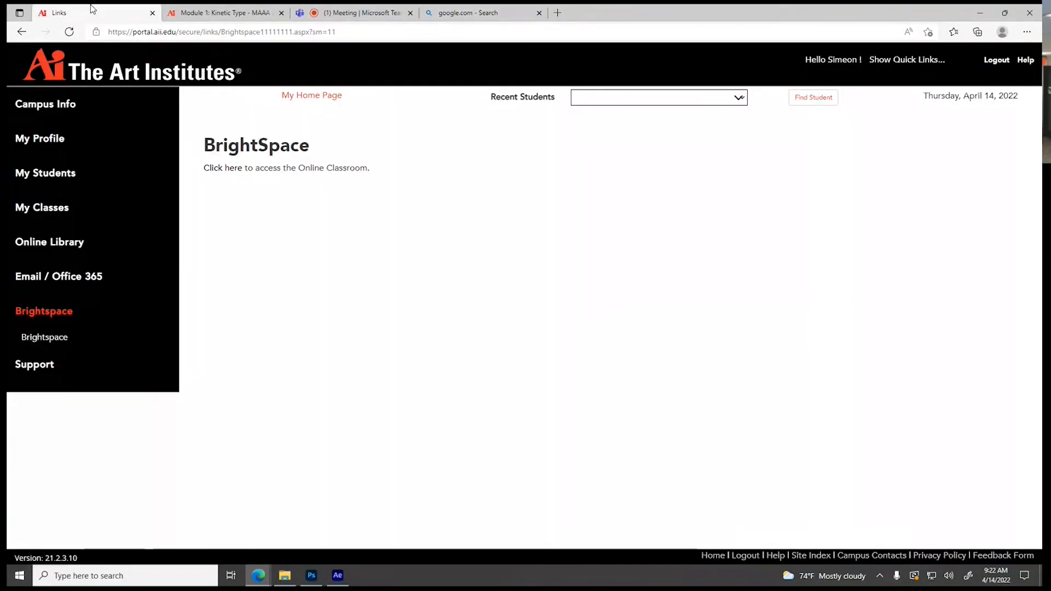
click(62, 246)
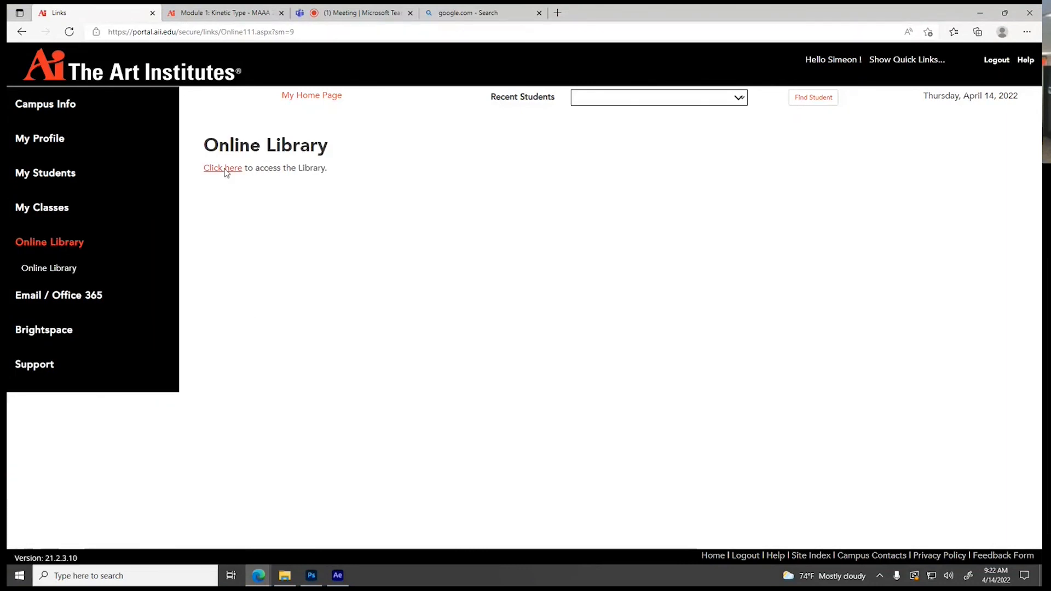
click(223, 169)
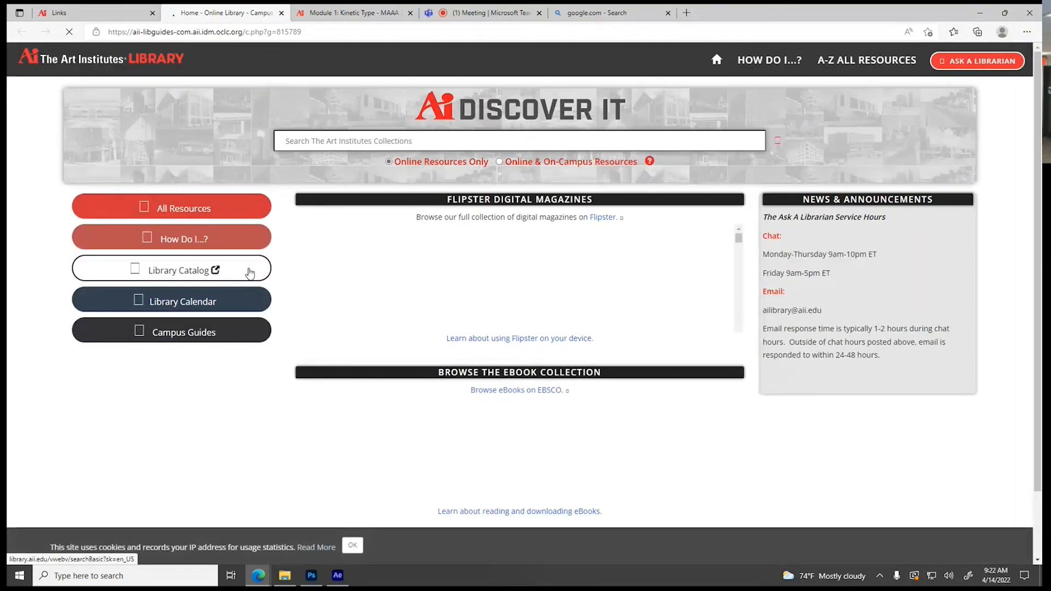
click(193, 215)
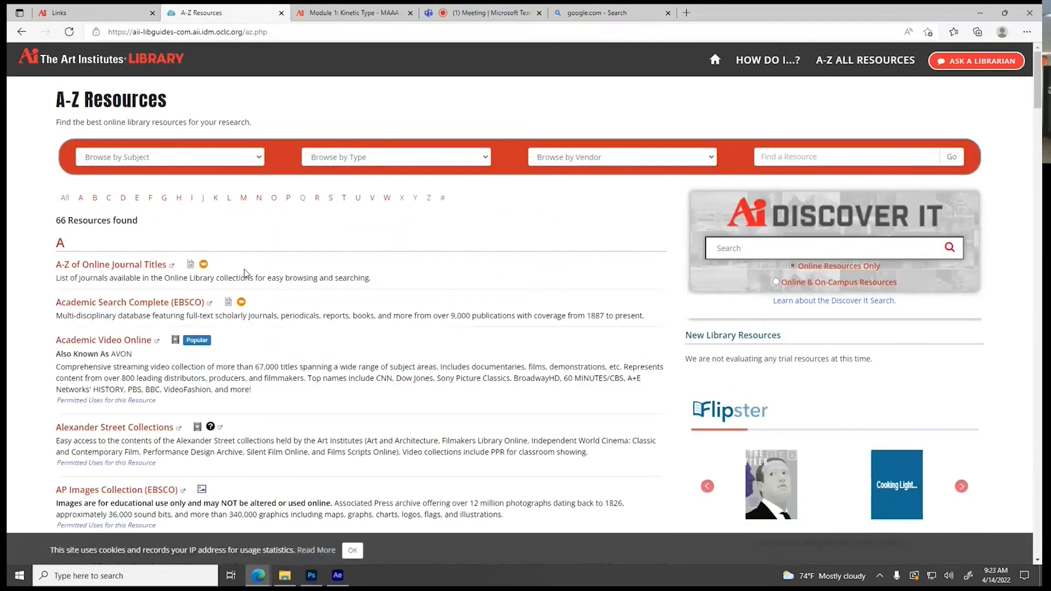
Filter the library resources by the Video Footage type and open the VideoBlocks collection
click(398, 159)
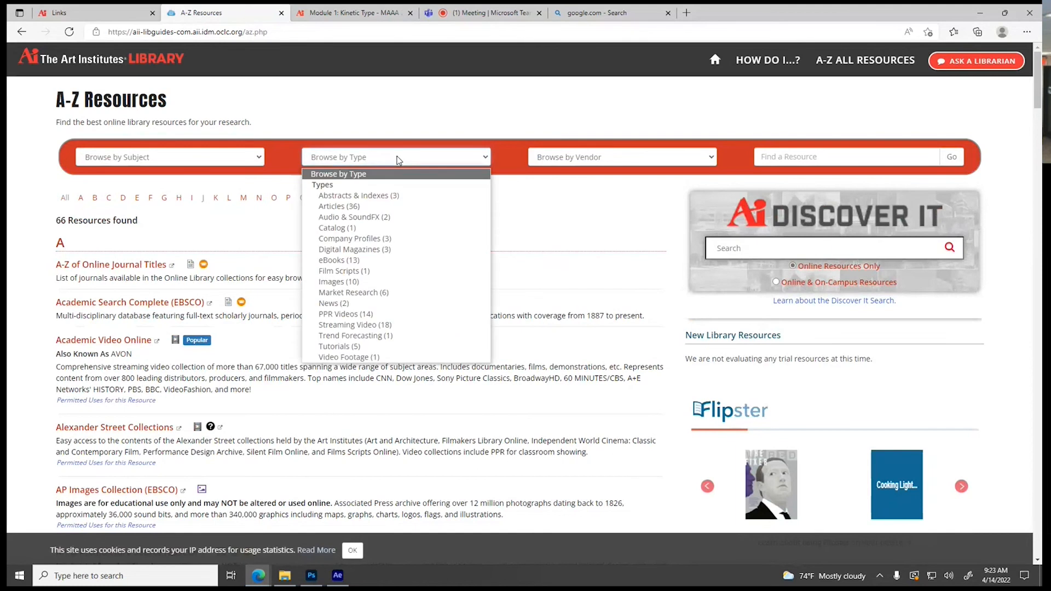
click(346, 359)
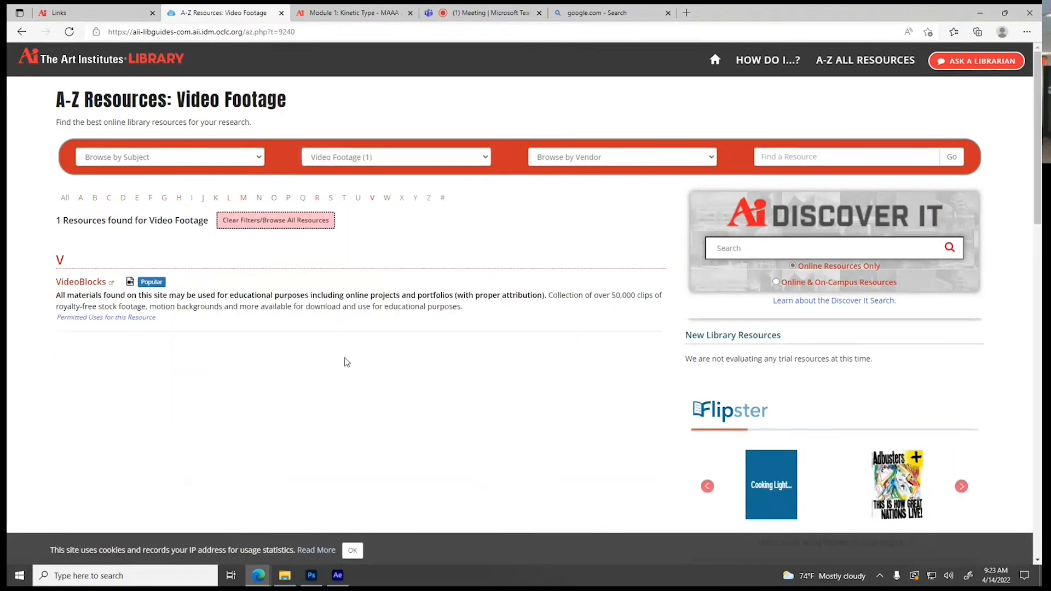
click(97, 286)
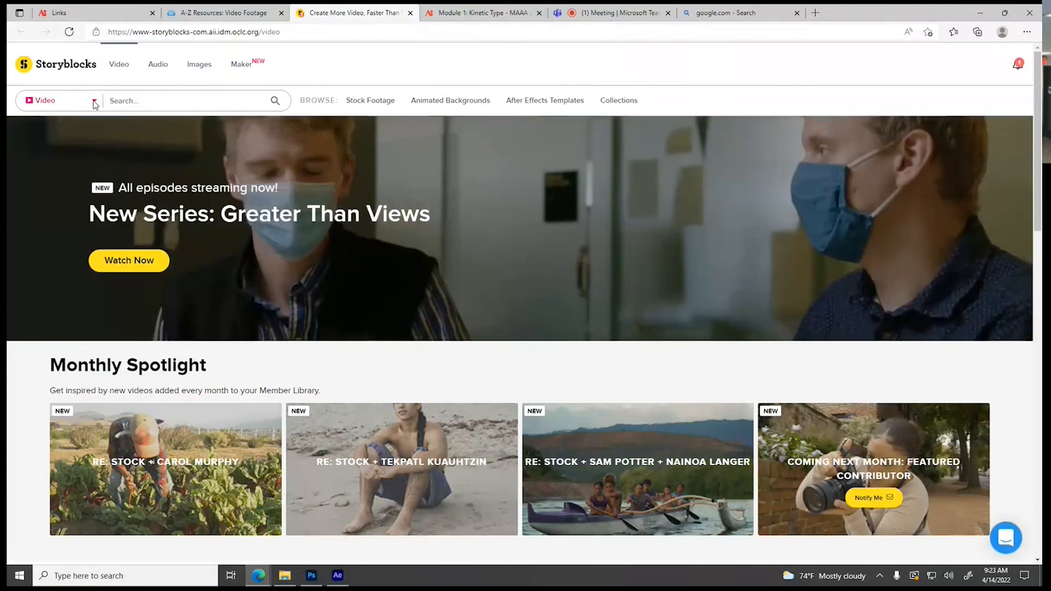
Limit the Storyblocks media type to Backgrounds and open the Space category of animated backgrounds
click(93, 100)
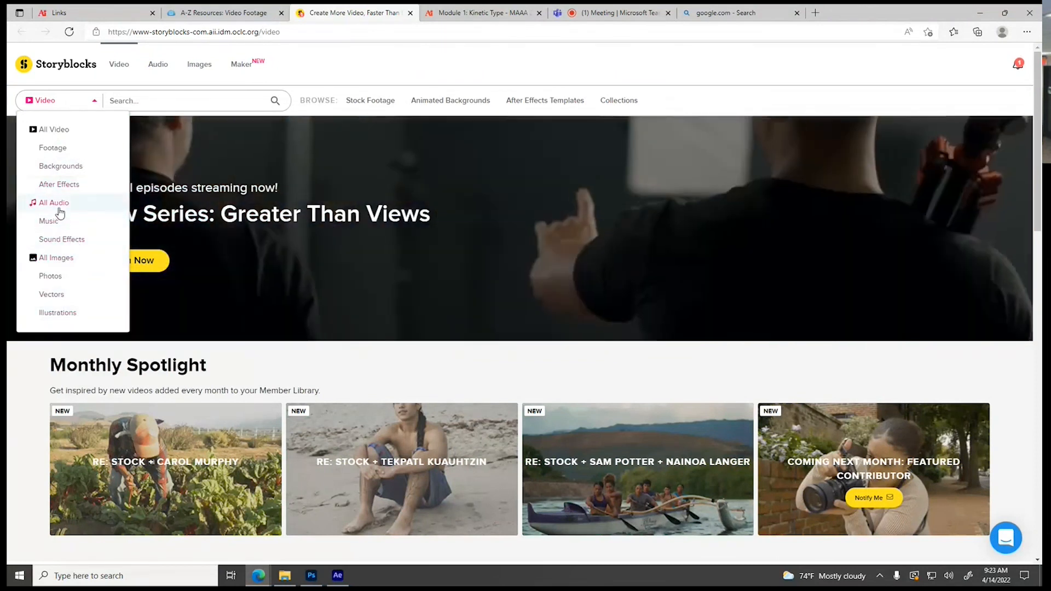
click(61, 166)
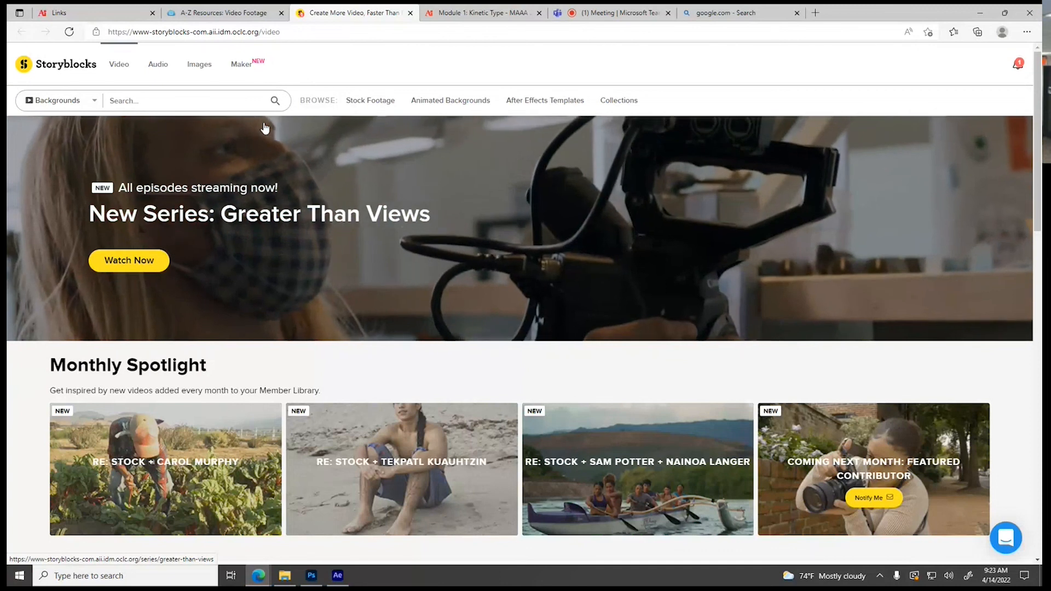
mouse_move(433, 108)
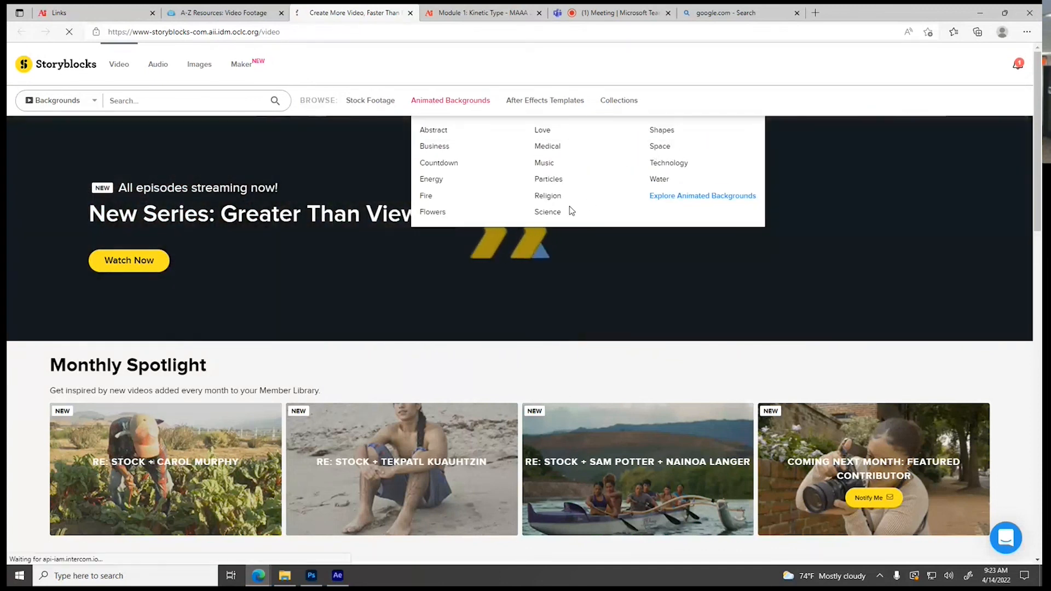
click(476, 332)
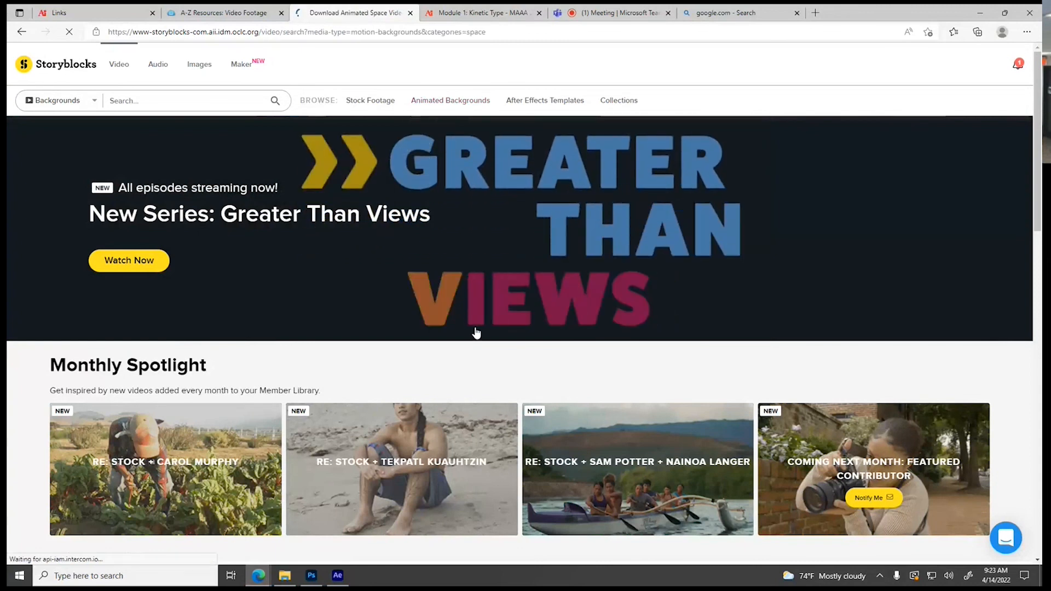
Examine the first page of animated space backgrounds for clips suitable as a moving backdrop
scroll(499, 208, down, 3)
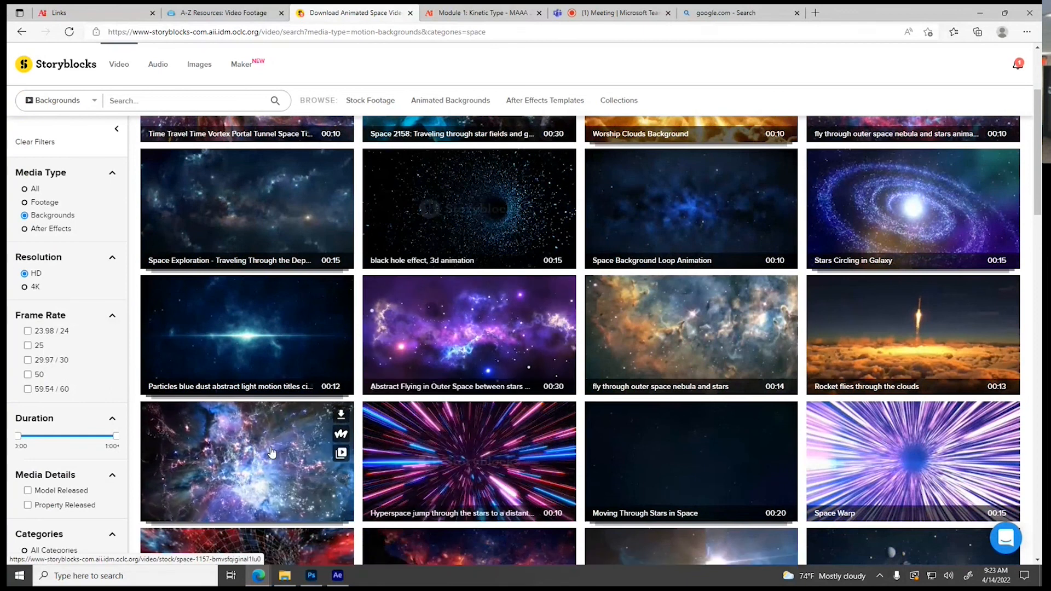
scroll(279, 452, down, 2)
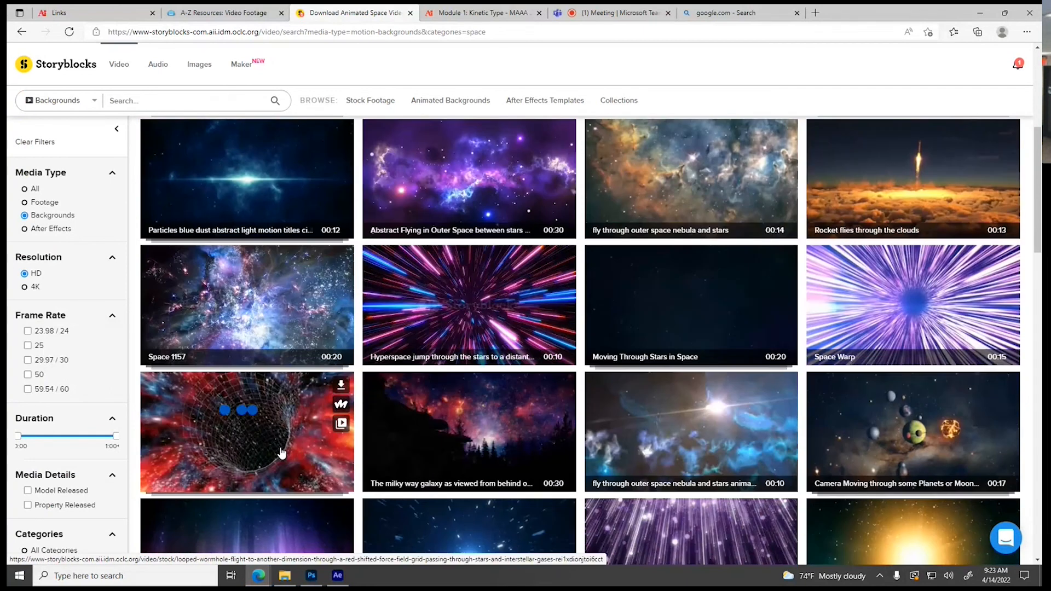
scroll(282, 452, down, 3)
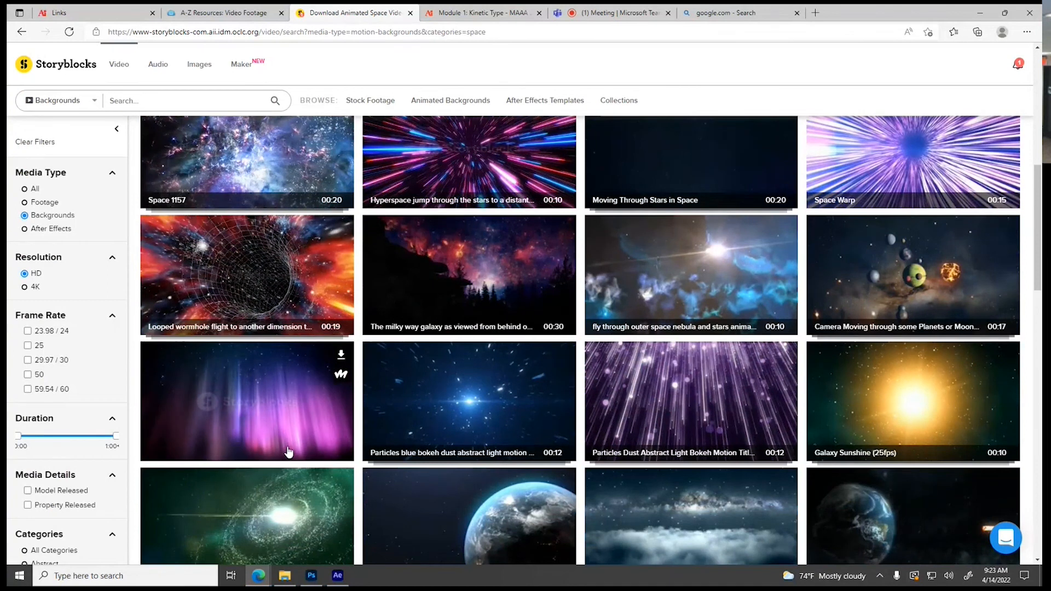
scroll(285, 438, down, 3)
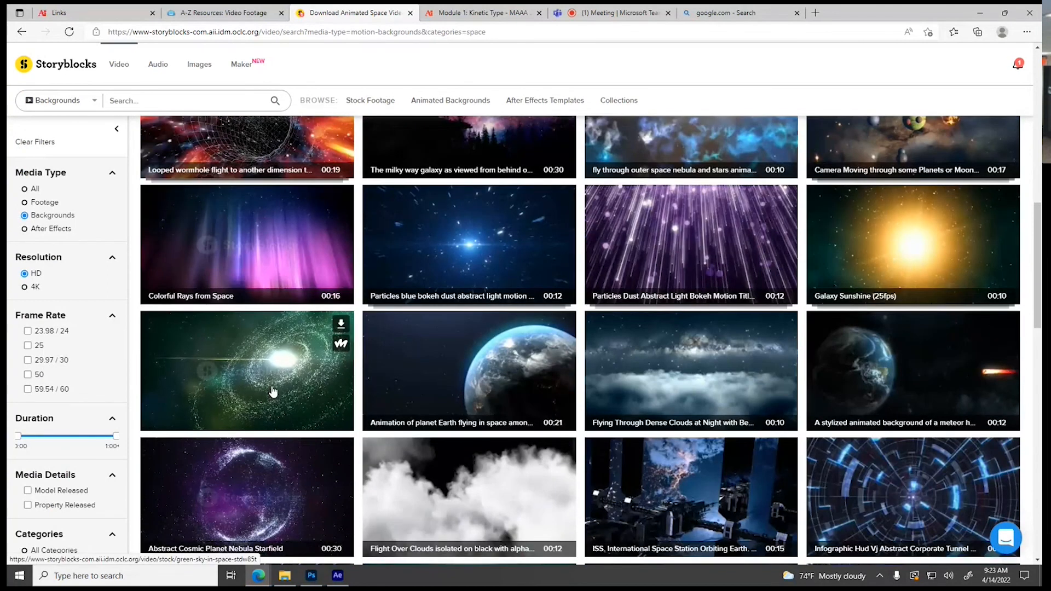
scroll(273, 392, down, 3)
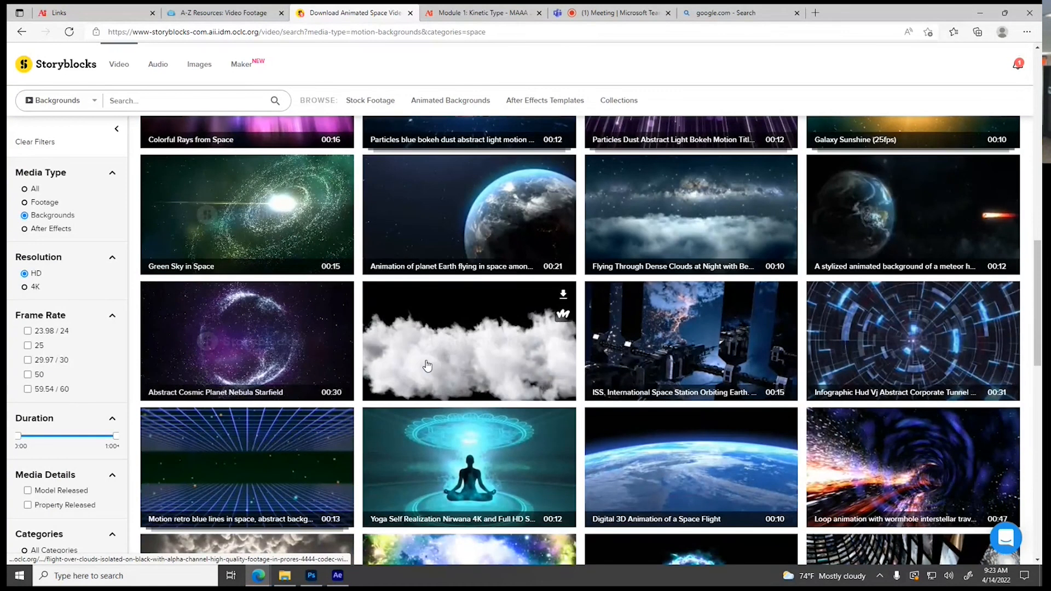
scroll(427, 365, down, 3)
scroll(427, 365, down, 3)
scroll(427, 365, down, 3)
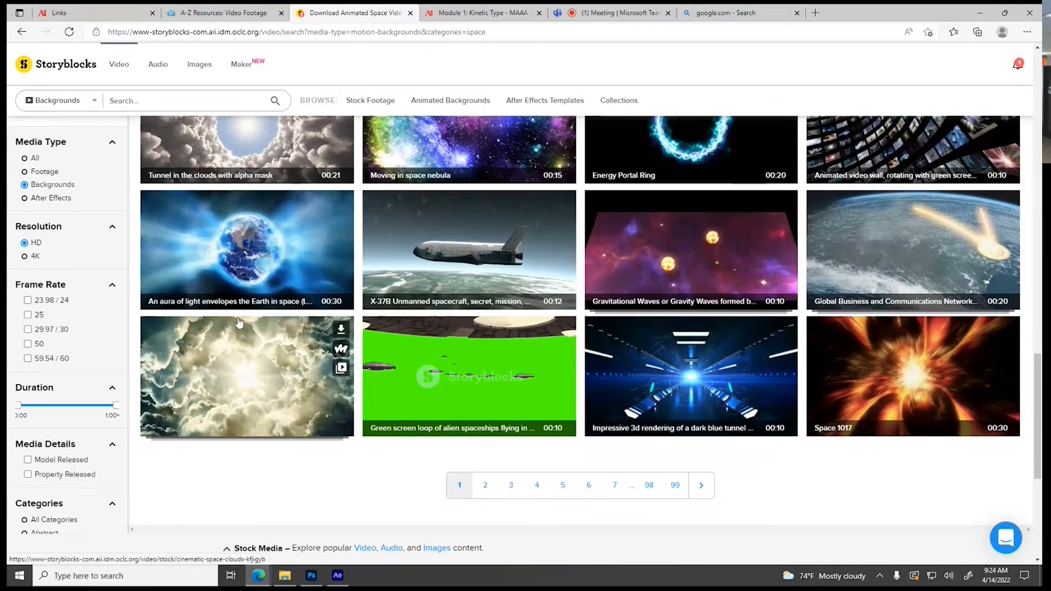
mouse_move(333, 386)
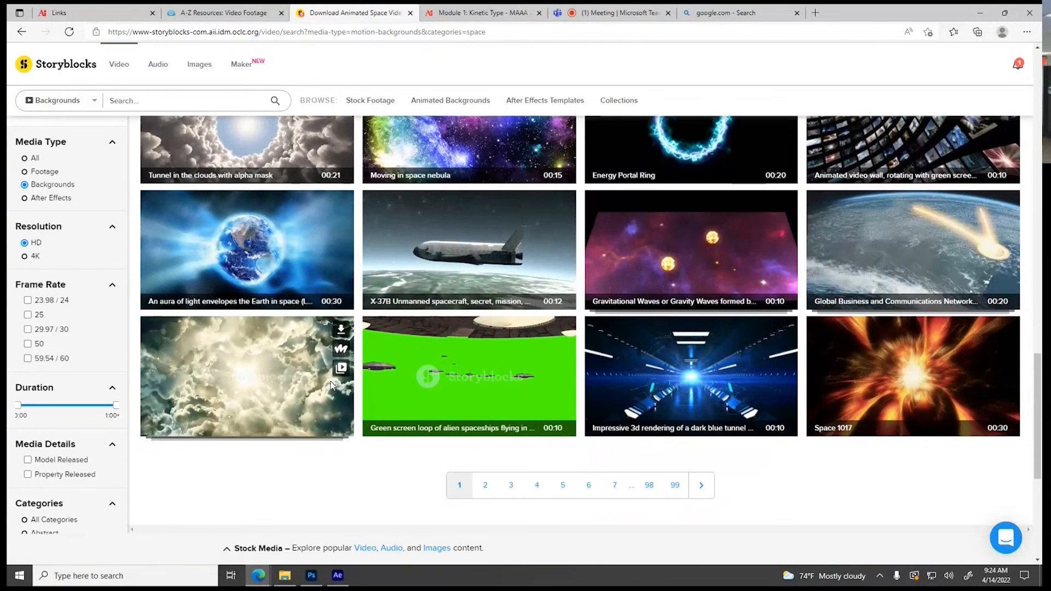
Search Storyblocks for "shattering glass" limited to Footage and look through the resulting clips
click(99, 104)
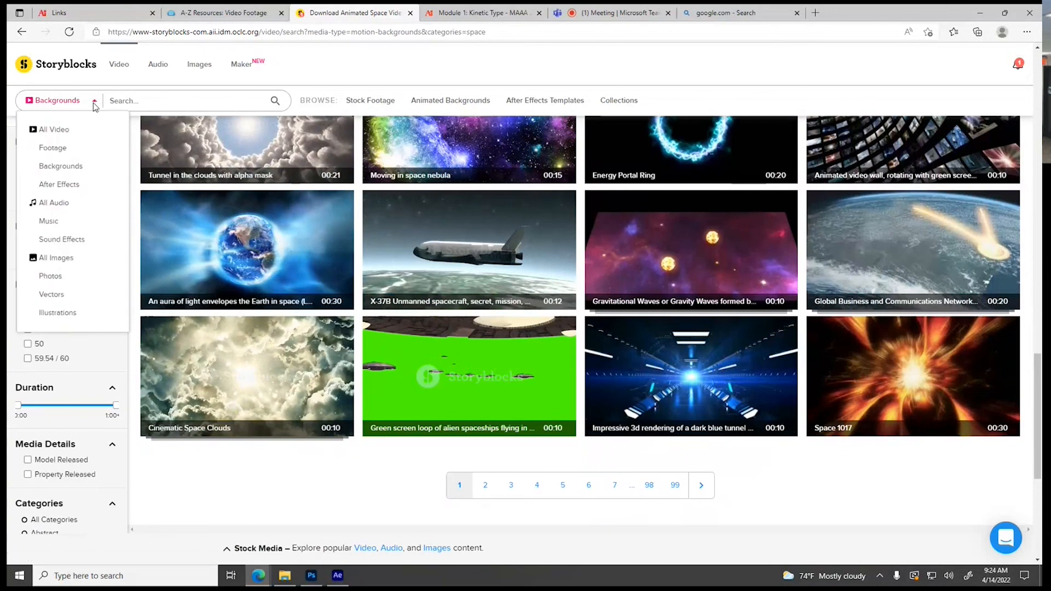
click(79, 146)
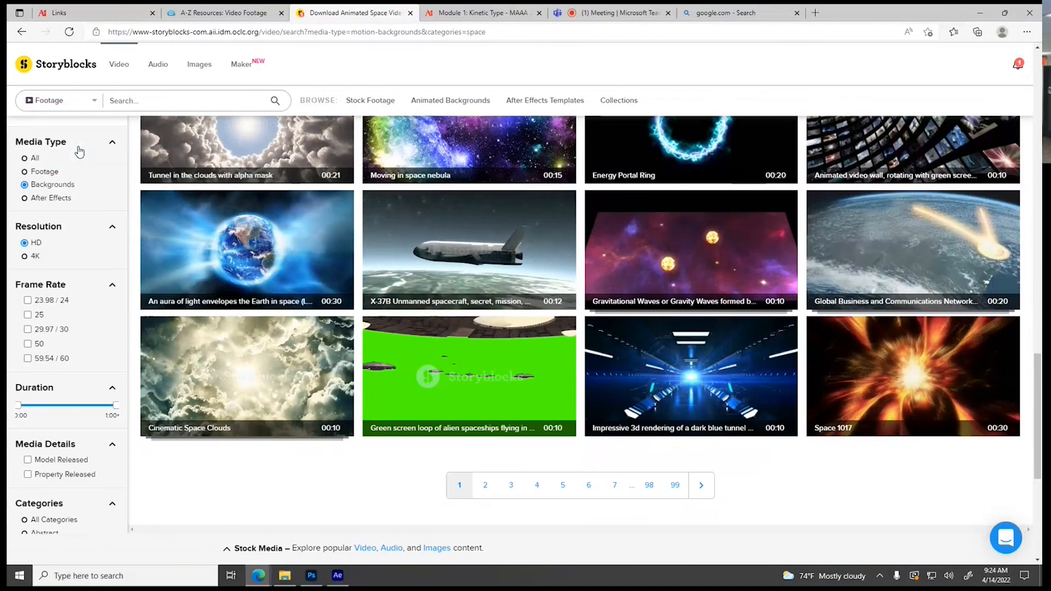
click(162, 106)
text(shattering glass)
key(Return)
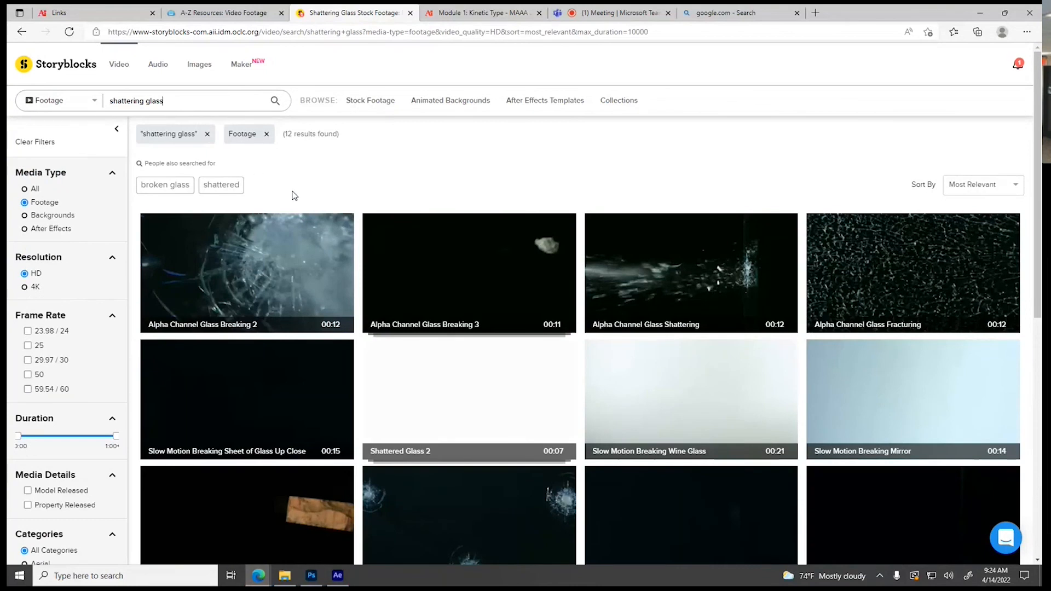
scroll(300, 241, down, 3)
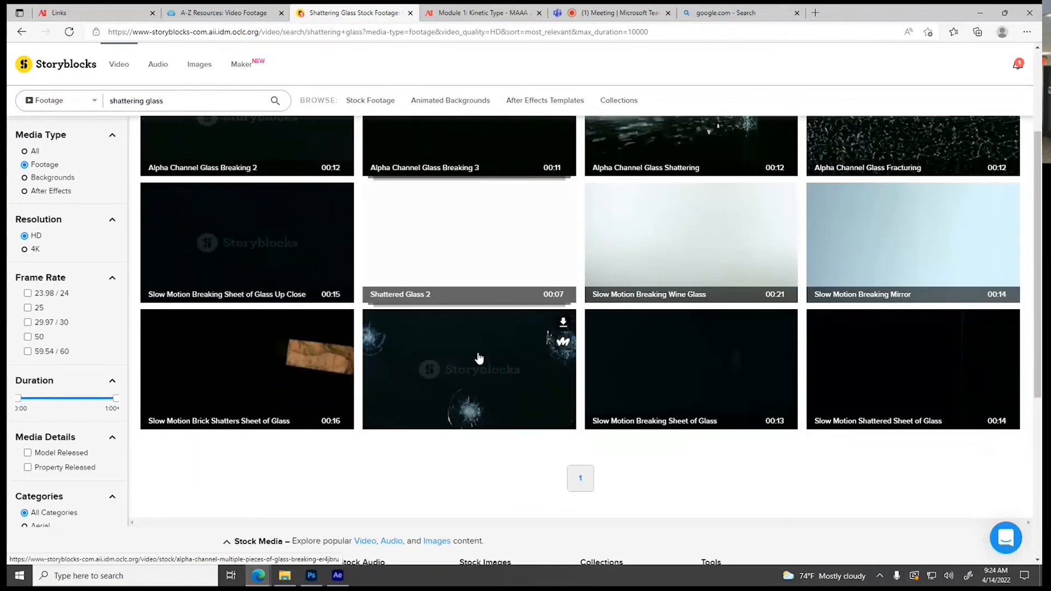
scroll(474, 359, up, 3)
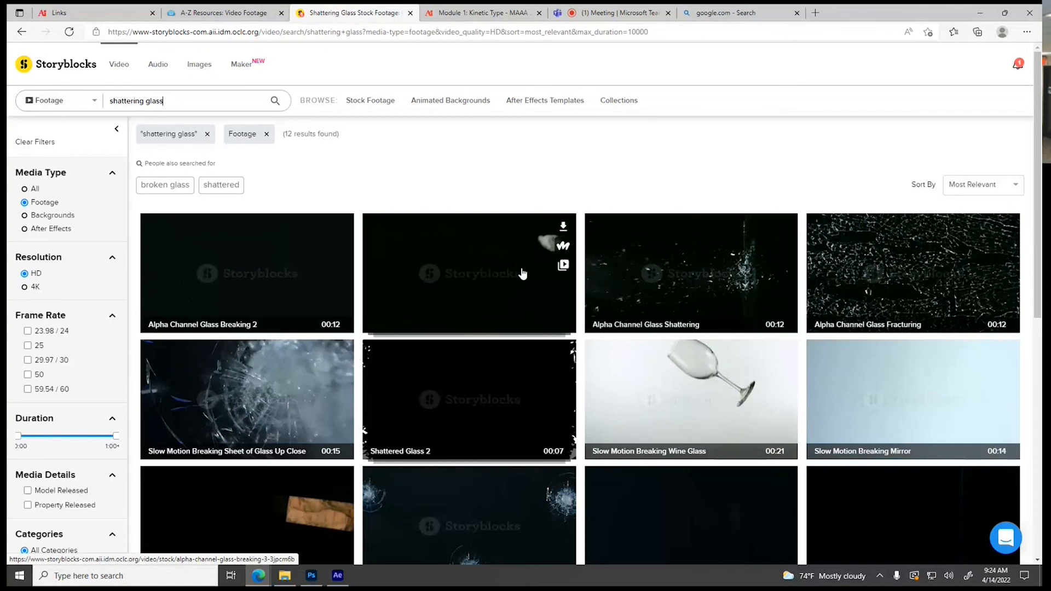
scroll(605, 301, down, 5)
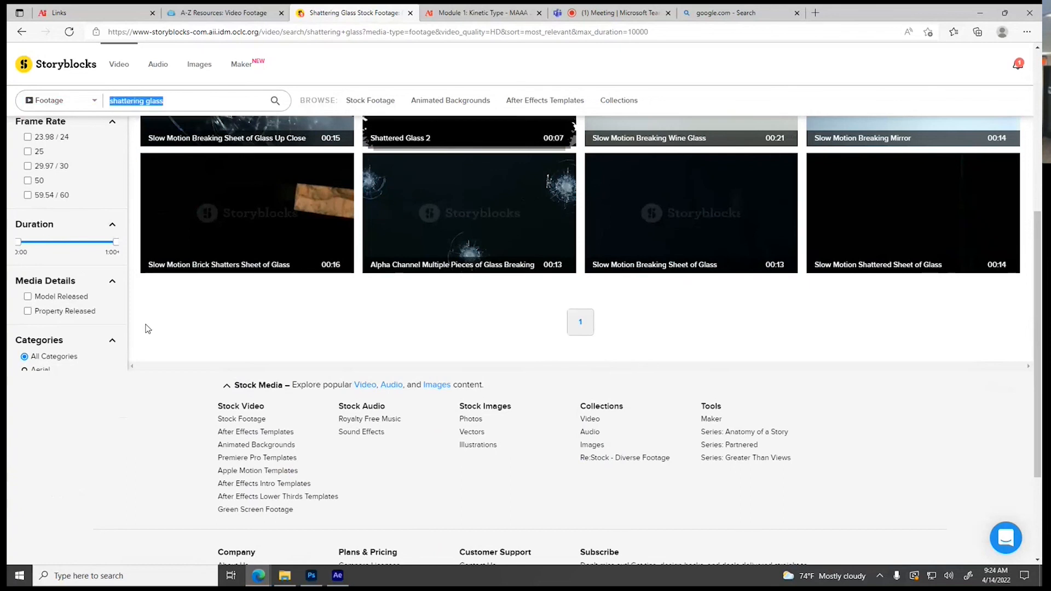
scroll(142, 335, up, 5)
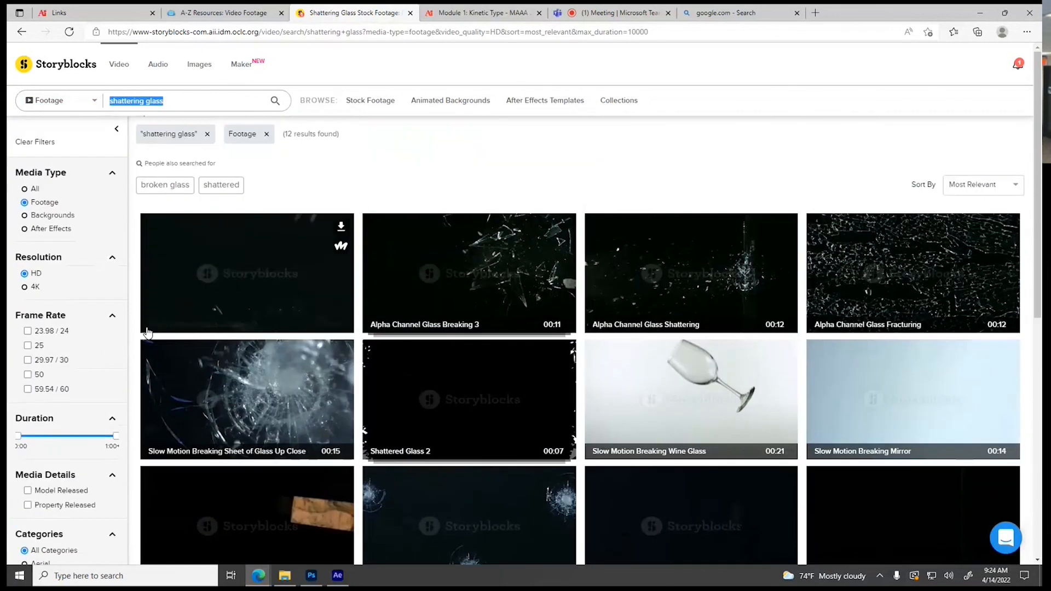
Search the footage for "smoke", download the slow-dispersing abstract clouds clip as HDMP4 (h264), and browse more smoke clips
text(smoke)
key(Return)
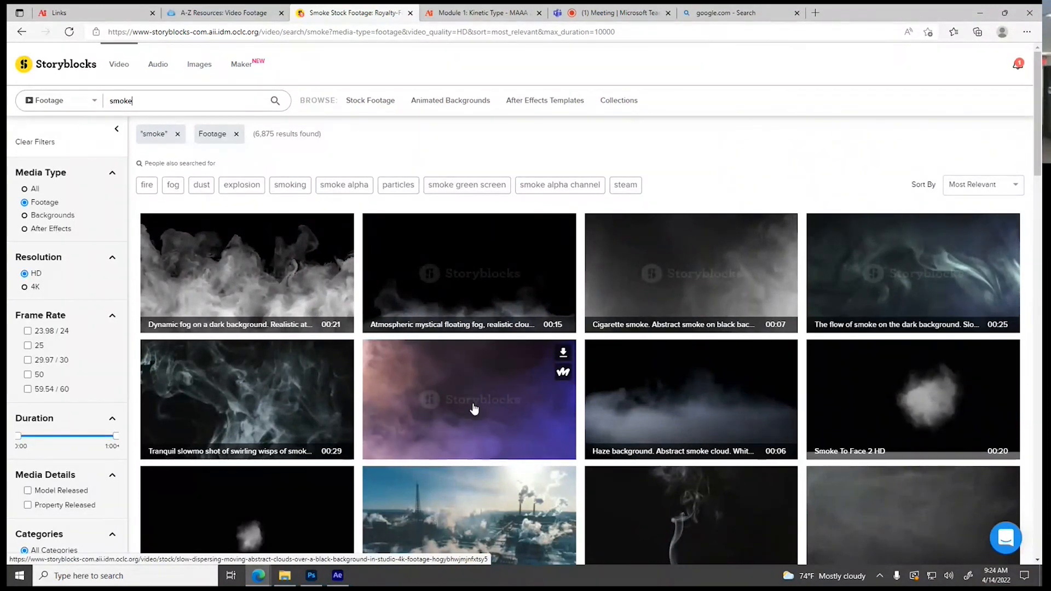
click(563, 354)
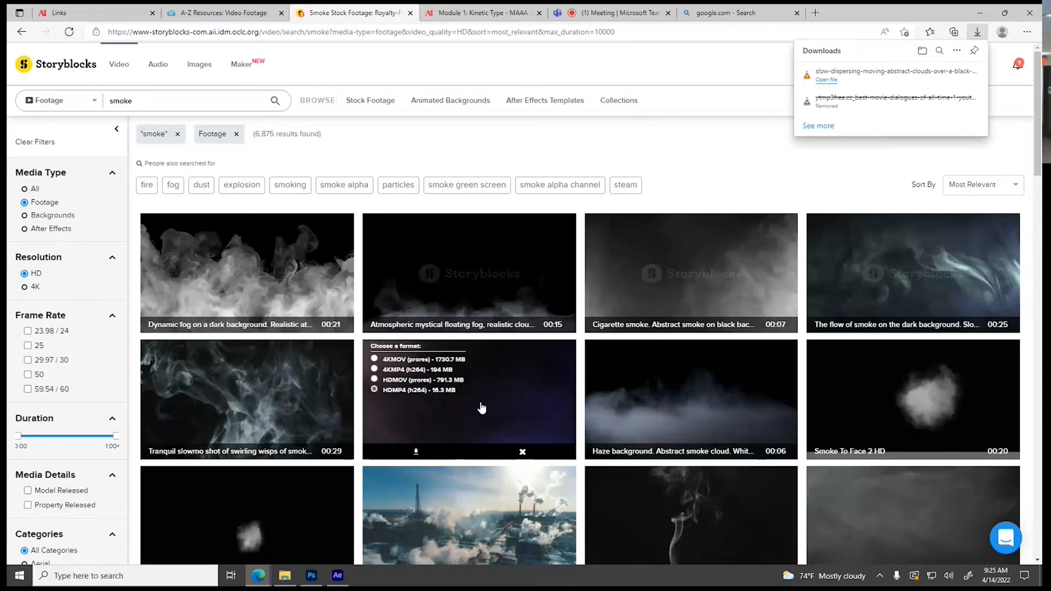
scroll(482, 407, down, 3)
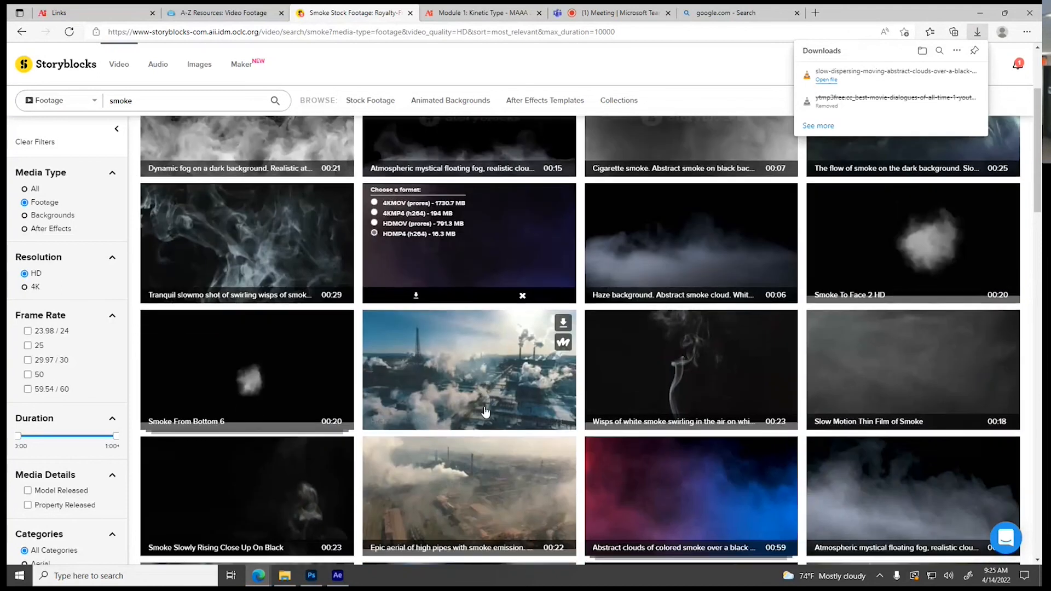
scroll(490, 414, down, 3)
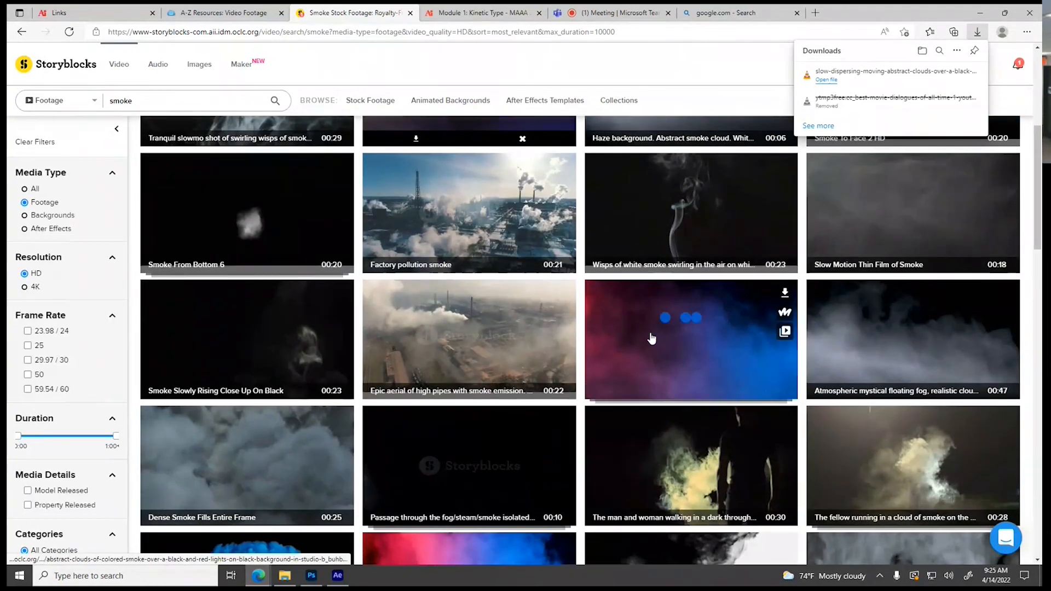
scroll(636, 371, down, 5)
scroll(605, 387, down, 3)
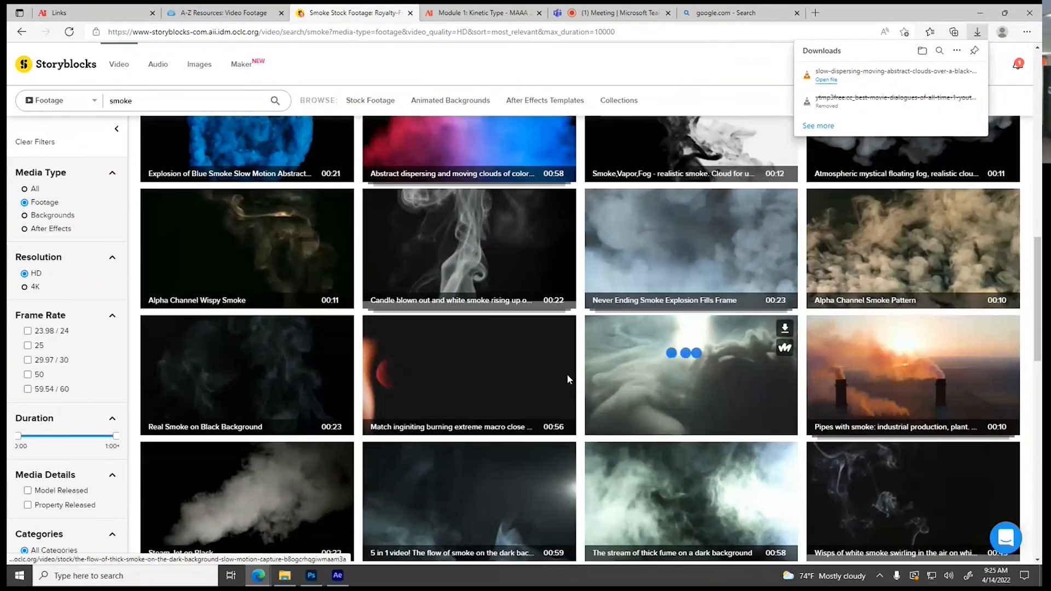
Switch to File Explorer and transfer the smoke clip from Downloads into the Project 1 - Kinetic type folder in Desktop's Motion Graphics folder
click(284, 575)
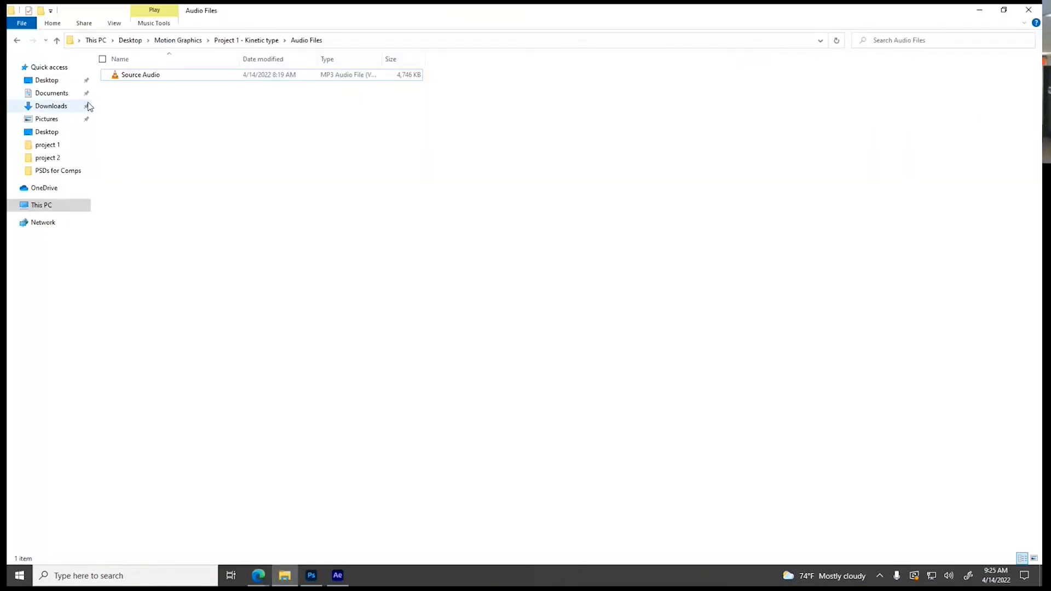
click(51, 107)
click(162, 93)
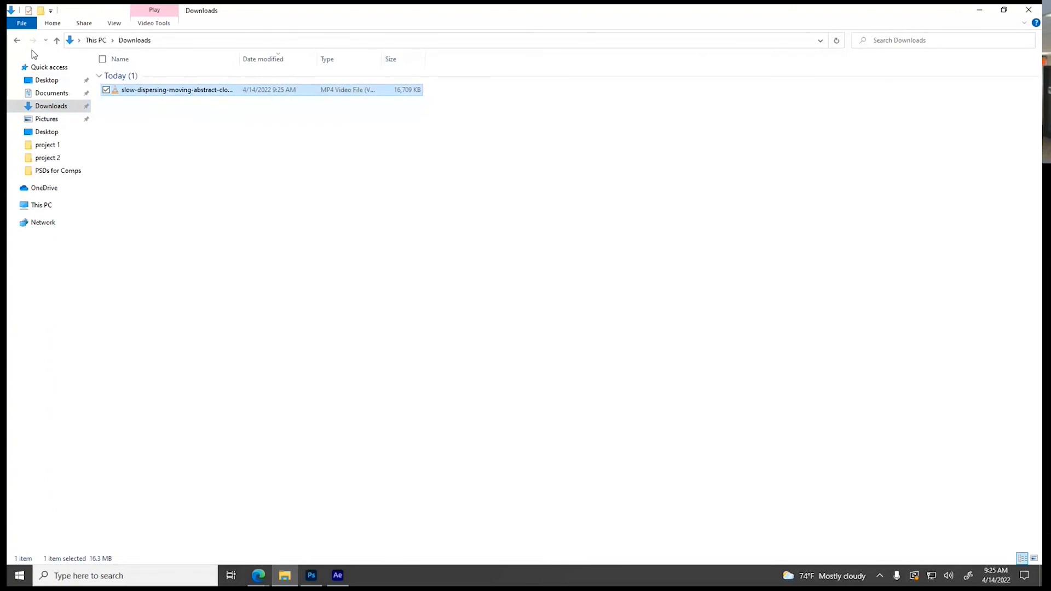
click(17, 41)
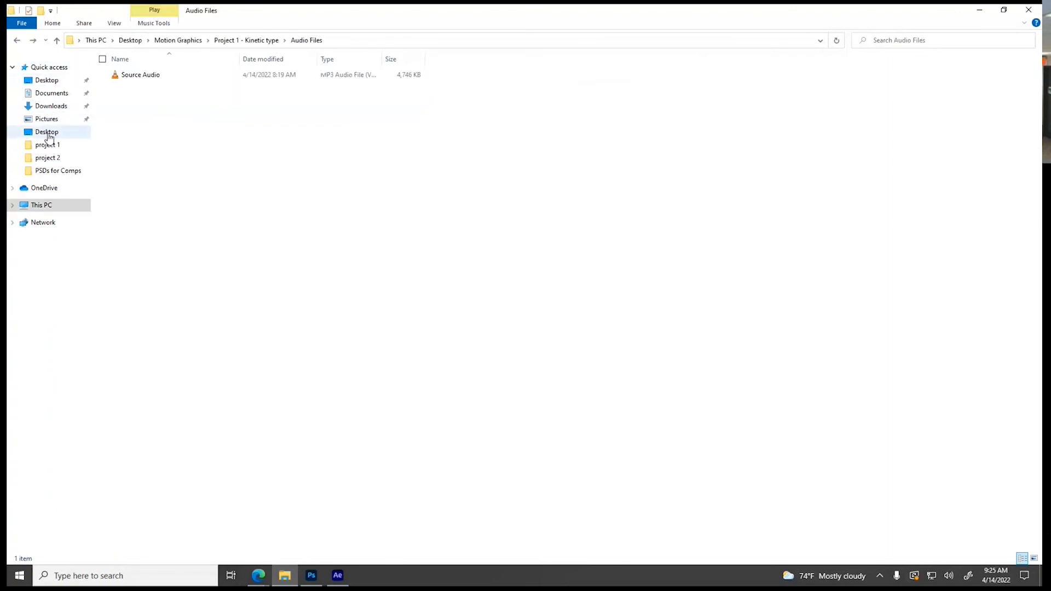
click(46, 132)
double_click(145, 86)
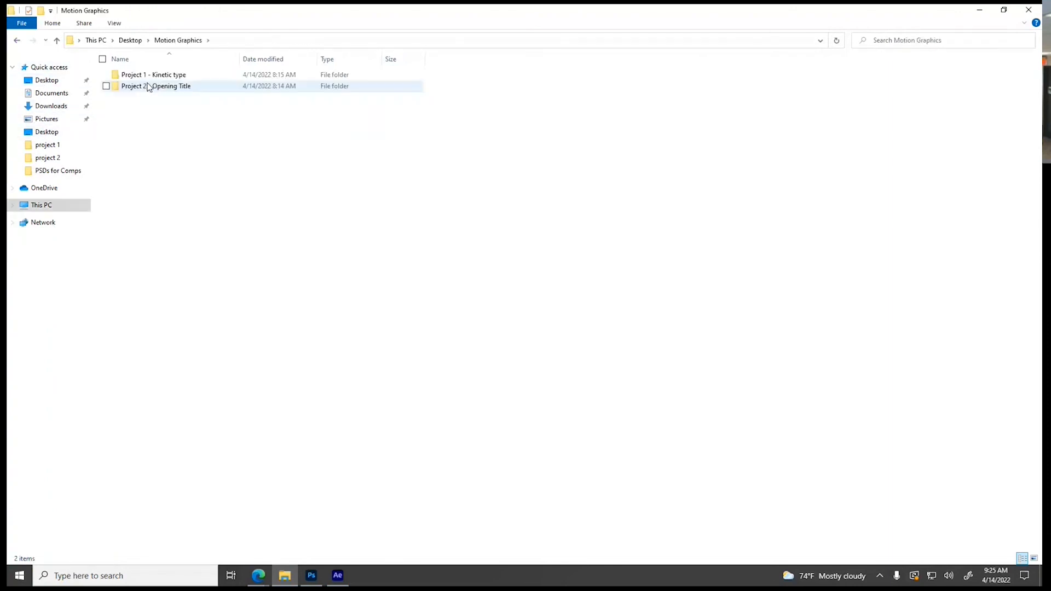
double_click(149, 78)
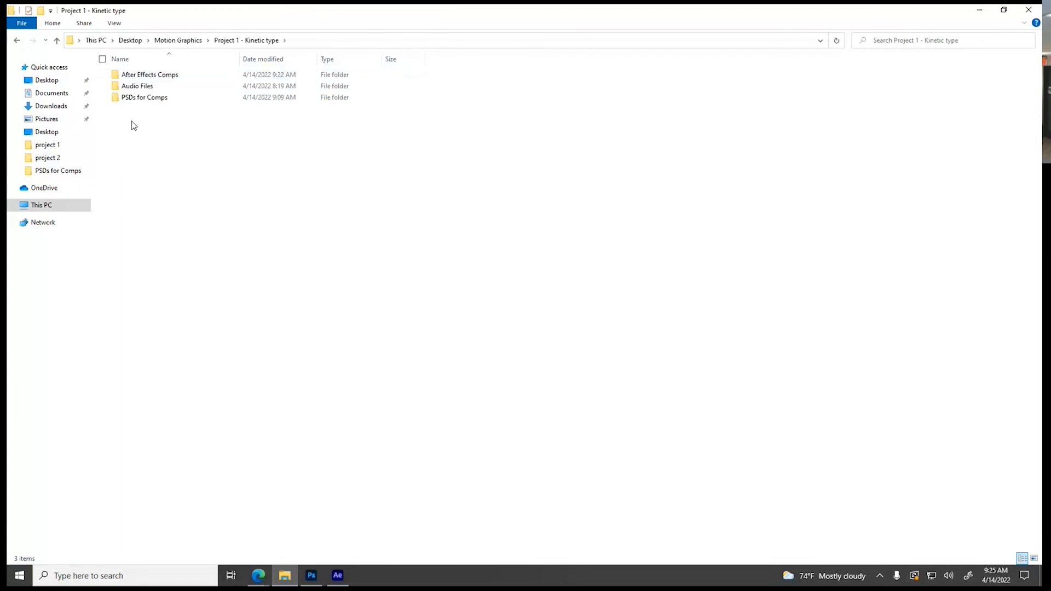
key(ctrl+v)
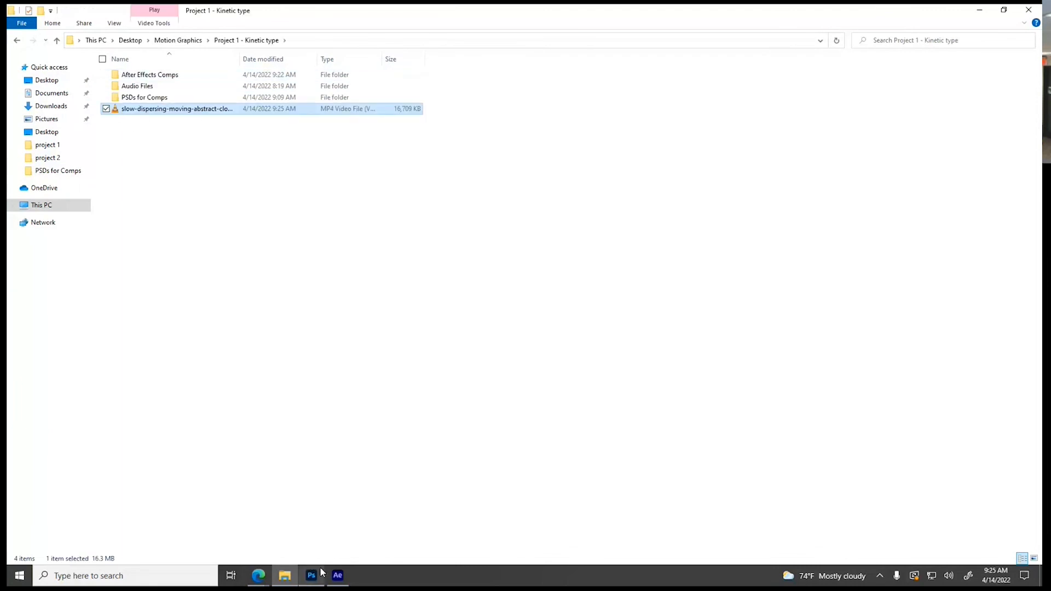
Switch to After Effects and import the smoke clip from the Project 1 - Kinetic type folder into the project
click(338, 575)
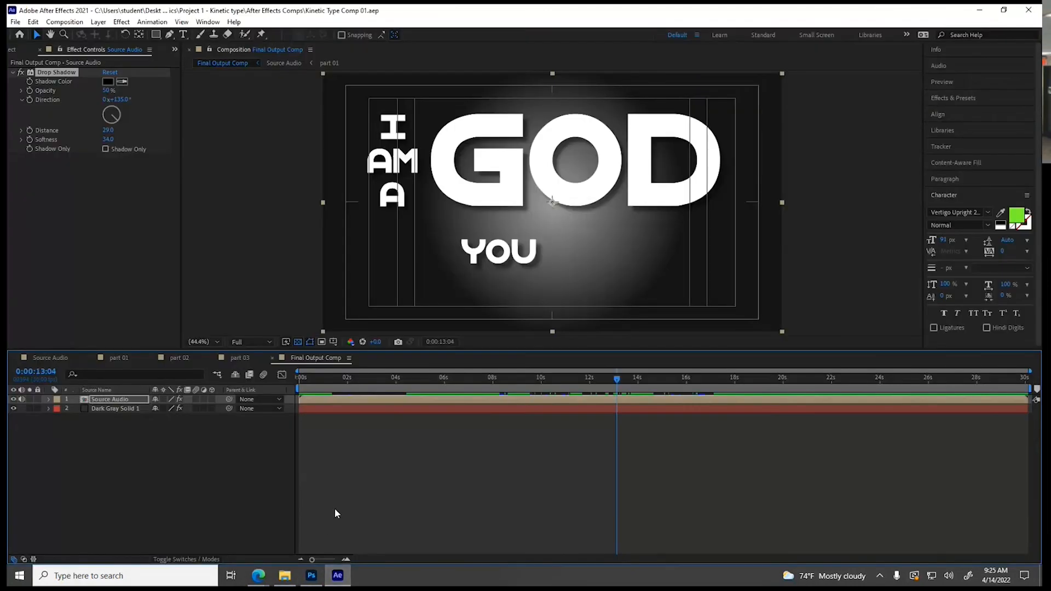
click(12, 50)
right_click(54, 245)
mouse_move(77, 301)
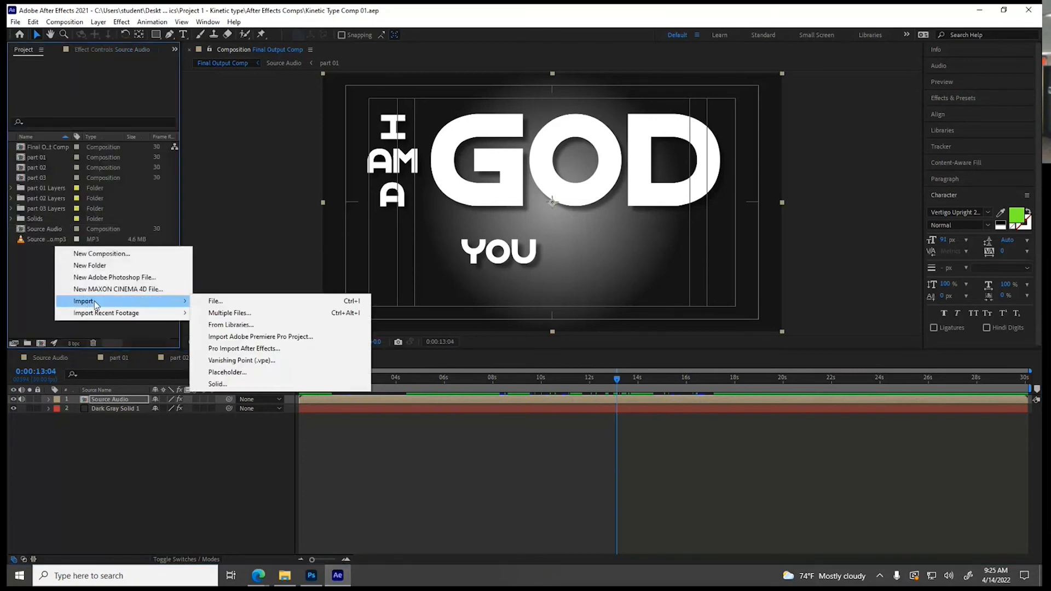
click(235, 302)
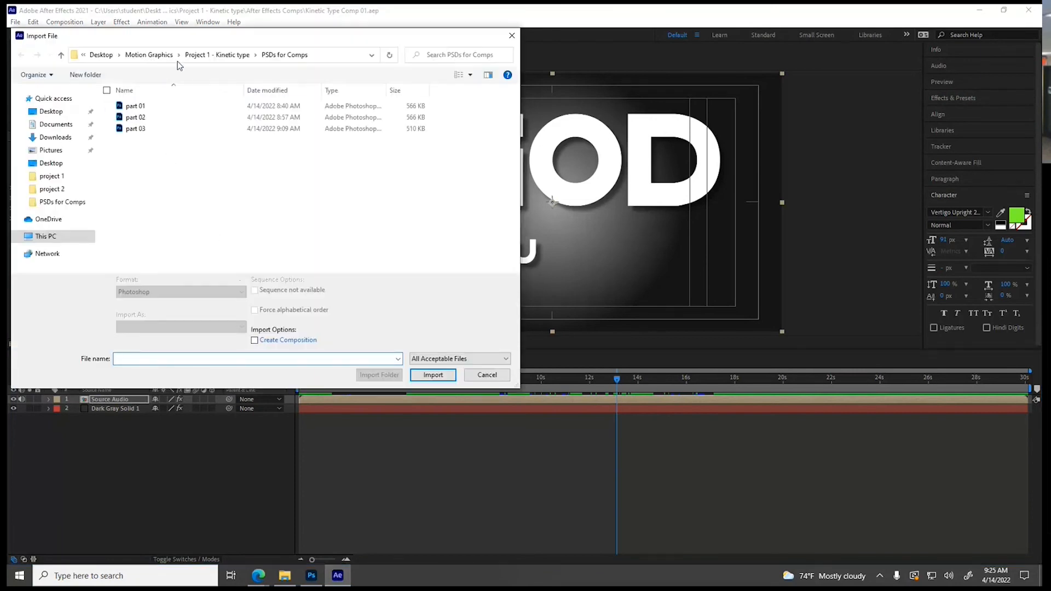
click(190, 55)
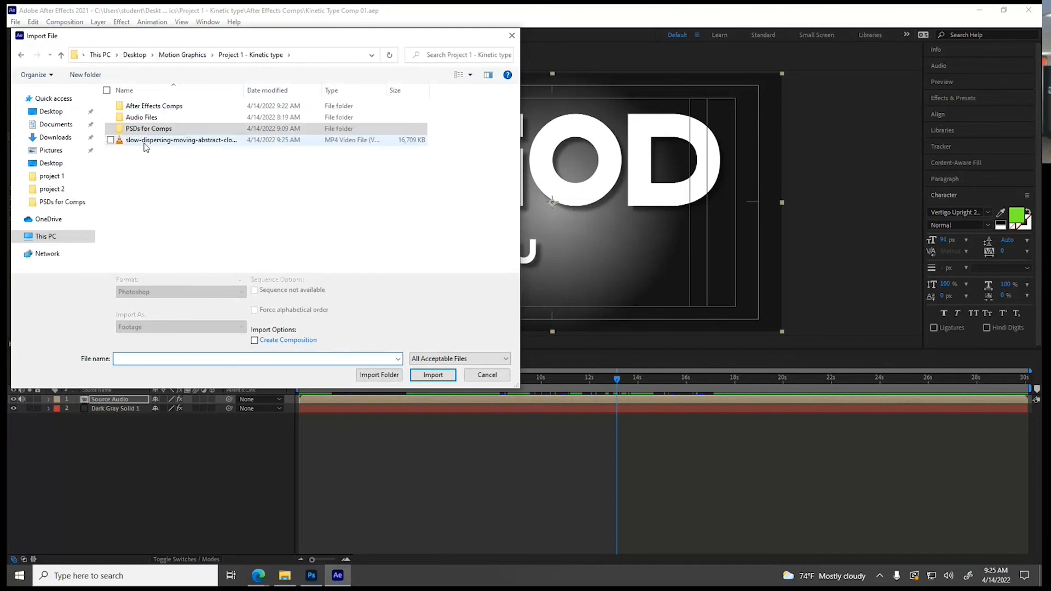
click(164, 140)
click(433, 375)
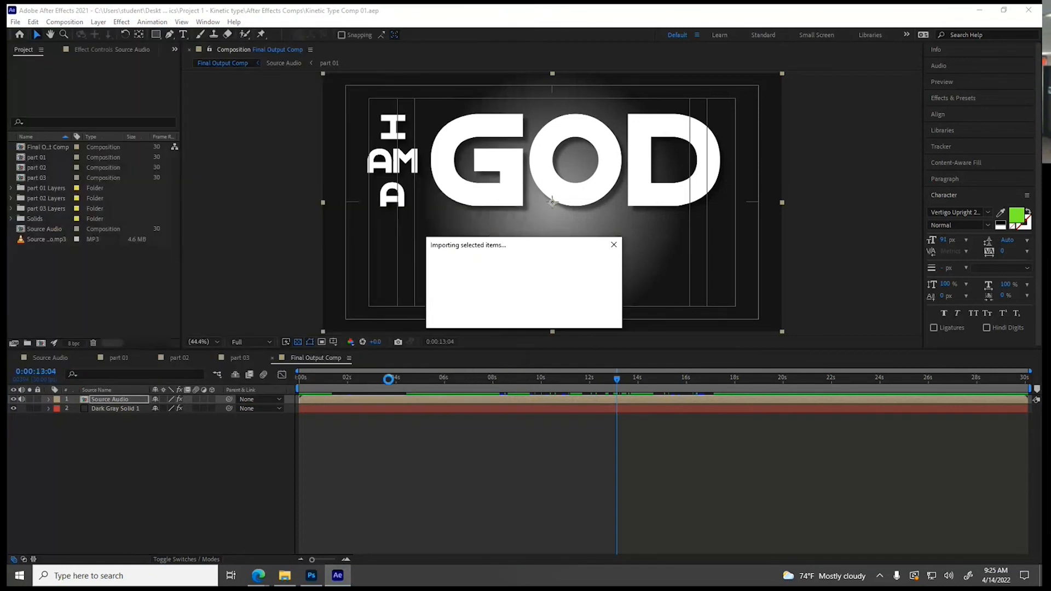
Add the smoke clip to Final Output Comp between Source Audio and the dark gray solid, and preview from the start
drag(37, 218, 78, 412)
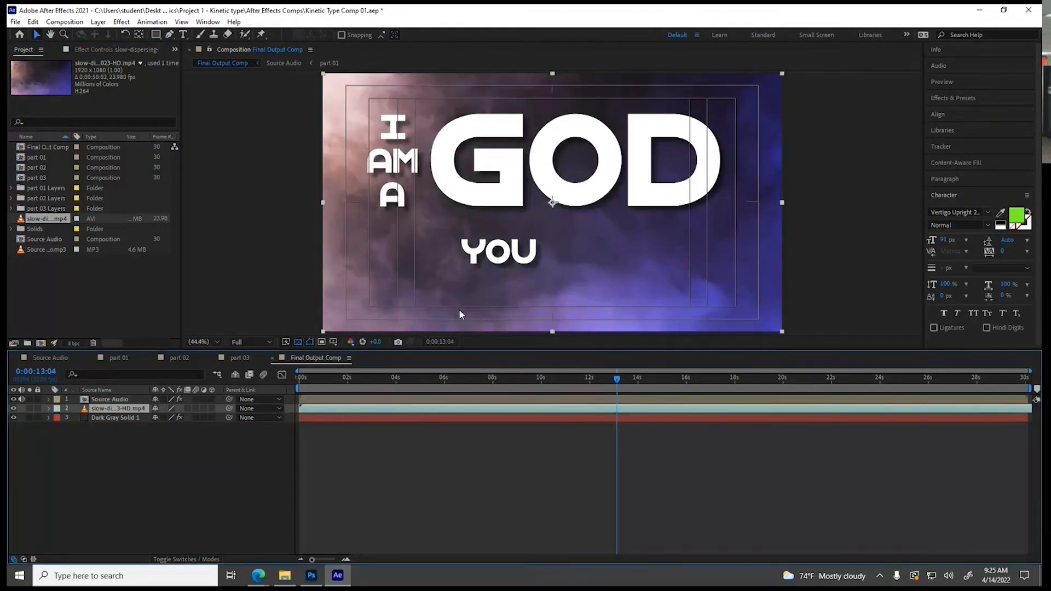
drag(376, 382, 279, 382)
key(space)
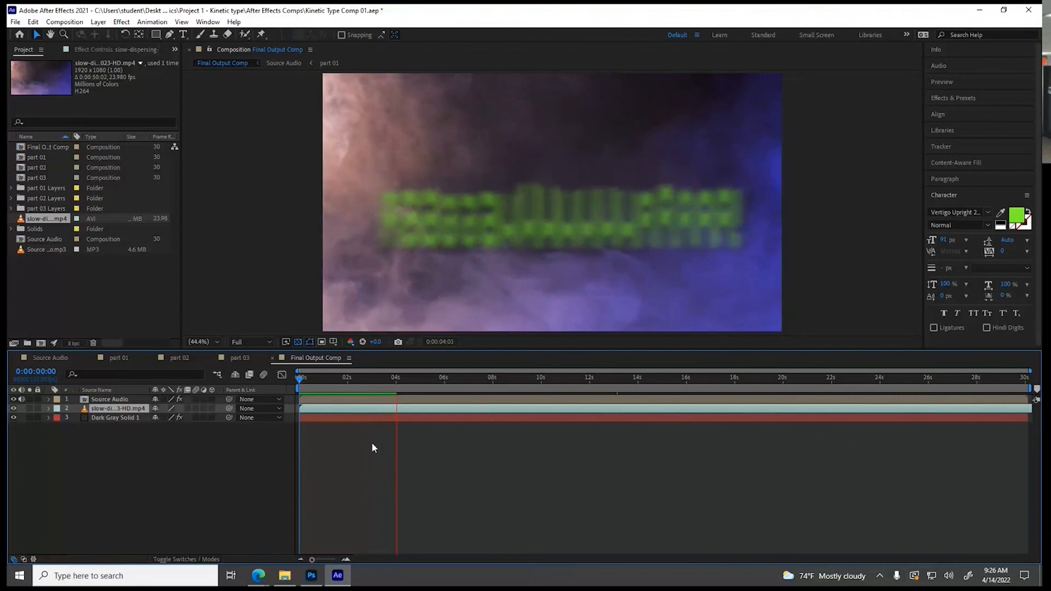
key(space)
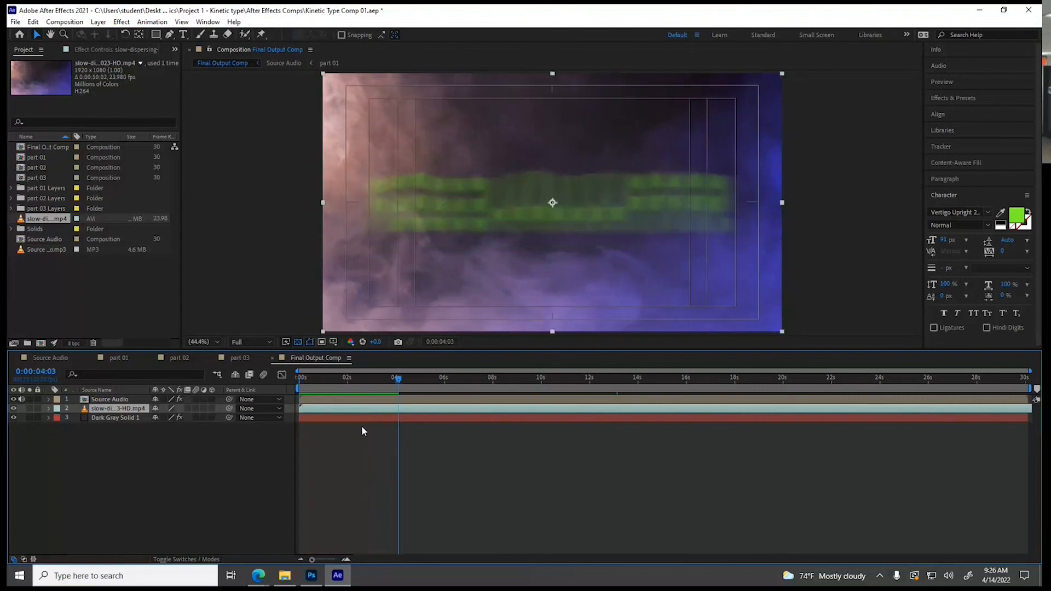
Lower the composition's preview resolution to Quarter and play the comp from the current time
click(265, 342)
click(255, 402)
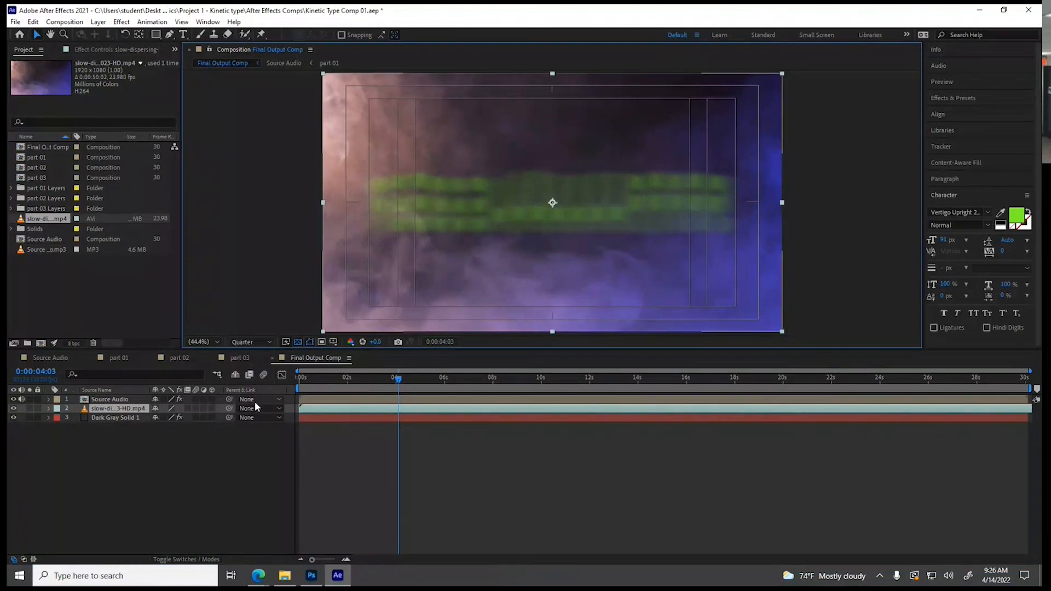
key(space)
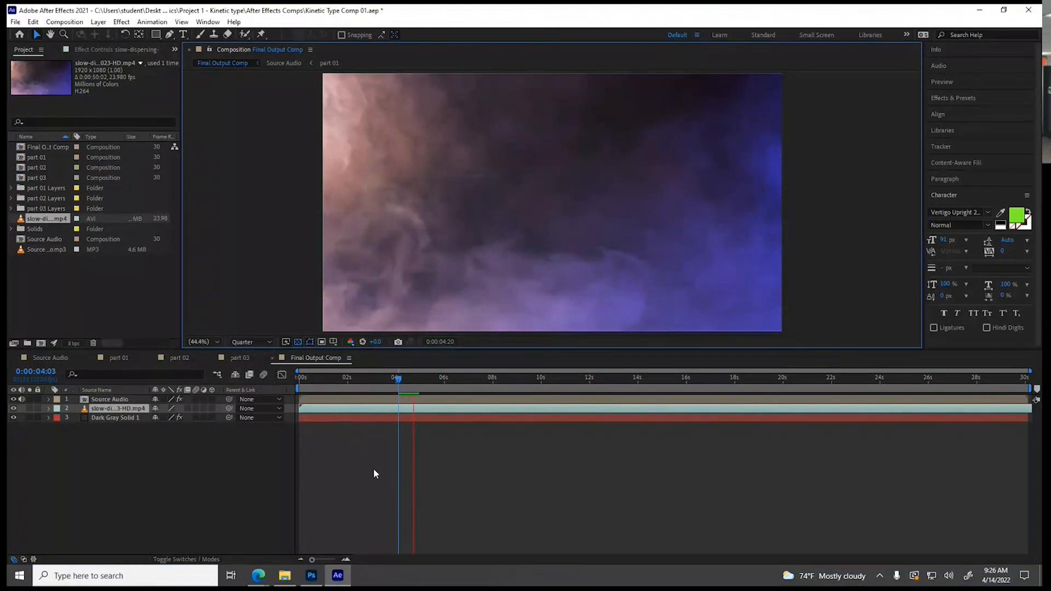
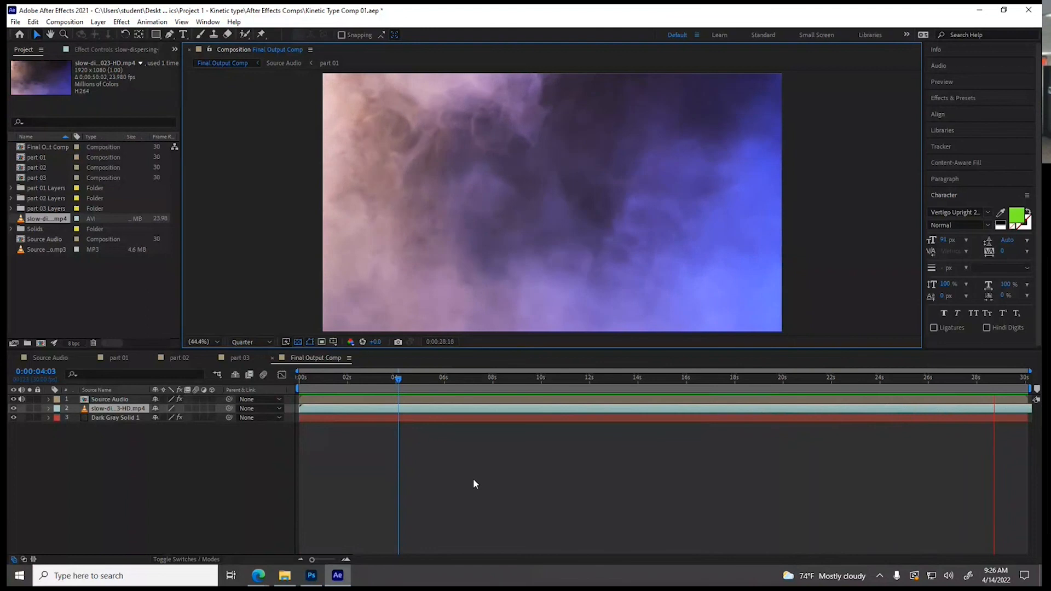
Stop the preview, go to 0:00:12:24 and try the Overlay blending mode on the slow-dispersing smoke footage layer
key(space)
drag(441, 383, 608, 377)
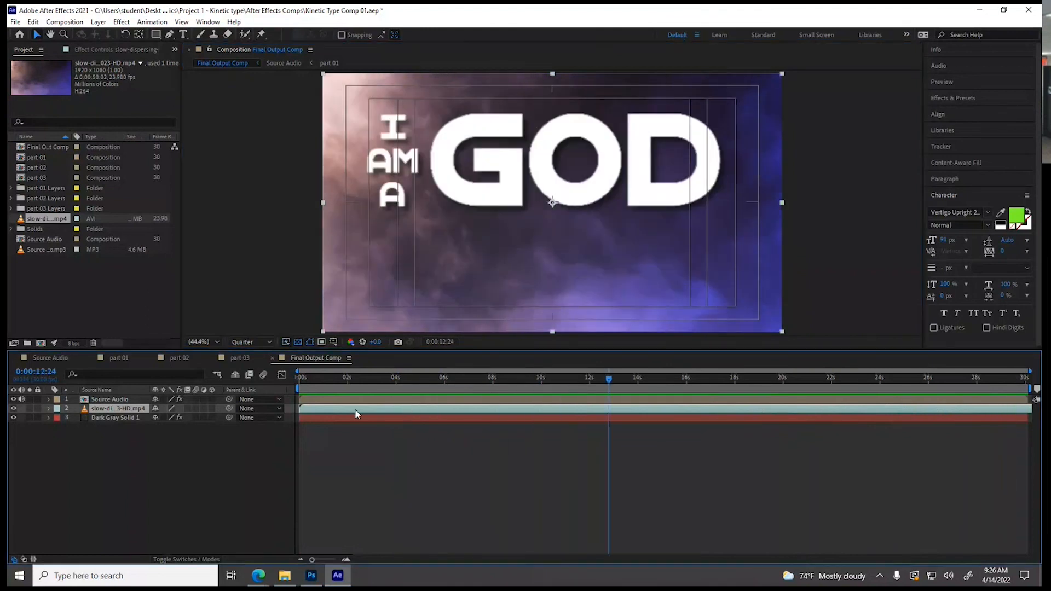
click(97, 23)
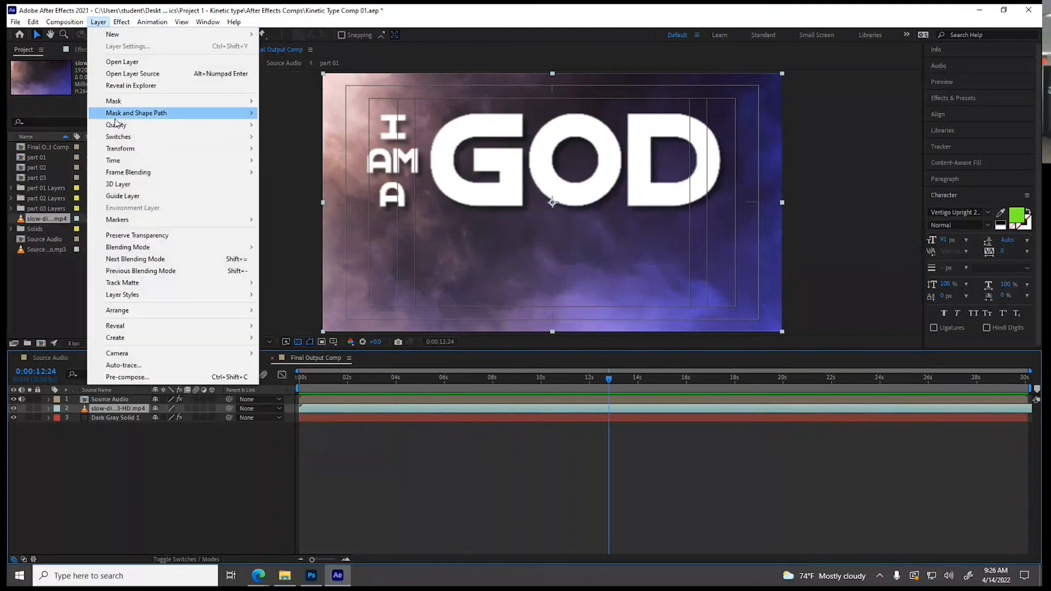
mouse_move(131, 249)
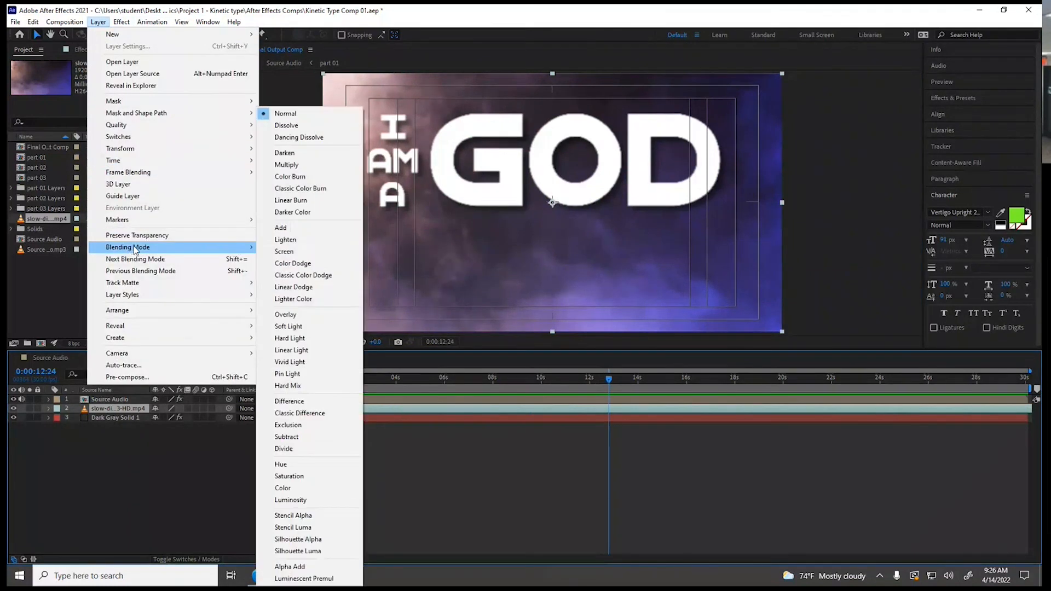
click(304, 315)
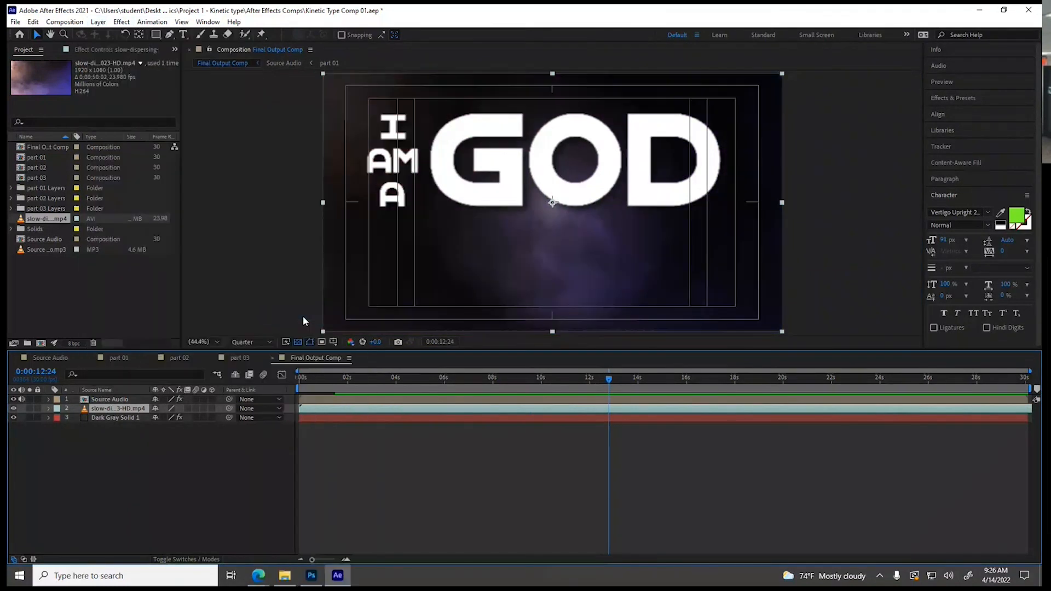
drag(497, 379, 348, 378)
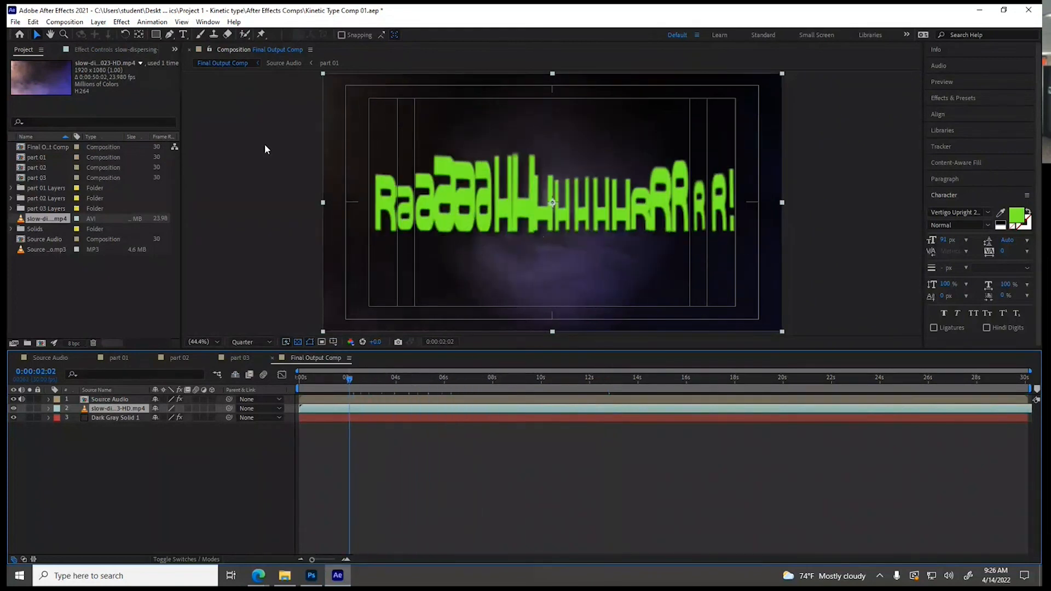
Try the Multiply blending mode on the smoke footage layer at 0:00:02:02
click(98, 22)
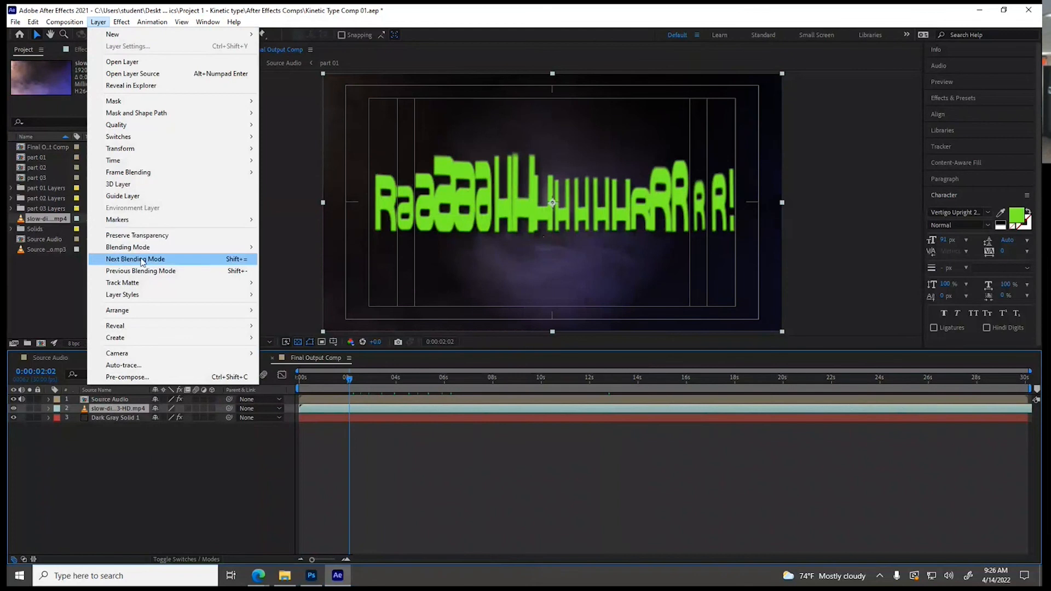
mouse_move(143, 247)
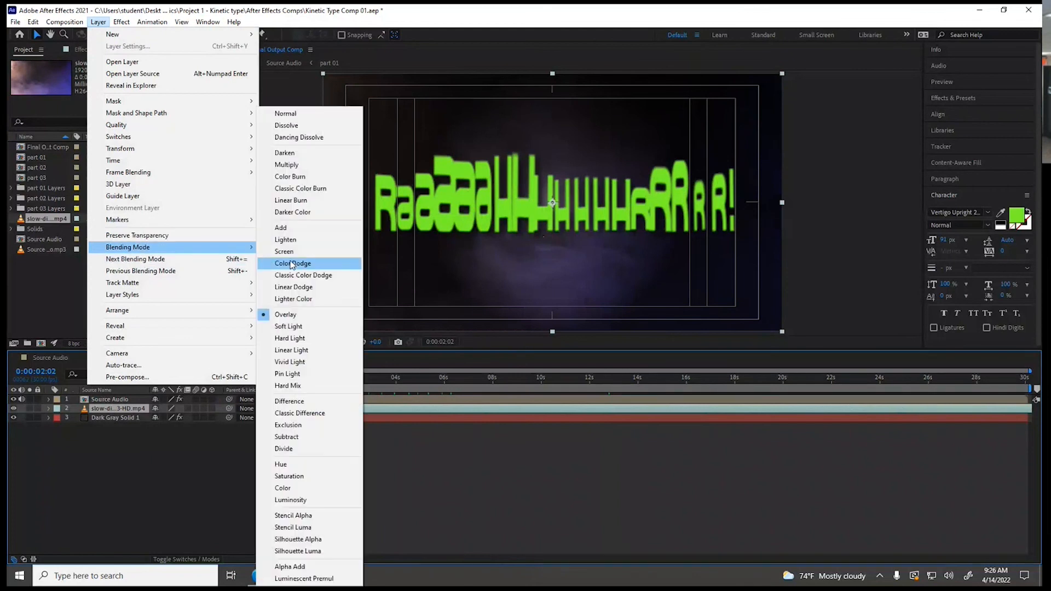
click(302, 165)
Set the smoke footage layer's blending mode to Lighten and check the composite at 0:00:05:04
click(107, 21)
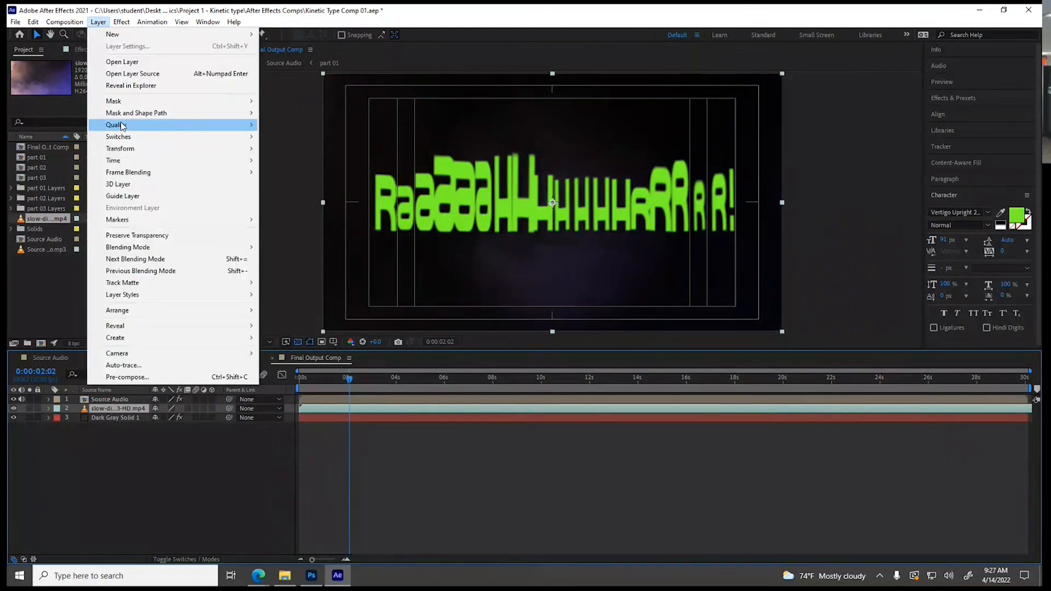
mouse_move(164, 247)
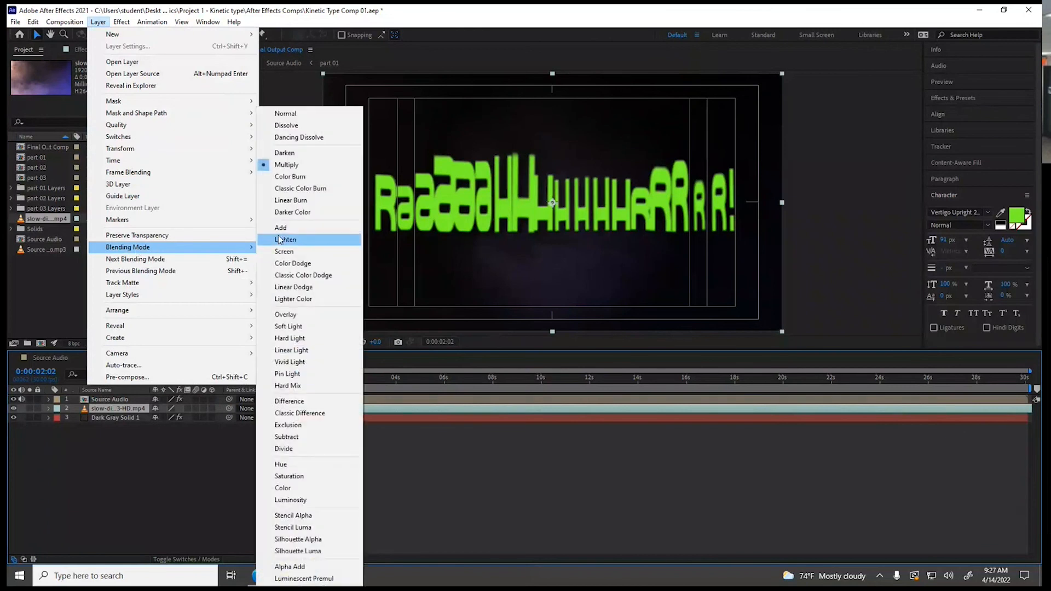
click(277, 239)
drag(449, 384, 423, 405)
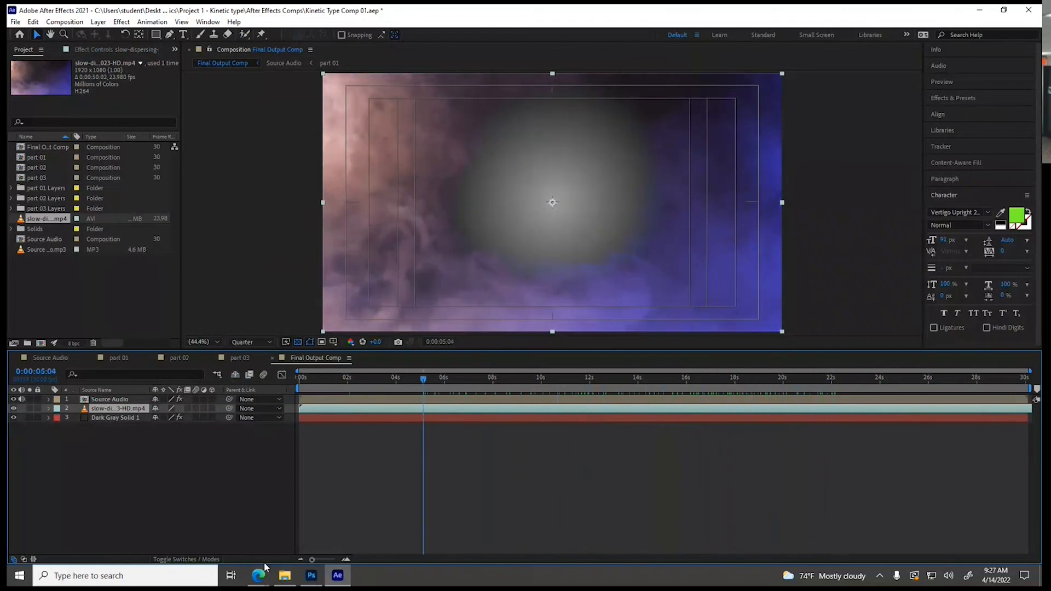
Switch to the browser, skim the Storyblocks smoke footage results, and close the Storyblocks and A-Z Resources pages
mouse_move(259, 576)
click(171, 503)
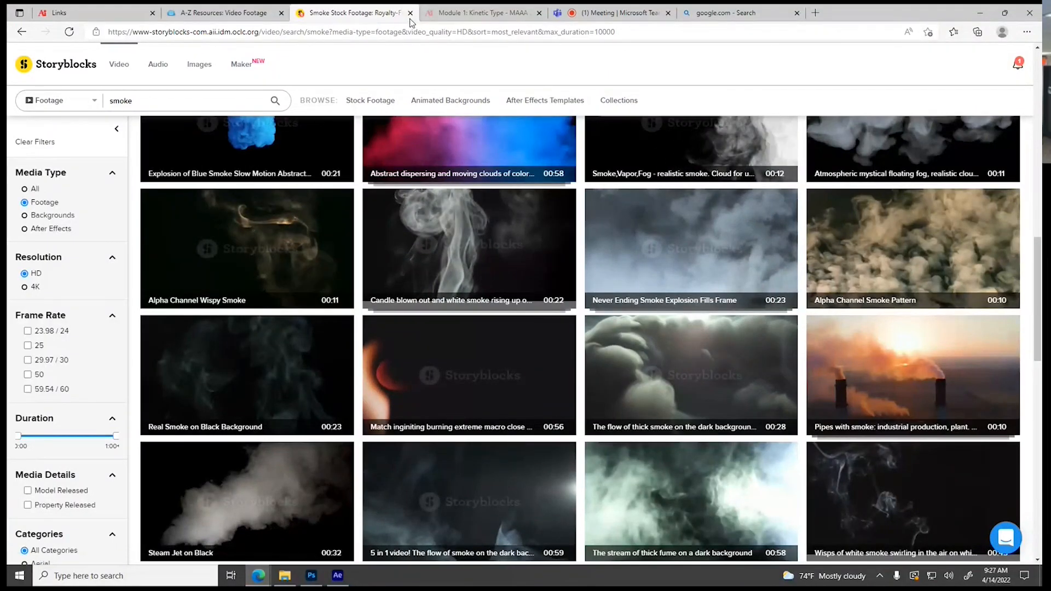
scroll(764, 525, down, 7)
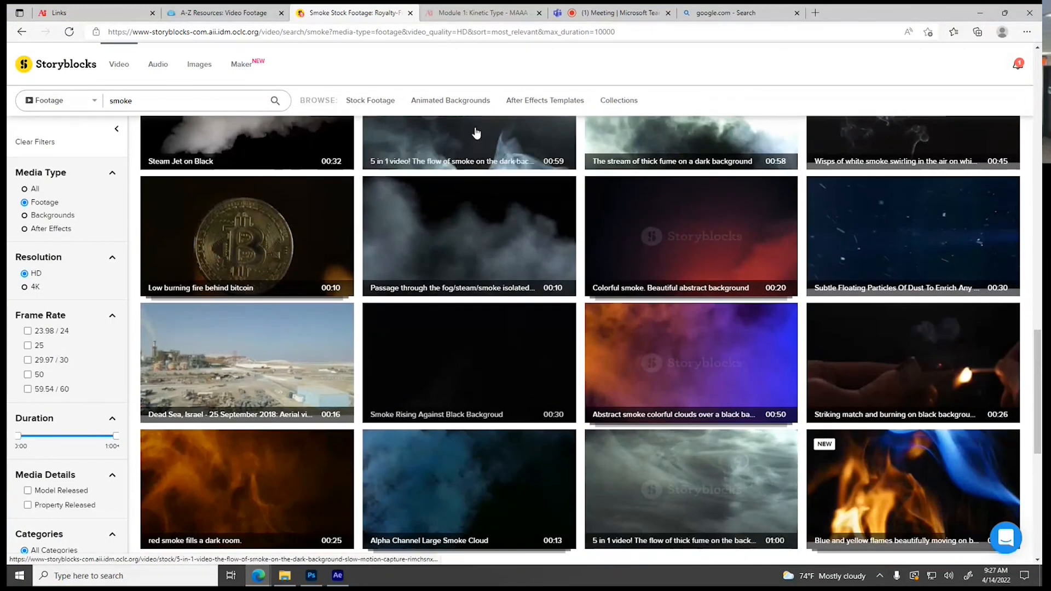
scroll(168, 116, up, 4)
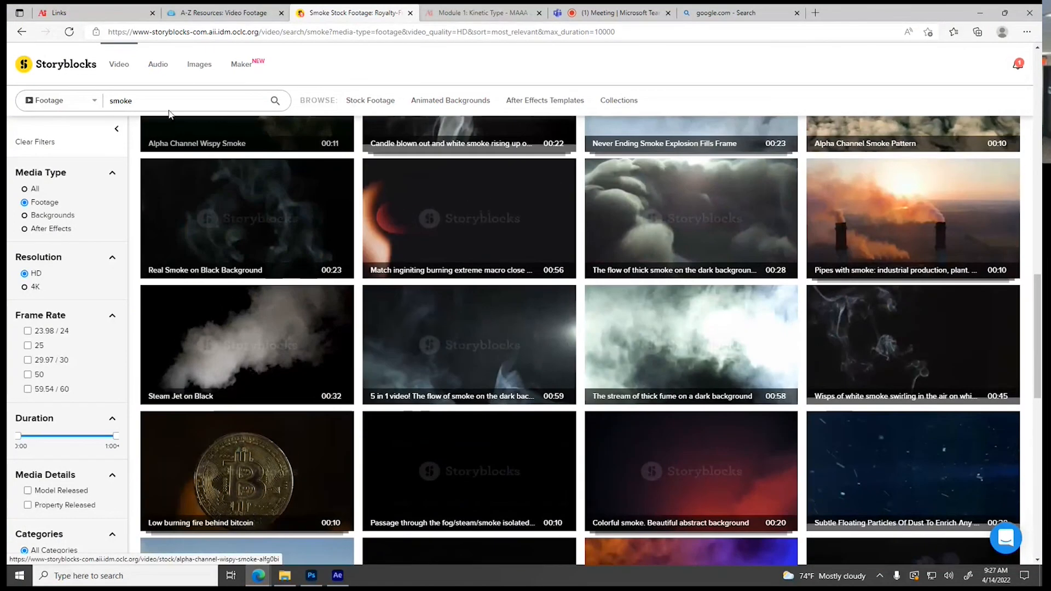
click(411, 13)
click(281, 12)
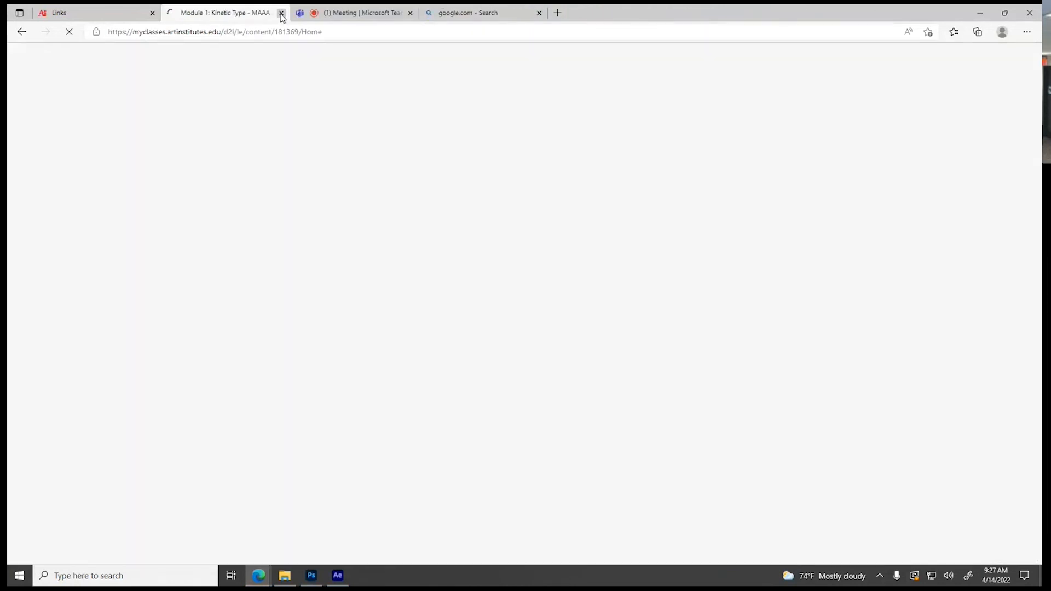
Open Google Images from the google.com search results and search for "Hulk texture"
click(462, 13)
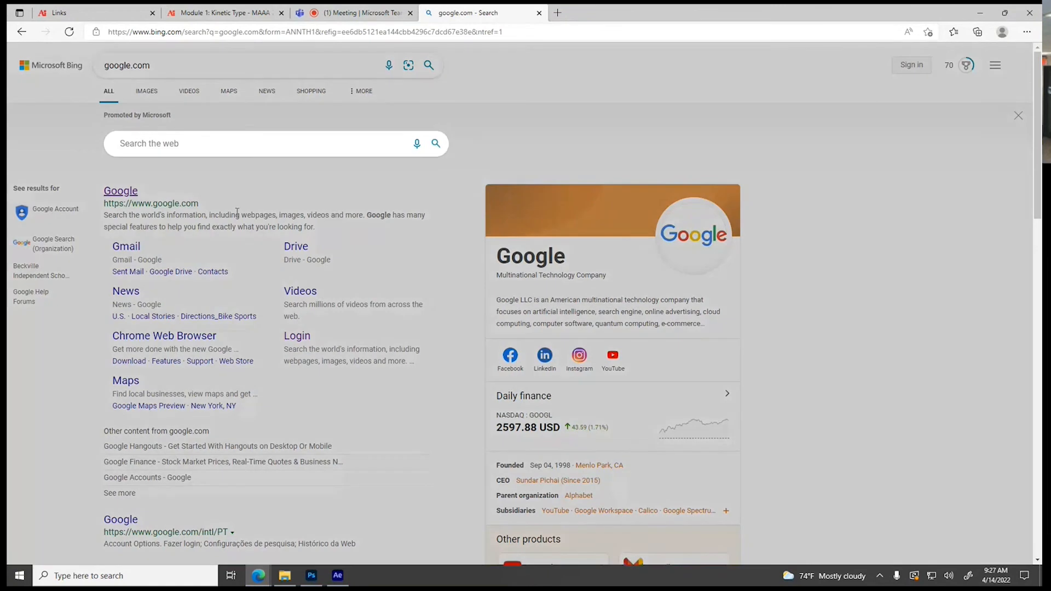
click(117, 191)
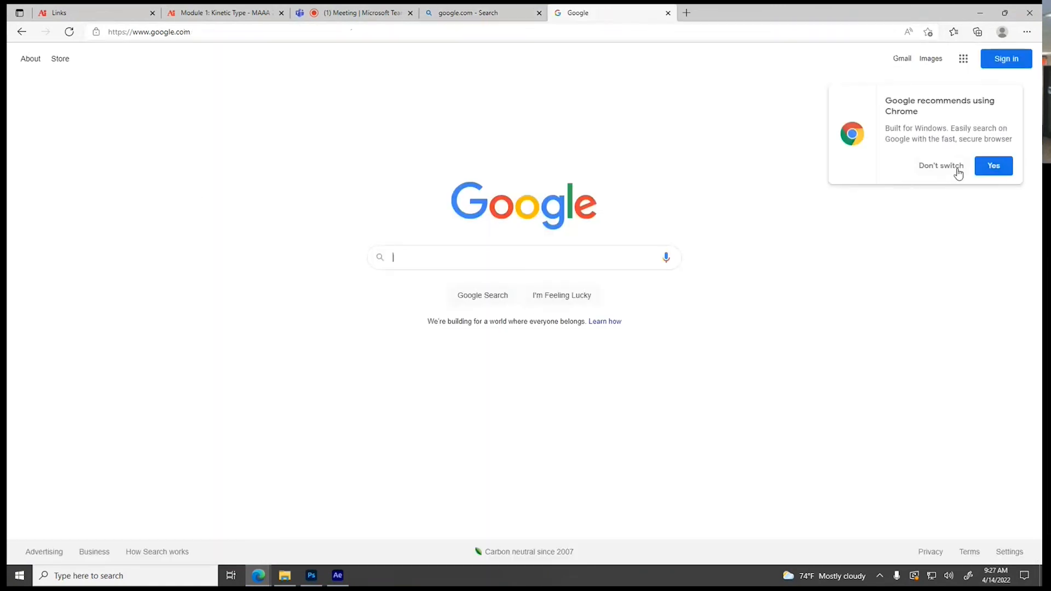
click(961, 170)
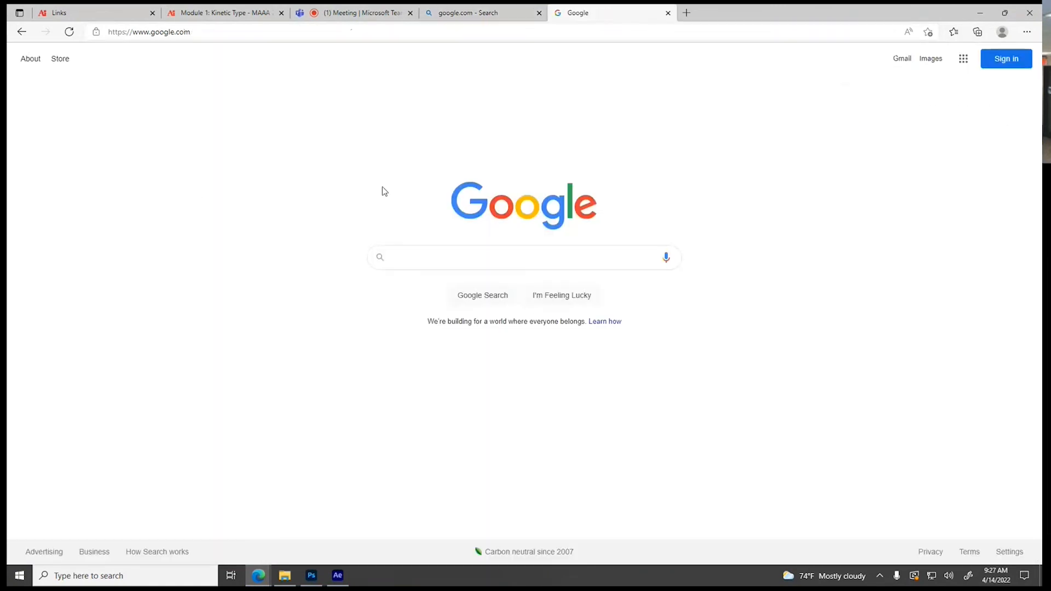
click(933, 61)
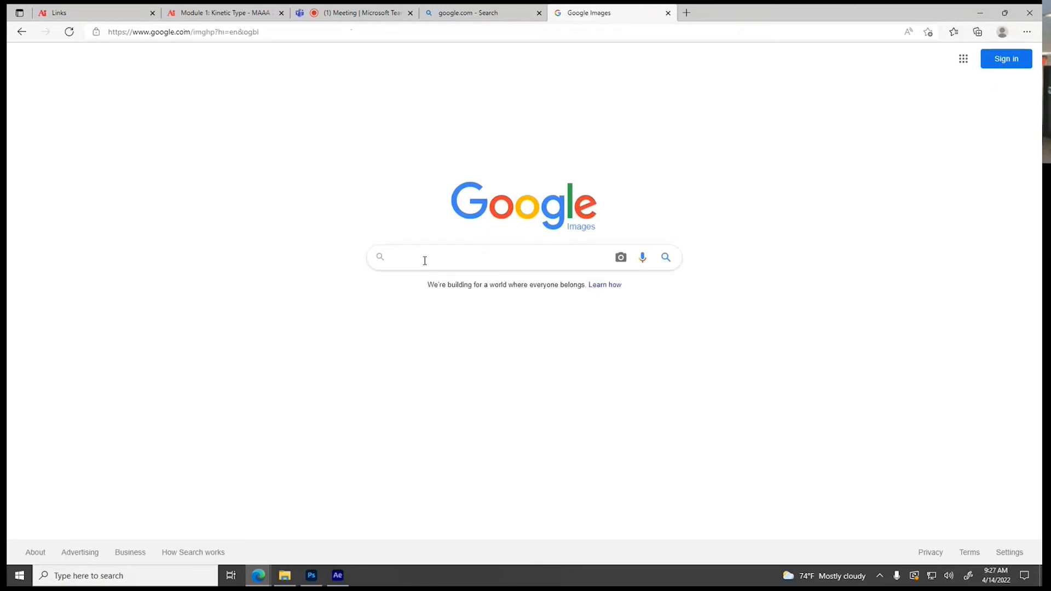
text(Hulk te)
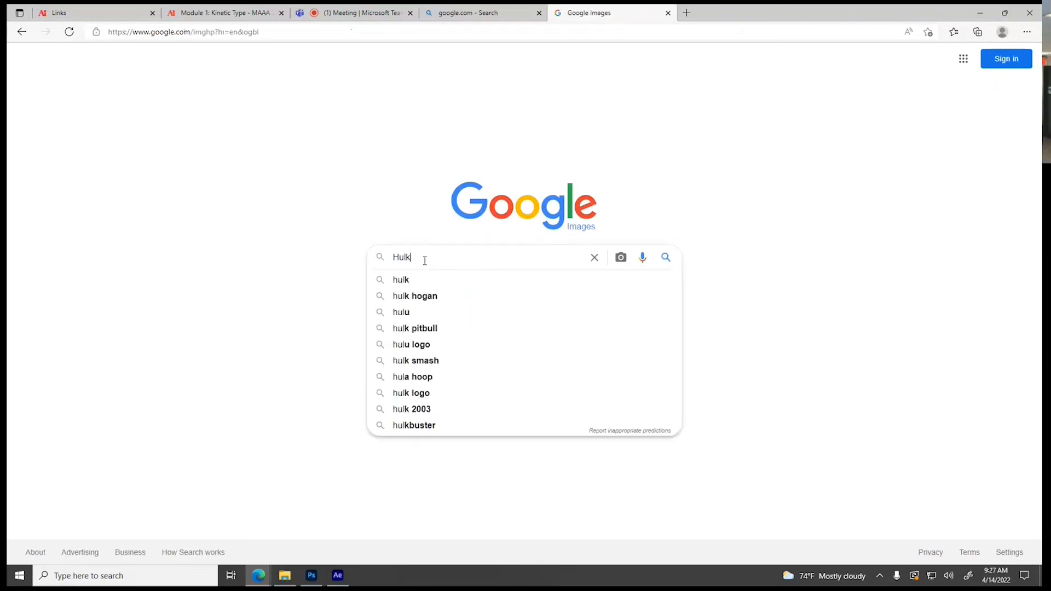
text(xture)
key(Return)
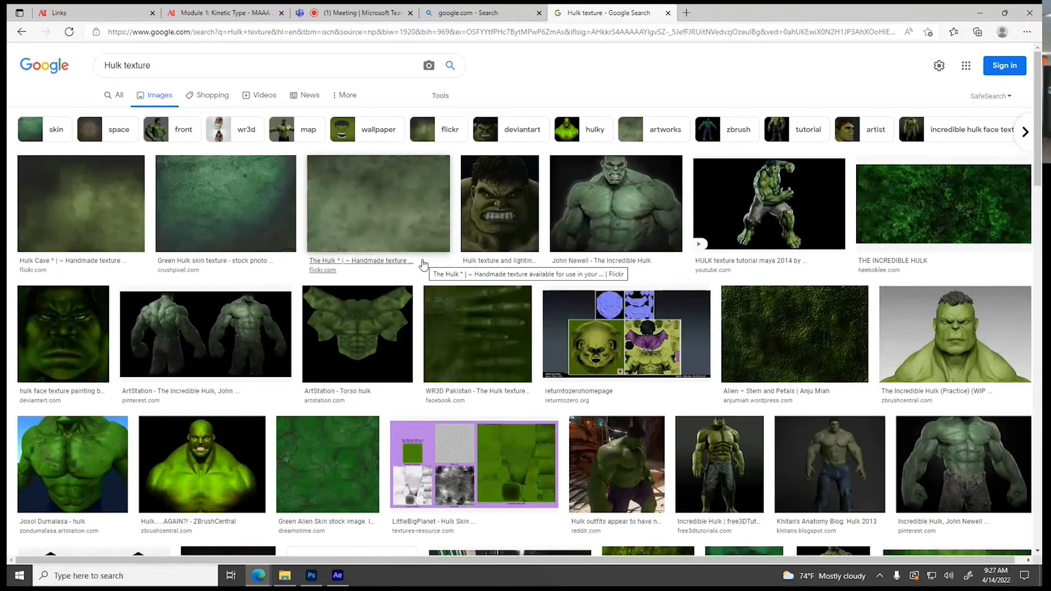
Save the Crushpixel Green Hulk skin texture image as a JPEG in the PSDs for Comps folder
click(247, 217)
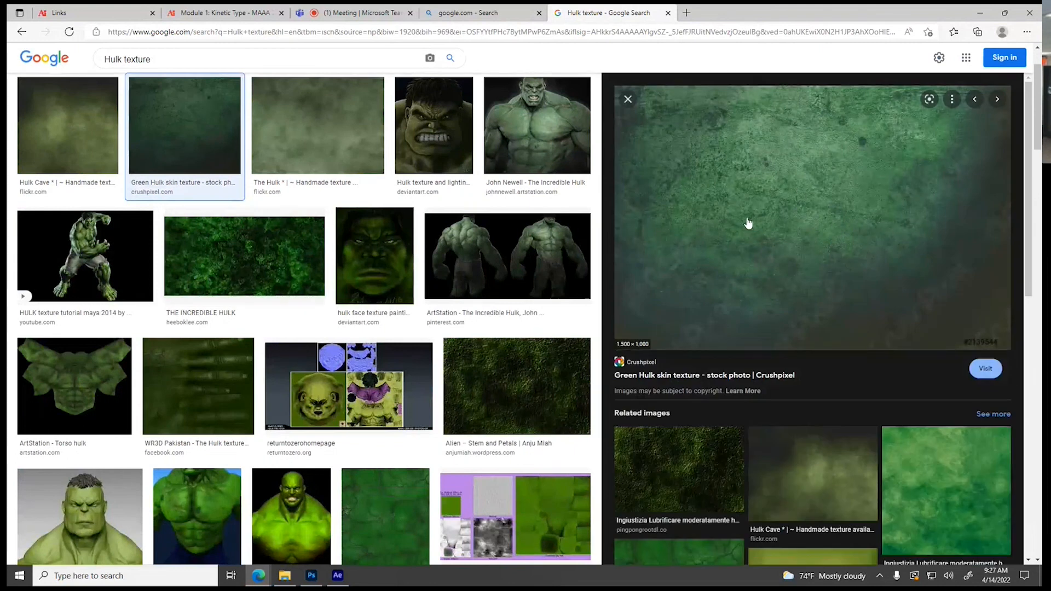
right_click(800, 201)
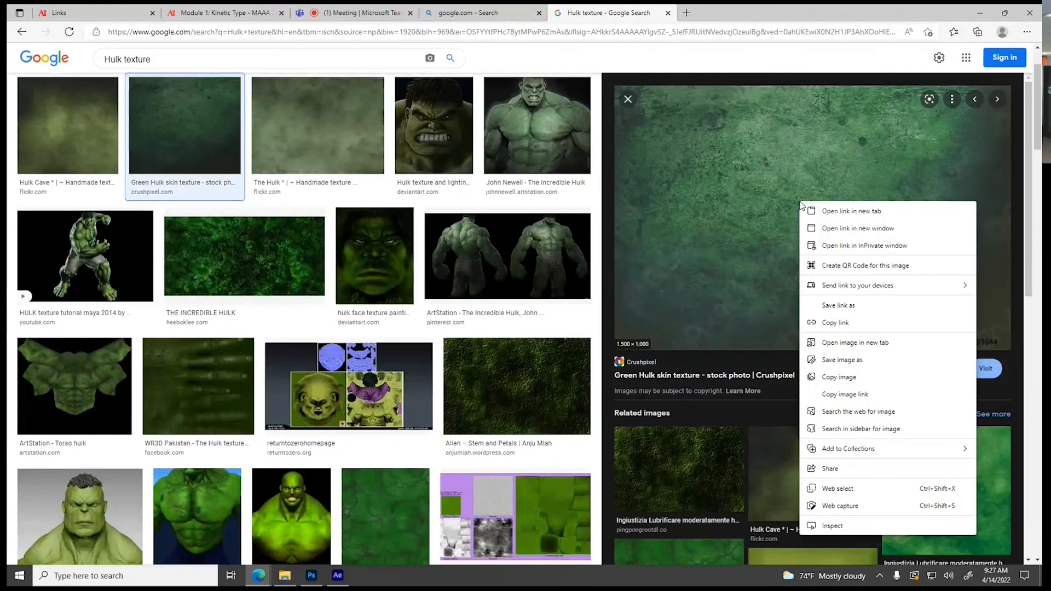
click(826, 360)
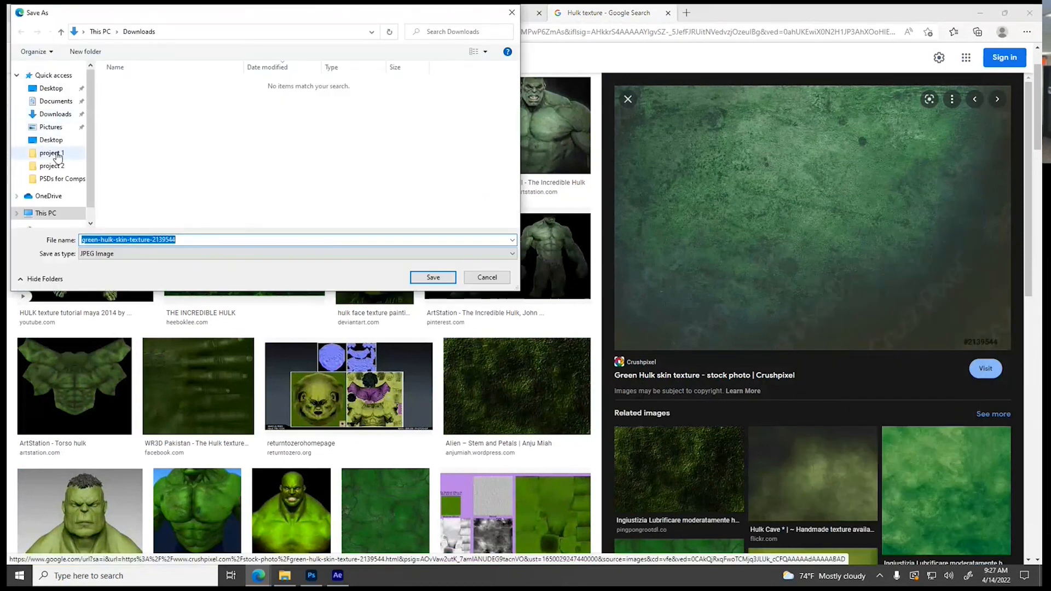
click(57, 179)
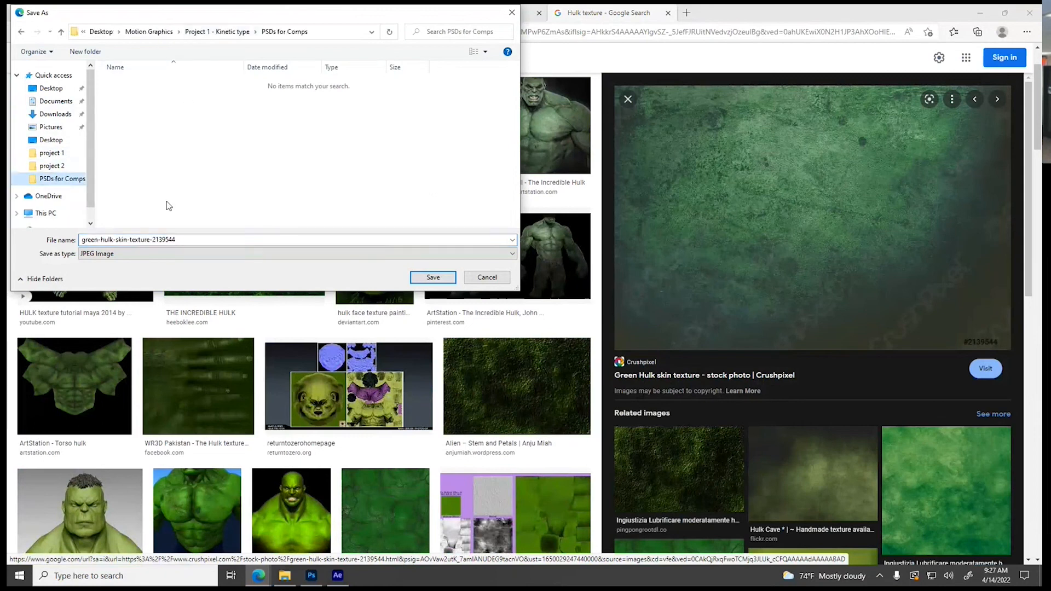
click(433, 277)
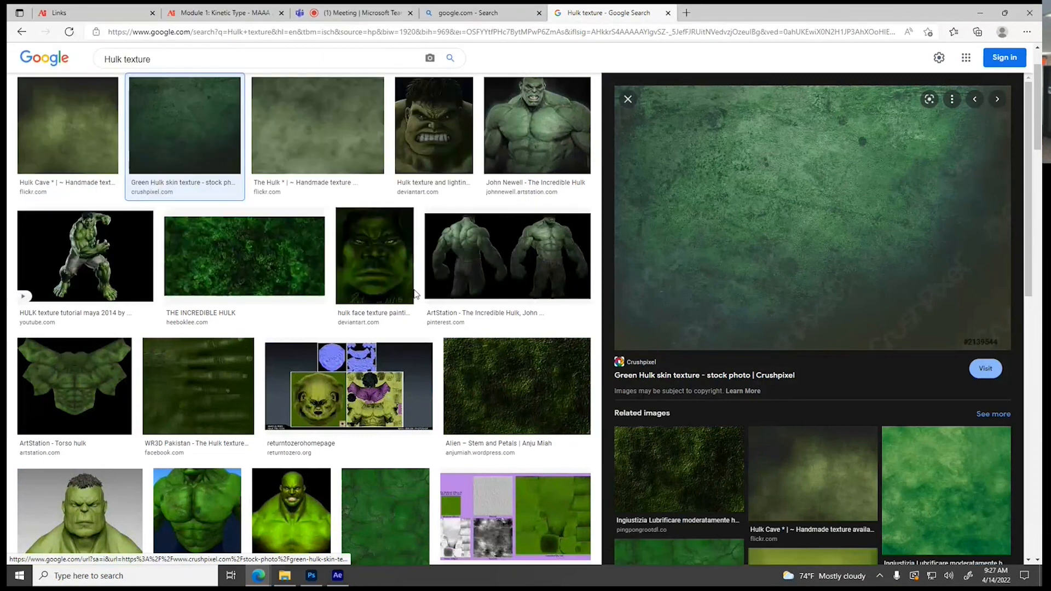
Return to After Effects and import green-hulk-skin-texture-2139544 from the PSDs for Comps folder as footage
click(338, 575)
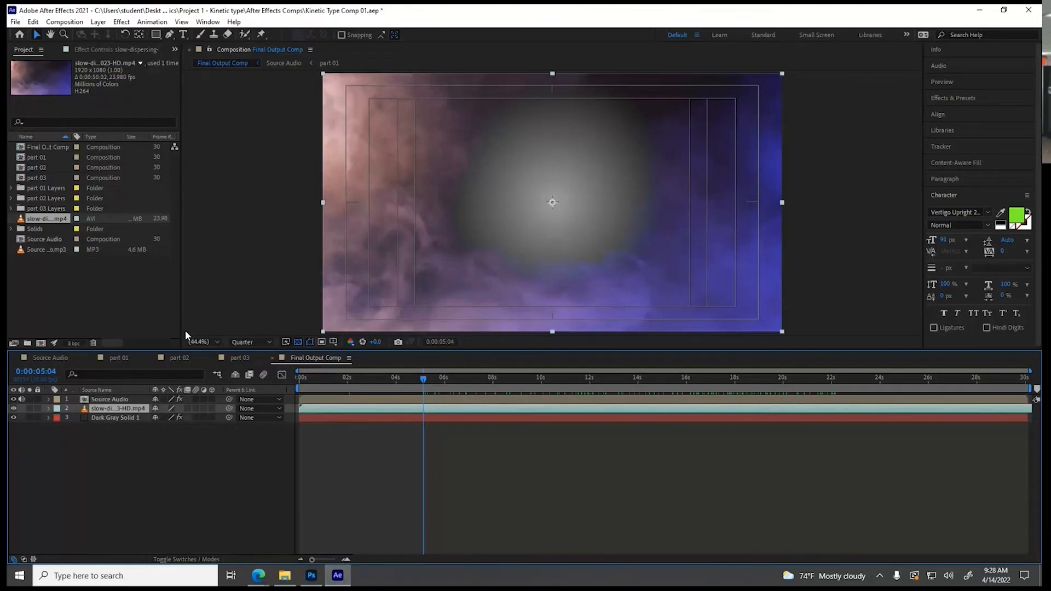
right_click(69, 280)
mouse_move(98, 330)
click(258, 332)
click(160, 140)
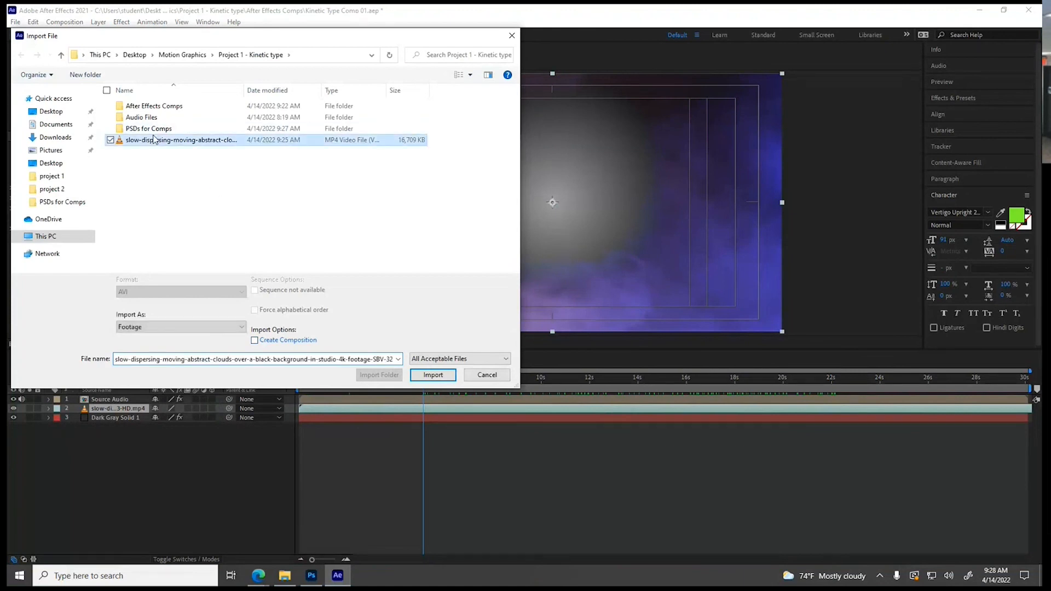
click(156, 131)
double_click(156, 131)
click(143, 106)
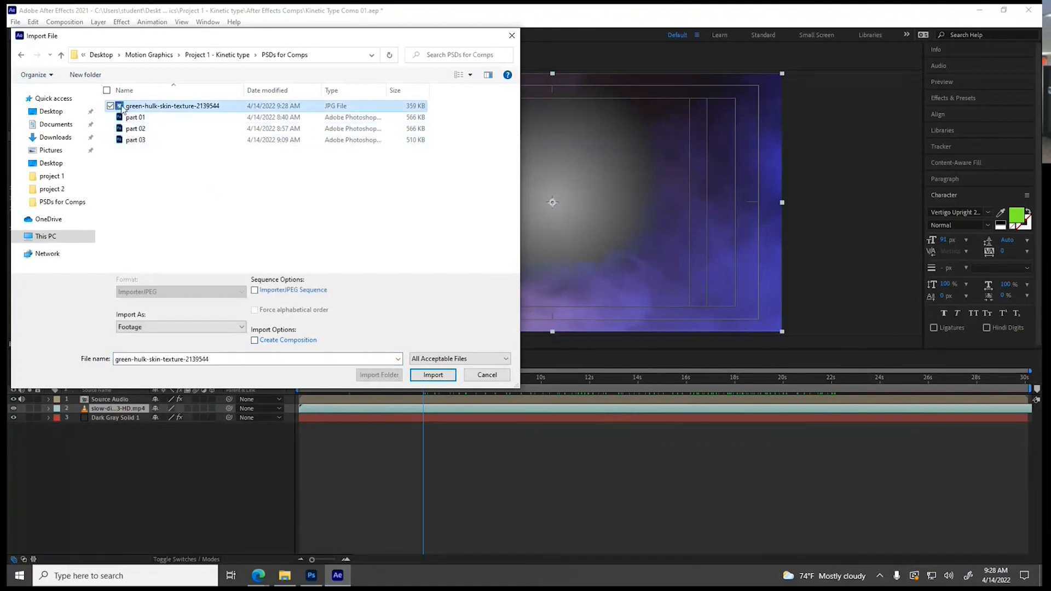
click(433, 375)
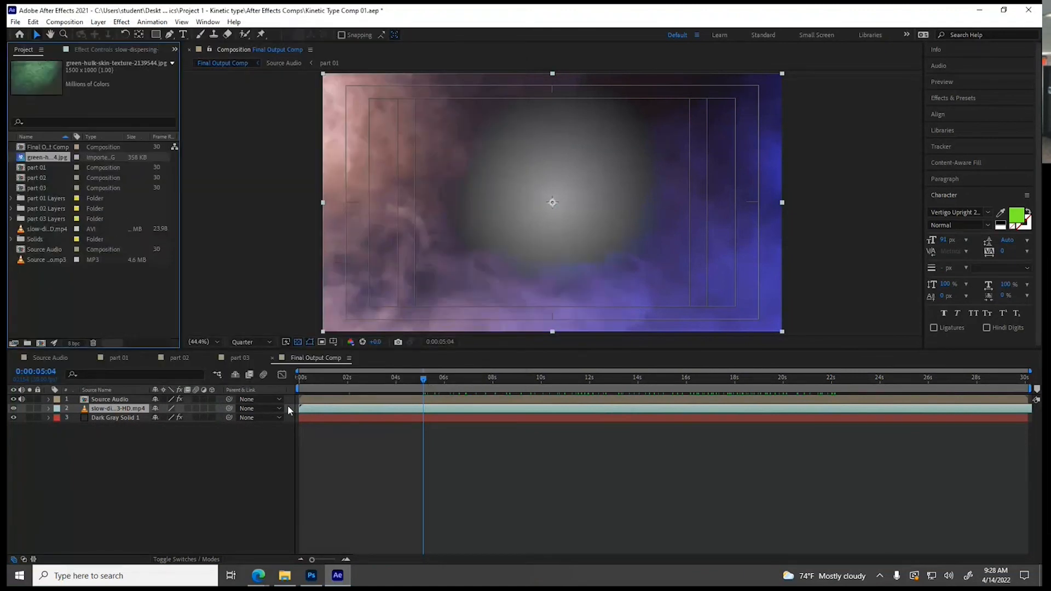
Add the green Hulk texture to Final Output Comp between Source Audio and the smoke footage, scaled up to cover the frame
drag(46, 159, 72, 408)
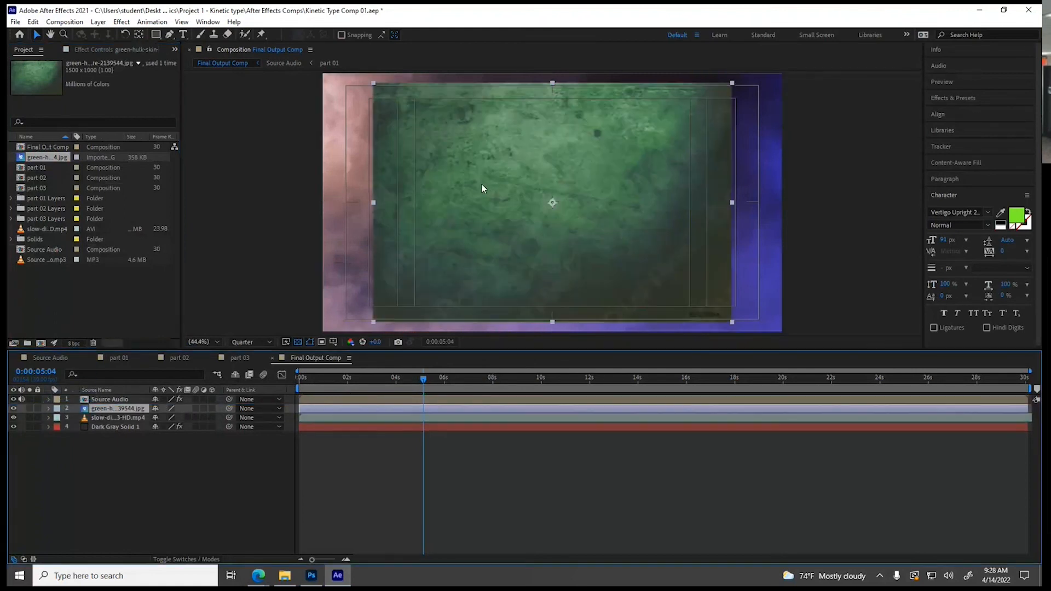
drag(374, 320, 319, 345)
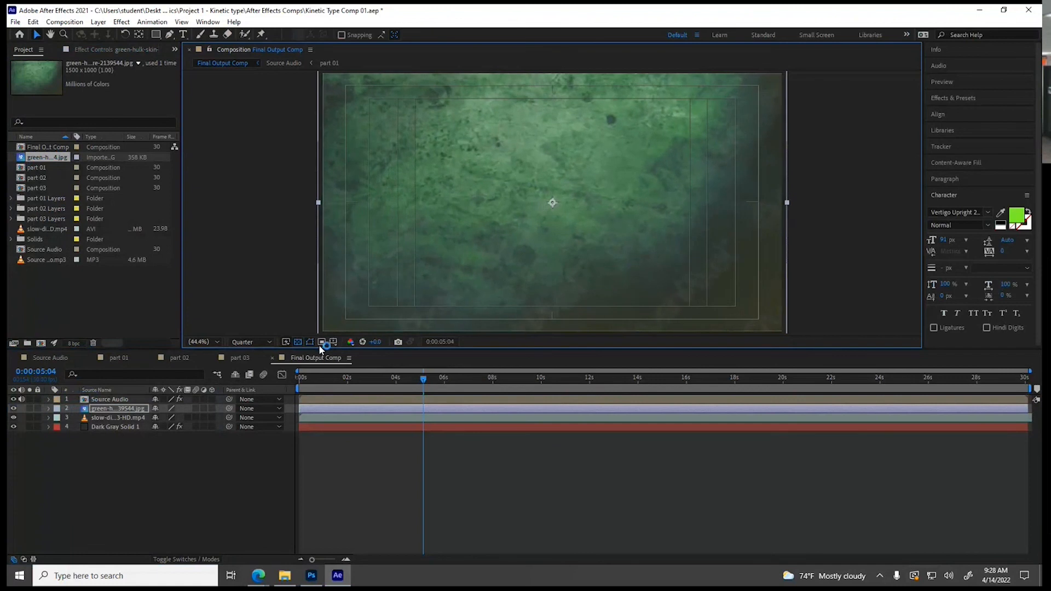
Set the green Hulk texture layer's blending mode to Overlay
click(96, 22)
mouse_move(151, 247)
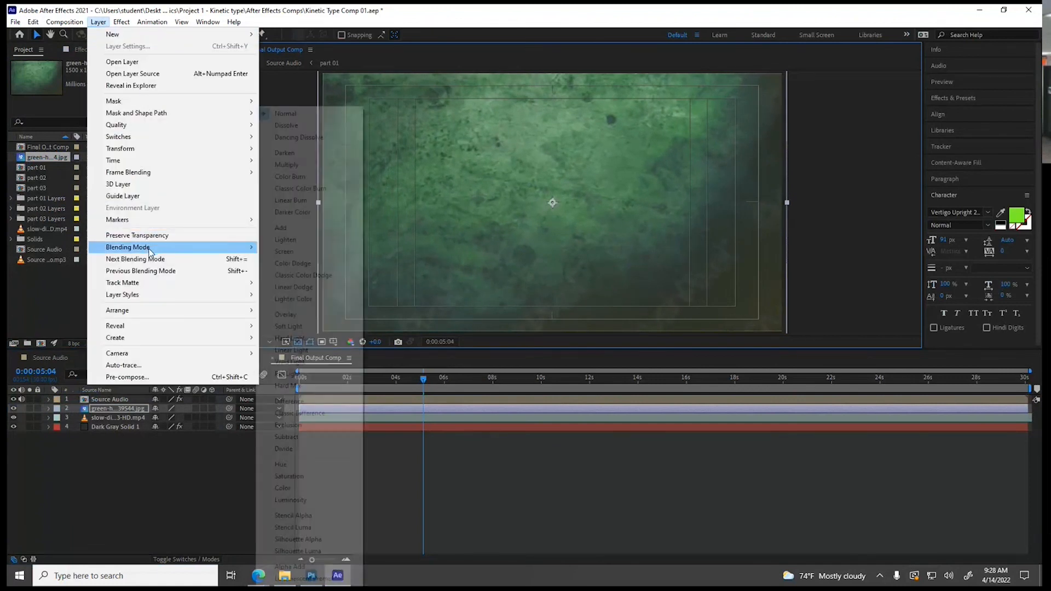
click(301, 314)
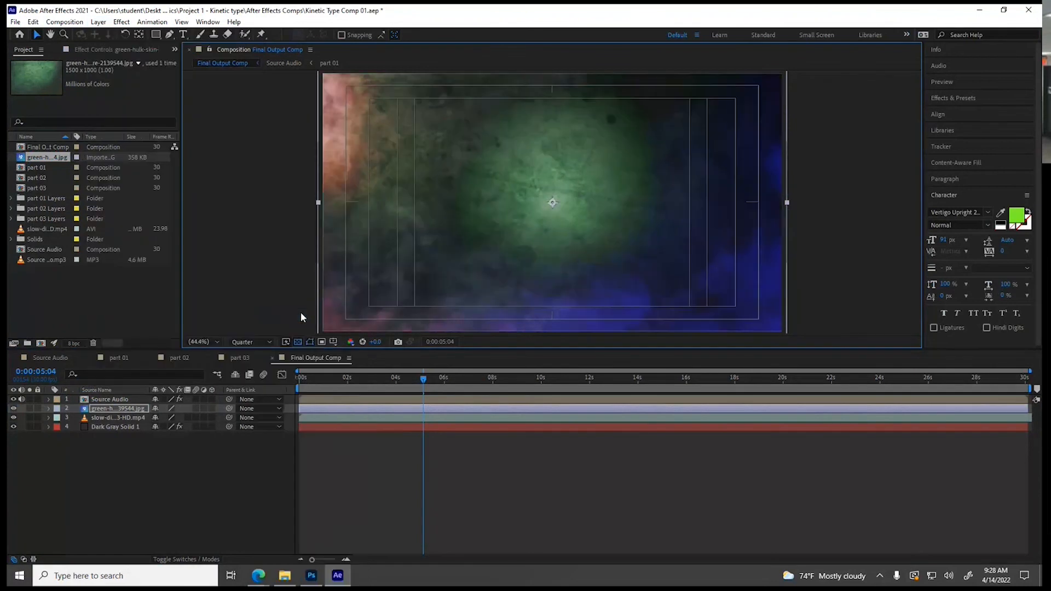
Set the smoke footage layer's blending mode to Normal in Final Output Comp
click(126, 419)
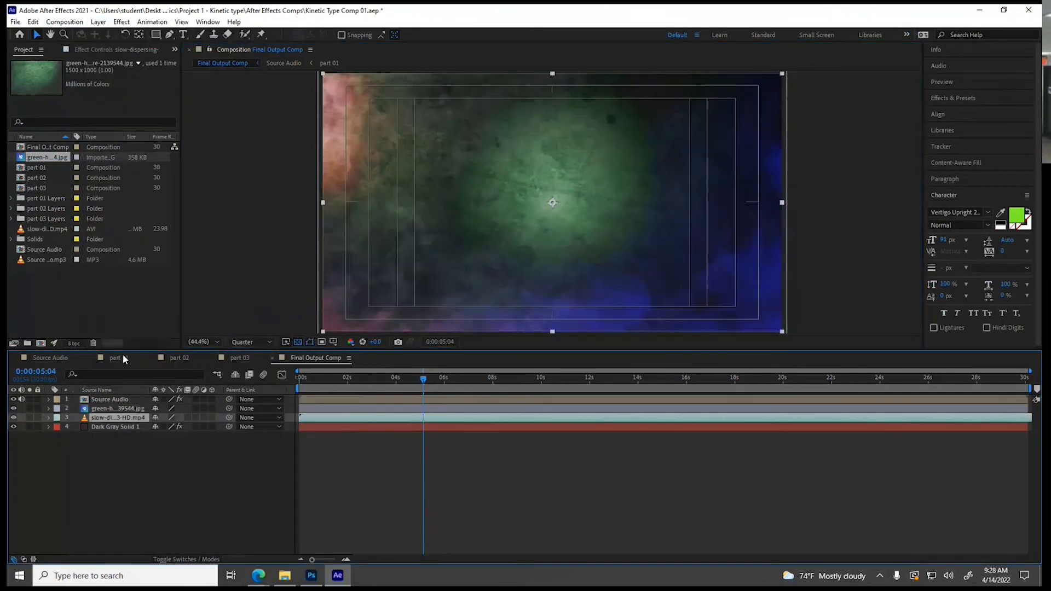
click(97, 21)
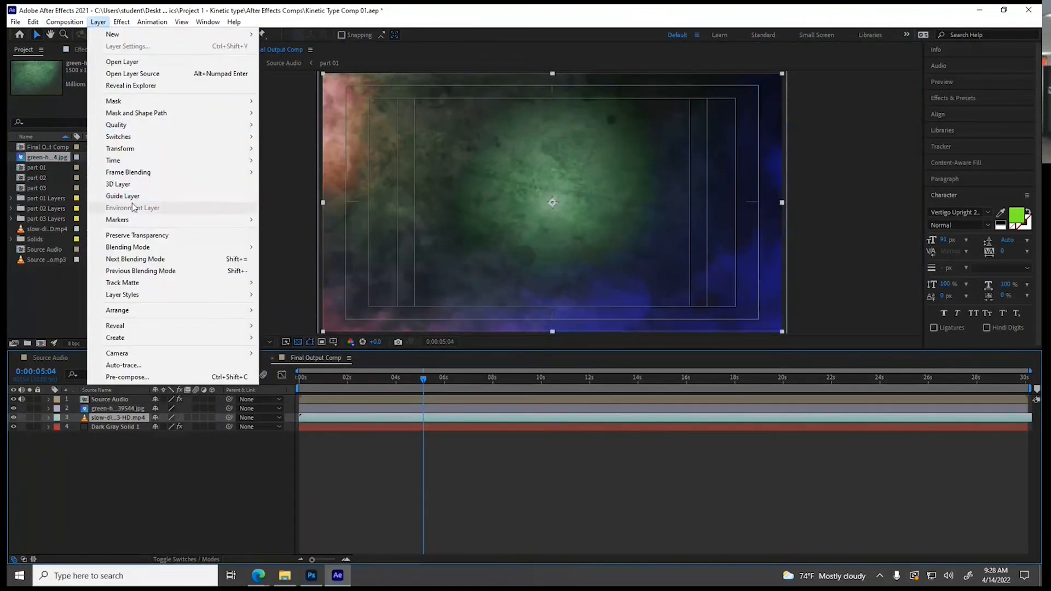
mouse_move(142, 247)
click(279, 115)
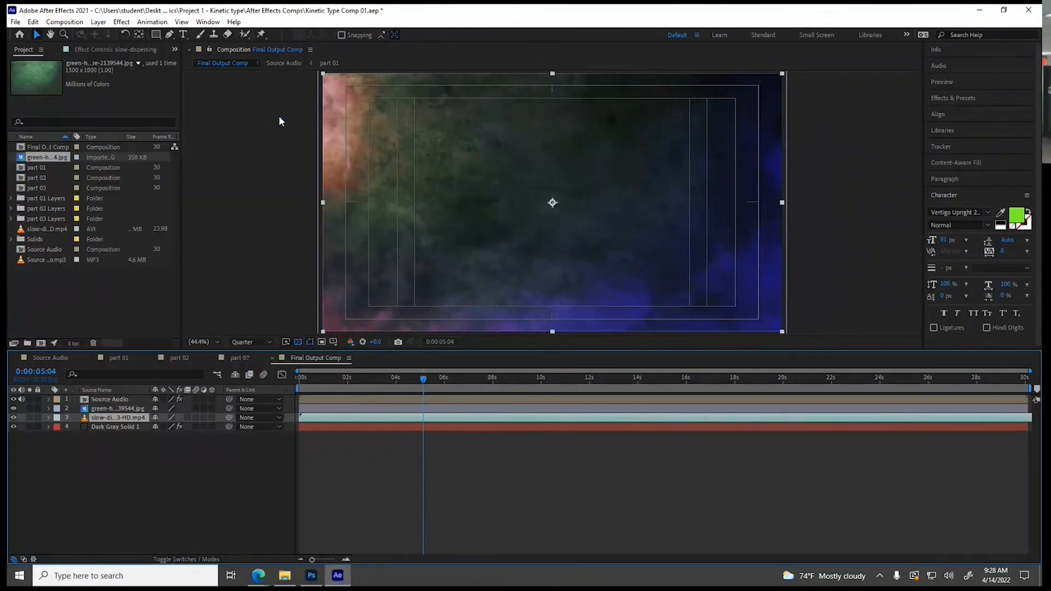
Hide the smoke footage layer and set the composition's preview resolution to Full, viewing the frame at 0:00:11:12
drag(427, 377, 575, 379)
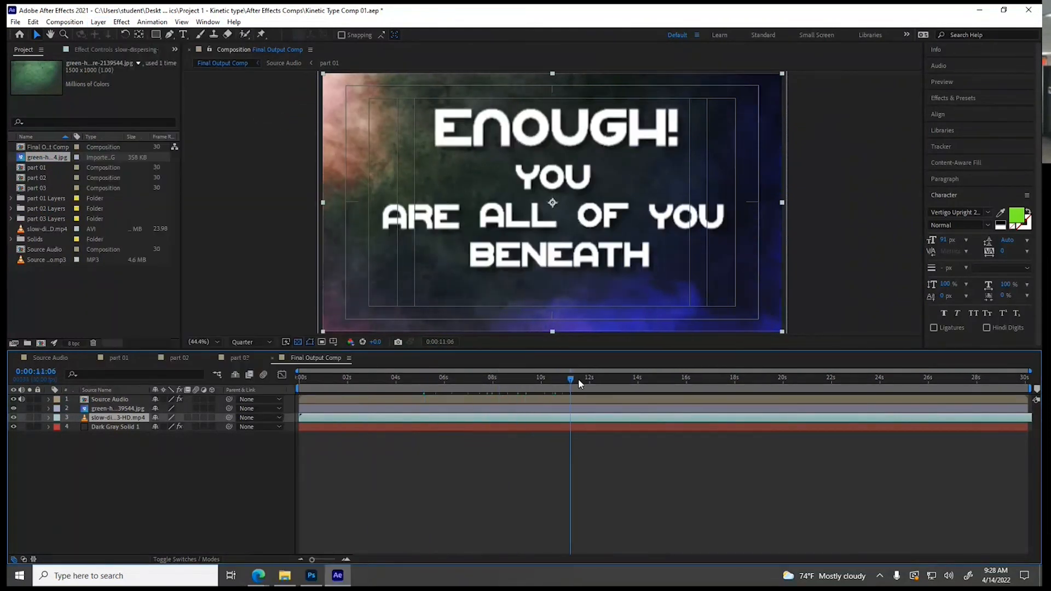
click(14, 418)
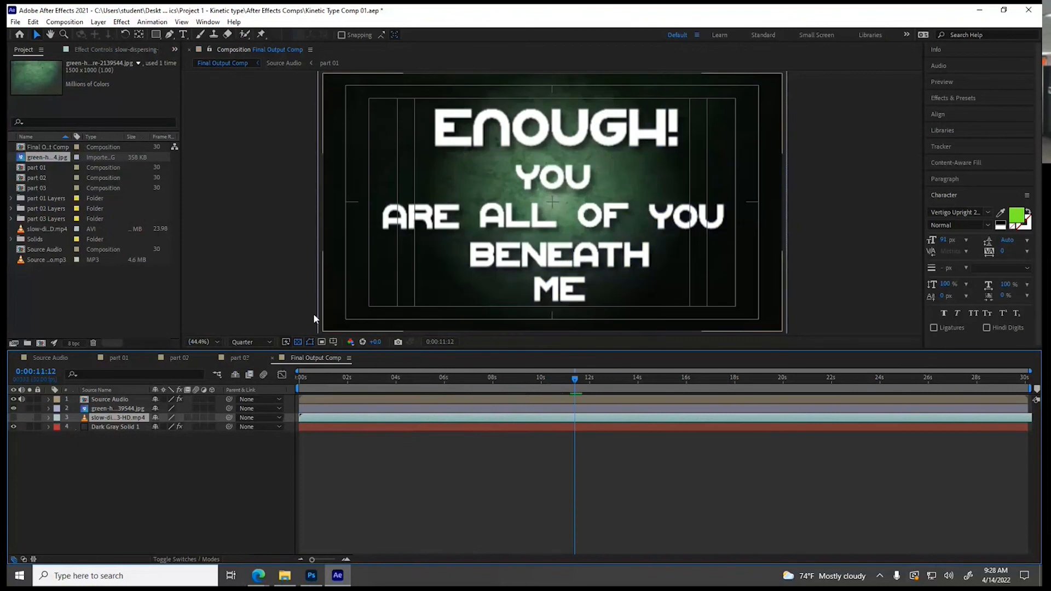
click(253, 342)
click(257, 366)
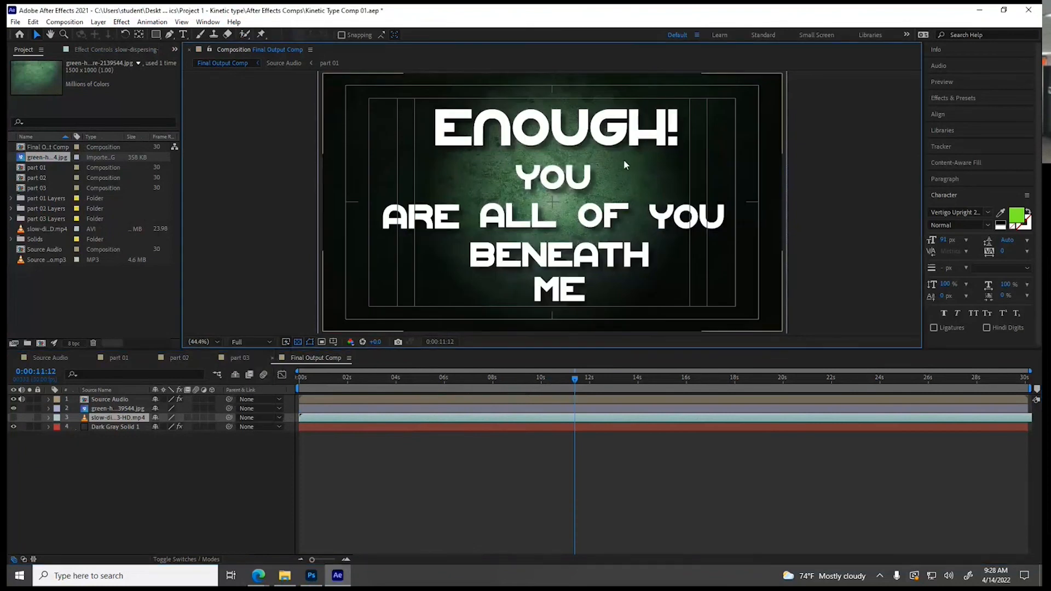
Play a preview of Final Output Comp from the beginning to review the type over the green texture
drag(541, 377, 279, 374)
key(space)
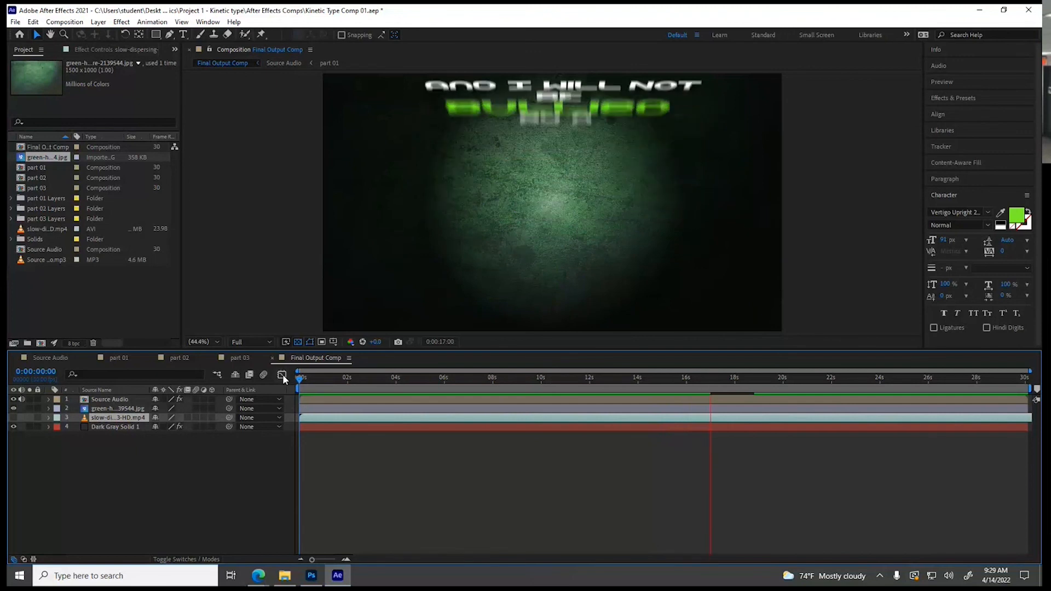
key(space)
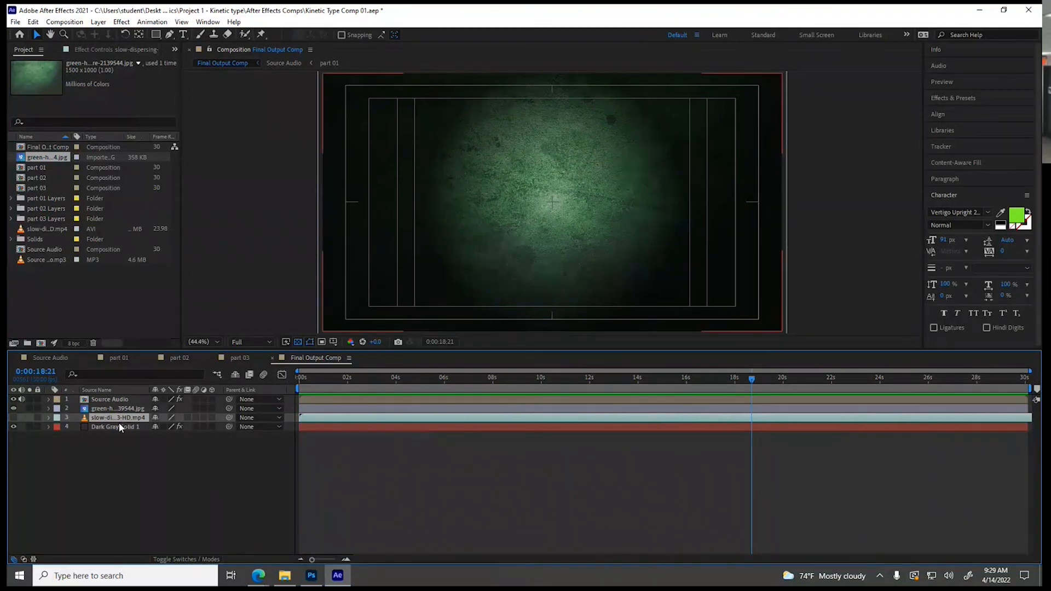
Create a 1920 x 1080 px magenta solid with color C123E3 in the part 01 composition, with the playhead at 0:00:00:24
click(120, 359)
click(360, 381)
drag(381, 382, 448, 384)
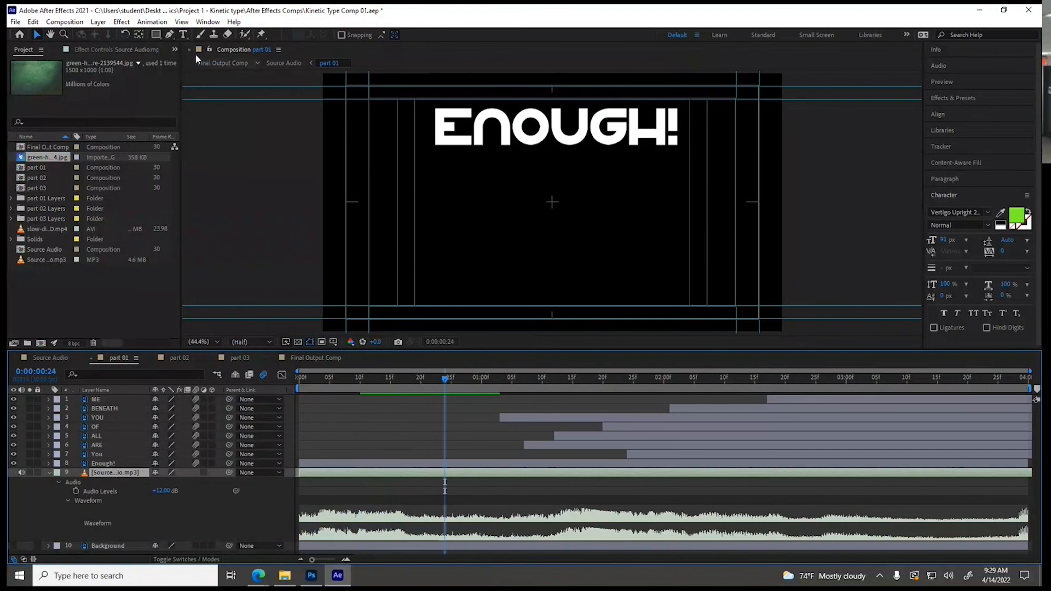
click(97, 23)
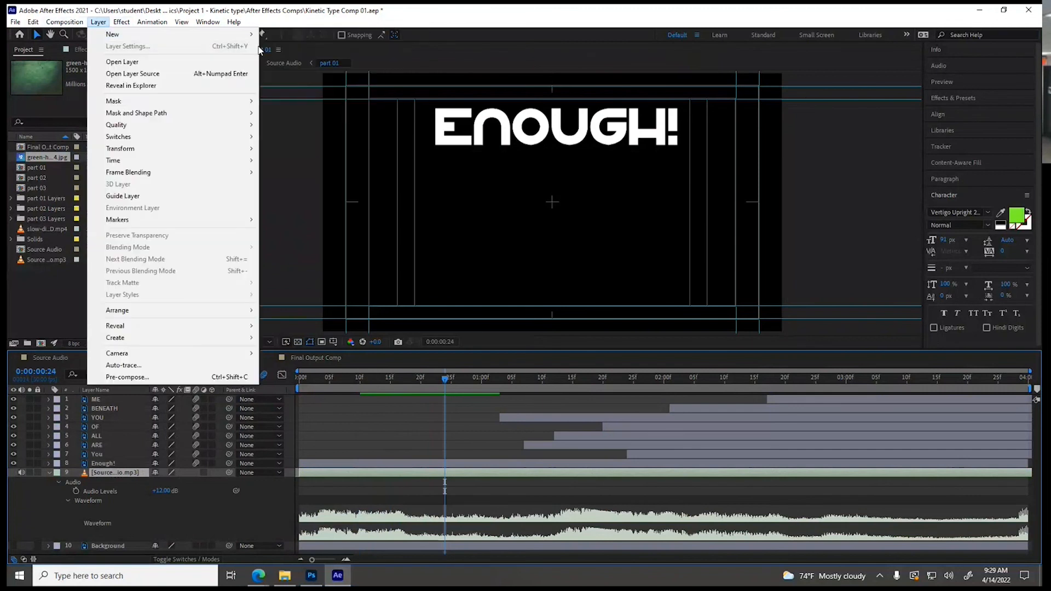
click(281, 47)
click(99, 23)
mouse_move(109, 35)
click(274, 47)
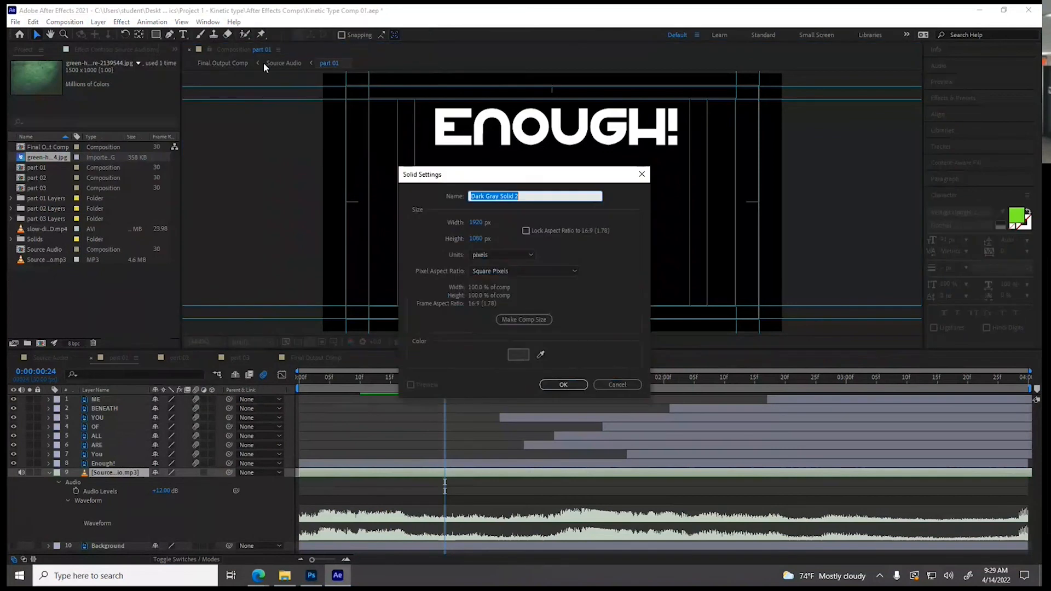
click(518, 354)
click(548, 249)
drag(512, 248, 512, 237)
click(580, 349)
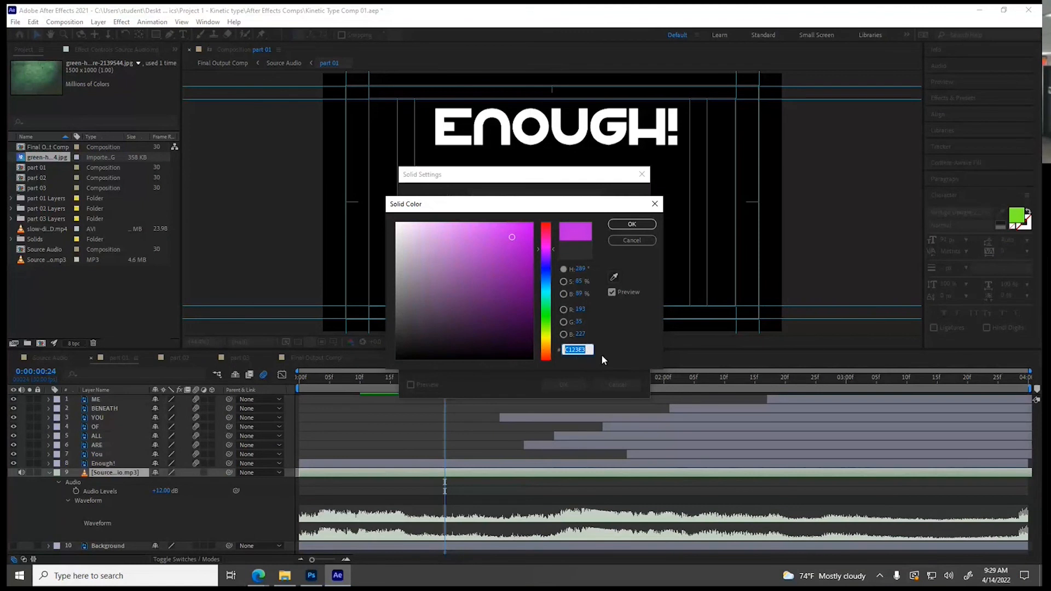
click(632, 225)
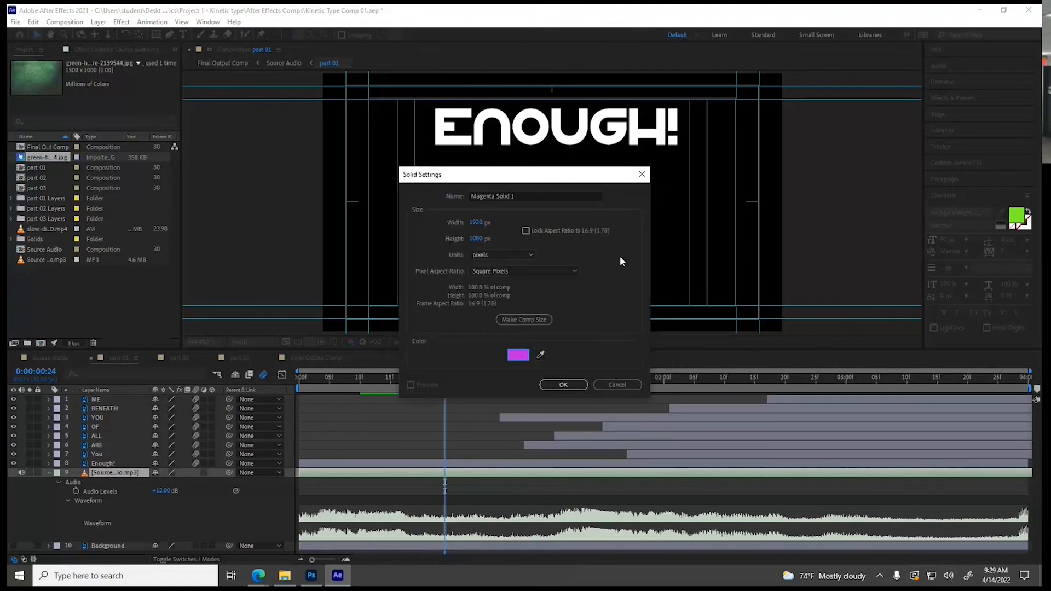
click(569, 383)
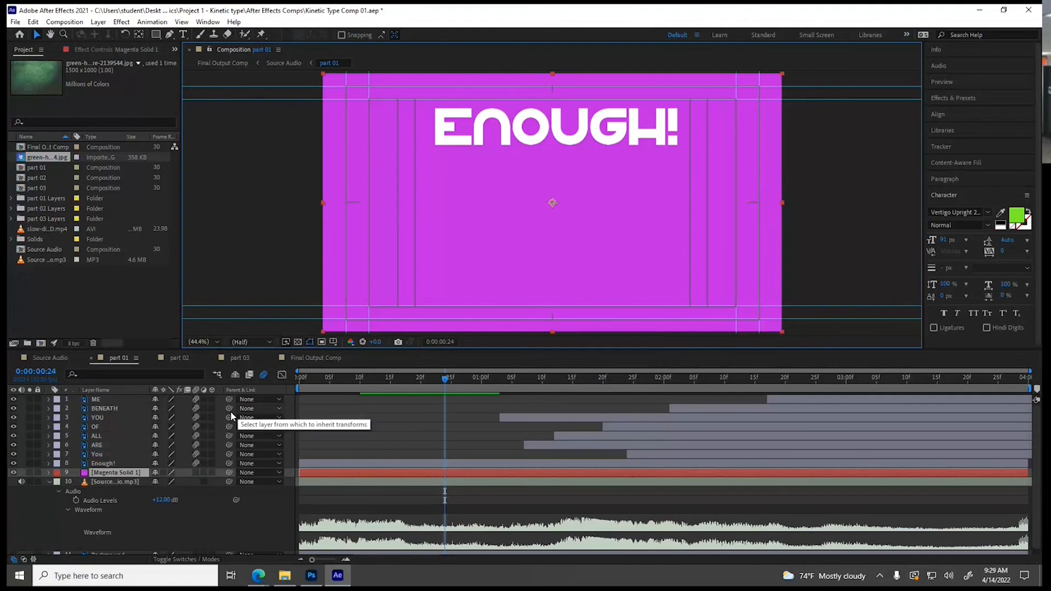
Move the magenta solid above all the text layers in part 01 and set its blending mode to Overlay
drag(117, 431, 120, 395)
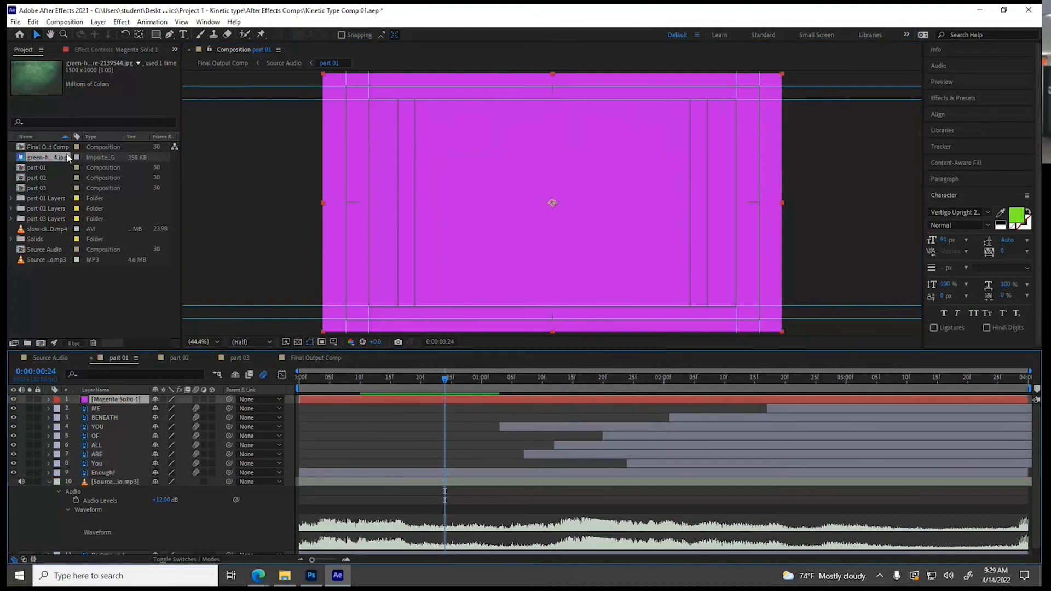
click(98, 22)
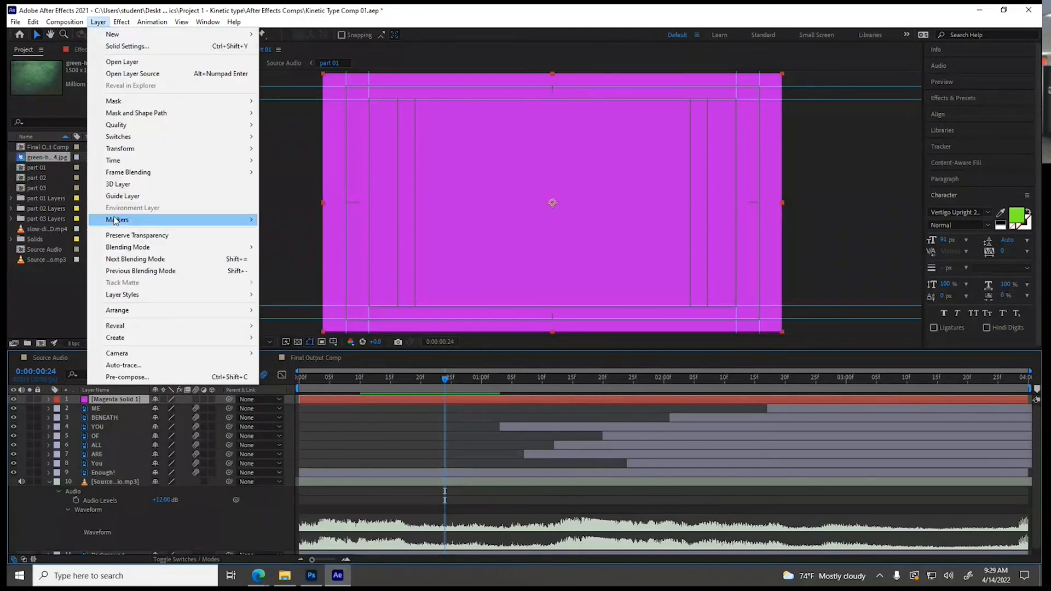
mouse_move(120, 249)
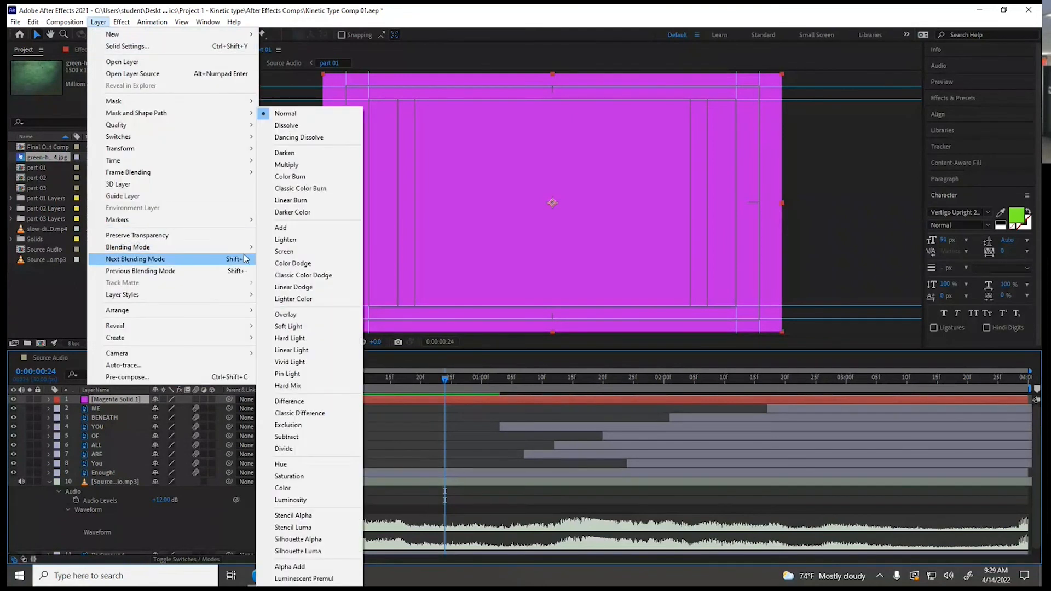
click(307, 315)
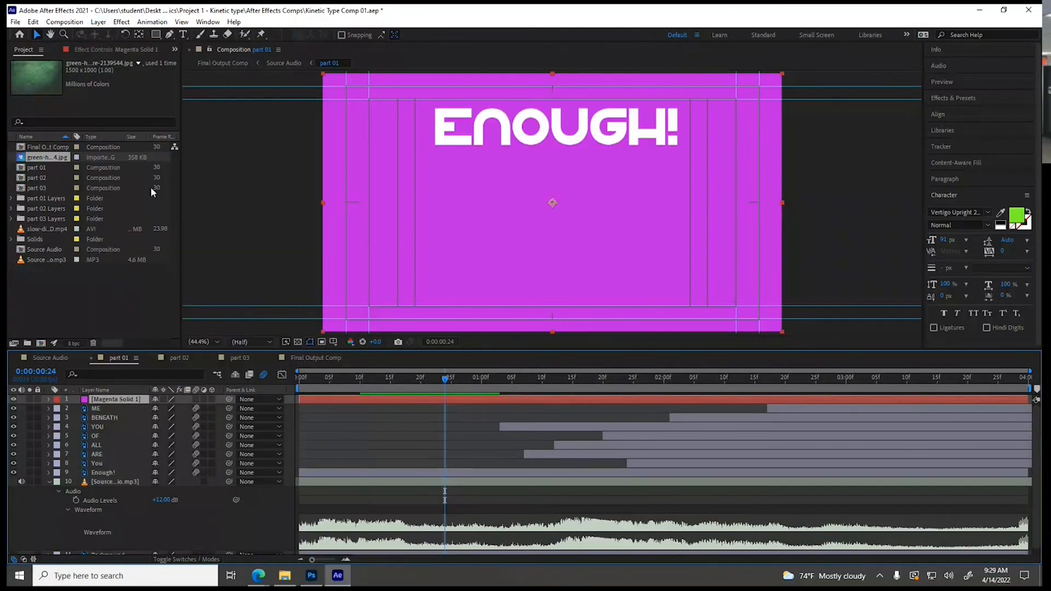
Try the Add, Color and Multiply blending modes on the magenta solid, and delete the solid
click(104, 24)
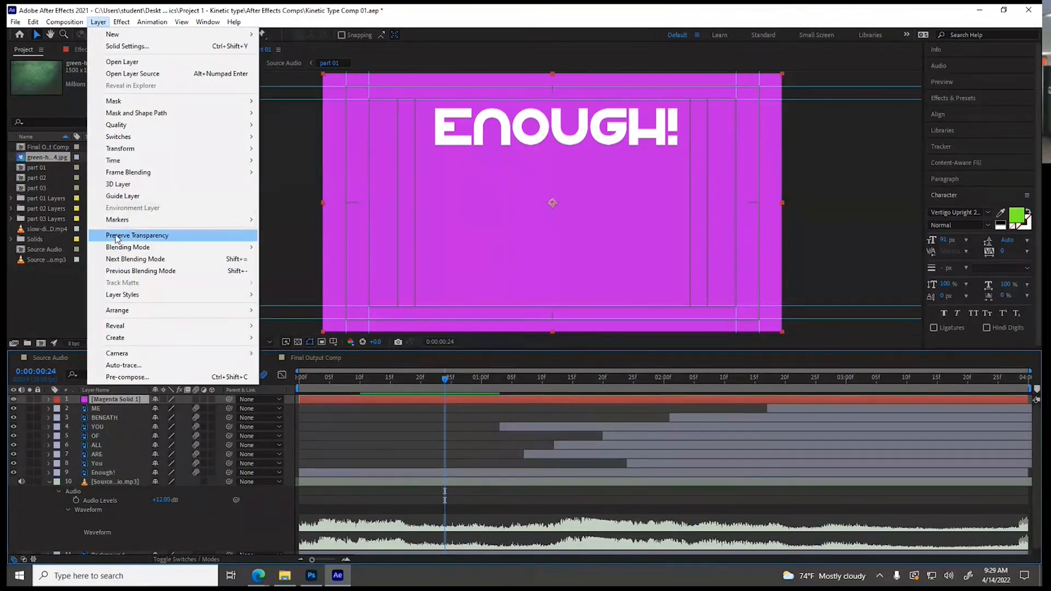
mouse_move(199, 252)
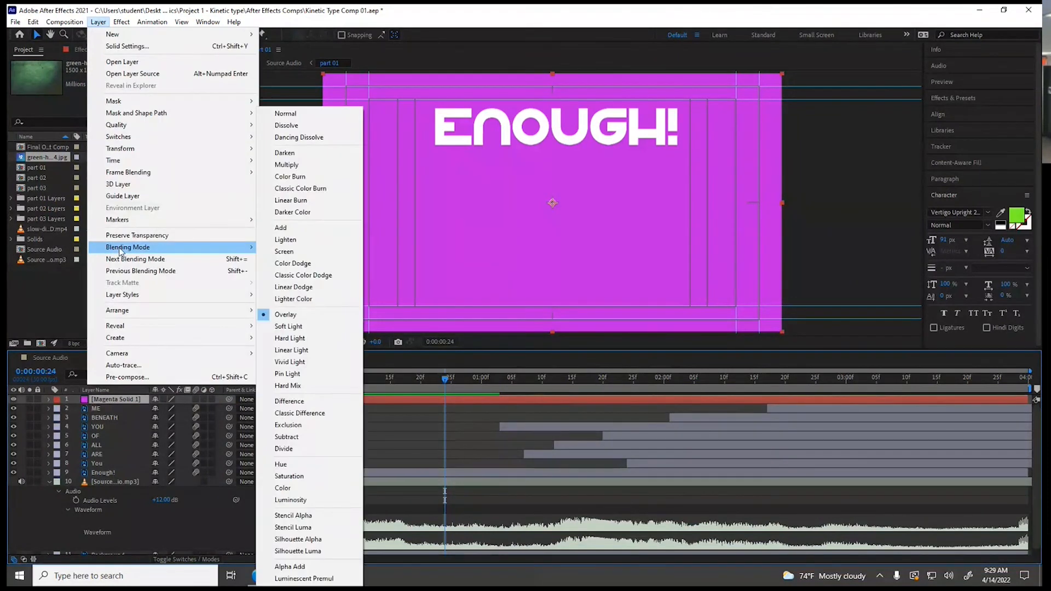
click(285, 227)
click(102, 23)
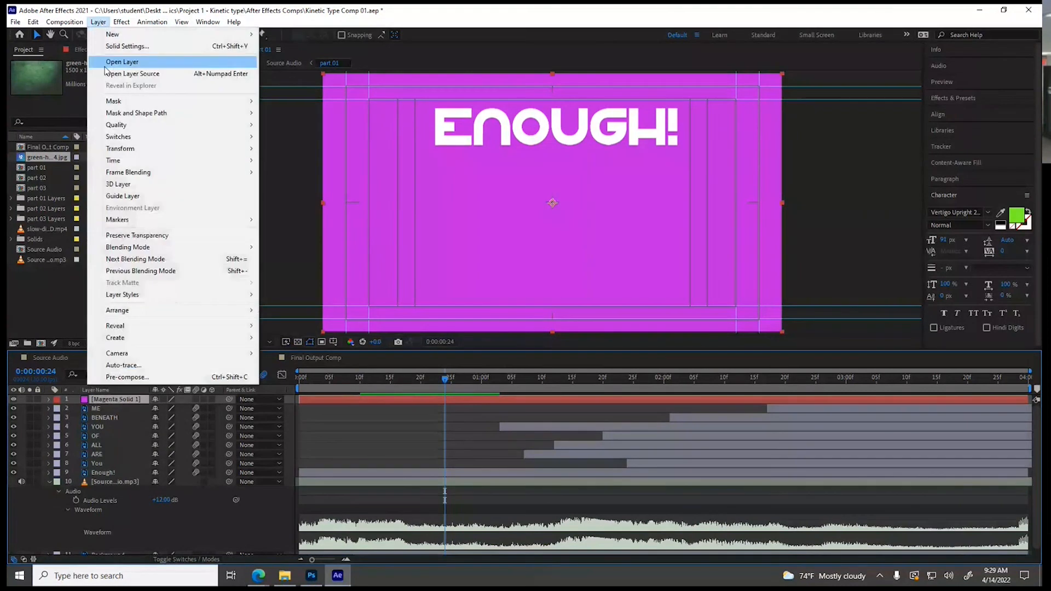
mouse_move(125, 249)
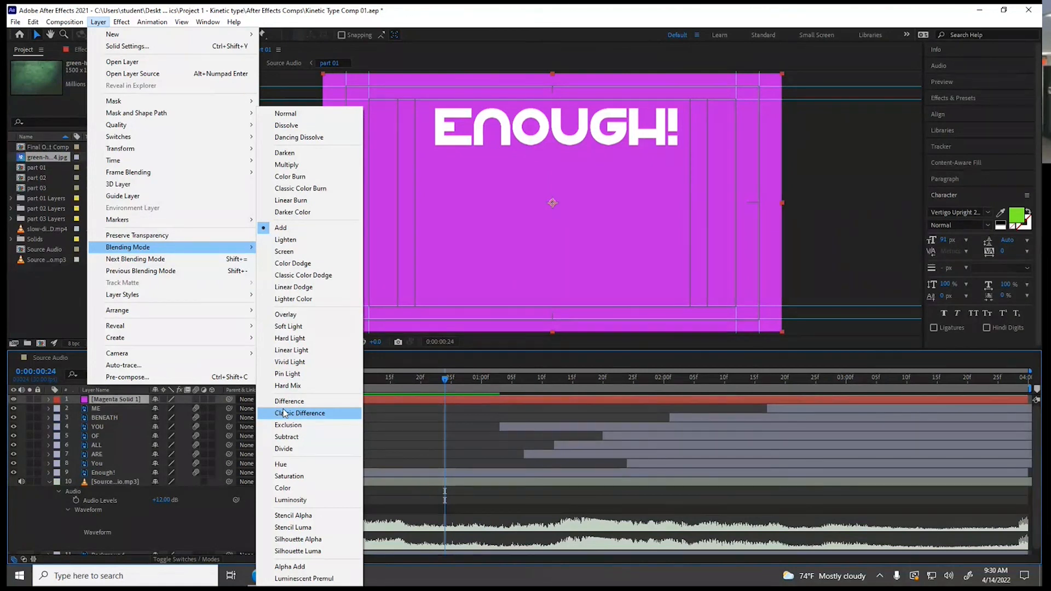
click(282, 492)
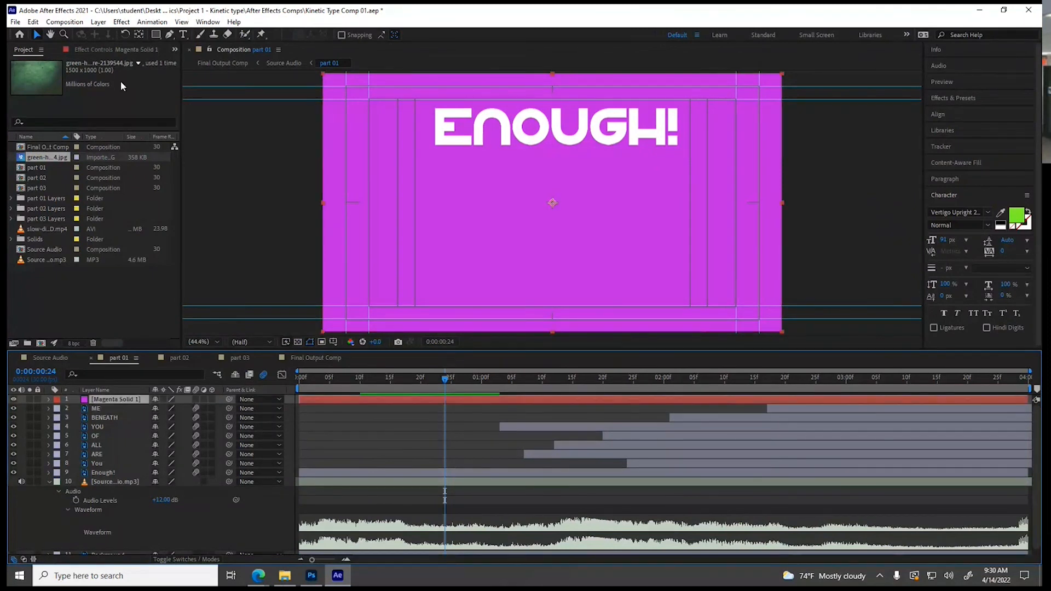
click(93, 23)
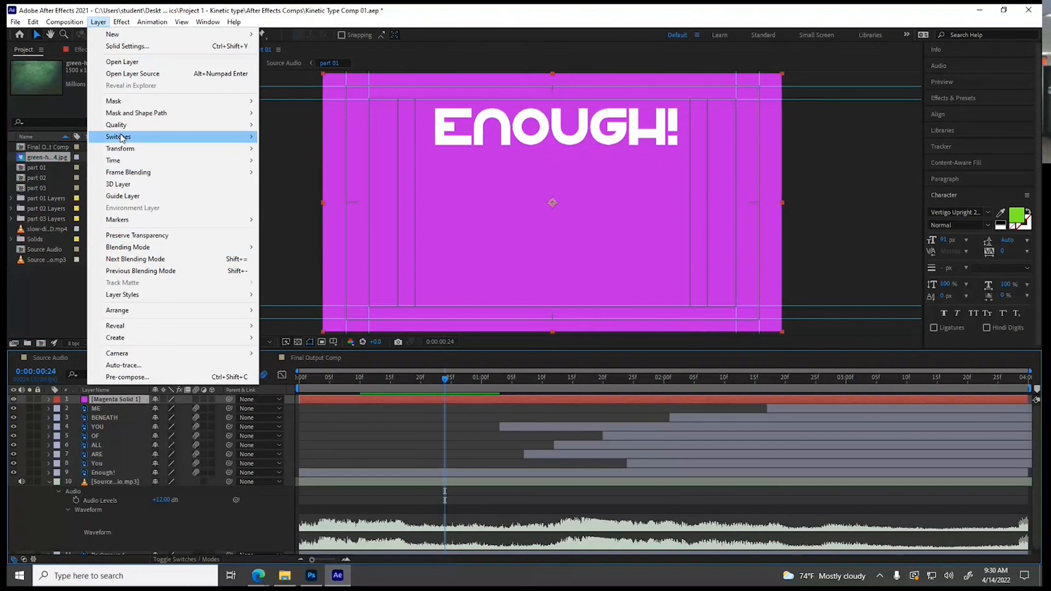
mouse_move(121, 137)
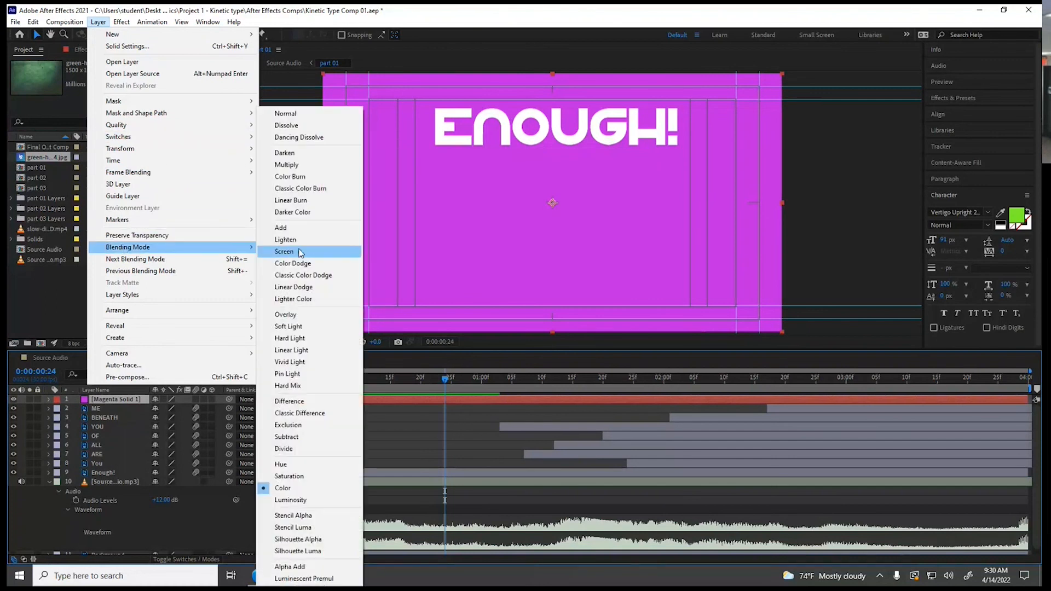
click(305, 167)
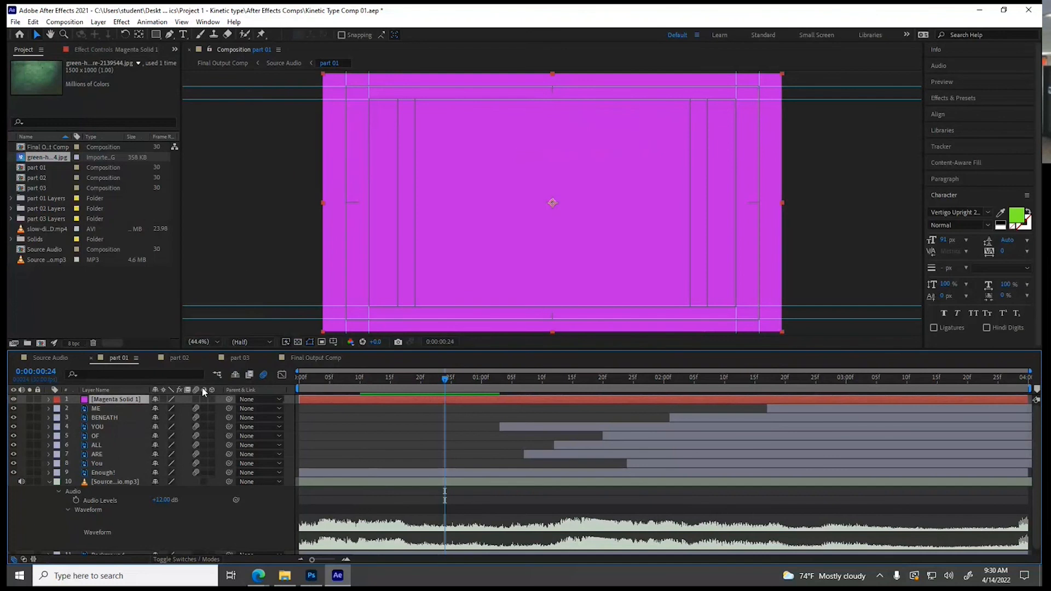
key(Delete)
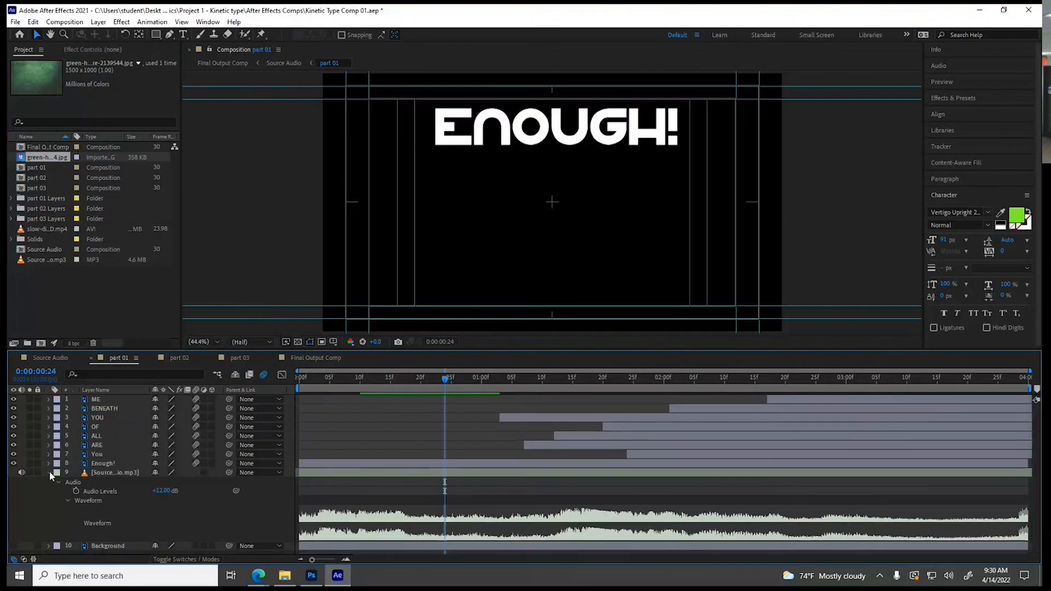
Collapse the audio layer in part 01 and scrub through the Source Audio composition to about 0:00:14:07
click(49, 473)
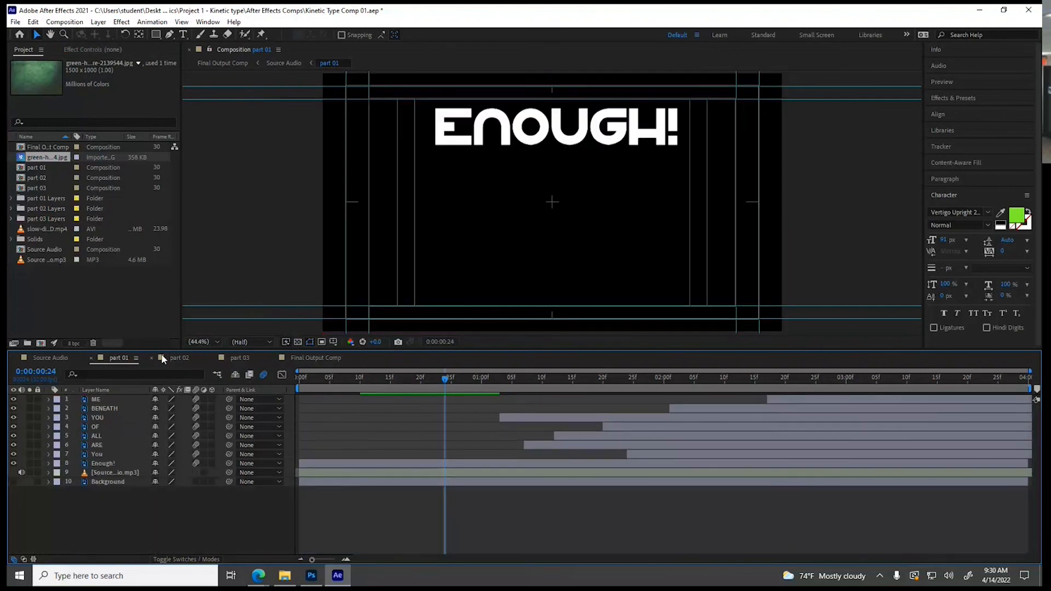
click(36, 359)
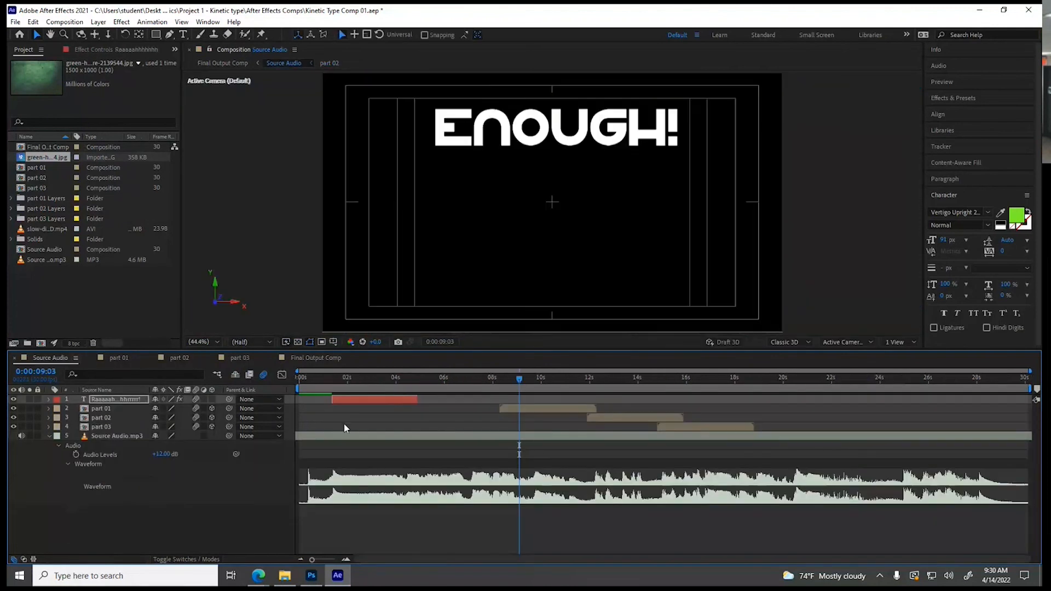
click(389, 378)
drag(387, 378, 644, 368)
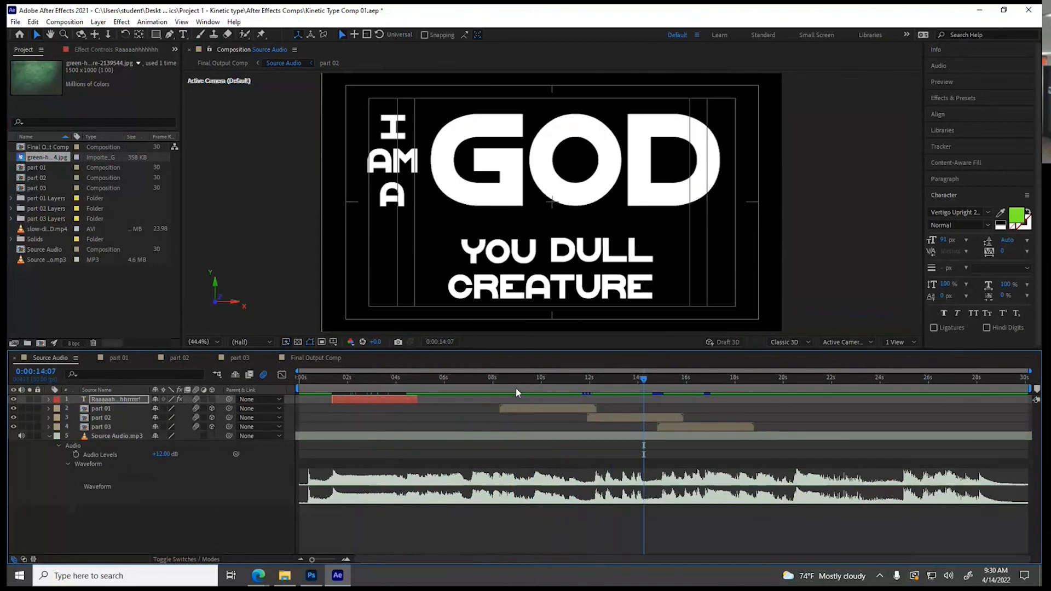
Apply the Change Color effect to the part 01 layer in Source Audio and sample the white ENOUGH! text as the Color To Change
click(512, 408)
click(530, 381)
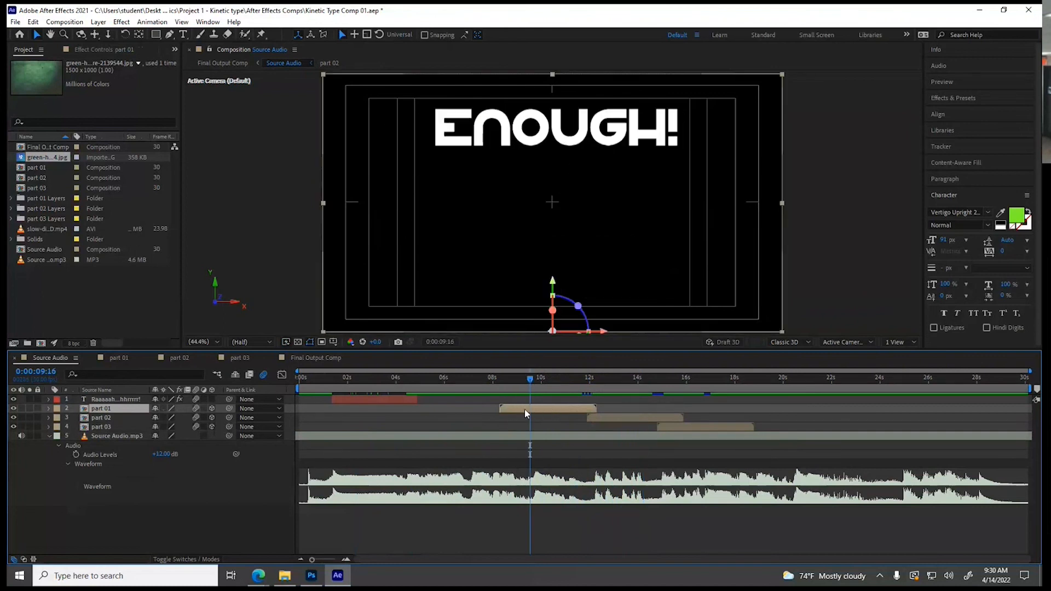
click(121, 22)
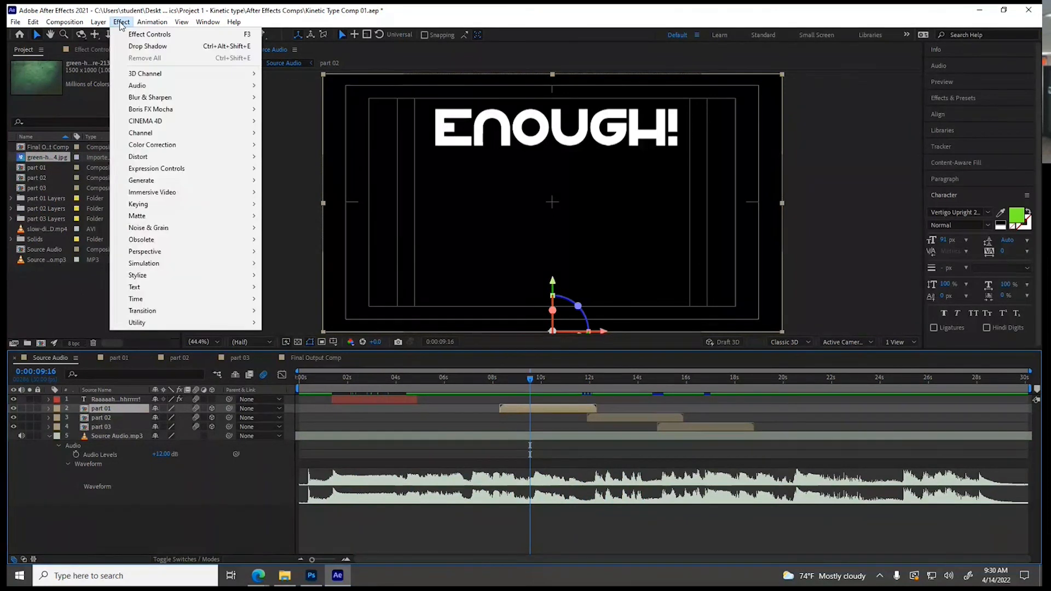
mouse_move(156, 146)
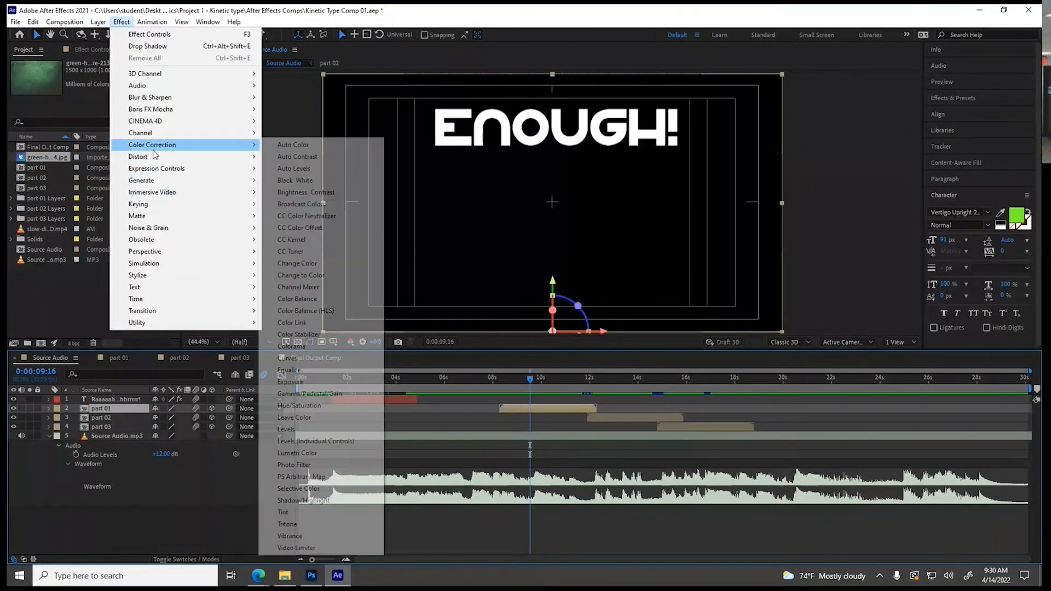
click(317, 265)
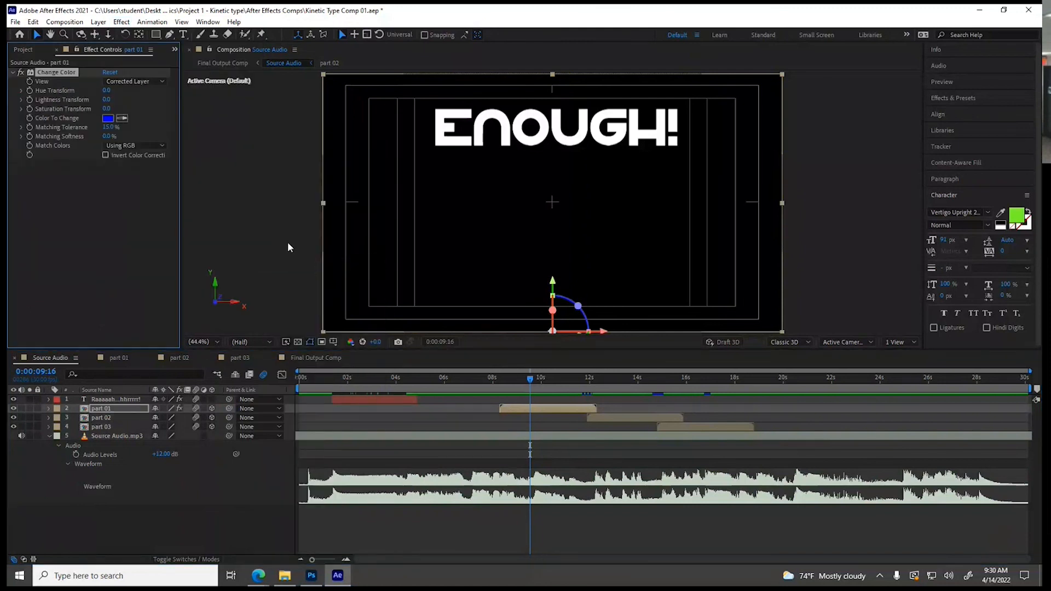
click(440, 137)
click(124, 81)
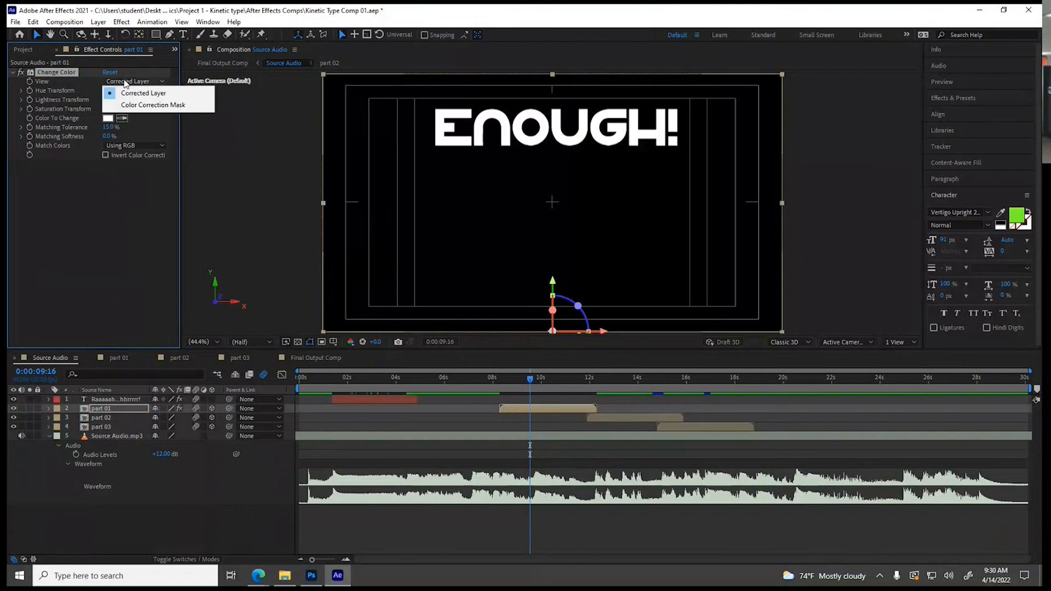
click(52, 93)
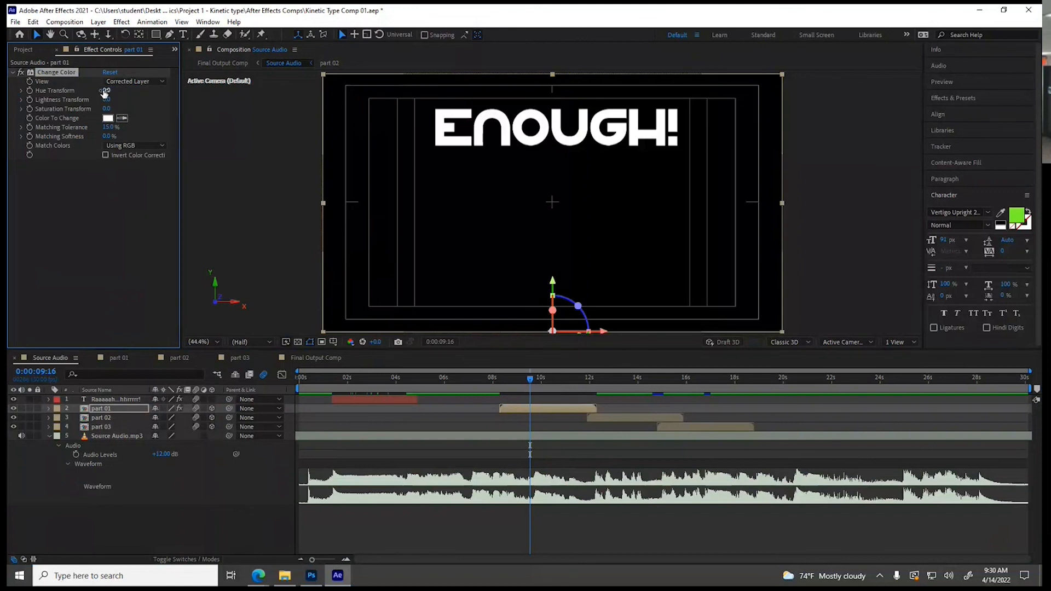
Turn the part 01 text purple with Hue Transform 288, Lightness Transform -63 and Saturation Transform 100, and check it at 0:00:10:27
drag(128, 92, 159, 97)
drag(95, 101, 70, 100)
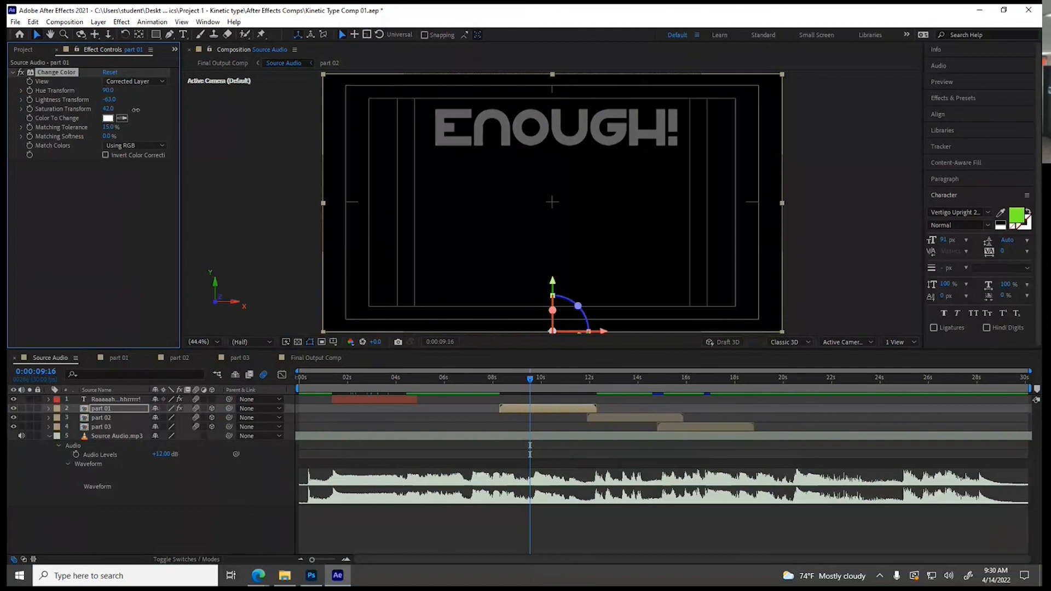
drag(131, 109, 180, 112)
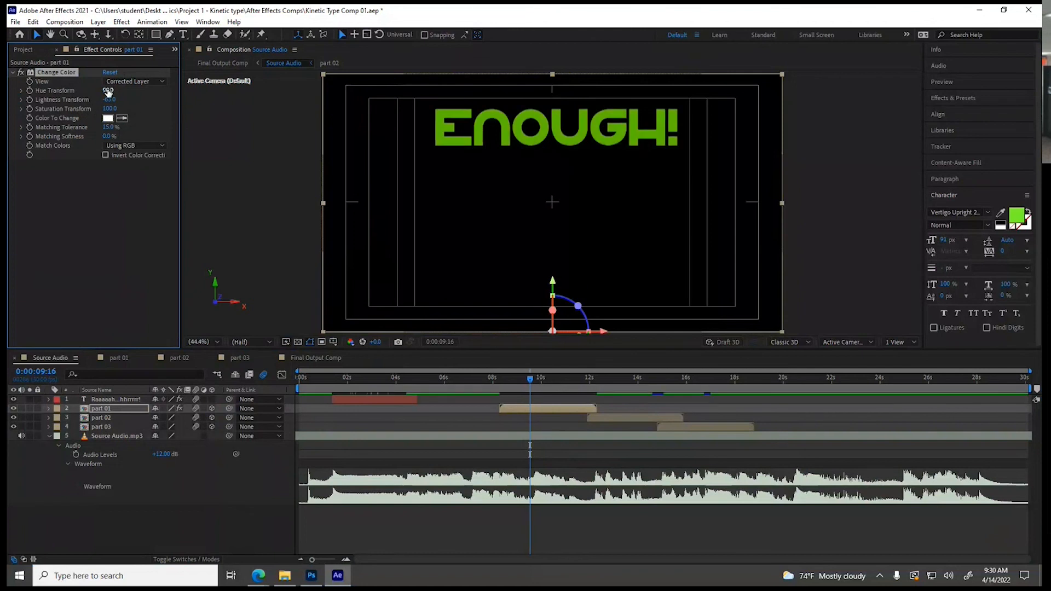
drag(109, 91, 221, 100)
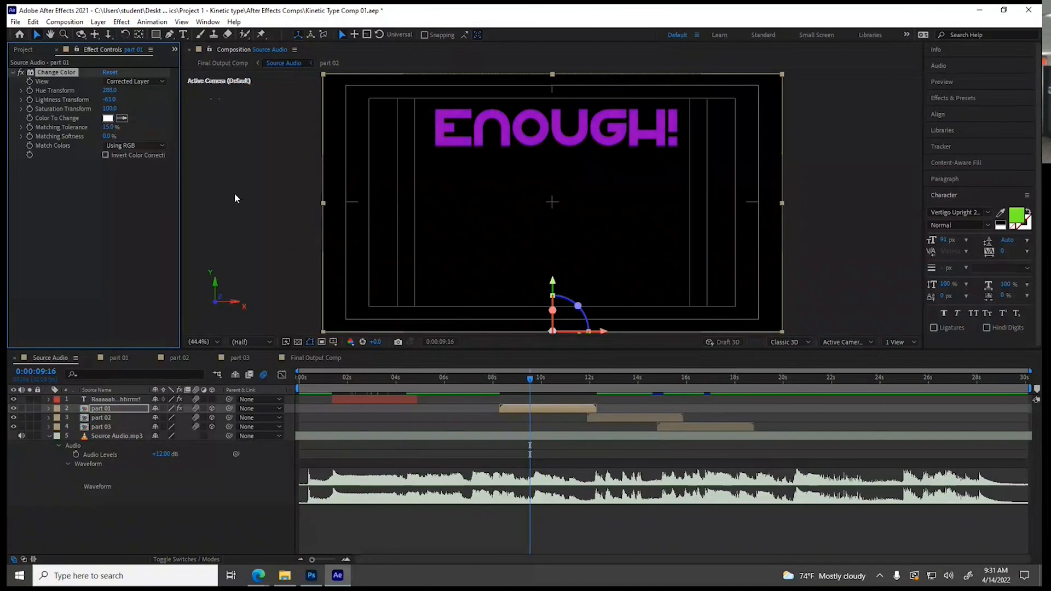
drag(530, 380, 566, 387)
click(143, 209)
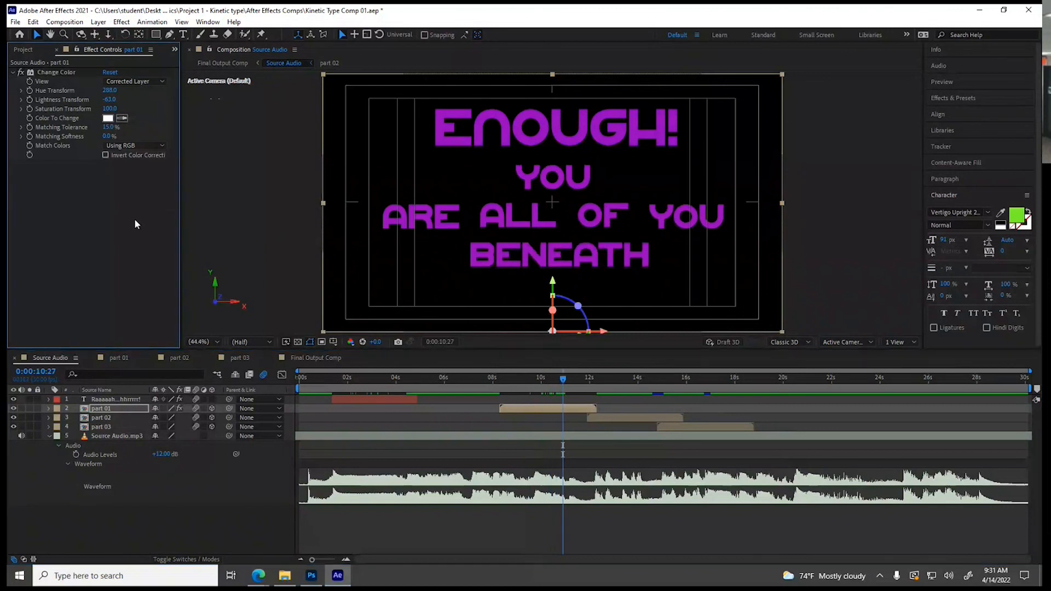
Copy the Change Color effect from part 01 and paste it onto the part 02 and part 03 layers
click(61, 75)
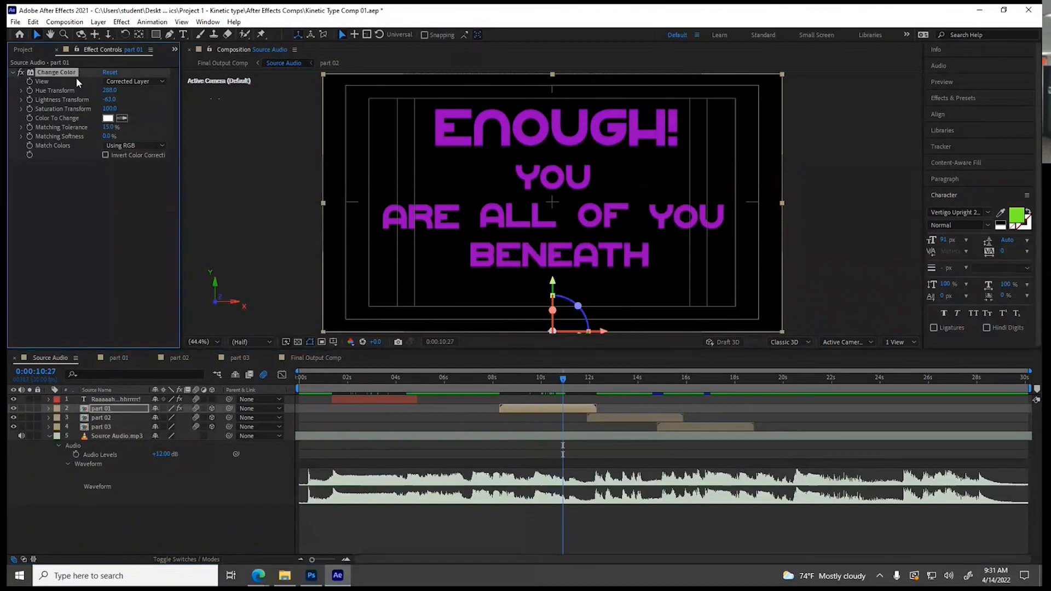
click(33, 22)
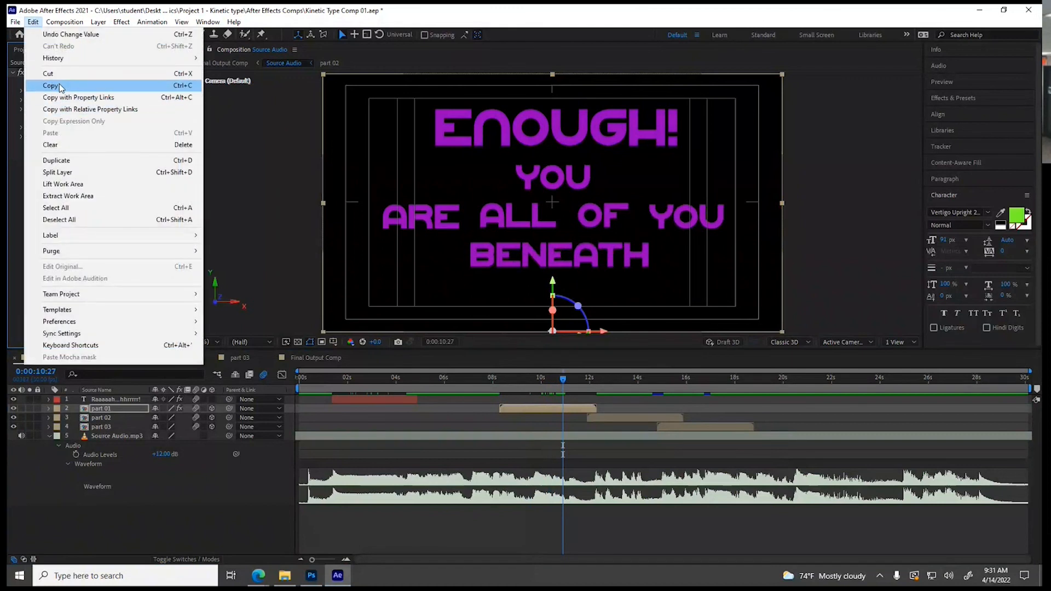
click(61, 87)
click(623, 390)
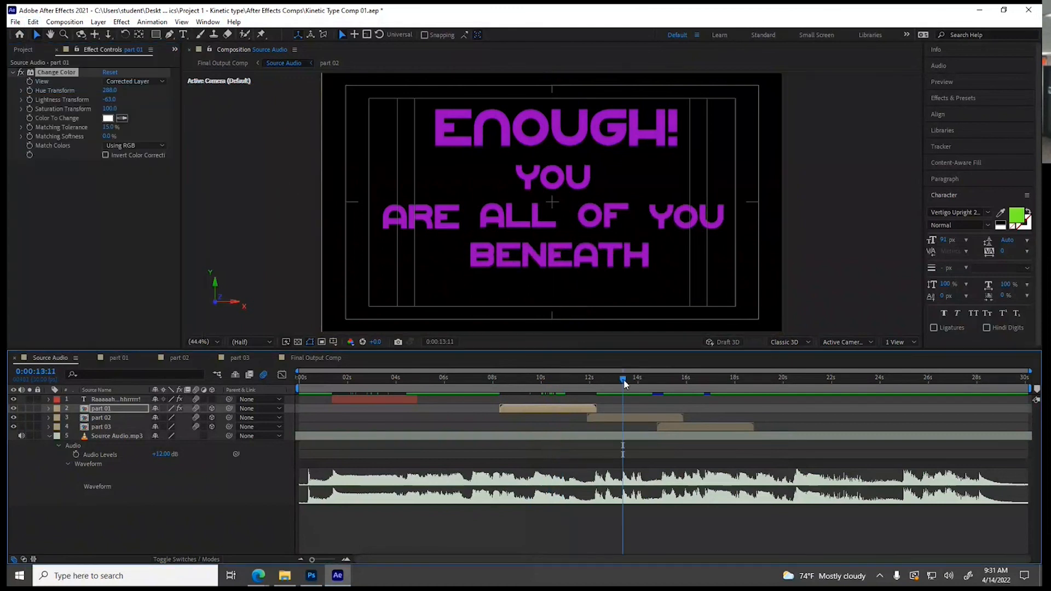
click(623, 419)
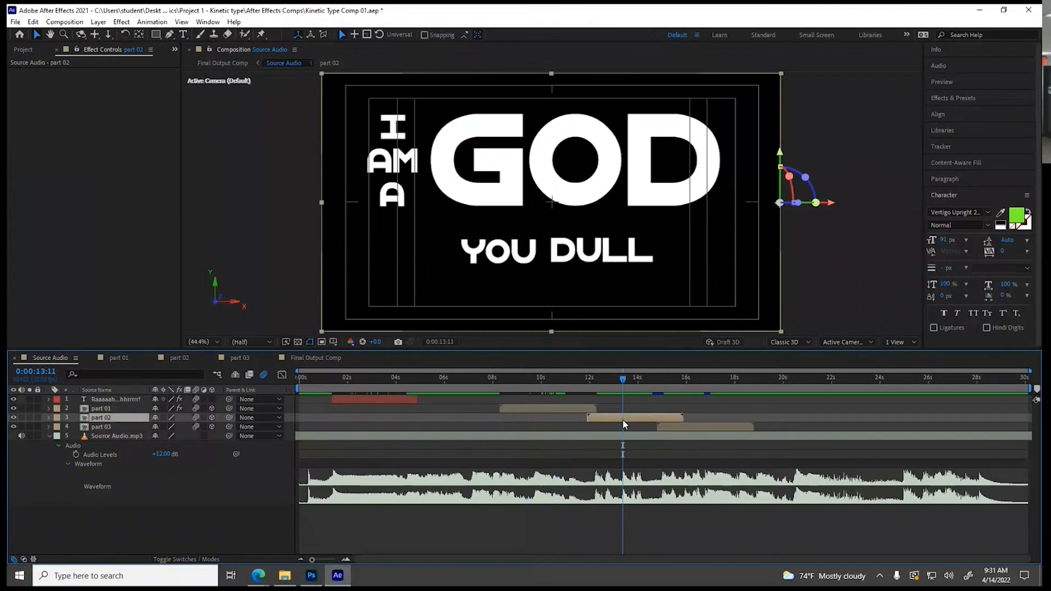
key(ctrl+v)
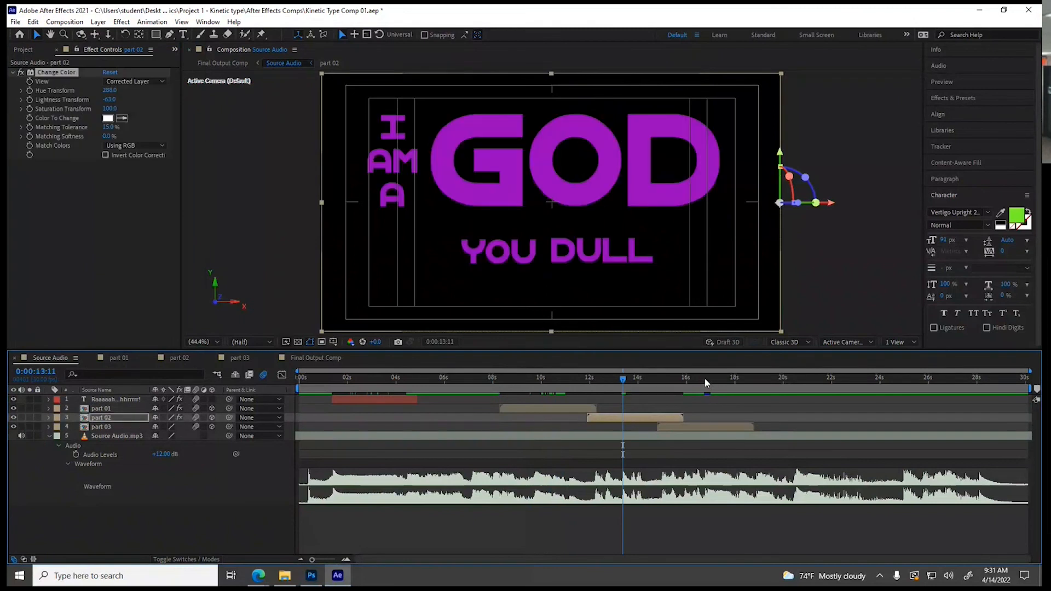
click(705, 384)
click(698, 427)
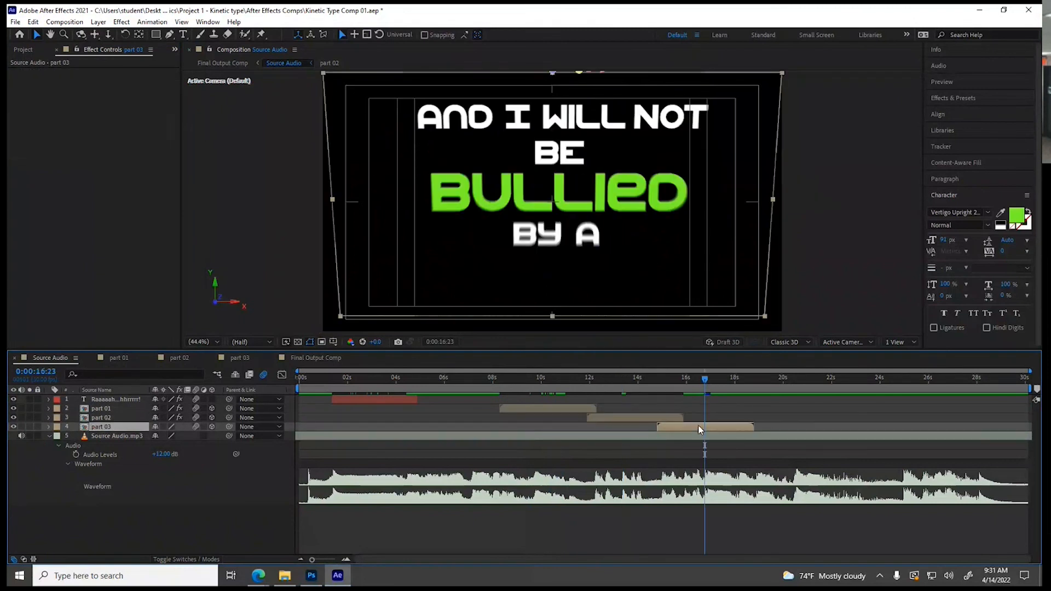
key(ctrl+v)
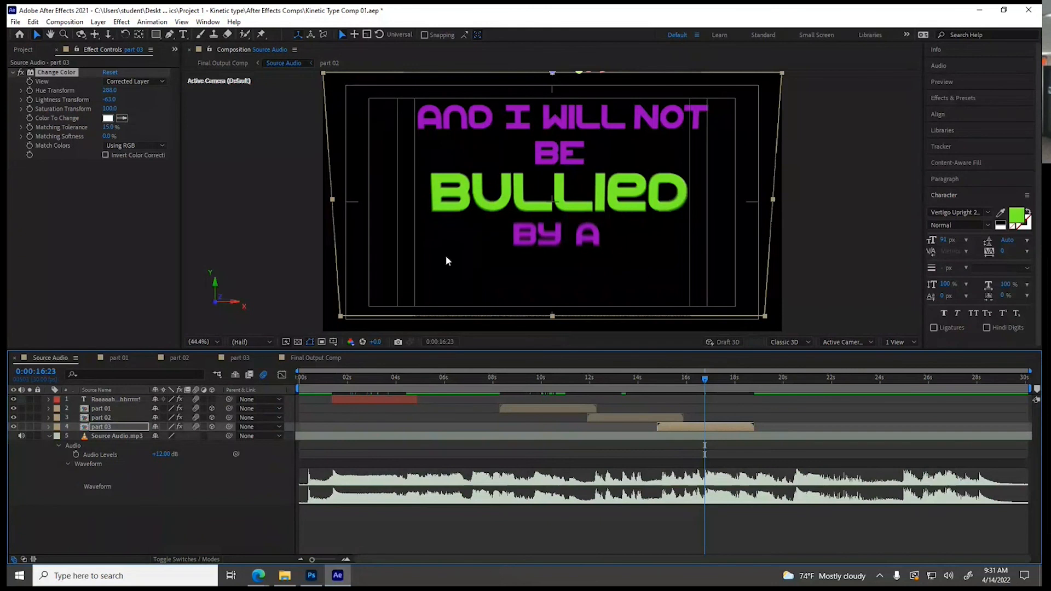
Preview the Final Output Comp from the beginning to about 0:00:19:29
click(322, 359)
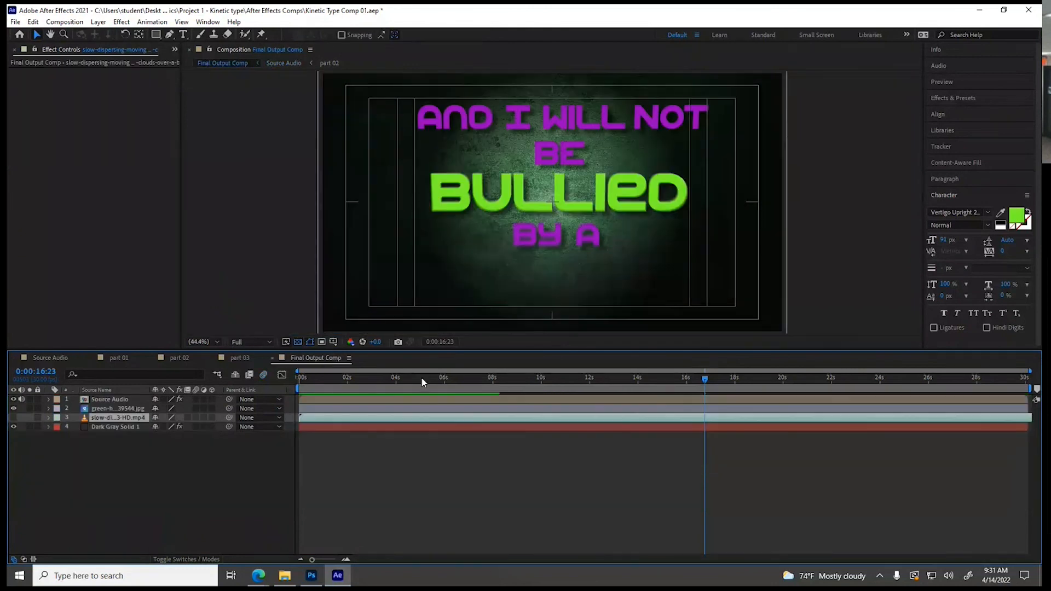
key(Home)
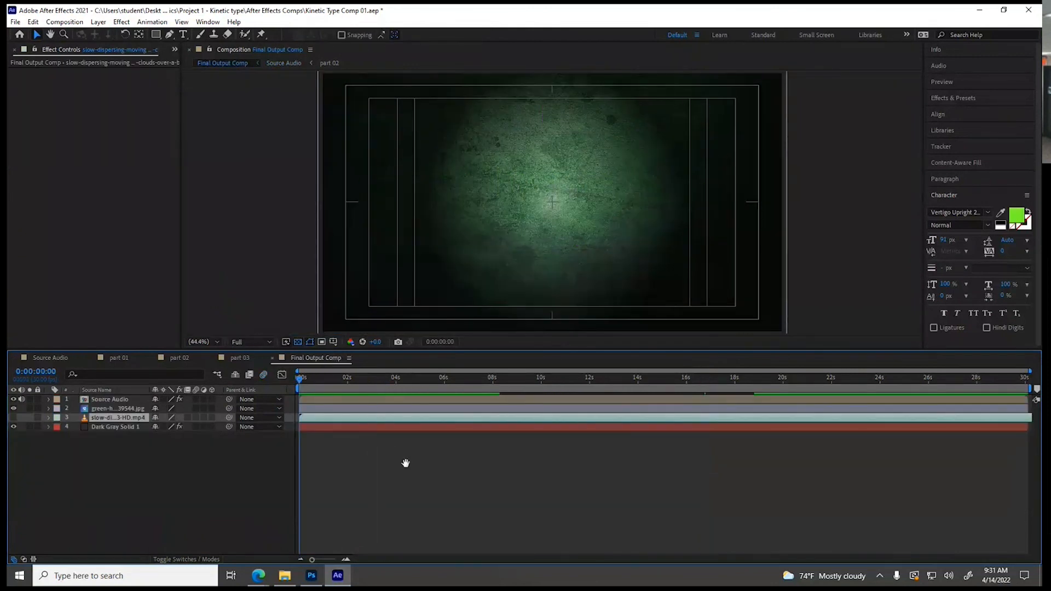
key(space)
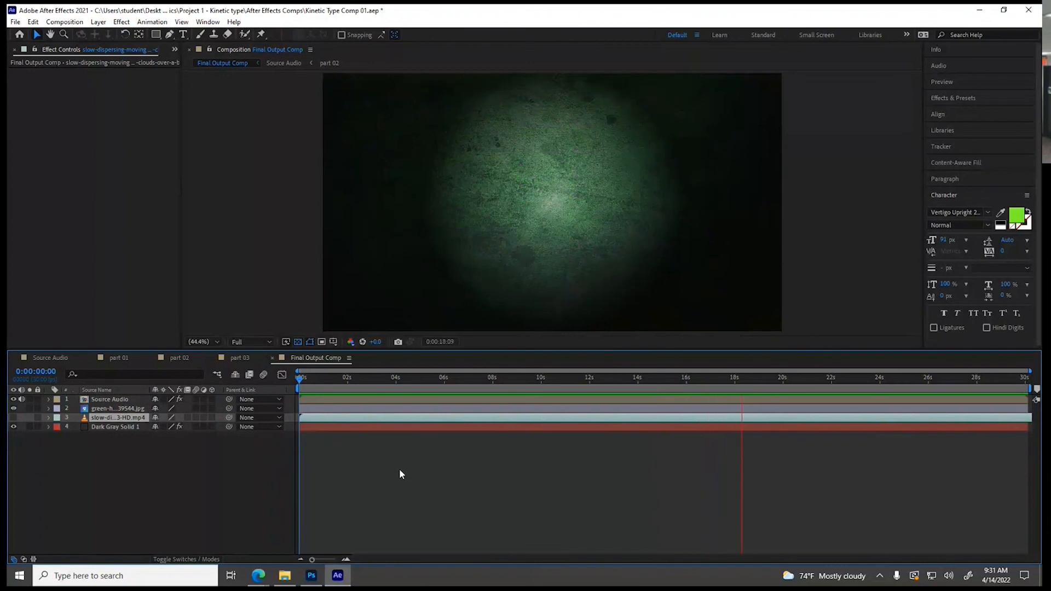
key(space)
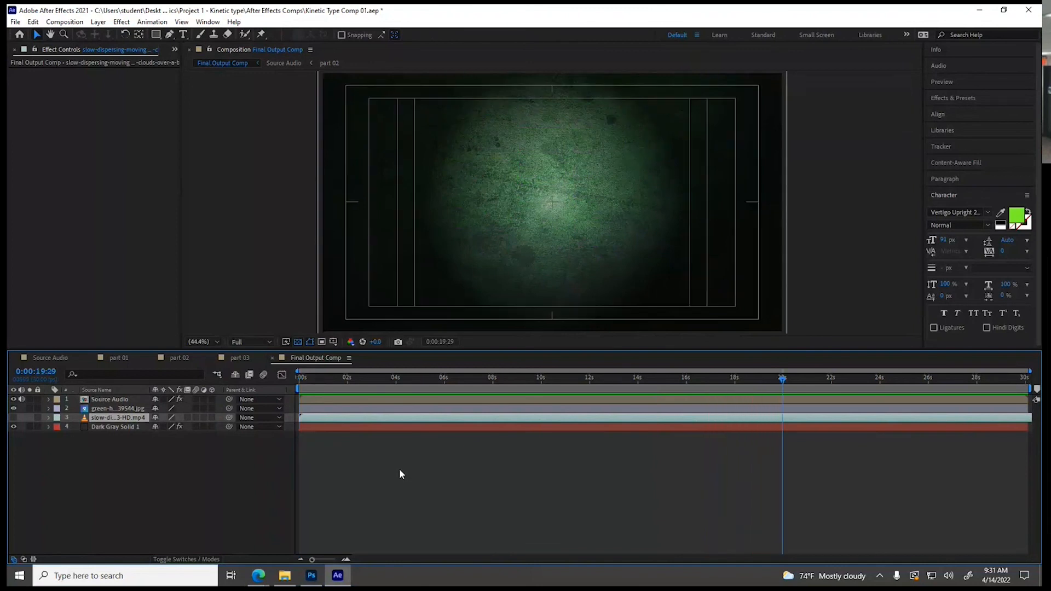
Save the project as a new version named Kinetic Type Comp 02
click(16, 25)
mouse_move(58, 133)
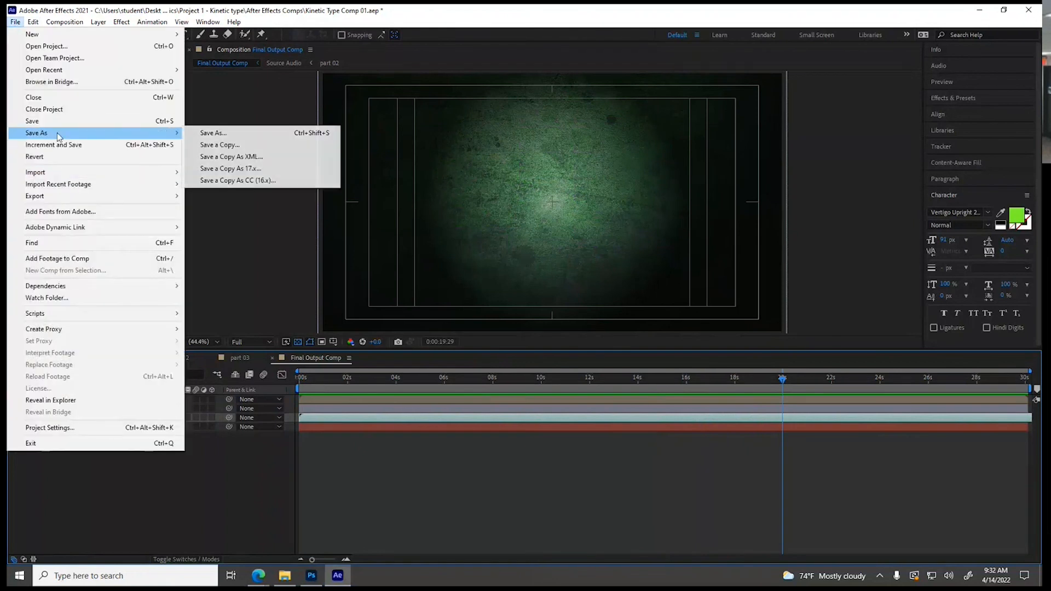
click(196, 133)
click(150, 264)
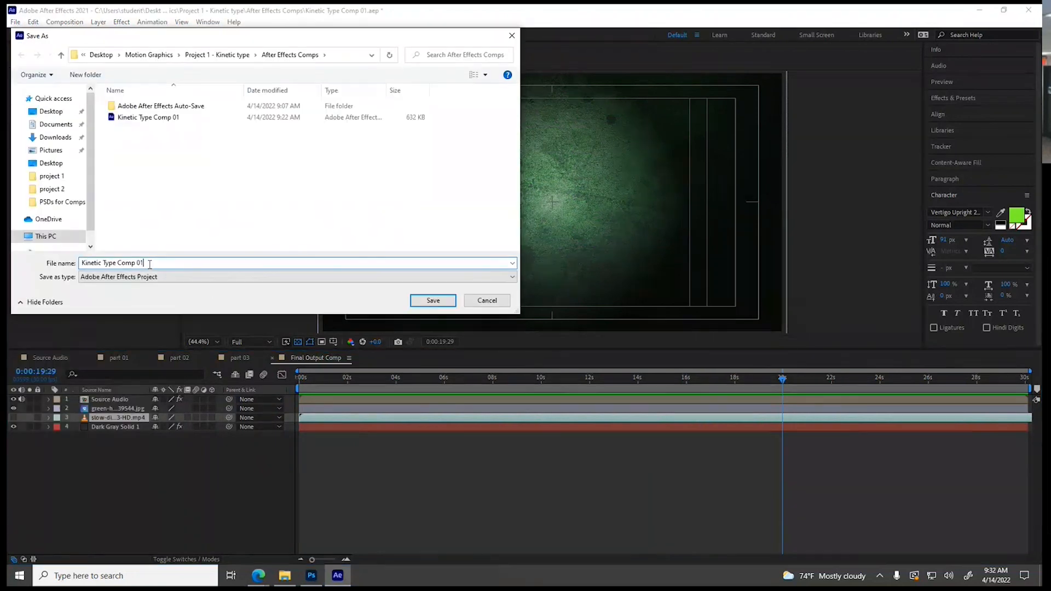
key(BackSpace)
text(2)
click(434, 301)
Scrub through the Final Output Comp, part 03 and part 02, and select the GOD layer in part 02 at 0:00:00:27
drag(340, 382, 428, 382)
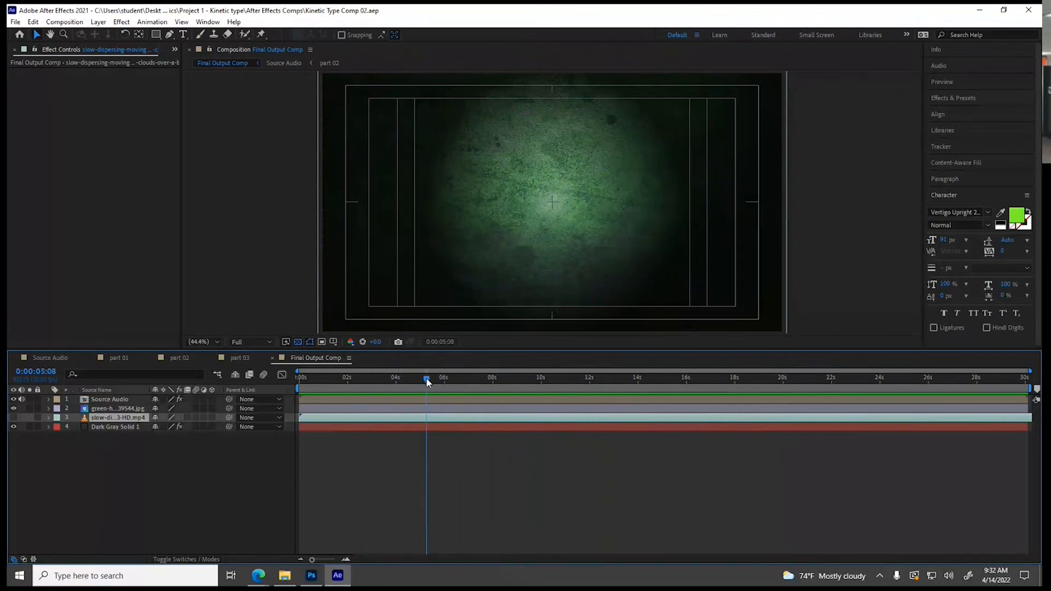
click(243, 358)
drag(481, 386, 567, 382)
click(175, 359)
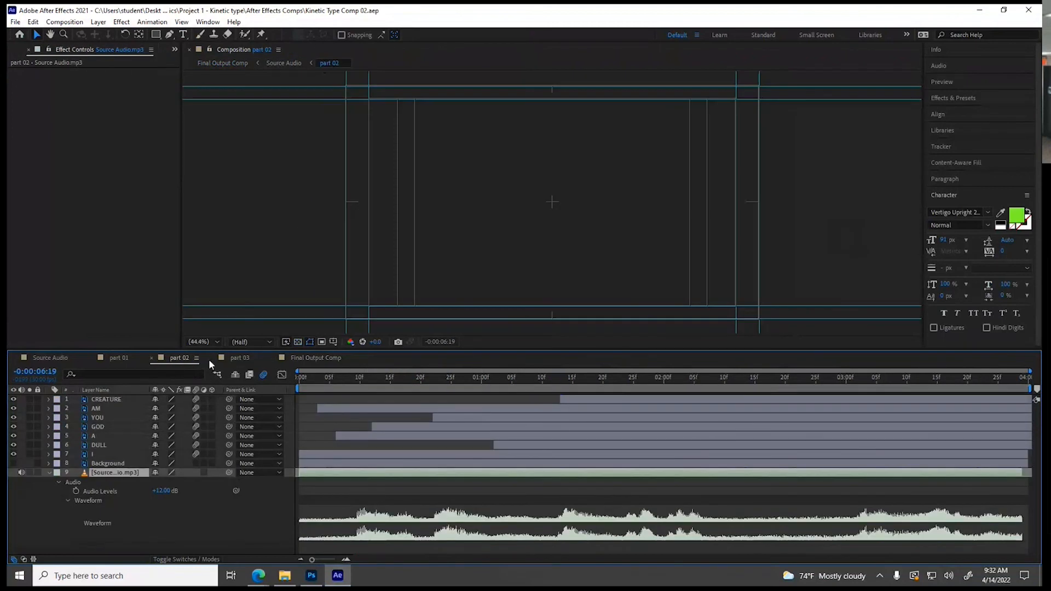
drag(433, 378, 463, 386)
click(126, 427)
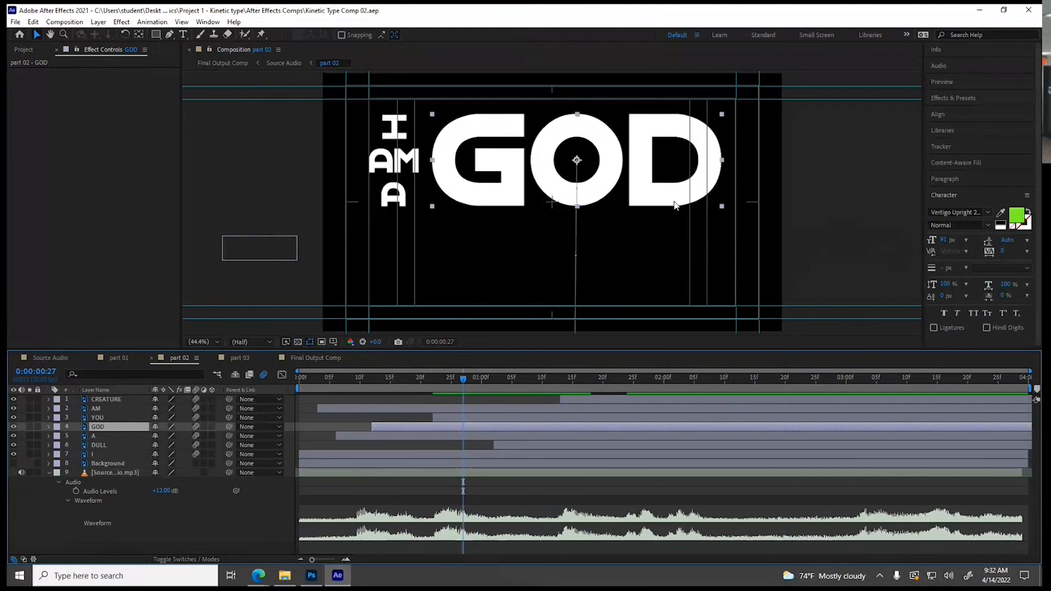
Apply CC Light Rays to the part 02 layer in Source Audio and place its center between AM and GOD, at about 430, 367
click(47, 357)
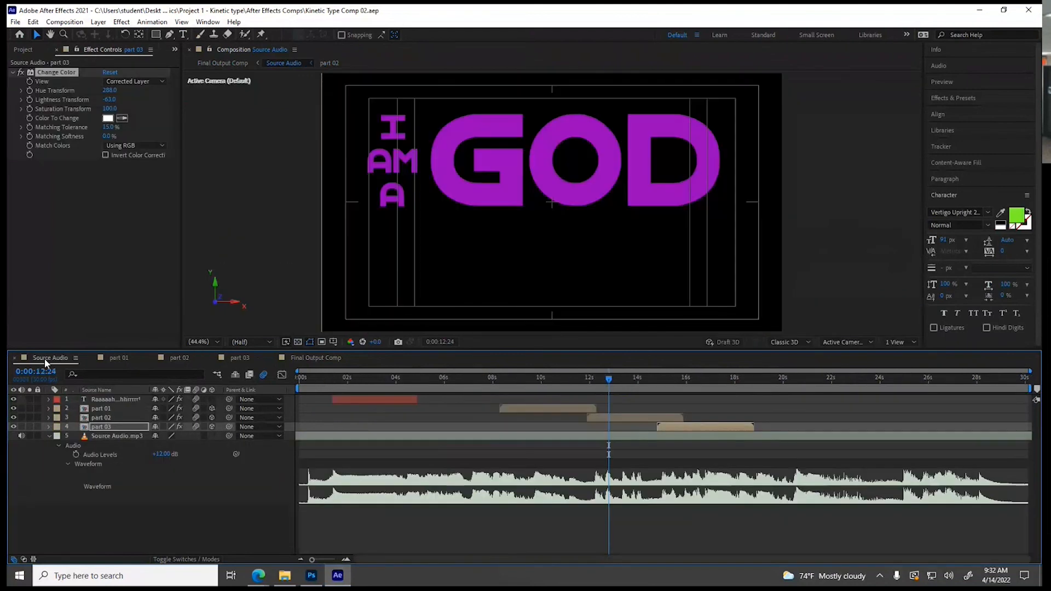
click(619, 416)
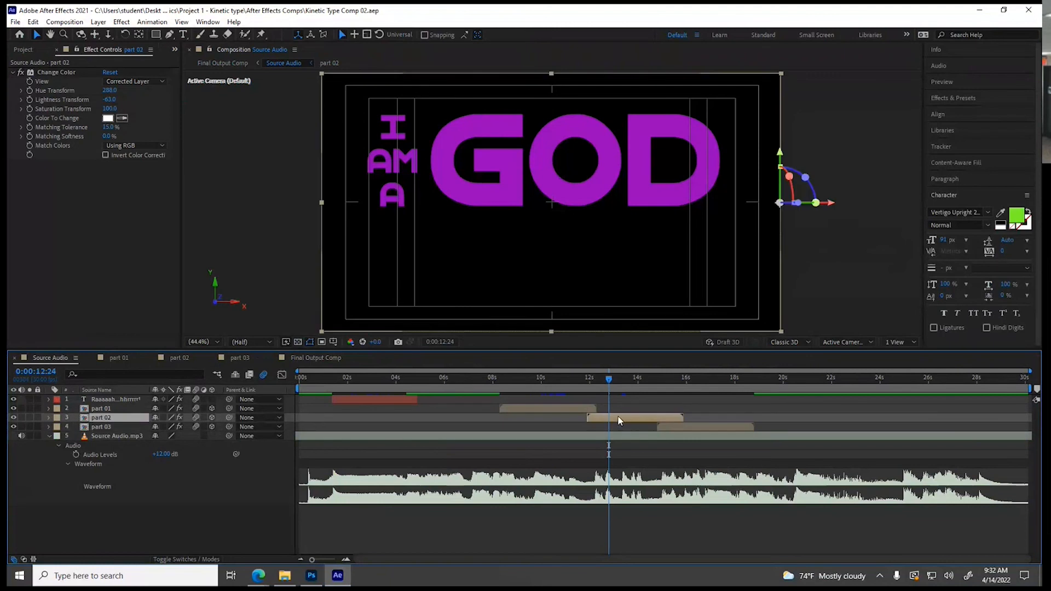
drag(606, 377, 611, 383)
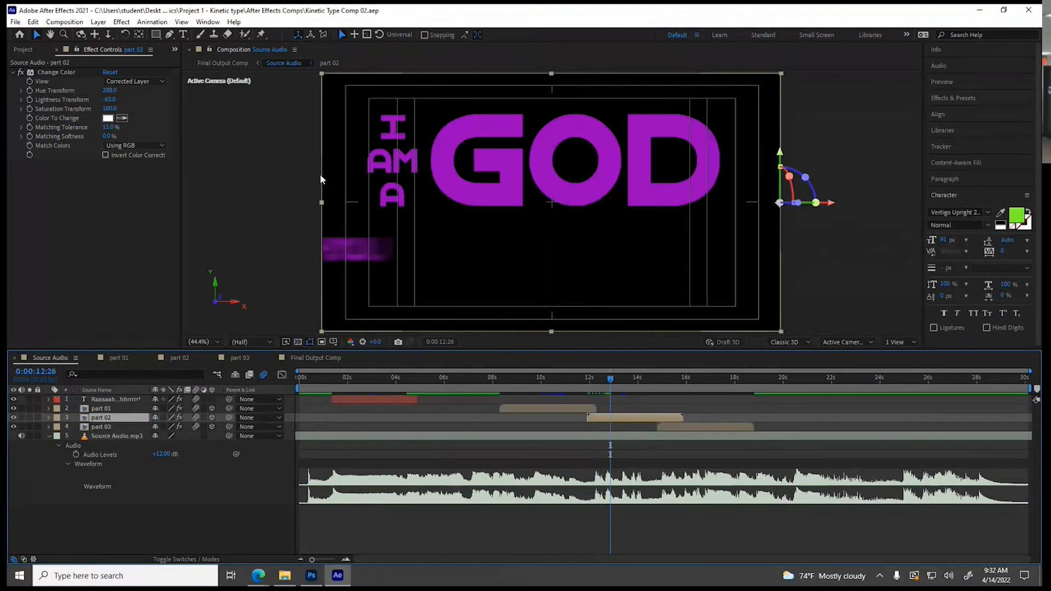
click(152, 22)
mouse_move(122, 22)
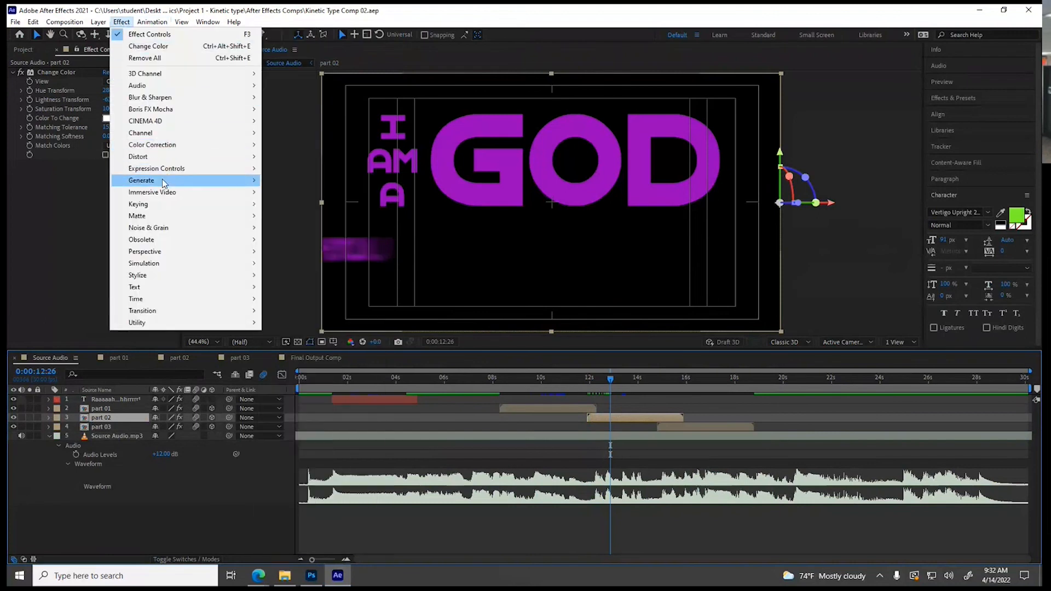
mouse_move(162, 182)
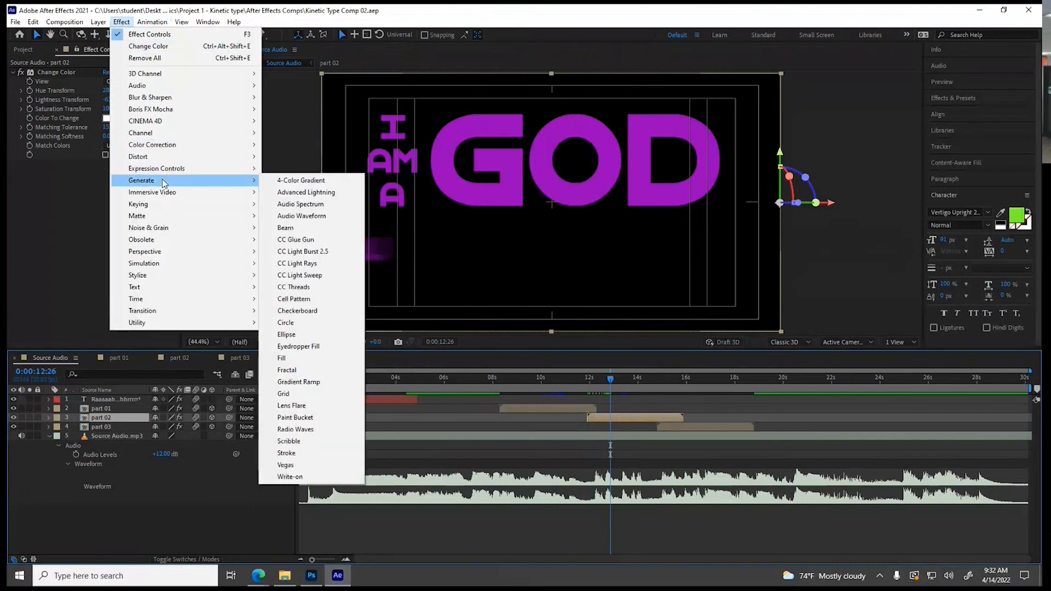
click(296, 263)
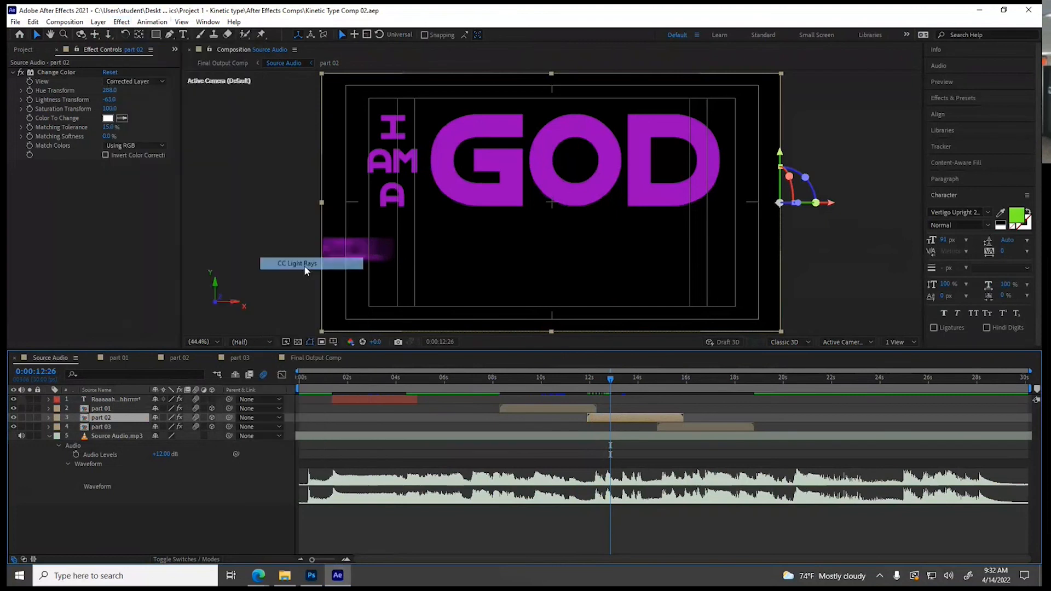
drag(438, 140, 425, 165)
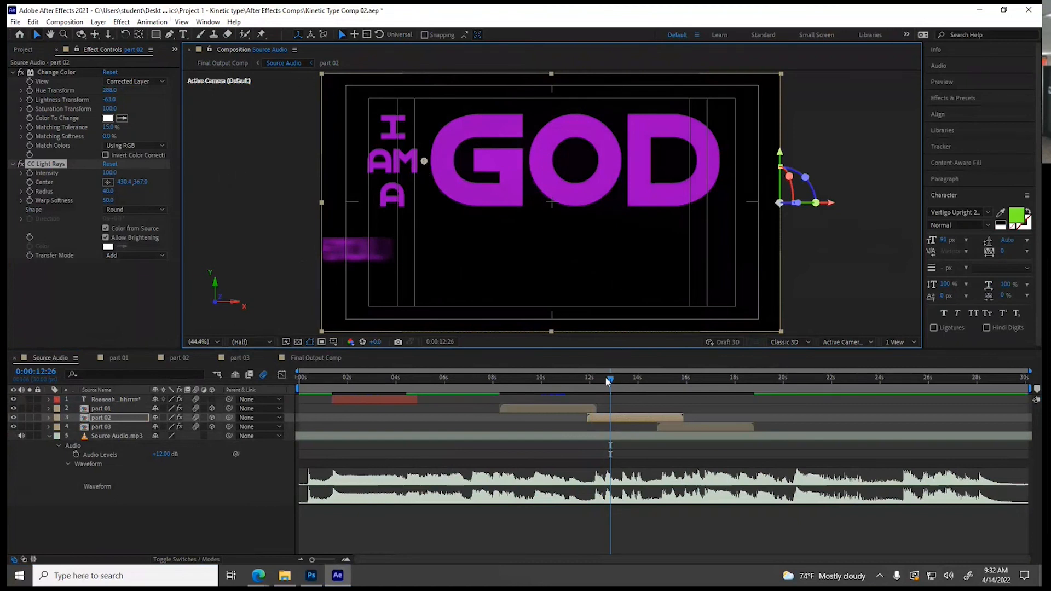
Keyframe CC Light Rays on part 02: Intensity 0 plus Center and Radius at 0:00:12:14, and Intensity 124 at 0:00:12:19
drag(612, 383, 602, 386)
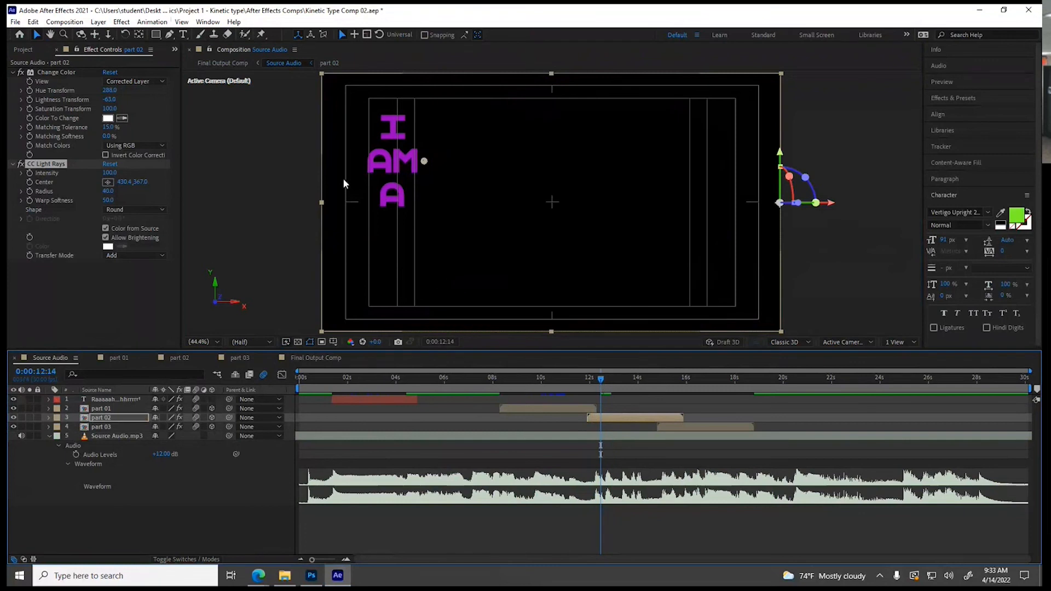
click(109, 173)
key(Return)
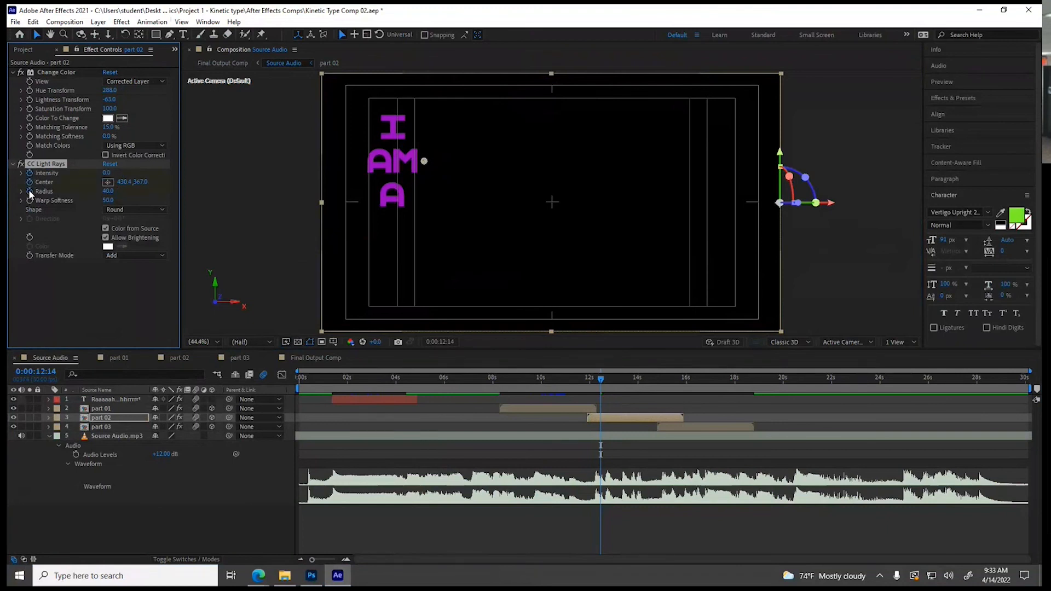
drag(600, 379, 604, 379)
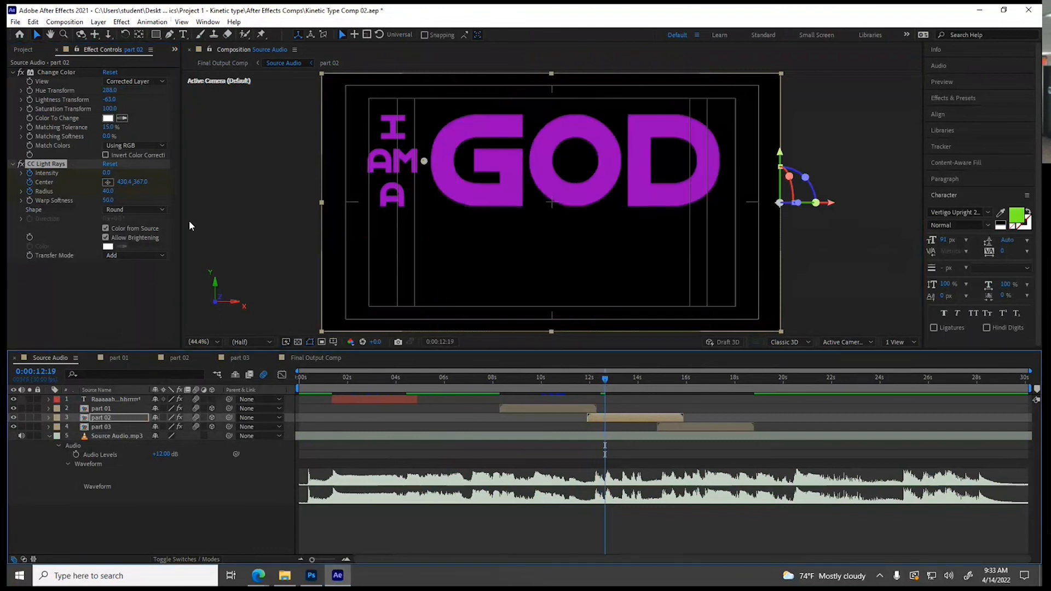
drag(106, 172, 148, 180)
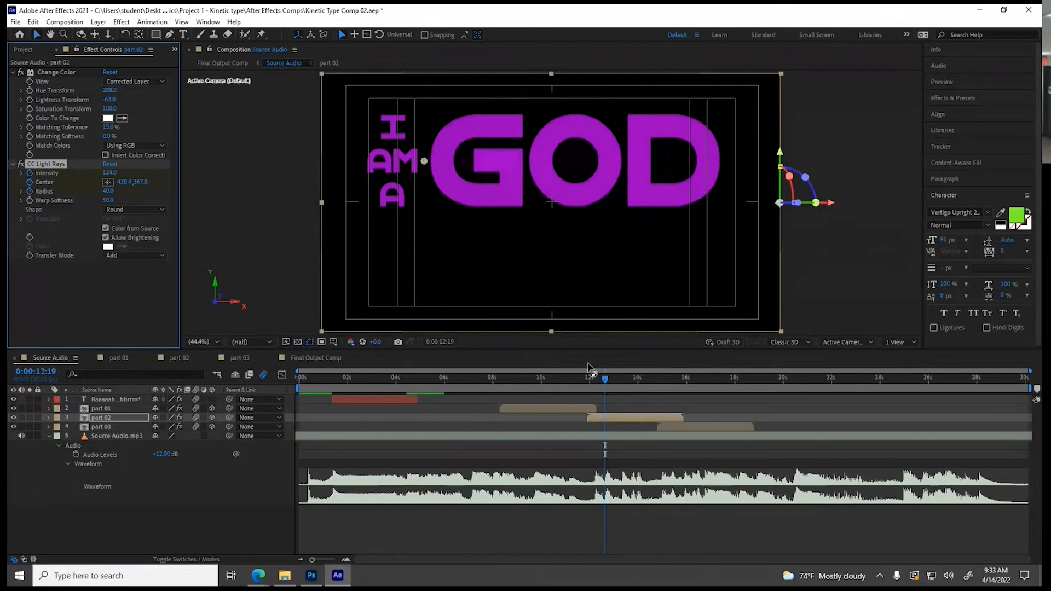
At 0:00:13:09, move the light rays center past the D of GOD to about 1754, 385, and set Radius to 56 and Intensity to 145
drag(606, 380, 622, 383)
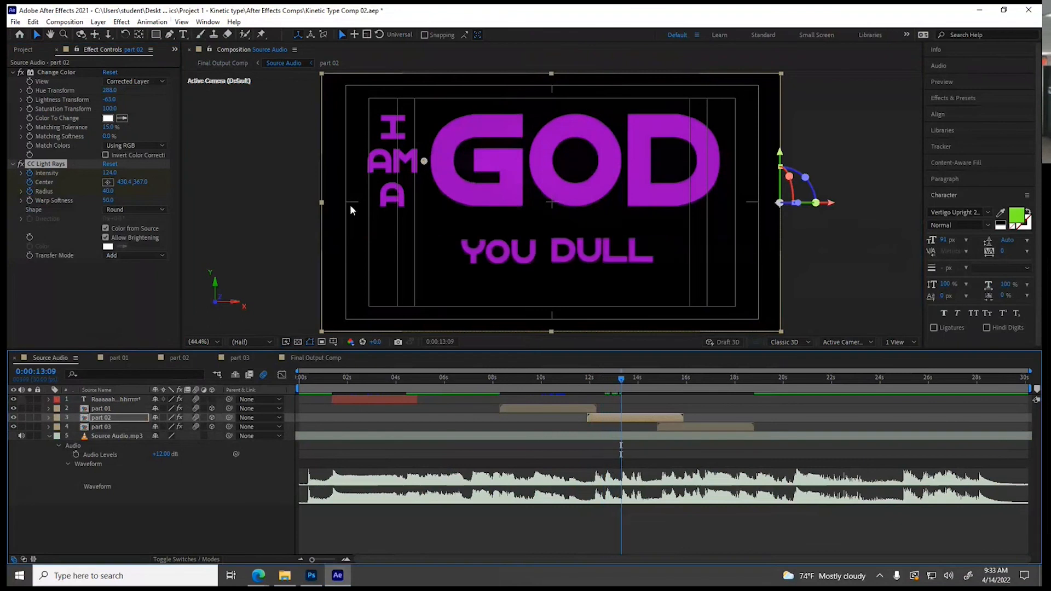
drag(424, 163, 741, 166)
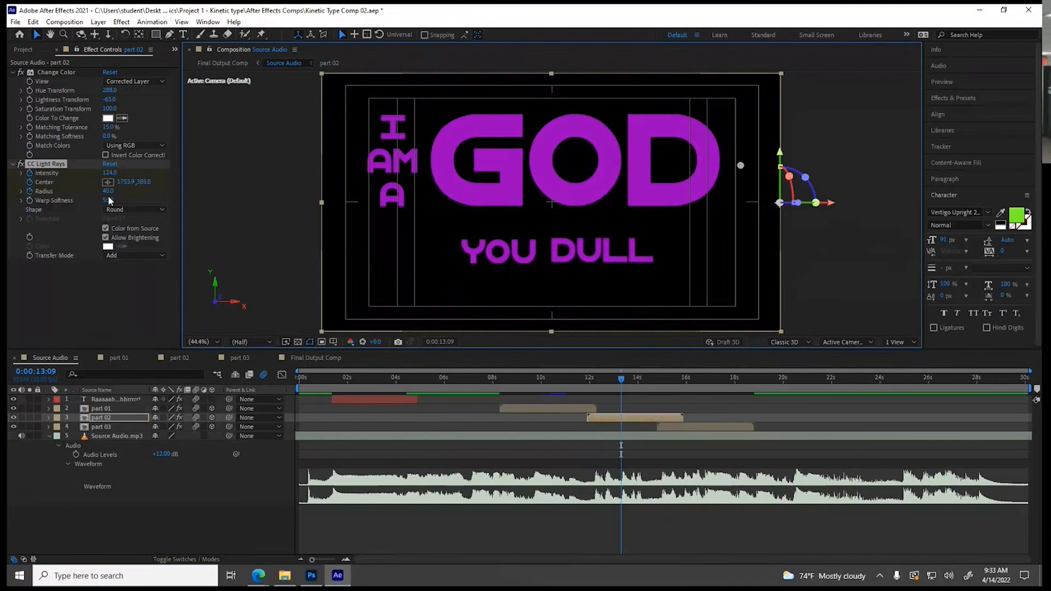
drag(107, 191, 121, 172)
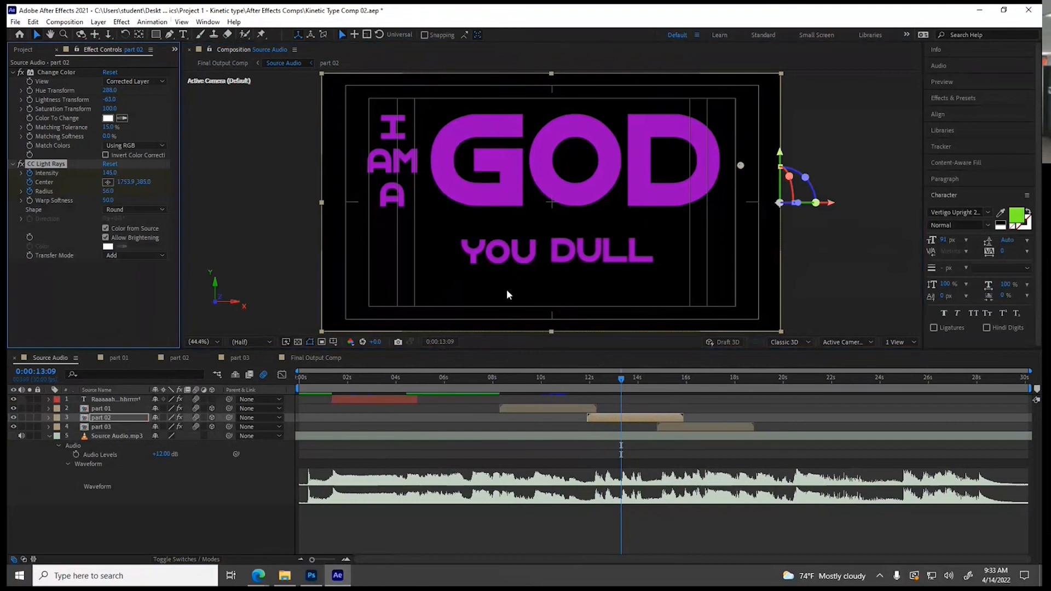
Set the CC Light Rays Intensity back to 0 at 0:00:13:20
drag(630, 383, 631, 383)
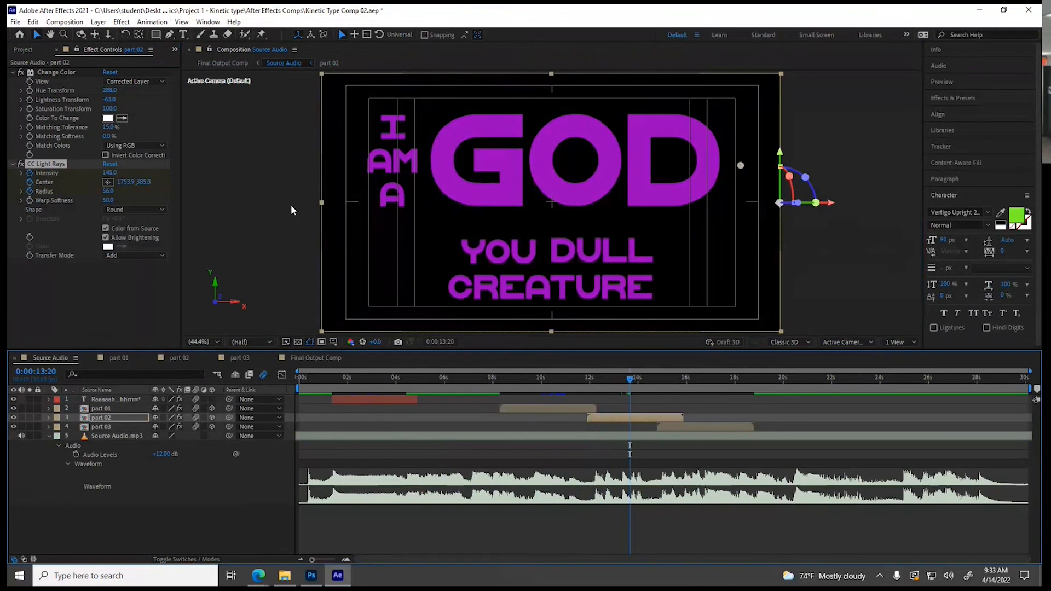
click(110, 172)
key(Return)
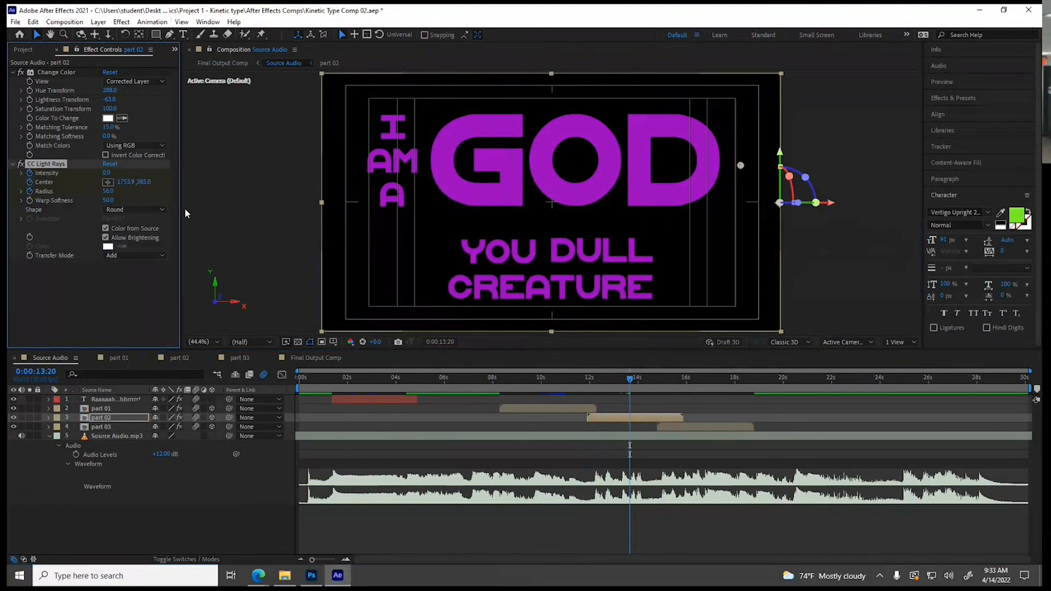
Preview the GOD light rays in the Final Output Comp from about 0:00:11:24
click(303, 357)
click(604, 382)
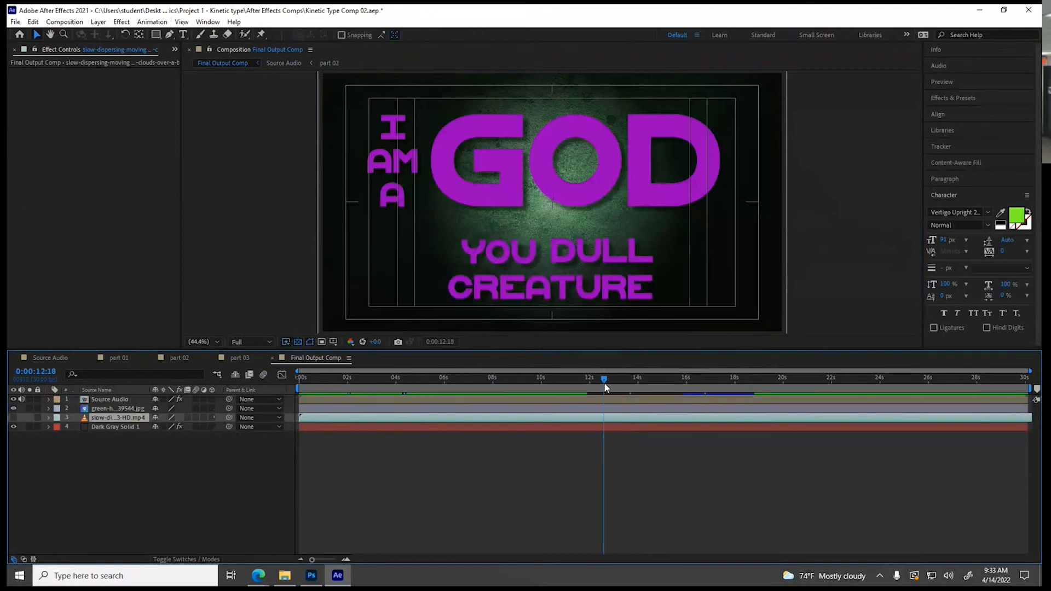
drag(605, 386, 586, 383)
key(space)
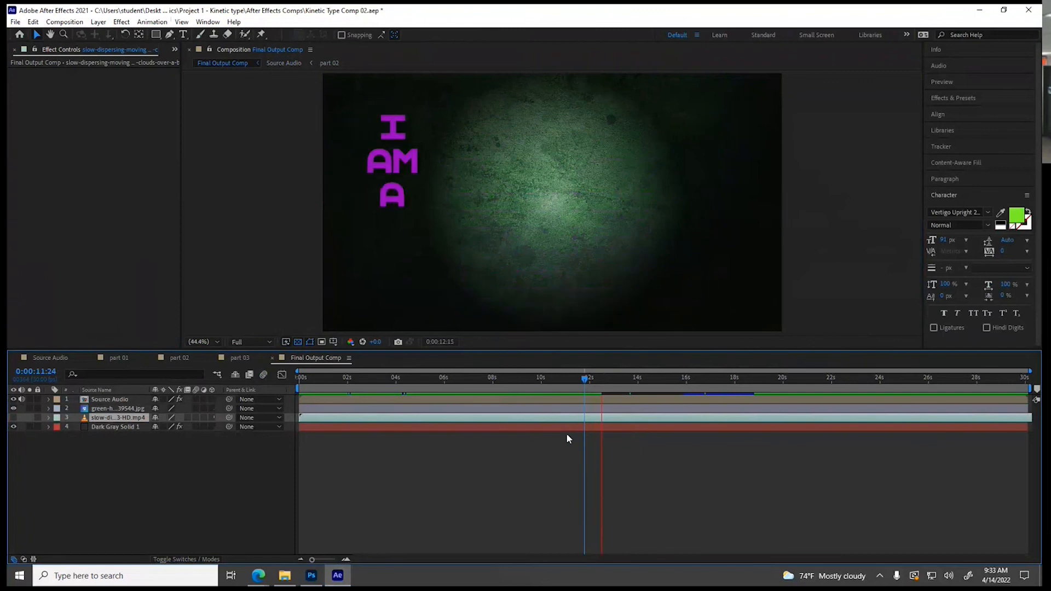
key(space)
Set the Final Output Comp's preview resolution to Quarter and play the light rays section from about 0:00:11:00
click(251, 342)
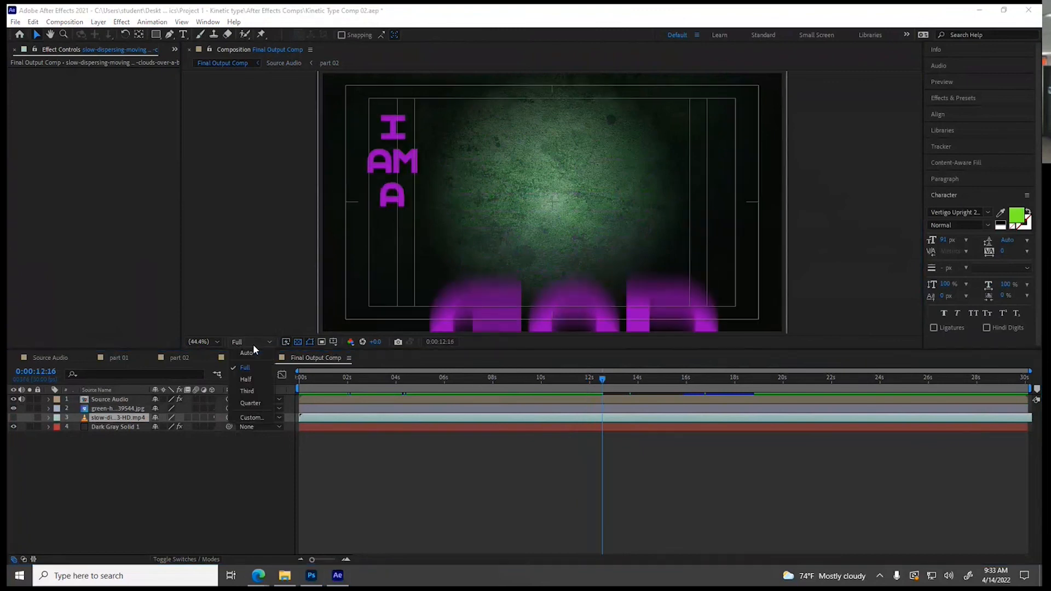
click(252, 404)
click(569, 384)
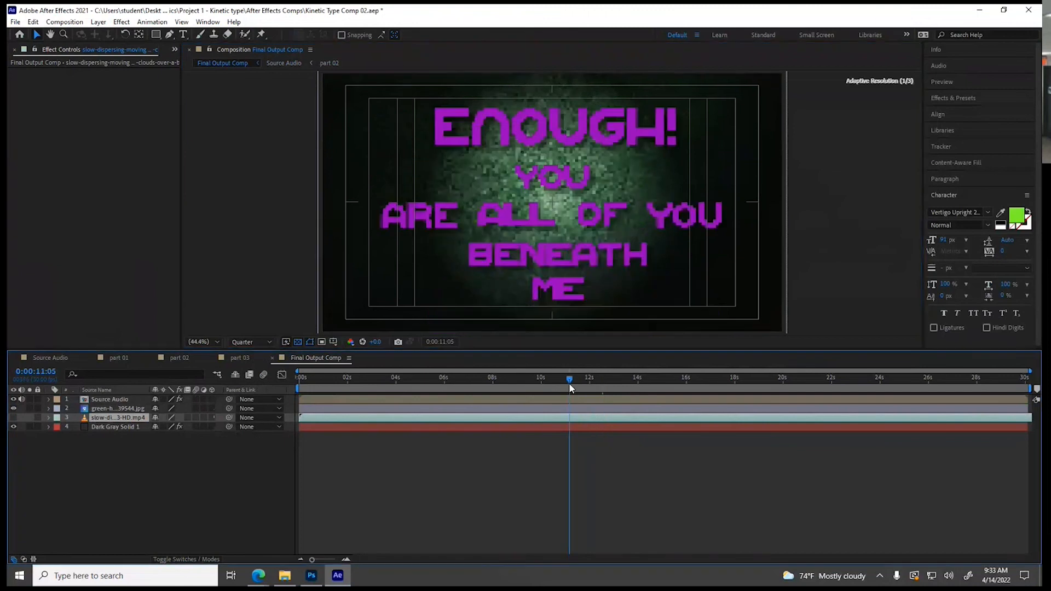
key(space)
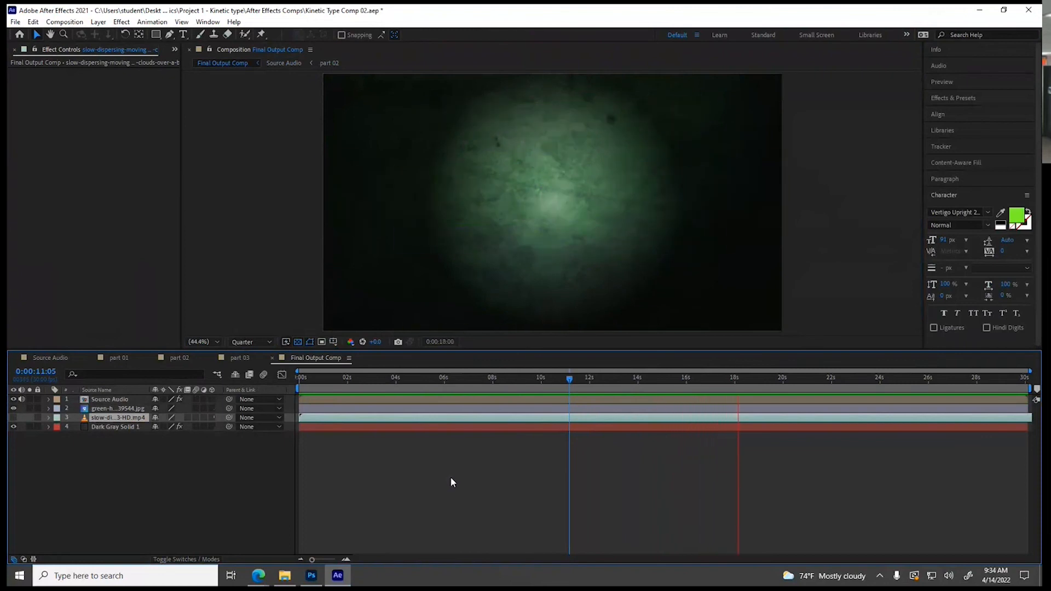
key(space)
click(566, 381)
key(space)
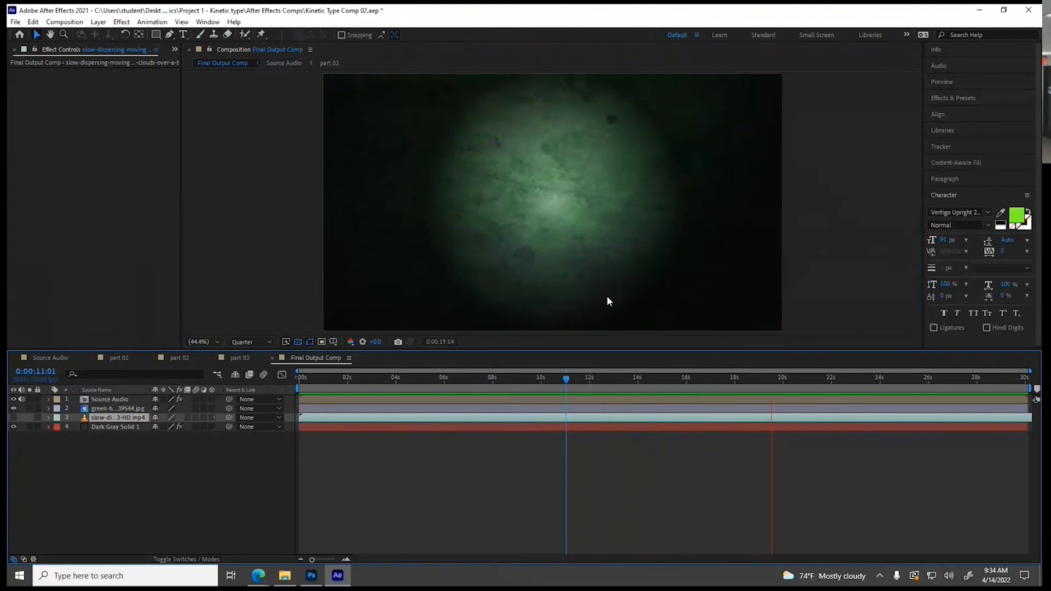
key(space)
drag(578, 381, 611, 378)
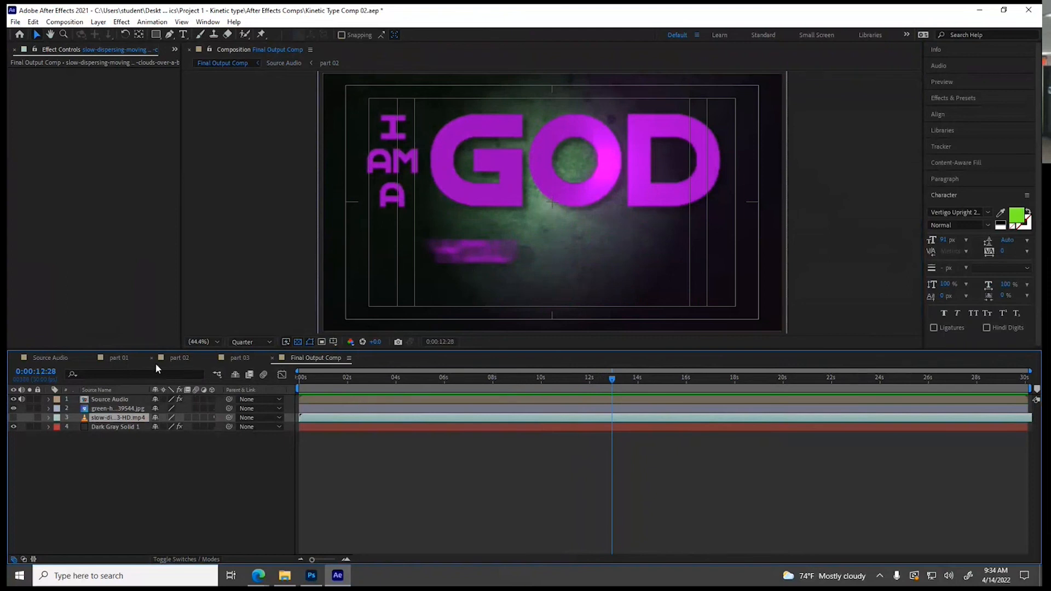
Apply the Wigglerama preset to the Enough! layer in part 01 at 0:00:00:09
click(133, 361)
drag(460, 379, 354, 382)
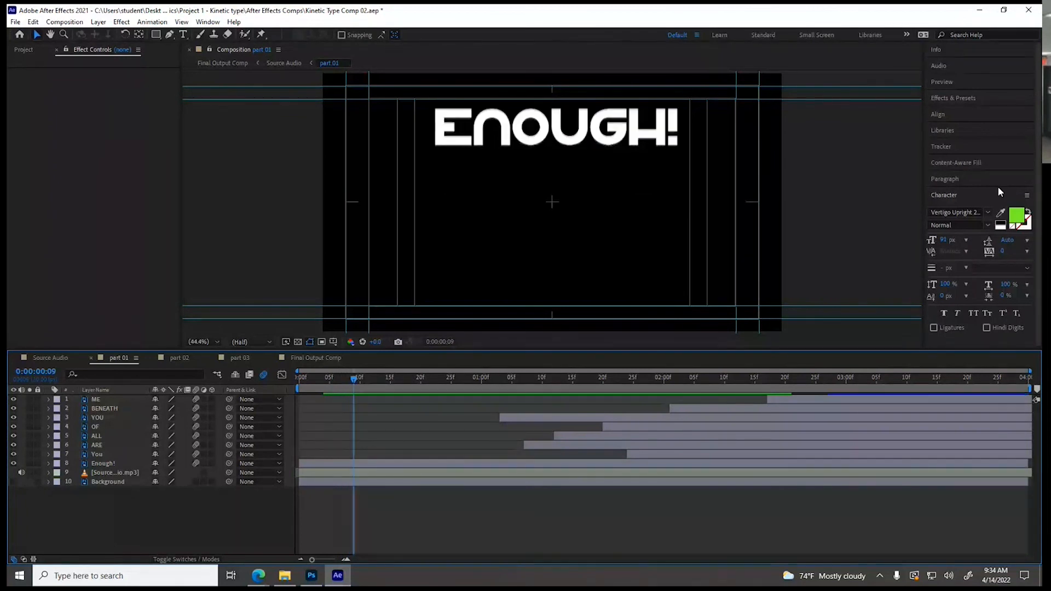
click(946, 103)
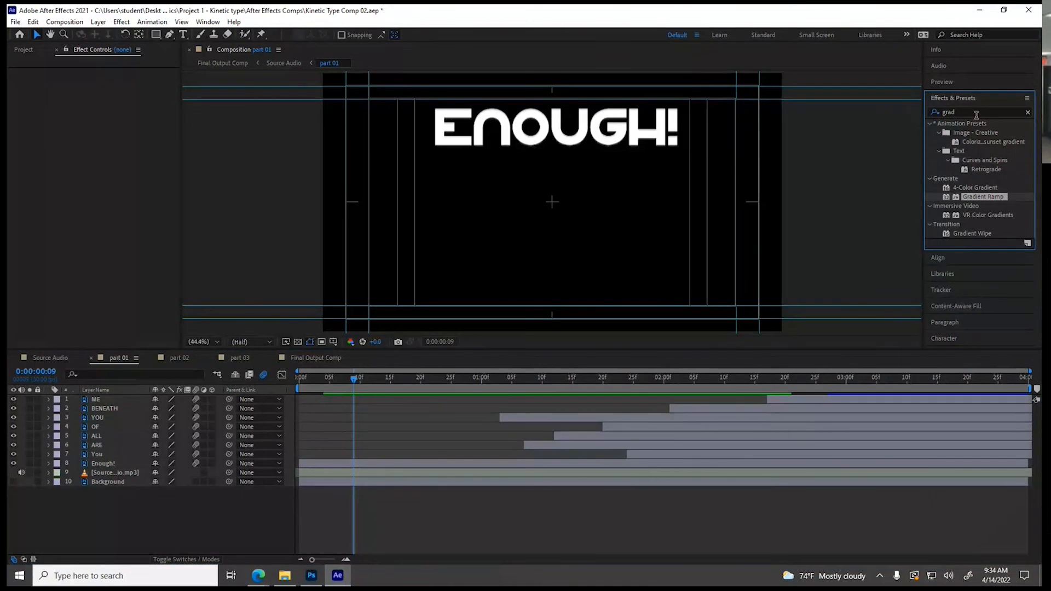
click(961, 113)
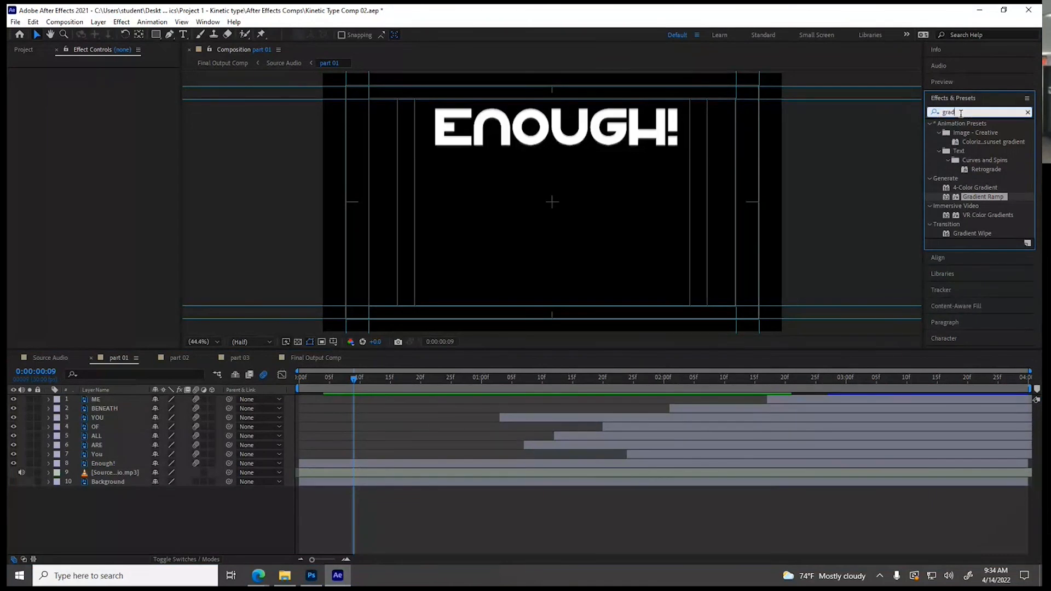
text(wiggle)
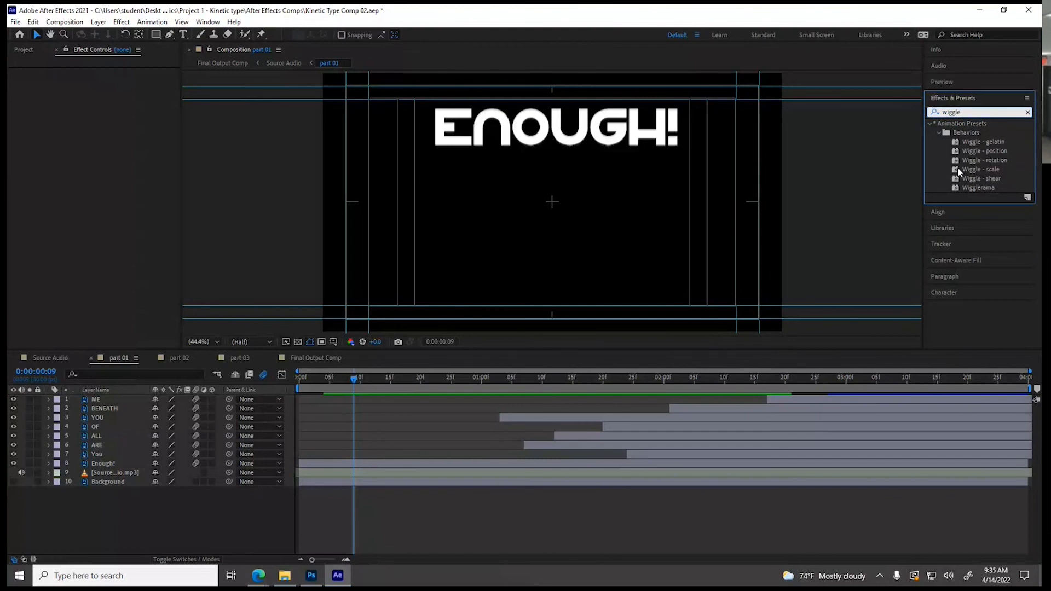
drag(957, 188, 346, 460)
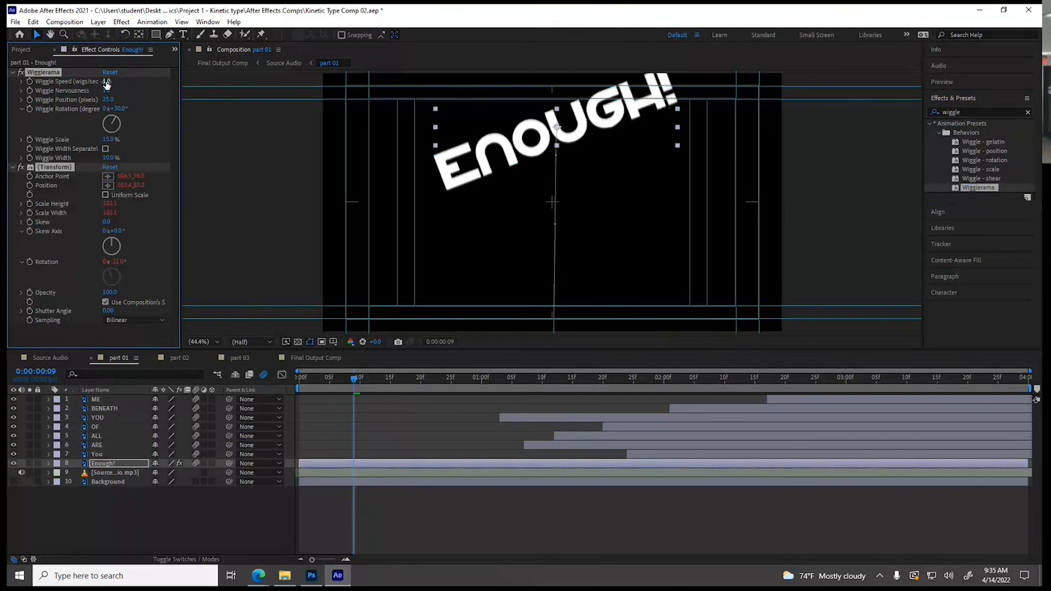
Keyframe Wigglerama at 0:00:00:09 with Wiggle Speed 15, Nervousness 2.7, Position 25, Rotation 10° and Scale 155%
drag(108, 81, 116, 92)
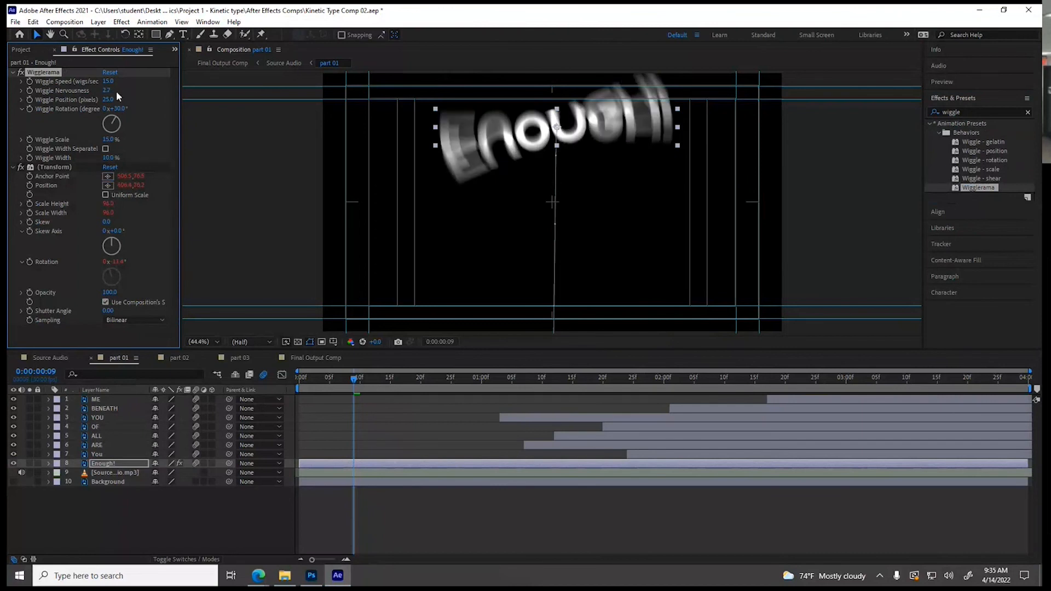
drag(114, 109, 115, 140)
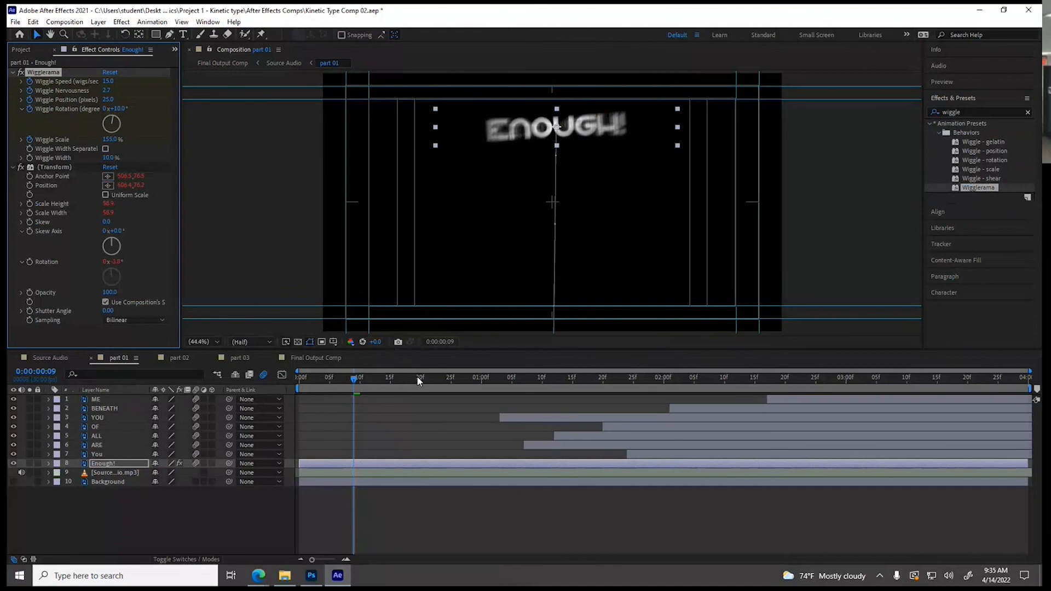
At 0:00:01:00, set Wiggle Speed to 0, Nervousness to 1, and Wiggle Position, Rotation and Scale to 0
click(482, 382)
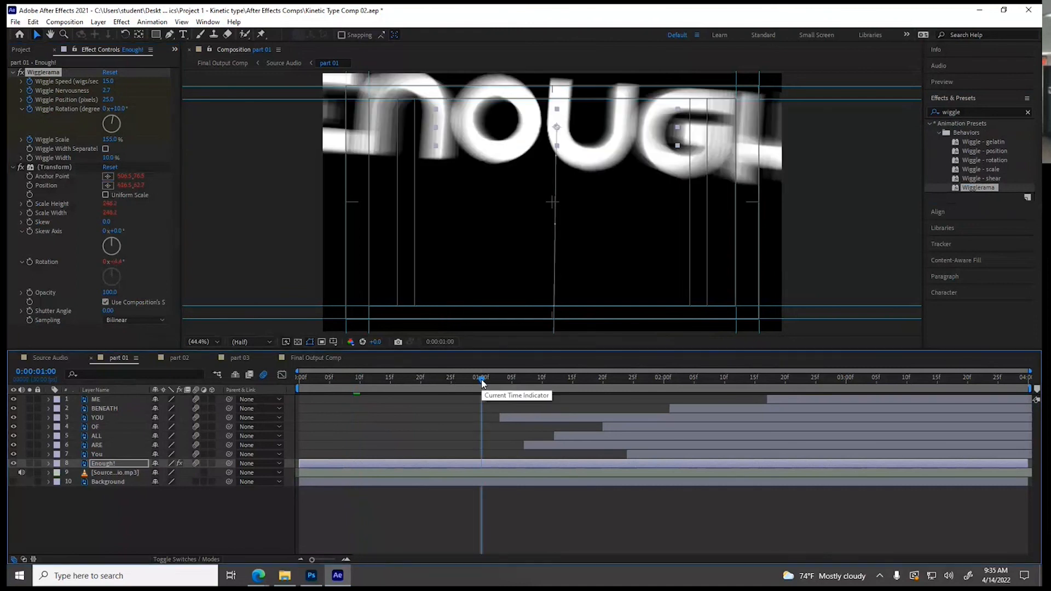
click(107, 81)
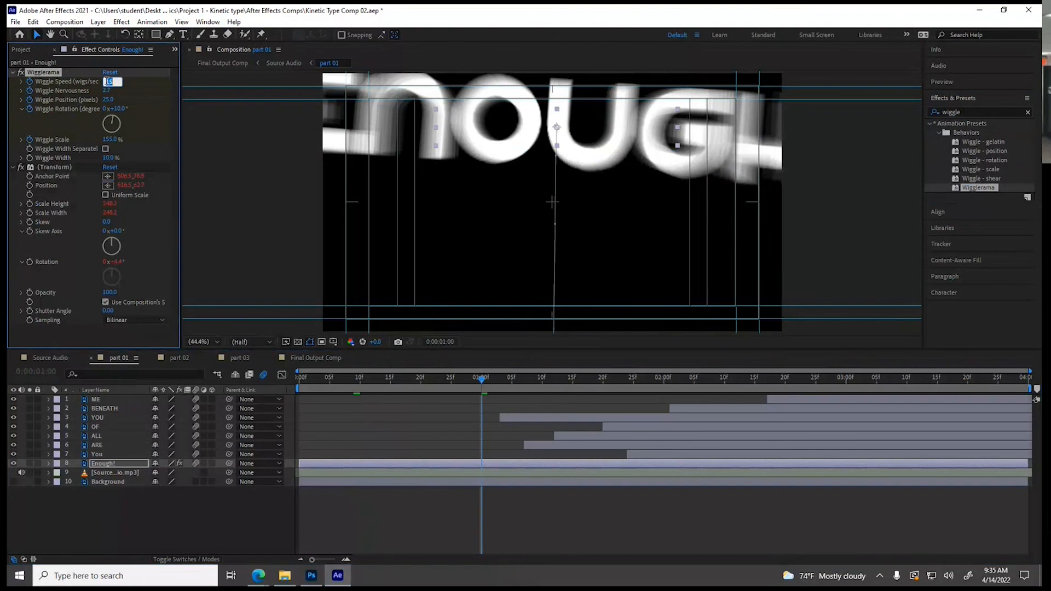
click(107, 92)
text(1)
click(111, 100)
text(0)
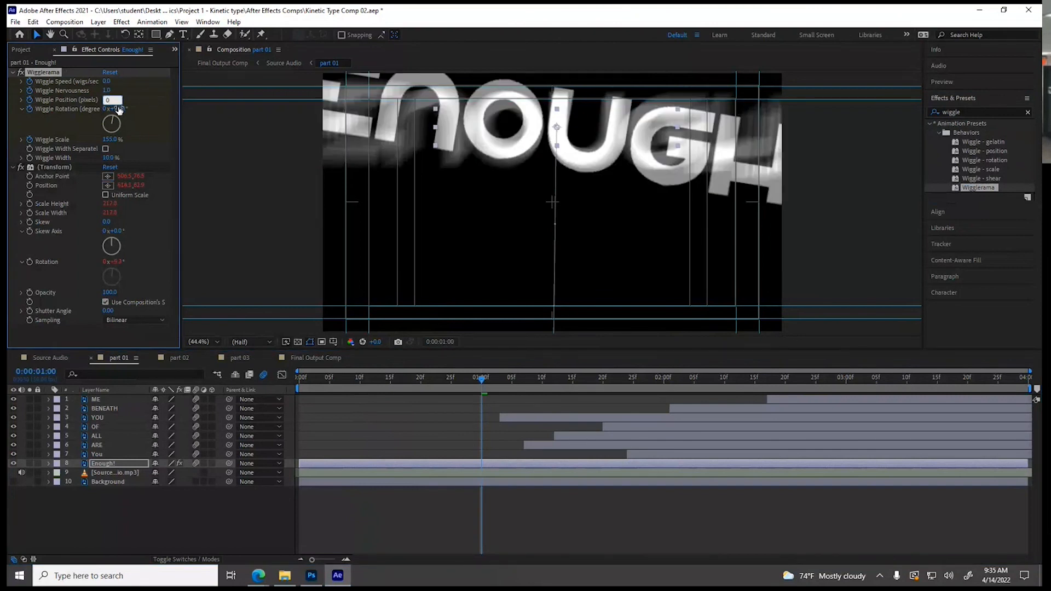
click(124, 108)
text(0)
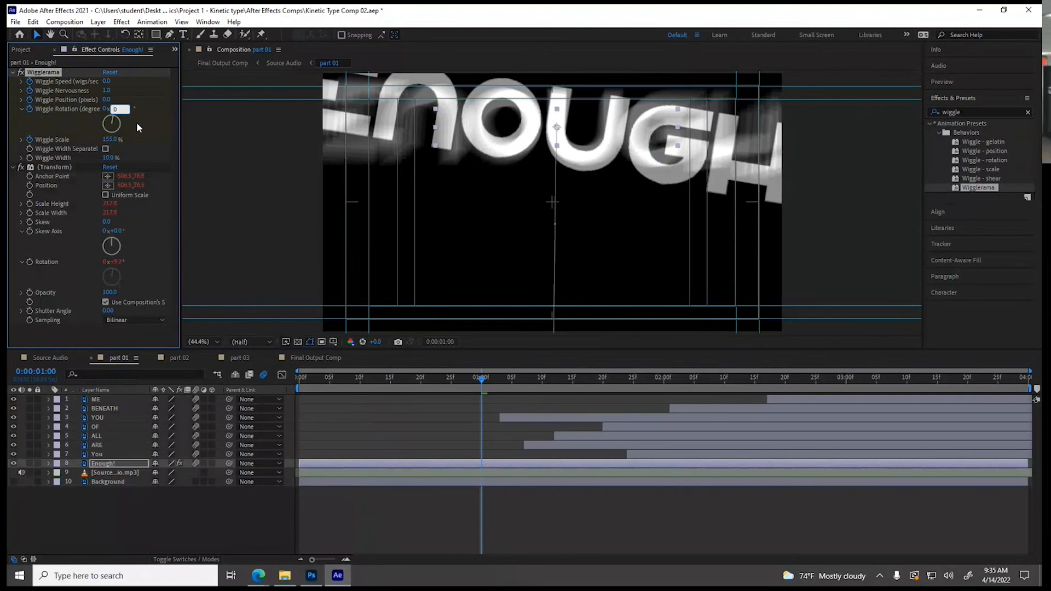
text(0)
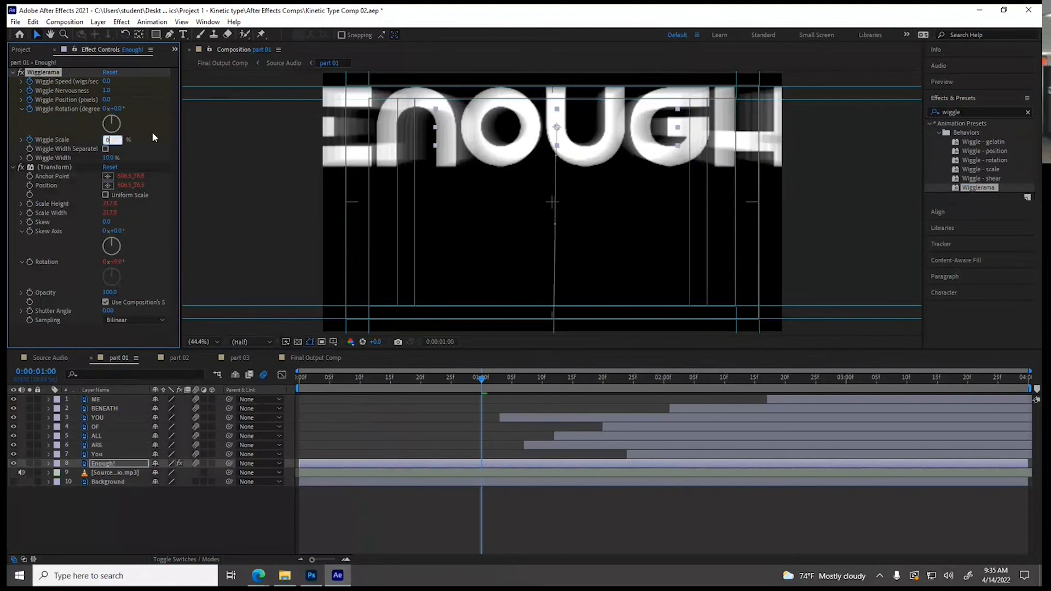
key(Return)
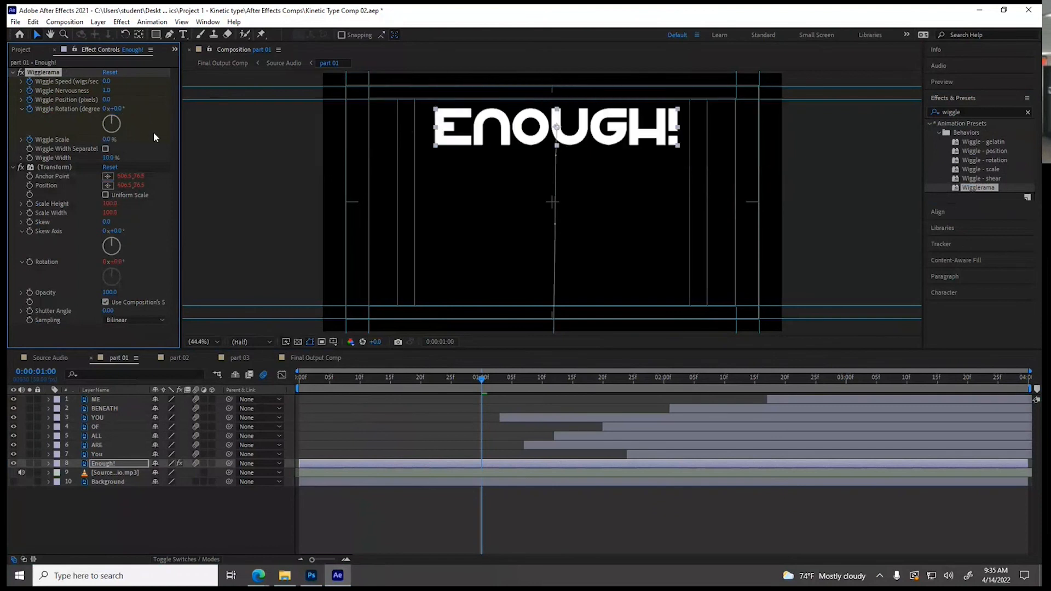
Preview part 01 from its start and the Final Output Comp from 0:00:08:01 to check the ENOUGH! wiggle
drag(321, 382, 287, 387)
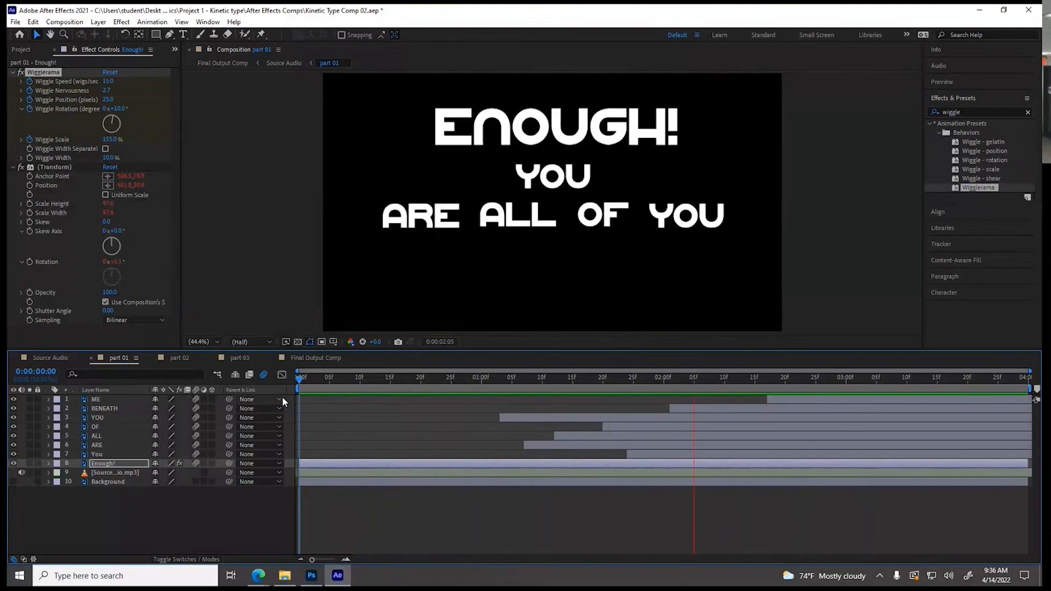
key(space)
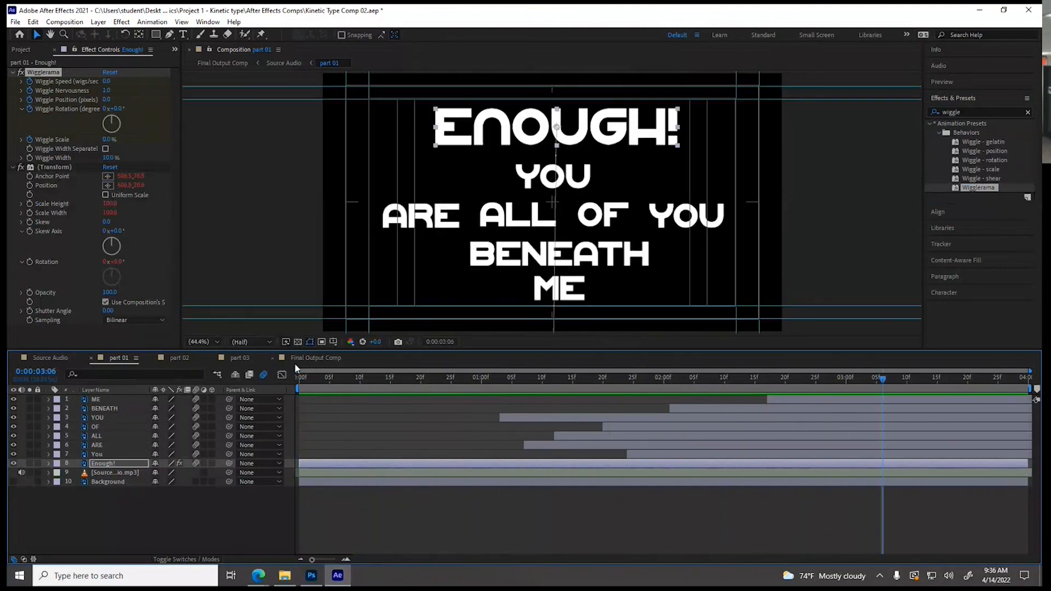
click(312, 359)
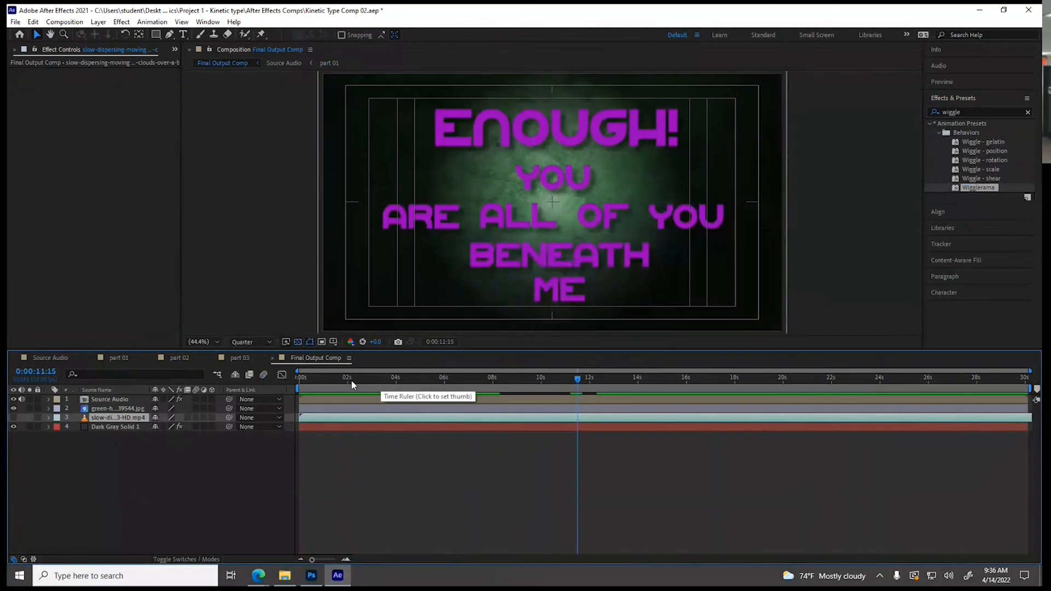
click(352, 382)
drag(351, 382, 493, 382)
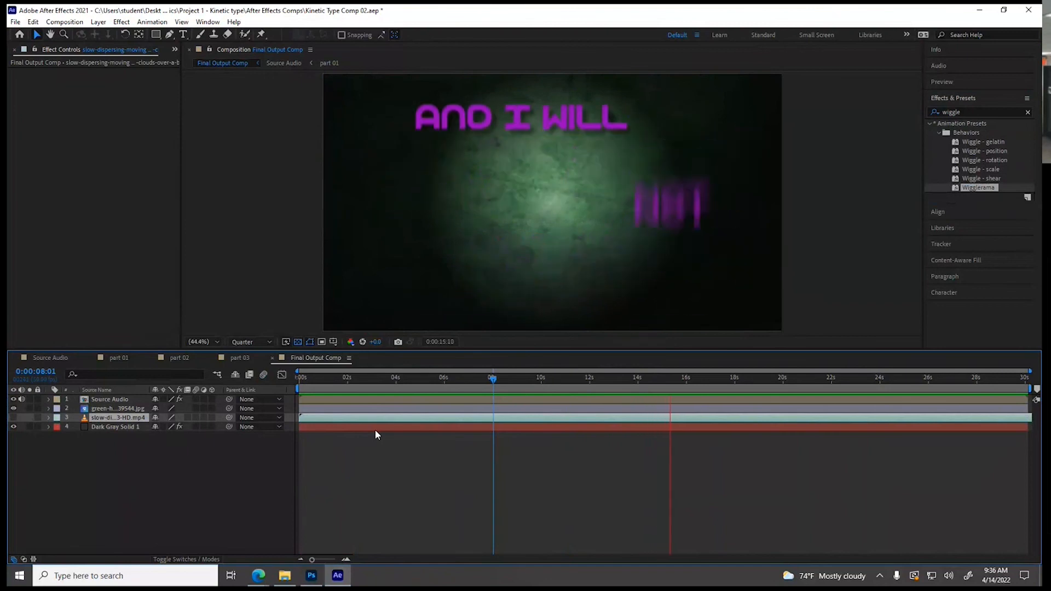
key(space)
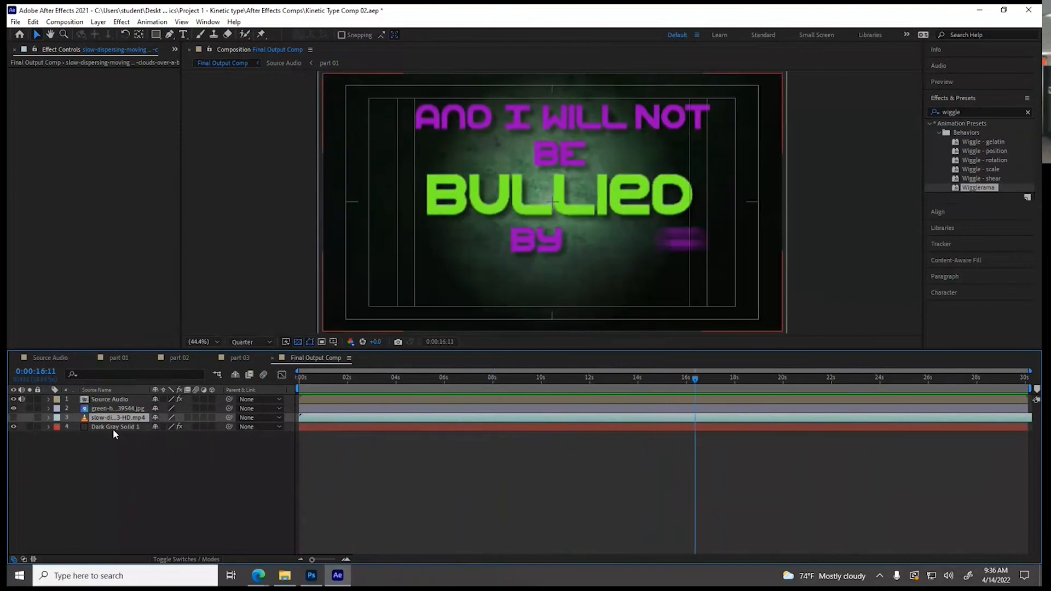
Swap the Gradient Ramp colors on Dark Gray Solid 1 and set its Blend With Original to 63%
click(114, 428)
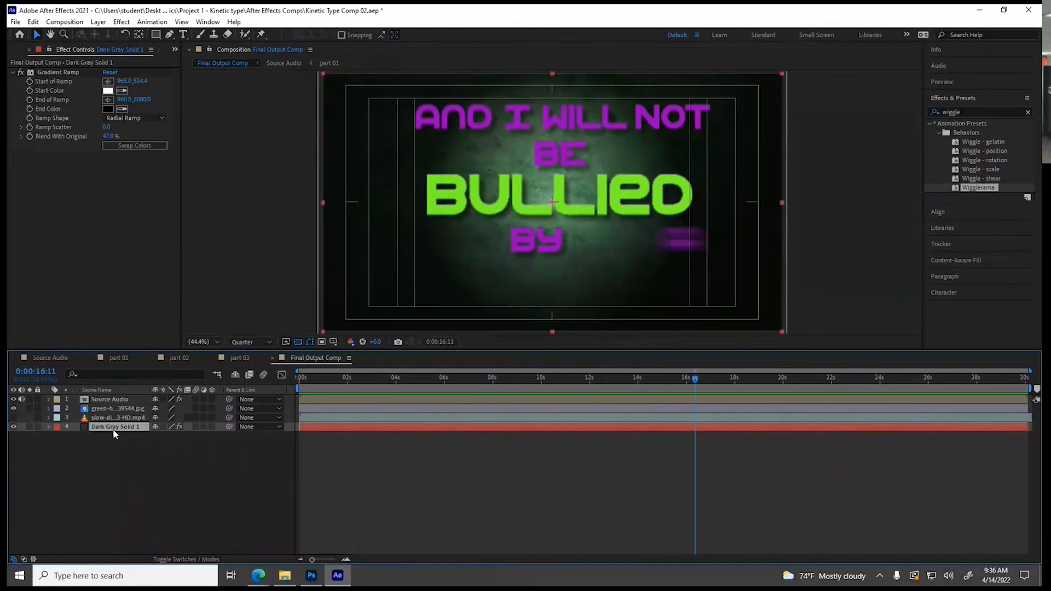
click(131, 145)
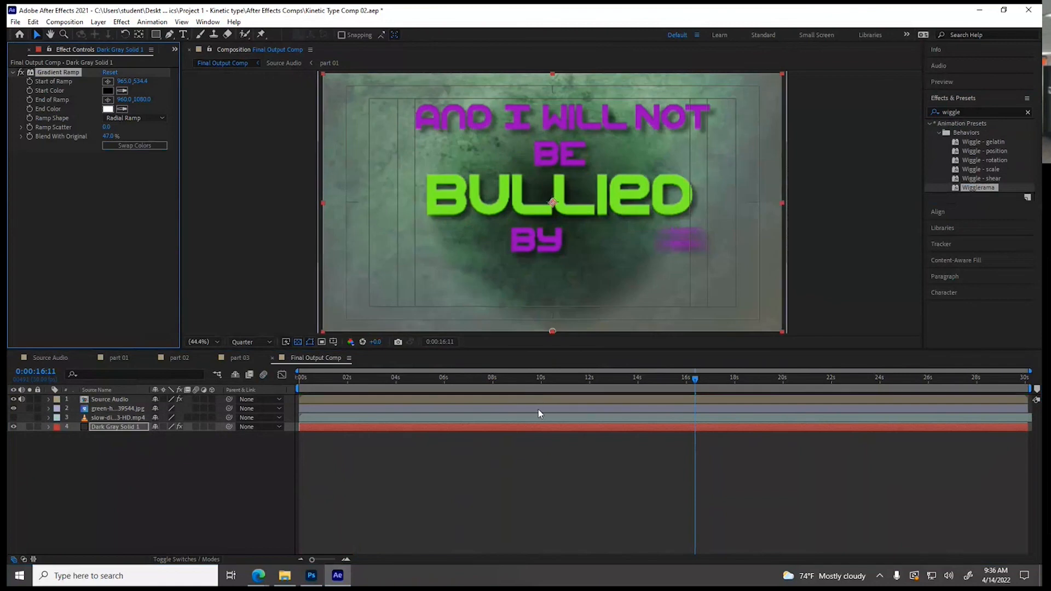
mouse_move(109, 136)
mouse_down()
mouse_move(80, 137)
mouse_move(121, 141)
mouse_up()
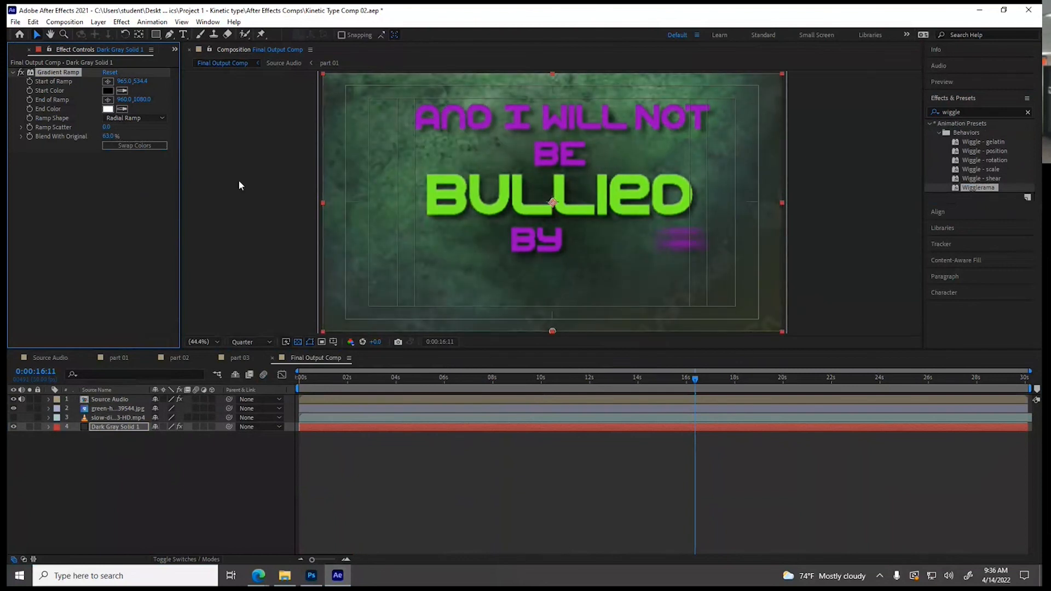
Preview the Final Output Comp from the start to check the adjusted background
key(Home)
key(space)
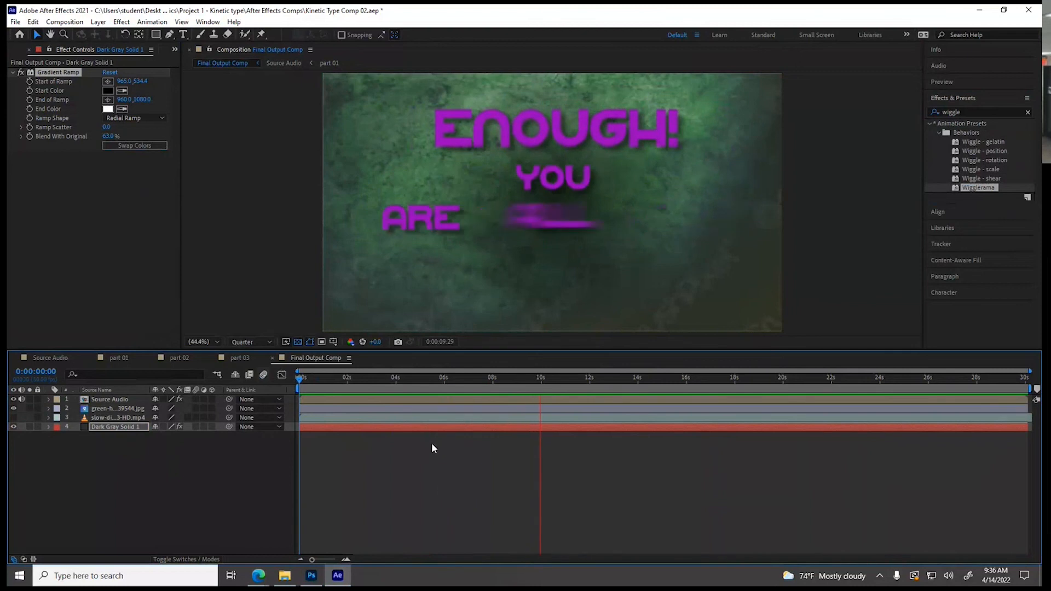
key(space)
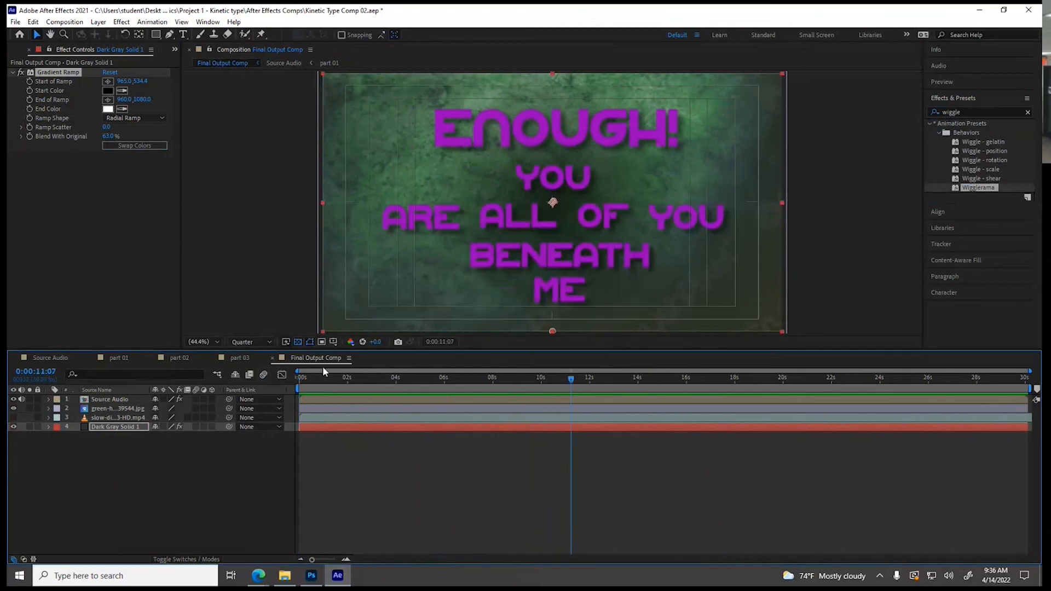
Turn on the slow-dispersing clouds video layer to judge it, and delete it from the Final Output Comp
click(139, 419)
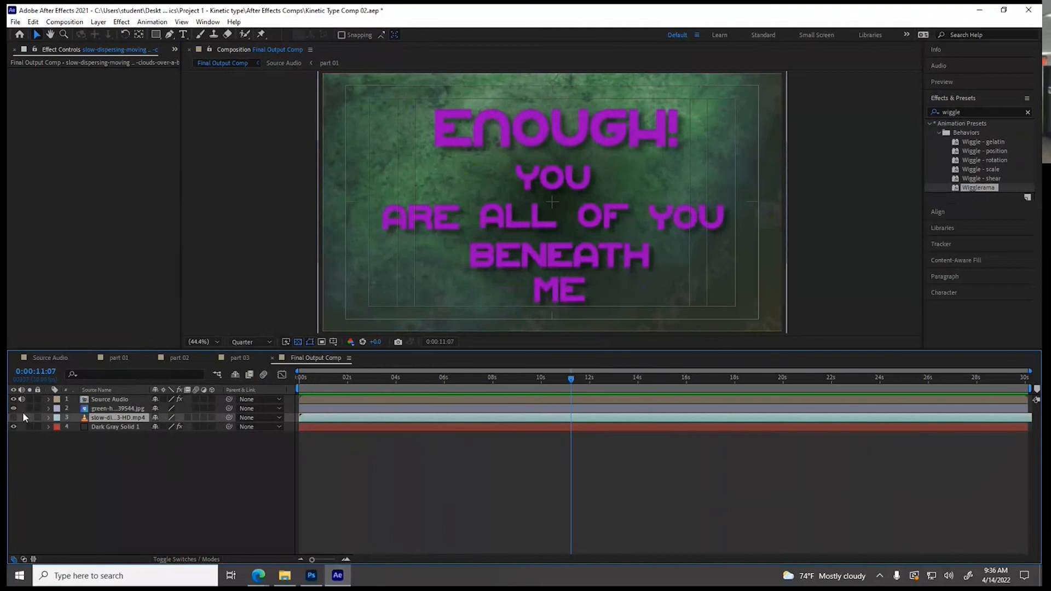
click(14, 422)
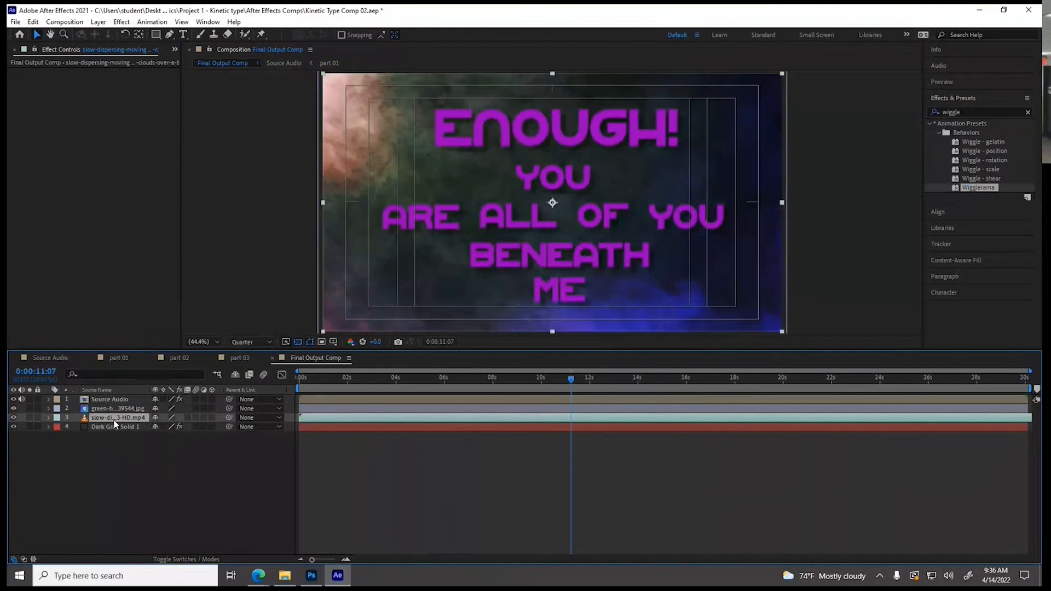
key(Delete)
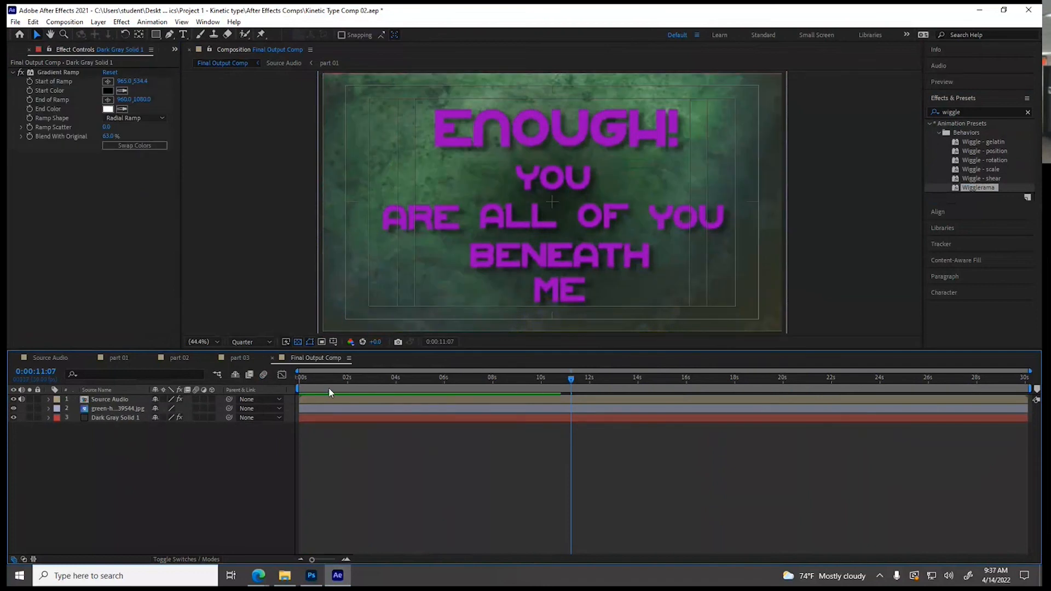
drag(332, 379, 412, 379)
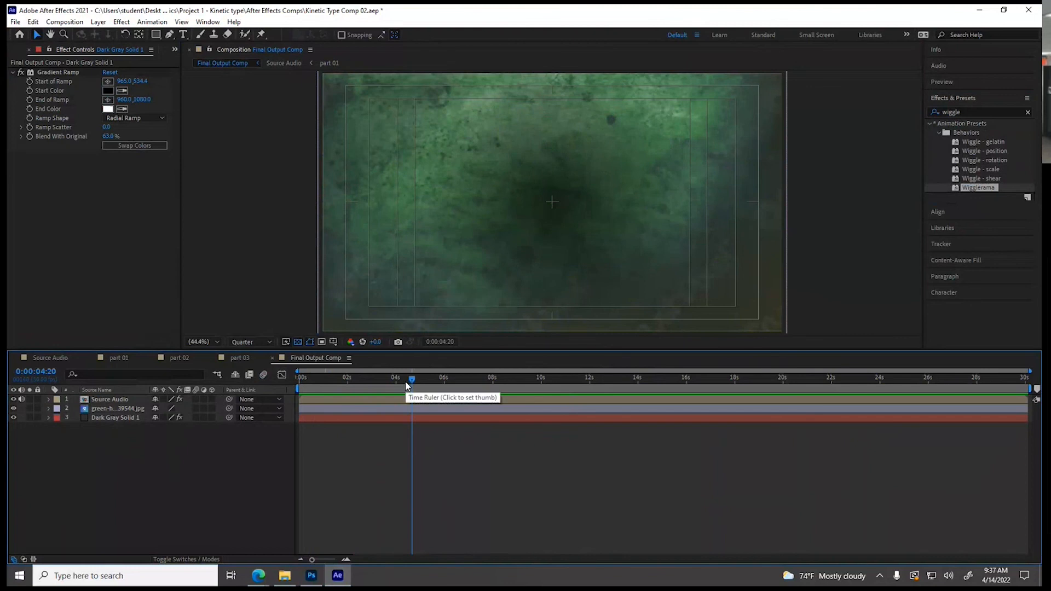
Create a new composition, Comp 1, with the default settings and add Final Output Comp to it as a layer
click(65, 22)
click(72, 33)
click(593, 416)
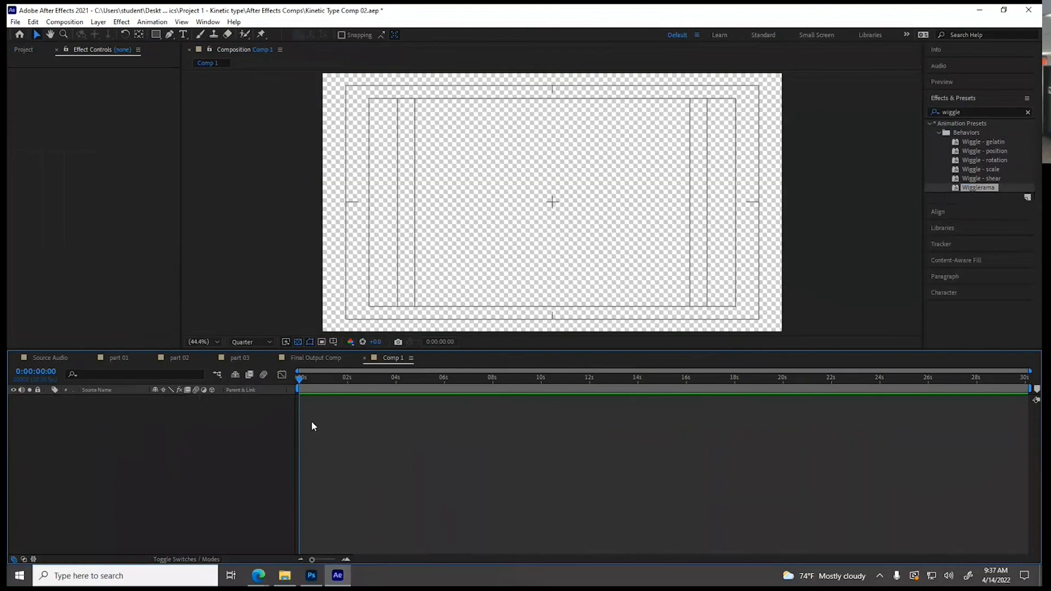
click(21, 50)
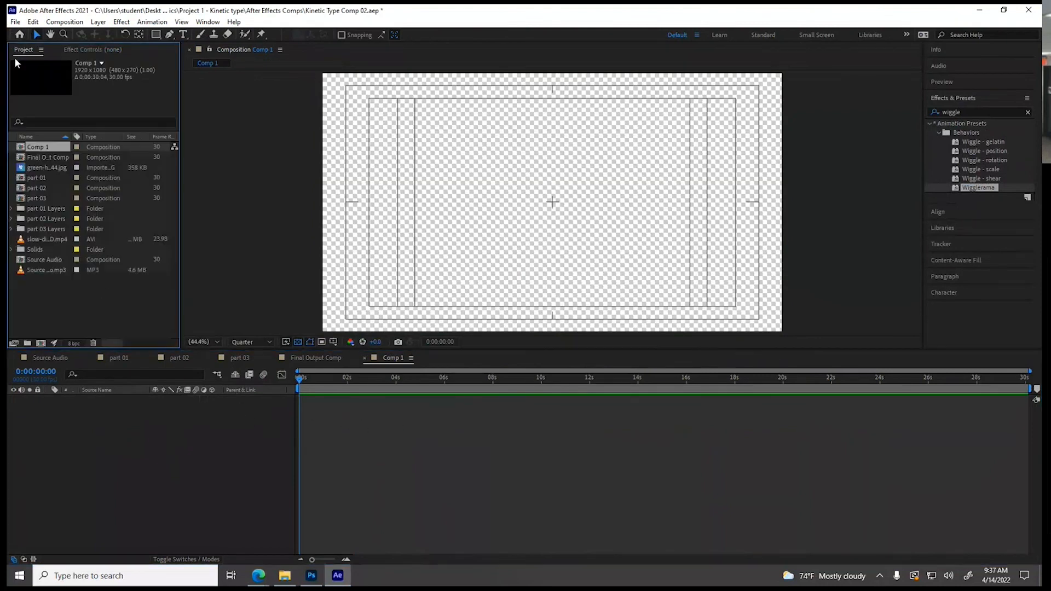
click(38, 157)
drag(38, 158, 97, 421)
Scrub through Comp 1 to check the nested Final Output Comp
drag(300, 378, 499, 377)
drag(399, 379, 557, 404)
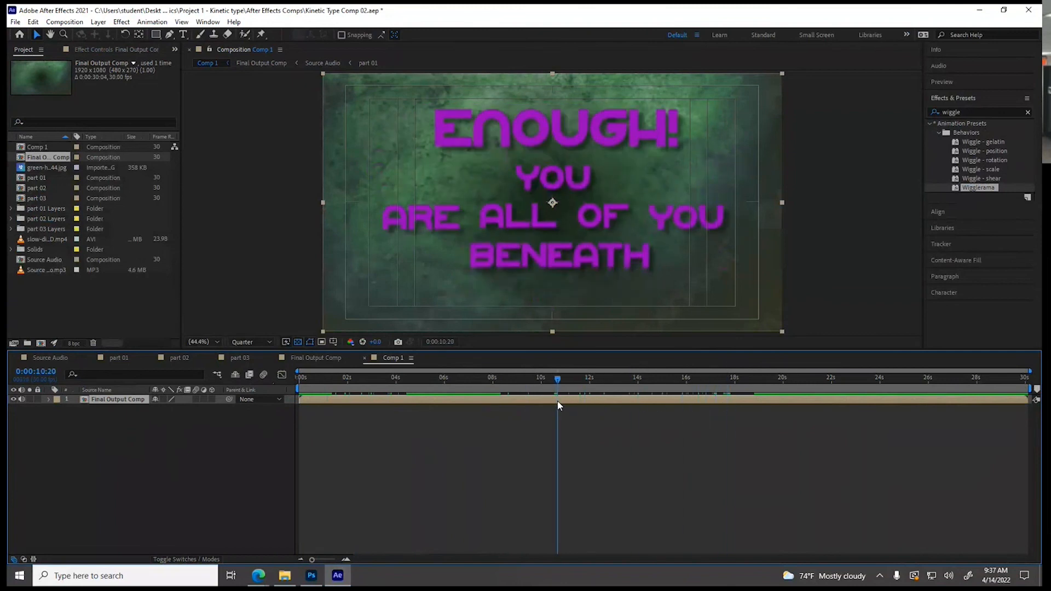
drag(557, 401, 723, 402)
drag(659, 383, 377, 385)
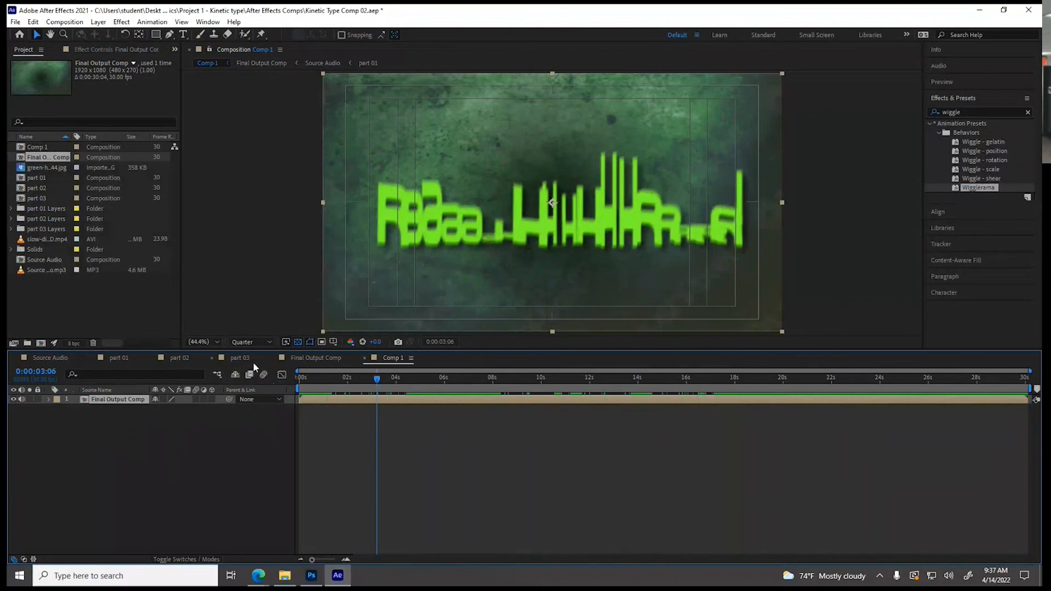
Enlarge the Final Output Comp's frame size to 2372 × 1334 px with the 16:9 aspect ratio locked
click(302, 358)
click(65, 22)
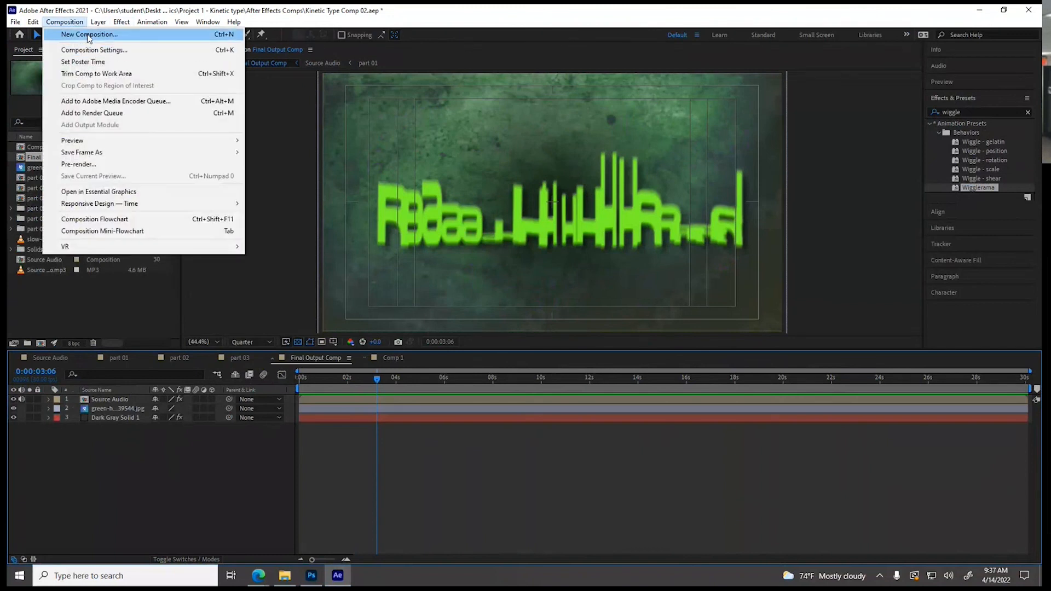
click(91, 50)
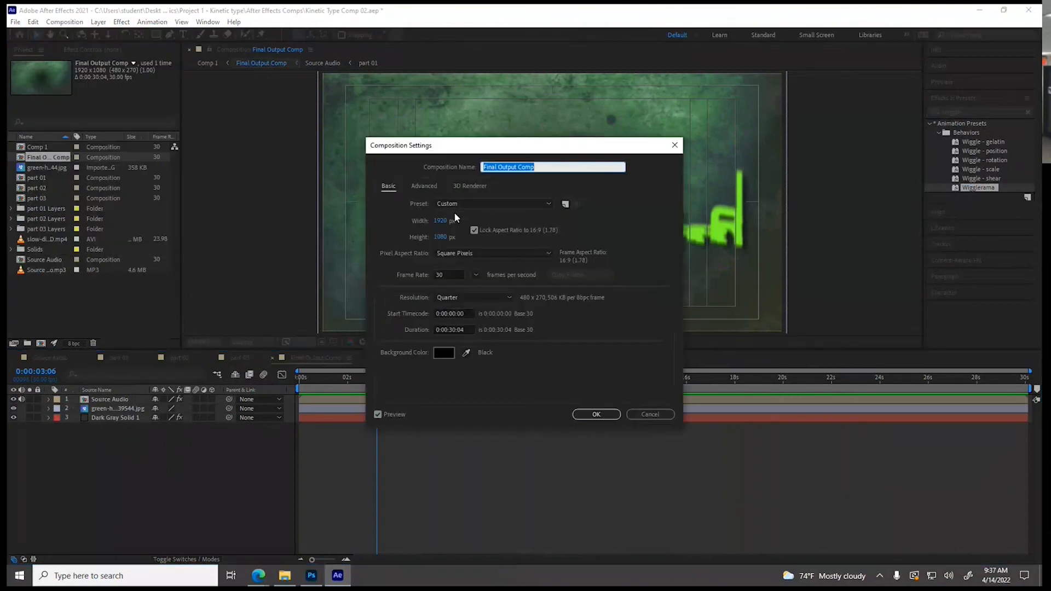
drag(441, 220, 655, 220)
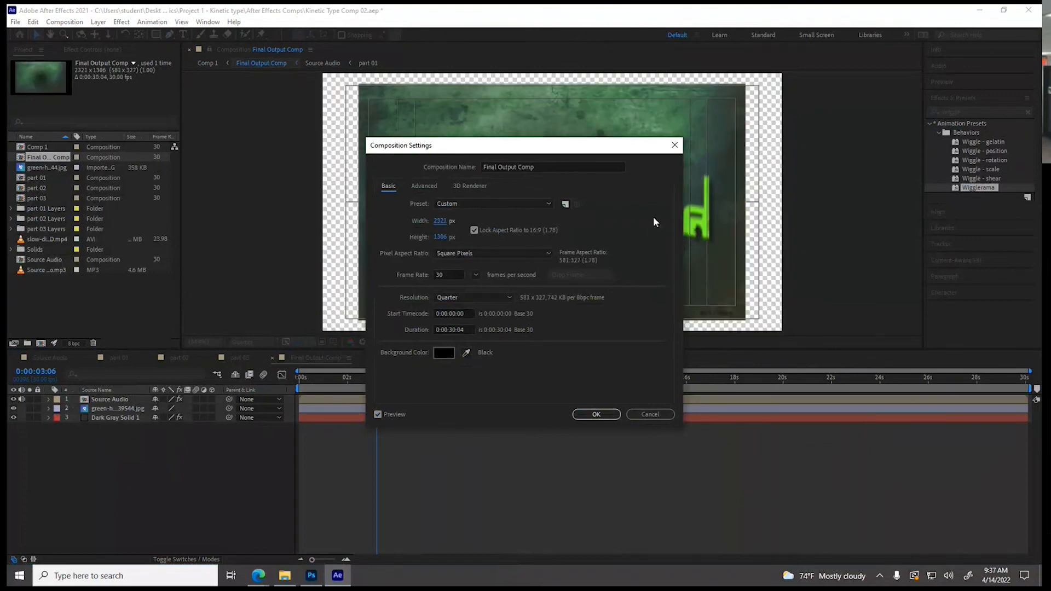
drag(443, 221, 469, 224)
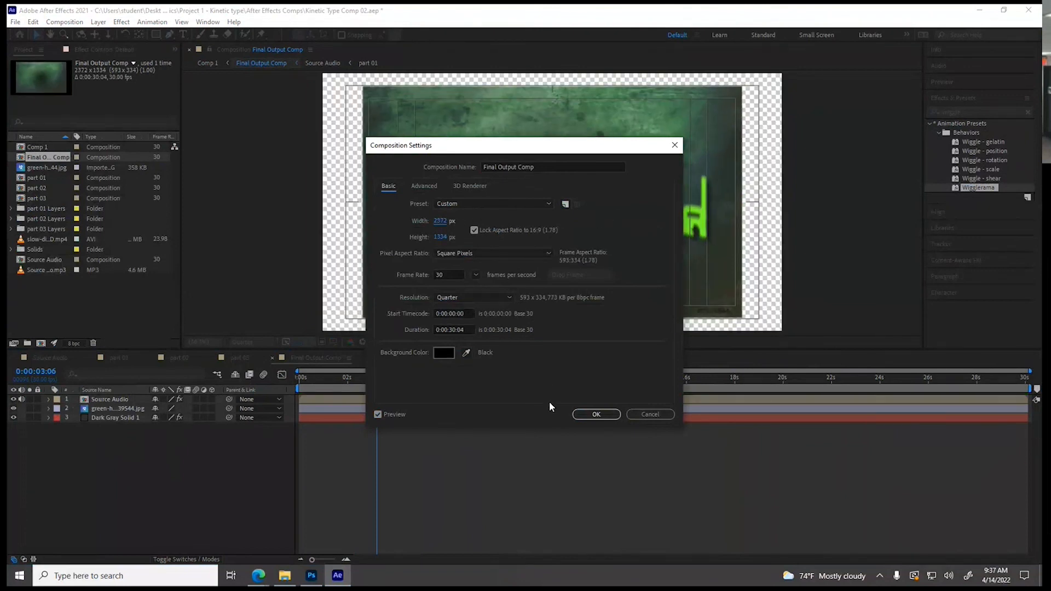
click(596, 415)
Scale the green background image layer to 172.7, 158.4% so it fills the enlarged frame
click(110, 411)
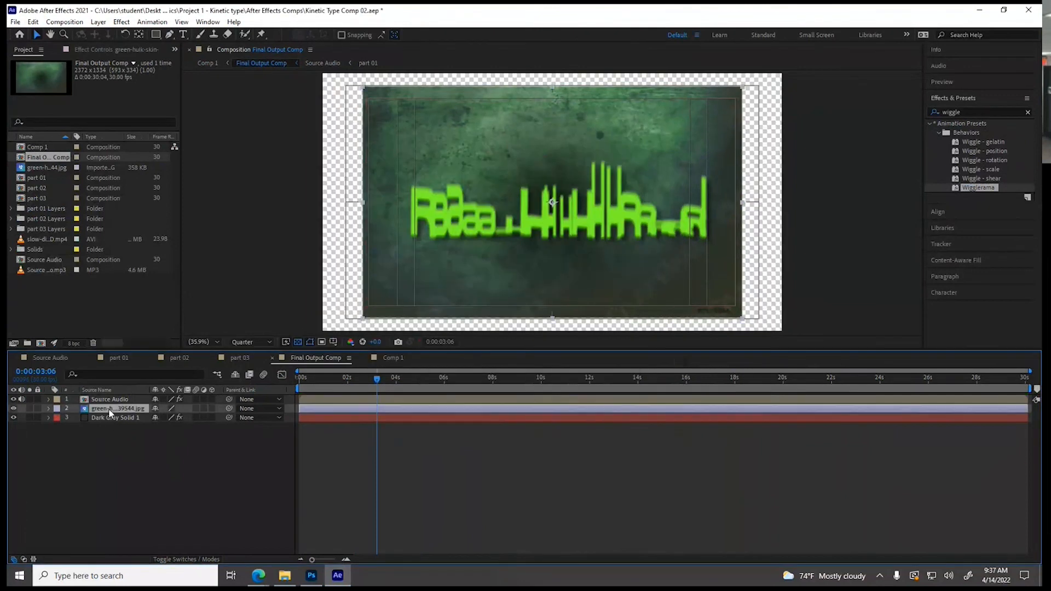
click(48, 408)
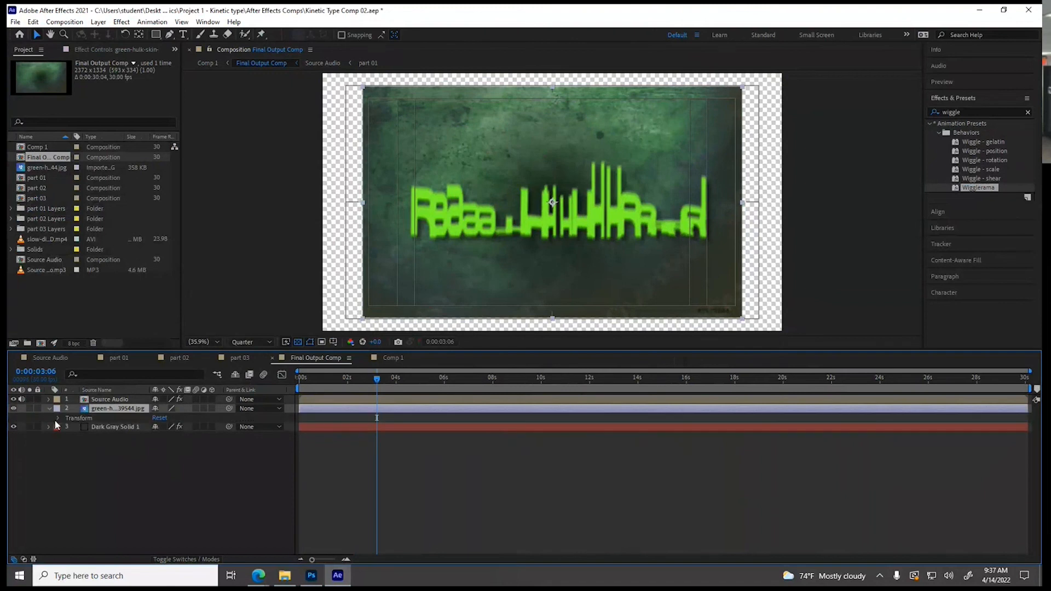
click(58, 418)
drag(168, 445, 186, 446)
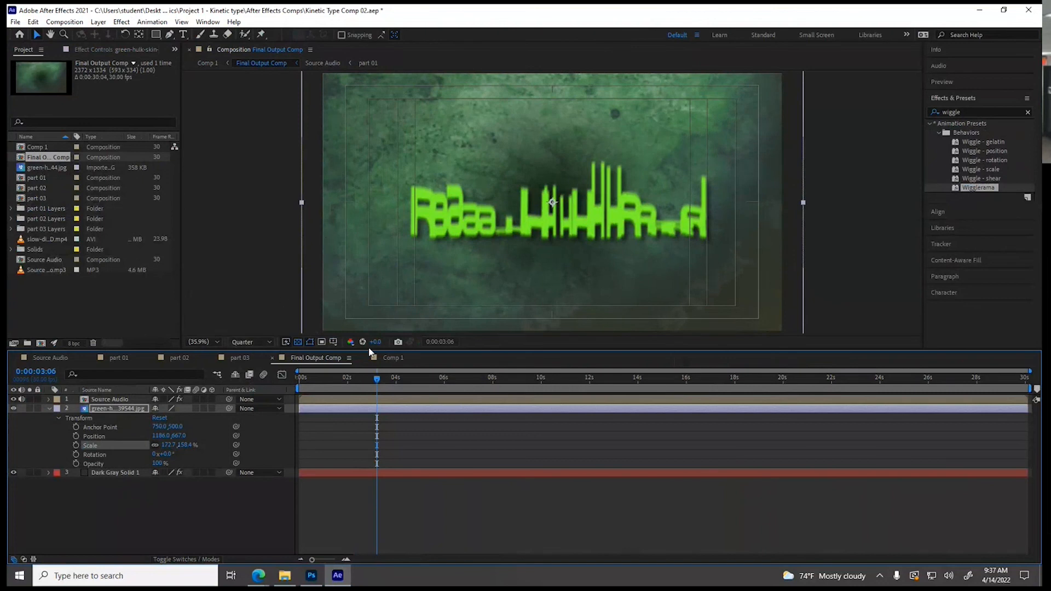
Apply the Wigglerama preset to the Final Output Comp layer in Comp 1 at 0:00:00:00
click(386, 358)
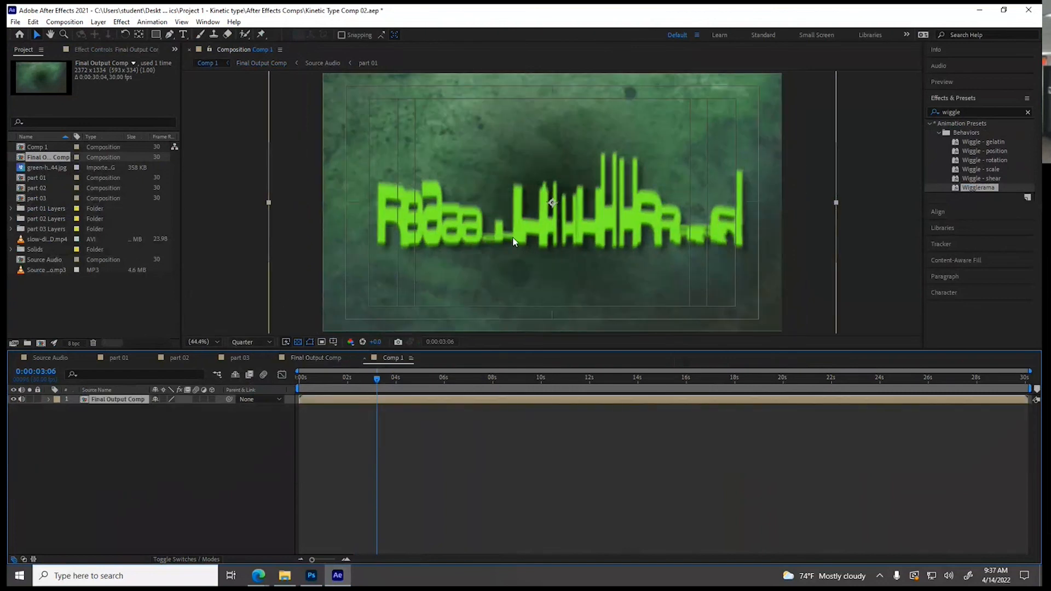
key(comma)
key(comma)
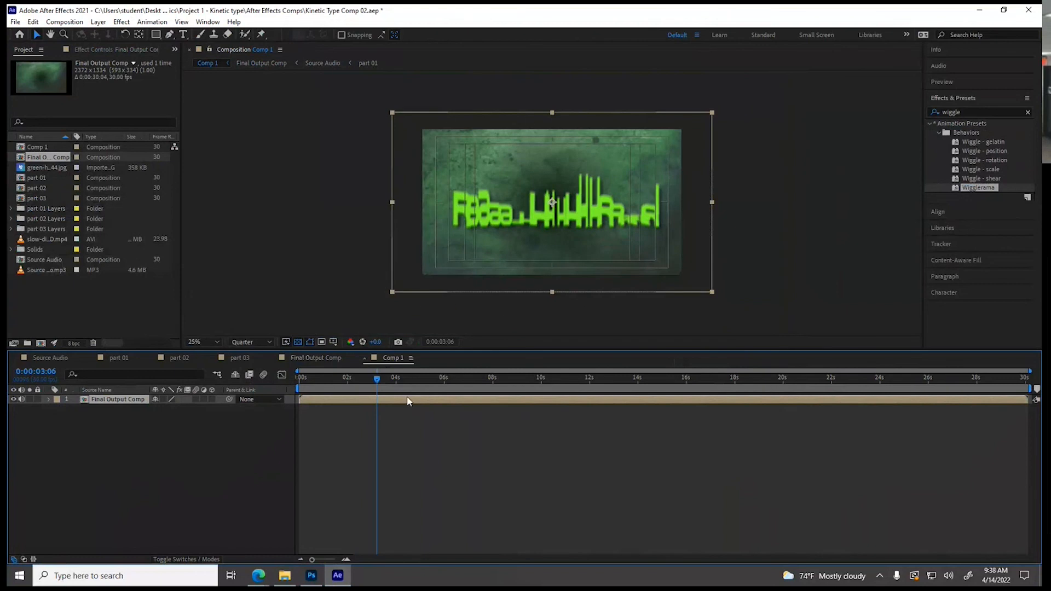
drag(375, 379, 287, 389)
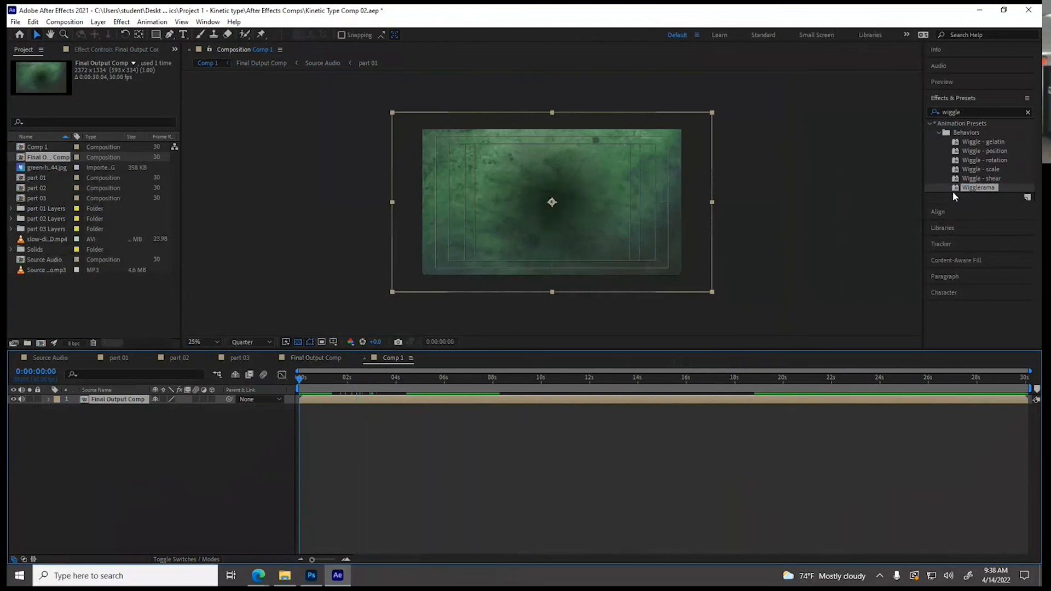
drag(958, 191, 376, 399)
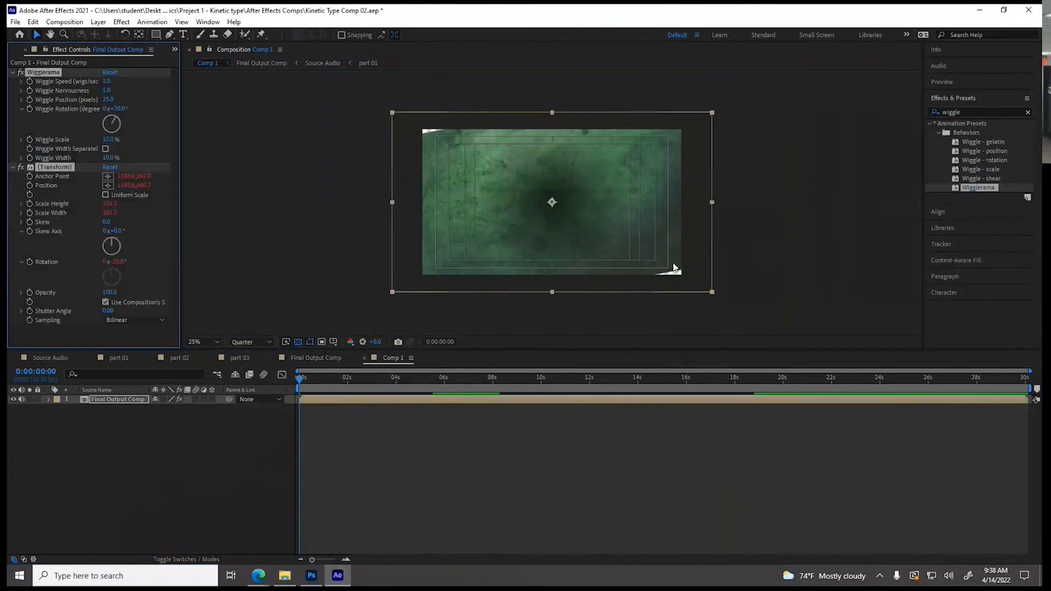
Set Wigglerama's Wiggle Speed to 3 and its Wiggle Rotation to 3°
click(118, 109)
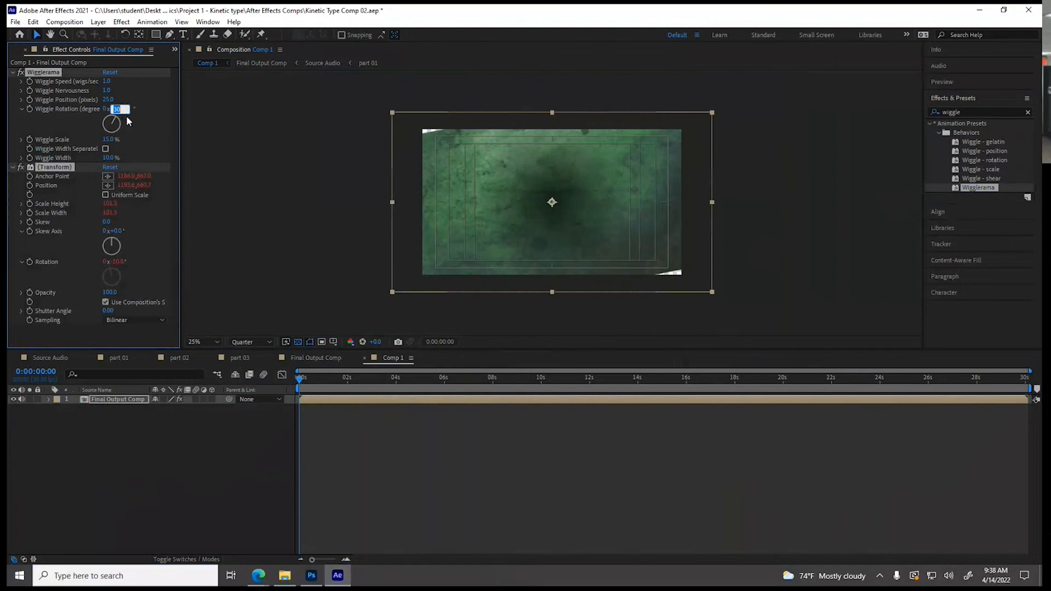
text(20)
key(Return)
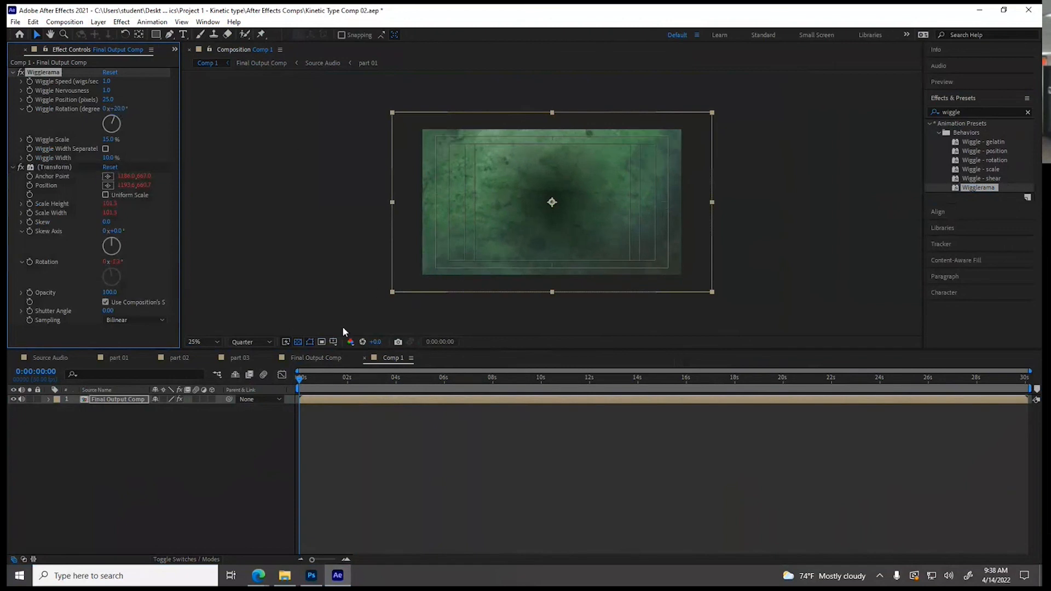
click(106, 82)
text(3)
key(Return)
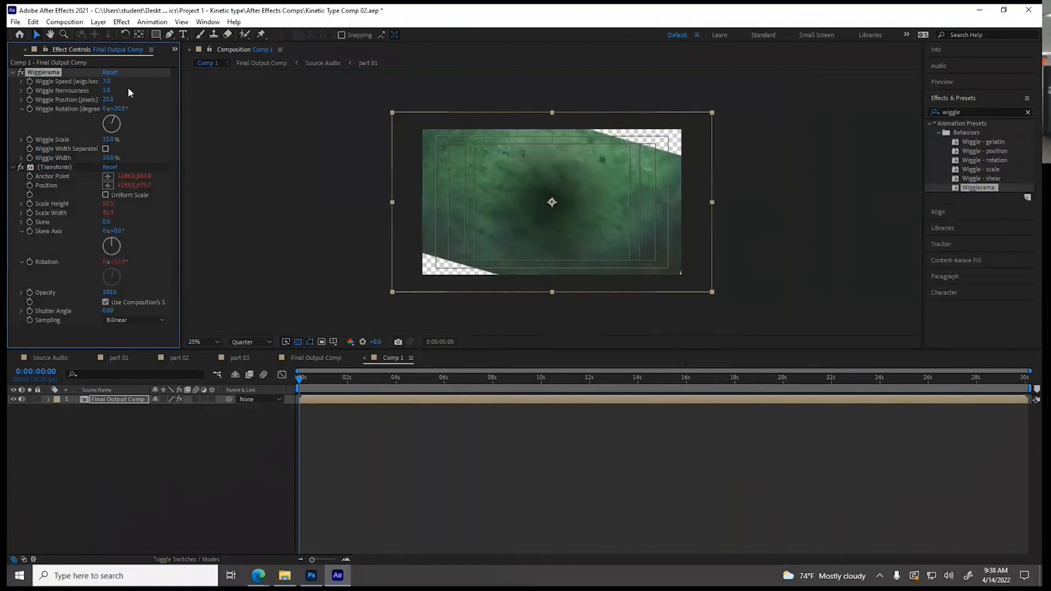
drag(121, 109, 107, 108)
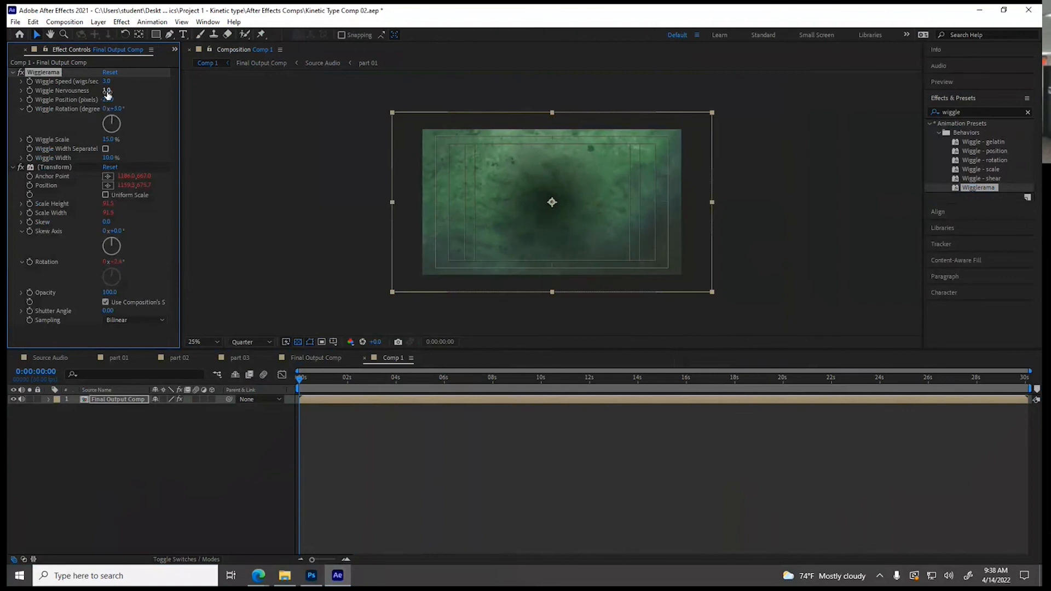
Set Wiggle Nervousness to 2 and, after checking for exposed edges at 0:00:00:07, Wiggle Scale to 10%
click(107, 90)
text(2)
key(Return)
mouse_move(310, 378)
mouse_down()
mouse_move(477, 387)
mouse_move(307, 385)
mouse_up()
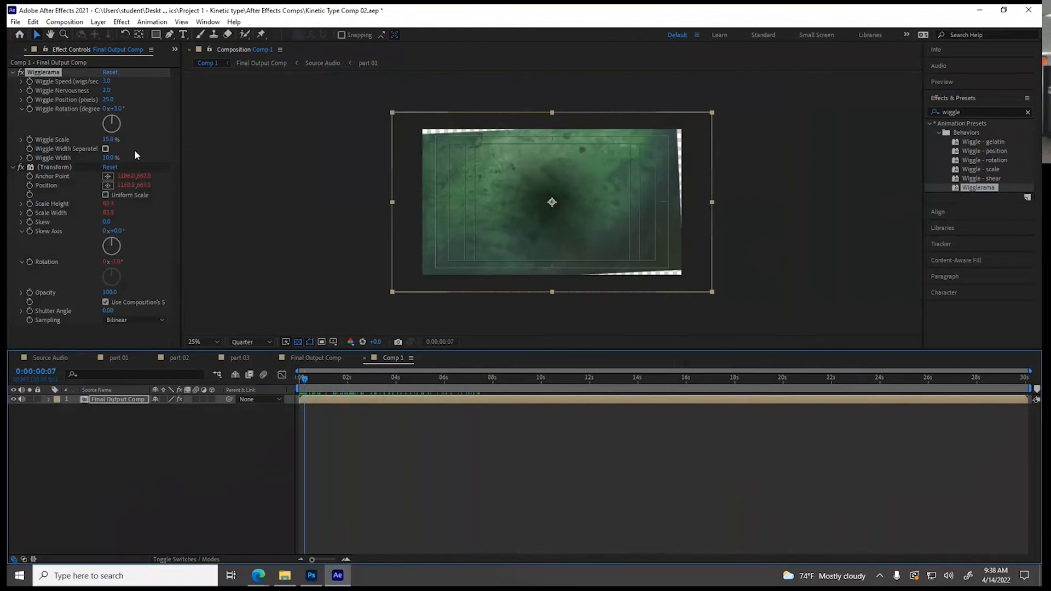
click(107, 140)
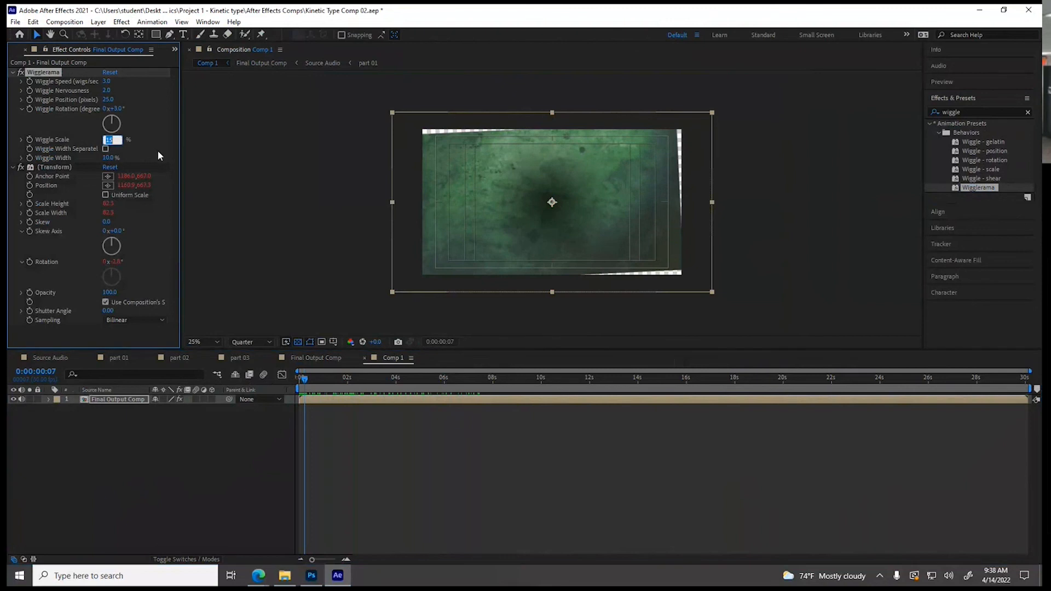
text(10)
key(Return)
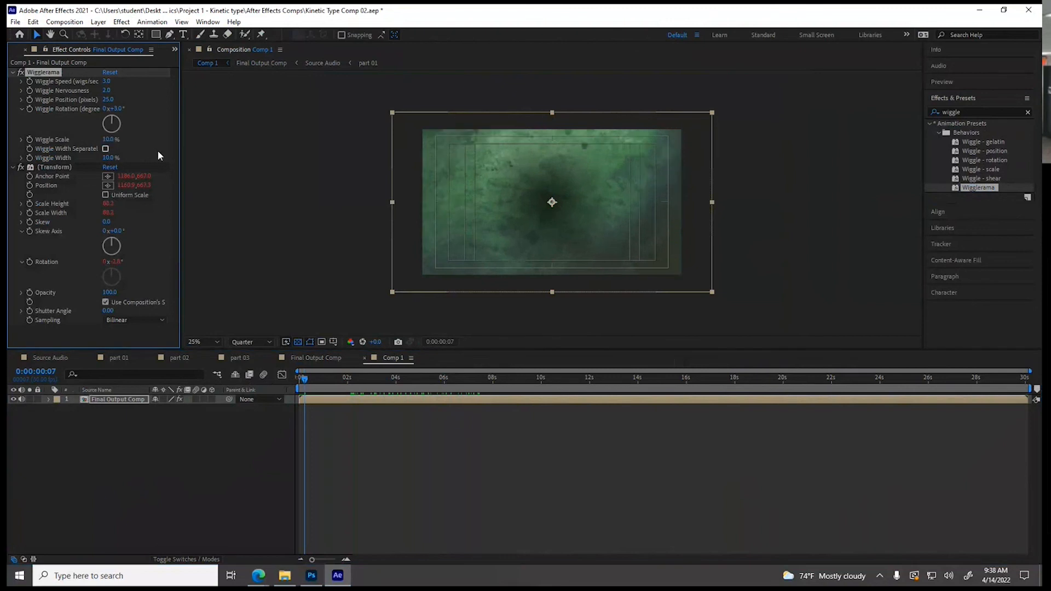
Keyframe Wiggle Speed, Nervousness, Position, Rotation and Scale at 0:00:00:00
drag(304, 382, 288, 389)
click(29, 81)
click(29, 90)
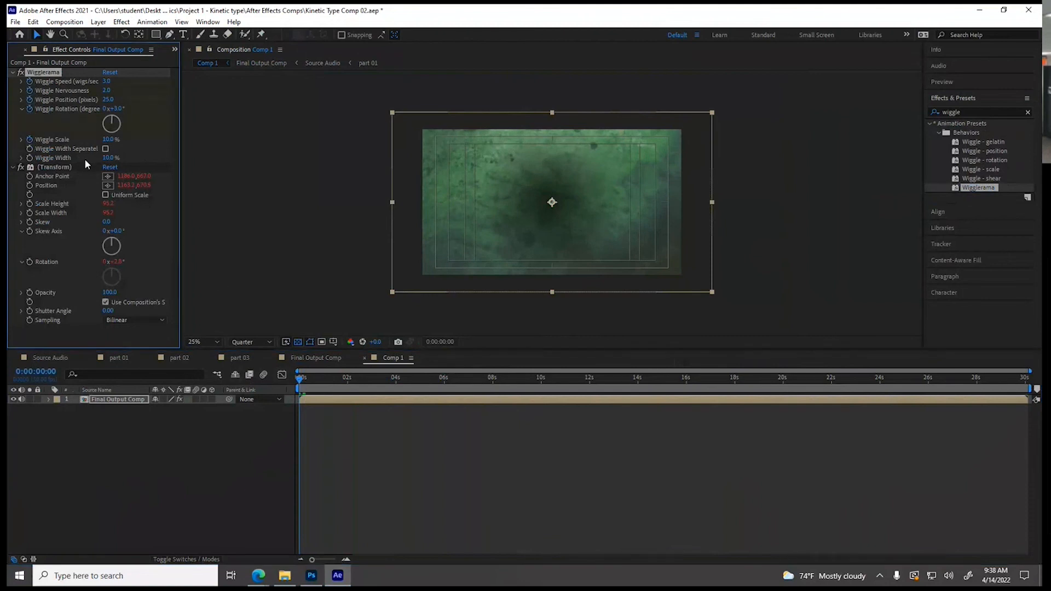
At 0:00:06:29, set Wiggle Speed to 2, Nervousness to 2.2, Position to 22, Rotation to 2° and Wiggle Scale to 99%
drag(301, 381, 469, 409)
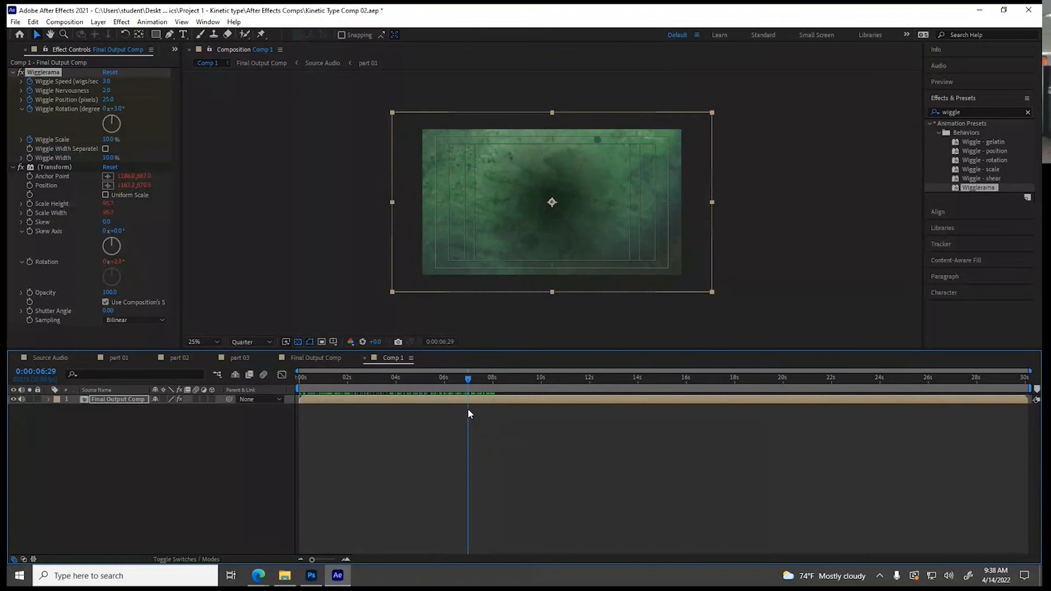
click(107, 82)
text(2)
key(Tab)
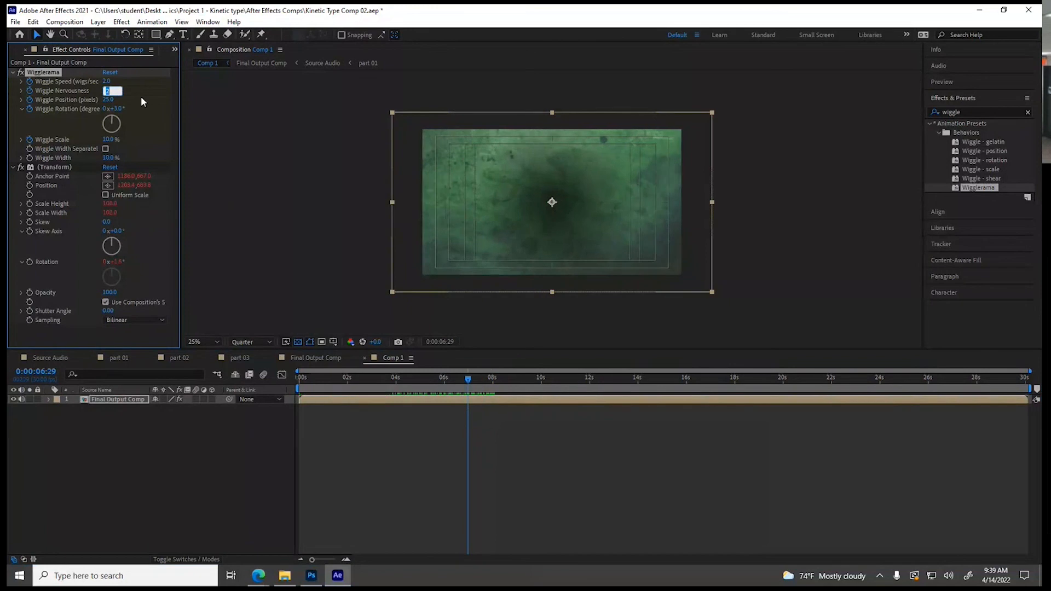
text(2.2)
click(108, 99)
text(22)
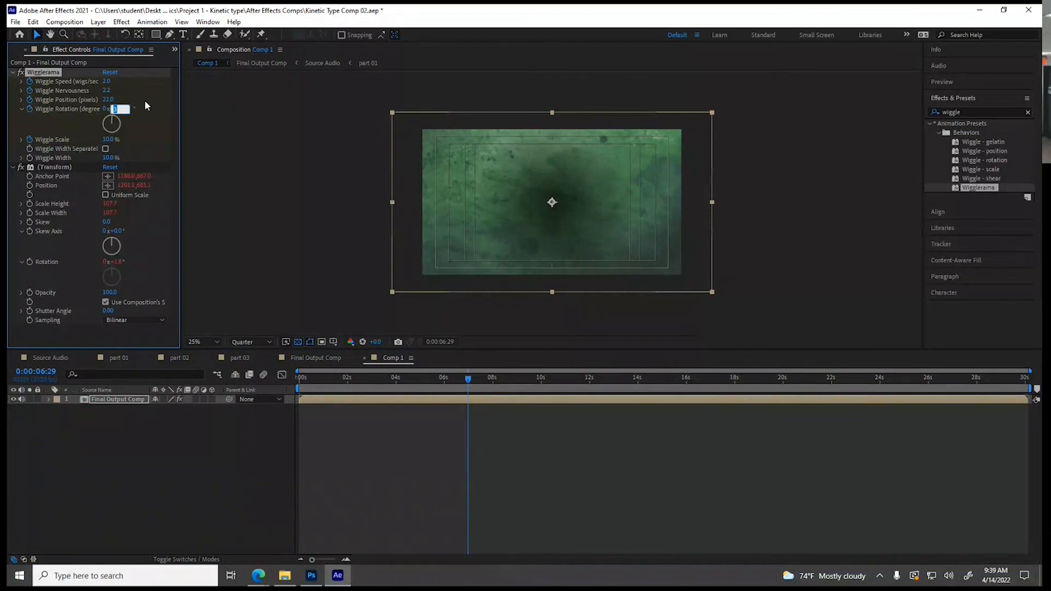
click(108, 139)
text(99)
key(Return)
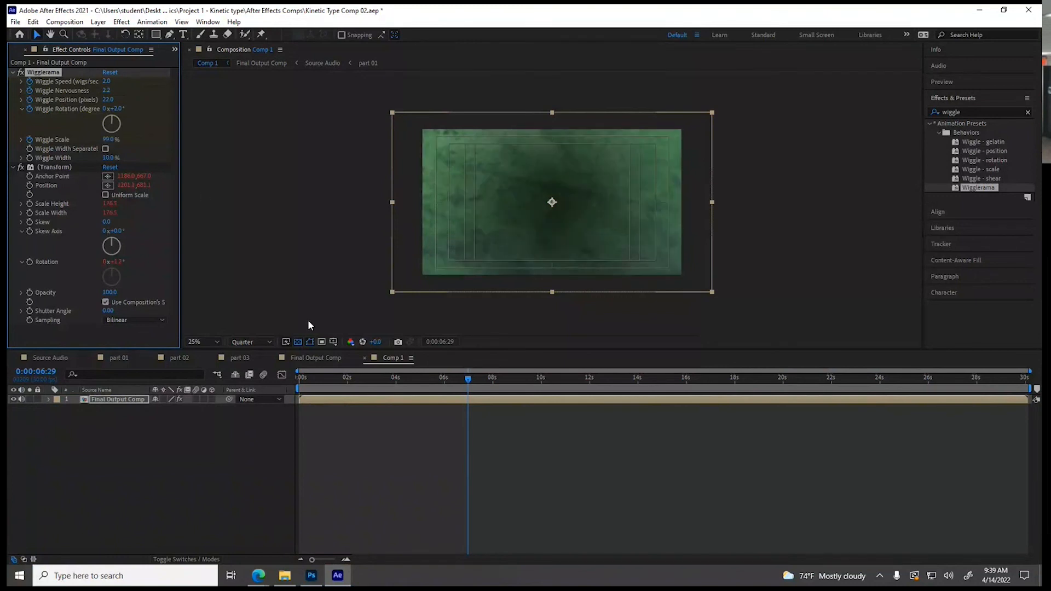
At 0:00:09:16, set Wiggle Nervousness to 1 and Wiggle Speed, Position, Rotation and Scale to 0
drag(468, 378, 531, 388)
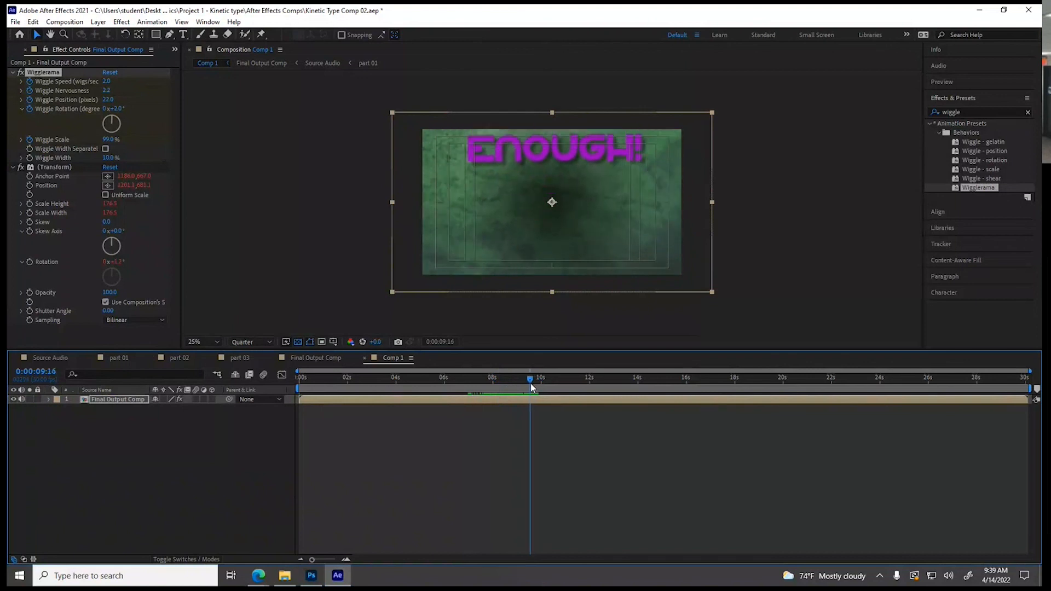
click(103, 82)
text(0)
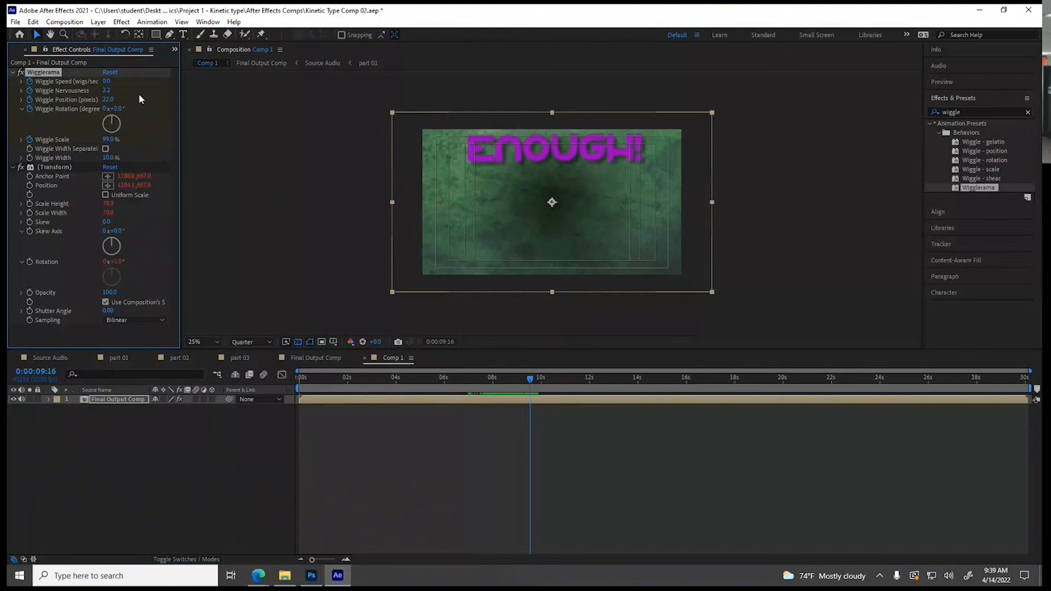
key(Tab)
text(0)
key(Tab)
text(0)
key(Return)
click(107, 139)
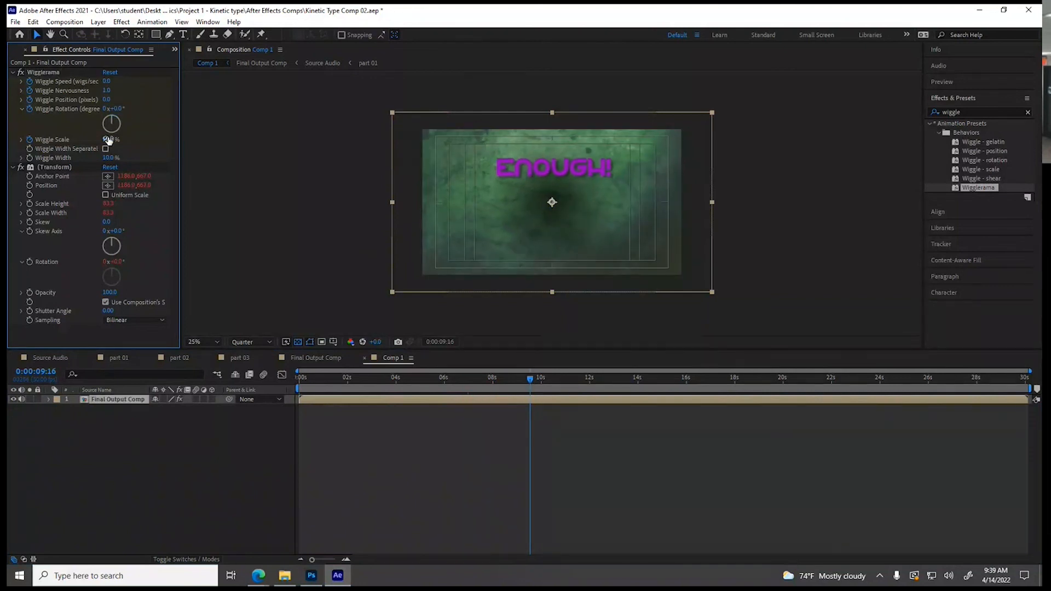
text(0)
key(Return)
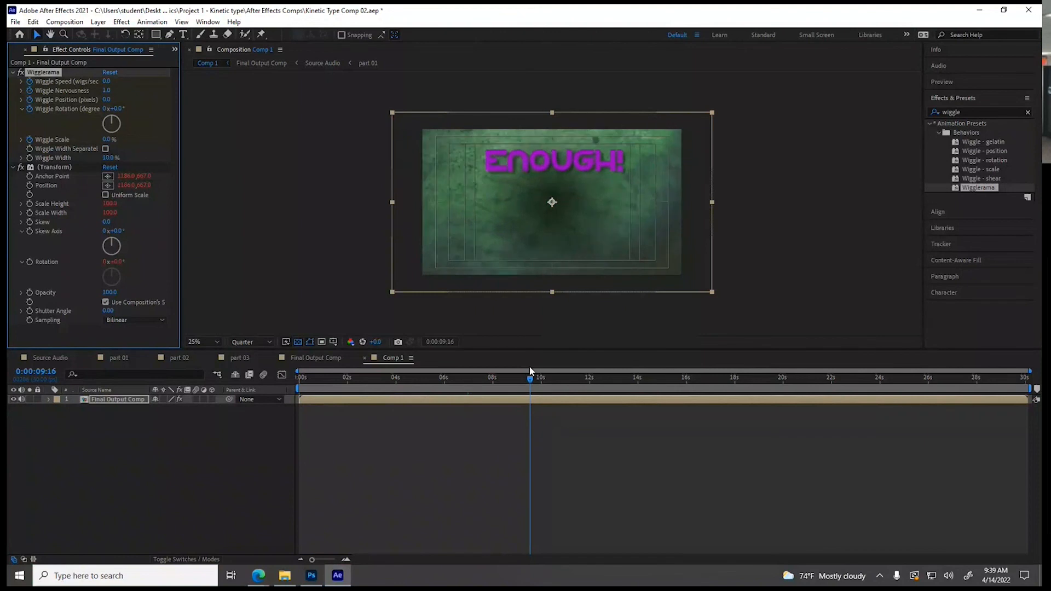
Enlarge the Final Output Comp's frame in its composition settings and scale up the green texture layer to cover it
drag(530, 381, 460, 379)
click(315, 357)
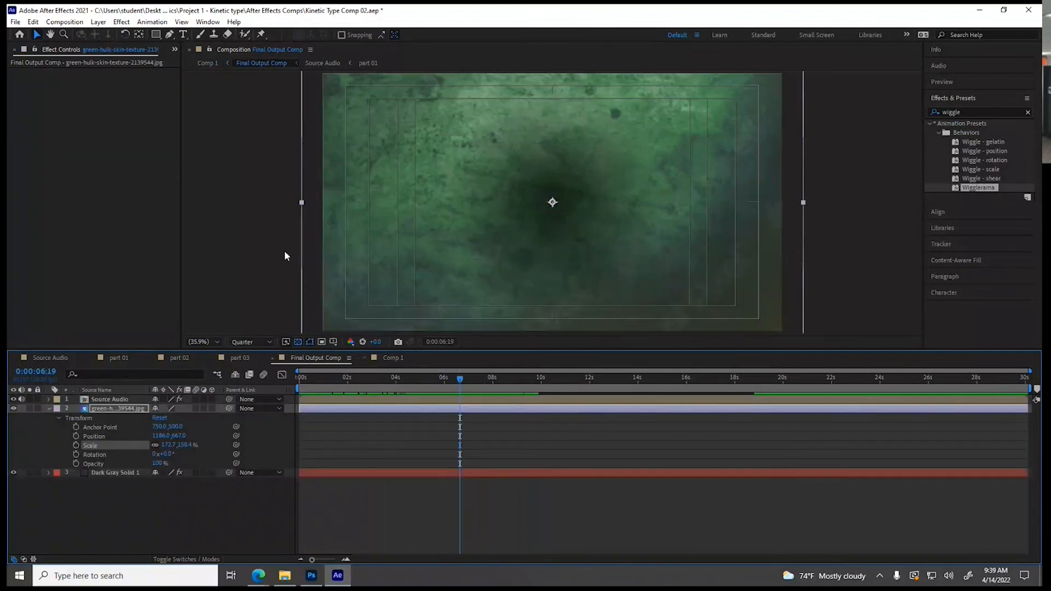
click(65, 22)
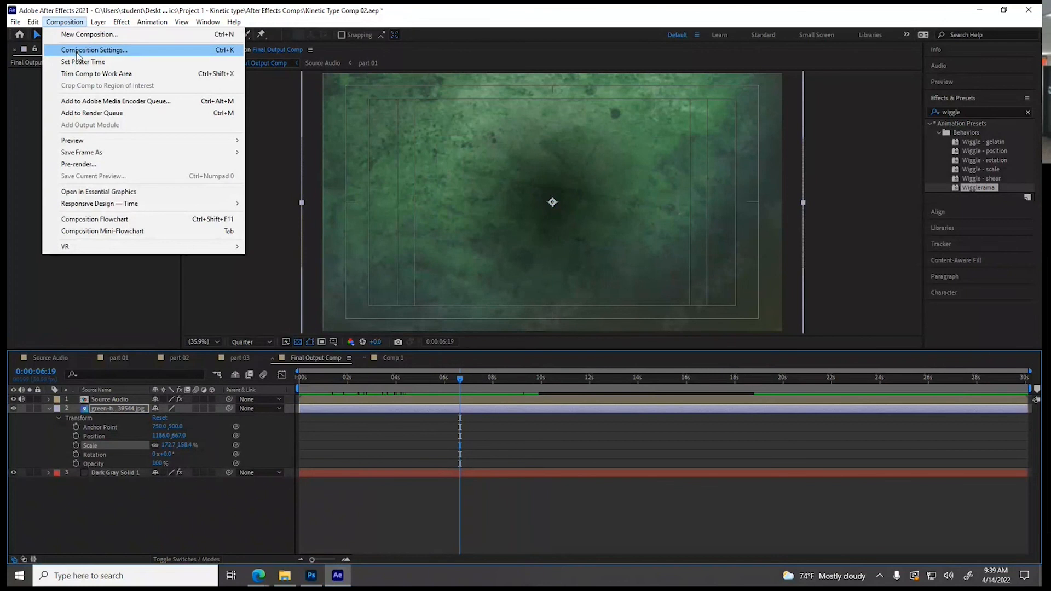
click(78, 54)
drag(539, 227, 596, 227)
click(595, 413)
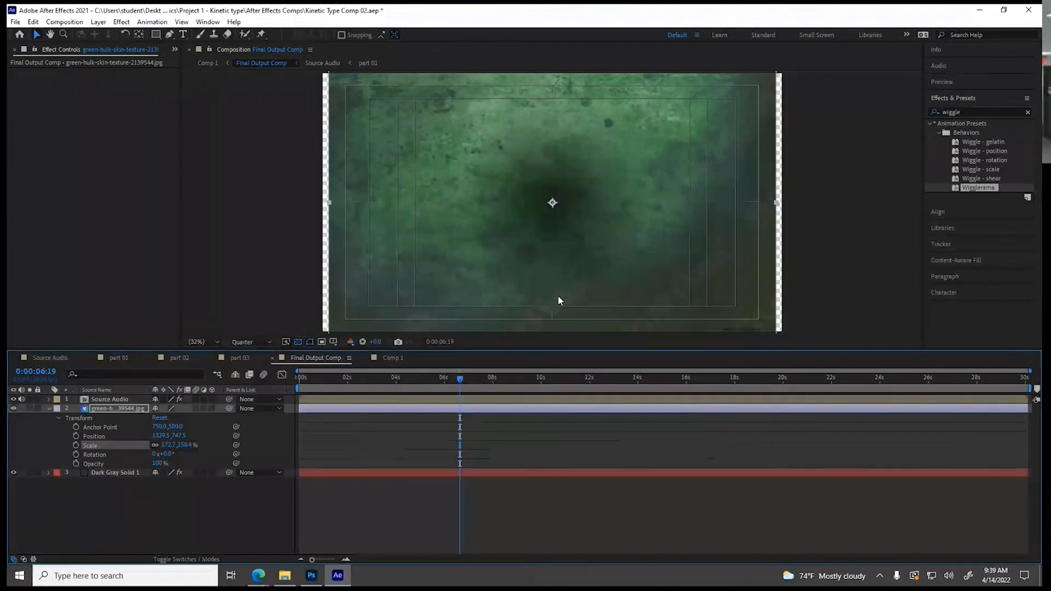
scroll(560, 293, down, 2)
drag(436, 269, 431, 277)
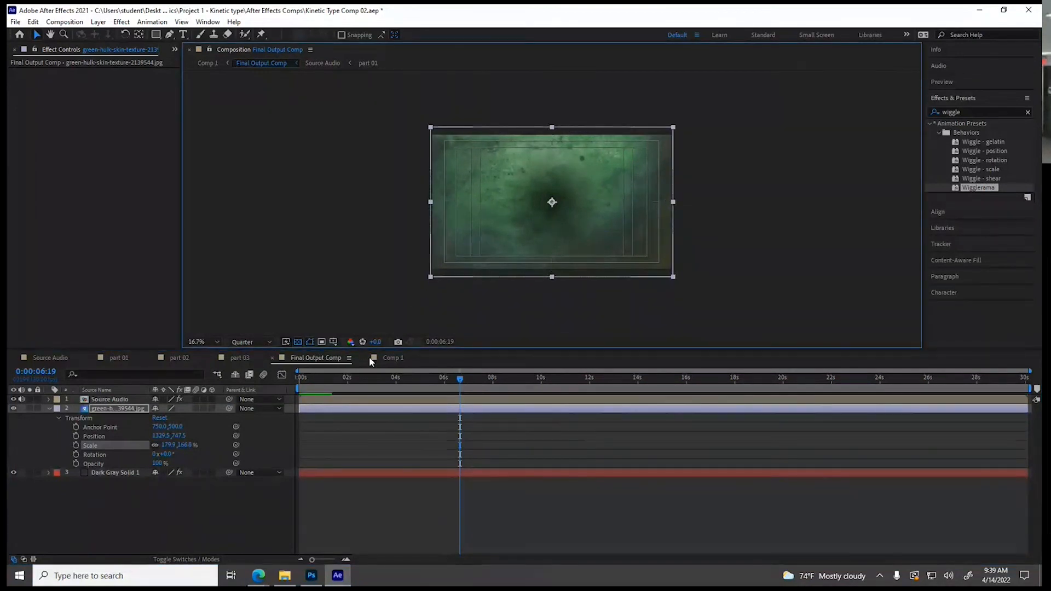
In Comp 1, expand the layer's Wigglerama keyframes and set Wiggle Scale to 5% at 0:00:00:00
click(394, 358)
drag(460, 382, 340, 389)
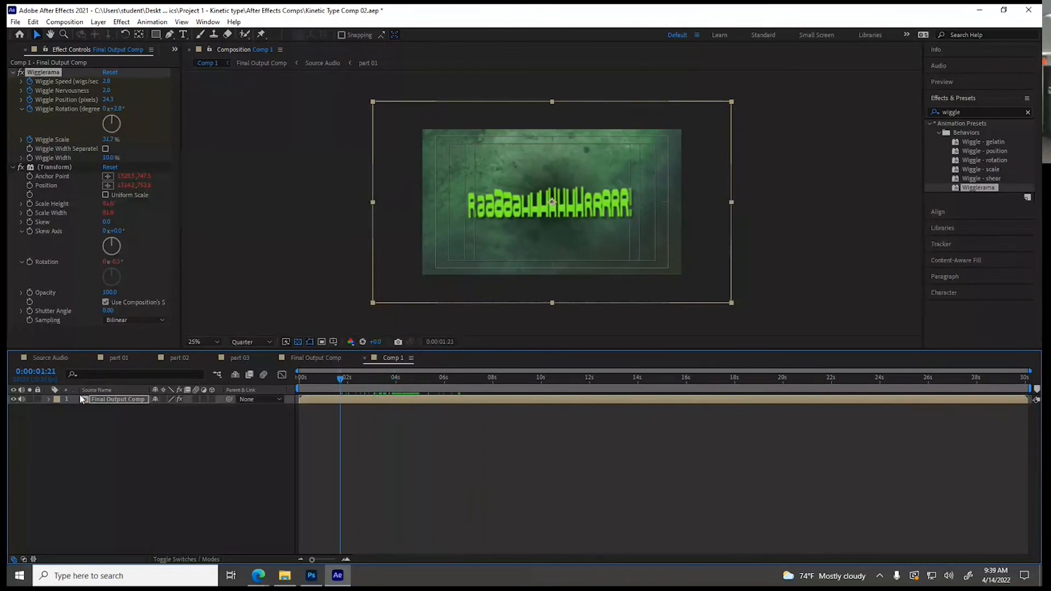
click(48, 399)
click(58, 409)
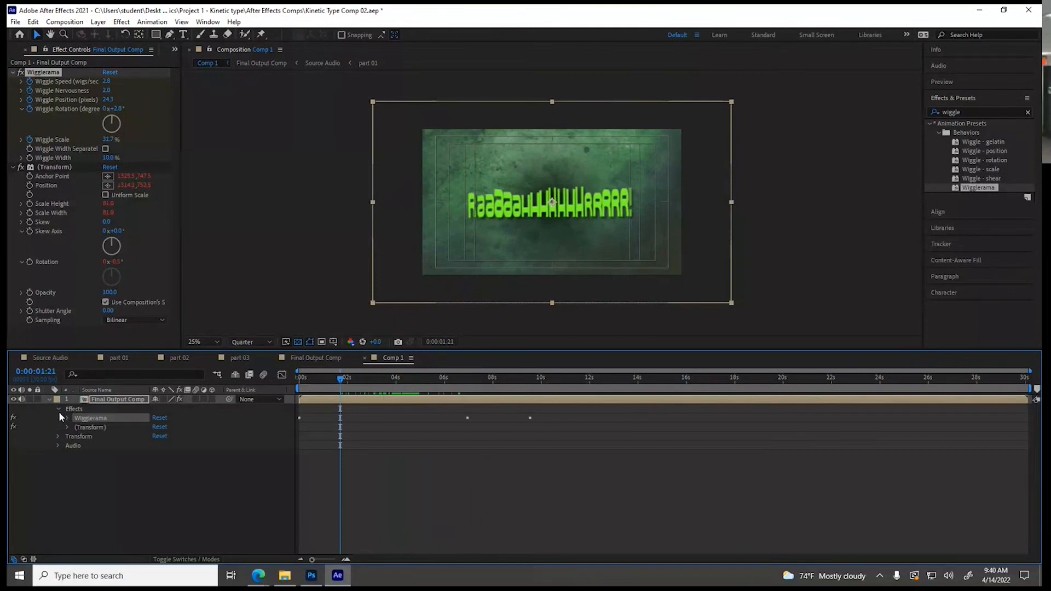
click(67, 418)
drag(340, 378, 291, 382)
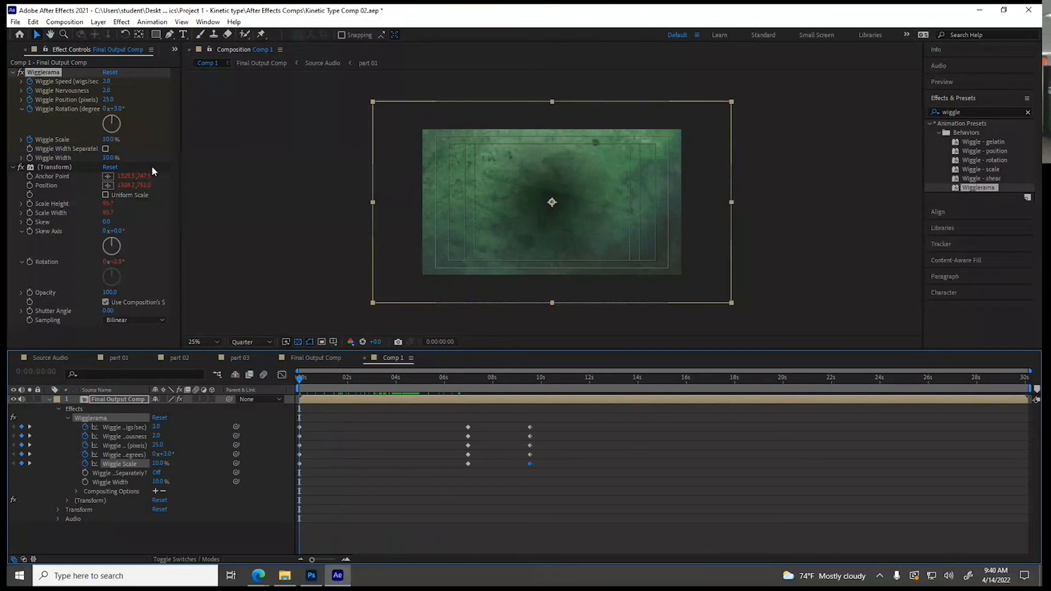
click(110, 139)
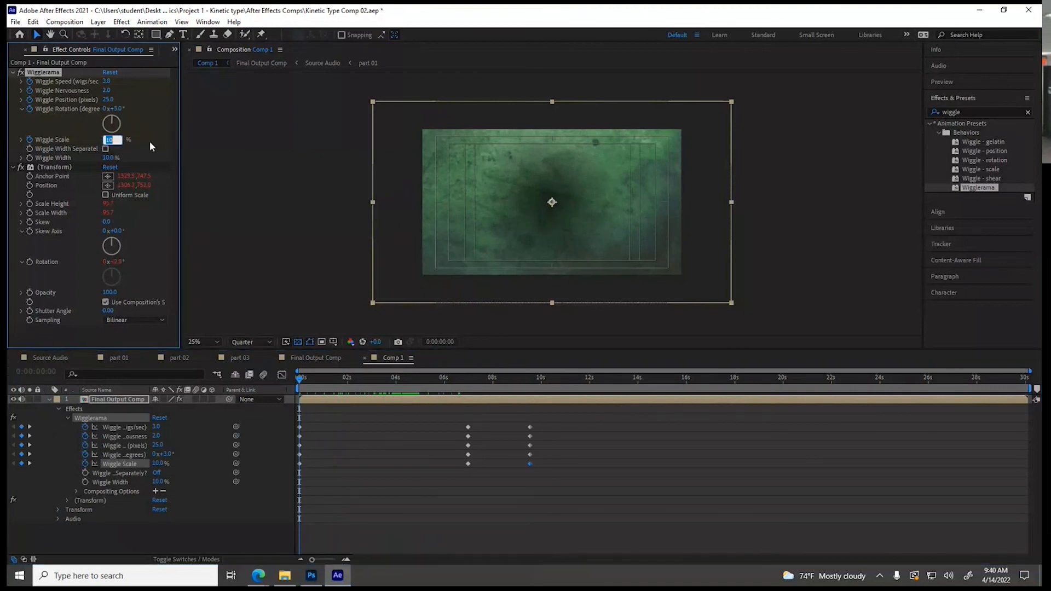
text(5)
key(Return)
Set the Wiggle Scale keyframe at 0:00:06:29 to 10%
drag(298, 383, 406, 391)
drag(415, 398, 466, 396)
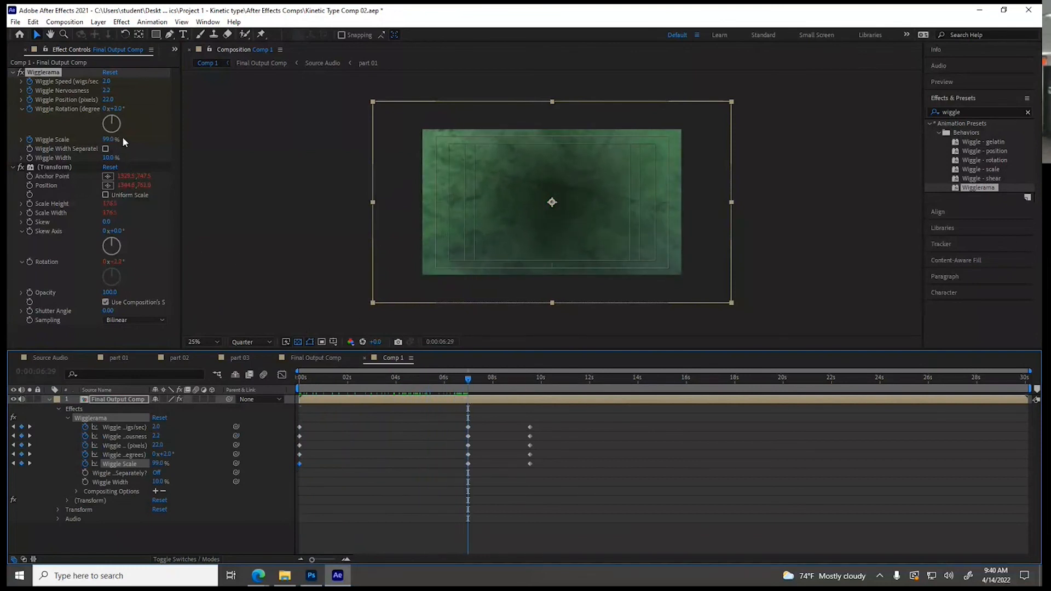
drag(109, 141, 93, 141)
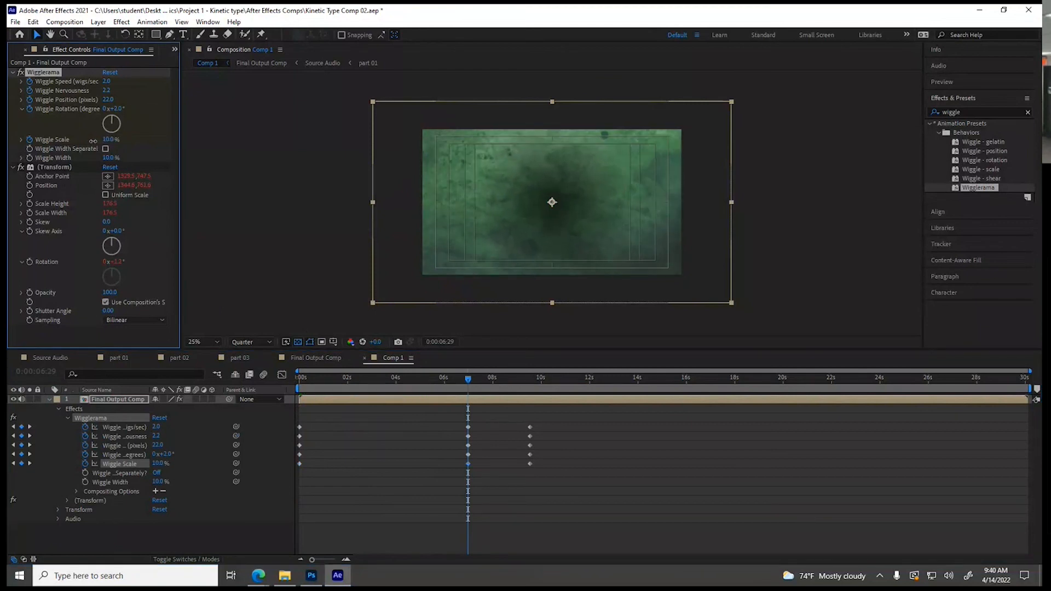
Add keyframes for the five animated Wigglerama properties at 0:00:16:09, and copy the 0:00:06:29 set to 0:00:18:02
drag(470, 380, 694, 403)
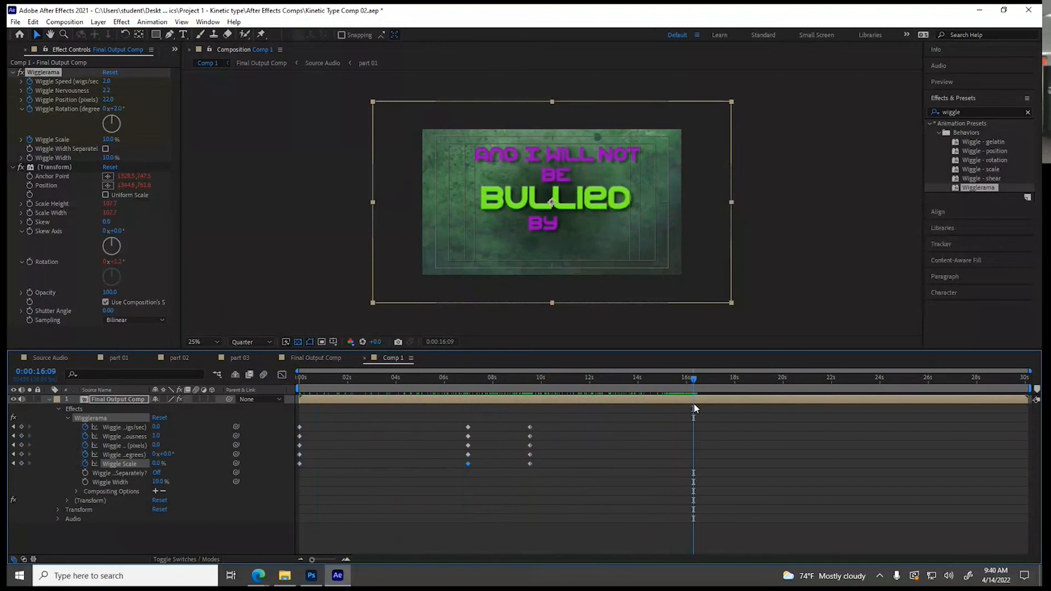
drag(21, 426, 28, 471)
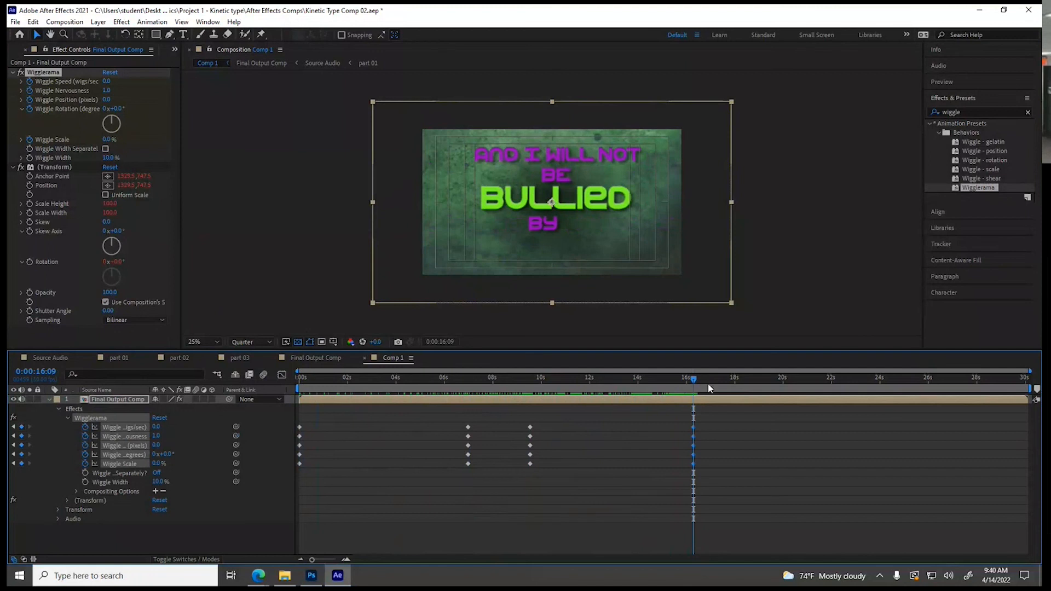
click(737, 377)
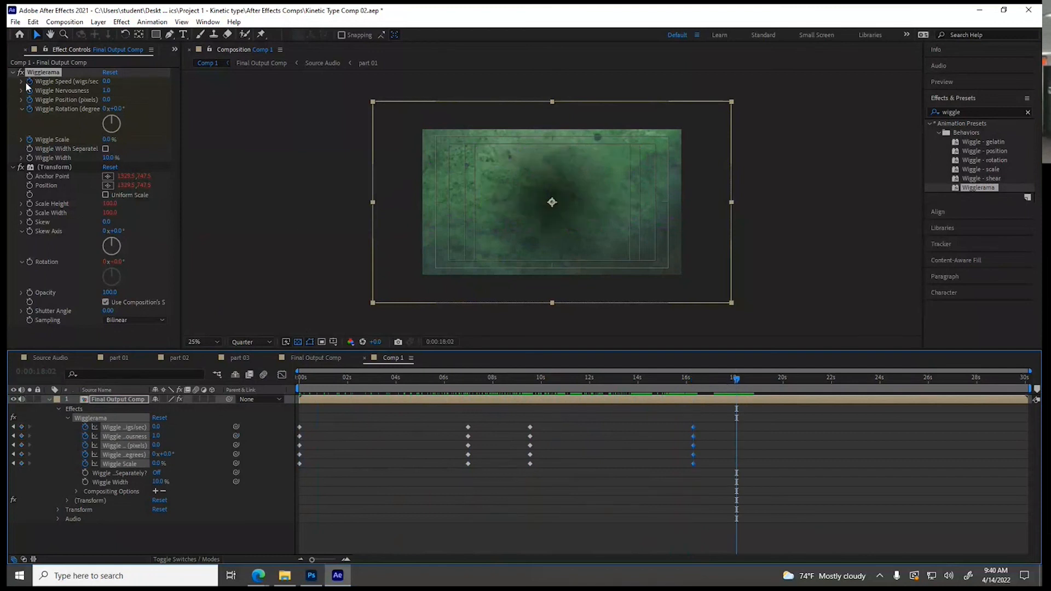
drag(480, 419, 444, 475)
key(ctrl+v)
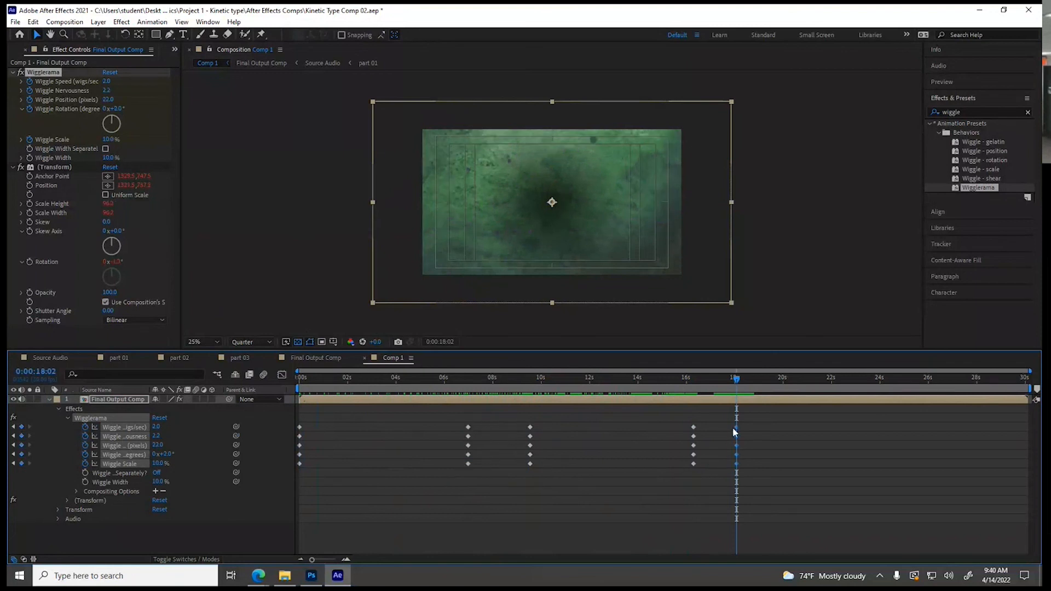
Copy the Wigglerama keyframes at 0:00:16:09 to 0:00:26:00
drag(736, 380, 929, 388)
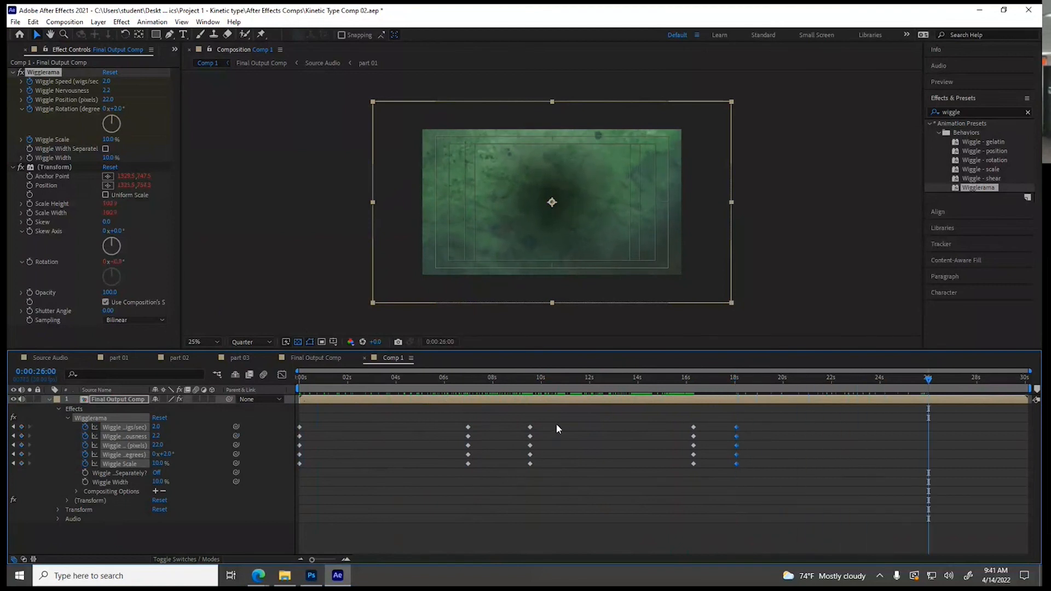
mouse_move(677, 418)
mouse_down()
mouse_move(685, 465)
mouse_move(704, 473)
mouse_up()
key(ctrl+v)
Preview the shake animation in Comp 1 from the start and collapse the layer's properties
drag(345, 380, 288, 388)
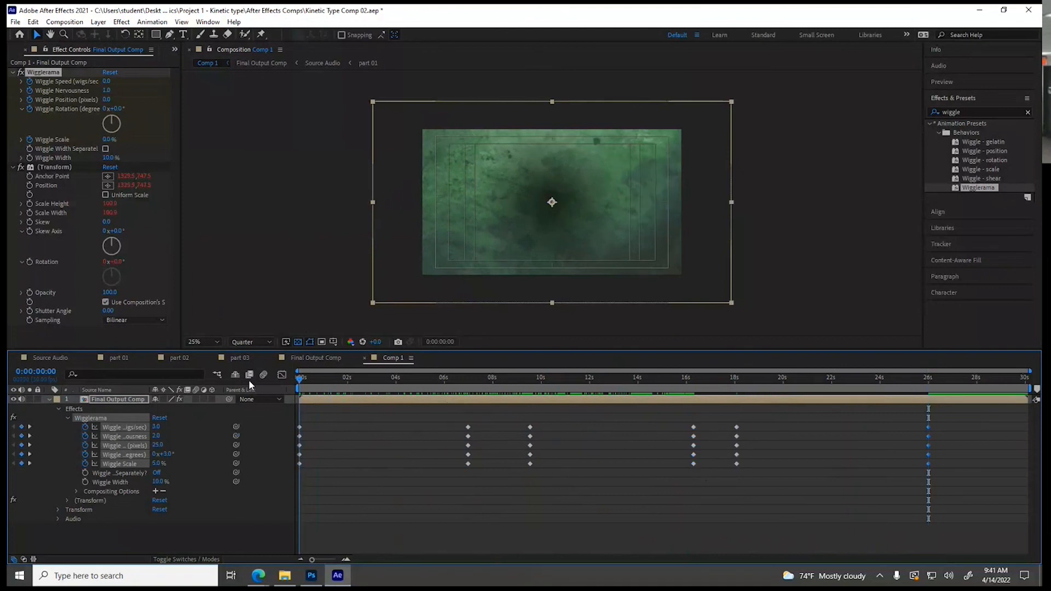
key(space)
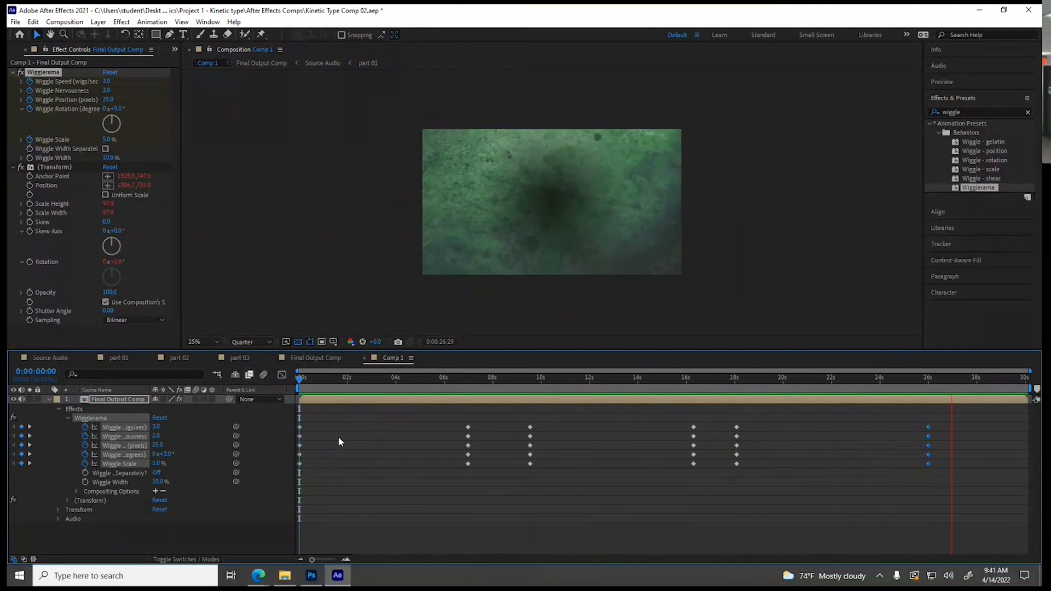
key(space)
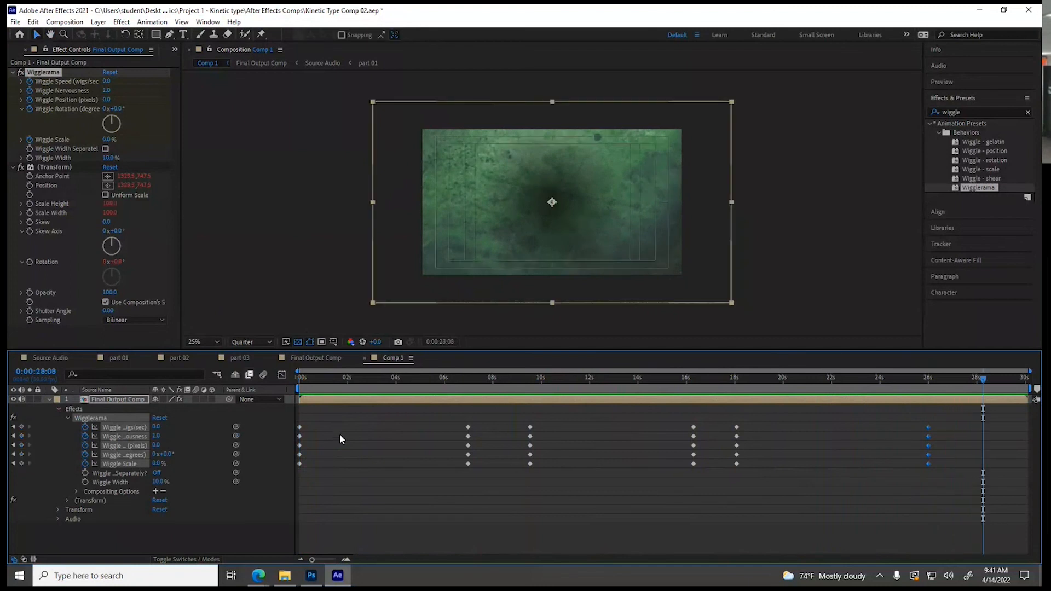
click(49, 400)
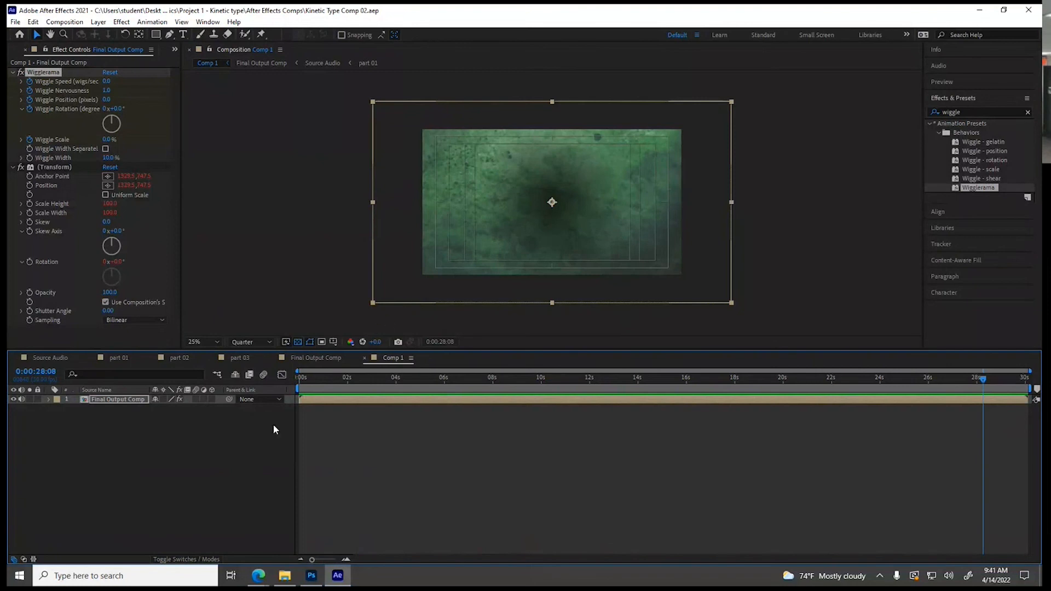
Open the Source Audio comp and inspect its timeline after the last text layer, around 0:00:21:18
click(55, 360)
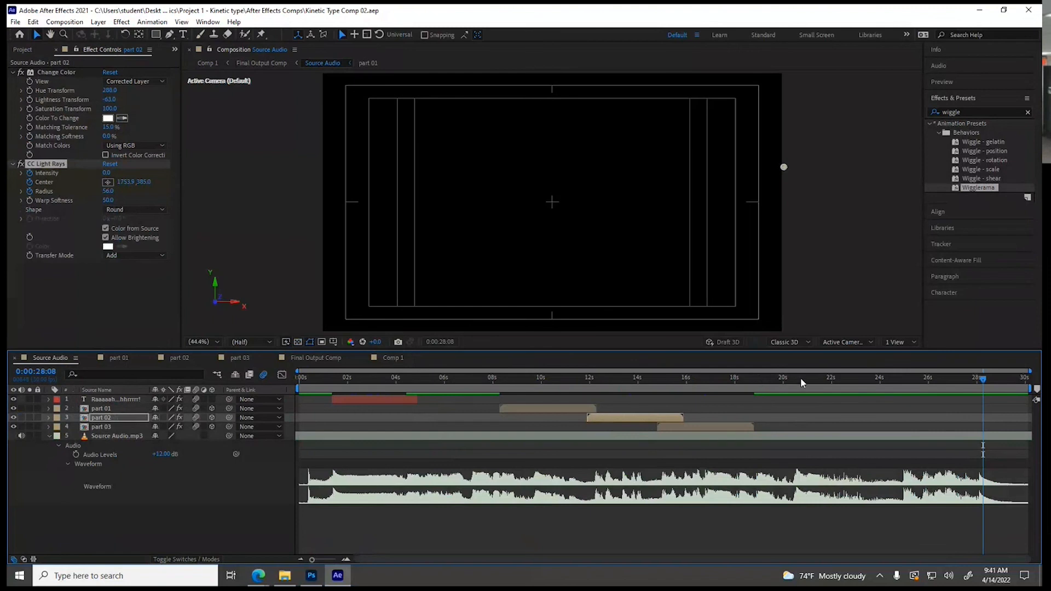
drag(978, 390, 824, 395)
click(821, 390)
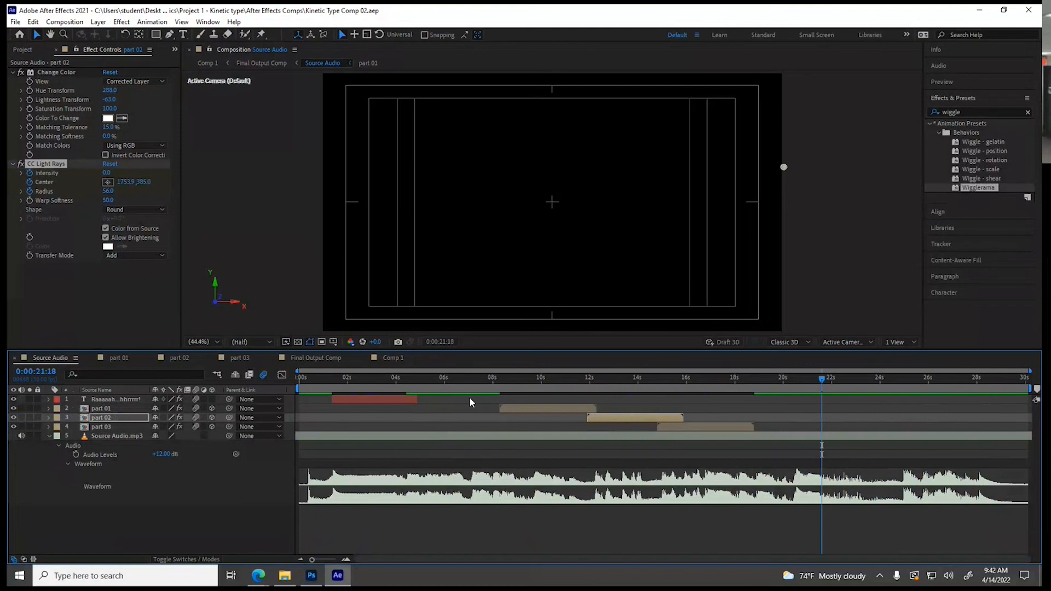
Save the project under the new name Kinetic Type Comp 03 in the After Effects Comps folder
click(16, 22)
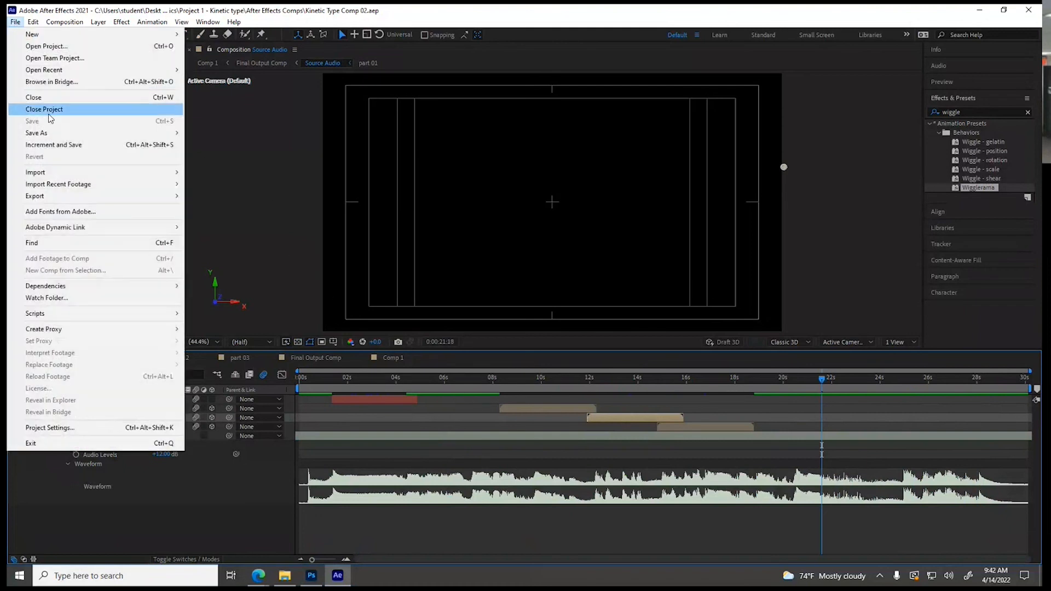
mouse_move(47, 137)
click(207, 134)
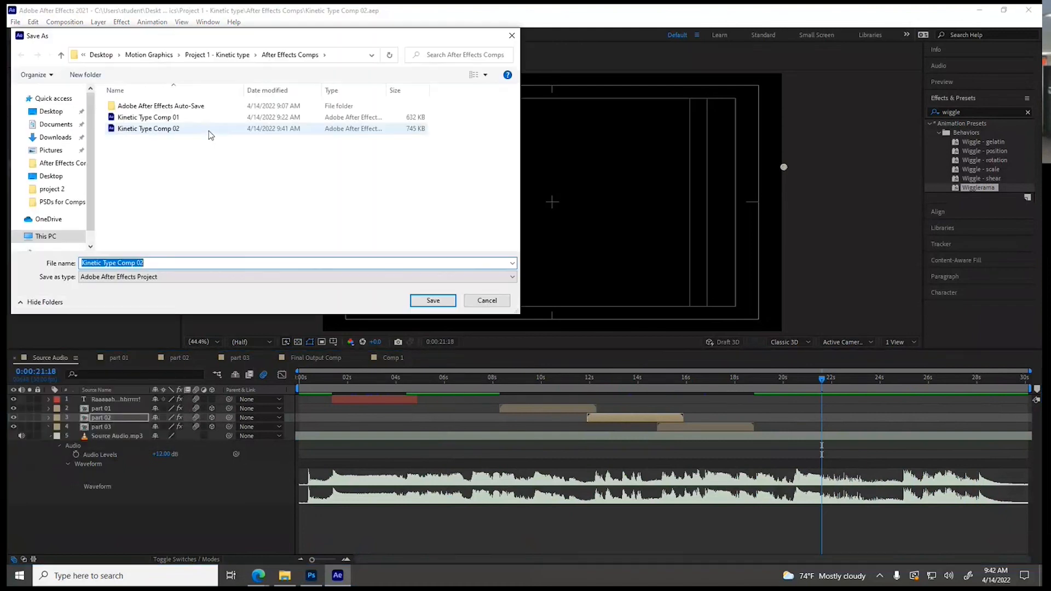
click(115, 132)
click(144, 263)
click(144, 263)
key(BackSpace)
text(3)
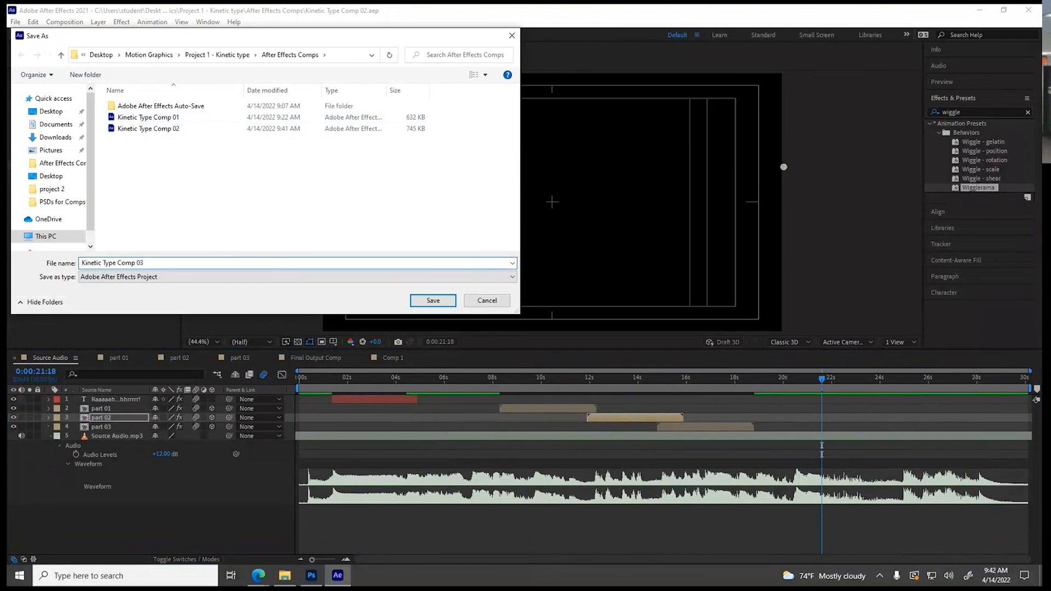
click(426, 300)
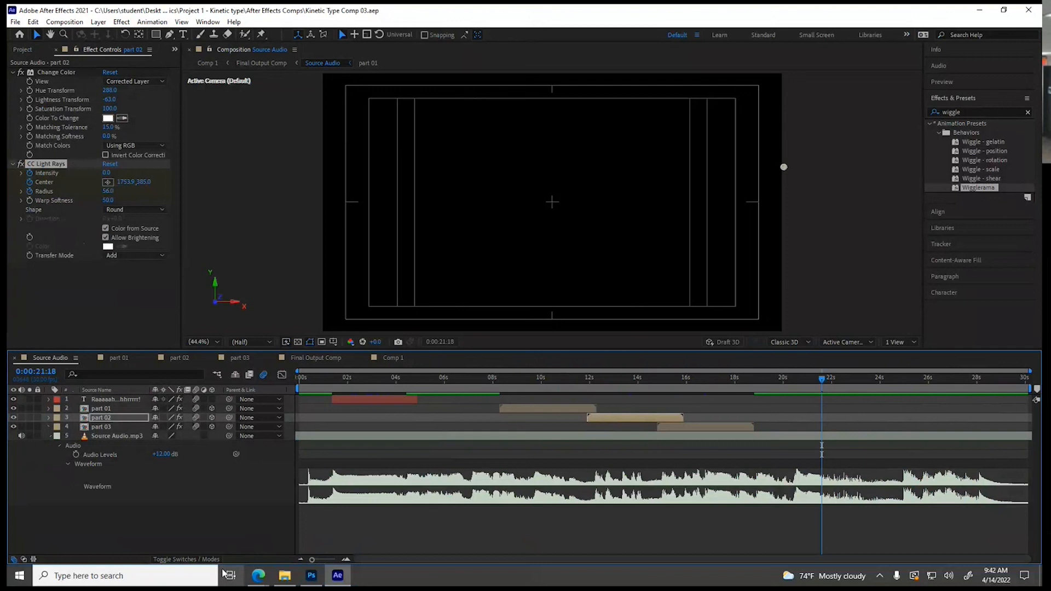
Switch to File Explorer to view the Project 1 - Kinetic type folder, and deselect the video file
click(285, 576)
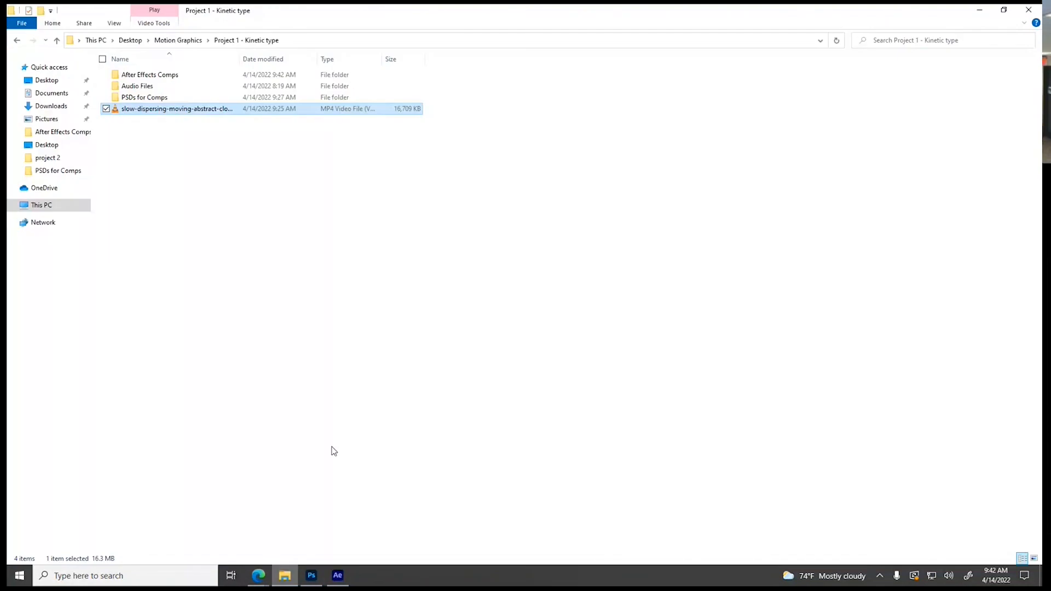
click(153, 161)
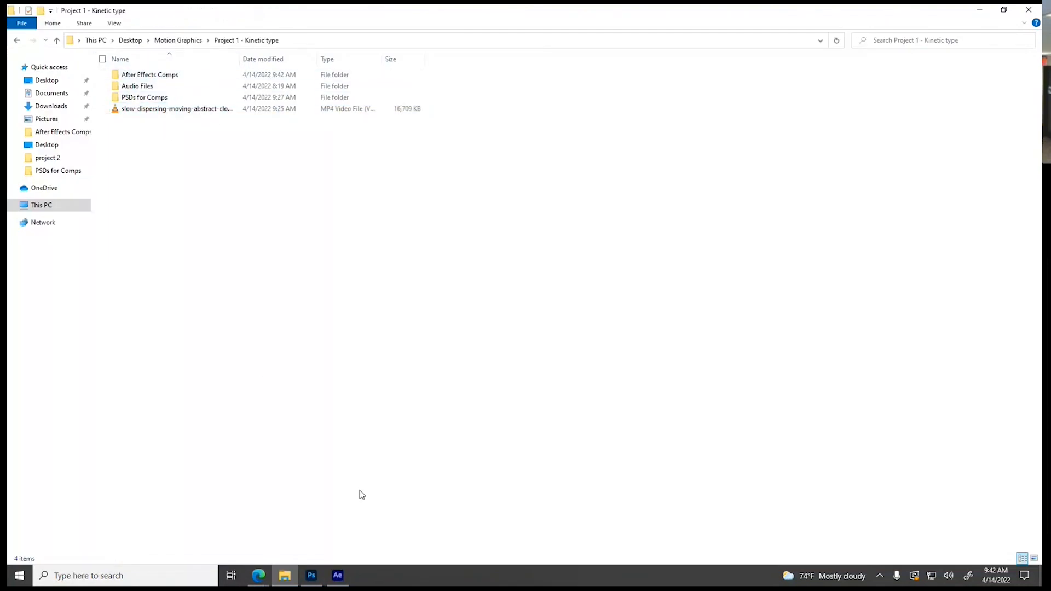
Switch to After Effects, send Comp 1 to the Adobe Media Encoder queue, and maximize the Media Encoder window
click(338, 575)
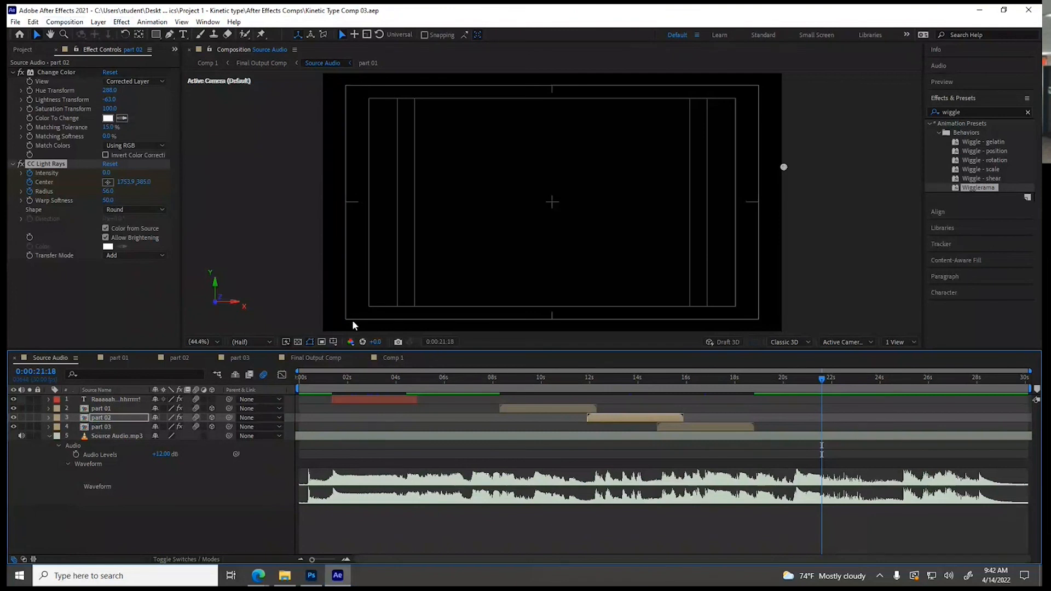
click(392, 358)
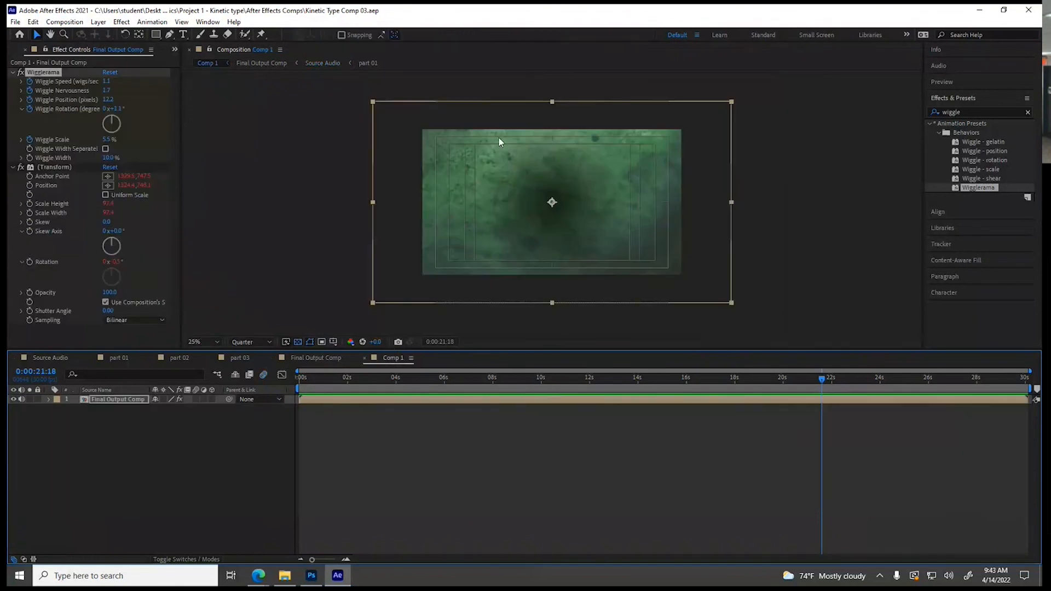
click(15, 22)
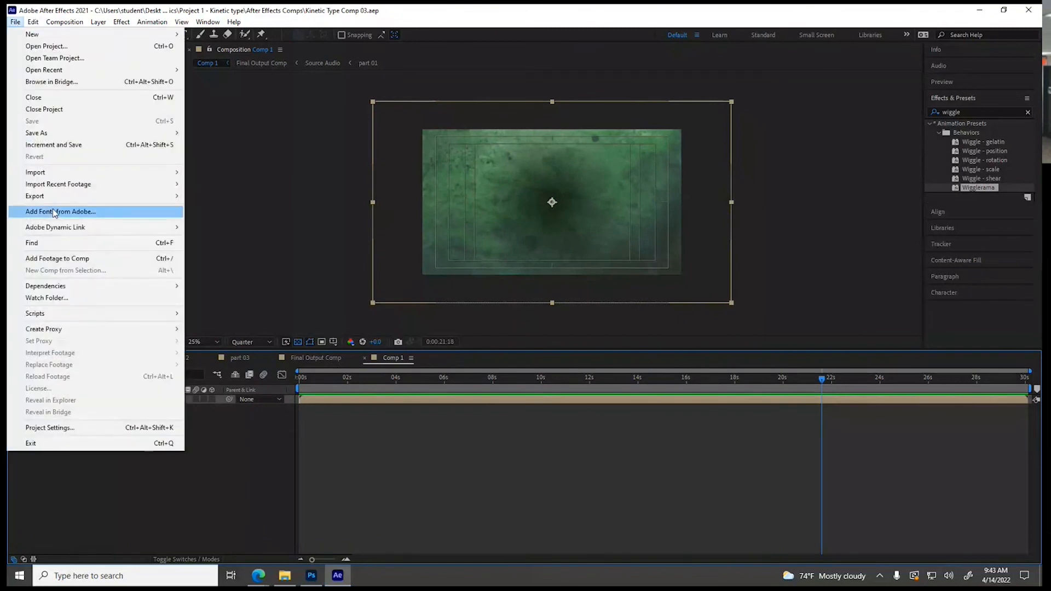
mouse_move(103, 197)
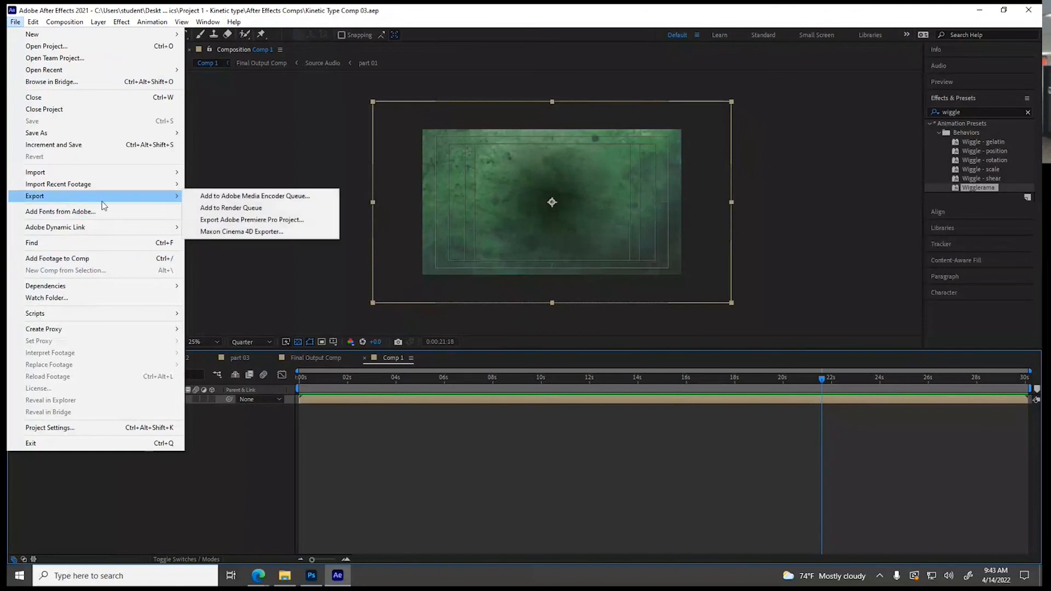
click(292, 198)
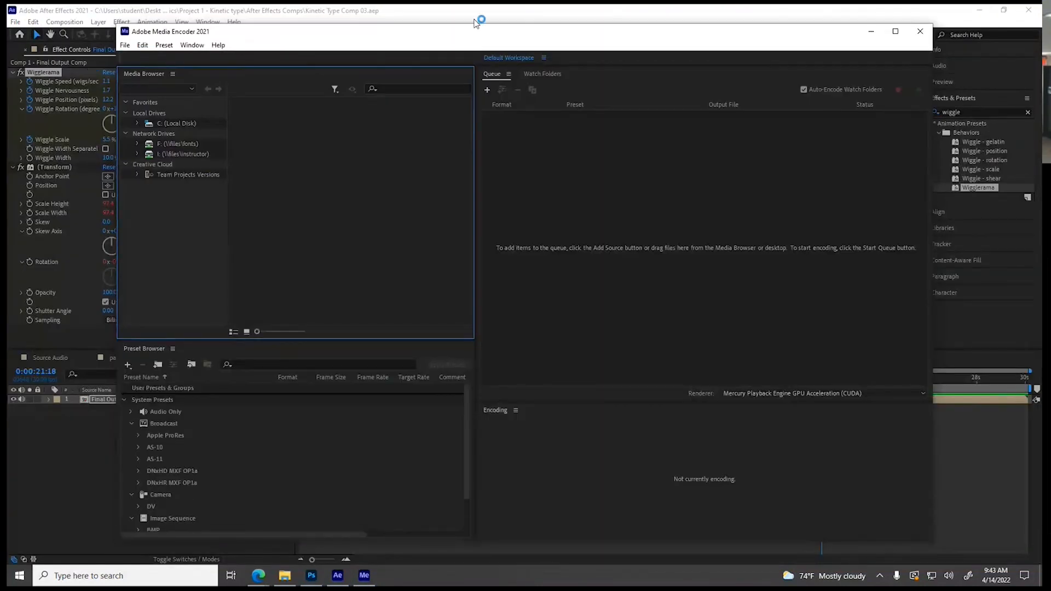
click(895, 31)
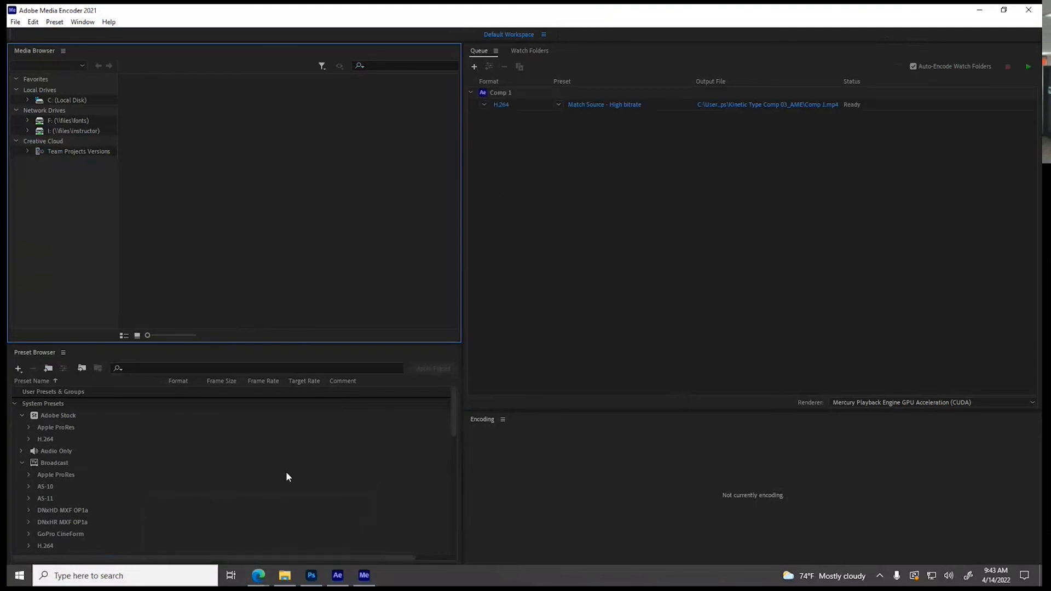
Switch to the Edge browser, close the Hulk texture image search, and review the Project #1 – Kinetic Type output requirements in Module 1
click(260, 577)
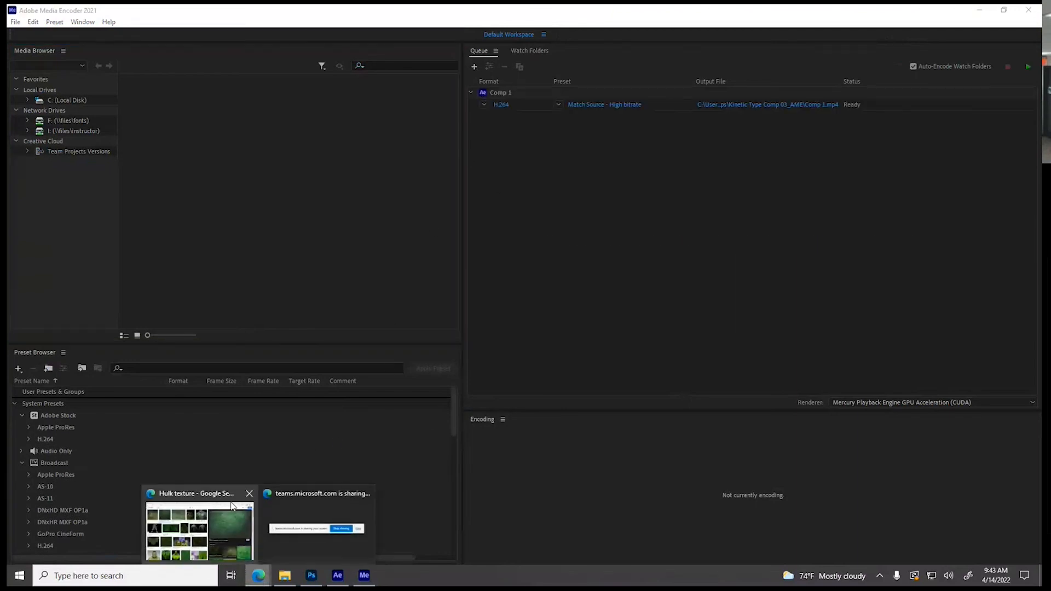
click(214, 516)
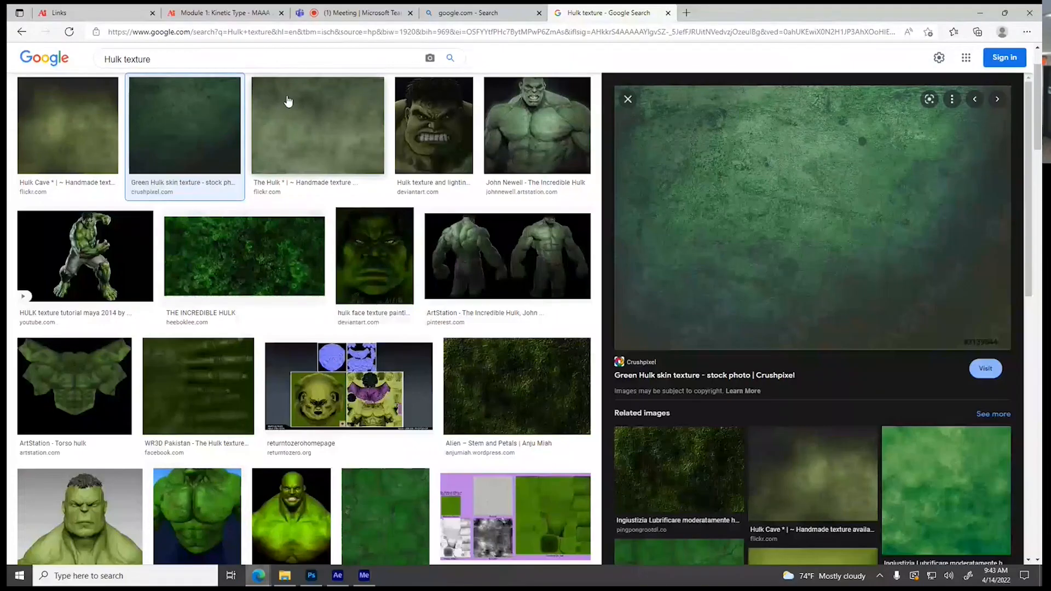
click(668, 12)
click(200, 13)
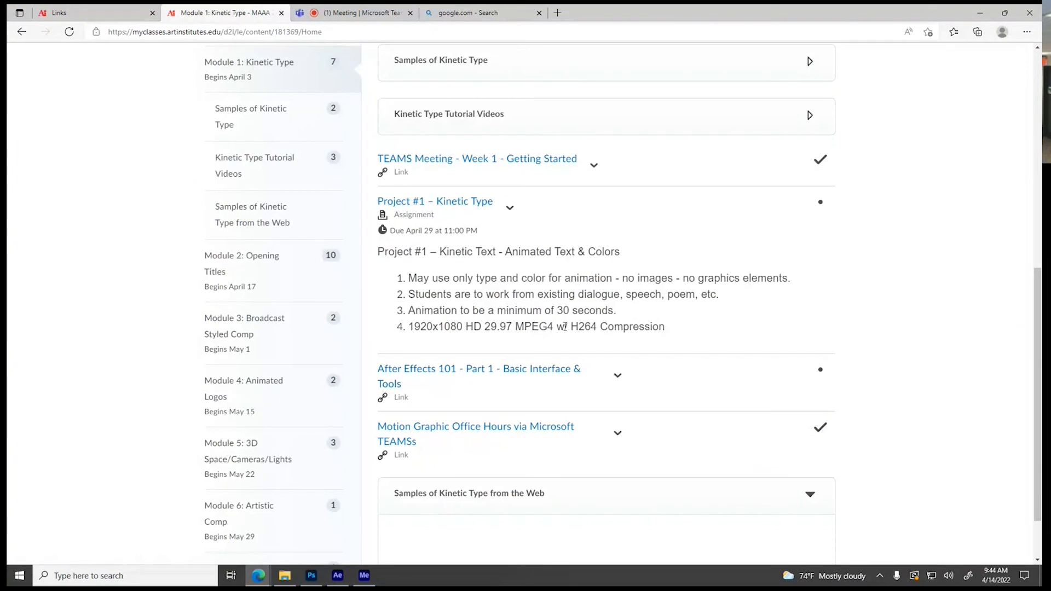
Switch to Media Encoder and set the queued Comp 1 export to H.264 format with the Match Source - High bitrate preset
click(367, 579)
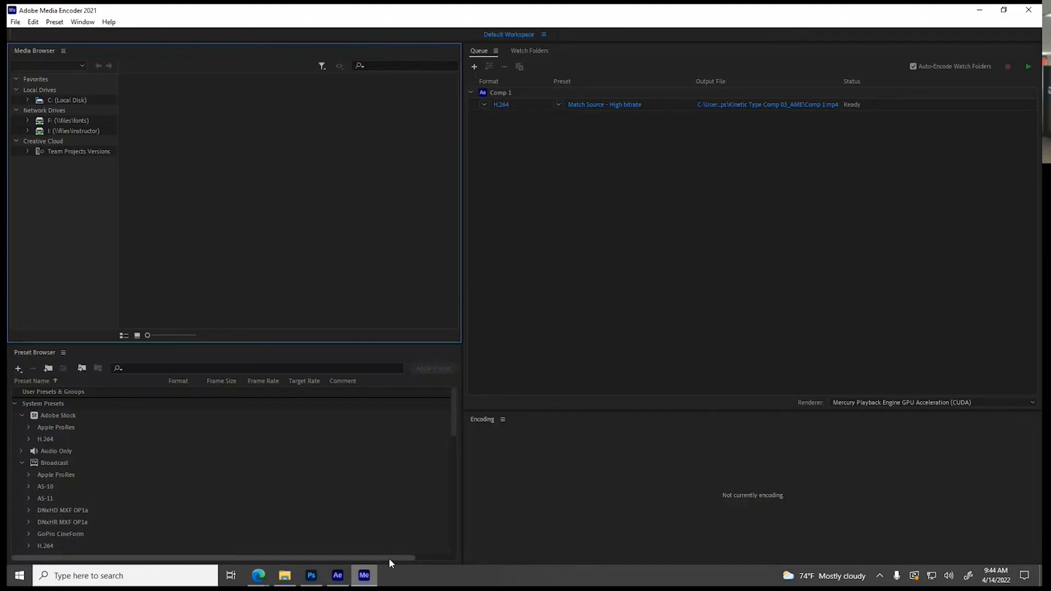
click(503, 106)
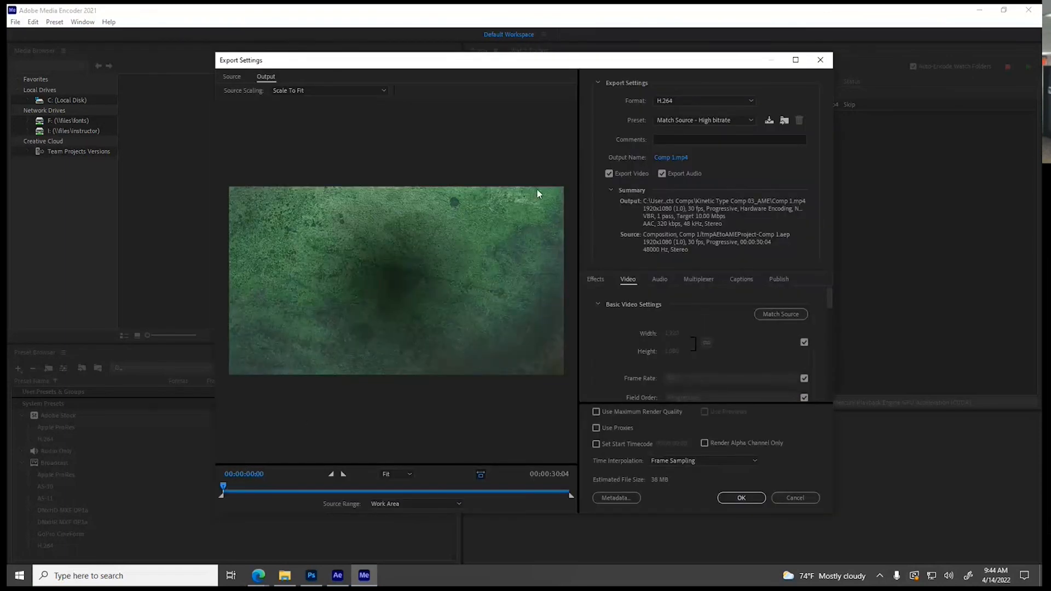
mouse_move(224, 485)
mouse_down()
mouse_move(571, 485)
mouse_move(223, 476)
mouse_up()
click(667, 101)
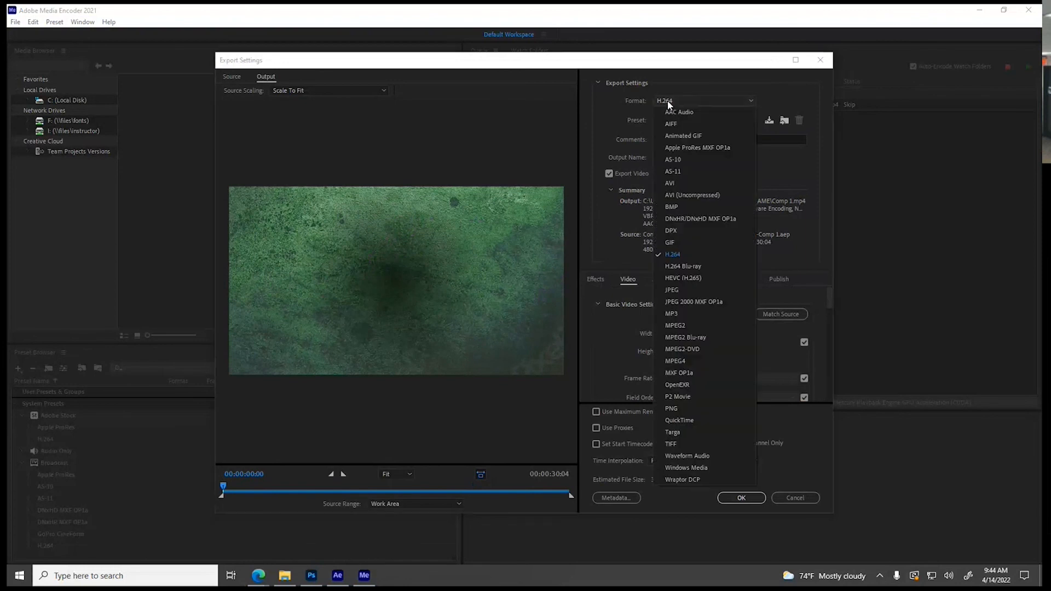
click(674, 254)
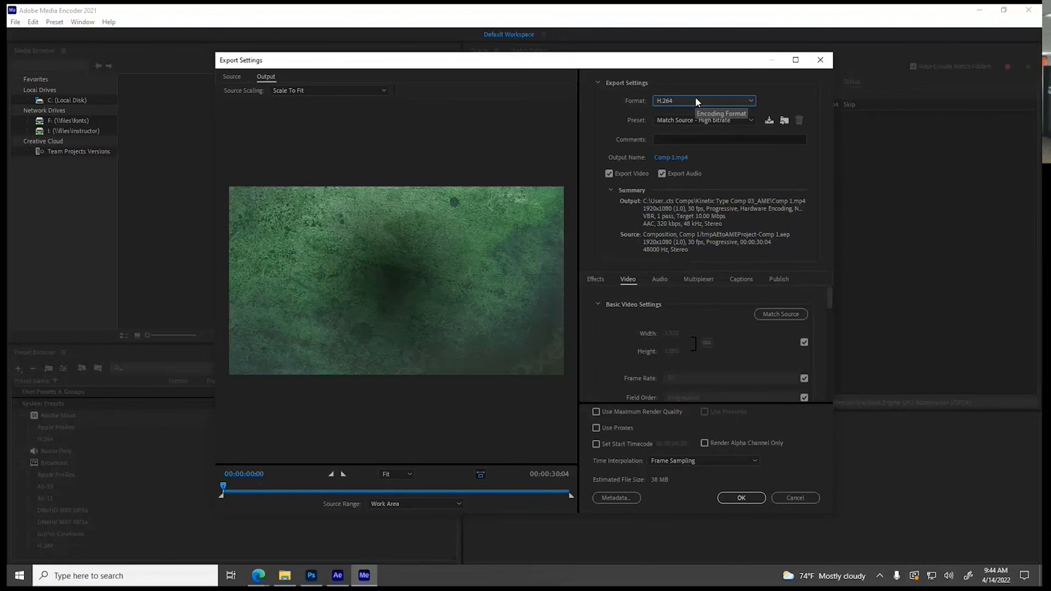
drag(641, 68, 607, 53)
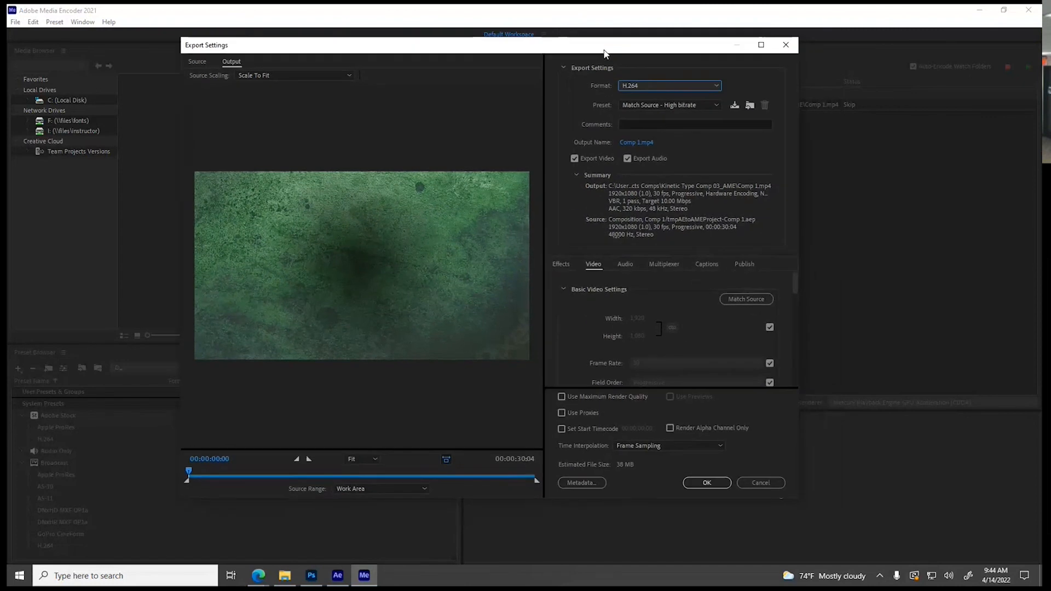
click(642, 104)
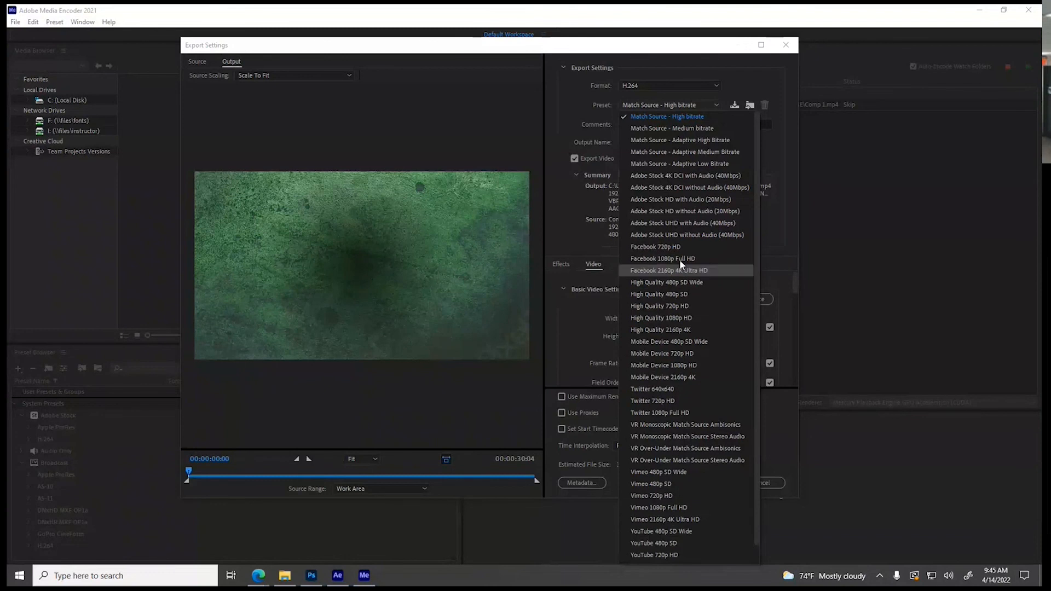
click(654, 116)
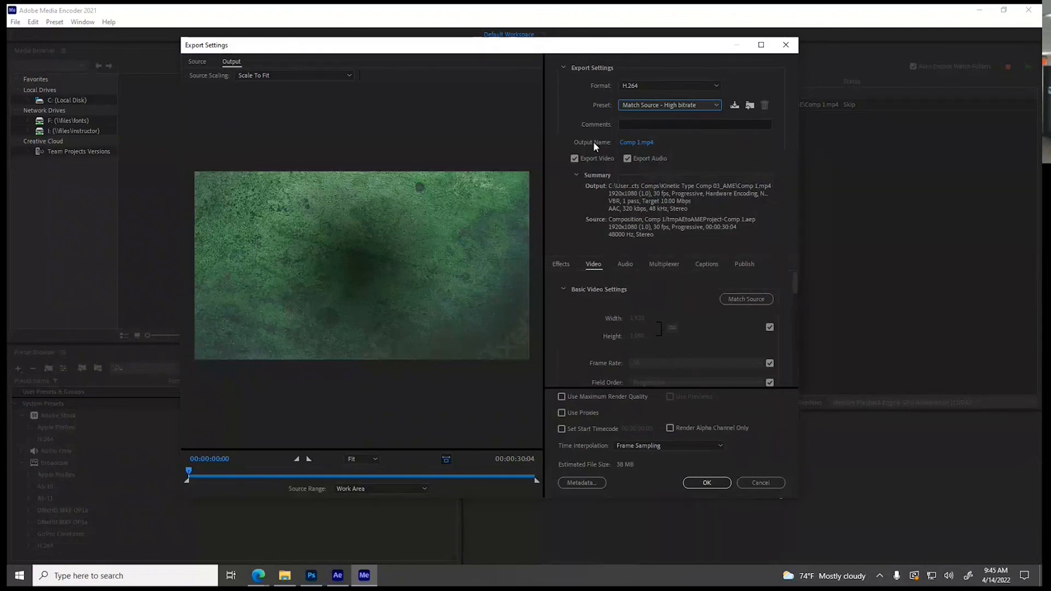
Set the export's output file to Lastname_Assigntment1 as an MP4 in the Project 1 - Kinetic type folder
click(629, 143)
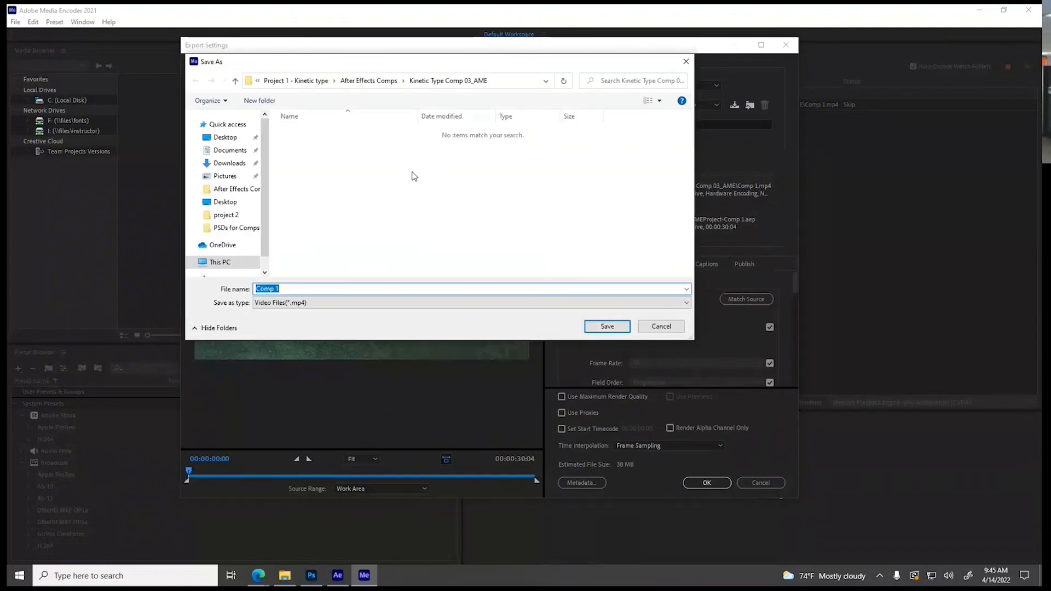
click(377, 80)
click(323, 82)
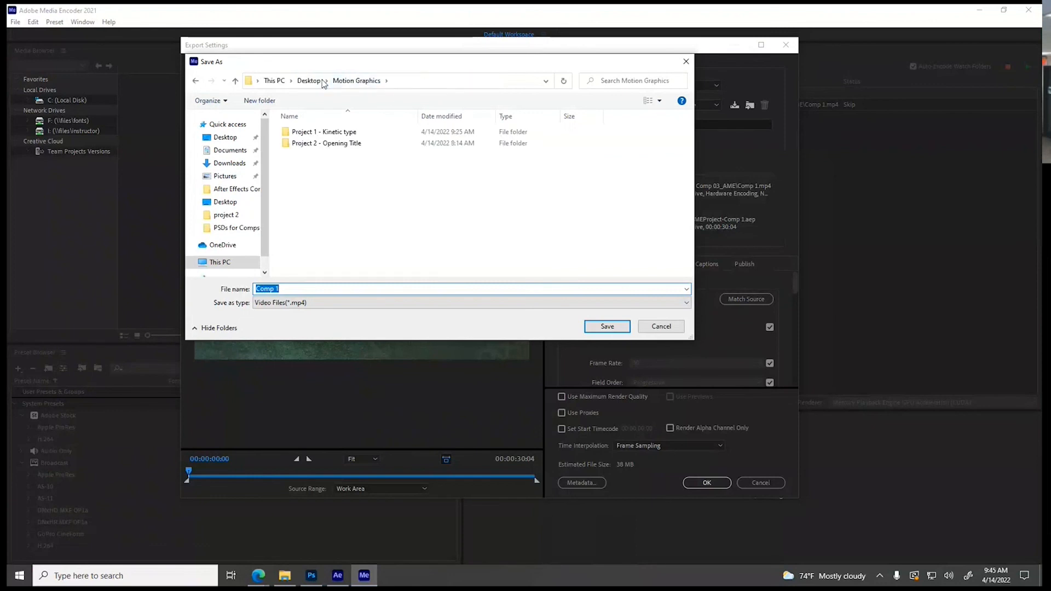
double_click(324, 134)
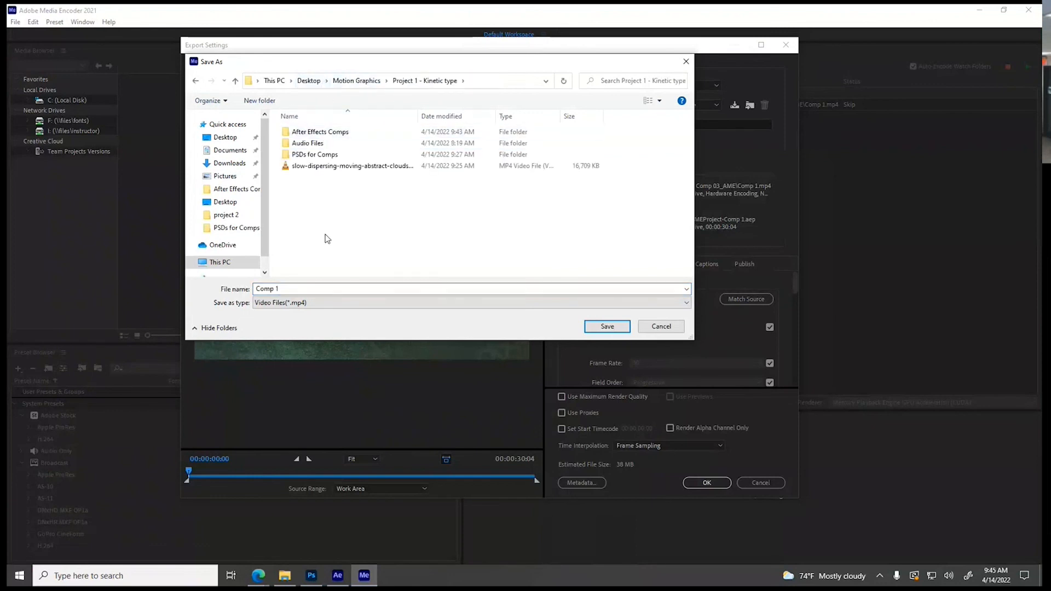
click(310, 289)
text(Lastnmae)
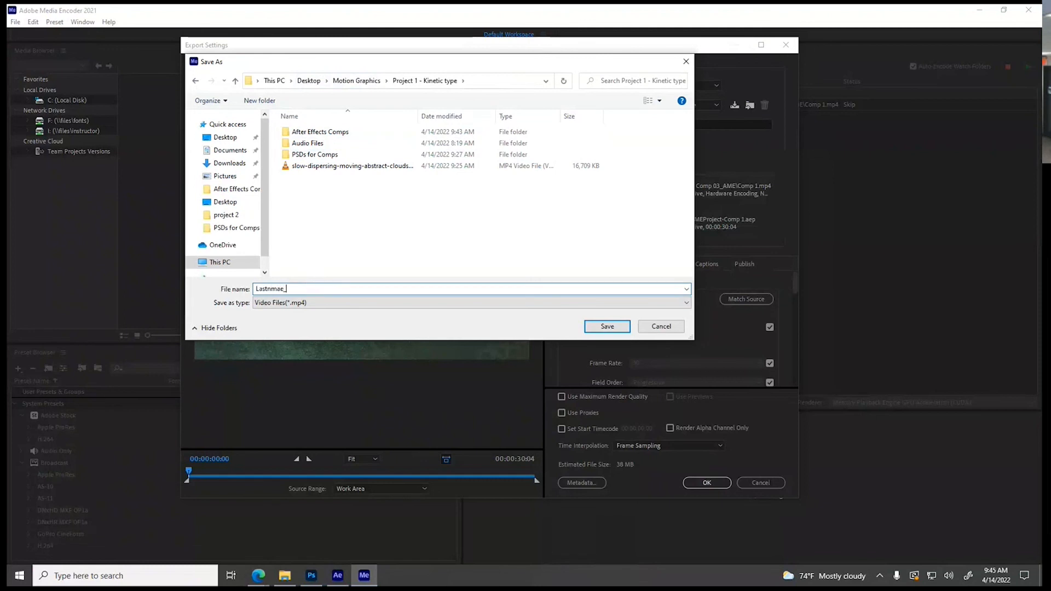
text(_Assignment1)
drag(270, 289, 280, 290)
text(am)
click(607, 326)
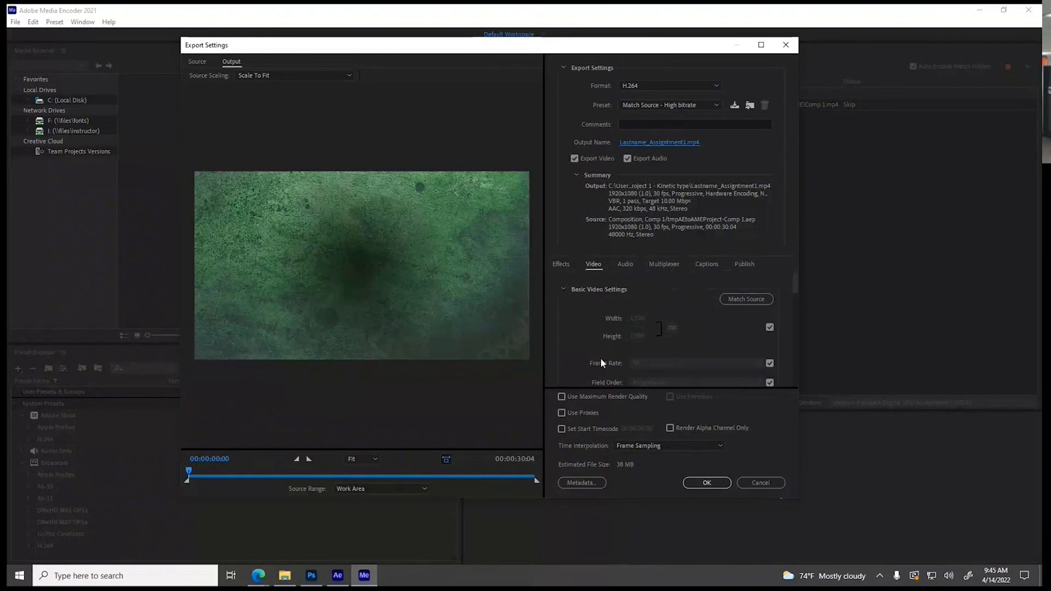
Try the SL CLEAN KODAK A LDR, SL MATRIX BLUE and SL NOIR TRI-X Lumetri looks on the export, previewing a frame around 00:00:15:08
scroll(642, 318, down, 1)
scroll(582, 315, up, 1)
click(563, 266)
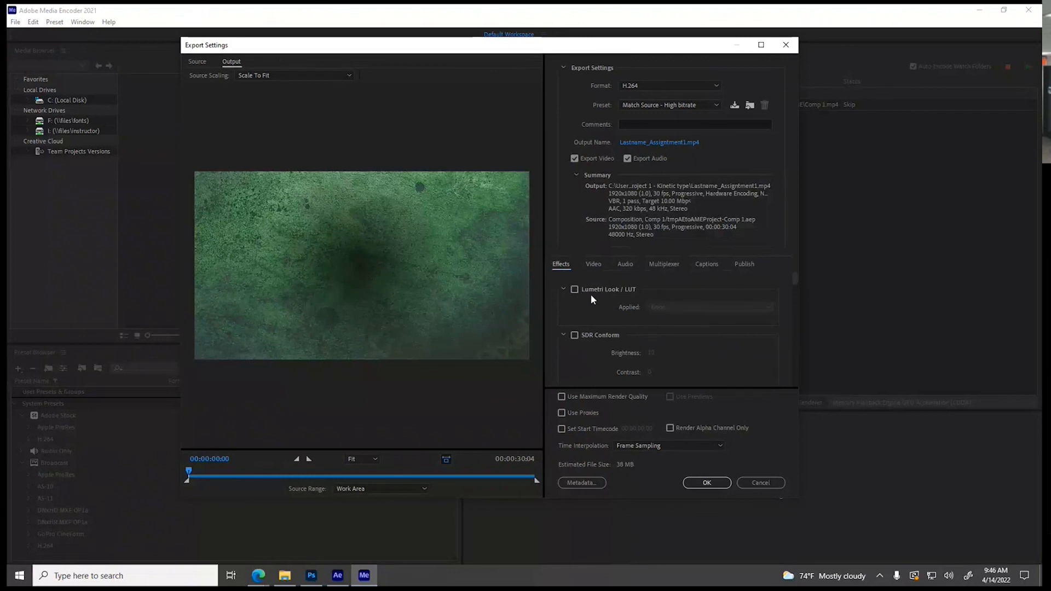
click(575, 289)
click(681, 309)
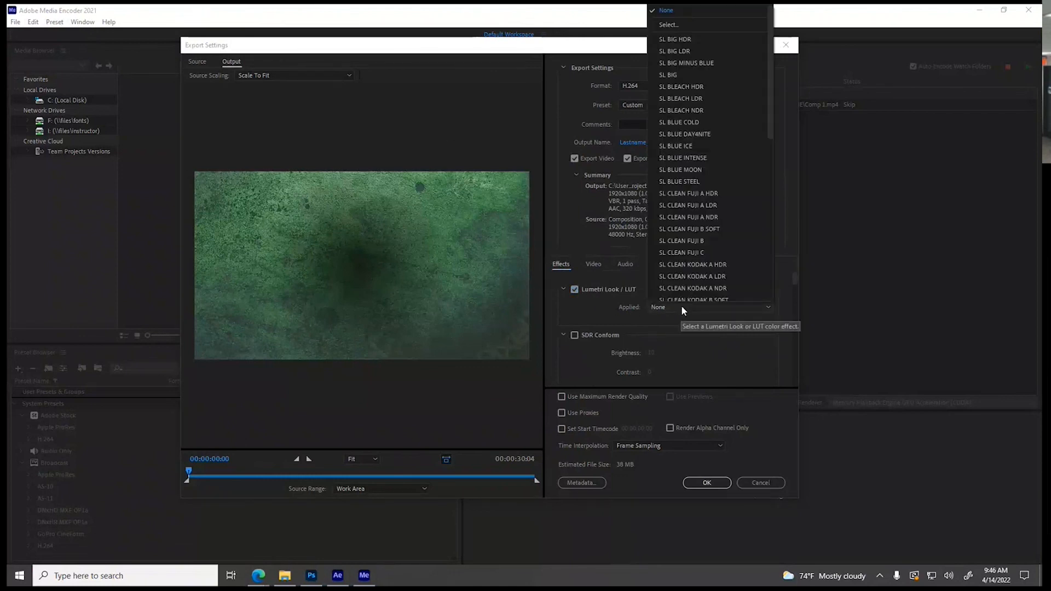
click(688, 277)
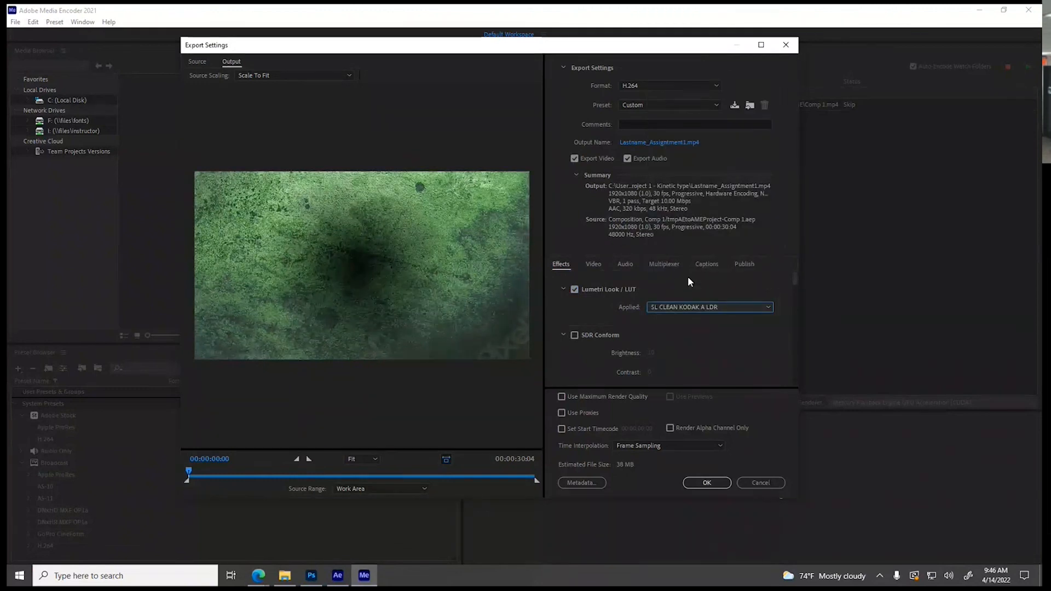
click(681, 306)
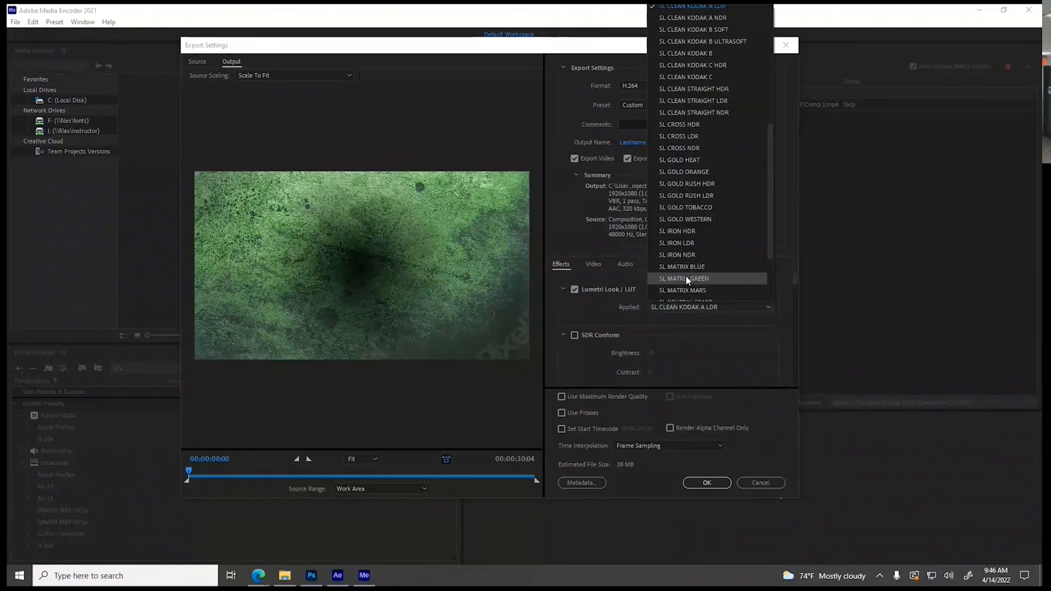
click(685, 266)
drag(188, 471, 363, 471)
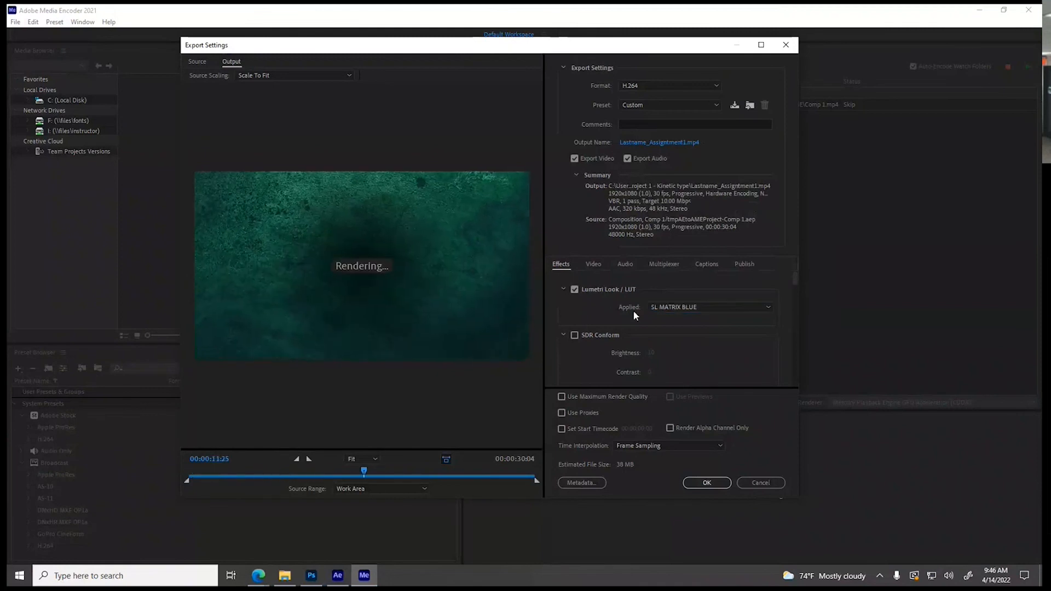
click(682, 308)
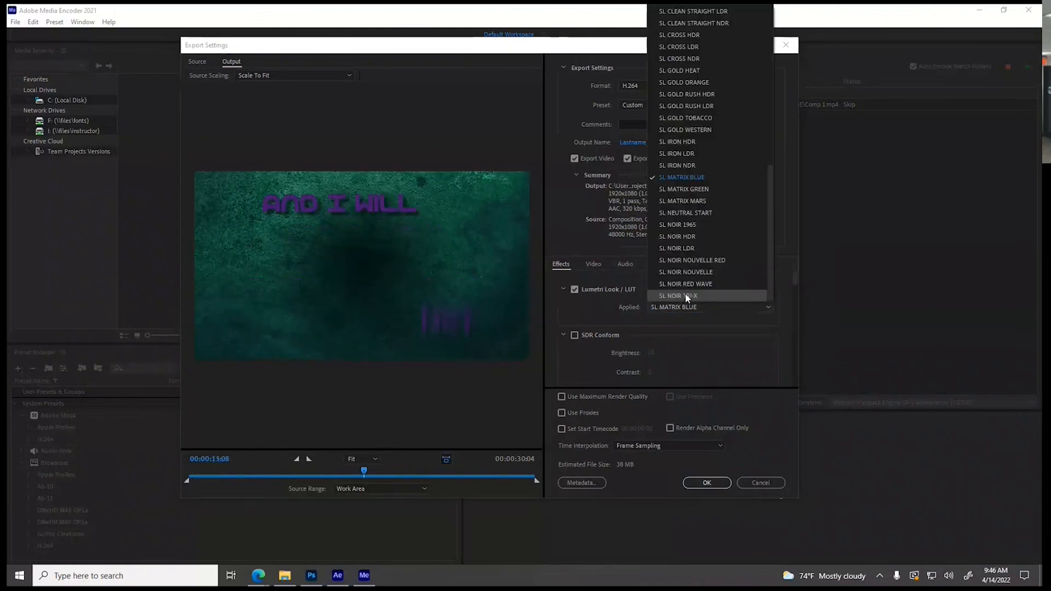
click(684, 295)
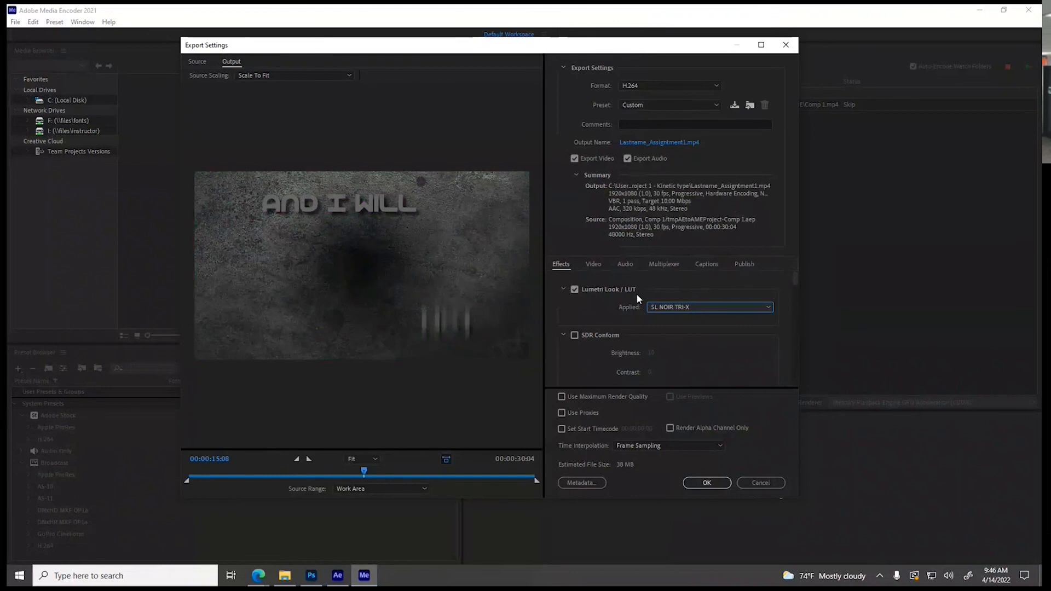
Look through the remaining export effects down to Time Tuner, and turn off the Lumetri Look / LUT effect
scroll(609, 320, down, 5)
scroll(600, 308, down, 4)
scroll(599, 317, down, 5)
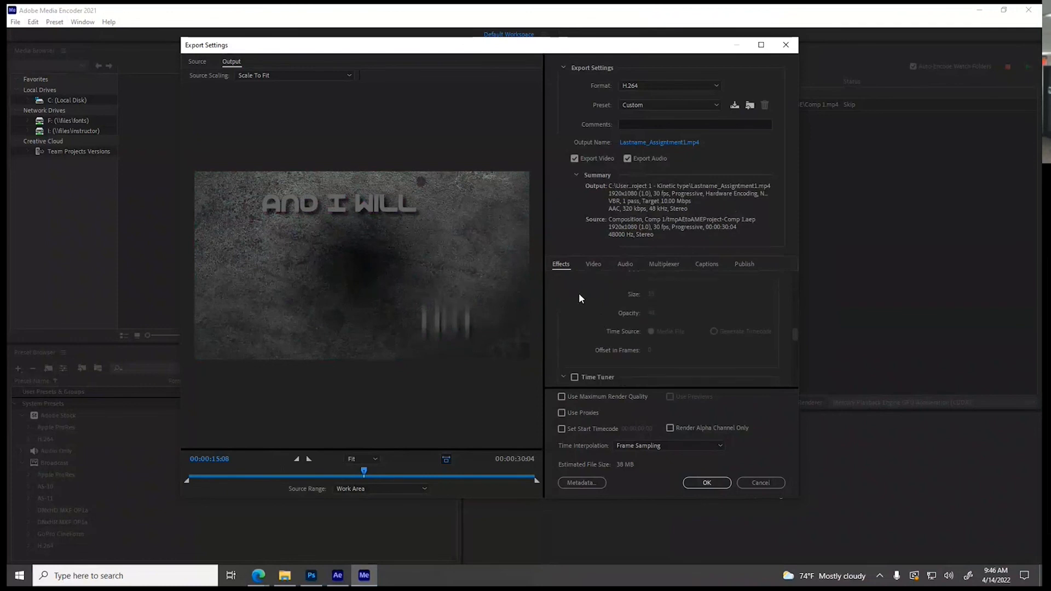
scroll(580, 295, down, 3)
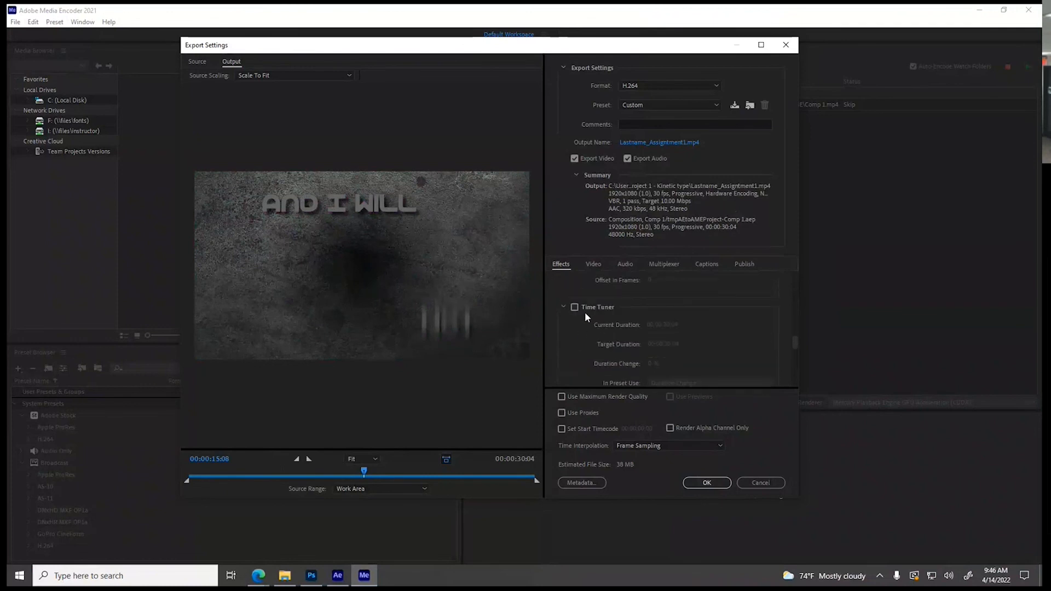
scroll(585, 313, up, 15)
click(574, 281)
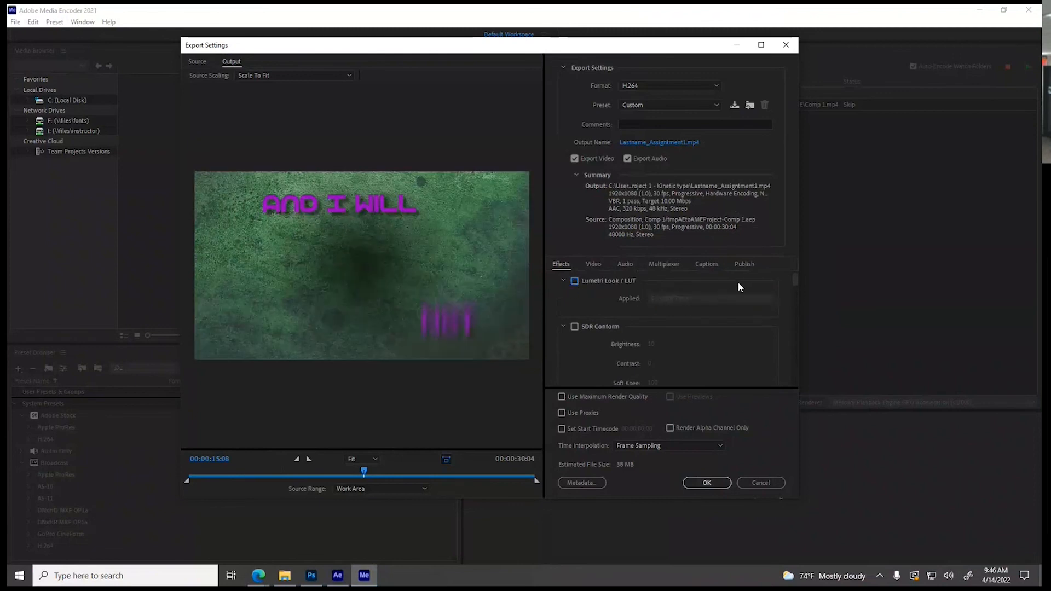
Look through the export's publishing destinations, from Adobe Creative Cloud and Adobe Stock down to Vimeo
click(743, 264)
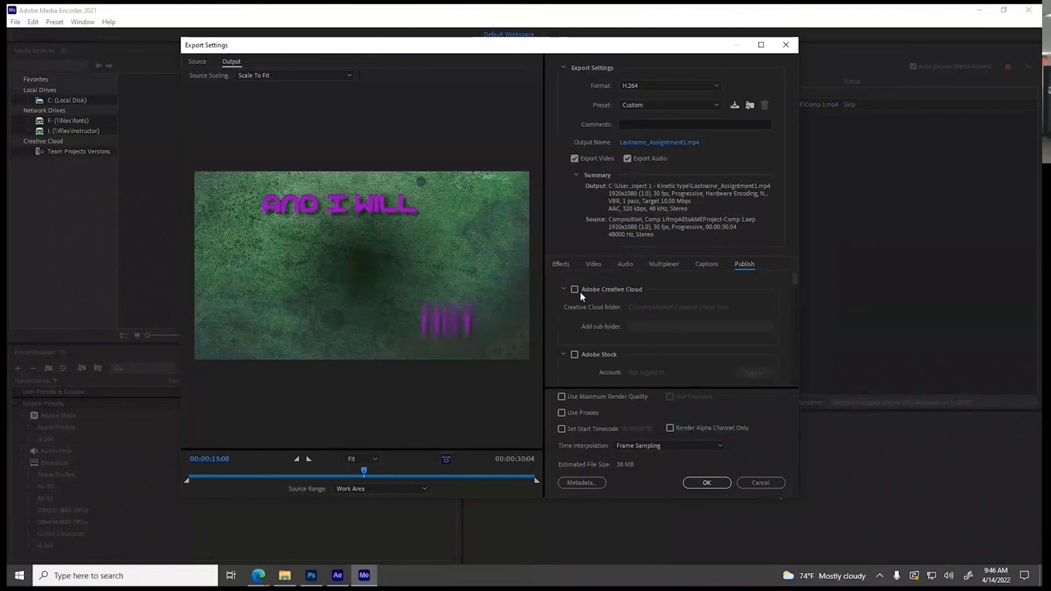
scroll(613, 317, down, 5)
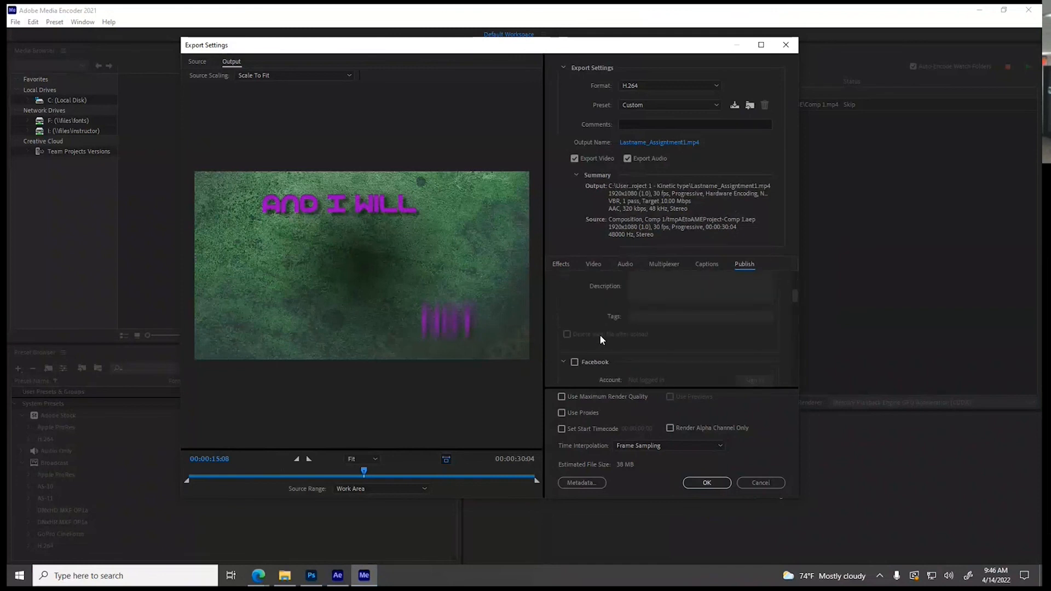
scroll(599, 336, down, 6)
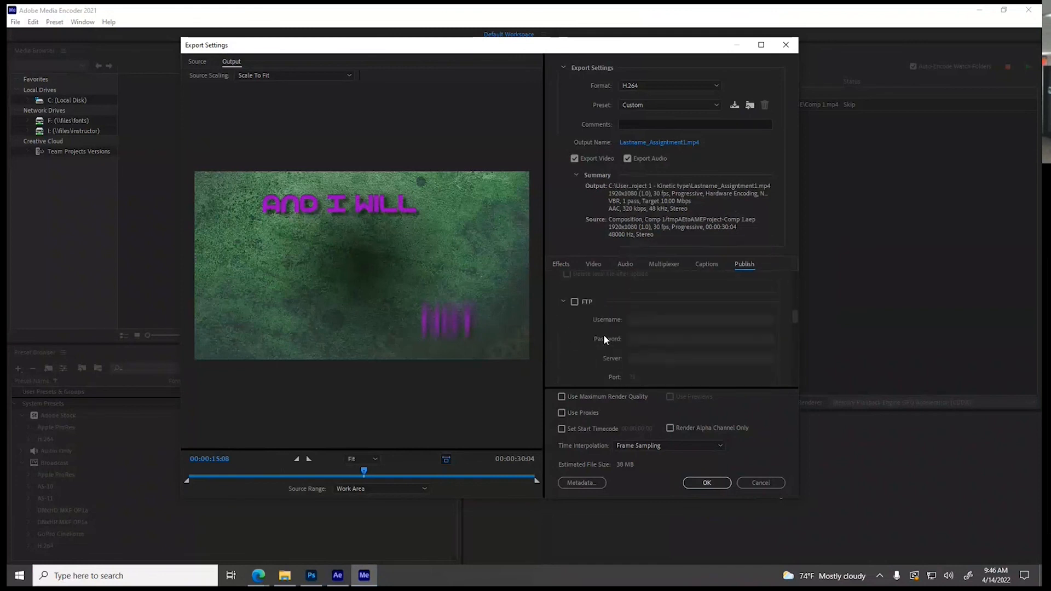
scroll(605, 335, down, 5)
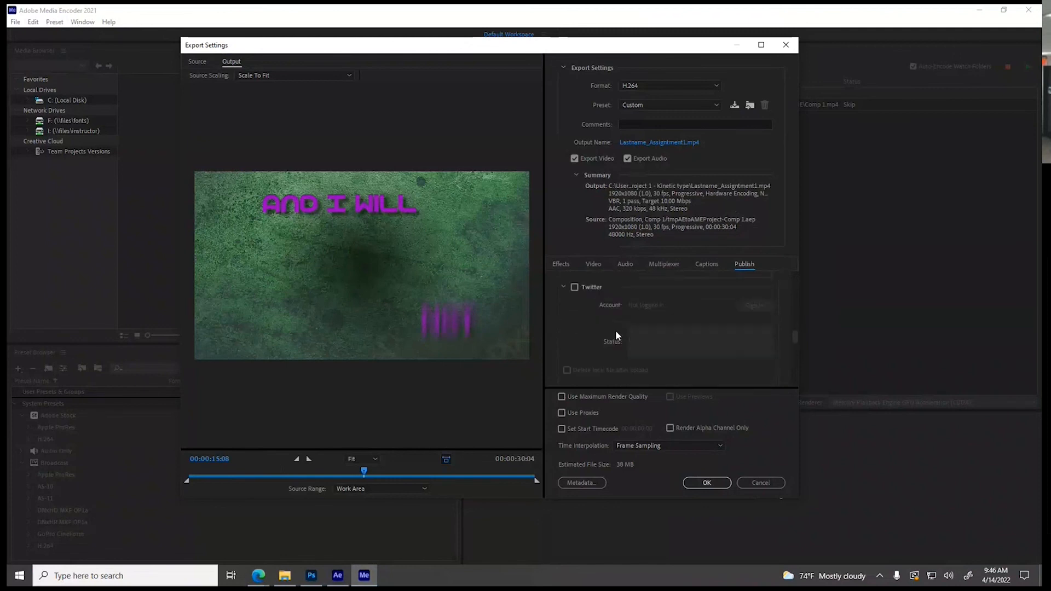
scroll(613, 350, down, 2)
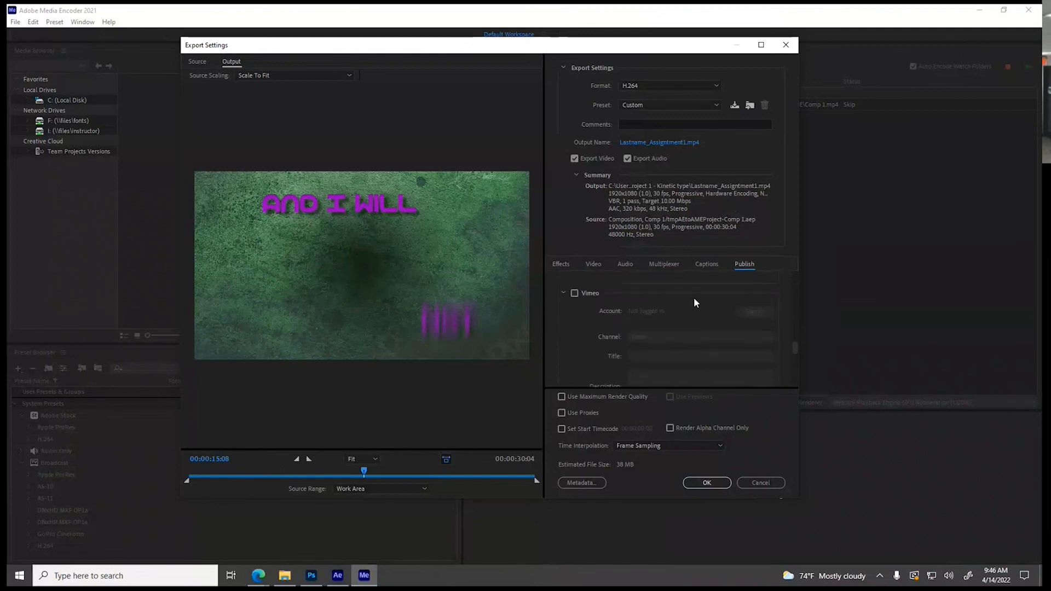
Return to the export effects, accept the export settings, and start encoding the Comp 1 queue
click(567, 266)
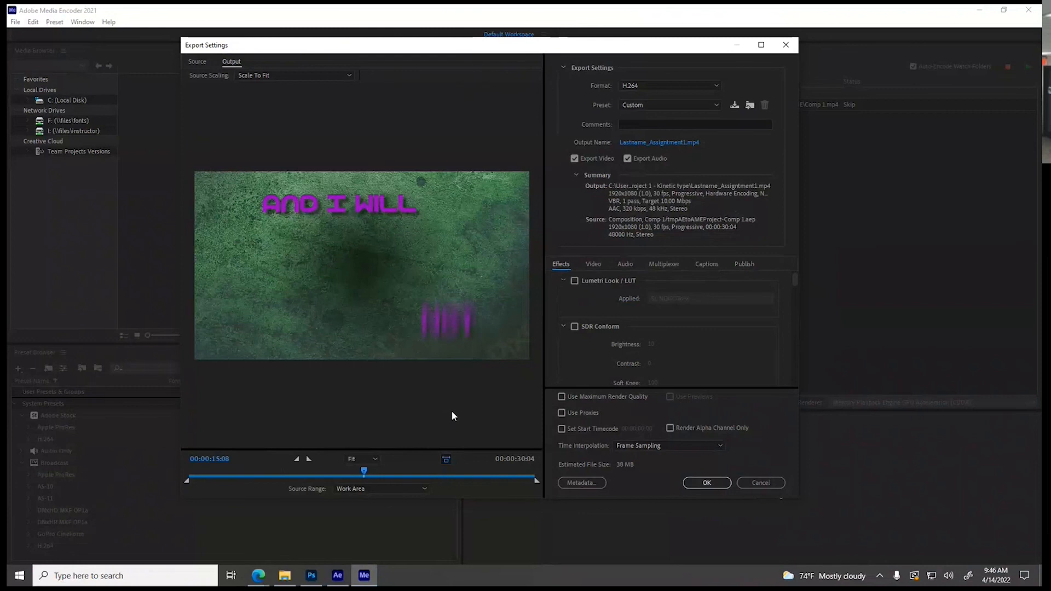
click(717, 484)
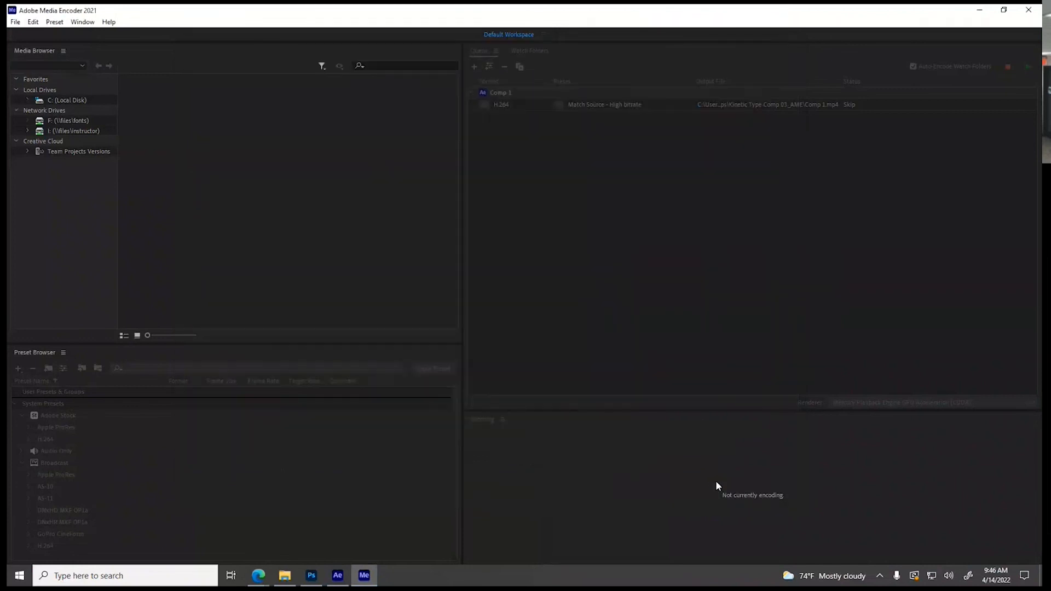
click(1028, 69)
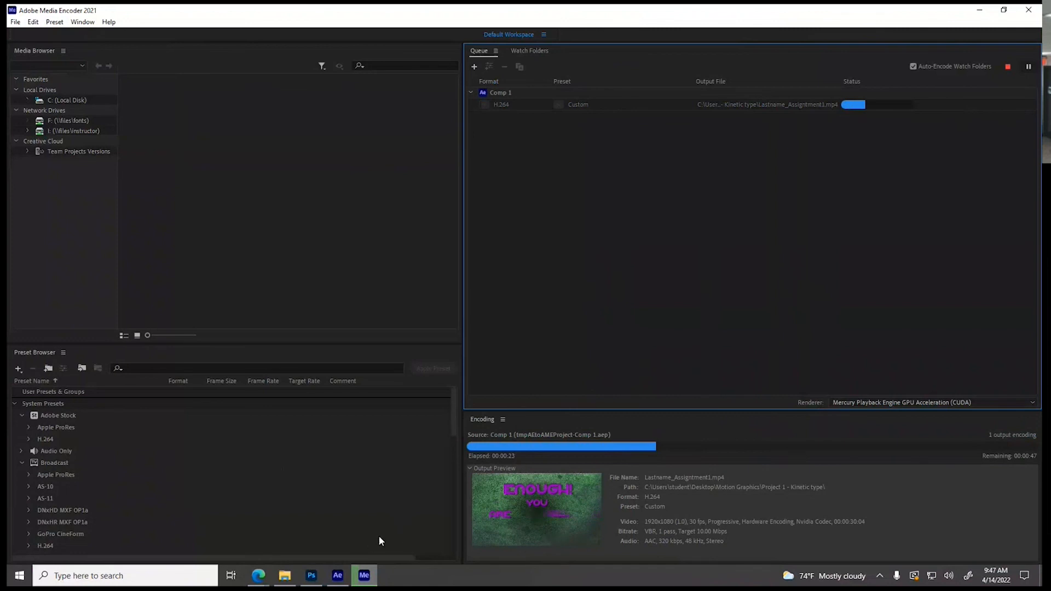
Switch to After Effects and start a new empty project in place of the kinetic type project
click(259, 580)
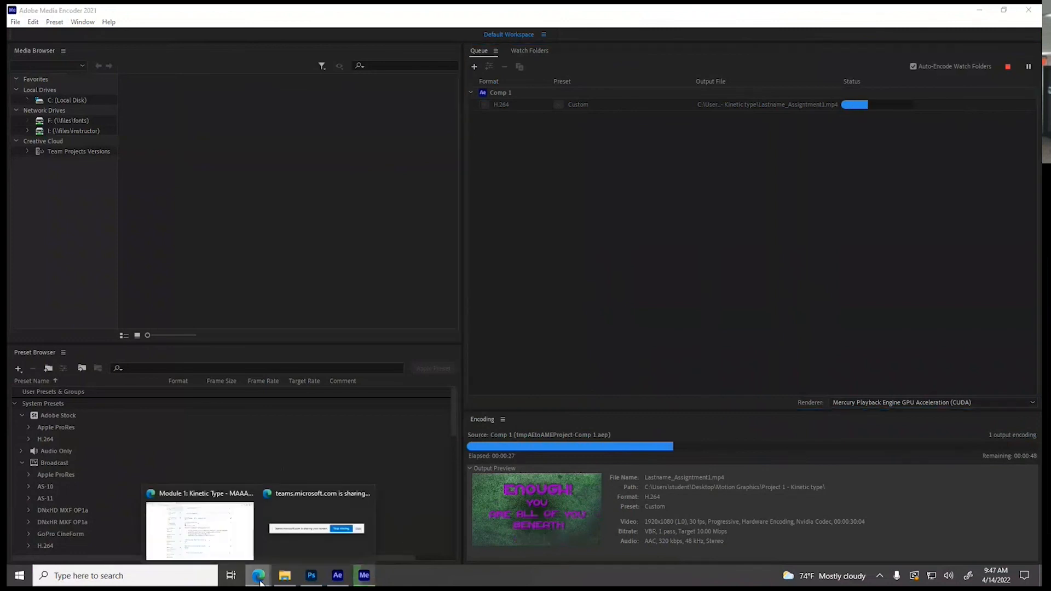
click(337, 575)
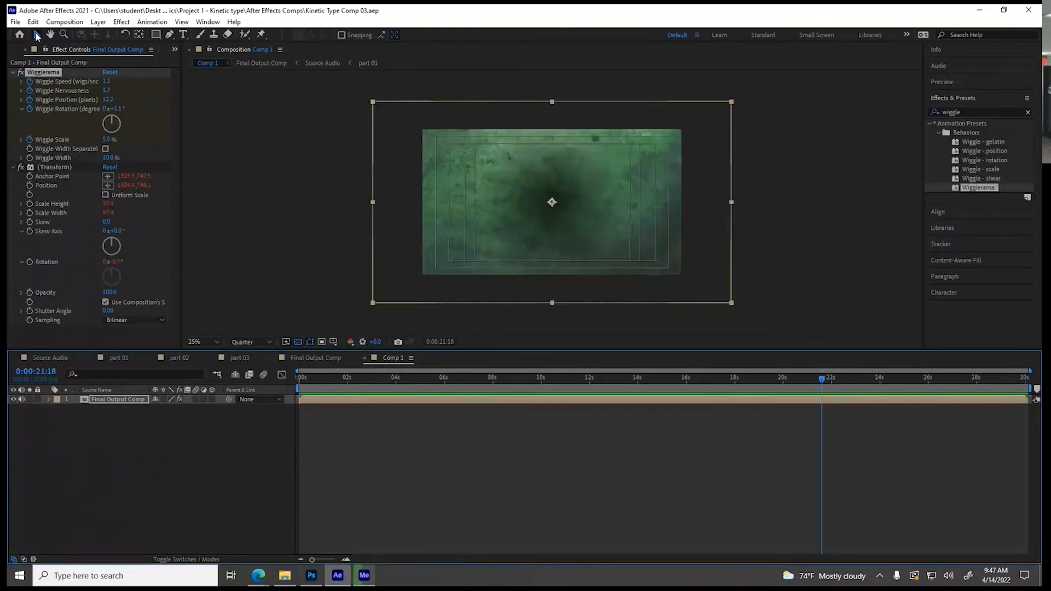
click(15, 22)
mouse_move(22, 37)
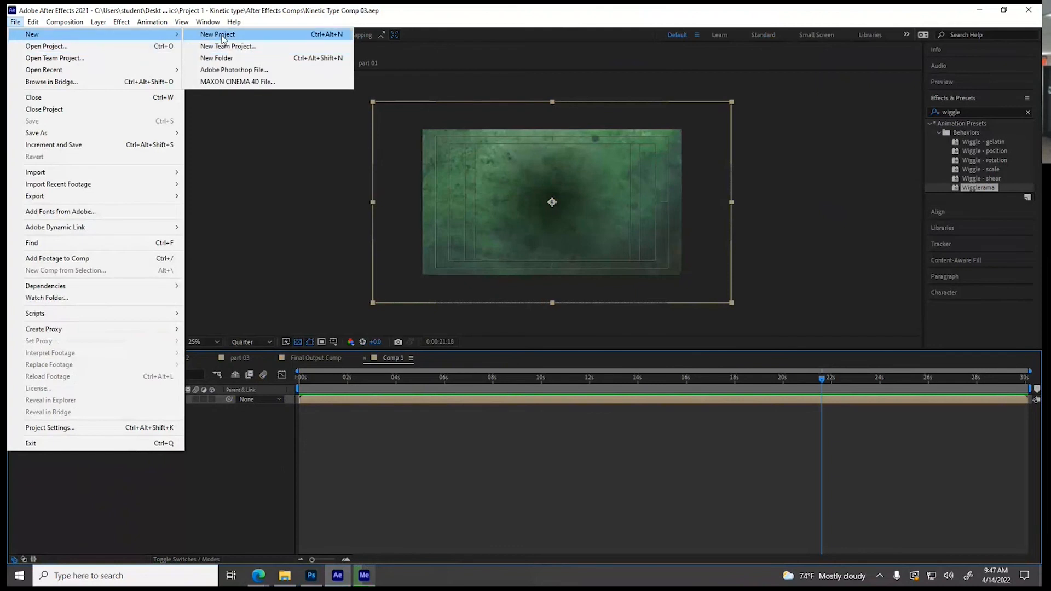
click(210, 35)
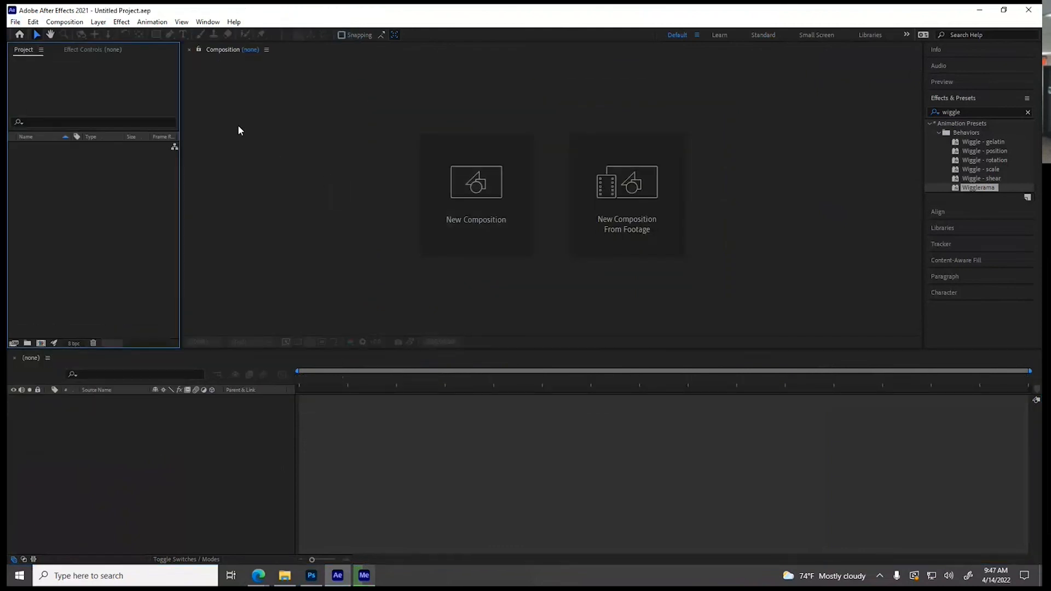
Purge all memory and disk cache, clearing the disk cache for all versions
click(33, 22)
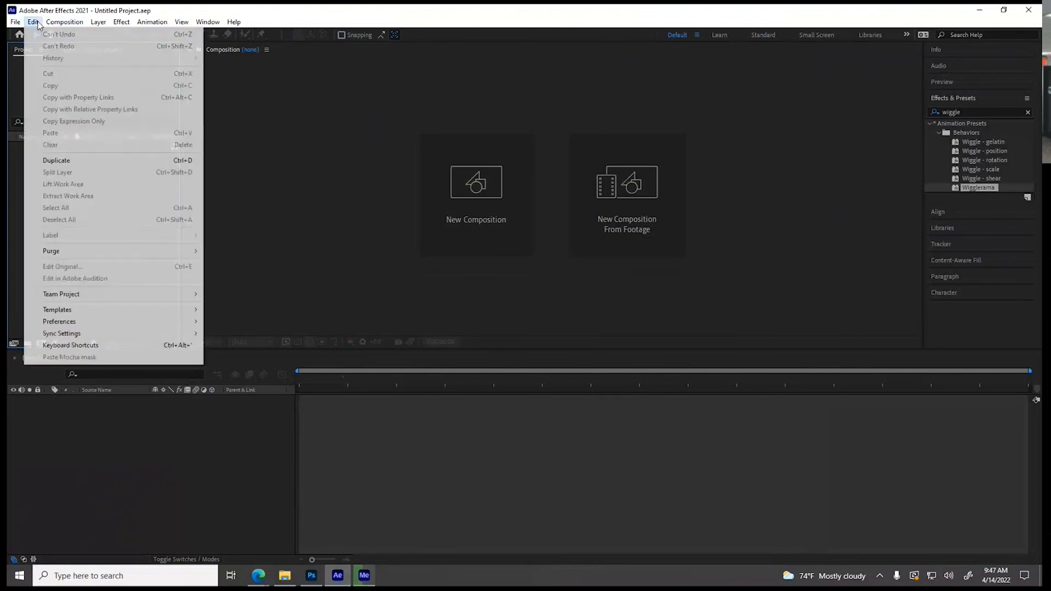
mouse_move(66, 252)
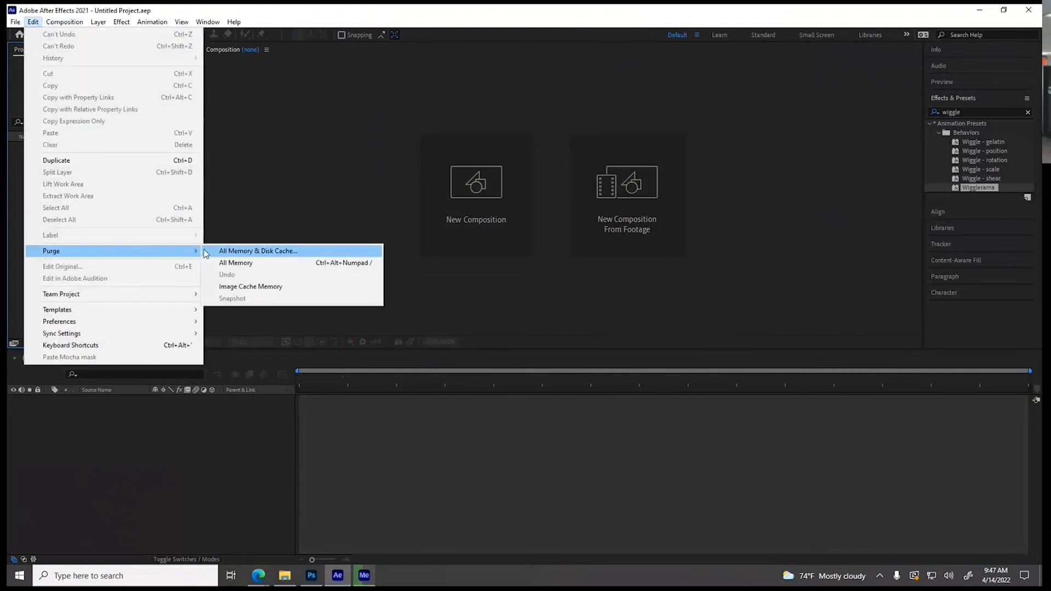
click(228, 251)
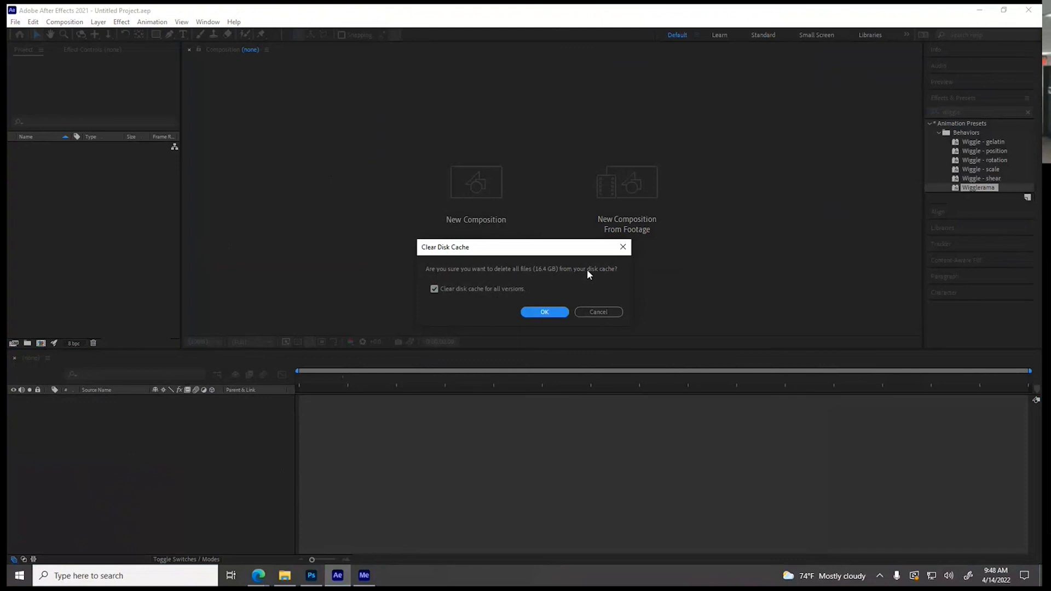
click(544, 312)
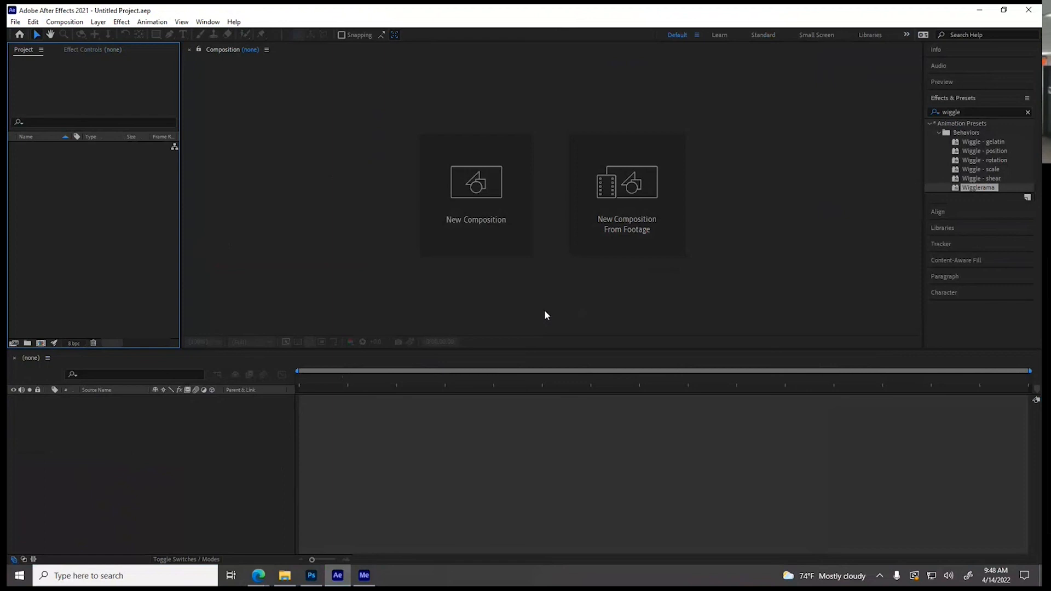
Switch to Media Encoder, remove the finished Comp 1 item from the queue, and close the program
click(364, 575)
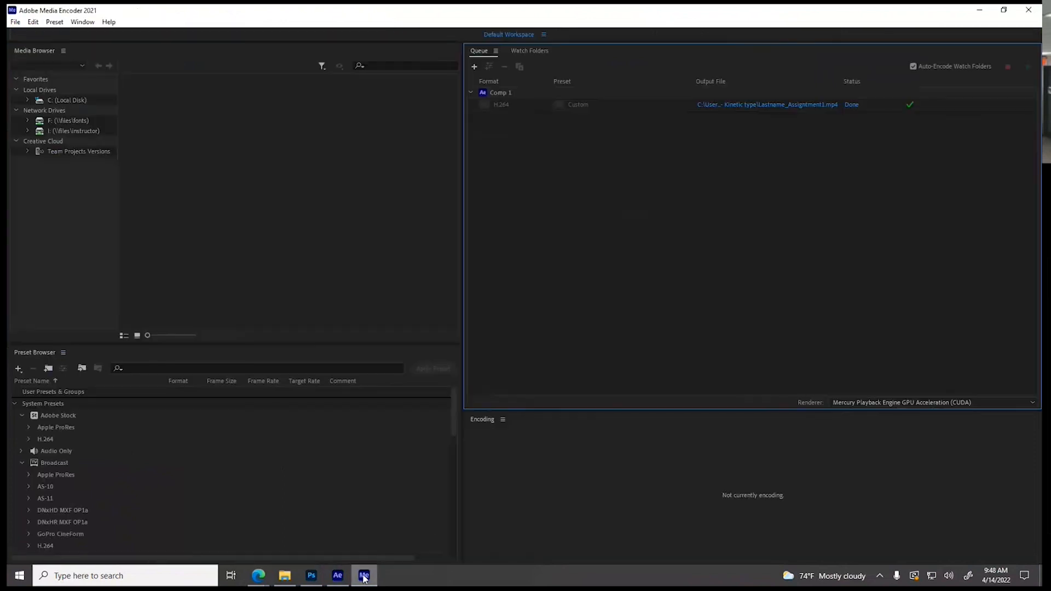
click(520, 93)
key(Delete)
click(570, 322)
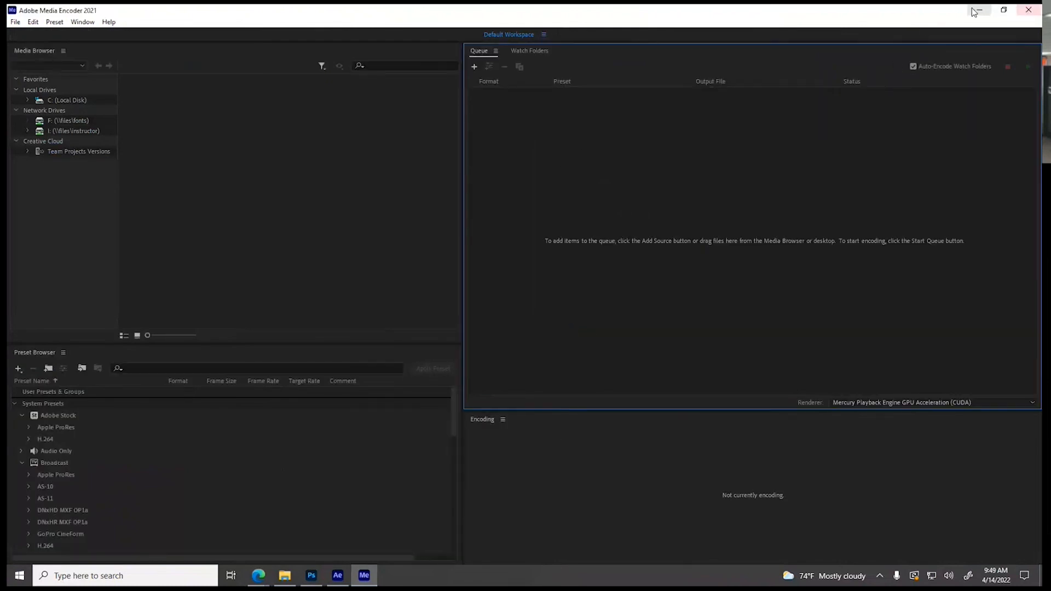
click(1028, 9)
Open Lastname_Assigntment1 from the Project 1 - Kinetic type folder in VLC, accepting its privacy and network access policy
click(284, 575)
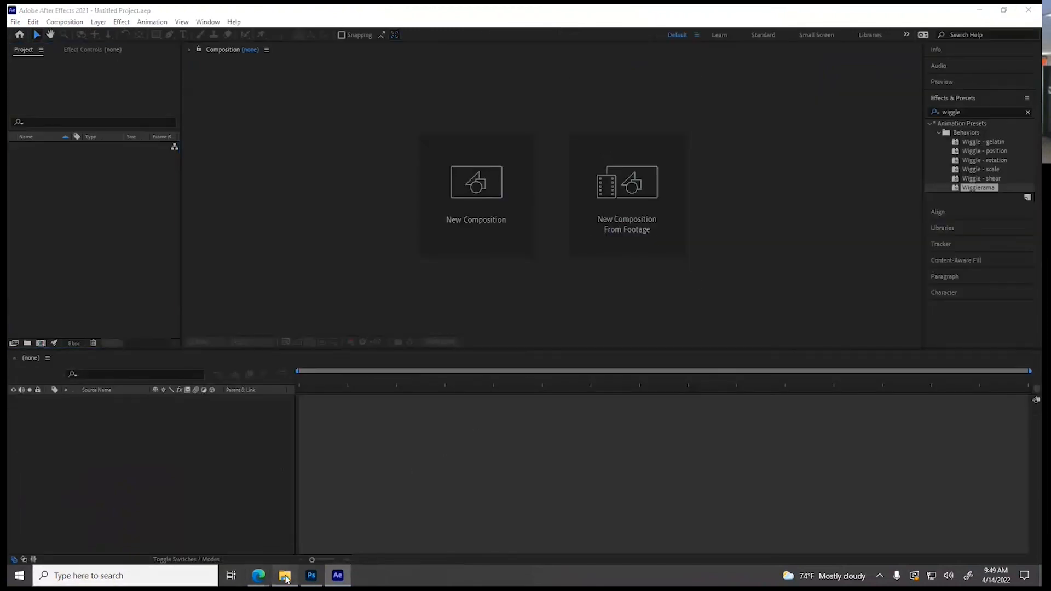
double_click(154, 111)
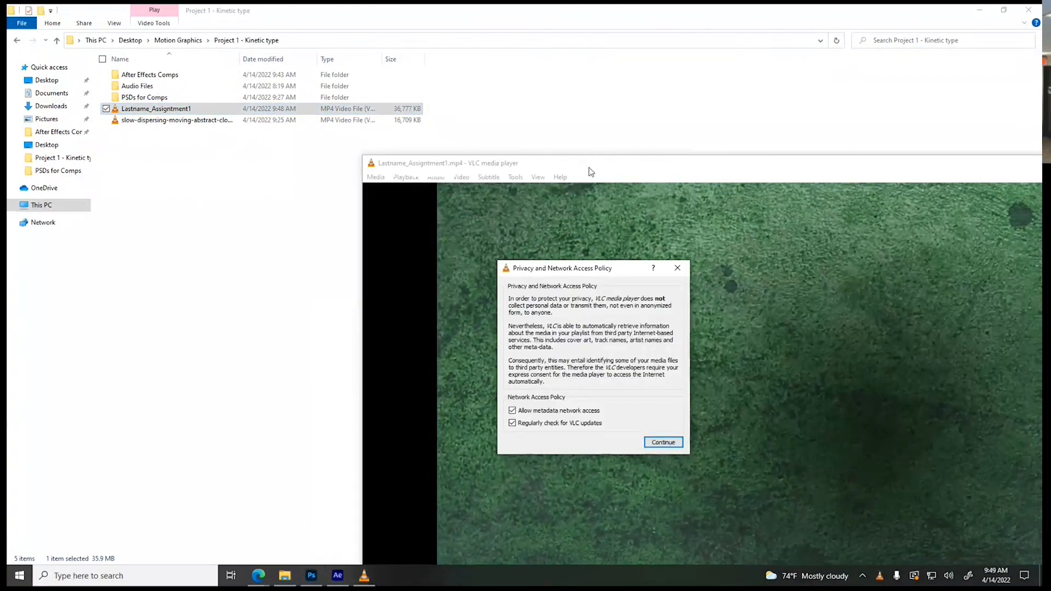
click(663, 442)
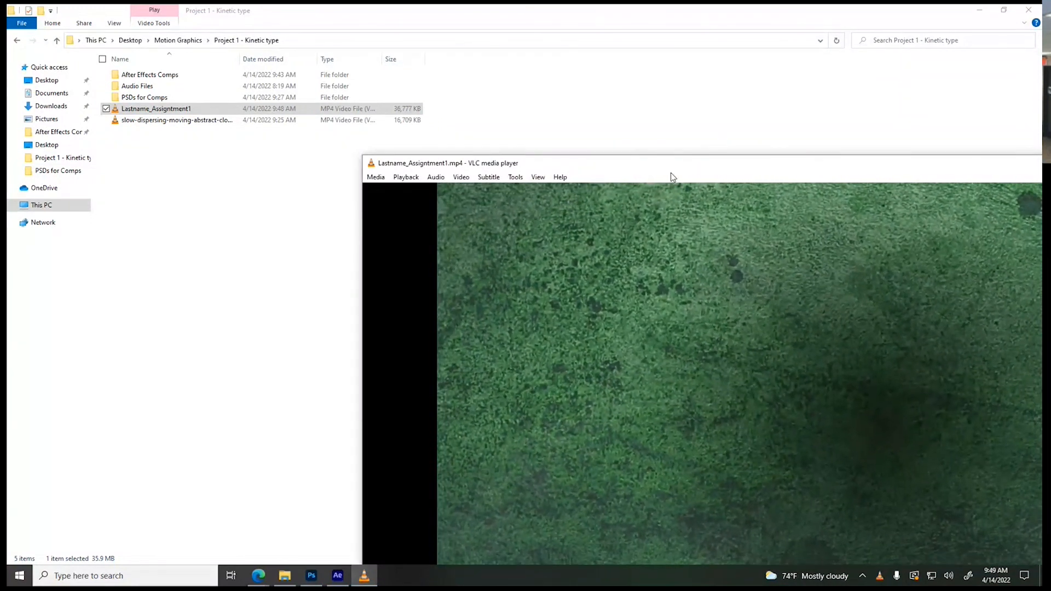
Replay the exported video from the beginning in a maximized VLC window
drag(673, 167, 371, 29)
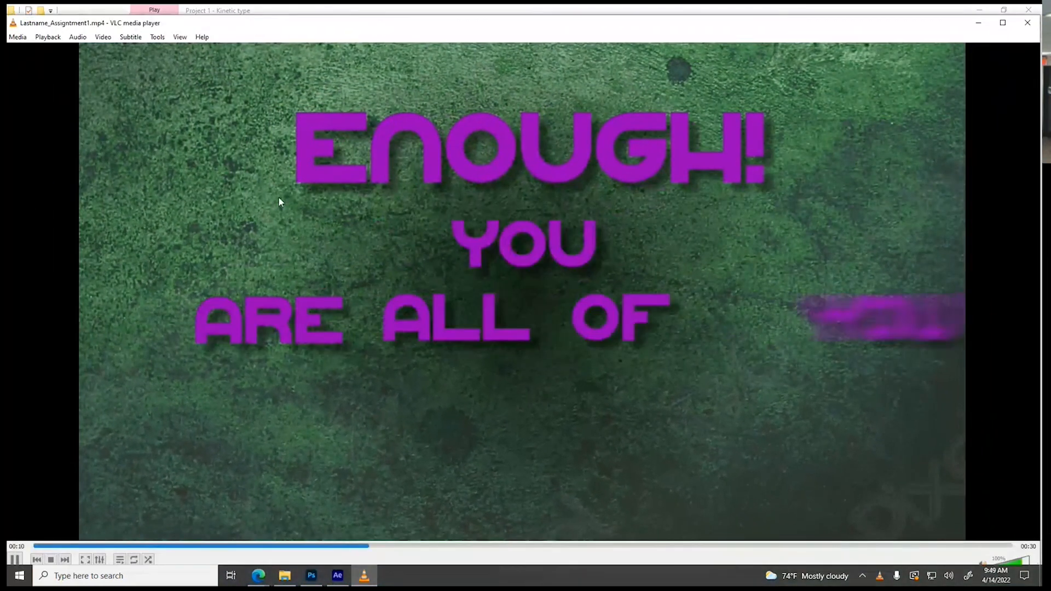
click(34, 545)
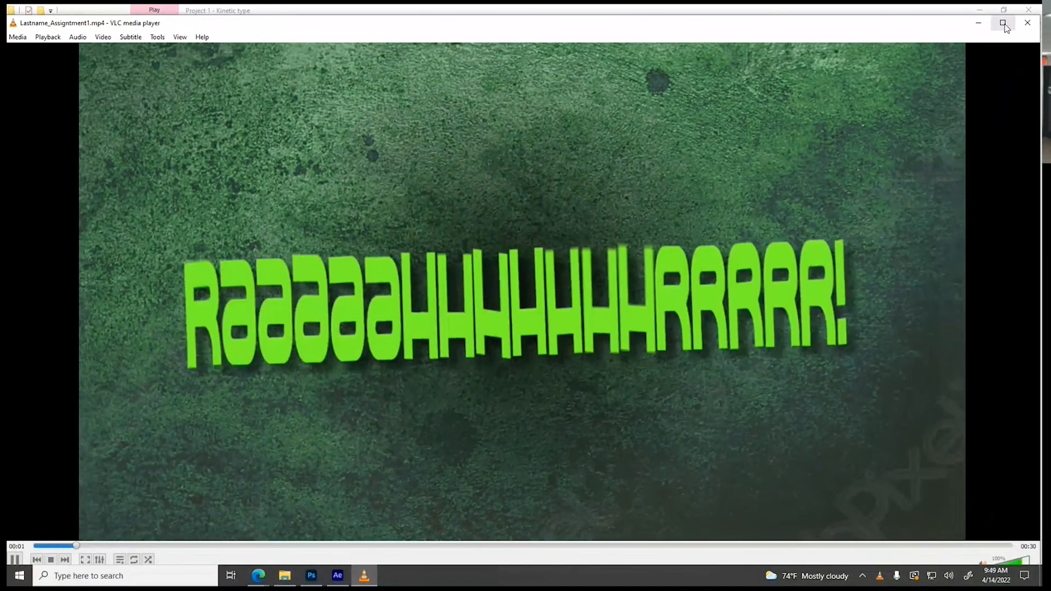
click(1003, 23)
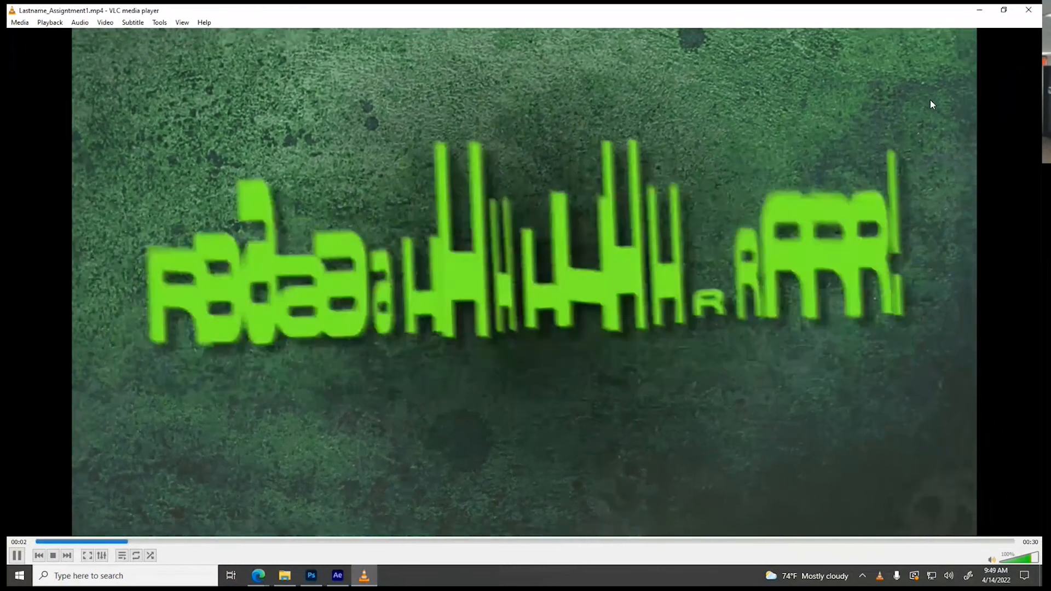